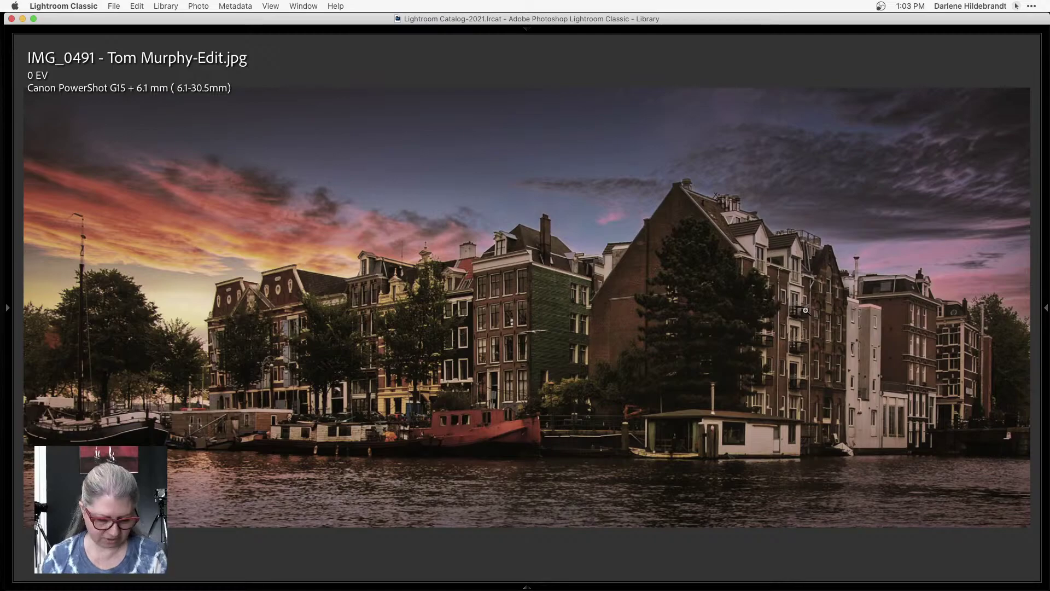
# Compare the edited canal sunset photo with its unedited original and show the exposure settings overlay on the edit.
pyautogui.press('Left')
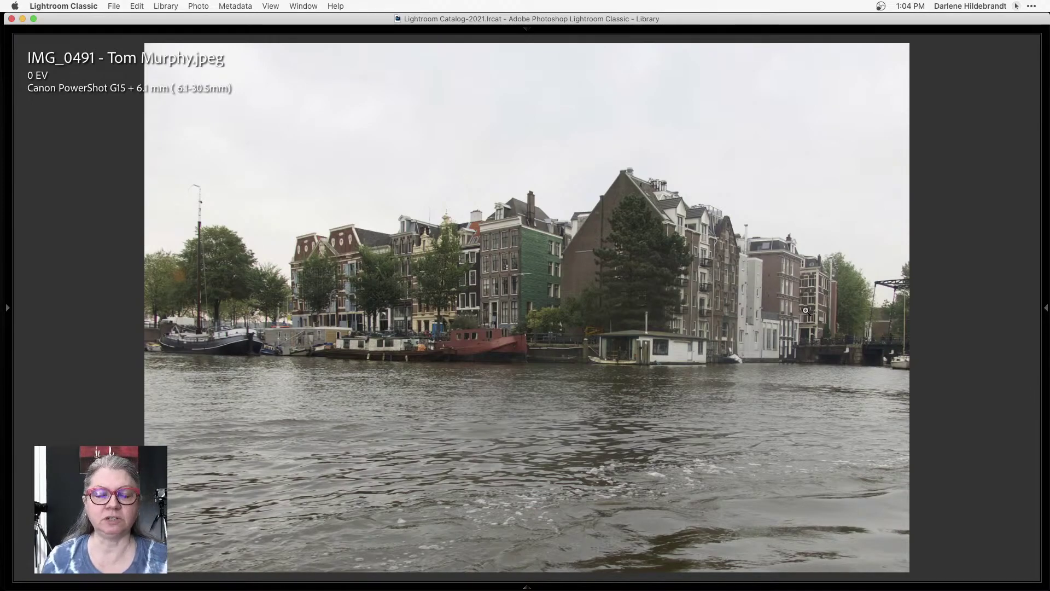
pyautogui.press('Right')
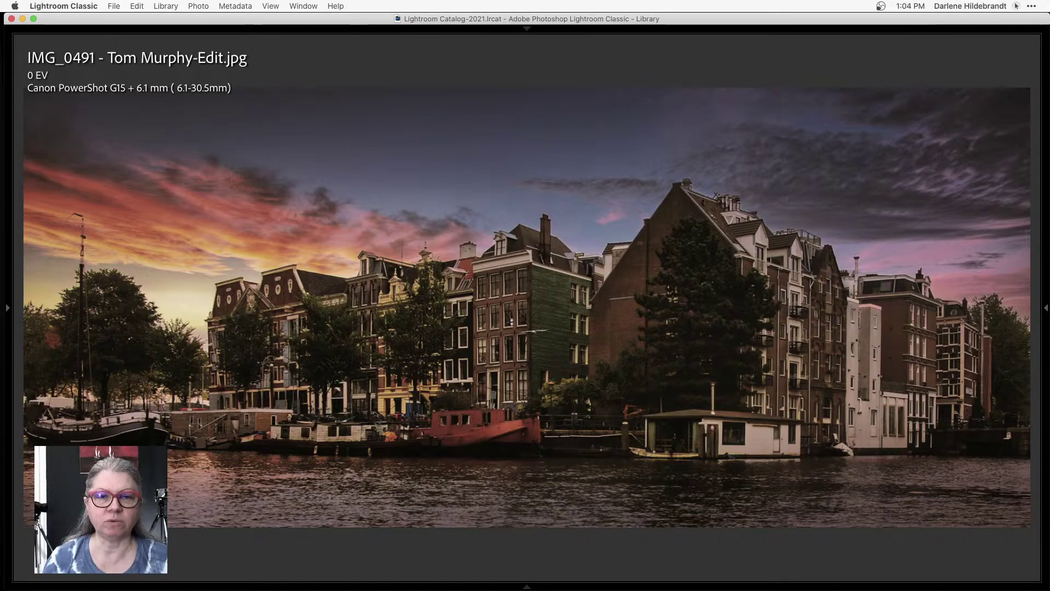
pyautogui.press('i')
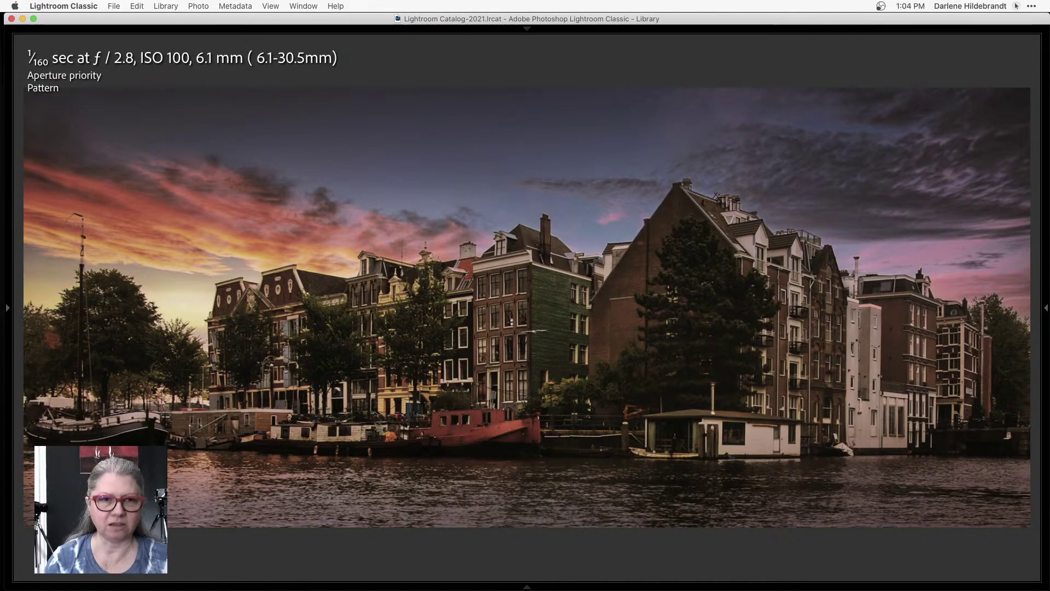
# Return to the photo grid, open the black panther photo, and display its metadata and file name overlay.
pyautogui.press('g')
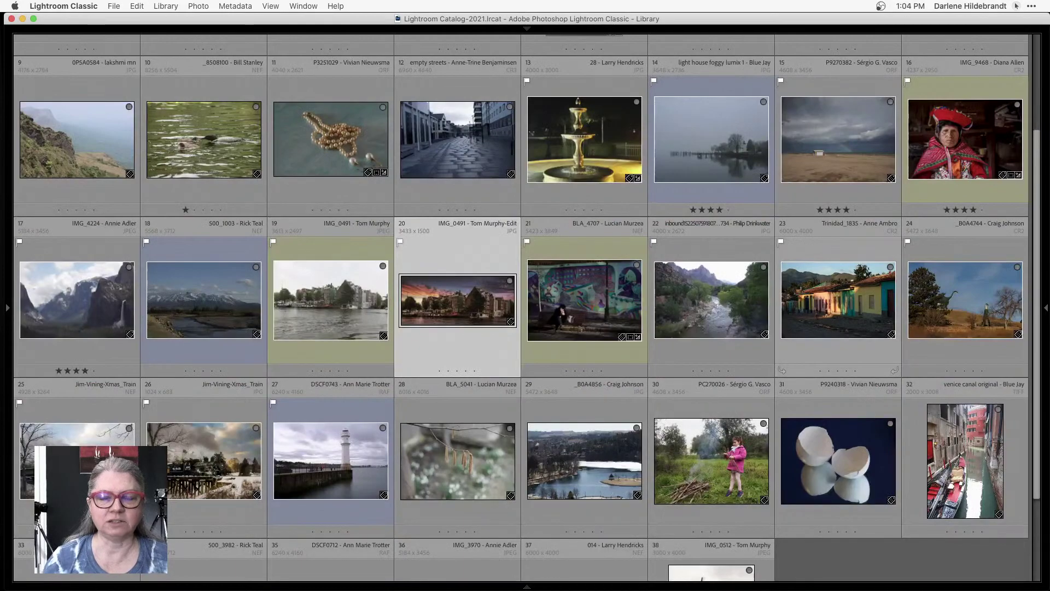
pyautogui.scroll(3, 796, 312)
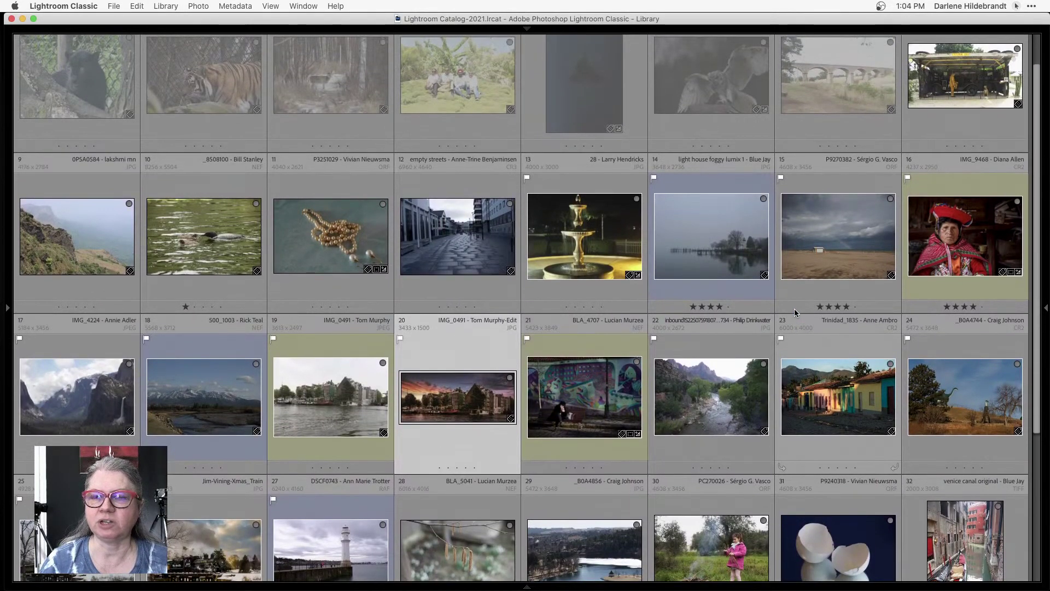
pyautogui.scroll(1, 795, 312)
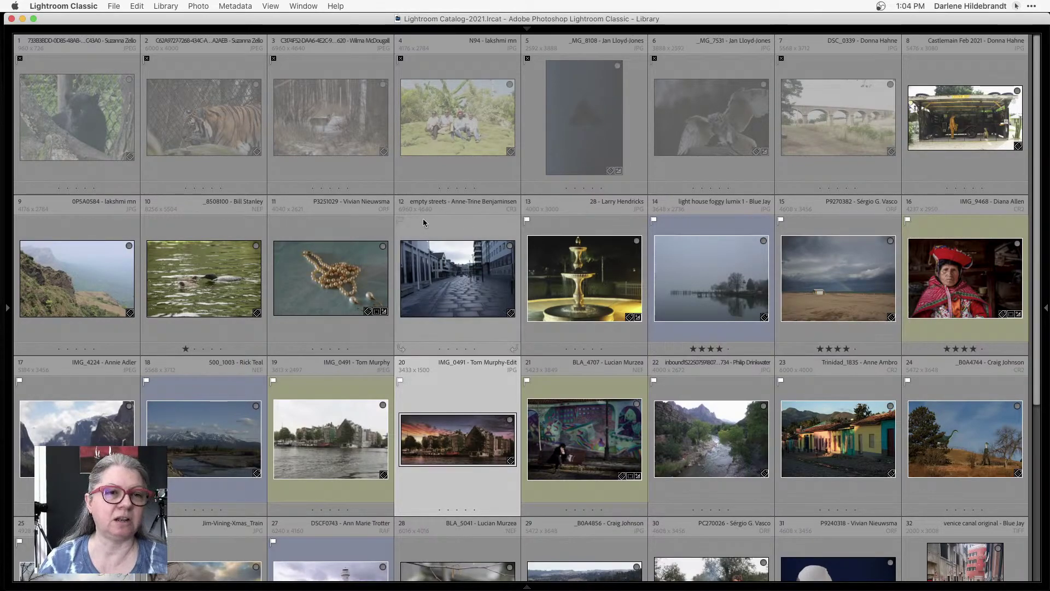
pyautogui.doubleClick(59, 116)
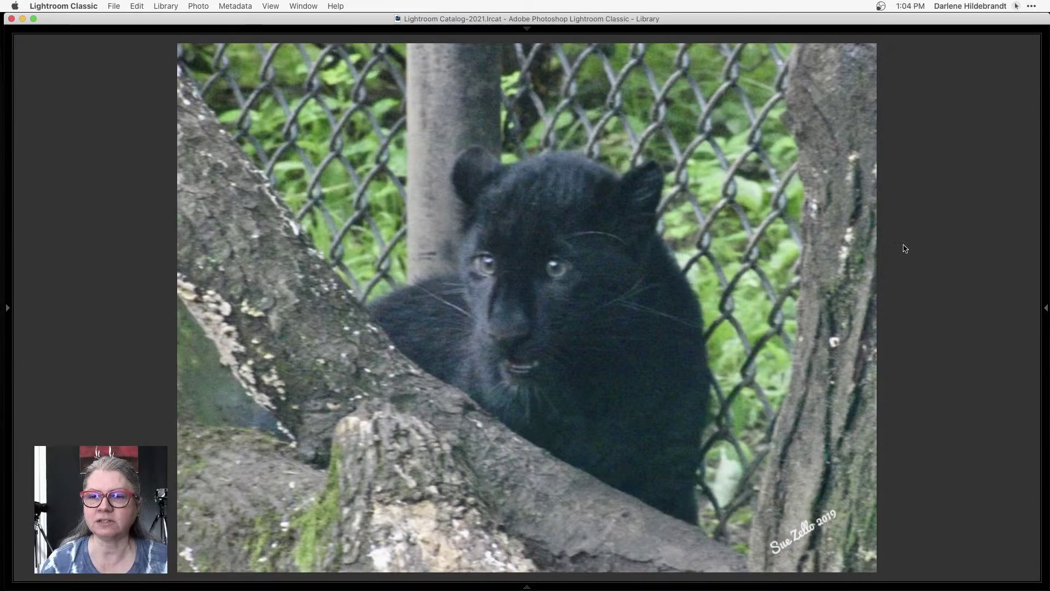
pyautogui.click(1046, 310)
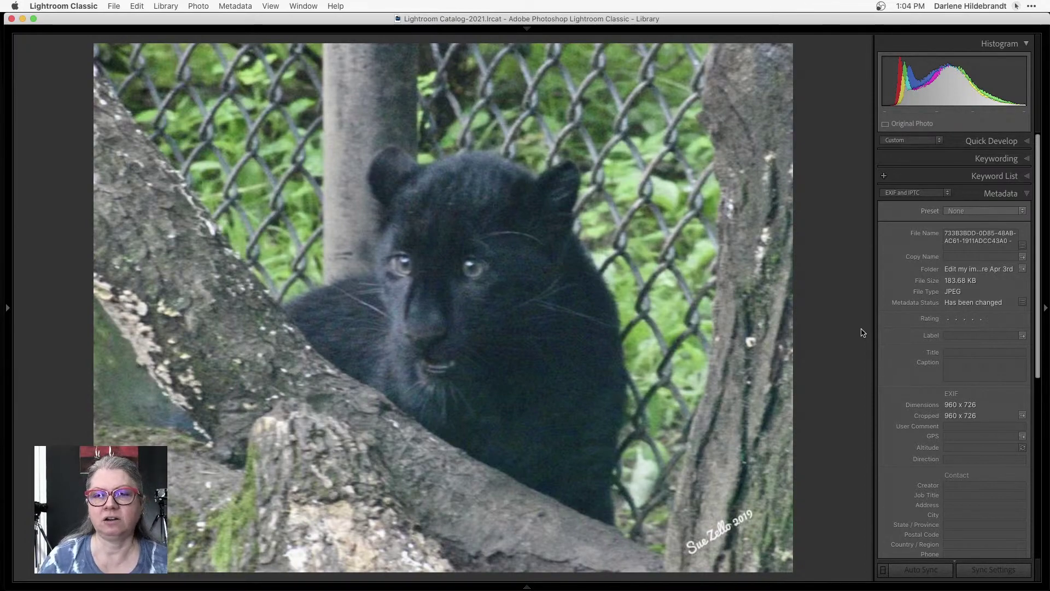
pyautogui.press('i')
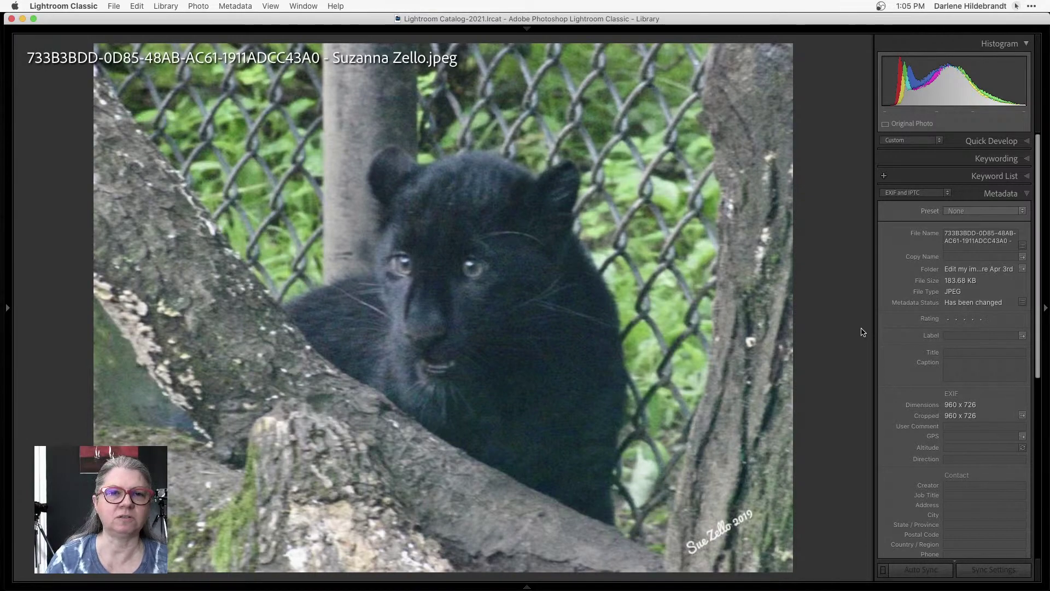
pyautogui.press('i')
pyautogui.press('i')
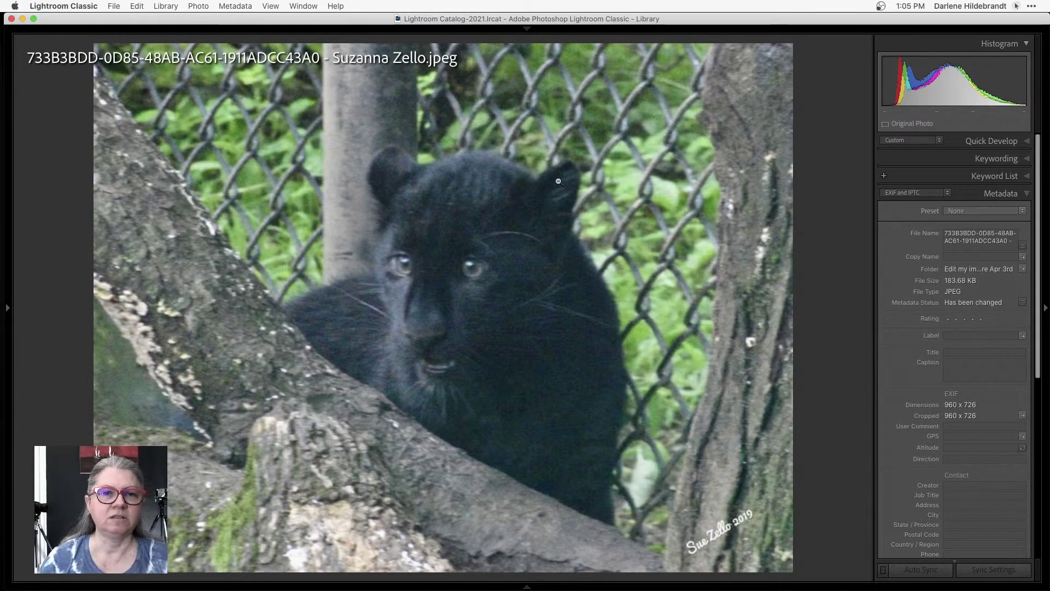
# Turn on the pointer highlighting utility and return to the panther photo.
pyautogui.click(1015, 7)
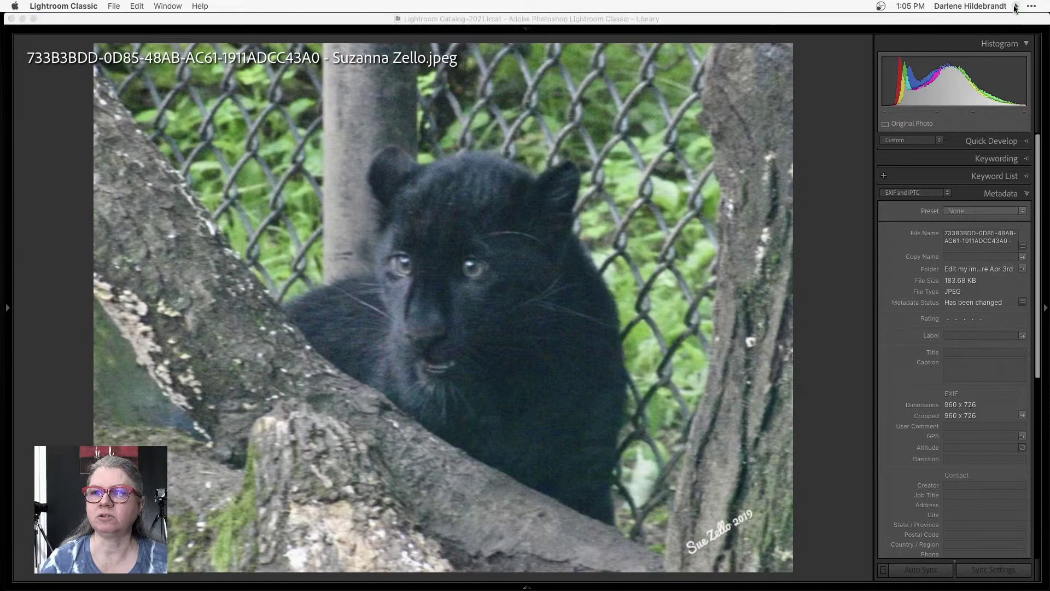
pyautogui.click(366, 78)
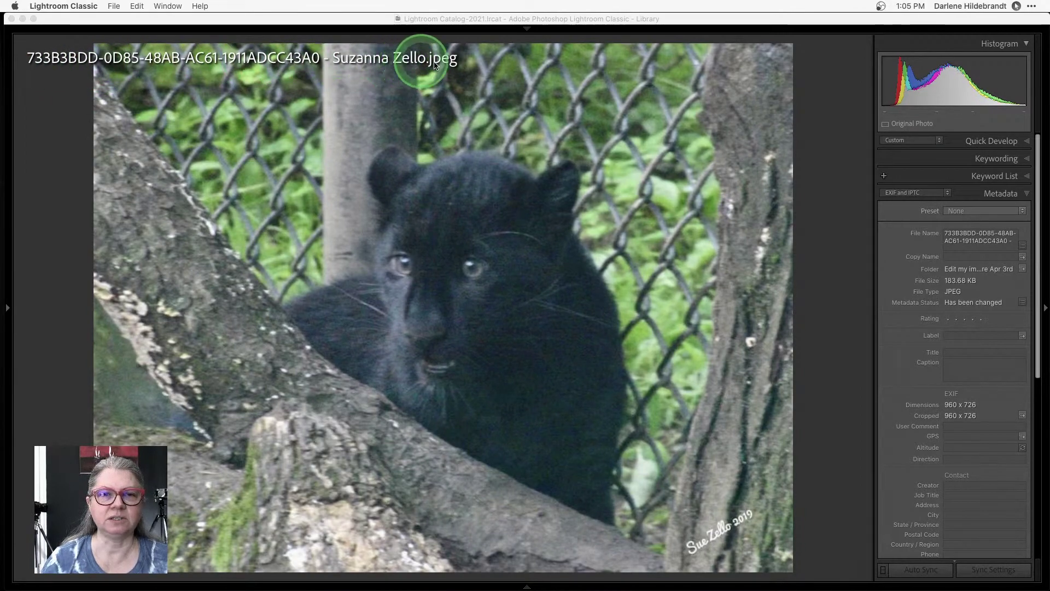
pyautogui.click(831, 140)
# Advance to the tiger photo and inspect the sharpness of the fence and the tiger's face at full magnification.
pyautogui.press('Right')
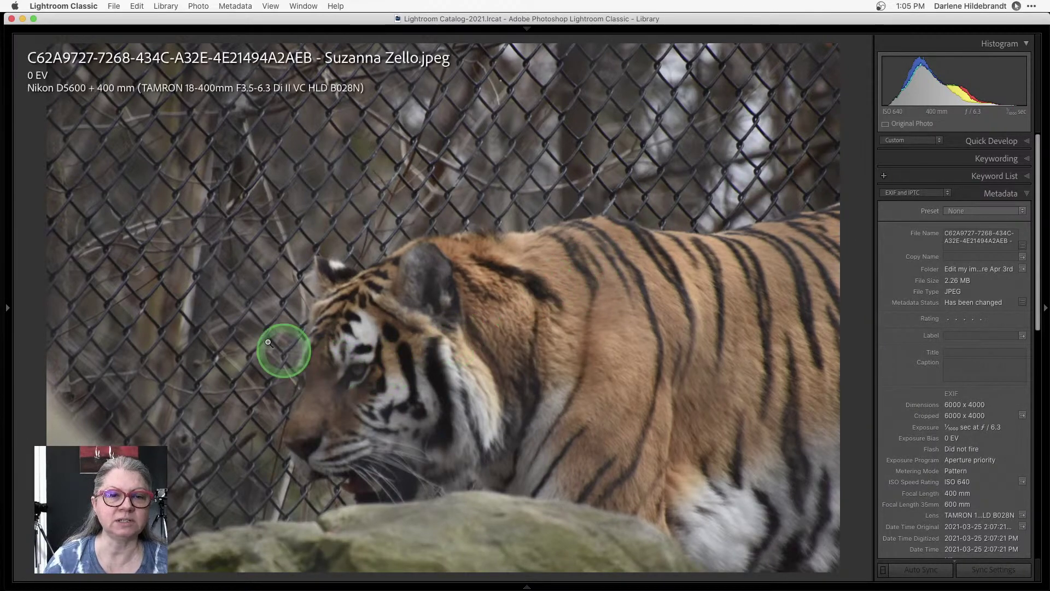
pyautogui.click(243, 333)
pyautogui.moveTo(504, 419); pyautogui.dragTo(369, 222)
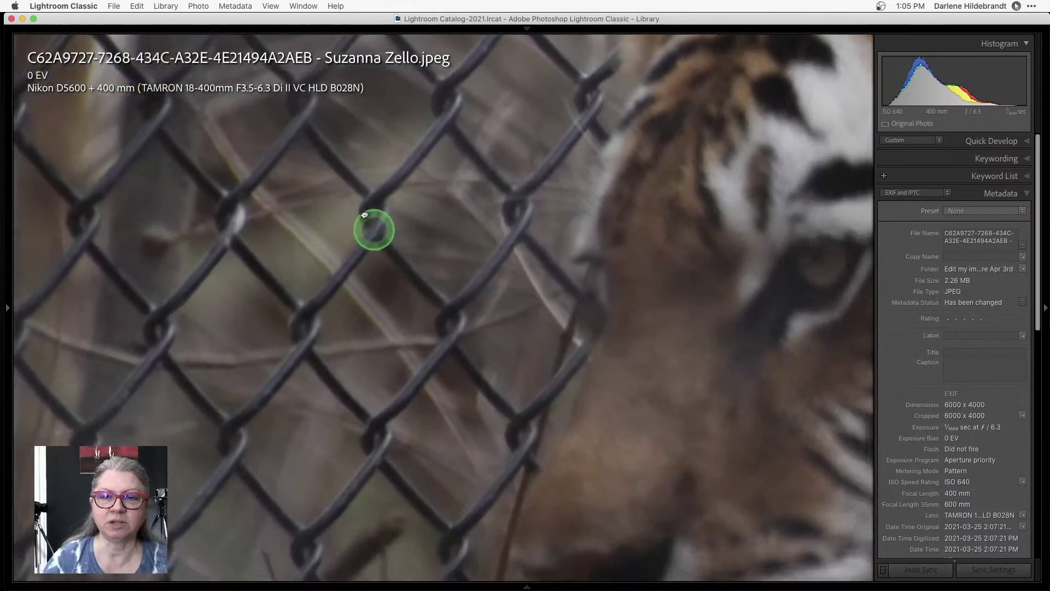
pyautogui.moveTo(377, 321); pyautogui.dragTo(237, 307)
pyautogui.moveTo(640, 312); pyautogui.dragTo(521, 325)
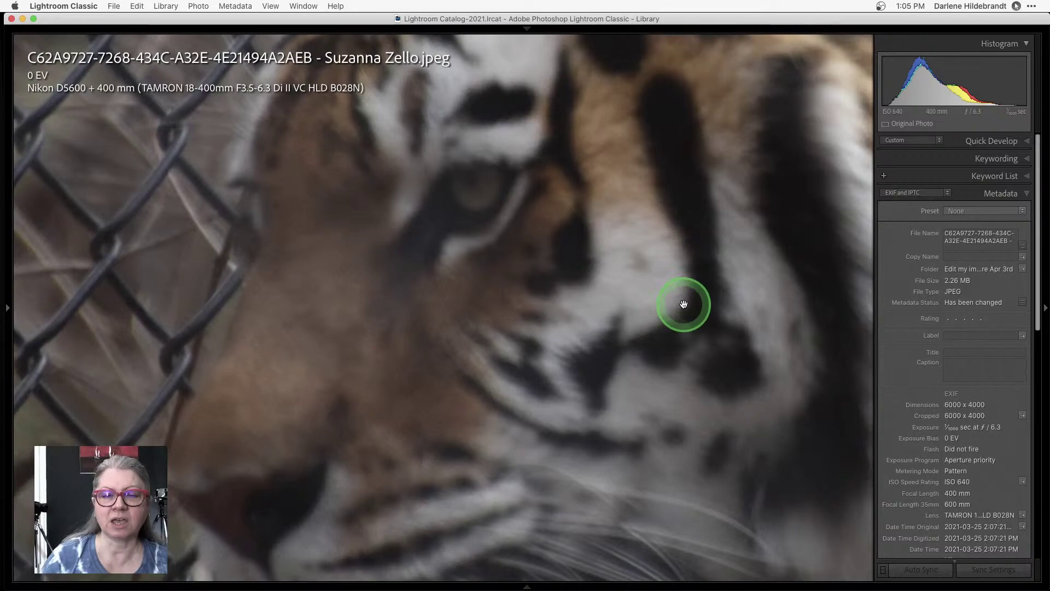
pyautogui.click(741, 286)
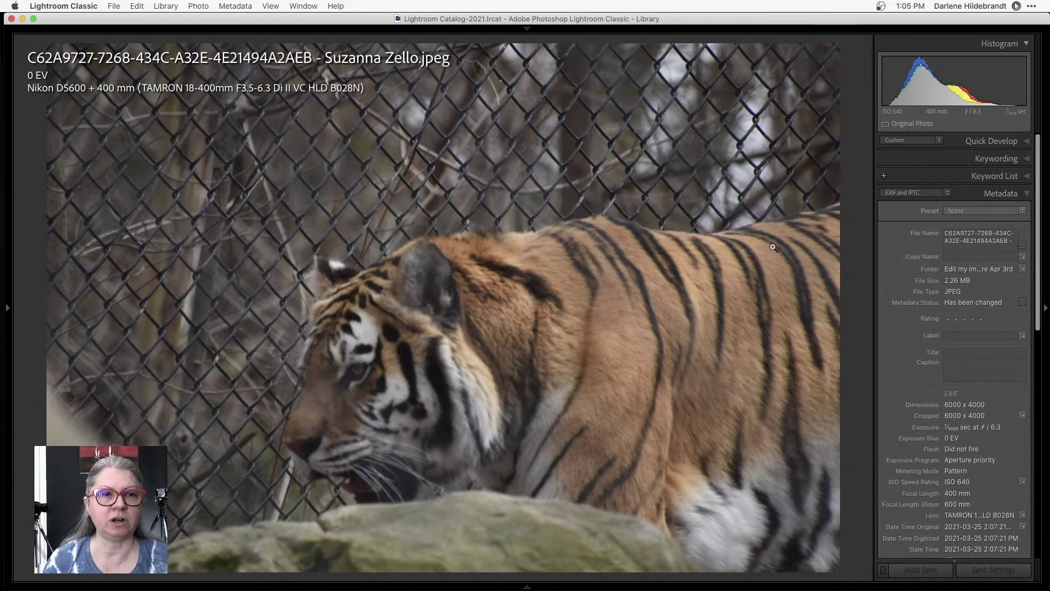
# Show the tiger photo's exposure settings, and go to the deer photo to inspect the deer's head up close.
pyautogui.press('i')
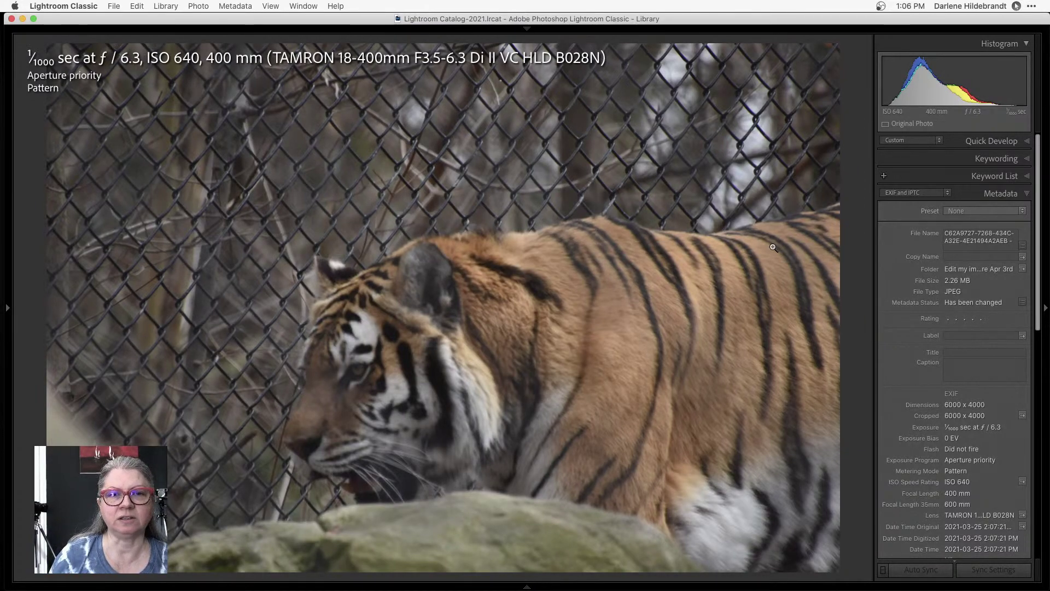
pyautogui.press('Right')
pyautogui.press('Right')
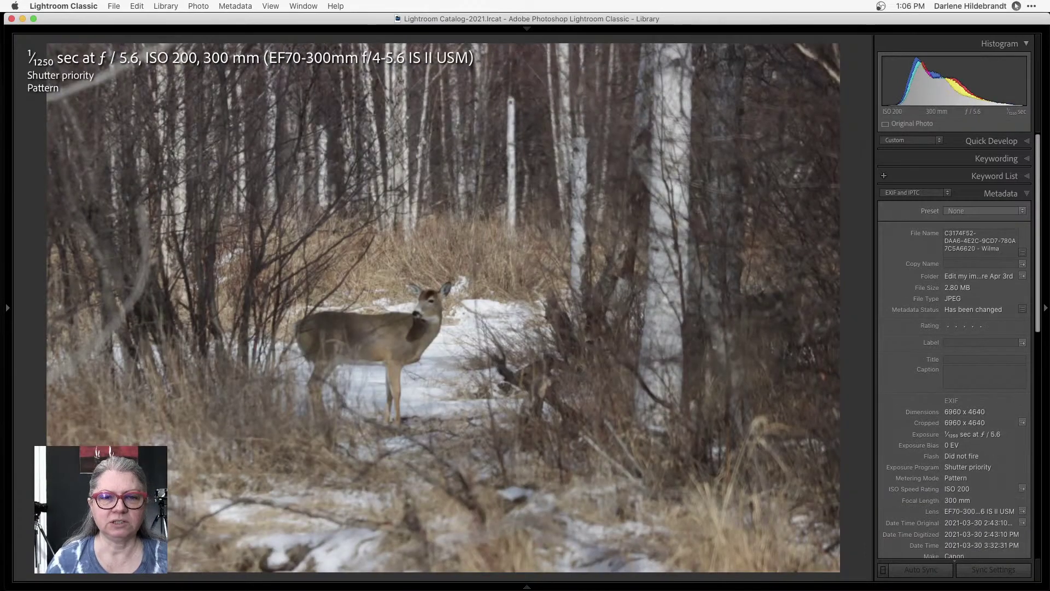
pyautogui.click(398, 336)
pyautogui.moveTo(777, 338); pyautogui.dragTo(678, 281)
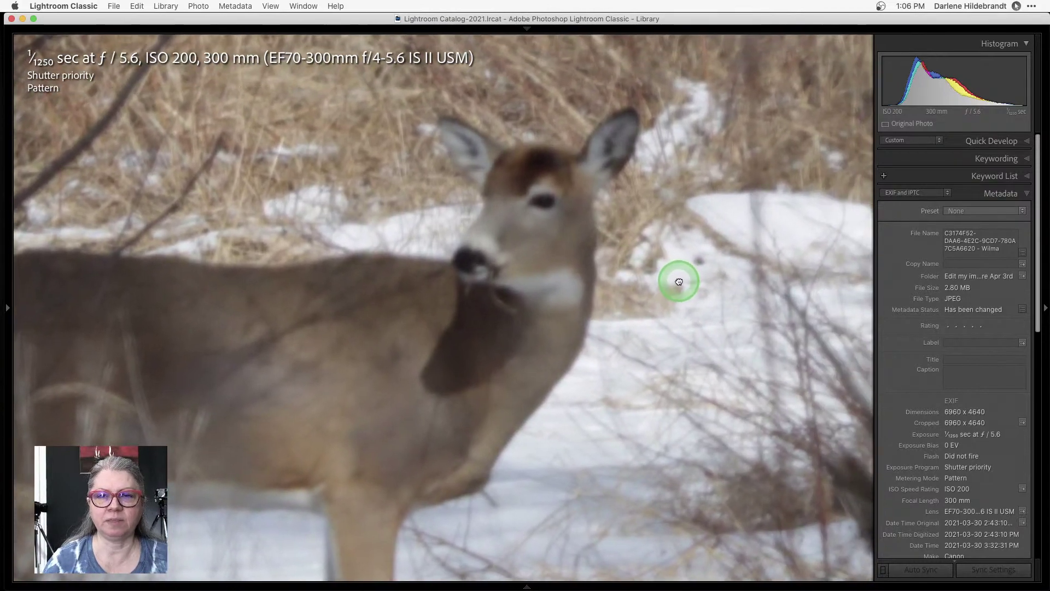
pyautogui.click(715, 274)
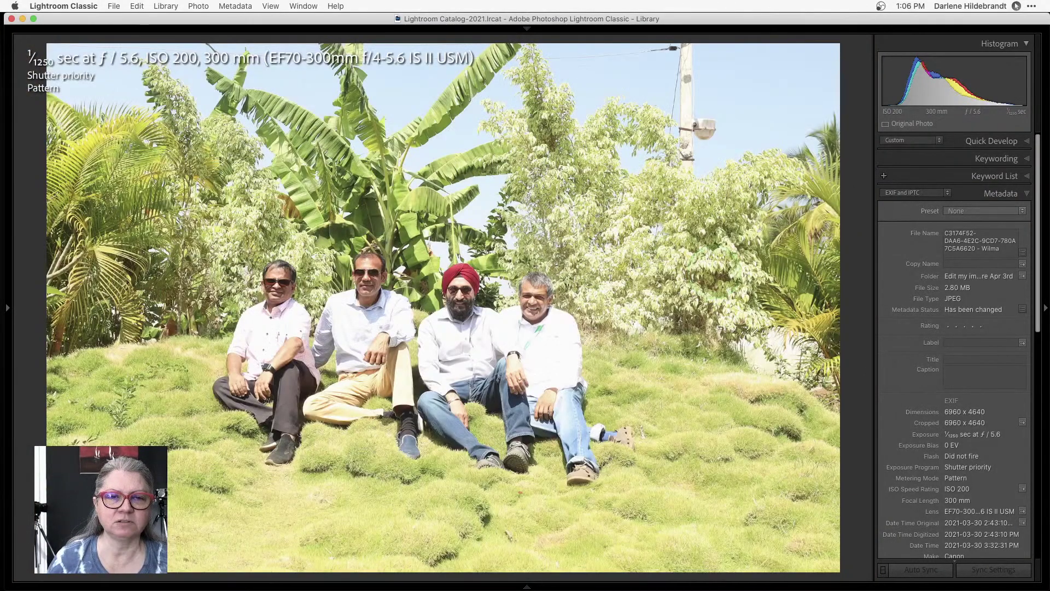
# Open the photo of the four seated men for developing and check it for clipped highlights with the clipping overlay.
pyautogui.press('Right')
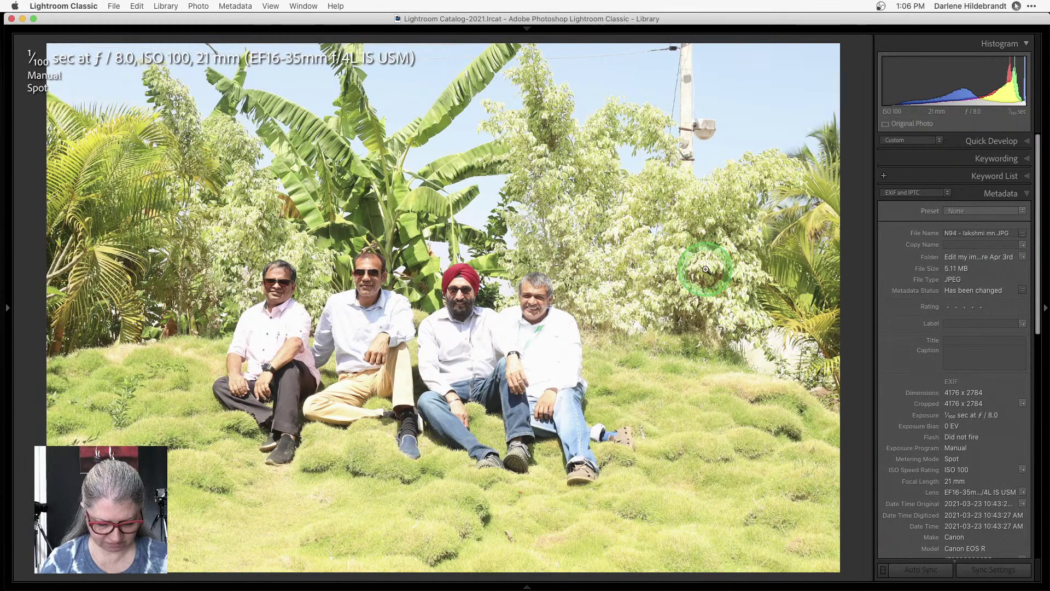
pyautogui.press('d')
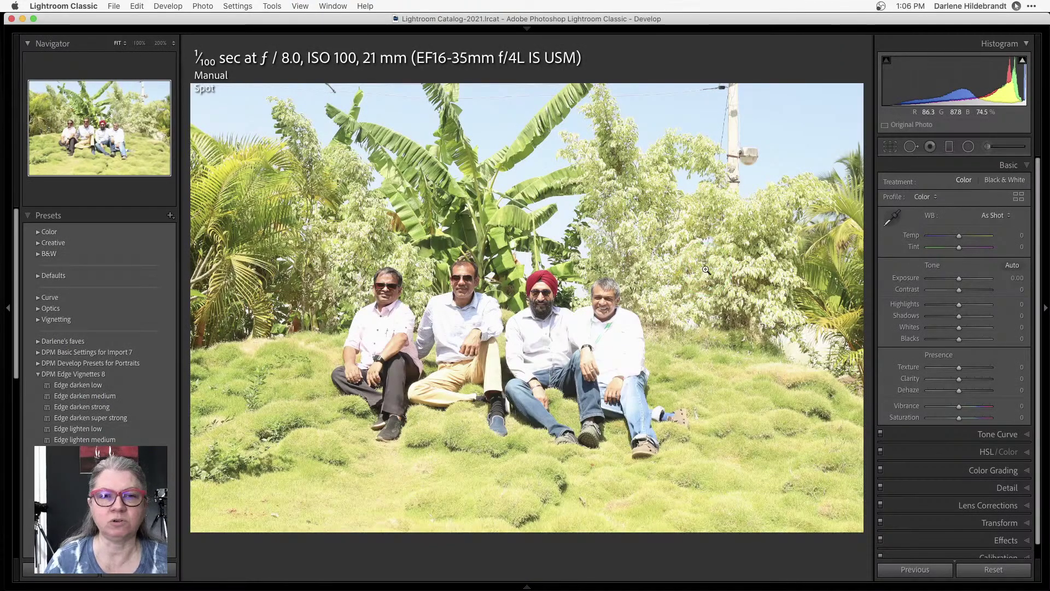
pyautogui.press('j')
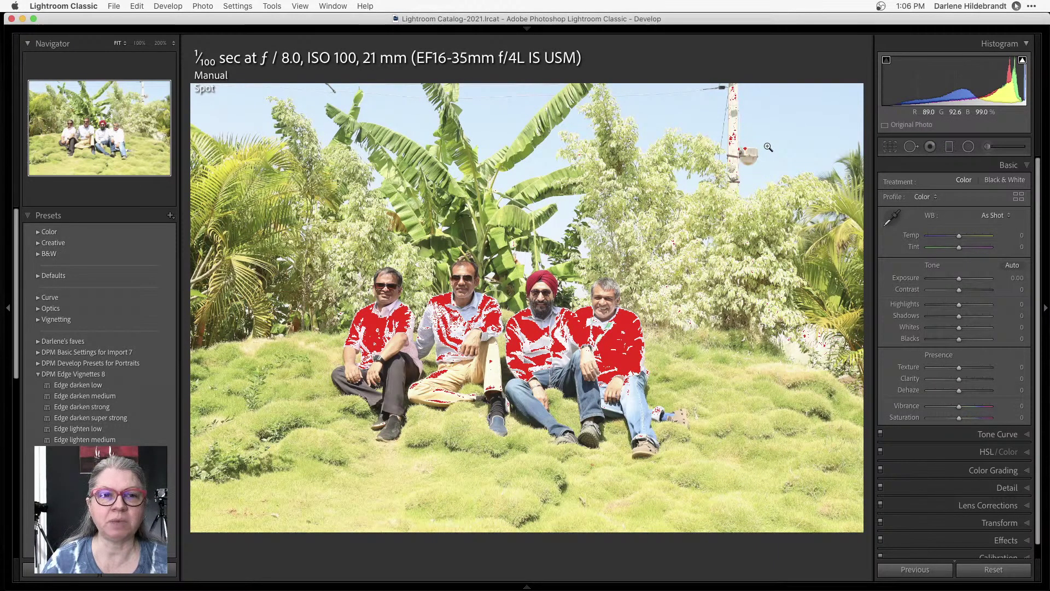
pyautogui.press('j')
# Lower Highlights to -100 and Exposure to -0.85, and examine the white shirts up close.
pyautogui.moveTo(959, 304); pyautogui.dragTo(913, 306)
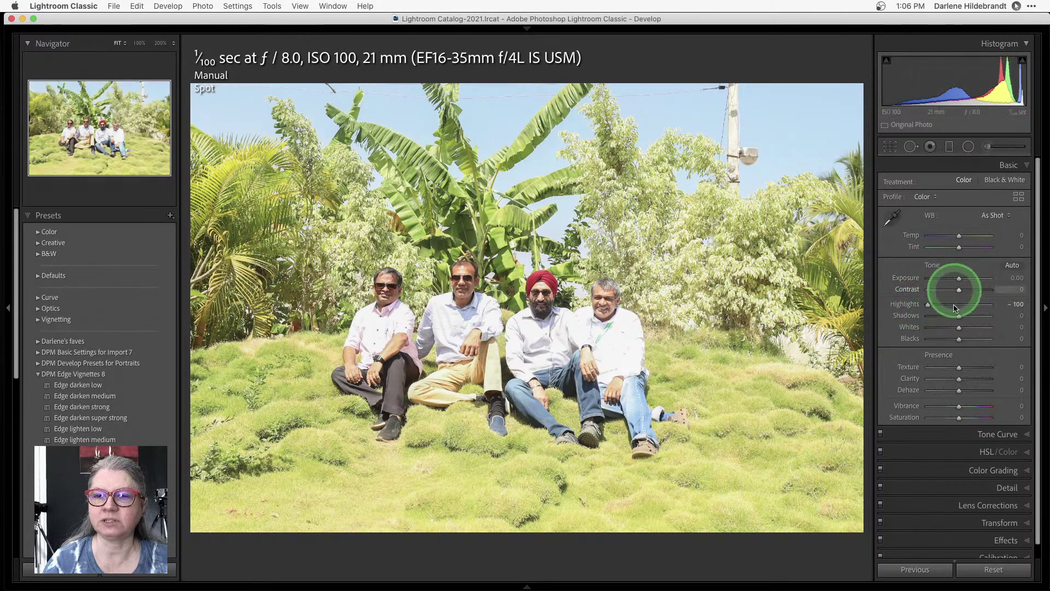
pyautogui.click(959, 279)
pyautogui.moveTo(960, 280); pyautogui.dragTo(953, 279)
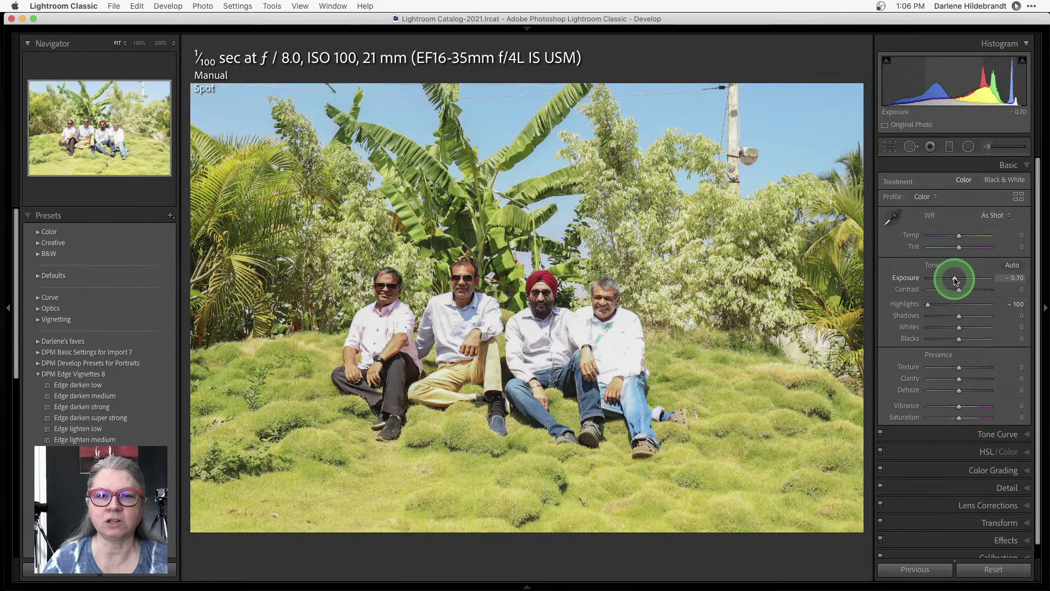
pyautogui.click(536, 342)
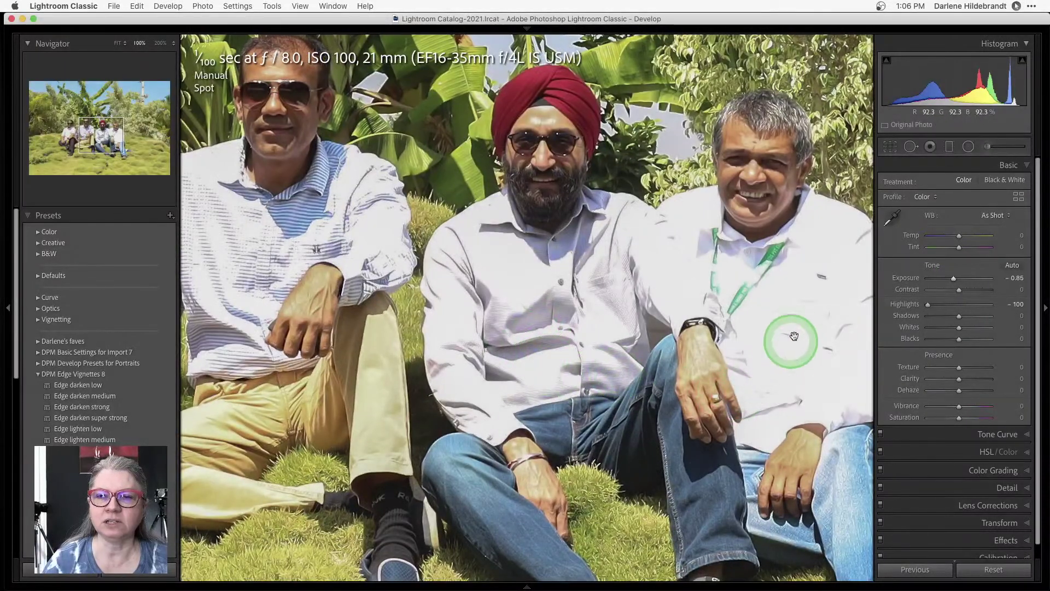
pyautogui.moveTo(655, 365); pyautogui.dragTo(647, 330)
# Try Exposure at -2.50 on the white shirts, and reset both Highlights and Exposure to their defaults.
pyautogui.moveTo(953, 279); pyautogui.dragTo(943, 278)
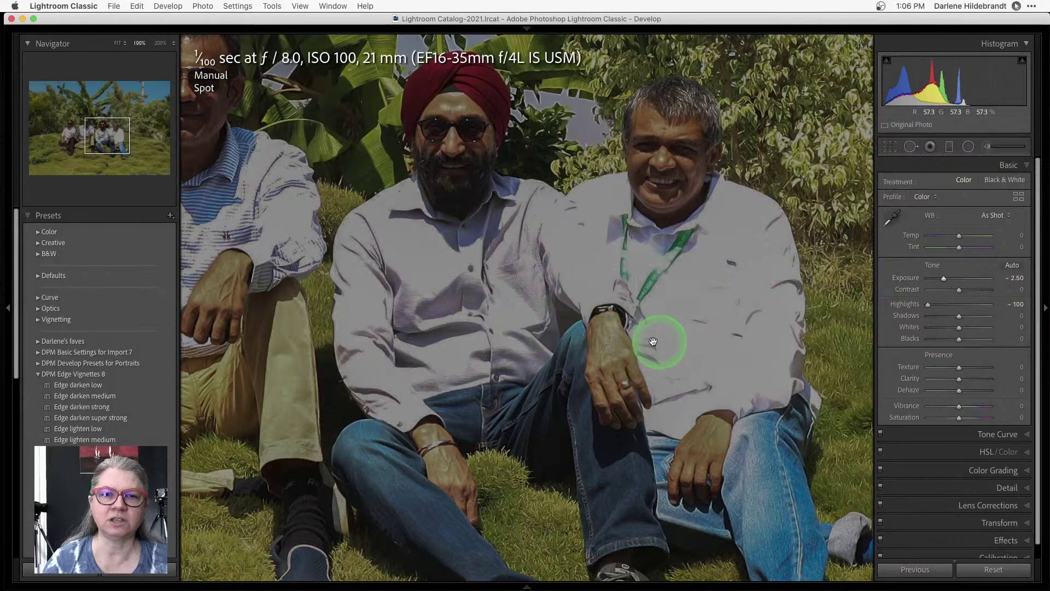
pyautogui.click(712, 344)
pyautogui.doubleClick(904, 304)
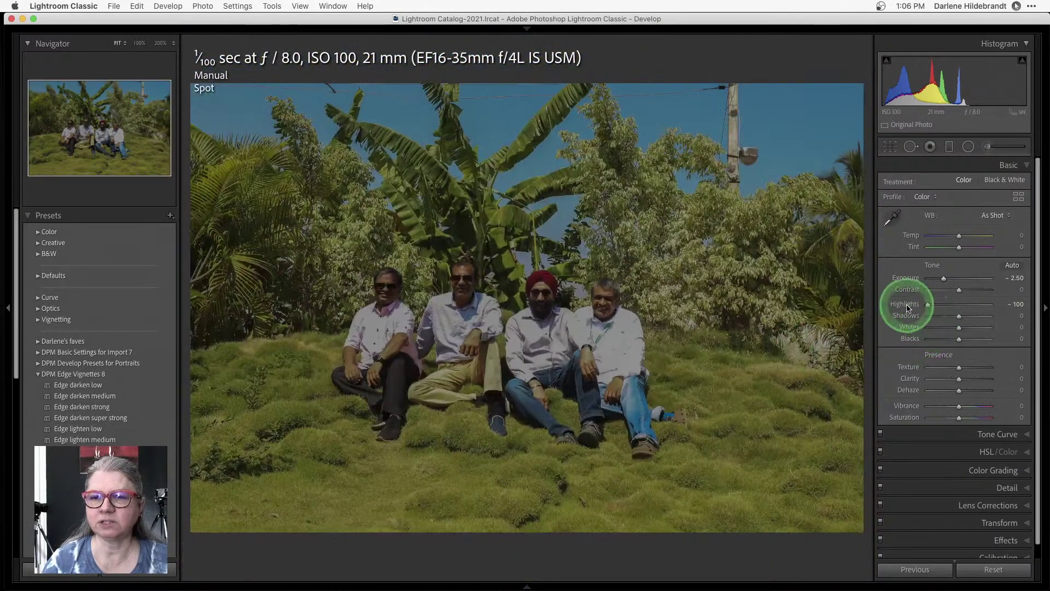
pyautogui.doubleClick(905, 280)
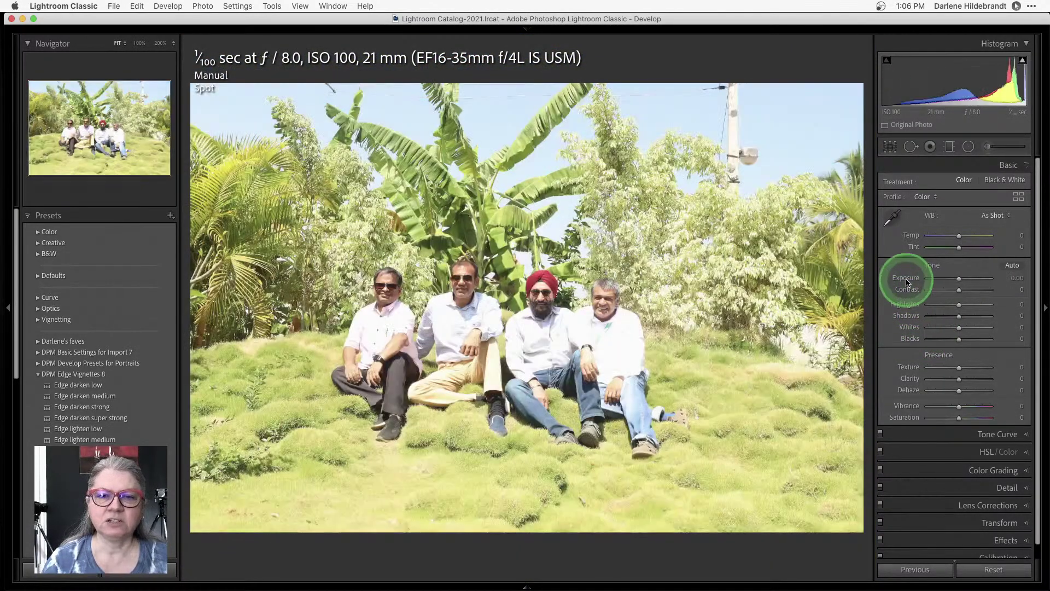
# Darken the group photo with Highlights at -100 and Exposure at -1.35, and convert it to black and white.
pyautogui.moveTo(930, 302); pyautogui.dragTo(898, 303)
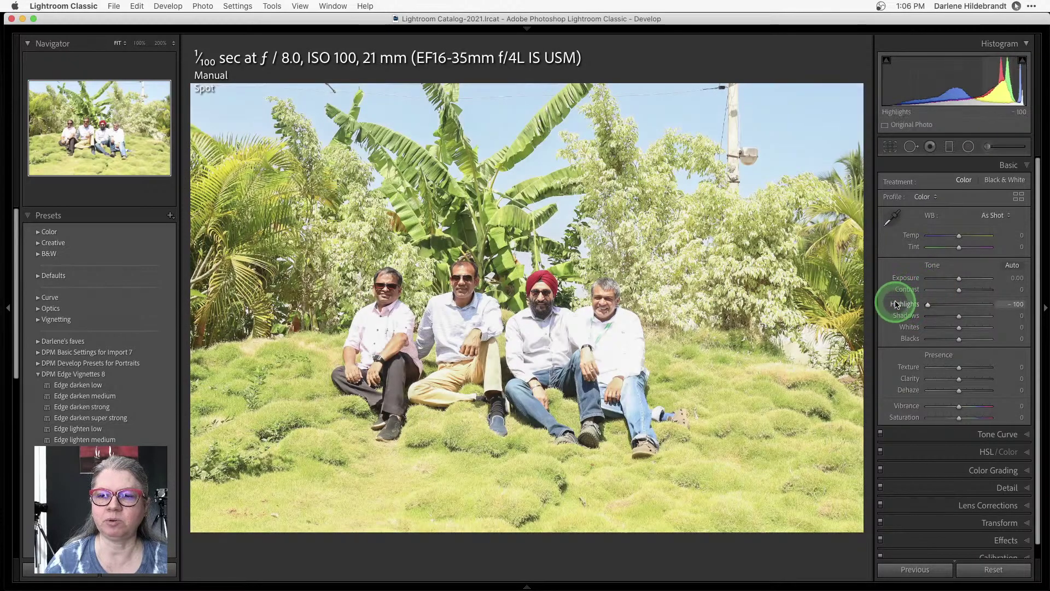
pyautogui.moveTo(956, 281); pyautogui.dragTo(952, 281)
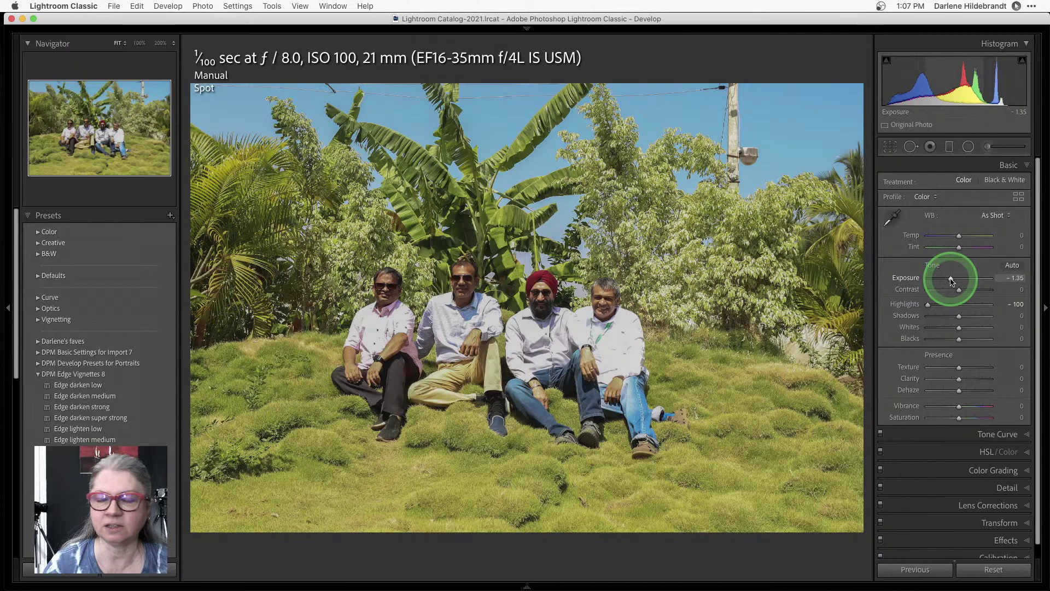
pyautogui.scroll(-1, 952, 281)
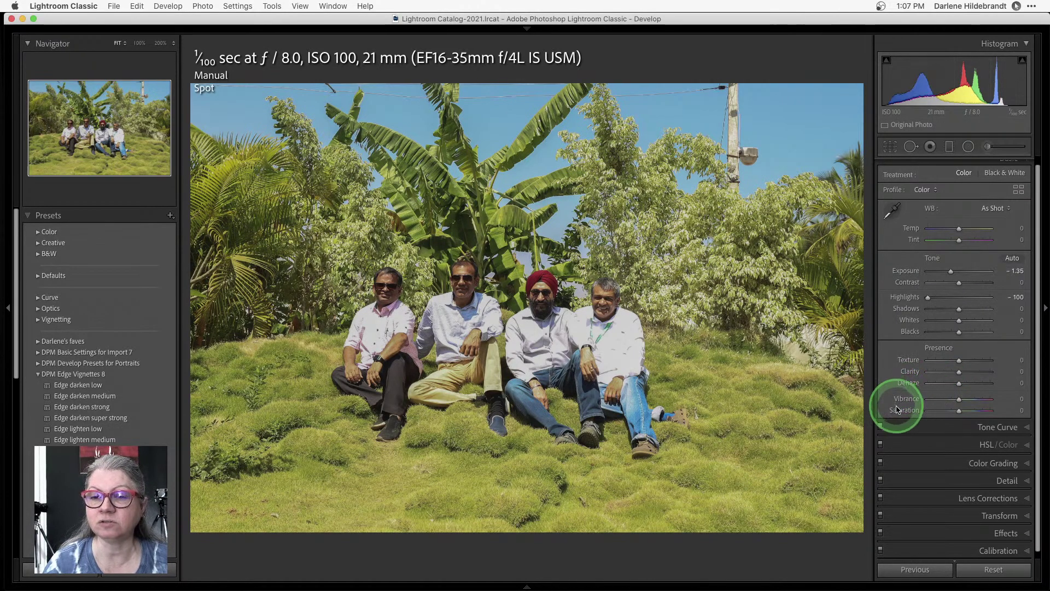
pyautogui.click(1003, 173)
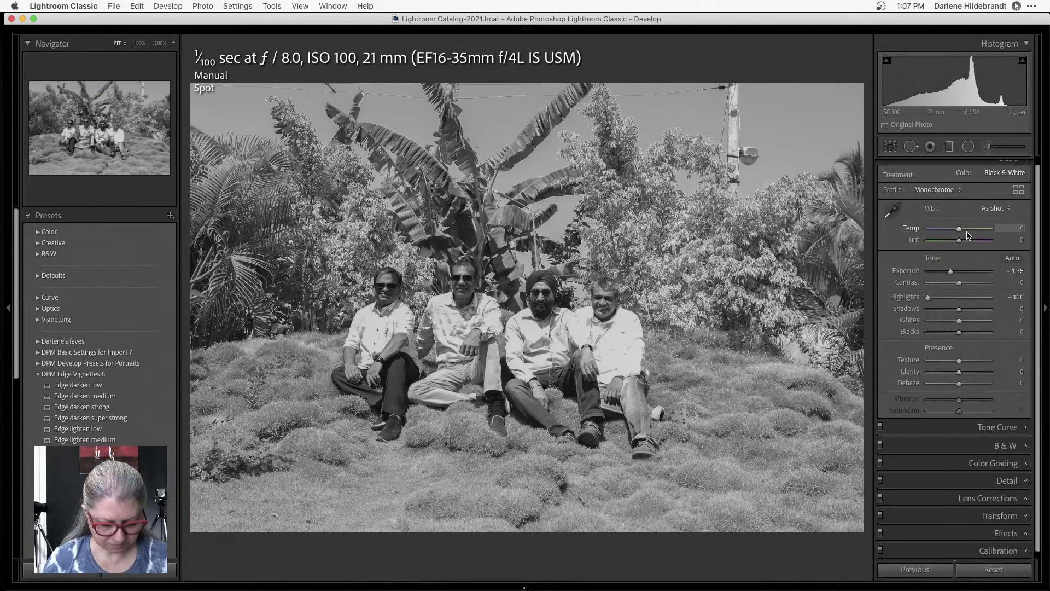
# Return to the photo grid and select the dark bird silhouette photo that follows the group photo.
pyautogui.press('g')
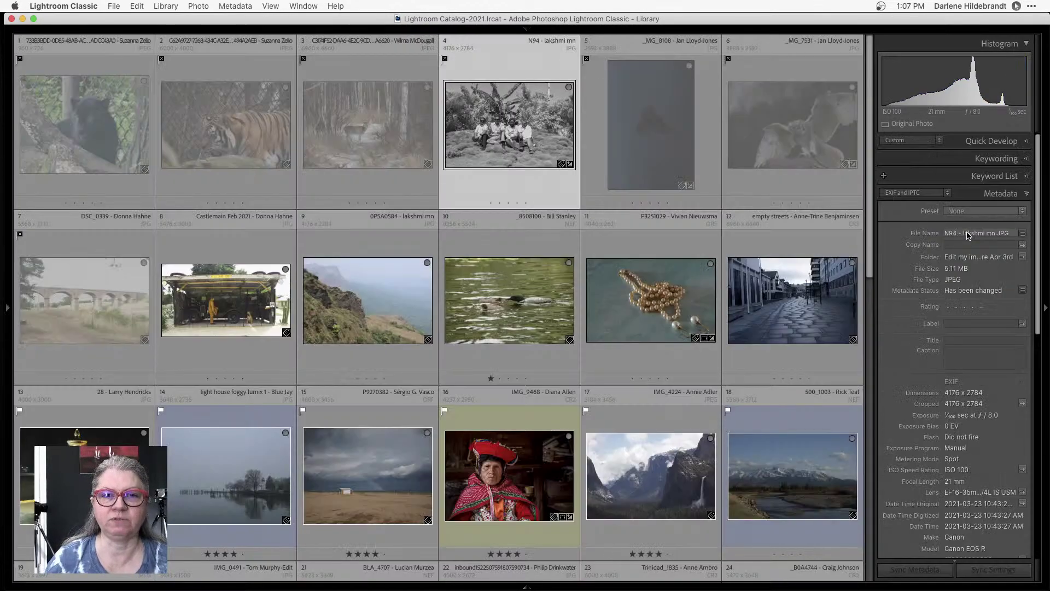
pyautogui.press('Right')
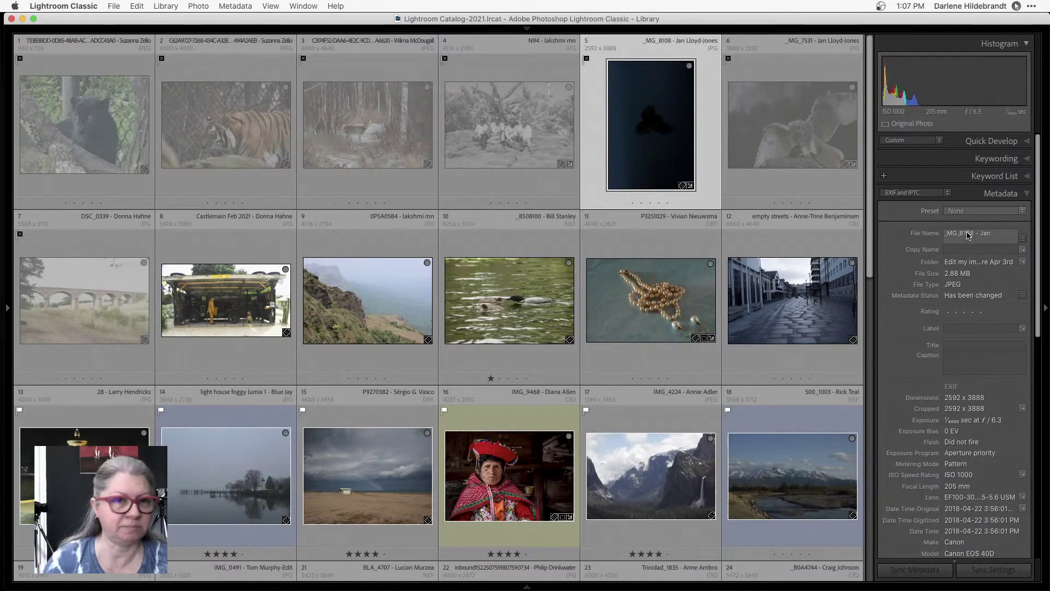
# Open the dark bird silhouette photo for developing and raise its Exposure to +3.85.
pyautogui.press('e')
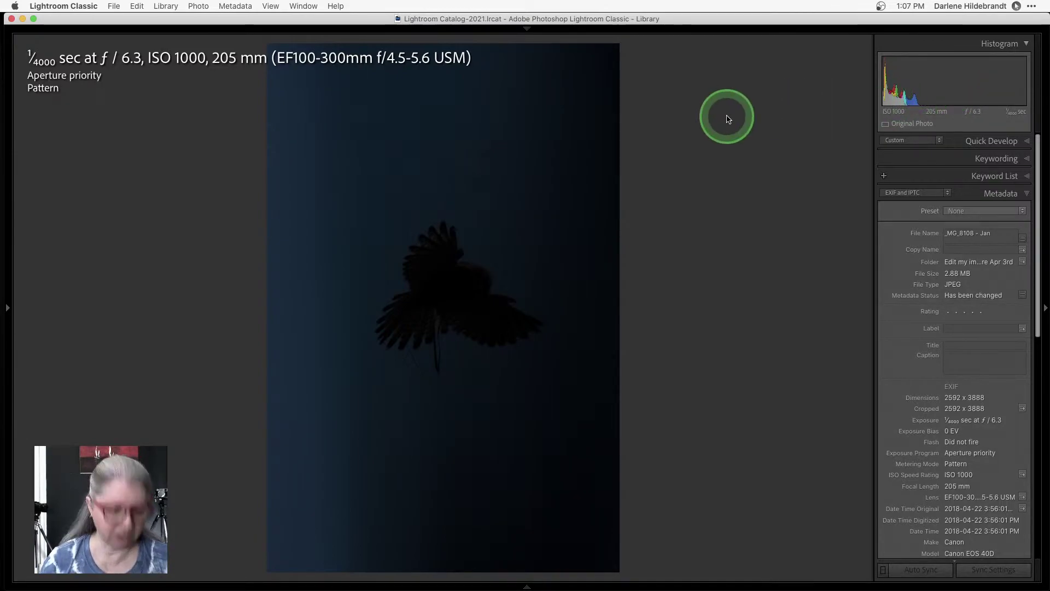
pyautogui.press('d')
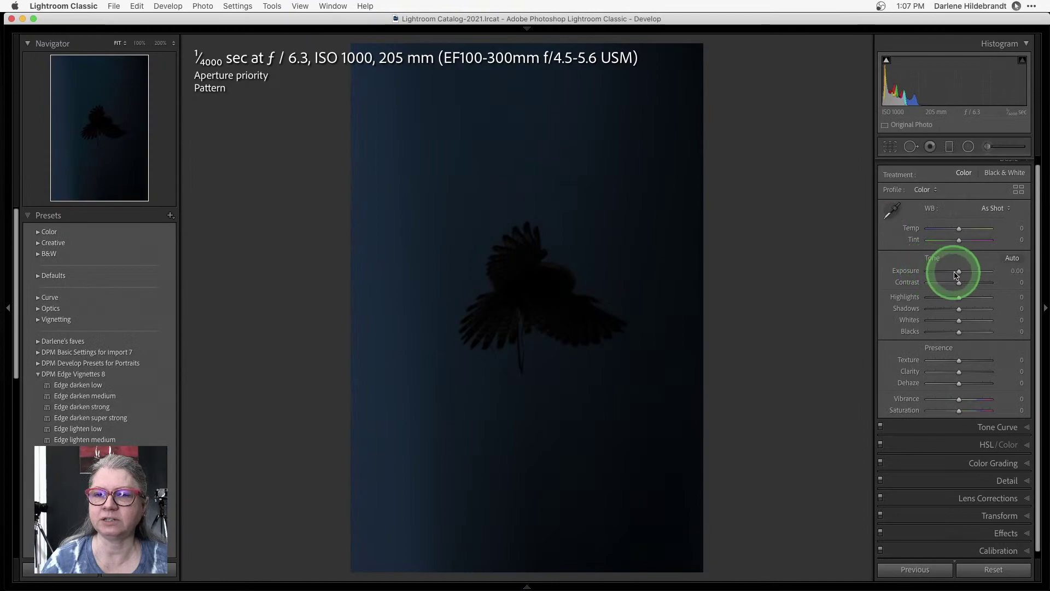
pyautogui.moveTo(959, 274); pyautogui.dragTo(983, 272)
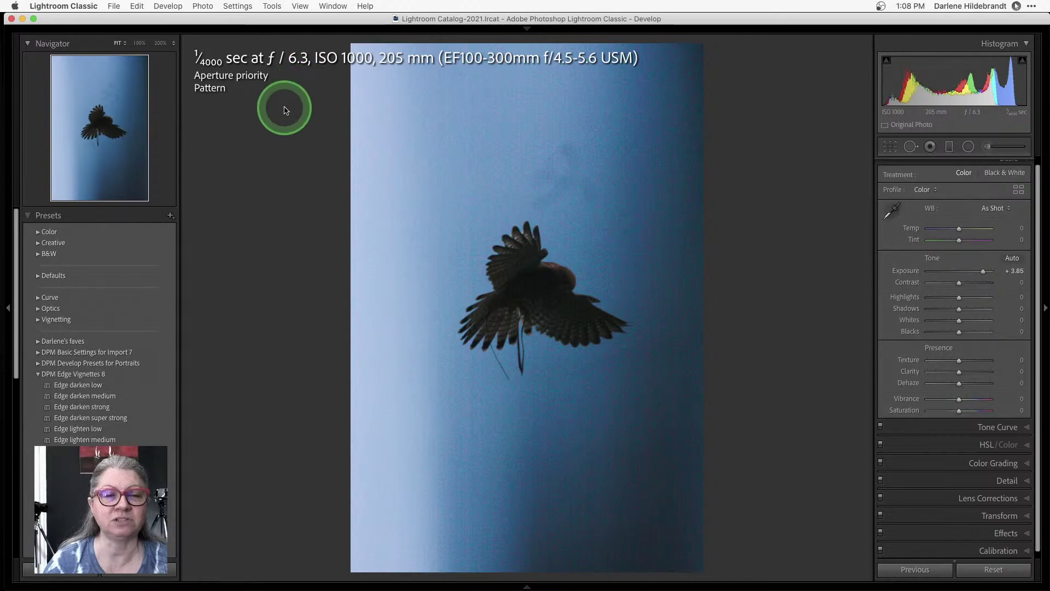
# Cycle through the bird photo's info overlays and examine the brightened bird and sky at 100%.
pyautogui.press('i')
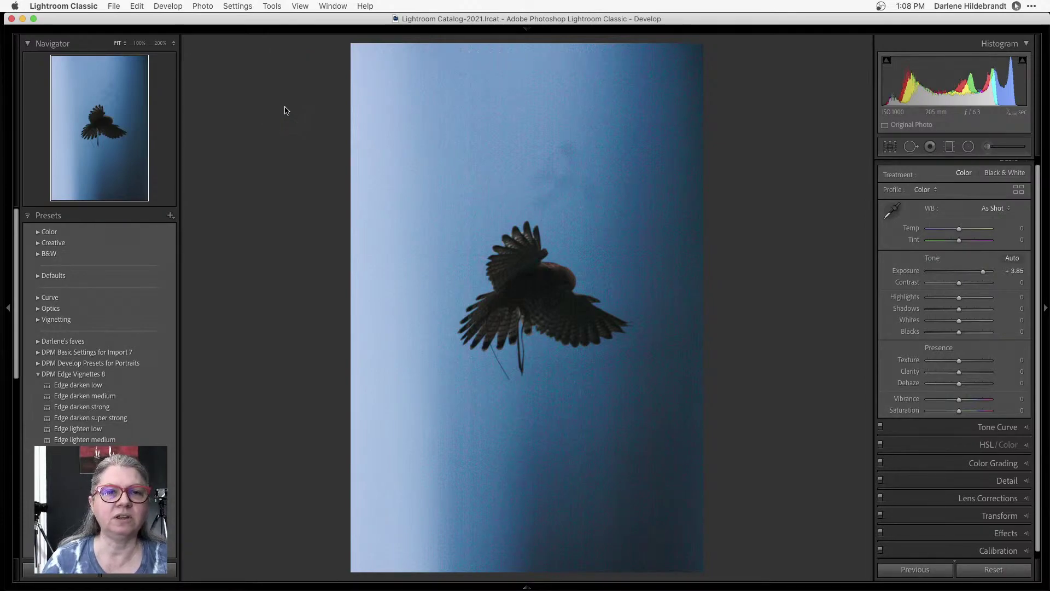
pyautogui.press('i')
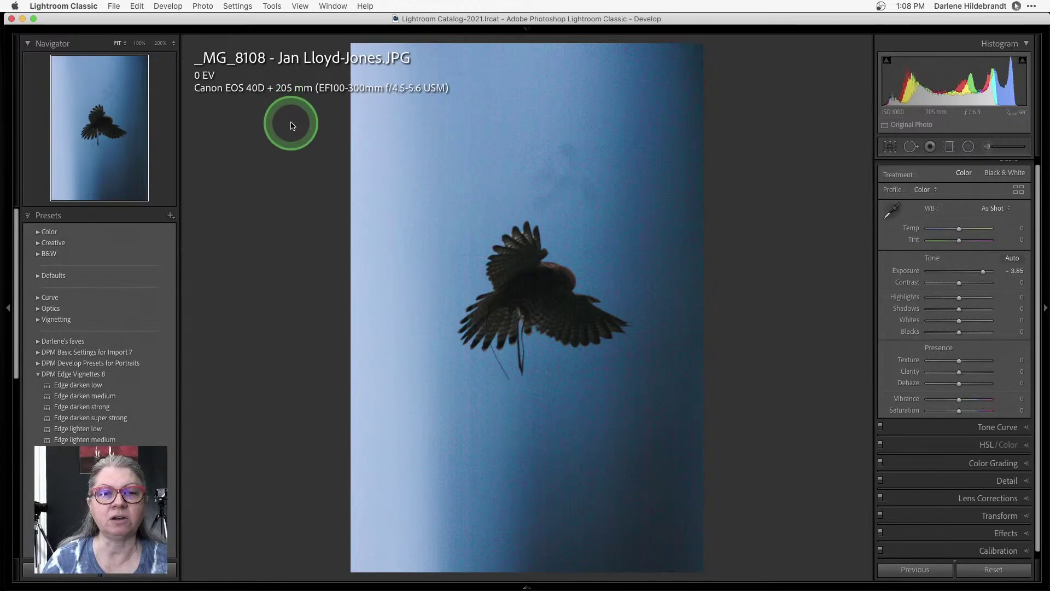
pyautogui.press('i')
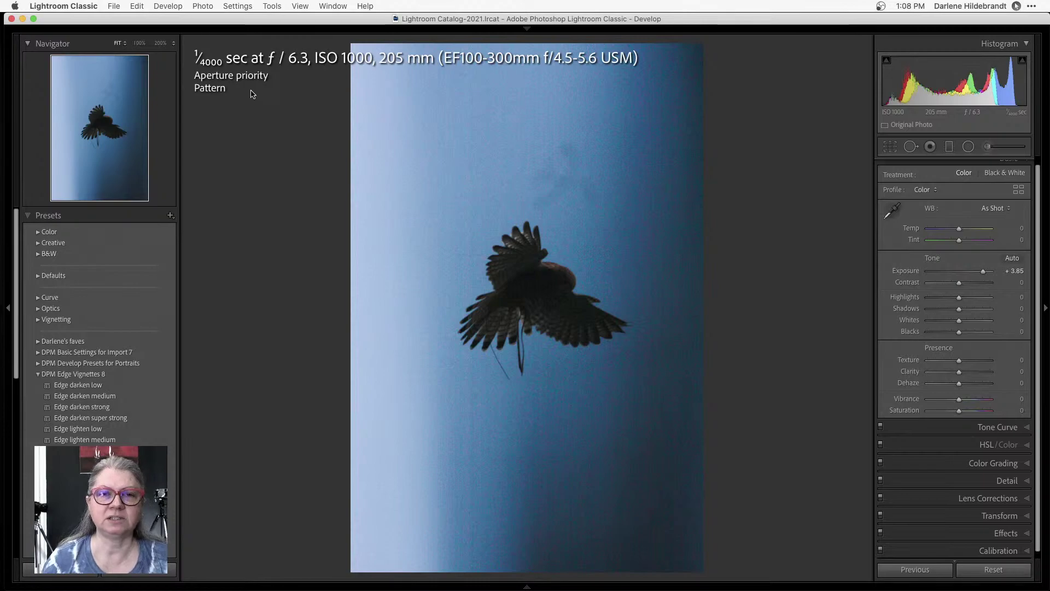
pyautogui.click(570, 241)
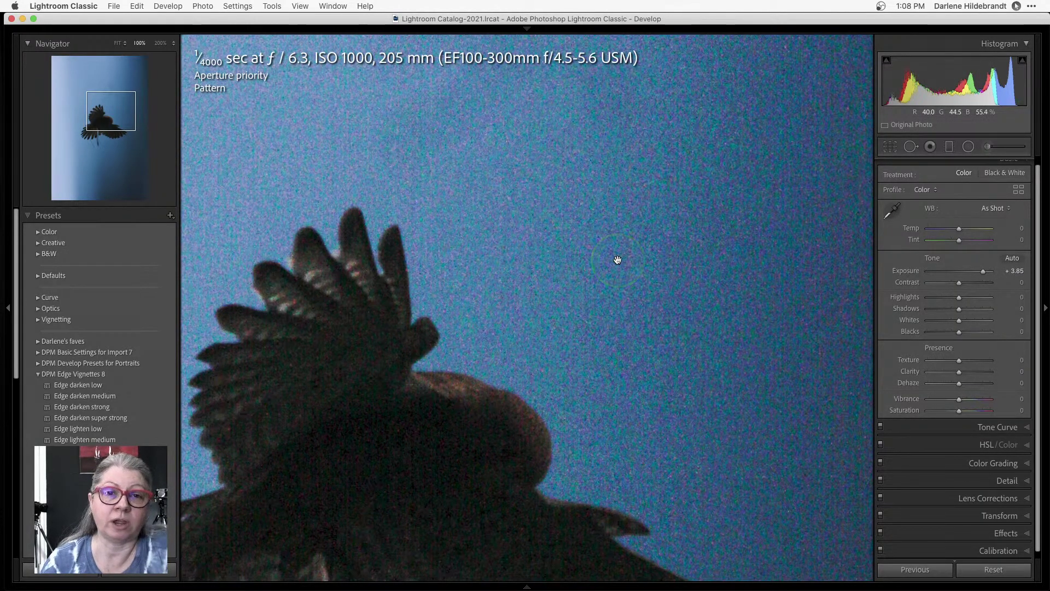
pyautogui.click(617, 259)
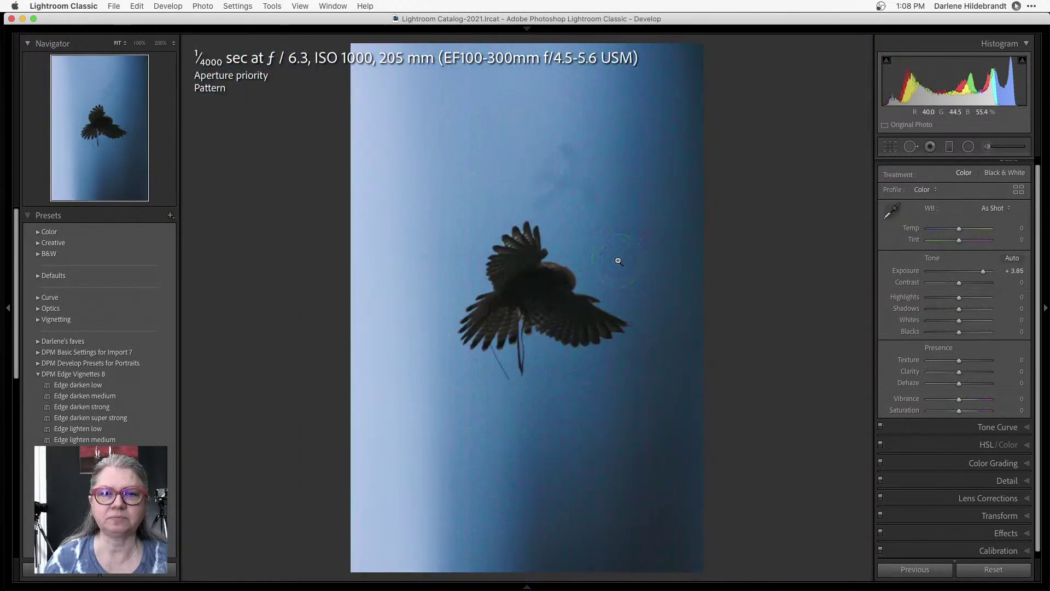
# Raise Exposure to +2.00 on the owl photo that follows and zoom in on the owl's face.
pyautogui.press('Right')
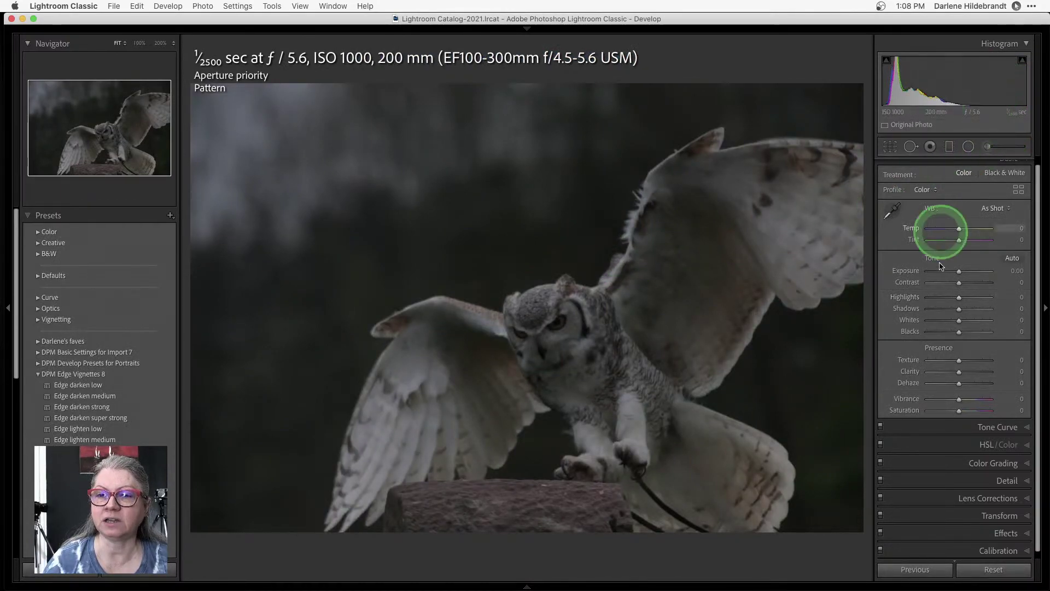
pyautogui.moveTo(958, 272); pyautogui.dragTo(970, 272)
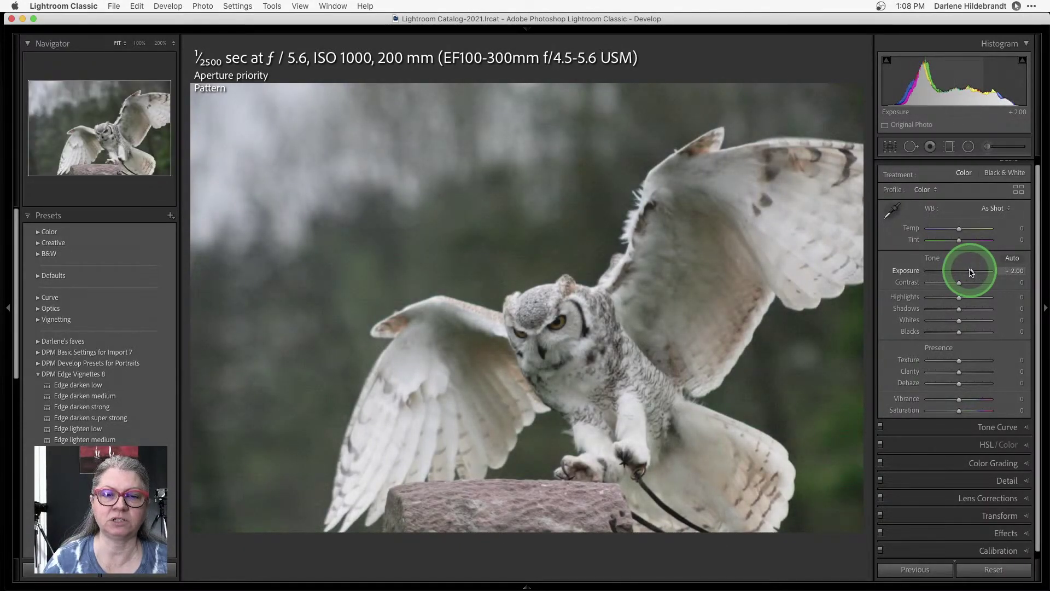
pyautogui.click(497, 312)
pyautogui.moveTo(506, 321); pyautogui.dragTo(555, 294)
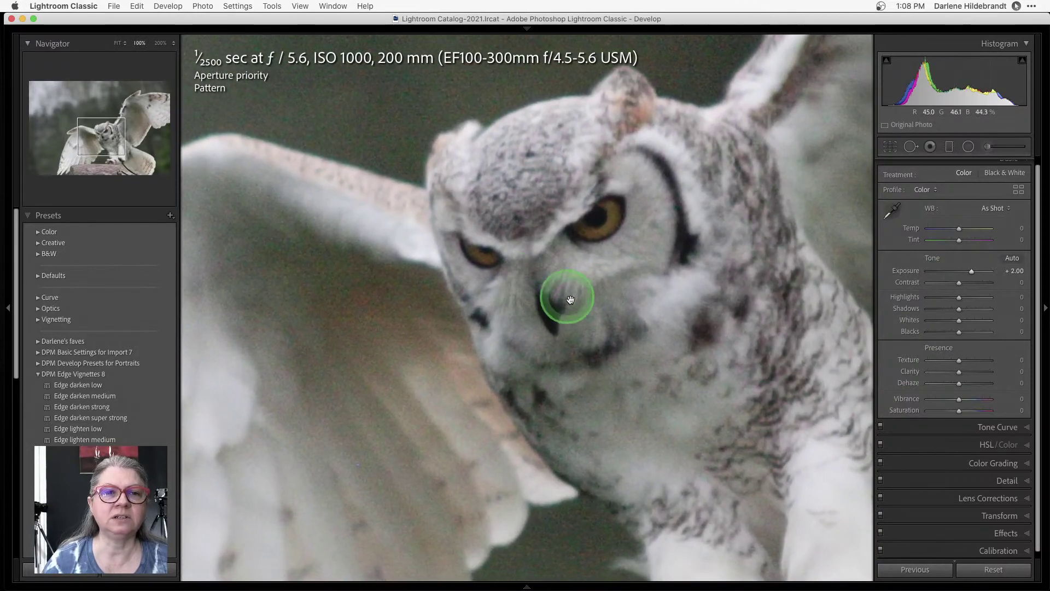
# Examine the owl's body, wing feathers and talons at 100%, and return to the whole photo.
pyautogui.moveTo(712, 340); pyautogui.dragTo(595, 296)
pyautogui.moveTo(612, 211); pyautogui.dragTo(457, 263)
pyautogui.moveTo(375, 337)
pyautogui.mouseDown()
pyautogui.moveTo(389, 330)
pyautogui.moveTo(431, 223)
pyautogui.mouseUp()
pyautogui.moveTo(355, 287)
pyautogui.mouseDown()
pyautogui.moveTo(377, 293)
pyautogui.moveTo(537, 253)
pyautogui.moveTo(520, 190)
pyautogui.mouseUp()
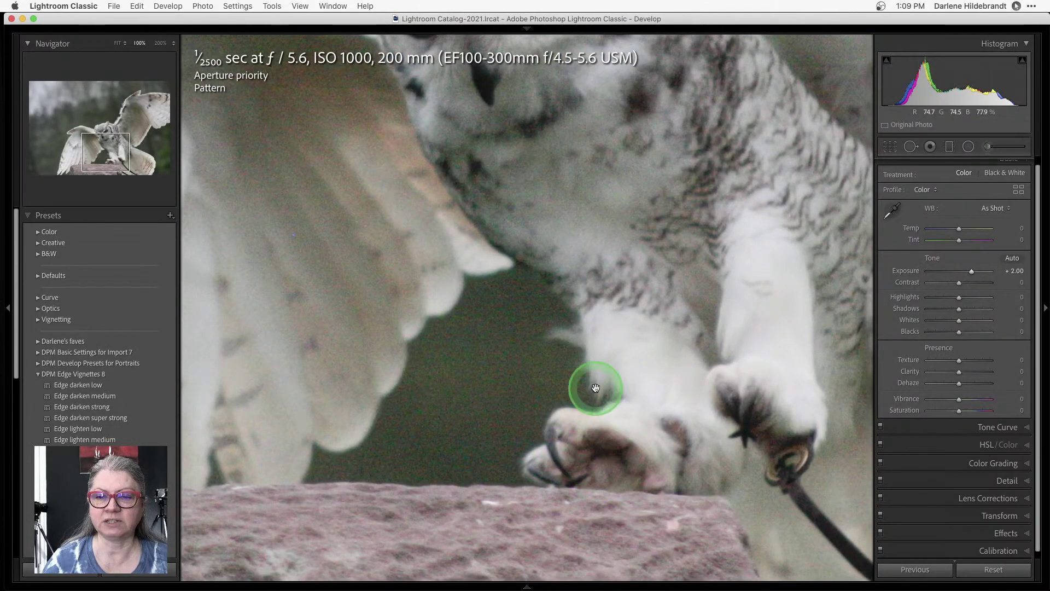
pyautogui.moveTo(474, 164); pyautogui.dragTo(484, 280)
pyautogui.click(484, 280)
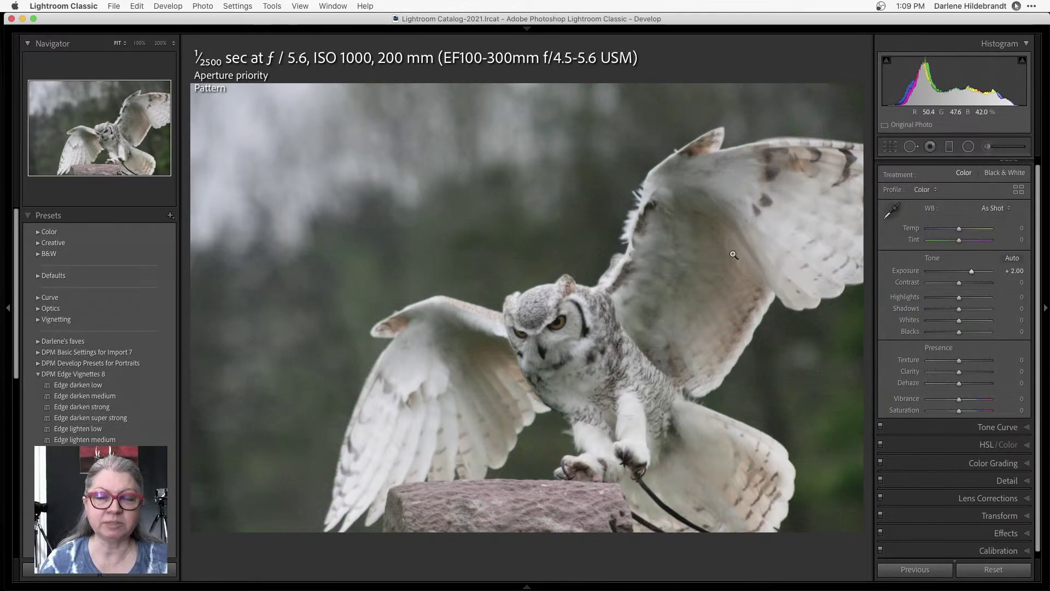
pyautogui.click(736, 254)
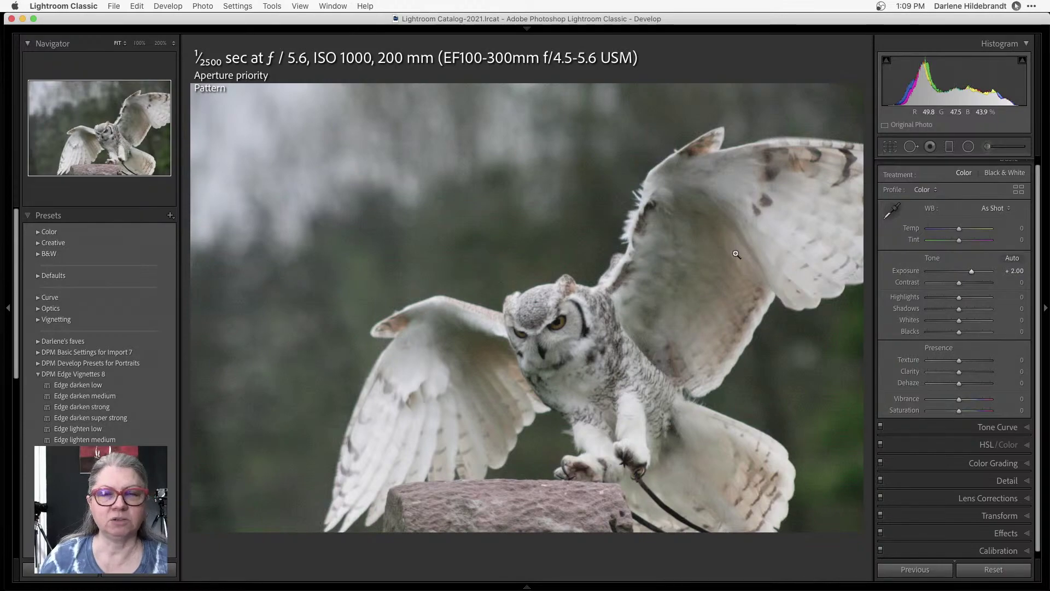
# Open the stone viaduct photo for developing and check its clipped highlights with the clipping overlay.
pyautogui.press('g')
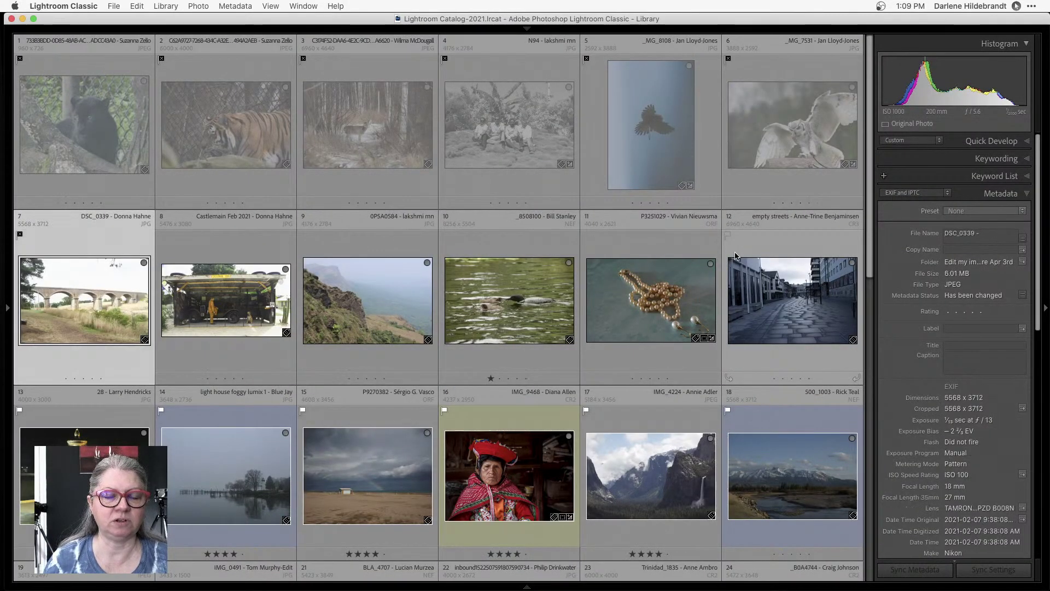
pyautogui.press('e')
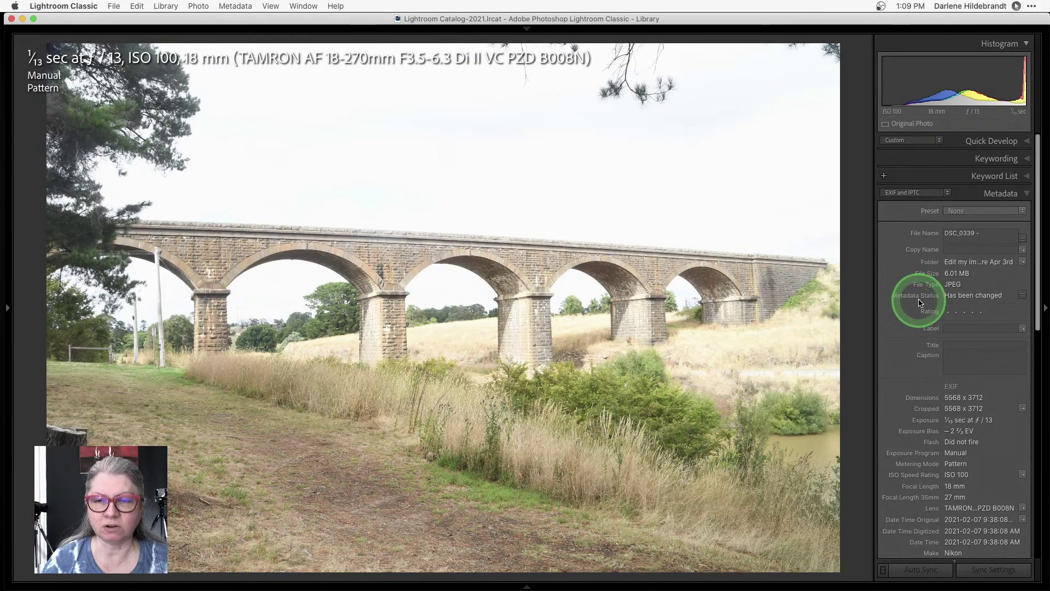
pyautogui.press('d')
pyautogui.press('Right')
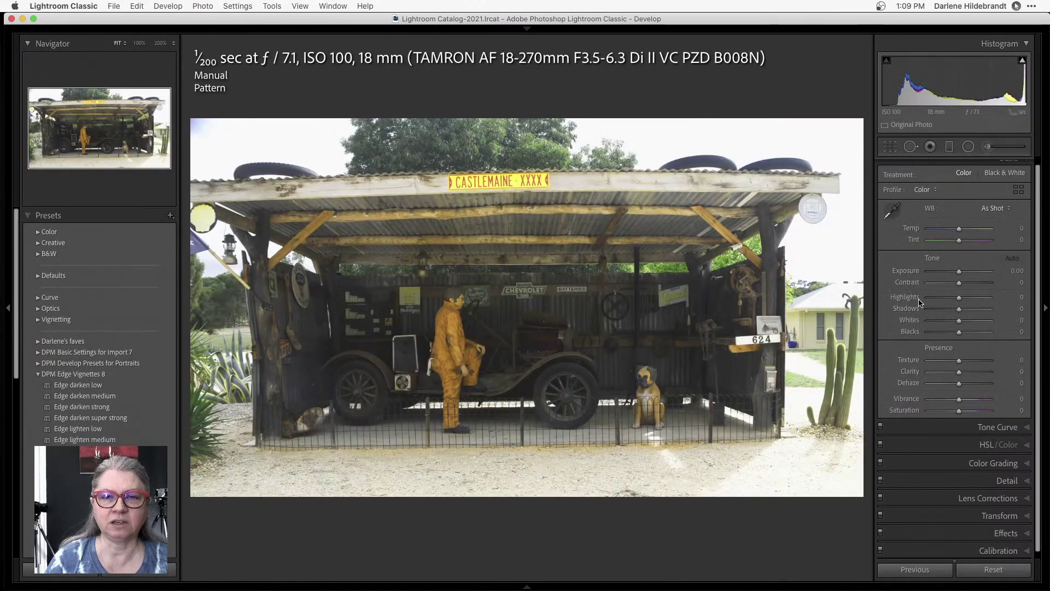
pyautogui.press('super+z')
pyautogui.press('j')
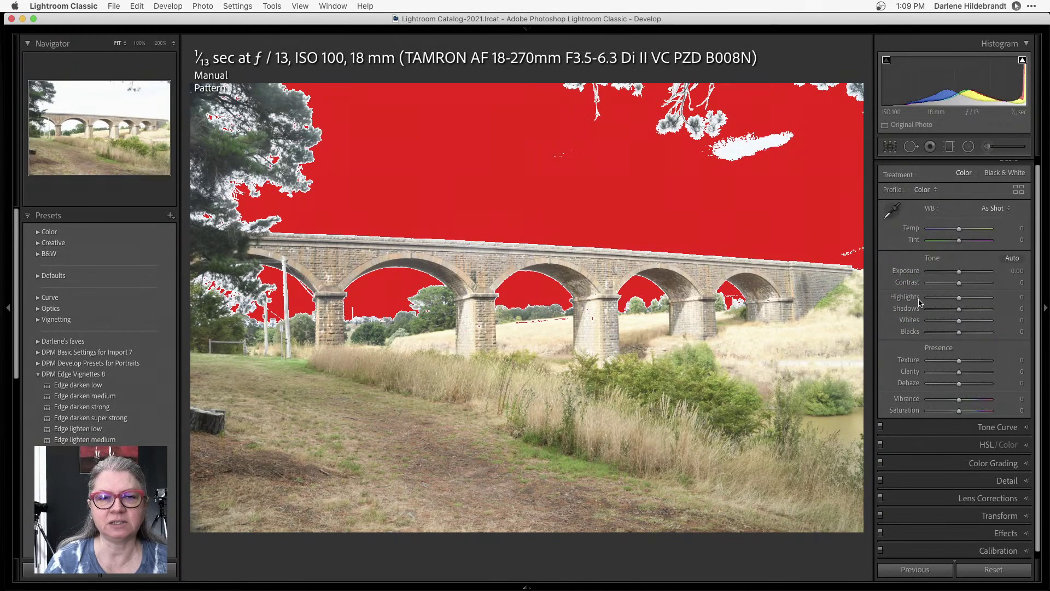
pyautogui.press('j')
# Darken the viaduct photo with Highlights at -100 and Exposure at -1.85, and examine the sky at 100% and 200%.
pyautogui.moveTo(920, 302); pyautogui.dragTo(906, 300)
pyautogui.moveTo(958, 272); pyautogui.dragTo(948, 272)
pyautogui.click(500, 178)
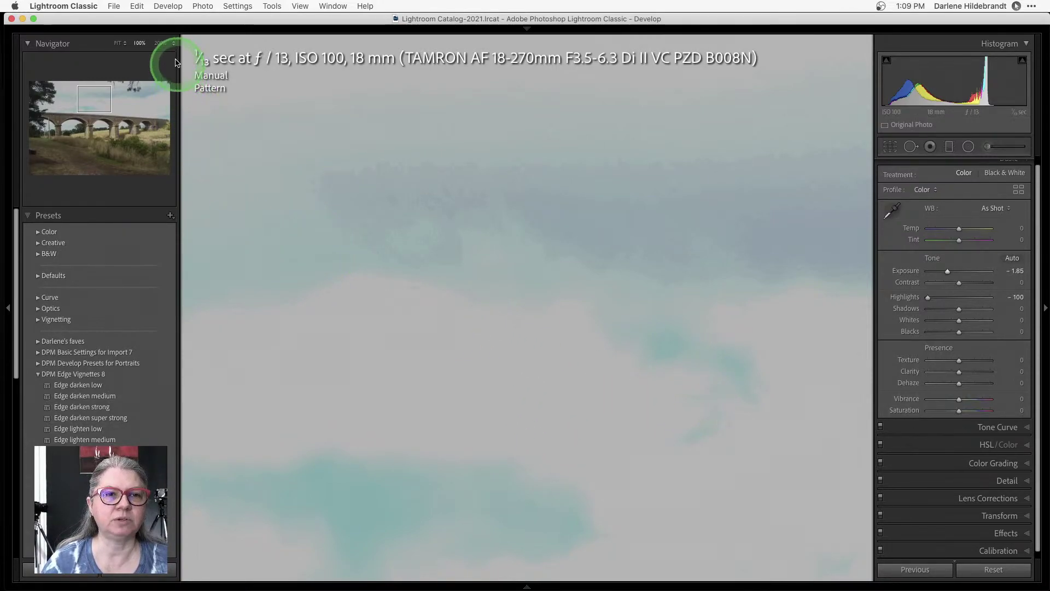
pyautogui.click(160, 43)
pyautogui.moveTo(493, 252); pyautogui.dragTo(573, 411)
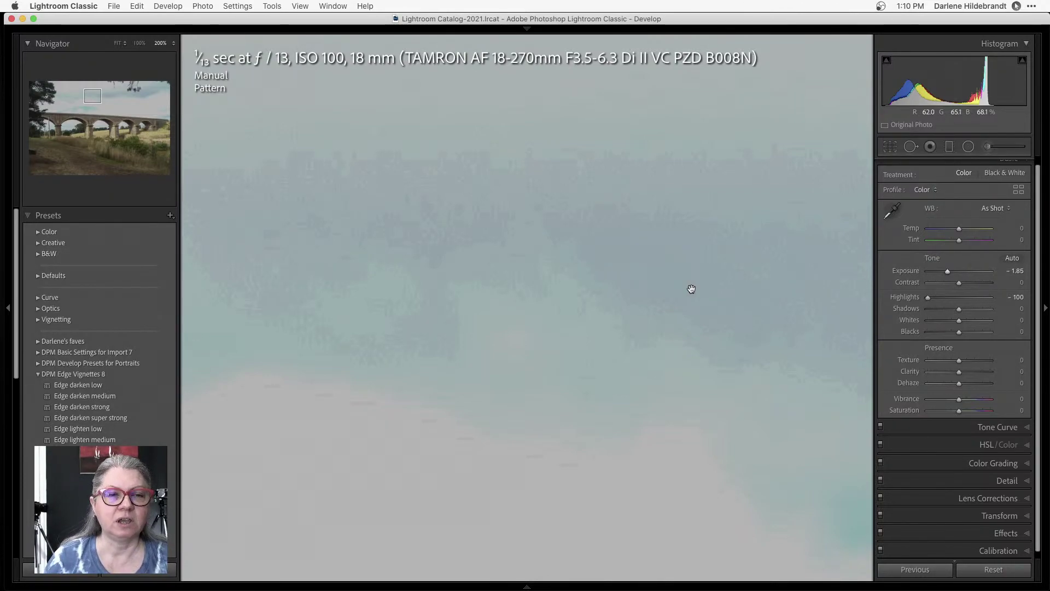
pyautogui.click(673, 288)
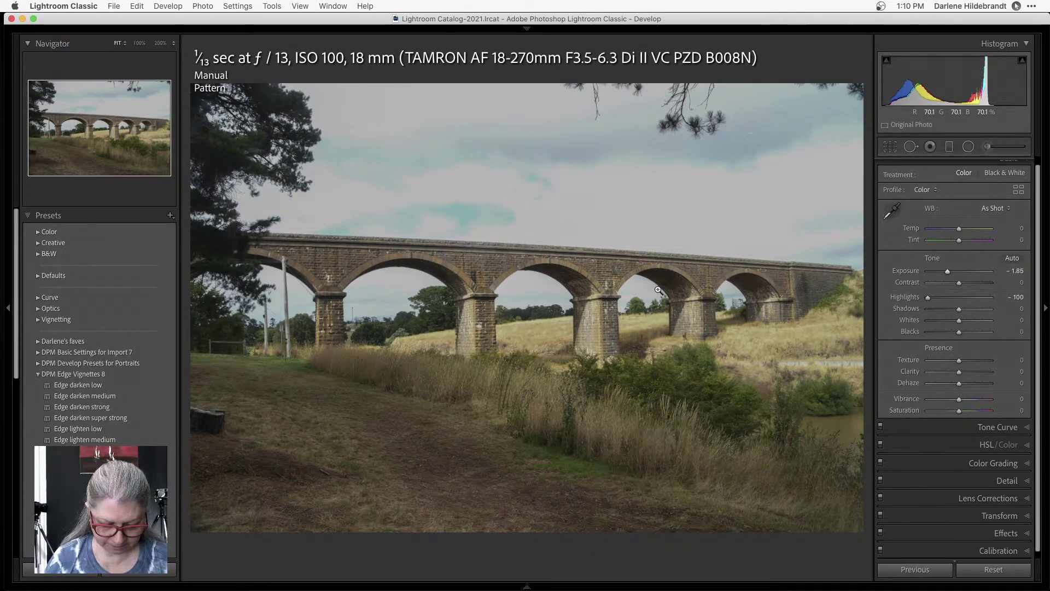
# Return to the photo grid and open the Castlemaine garage photo that follows the viaduct for developing.
pyautogui.press('g')
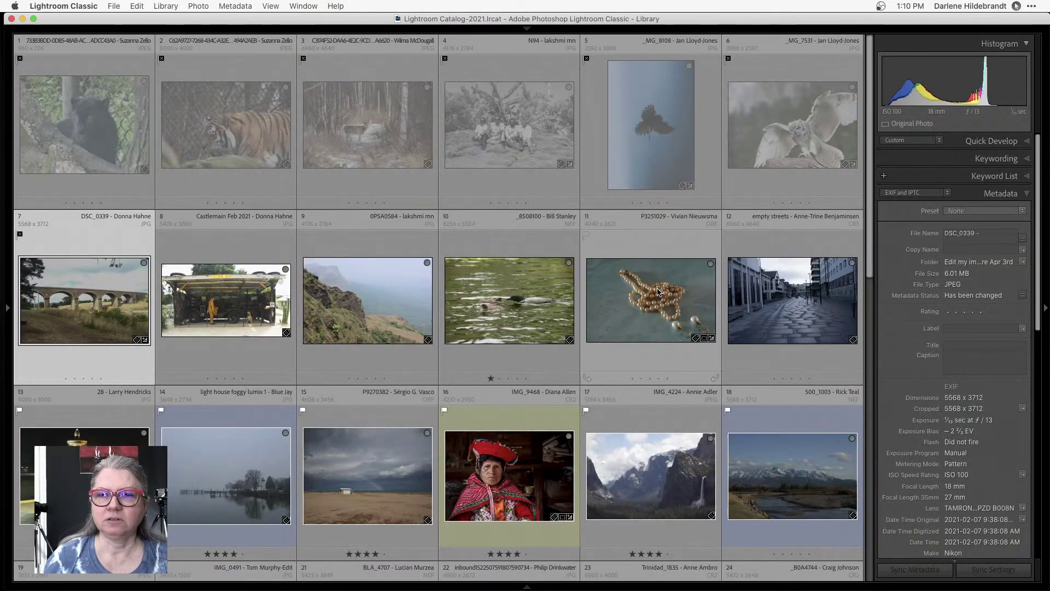
pyautogui.press('Right')
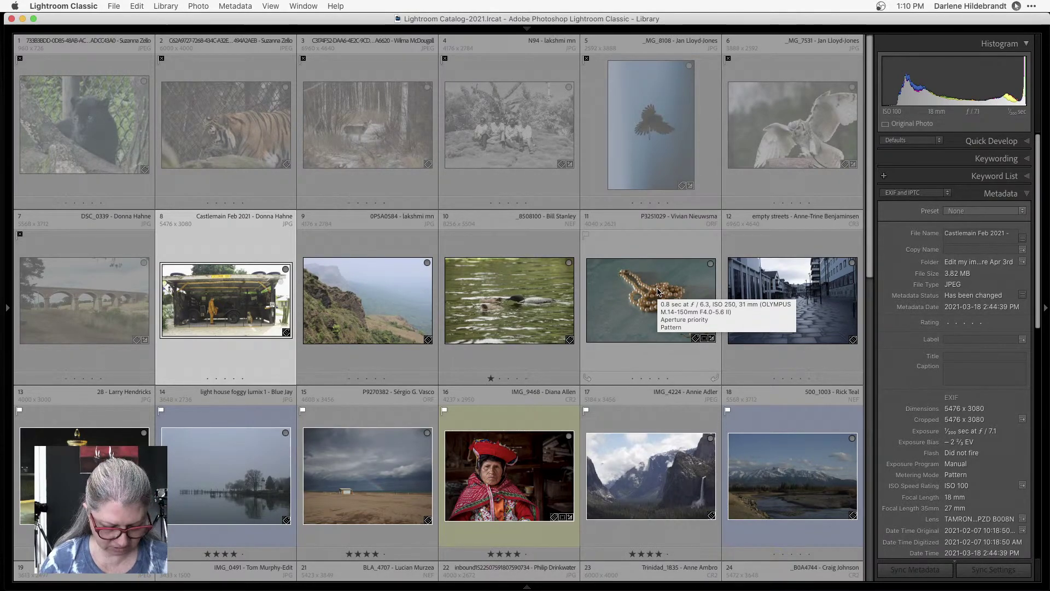
pyautogui.press('d')
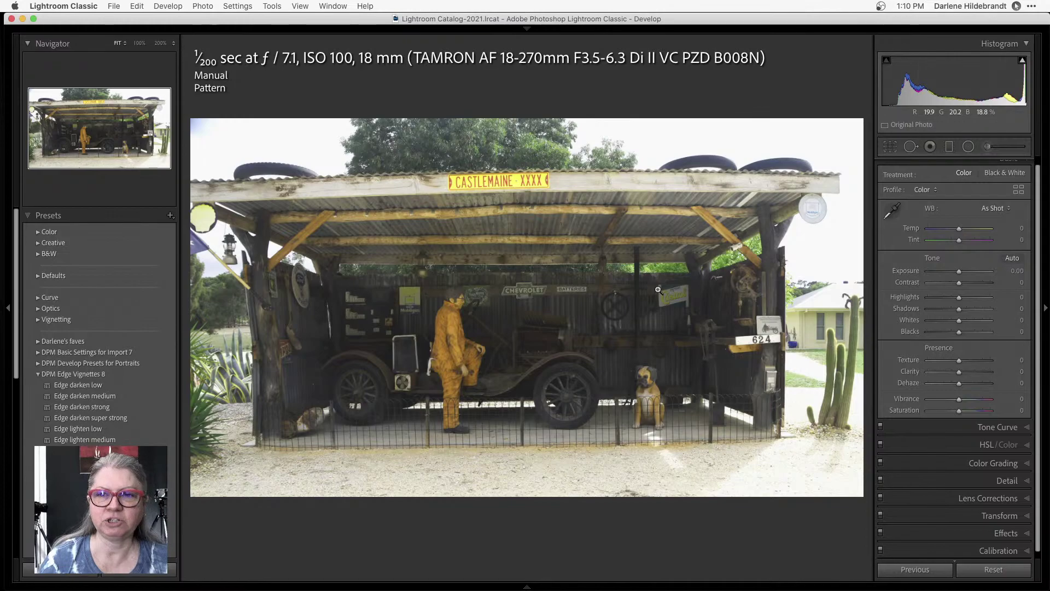
# Crop the garage photo on all four sides to about 4366 x 2187, cutting off the sky, side surroundings and gravel foreground.
pyautogui.press('r')
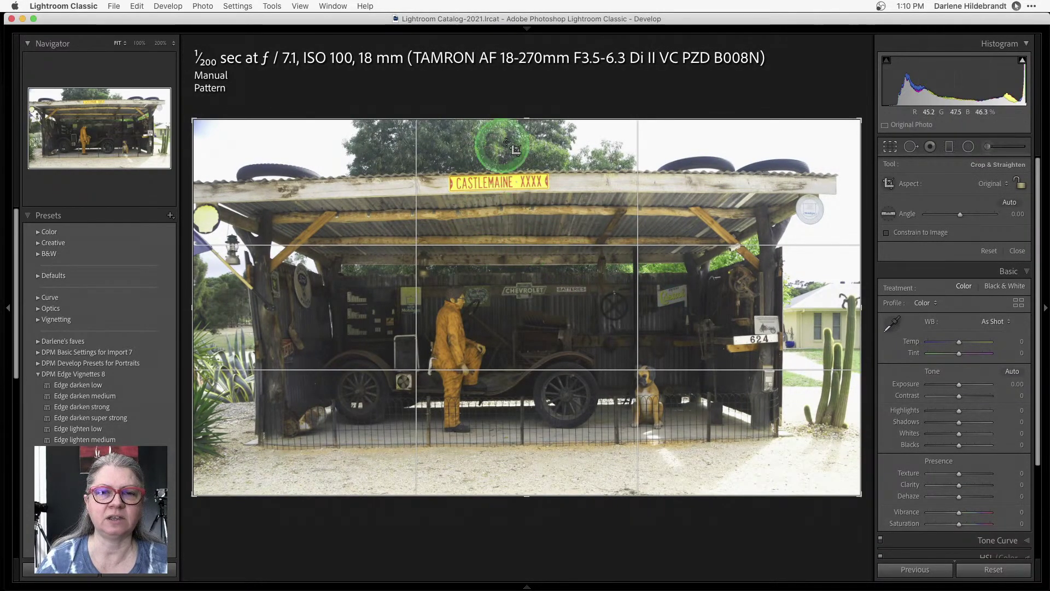
pyautogui.moveTo(520, 118); pyautogui.dragTo(521, 135)
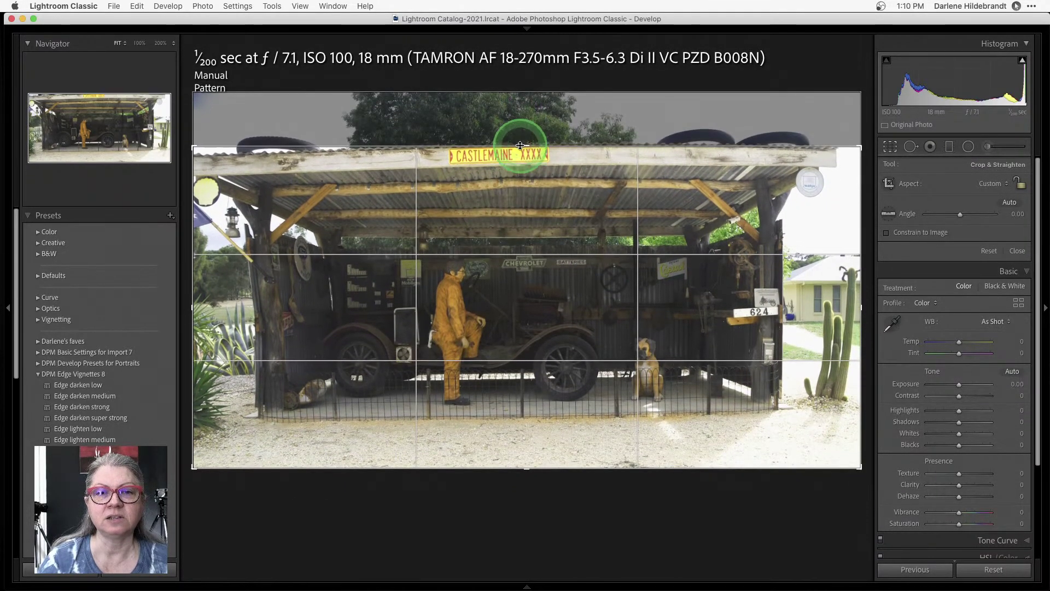
pyautogui.moveTo(206, 244)
pyautogui.mouseDown()
pyautogui.moveTo(192, 255)
pyautogui.moveTo(224, 255)
pyautogui.mouseUp()
pyautogui.moveTo(830, 302); pyautogui.dragTo(792, 302)
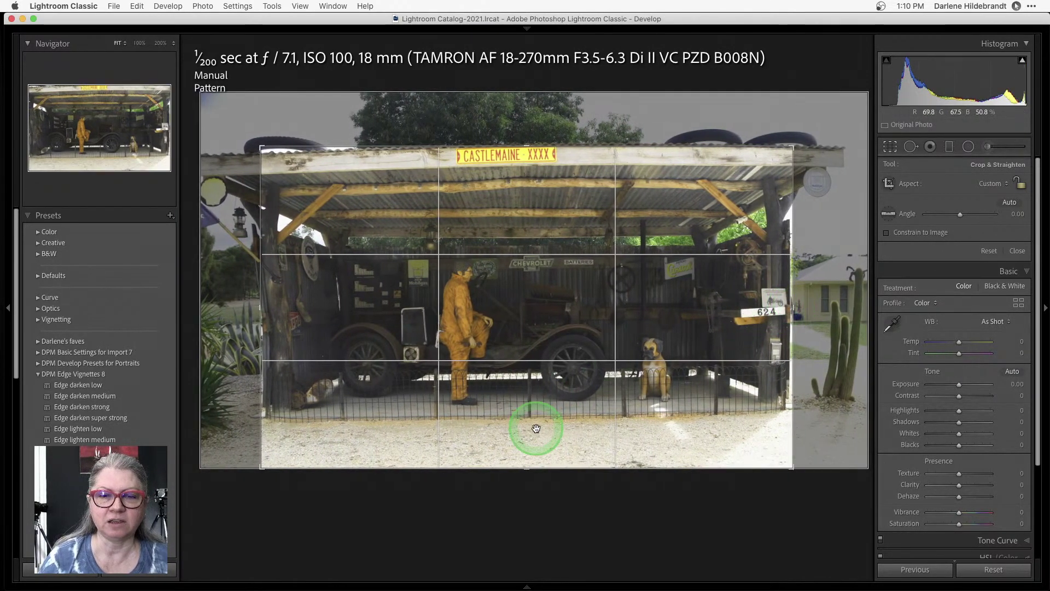
pyautogui.moveTo(528, 463); pyautogui.dragTo(526, 439)
pyautogui.press('Return')
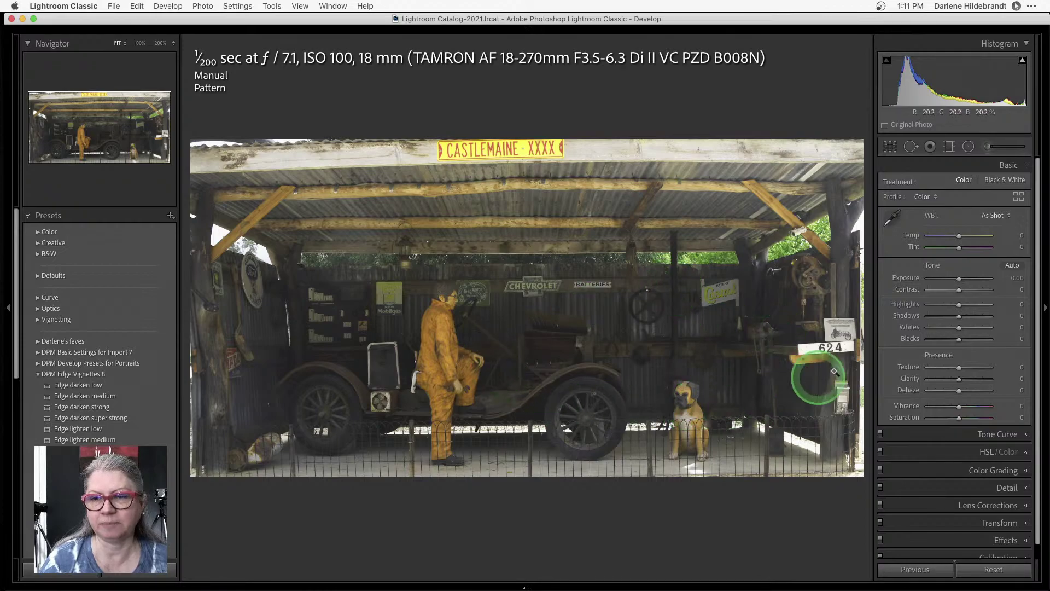
# Set Blacks to -24 and Dehaze to +46 on the garage photo, and compare it with the before version.
pyautogui.moveTo(960, 342); pyautogui.dragTo(952, 342)
pyautogui.moveTo(958, 392); pyautogui.dragTo(972, 390)
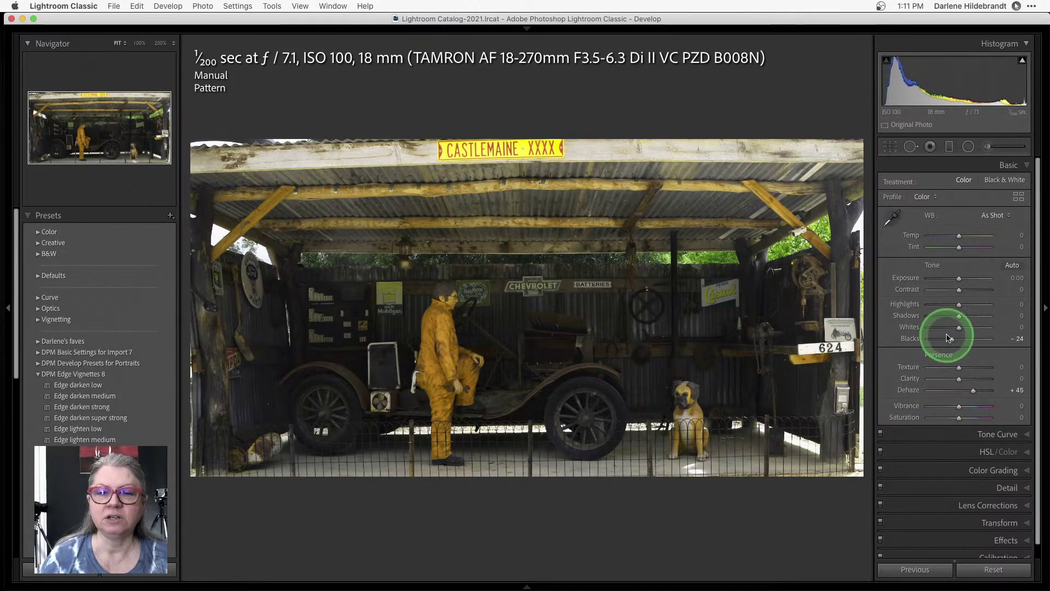
pyautogui.press('\\')
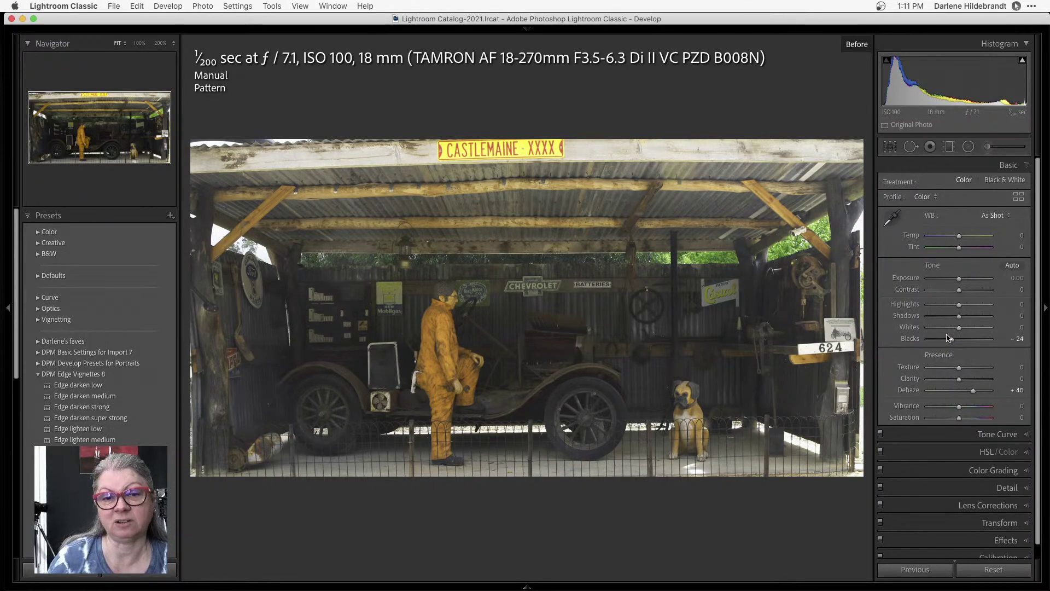
pyautogui.press('\\')
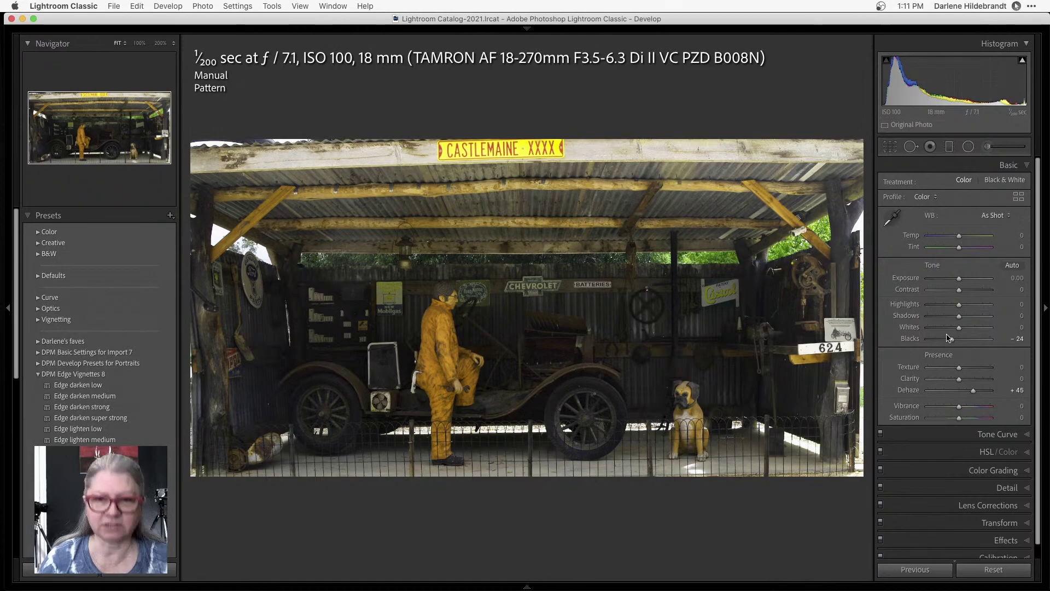
# Return to the photo grid and open the river canyon photo, number 22, in the enlarged single-photo view.
pyautogui.press('g')
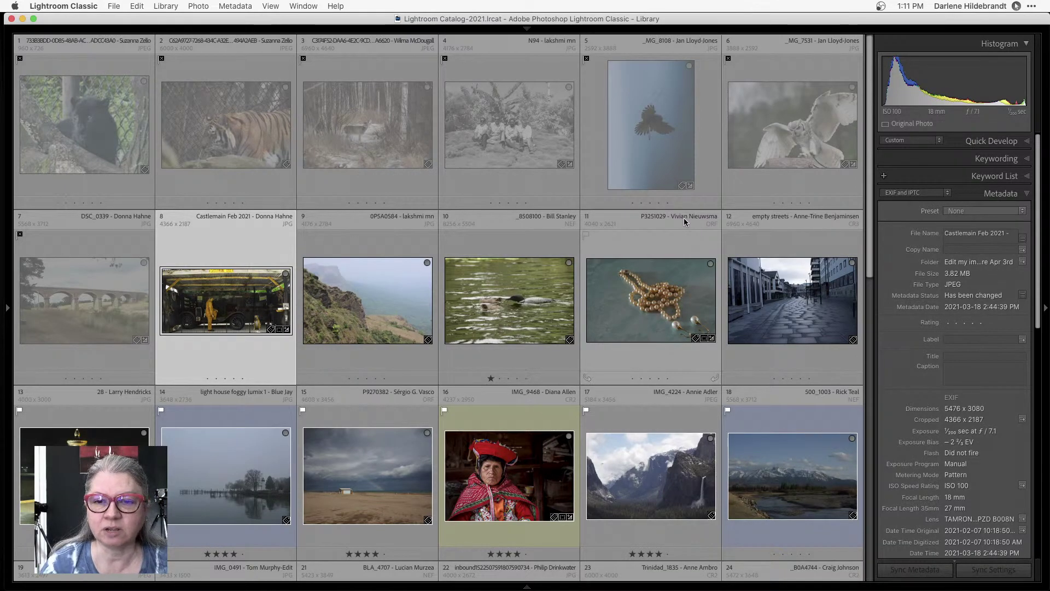
pyautogui.scroll(-3, 683, 218)
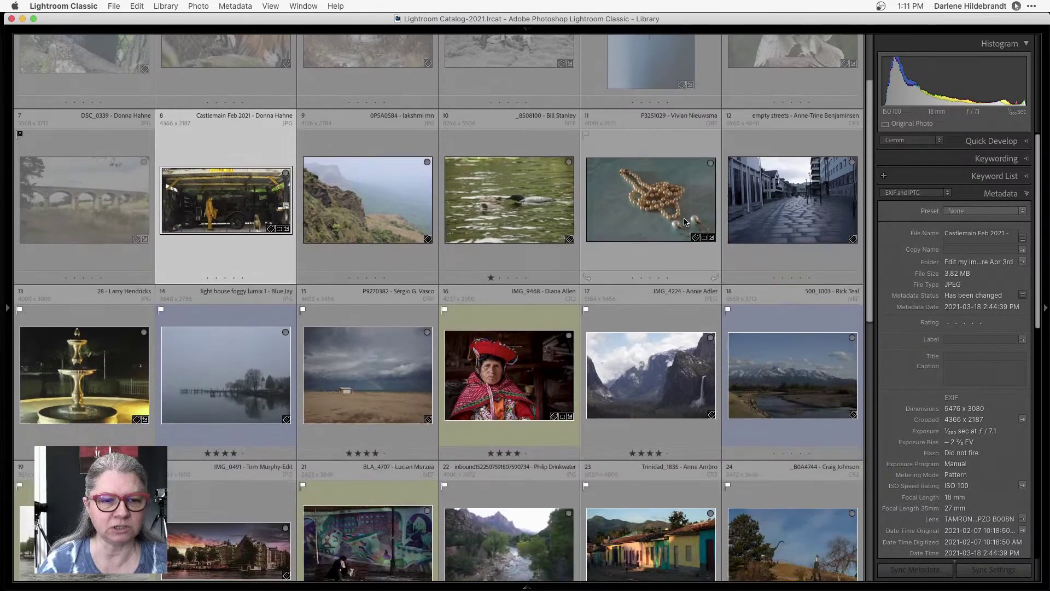
pyautogui.scroll(-7, 683, 221)
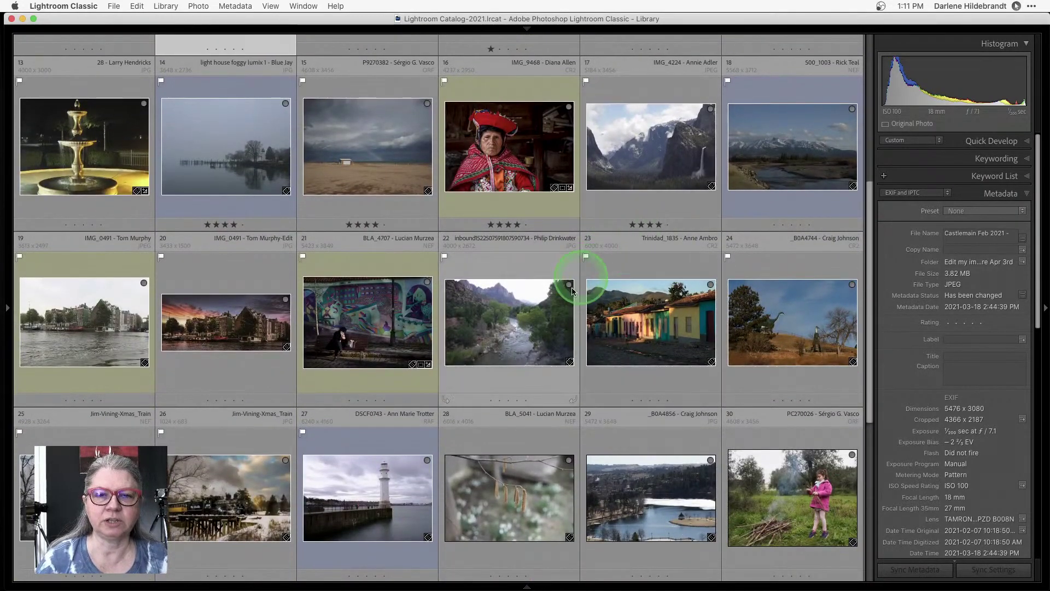
pyautogui.doubleClick(508, 324)
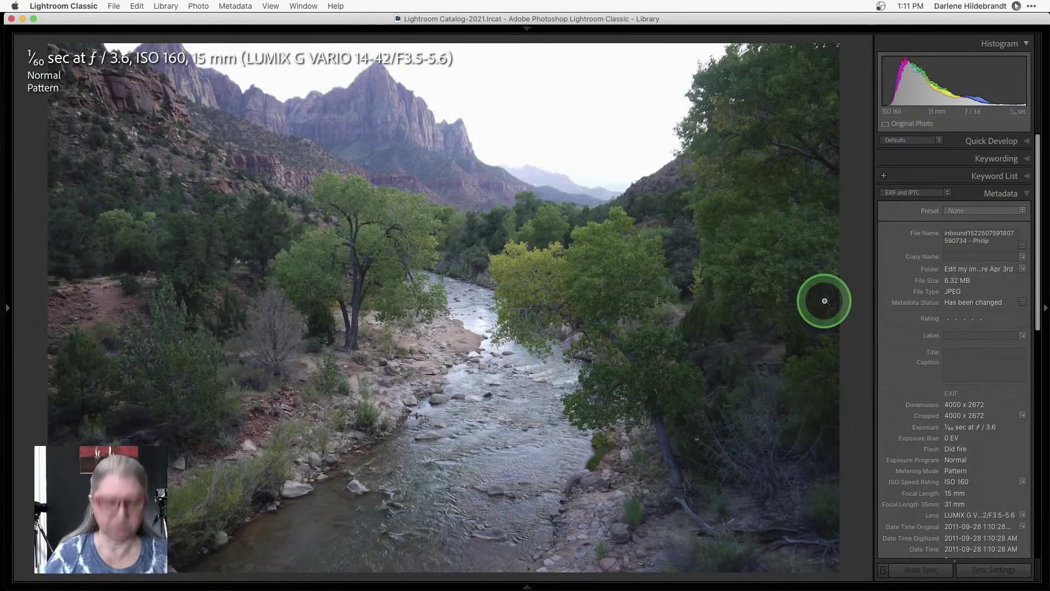
# Cycle the info overlay on the river canyon photo between its file name and its exposure details.
pyautogui.press('i')
pyautogui.press('i')
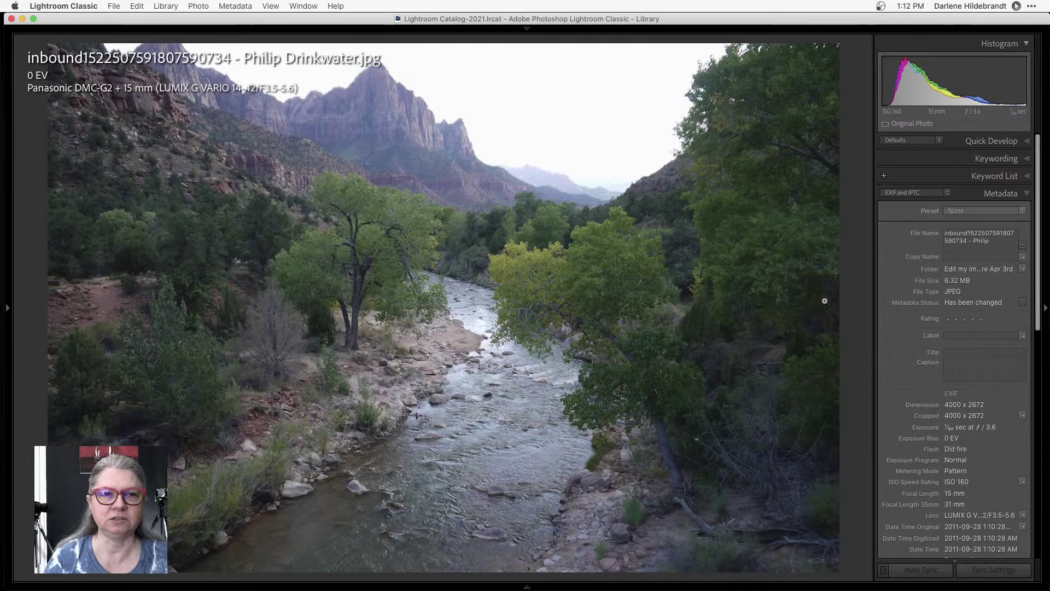
pyautogui.press('i')
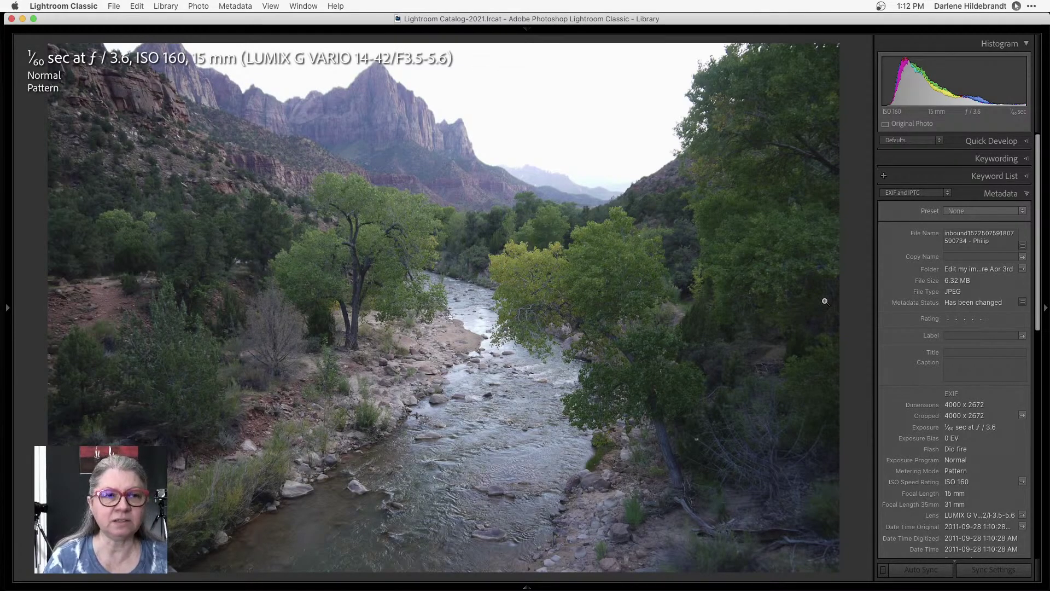
# Switch to Luminar AI by launching it through a system search for "lum", and dismiss the Easter promotion.
pyautogui.press('super+space')
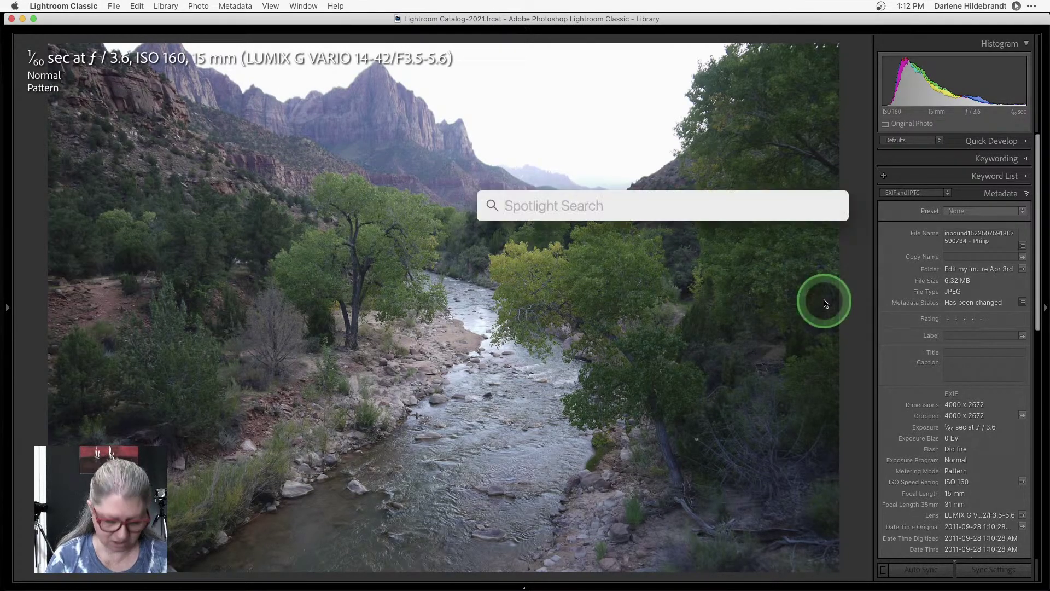
pyautogui.write('lum')
pyautogui.press('Return')
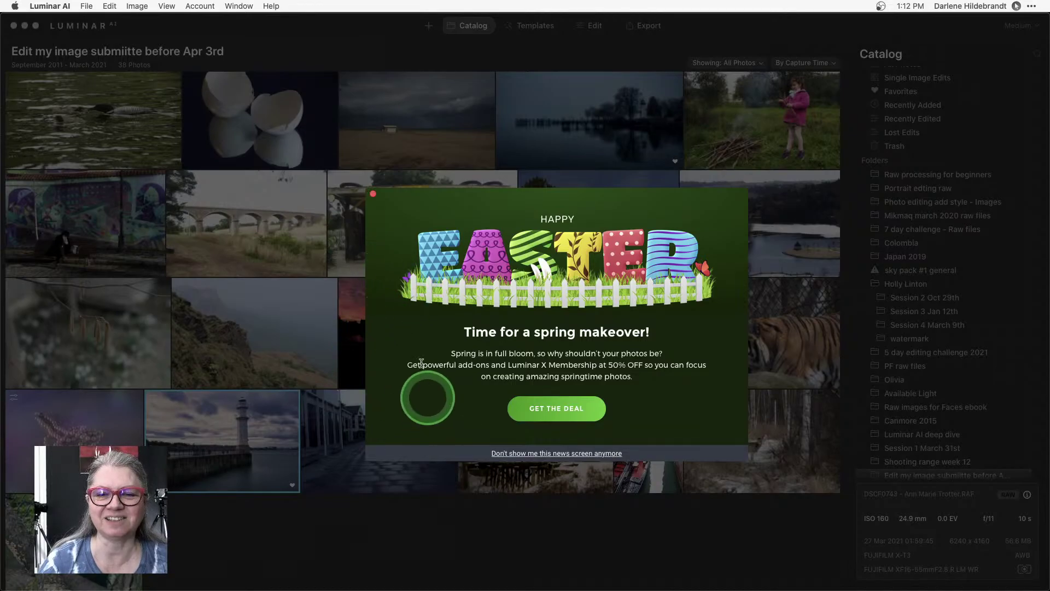
pyautogui.click(373, 195)
# Find the edited river canyon photo in the submitted images folder and open it in the single-photo view.
pyautogui.scroll(4, 481, 287)
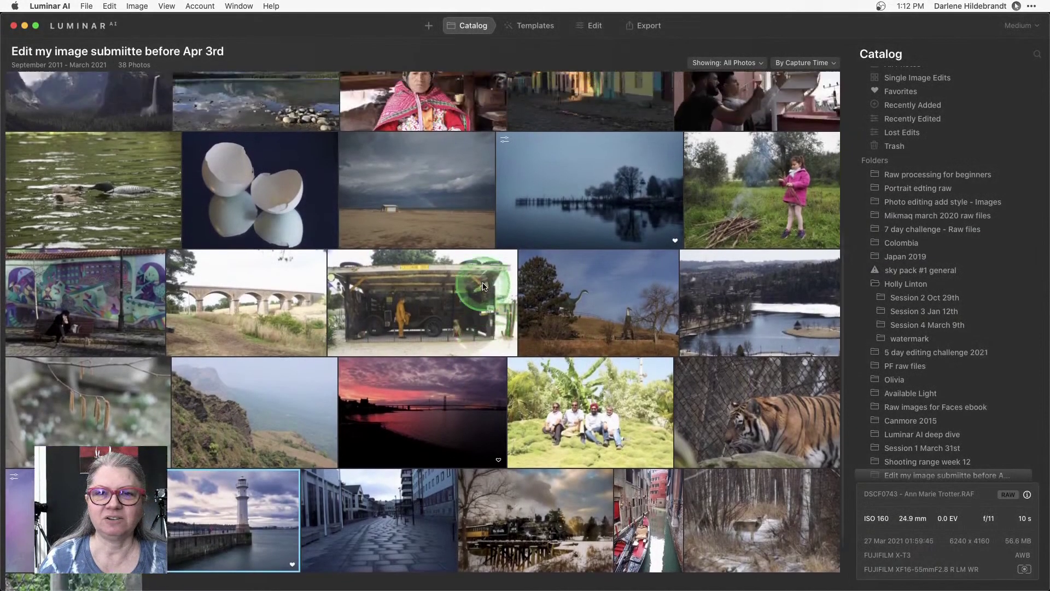
pyautogui.scroll(5, 483, 285)
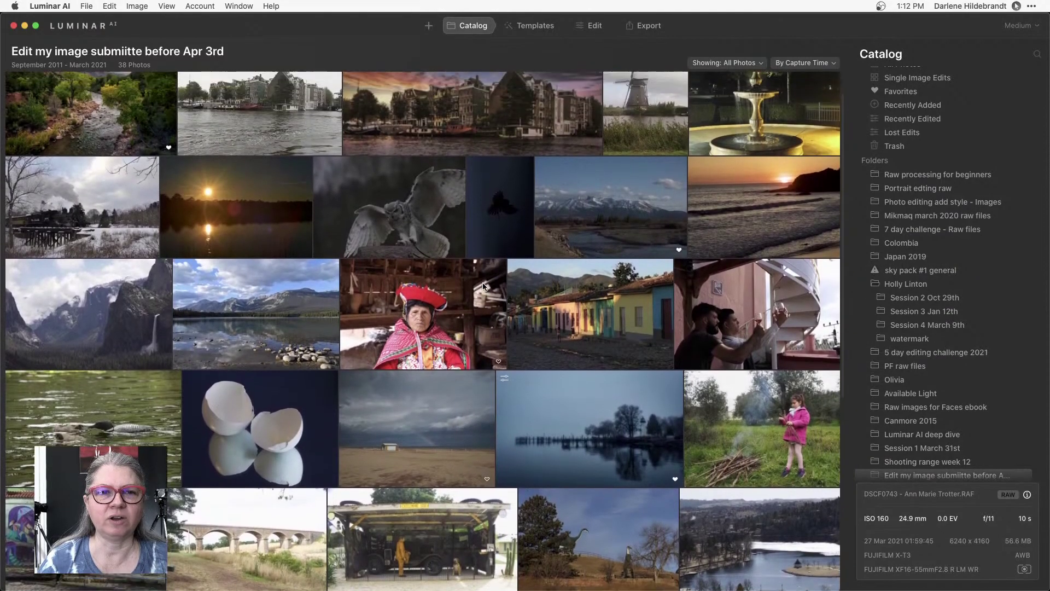
pyautogui.scroll(-9, 483, 285)
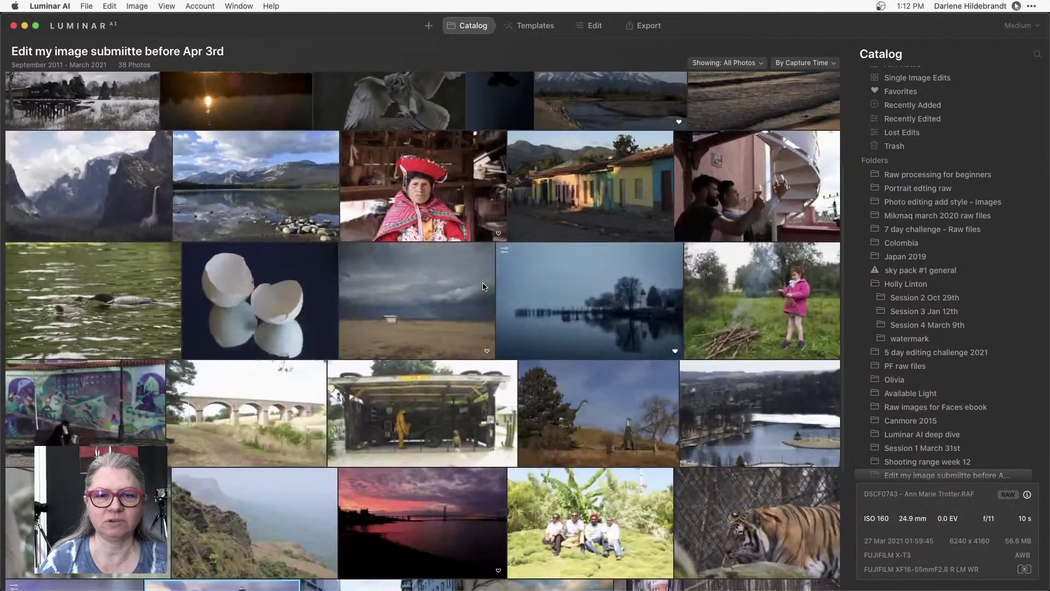
pyautogui.scroll(8, 483, 286)
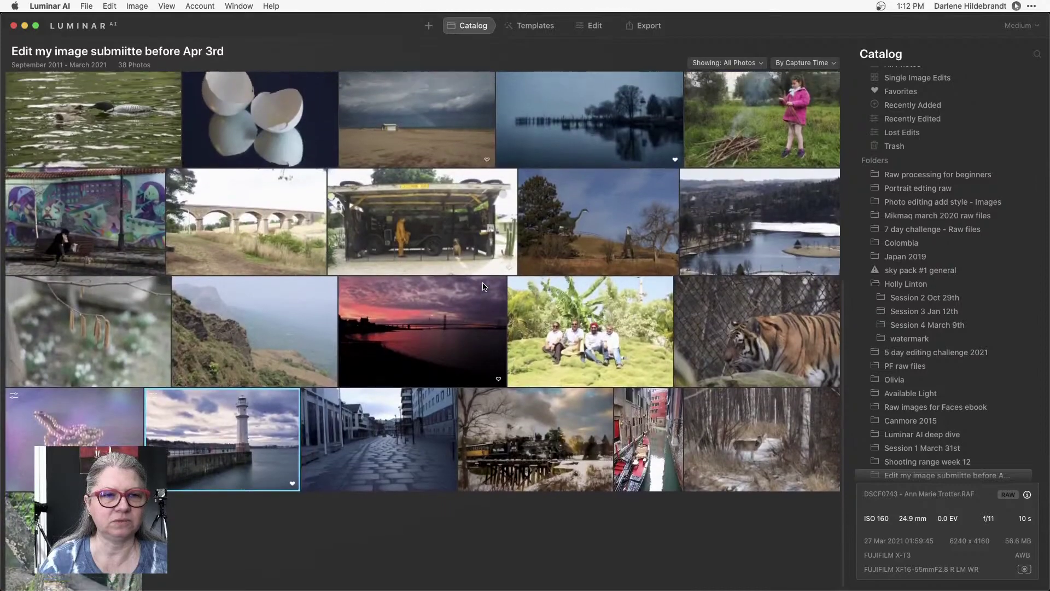
pyautogui.scroll(2, 483, 286)
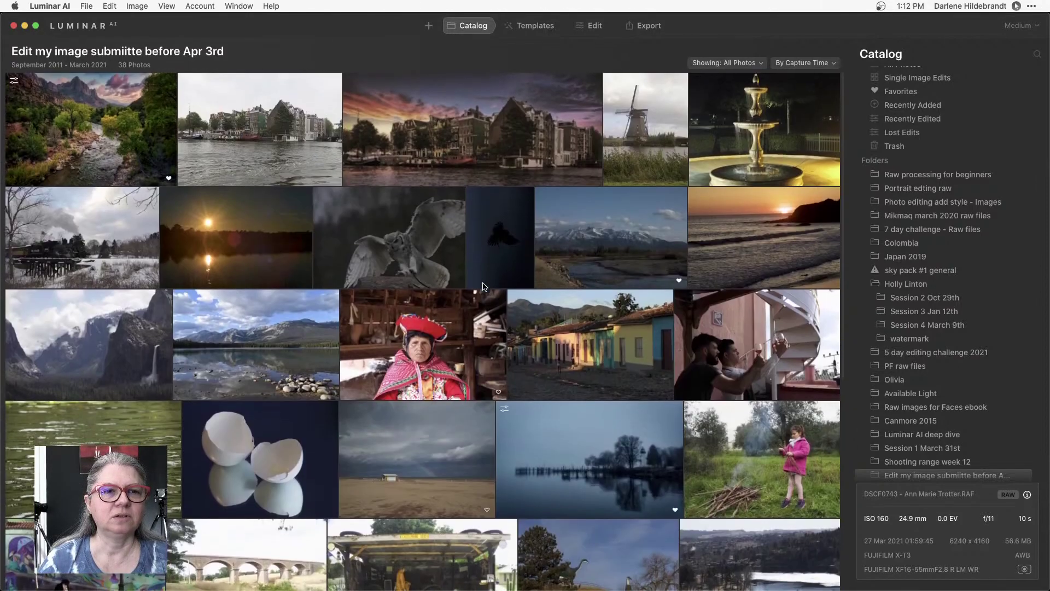
pyautogui.doubleClick(80, 152)
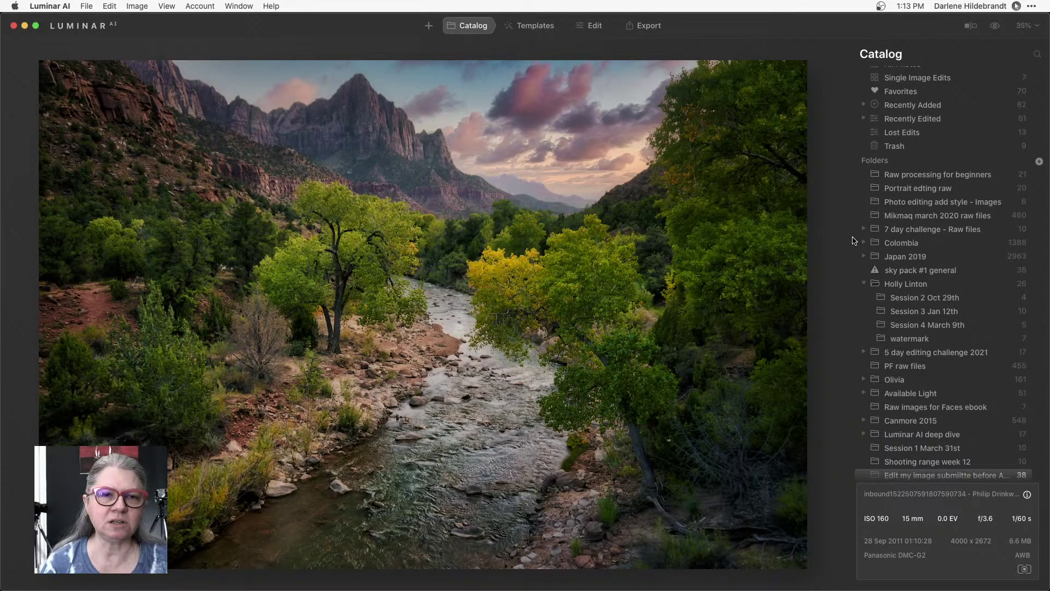
pyautogui.press('super+0')
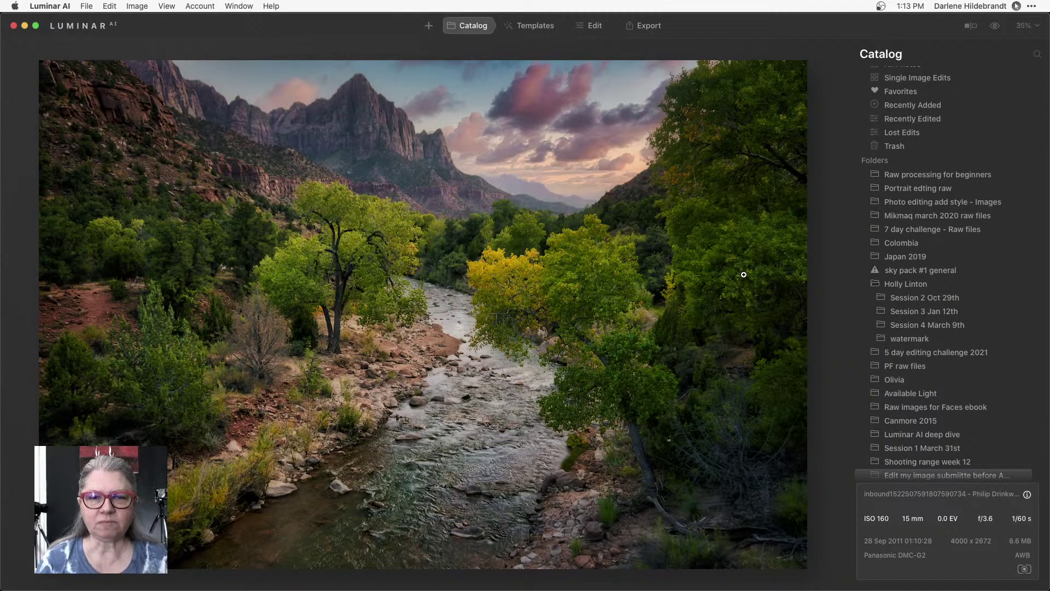
# Switch to Lightroom Classic, bring up the options for editing the river canyon photo in Luminar AI, and cancel them.
pyautogui.press('super+Tab')
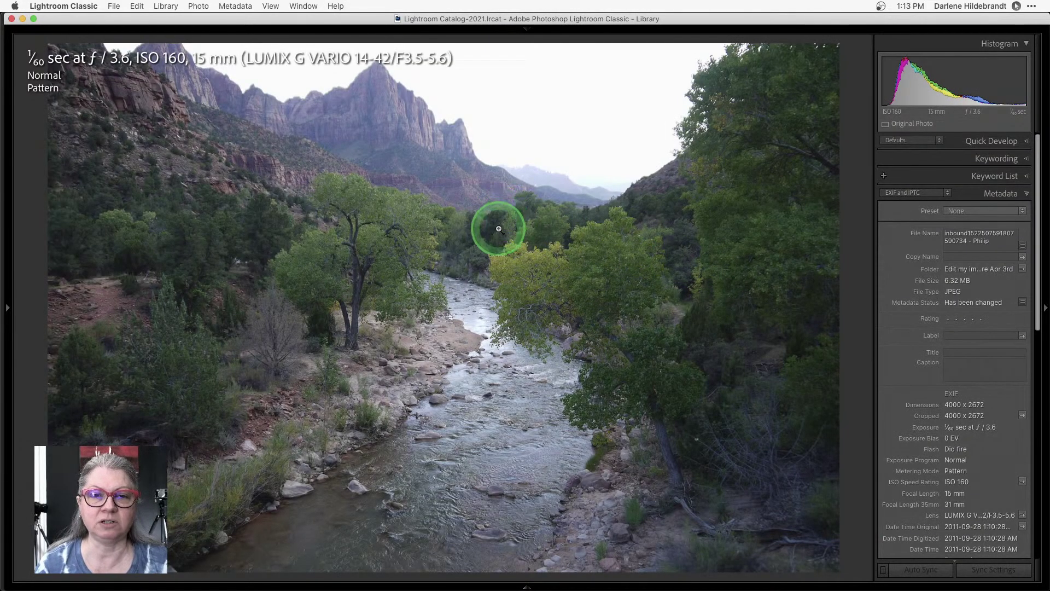
pyautogui.rightClick(478, 124)
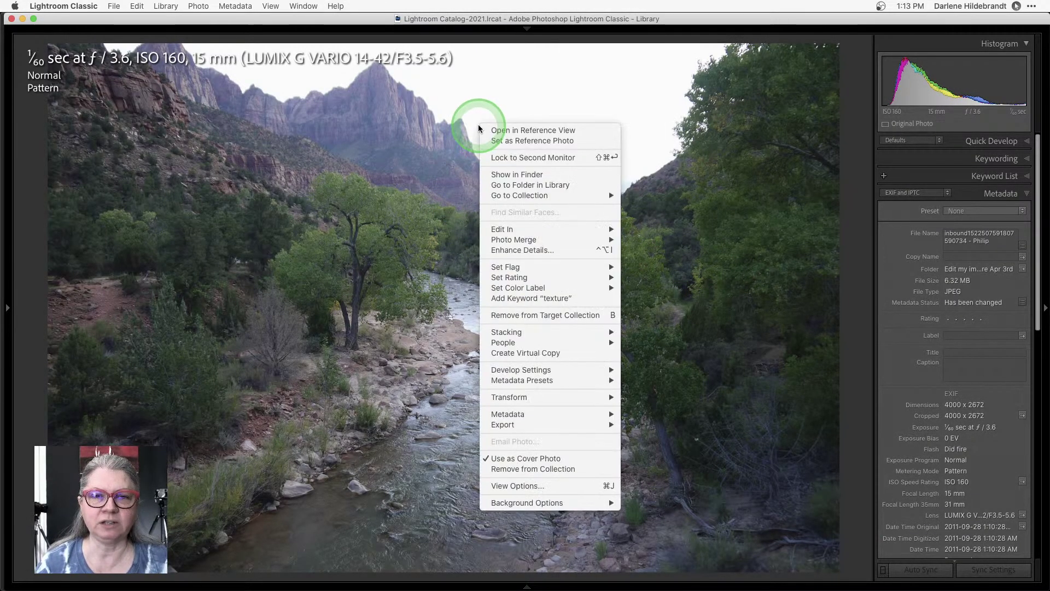
pyautogui.moveTo(511, 229)
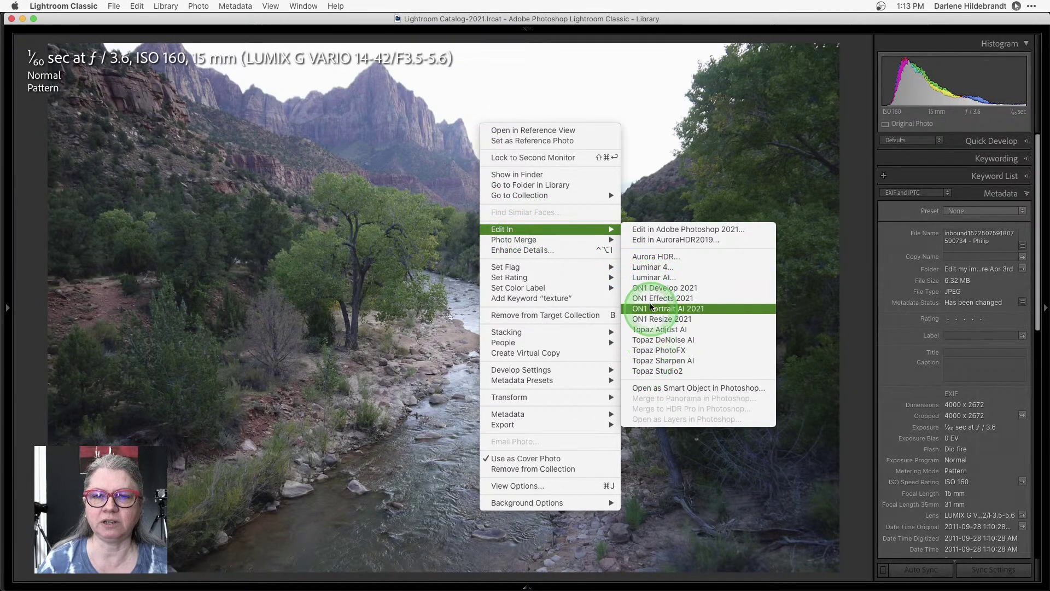
pyautogui.click(651, 279)
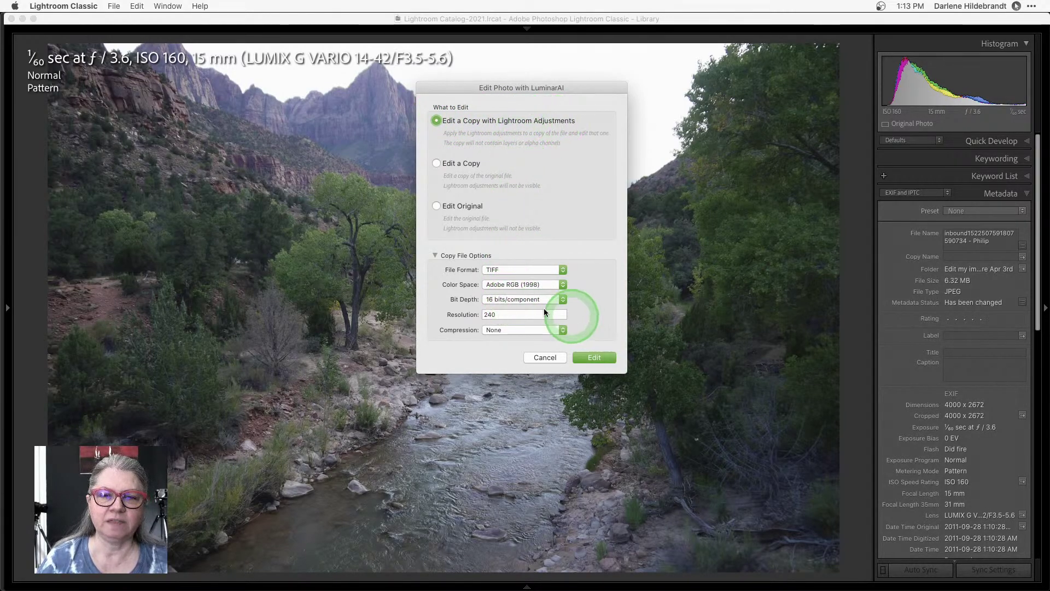
pyautogui.click(544, 357)
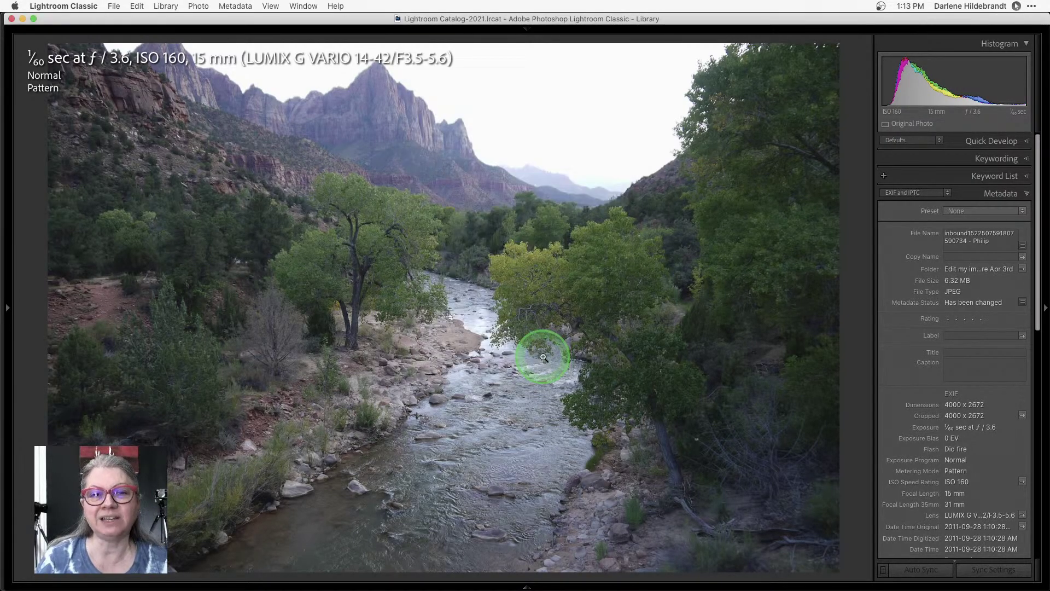
# Return to Luminar AI and bring up the Favorites templates for the edited river canyon photo.
pyautogui.click(749, 290)
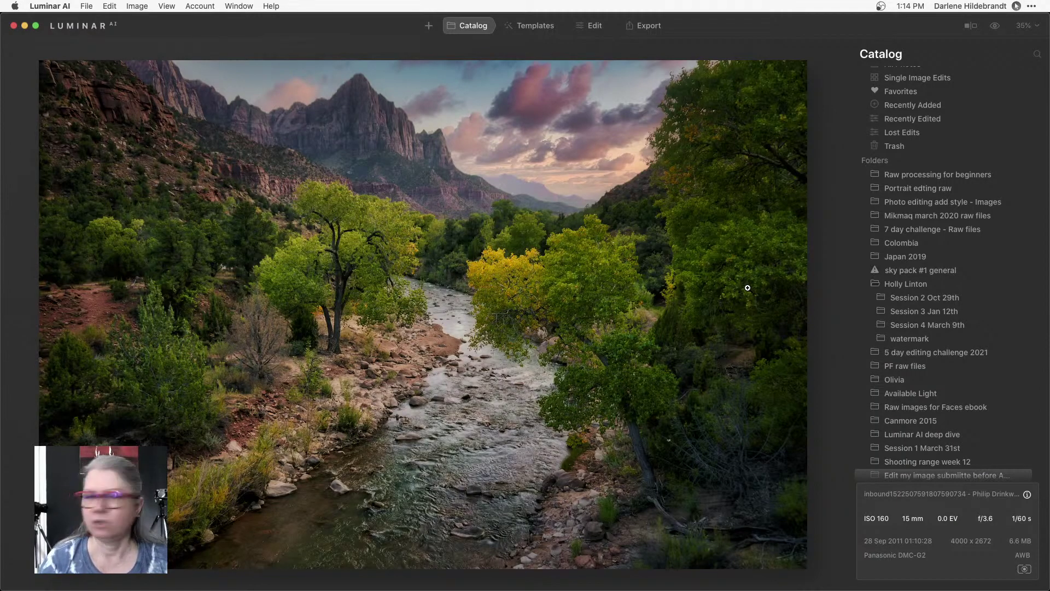
pyautogui.click(748, 288)
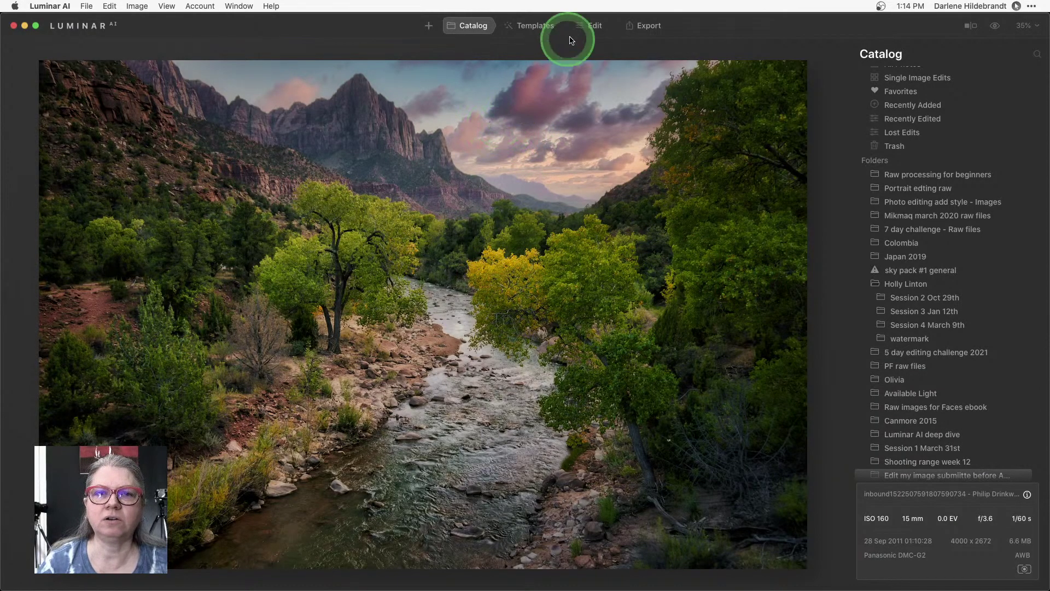
pyautogui.click(588, 29)
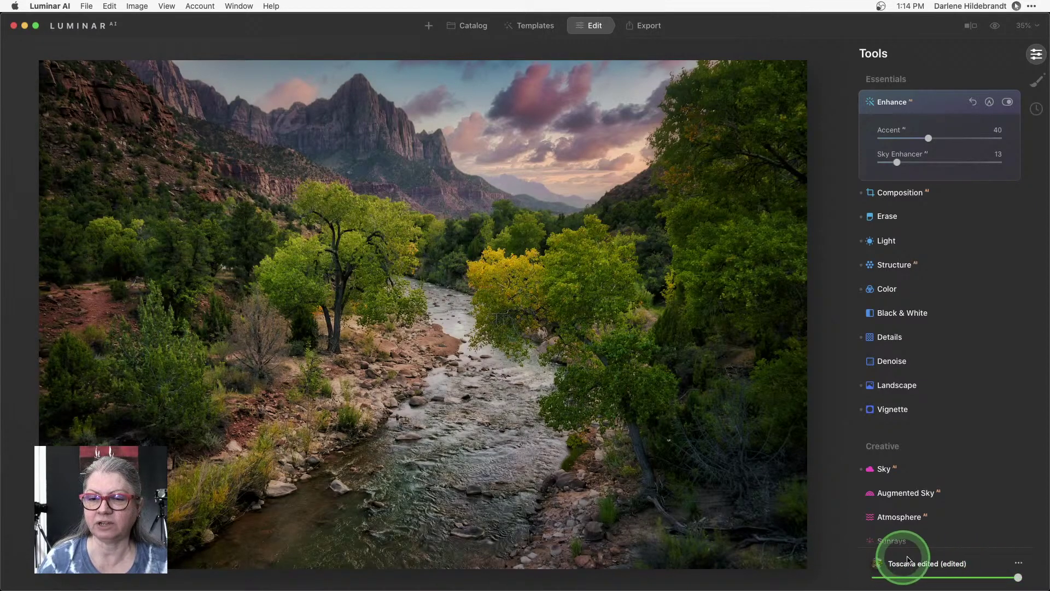
pyautogui.click(536, 30)
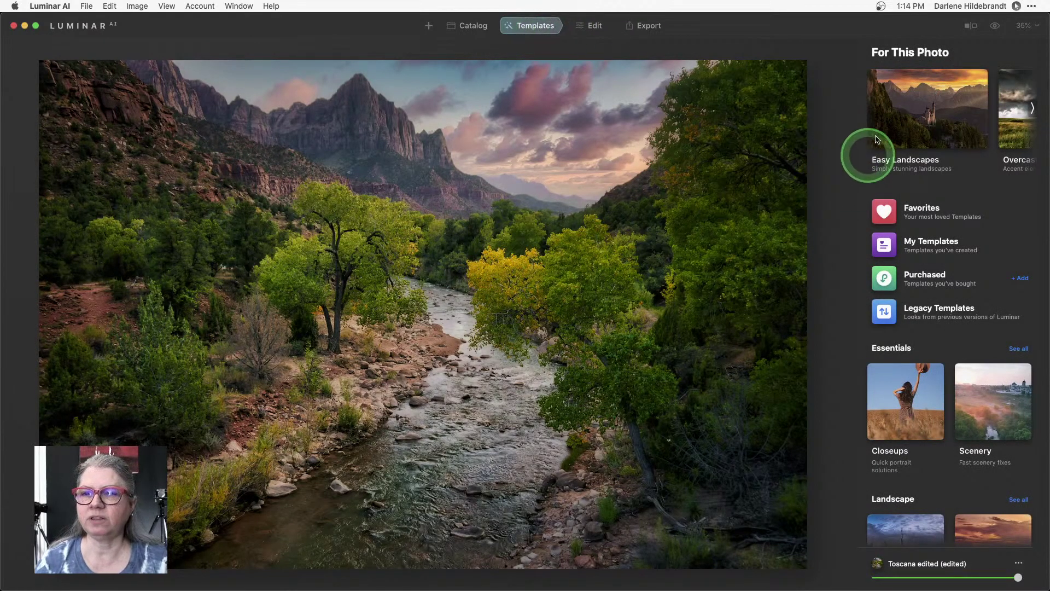
pyautogui.click(886, 209)
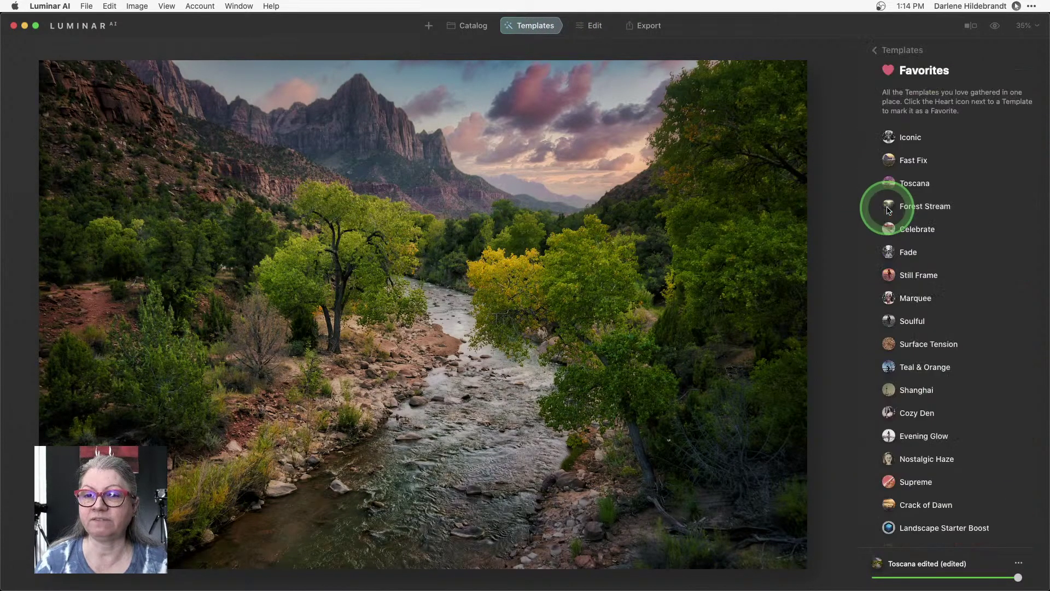
# Apply the unmodified Toscana template to the river photo, compare it with the original, and revert to the edited version.
pyautogui.click(914, 186)
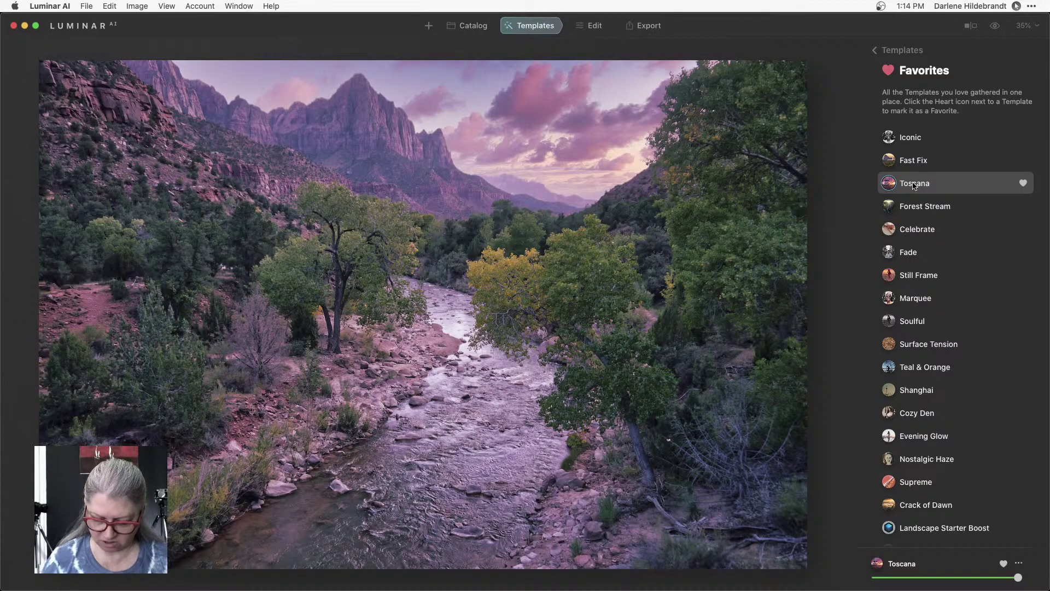
pyautogui.press('\\')
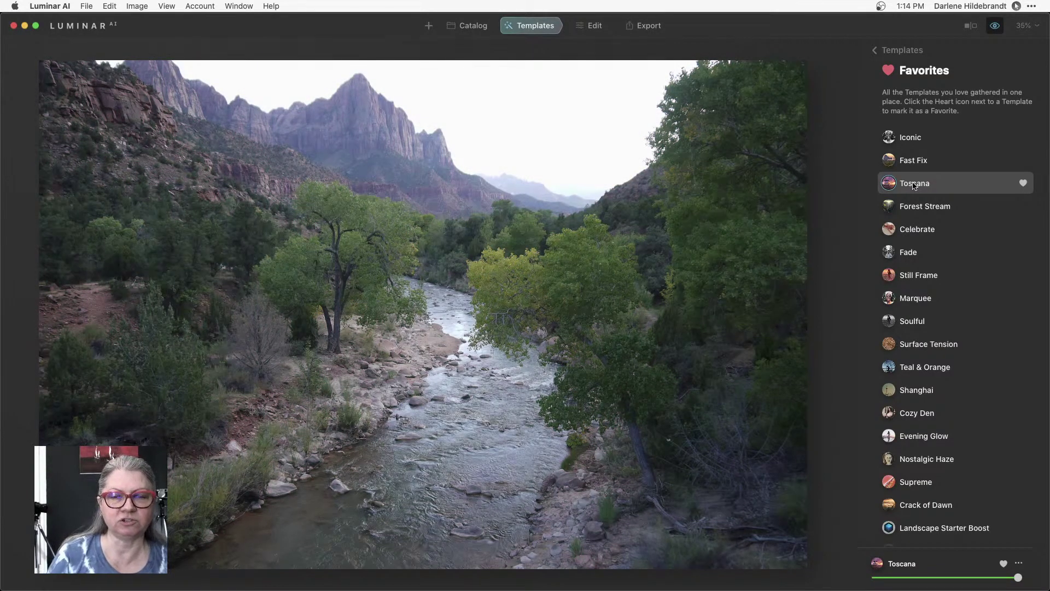
pyautogui.press('\\')
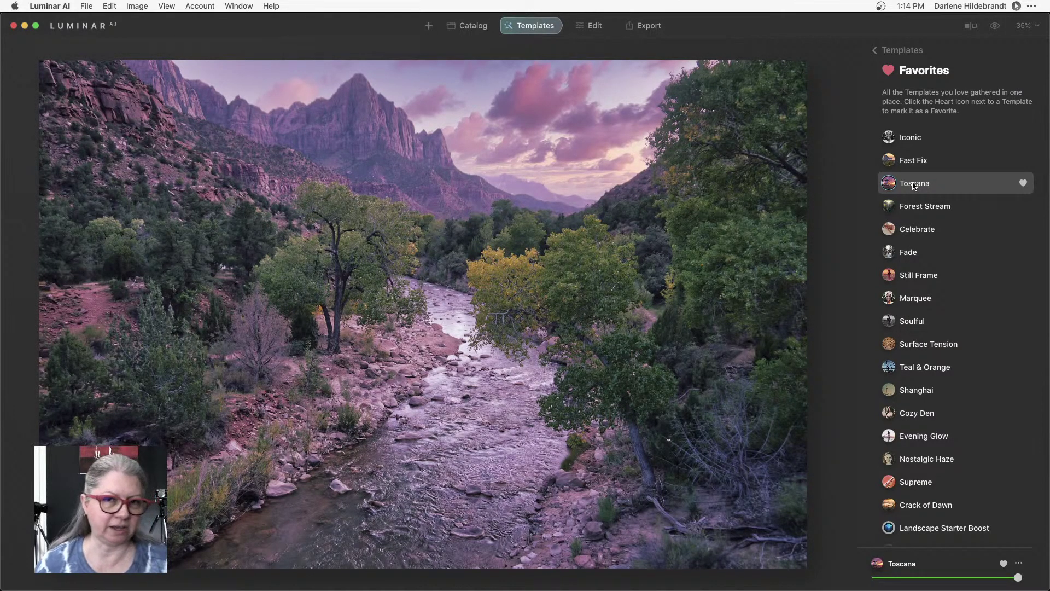
pyautogui.click(913, 184)
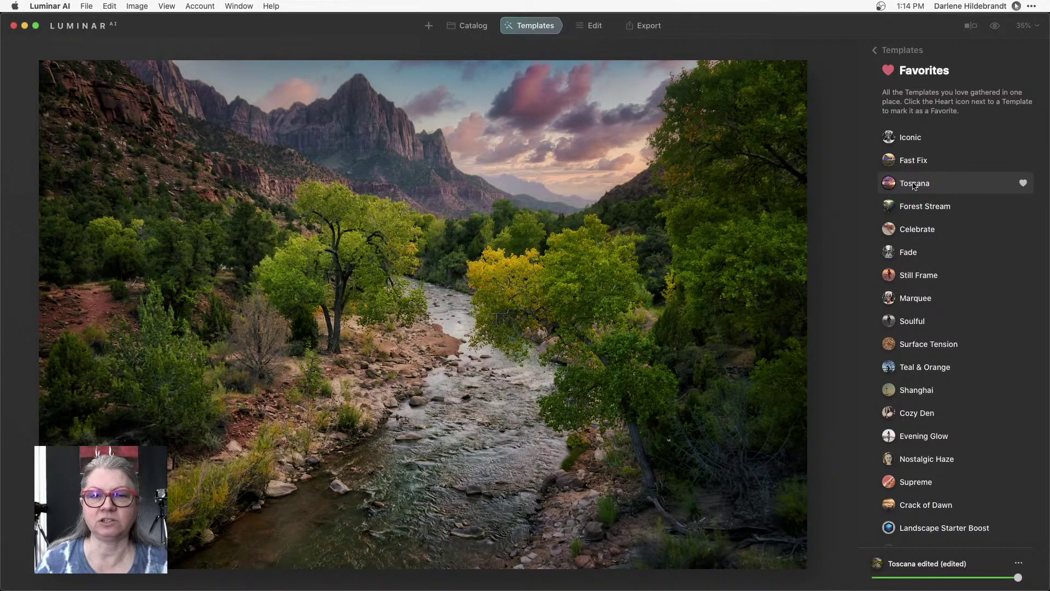
pyautogui.click(916, 186)
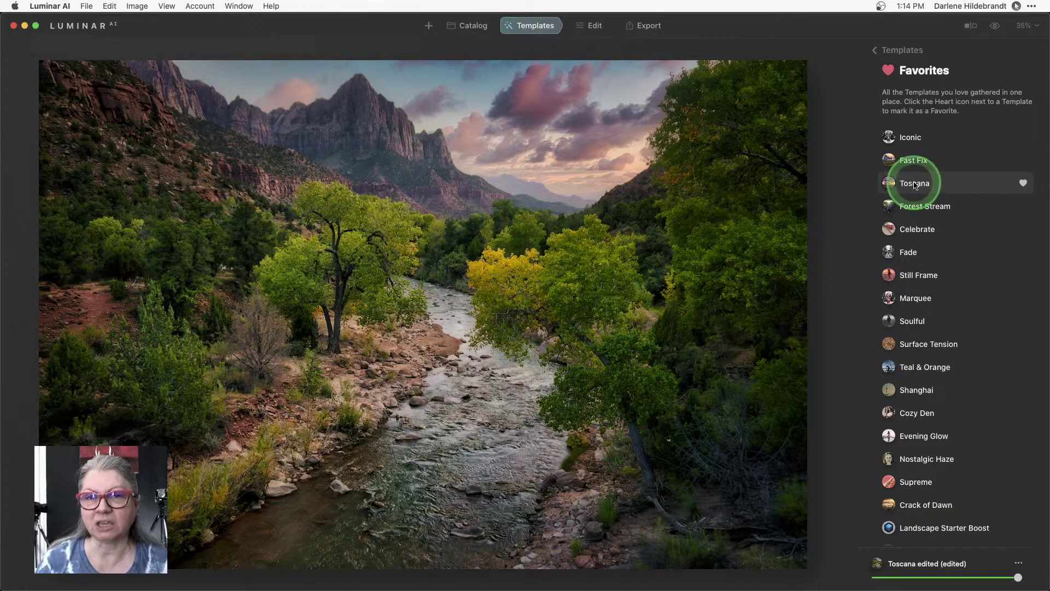
# Return to the editing tools, collapse Enhance AI, and compare the river photo with its original in a split before/after view.
pyautogui.click(589, 26)
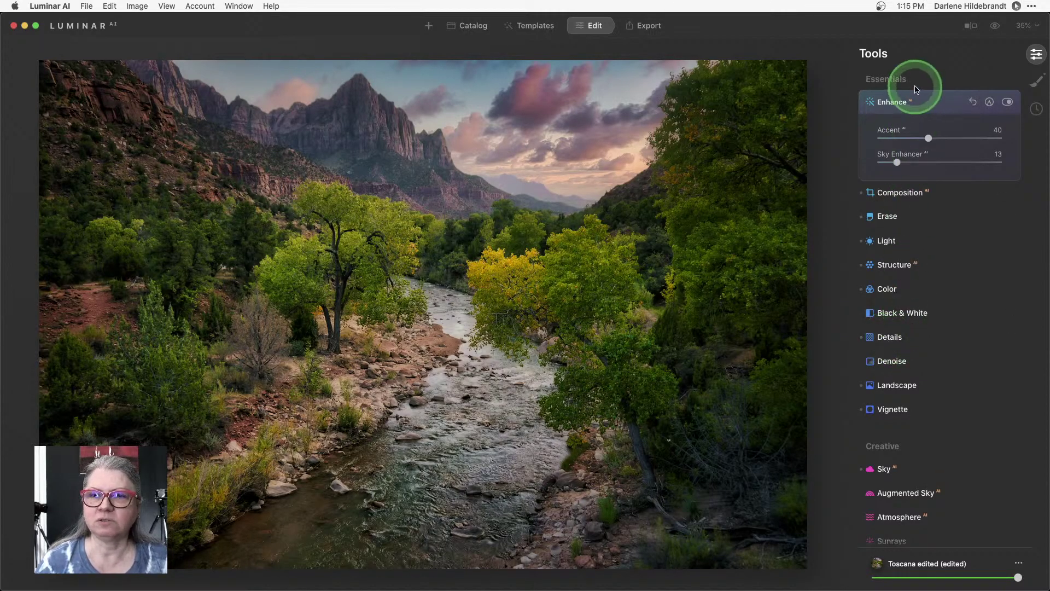
pyautogui.click(936, 102)
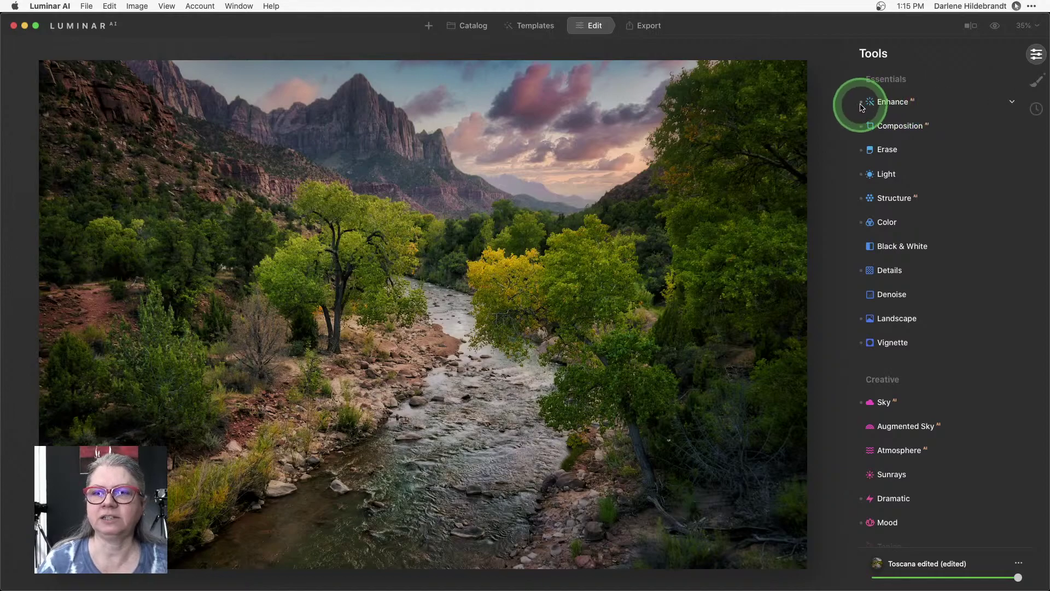
pyautogui.moveTo(860, 141); pyautogui.dragTo(923, 105)
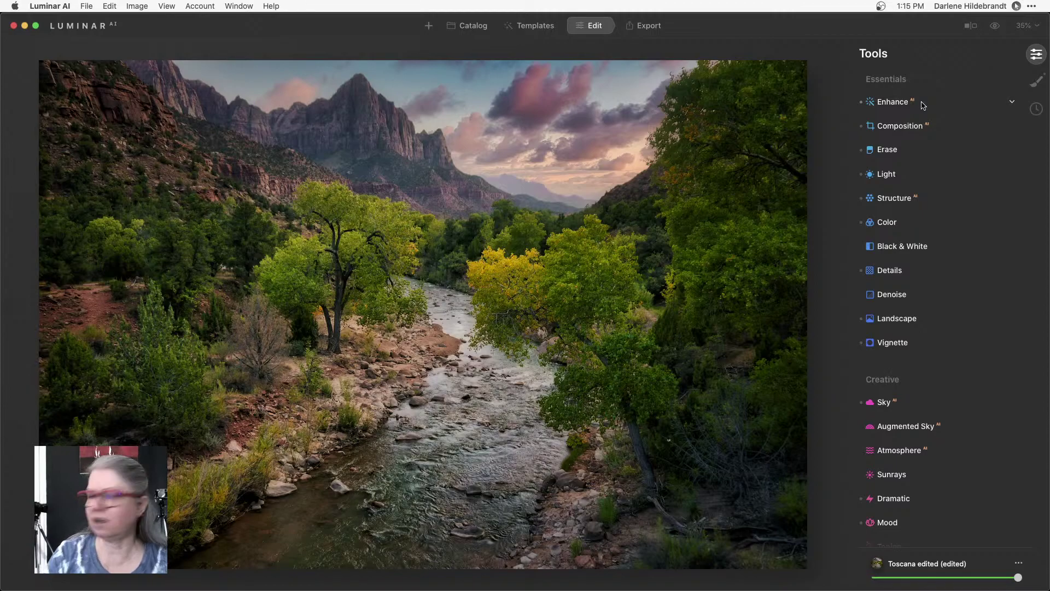
pyautogui.click(971, 26)
pyautogui.moveTo(422, 159); pyautogui.dragTo(470, 172)
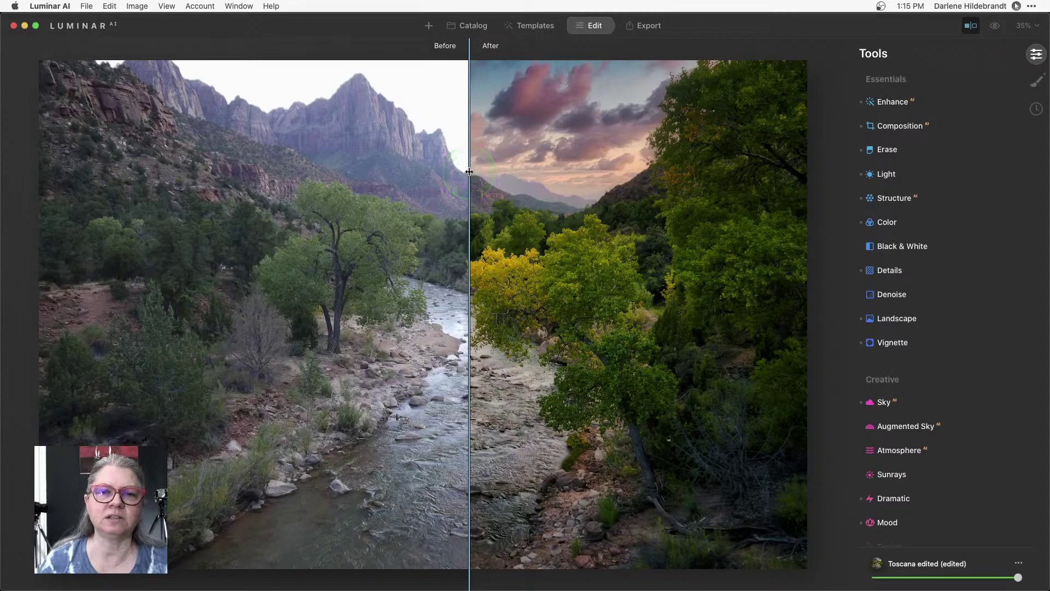
pyautogui.click(971, 26)
# Expand Enhance AI and toggle it off and on twice to compare its effect on the river photo.
pyautogui.click(889, 104)
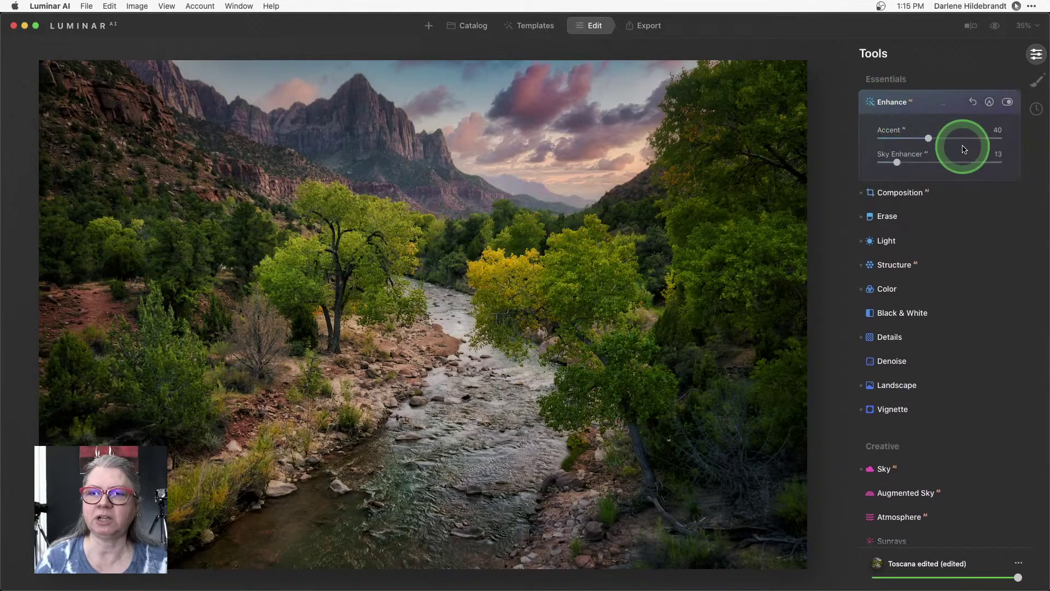
pyautogui.click(1008, 102)
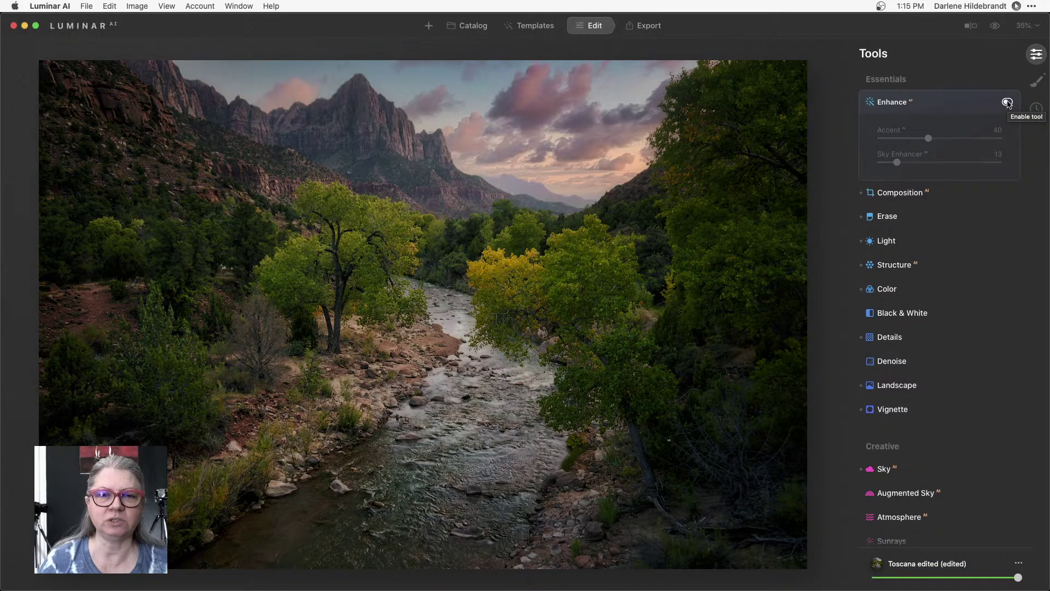
pyautogui.click(1007, 103)
pyautogui.click(1007, 102)
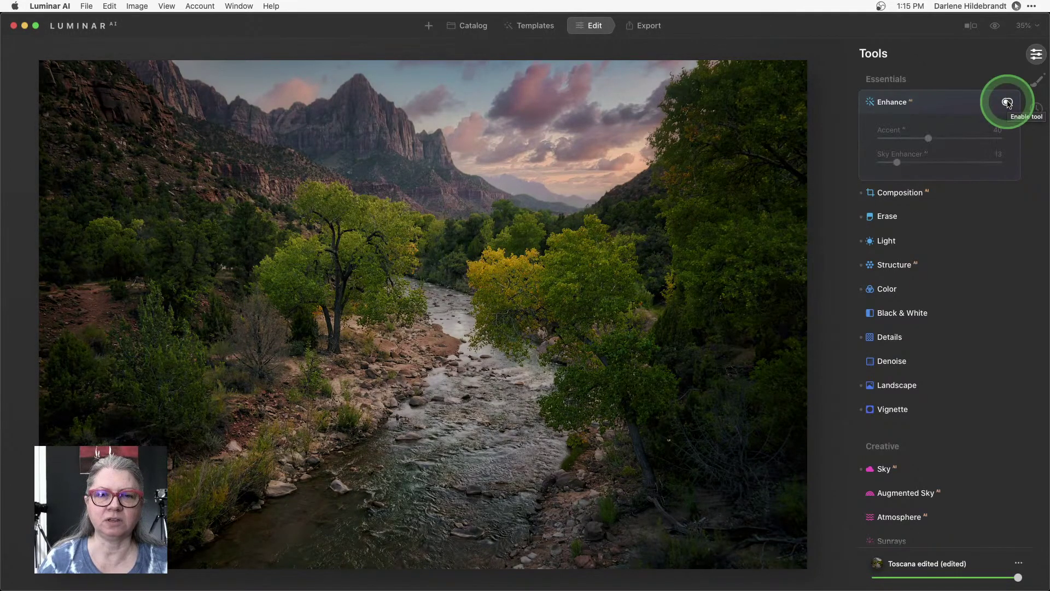
pyautogui.click(1008, 103)
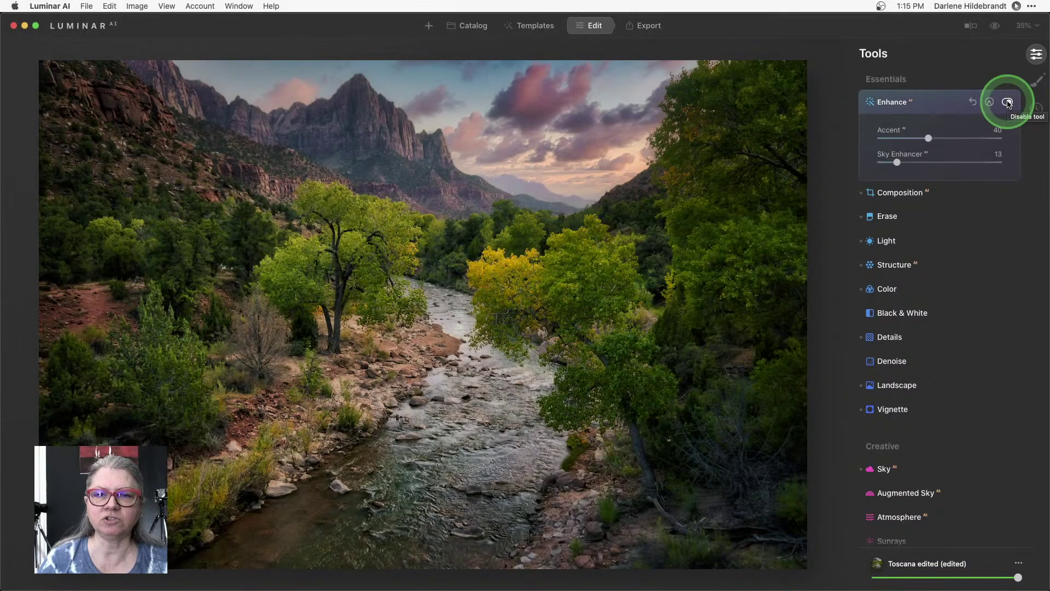
# Revert the river photo to its original state through the edit history and return to the templates.
pyautogui.click(1036, 110)
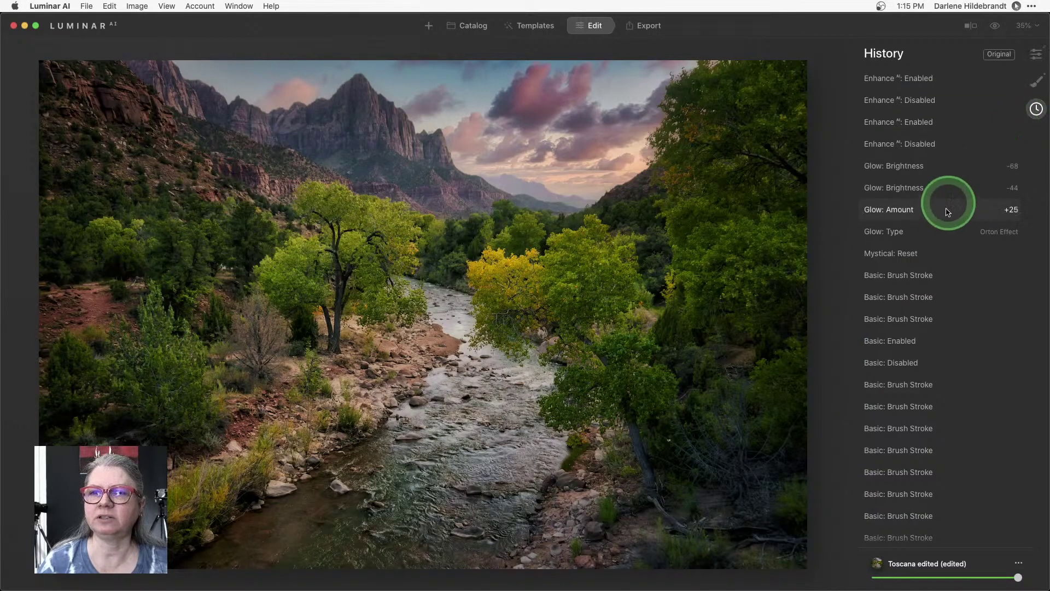
pyautogui.click(998, 55)
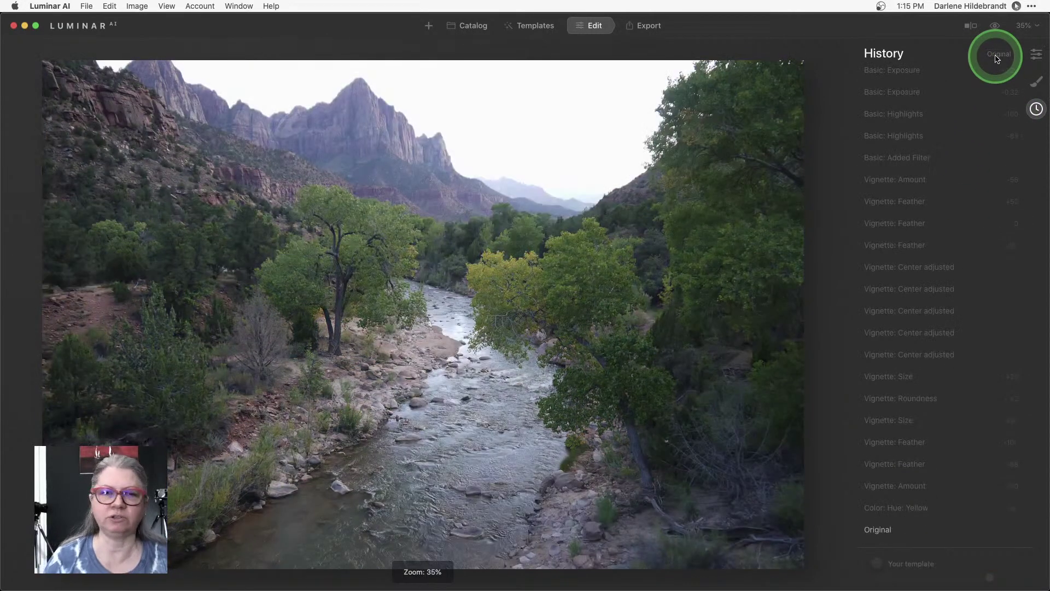
pyautogui.click(528, 34)
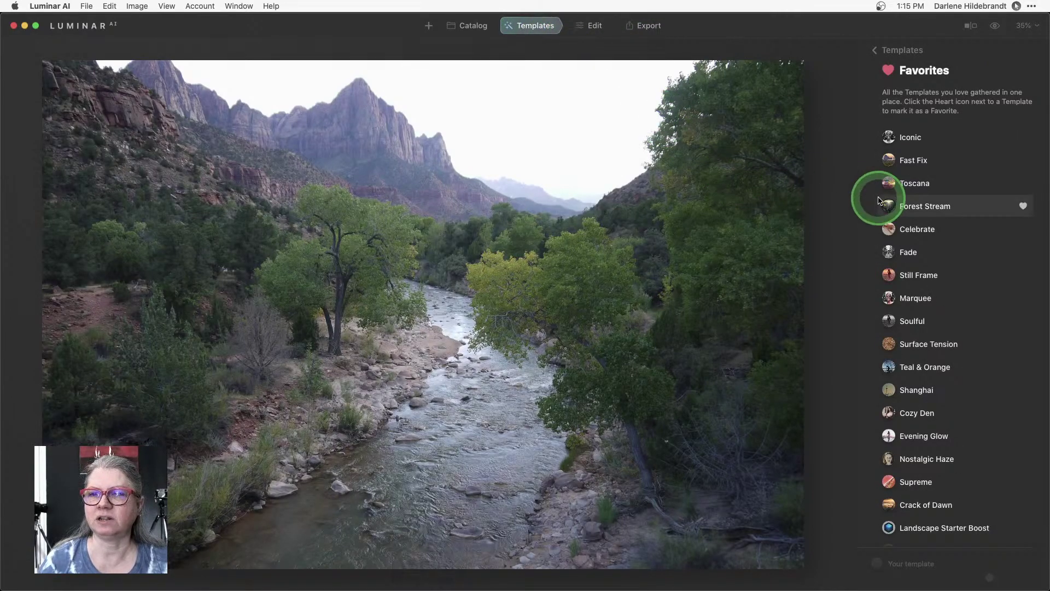
# Look through My Templates and the template collections suggested for this photo, including Easy Landscapes, Overcast and Scenery.
pyautogui.click(901, 52)
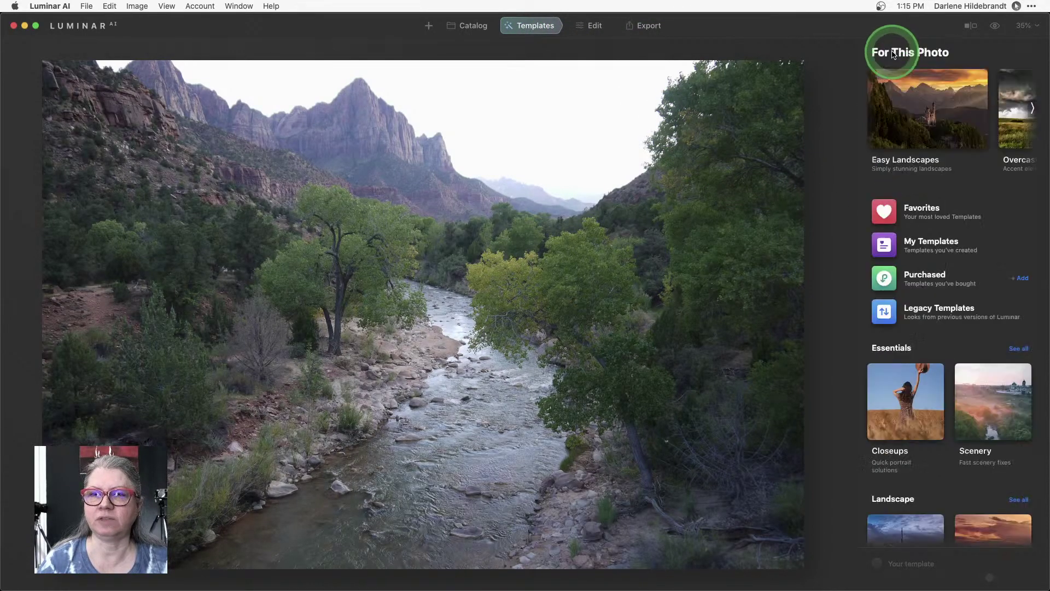
pyautogui.click(883, 245)
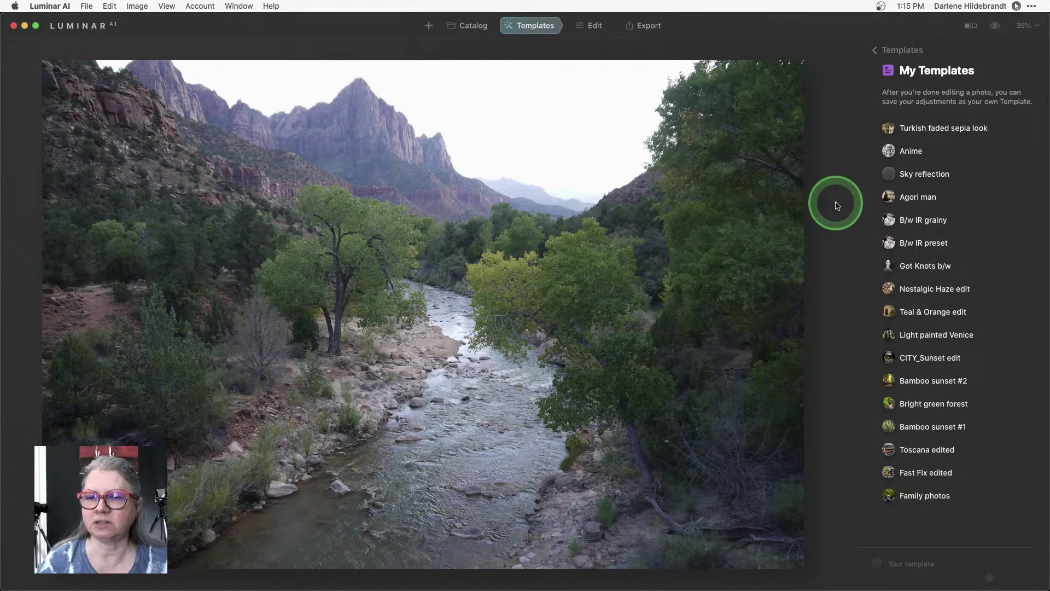
pyautogui.click(897, 49)
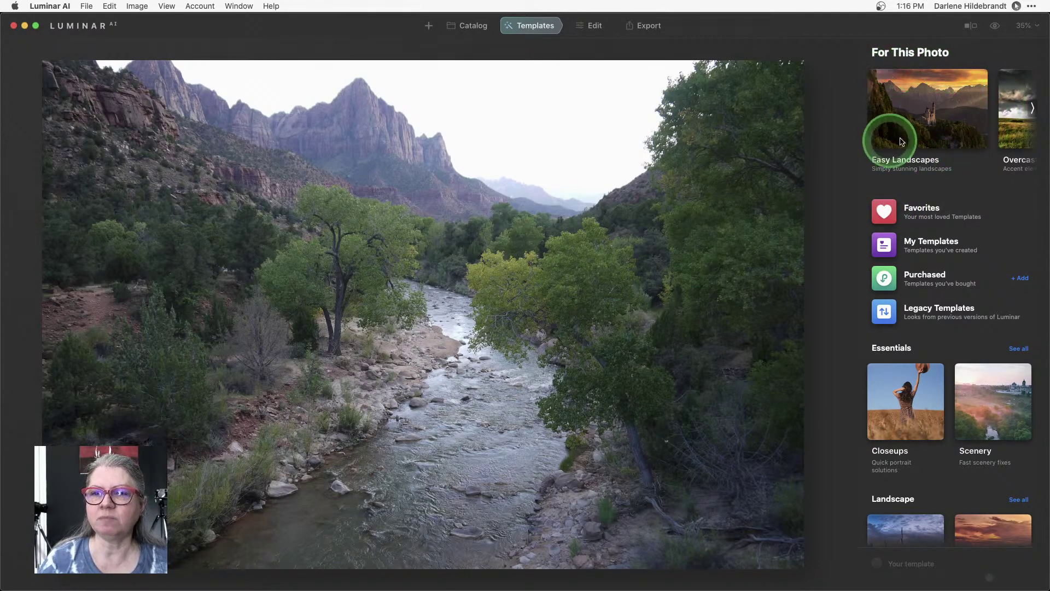
pyautogui.click(1031, 108)
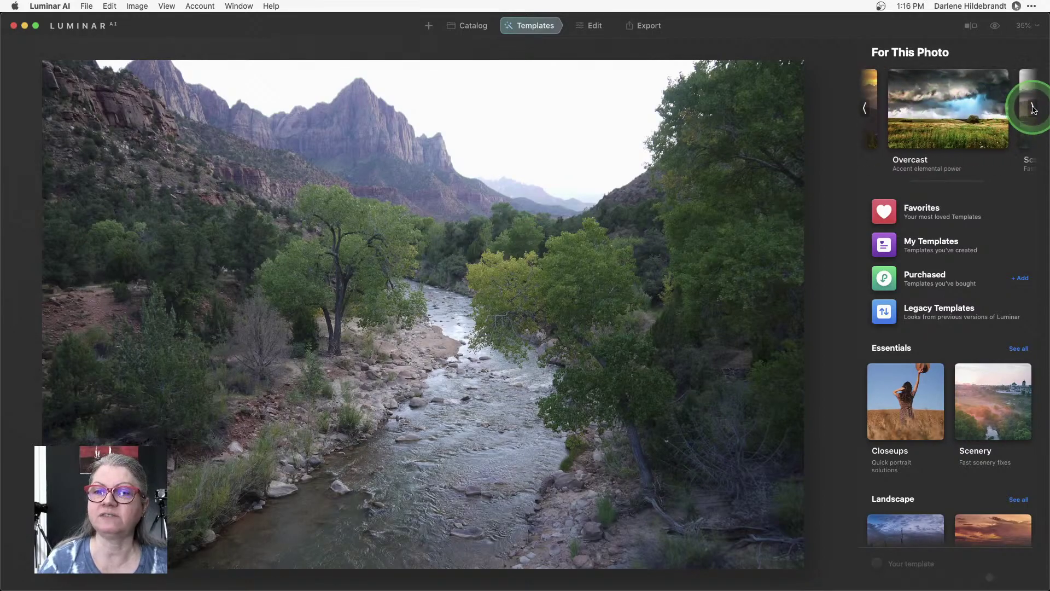
pyautogui.click(1032, 108)
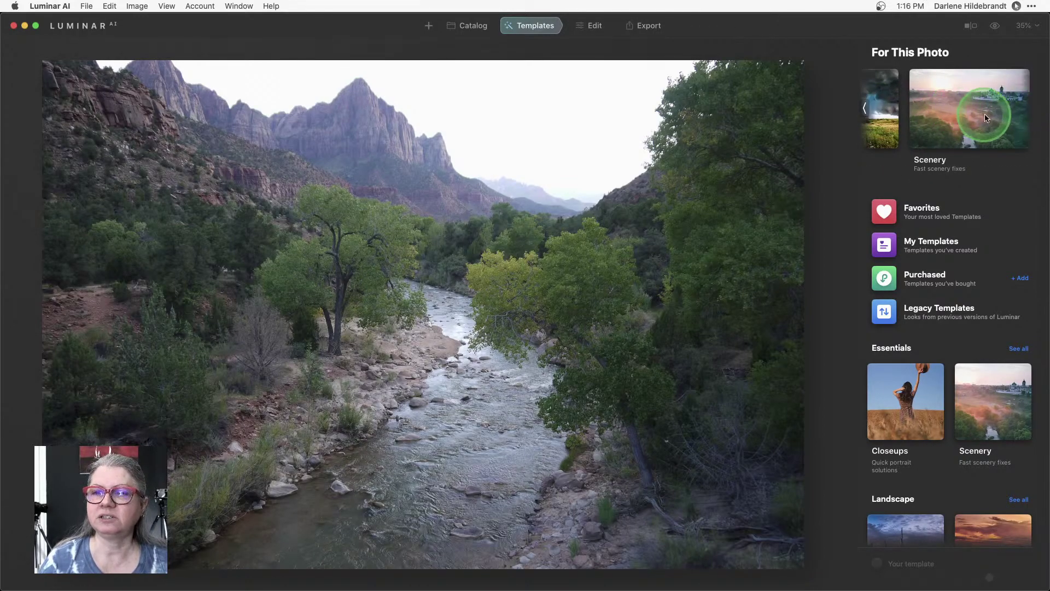
pyautogui.click(863, 111)
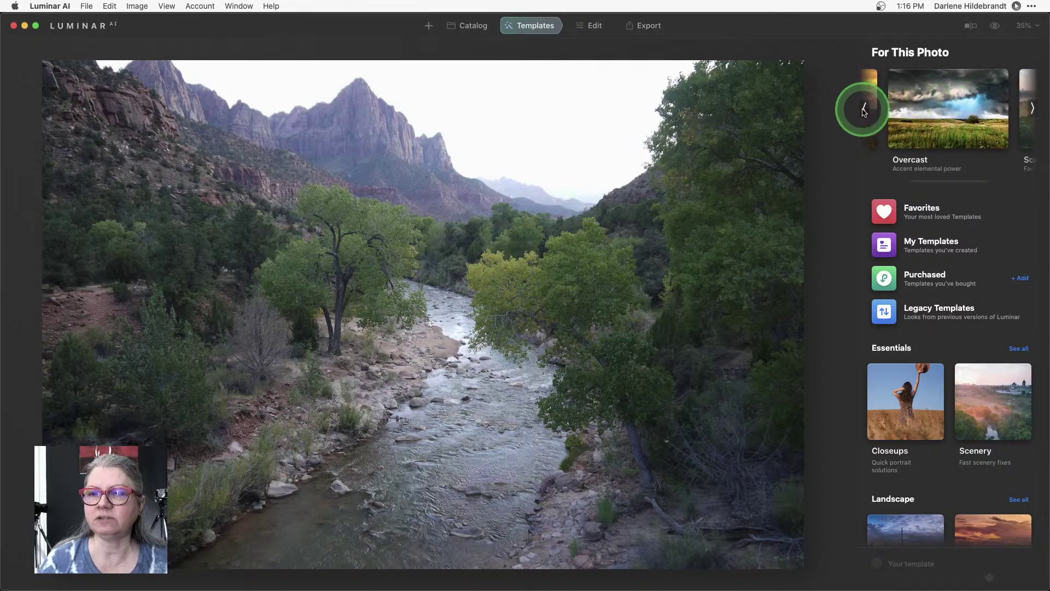
pyautogui.click(863, 109)
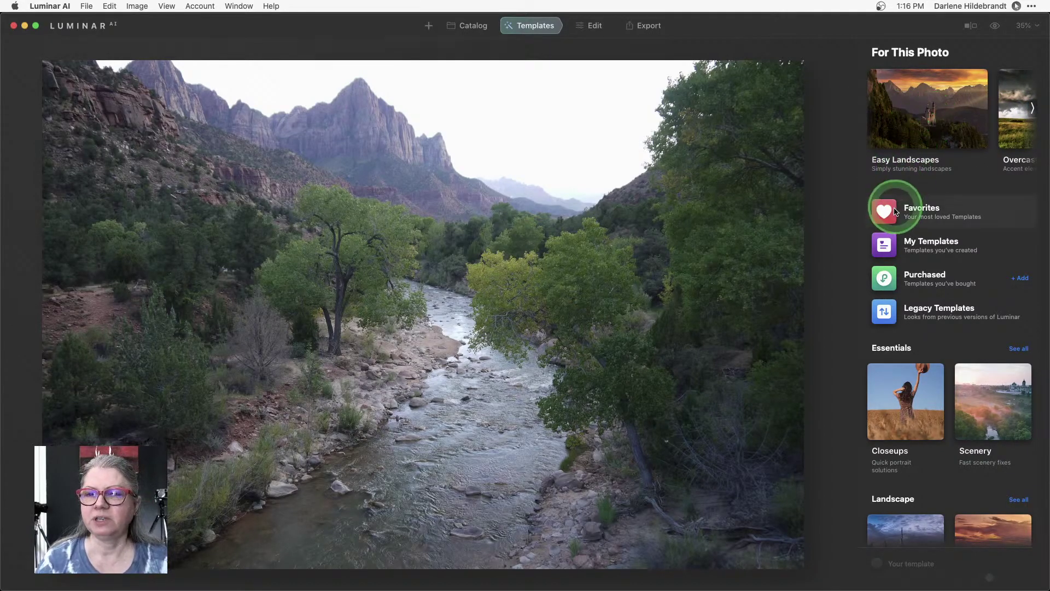
# Apply the saved Toscana edited template from My Templates to the river photo at full strength.
pyautogui.click(890, 245)
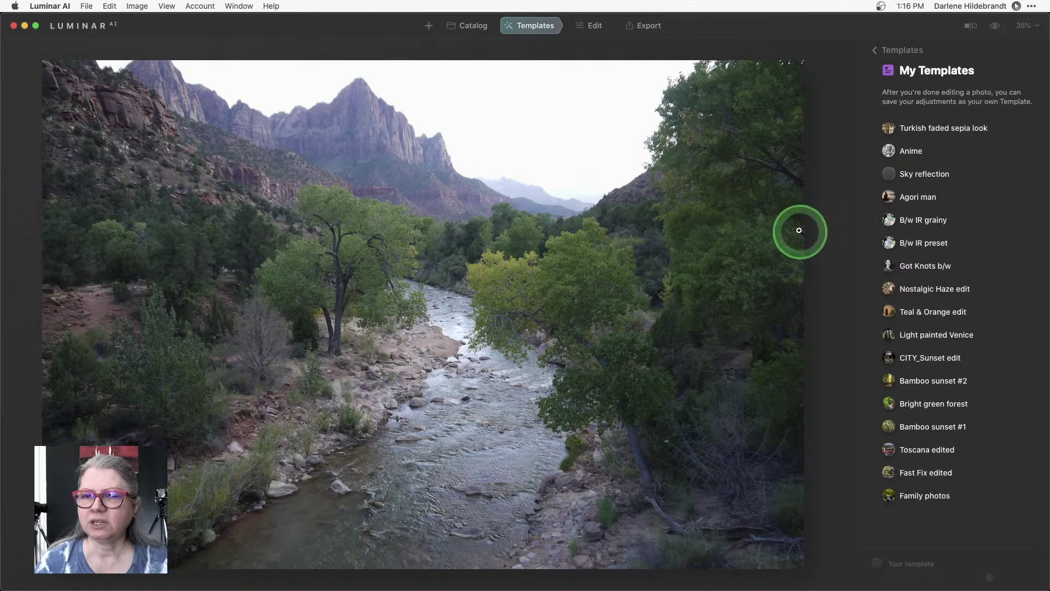
pyautogui.click(920, 449)
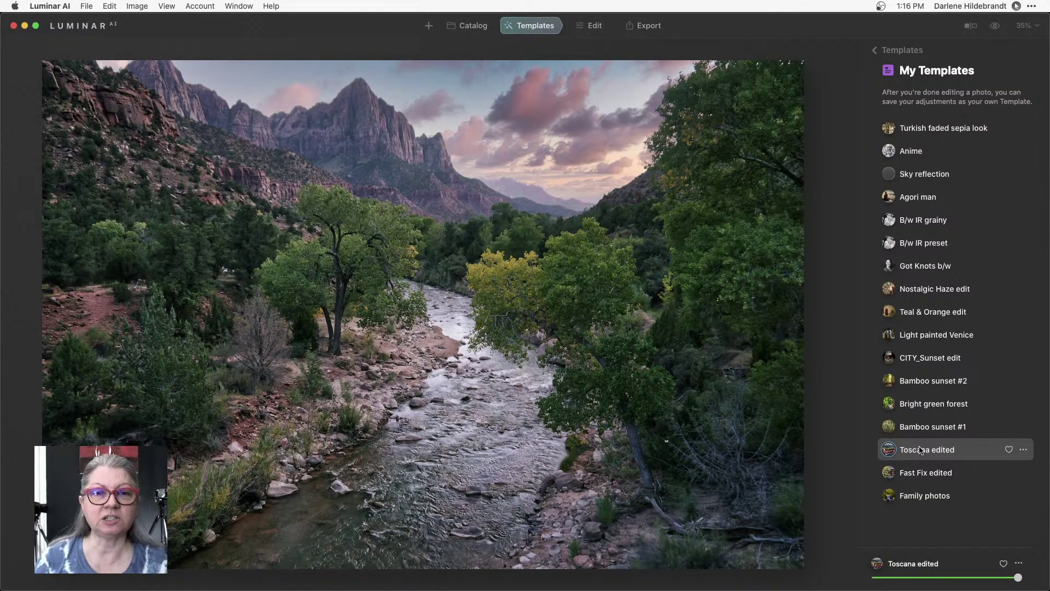
pyautogui.click(1016, 578)
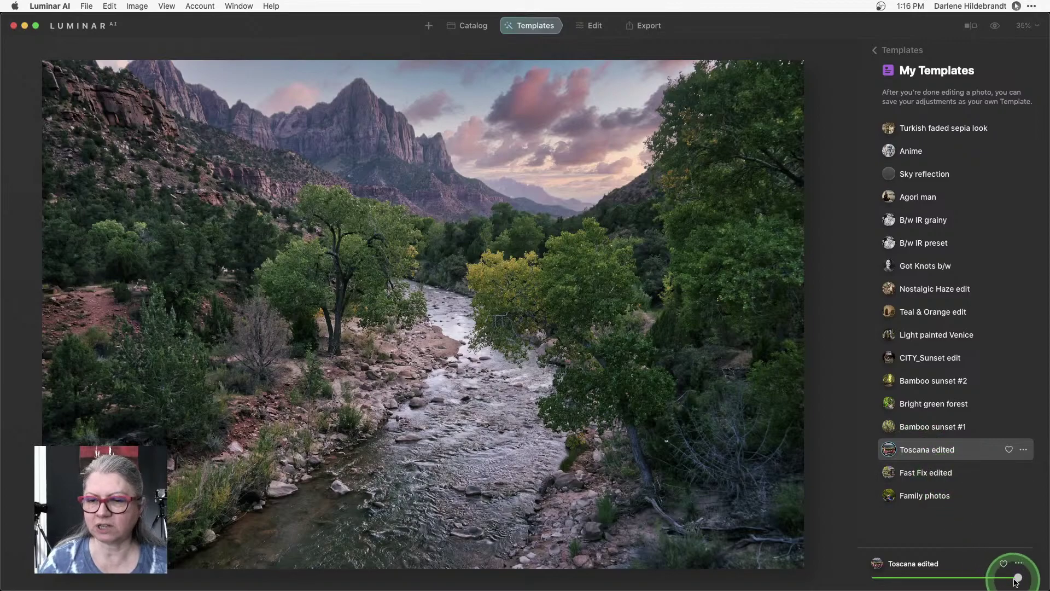
pyautogui.moveTo(1018, 579)
pyautogui.mouseDown()
pyautogui.moveTo(883, 577)
pyautogui.moveTo(1037, 581)
pyautogui.mouseUp()
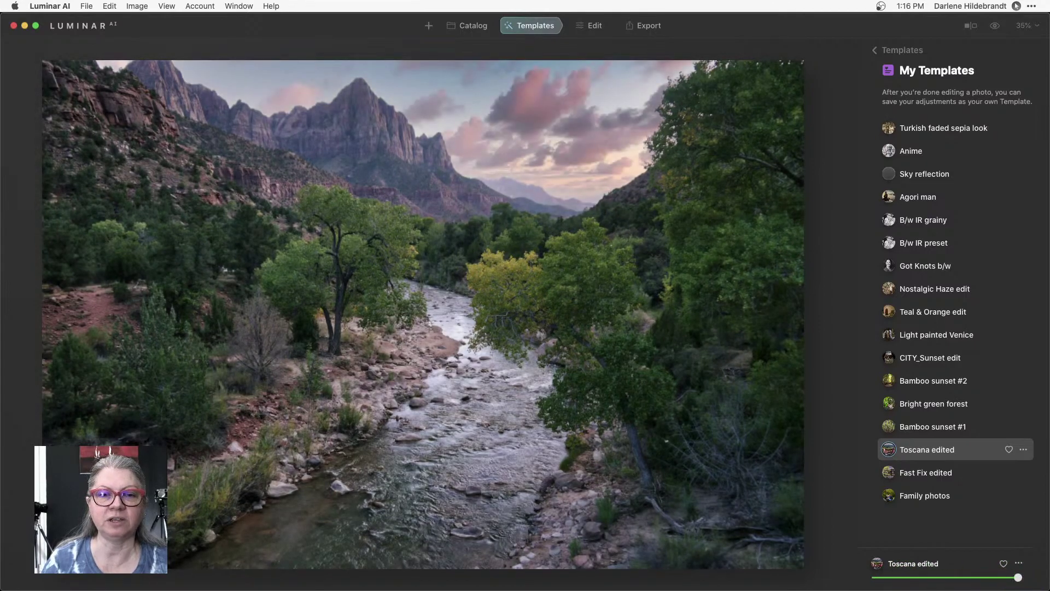
# Return to the editing tools, set Sky Enhancer to 0 in Enhance AI, and collapse the tool.
pyautogui.click(591, 27)
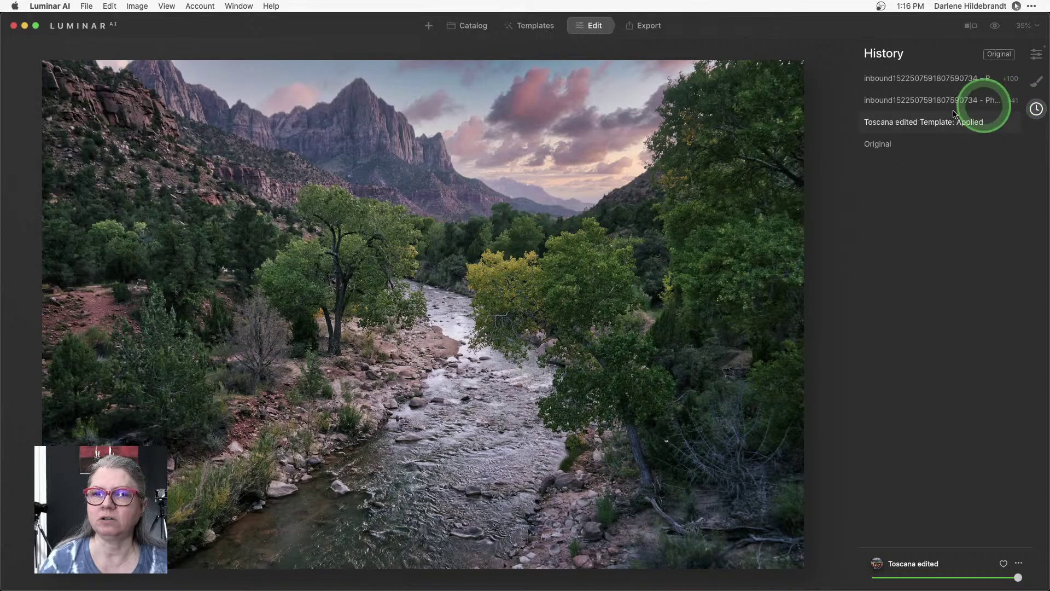
pyautogui.click(1036, 54)
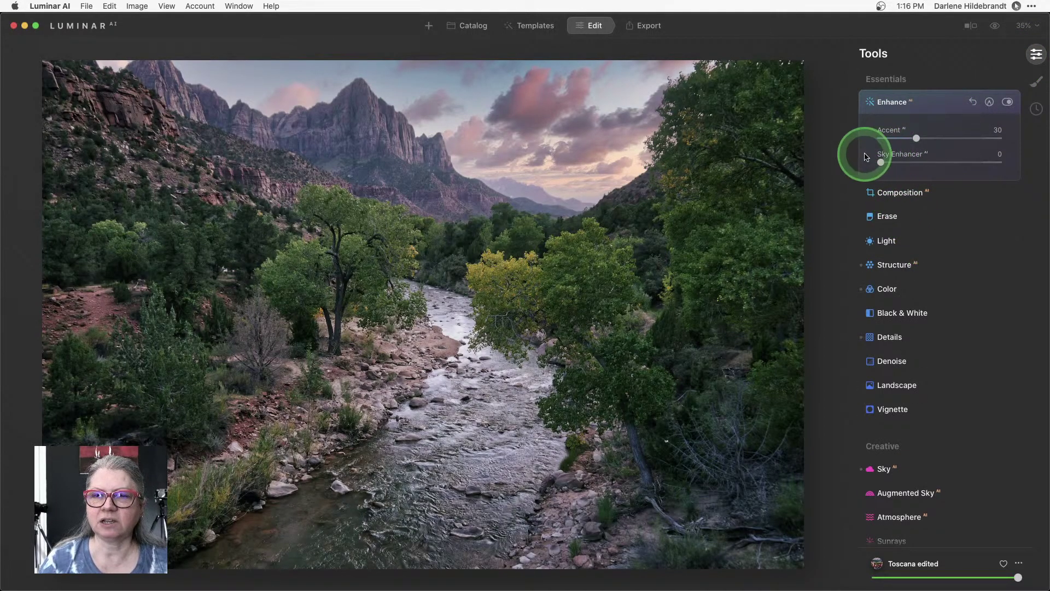
pyautogui.moveTo(881, 162); pyautogui.dragTo(809, 159)
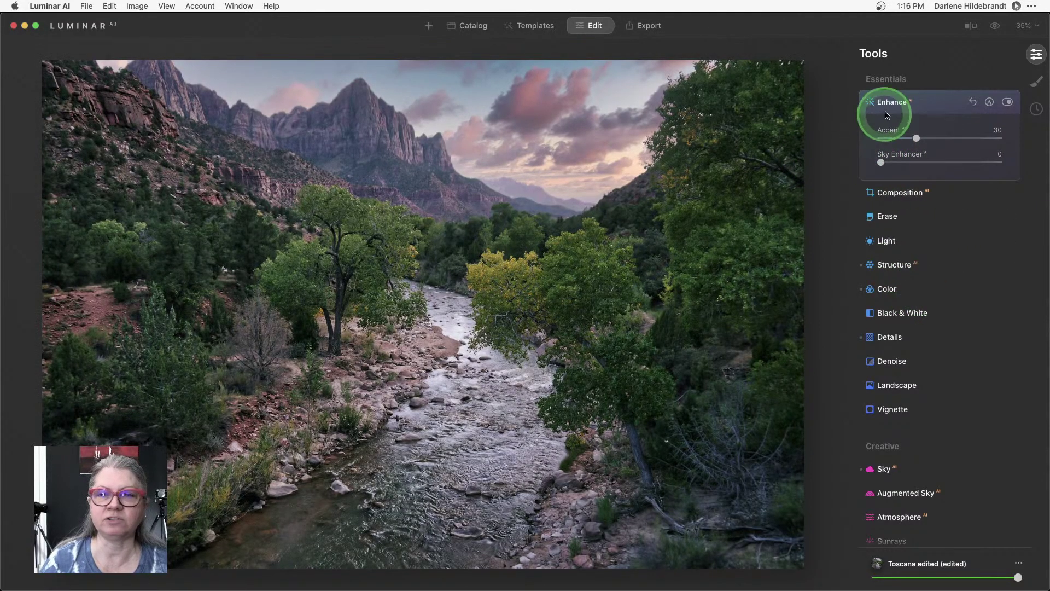
pyautogui.click(928, 105)
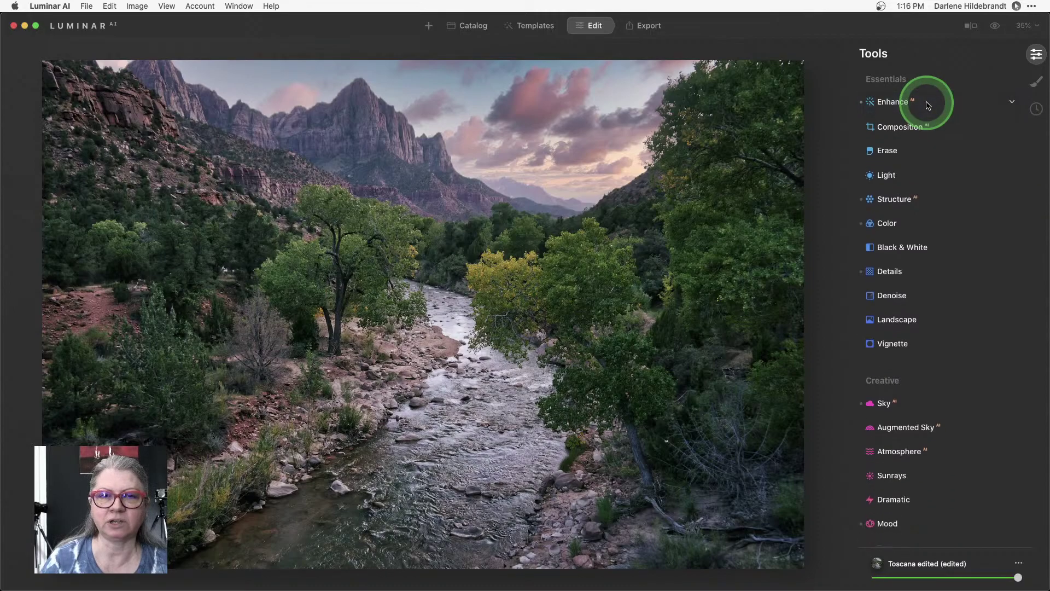
# In the Light tool, set Temperature to 25, Tint to -11 and Smart Contrast to 30.
pyautogui.click(900, 176)
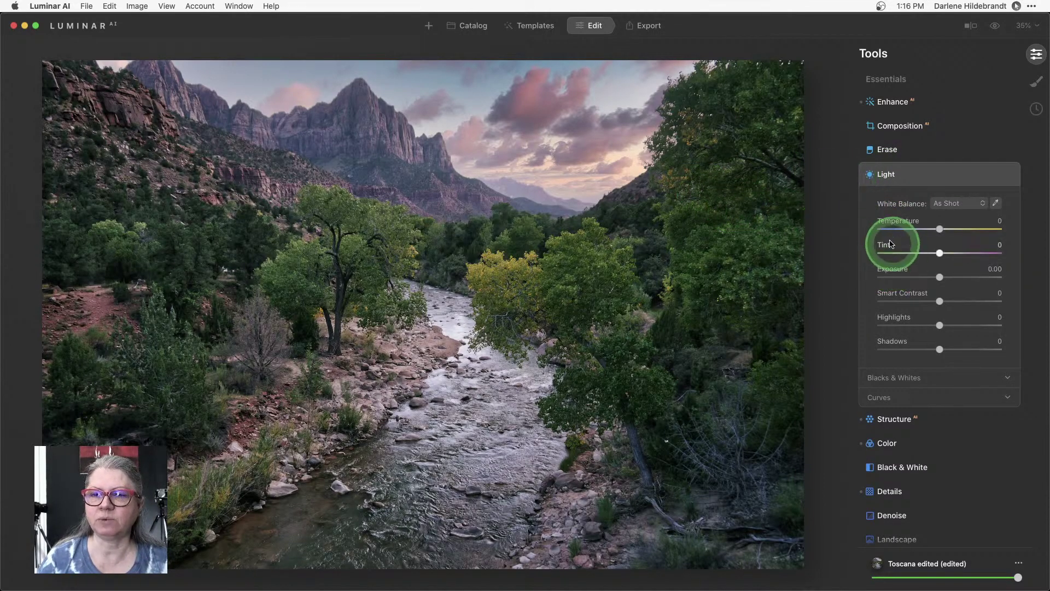
pyautogui.moveTo(934, 229); pyautogui.dragTo(939, 254)
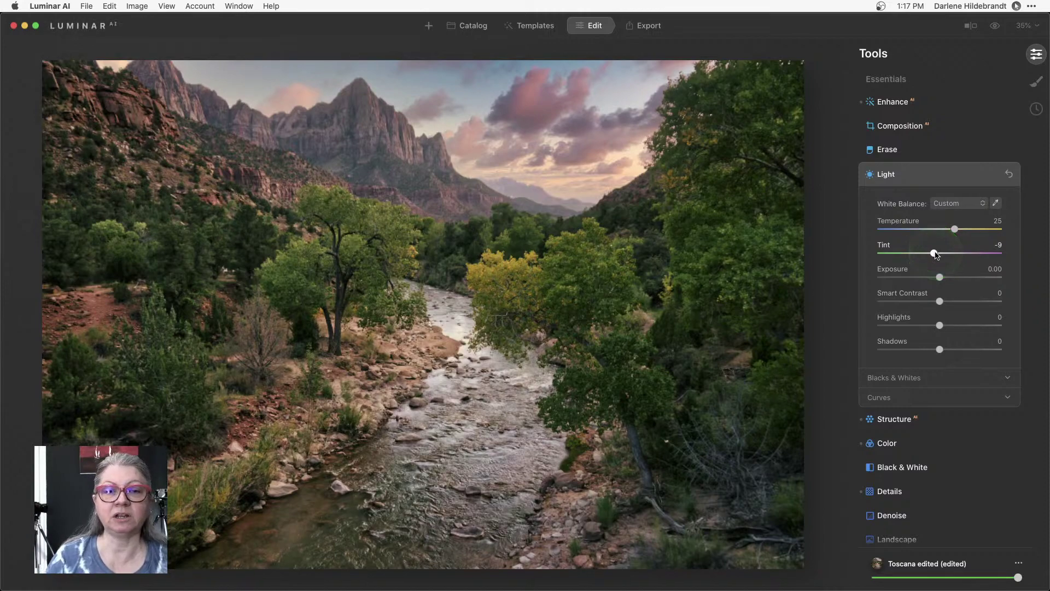
pyautogui.click(932, 177)
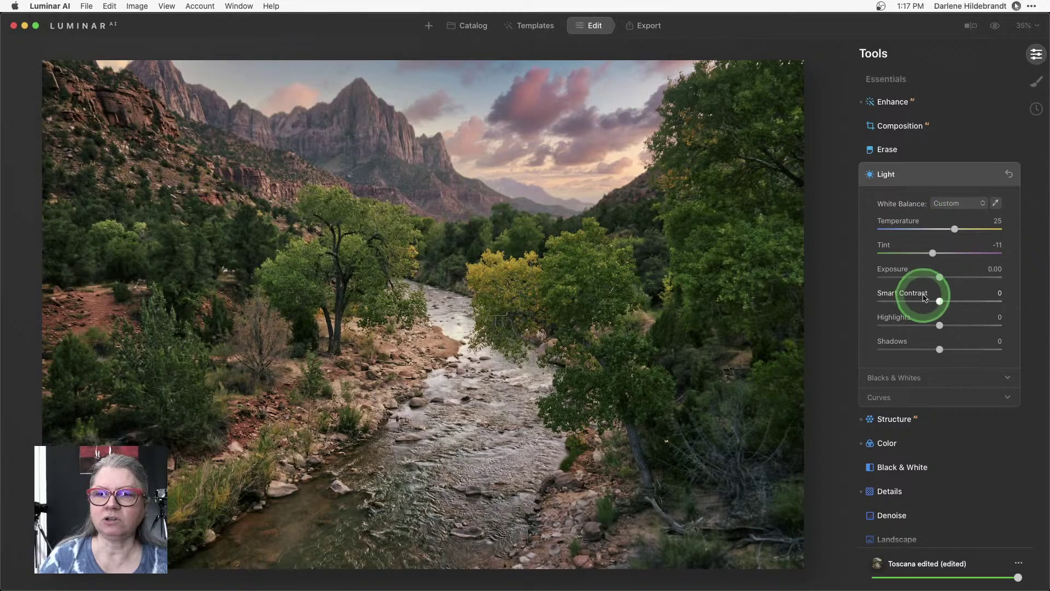
pyautogui.moveTo(938, 300); pyautogui.dragTo(975, 301)
pyautogui.moveTo(975, 302); pyautogui.dragTo(950, 305)
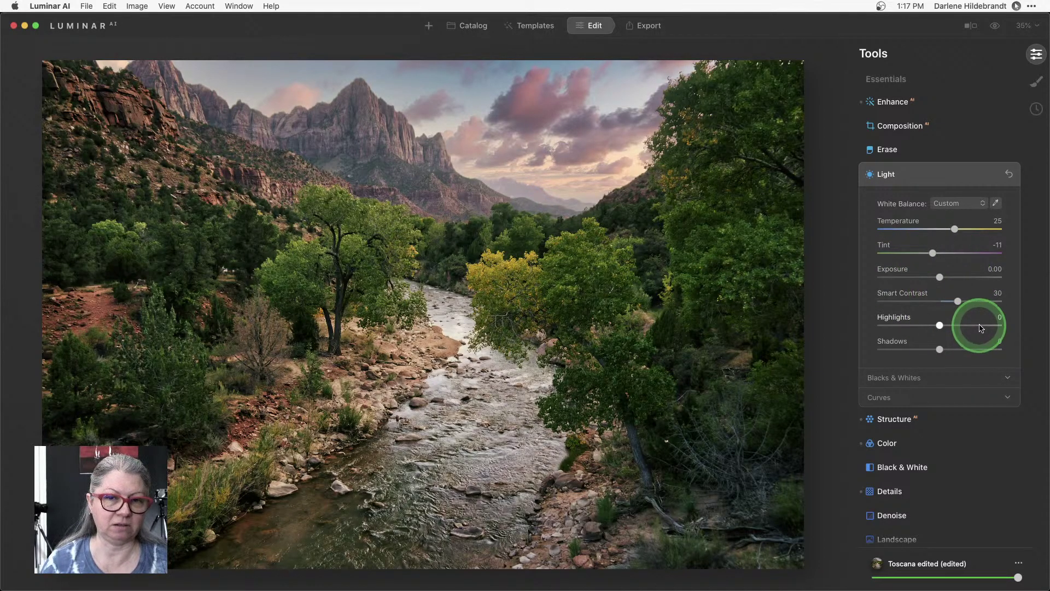
pyautogui.click(947, 175)
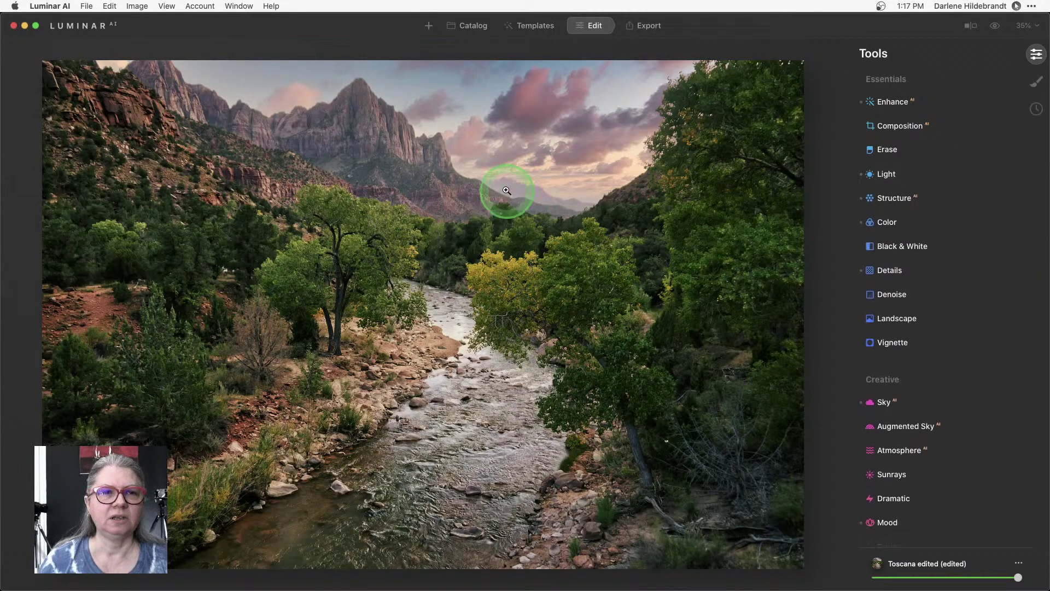
# Display the histogram over the river photo.
pyautogui.click(167, 7)
pyautogui.click(186, 204)
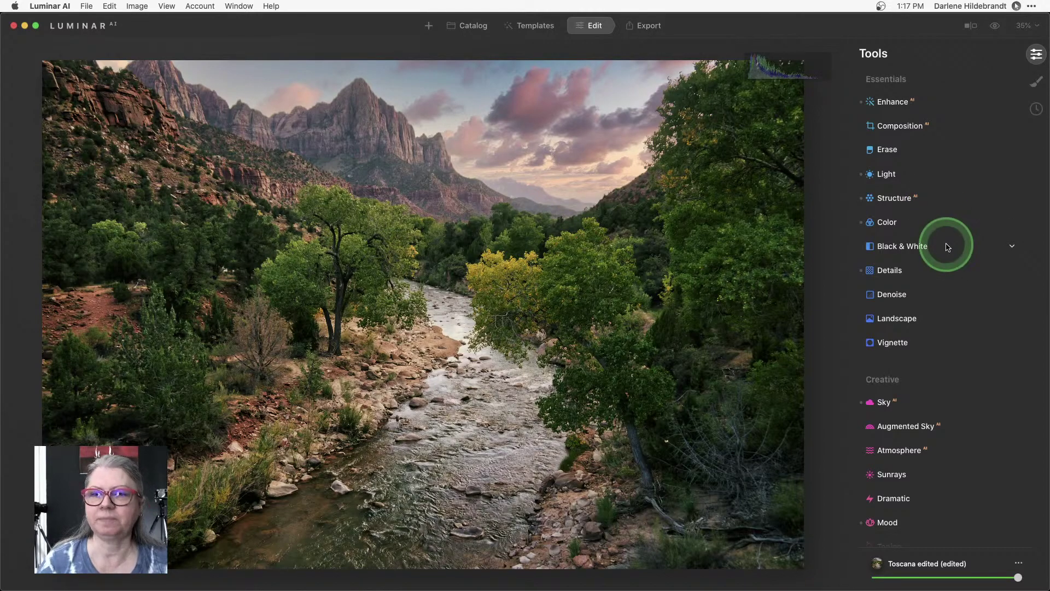
# Expand Structure AI and toggle it off and on to compare its effect on the river photo.
pyautogui.click(895, 201)
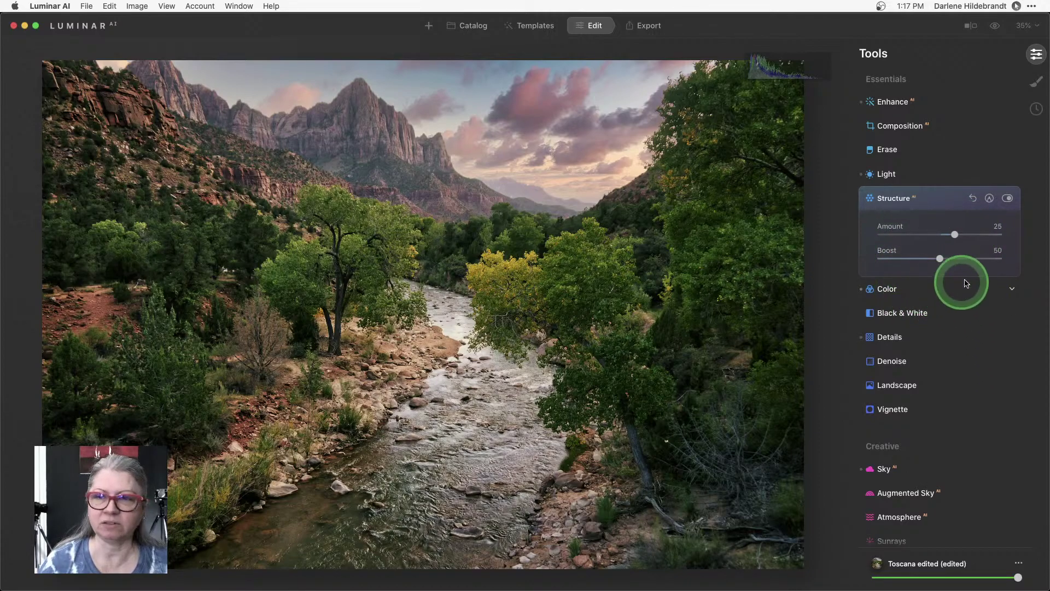
pyautogui.click(1009, 200)
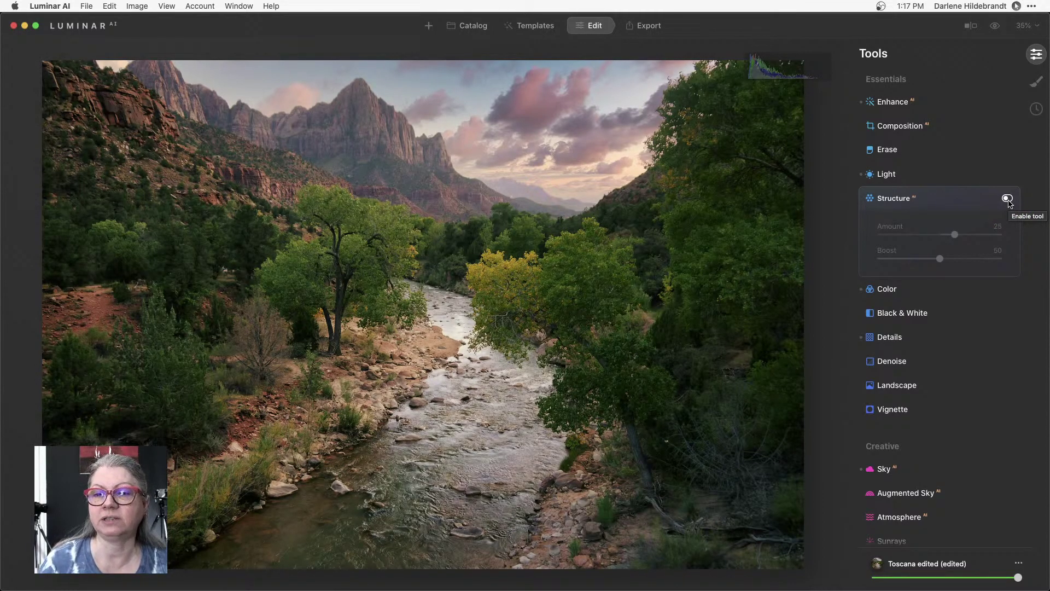
pyautogui.click(1008, 199)
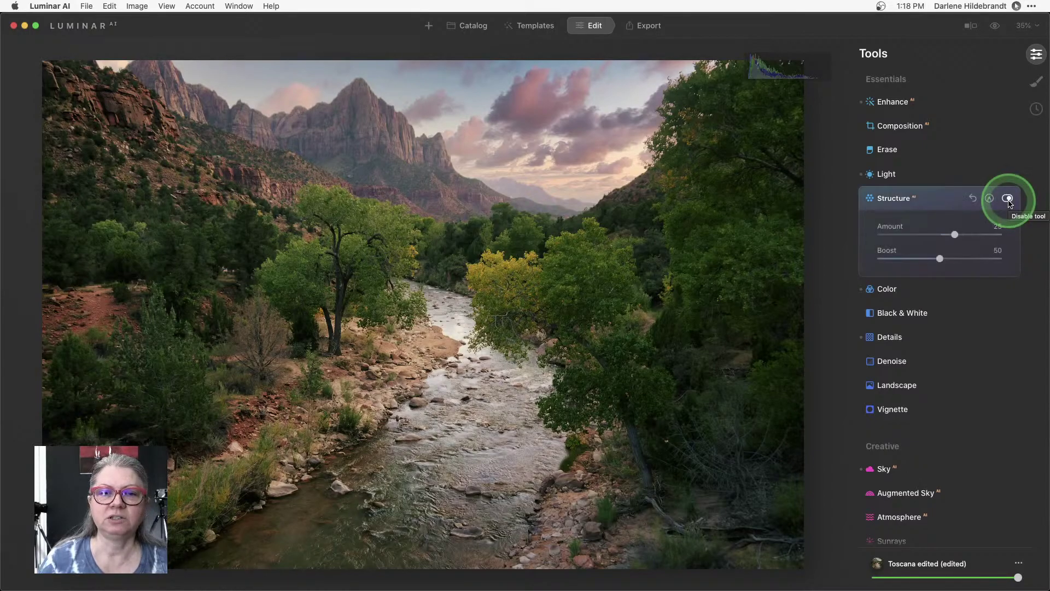
pyautogui.click(936, 203)
# Expand the HSL section of the Color tool and review its Hue, Saturation and Luminance modes, staying on Hue.
pyautogui.click(890, 289)
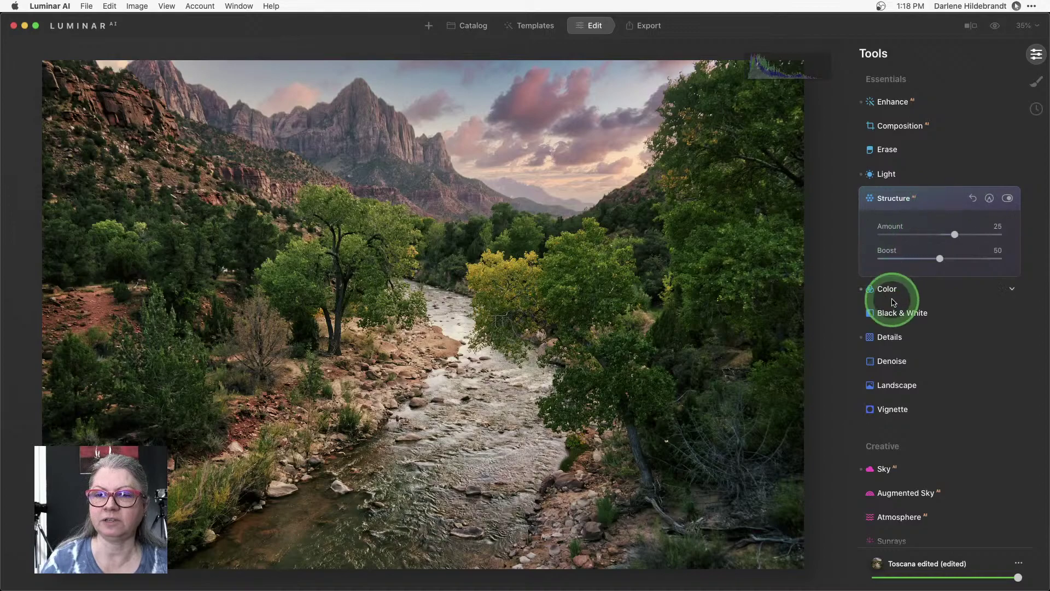
pyautogui.click(933, 326)
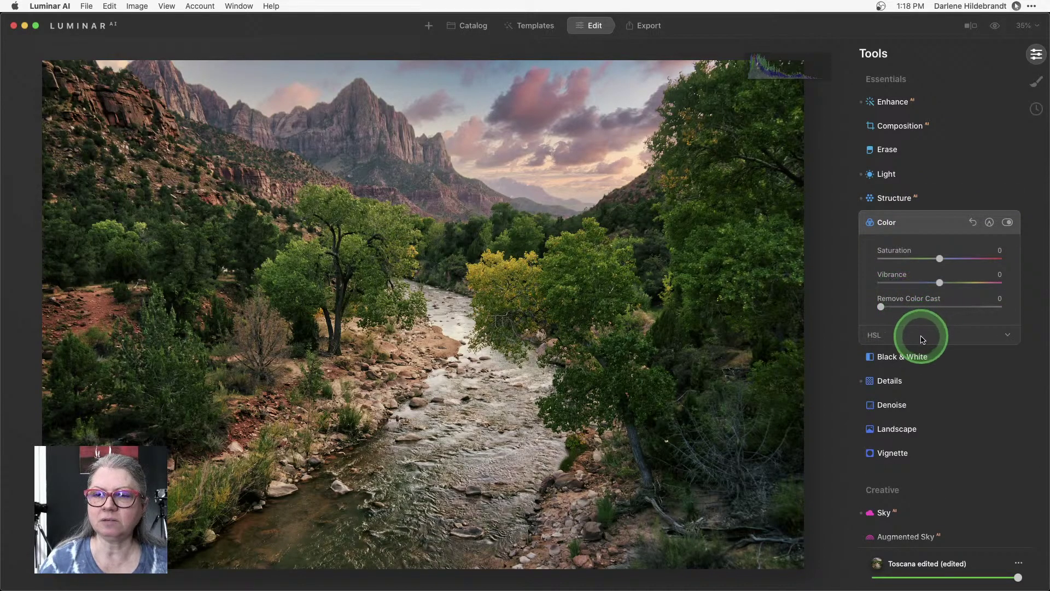
pyautogui.click(919, 336)
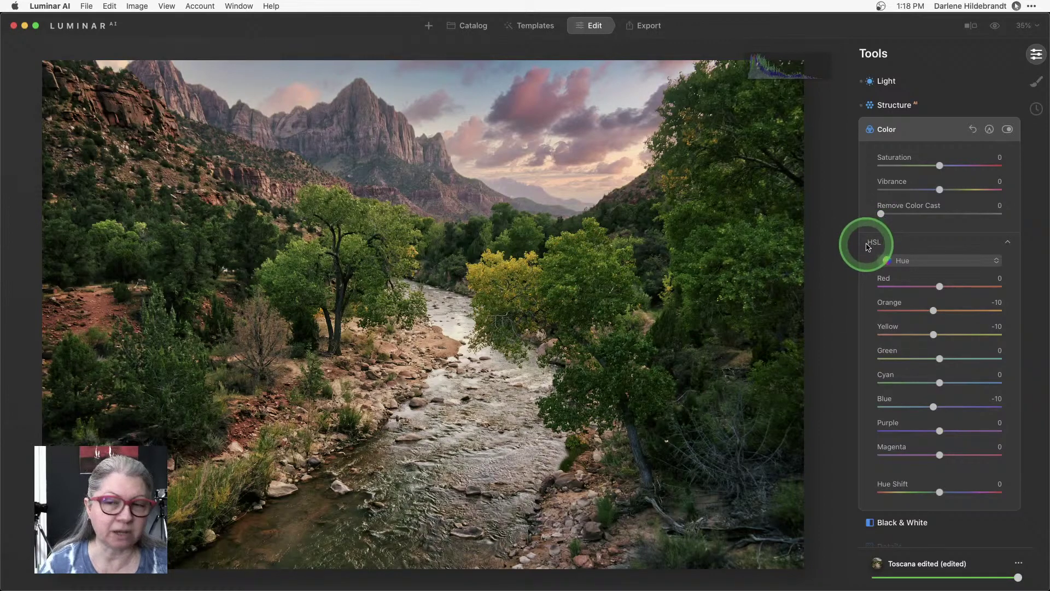
pyautogui.click(900, 261)
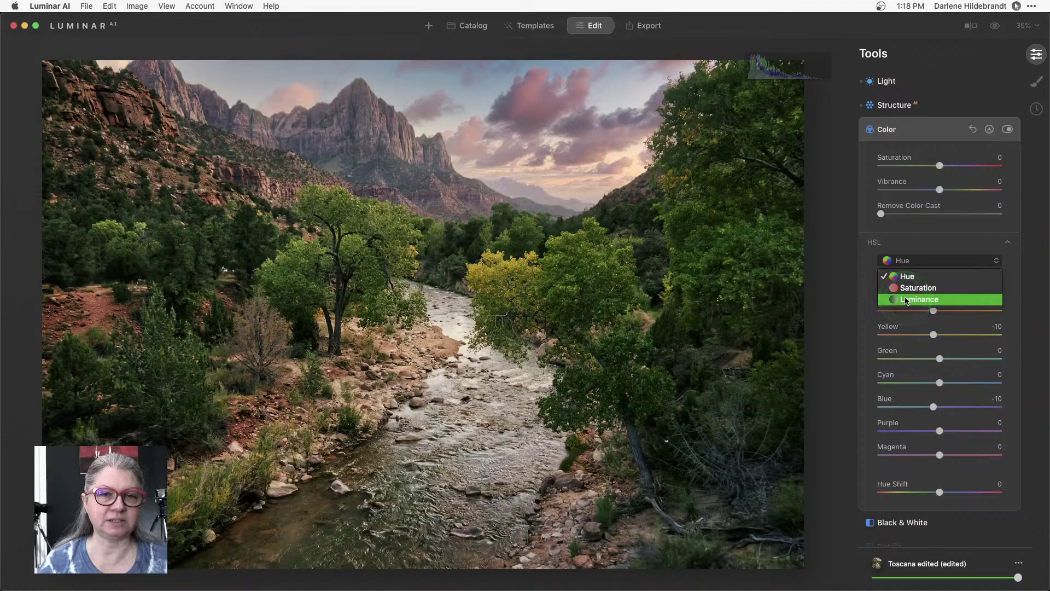
pyautogui.click(869, 258)
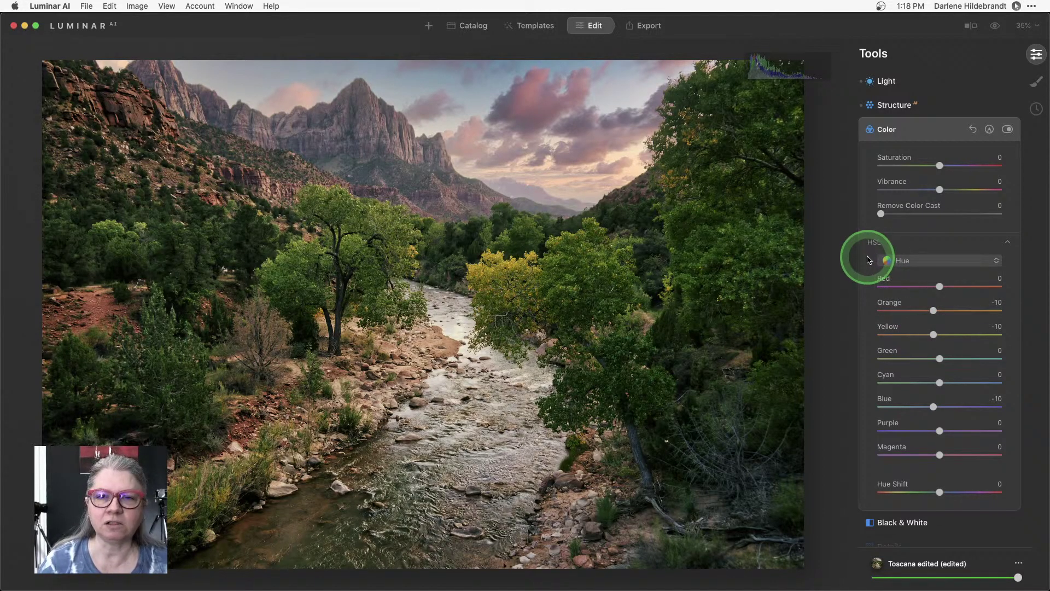
# Test Orange hue at 100, and set the HSL hues to Orange 20, Yellow -14 and Red -34.
pyautogui.click(933, 311)
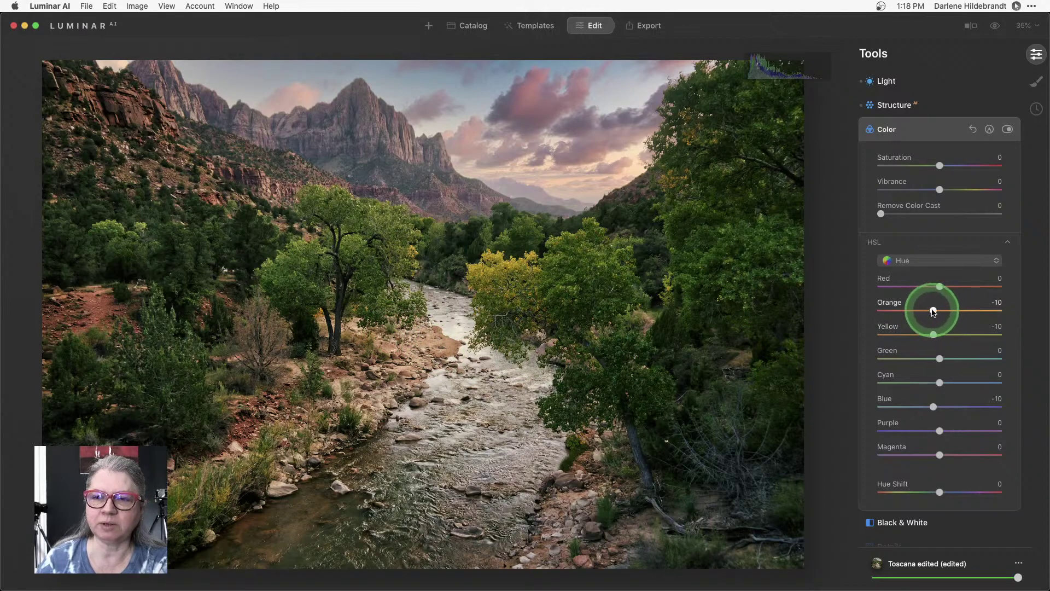
pyautogui.moveTo(933, 311); pyautogui.dragTo(1027, 313)
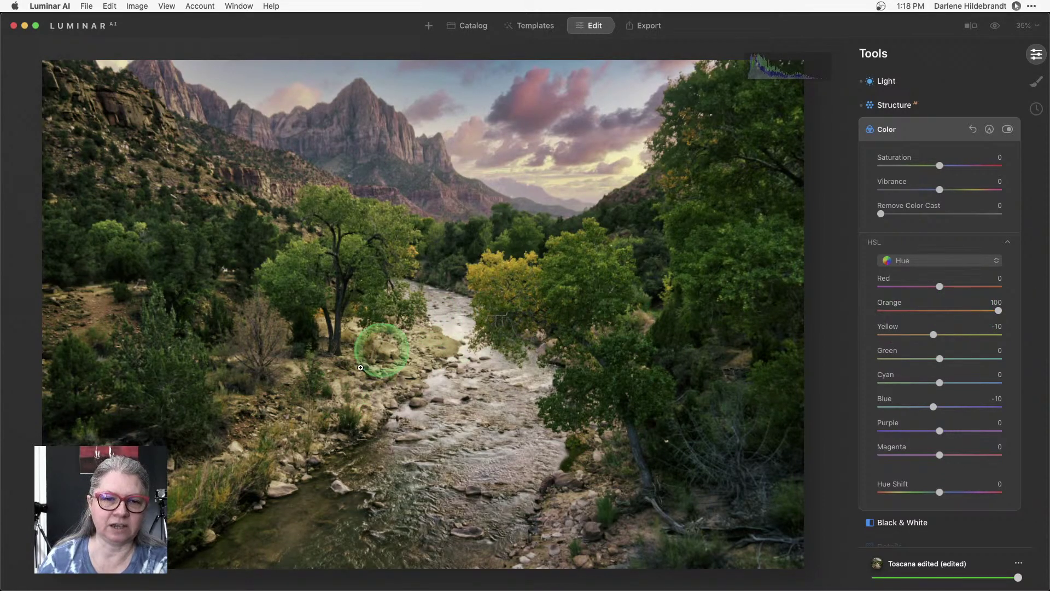
pyautogui.moveTo(999, 310); pyautogui.dragTo(931, 335)
pyautogui.click(933, 334)
pyautogui.moveTo(939, 286)
pyautogui.mouseDown()
pyautogui.moveTo(1007, 287)
pyautogui.moveTo(846, 289)
pyautogui.moveTo(1013, 289)
pyautogui.moveTo(919, 290)
pyautogui.mouseUp()
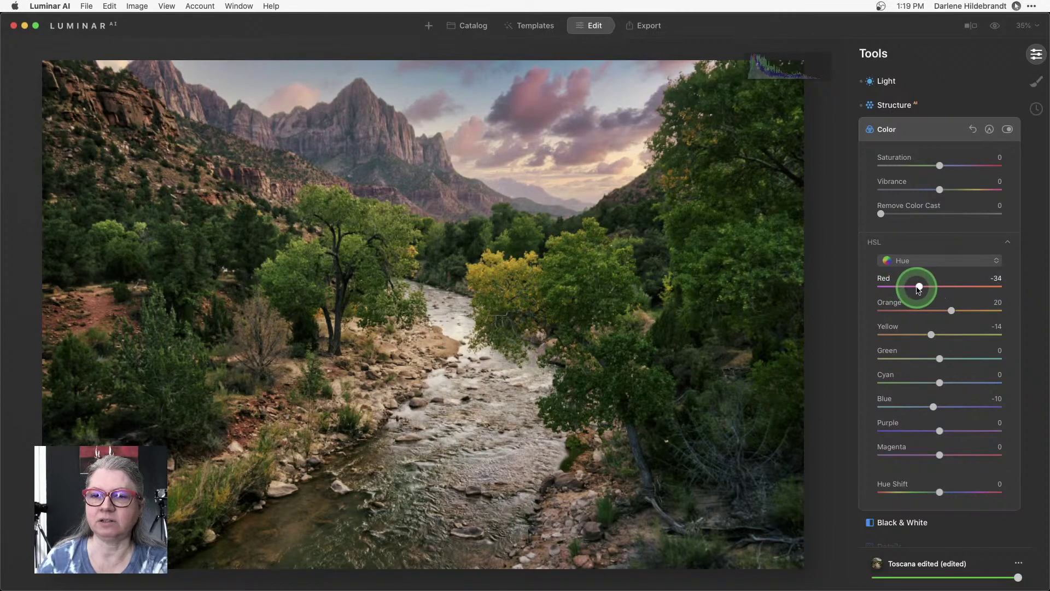
# Set the HSL hues to Red -21, Blue -21 and Green -29, and the HSL saturations to Green -3 and Blue -16.
pyautogui.moveTo(933, 407)
pyautogui.mouseDown()
pyautogui.moveTo(921, 405)
pyautogui.moveTo(954, 404)
pyautogui.moveTo(927, 405)
pyautogui.mouseUp()
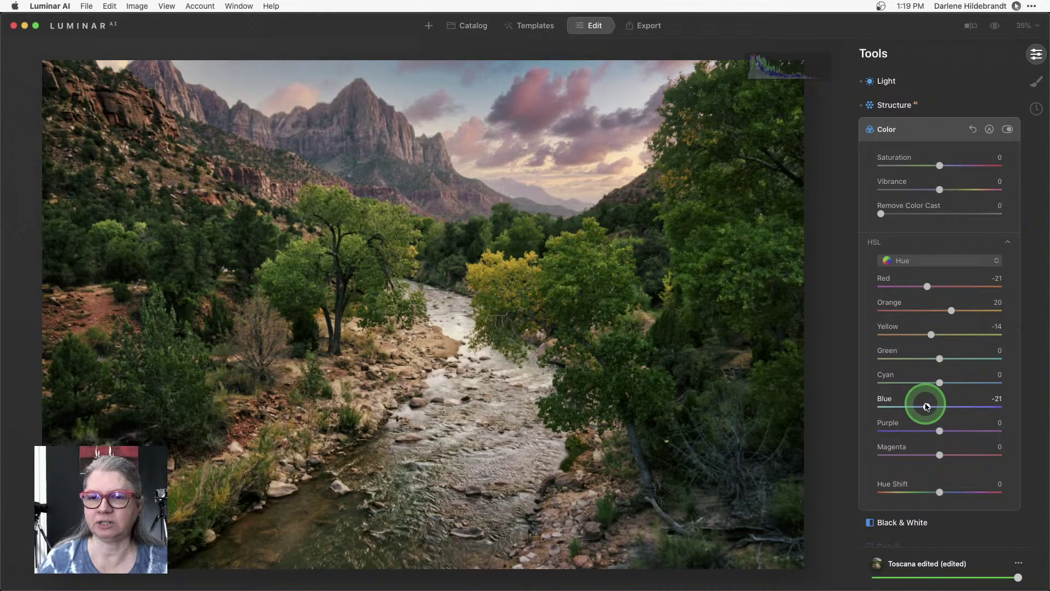
pyautogui.moveTo(943, 366)
pyautogui.mouseDown()
pyautogui.moveTo(913, 358)
pyautogui.moveTo(966, 357)
pyautogui.moveTo(863, 359)
pyautogui.moveTo(663, 318)
pyautogui.moveTo(907, 347)
pyautogui.moveTo(880, 359)
pyautogui.moveTo(924, 359)
pyautogui.mouseUp()
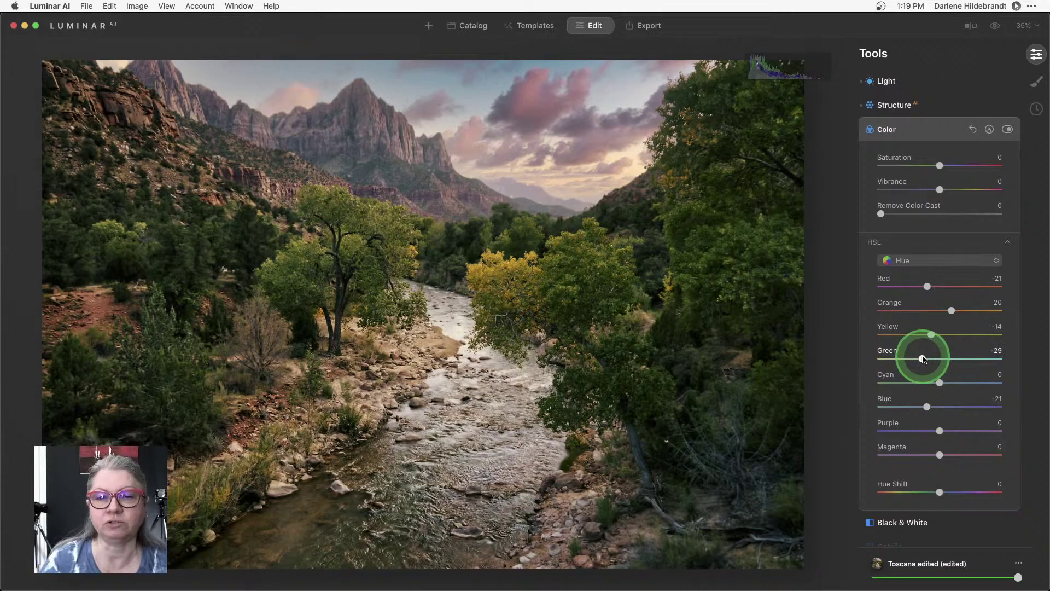
pyautogui.click(900, 260)
pyautogui.click(910, 288)
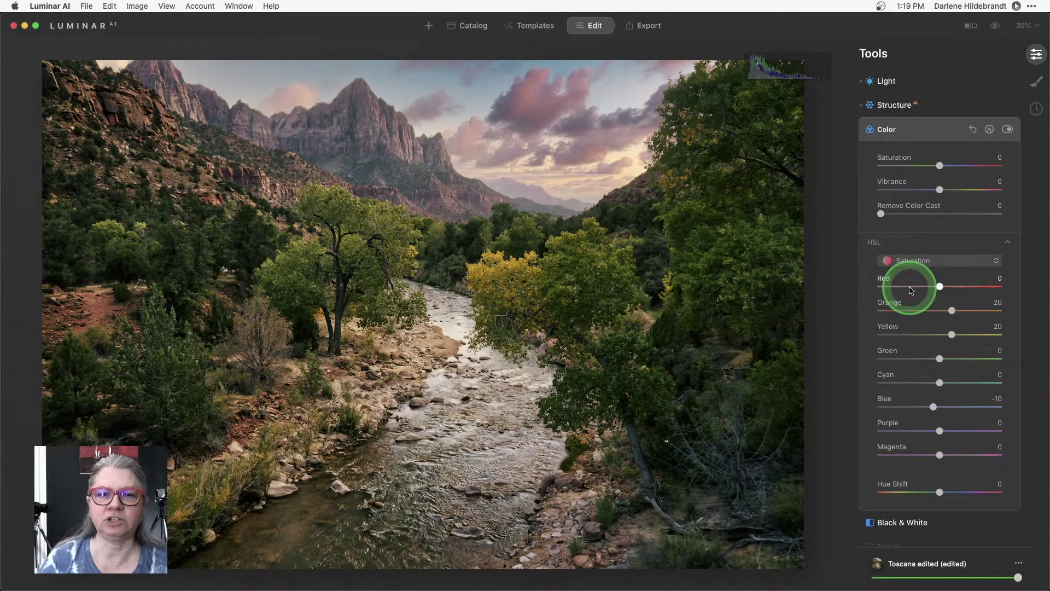
pyautogui.moveTo(941, 364)
pyautogui.mouseDown()
pyautogui.moveTo(986, 355)
pyautogui.moveTo(921, 357)
pyautogui.moveTo(935, 359)
pyautogui.mouseUp()
pyautogui.moveTo(933, 406)
pyautogui.mouseDown()
pyautogui.moveTo(987, 401)
pyautogui.moveTo(927, 402)
pyautogui.mouseUp()
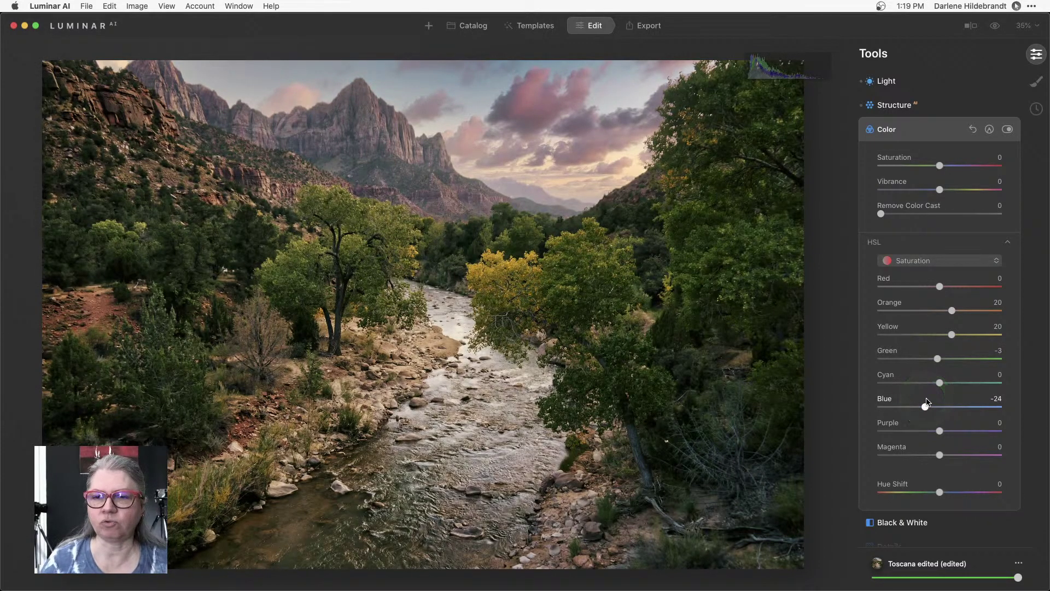
pyautogui.moveTo(927, 402); pyautogui.dragTo(930, 407)
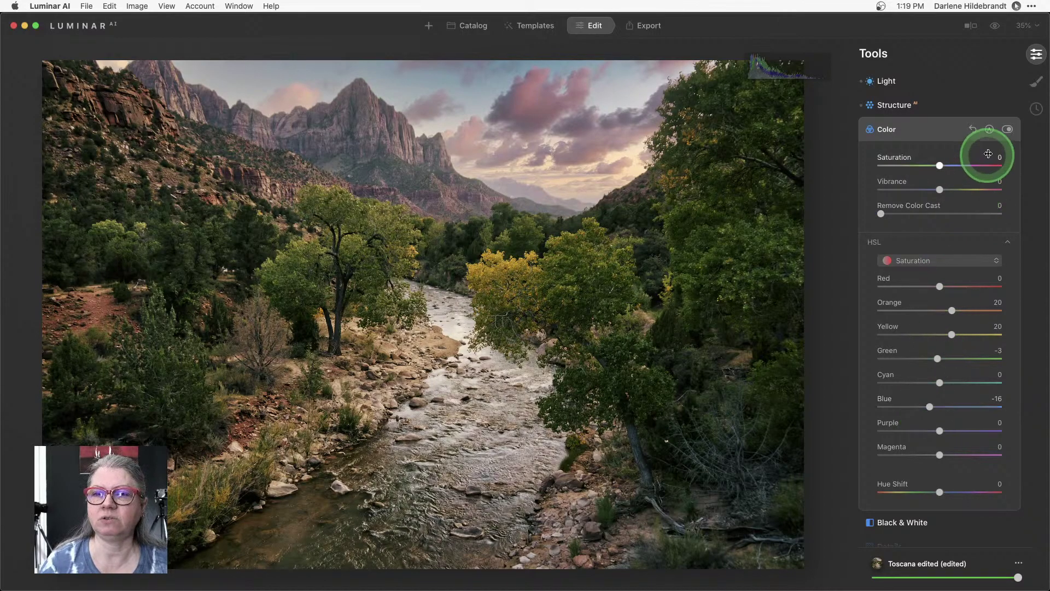
# Show the Color tool's mask options, then hide them without adding a mask.
pyautogui.click(989, 129)
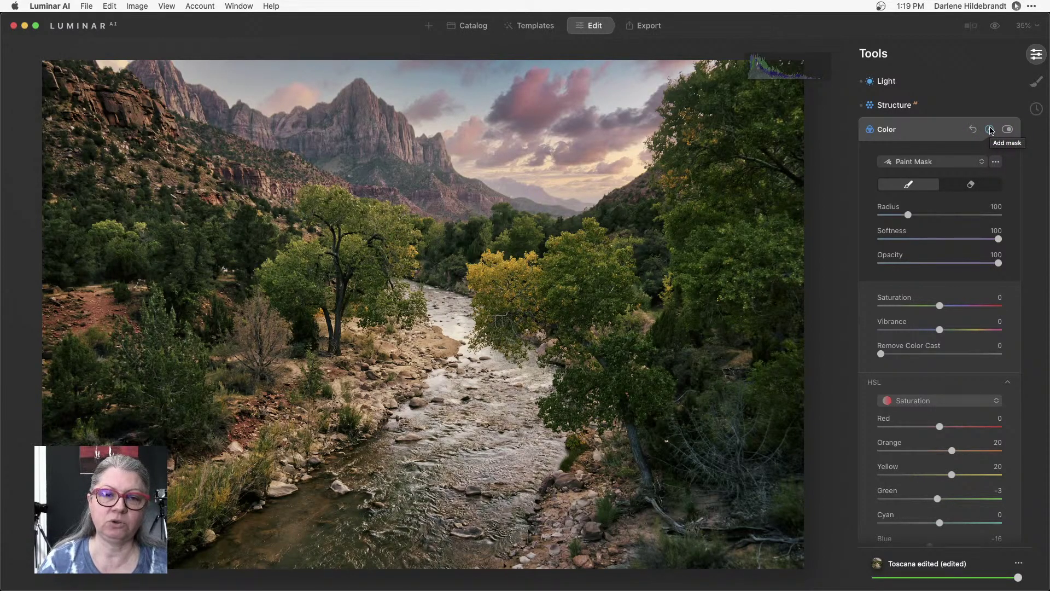
pyautogui.click(990, 130)
pyautogui.click(904, 130)
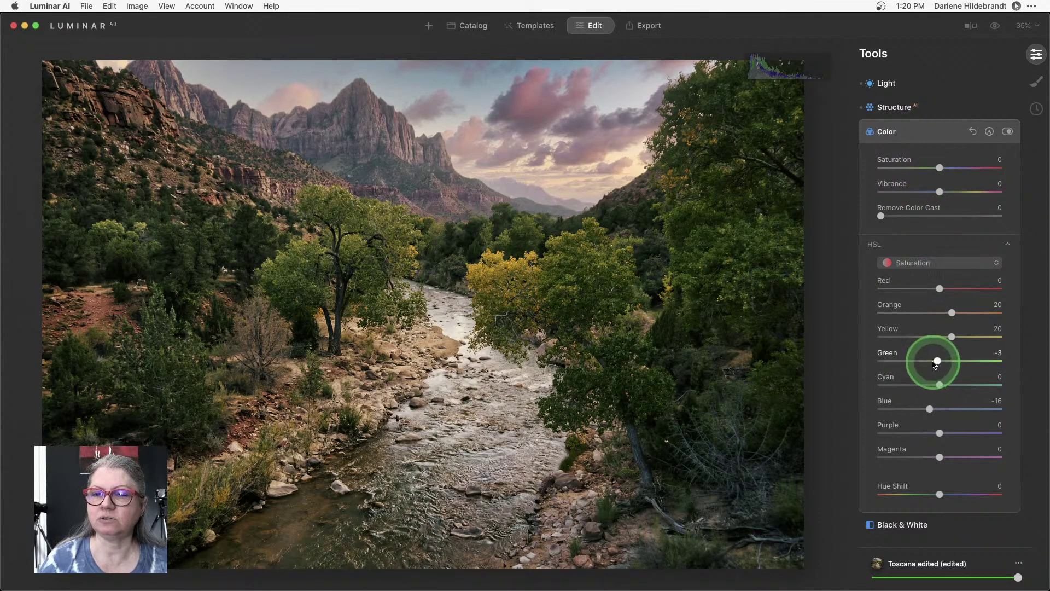
# Set the HSL luminance of the Color tool to Yellow 18 and Green 41.
pyautogui.click(925, 263)
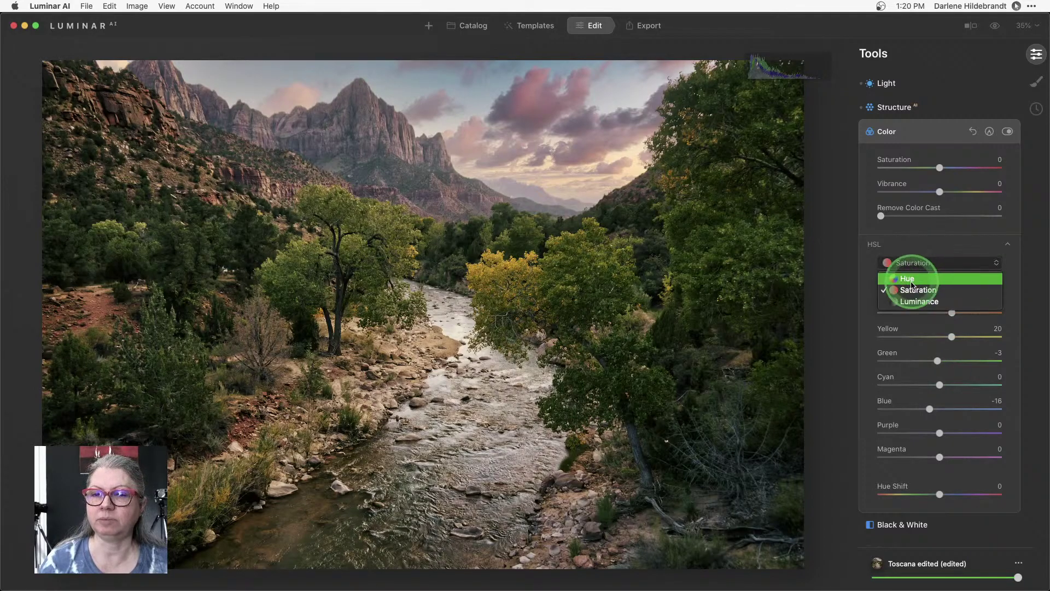
pyautogui.click(909, 300)
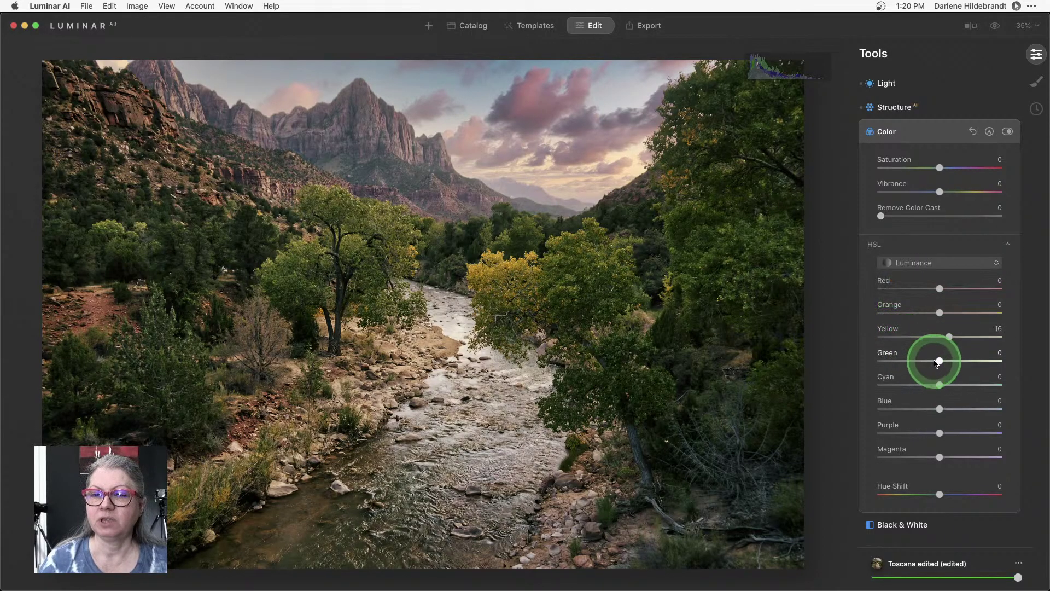
pyautogui.moveTo(939, 361)
pyautogui.mouseDown()
pyautogui.moveTo(1012, 359)
pyautogui.moveTo(847, 359)
pyautogui.moveTo(1017, 358)
pyautogui.moveTo(802, 358)
pyautogui.moveTo(954, 360)
pyautogui.moveTo(874, 336)
pyautogui.moveTo(1015, 332)
pyautogui.moveTo(824, 334)
pyautogui.moveTo(948, 336)
pyautogui.moveTo(955, 360)
pyautogui.mouseUp()
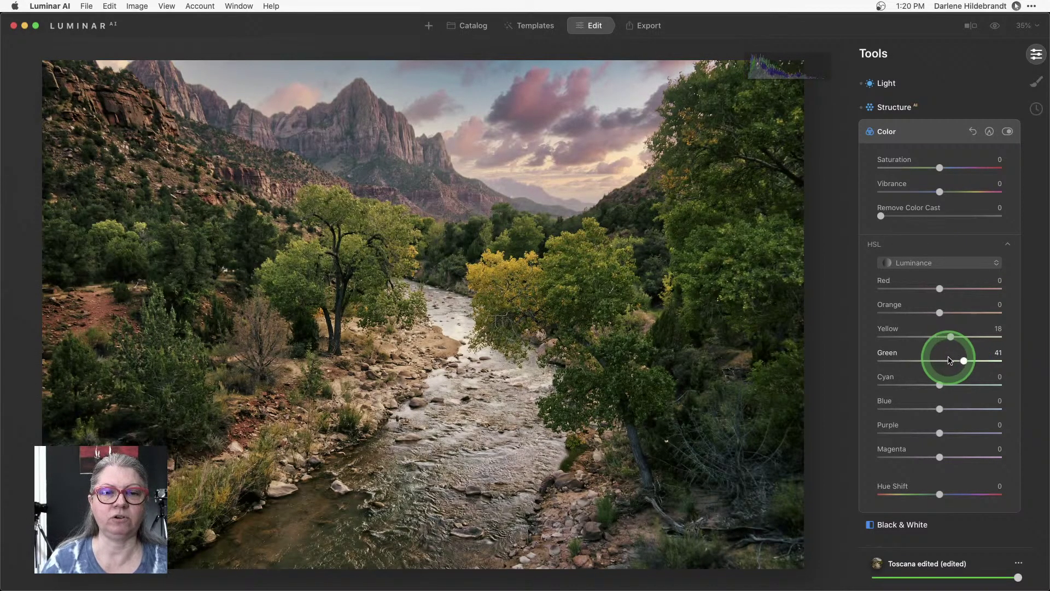
# Toggle the Color tool off and on repeatedly to compare its effect on the photo, leaving it on, and collapse it.
pyautogui.click(924, 134)
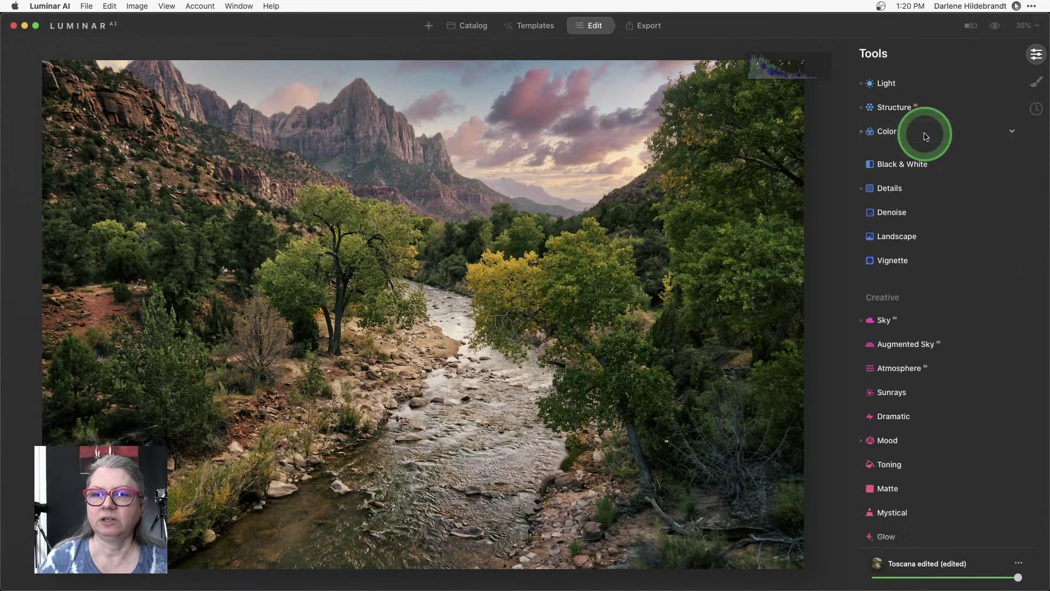
pyautogui.click(925, 136)
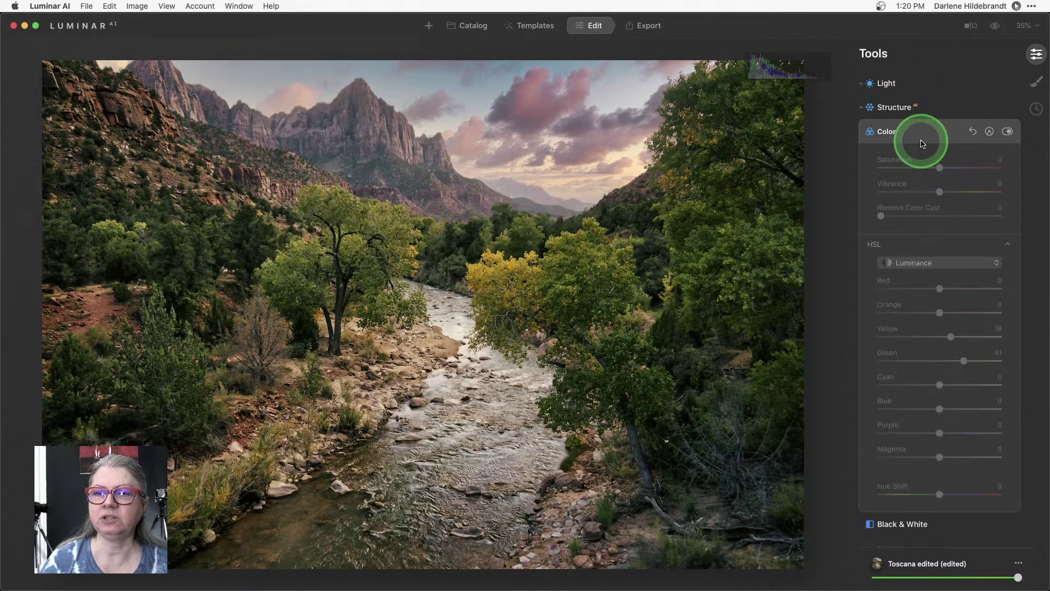
pyautogui.click(1008, 132)
pyautogui.click(1008, 133)
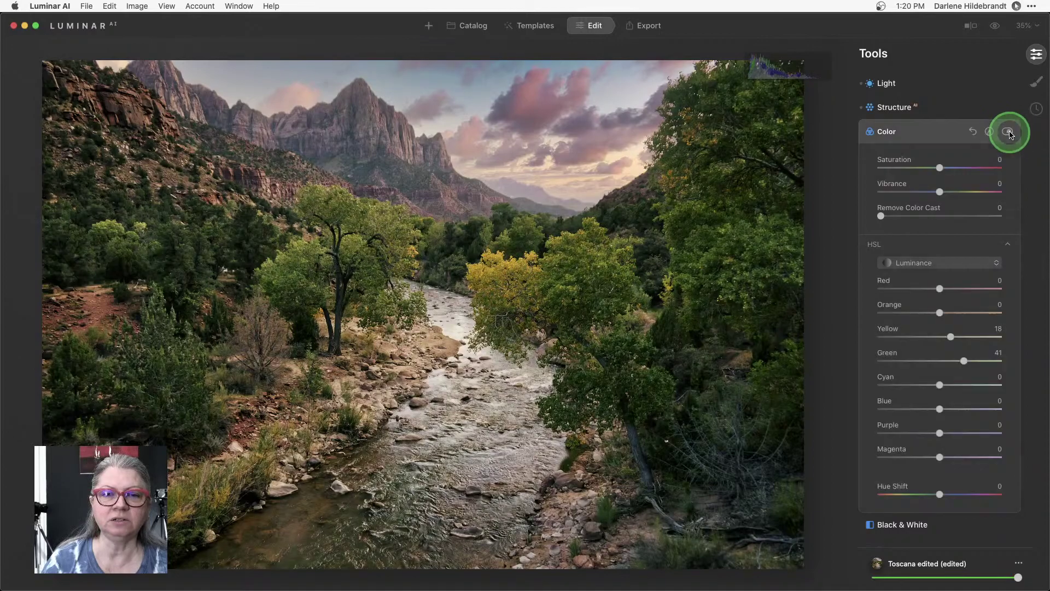
pyautogui.click(1008, 133)
pyautogui.click(1008, 133)
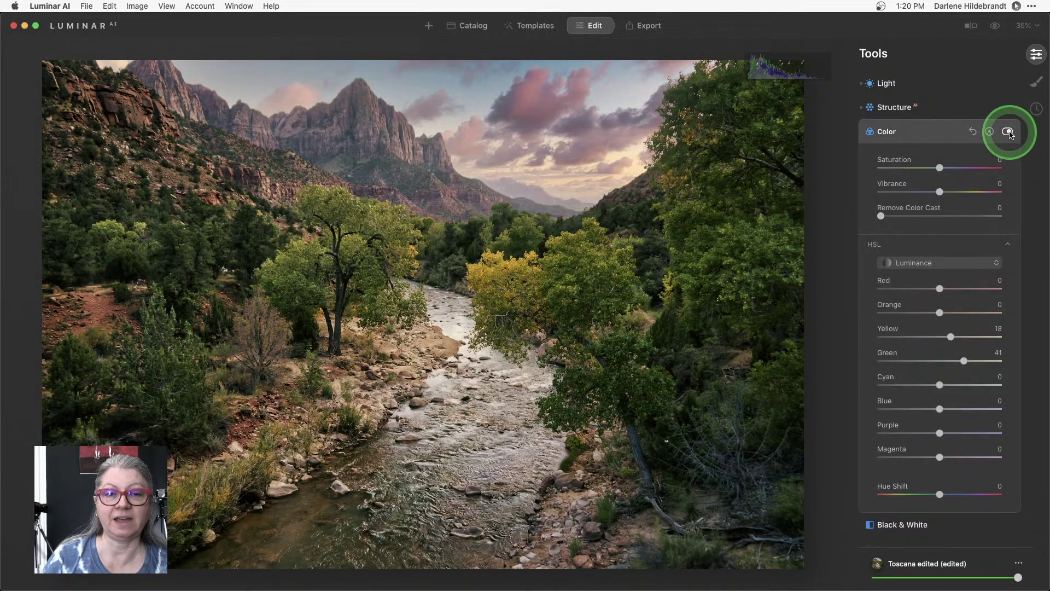
pyautogui.click(1007, 133)
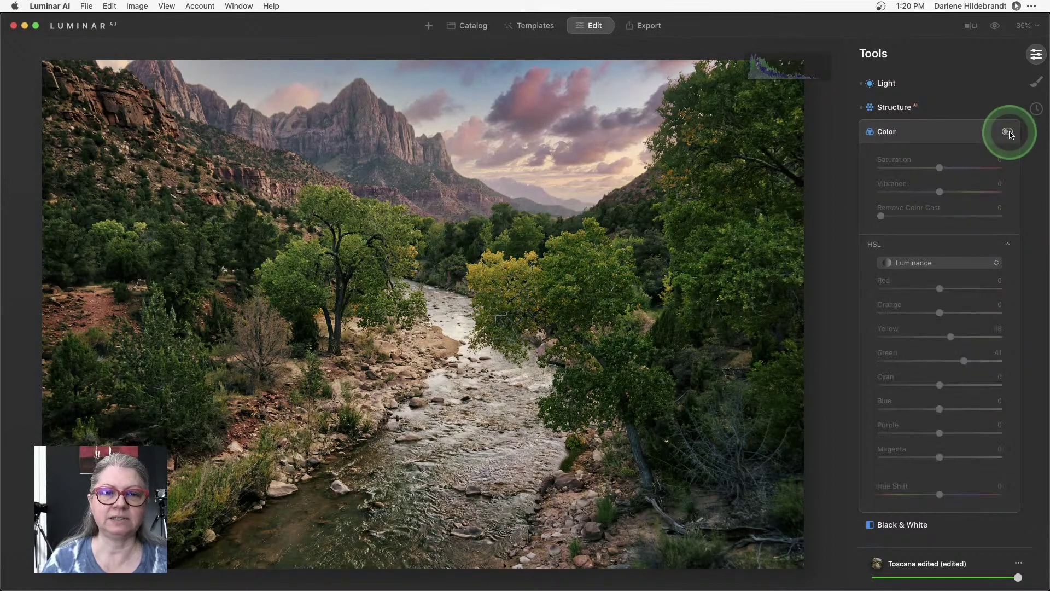
pyautogui.click(1006, 133)
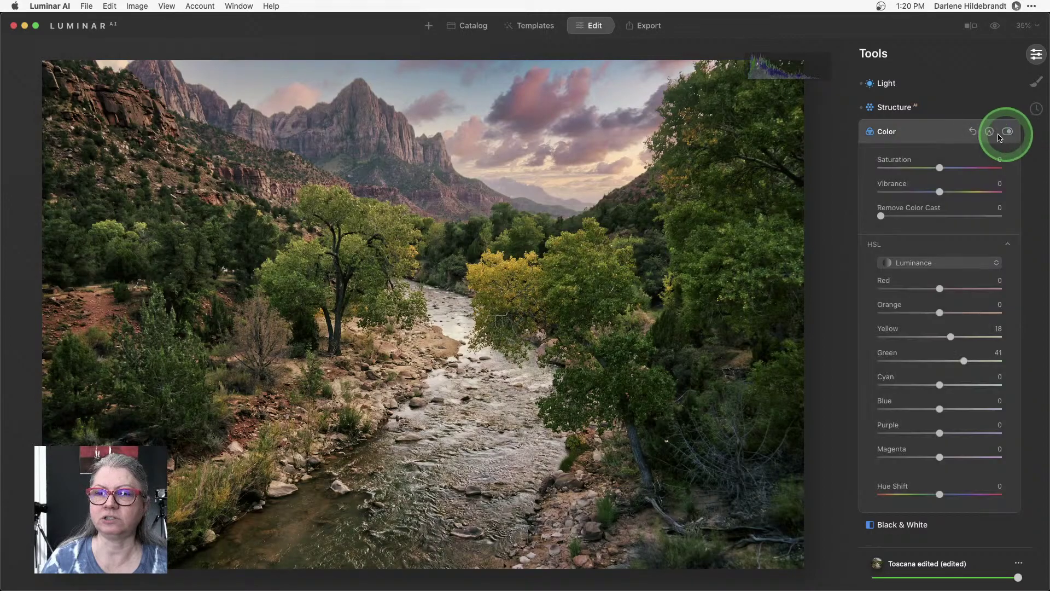
pyautogui.click(929, 133)
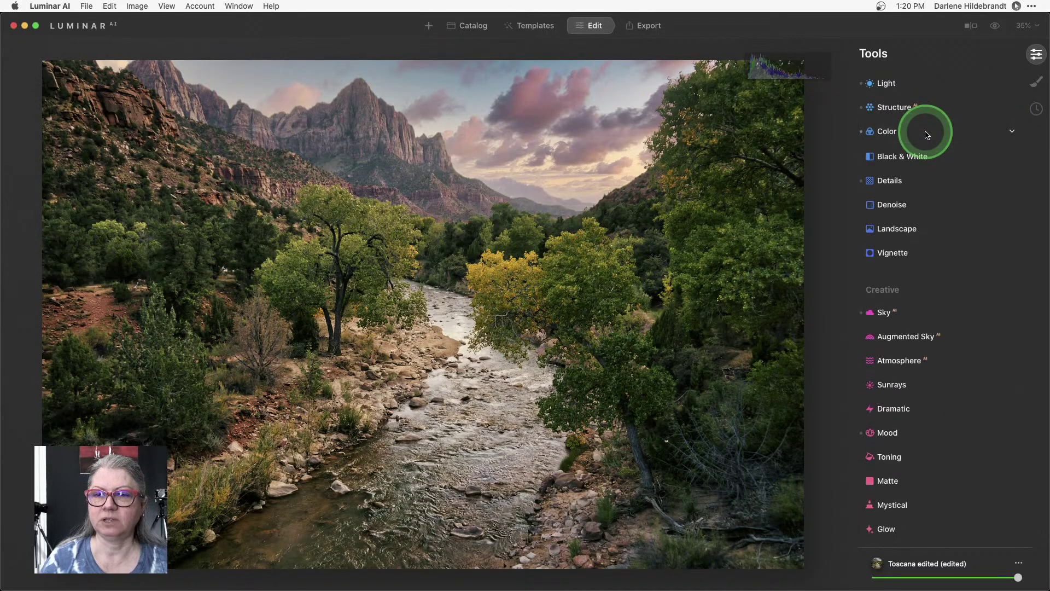
# In the Details tool, test Small Details at 100 on the trees at 100% zoom, and set Small Details 5 and Medium Details 14.
pyautogui.click(892, 182)
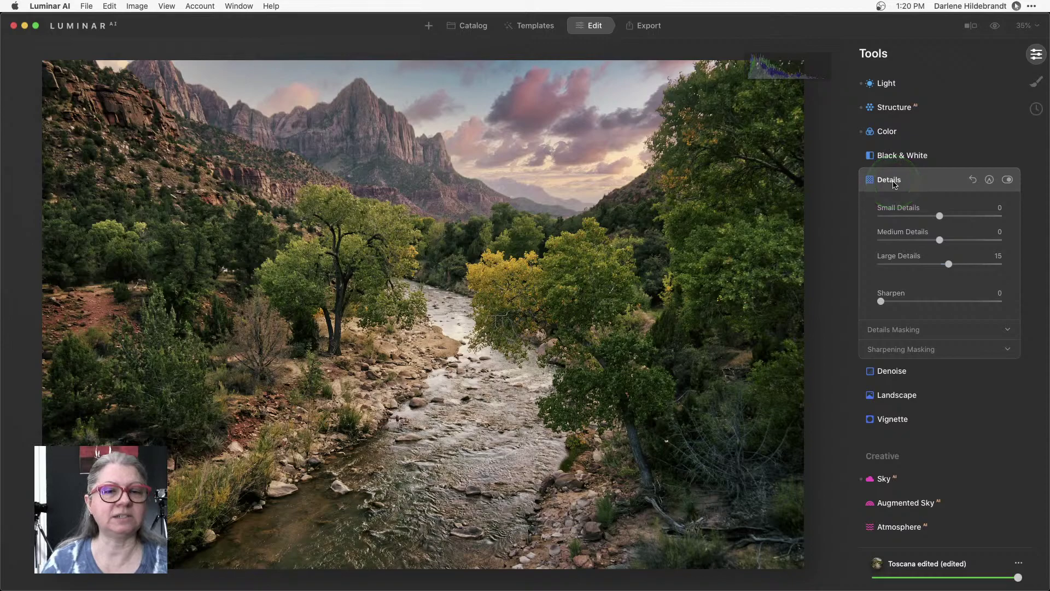
pyautogui.click(885, 206)
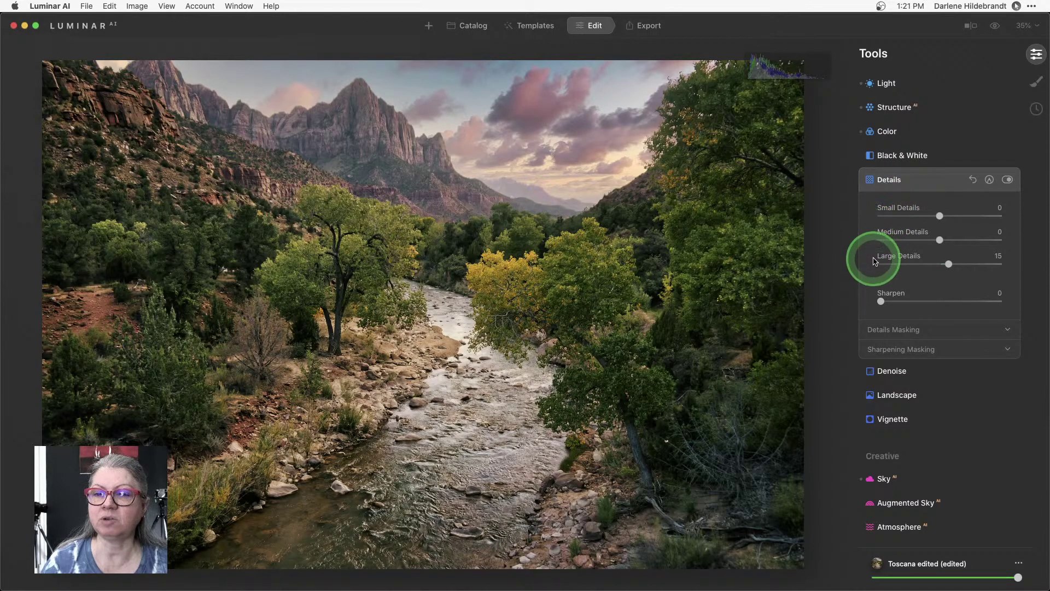
pyautogui.doubleClick(538, 304)
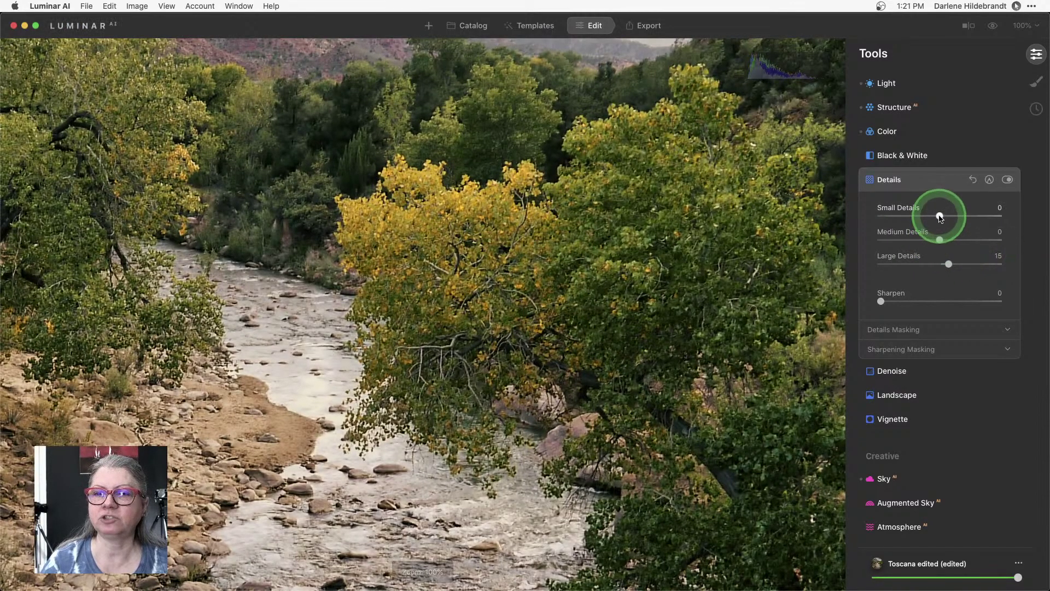
pyautogui.moveTo(940, 217); pyautogui.dragTo(1031, 218)
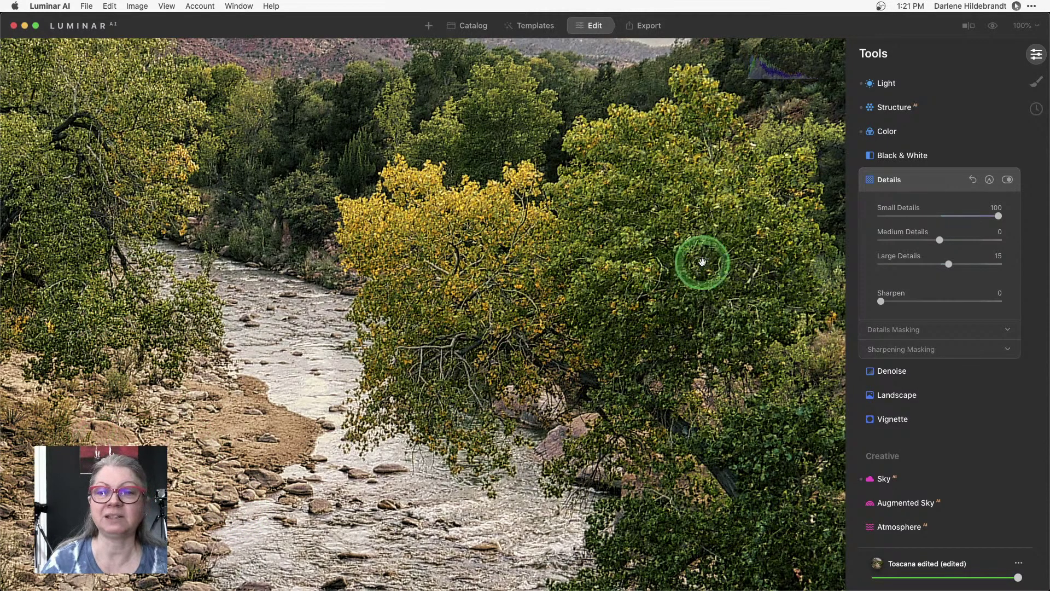
pyautogui.moveTo(999, 218); pyautogui.dragTo(953, 239)
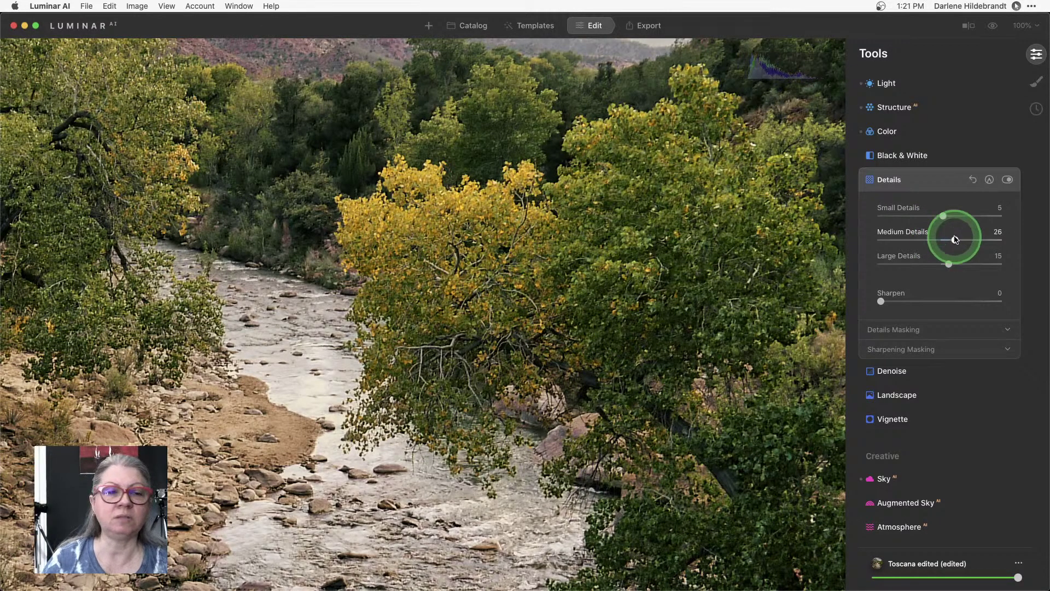
pyautogui.click(951, 239)
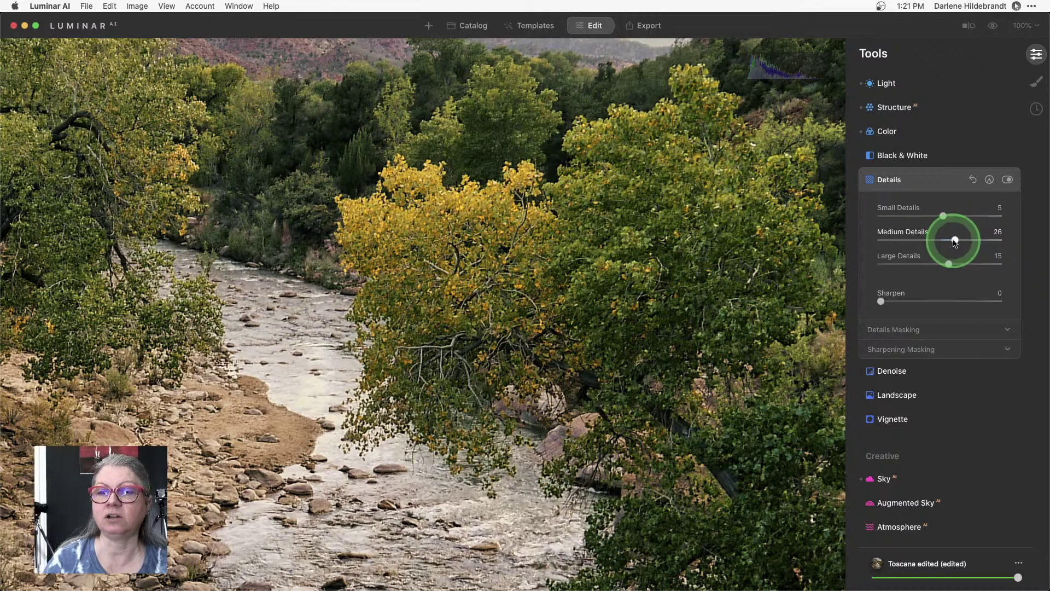
pyautogui.moveTo(955, 240); pyautogui.dragTo(949, 240)
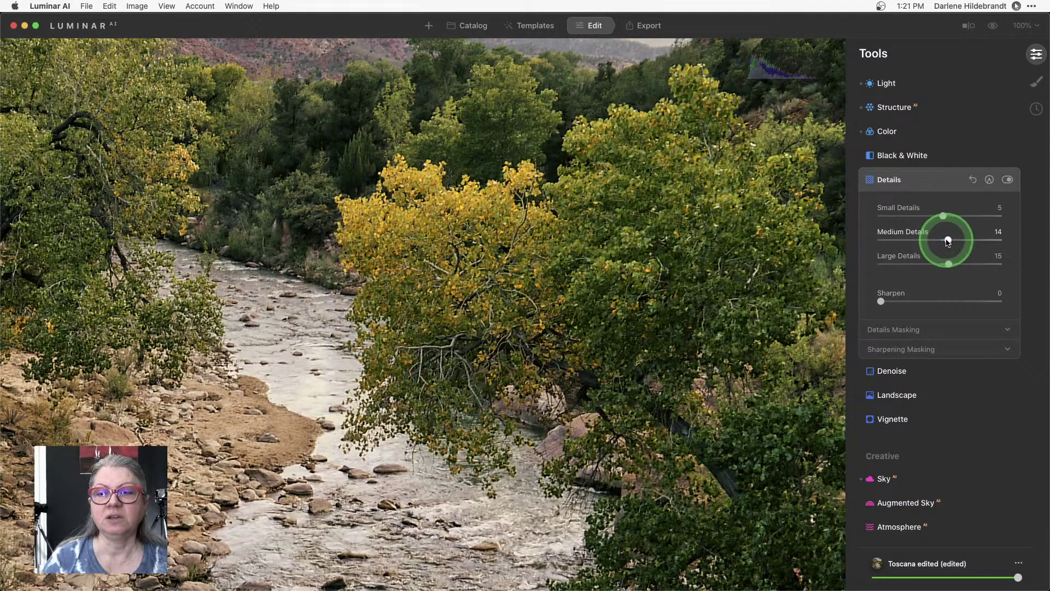
# Show the Details mask options over the whole photo and set Medium Details to 70, Large Details to 73 and Sharpen to 11.
pyautogui.click(989, 180)
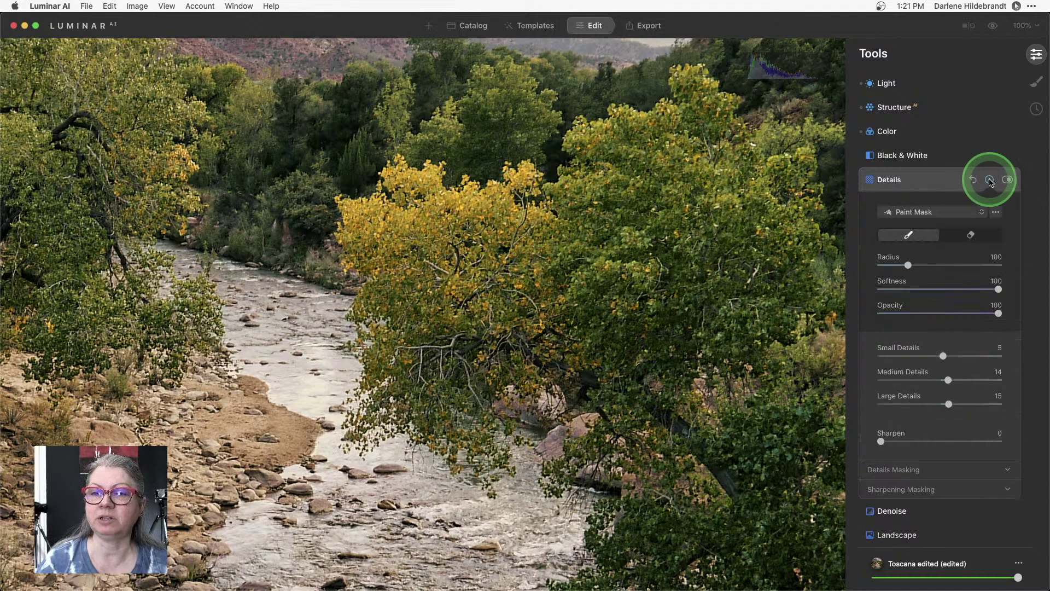
pyautogui.click(990, 181)
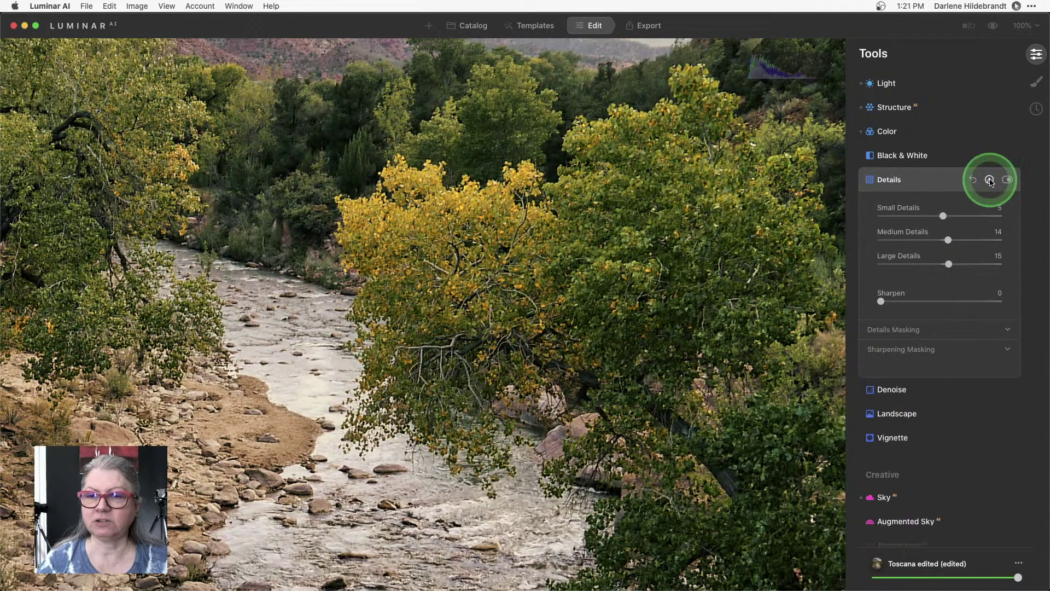
pyautogui.press('super+0')
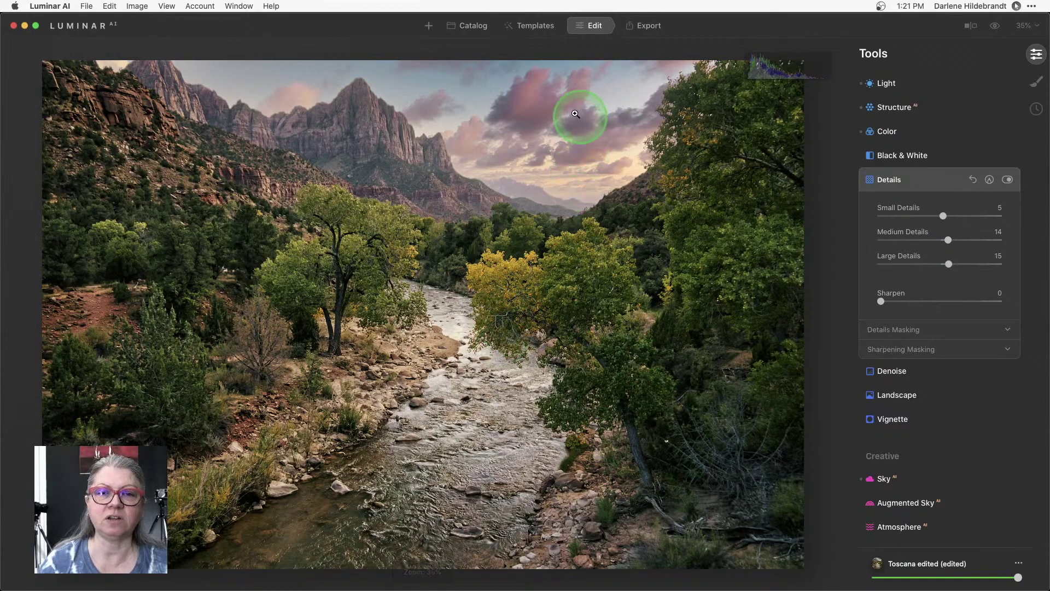
pyautogui.click(990, 180)
pyautogui.moveTo(885, 443); pyautogui.dragTo(895, 441)
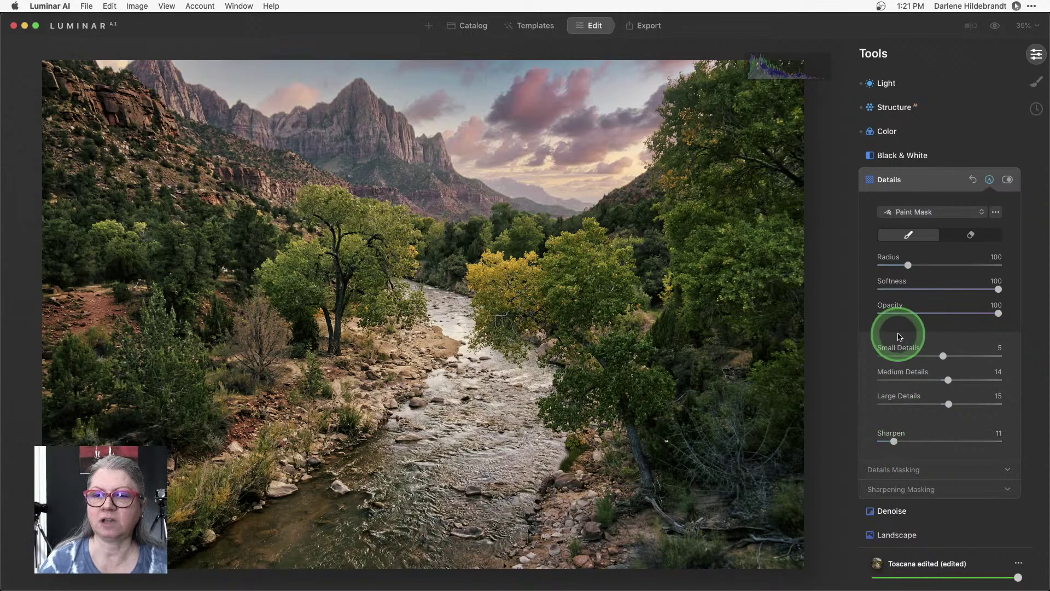
pyautogui.moveTo(948, 379); pyautogui.dragTo(964, 380)
pyautogui.moveTo(948, 404); pyautogui.dragTo(967, 404)
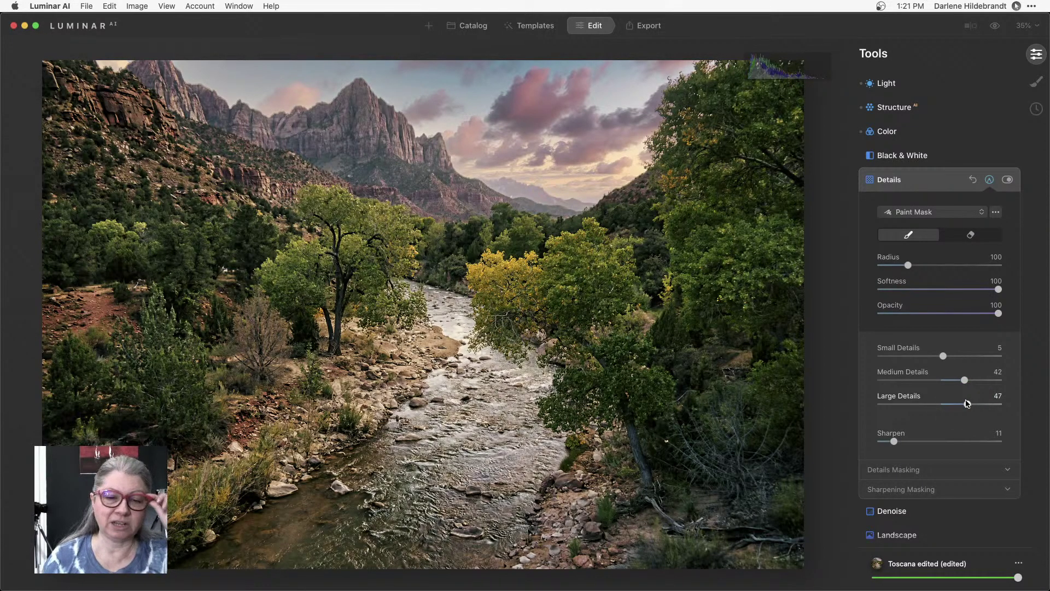
pyautogui.moveTo(967, 403); pyautogui.dragTo(983, 404)
pyautogui.moveTo(965, 380); pyautogui.dragTo(981, 380)
pyautogui.click(963, 387)
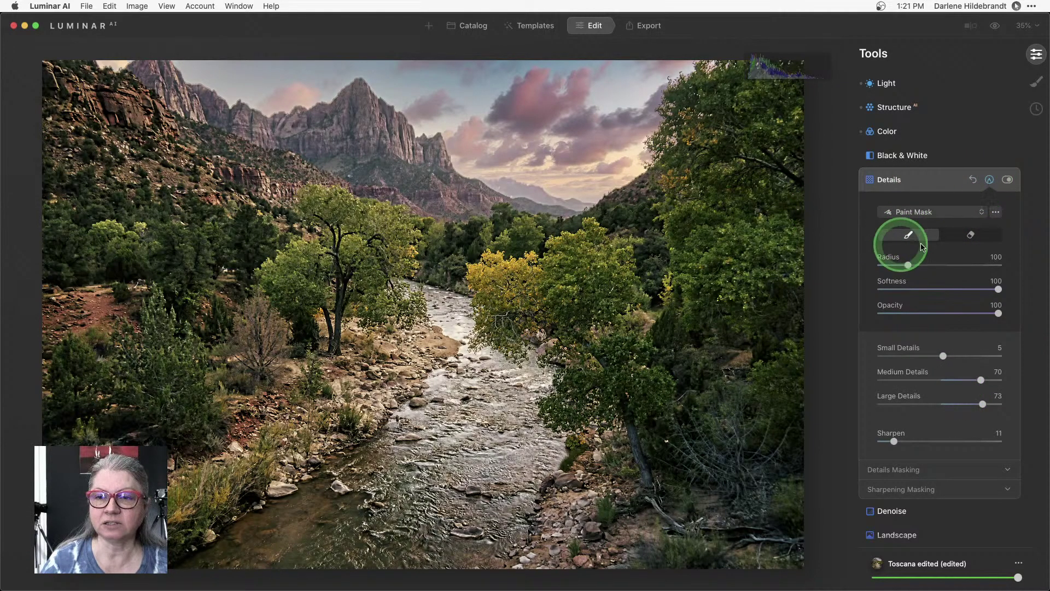
# Review the mask types of the Details tool, keep Paint Mask, and choose the eraser with opacity 79.
pyautogui.click(926, 213)
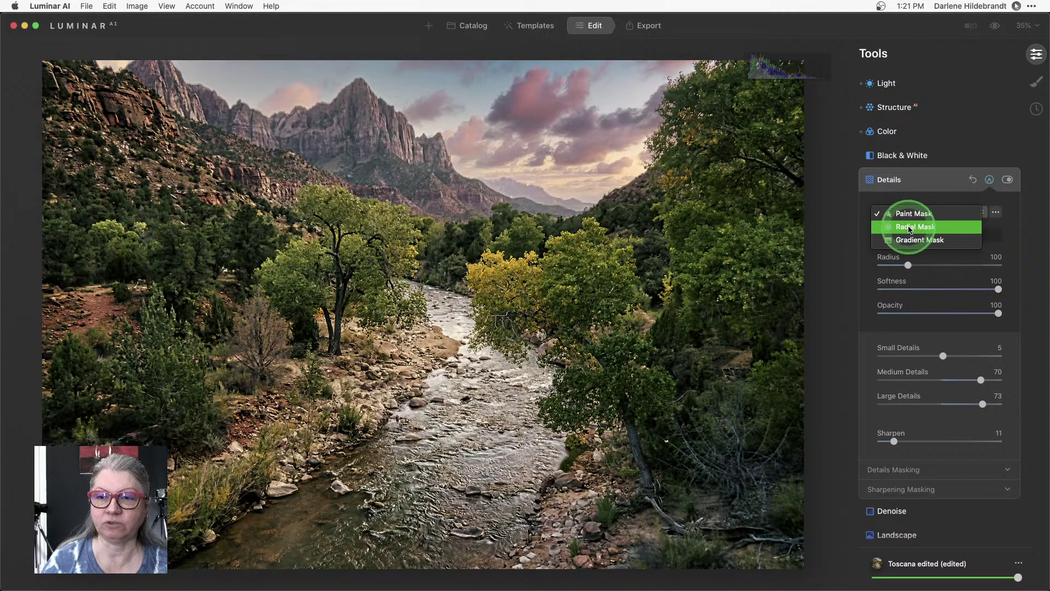
pyautogui.click(918, 198)
pyautogui.click(907, 236)
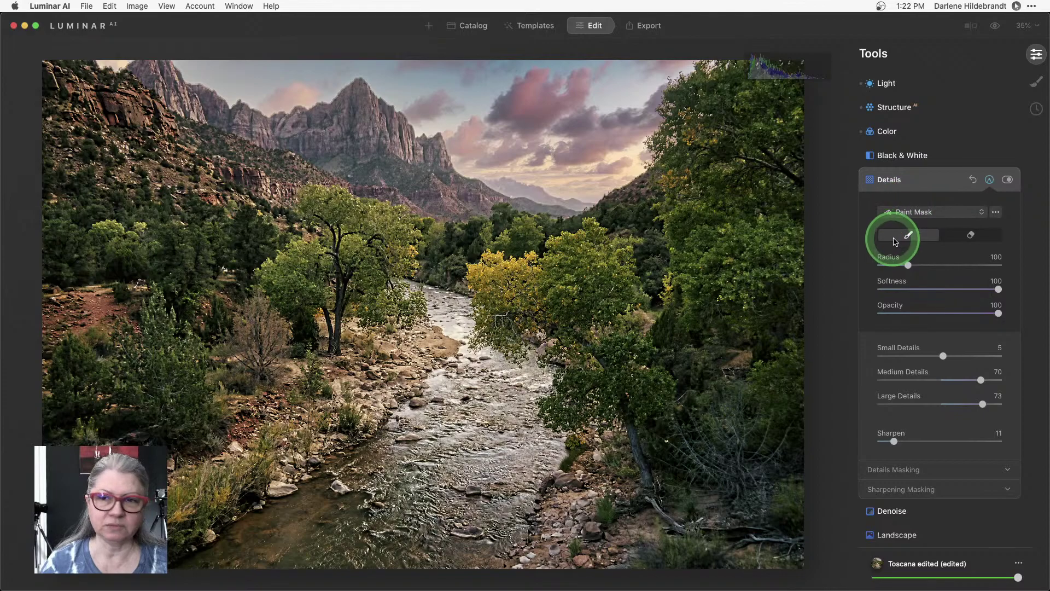
pyautogui.click(968, 235)
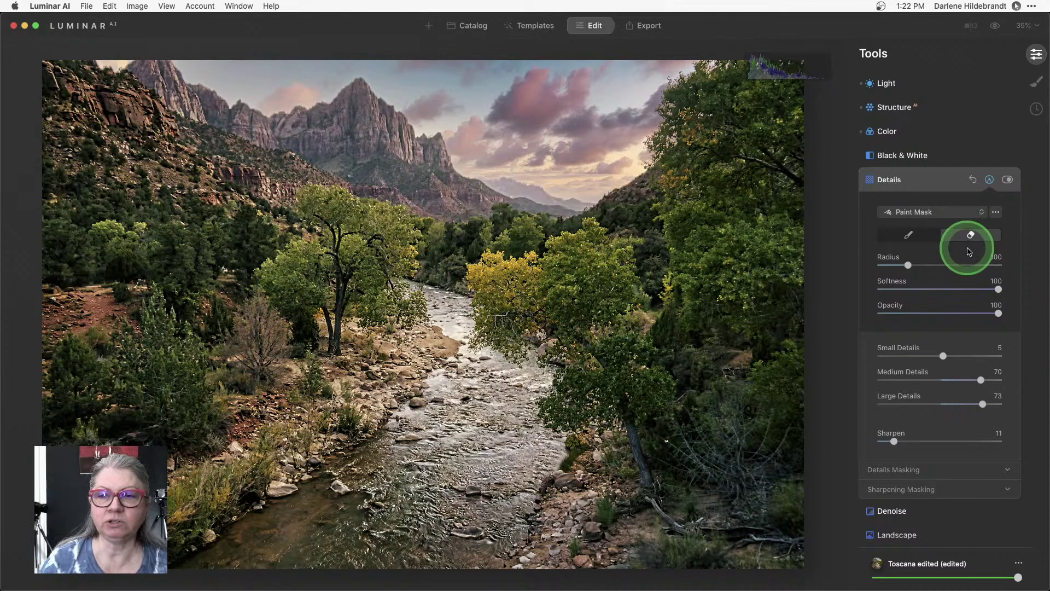
pyautogui.moveTo(1003, 316); pyautogui.dragTo(972, 316)
# Try the Details mask eraser over the sky with Softness 8, and set its Softness back to 100.
pyautogui.moveTo(653, 162)
pyautogui.mouseDown()
pyautogui.moveTo(546, 109)
pyautogui.moveTo(495, 109)
pyautogui.mouseUp()
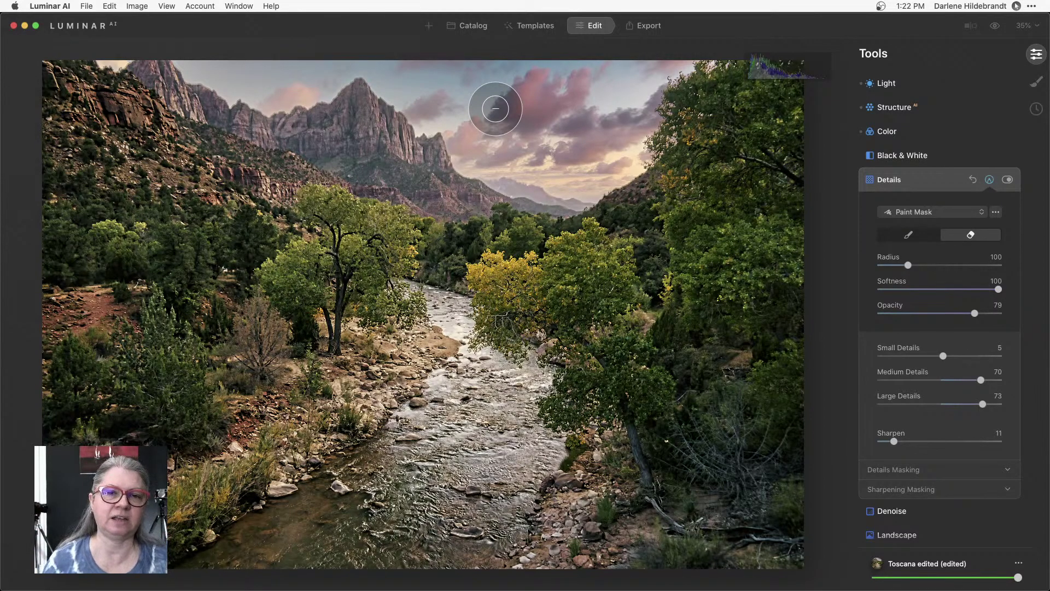
pyautogui.moveTo(495, 108)
pyautogui.mouseDown()
pyautogui.moveTo(418, 99)
pyautogui.moveTo(485, 112)
pyautogui.moveTo(703, 241)
pyautogui.moveTo(886, 281)
pyautogui.moveTo(895, 292)
pyautogui.moveTo(987, 289)
pyautogui.moveTo(891, 289)
pyautogui.mouseUp()
pyautogui.moveTo(523, 90); pyautogui.dragTo(527, 110)
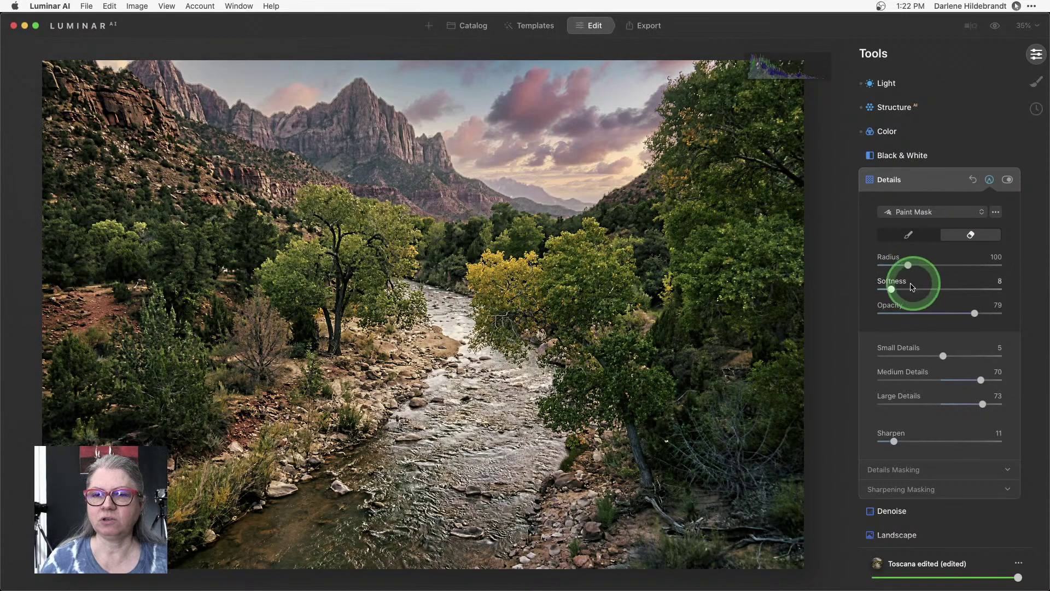
pyautogui.moveTo(891, 289); pyautogui.dragTo(1003, 289)
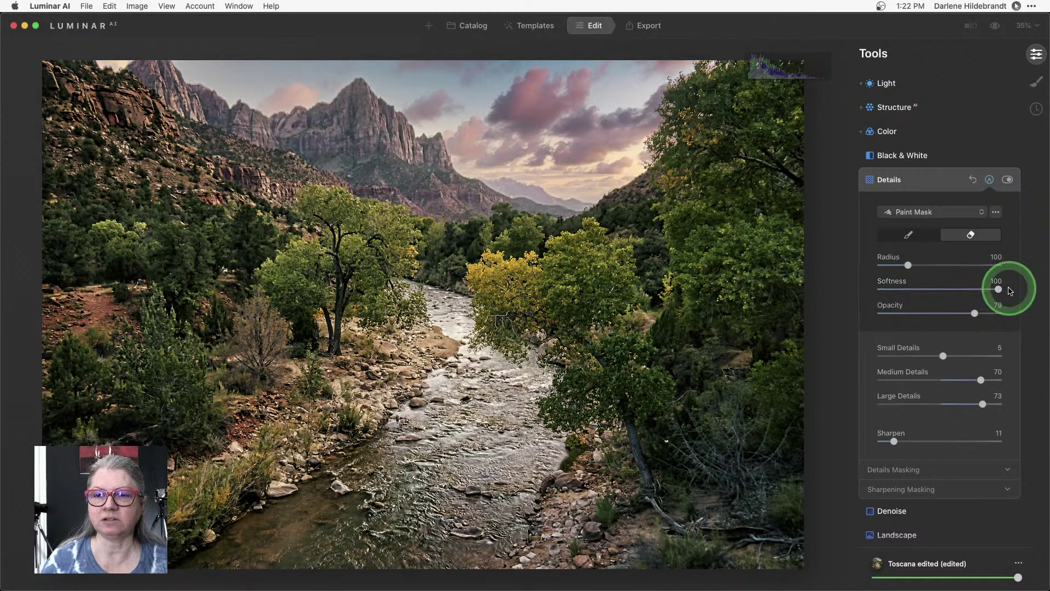
pyautogui.moveTo(558, 155); pyautogui.dragTo(569, 143)
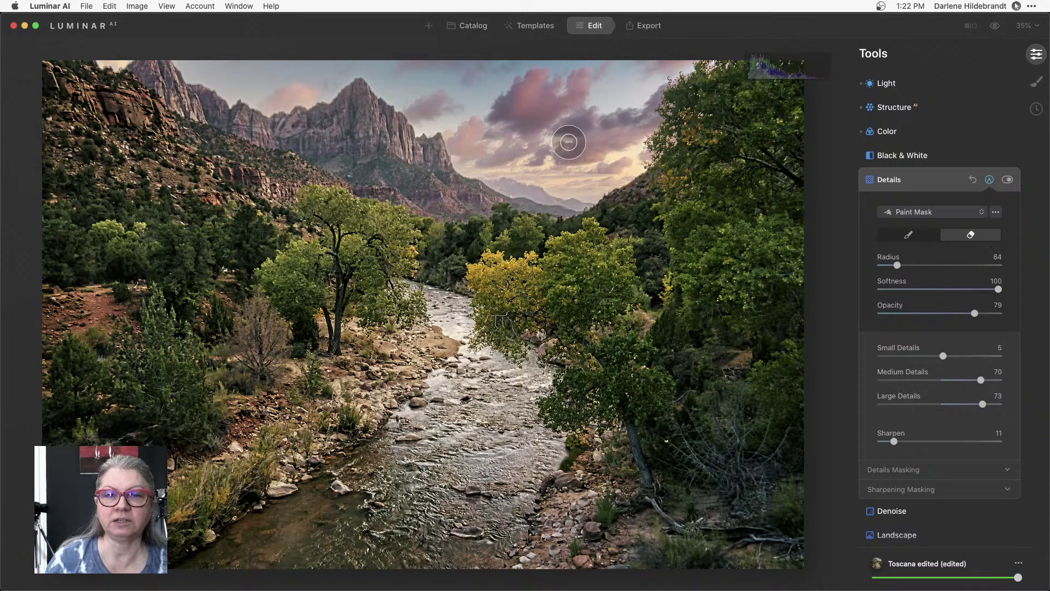
# Try the Details mask eraser at Radius 184 and 136 over the sky, and set its Radius to 112.
pyautogui.press(']')
pyautogui.press(']')
pyautogui.press(']')
pyautogui.press(']')
pyautogui.press(']')
pyautogui.press(']')
pyautogui.press(']')
pyautogui.press(']')
pyautogui.press(']')
pyautogui.press(']')
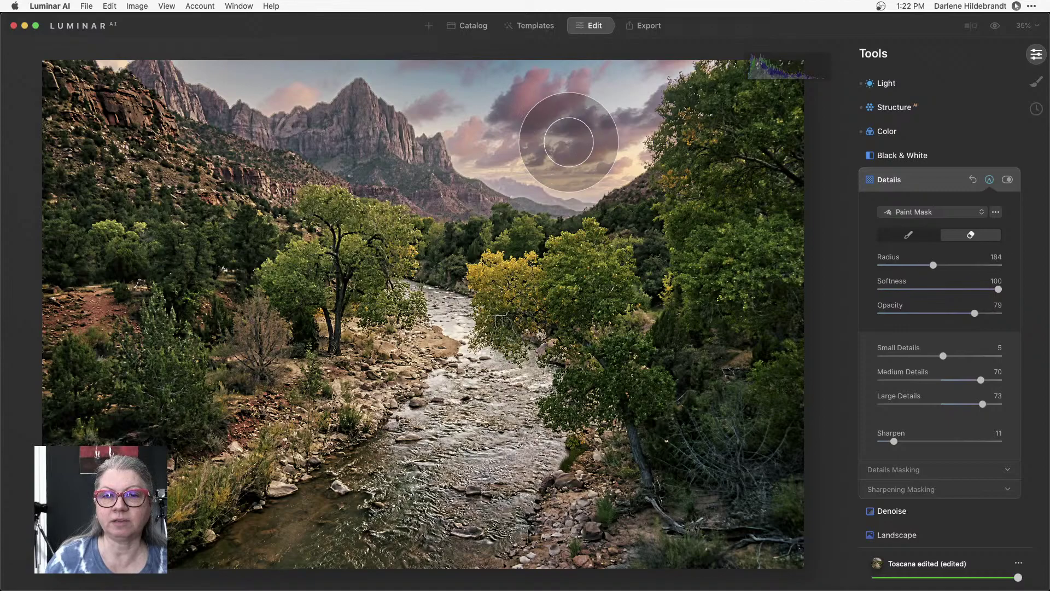
pyautogui.press('[')
pyautogui.press('[')
pyautogui.press('[')
pyautogui.press('[')
pyautogui.press('[')
pyautogui.press('[')
pyautogui.press('[')
pyautogui.press('[')
pyautogui.press('[')
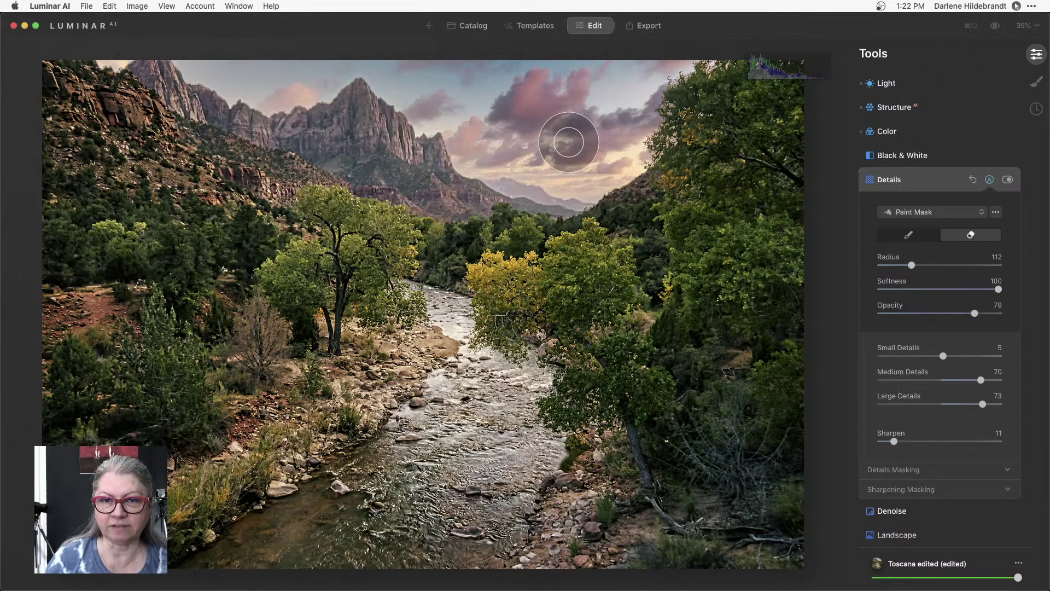
pyautogui.press(']')
pyautogui.press(']')
pyautogui.press(']')
pyautogui.press(']')
pyautogui.press(']')
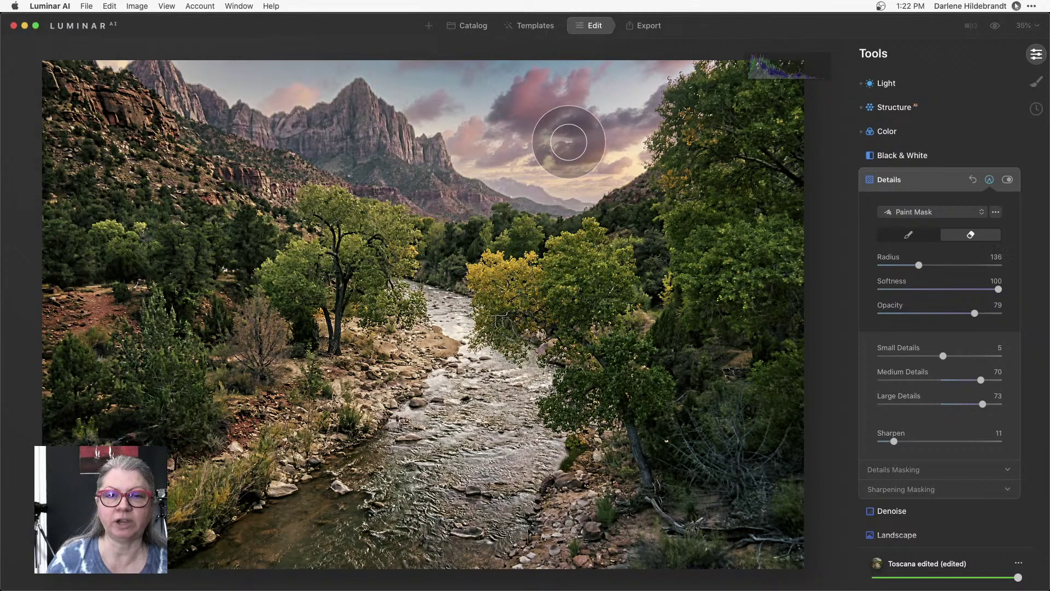
pyautogui.press('[')
pyautogui.press('[')
pyautogui.press('[')
pyautogui.press('[')
# Erase the Details mask over the sky at Opacity 79, check it with the red mask overlay, and close the mask options.
pyautogui.moveTo(566, 136)
pyautogui.mouseDown()
pyautogui.moveTo(572, 94)
pyautogui.moveTo(467, 85)
pyautogui.moveTo(609, 78)
pyautogui.moveTo(526, 81)
pyautogui.moveTo(577, 84)
pyautogui.moveTo(668, 73)
pyautogui.moveTo(675, 62)
pyautogui.moveTo(642, 102)
pyautogui.moveTo(620, 161)
pyautogui.moveTo(573, 187)
pyautogui.moveTo(485, 154)
pyautogui.moveTo(452, 117)
pyautogui.moveTo(671, 56)
pyautogui.moveTo(482, 84)
pyautogui.moveTo(422, 76)
pyautogui.moveTo(476, 97)
pyautogui.moveTo(440, 99)
pyautogui.moveTo(396, 76)
pyautogui.moveTo(431, 101)
pyautogui.moveTo(399, 87)
pyautogui.mouseUp()
pyautogui.moveTo(222, 63)
pyautogui.mouseDown()
pyautogui.moveTo(271, 75)
pyautogui.moveTo(383, 47)
pyautogui.moveTo(224, 64)
pyautogui.moveTo(316, 82)
pyautogui.moveTo(317, 66)
pyautogui.moveTo(606, 114)
pyautogui.moveTo(661, 113)
pyautogui.moveTo(668, 65)
pyautogui.moveTo(539, 107)
pyautogui.mouseUp()
pyautogui.moveTo(644, 141)
pyautogui.mouseDown()
pyautogui.moveTo(667, 148)
pyautogui.moveTo(651, 211)
pyautogui.mouseUp()
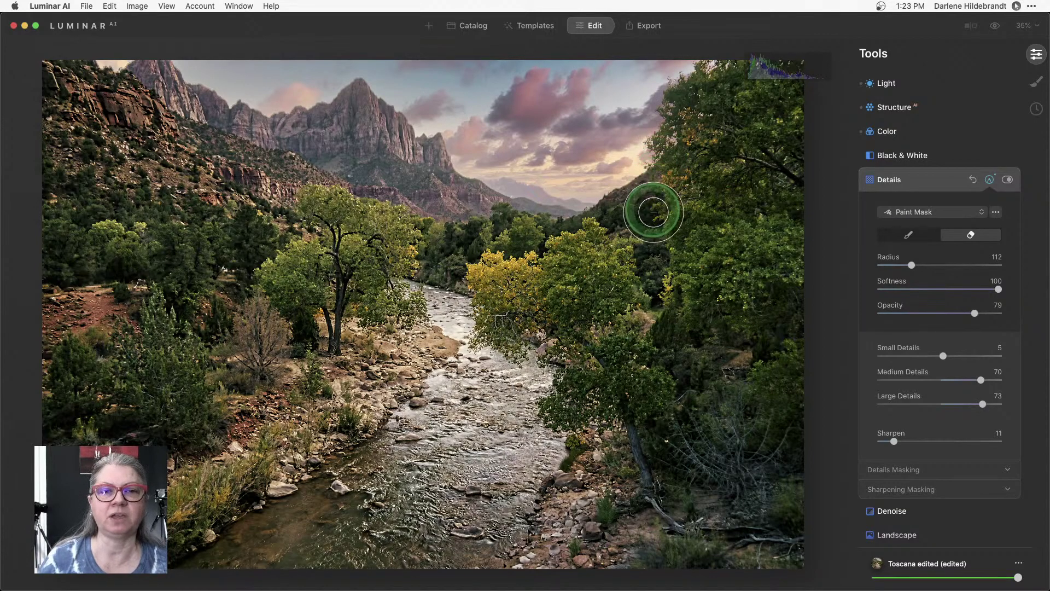
pyautogui.moveTo(795, 203); pyautogui.dragTo(800, 206)
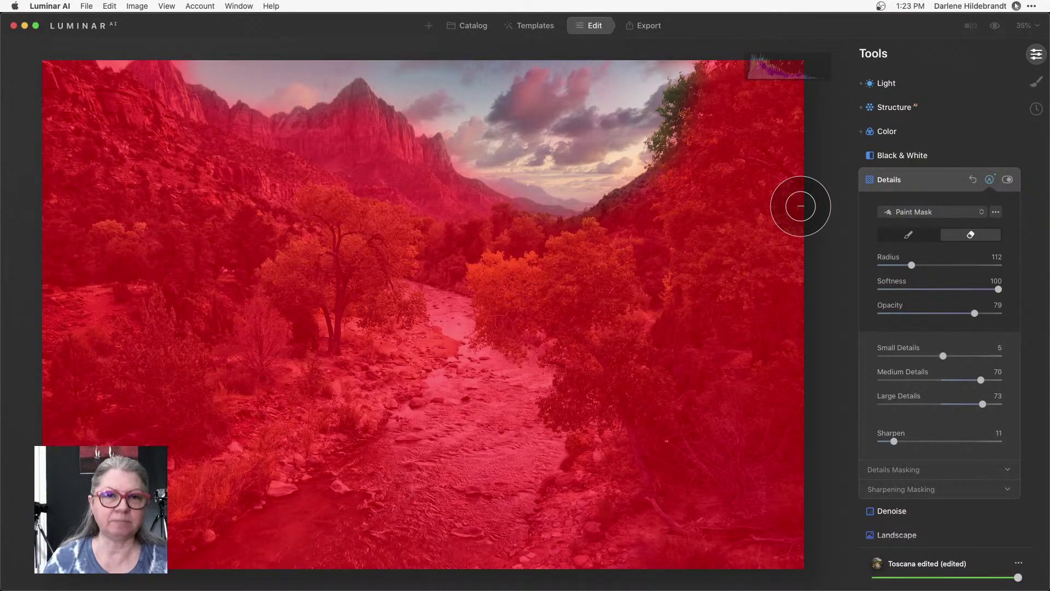
pyautogui.press('/')
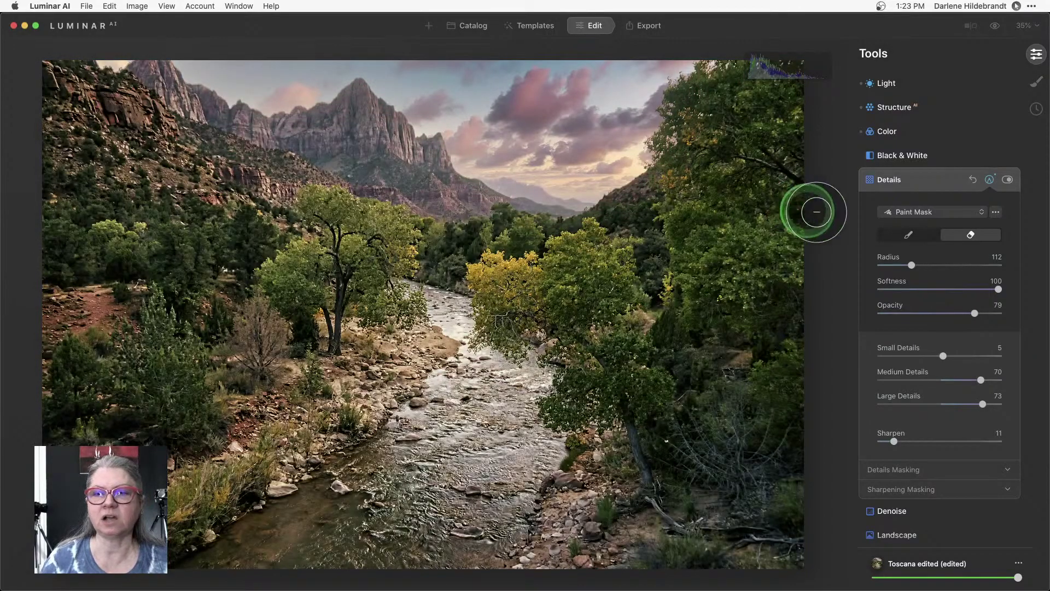
pyautogui.click(989, 180)
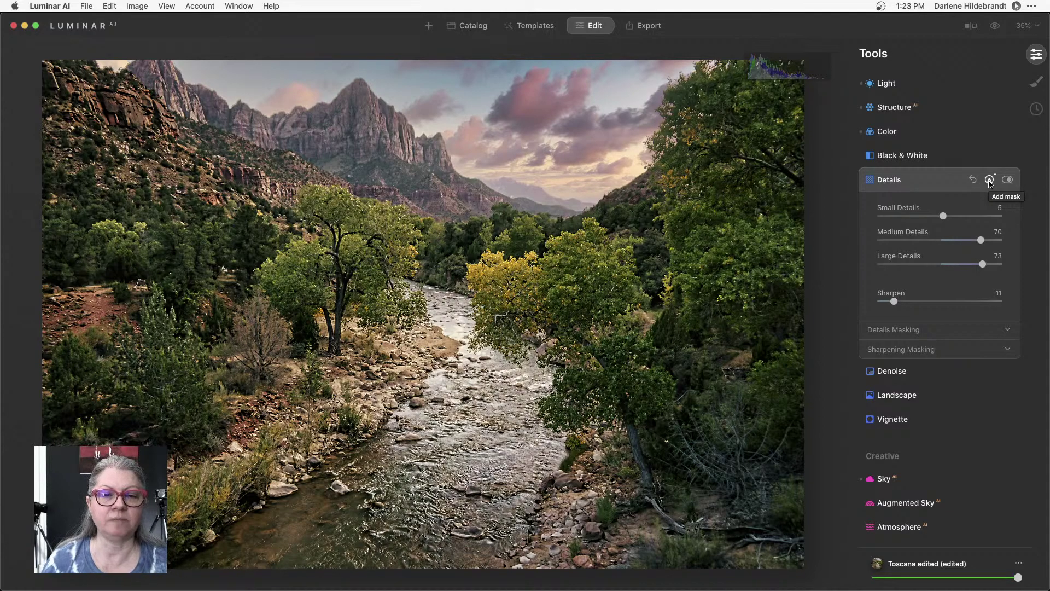
# Set Large Details to 11 and Medium Details to 22, and compare the photo with the Details tool off and on.
pyautogui.moveTo(983, 264); pyautogui.dragTo(948, 265)
pyautogui.click(948, 240)
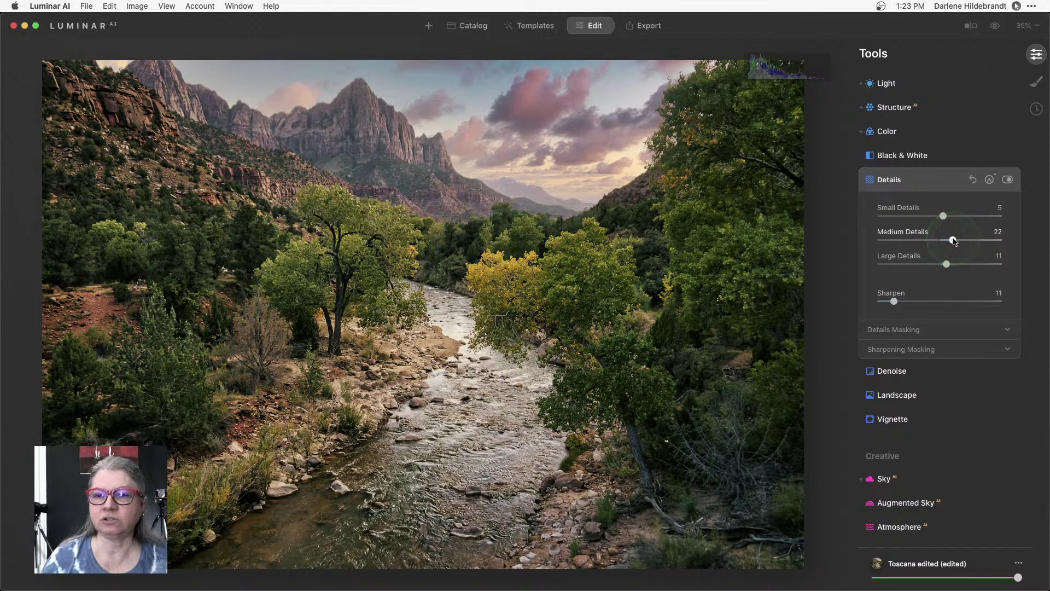
pyautogui.click(989, 180)
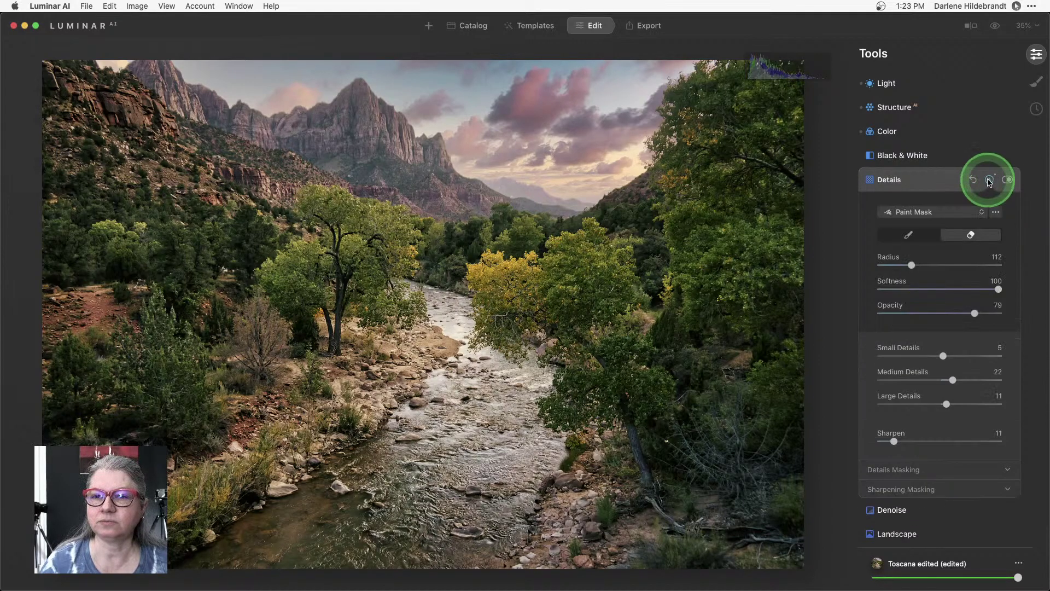
pyautogui.click(1008, 180)
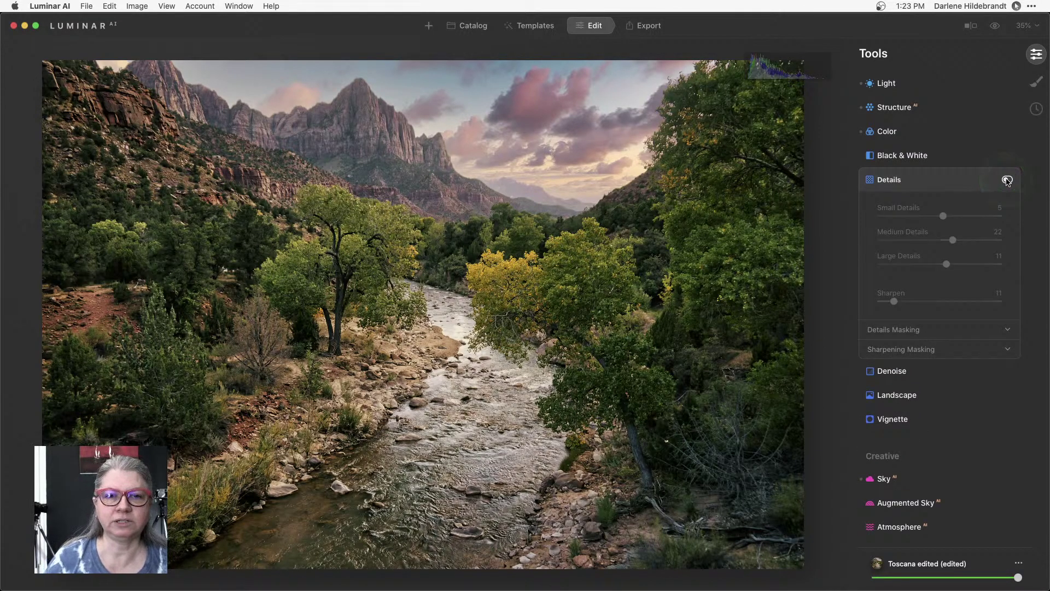
pyautogui.click(1007, 180)
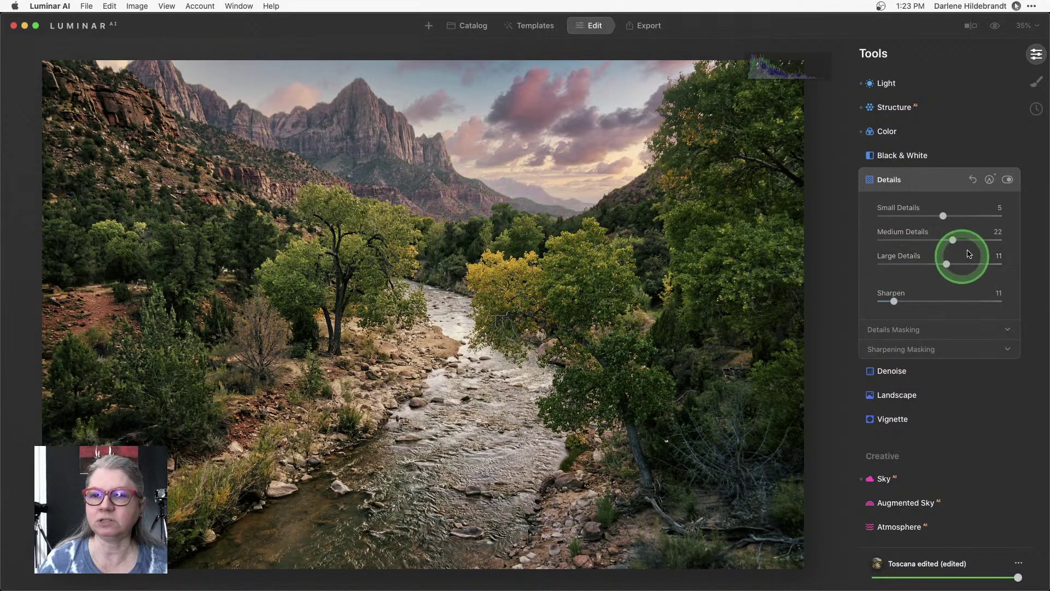
# Partially erase the Details mask from the distant mountains with eraser Opacity 43, and collapse the Details tool.
pyautogui.click(990, 182)
pyautogui.moveTo(928, 312); pyautogui.dragTo(932, 315)
pyautogui.moveTo(339, 128)
pyautogui.mouseDown()
pyautogui.moveTo(337, 95)
pyautogui.moveTo(413, 168)
pyautogui.moveTo(455, 189)
pyautogui.moveTo(494, 189)
pyautogui.moveTo(357, 149)
pyautogui.moveTo(247, 86)
pyautogui.moveTo(206, 90)
pyautogui.mouseUp()
pyautogui.moveTo(392, 140)
pyautogui.mouseDown()
pyautogui.moveTo(553, 187)
pyautogui.moveTo(315, 141)
pyautogui.mouseUp()
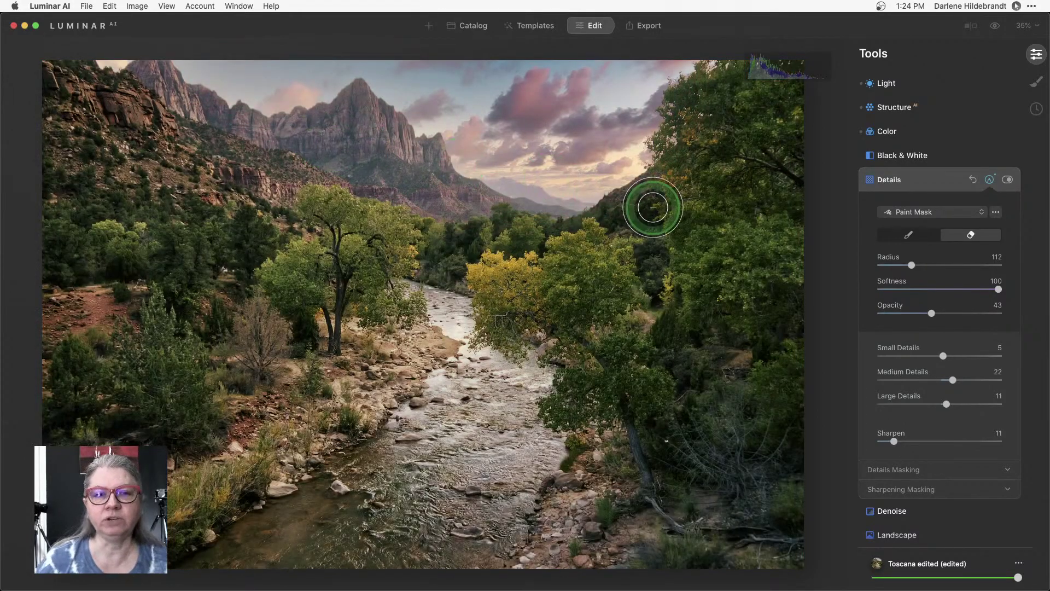
pyautogui.click(990, 180)
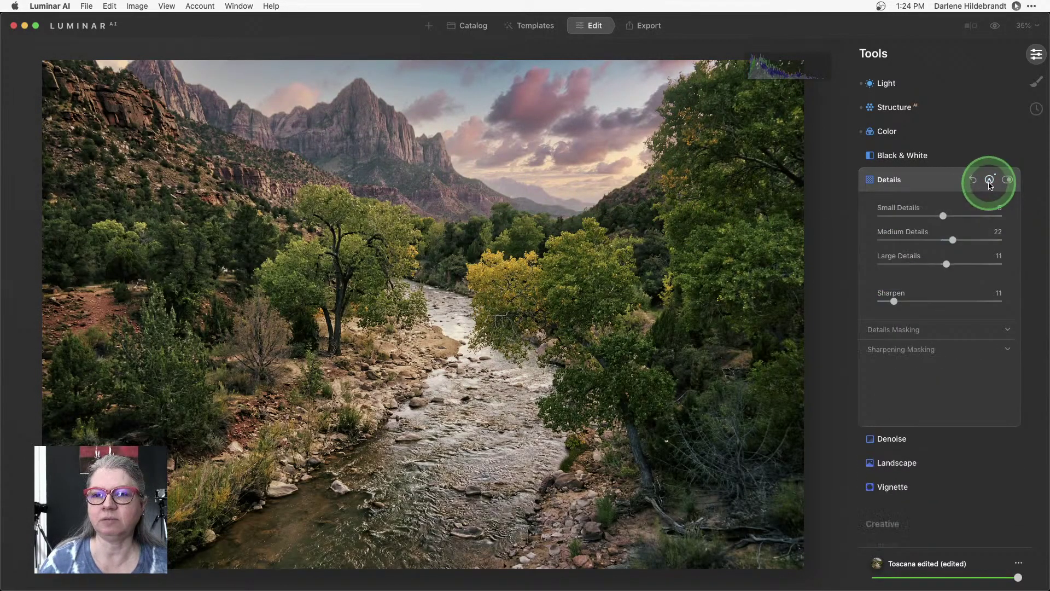
pyautogui.click(923, 188)
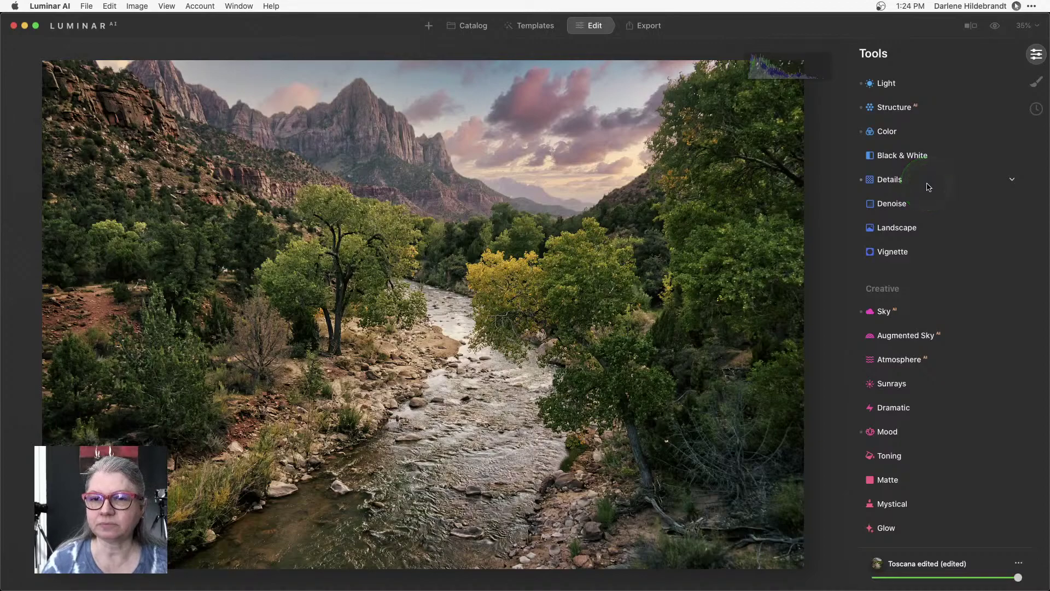
# In the Landscape tool, test Golden Hour at 83, and set Golden Hour to 33 and Foliage Enhancer to 72.
pyautogui.click(890, 227)
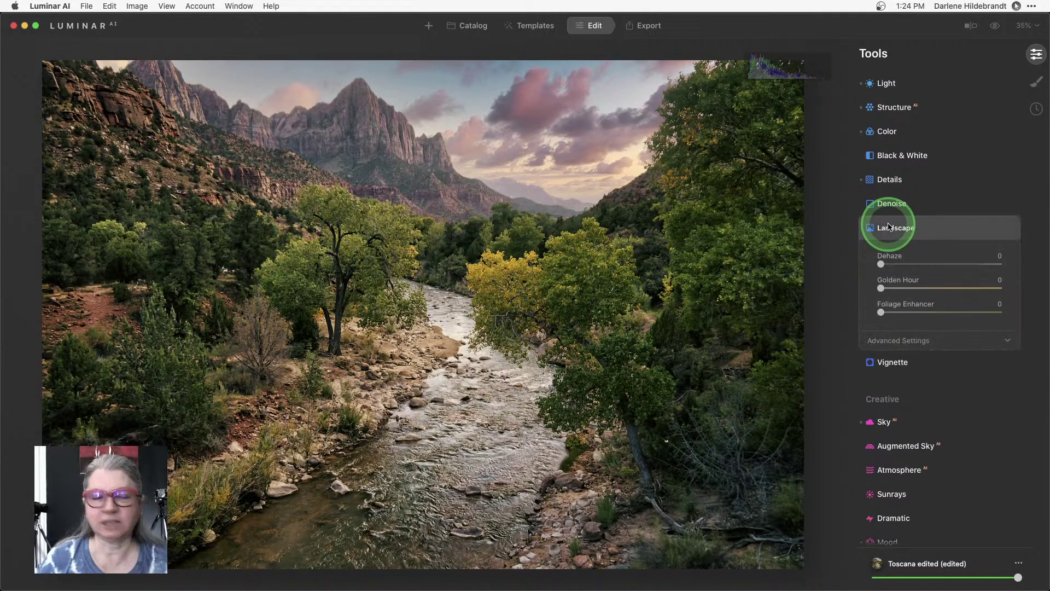
pyautogui.click(900, 340)
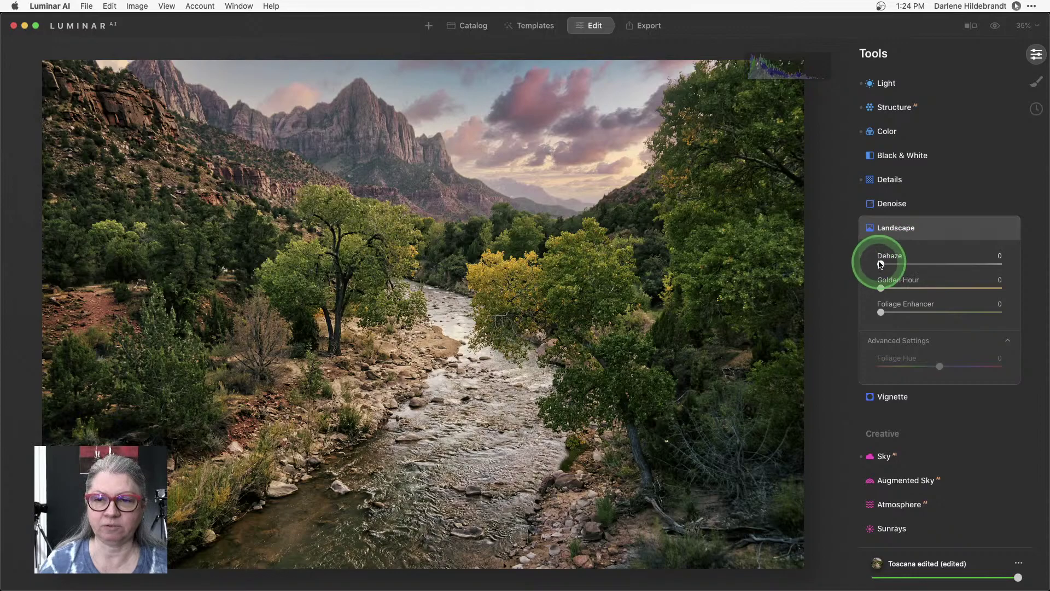
pyautogui.moveTo(882, 288); pyautogui.dragTo(980, 289)
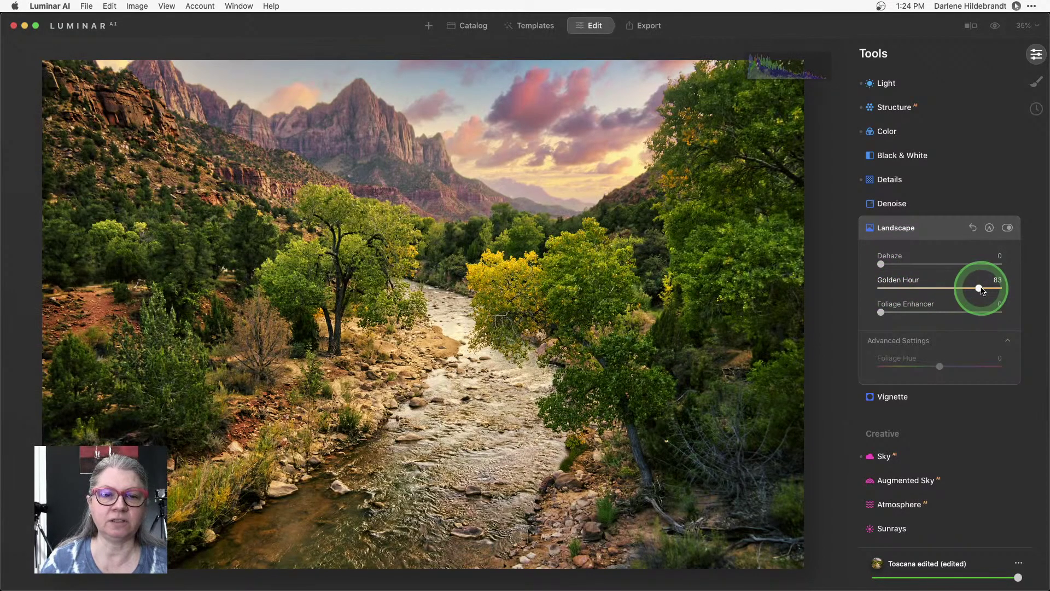
pyautogui.moveTo(980, 290); pyautogui.dragTo(970, 313)
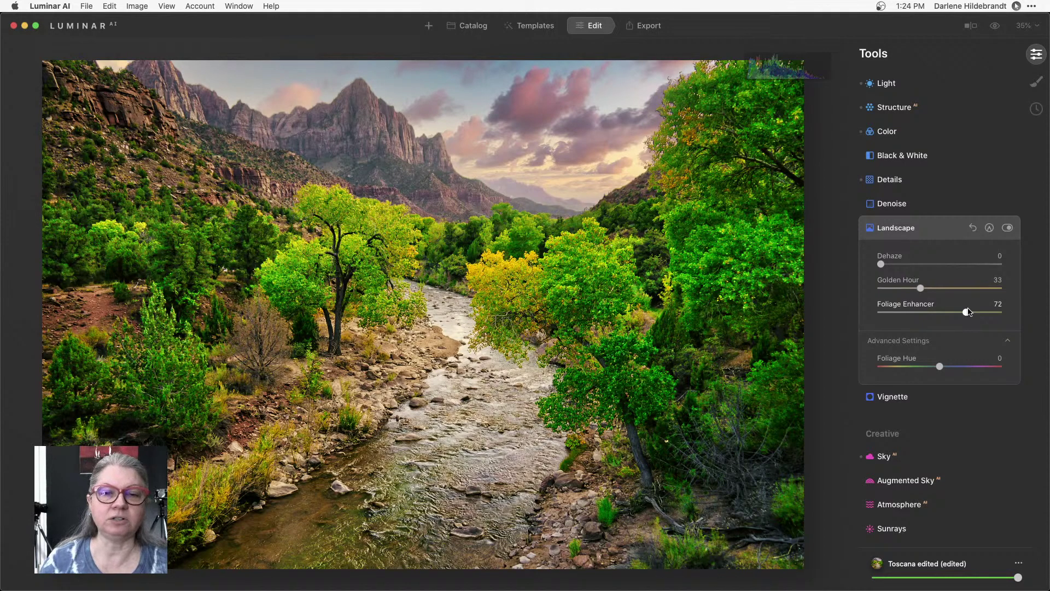
# Set the advanced Foliage Hue to -31 and reduce Foliage Enhancer to 23.
pyautogui.moveTo(955, 334); pyautogui.dragTo(883, 343)
pyautogui.click(883, 343)
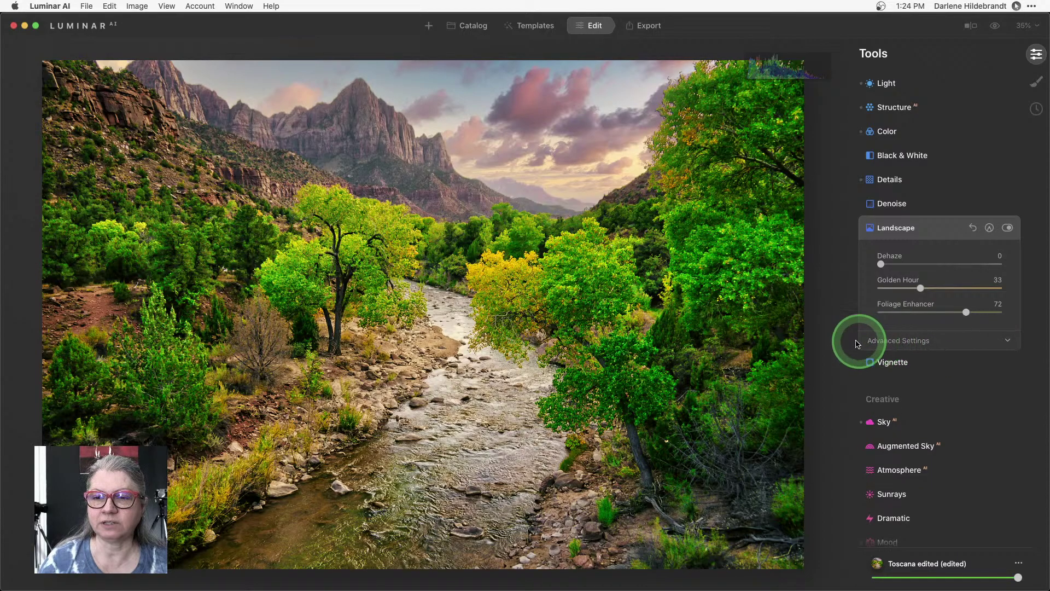
pyautogui.click(884, 342)
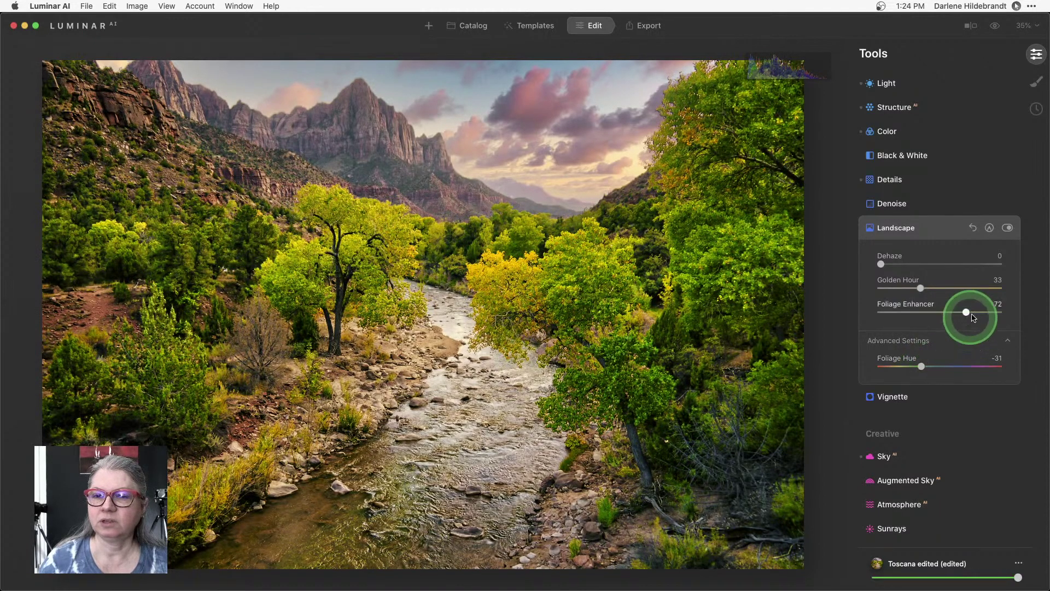
pyautogui.moveTo(967, 313); pyautogui.dragTo(908, 312)
# Toggle the Landscape tool off and on repeatedly to compare its effect on the photo, leaving it on.
pyautogui.click(1007, 227)
pyautogui.click(1007, 227)
pyautogui.click(1007, 228)
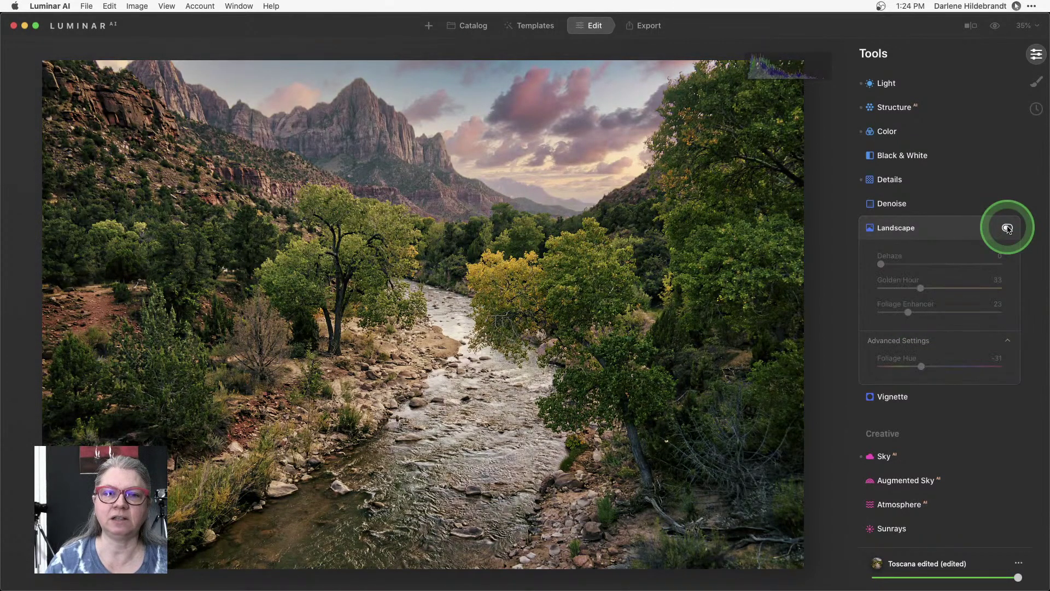
pyautogui.click(1007, 227)
pyautogui.click(1008, 227)
pyautogui.click(1008, 227)
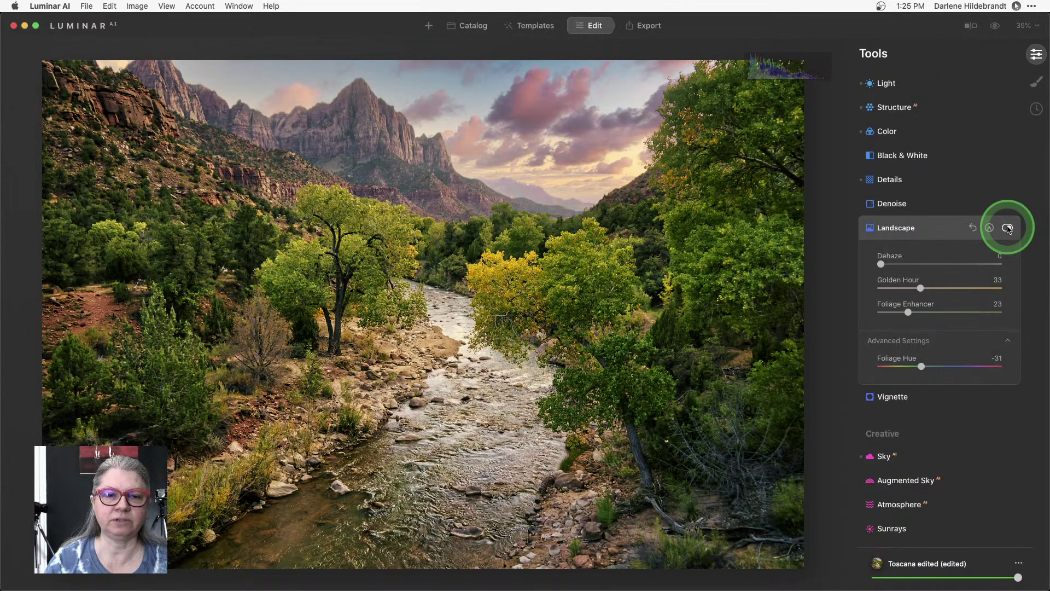
pyautogui.click(1007, 228)
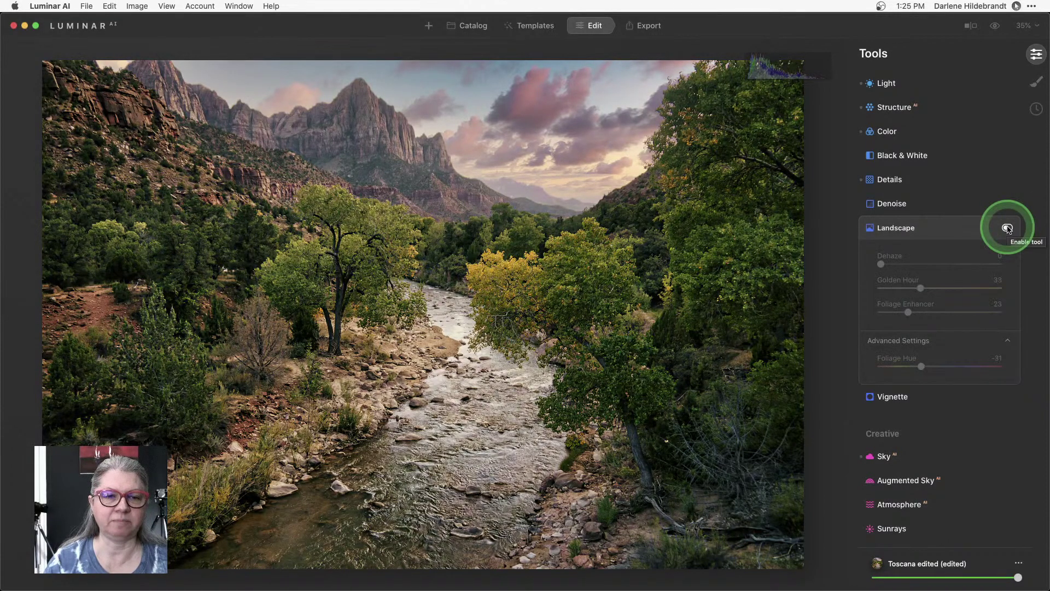
pyautogui.click(1007, 228)
# Reduce Foliage Enhancer slightly, collapse the Landscape tool, and compare the whole edit with the original photo.
pyautogui.moveTo(907, 310); pyautogui.dragTo(904, 311)
pyautogui.click(939, 235)
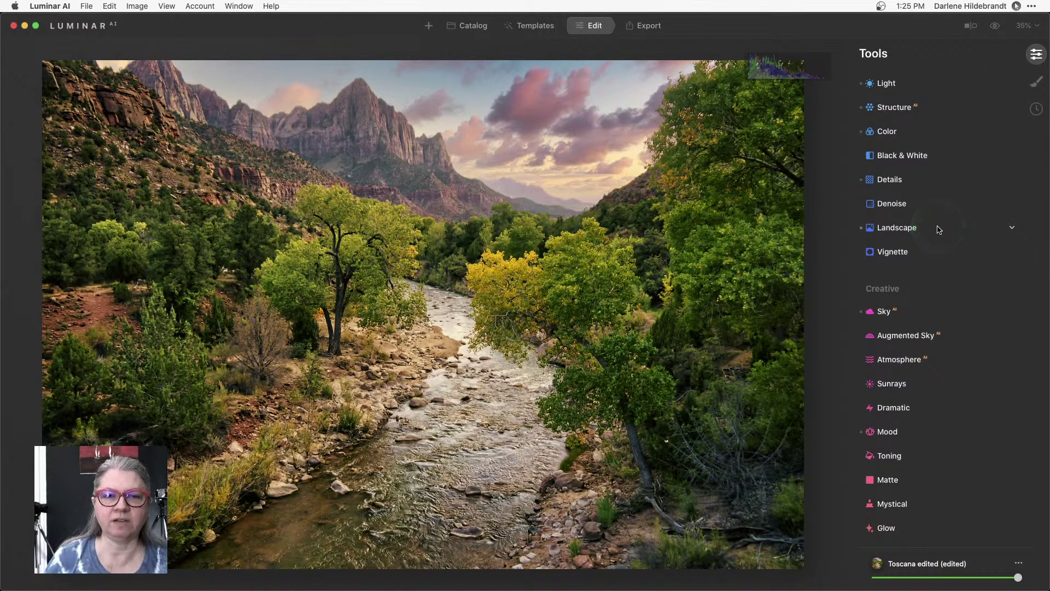
pyautogui.press('\\')
pyautogui.press('\\')
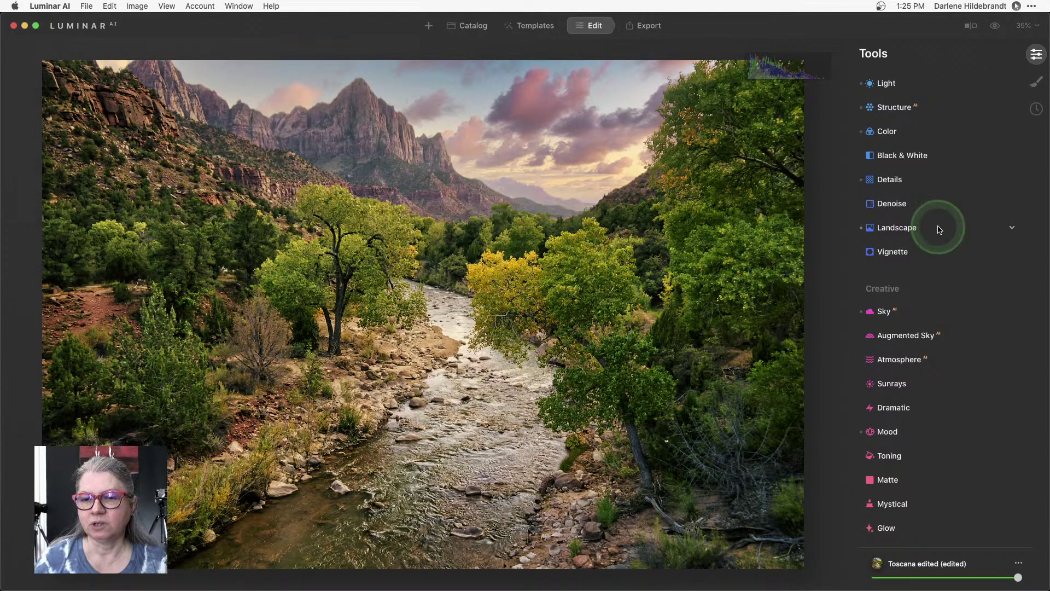
# Show the Sky AI orientation settings and inspect the blend between the replaced sky and the large tree at 100% zoom.
pyautogui.click(910, 310)
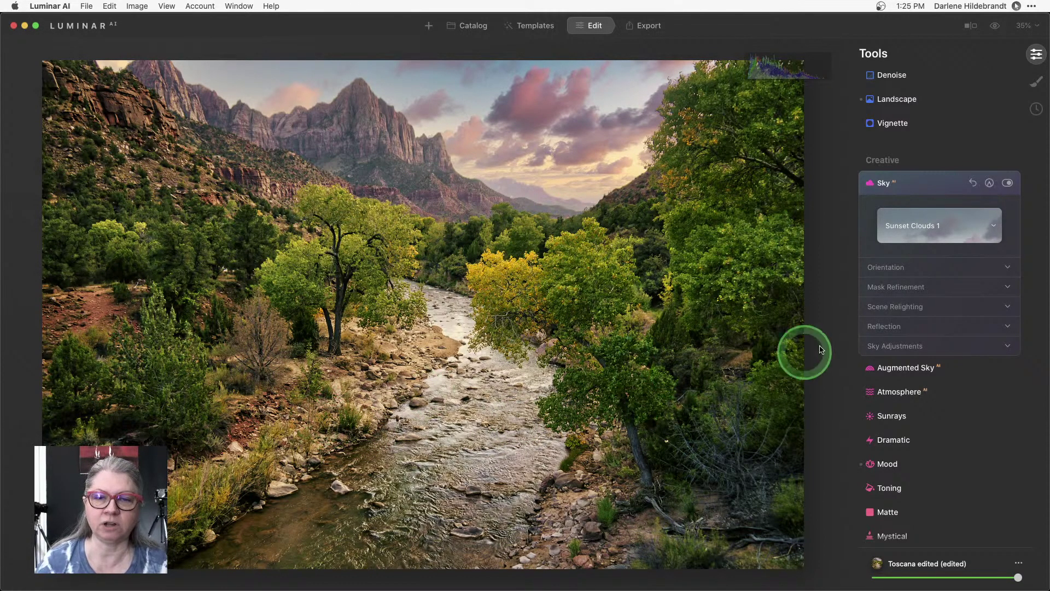
pyautogui.click(889, 267)
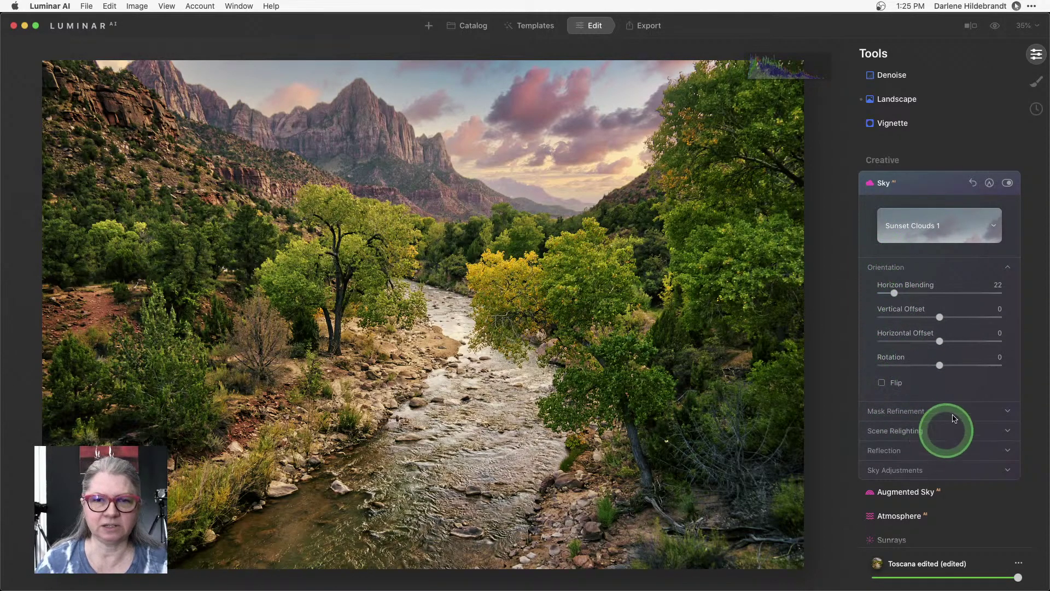
pyautogui.moveTo(939, 319)
pyautogui.mouseDown()
pyautogui.moveTo(975, 318)
pyautogui.moveTo(888, 317)
pyautogui.moveTo(940, 317)
pyautogui.mouseUp()
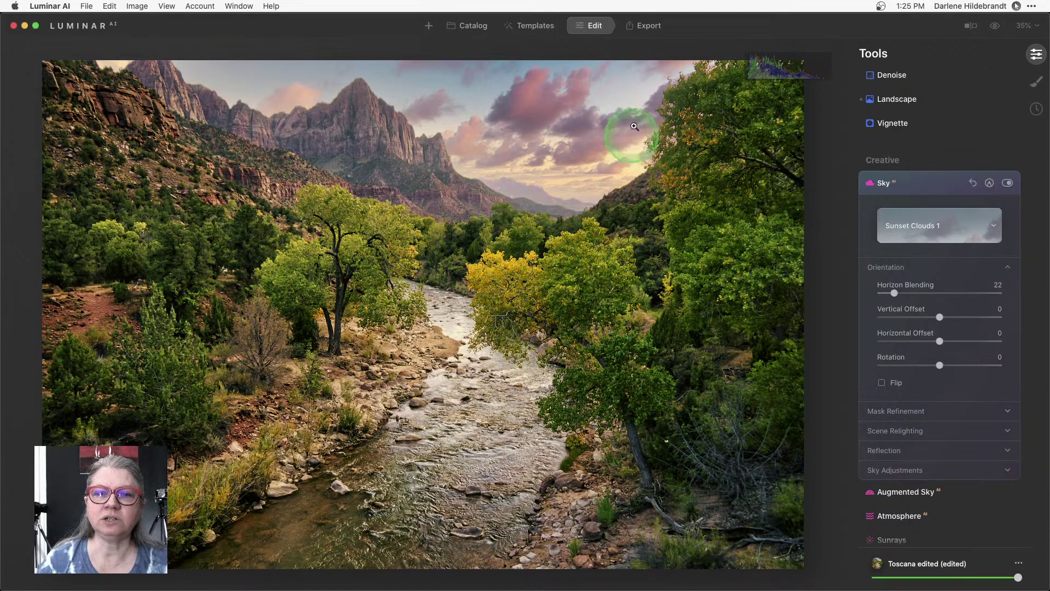
pyautogui.click(677, 105)
pyautogui.moveTo(702, 105); pyautogui.dragTo(572, 202)
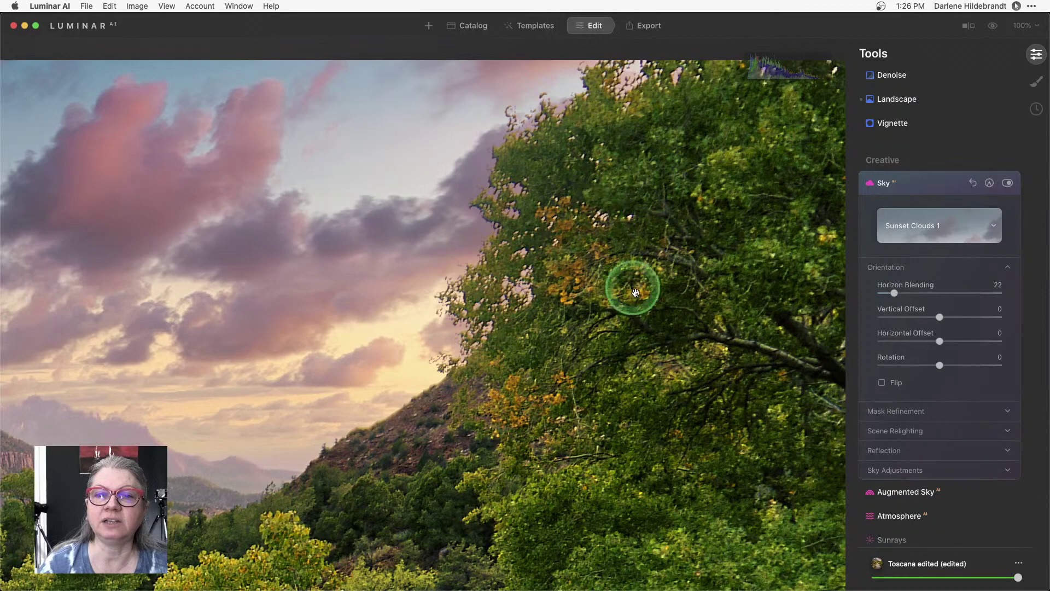
pyautogui.click(534, 296)
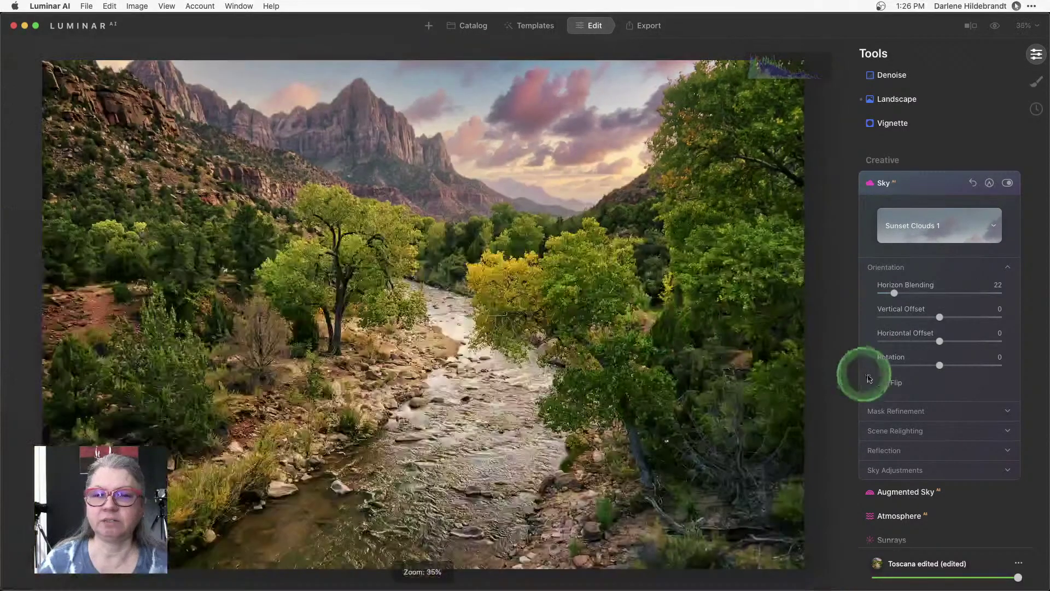
# Set the Sky AI Relight Strength to 30, Relight Saturation to 27 and Reflection Amount to 100.
pyautogui.click(892, 430)
pyautogui.scroll(-5, 912, 313)
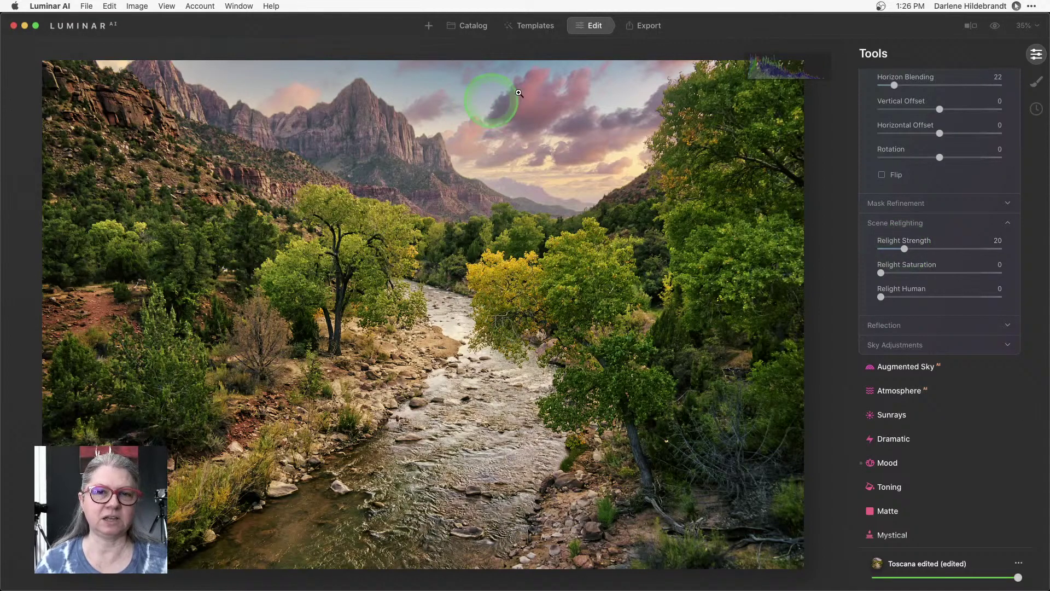
pyautogui.moveTo(905, 249); pyautogui.dragTo(992, 249)
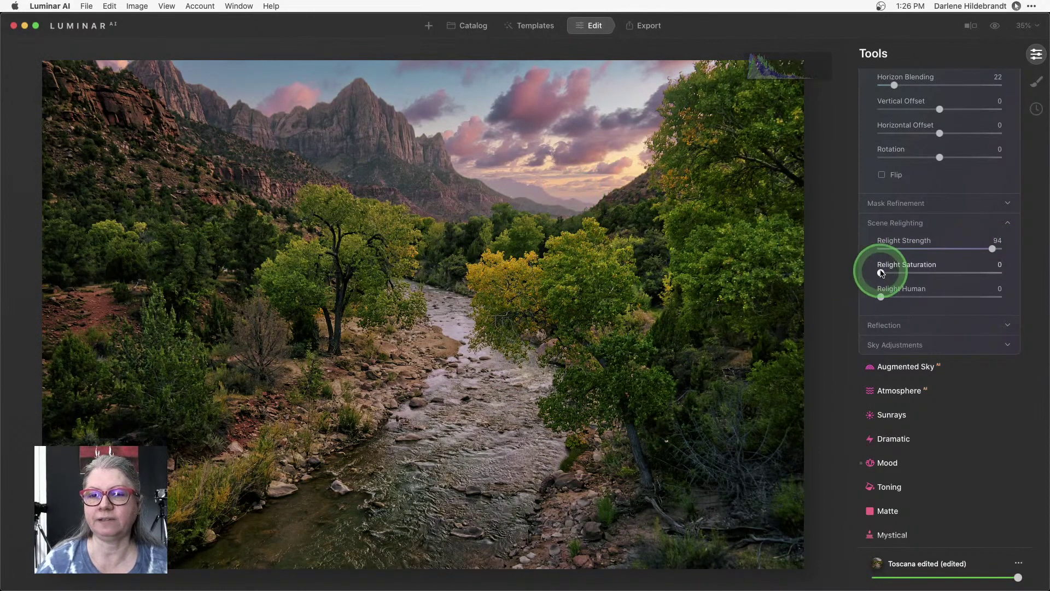
pyautogui.moveTo(880, 272); pyautogui.dragTo(916, 249)
pyautogui.click(922, 249)
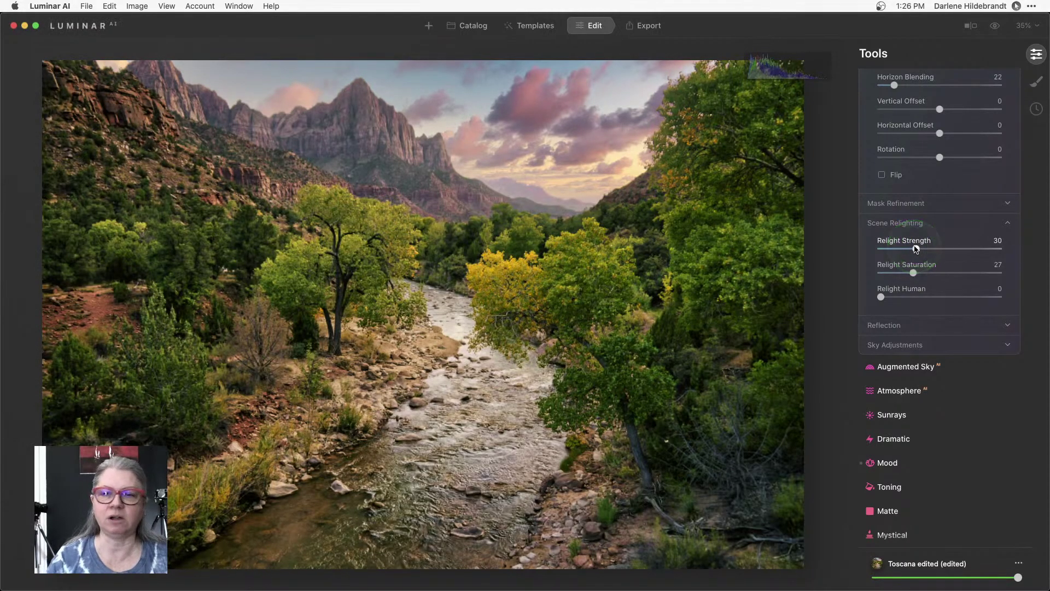
pyautogui.click(887, 324)
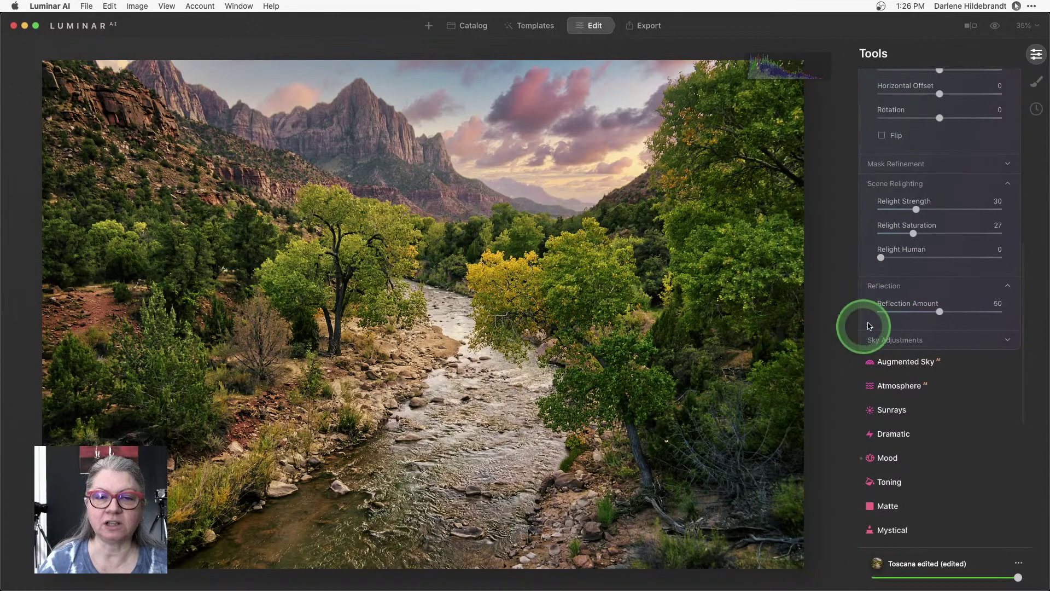
pyautogui.moveTo(939, 312); pyautogui.dragTo(999, 312)
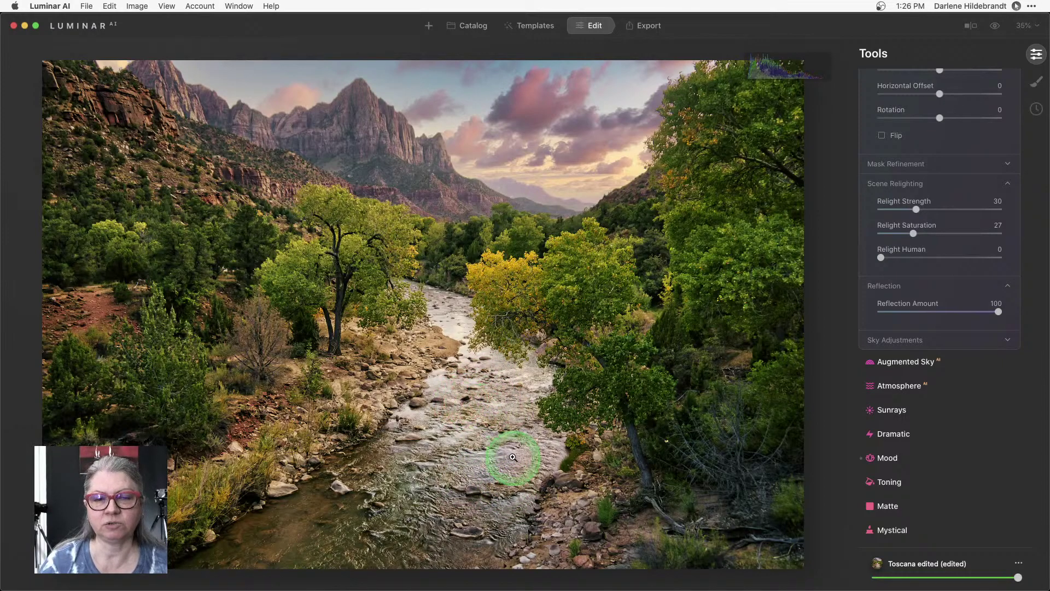
# Set the sky's Atmospheric Haze to 75 and try a Defocus of 17 before returning it to 0.
pyautogui.click(882, 340)
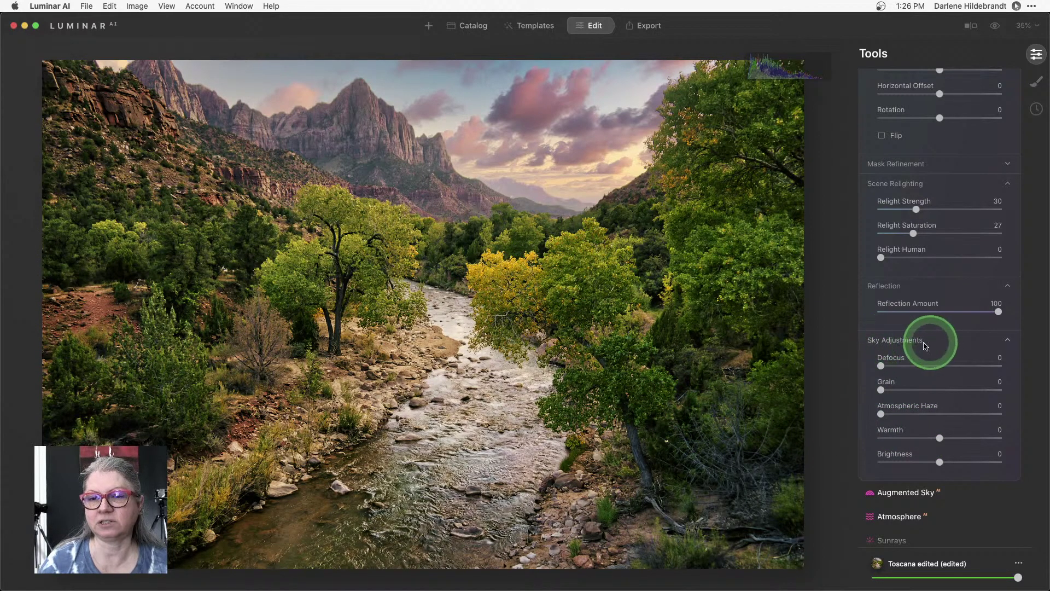
pyautogui.moveTo(881, 414); pyautogui.dragTo(997, 414)
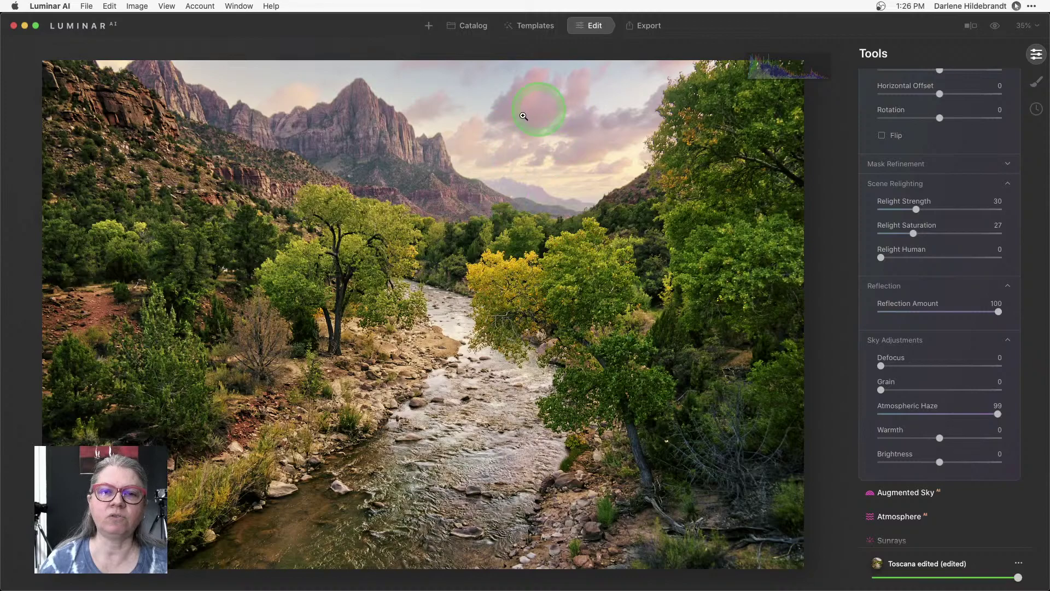
pyautogui.moveTo(996, 414); pyautogui.dragTo(969, 417)
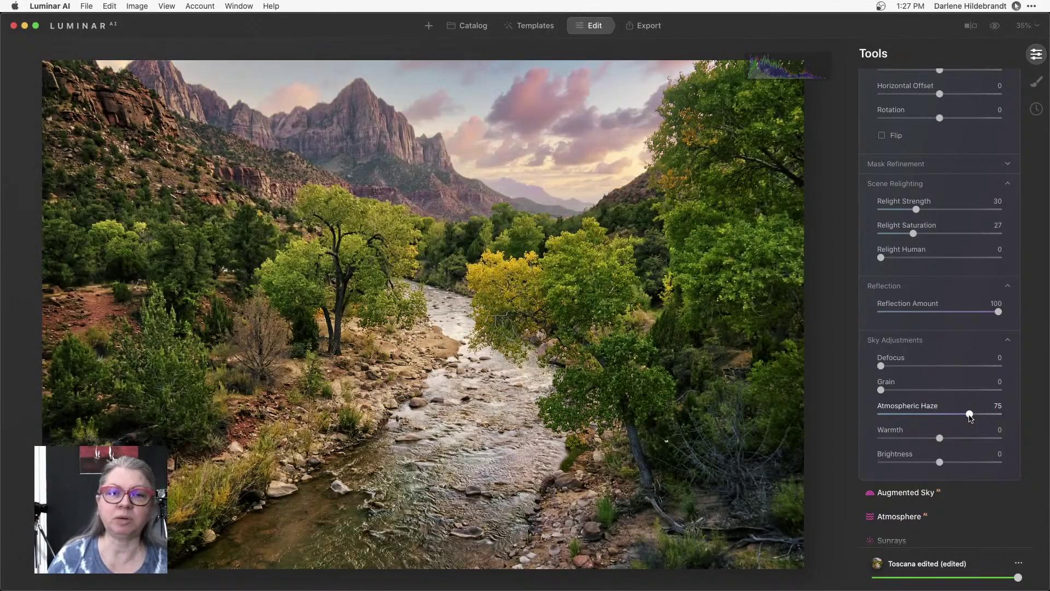
pyautogui.moveTo(930, 405); pyautogui.dragTo(901, 366)
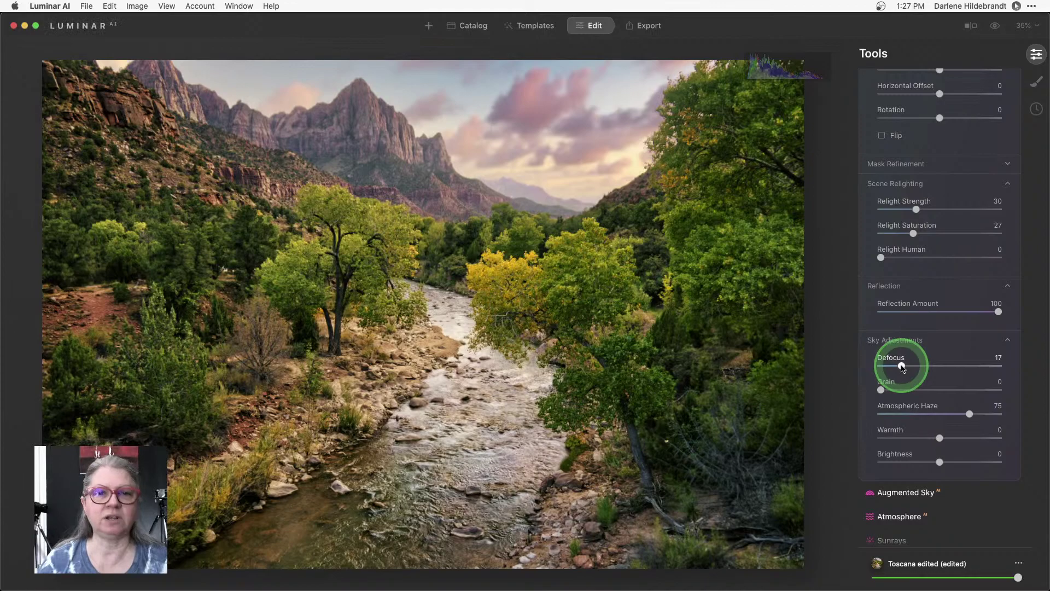
pyautogui.moveTo(901, 367); pyautogui.dragTo(881, 365)
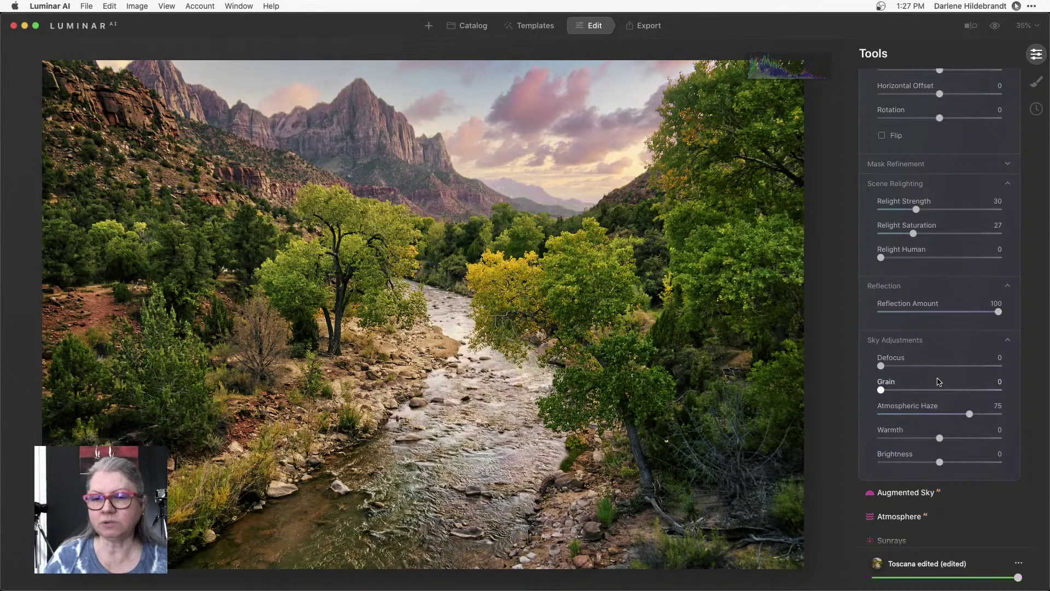
# Add Supercontrast with Highlights Contrast 34 and Highlights Balance 75.
pyautogui.scroll(-10, 939, 382)
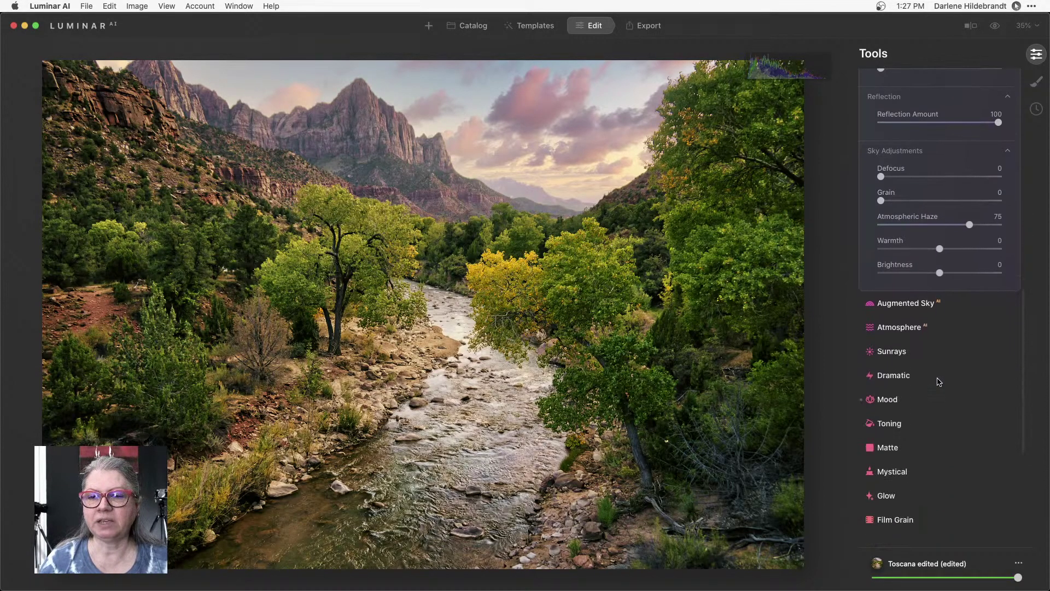
pyautogui.scroll(-5, 939, 381)
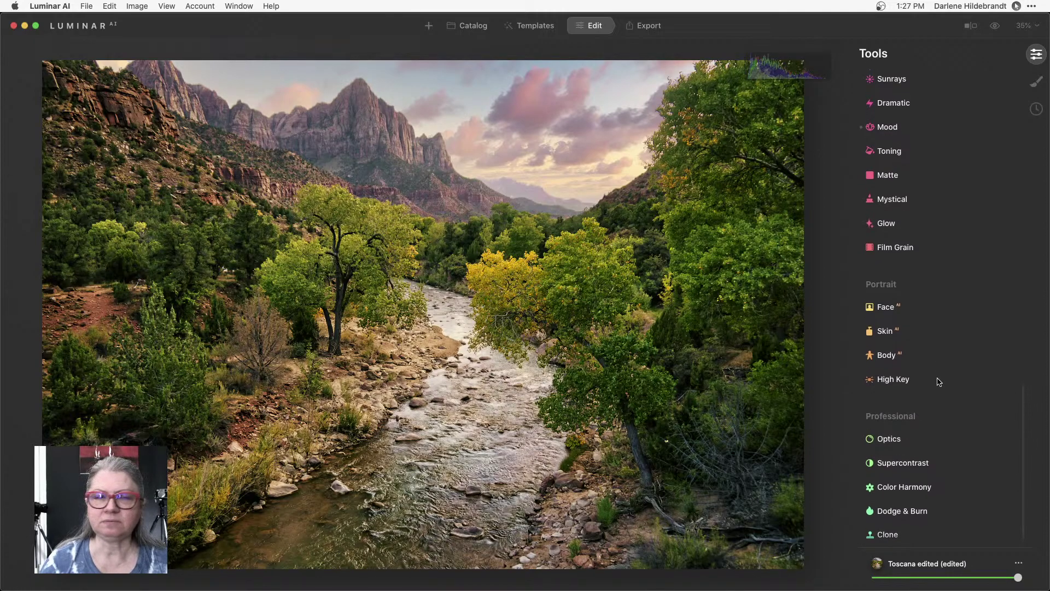
pyautogui.click(897, 463)
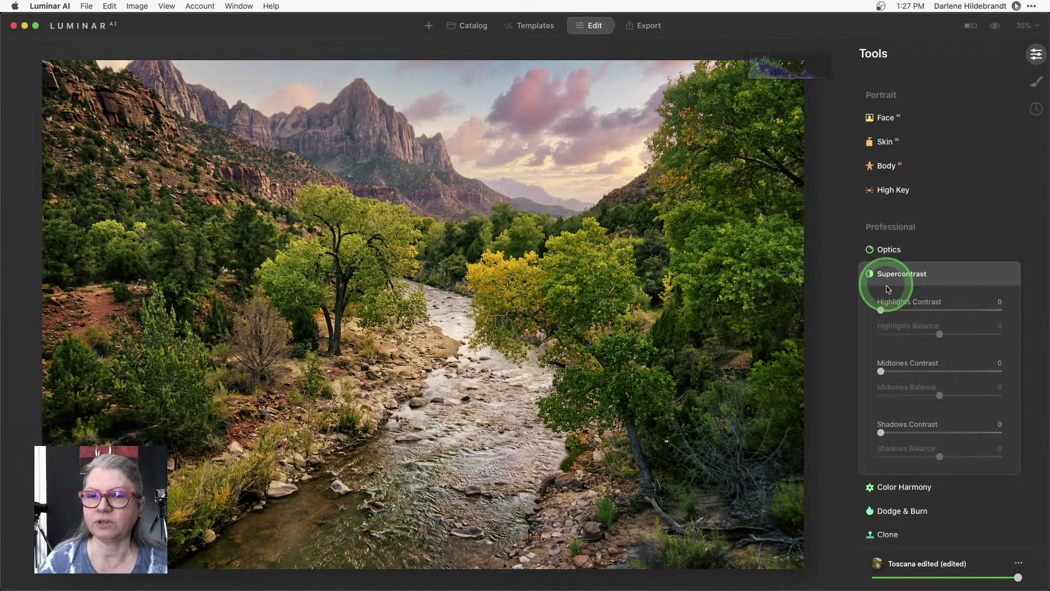
pyautogui.moveTo(881, 310); pyautogui.dragTo(940, 311)
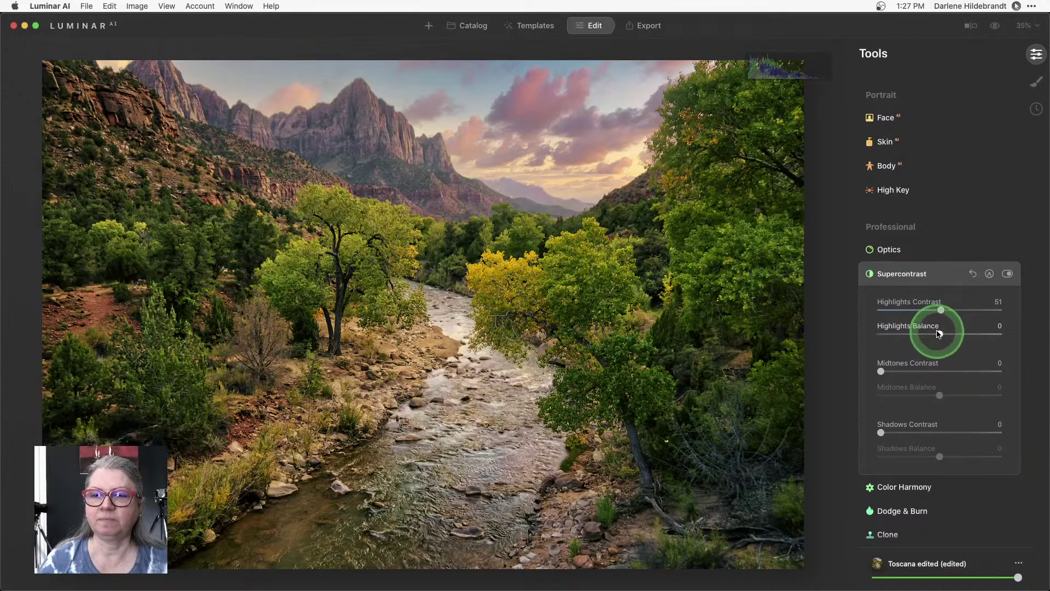
pyautogui.moveTo(939, 334); pyautogui.dragTo(987, 336)
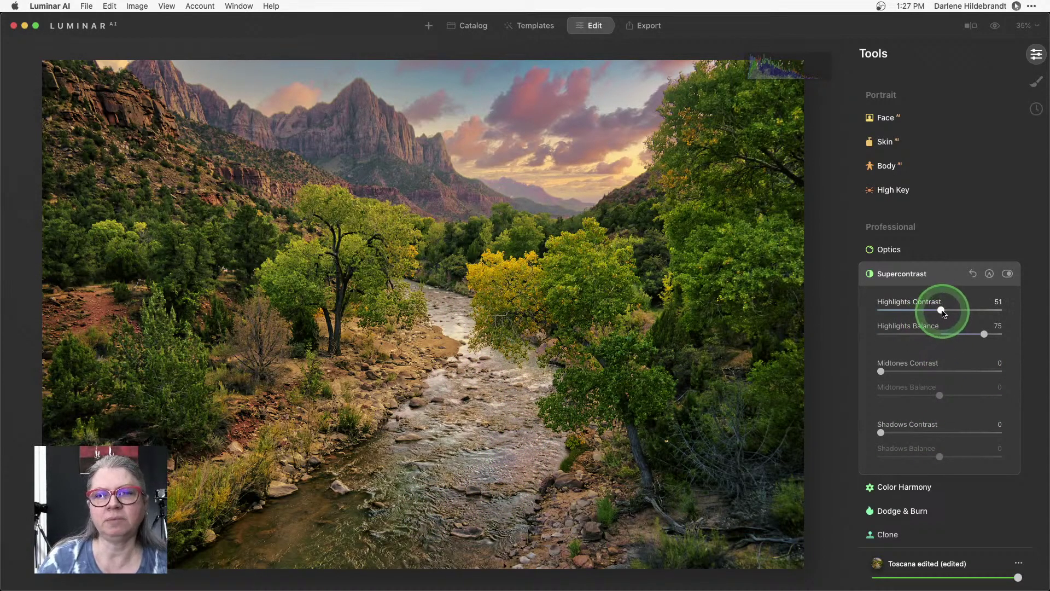
pyautogui.moveTo(939, 310); pyautogui.dragTo(921, 314)
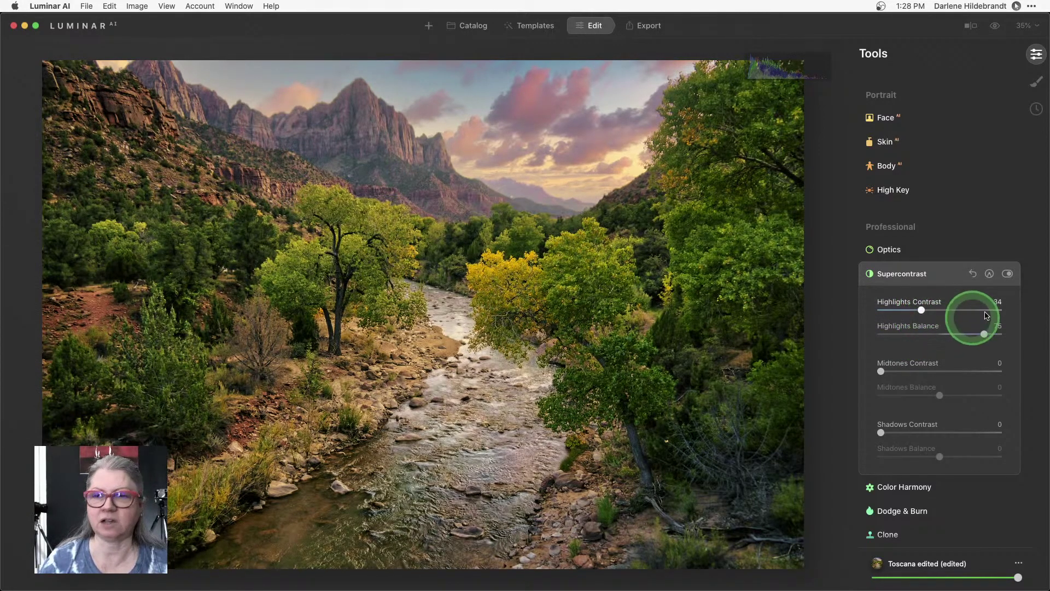
# Partly erase the Supercontrast effect from the sky with a paint mask, using radius 184, softness 100 and opacity 50.
pyautogui.click(989, 273)
pyautogui.moveTo(935, 411); pyautogui.dragTo(968, 412)
pyautogui.moveTo(525, 89); pyautogui.dragTo(541, 129)
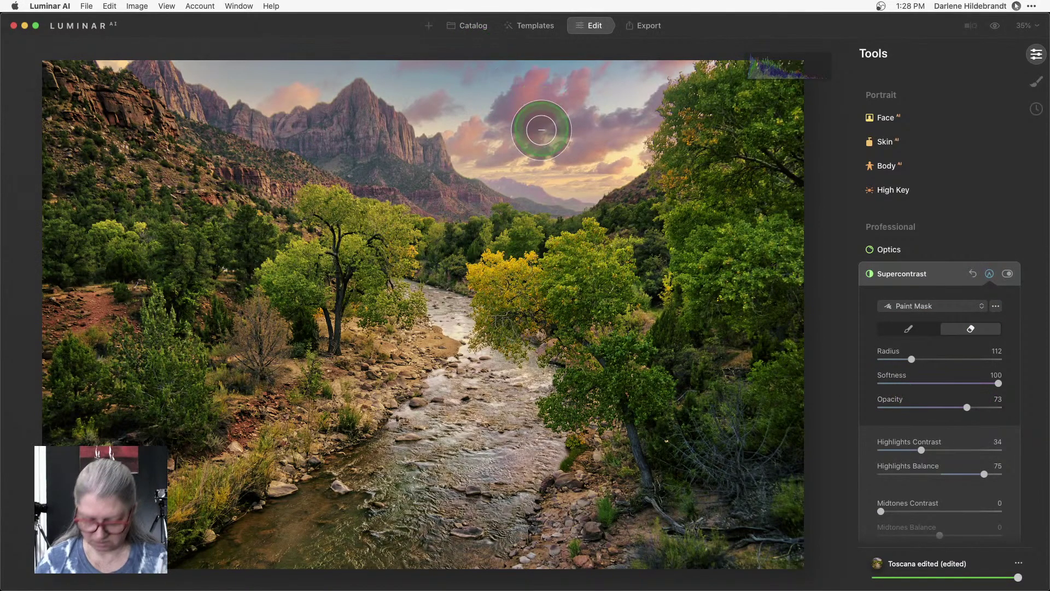
pyautogui.press(']')
pyautogui.press(']')
pyautogui.press(']')
pyautogui.press(']')
pyautogui.press(']')
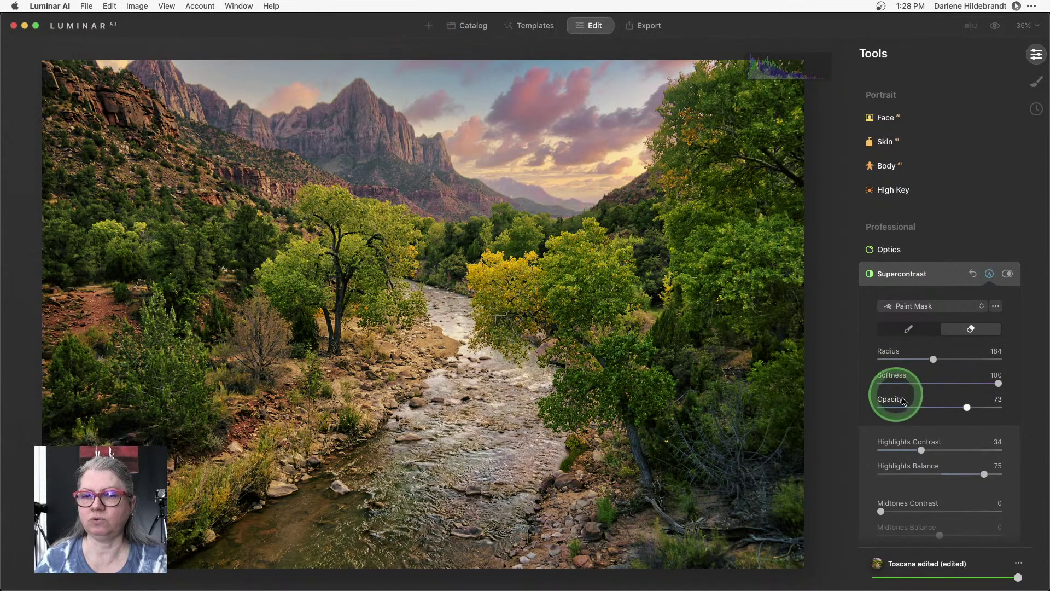
pyautogui.click(942, 410)
pyautogui.moveTo(605, 90)
pyautogui.mouseDown()
pyautogui.moveTo(664, 89)
pyautogui.moveTo(637, 93)
pyautogui.moveTo(690, 77)
pyautogui.moveTo(621, 146)
pyautogui.moveTo(544, 192)
pyautogui.moveTo(647, 98)
pyautogui.moveTo(422, 148)
pyautogui.moveTo(614, 117)
pyautogui.moveTo(229, 94)
pyautogui.moveTo(347, 104)
pyautogui.moveTo(587, 84)
pyautogui.moveTo(667, 146)
pyautogui.moveTo(459, 180)
pyautogui.moveTo(656, 105)
pyautogui.moveTo(310, 154)
pyautogui.moveTo(264, 136)
pyautogui.mouseUp()
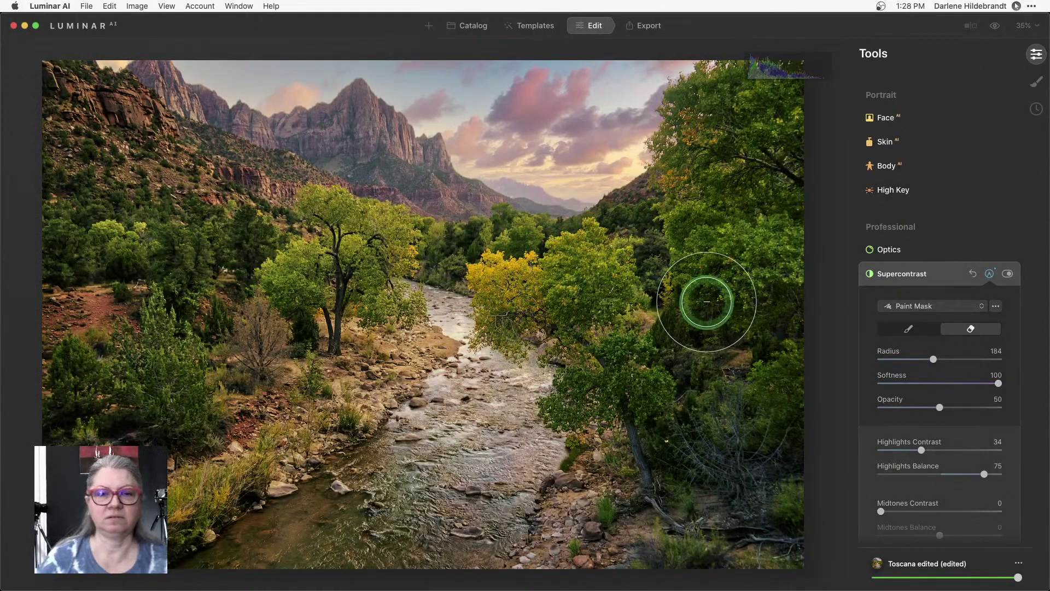
pyautogui.click(989, 274)
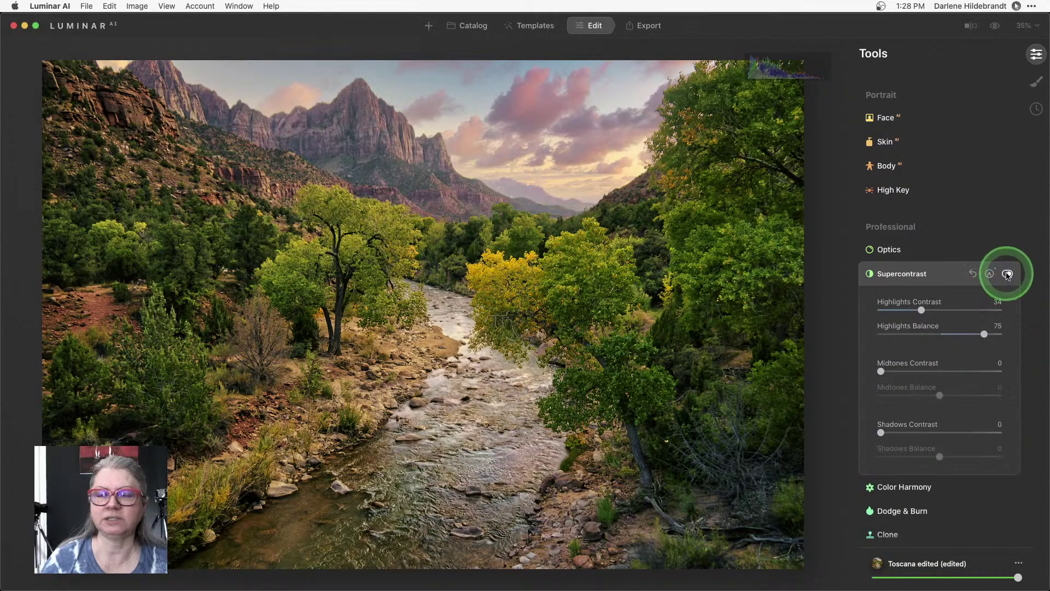
# Toggle Supercontrast off and on to compare its effect on the photo, leaving it on.
pyautogui.click(1007, 274)
pyautogui.click(1007, 274)
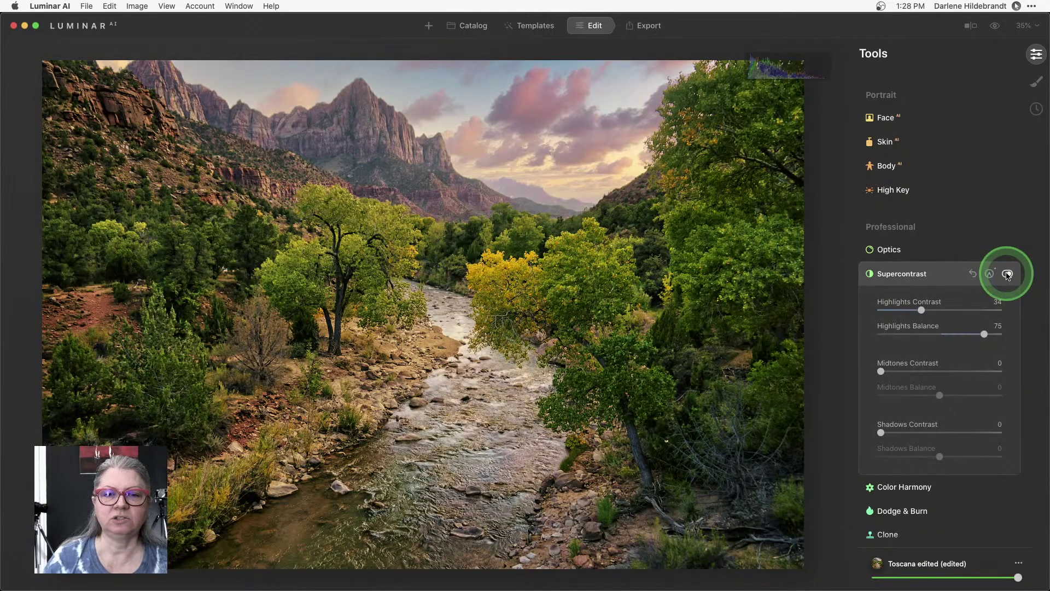
pyautogui.click(1008, 274)
pyautogui.click(1007, 274)
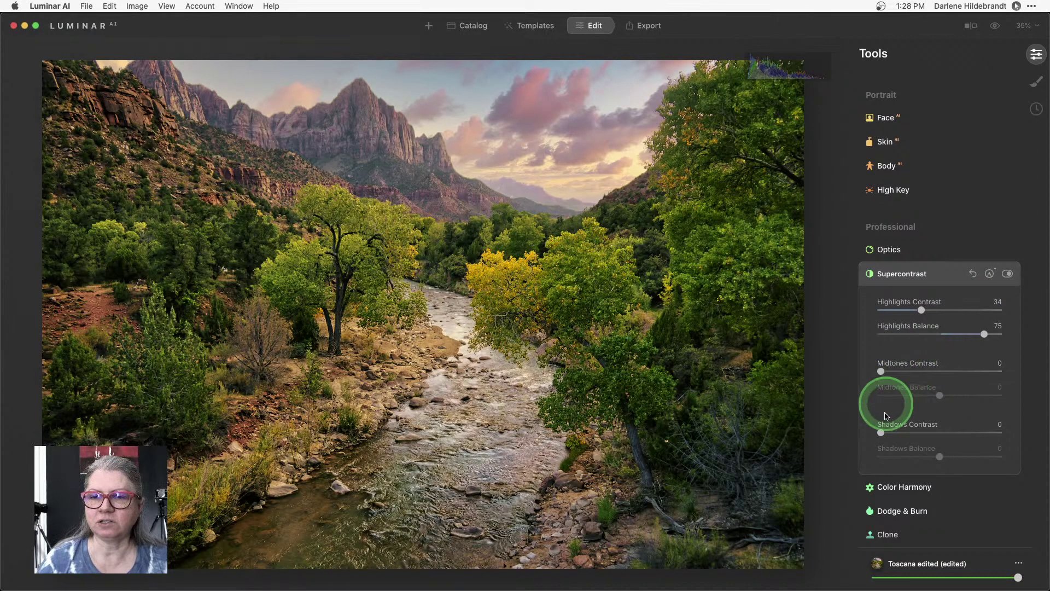
# Set the Supercontrast Shadows Balance to 30 with a low Shadows Contrast, and collapse the tool.
pyautogui.click(938, 432)
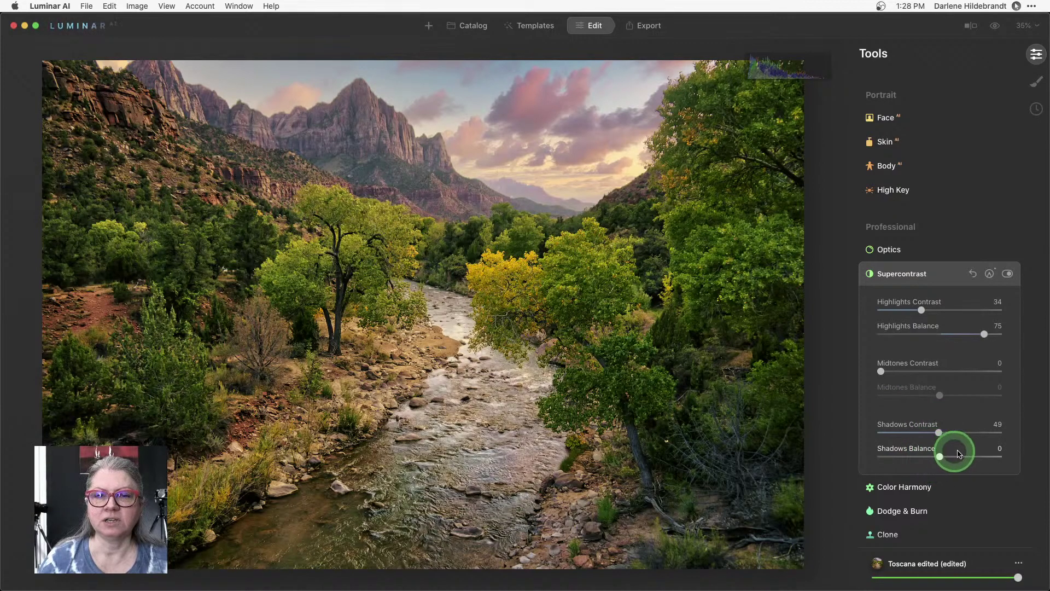
pyautogui.moveTo(941, 458)
pyautogui.mouseDown()
pyautogui.moveTo(975, 456)
pyautogui.moveTo(893, 457)
pyautogui.moveTo(957, 456)
pyautogui.mouseUp()
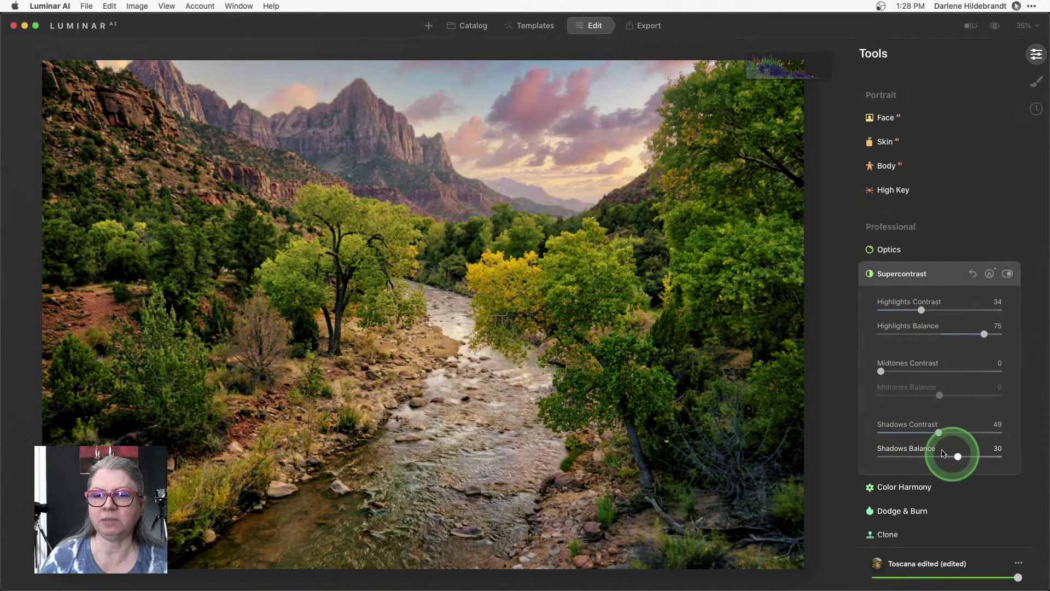
pyautogui.click(900, 432)
pyautogui.click(951, 275)
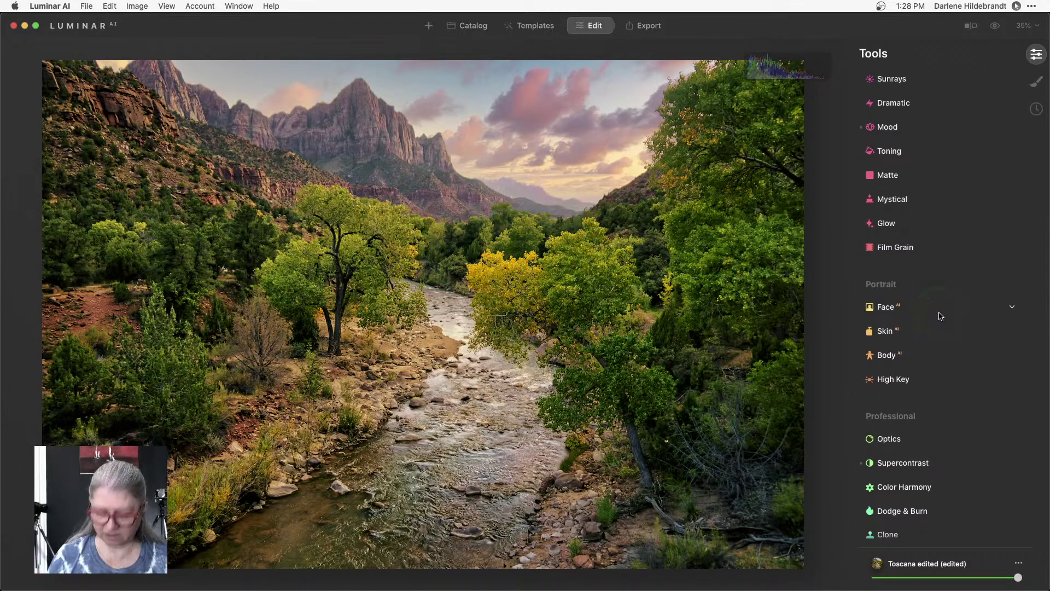
# Compare the original and edited photo by sweeping the before/after split across the whole image, and close the comparison.
pyautogui.click(971, 25)
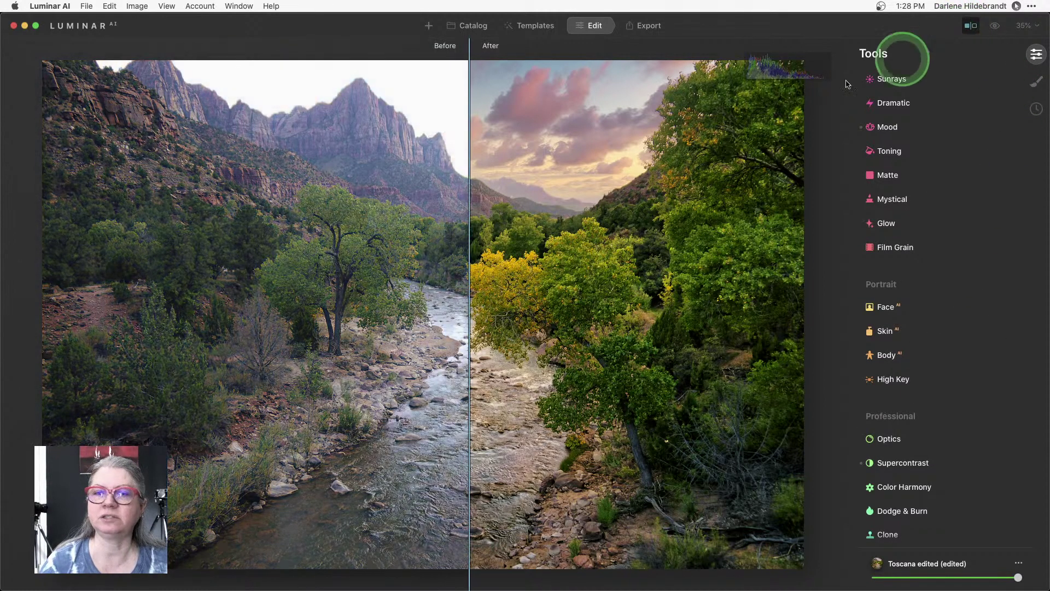
pyautogui.moveTo(464, 257); pyautogui.dragTo(785, 272)
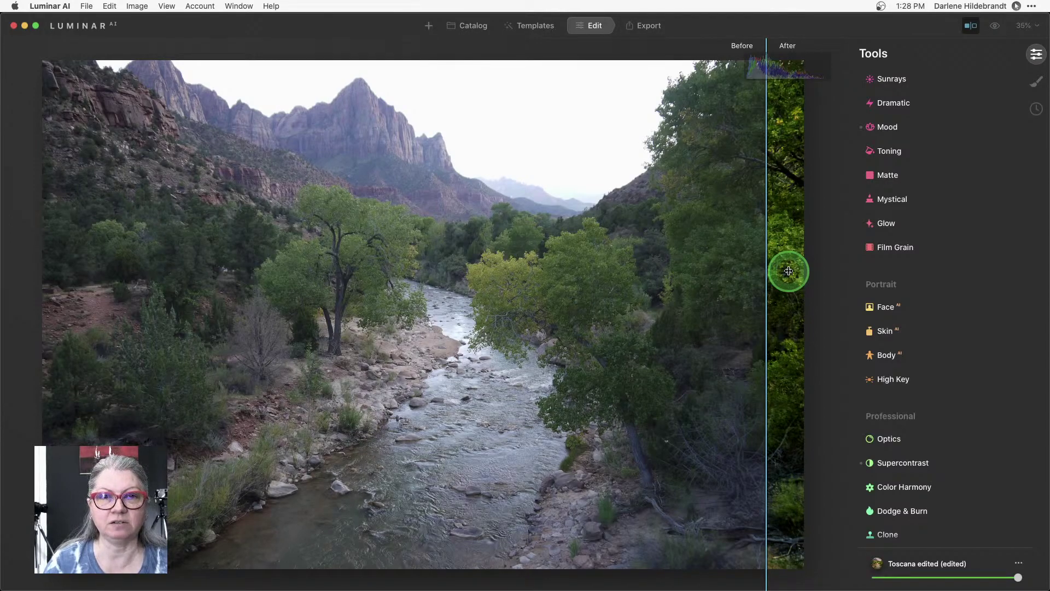
pyautogui.moveTo(789, 270); pyautogui.dragTo(56, 264)
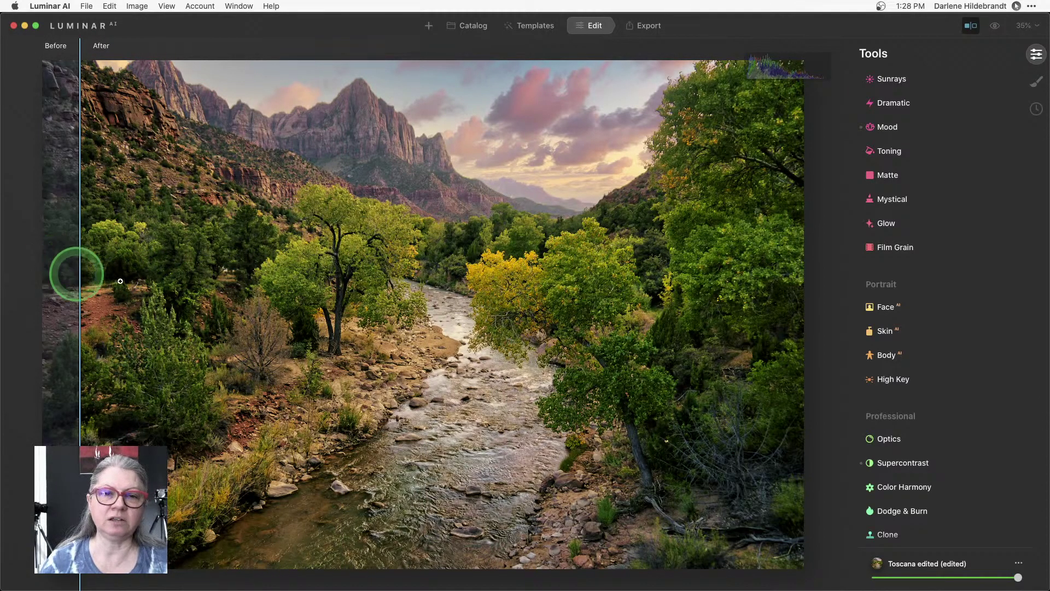
pyautogui.click(970, 28)
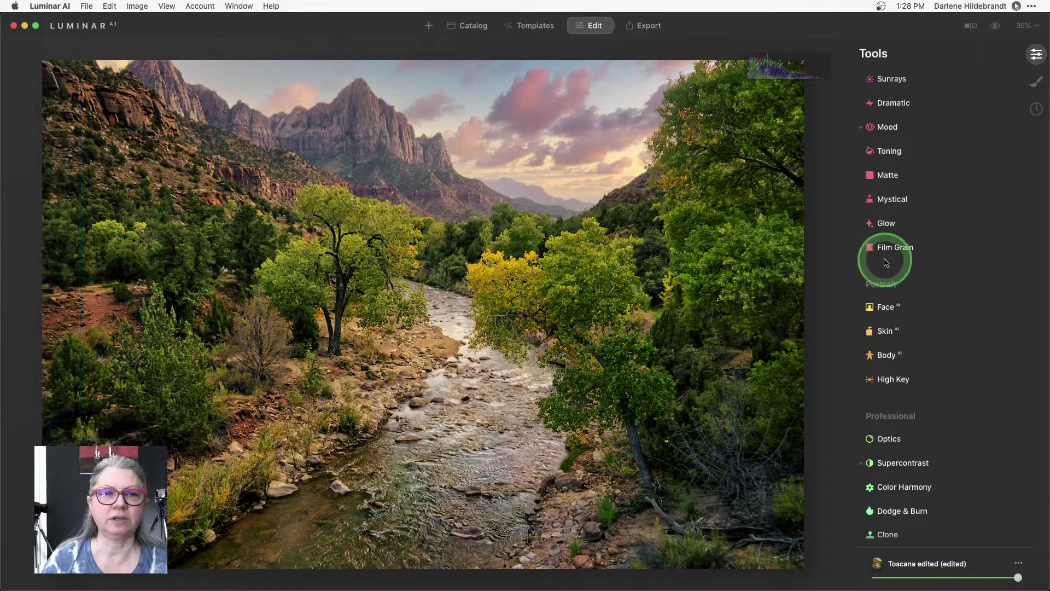
# Mark the small bright sky patch in the photo's upper-left corner for Erase with a brush radius of 50.
pyautogui.scroll(6, 887, 257)
pyautogui.scroll(3, 889, 259)
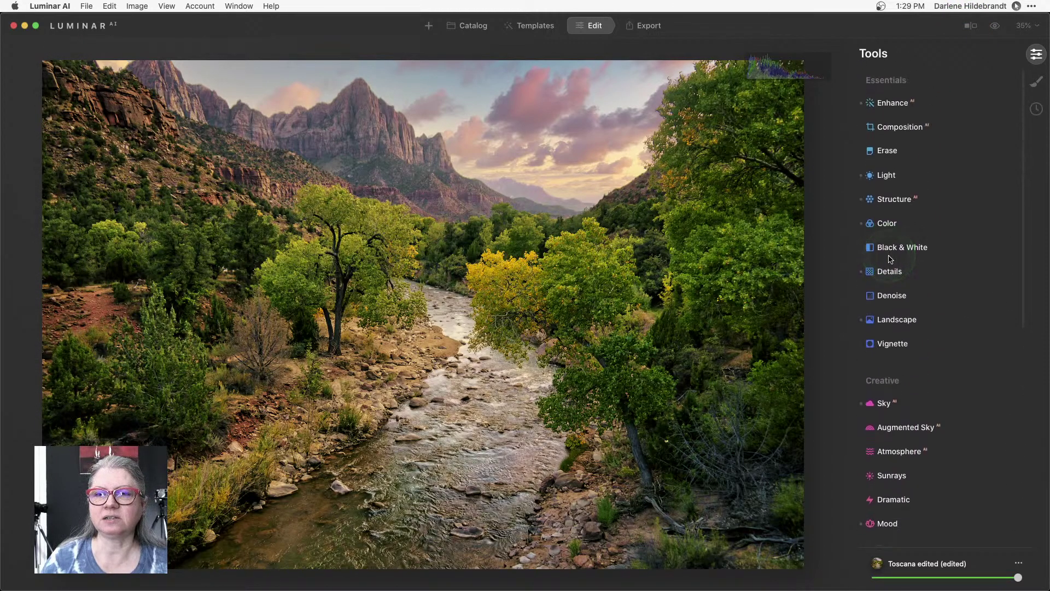
pyautogui.click(111, 72)
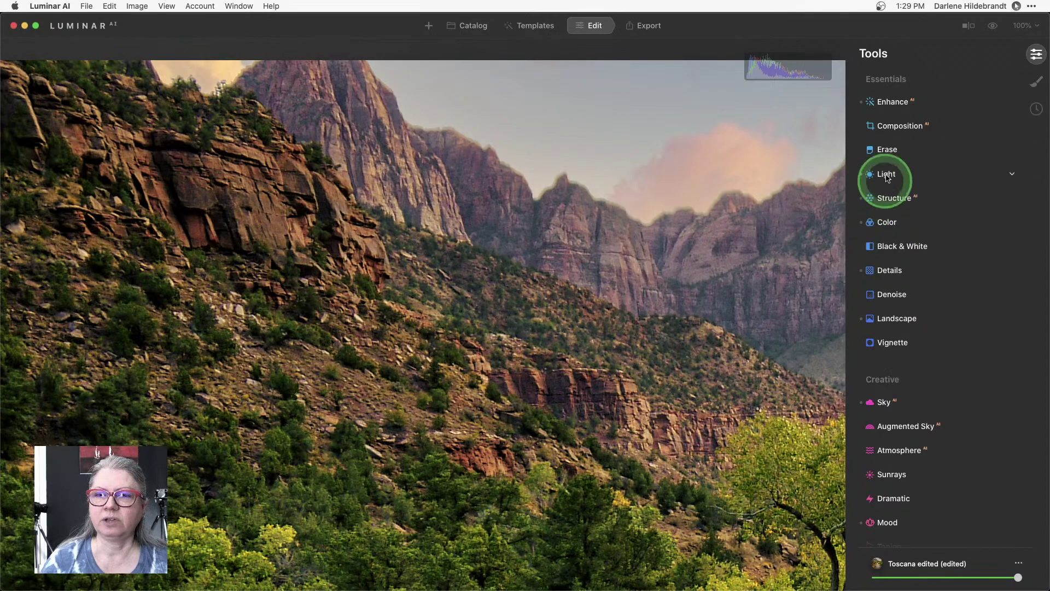
pyautogui.click(887, 149)
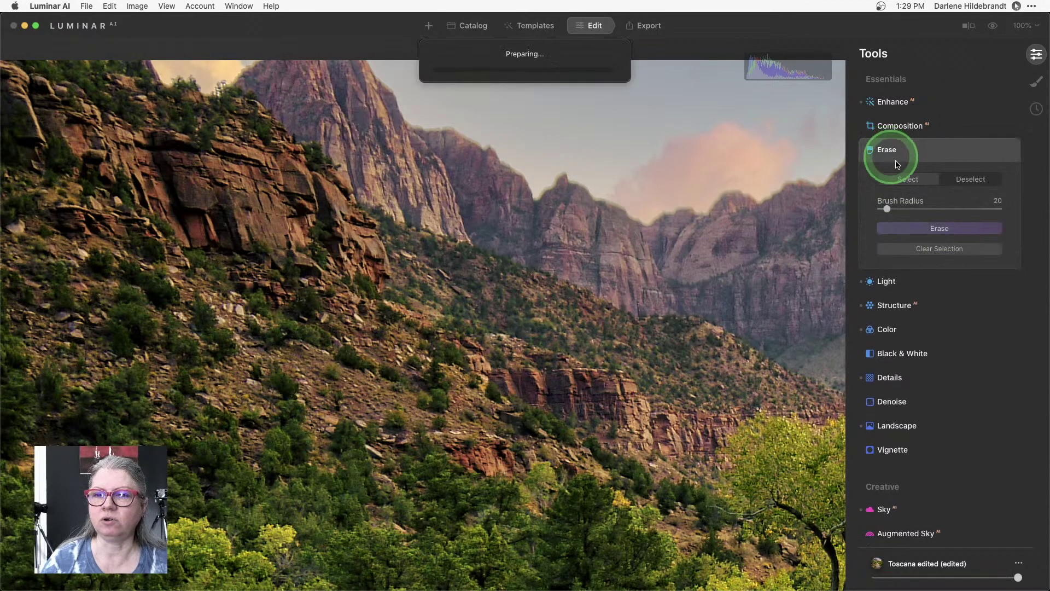
pyautogui.moveTo(886, 208); pyautogui.dragTo(898, 208)
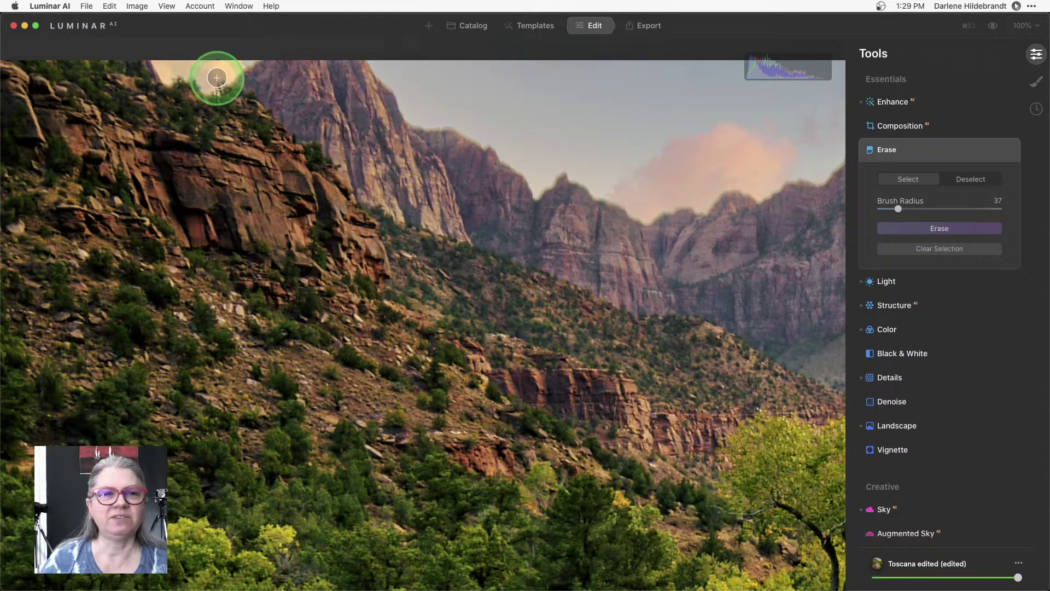
pyautogui.moveTo(898, 208); pyautogui.dragTo(906, 208)
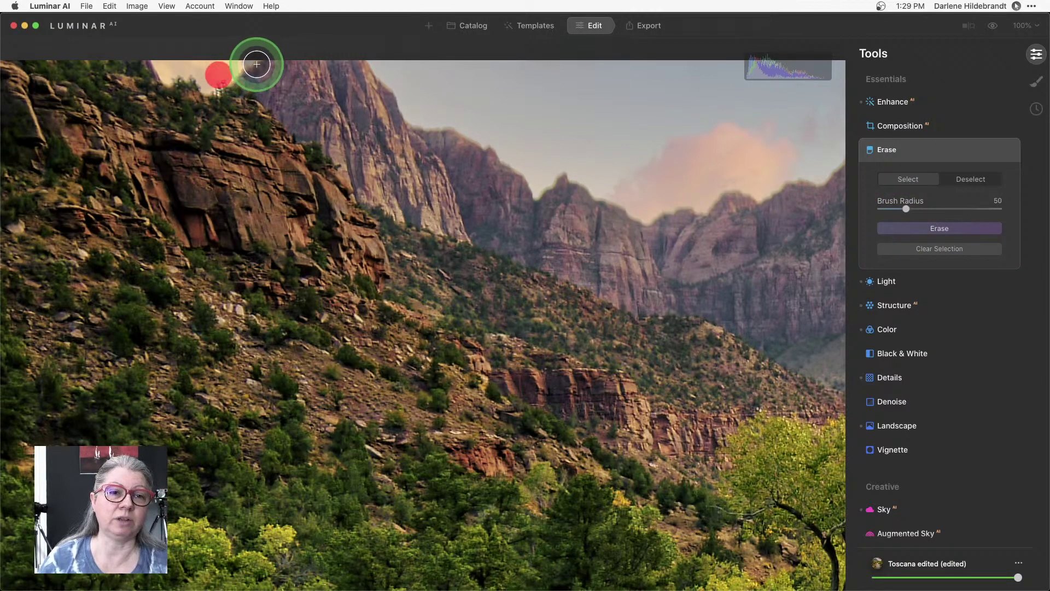
pyautogui.moveTo(256, 64)
pyautogui.mouseDown()
pyautogui.moveTo(219, 85)
pyautogui.moveTo(137, 67)
pyautogui.moveTo(270, 57)
pyautogui.moveTo(212, 94)
pyautogui.moveTo(224, 93)
pyautogui.moveTo(201, 95)
pyautogui.moveTo(171, 93)
pyautogui.moveTo(140, 61)
pyautogui.mouseUp()
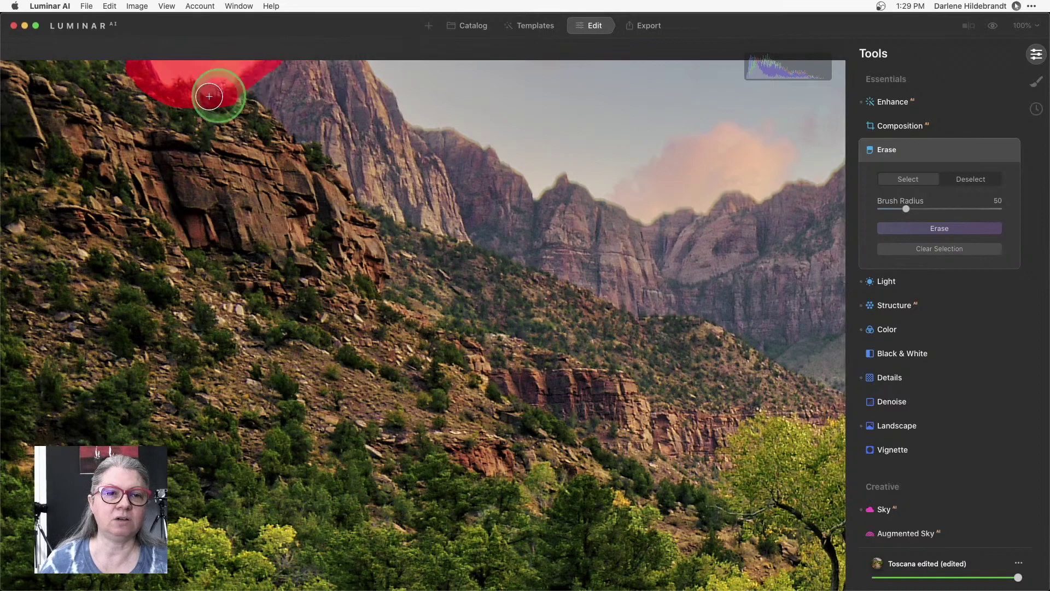
# Erase the marked corner patch, close the Erase tool and fit the whole photo in view.
pyautogui.click(914, 229)
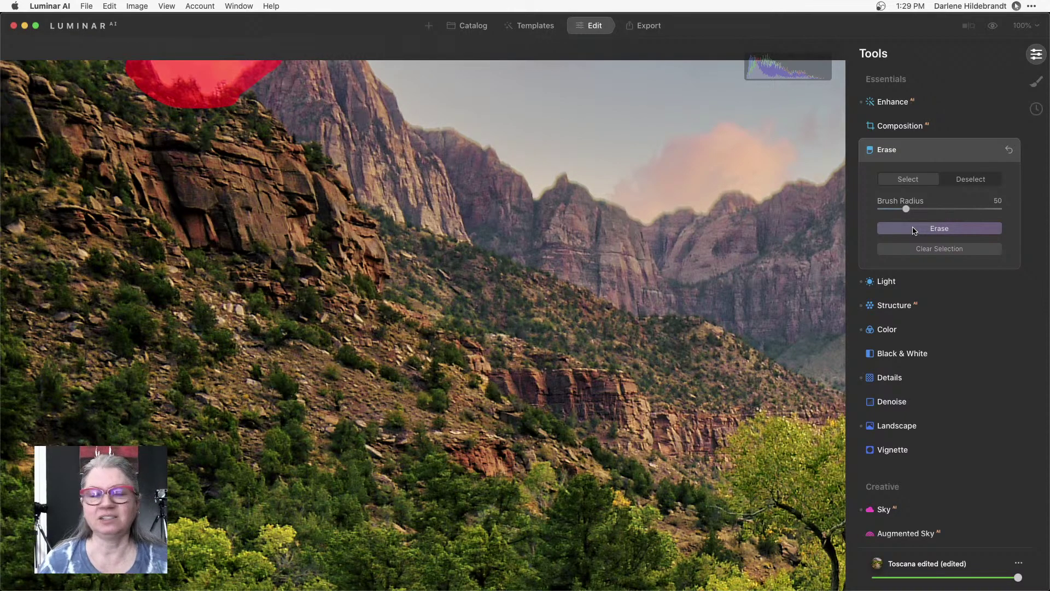
pyautogui.click(917, 229)
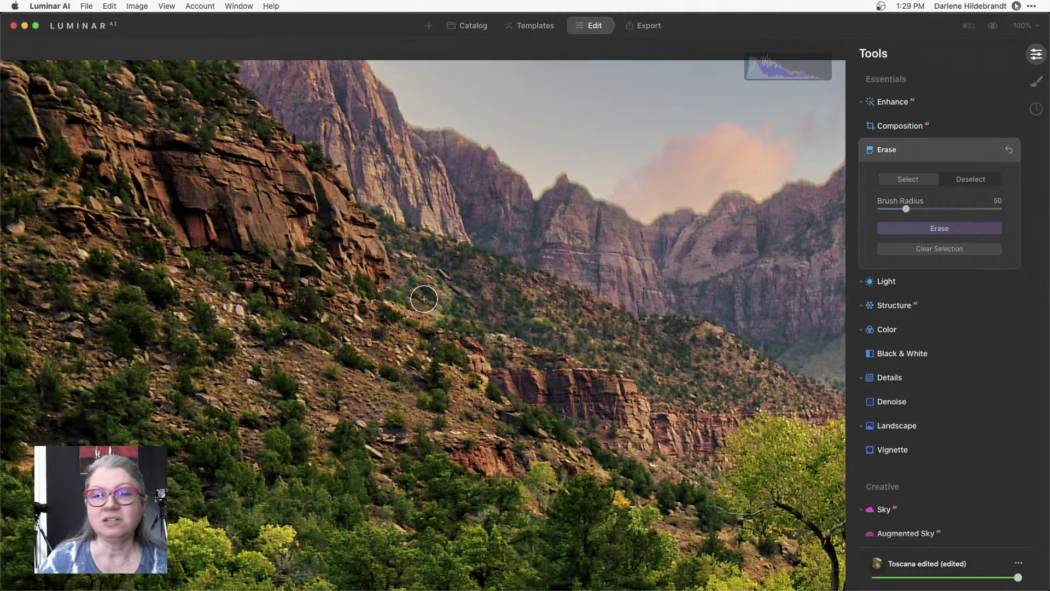
pyautogui.click(937, 152)
pyautogui.press('super+0')
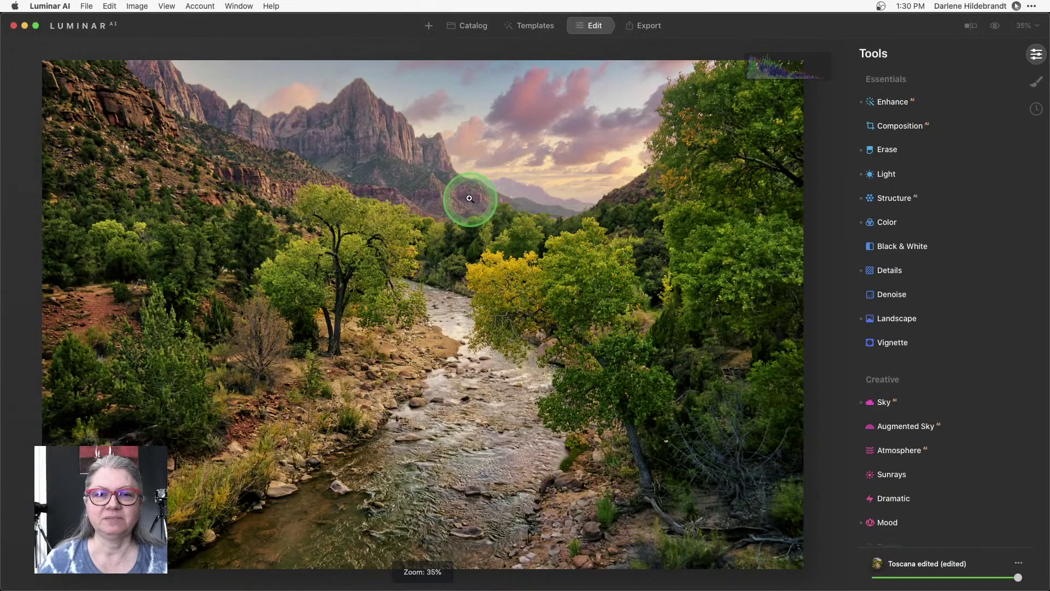
pyautogui.click(911, 269)
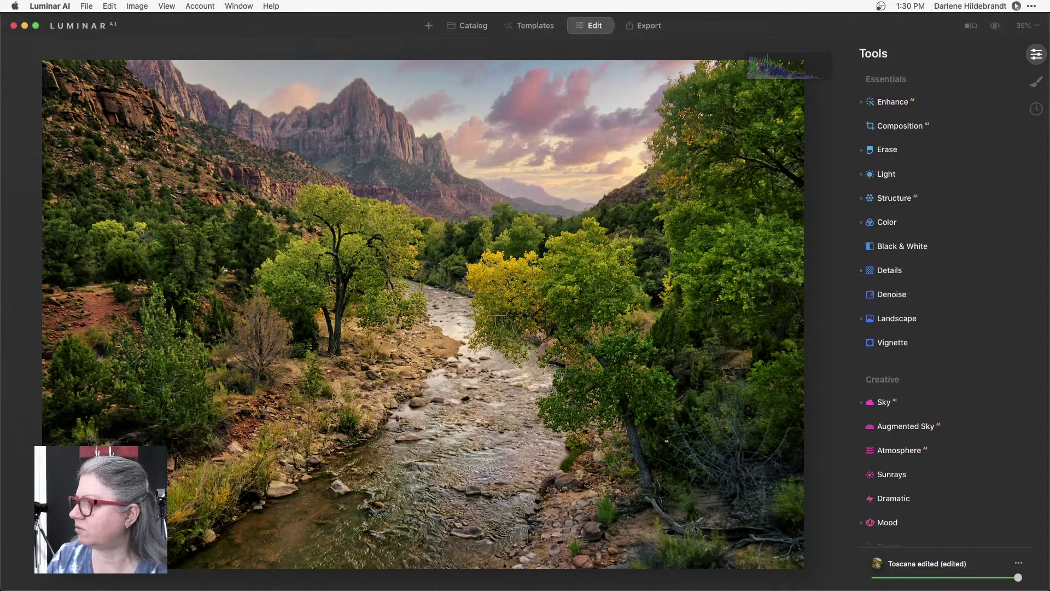
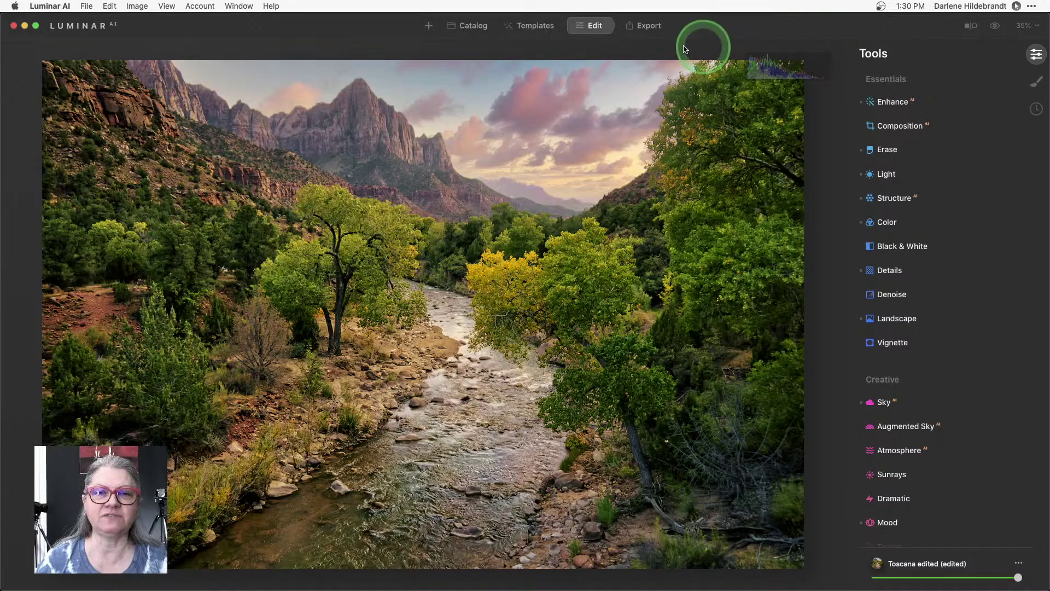
# Switch to Lightroom Classic and open the stormy beach photo with the striped hut and rainbow from the library grid.
pyautogui.click(471, 25)
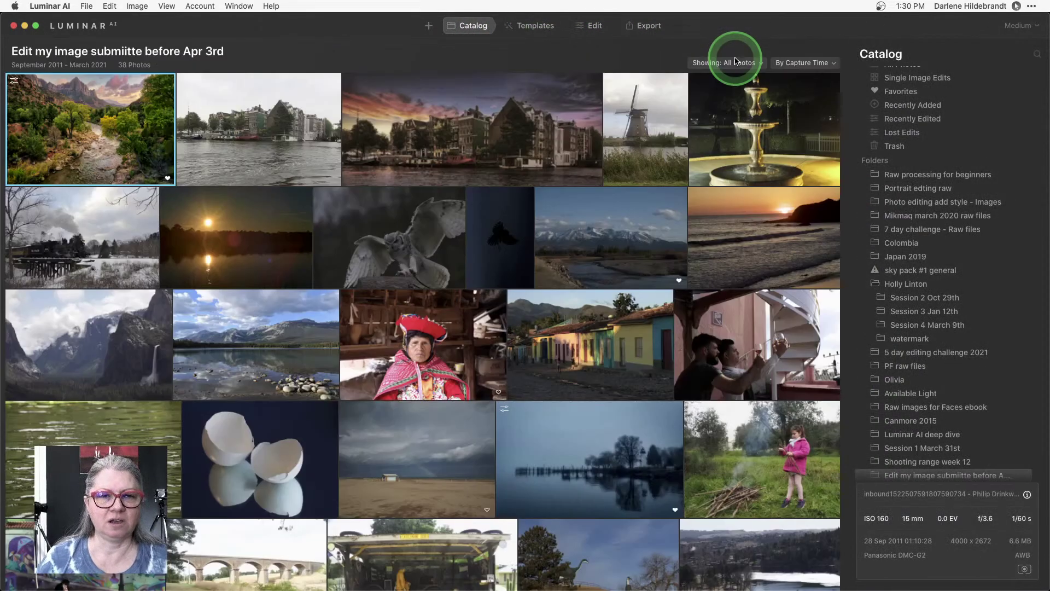
pyautogui.press('super+Tab')
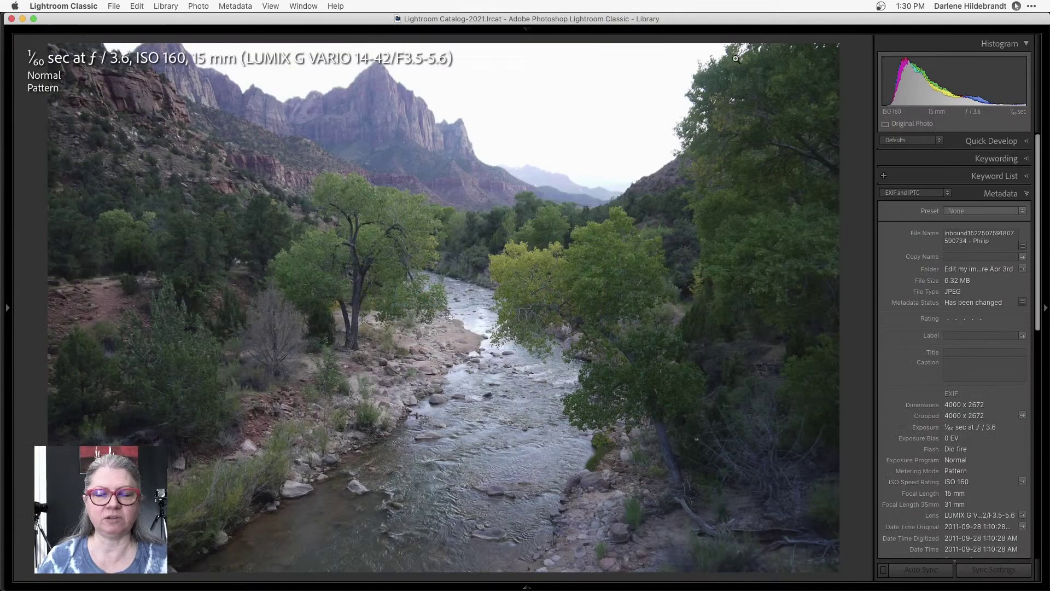
pyautogui.press('g')
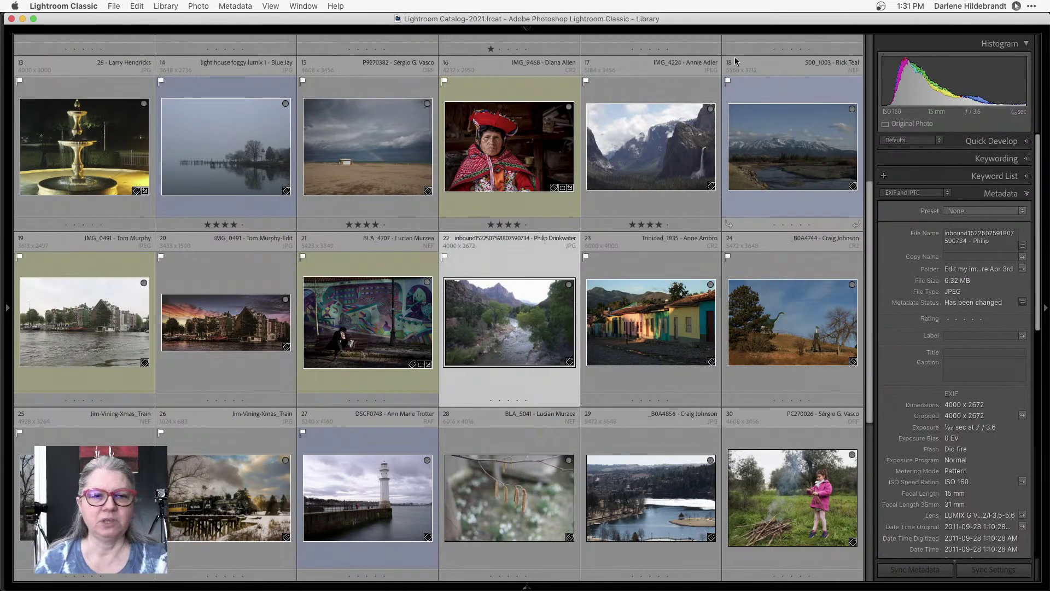
pyautogui.click(585, 205)
pyautogui.scroll(3, 586, 205)
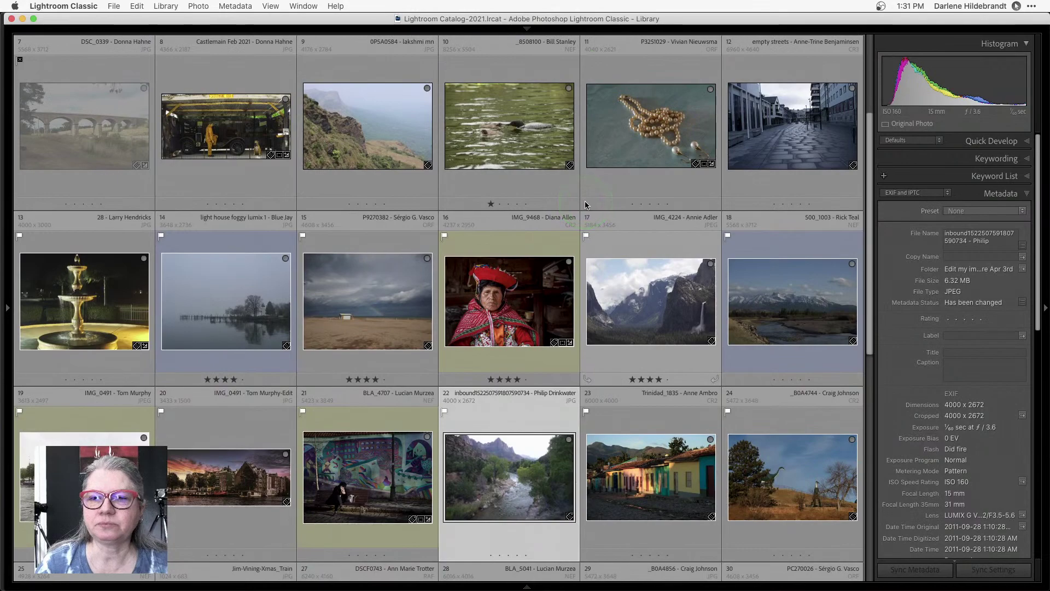
pyautogui.scroll(1, 585, 205)
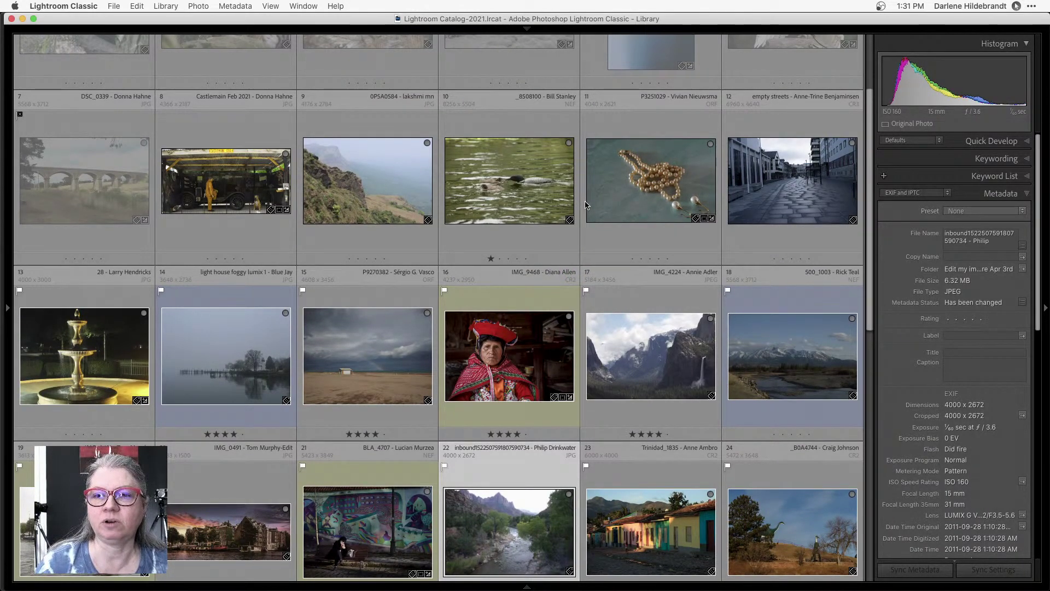
pyautogui.scroll(-2, 586, 205)
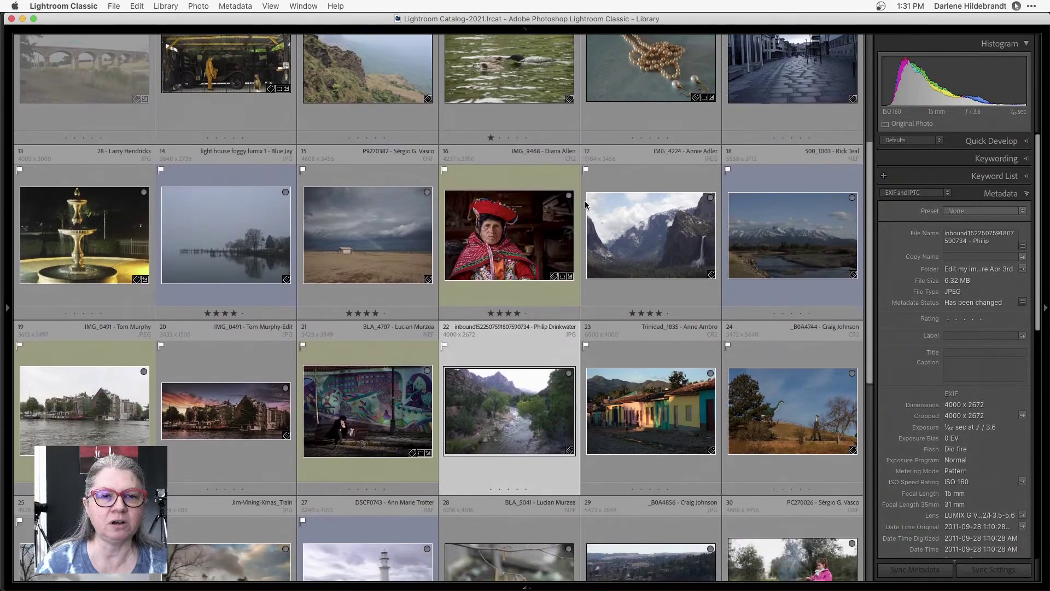
pyautogui.click(584, 205)
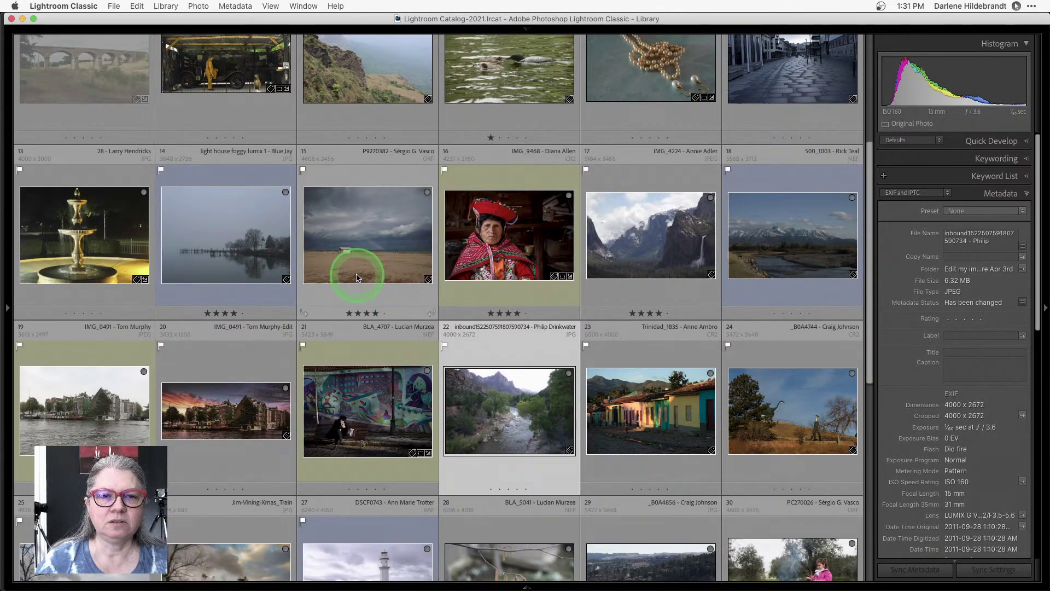
pyautogui.doubleClick(331, 253)
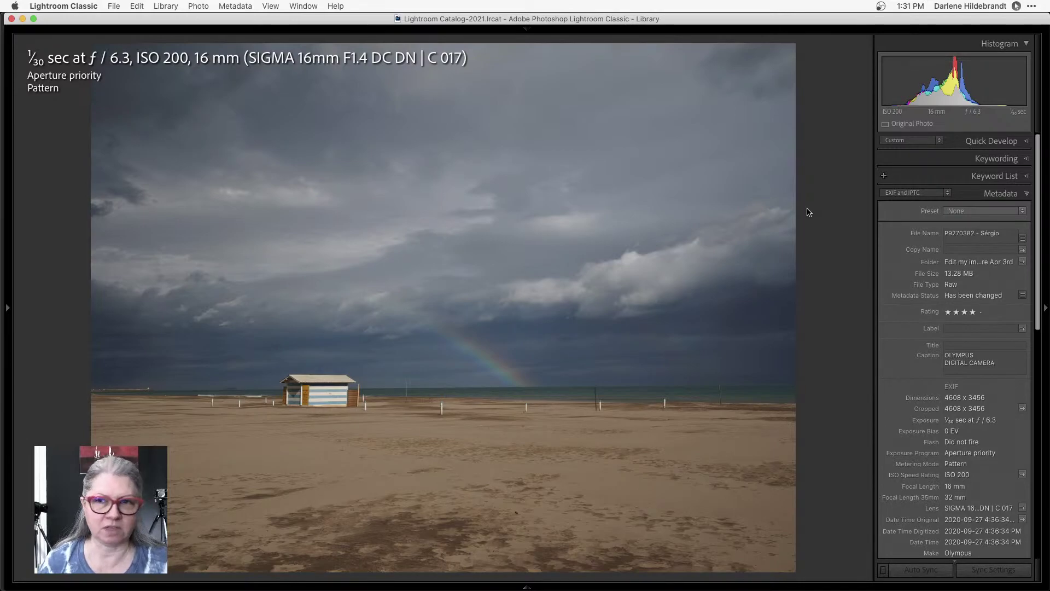
# Bring the beach photo into the Develop module and cycle the photo info overlay until it is hidden.
pyautogui.press('d')
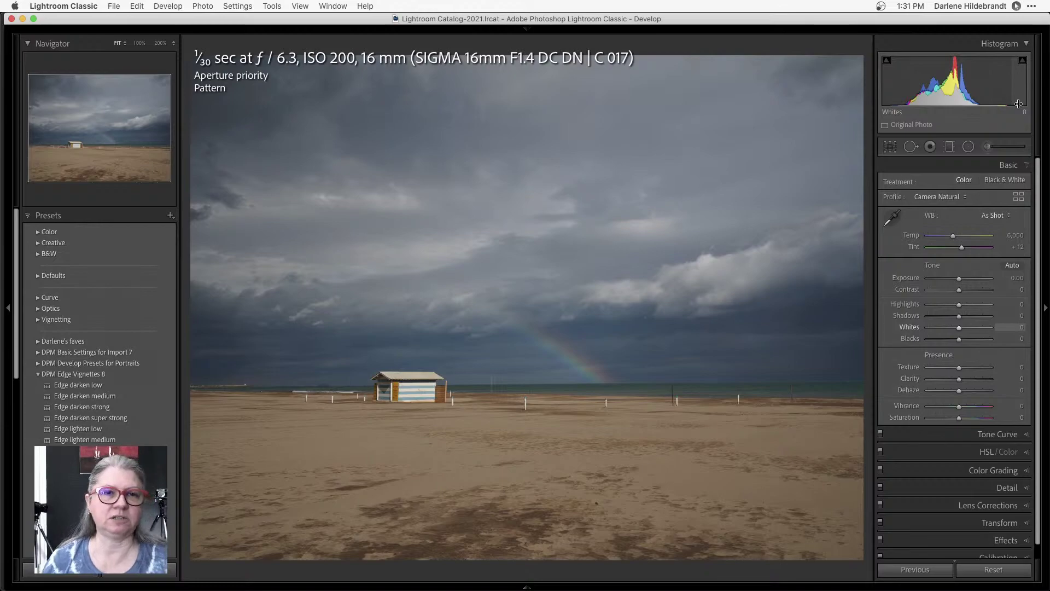
pyautogui.press('i')
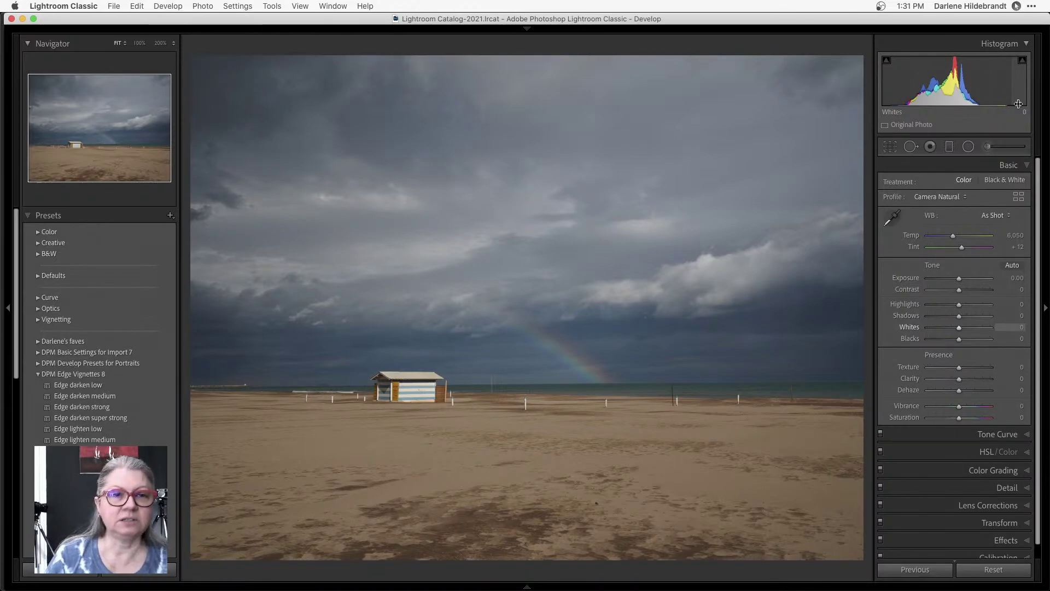
pyautogui.press('i')
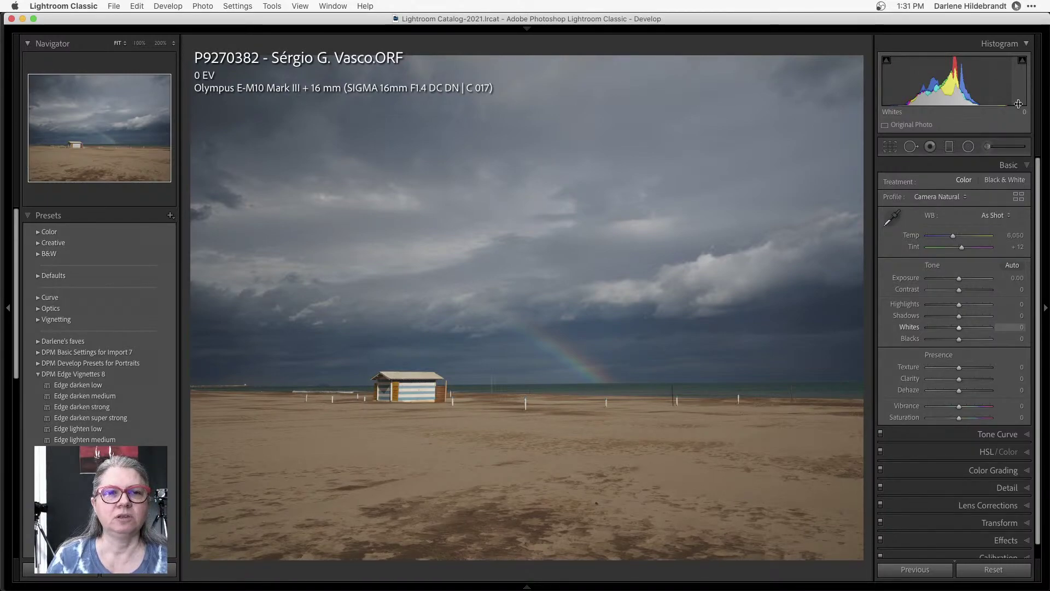
pyautogui.press('i')
# Examine the Basic tone sliders and the highlight end of the histogram to see how Whites relates to it.
pyautogui.click(936, 291)
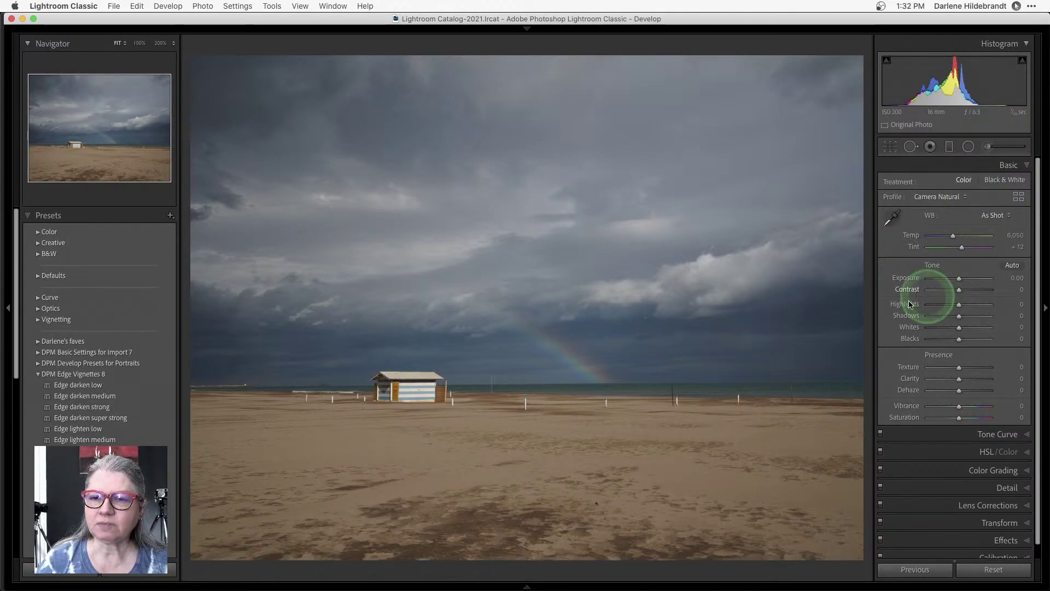
pyautogui.click(891, 342)
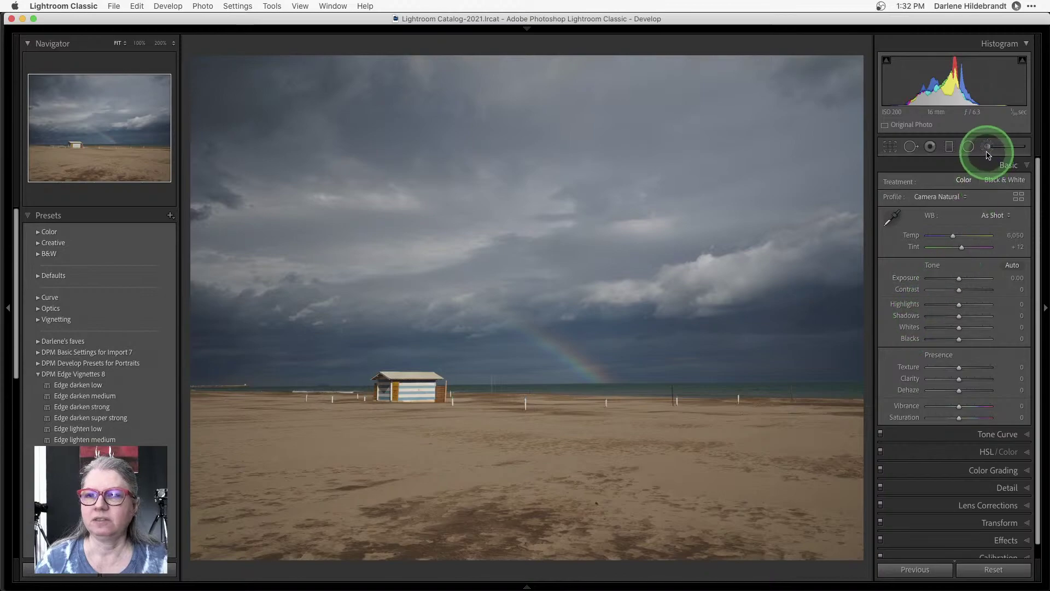
pyautogui.moveTo(1018, 81)
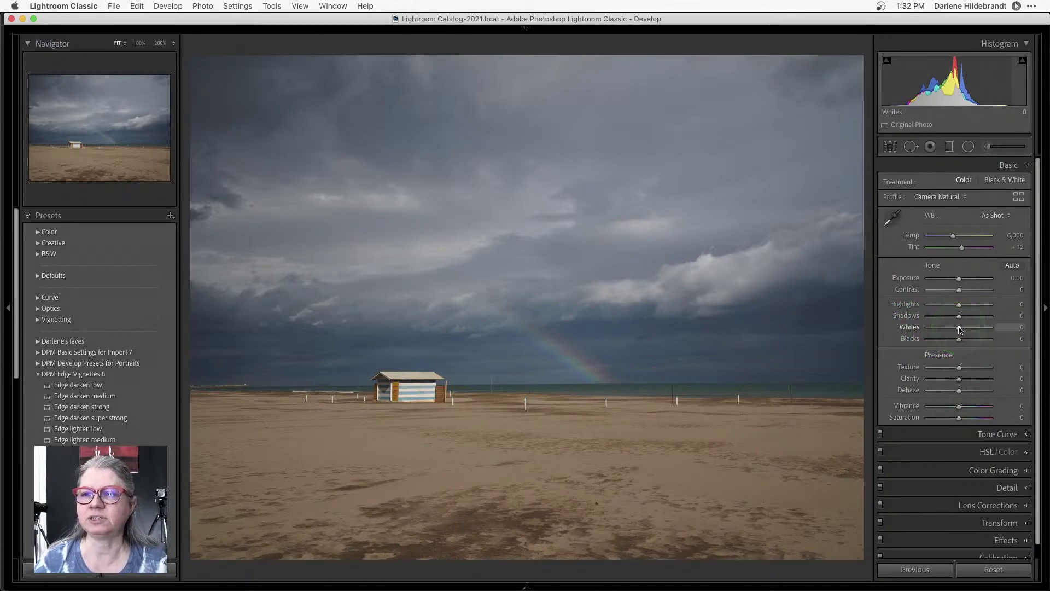
pyautogui.click(1020, 63)
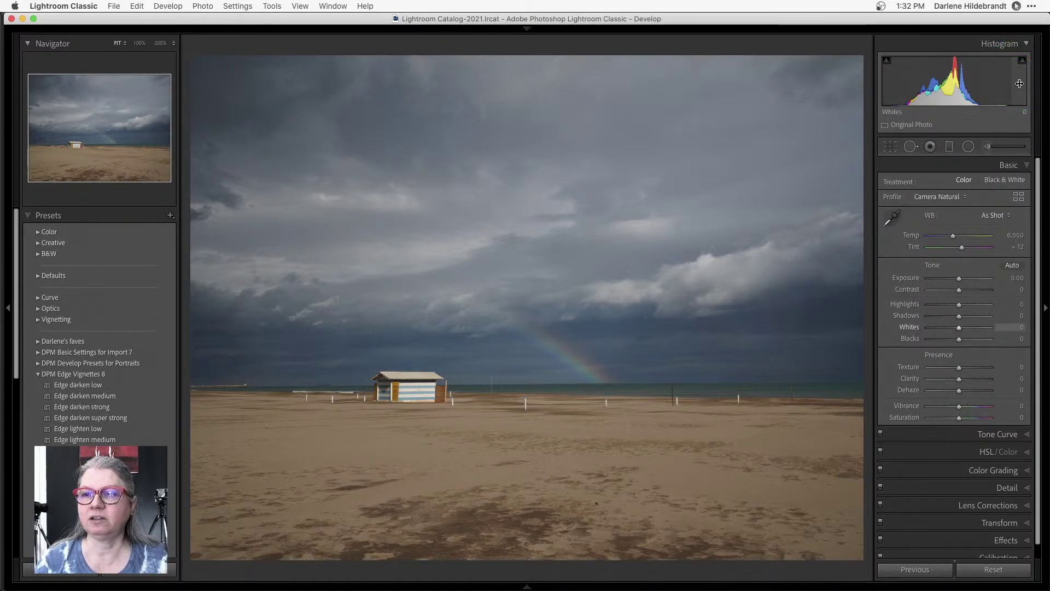
pyautogui.click(1019, 84)
pyautogui.click(932, 391)
pyautogui.click(959, 328)
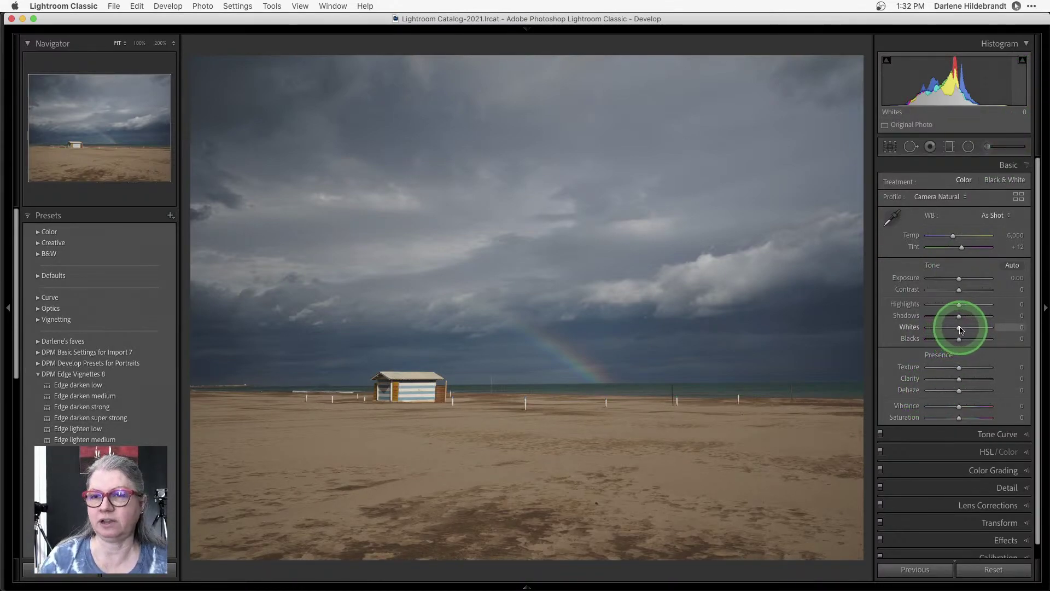
pyautogui.click(911, 329)
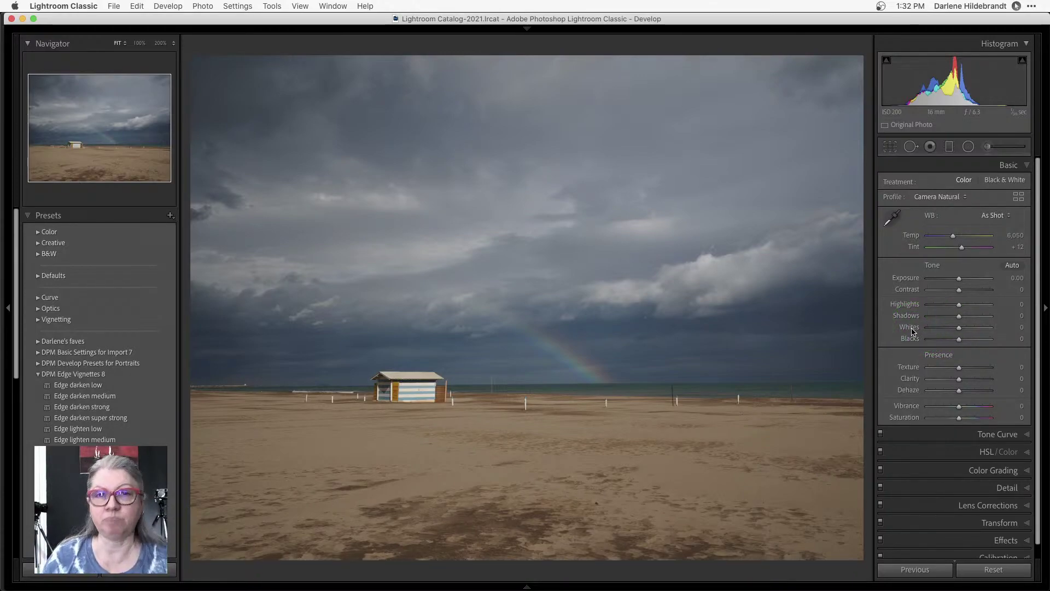
pyautogui.click(909, 328)
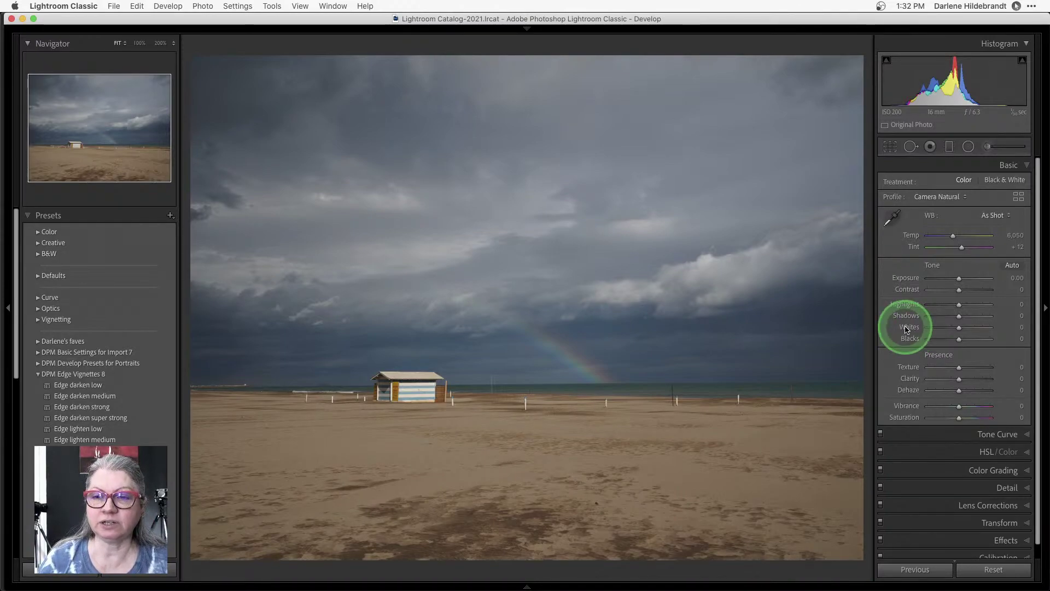
# Try the automatic Whites adjustment on the beach photo, check the histogram, and undo it.
pyautogui.keyDown('shift'); pyautogui.doubleClick(907, 329); pyautogui.keyUp('shift')
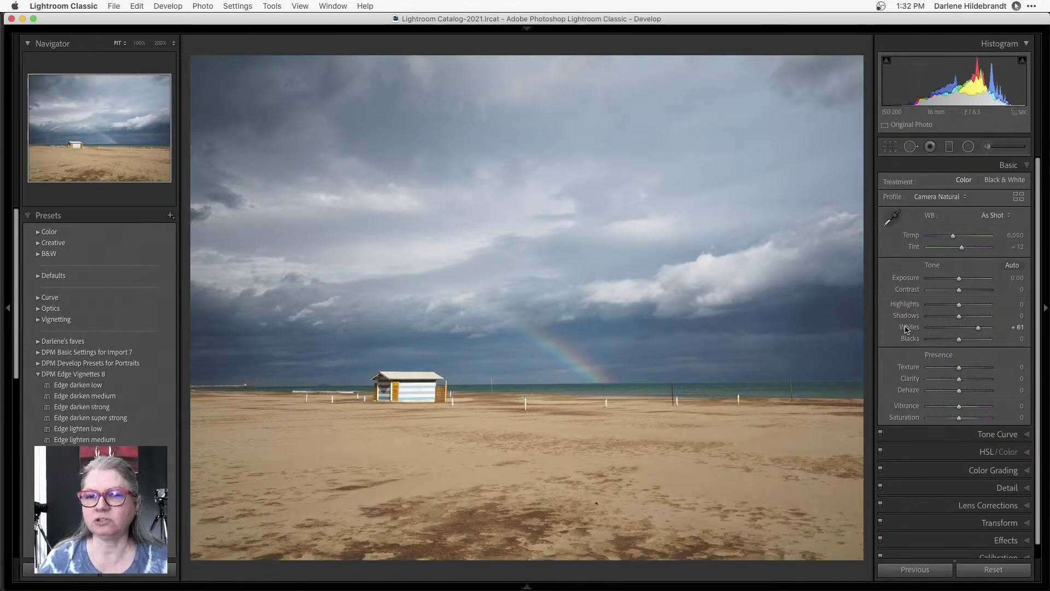
pyautogui.click(906, 329)
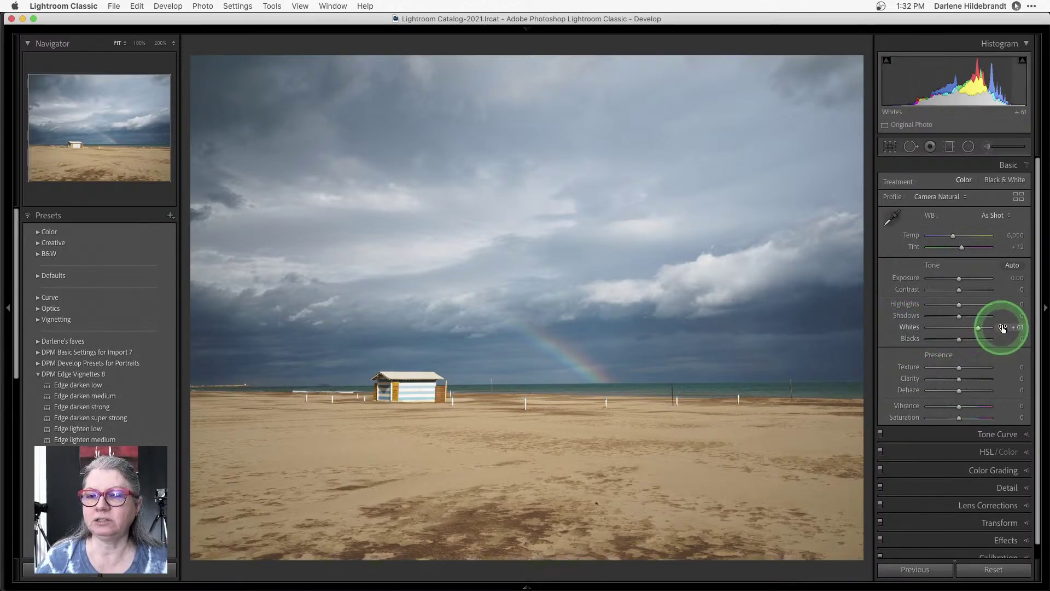
pyautogui.click(999, 144)
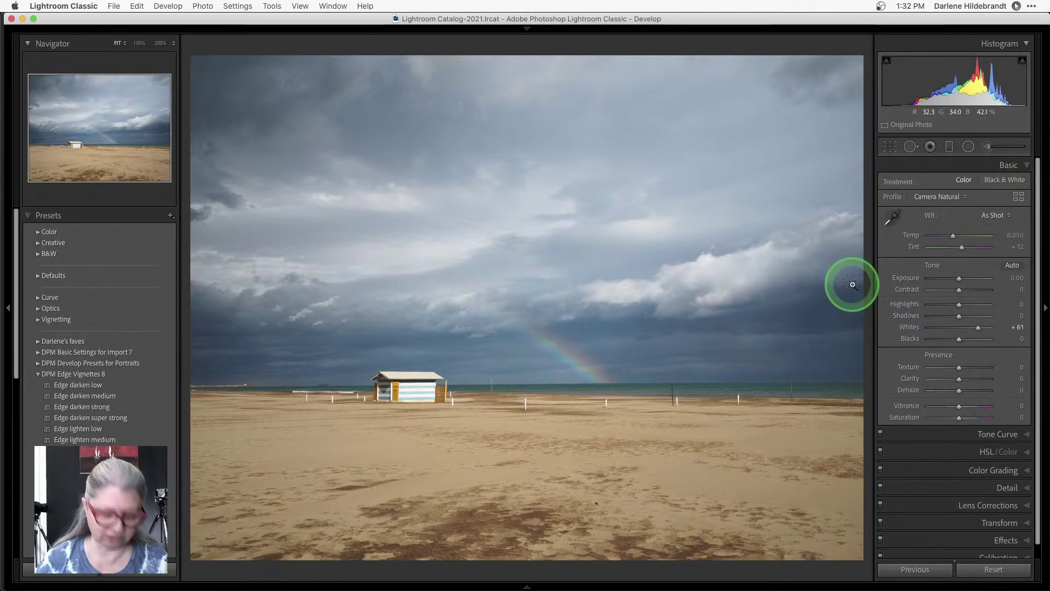
pyautogui.press('super+z')
# Apply the automatic Whites adjustment to the beach photo.
pyautogui.click(906, 328)
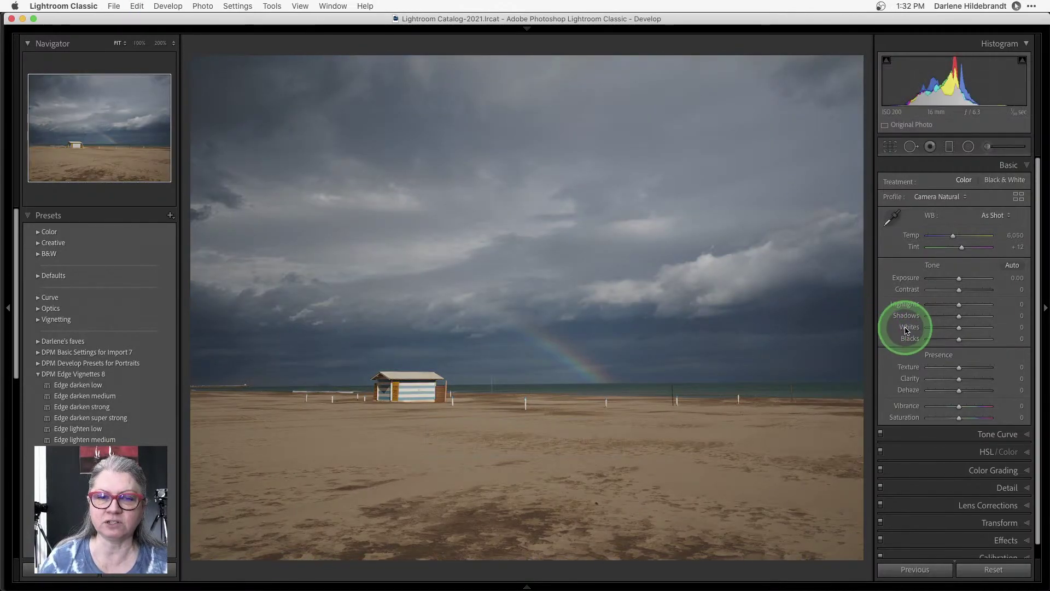
pyautogui.keyDown('shift'); pyautogui.doubleClick(906, 327); pyautogui.keyUp('shift')
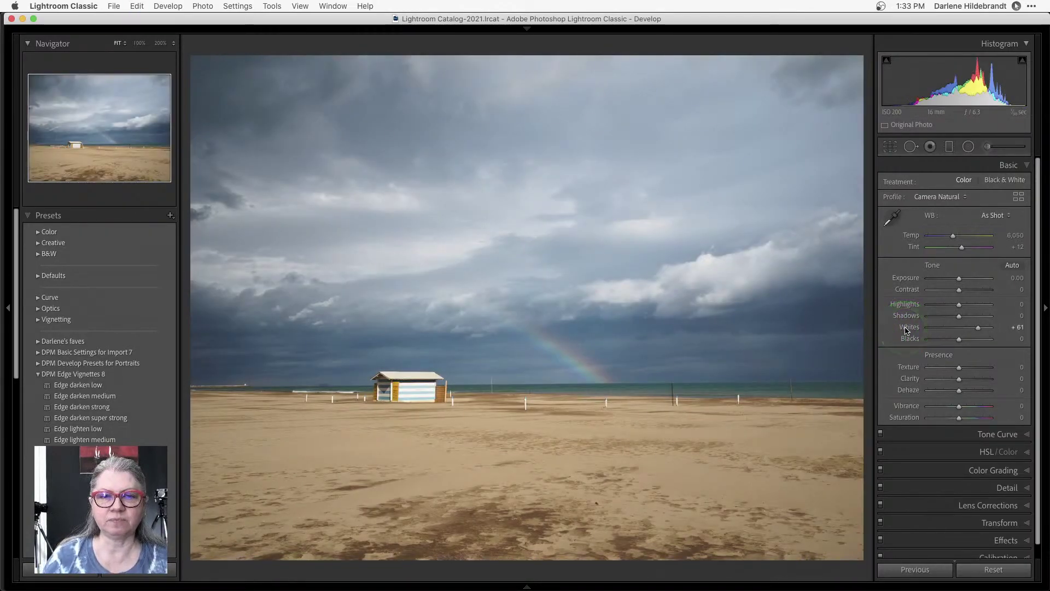
pyautogui.click(906, 327)
pyautogui.click(979, 328)
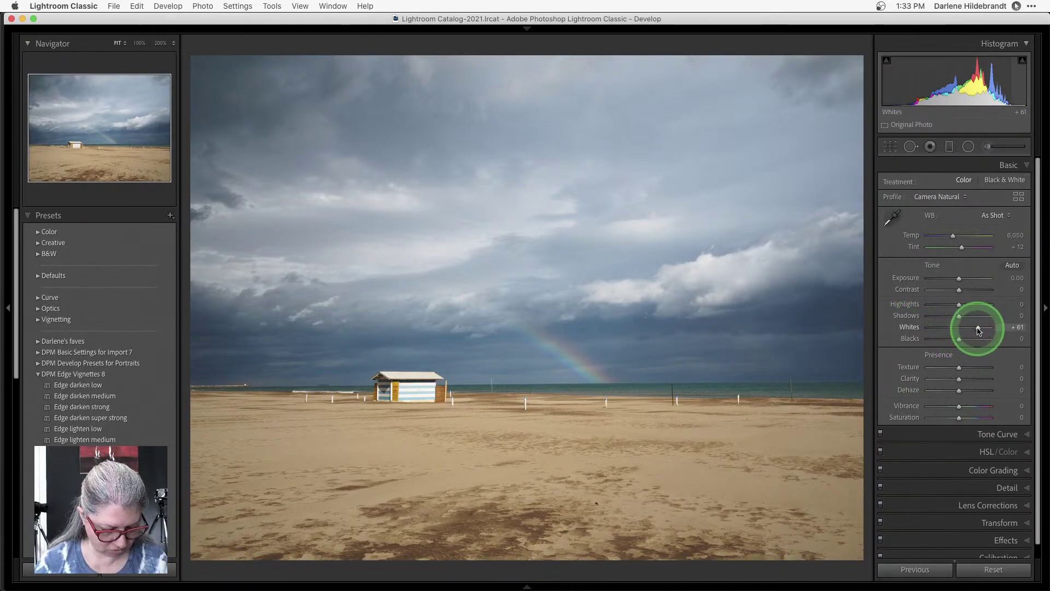
# Preview the highlight clipping for the Whites adjustment on the beach photo.
pyautogui.click(979, 328)
pyautogui.keyDown('alt'); pyautogui.click(979, 328); pyautogui.keyUp('alt')
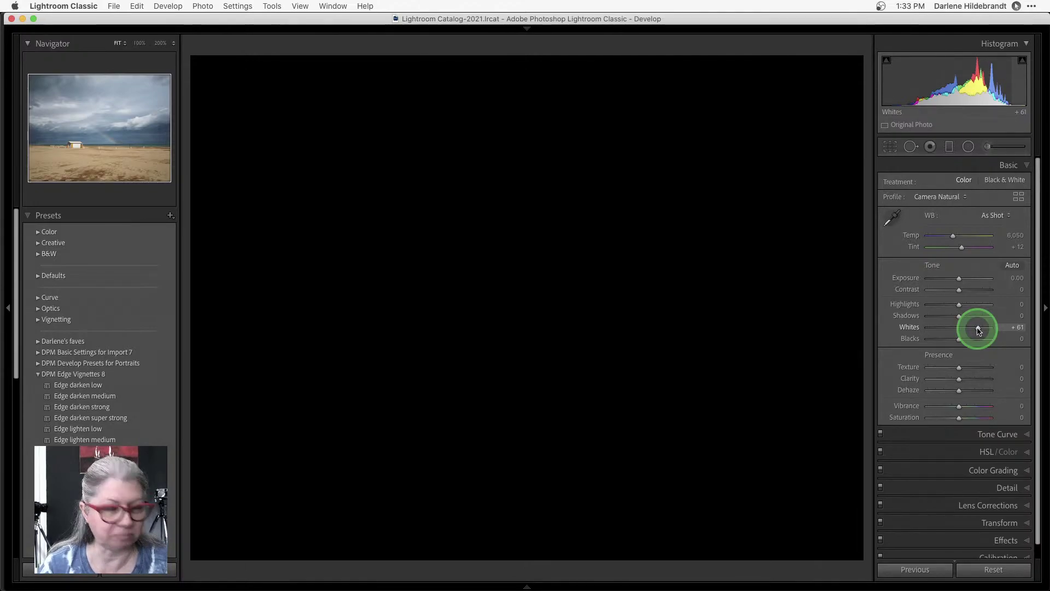
pyautogui.moveTo(978, 330)
pyautogui.mouseDown()
pyautogui.moveTo(989, 329)
pyautogui.moveTo(979, 328)
pyautogui.mouseUp()
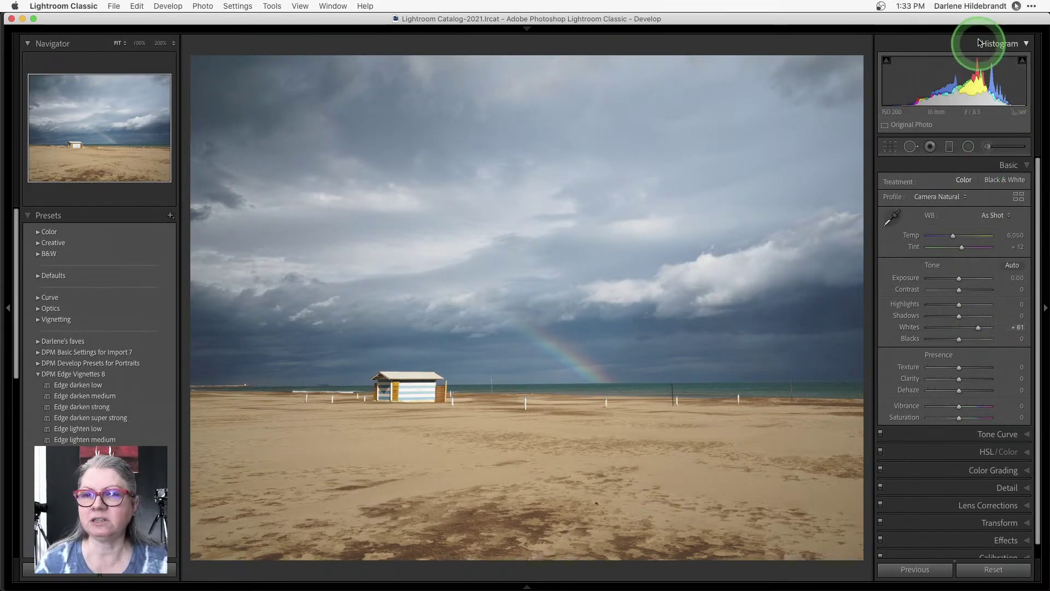
# Apply the automatic Blacks adjustment to the beach photo and compare the edit with the original version.
pyautogui.click(907, 341)
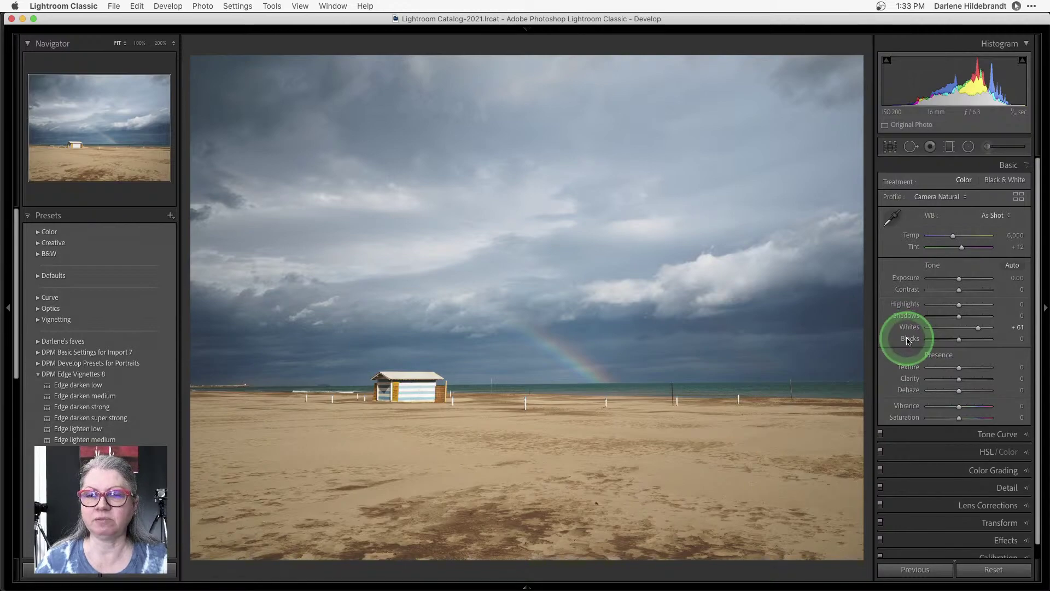
pyautogui.keyDown('shift'); pyautogui.doubleClick(908, 340); pyautogui.keyUp('shift')
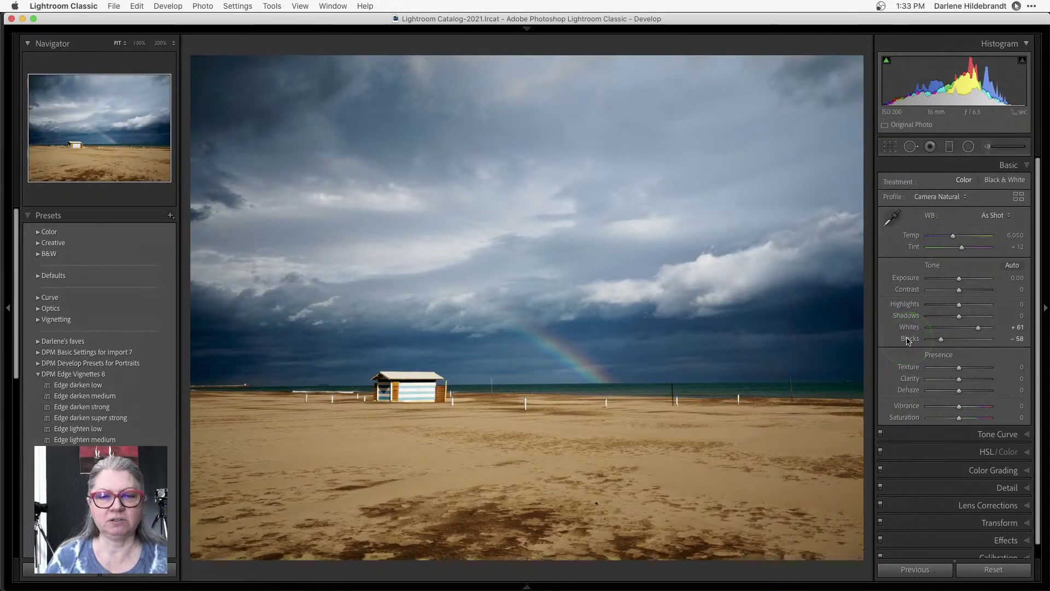
pyautogui.press('\\')
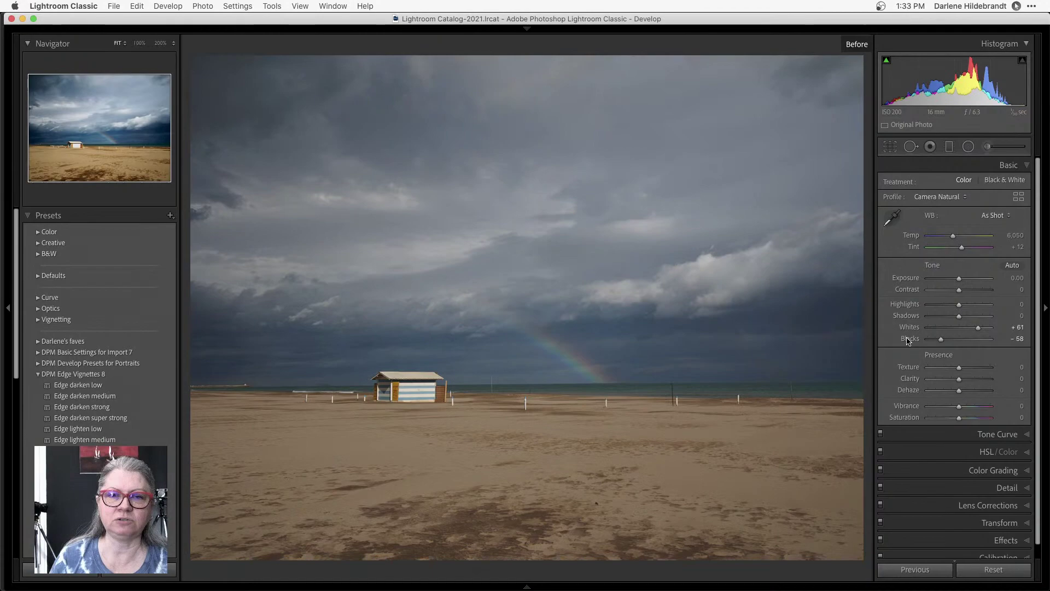
pyautogui.press('\\')
pyautogui.press('\\')
pyautogui.press('\\')
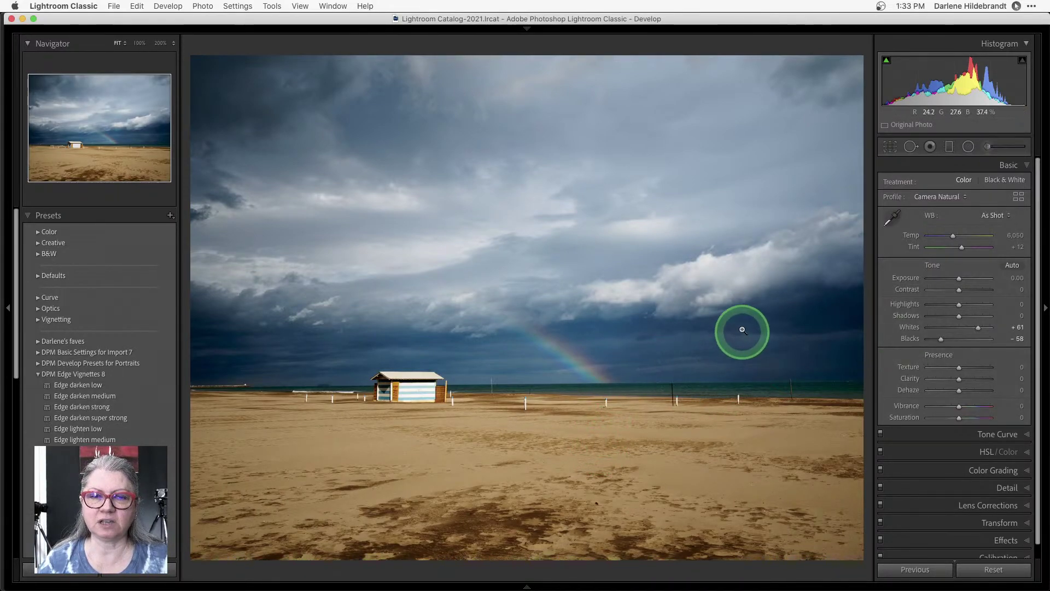
pyautogui.press('\\')
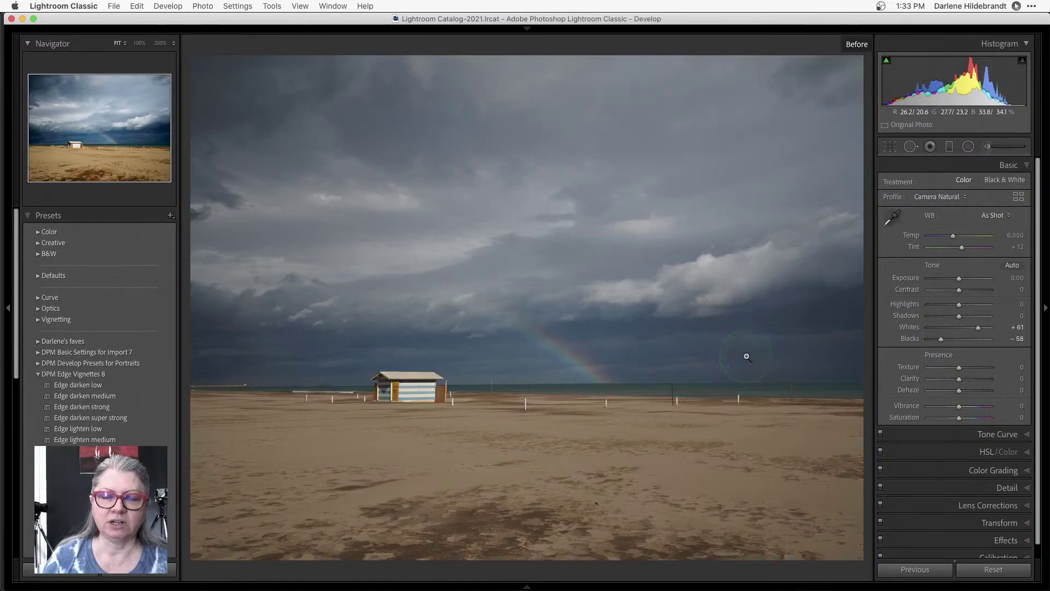
pyautogui.press('\\')
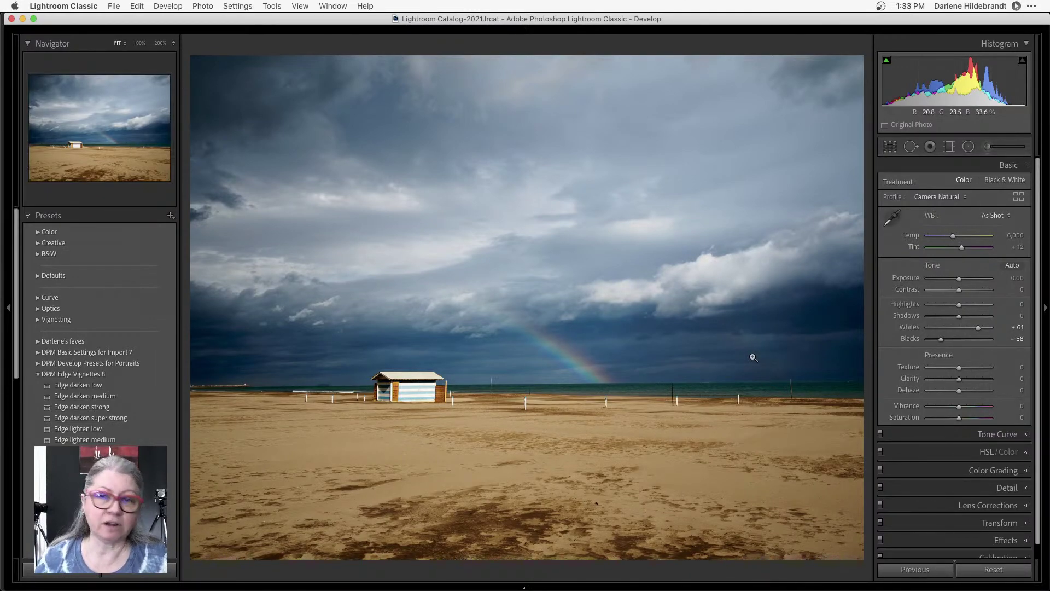
# Crop the photo freely, trimming the foreground sand off the bottom and a narrow strip off the right edge.
pyautogui.press('r')
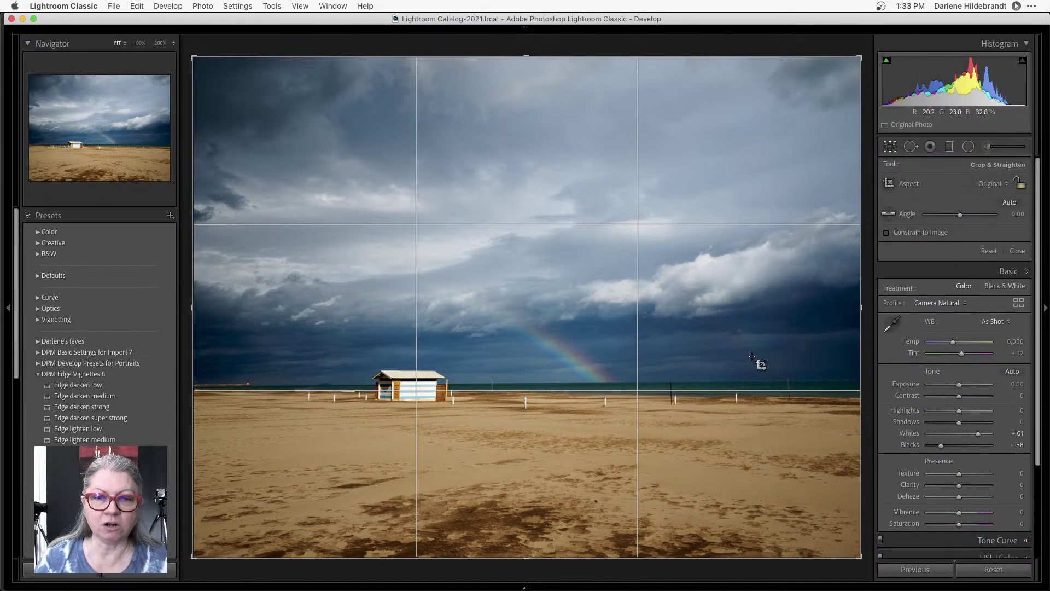
pyautogui.moveTo(752, 357); pyautogui.dragTo(530, 559)
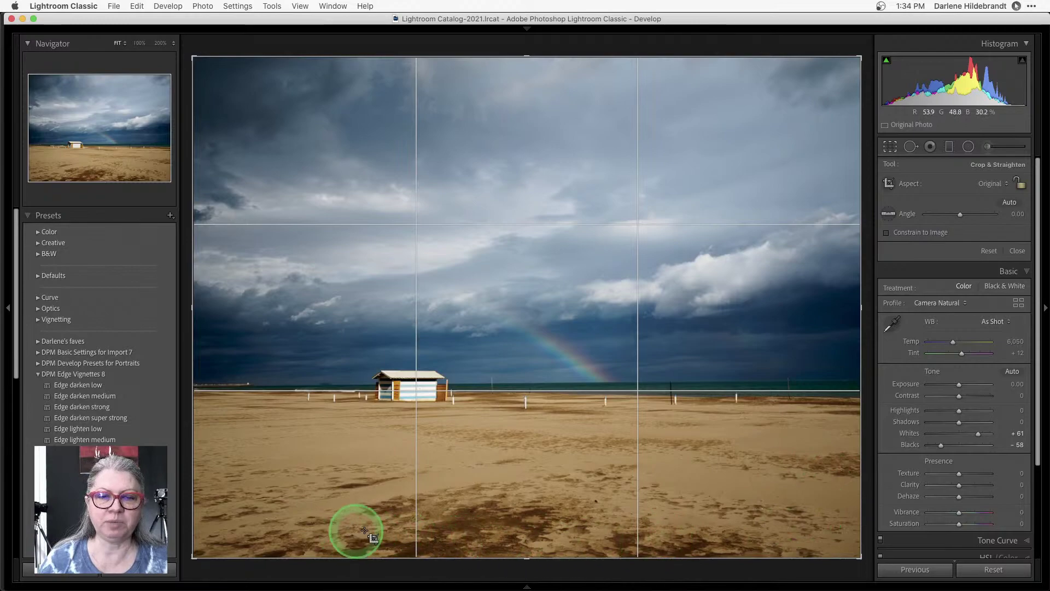
pyautogui.click(526, 557)
pyautogui.moveTo(526, 557); pyautogui.dragTo(526, 503)
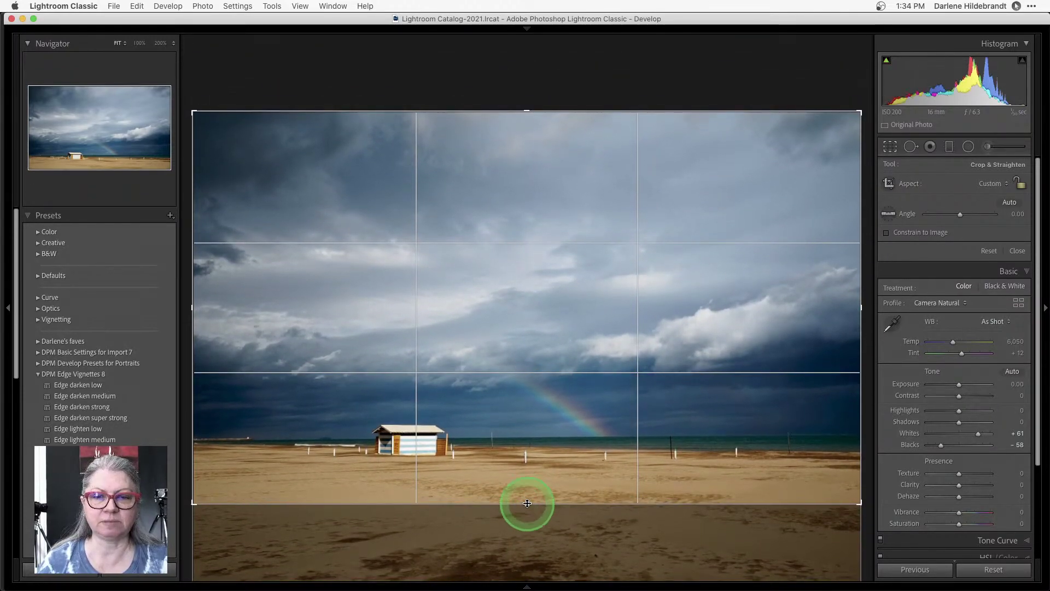
pyautogui.moveTo(465, 476); pyautogui.dragTo(615, 426)
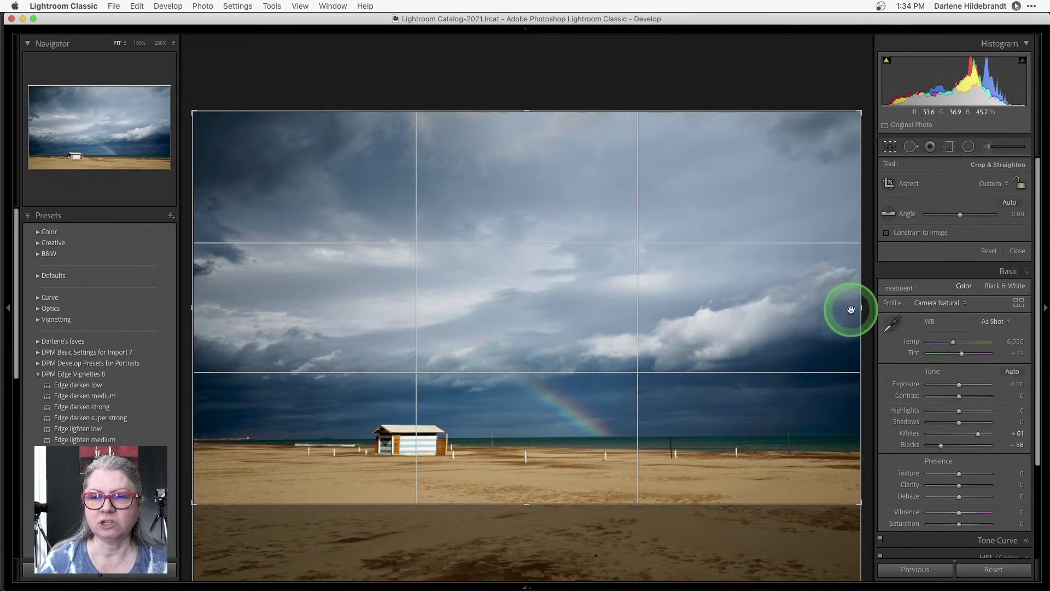
pyautogui.moveTo(858, 308); pyautogui.dragTo(818, 307)
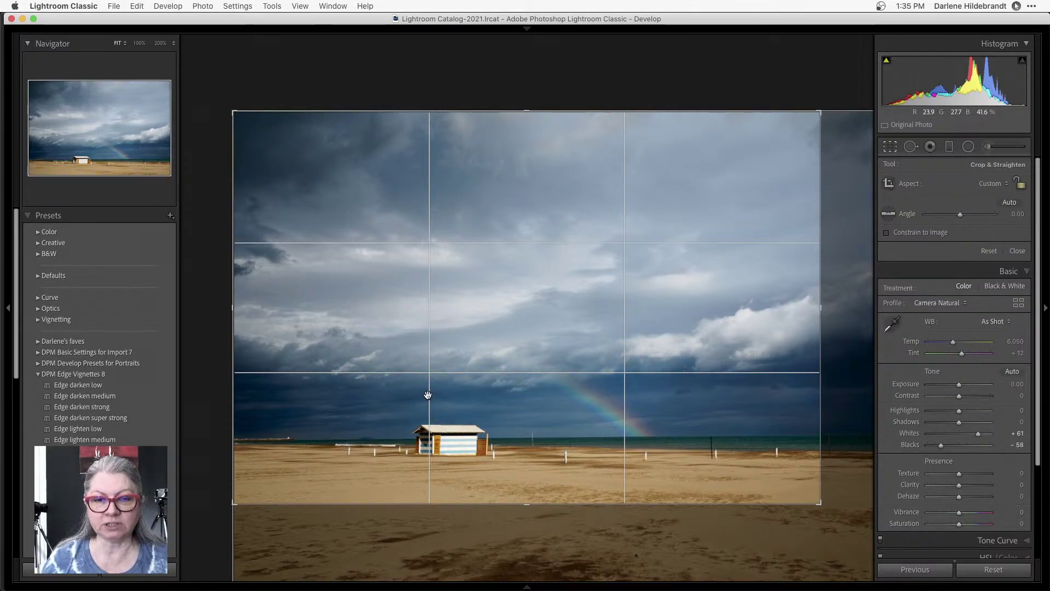
pyautogui.press('Return')
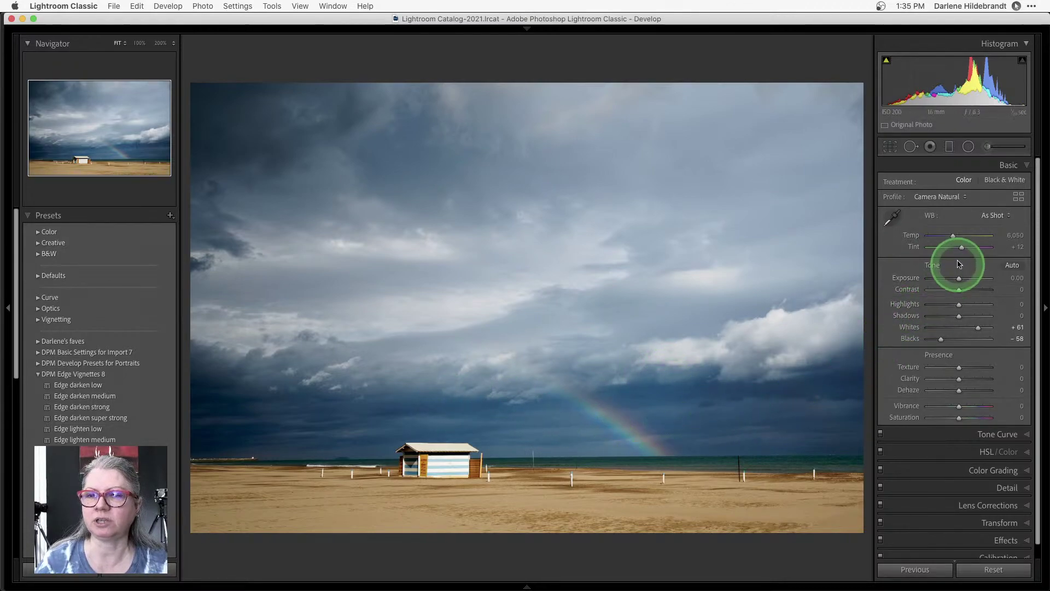
# Try a white balance temperature of 6,706, replace it with the Auto white balance, and compare the photo with its original version.
pyautogui.moveTo(954, 240); pyautogui.dragTo(958, 238)
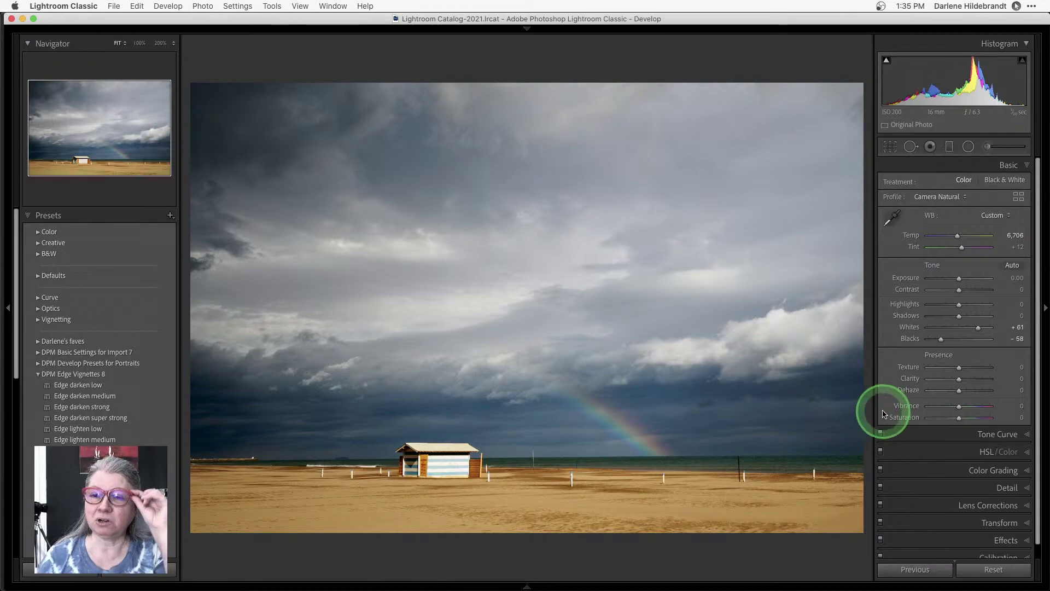
pyautogui.click(990, 216)
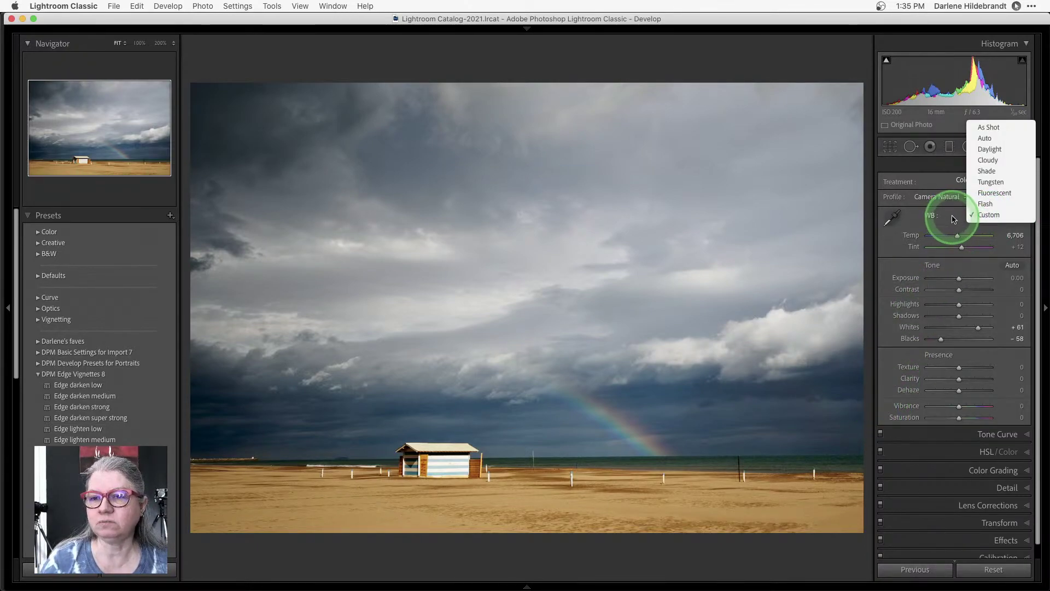
pyautogui.click(987, 138)
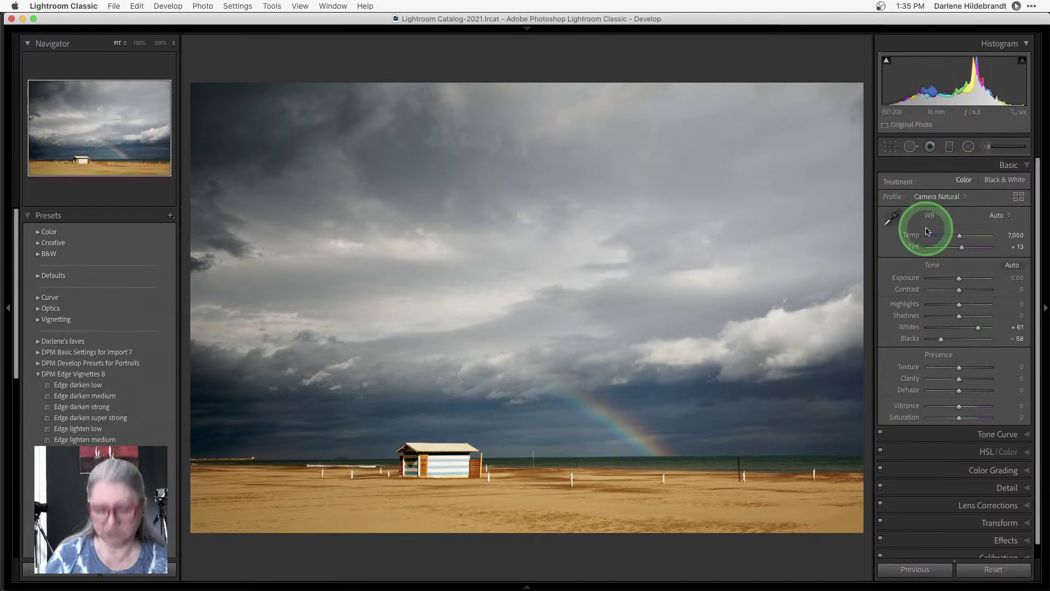
pyautogui.press('\\')
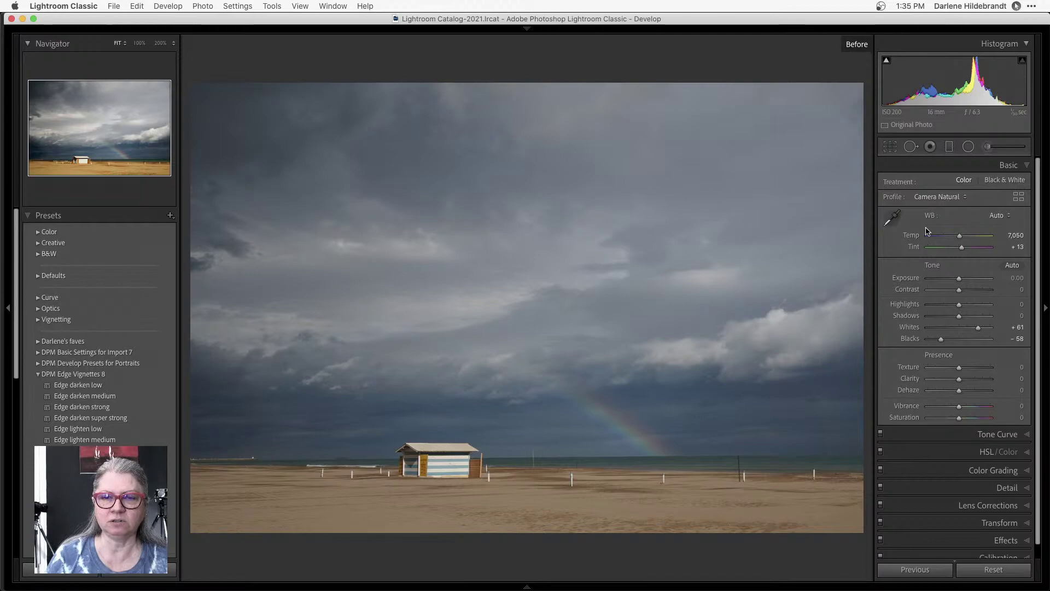
pyautogui.press('\\')
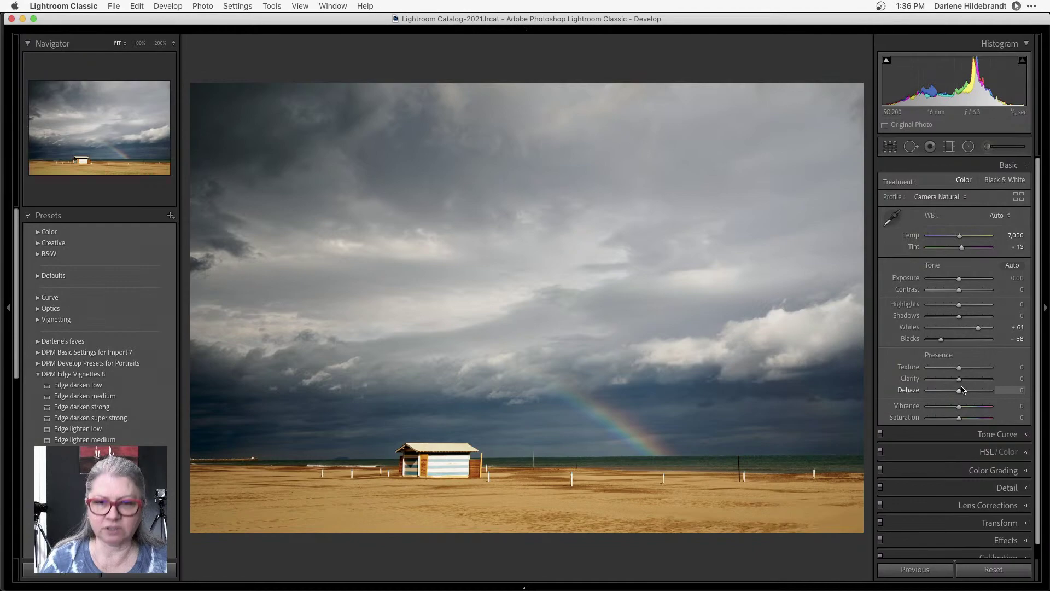
# Rotate the photo upside down and view it with the lights out to judge the composition, and rotate it back upright.
pyautogui.press('super+bracketright')
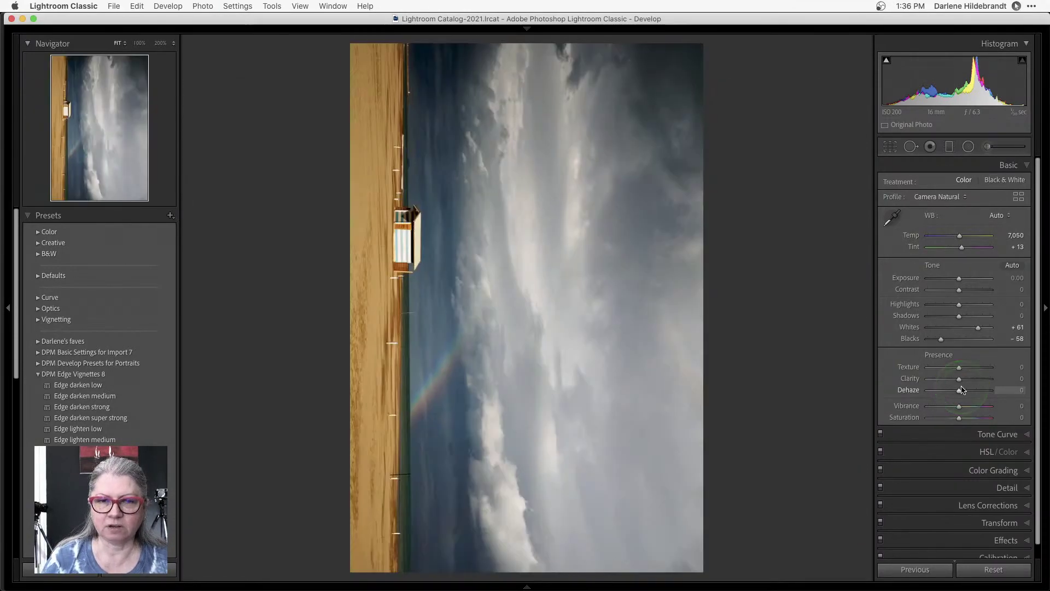
pyautogui.press('super+bracketright')
pyautogui.press('l')
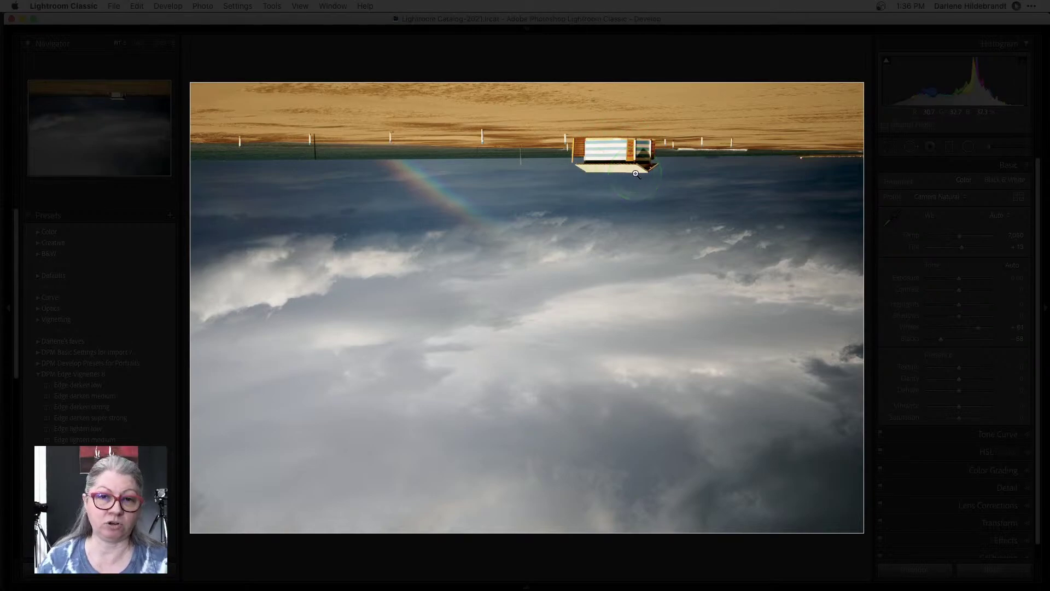
pyautogui.press('l')
pyautogui.press('l')
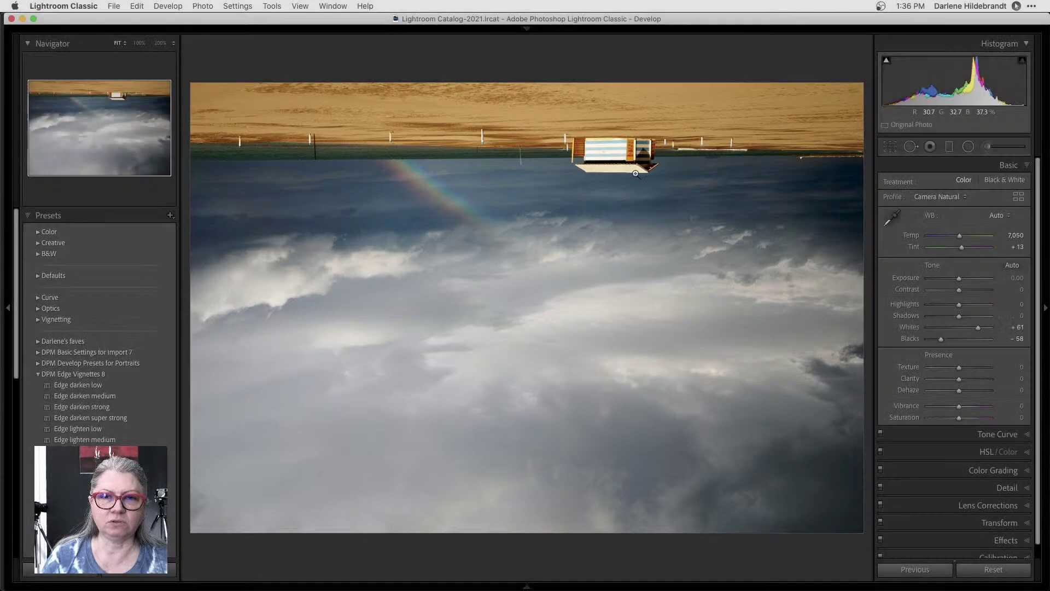
pyautogui.press('super+bracketright')
pyautogui.press('super+bracketright')
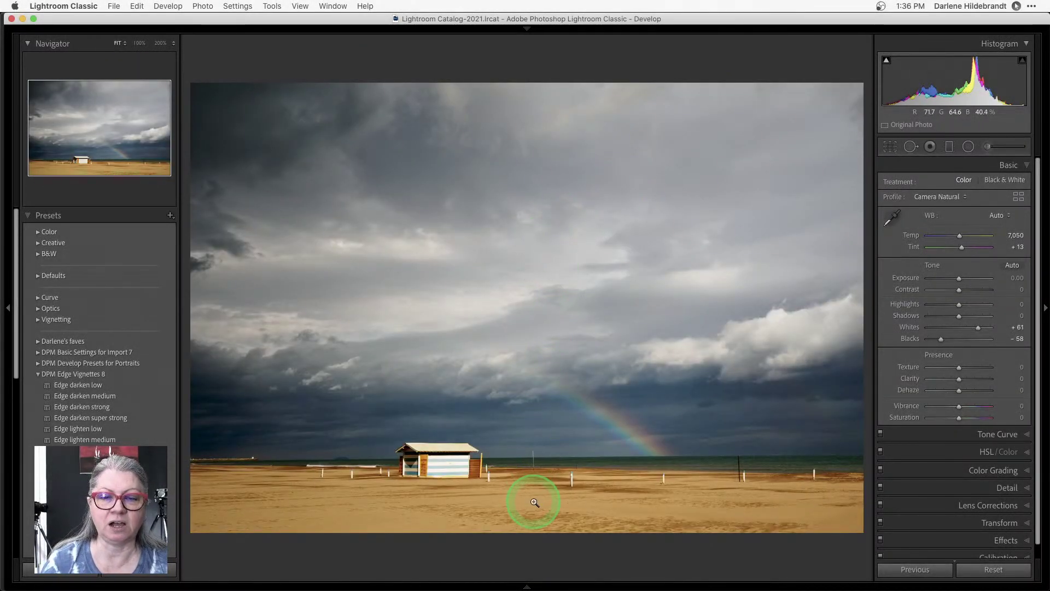
# Draw a graduated filter upward across the lower clouds to affect the beach, and reset its Highlights to 0.
pyautogui.click(949, 146)
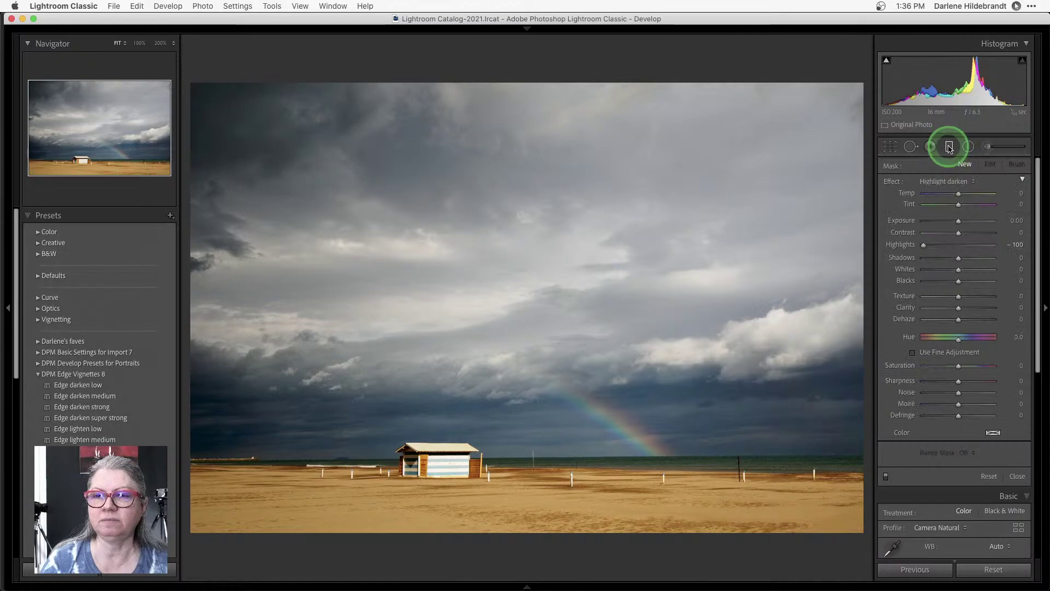
pyautogui.click(948, 146)
pyautogui.click(949, 146)
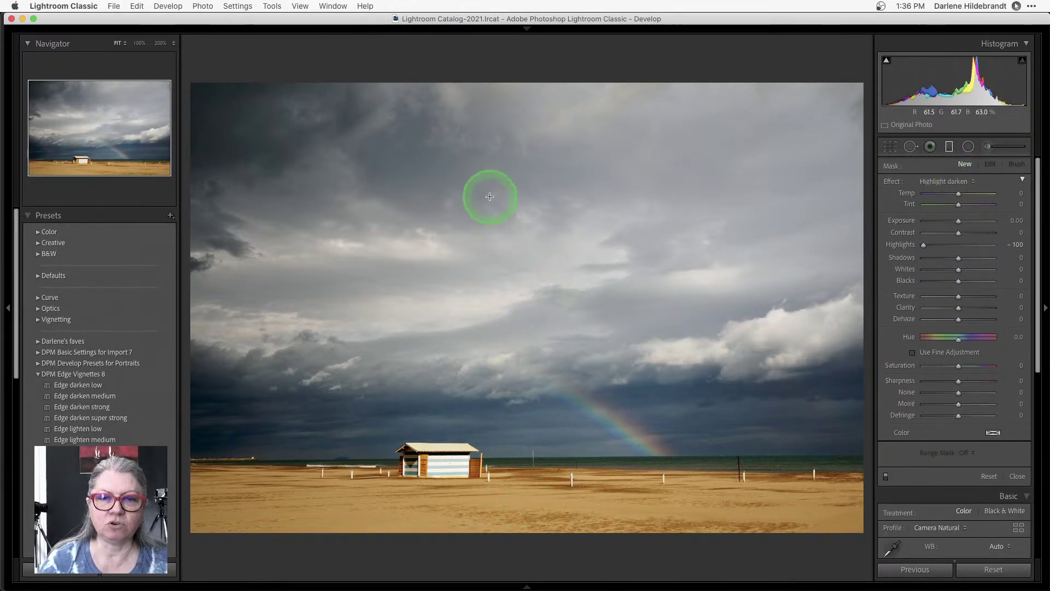
pyautogui.moveTo(517, 504); pyautogui.dragTo(508, 379)
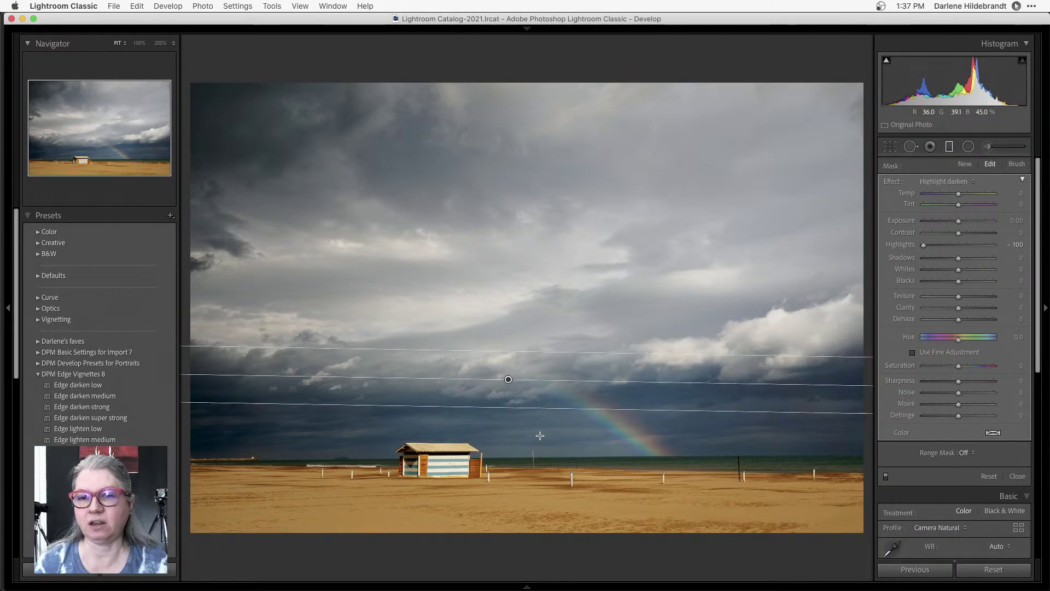
pyautogui.click(540, 436)
pyautogui.click(887, 250)
pyautogui.doubleClick(891, 246)
# Try an Exposure of -2.55 on the graduated filter while widening and narrowing its transition zone.
pyautogui.moveTo(958, 220); pyautogui.dragTo(936, 219)
pyautogui.click(467, 427)
pyautogui.click(505, 360)
pyautogui.moveTo(506, 360); pyautogui.dragTo(515, 160)
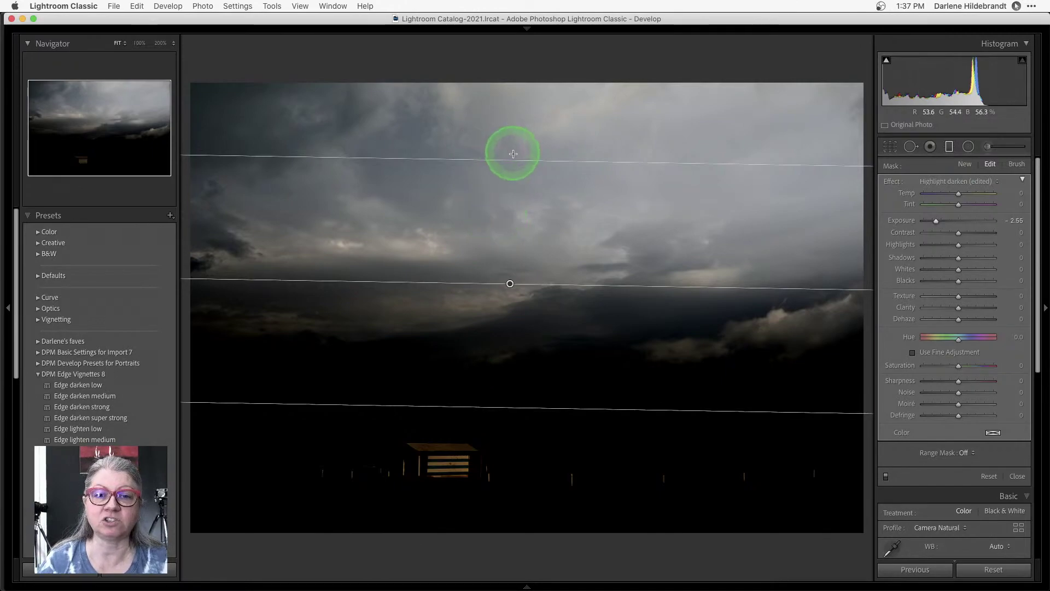
pyautogui.moveTo(514, 159); pyautogui.dragTo(504, 343)
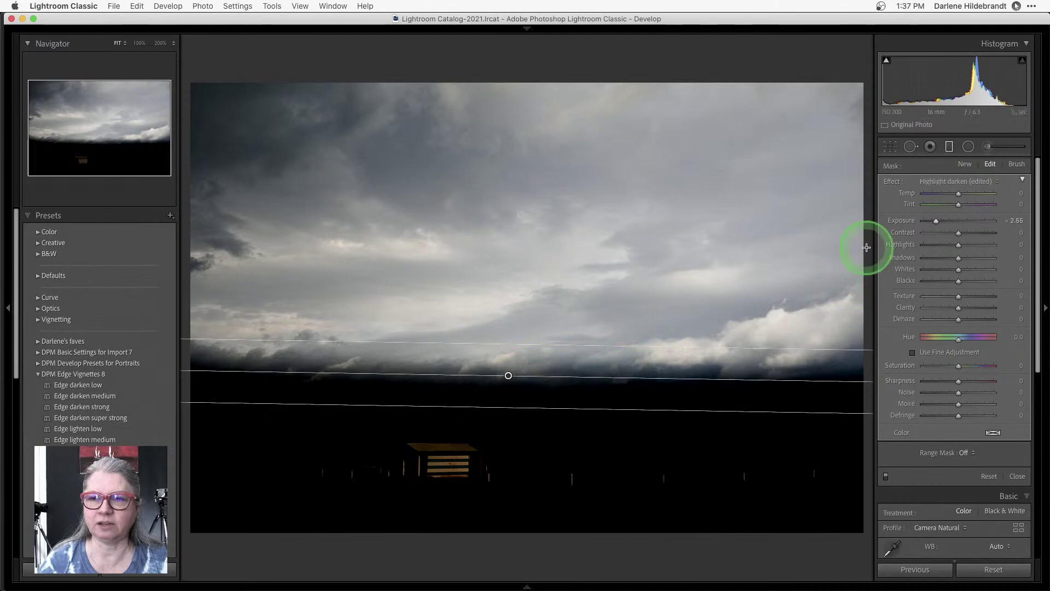
# Move the graduated filter down onto the sand, level it with the horizon, and set its Exposure to -0.53.
pyautogui.moveTo(943, 230); pyautogui.dragTo(963, 220)
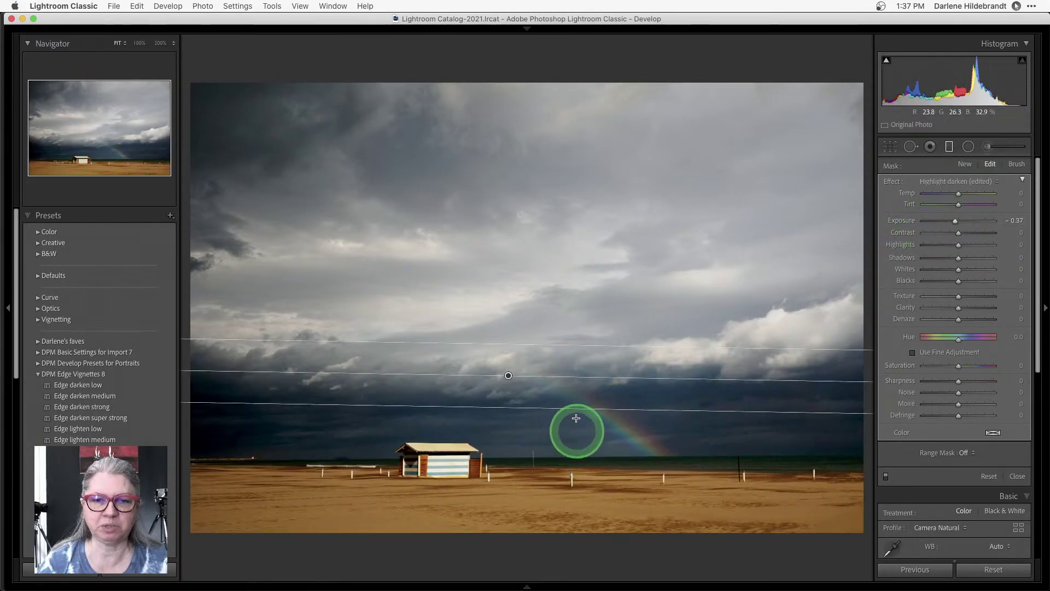
pyautogui.moveTo(508, 375); pyautogui.dragTo(507, 468)
pyautogui.moveTo(839, 476); pyautogui.dragTo(841, 471)
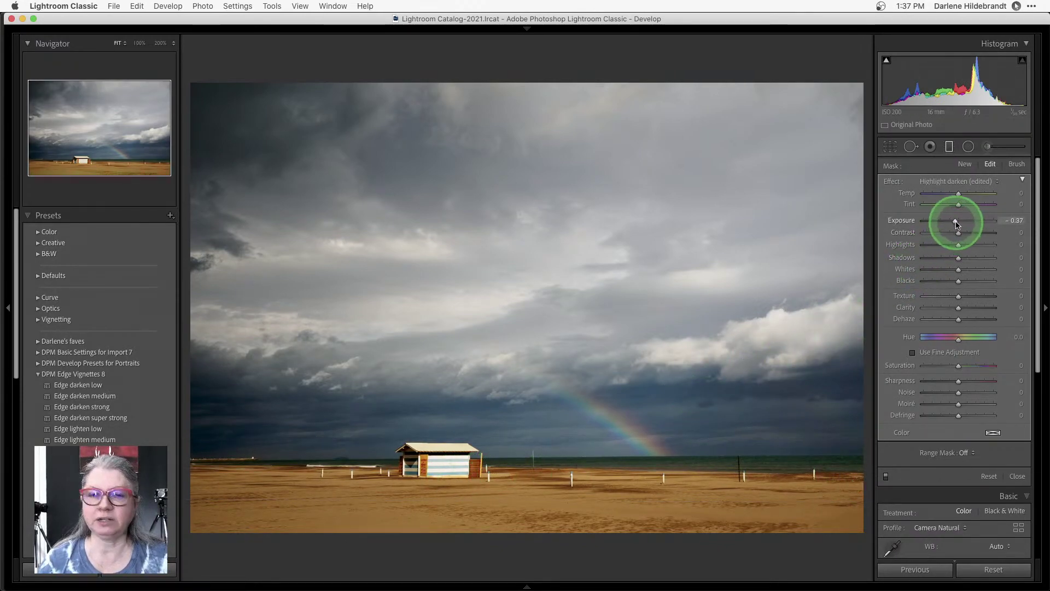
pyautogui.moveTo(956, 224)
pyautogui.mouseDown()
pyautogui.moveTo(947, 221)
pyautogui.moveTo(956, 222)
pyautogui.mouseUp()
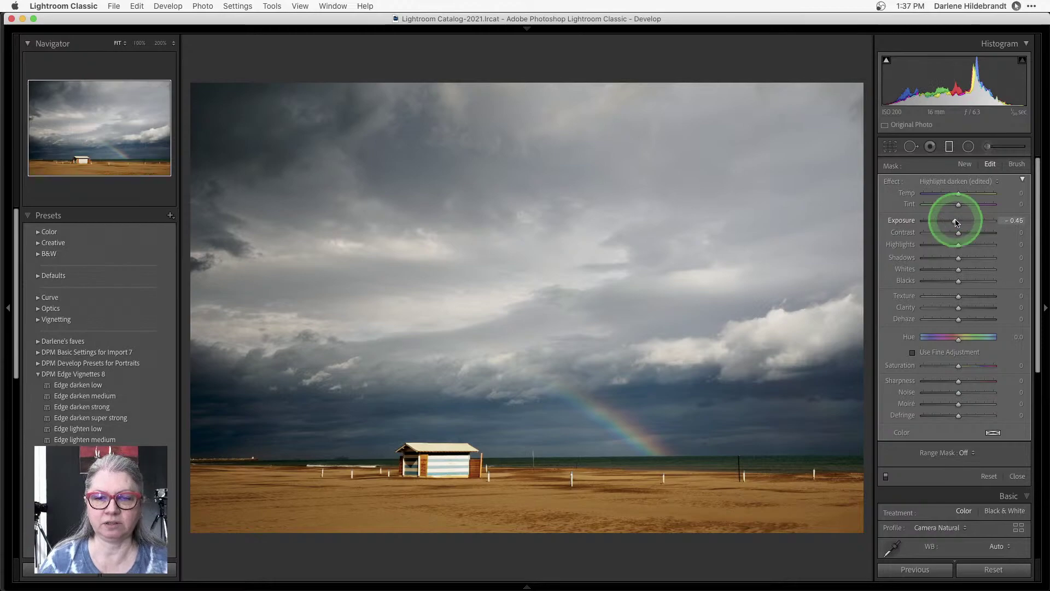
pyautogui.moveTo(956, 221); pyautogui.dragTo(955, 221)
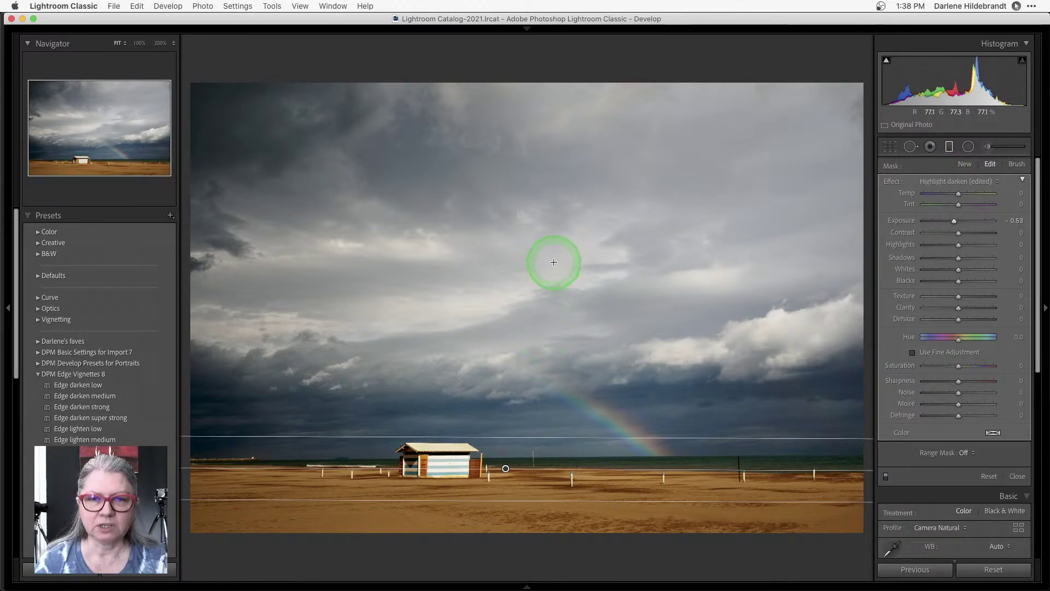
# Add a second graduated filter covering the sky down to the horizon and reset its Exposure to 0.
pyautogui.moveTo(513, 296); pyautogui.dragTo(513, 373)
pyautogui.moveTo(513, 334); pyautogui.dragTo(507, 427)
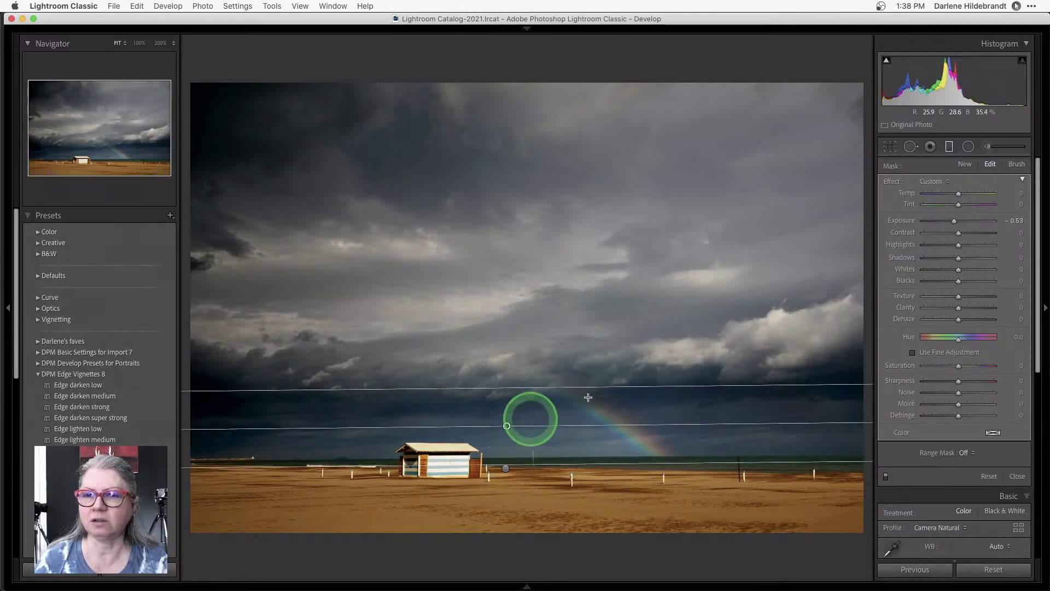
pyautogui.doubleClick(899, 220)
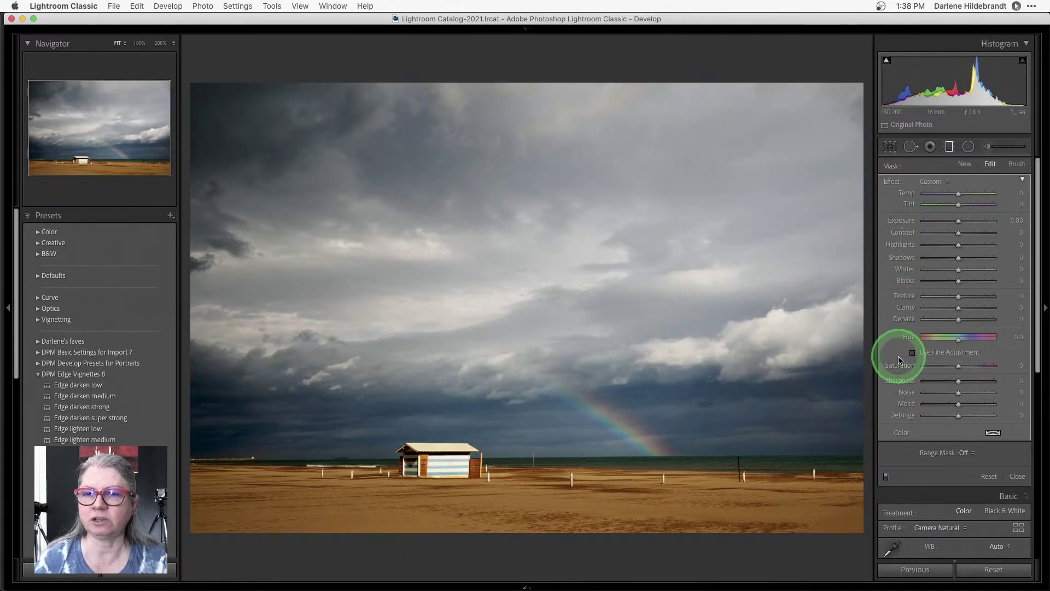
# Try Exposure -1.00 and Blacks 70 on the sky filter, and reset all its effect sliders.
pyautogui.moveTo(923, 221); pyautogui.dragTo(946, 220)
pyautogui.moveTo(958, 280); pyautogui.dragTo(984, 279)
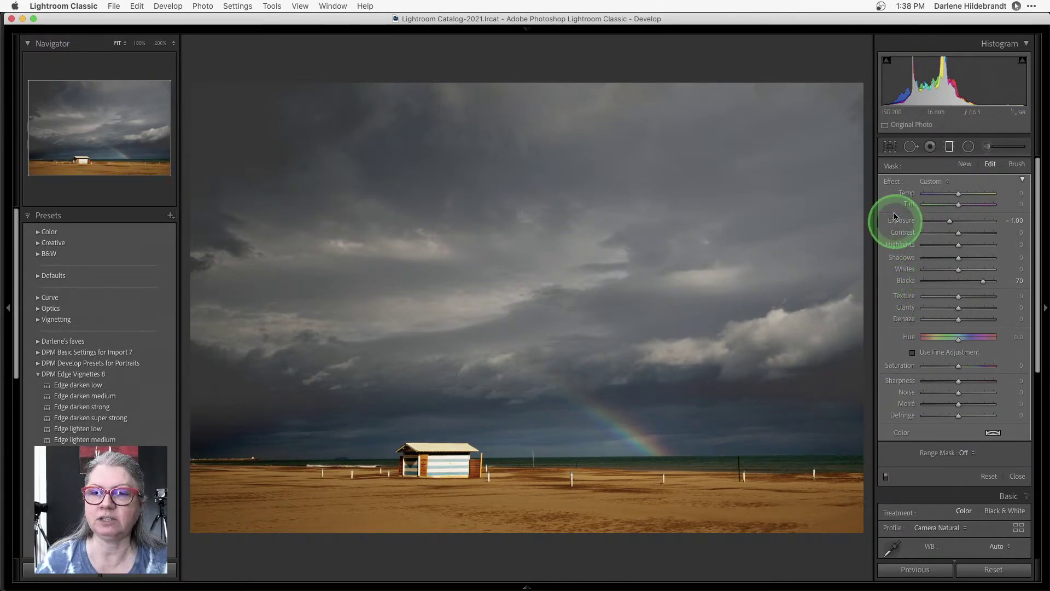
pyautogui.doubleClick(888, 183)
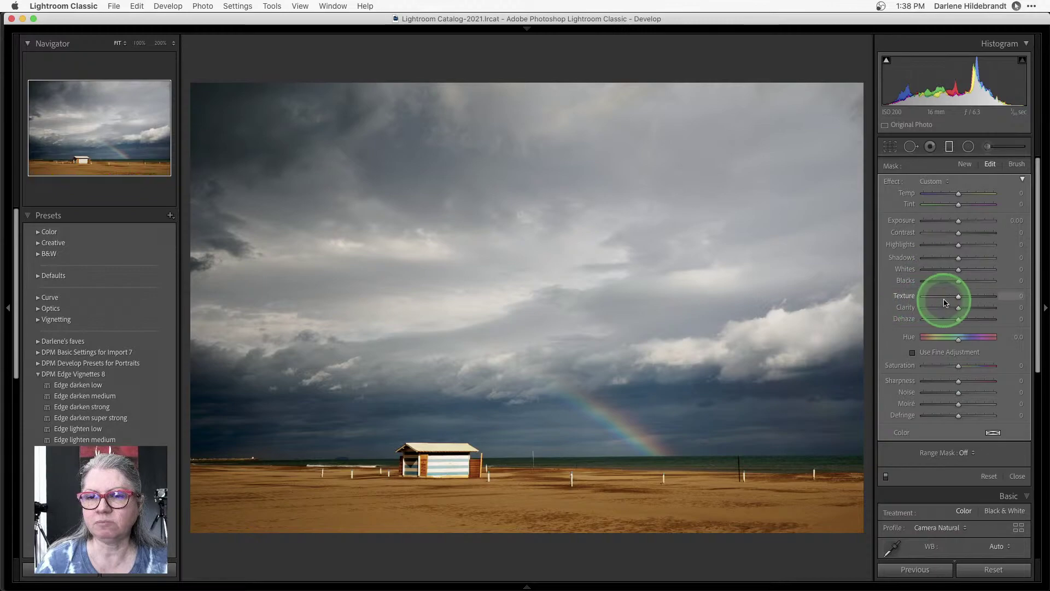
# Set the sky filter's Clarity to 37, Texture to 18 and Noise to 20, checking the clouds for grain.
pyautogui.moveTo(961, 311); pyautogui.dragTo(1004, 298)
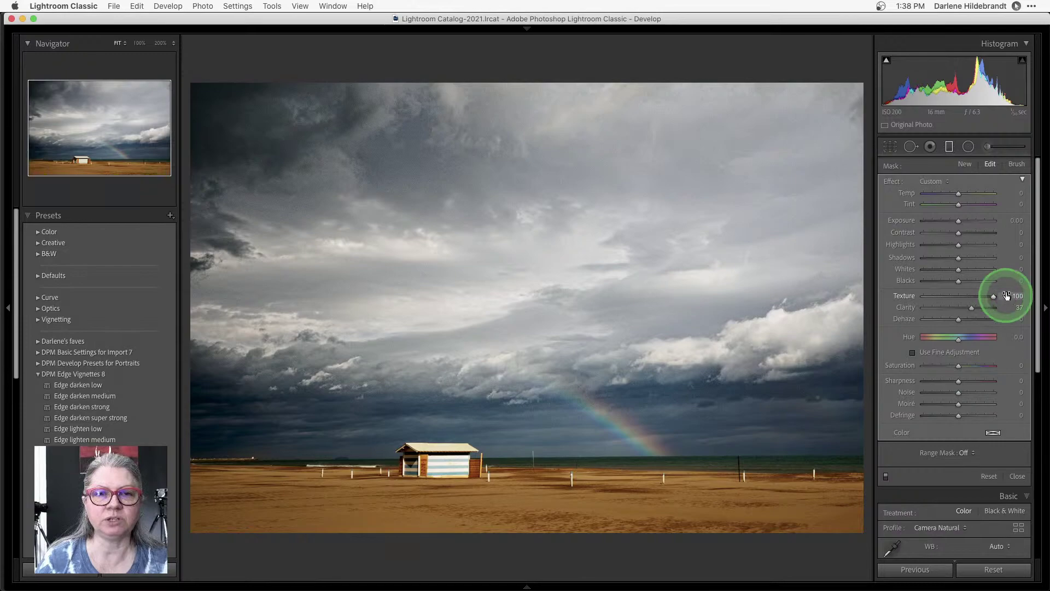
pyautogui.click(468, 343)
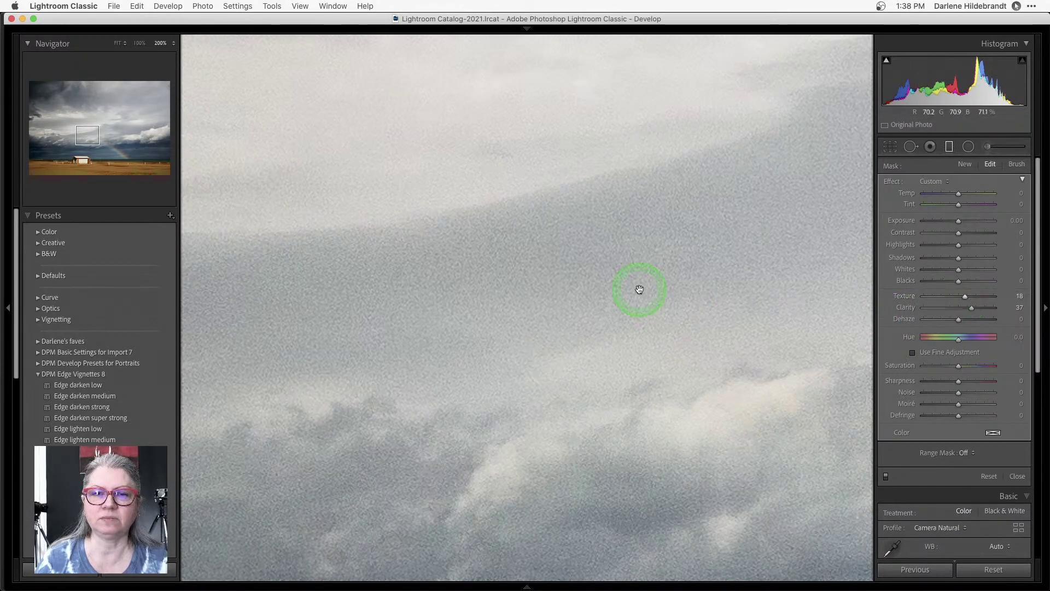
pyautogui.press('z')
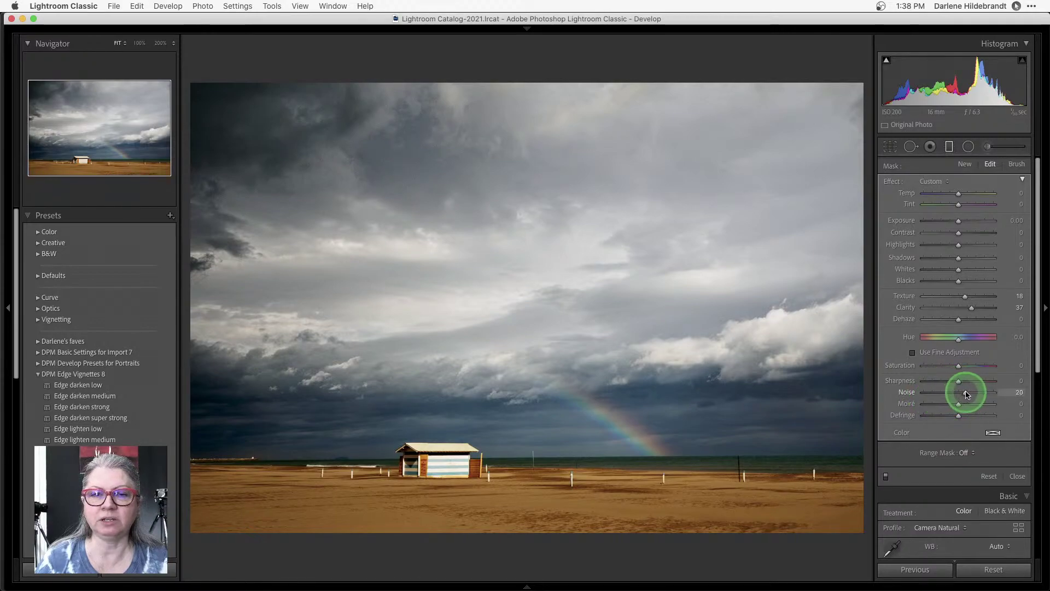
# Inspect the sky's noise up close, and set the sky graduated filter's Clarity to 29 and Whites to 29.
pyautogui.press('z')
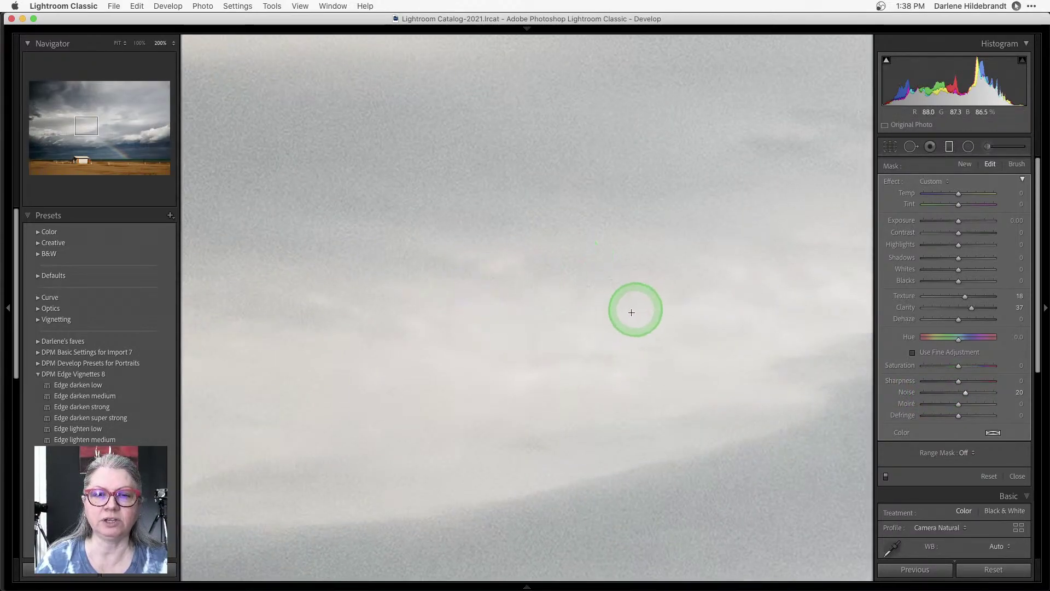
pyautogui.press('z')
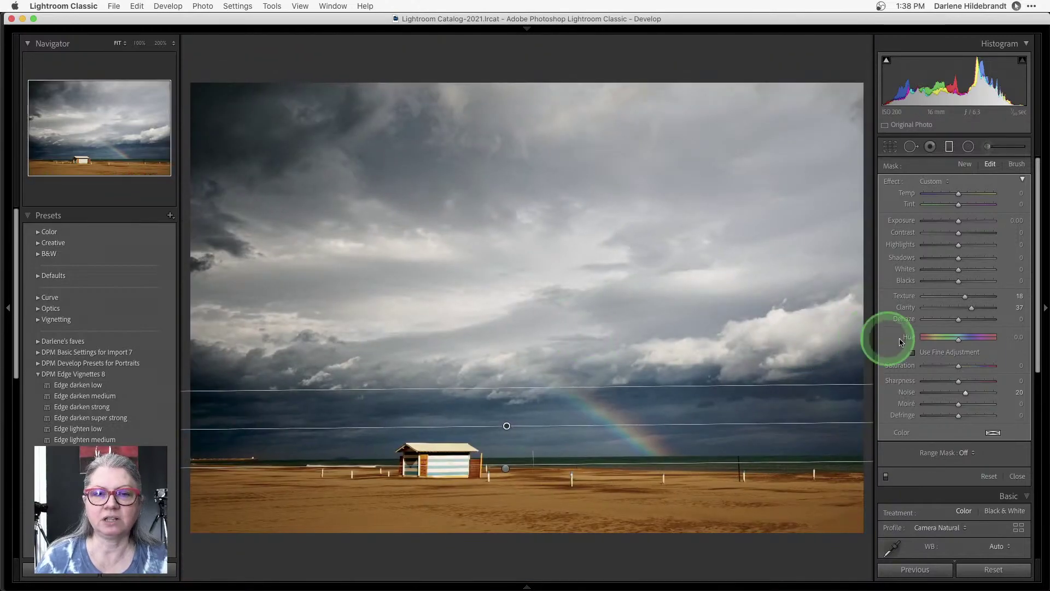
pyautogui.moveTo(980, 308); pyautogui.dragTo(968, 309)
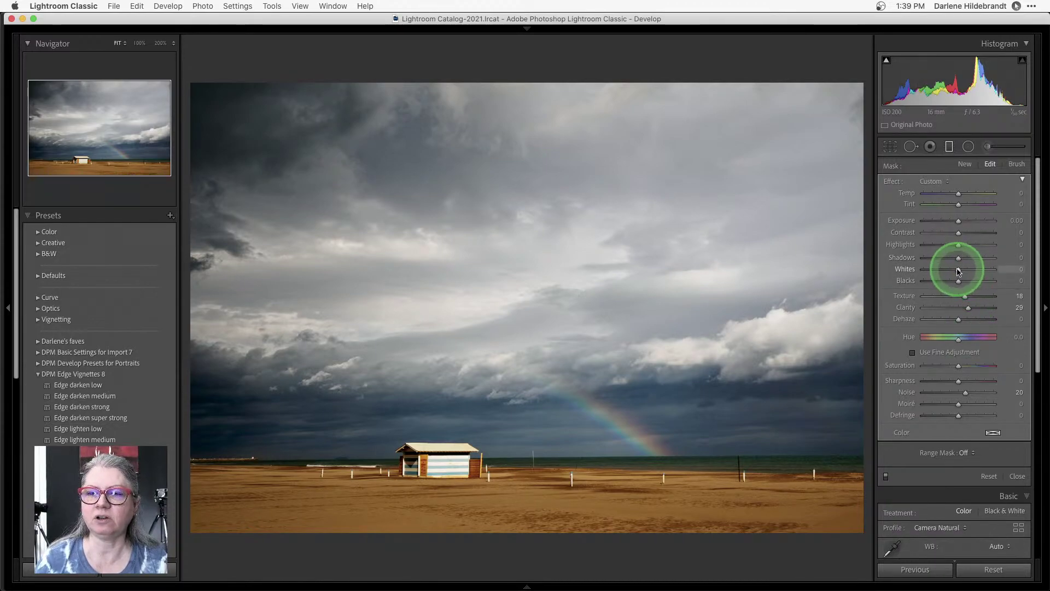
pyautogui.moveTo(959, 246); pyautogui.dragTo(969, 268)
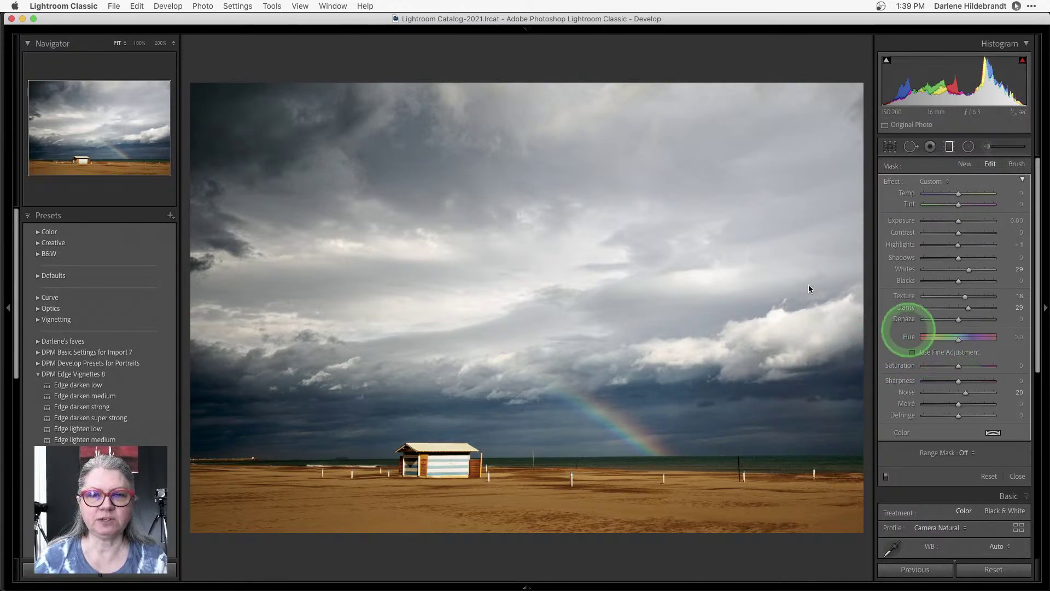
# Add a graduated filter across the upper sky with only Exposure at -0.37, and compare the photo without and with the gradients.
pyautogui.moveTo(572, 96); pyautogui.dragTo(573, 175)
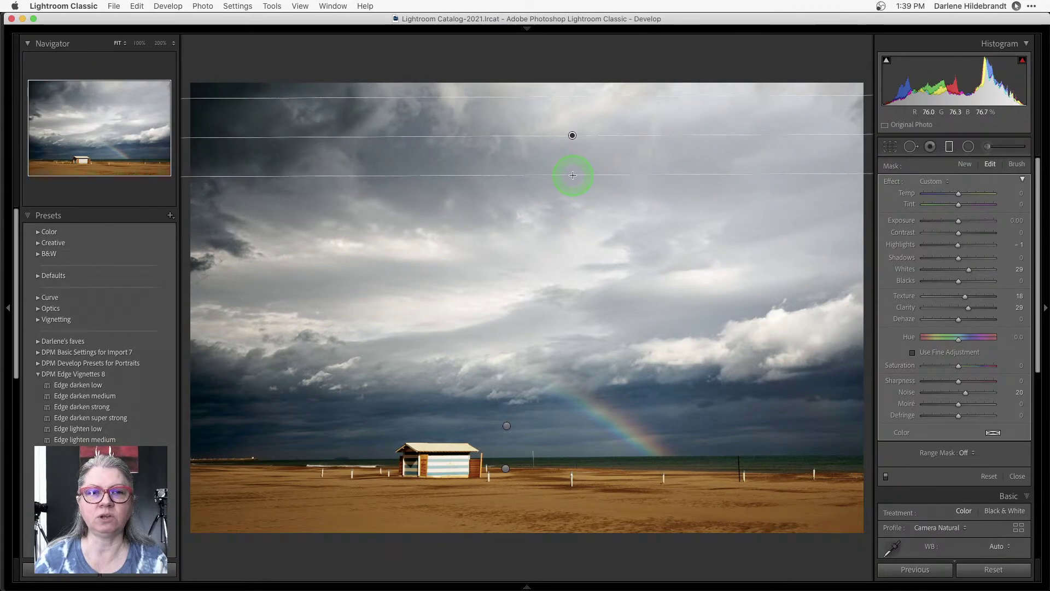
pyautogui.doubleClick(891, 181)
pyautogui.moveTo(957, 221); pyautogui.dragTo(955, 224)
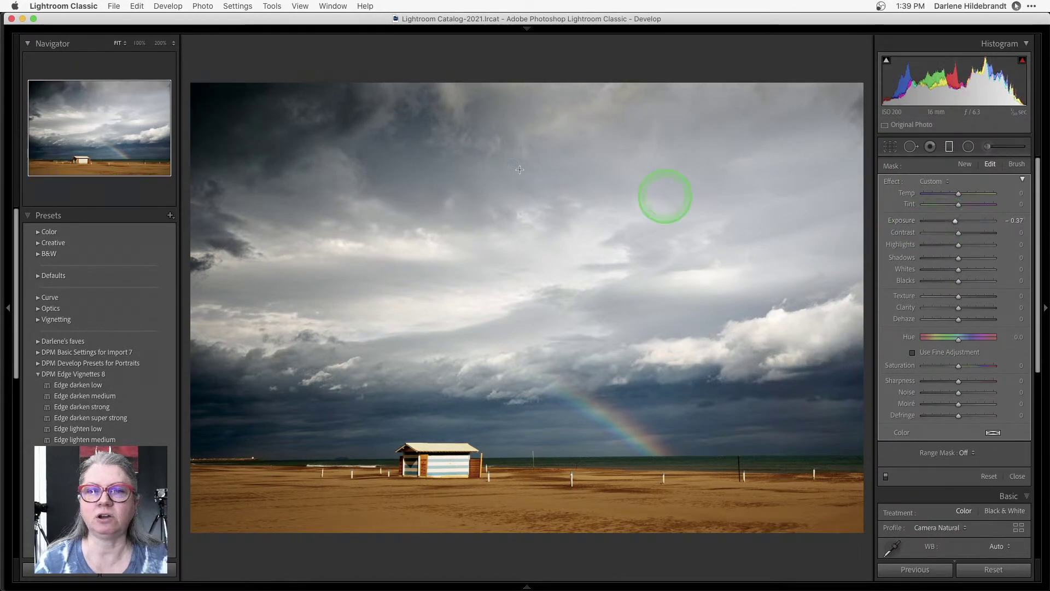
pyautogui.moveTo(750, 134); pyautogui.dragTo(750, 137)
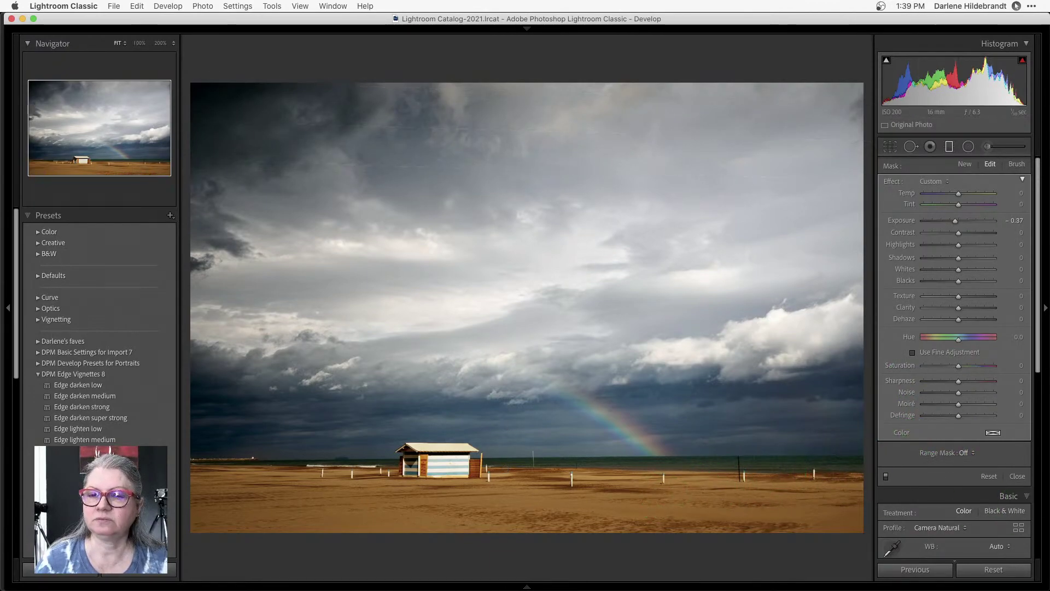
pyautogui.click(886, 477)
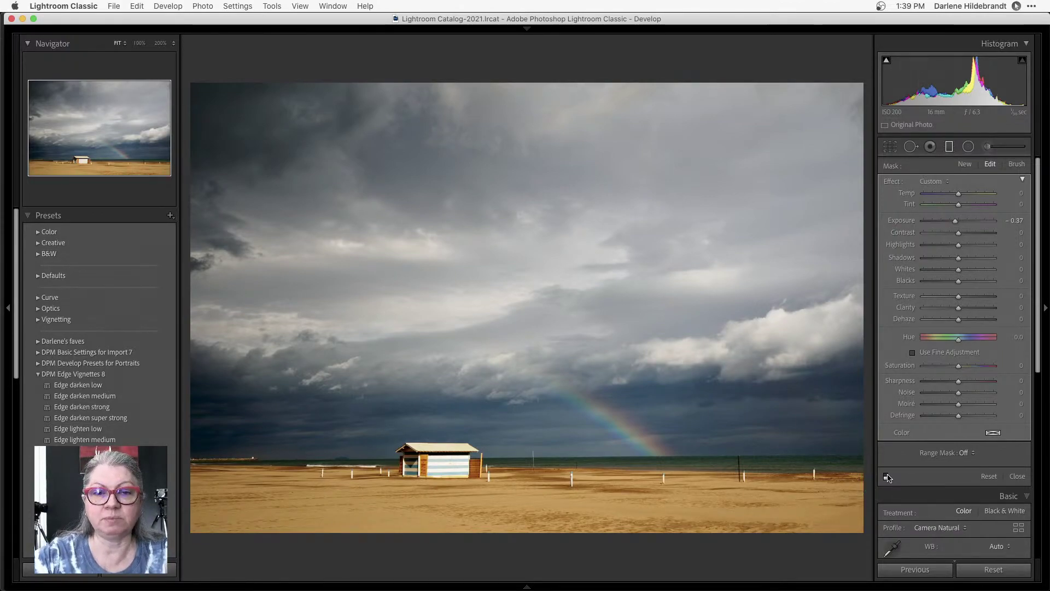
pyautogui.click(887, 477)
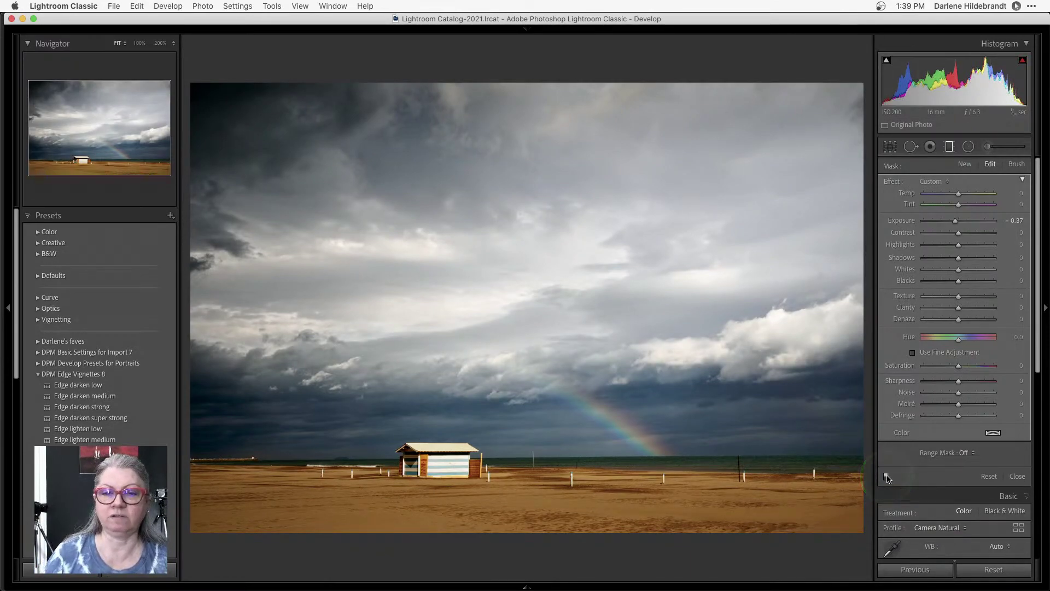
# Set the sand foreground's graduated filter to Exposure -0.40 and Highlights -27, and finish editing the gradients.
pyautogui.click(505, 469)
pyautogui.moveTo(954, 220); pyautogui.dragTo(948, 247)
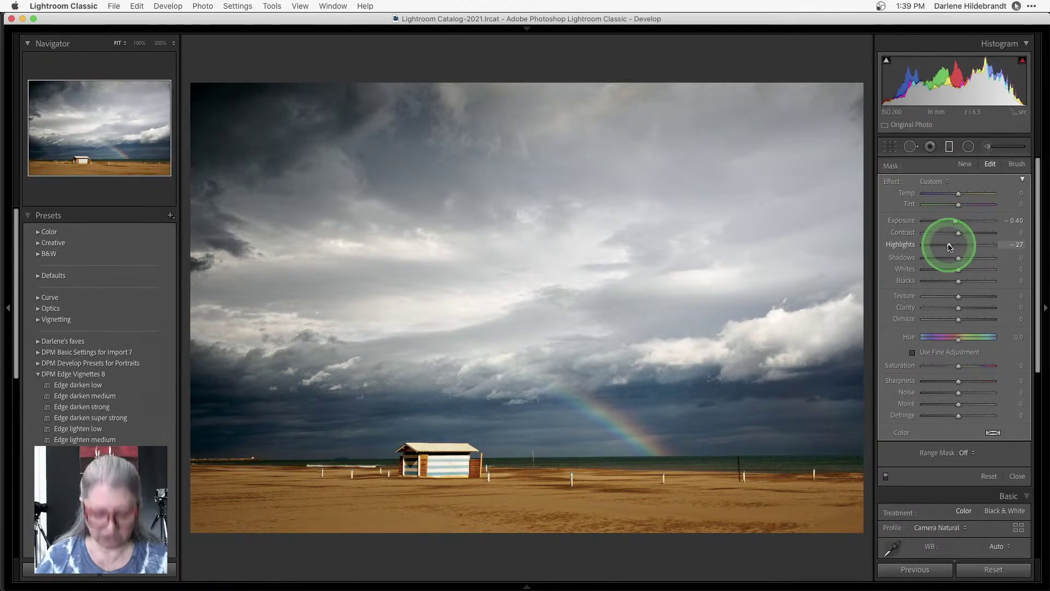
pyautogui.press('m')
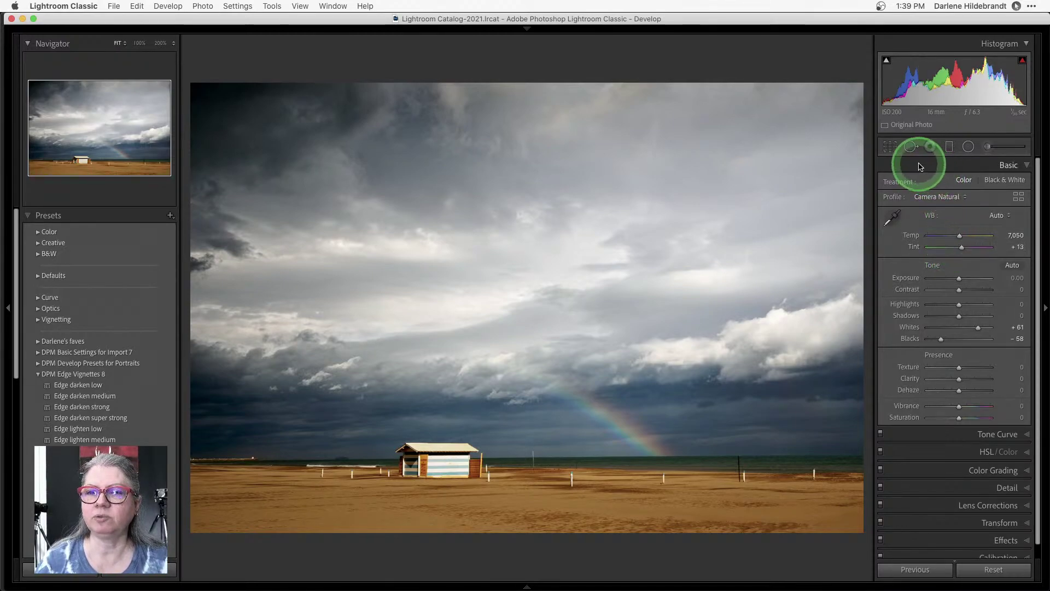
# Draw an elliptical radial filter around the beach hut using the Highlight darken effect.
pyautogui.click(968, 148)
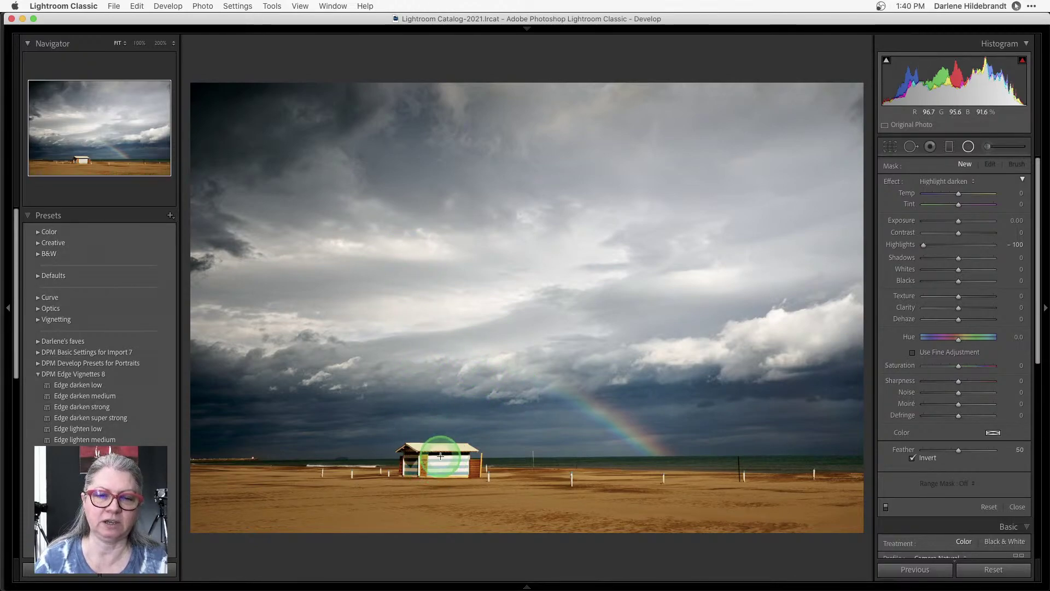
pyautogui.moveTo(441, 456); pyautogui.dragTo(505, 498)
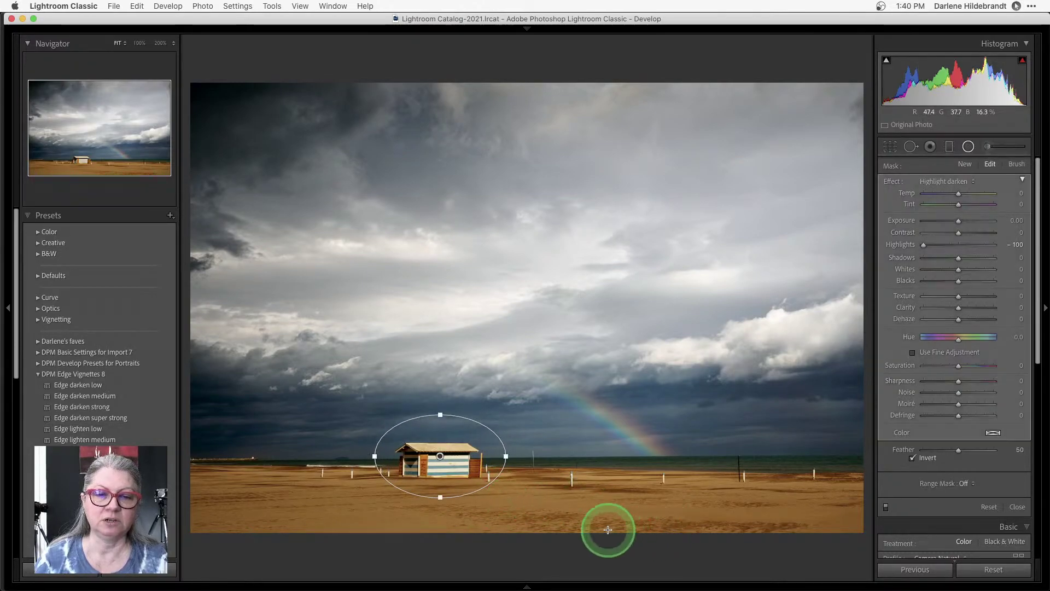
# Try Exposure -1.67 on the hut's radial filter with Invert off and on, and reset the Exposure.
pyautogui.click(942, 220)
pyautogui.scroll(-2, 948, 327)
pyautogui.scroll(-2, 947, 326)
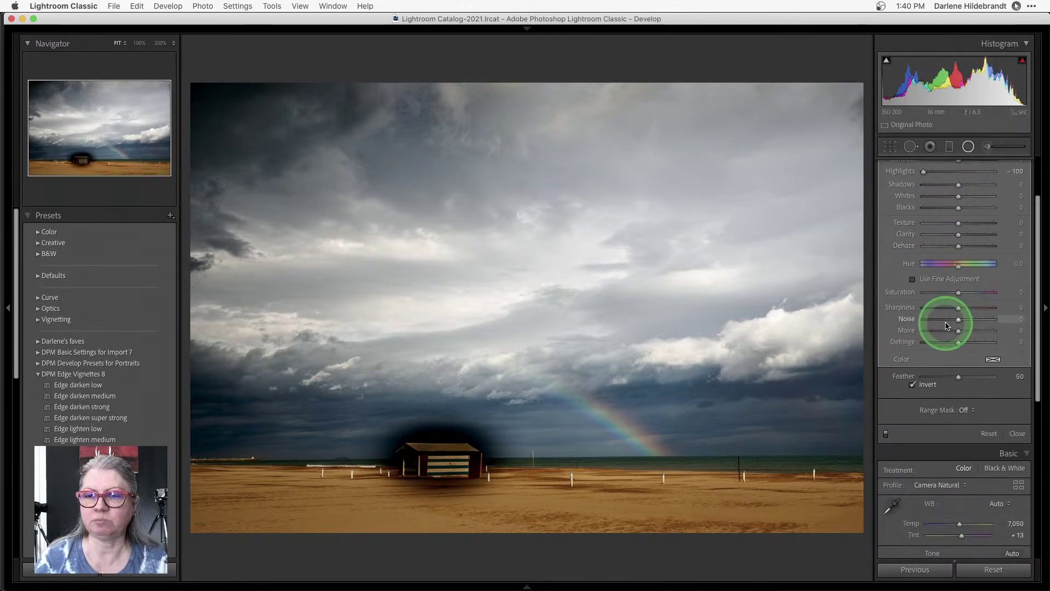
pyautogui.click(912, 385)
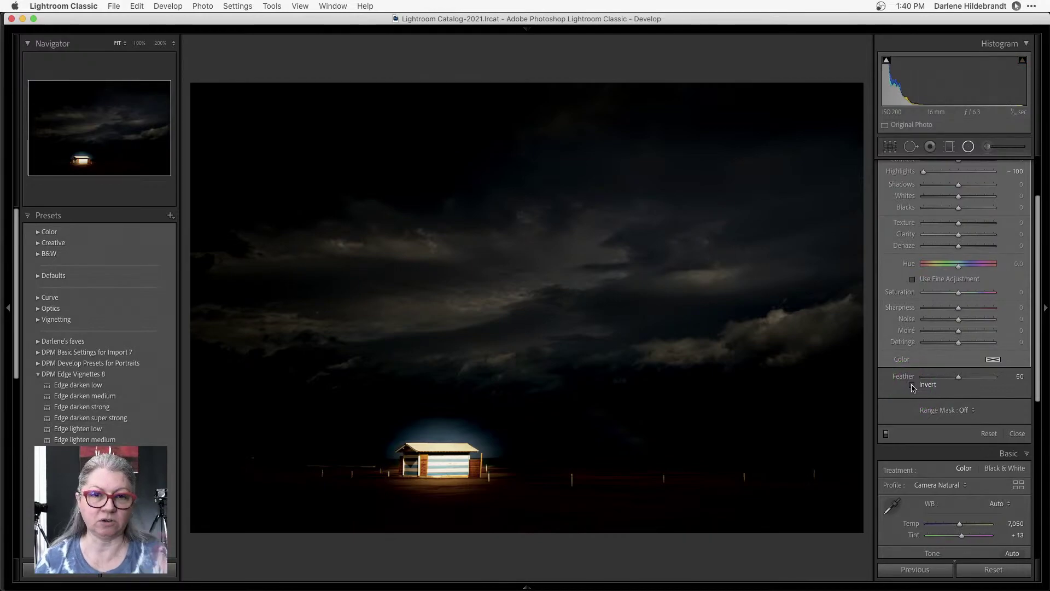
pyautogui.click(912, 386)
pyautogui.scroll(4, 911, 383)
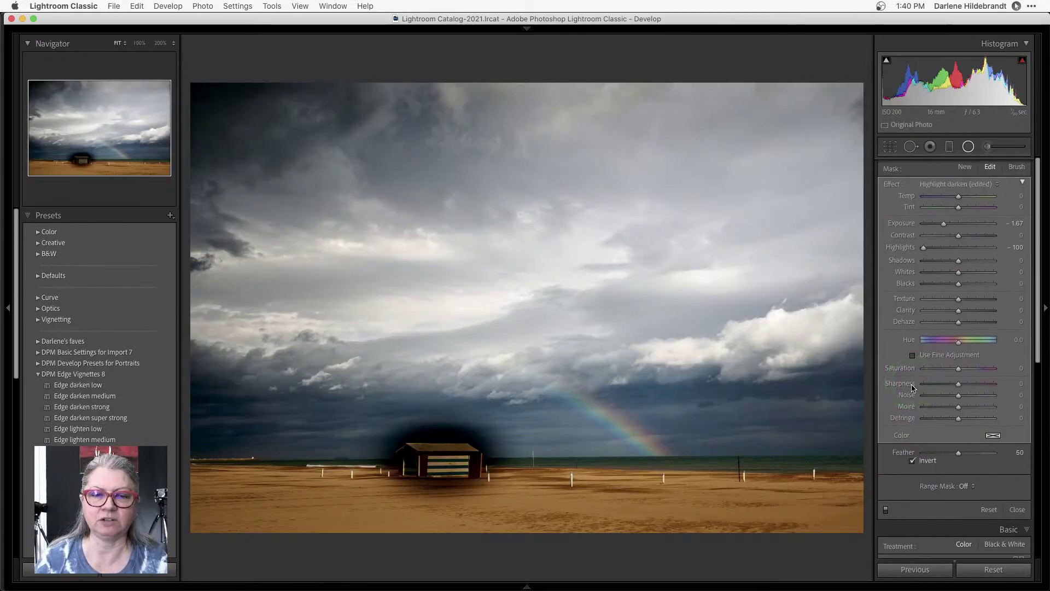
pyautogui.doubleClick(902, 220)
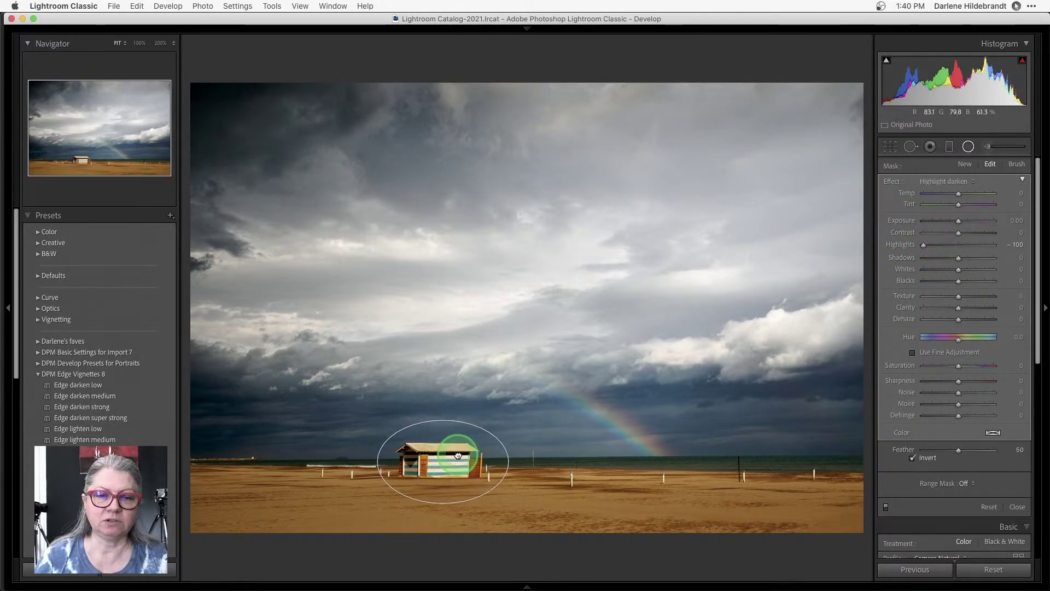
# Shift the radial filter slightly to centre it on the hut, and compare the photo with the filter off and on.
pyautogui.click(459, 454)
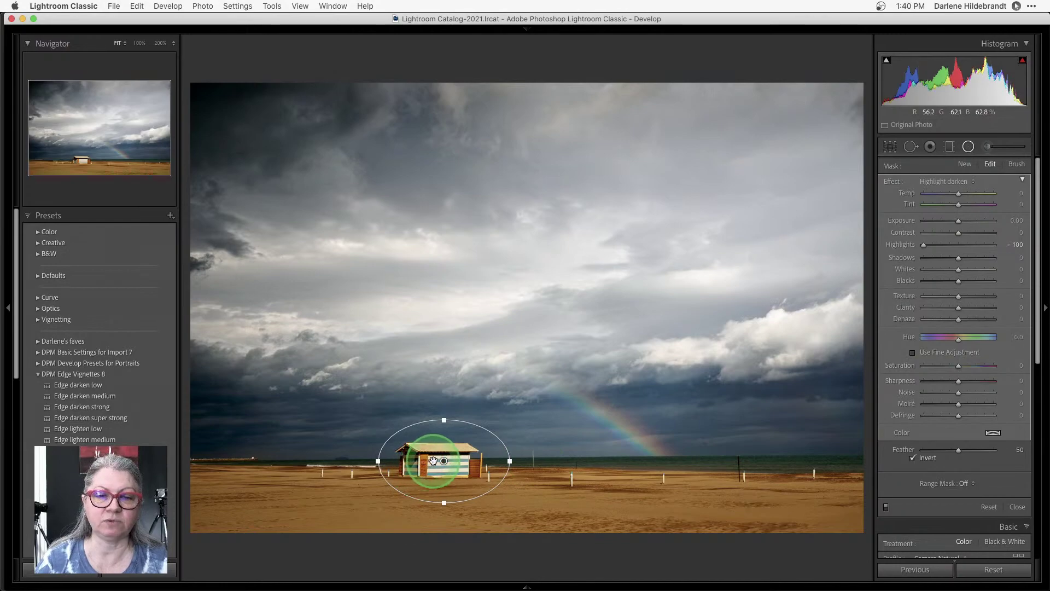
pyautogui.rightClick(444, 460)
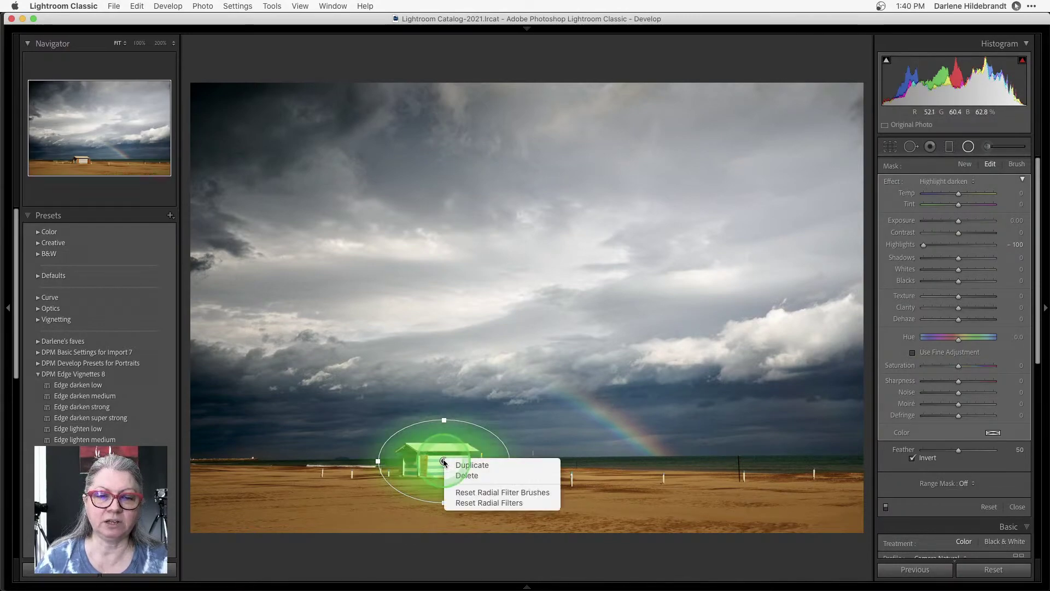
pyautogui.click(822, 369)
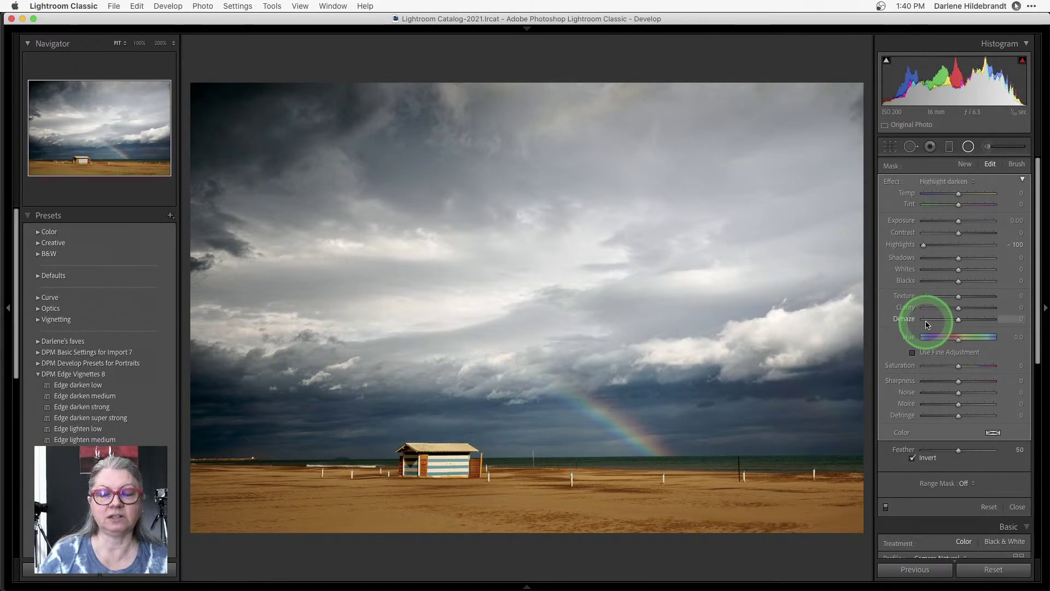
pyautogui.click(886, 507)
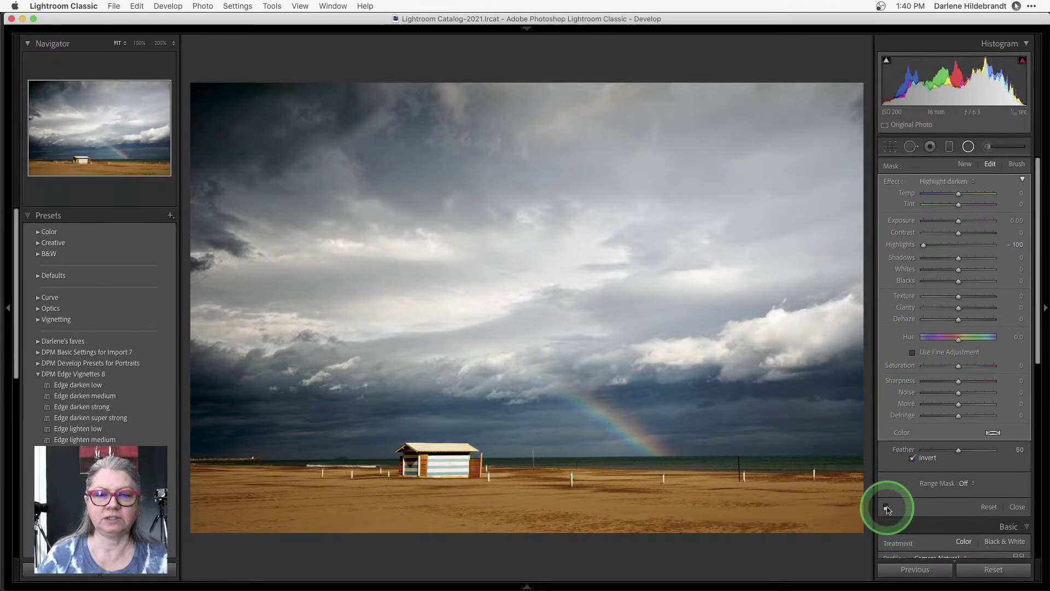
pyautogui.click(886, 508)
pyautogui.click(886, 508)
pyautogui.click(886, 508)
# Set the hut's radial filter to Contrast -26 and Saturation -13, close the tool, and compare the photo with its Before version.
pyautogui.moveTo(958, 235); pyautogui.dragTo(948, 233)
pyautogui.moveTo(961, 370); pyautogui.dragTo(953, 365)
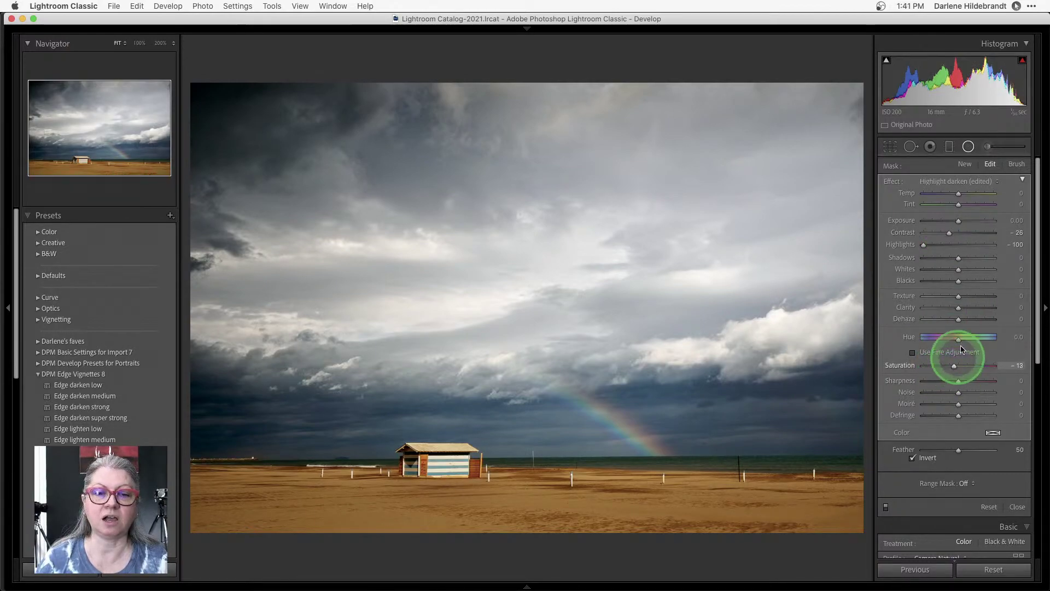
pyautogui.click(960, 258)
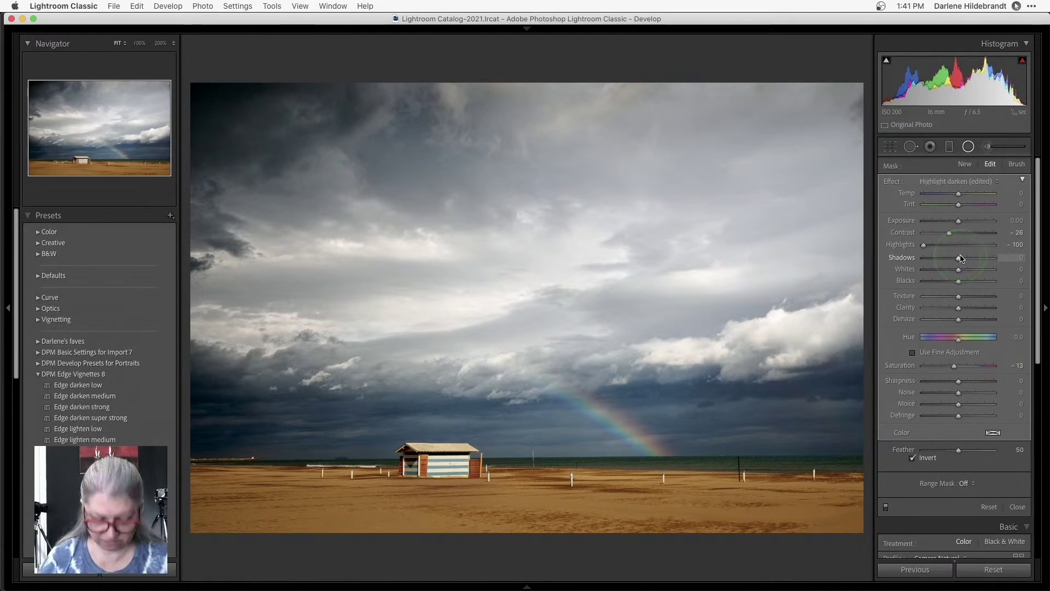
pyautogui.hotkey('shift', 'm')
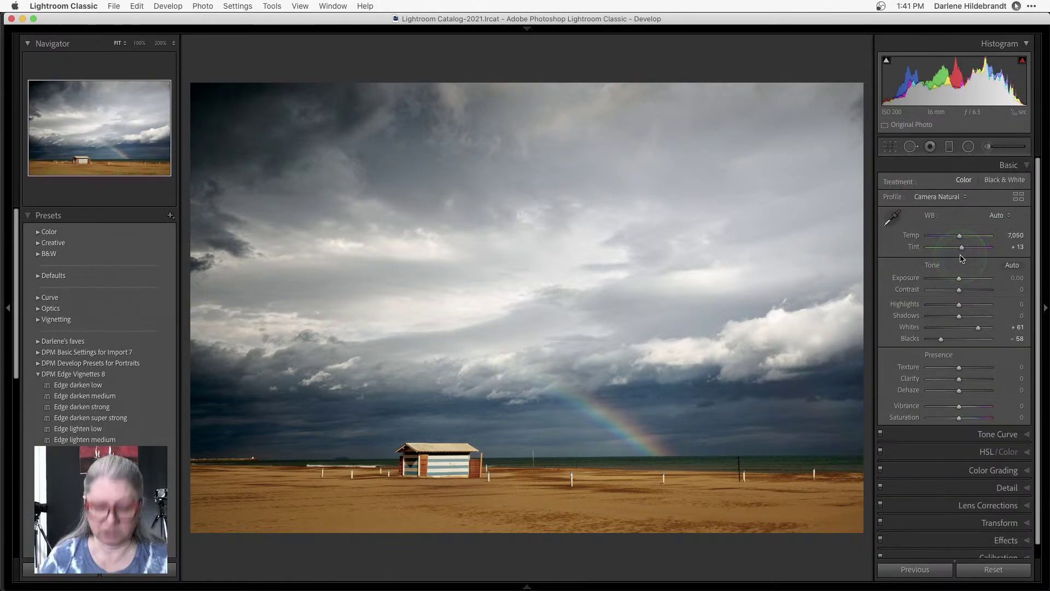
pyautogui.press('\\')
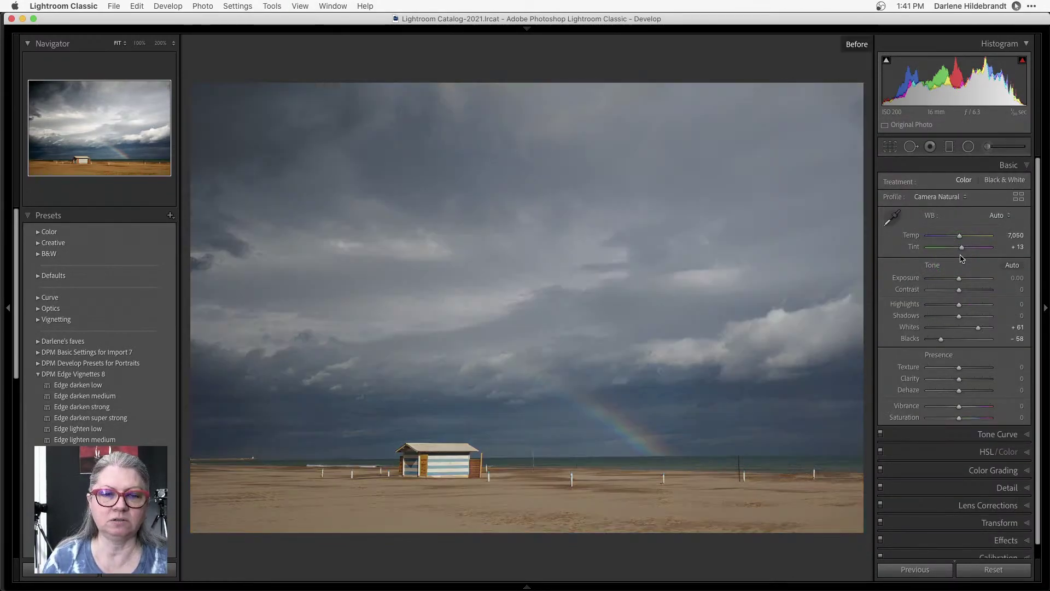
pyautogui.press('\\')
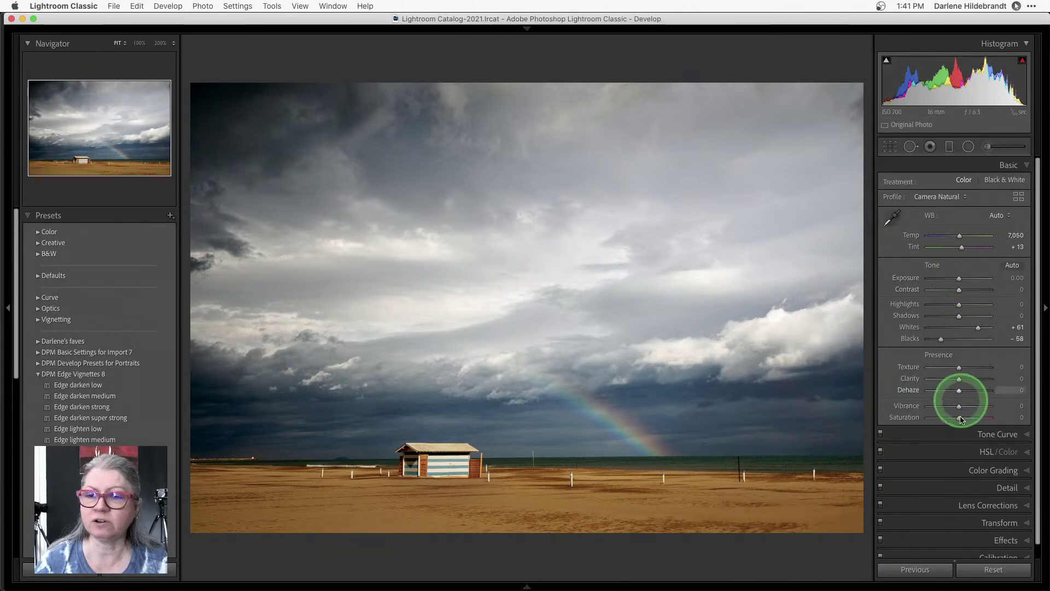
# Show the HSL Saturation controls and briefly revisit the local adjustment settings.
pyautogui.click(969, 451)
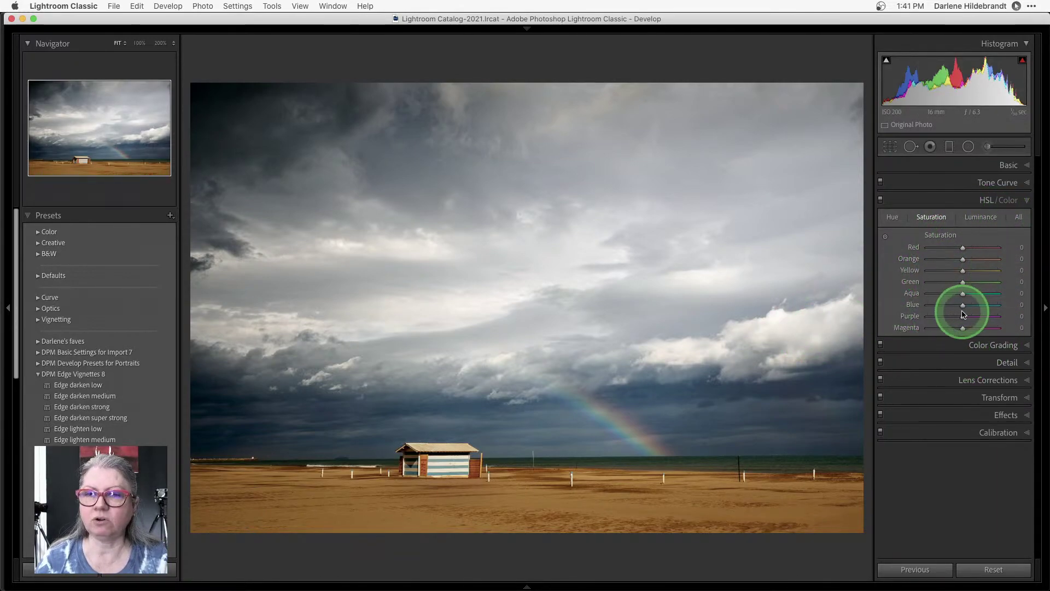
pyautogui.press('k')
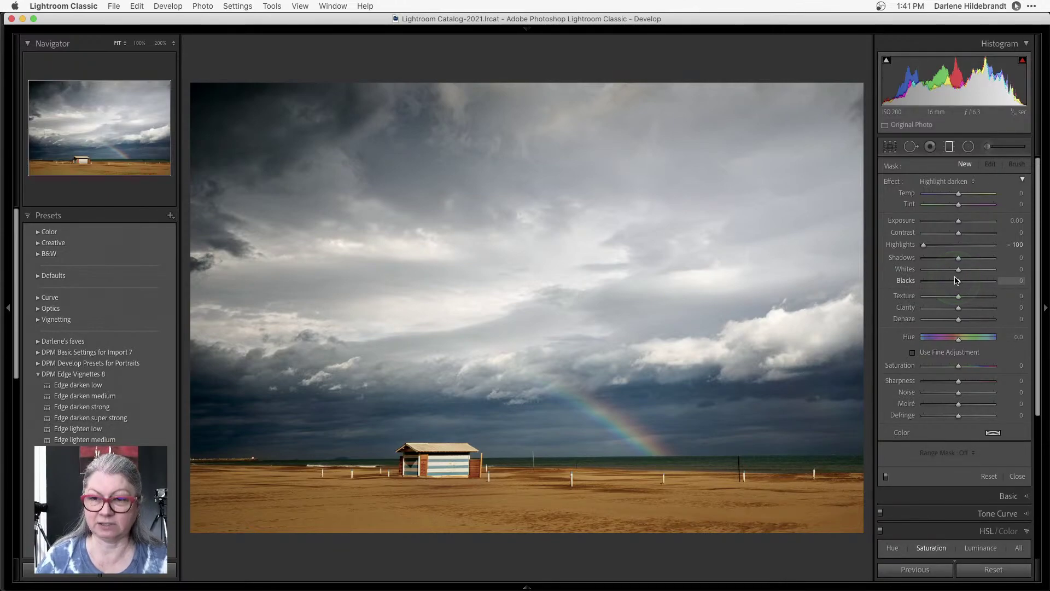
pyautogui.press('k')
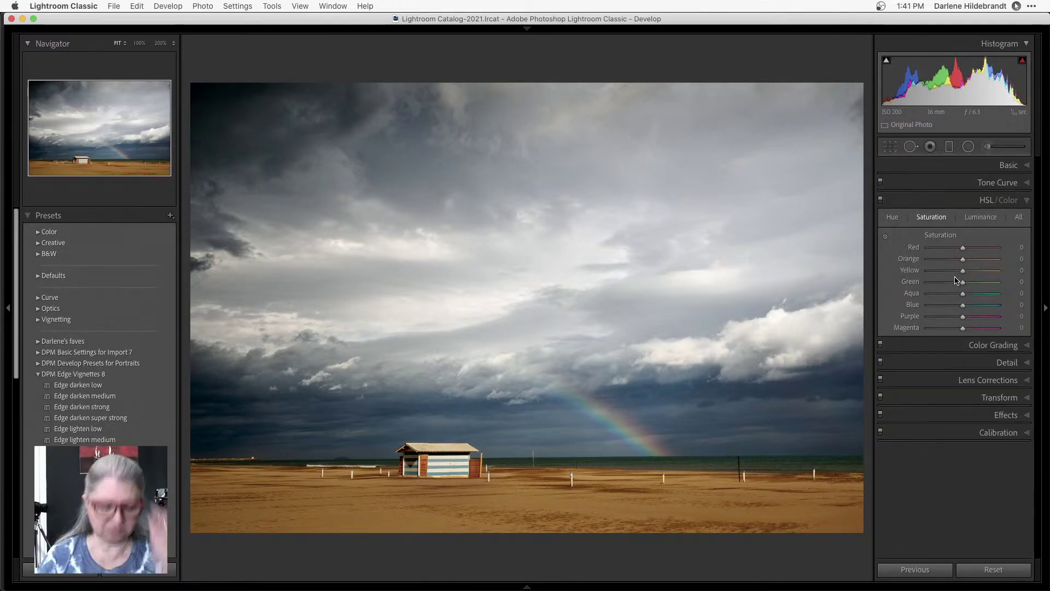
# Open the portrait of the woman in the red hat from the Library grid and show its photo info overlay.
pyautogui.press('g')
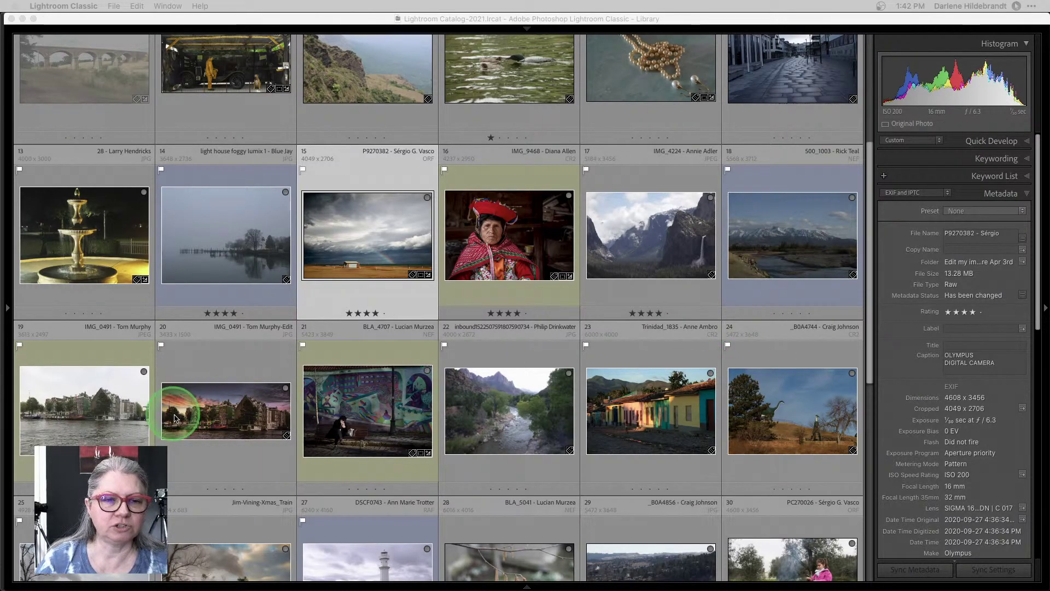
pyautogui.doubleClick(506, 252)
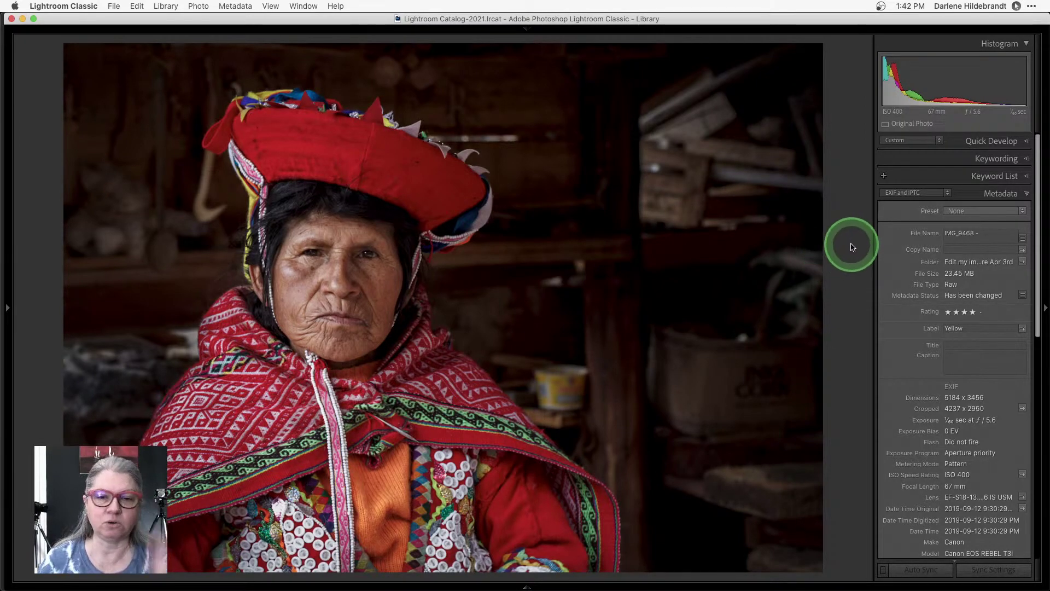
pyautogui.press('i')
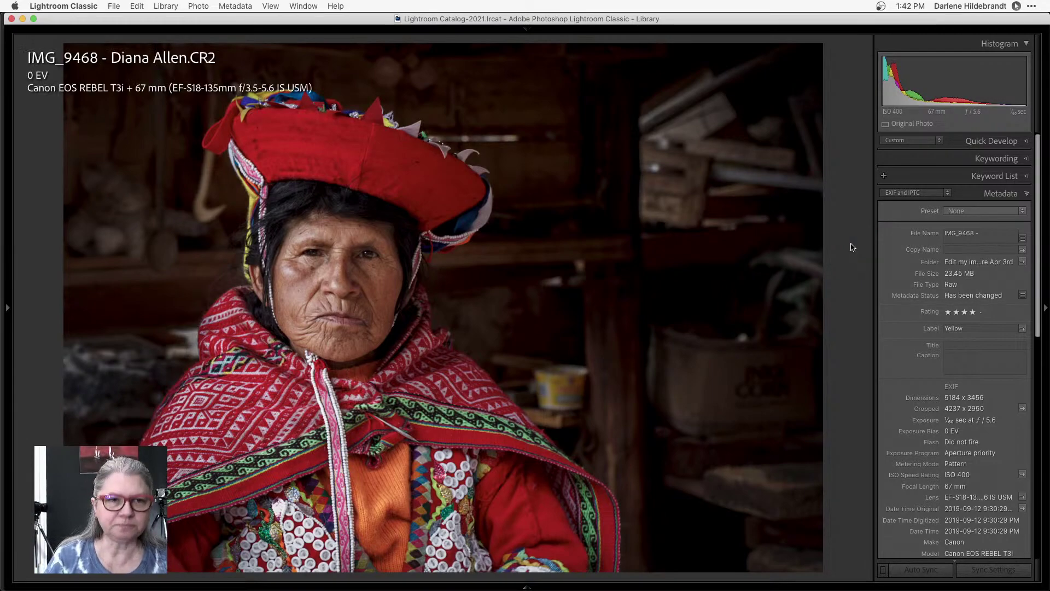
pyautogui.press('i')
pyautogui.press('i')
pyautogui.press('i')
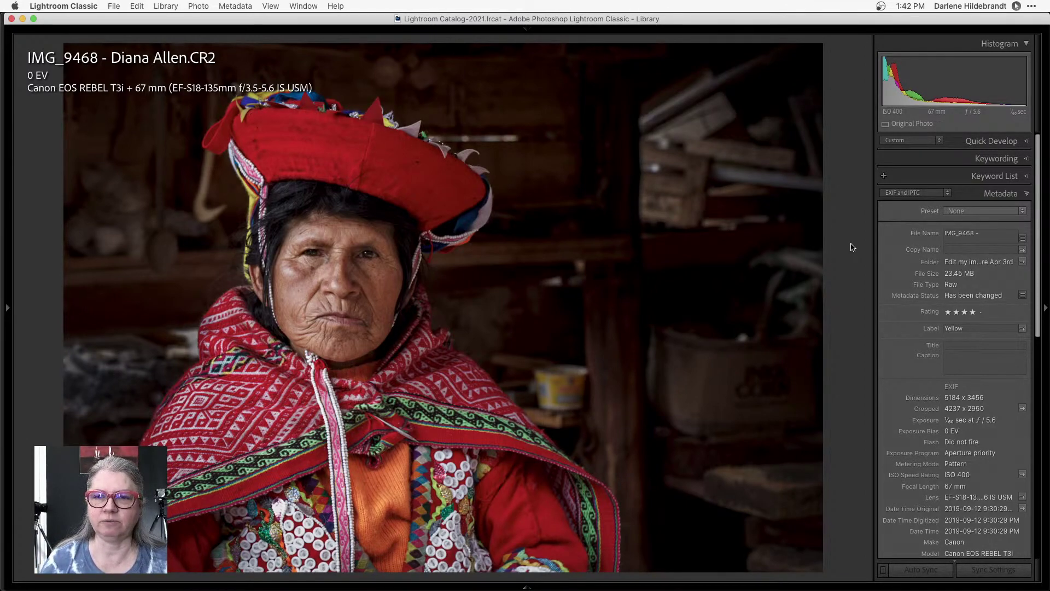
# Bring the portrait into the Develop module and hide its info overlay.
pyautogui.press('d')
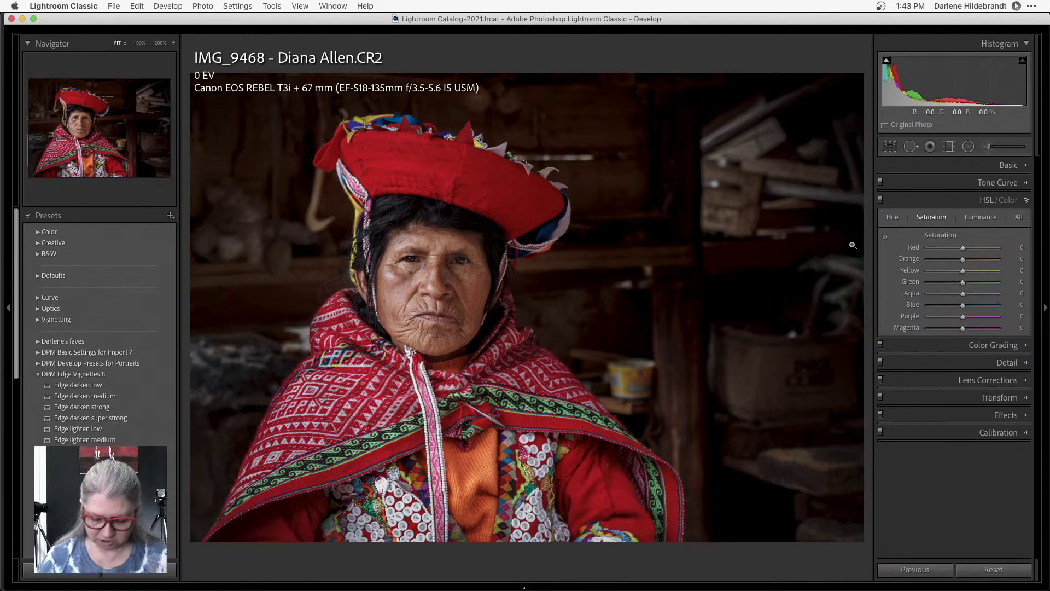
pyautogui.press('i')
pyautogui.press('i')
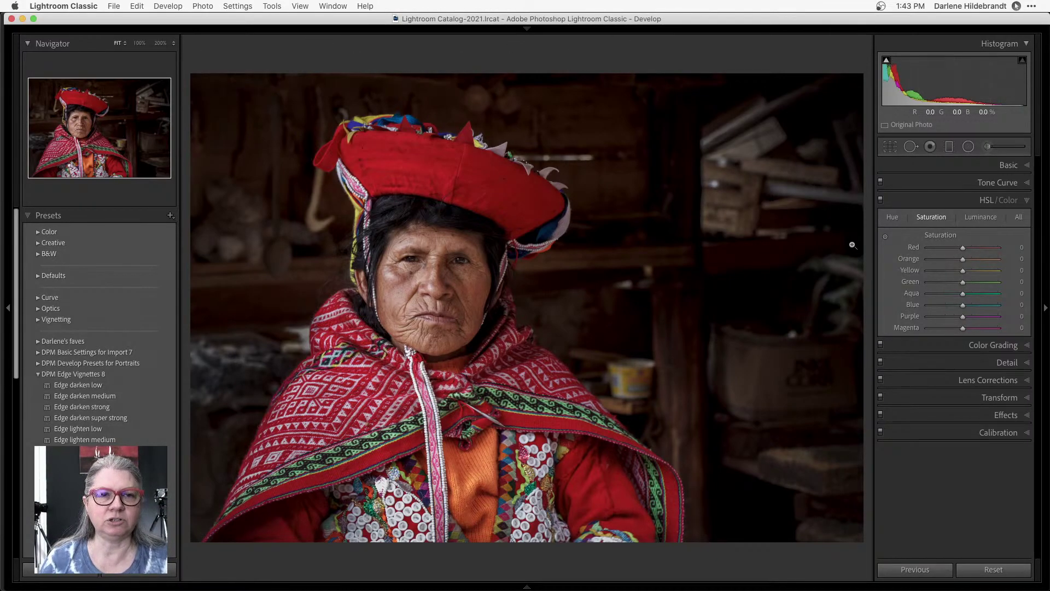
# Compare the edited portrait with its Before version.
pyautogui.press('\\')
pyautogui.press('\\')
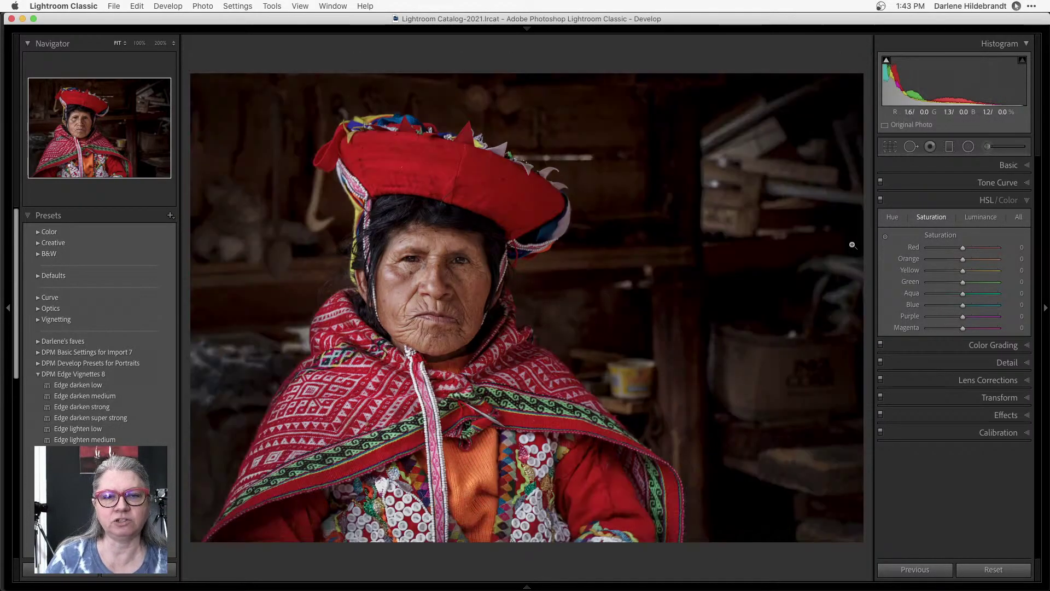
pyautogui.press('\\')
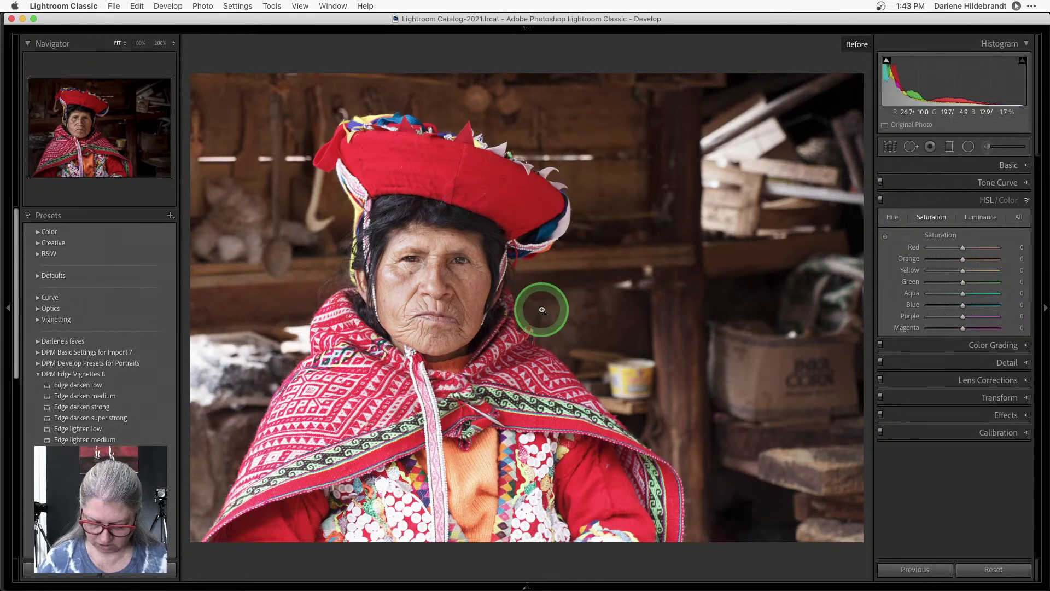
pyautogui.press('\\')
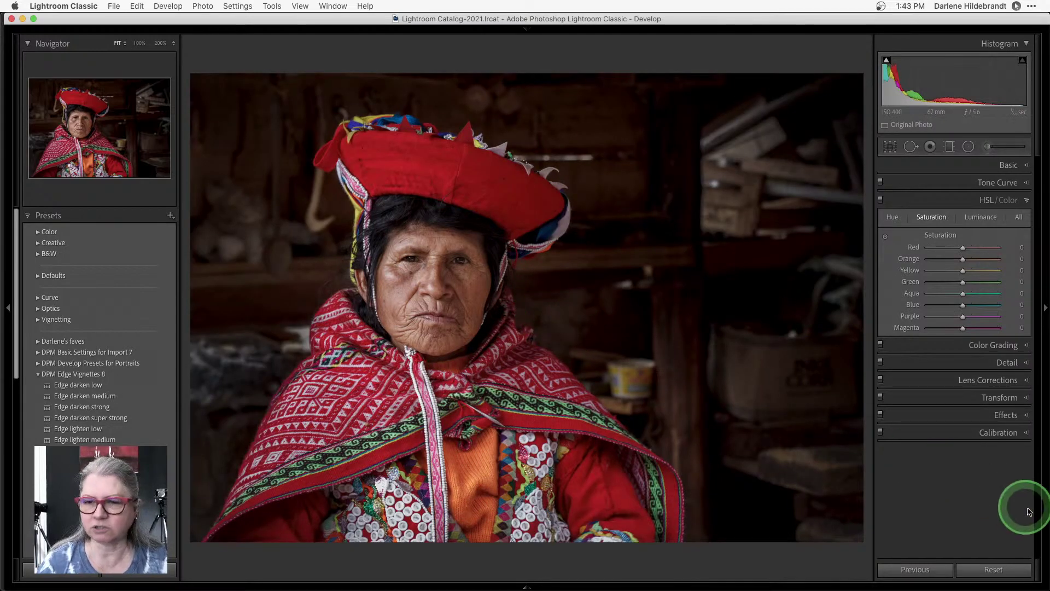
# Reset all Develop adjustments on the portrait and rotate the photo 180 degrees.
pyautogui.click(1002, 569)
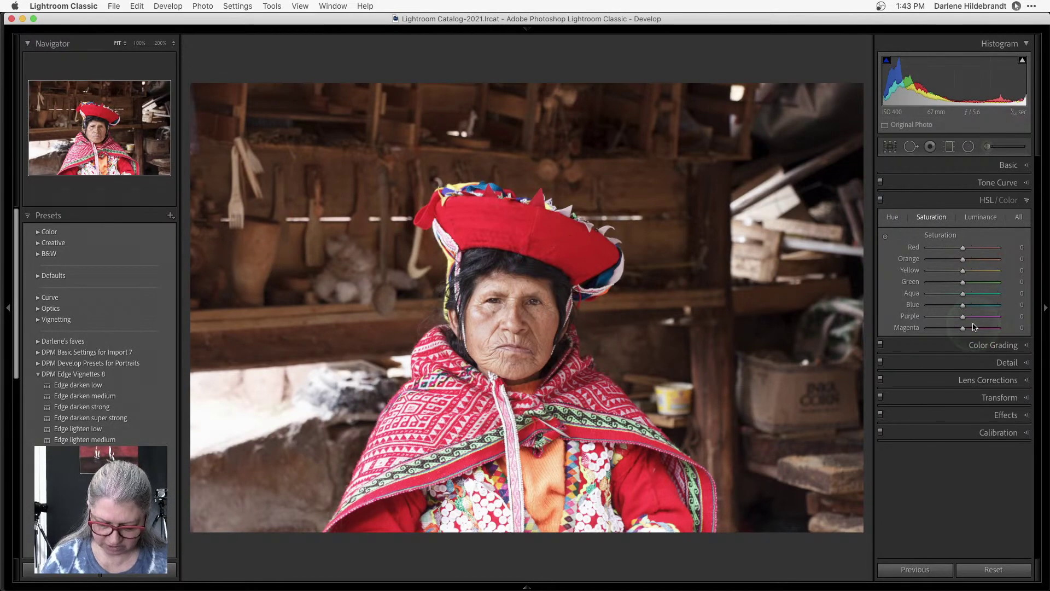
pyautogui.press('super+bracketright')
pyautogui.press('super+bracketright')
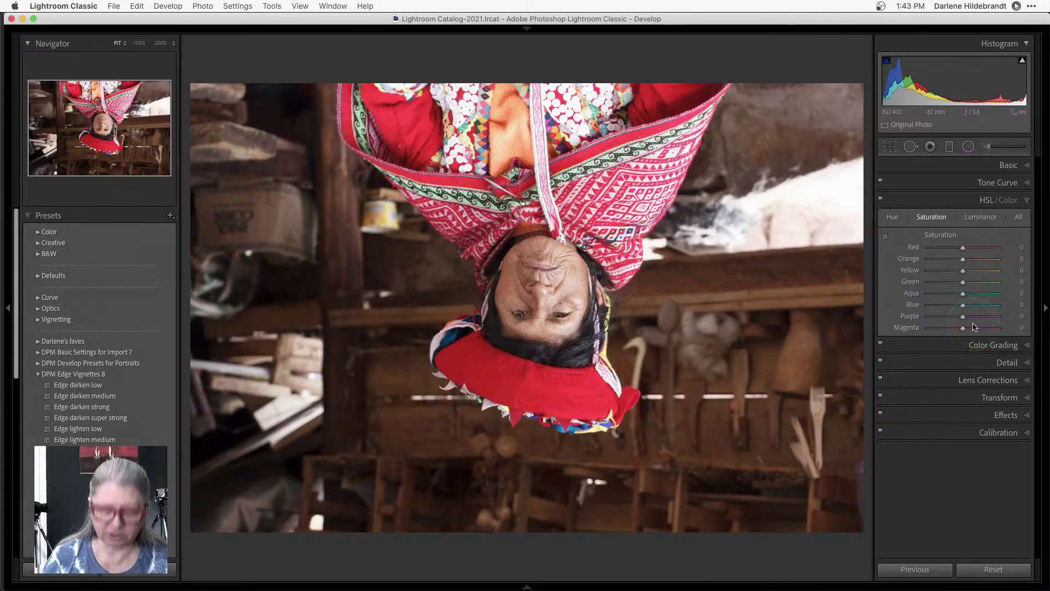
# View the upside-down portrait with the interface dimmed and fully blacked out, and restore the normal lighting.
pyautogui.press('l')
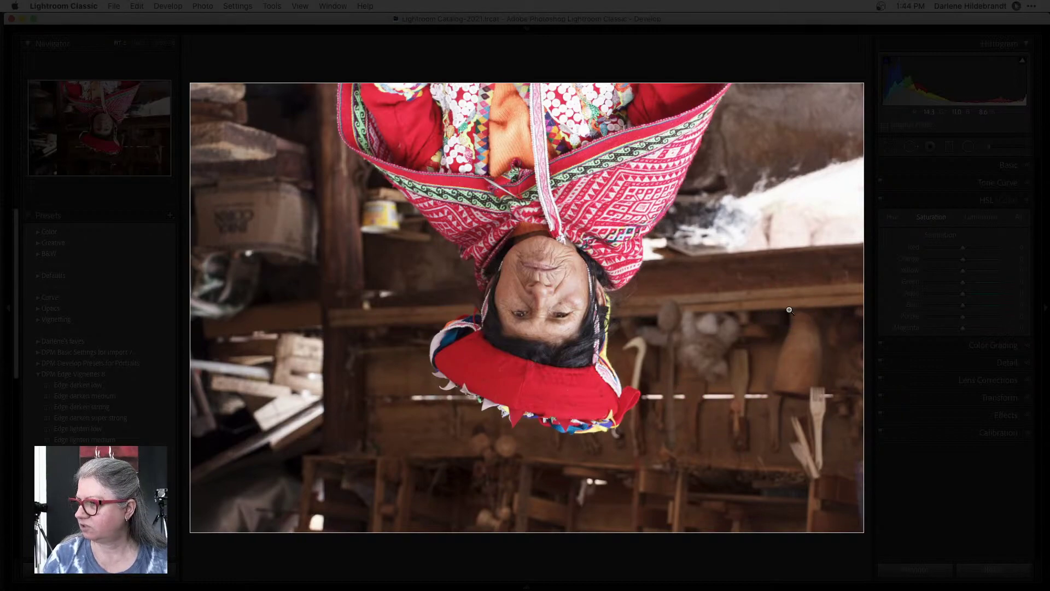
pyautogui.press('l')
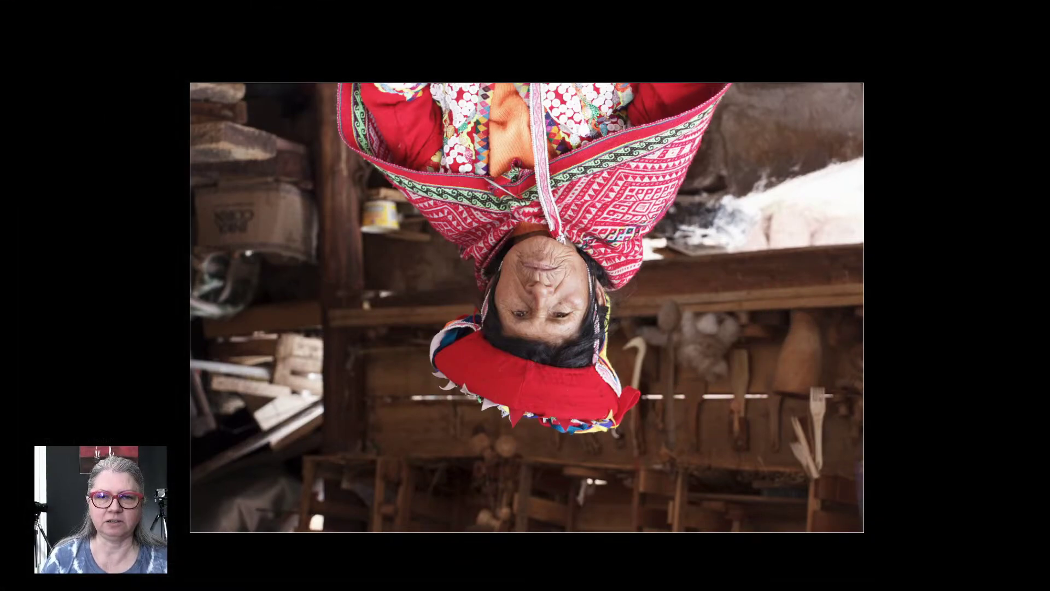
pyautogui.press('l')
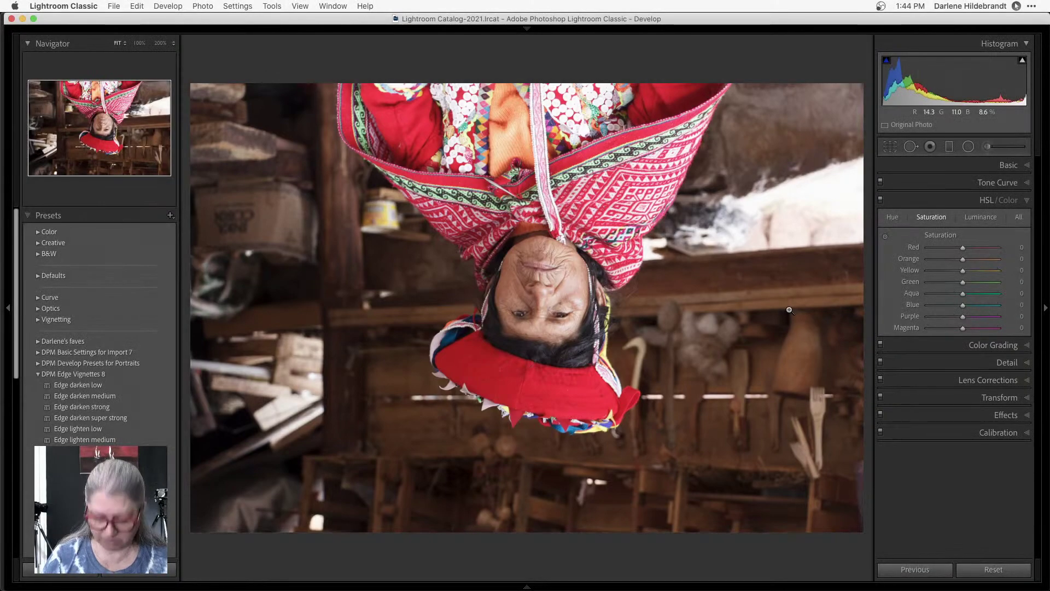
pyautogui.click(789, 310)
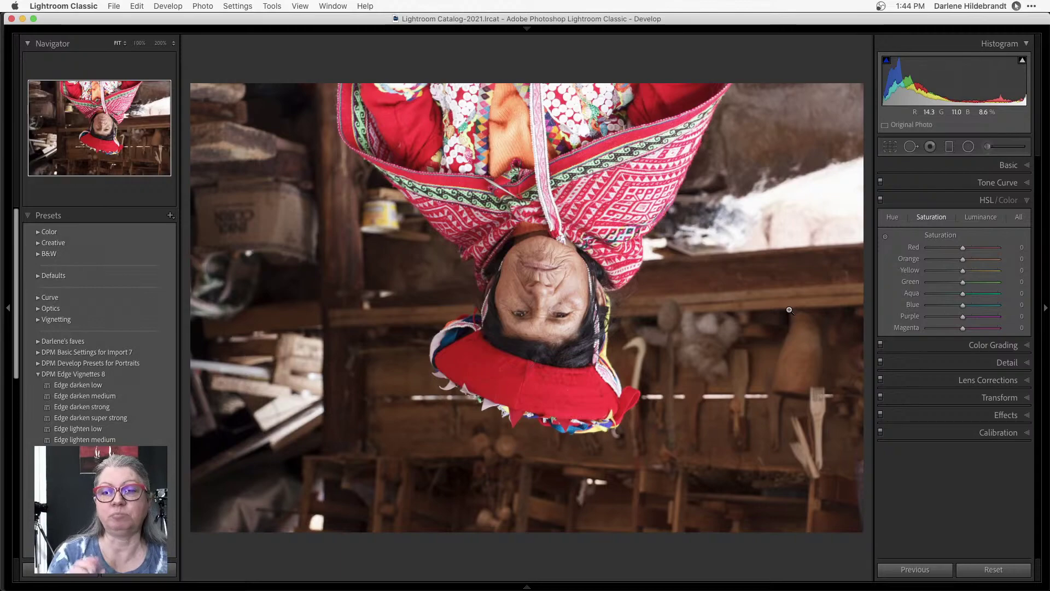
# Rotate the portrait back upright, and undo all the rotations and the reset.
pyautogui.press('super+bracketright')
pyautogui.press('super+bracketright')
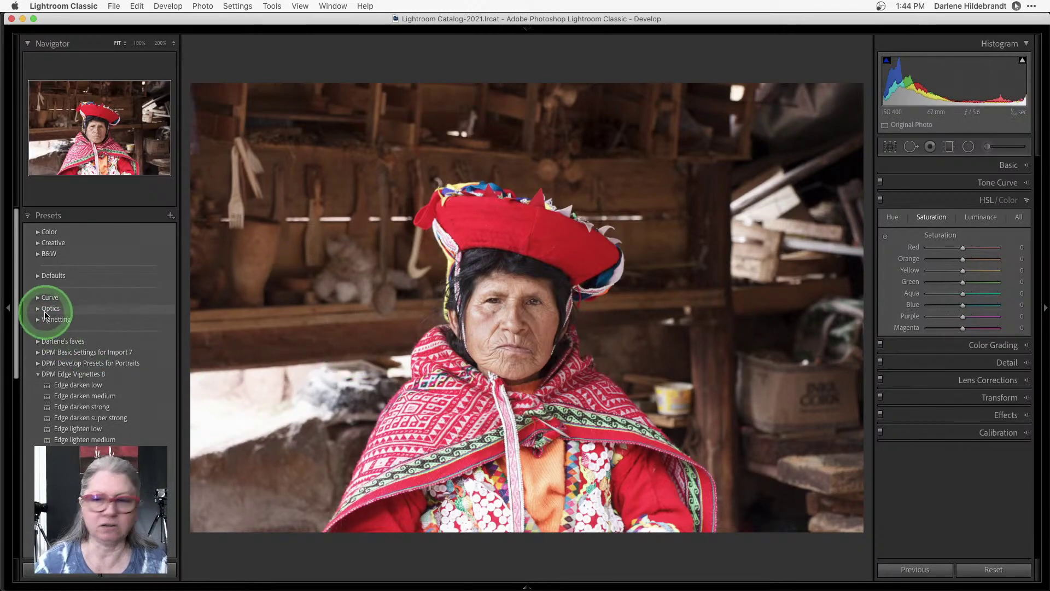
pyautogui.press('super+z')
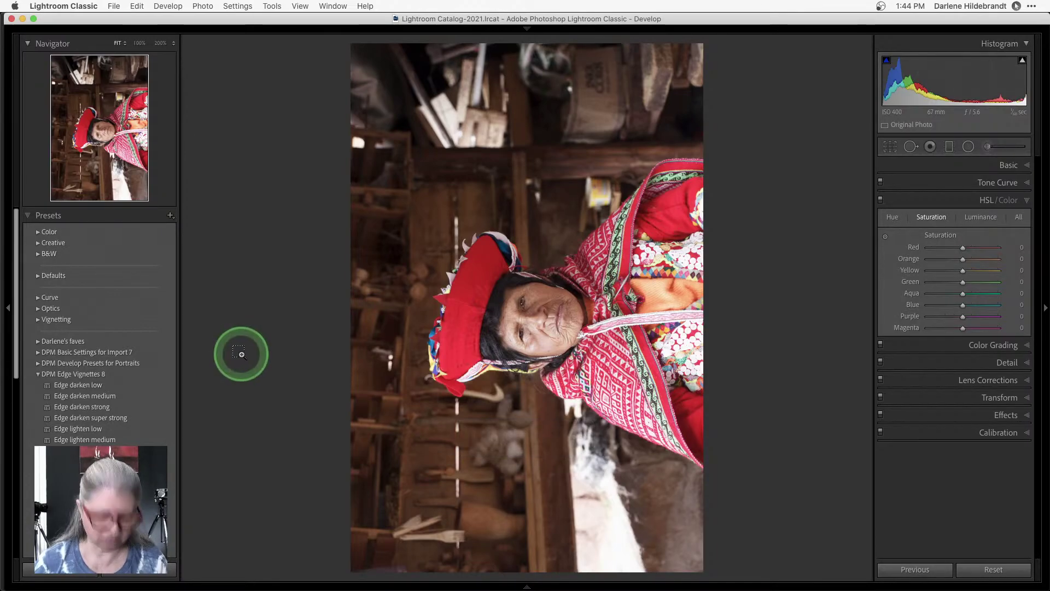
pyautogui.press('super+z')
pyautogui.press('super+z')
pyautogui.press('super+z')
pyautogui.press('super+z')
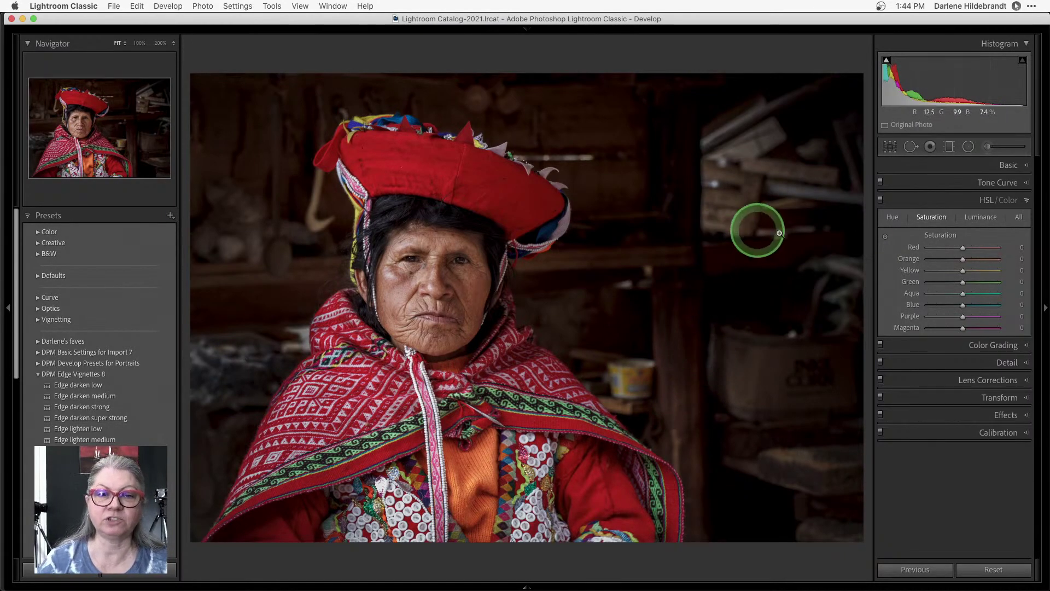
# Show the Basic adjustments, open the Radial Filter tool and examine the settings and coverage of the filters placed around the background.
pyautogui.click(1007, 165)
pyautogui.moveTo(936, 283); pyautogui.dragTo(956, 278)
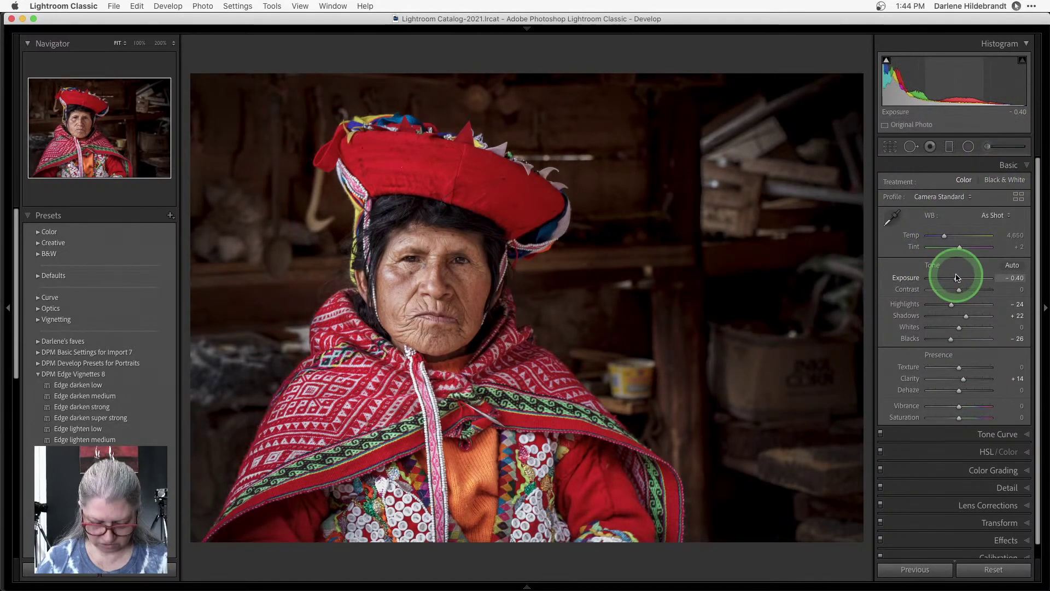
pyautogui.hotkey('shift', 'm')
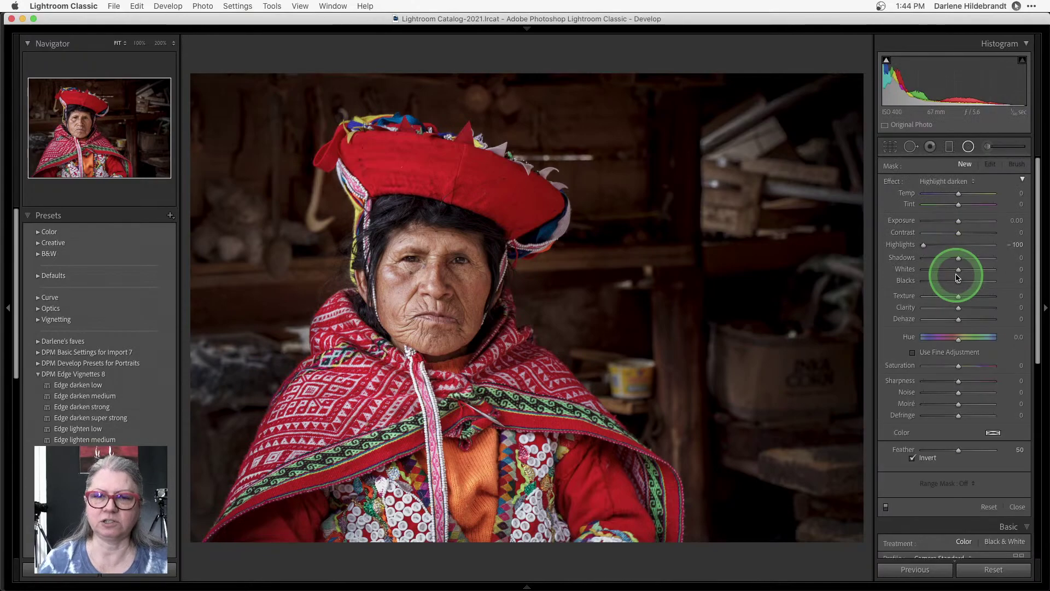
pyautogui.click(567, 154)
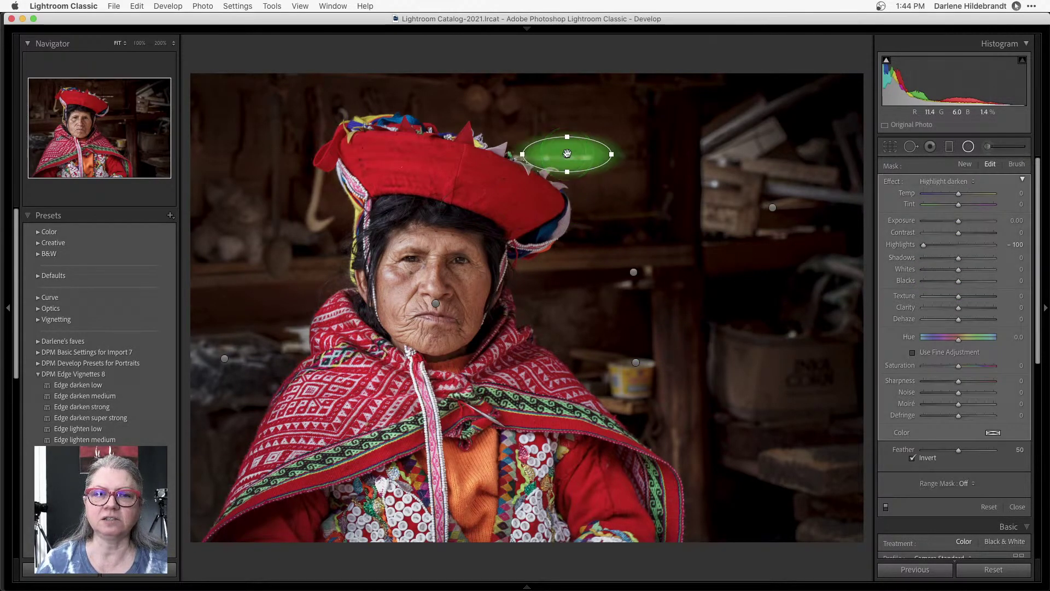
pyautogui.click(634, 271)
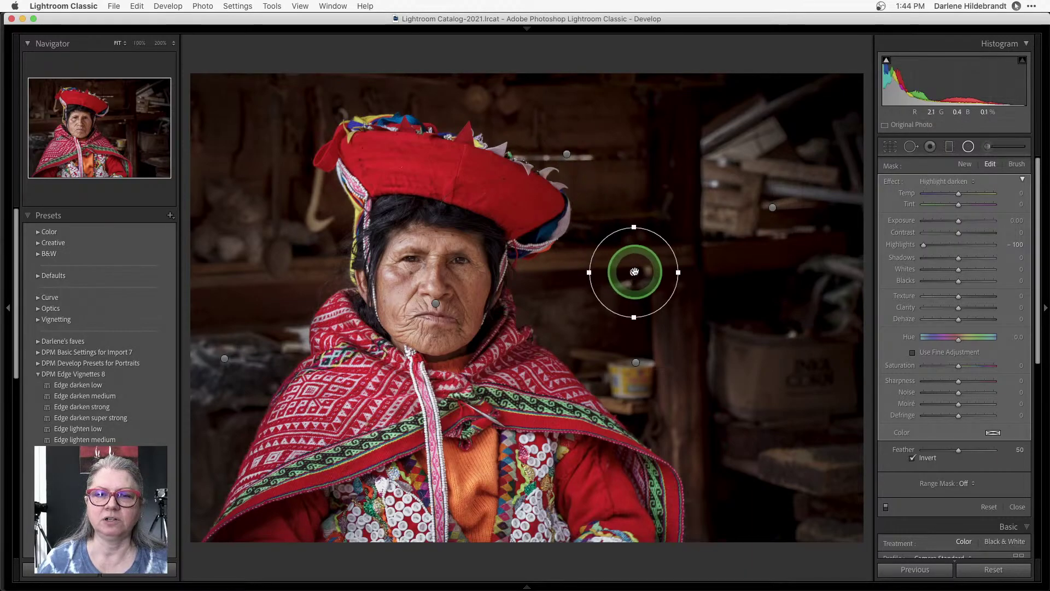
pyautogui.moveTo(634, 272); pyautogui.dragTo(636, 362)
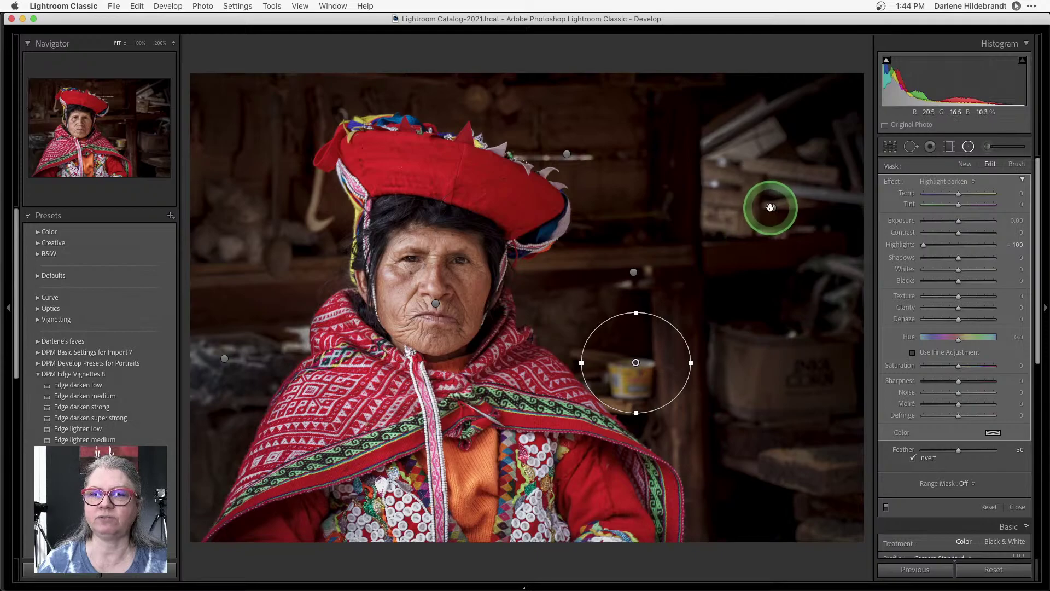
pyautogui.click(772, 207)
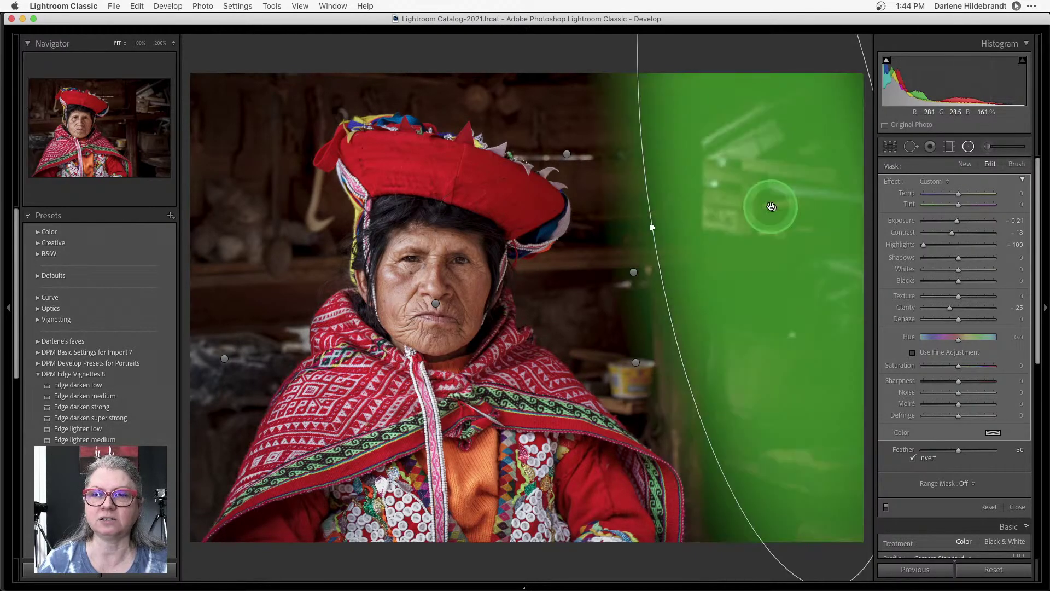
pyautogui.click(224, 358)
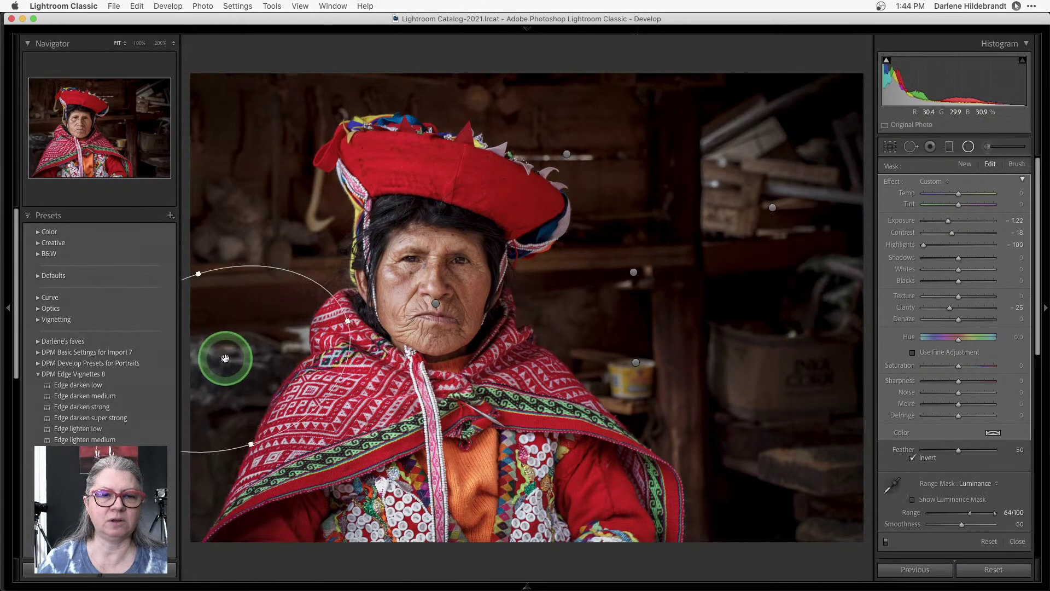
# Switch the radial filters off and on to compare the portrait with and without them.
pyautogui.click(886, 542)
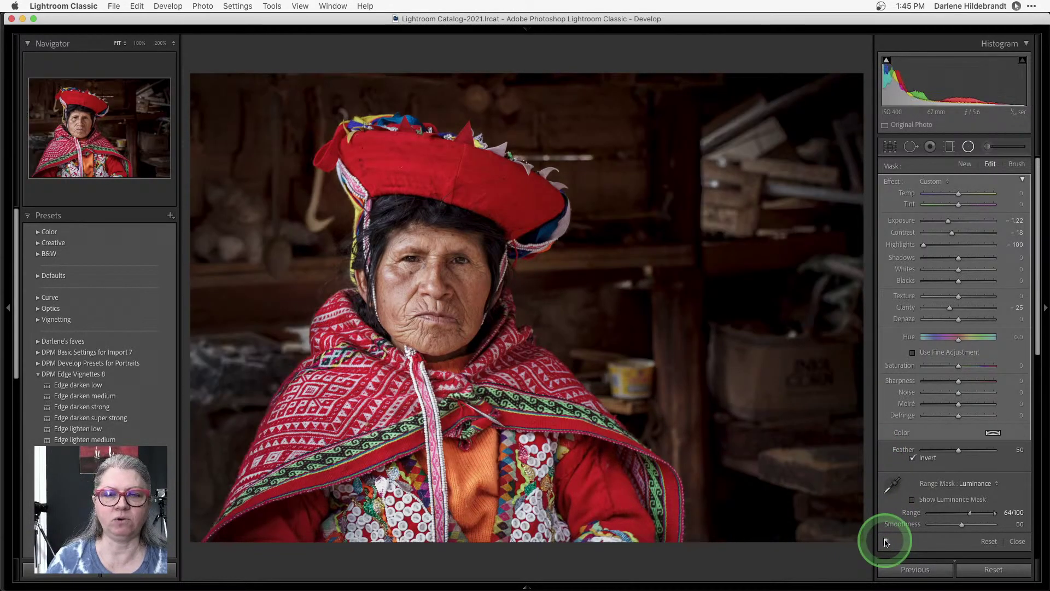
pyautogui.click(886, 542)
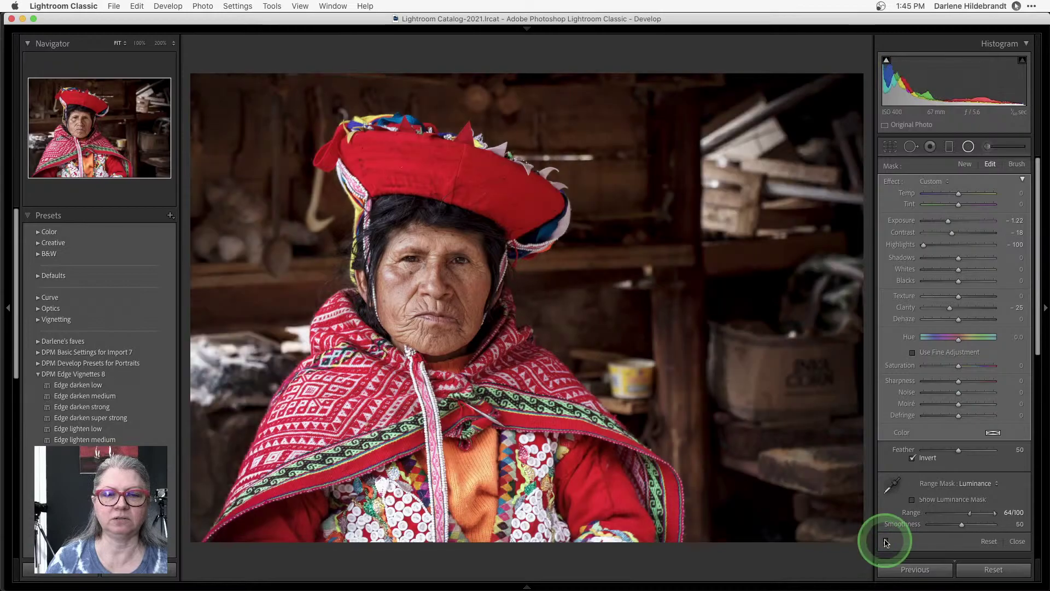
pyautogui.click(886, 542)
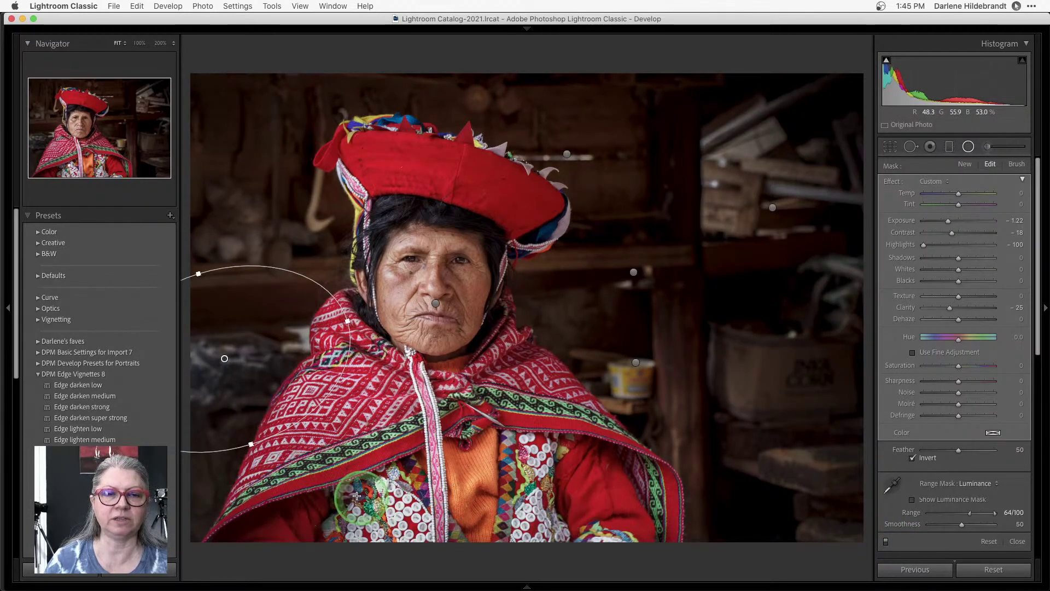
pyautogui.click(886, 542)
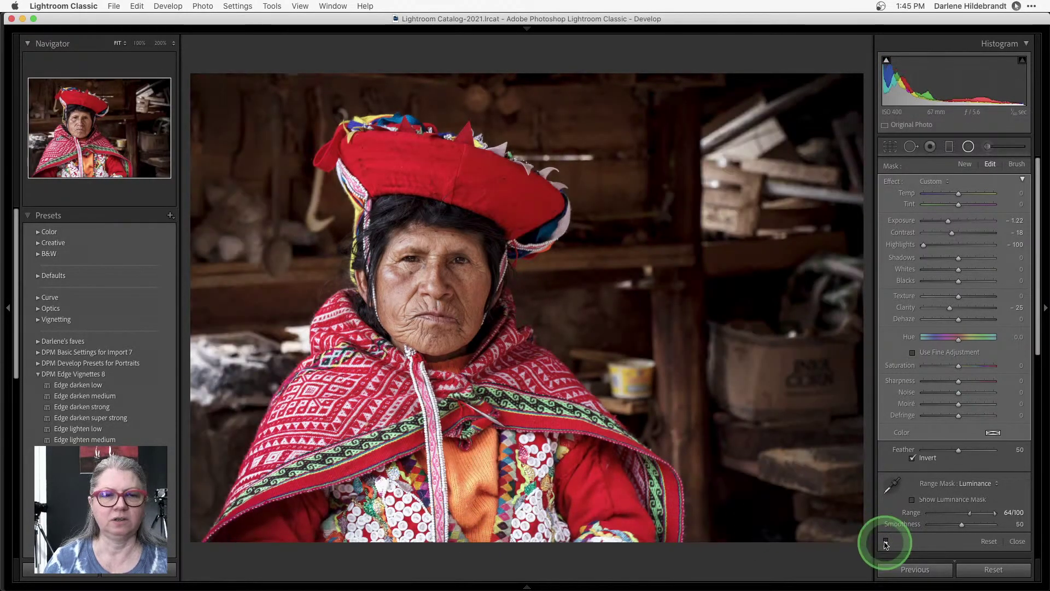
pyautogui.click(886, 542)
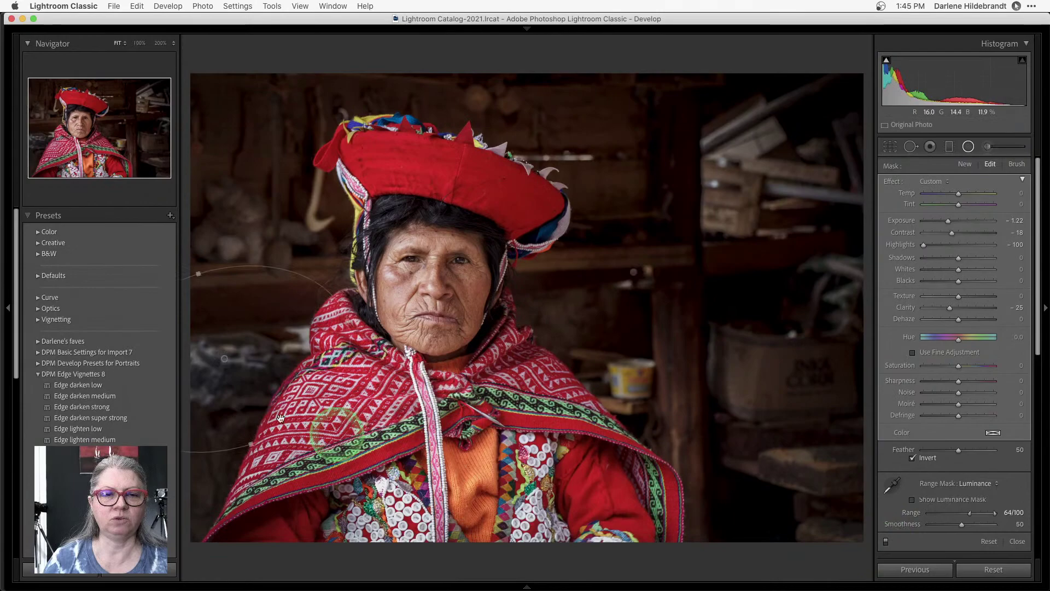
# Inspect the radial filter over the bright background beside the woman's shoulder, toggling its mask overlay.
pyautogui.click(225, 358)
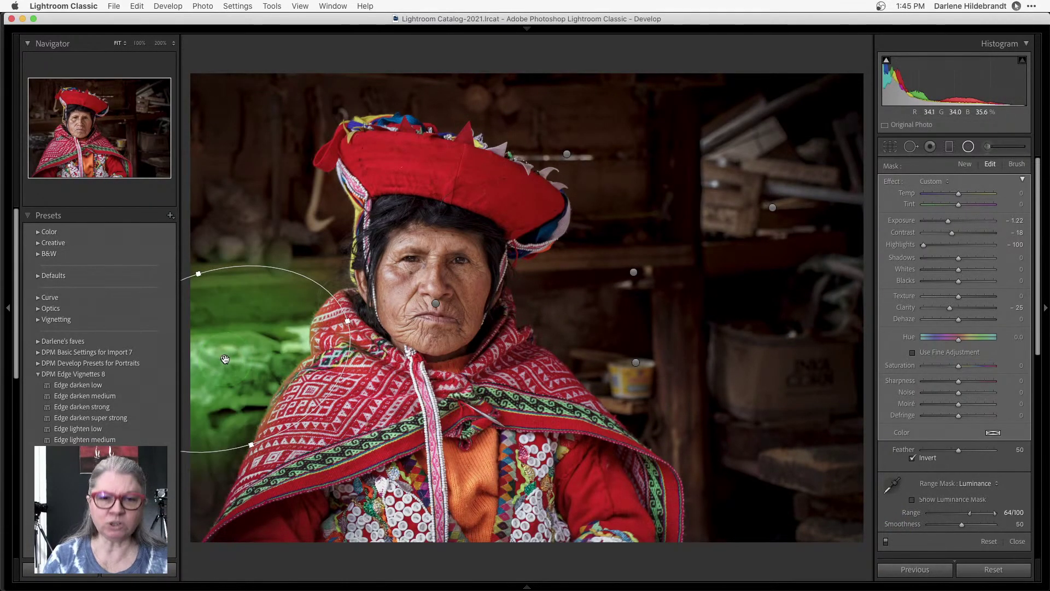
pyautogui.click(224, 359)
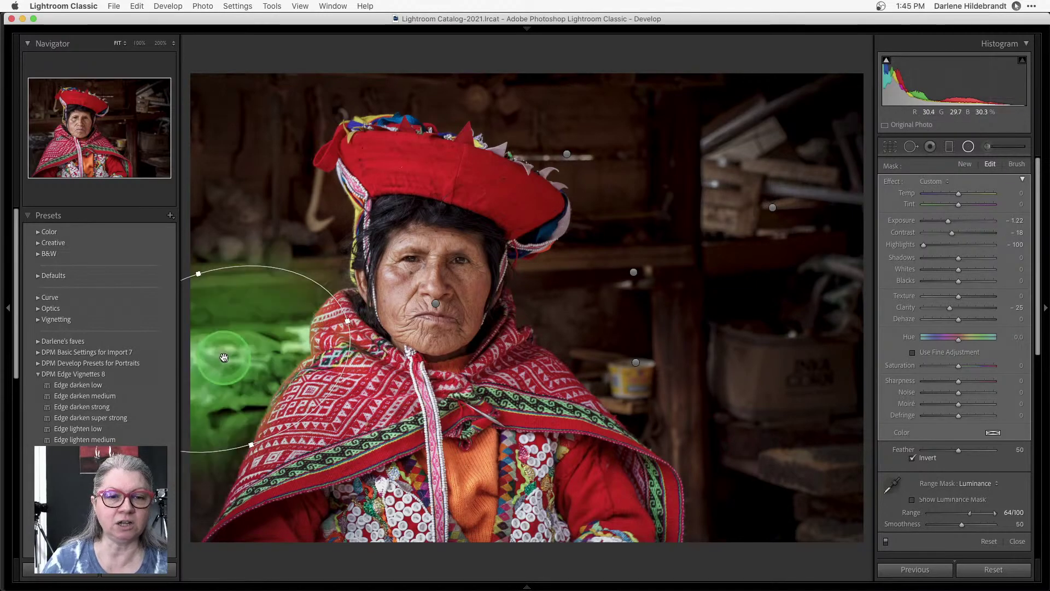
pyautogui.click(225, 357)
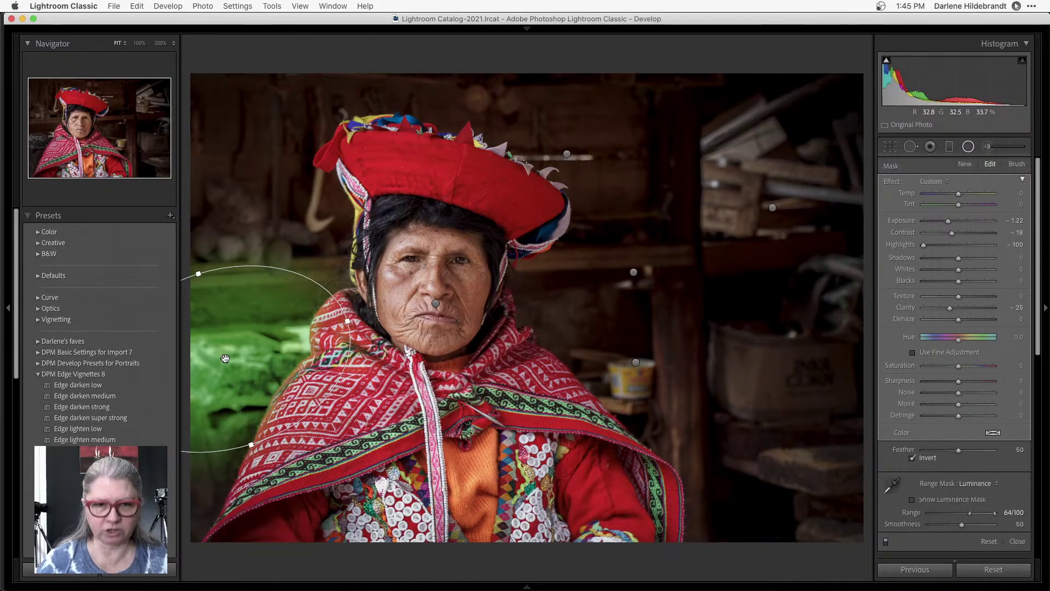
pyautogui.click(431, 431)
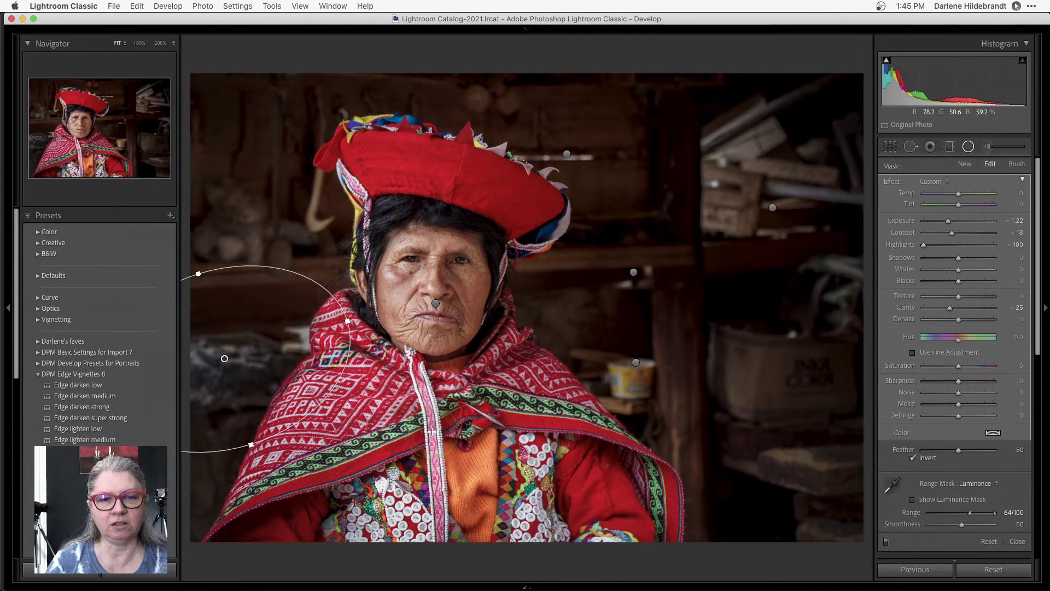
pyautogui.press('o')
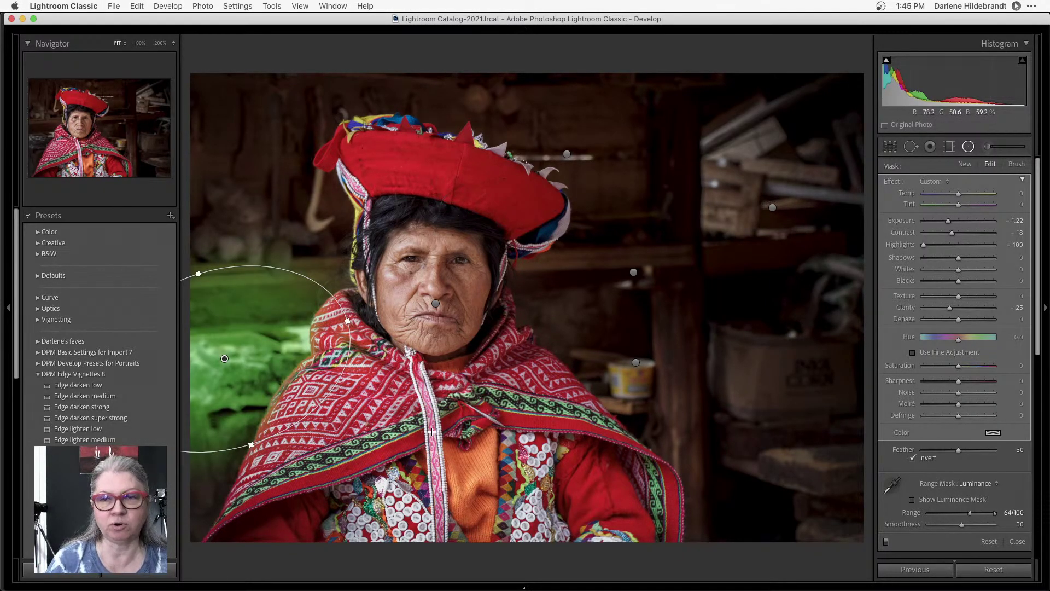
pyautogui.click(432, 431)
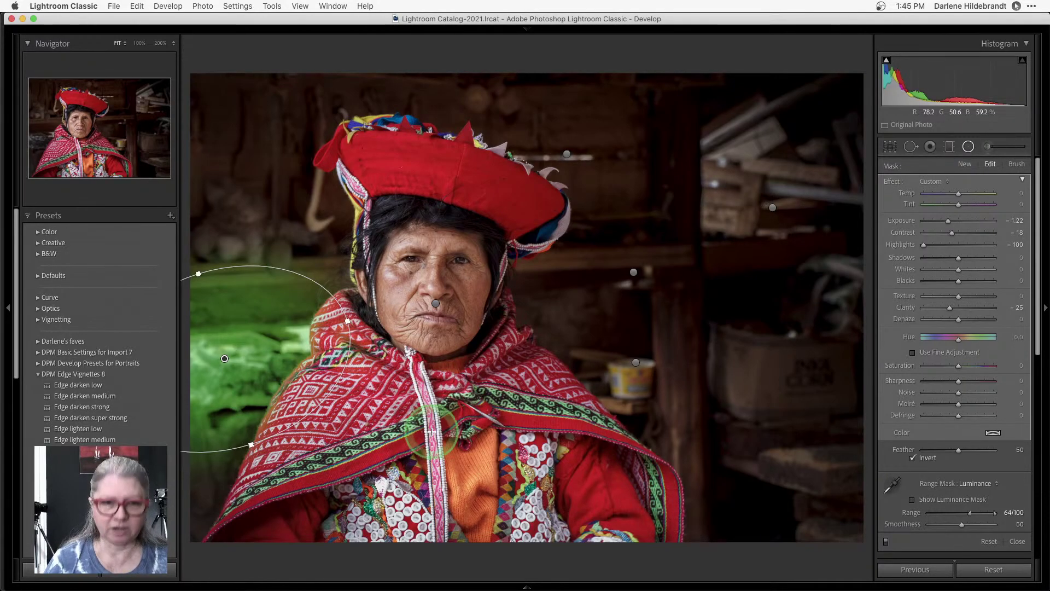
pyautogui.click(432, 431)
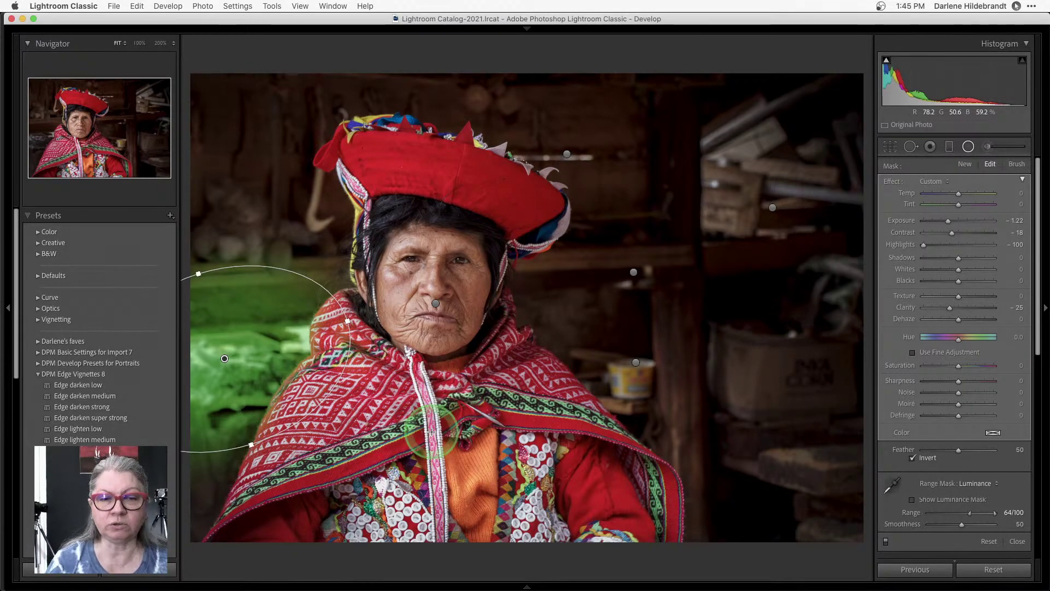
pyautogui.press('o')
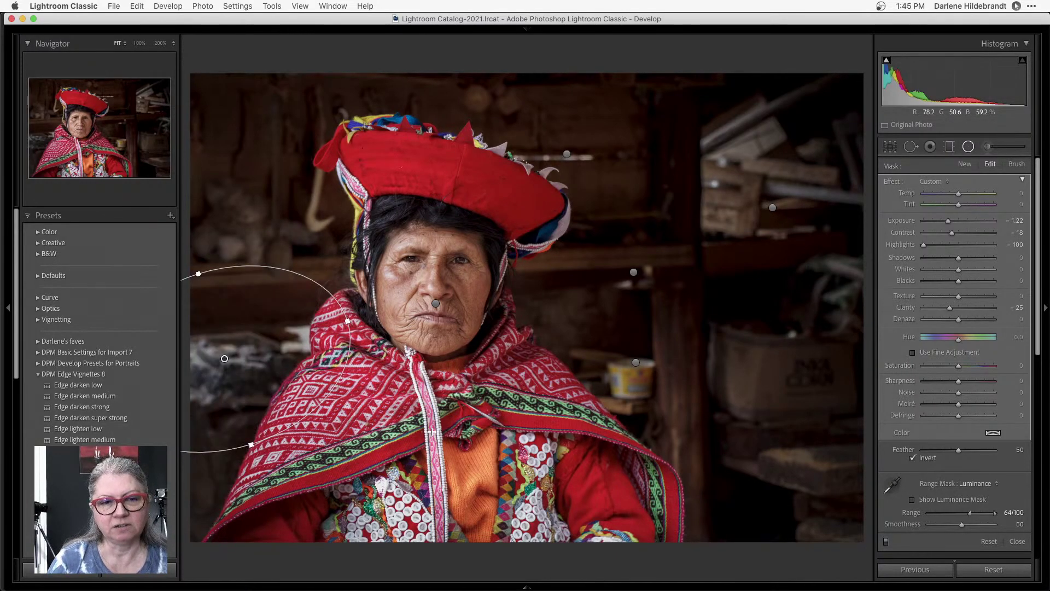
# Switch the mask overlay colour to green and erase the background radial filter's mask along the woman's shoulder with the Erase brush.
pyautogui.hotkey('shift', 'o')
pyautogui.hotkey('shift', 'o')
pyautogui.click(431, 432)
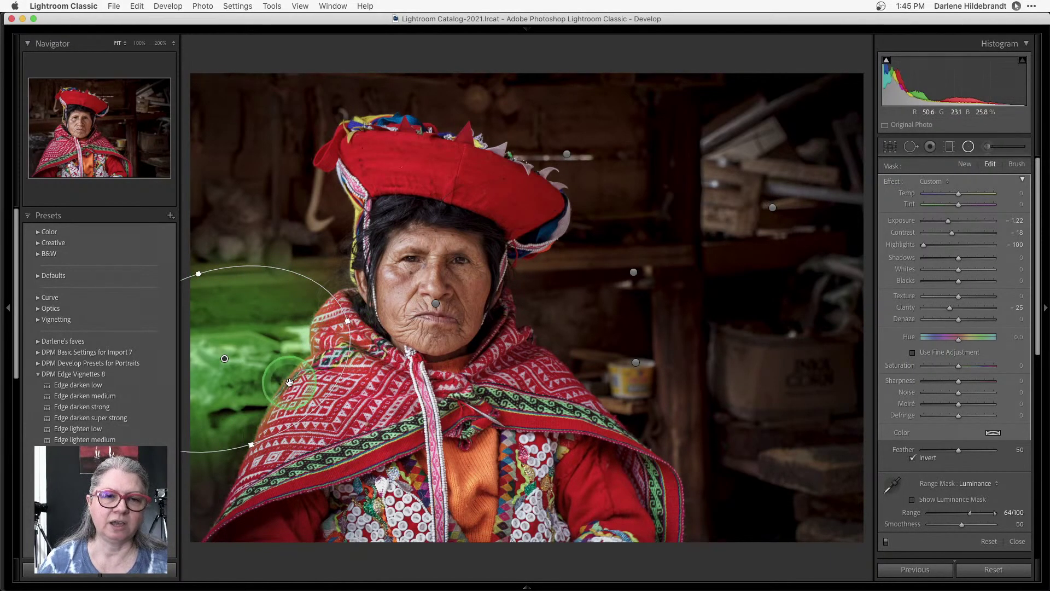
pyautogui.click(1016, 164)
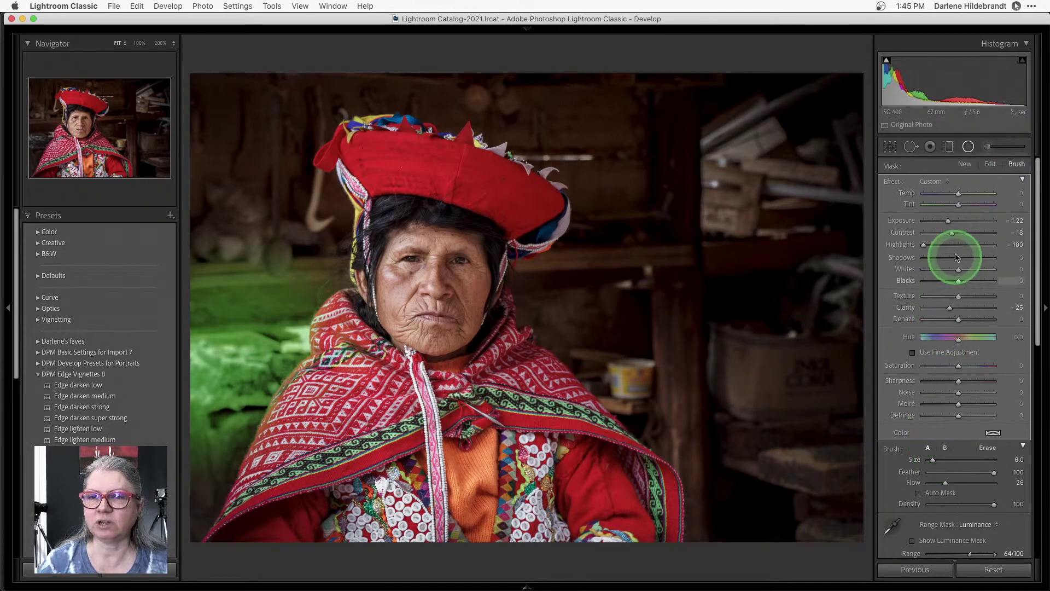
pyautogui.click(988, 447)
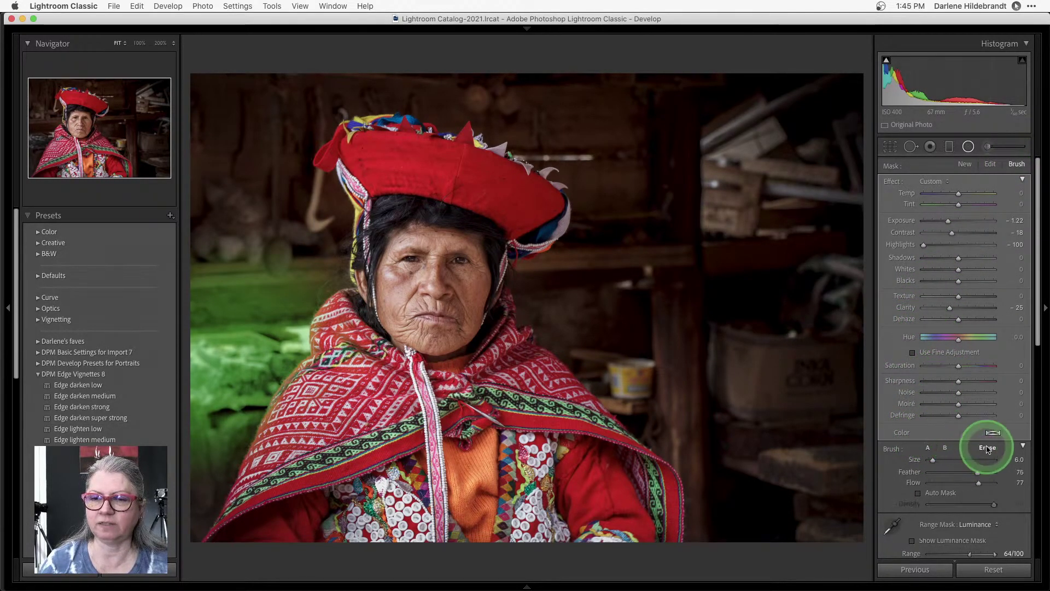
pyautogui.moveTo(324, 366)
pyautogui.mouseDown()
pyautogui.moveTo(350, 410)
pyautogui.moveTo(347, 372)
pyautogui.moveTo(265, 457)
pyautogui.moveTo(338, 342)
pyautogui.moveTo(363, 459)
pyautogui.moveTo(347, 239)
pyautogui.moveTo(295, 260)
pyautogui.moveTo(218, 269)
pyautogui.moveTo(208, 285)
pyautogui.moveTo(280, 282)
pyautogui.moveTo(204, 280)
pyautogui.moveTo(321, 247)
pyautogui.moveTo(311, 245)
pyautogui.mouseUp()
pyautogui.moveTo(198, 276)
pyautogui.mouseDown()
pyautogui.moveTo(188, 286)
pyautogui.moveTo(344, 271)
pyautogui.mouseUp()
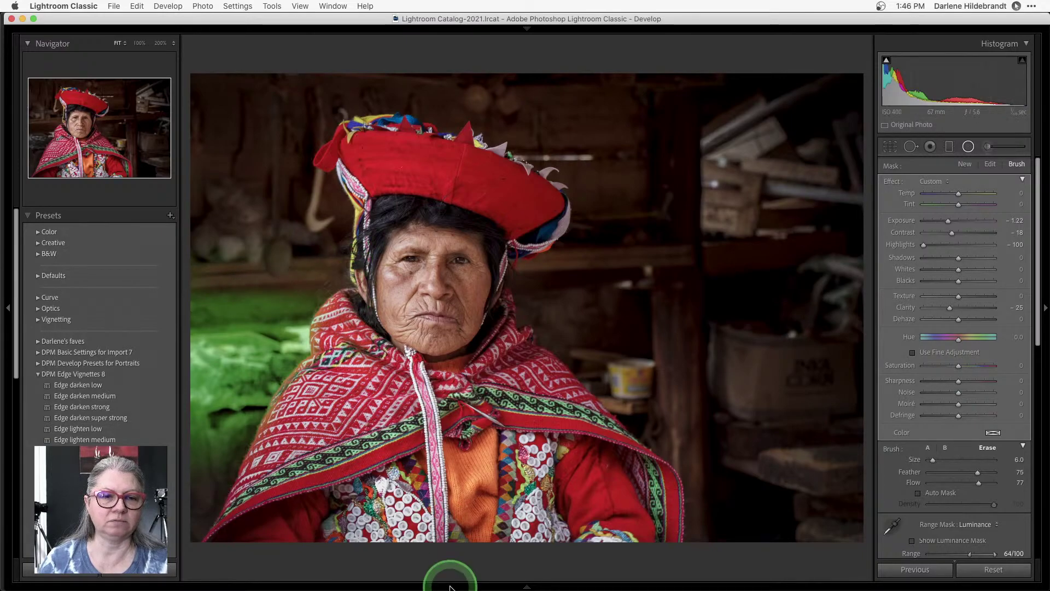
# Erase the large central radial filter's mask over the woman's face, hat and upper shawl, using brush size 16 and flow 80.
pyautogui.click(435, 305)
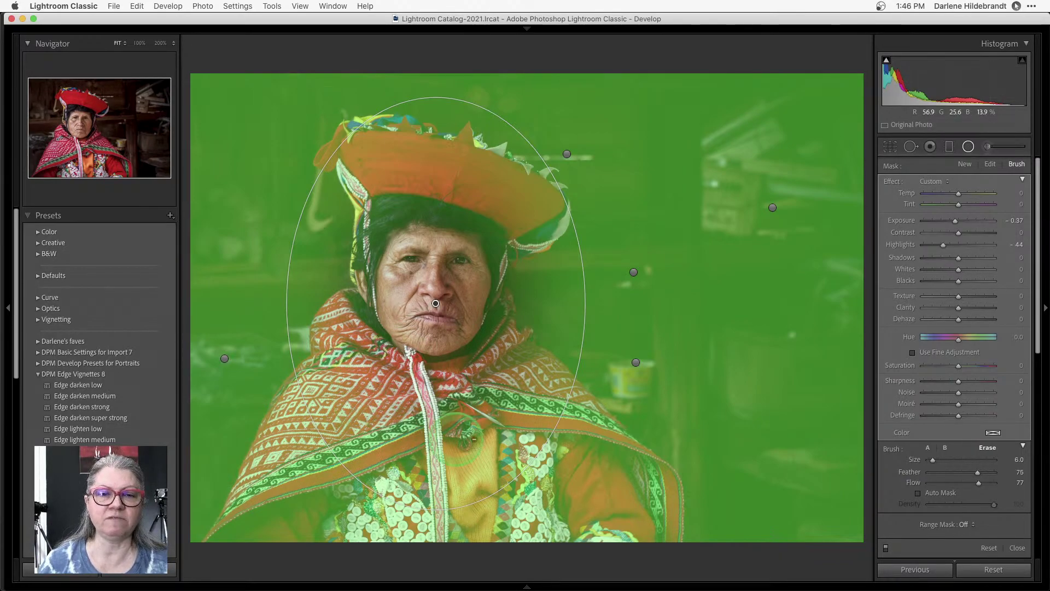
pyautogui.moveTo(978, 482); pyautogui.dragTo(955, 483)
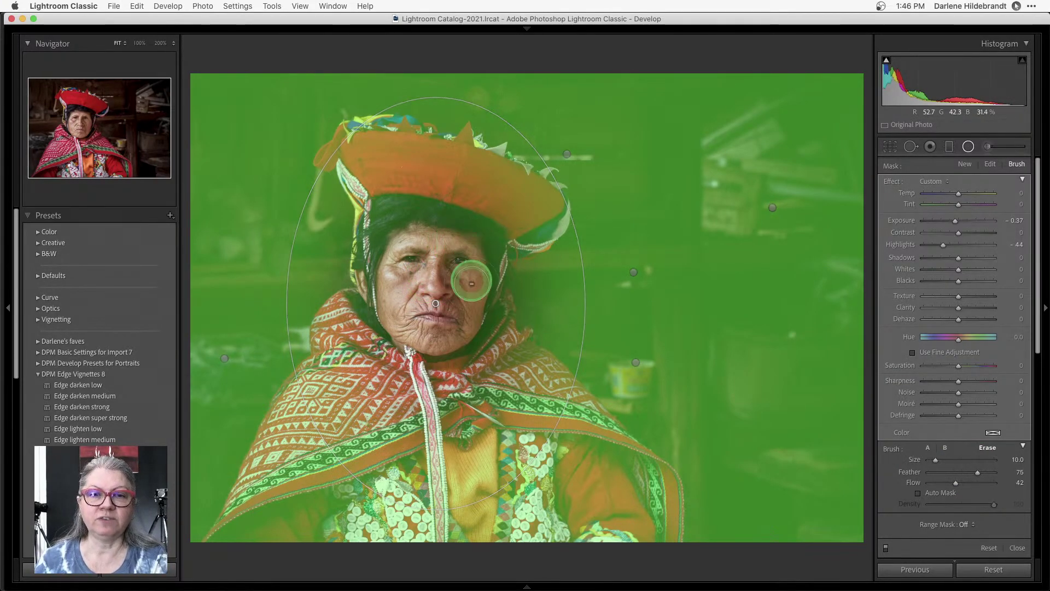
pyautogui.scroll(3, 482, 240)
pyautogui.scroll(6, 482, 241)
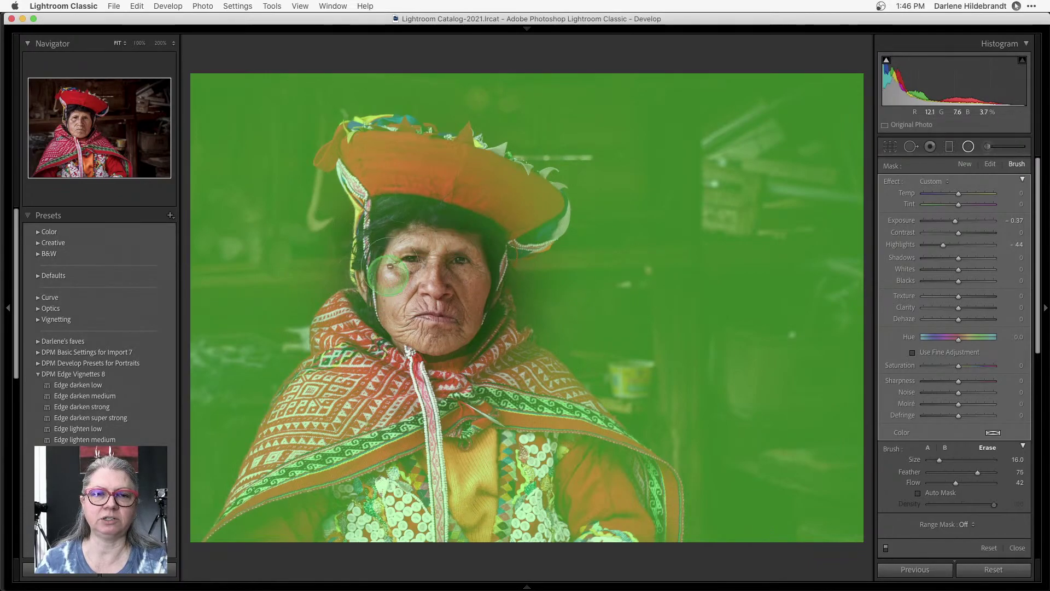
pyautogui.click(980, 483)
pyautogui.moveTo(417, 206)
pyautogui.mouseDown()
pyautogui.moveTo(389, 240)
pyautogui.moveTo(385, 200)
pyautogui.moveTo(483, 222)
pyautogui.moveTo(508, 243)
pyautogui.moveTo(551, 222)
pyautogui.moveTo(560, 203)
pyautogui.moveTo(471, 188)
pyautogui.moveTo(572, 208)
pyautogui.moveTo(486, 163)
pyautogui.moveTo(376, 150)
pyautogui.moveTo(370, 200)
pyautogui.moveTo(344, 162)
pyautogui.moveTo(373, 130)
pyautogui.moveTo(448, 145)
pyautogui.moveTo(500, 172)
pyautogui.moveTo(534, 202)
pyautogui.moveTo(509, 246)
pyautogui.mouseUp()
pyautogui.moveTo(378, 304)
pyautogui.mouseDown()
pyautogui.moveTo(396, 317)
pyautogui.moveTo(381, 225)
pyautogui.moveTo(482, 218)
pyautogui.moveTo(497, 308)
pyautogui.moveTo(515, 271)
pyautogui.moveTo(491, 353)
pyautogui.moveTo(471, 359)
pyautogui.moveTo(414, 291)
pyautogui.moveTo(383, 289)
pyautogui.moveTo(331, 330)
pyautogui.moveTo(377, 376)
pyautogui.moveTo(546, 398)
pyautogui.moveTo(478, 340)
pyautogui.moveTo(509, 354)
pyautogui.moveTo(588, 428)
pyautogui.moveTo(467, 276)
pyautogui.moveTo(429, 373)
pyautogui.moveTo(346, 338)
pyautogui.moveTo(333, 316)
pyautogui.moveTo(311, 418)
pyautogui.moveTo(395, 335)
pyautogui.mouseUp()
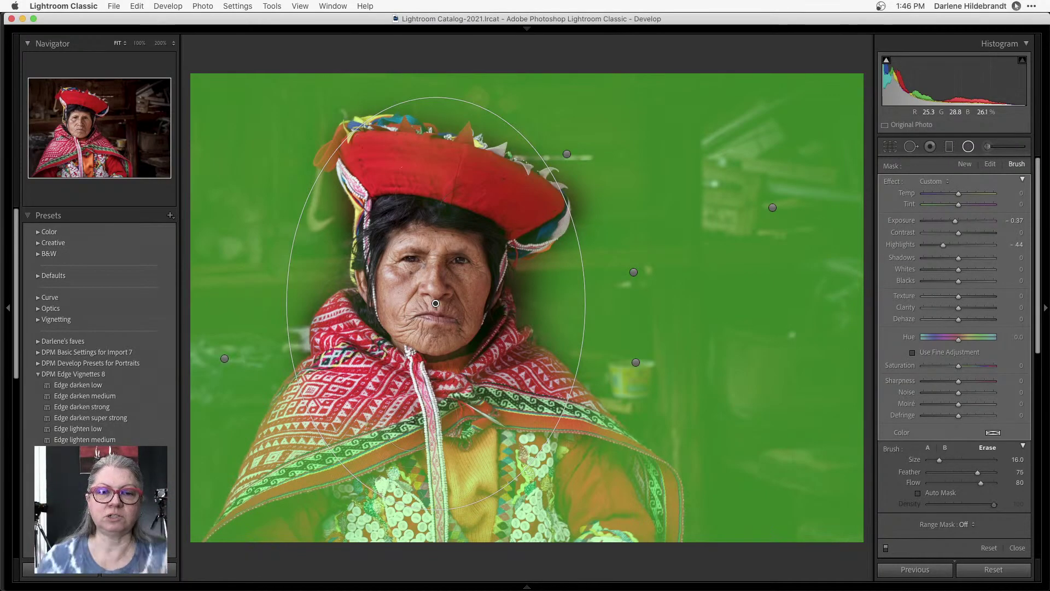
# Hide the mask overlay and switch the radial filters off and on to compare their effect.
pyautogui.press('o')
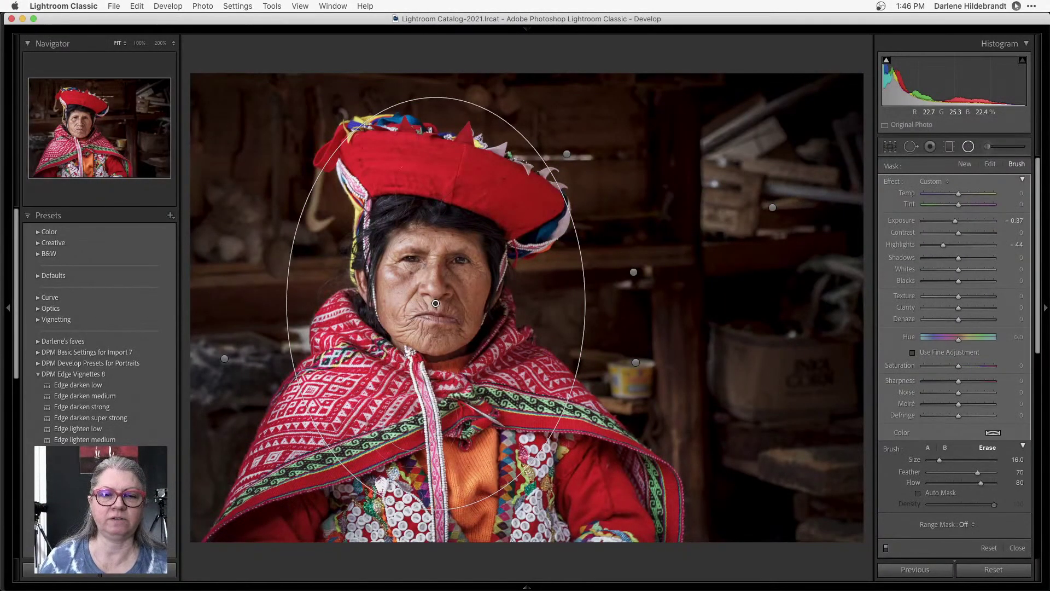
pyautogui.click(887, 549)
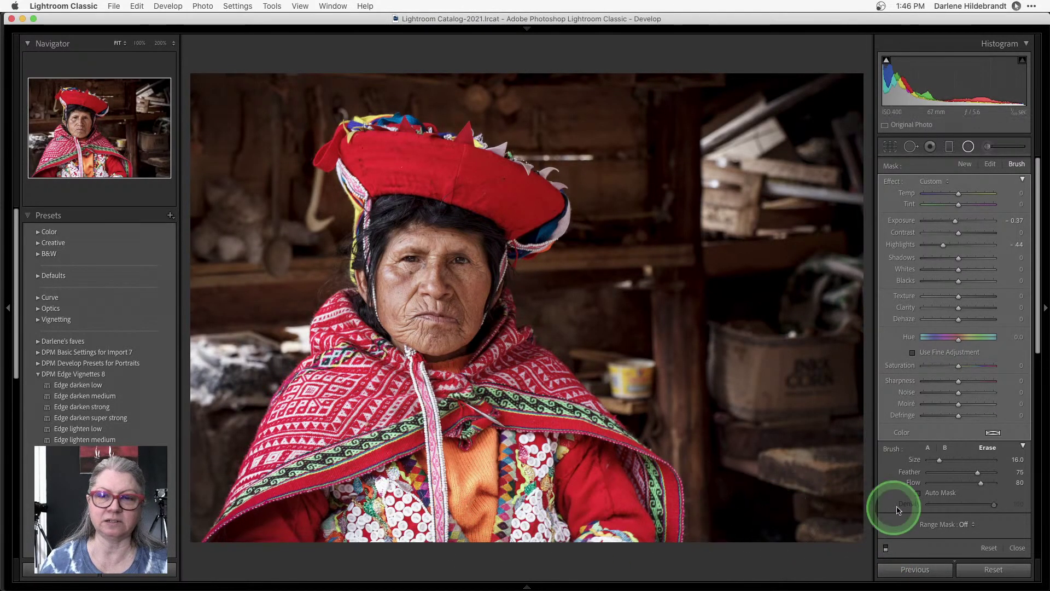
pyautogui.click(886, 549)
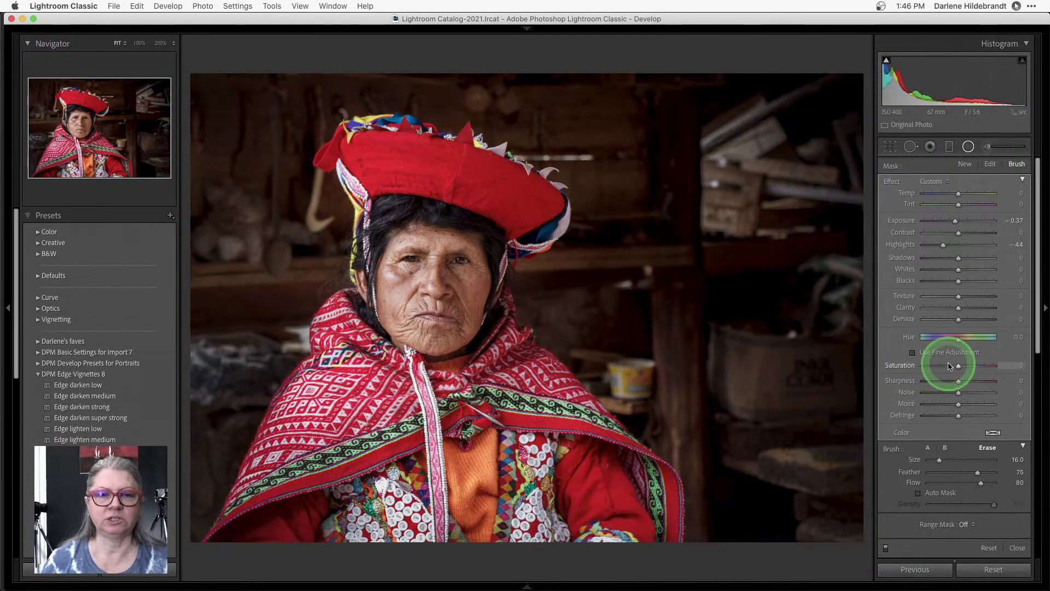
# Open and leave the Adjustment Brush, compare the portrait with its original, and cycle through the photo's capture information.
pyautogui.press('k')
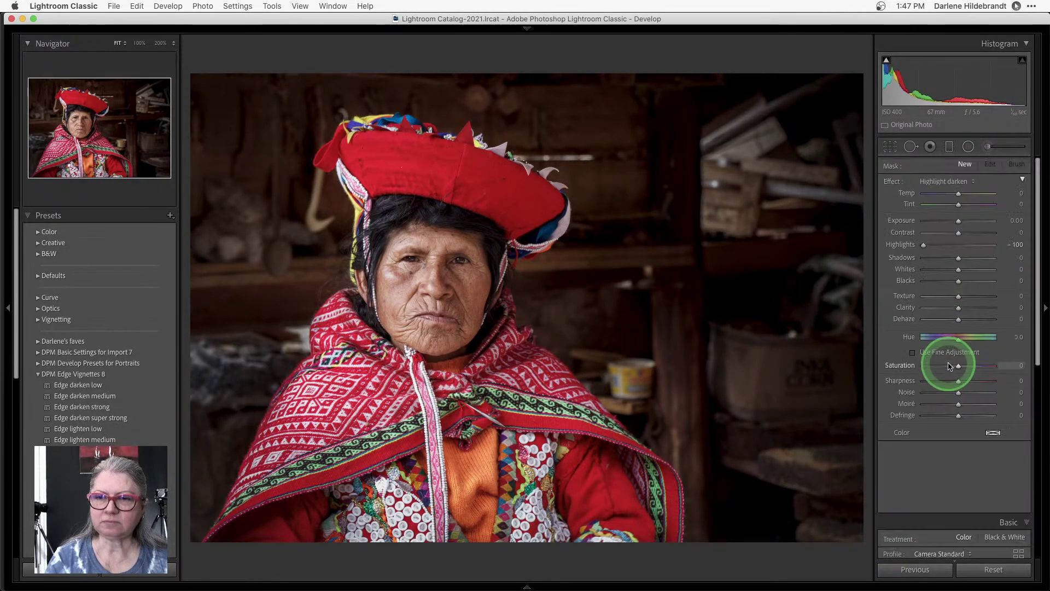
pyautogui.press('\\')
pyautogui.press('\\')
pyautogui.moveTo(949, 366); pyautogui.dragTo(945, 239)
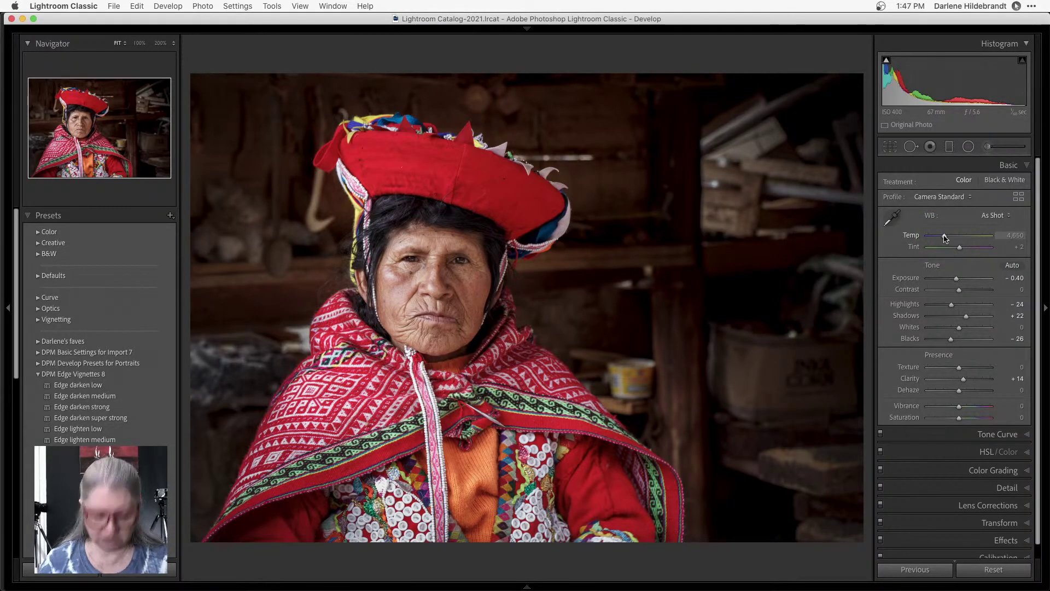
pyautogui.press('i')
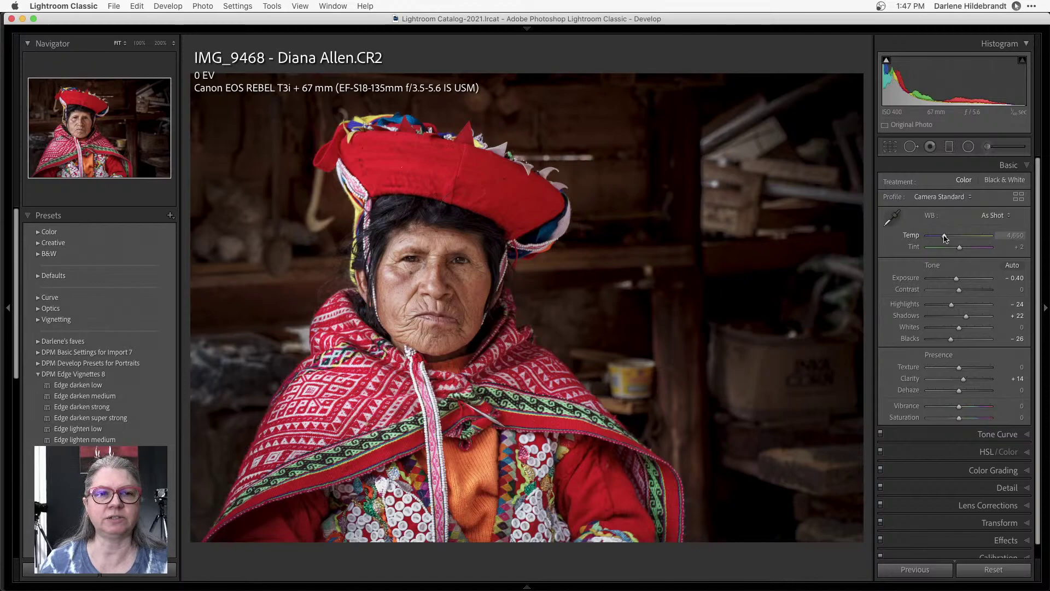
pyautogui.press('i')
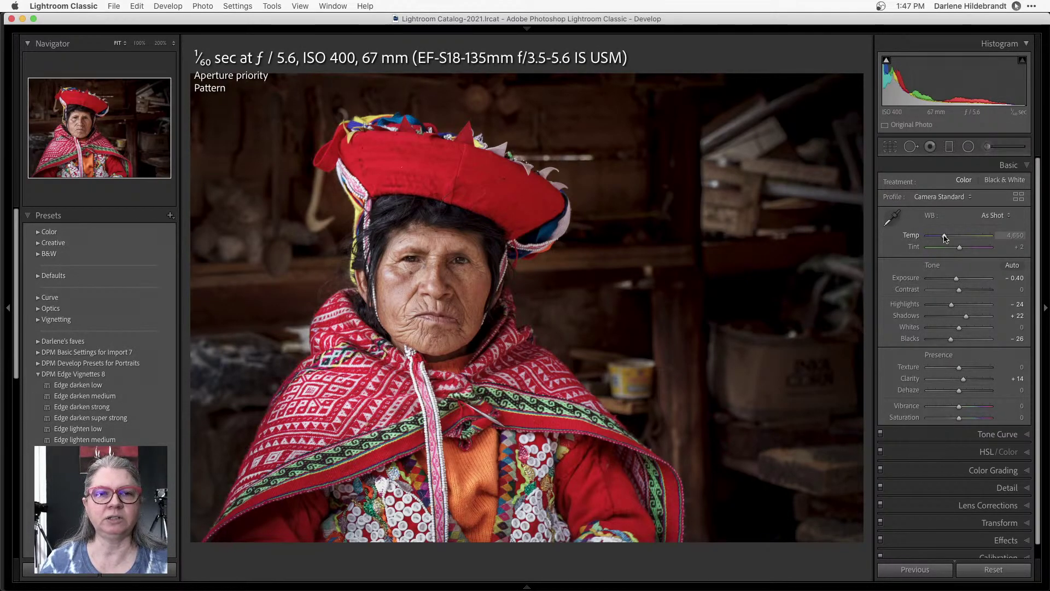
# Try the Auto white balance on the portrait and undo it.
pyautogui.click(1018, 237)
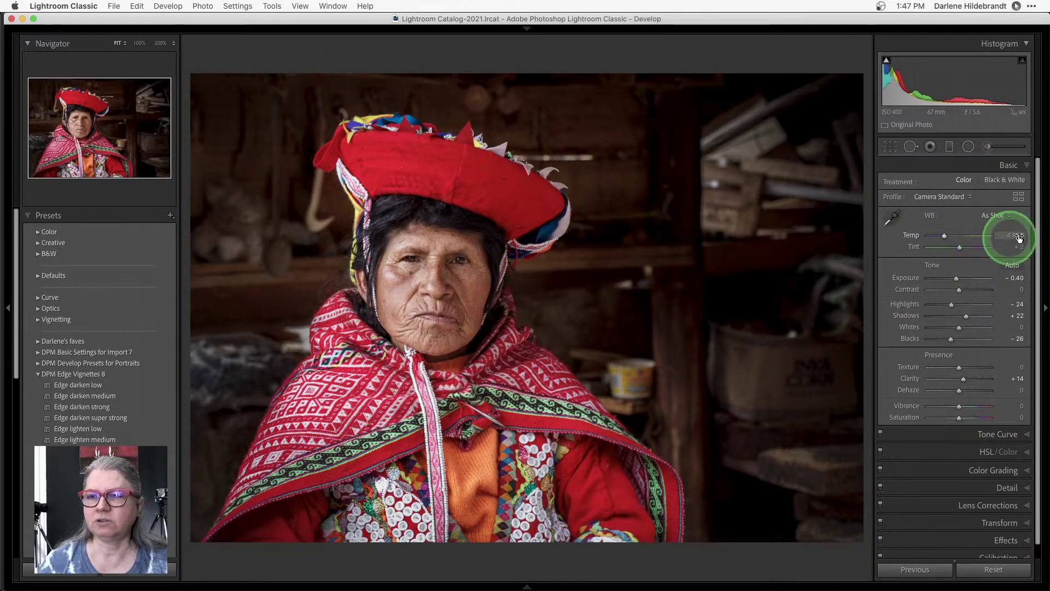
pyautogui.click(992, 215)
pyautogui.click(988, 225)
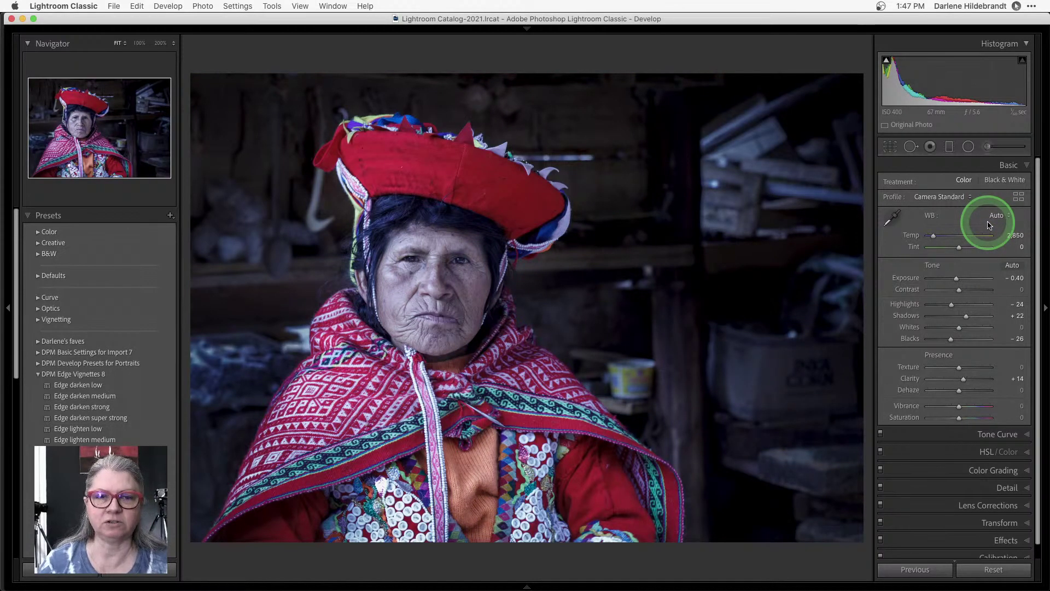
pyautogui.press('super+z')
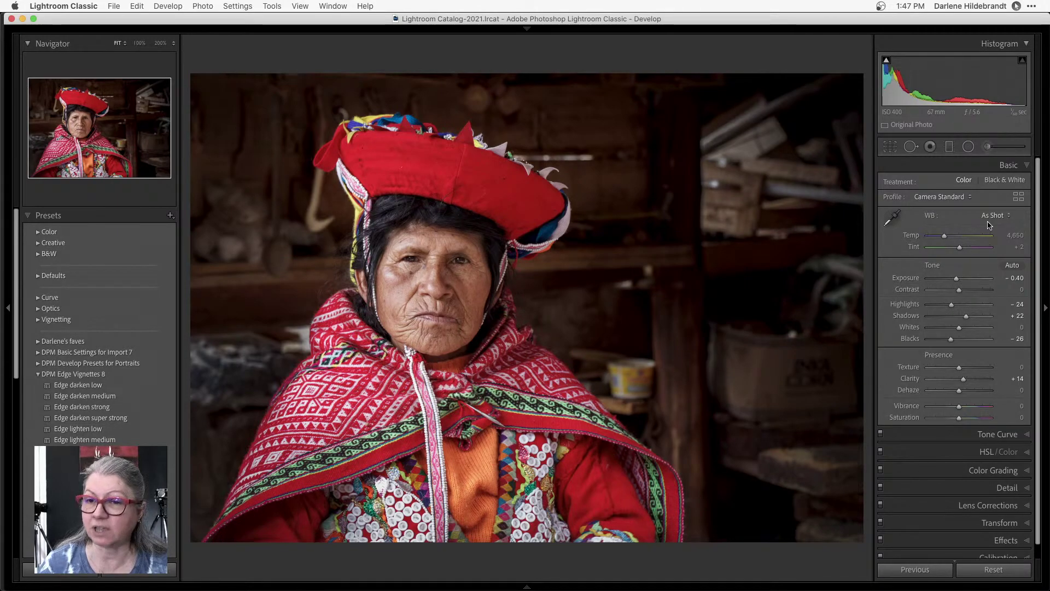
# Warm the portrait's white balance by setting Temp to 5,606 and Tint to -5.
pyautogui.click(991, 217)
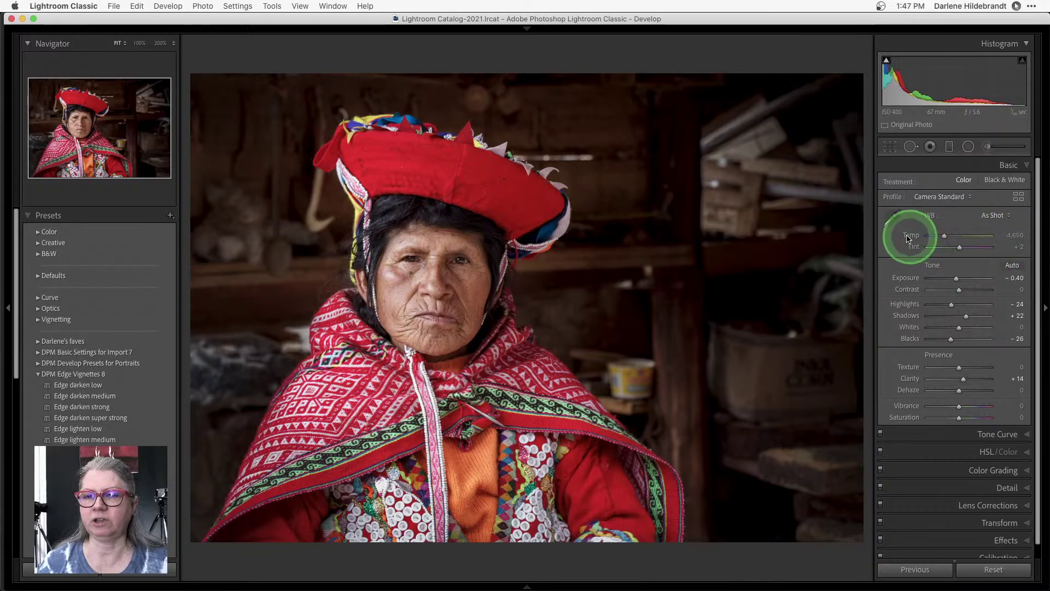
pyautogui.click(945, 237)
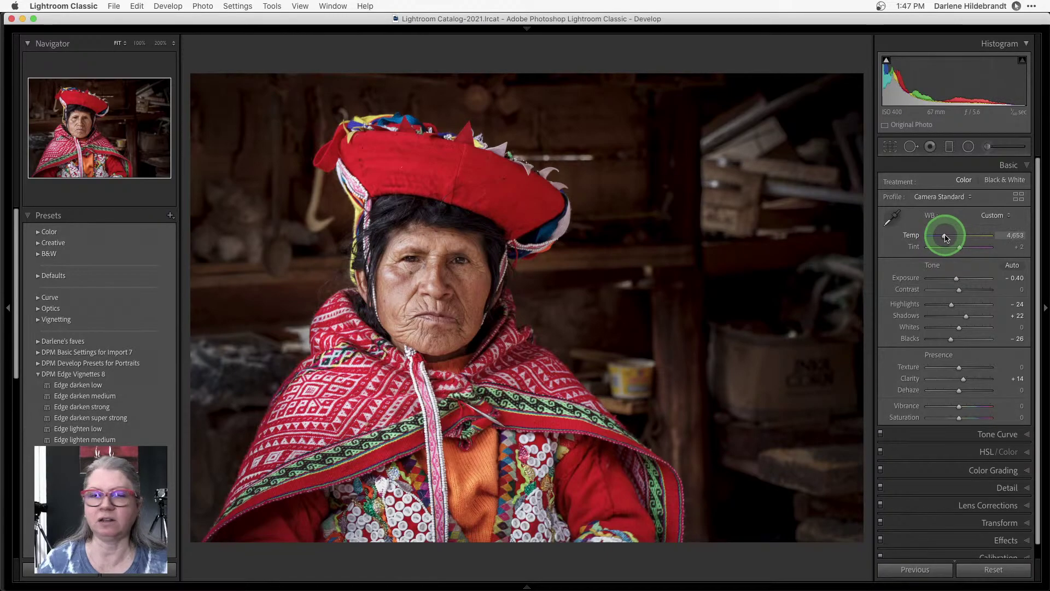
pyautogui.moveTo(946, 237)
pyautogui.mouseDown()
pyautogui.moveTo(1003, 235)
pyautogui.moveTo(922, 236)
pyautogui.moveTo(942, 237)
pyautogui.mouseUp()
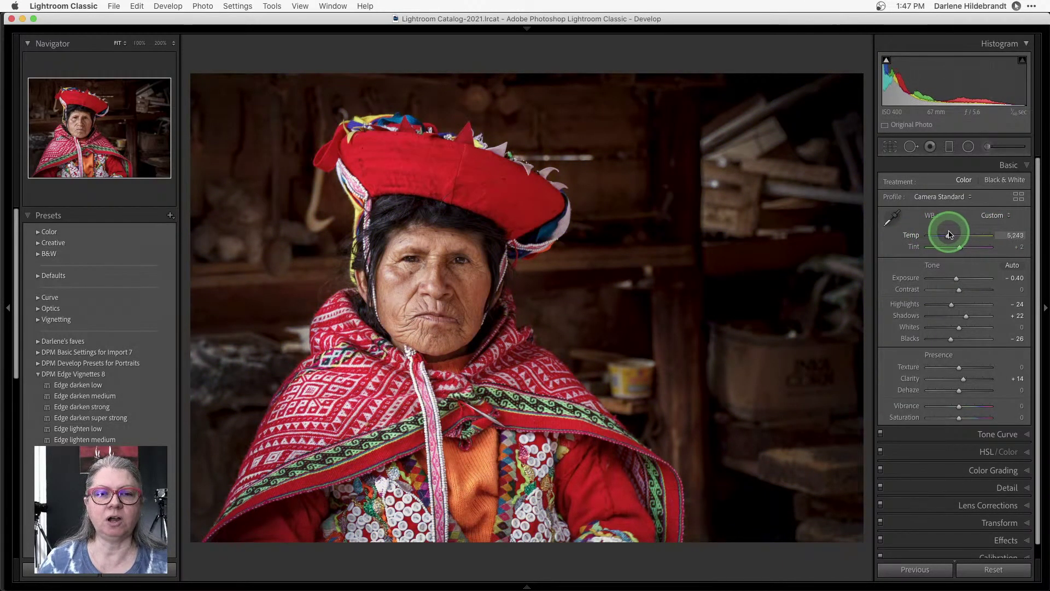
pyautogui.moveTo(953, 234); pyautogui.dragTo(949, 233)
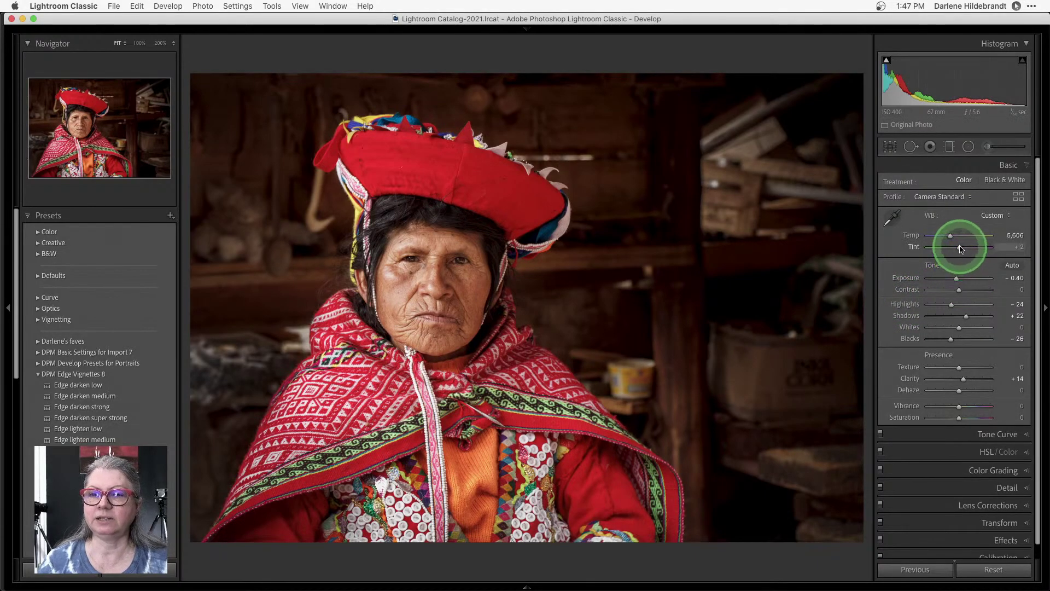
pyautogui.moveTo(959, 249)
pyautogui.mouseDown()
pyautogui.moveTo(919, 247)
pyautogui.moveTo(1007, 250)
pyautogui.moveTo(959, 249)
pyautogui.mouseUp()
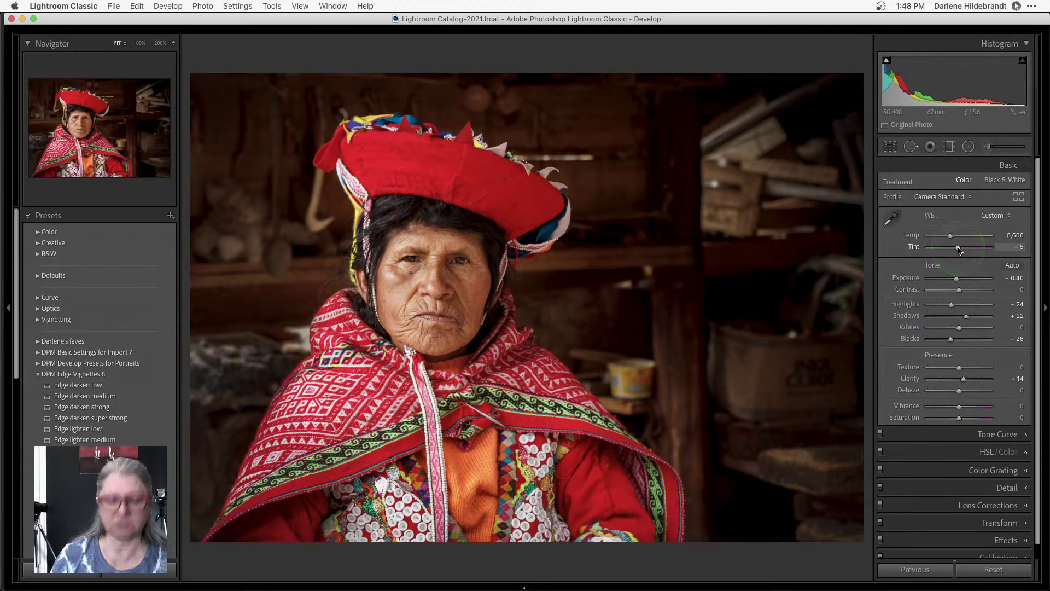
# Compare the warmed portrait with the unedited original, switching between the two versions twice.
pyautogui.press('\\')
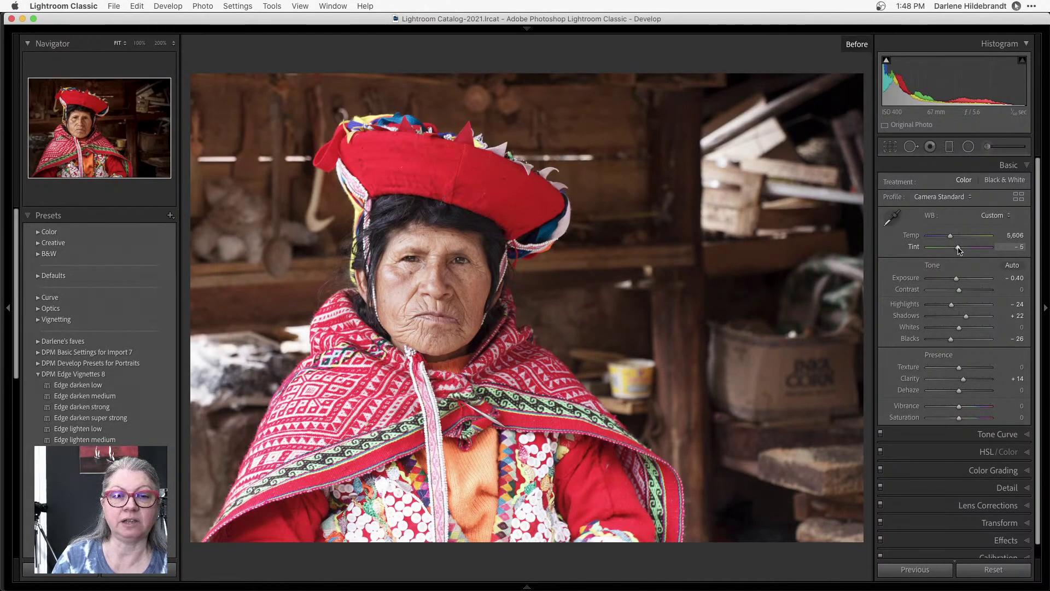
pyautogui.press('\\')
pyautogui.press('\\')
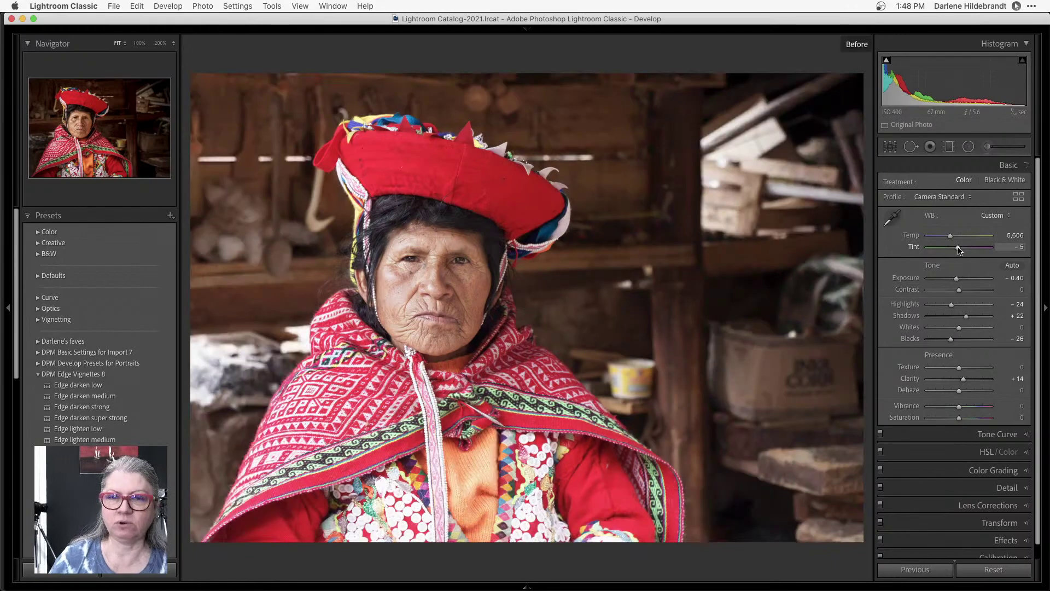
pyautogui.press('\\')
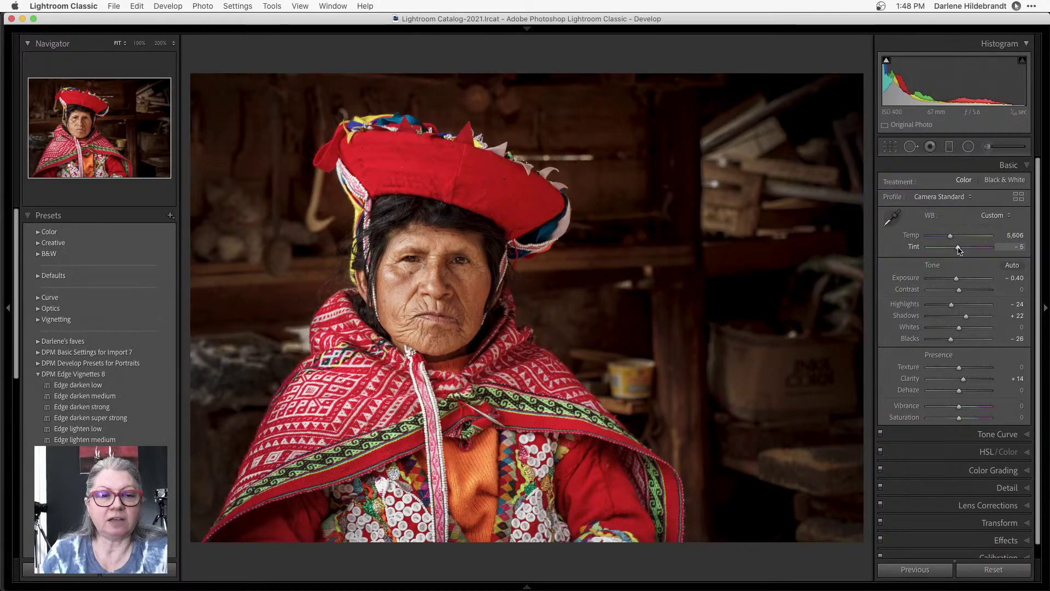
# Show the Effects settings and switch them off and on to compare the portrait with and without the post-crop vignette.
pyautogui.scroll(-2, 981, 371)
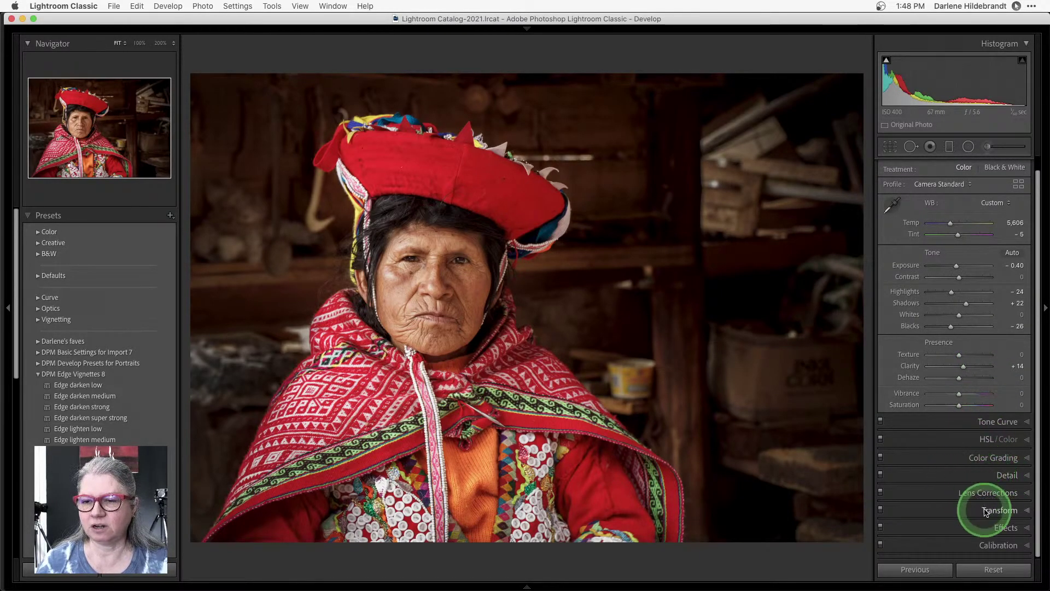
pyautogui.click(995, 527)
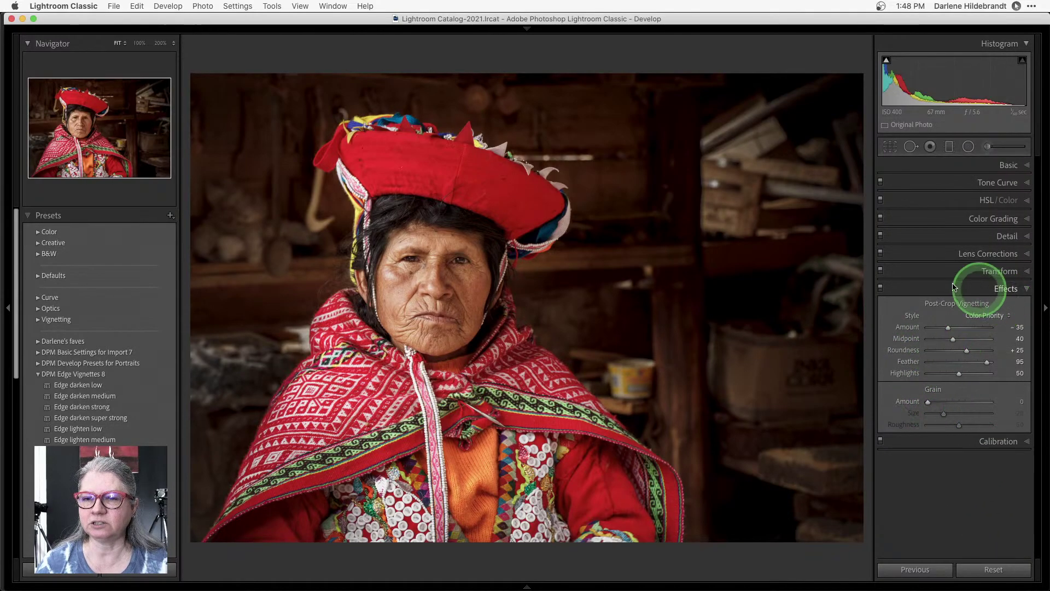
pyautogui.click(882, 288)
pyautogui.click(881, 288)
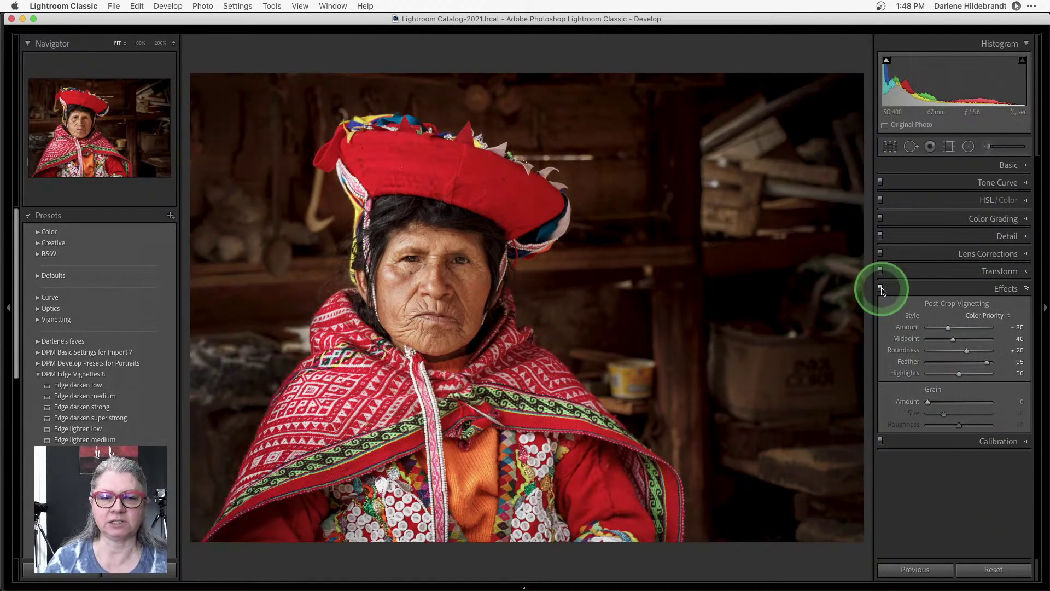
pyautogui.click(881, 288)
pyautogui.click(881, 288)
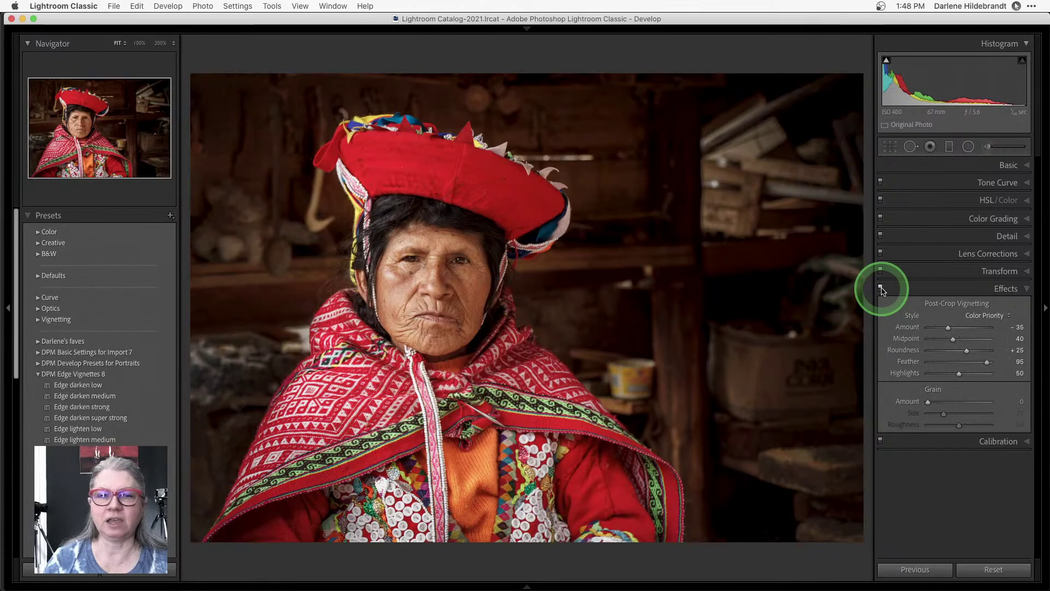
# Reset the vignette Amount to 0, try the Edge darken low preset, and apply the Edge darken medium preset.
pyautogui.scroll(-3, 100, 326)
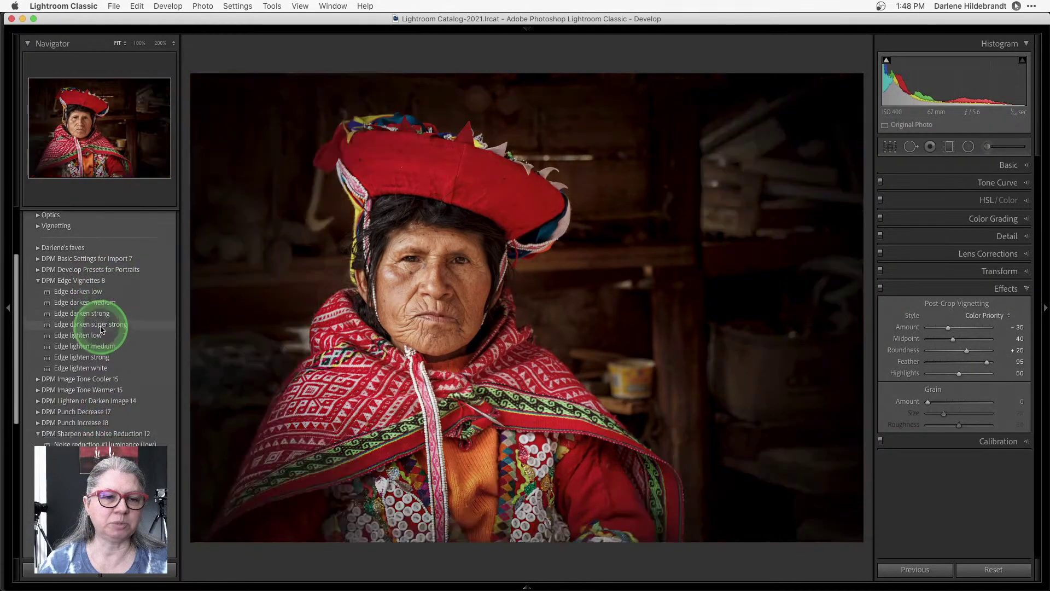
pyautogui.scroll(-3, 61, 322)
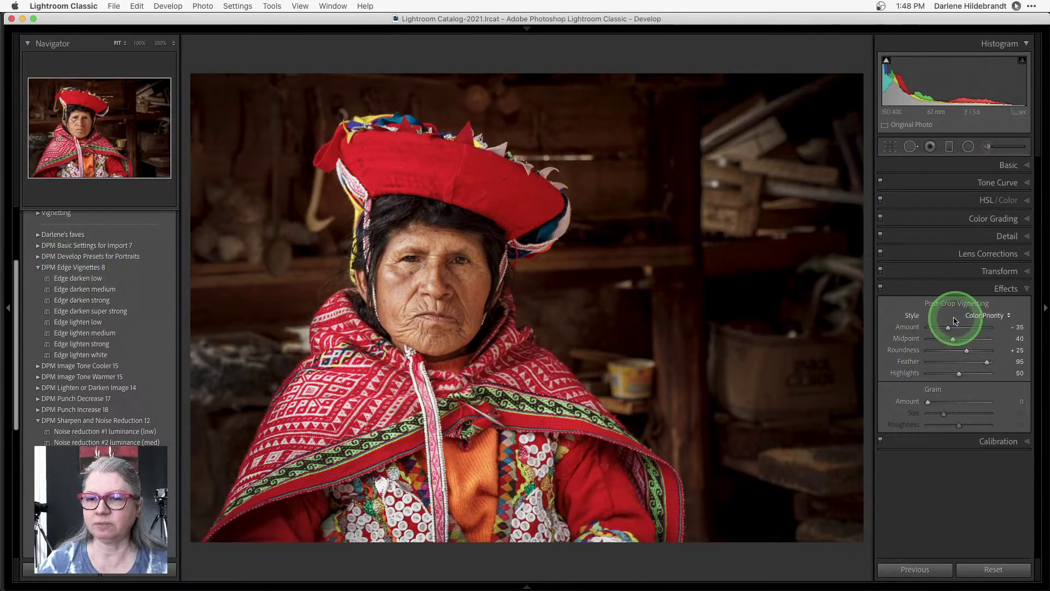
pyautogui.doubleClick(948, 327)
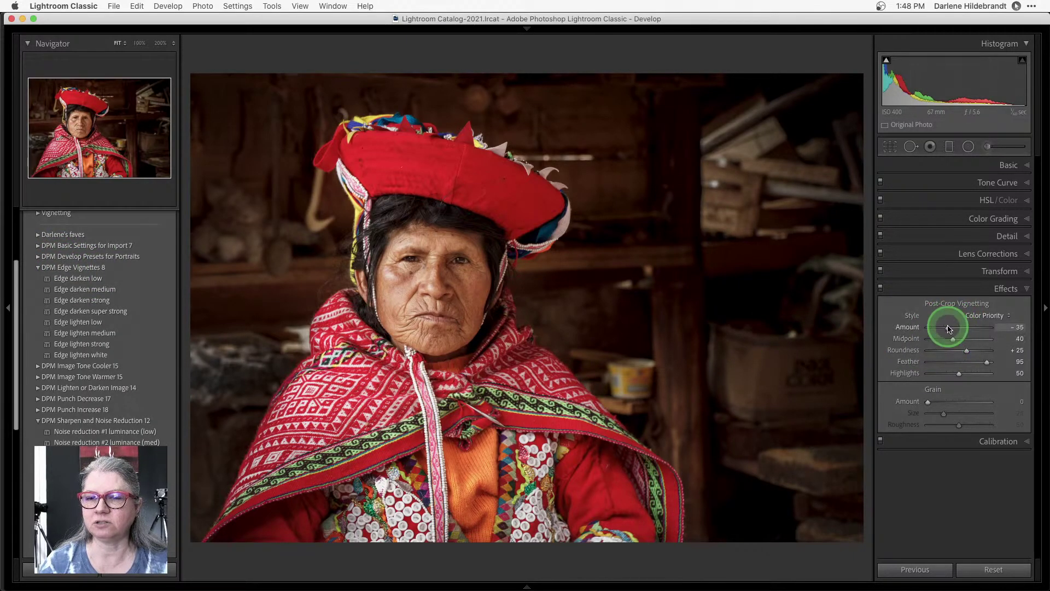
pyautogui.click(73, 279)
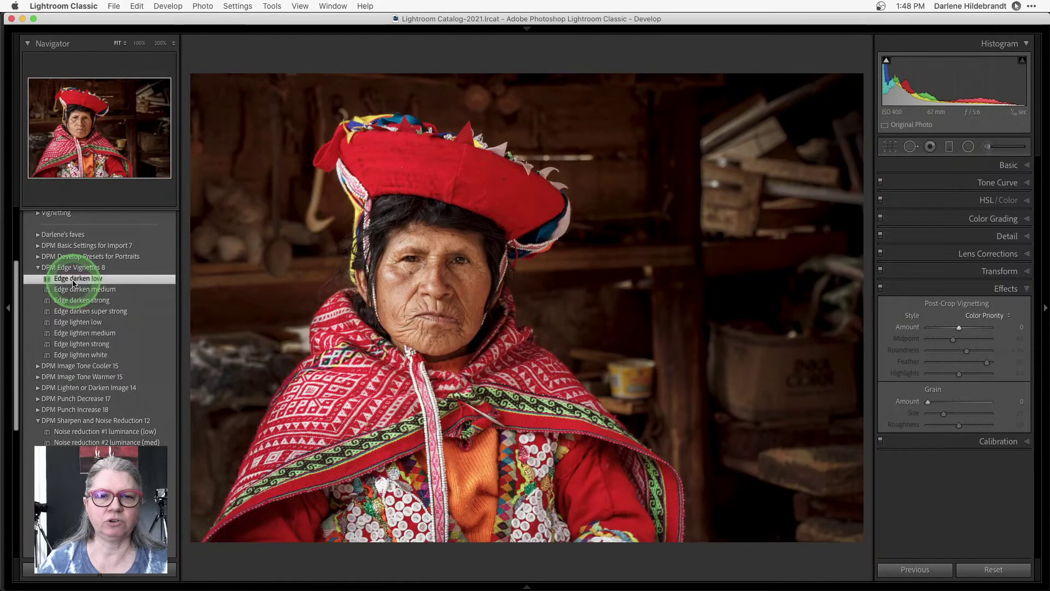
pyautogui.click(75, 290)
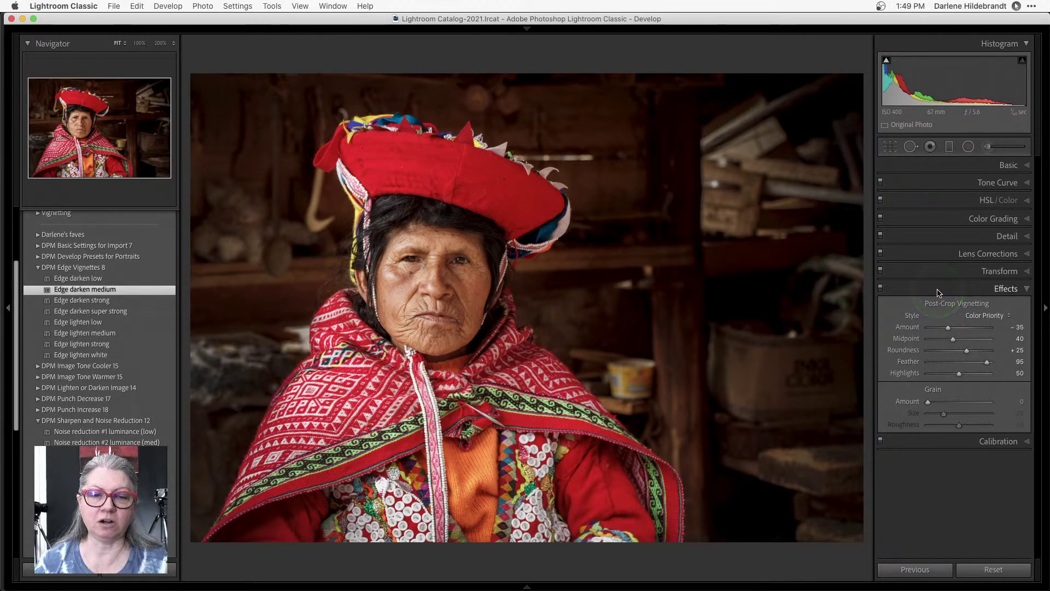
# Turn on Remove Chromatic Aberration and Enable Profile Corrections in the portrait's Lens Corrections settings.
pyautogui.click(936, 290)
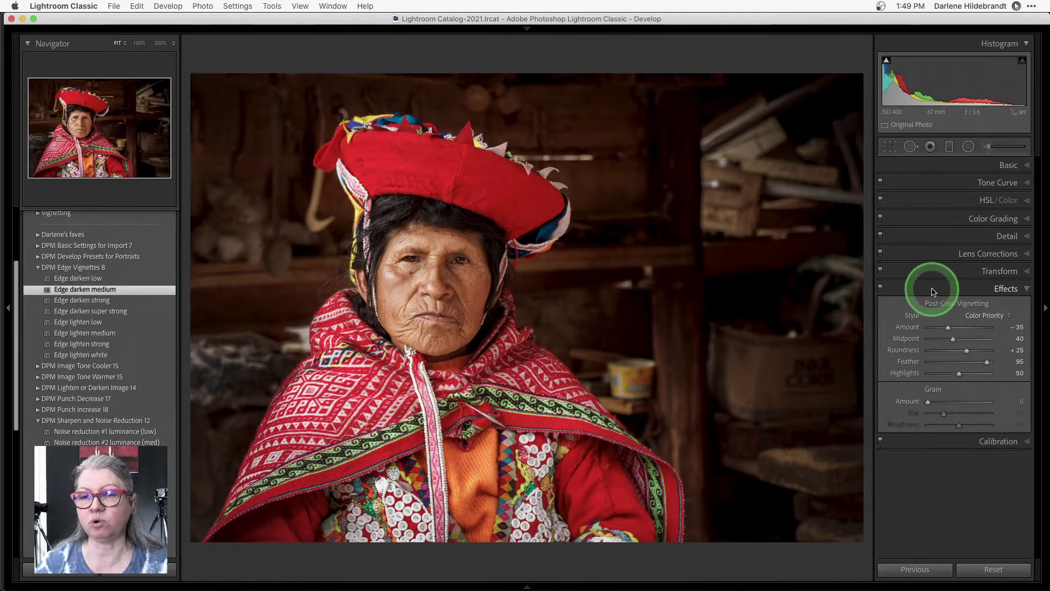
pyautogui.click(933, 290)
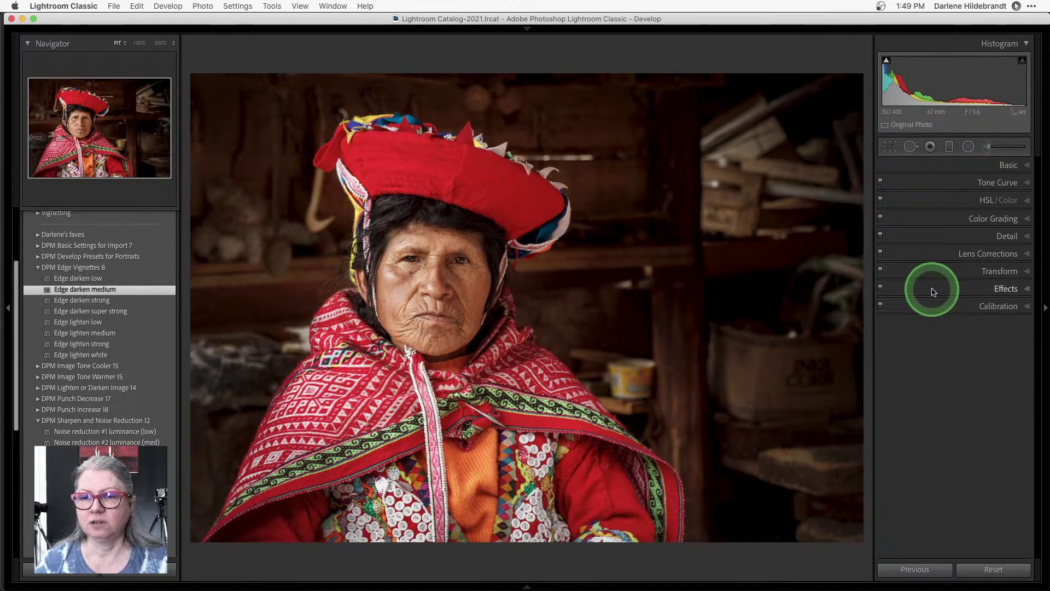
pyautogui.click(987, 306)
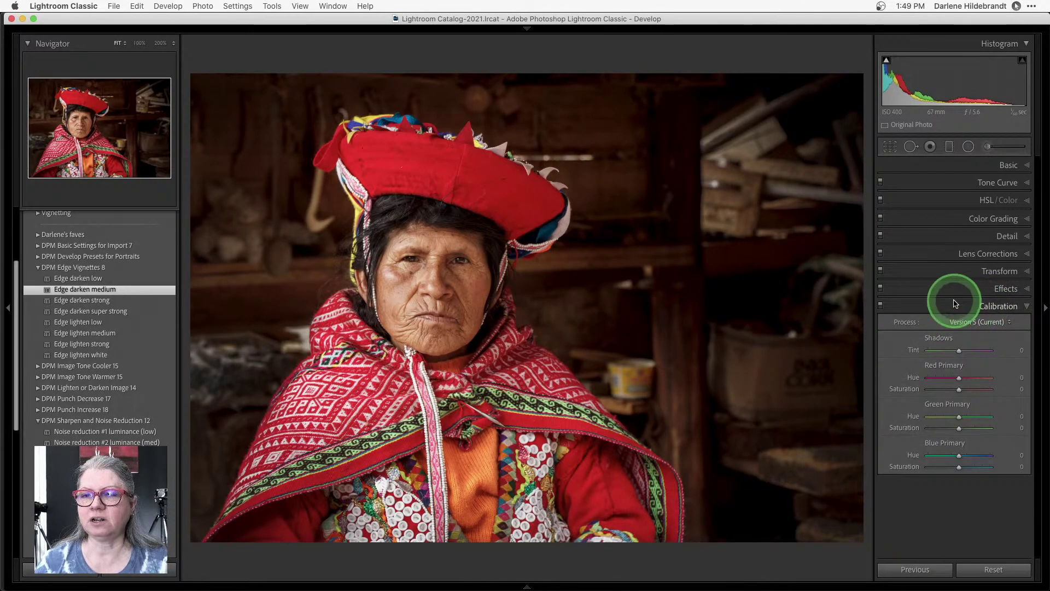
pyautogui.click(986, 255)
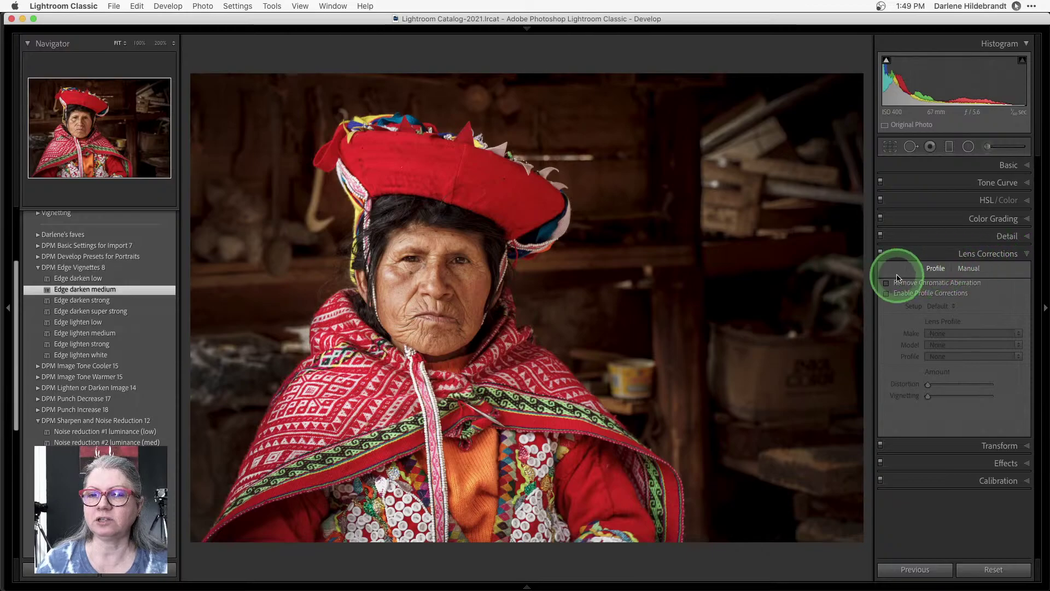
pyautogui.click(887, 282)
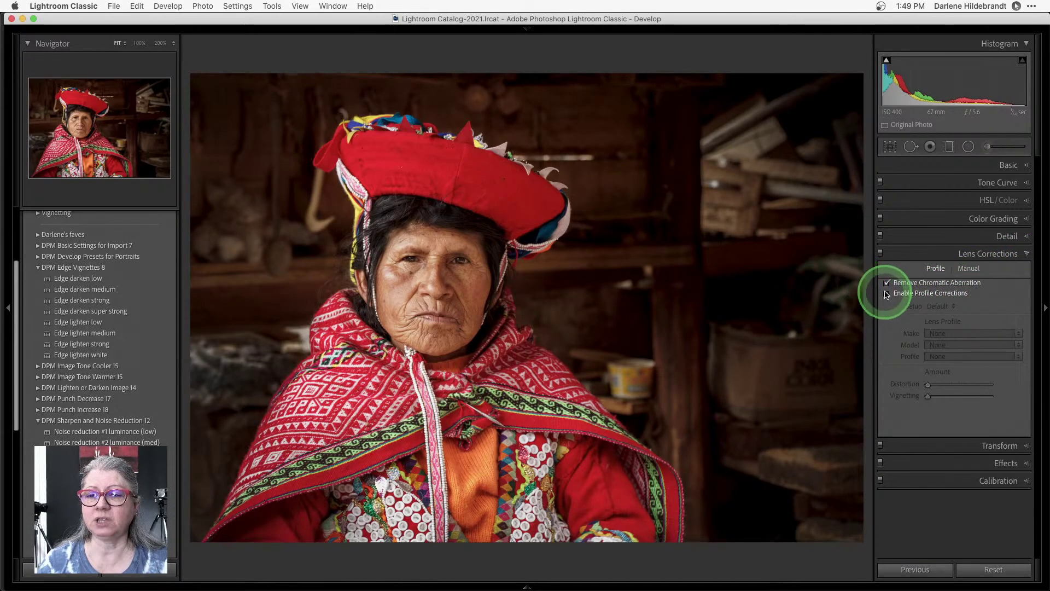
pyautogui.click(887, 294)
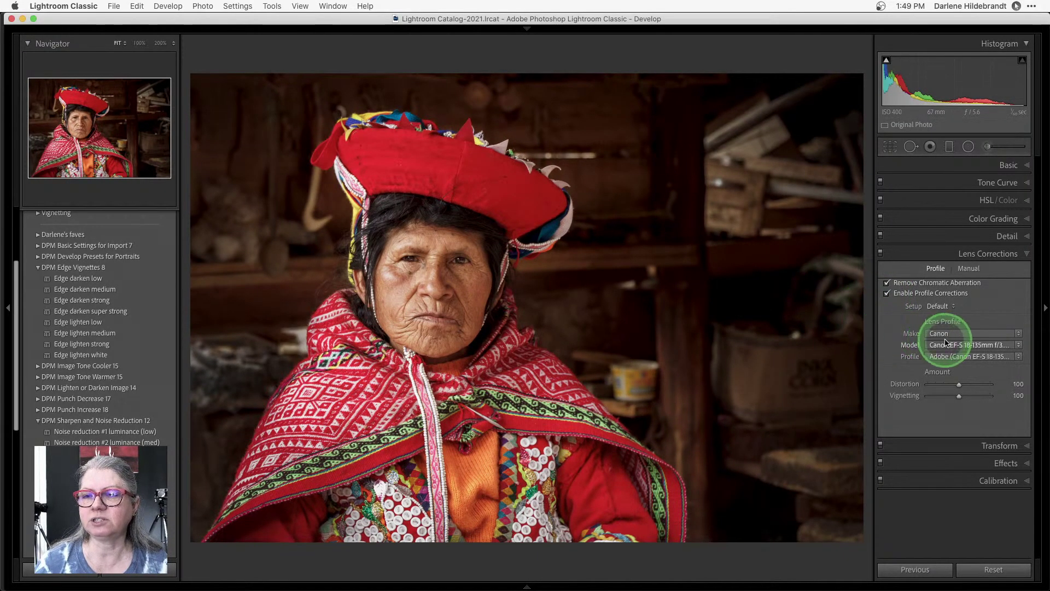
# Display the photo's camera and lens information, compare the portrait with lens corrections off and on, and hide the information again.
pyautogui.press('i')
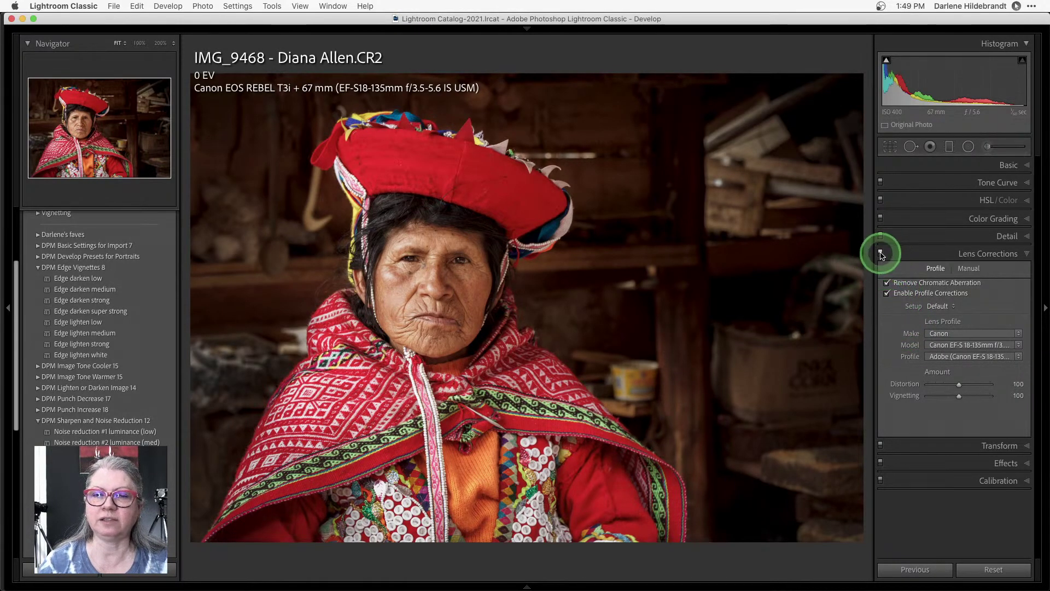
pyautogui.click(881, 254)
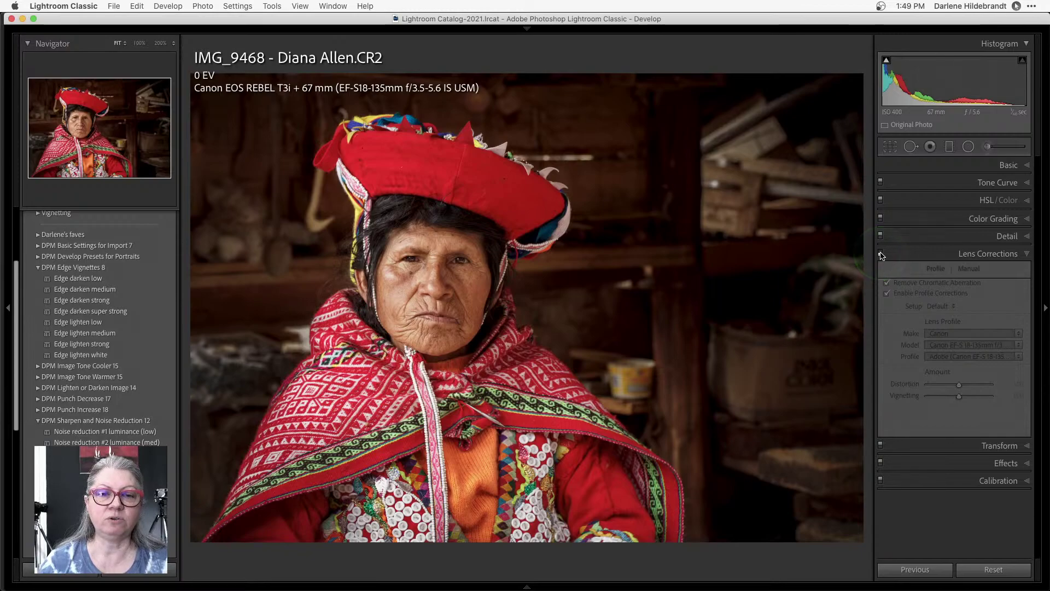
pyautogui.click(880, 254)
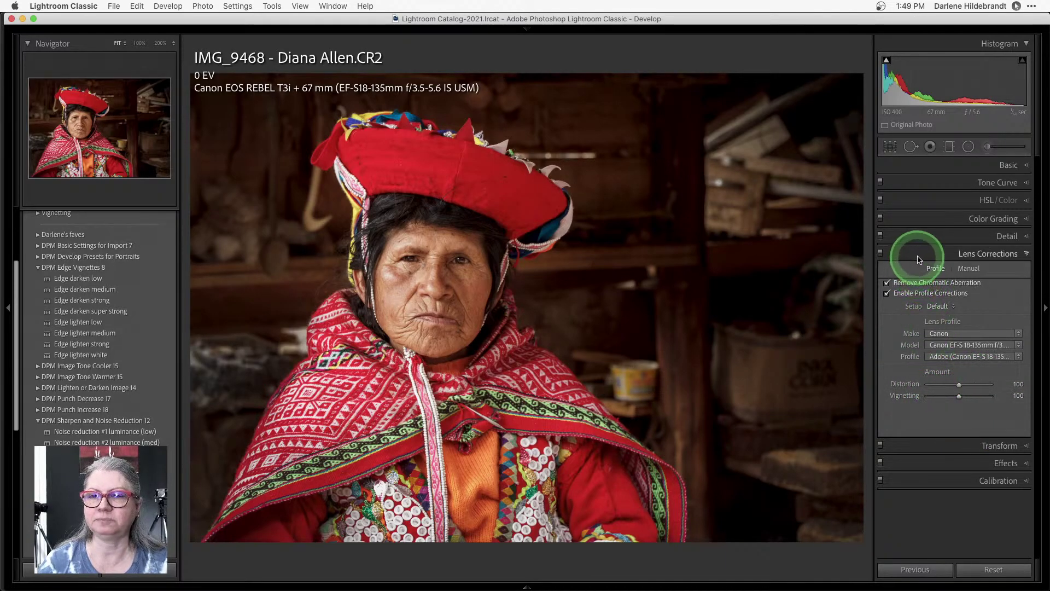
pyautogui.click(919, 255)
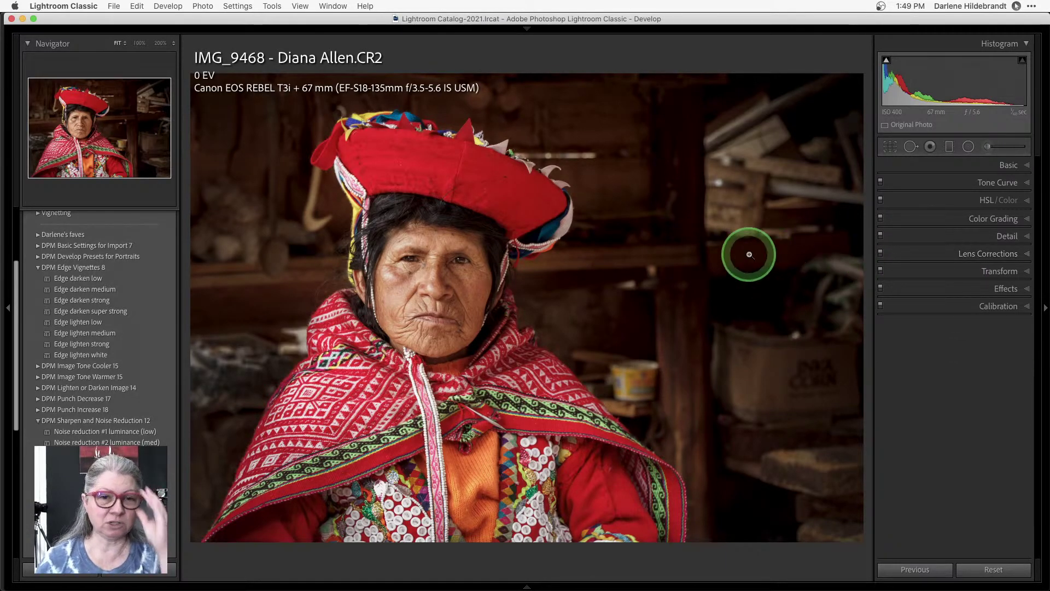
pyautogui.press('i')
pyautogui.press('i')
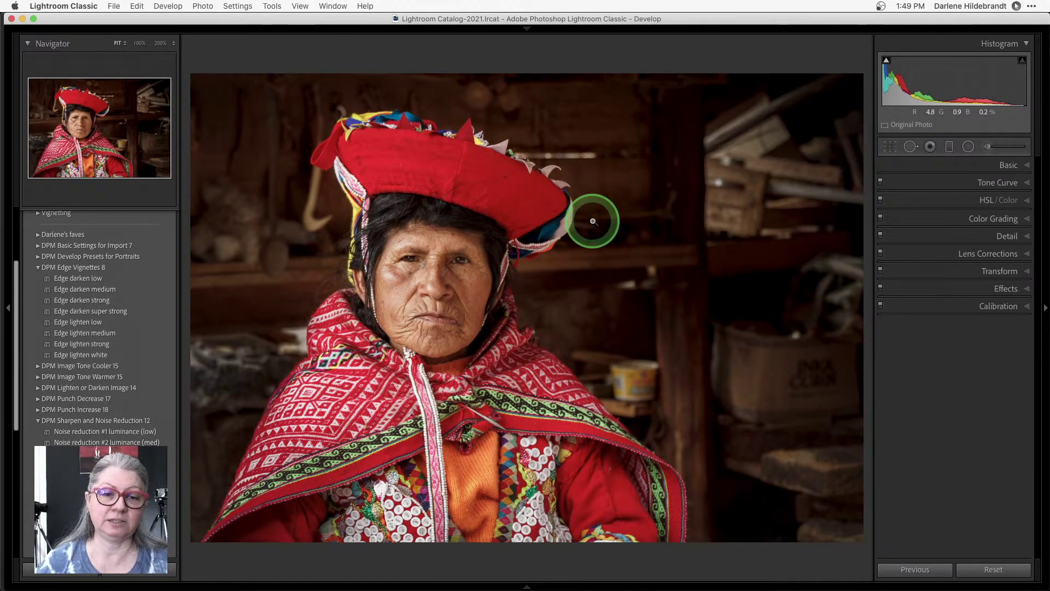
# Send a copy of the portrait with Lightroom adjustments to Luminar AI as a JPEG.
pyautogui.rightClick(593, 221)
pyautogui.moveTo(618, 314)
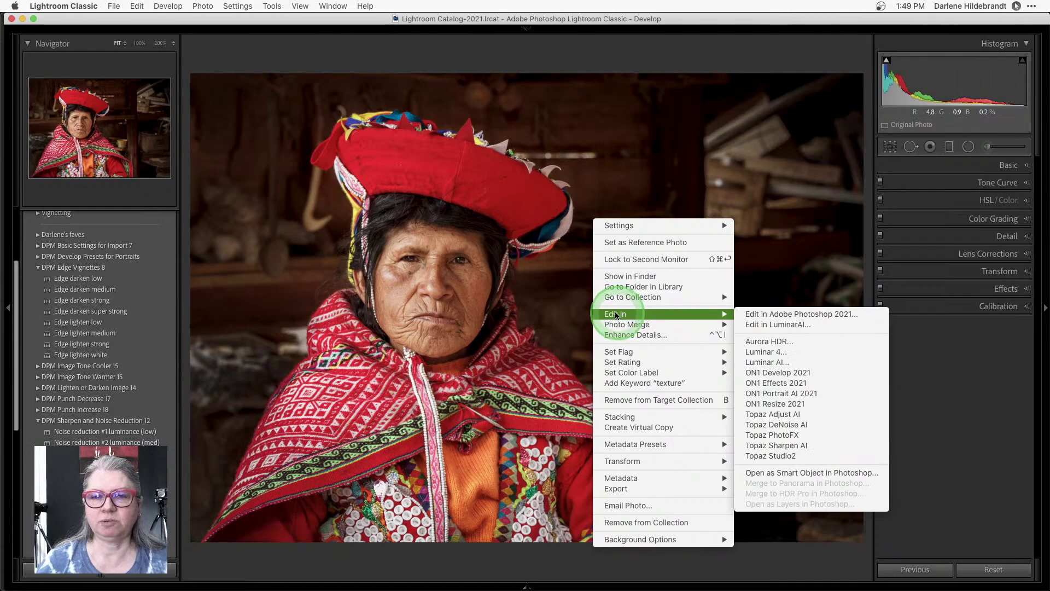
pyautogui.click(769, 362)
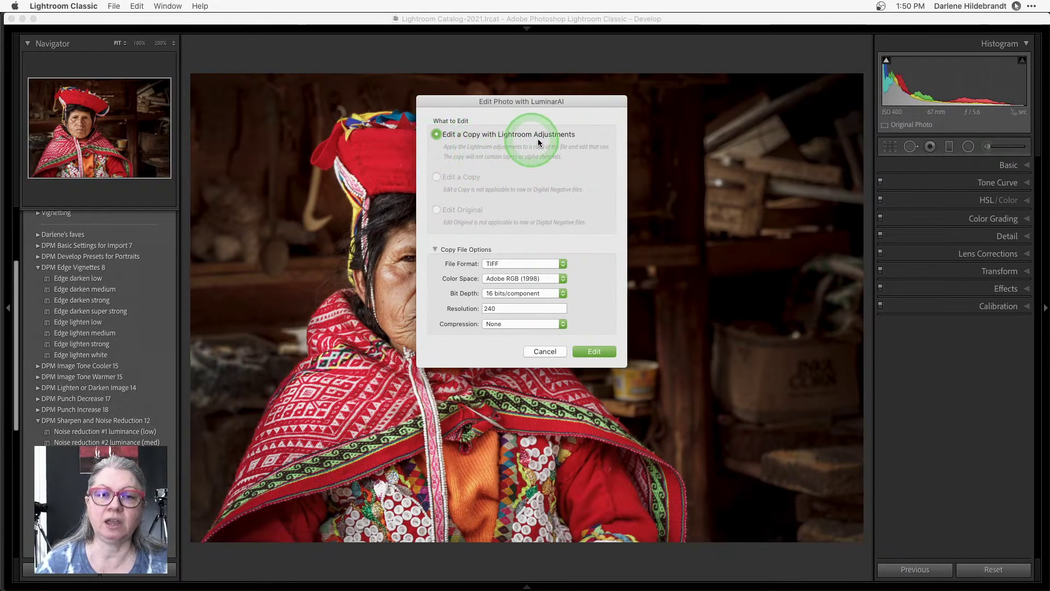
pyautogui.click(509, 265)
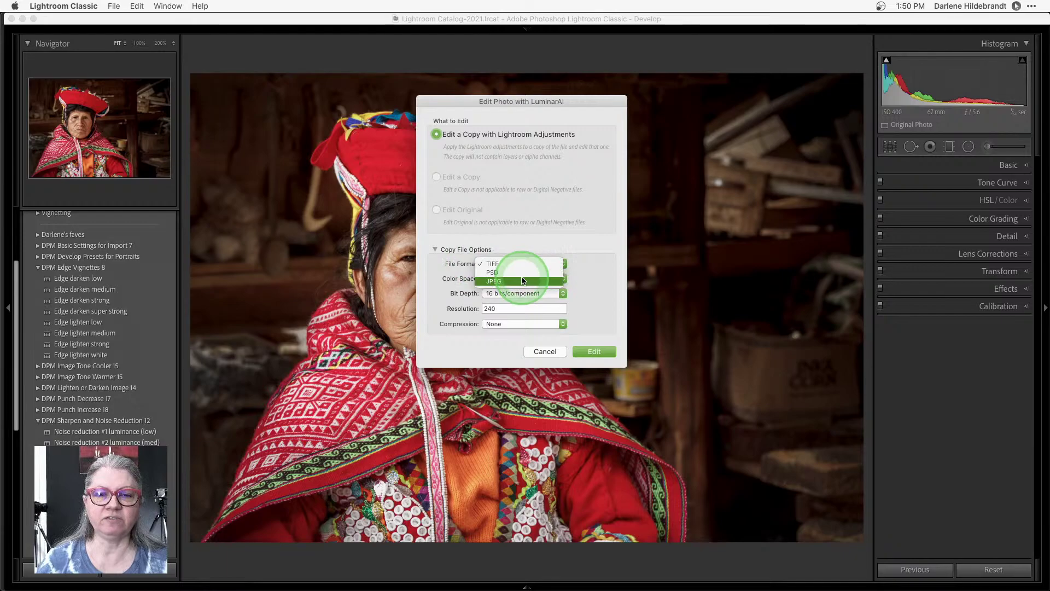
pyautogui.click(522, 280)
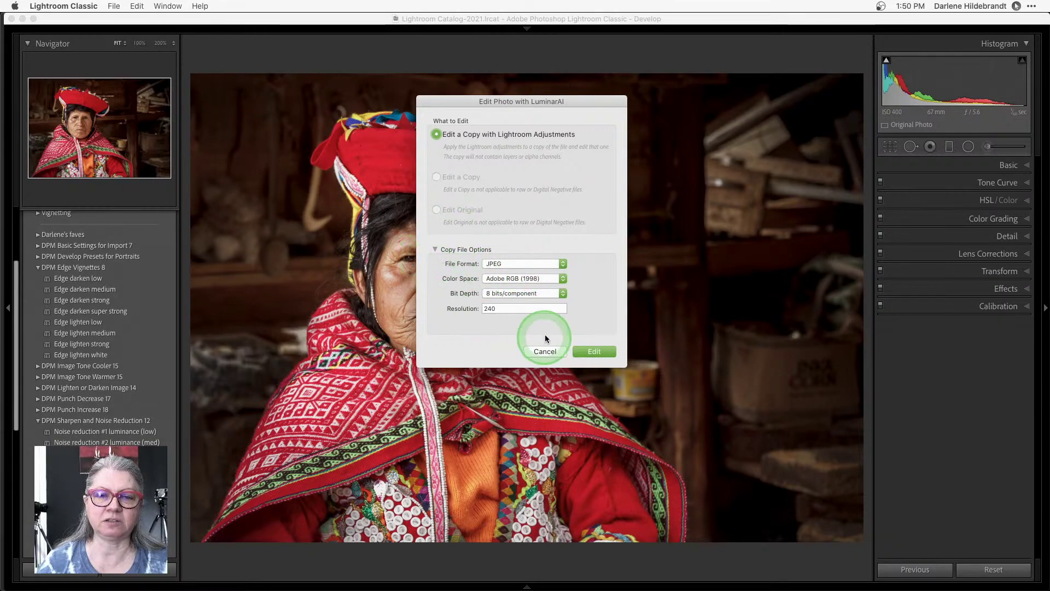
pyautogui.click(593, 351)
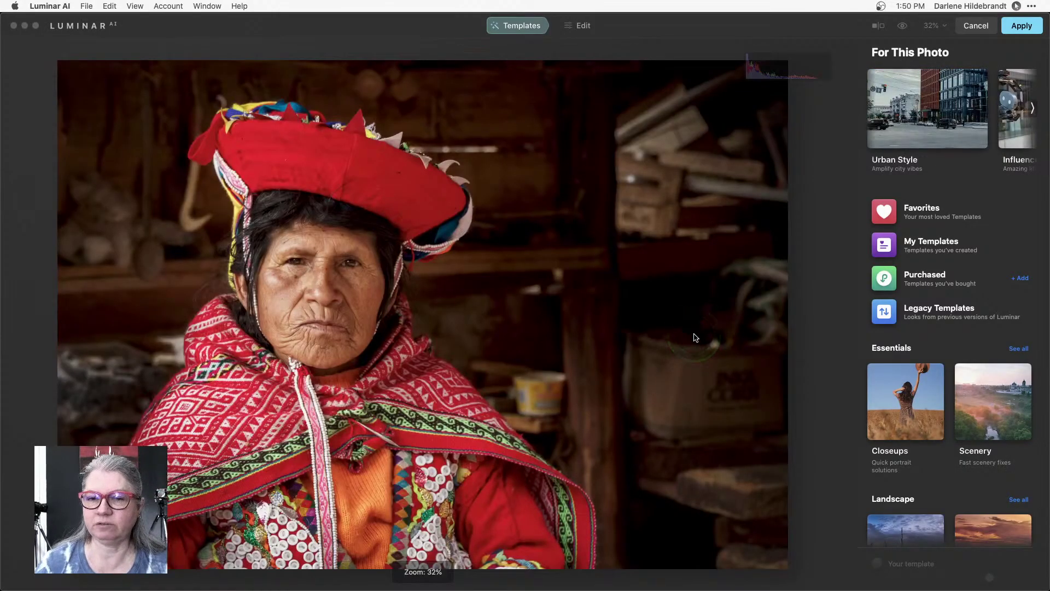
# Browse the suggested templates, then try Favorites such as Fast Fix, Toscana, Forest Stream, Fade and Still Frame on the portrait.
pyautogui.click(1032, 111)
pyautogui.click(1033, 111)
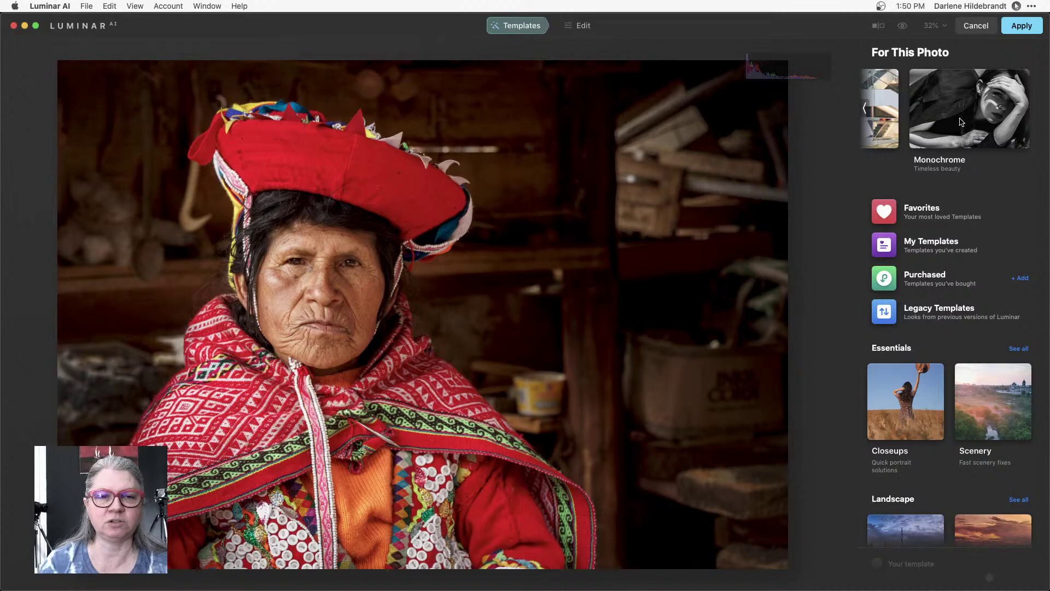
pyautogui.click(895, 211)
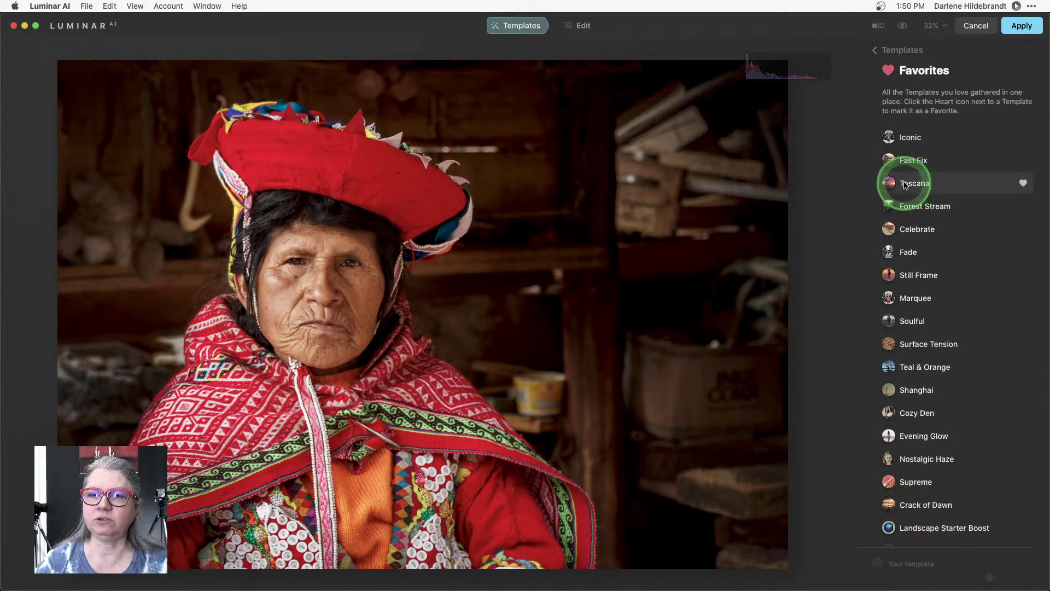
pyautogui.click(916, 163)
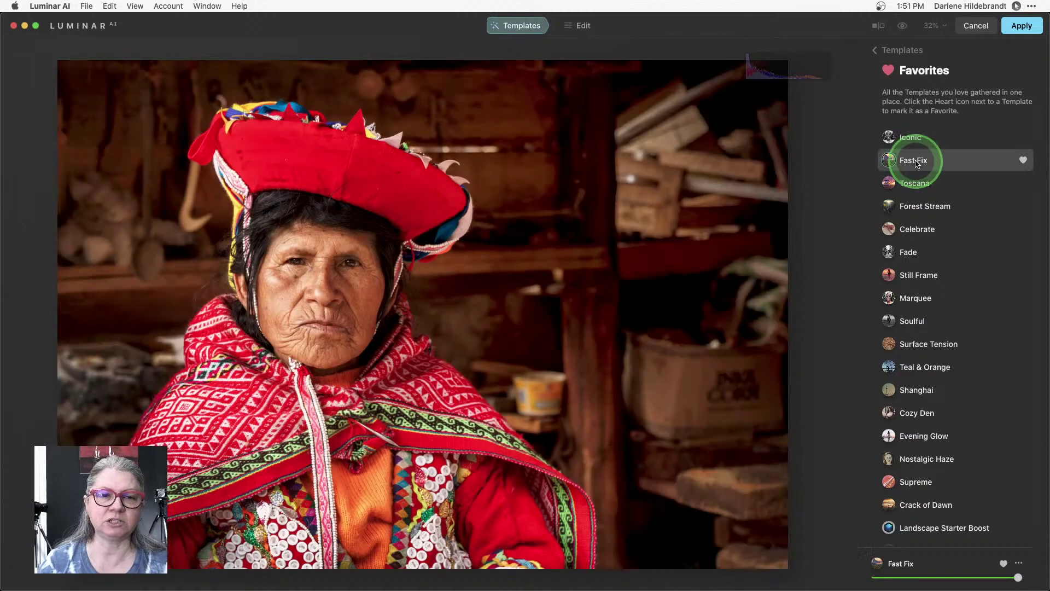
pyautogui.click(914, 184)
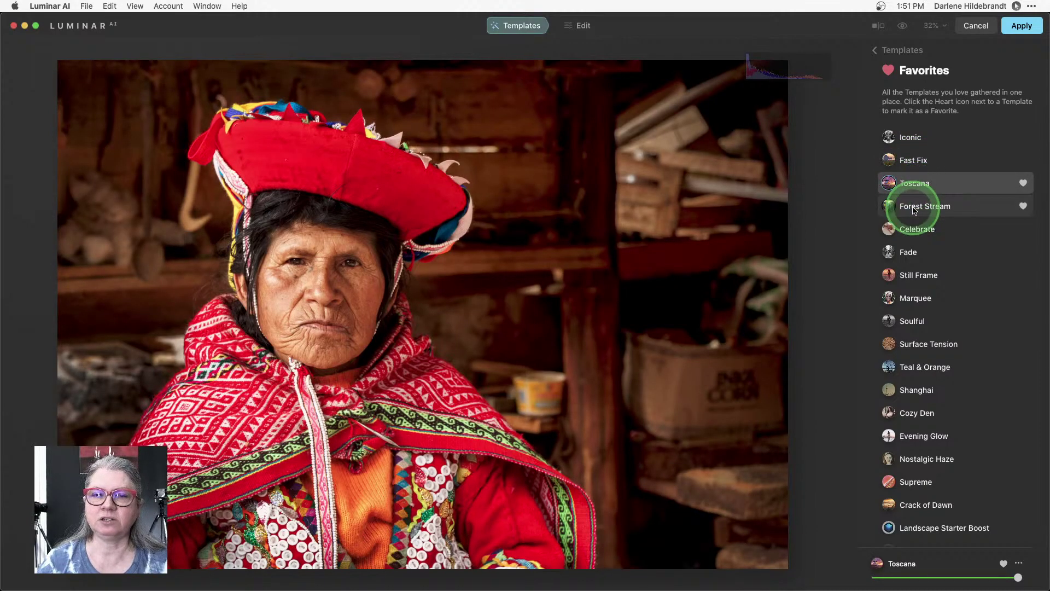
pyautogui.click(917, 208)
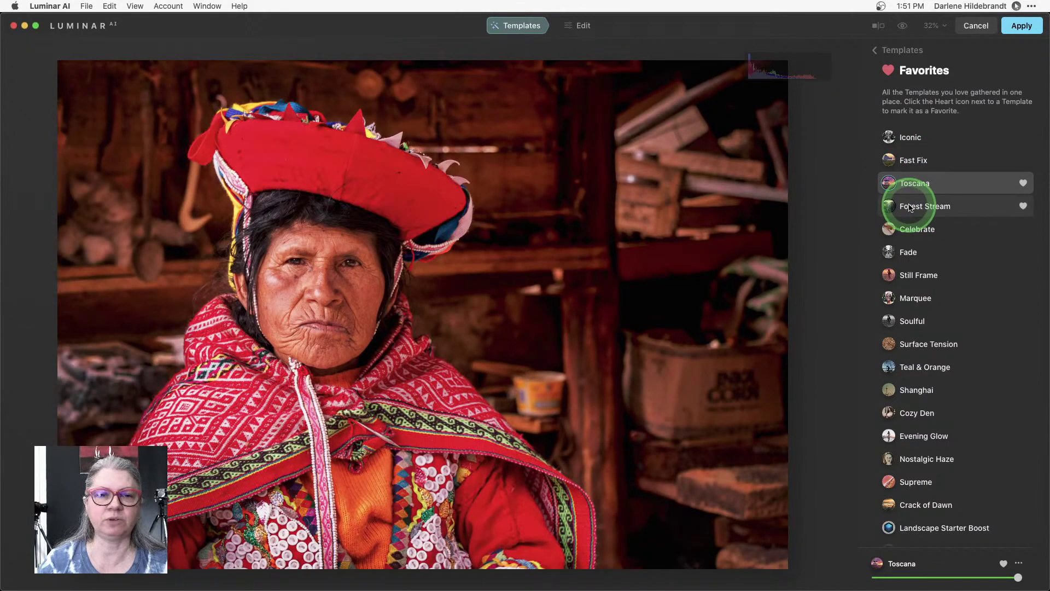
pyautogui.click(911, 230)
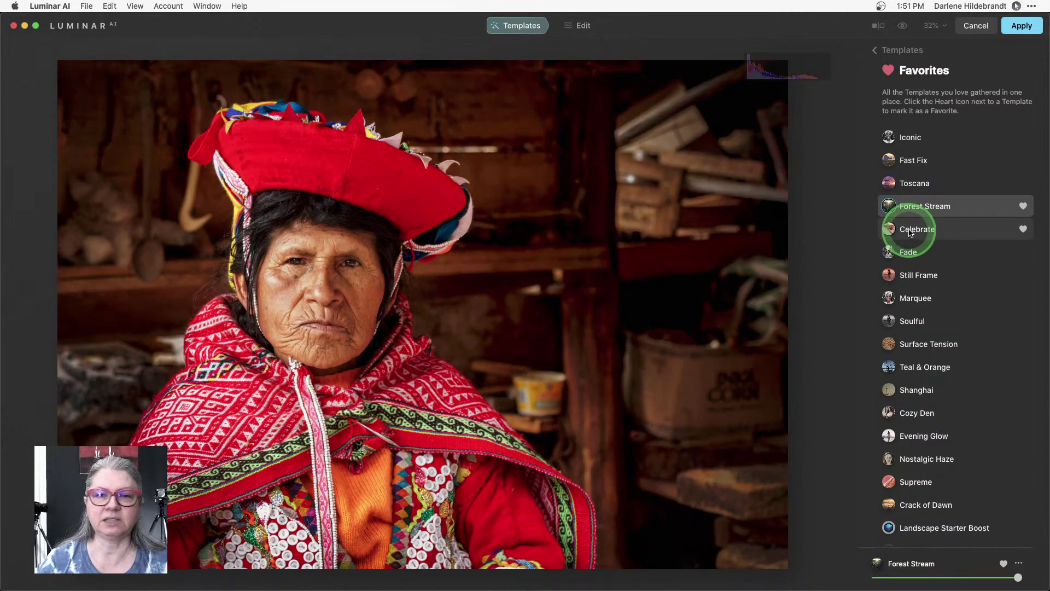
pyautogui.click(911, 253)
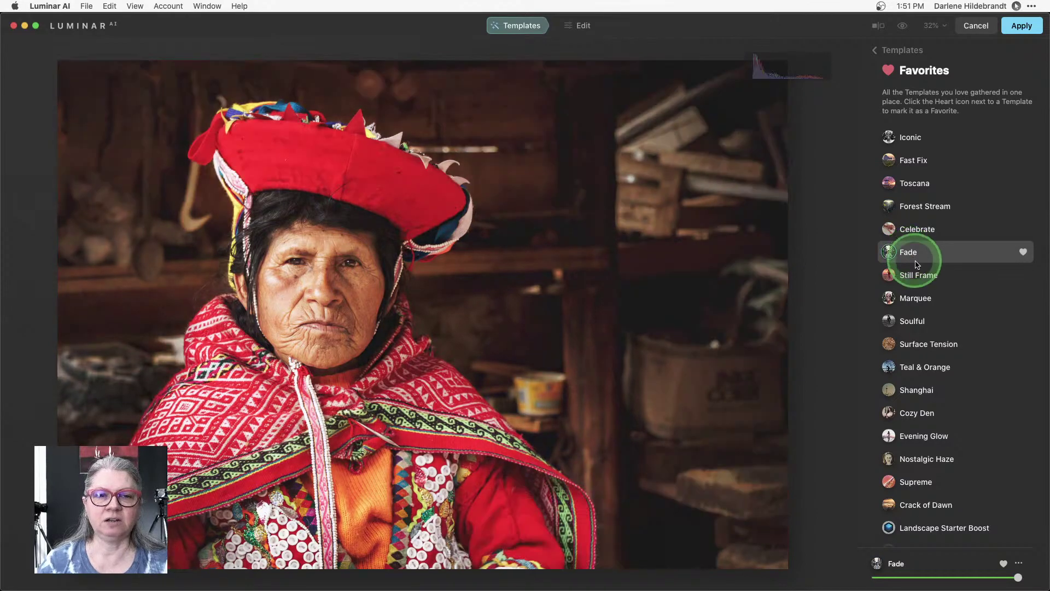
pyautogui.click(910, 280)
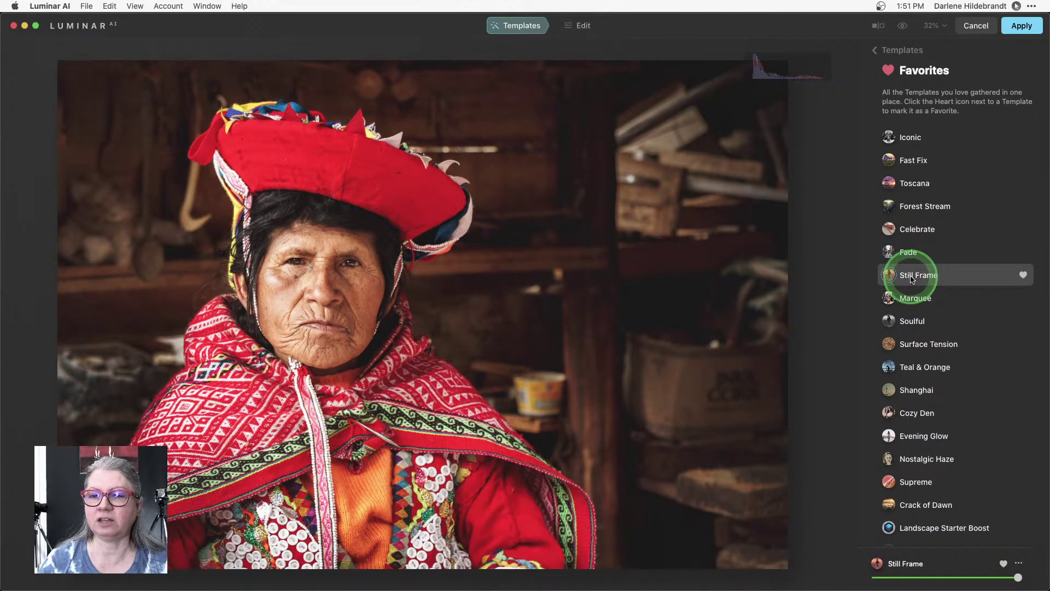
pyautogui.click(911, 295)
# Apply the Turkish faded sepia look from My Templates, lower its strength to compare, and reset it to full strength.
pyautogui.click(886, 49)
pyautogui.scroll(-10, 890, 55)
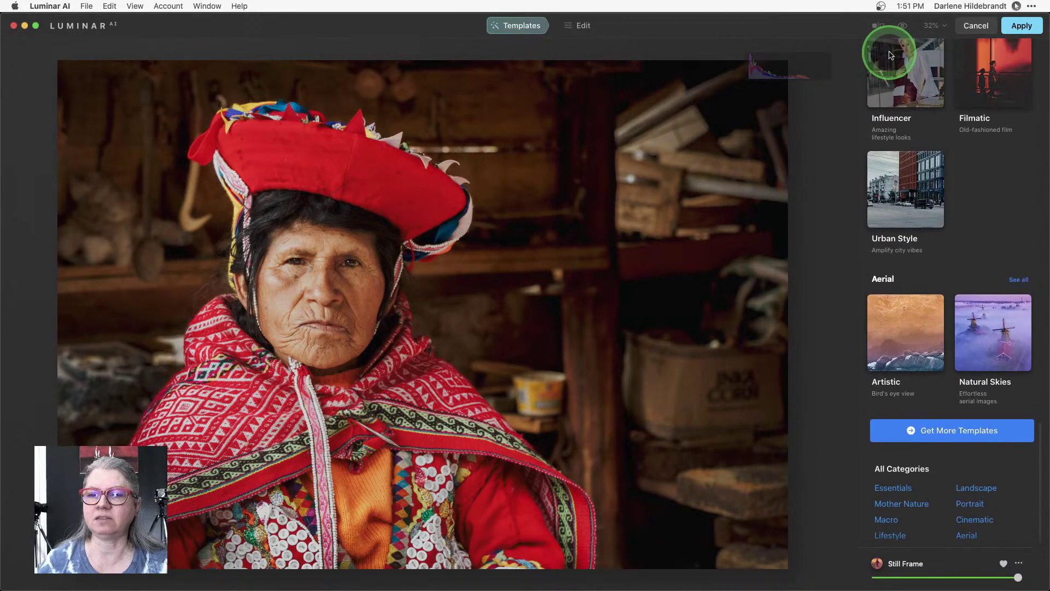
pyautogui.scroll(10, 897, 267)
pyautogui.scroll(5, 895, 265)
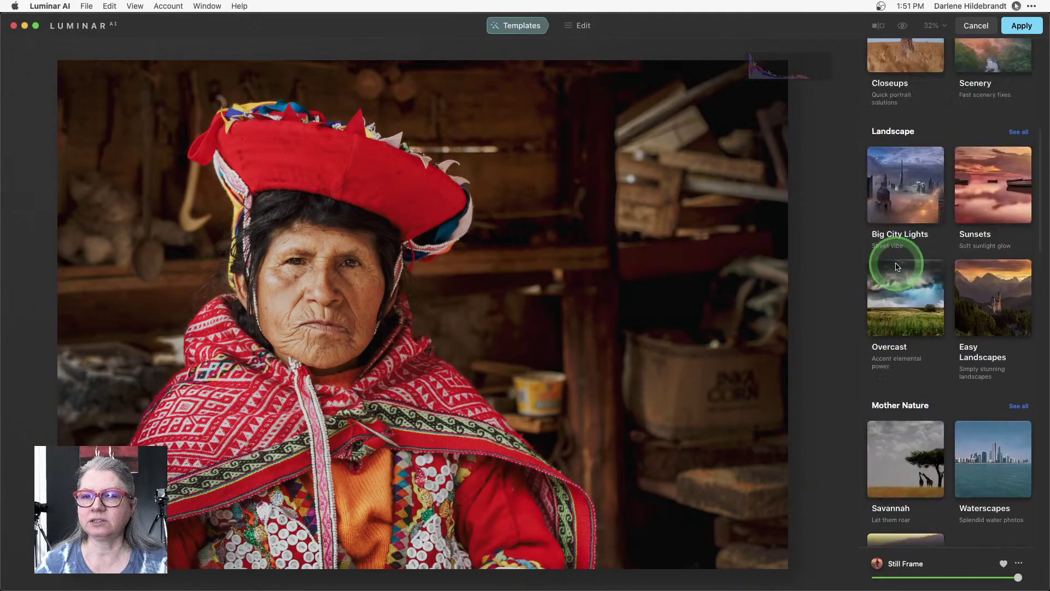
pyautogui.click(888, 244)
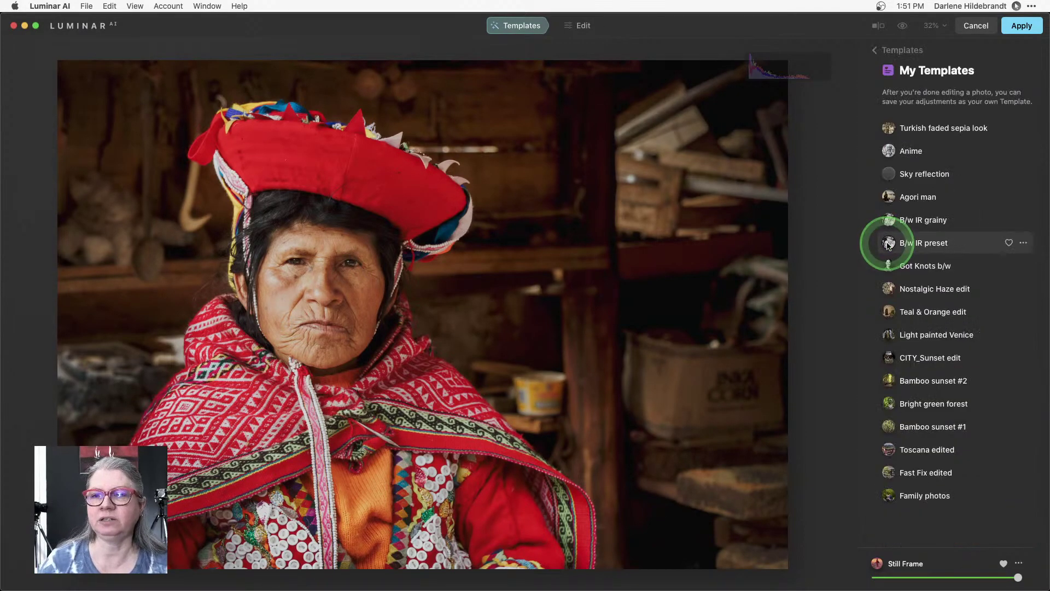
pyautogui.click(932, 131)
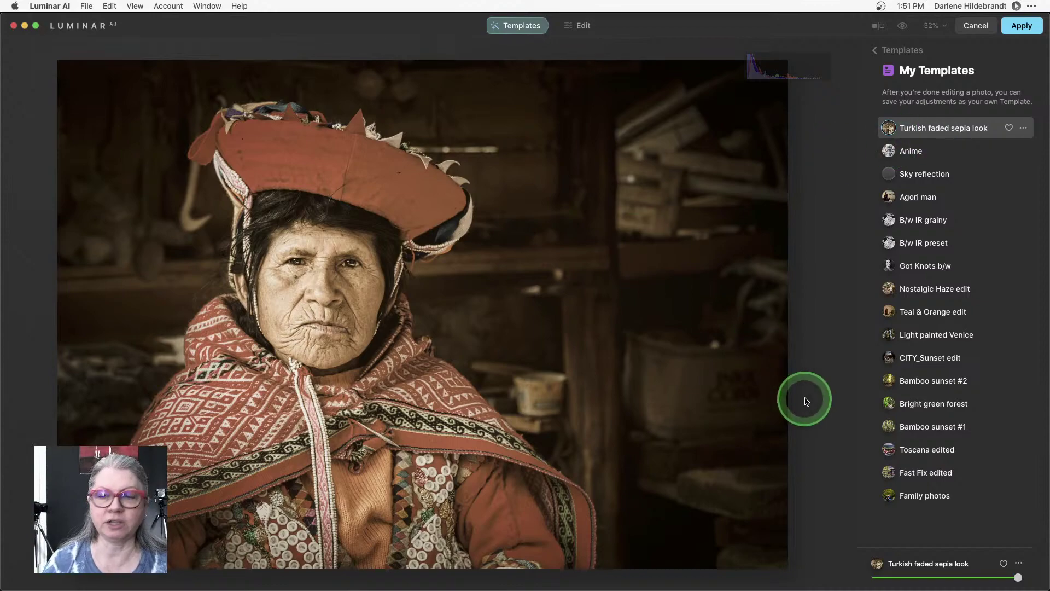
pyautogui.moveTo(1018, 579); pyautogui.dragTo(879, 576)
pyautogui.doubleClick(880, 576)
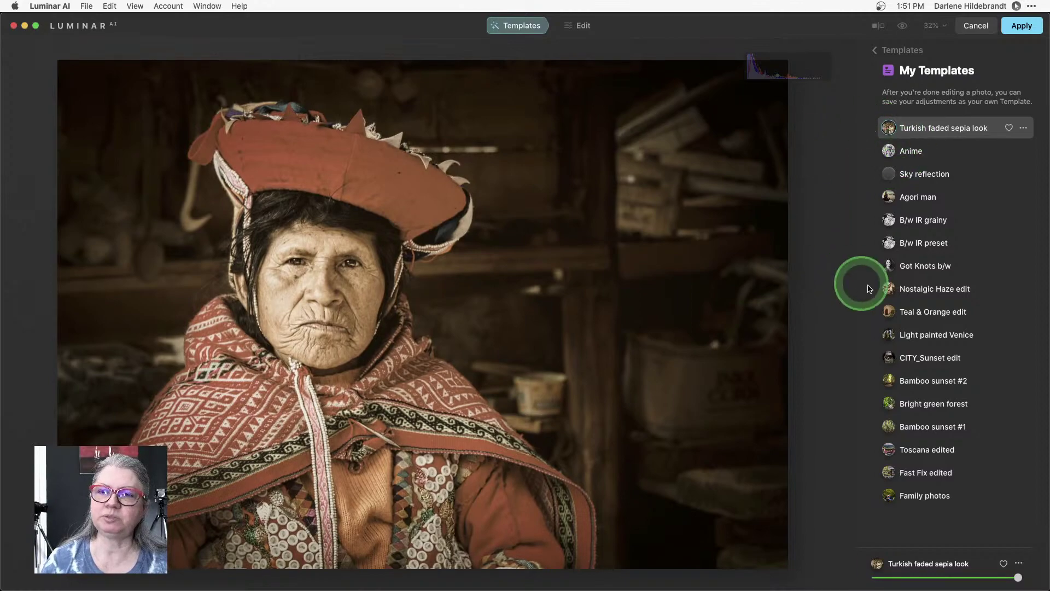
# Inspect the template's Toning settings for highlights and shadows among the editing tools, and compare the portrait with Toning off and on.
pyautogui.click(590, 27)
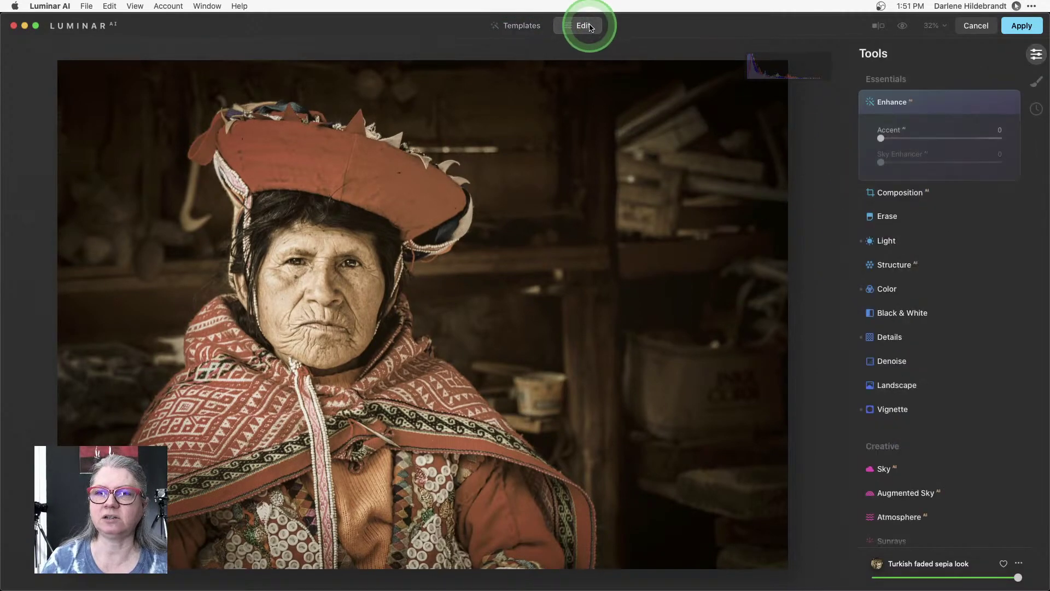
pyautogui.click(951, 102)
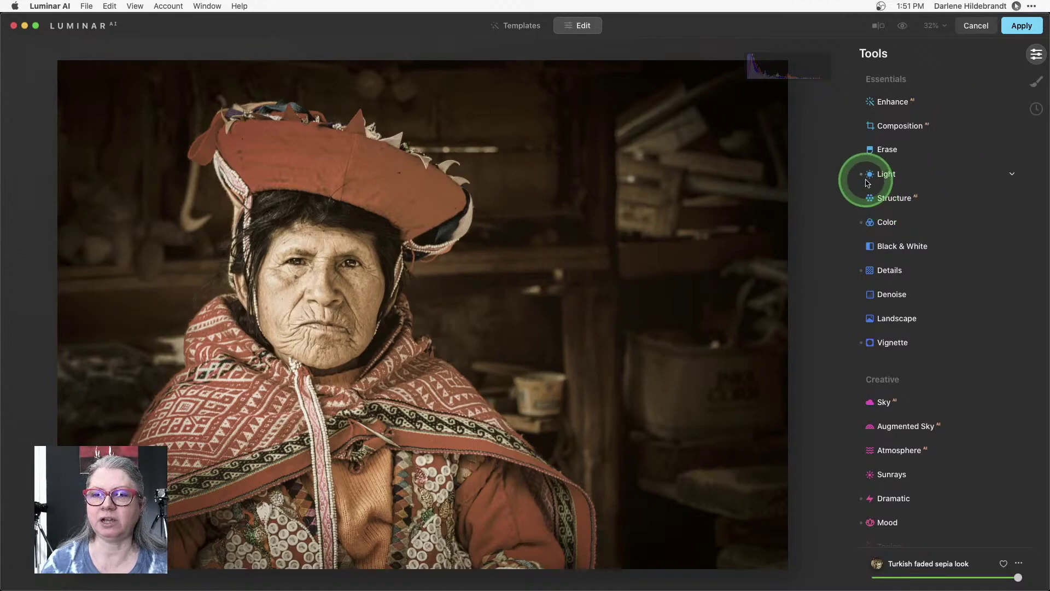
pyautogui.scroll(-5, 914, 212)
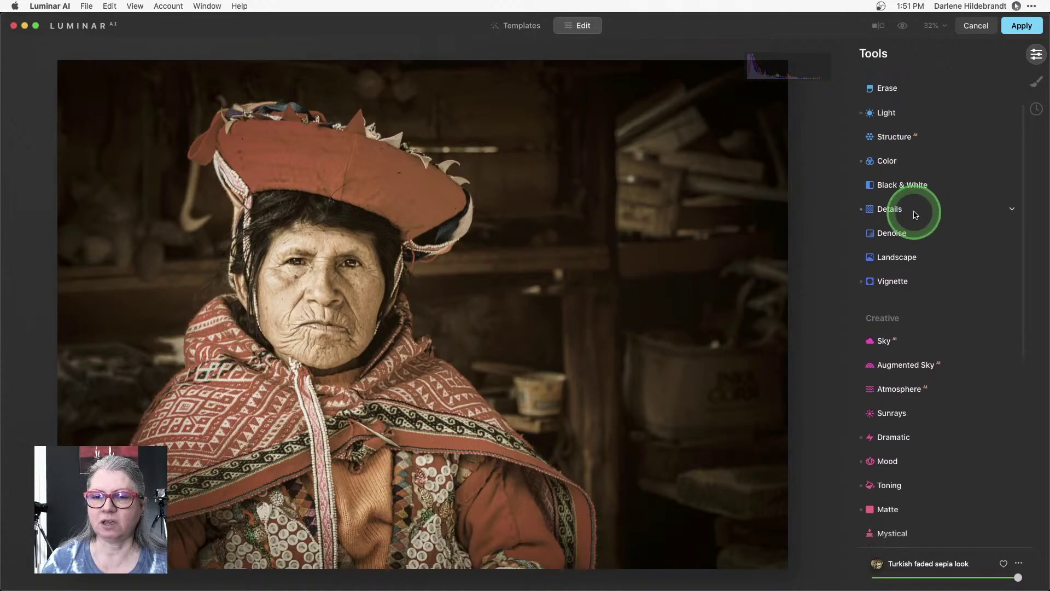
pyautogui.scroll(-3, 915, 215)
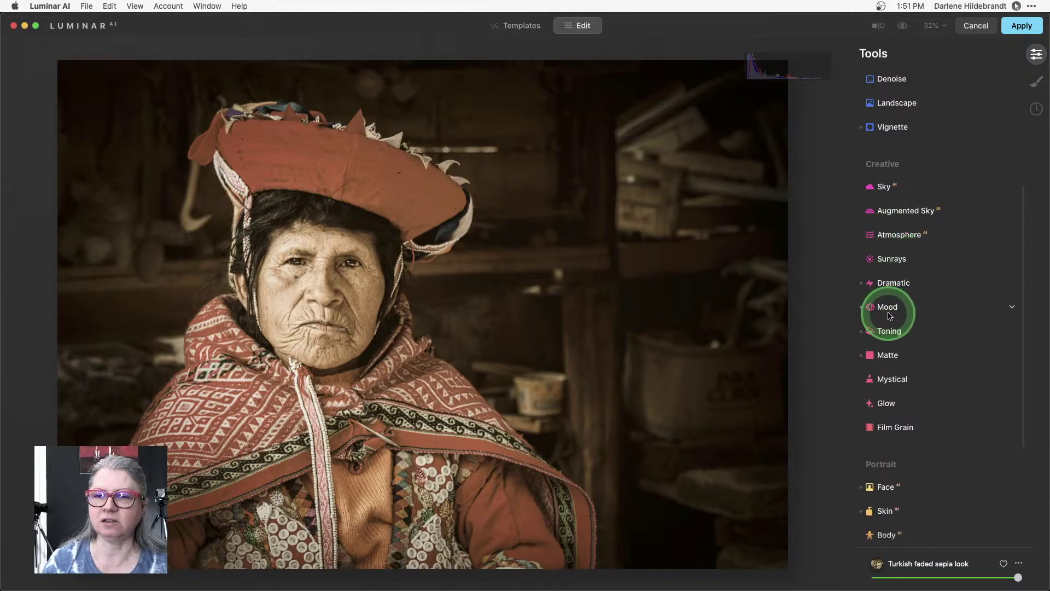
pyautogui.scroll(-2, 908, 307)
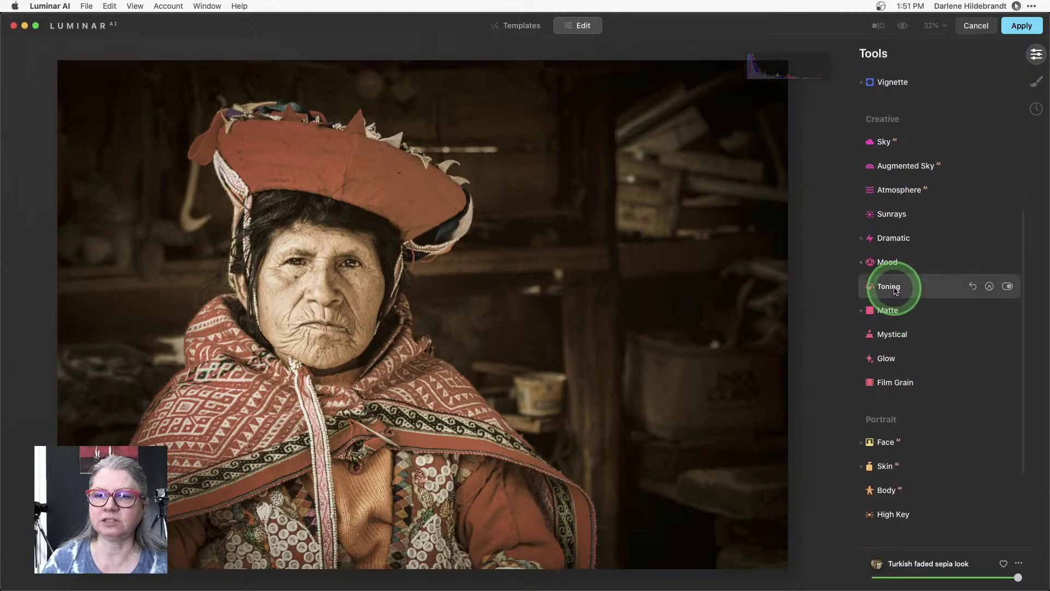
pyautogui.click(896, 290)
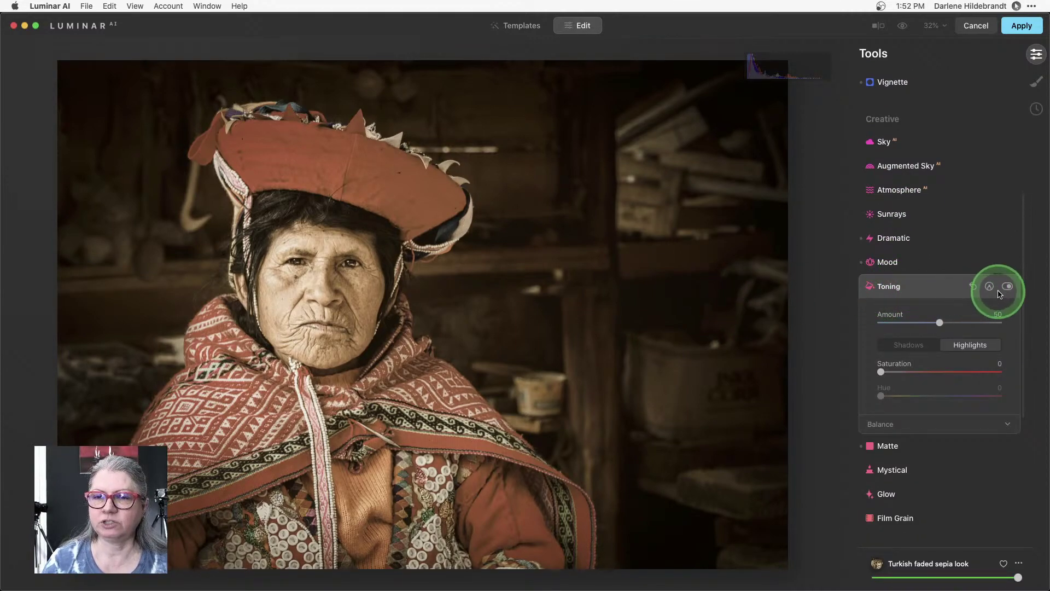
pyautogui.click(902, 346)
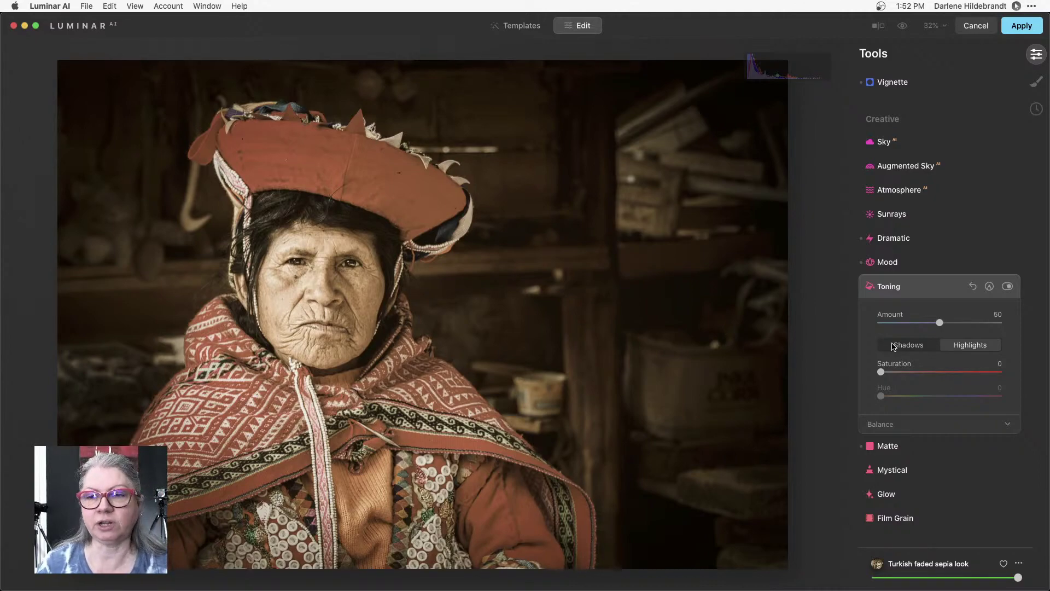
pyautogui.click(970, 346)
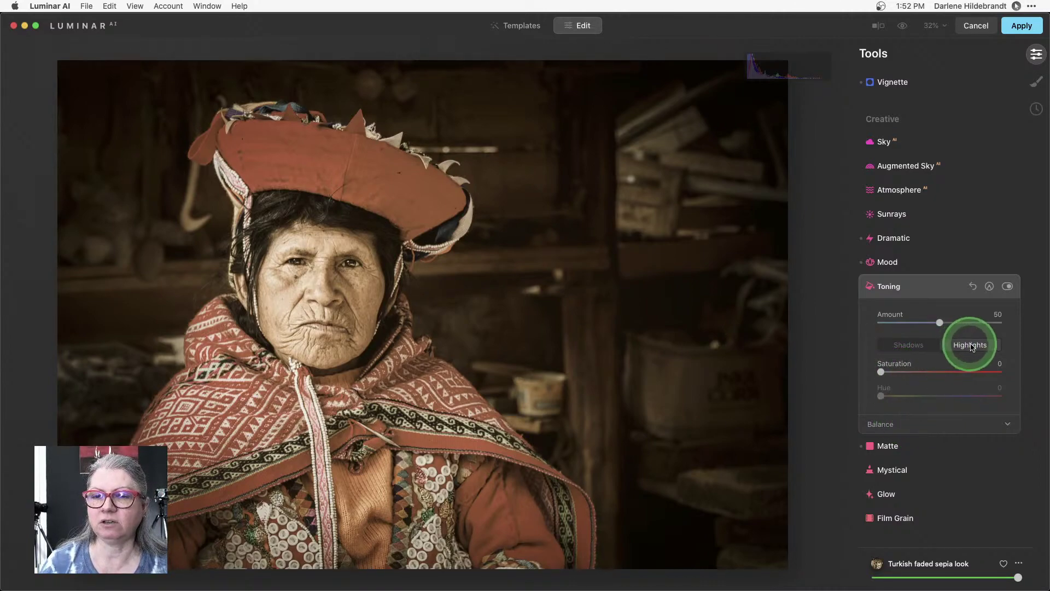
pyautogui.click(909, 346)
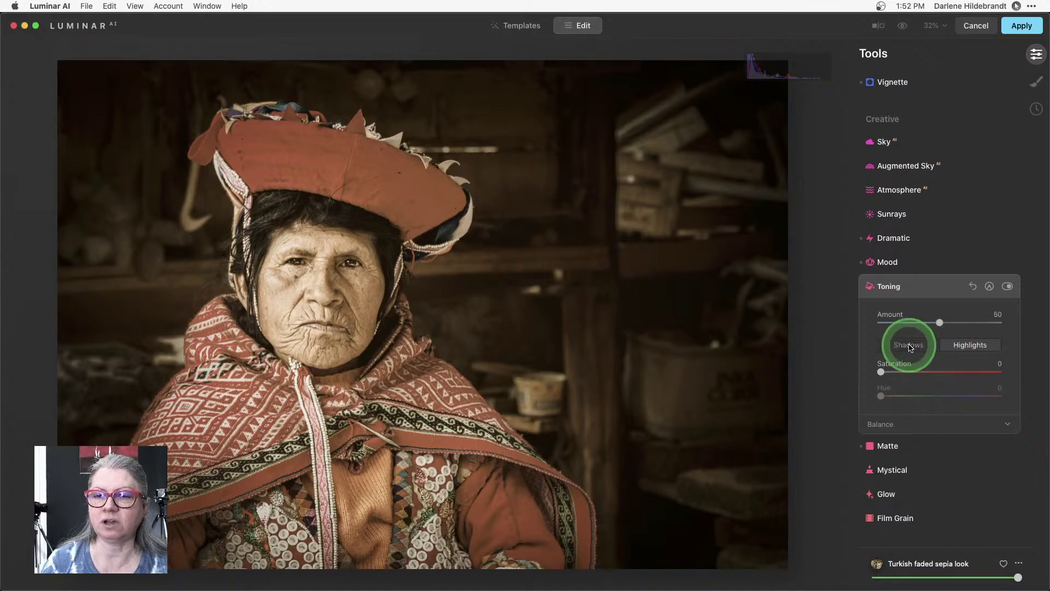
pyautogui.moveTo(880, 372); pyautogui.dragTo(903, 396)
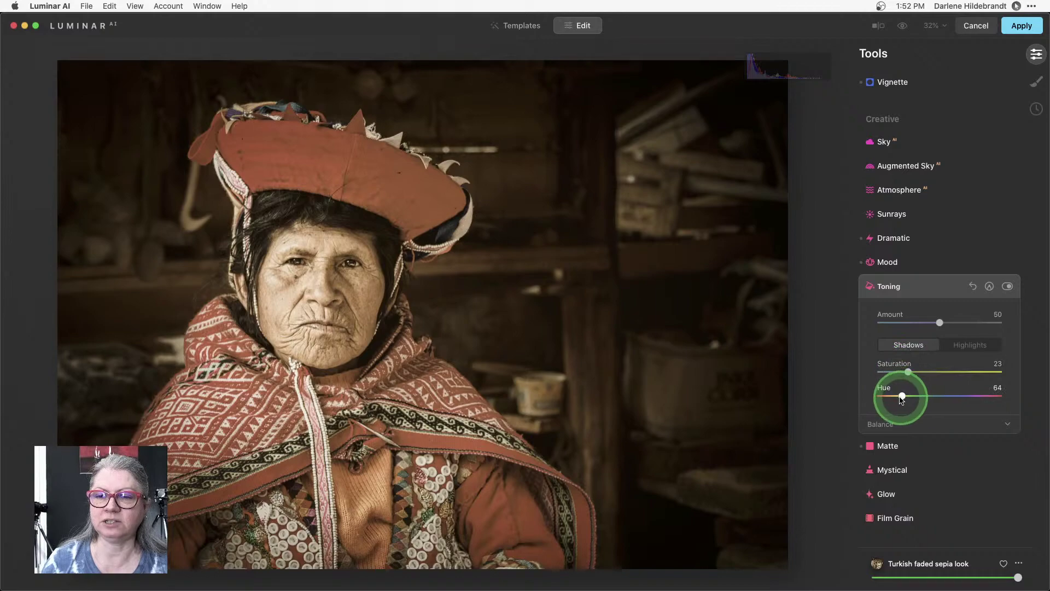
pyautogui.click(1008, 286)
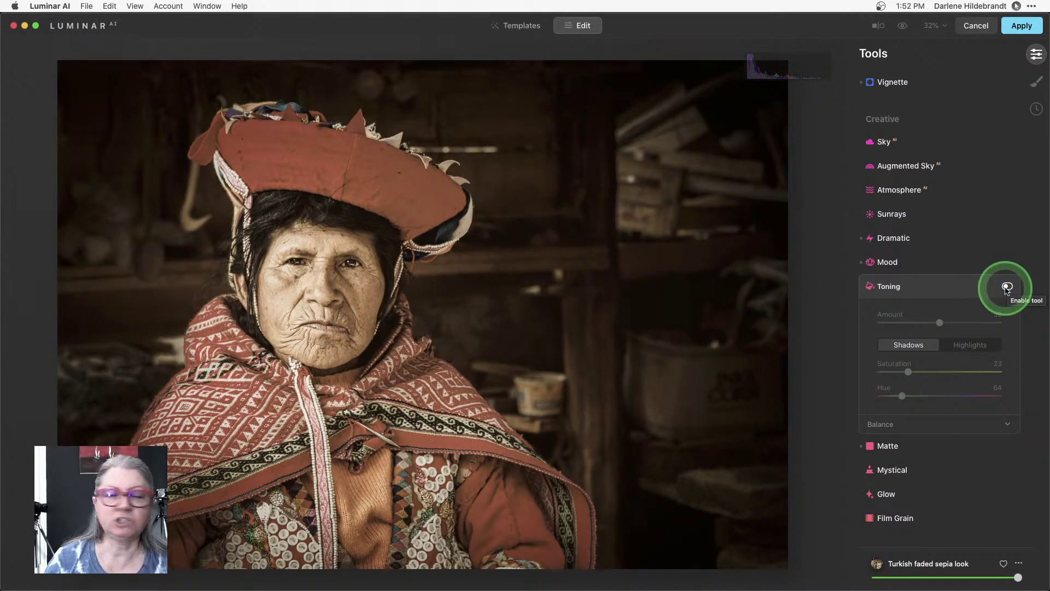
pyautogui.click(1007, 287)
# Compare the portrait with the Mood tool off and on, and raise its Sepia amount to 61.
pyautogui.click(915, 265)
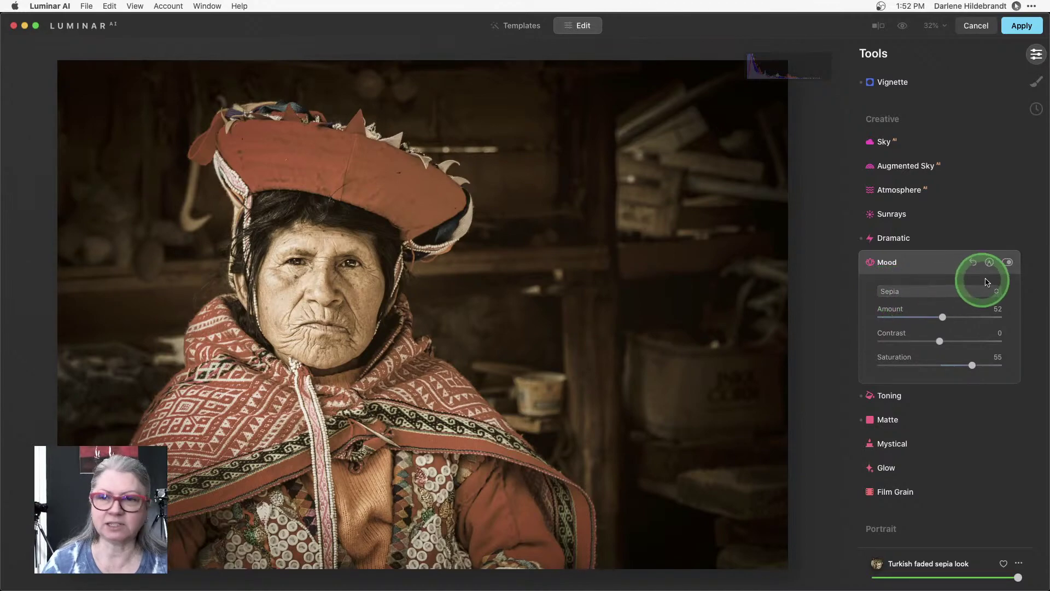
pyautogui.click(1007, 263)
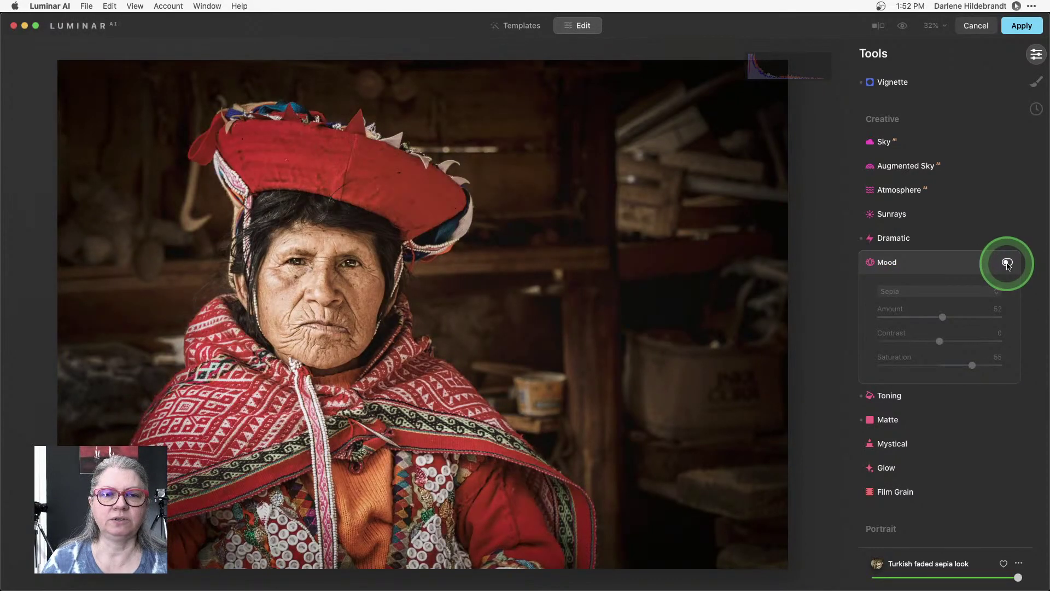
pyautogui.click(1007, 263)
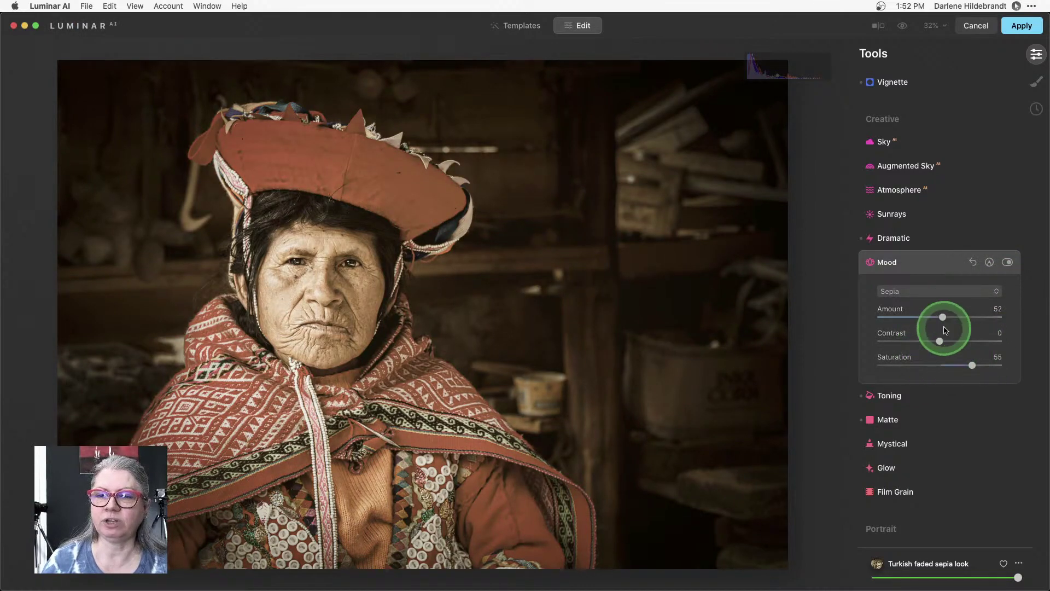
pyautogui.moveTo(943, 314)
pyautogui.mouseDown()
pyautogui.moveTo(903, 318)
pyautogui.moveTo(996, 320)
pyautogui.moveTo(898, 318)
pyautogui.moveTo(964, 320)
pyautogui.moveTo(953, 318)
pyautogui.mouseUp()
# Paint a mask for the Mood sepia effect over the portrait using a brush of radius 184, softness 100 and opacity 46.
pyautogui.click(989, 263)
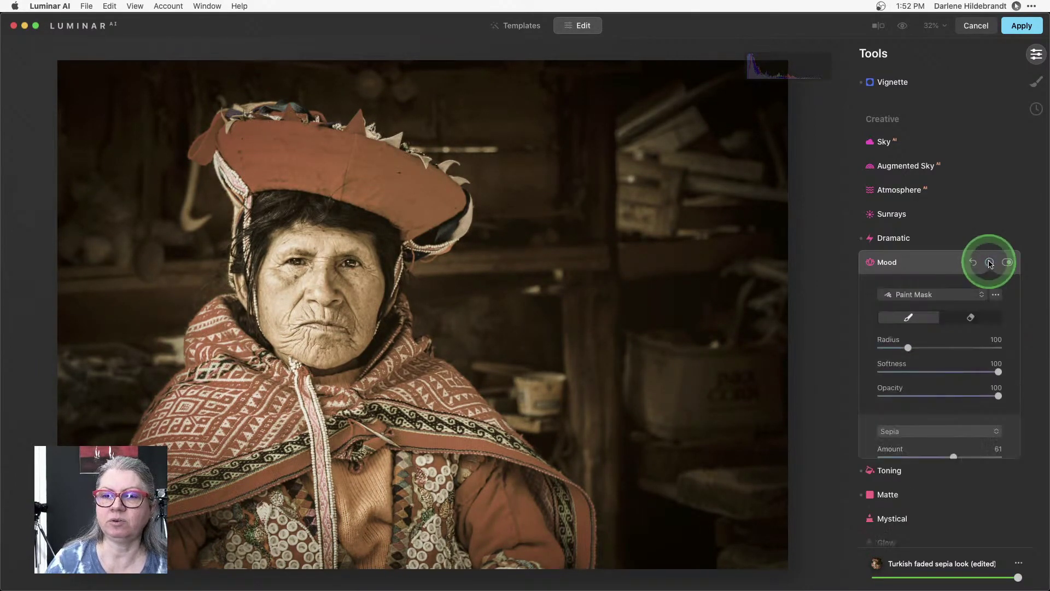
pyautogui.doubleClick(933, 395)
pyautogui.click(936, 396)
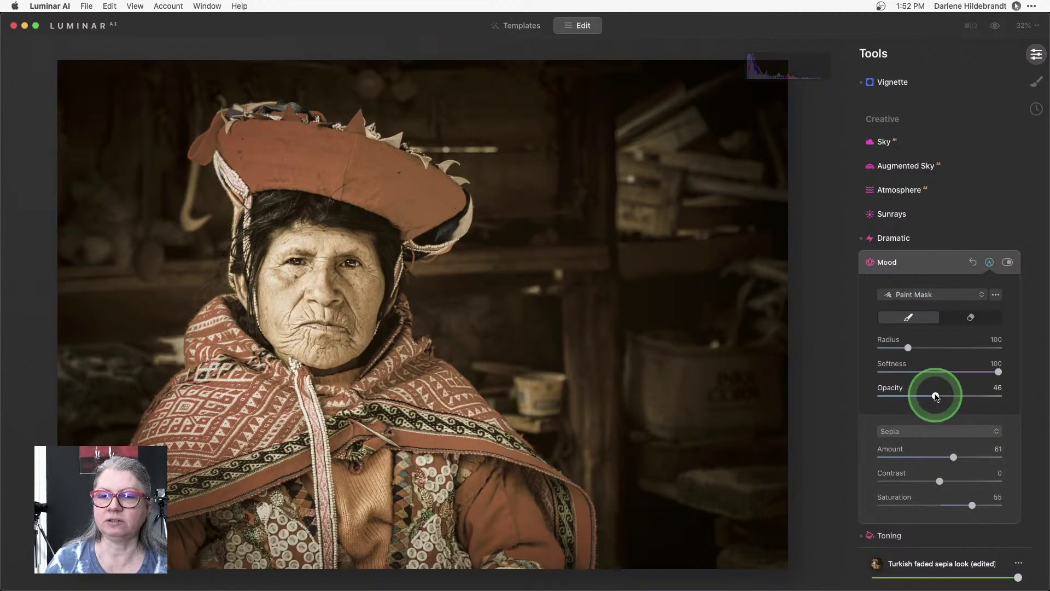
pyautogui.scroll(-2, 922, 378)
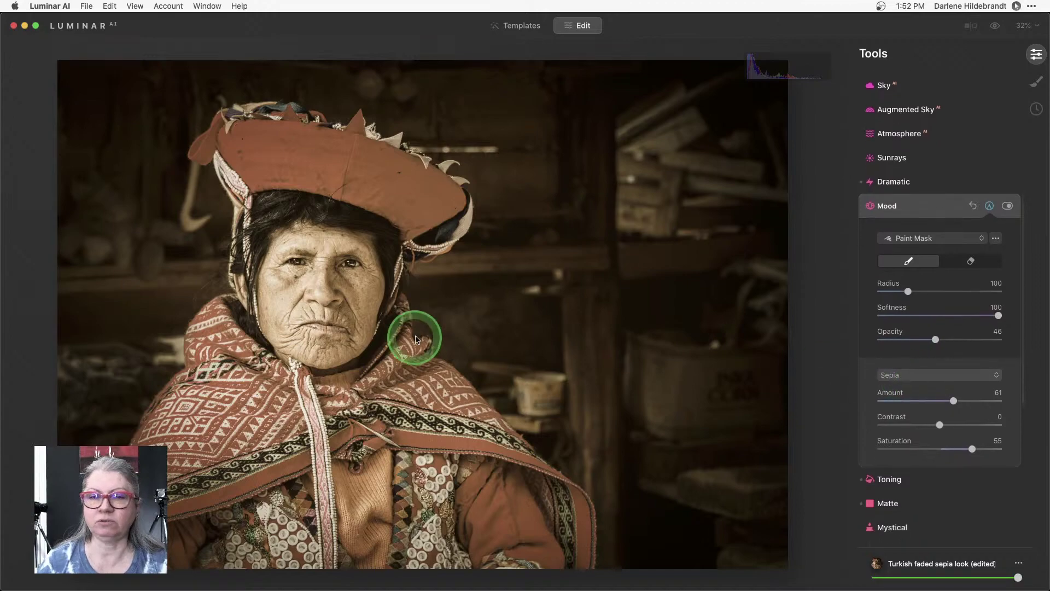
pyautogui.press(']')
pyautogui.press(']')
pyautogui.press(']')
pyautogui.press(']')
pyautogui.press(']')
pyautogui.press(']')
pyautogui.press(']')
pyautogui.press(']')
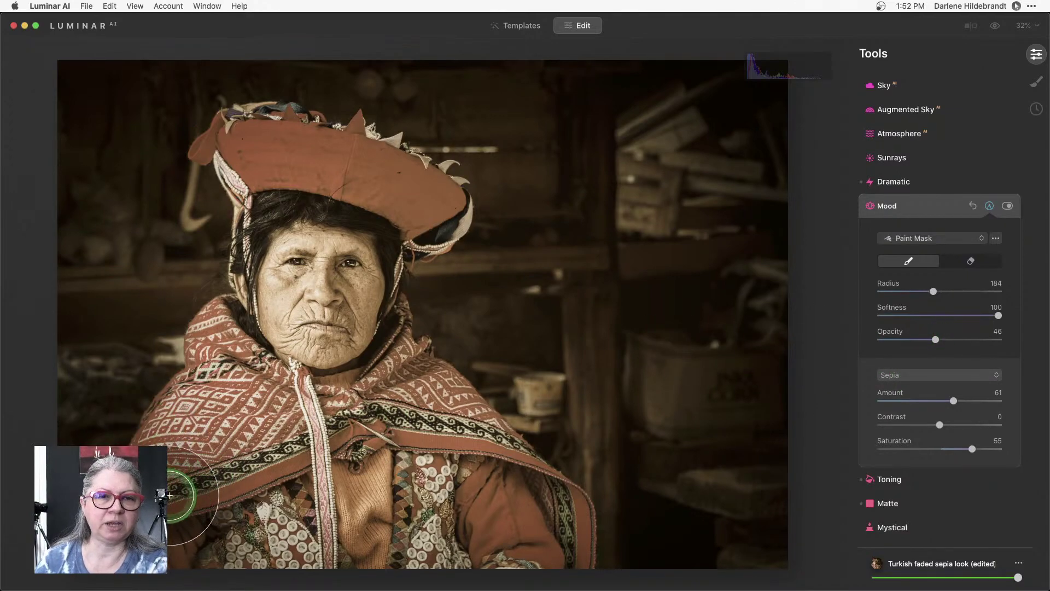
pyautogui.moveTo(228, 117)
pyautogui.mouseDown()
pyautogui.moveTo(286, 179)
pyautogui.moveTo(346, 175)
pyautogui.moveTo(432, 204)
pyautogui.moveTo(280, 146)
pyautogui.moveTo(147, 208)
pyautogui.mouseUp()
pyautogui.moveTo(225, 351)
pyautogui.mouseDown()
pyautogui.moveTo(209, 416)
pyautogui.moveTo(150, 480)
pyautogui.moveTo(264, 428)
pyautogui.moveTo(354, 426)
pyautogui.moveTo(399, 406)
pyautogui.moveTo(430, 414)
pyautogui.moveTo(542, 535)
pyautogui.moveTo(342, 532)
pyautogui.moveTo(150, 557)
pyautogui.moveTo(330, 510)
pyautogui.moveTo(372, 486)
pyautogui.moveTo(343, 379)
pyautogui.moveTo(367, 322)
pyautogui.moveTo(364, 254)
pyautogui.moveTo(293, 229)
pyautogui.moveTo(335, 376)
pyautogui.moveTo(266, 337)
pyautogui.moveTo(273, 230)
pyautogui.mouseUp()
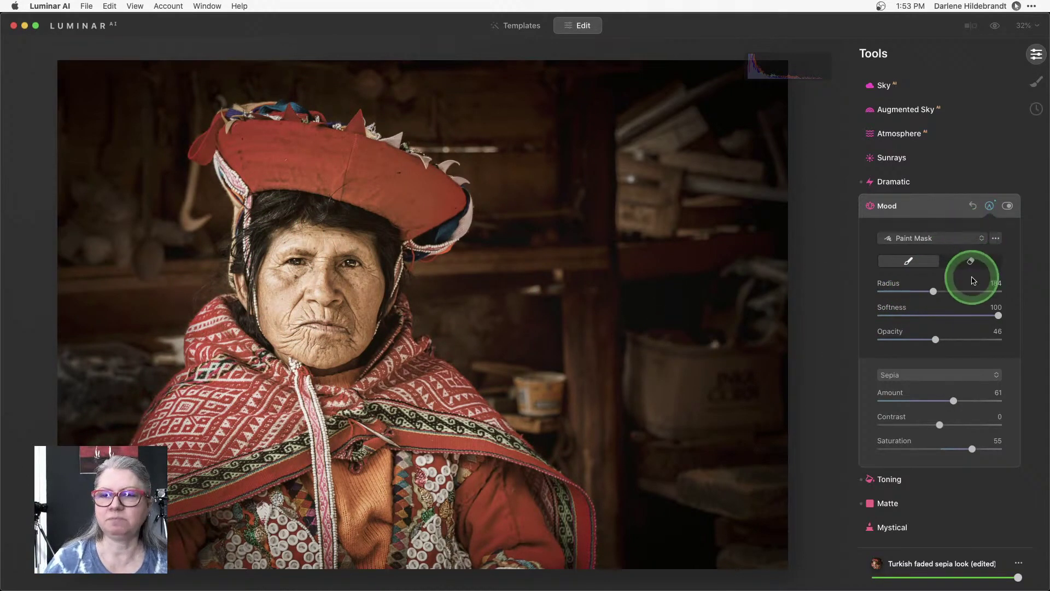
# Compare the portrait with the masked Mood effect off and on, and check the whole edit against the original photo.
pyautogui.click(972, 279)
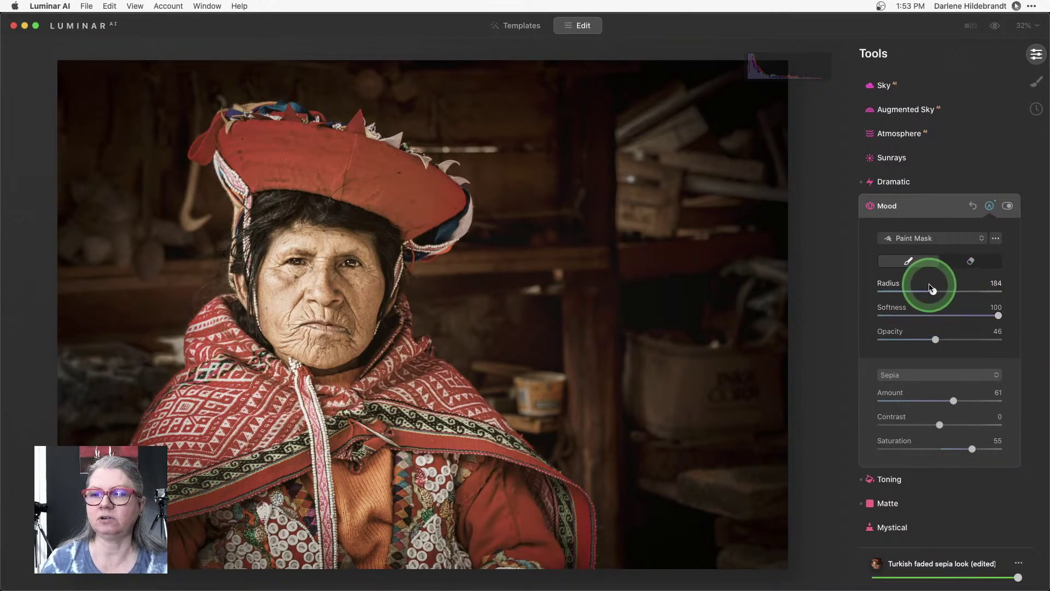
pyautogui.click(1008, 206)
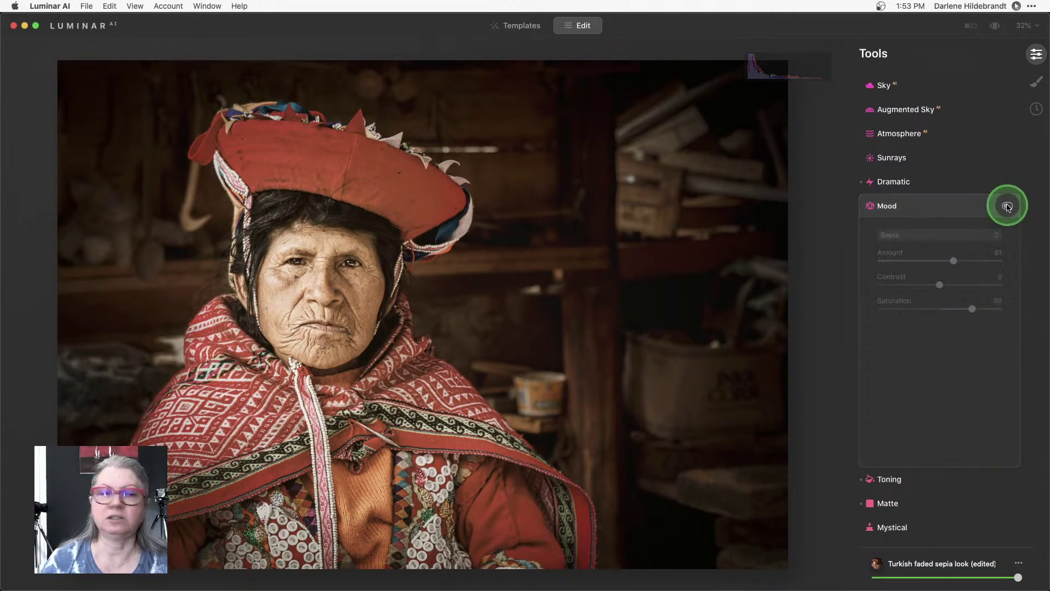
pyautogui.click(1008, 207)
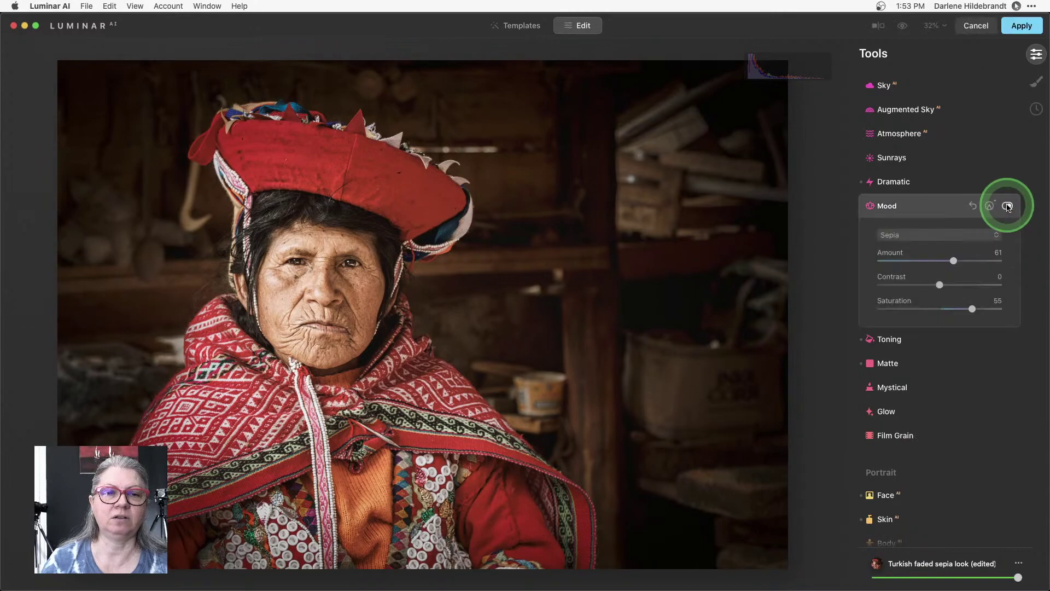
pyautogui.click(938, 212)
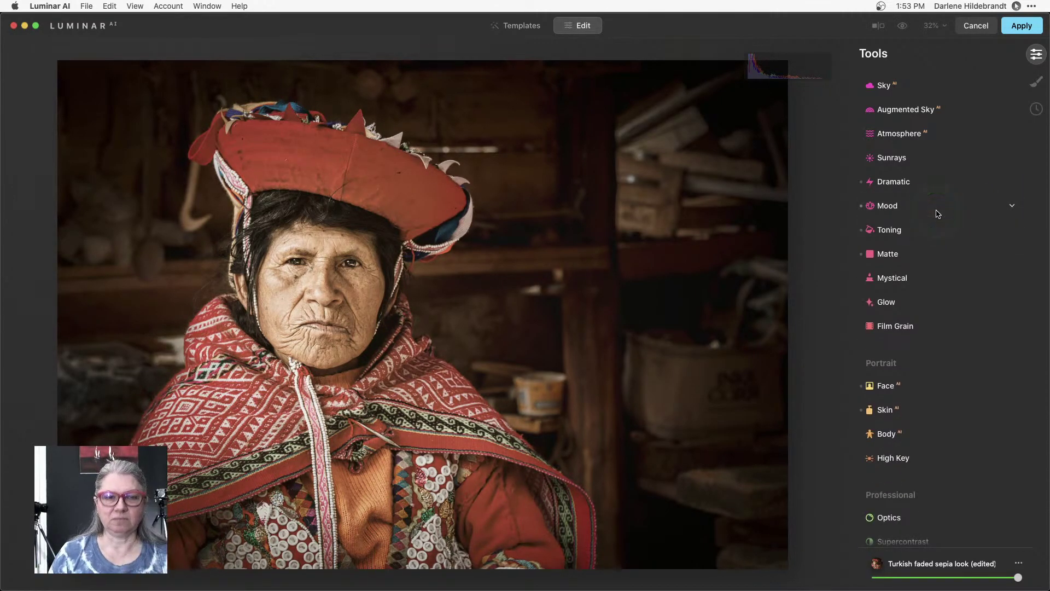
pyautogui.press('\\')
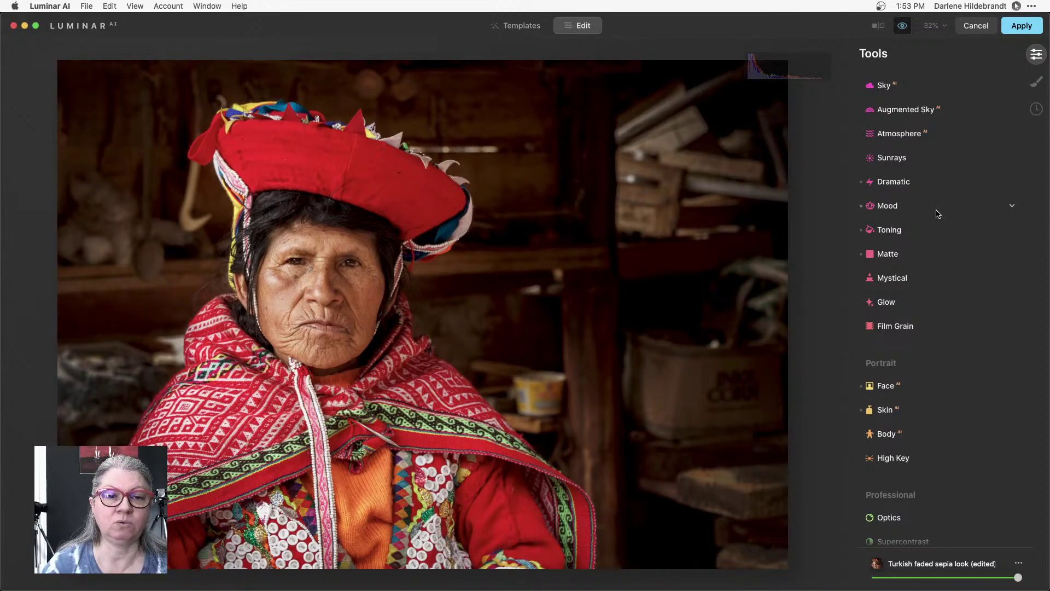
pyautogui.press('\\')
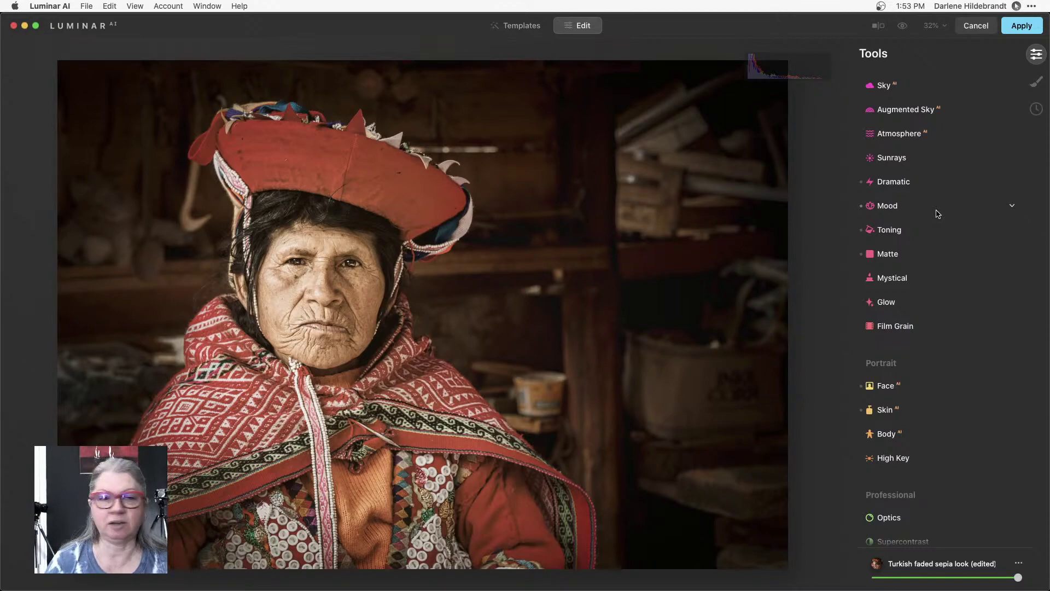
# Raise Face Light to 73 in the Face AI tool and show its eye settings.
pyautogui.click(917, 385)
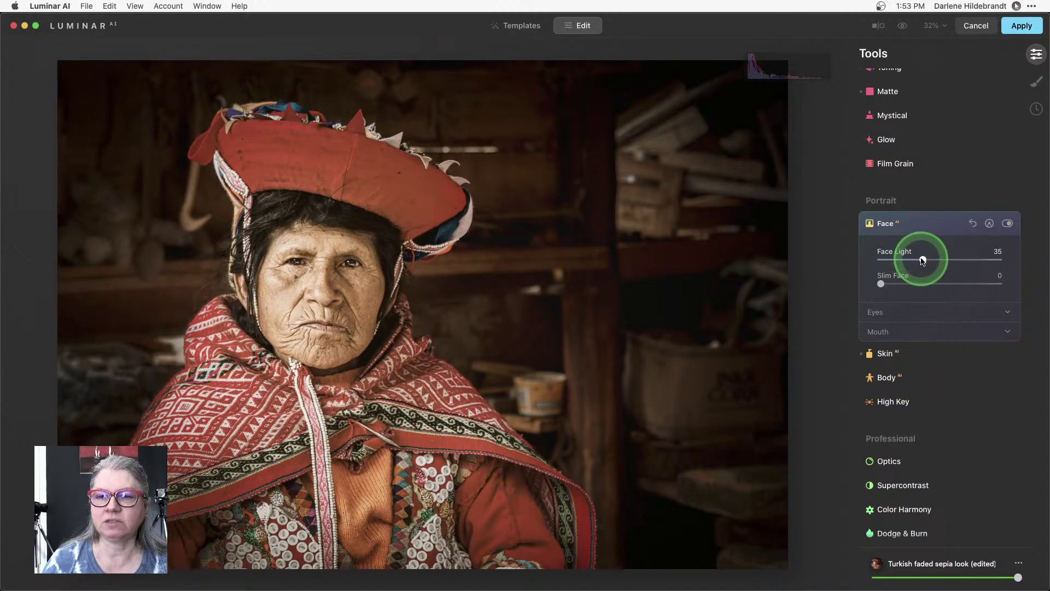
pyautogui.click(871, 317)
pyautogui.moveTo(923, 260); pyautogui.dragTo(947, 256)
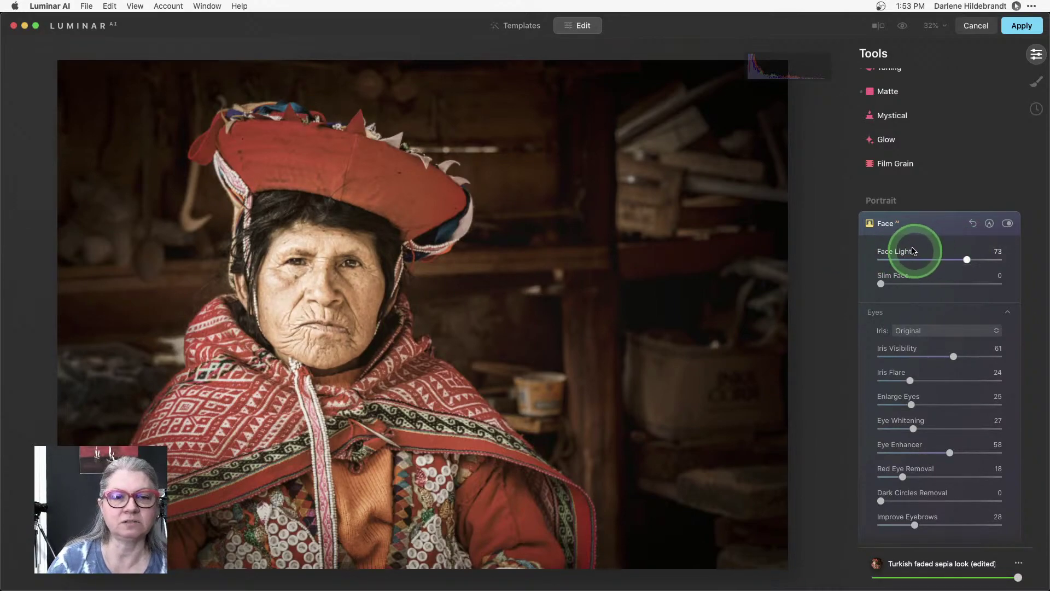
# Darken the whole portrait by setting the Light tool's Exposure to -0.39.
pyautogui.scroll(6, 915, 252)
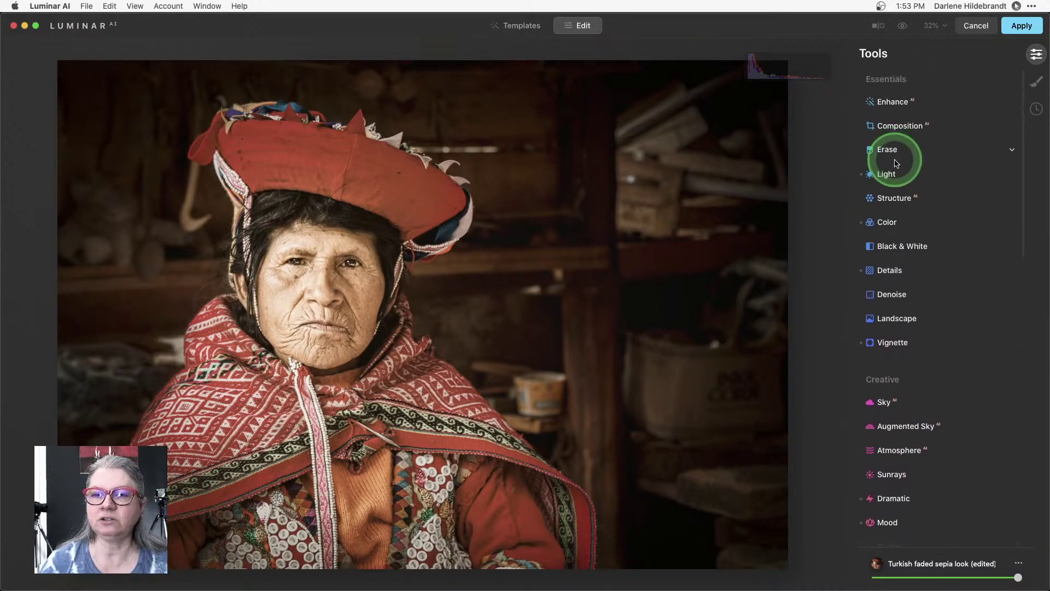
pyautogui.click(900, 176)
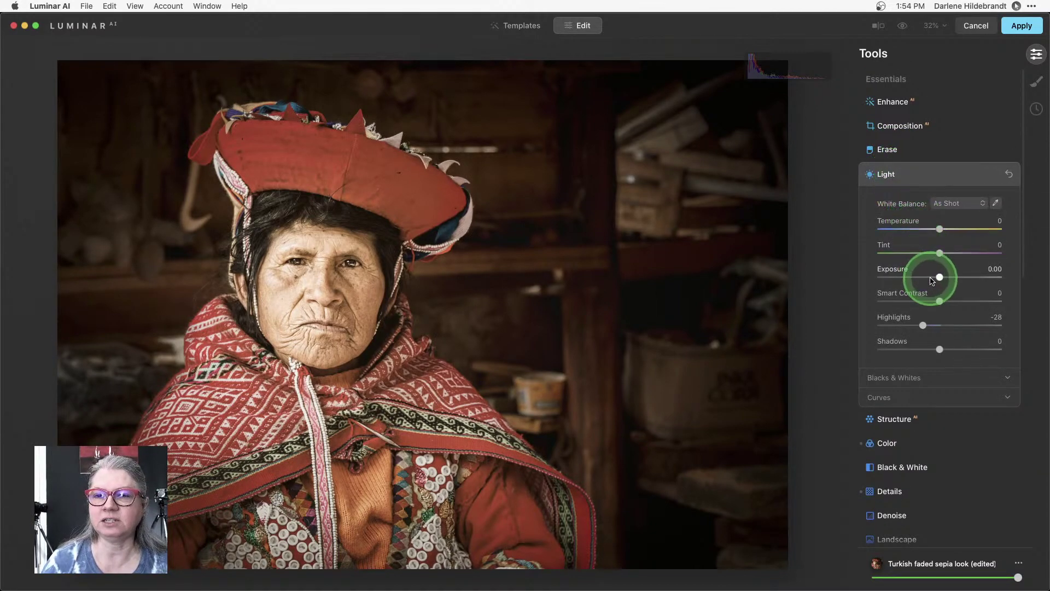
pyautogui.moveTo(938, 276); pyautogui.dragTo(933, 277)
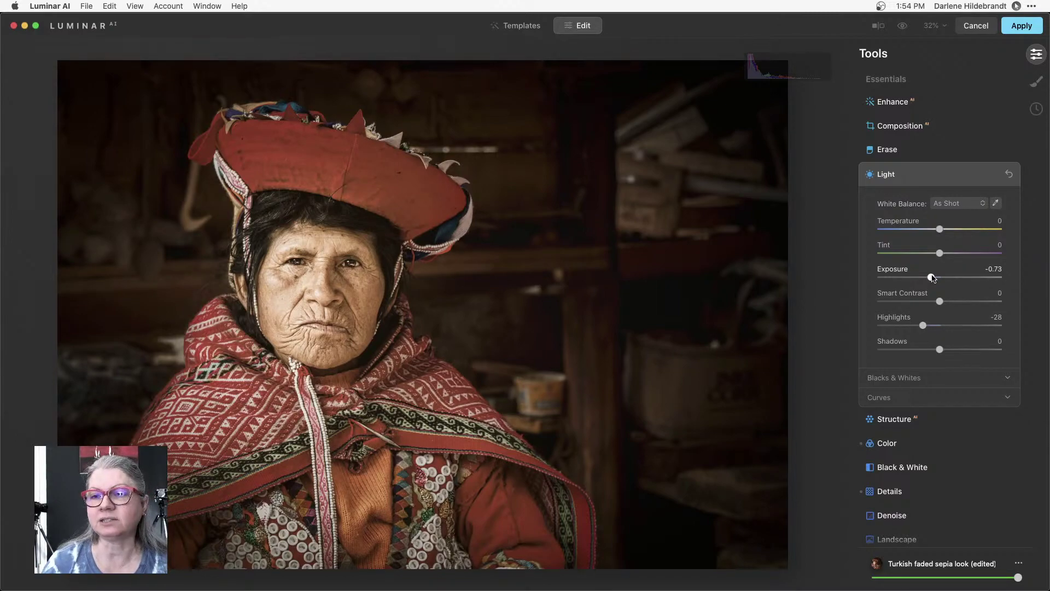
pyautogui.click(933, 278)
pyautogui.click(932, 174)
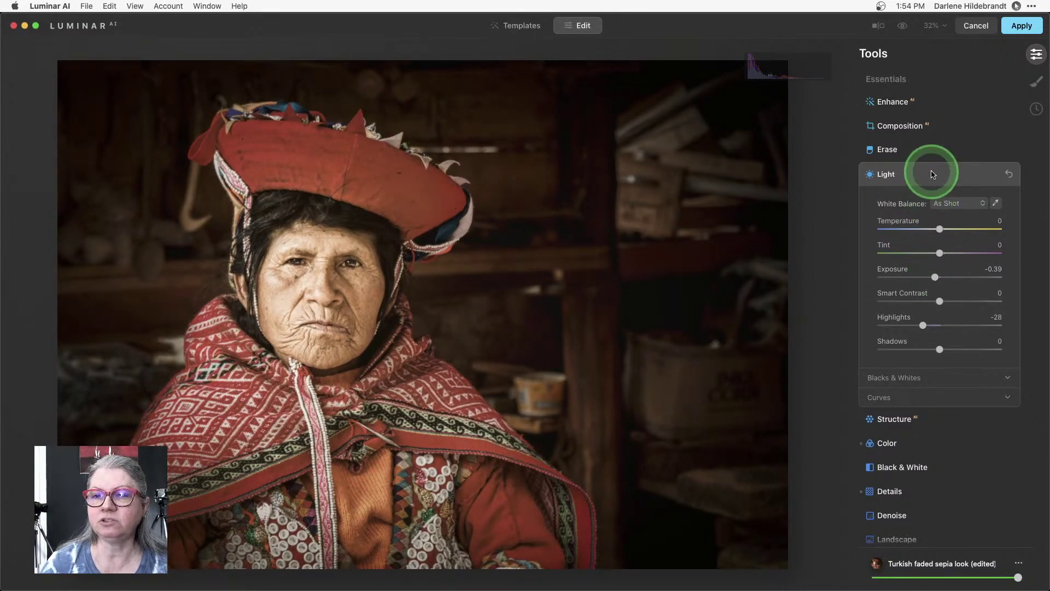
# Set Face Light to 63 and Slim Face to 0 in the Face AI tool.
pyautogui.scroll(-15, 933, 174)
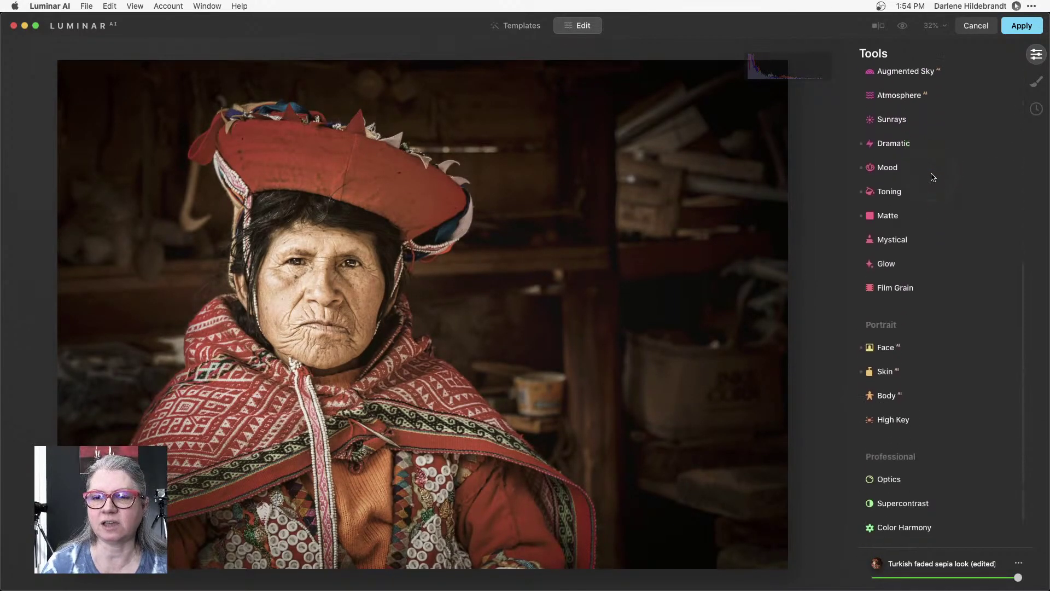
pyautogui.click(897, 305)
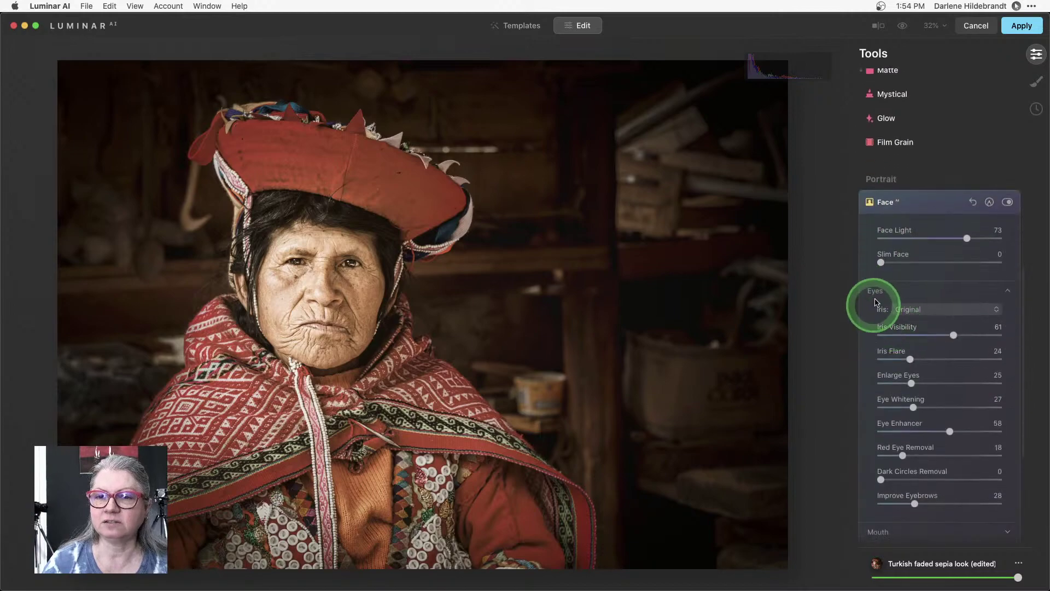
pyautogui.click(967, 239)
pyautogui.moveTo(967, 239); pyautogui.dragTo(955, 239)
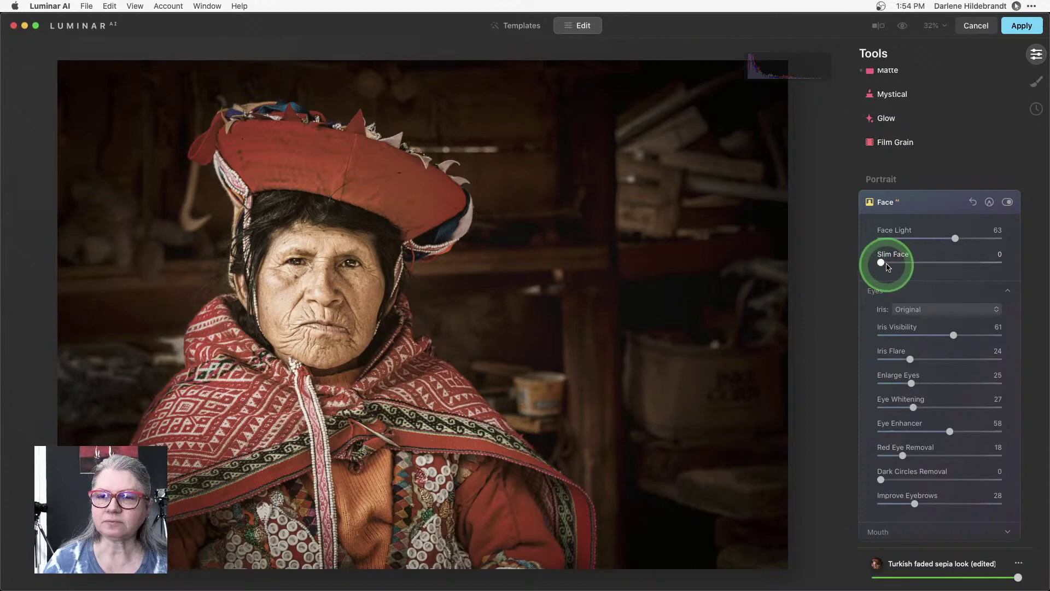
pyautogui.moveTo(882, 263)
pyautogui.mouseDown()
pyautogui.moveTo(978, 263)
pyautogui.moveTo(879, 262)
pyautogui.mouseUp()
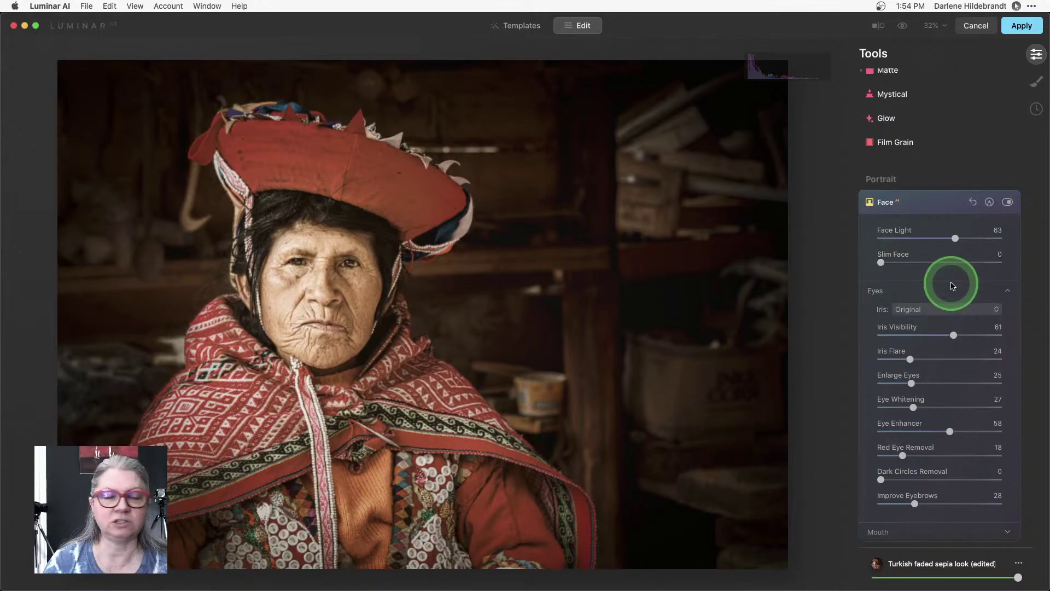
# Set Iris Visibility to 76 and the iris colour to Brown in the Face AI eye settings, with the eyes in close-up.
pyautogui.scroll(-2, 951, 286)
pyautogui.scroll(-2, 951, 286)
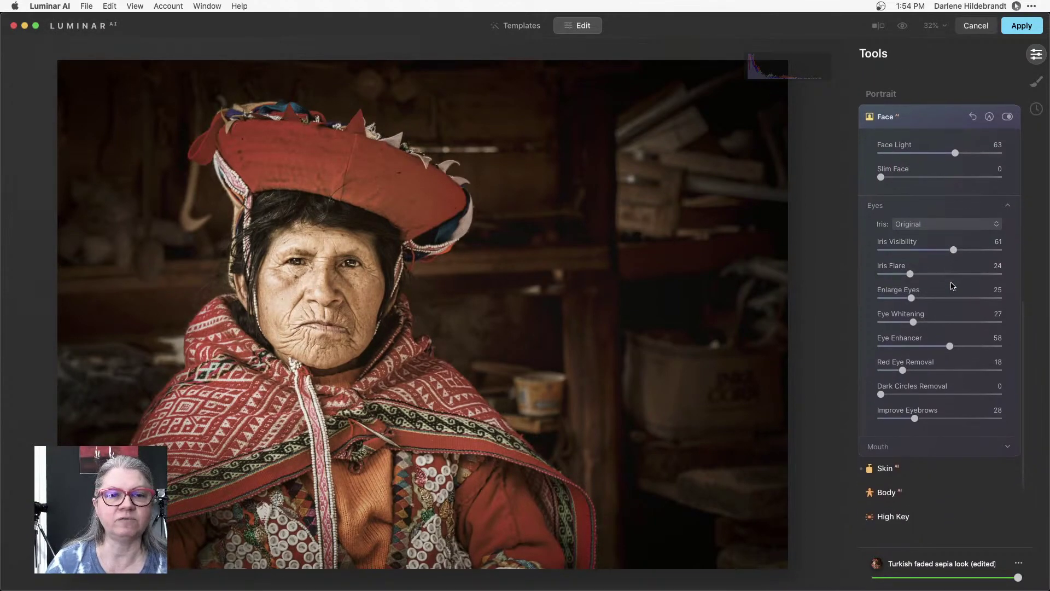
pyautogui.doubleClick(295, 260)
pyautogui.moveTo(295, 260); pyautogui.dragTo(375, 235)
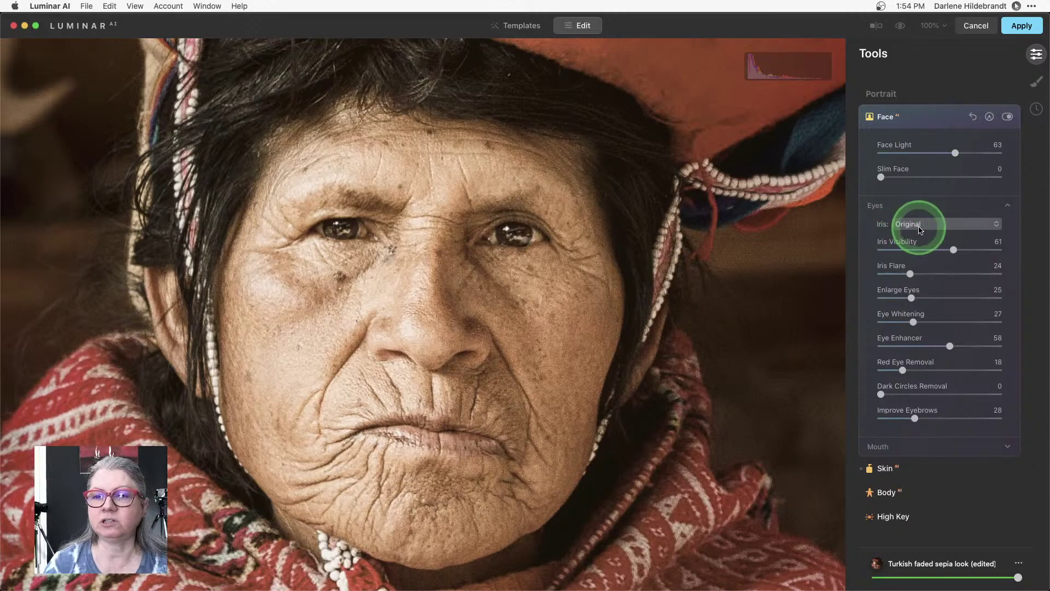
pyautogui.click(922, 226)
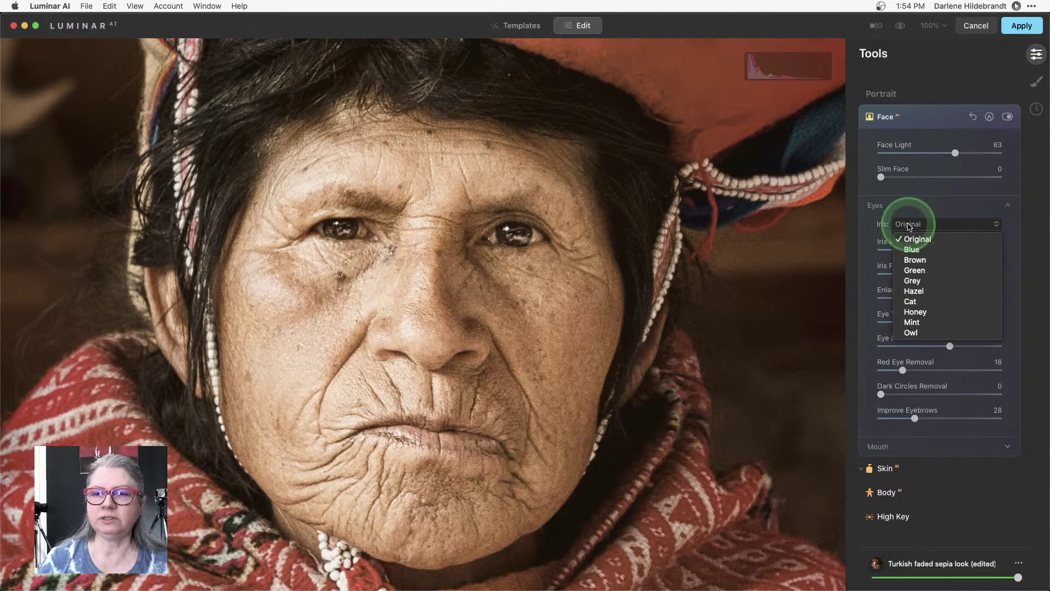
pyautogui.click(869, 211)
pyautogui.moveTo(948, 248); pyautogui.dragTo(972, 246)
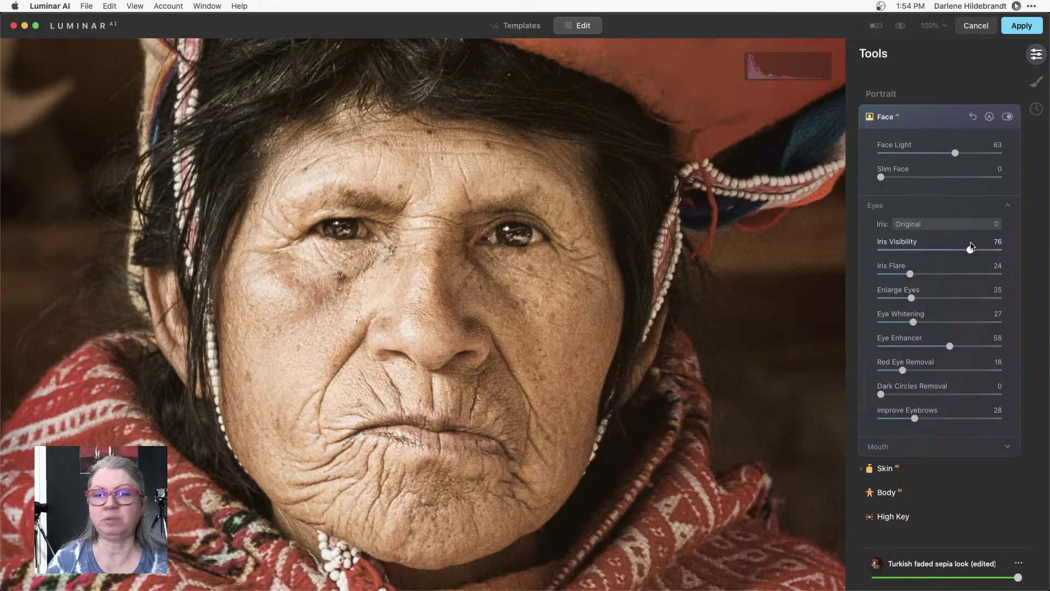
pyautogui.click(937, 225)
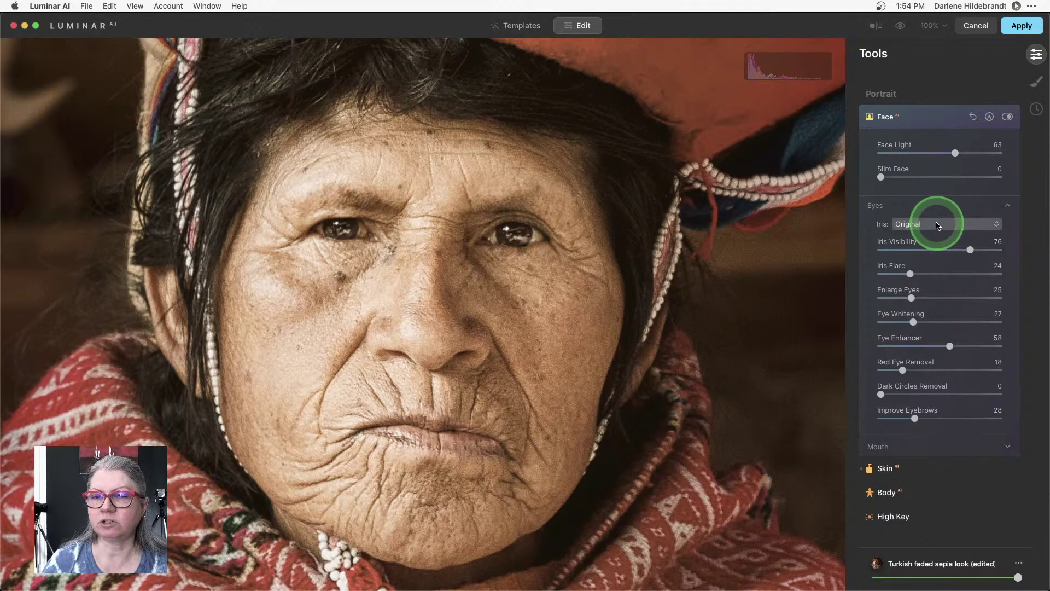
pyautogui.click(922, 224)
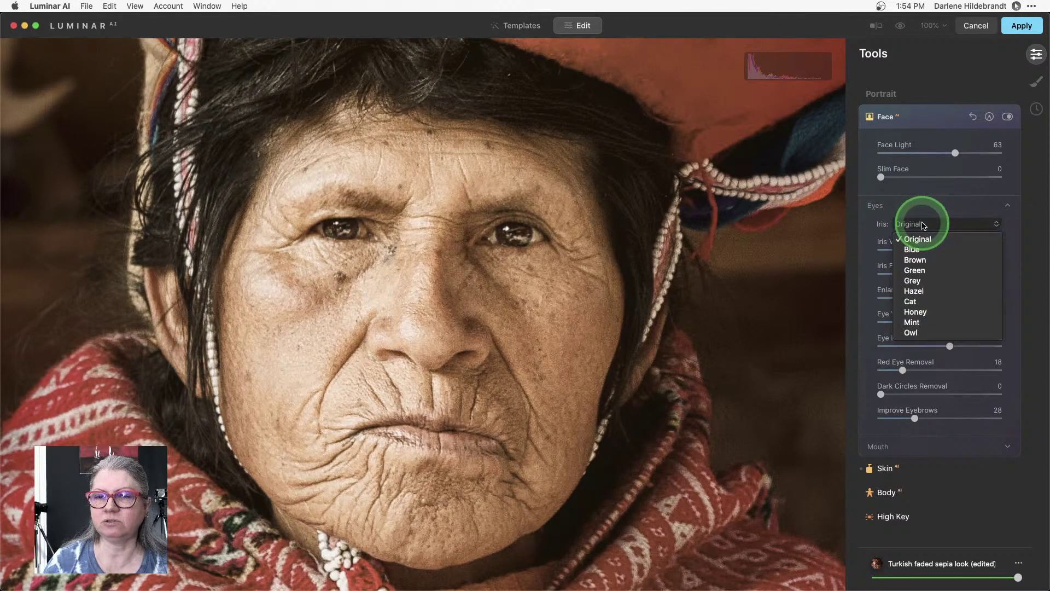
pyautogui.click(908, 260)
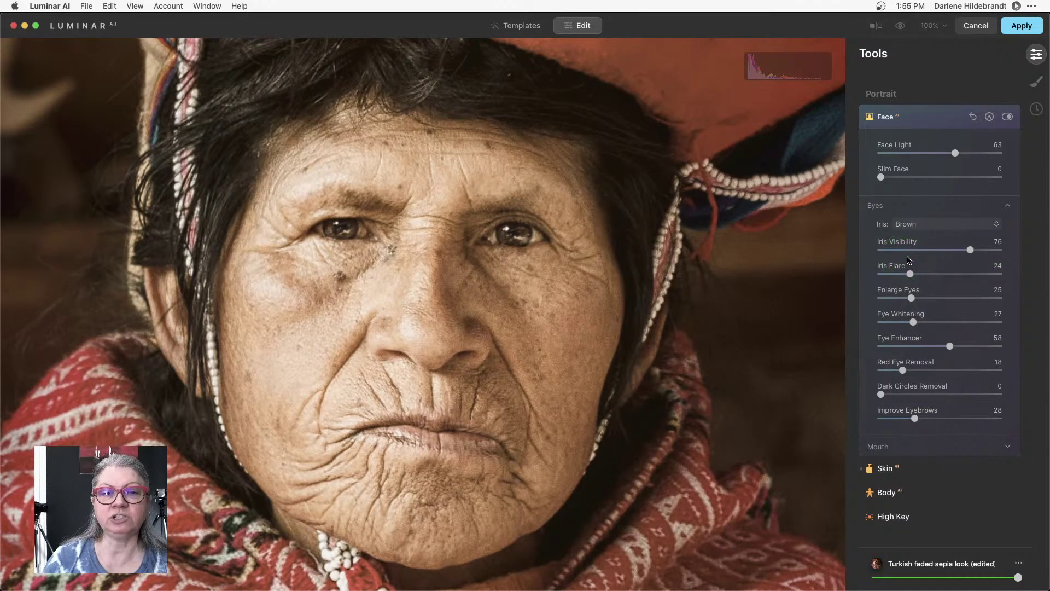
# Raise Eye Enhancer and Iris Visibility to 83 each and Iris Flare to 61.
pyautogui.moveTo(949, 345); pyautogui.dragTo(985, 345)
pyautogui.moveTo(971, 249)
pyautogui.mouseDown()
pyautogui.moveTo(960, 249)
pyautogui.moveTo(981, 249)
pyautogui.mouseUp()
pyautogui.moveTo(910, 273); pyautogui.dragTo(955, 274)
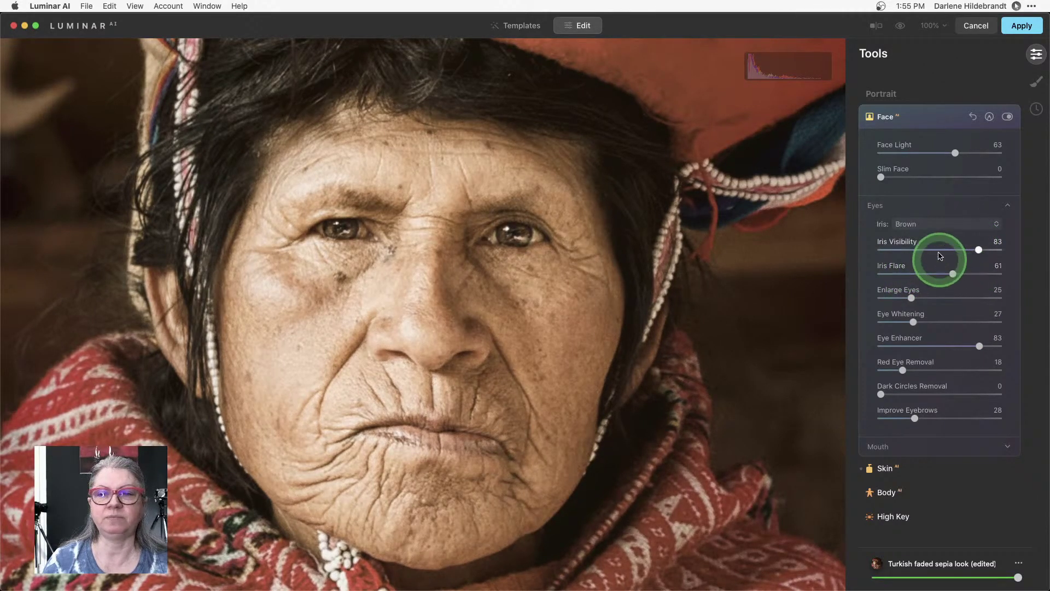
# Try the Cat iris colour on the portrait's eyes and settle on Honey.
pyautogui.click(937, 224)
pyautogui.click(929, 302)
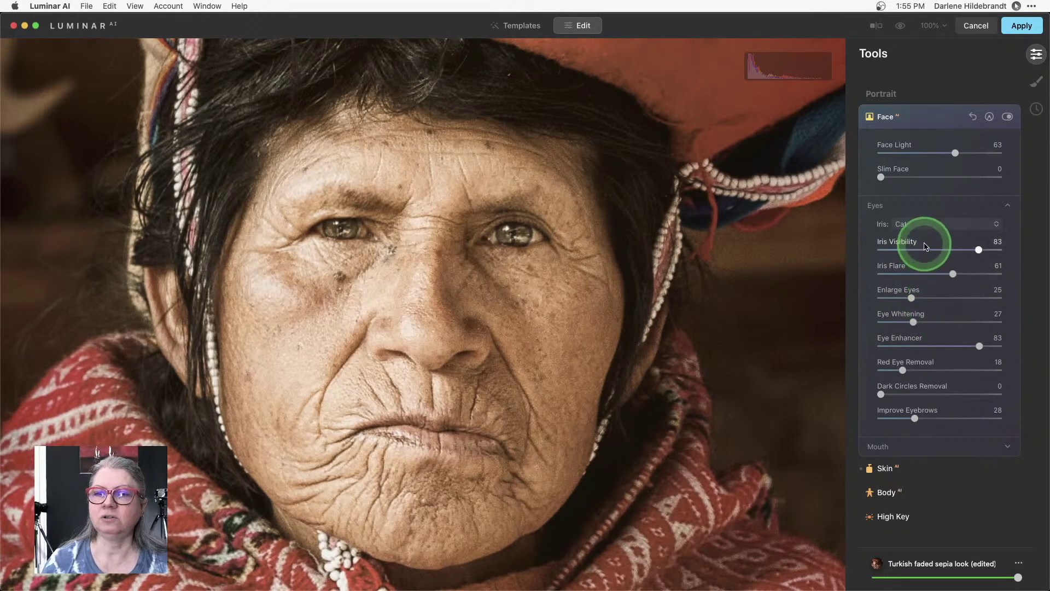
pyautogui.click(926, 224)
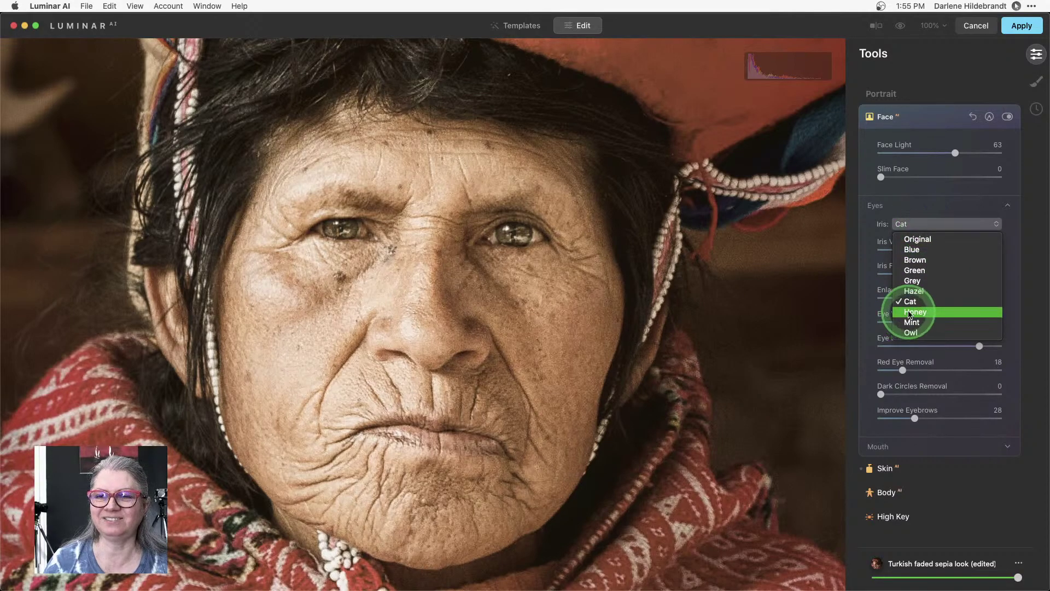
pyautogui.click(908, 313)
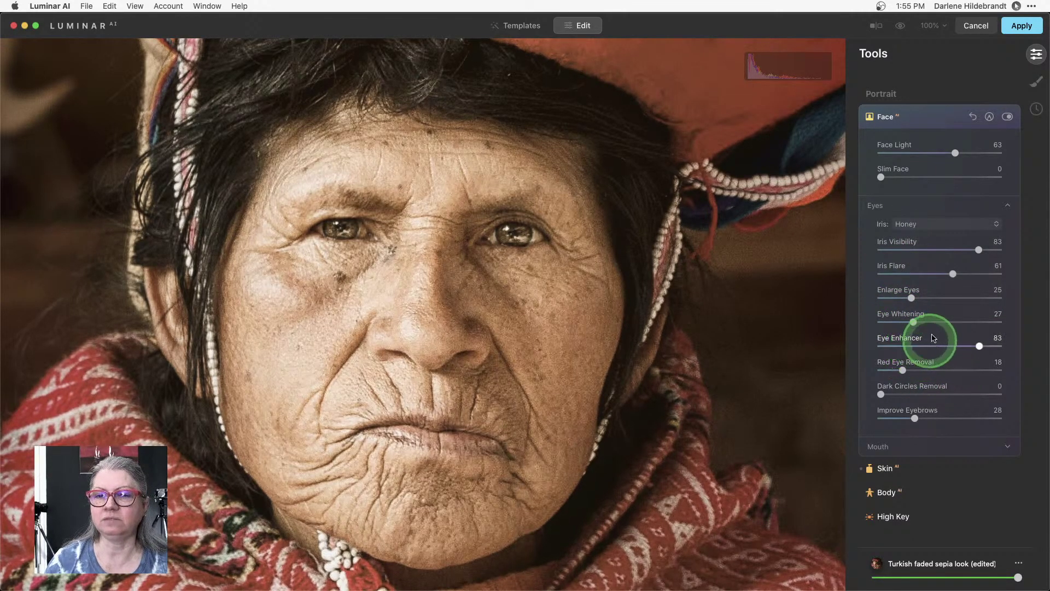
# Reduce Iris Flare to 28 and set Red Eye Removal to 44.
pyautogui.click(919, 274)
pyautogui.moveTo(919, 274); pyautogui.dragTo(915, 273)
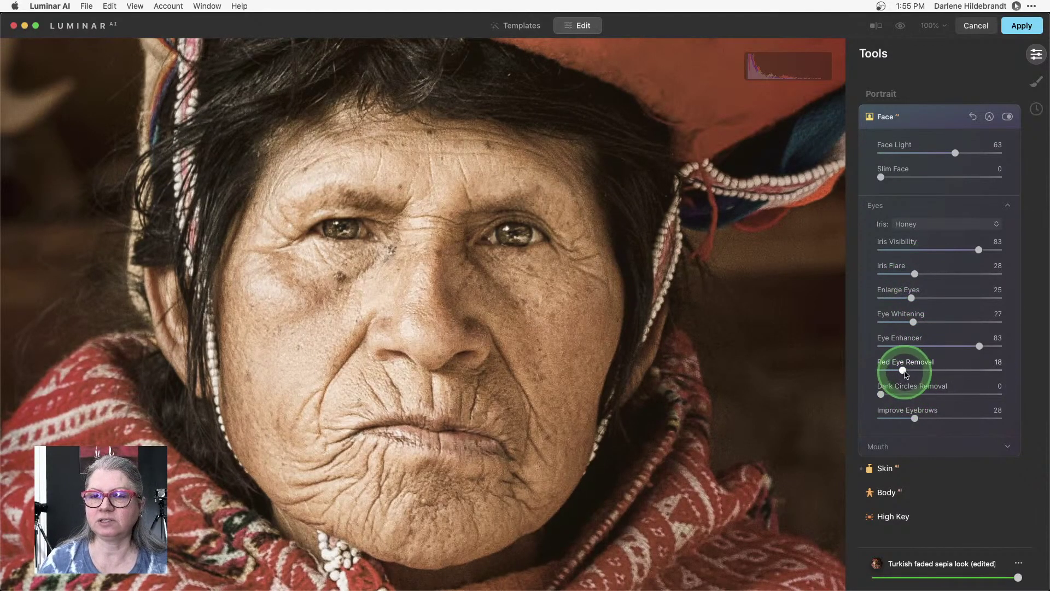
pyautogui.moveTo(909, 373); pyautogui.dragTo(933, 371)
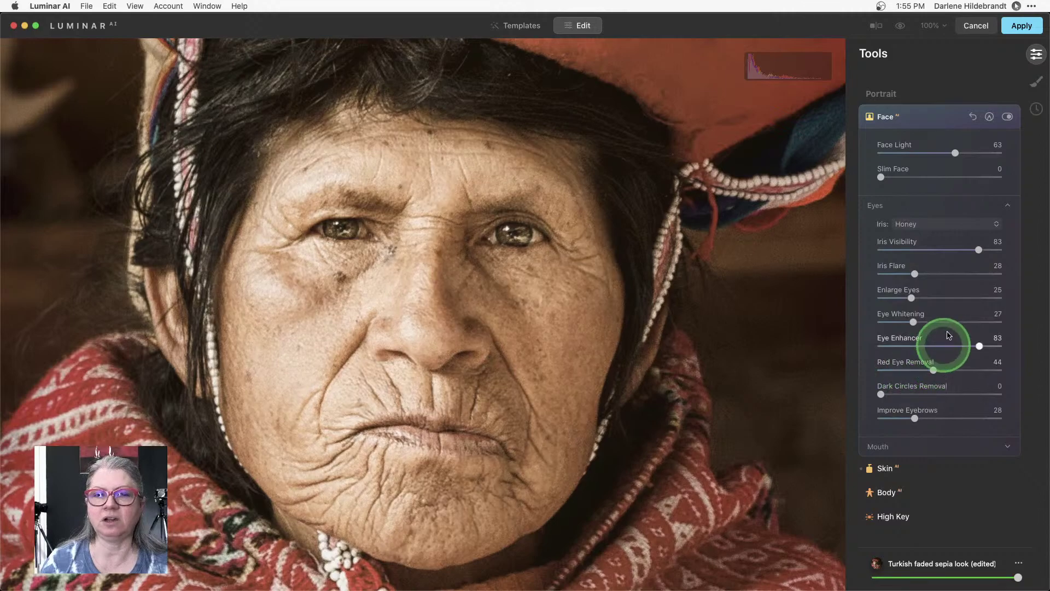
# Compare the face with the Face AI edits off and on, and reduce Enlarge Eyes to 6.
pyautogui.click(1007, 117)
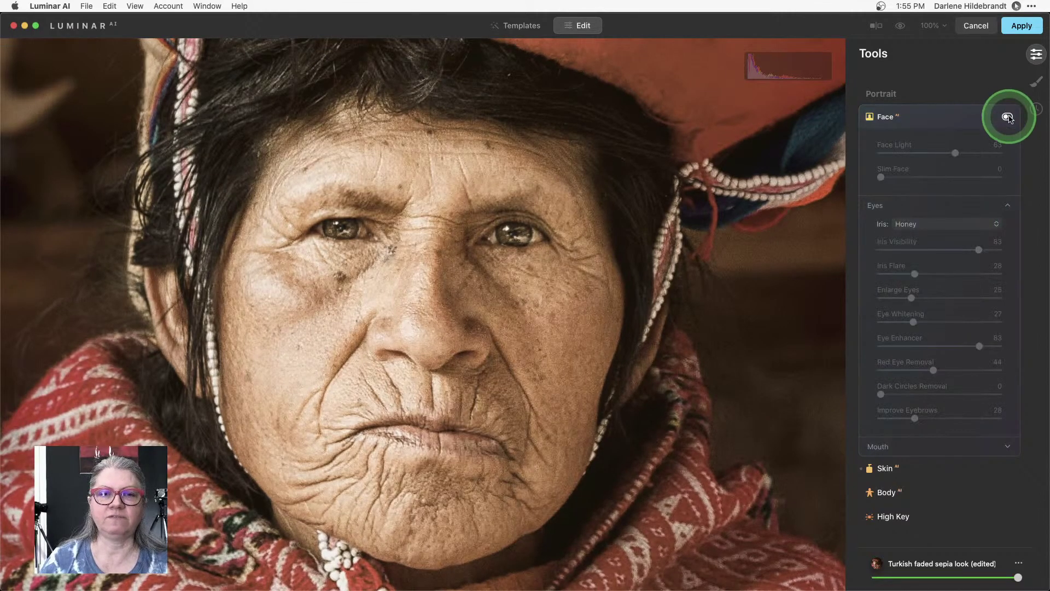
pyautogui.click(1006, 117)
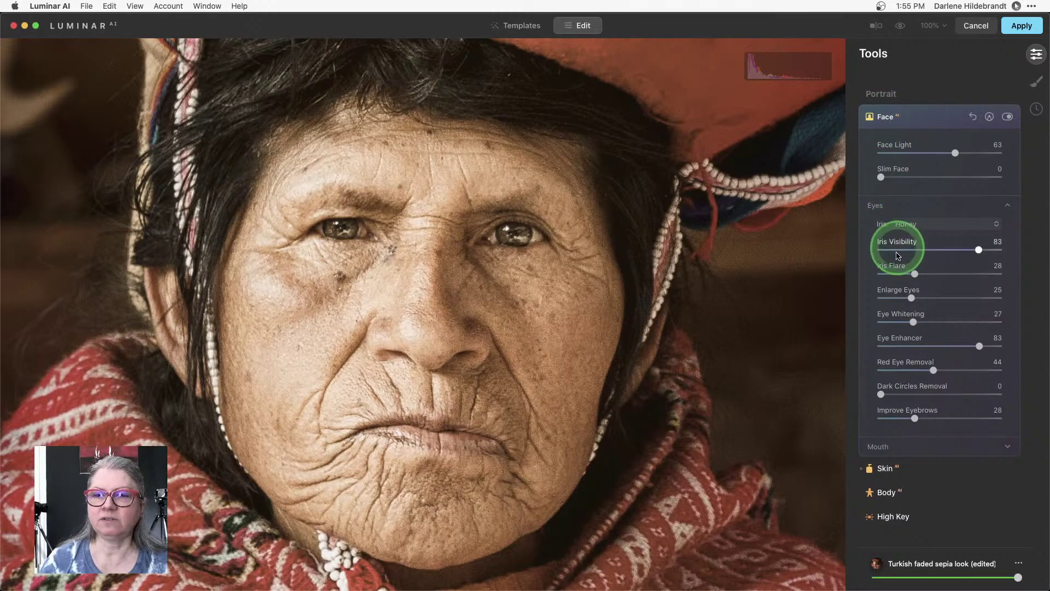
pyautogui.moveTo(918, 307); pyautogui.dragTo(891, 299)
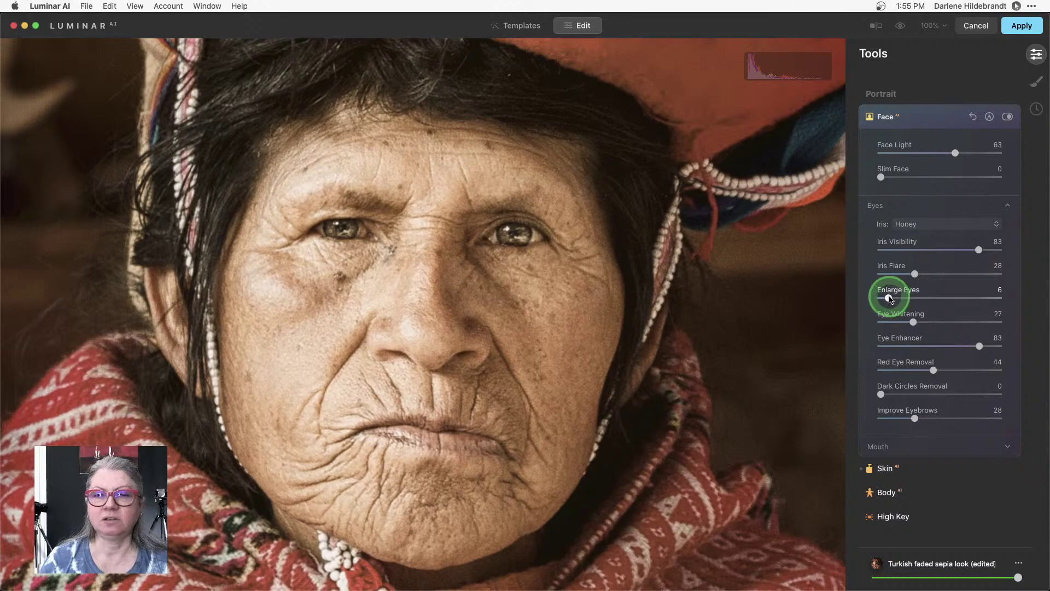
pyautogui.click(933, 117)
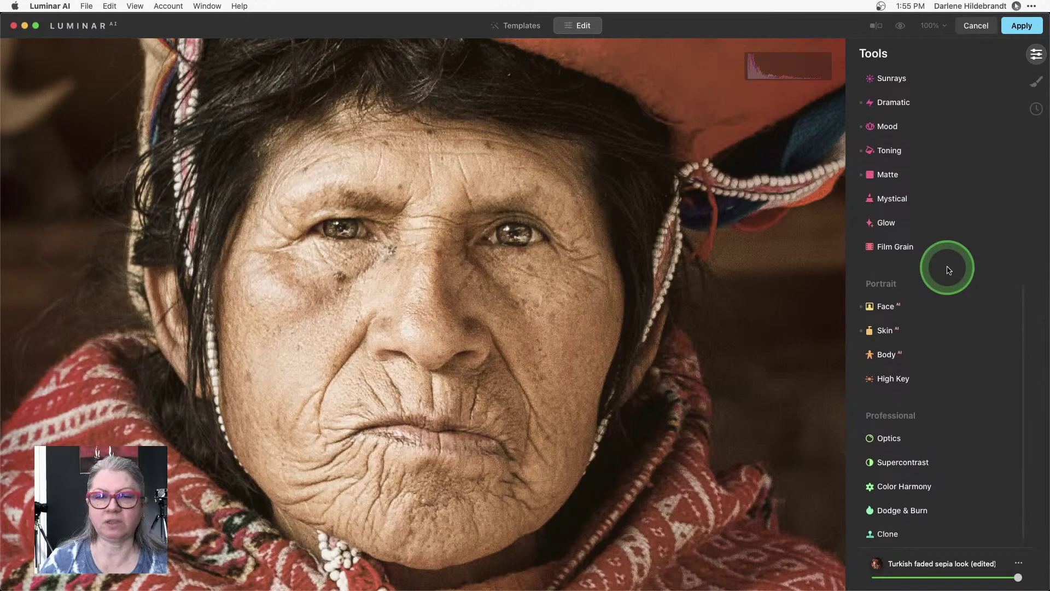
pyautogui.click(647, 269)
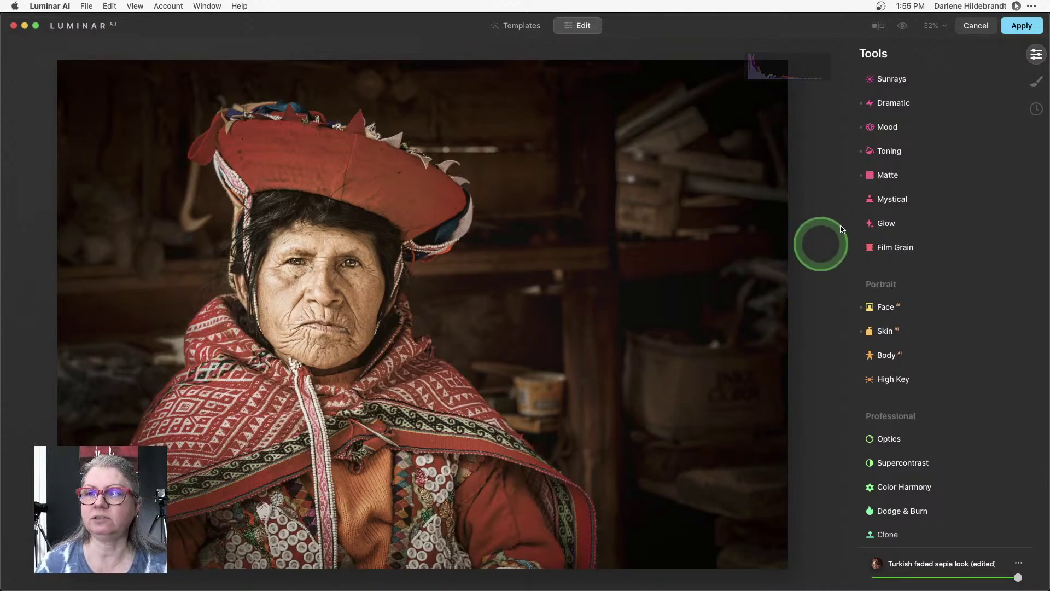
# Add a Texture layer with a paint mask in Local Masking.
pyautogui.click(1034, 84)
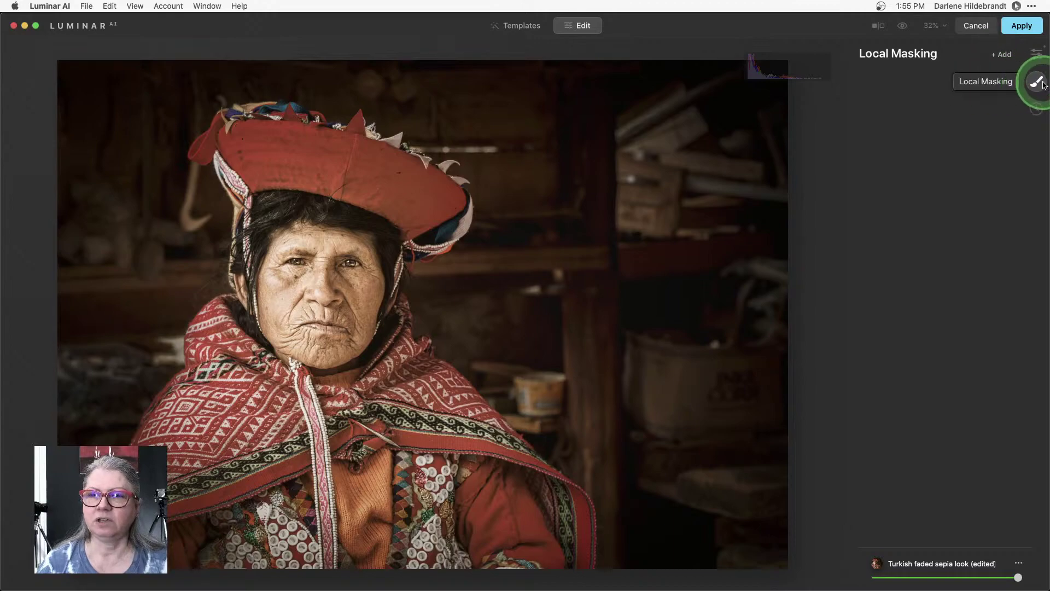
pyautogui.click(1001, 56)
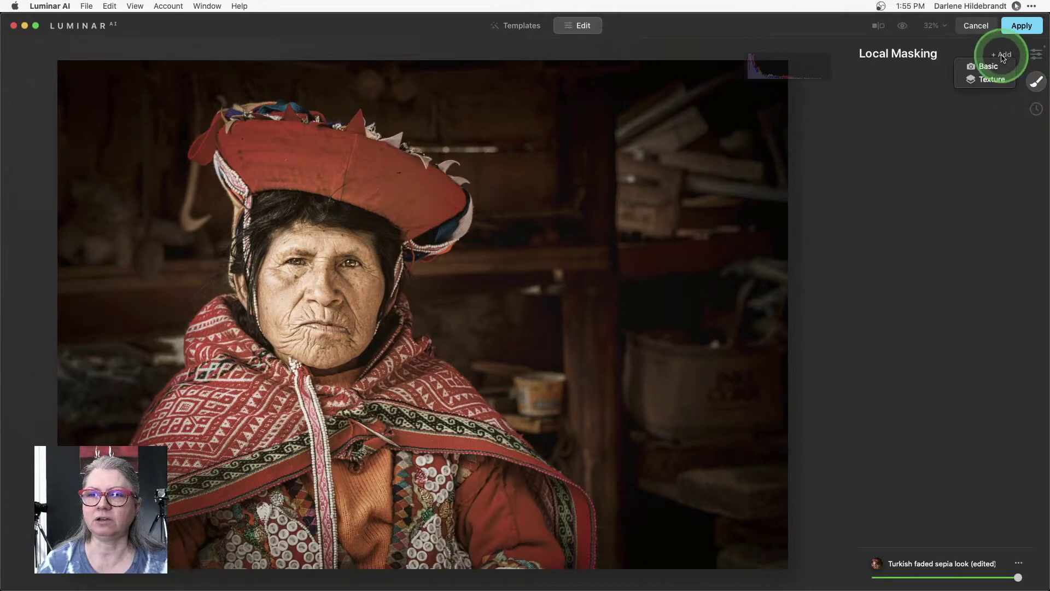
pyautogui.click(988, 80)
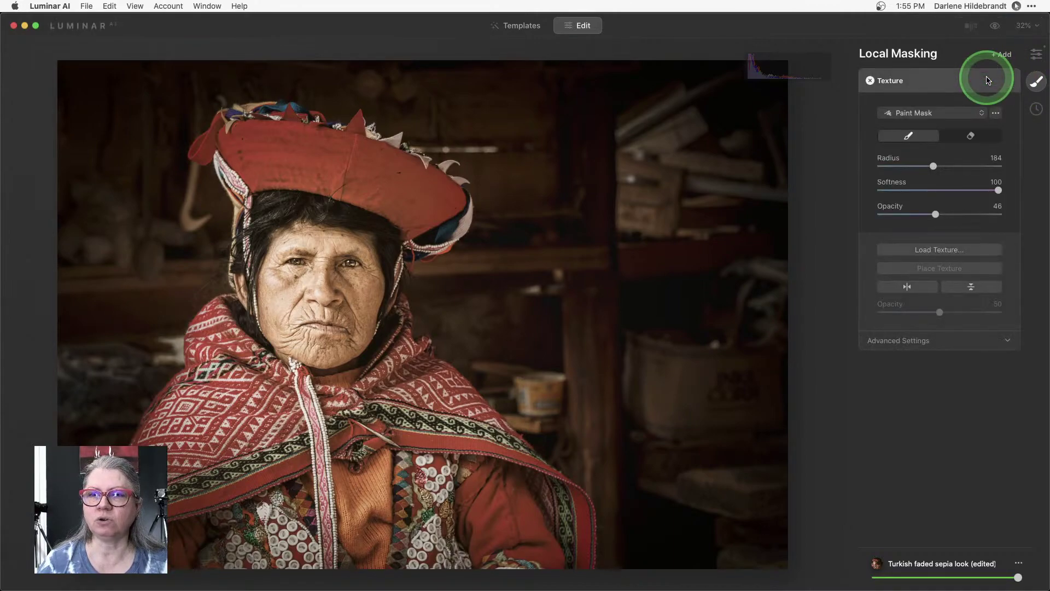
# Start loading a texture and browse to Photos > DPM stuff > Texture packs > the updated Cuba texture pack 1b > 40 high-res images.
pyautogui.click(932, 253)
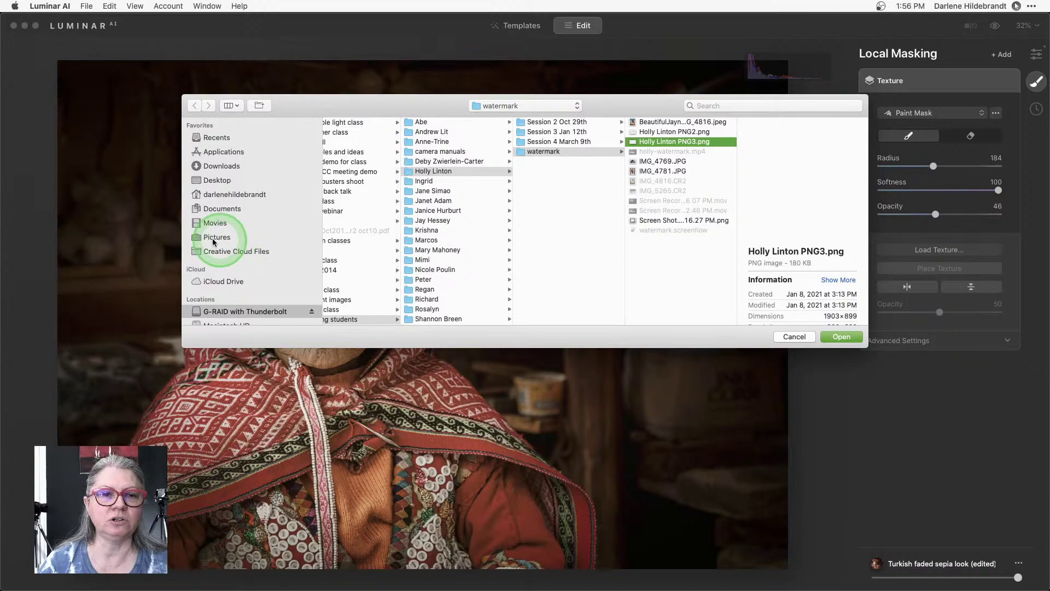
pyautogui.hscroll(-5, 378, 223)
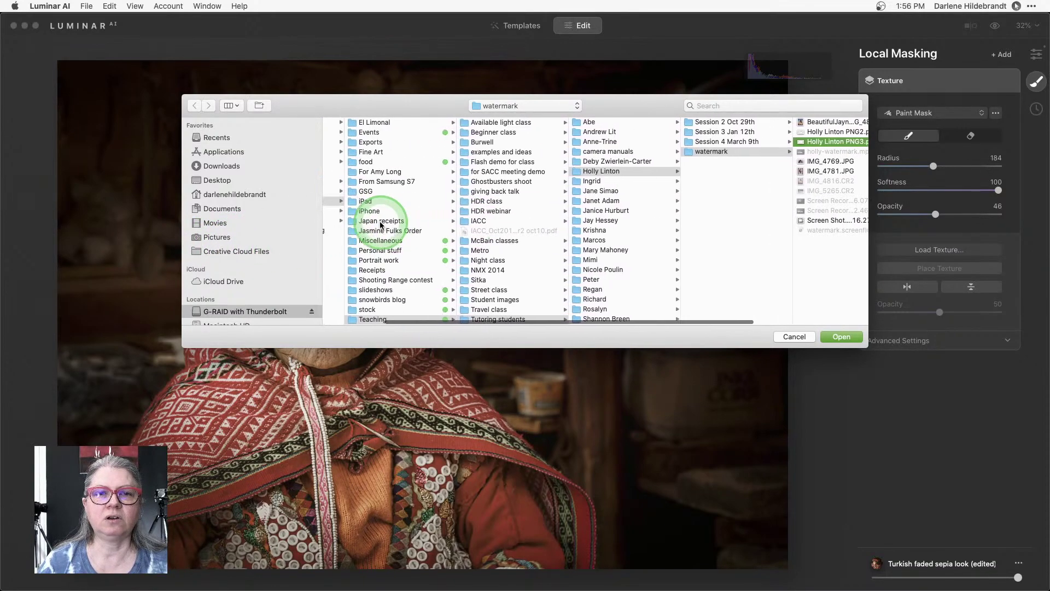
pyautogui.hscroll(-3, 380, 224)
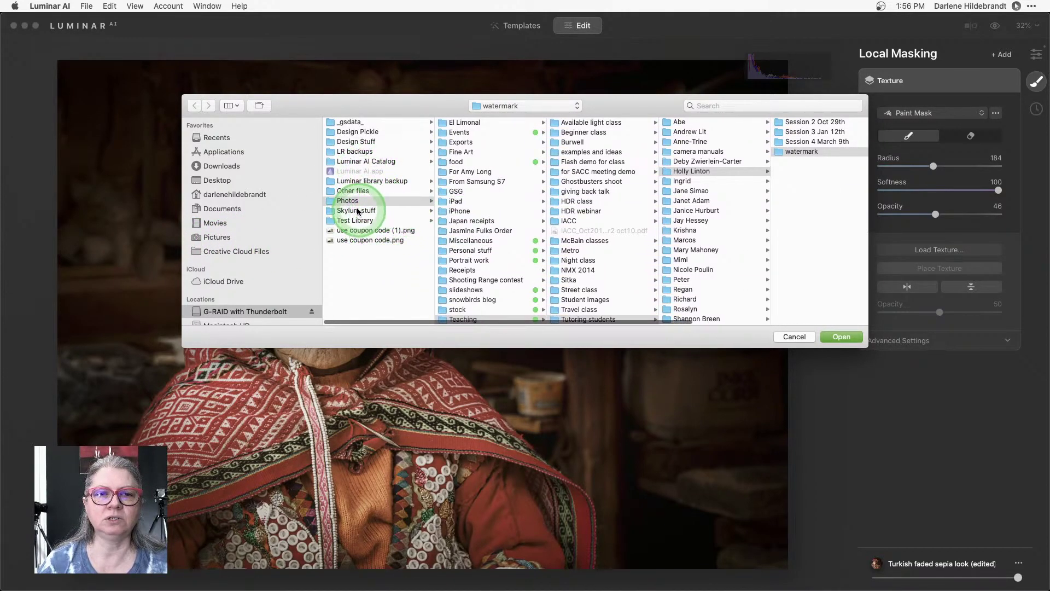
pyautogui.scroll(2, 486, 150)
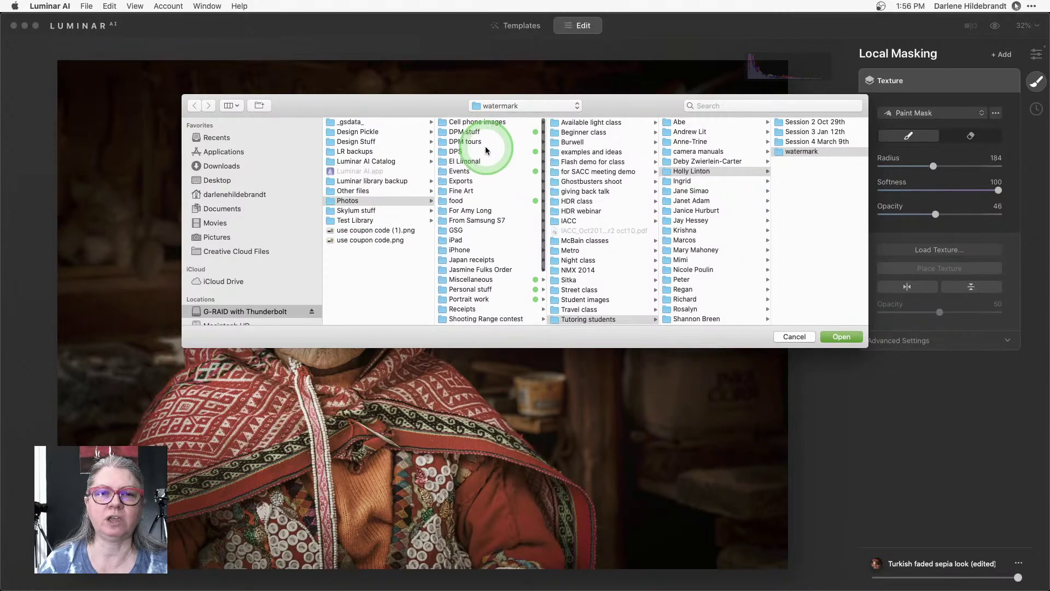
pyautogui.click(474, 132)
pyautogui.scroll(-5, 564, 273)
pyautogui.click(564, 291)
pyautogui.click(707, 133)
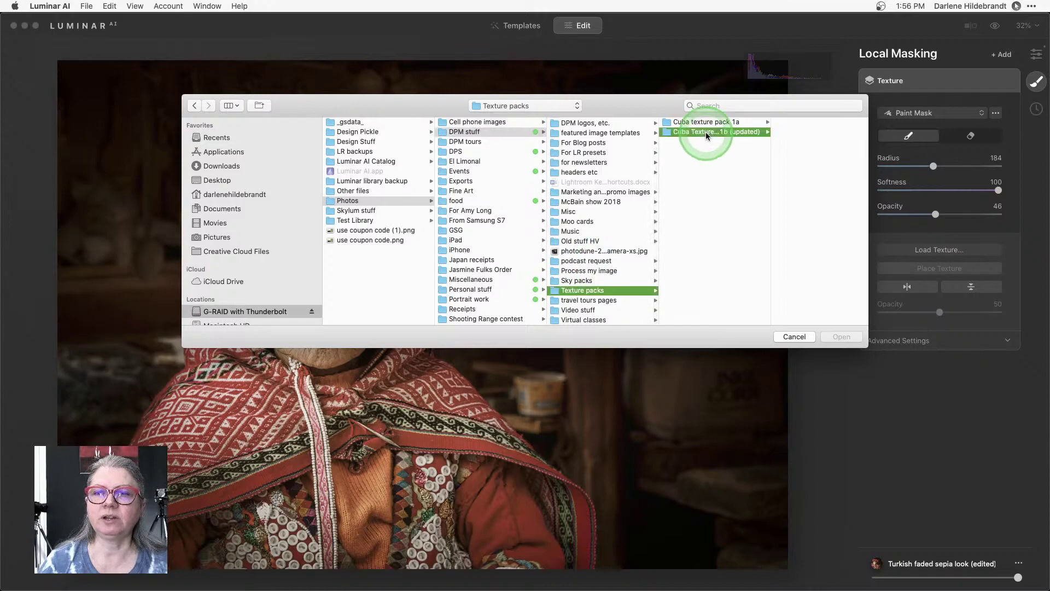
pyautogui.click(772, 122)
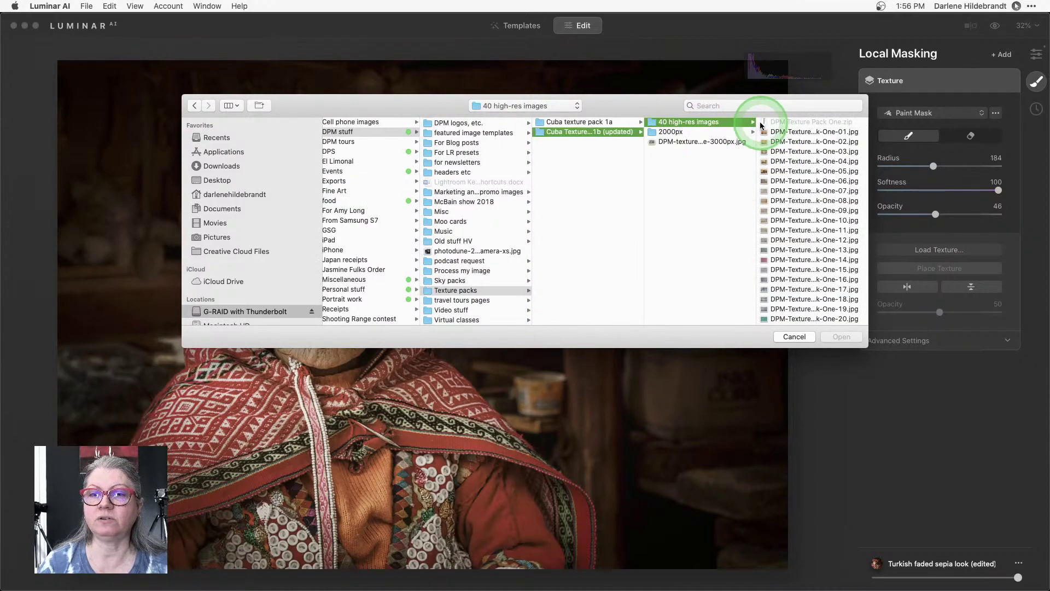
# Preview the texture images one by one from DPM-Texture-Pack-One-01.jpg onward and load DPM-Texture-Pack-One-12.jpg.
pyautogui.click(765, 132)
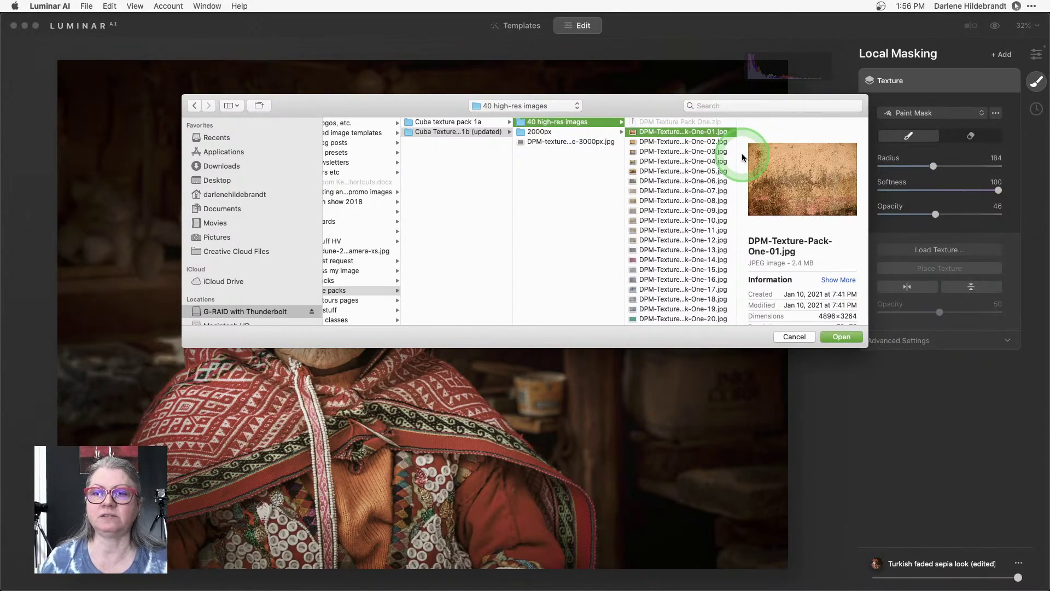
pyautogui.press('space')
pyautogui.press('Down')
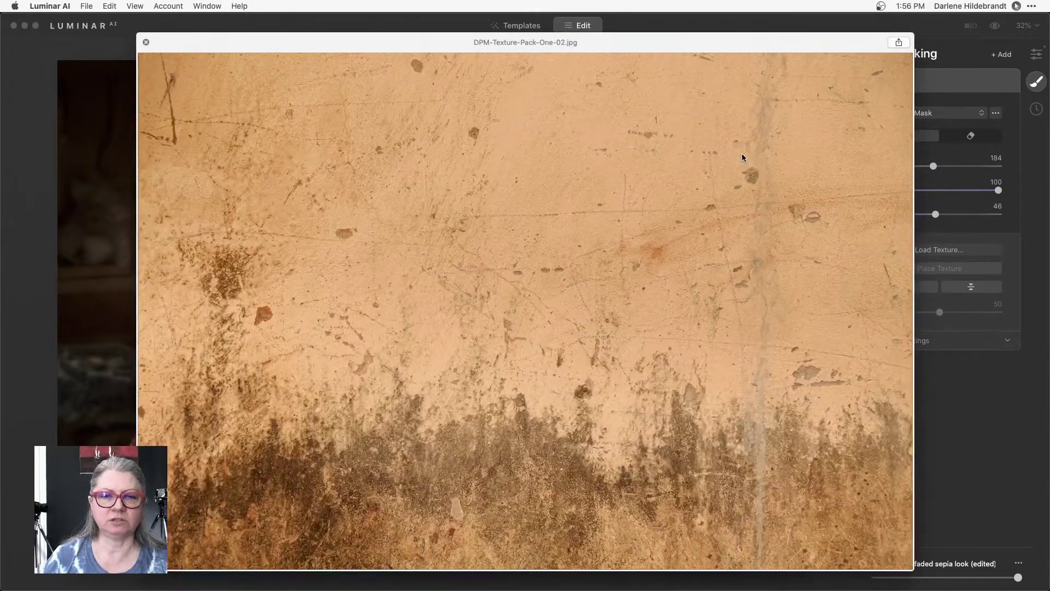
pyautogui.press('Down')
pyautogui.press('Down')
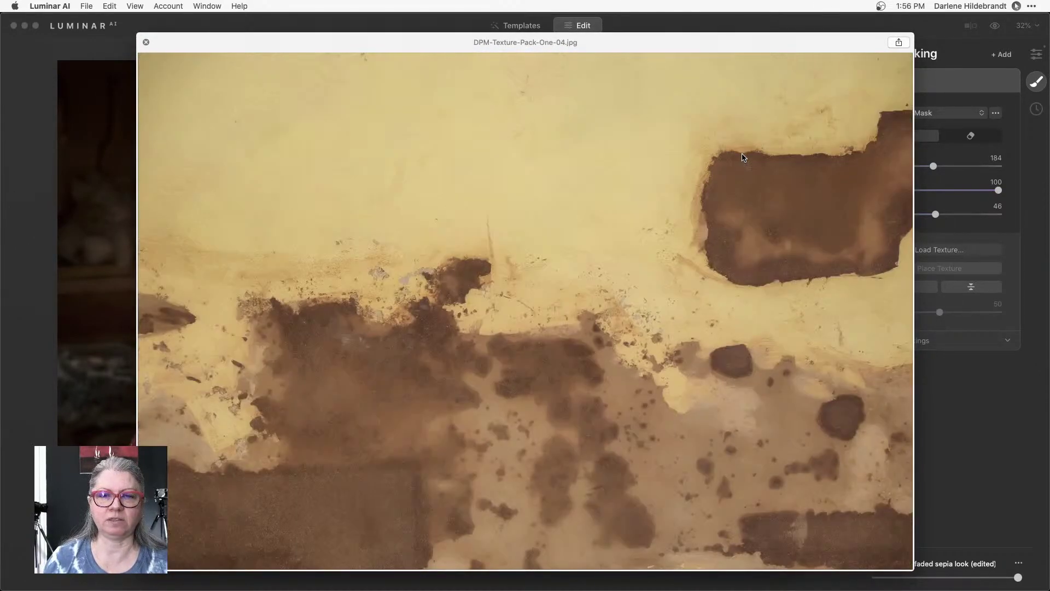
pyautogui.press('Down')
pyautogui.press('Down')
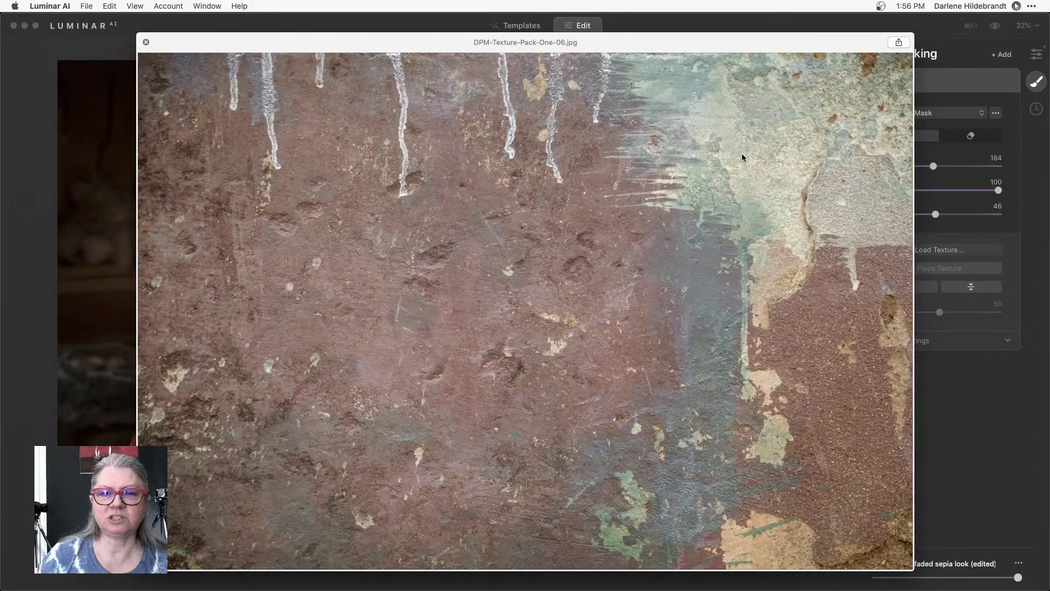
pyautogui.press('Down')
pyautogui.press('Down')
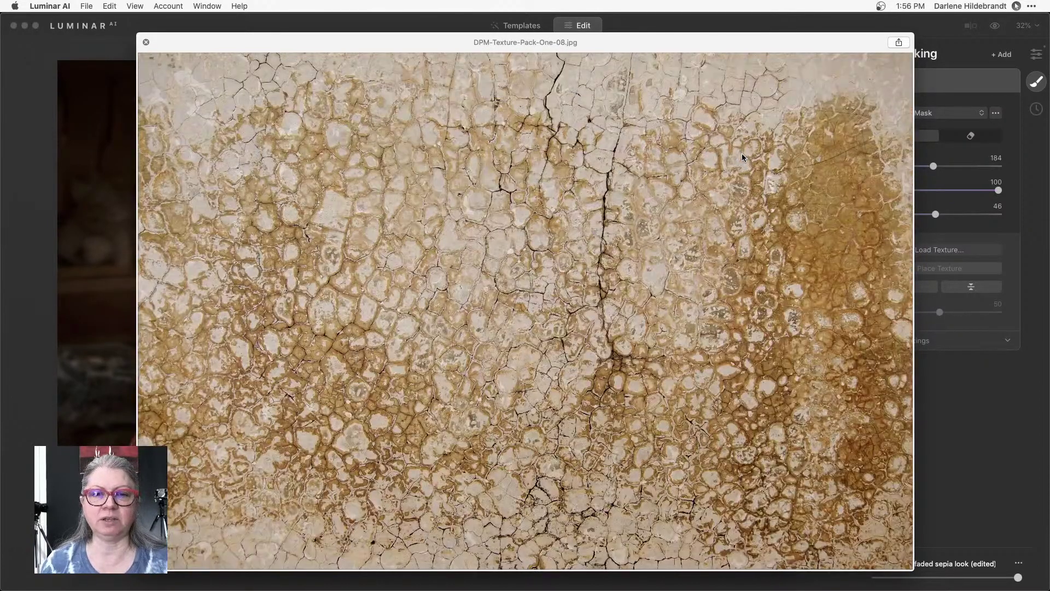
pyautogui.press('Down')
pyautogui.press('Down')
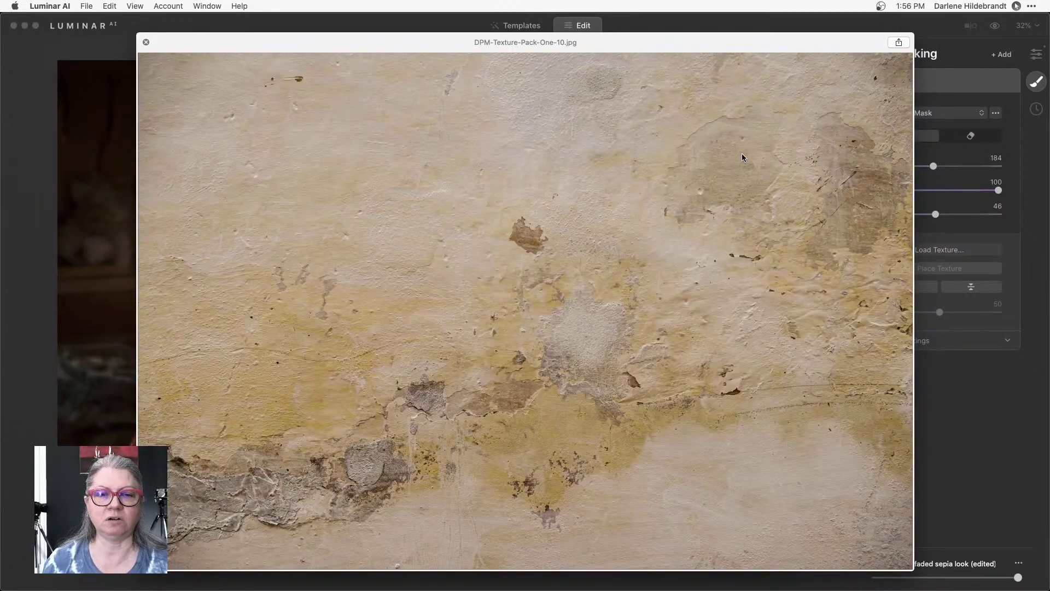
pyautogui.press('Down')
pyautogui.press('Down')
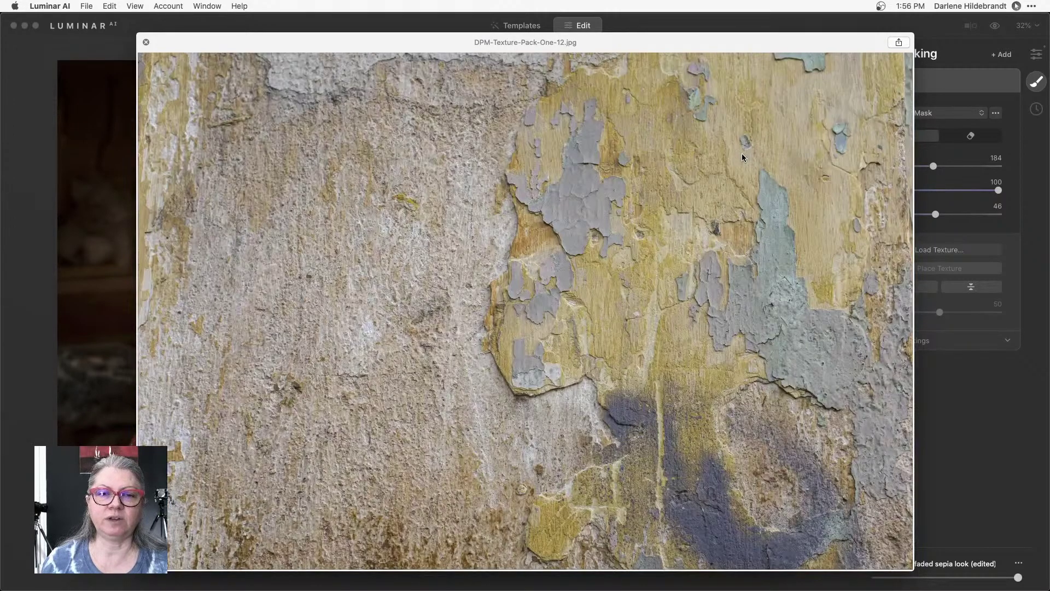
pyautogui.press('Down')
pyautogui.press('Up')
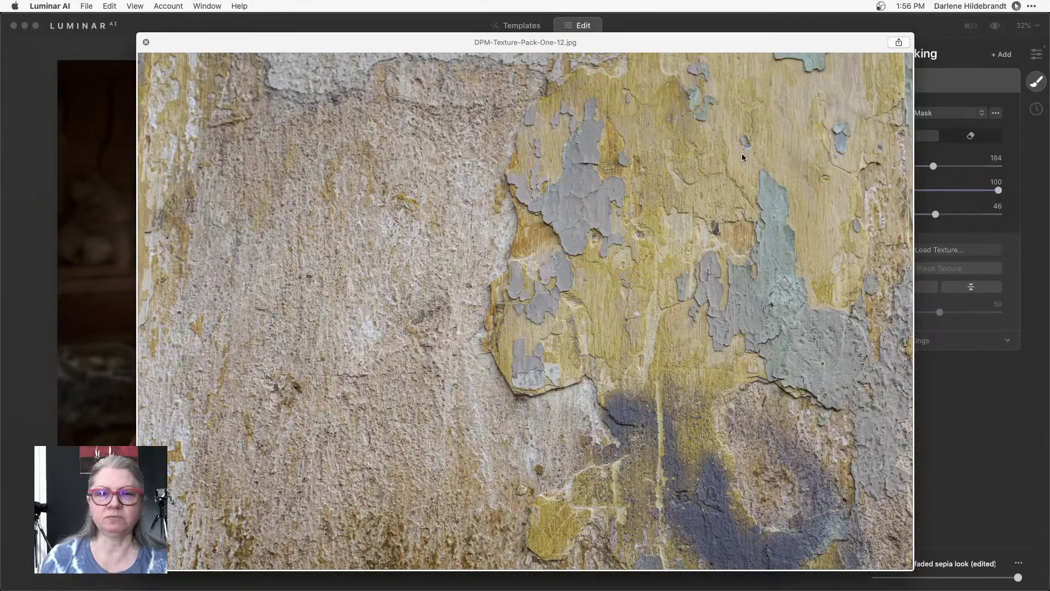
pyautogui.press('space')
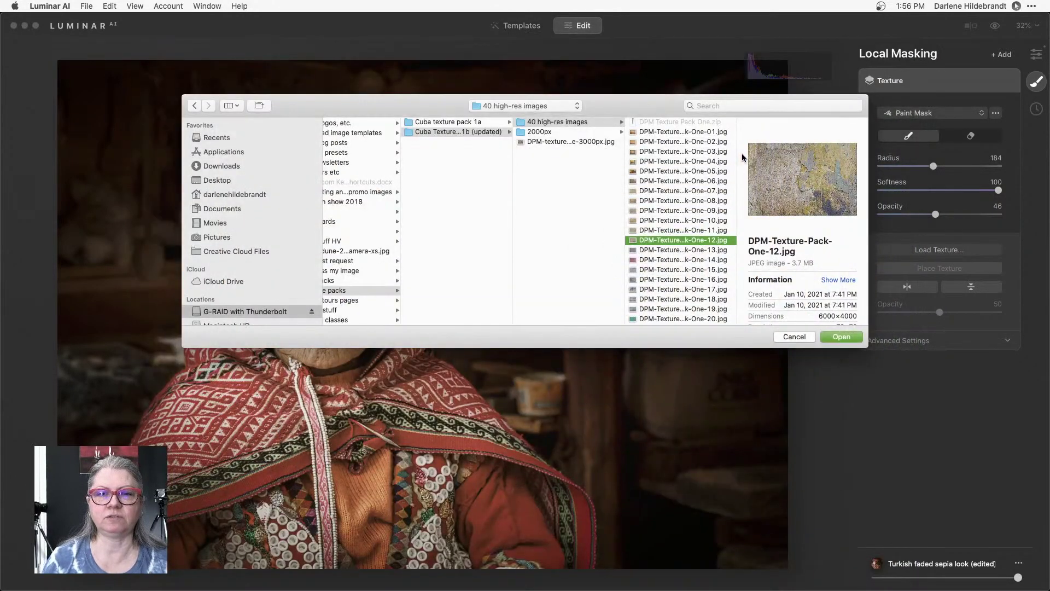
pyautogui.press('Return')
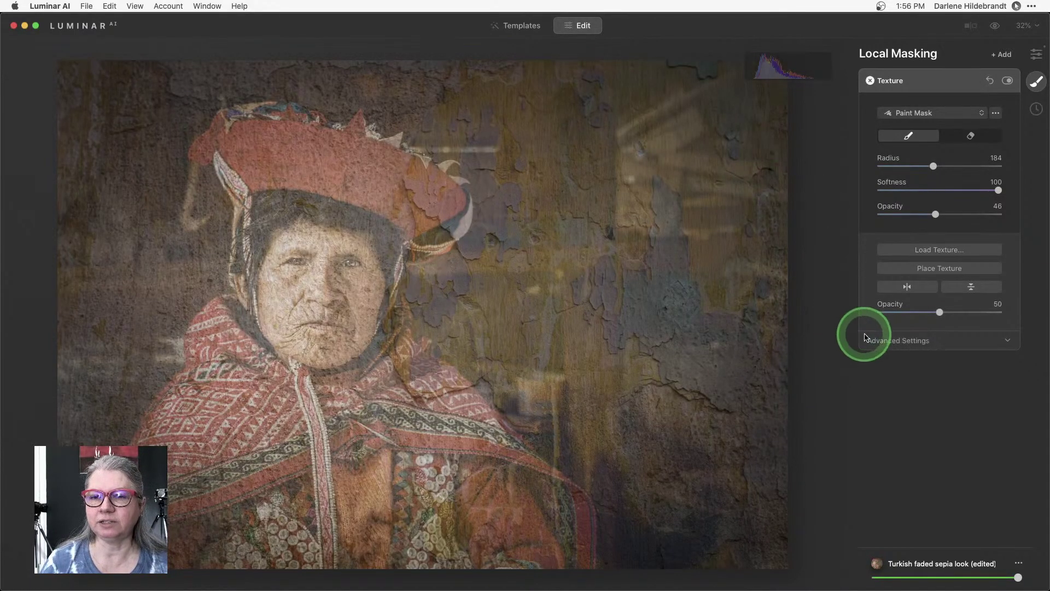
# Expand the texture's advanced settings, try its opacity at 100 and reset it to 50.
pyautogui.click(871, 342)
pyautogui.click(939, 312)
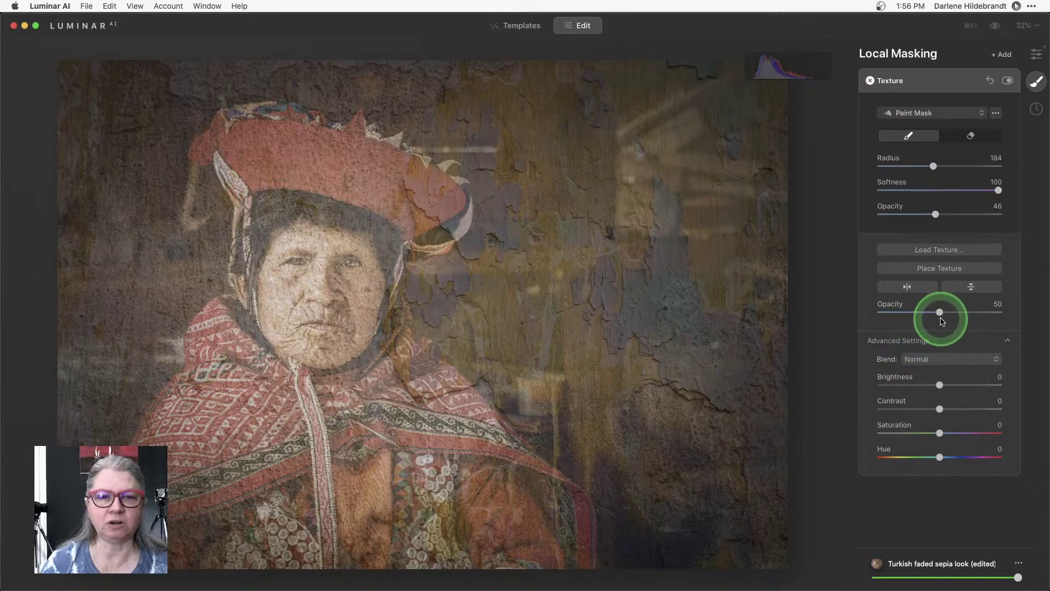
pyautogui.moveTo(939, 313); pyautogui.dragTo(1019, 312)
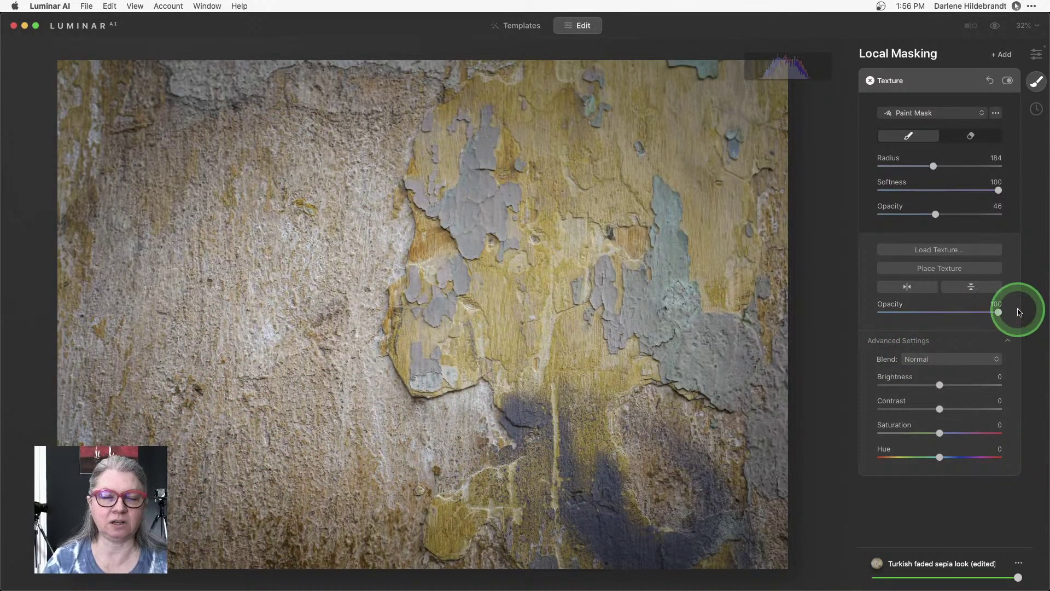
pyautogui.doubleClick(997, 312)
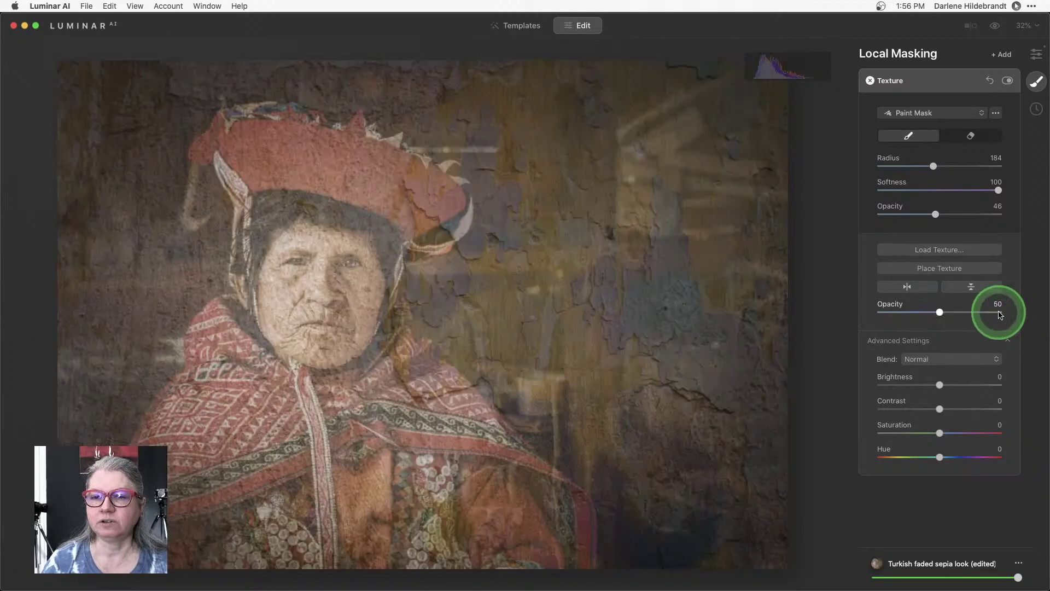
# Review the available blend modes for the texture without choosing another one.
pyautogui.click(946, 376)
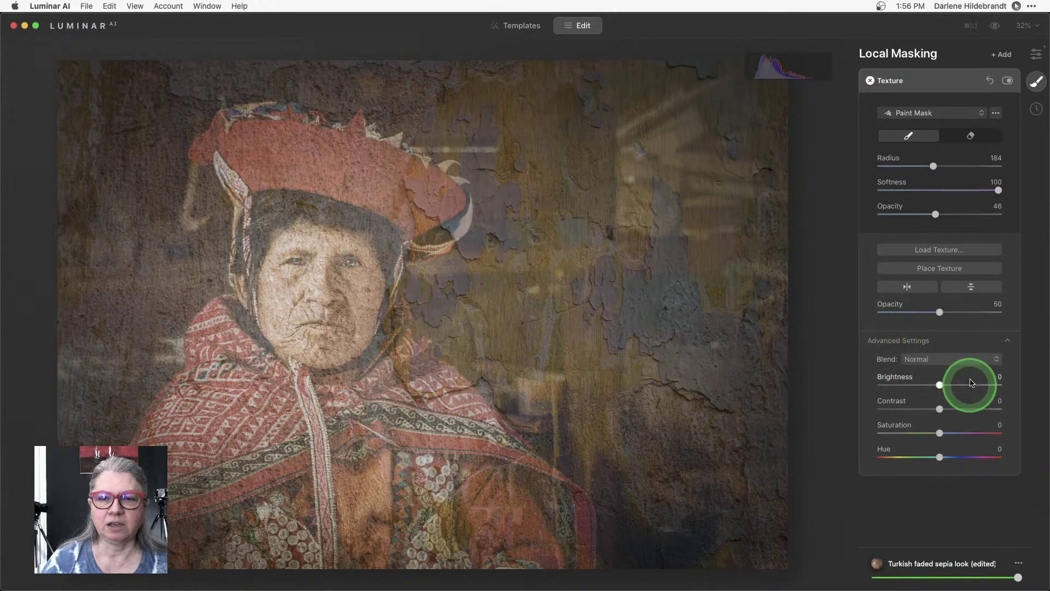
pyautogui.click(931, 362)
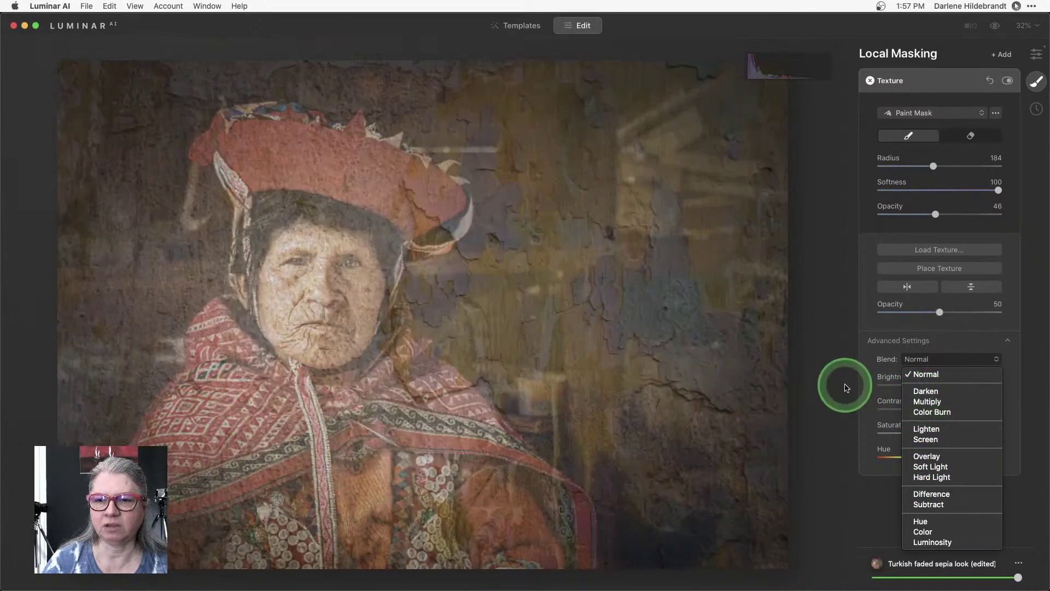
pyautogui.click(886, 325)
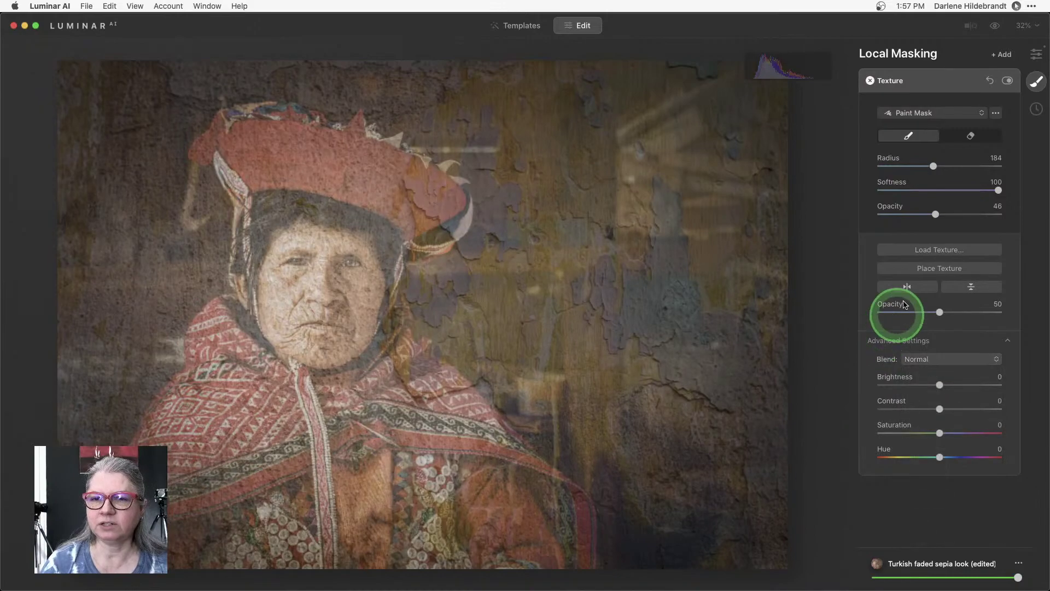
# Start loading a replacement texture and browse to G-RAID with Thunderbolt > Photos > textures > Paper_Texture_Kit > Paper_PNG.
pyautogui.click(926, 250)
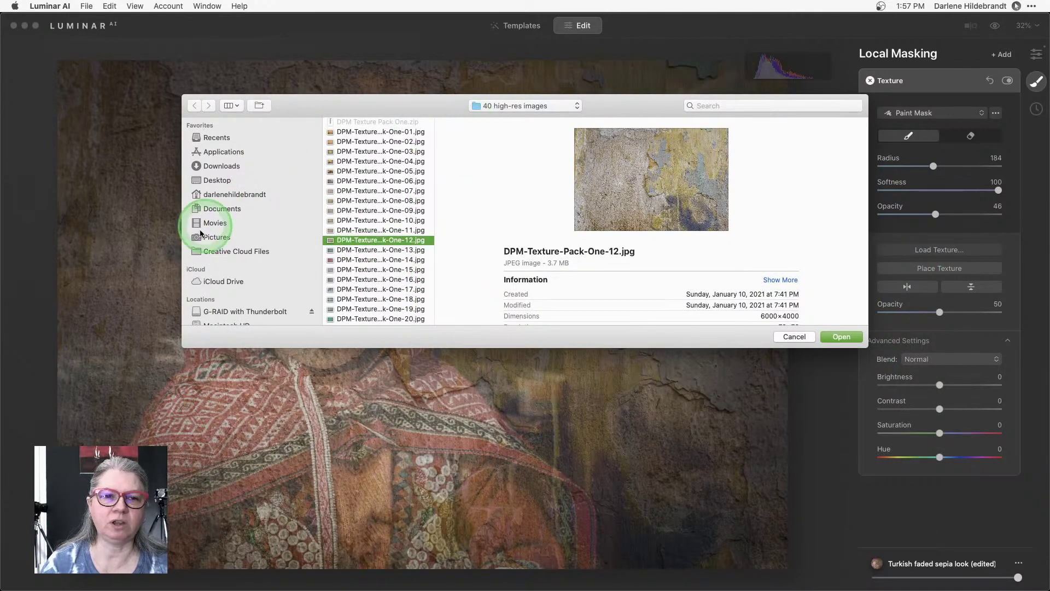
pyautogui.click(222, 313)
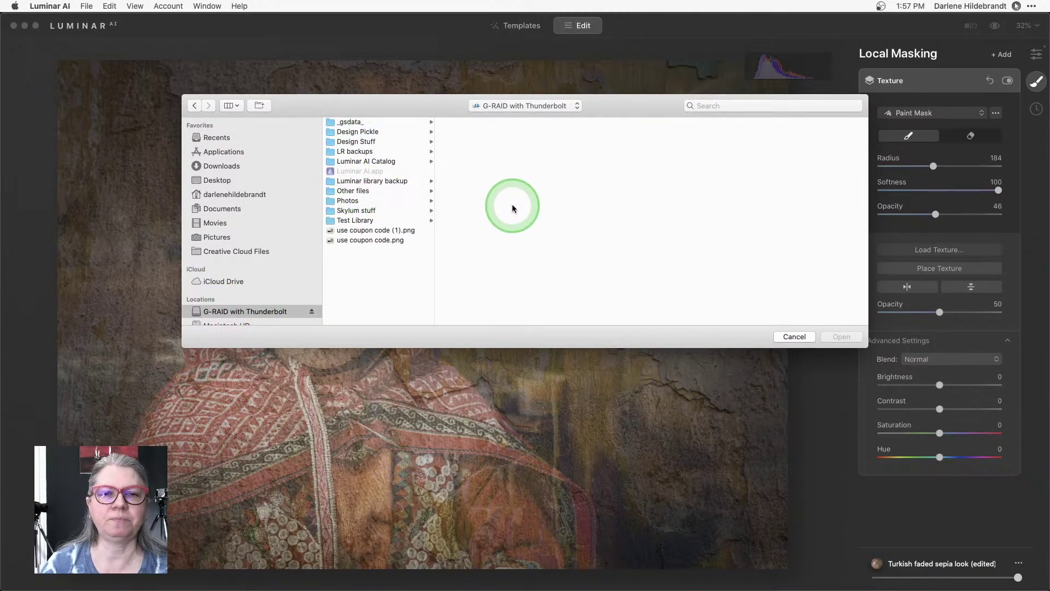
pyautogui.click(339, 210)
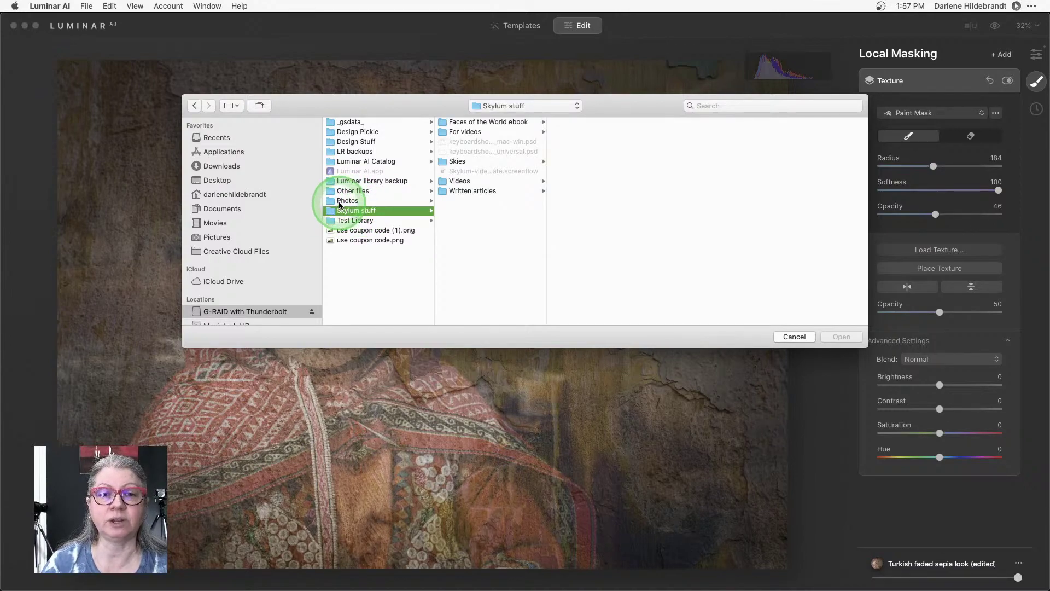
pyautogui.click(348, 201)
pyautogui.scroll(-5, 481, 213)
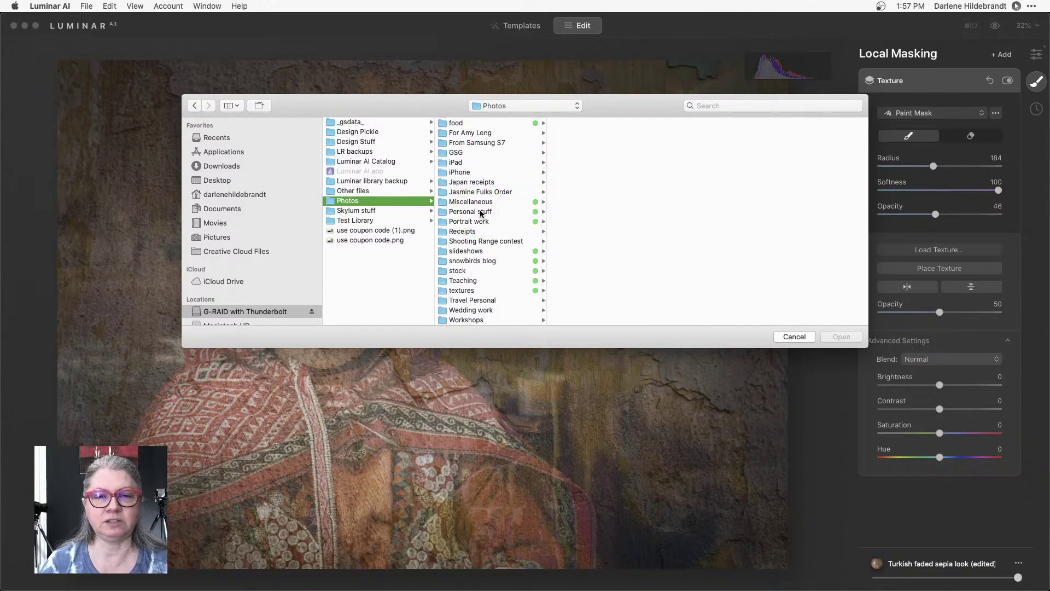
pyautogui.click(460, 290)
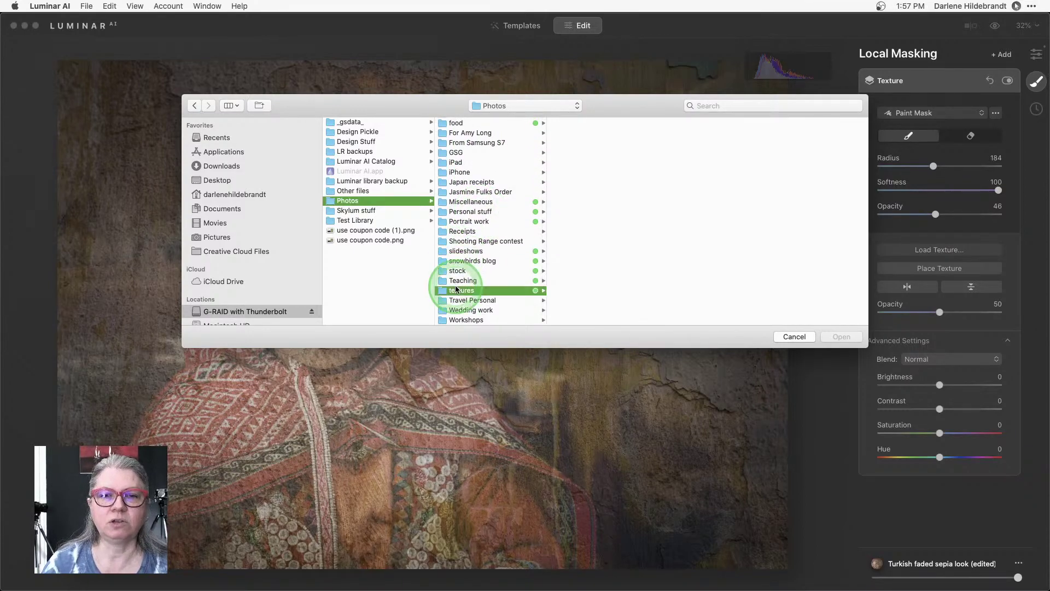
pyautogui.click(588, 260)
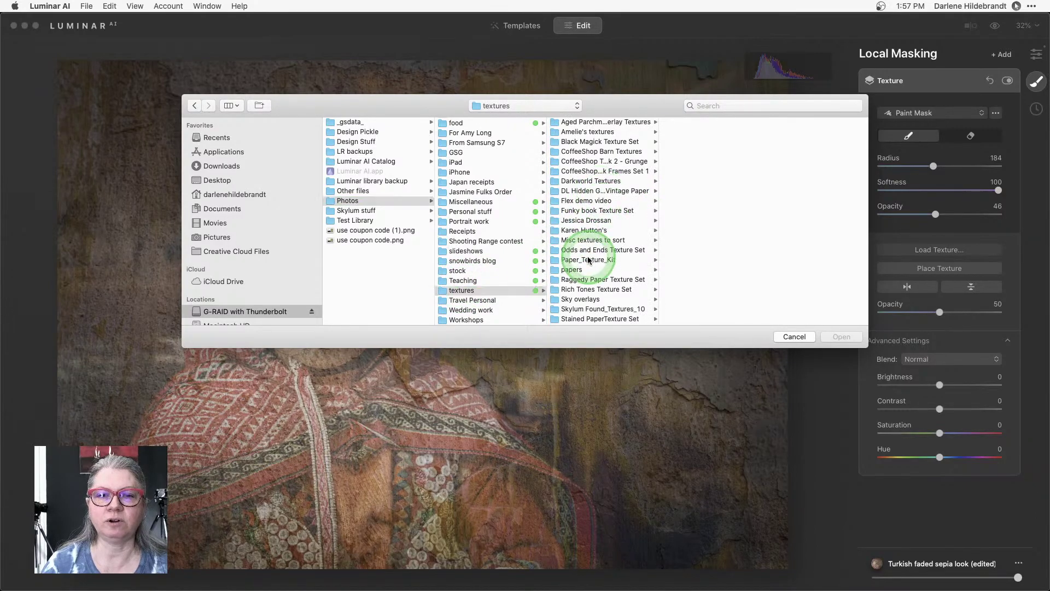
pyautogui.click(690, 133)
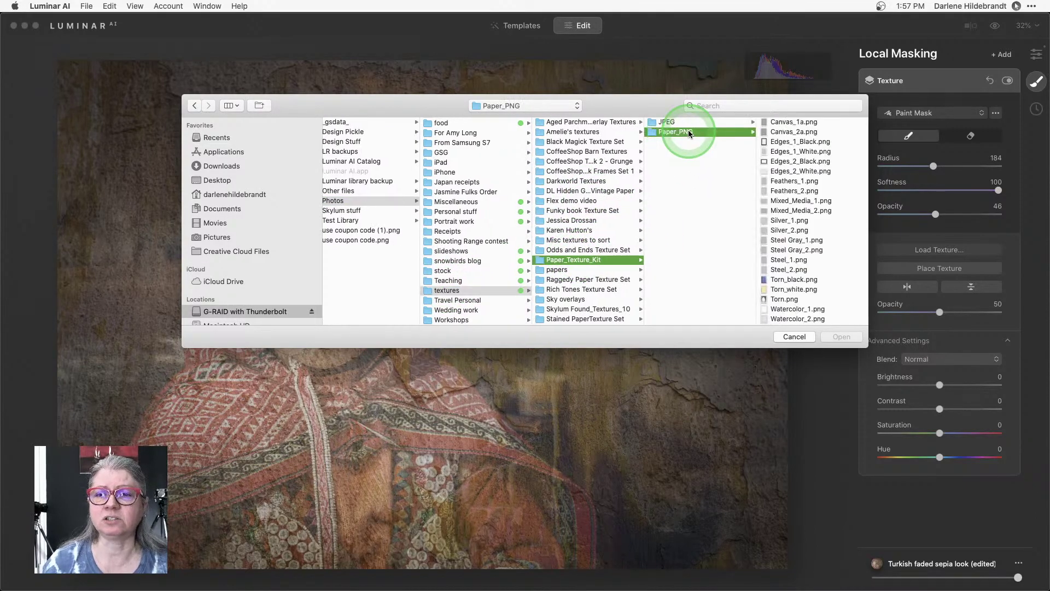
# Preview Canvas_1a.png and load Canvas_2a.png as the texture.
pyautogui.click(688, 130)
pyautogui.press('space')
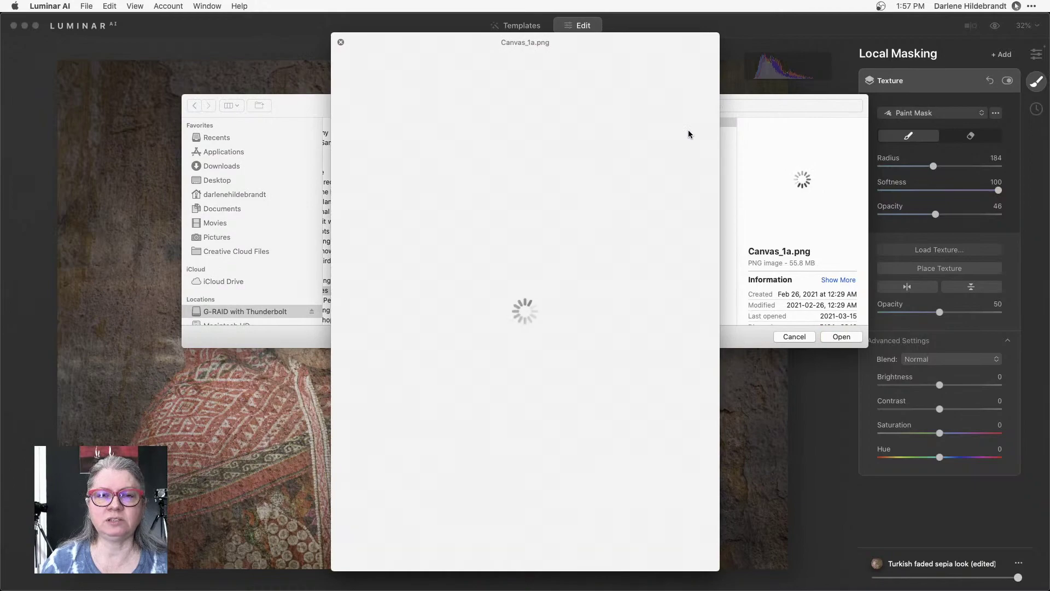
pyautogui.press('space')
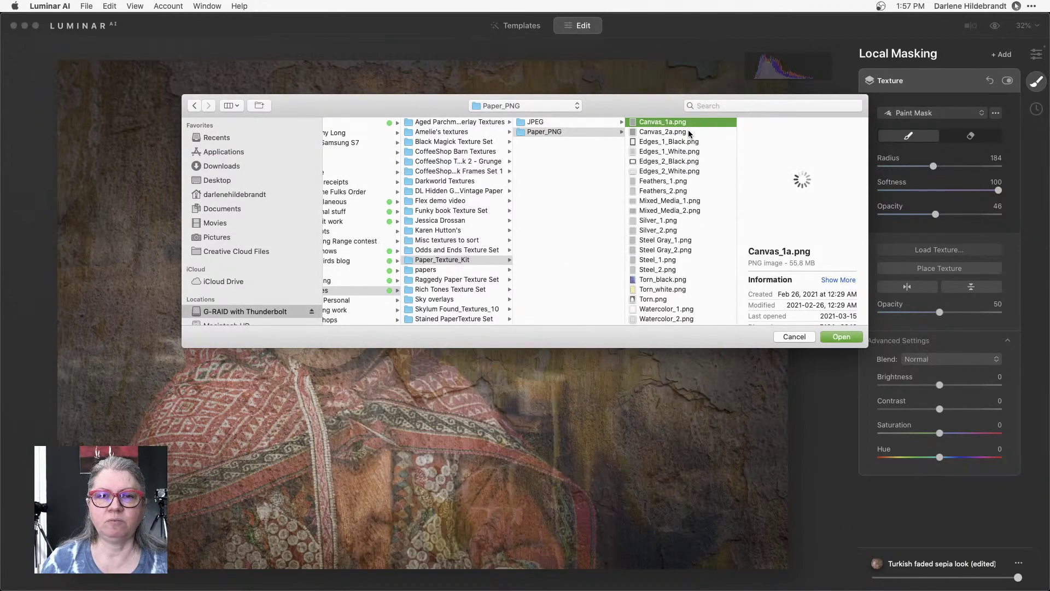
pyautogui.click(661, 126)
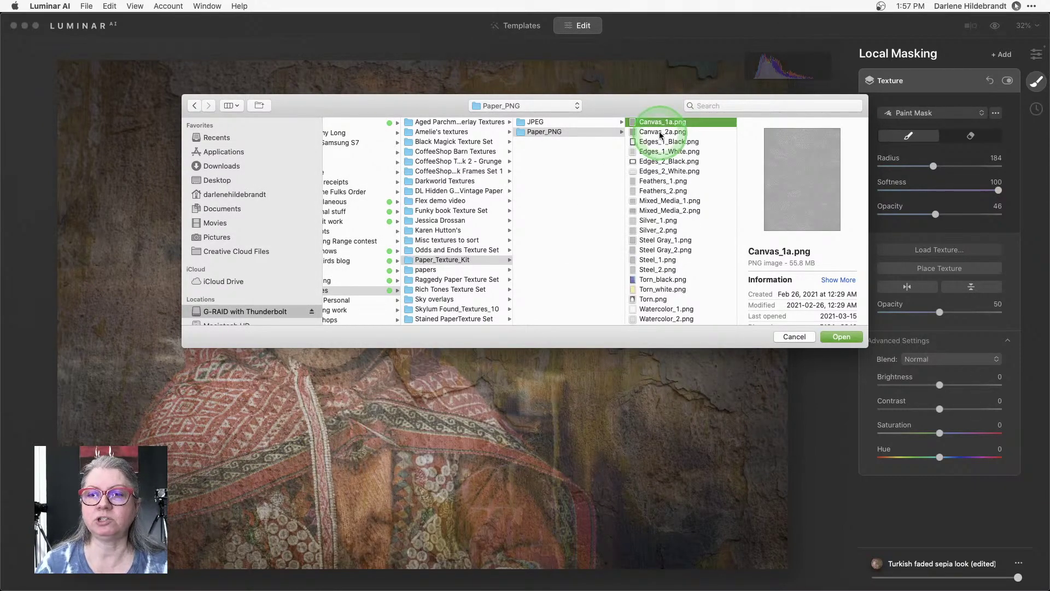
pyautogui.click(660, 133)
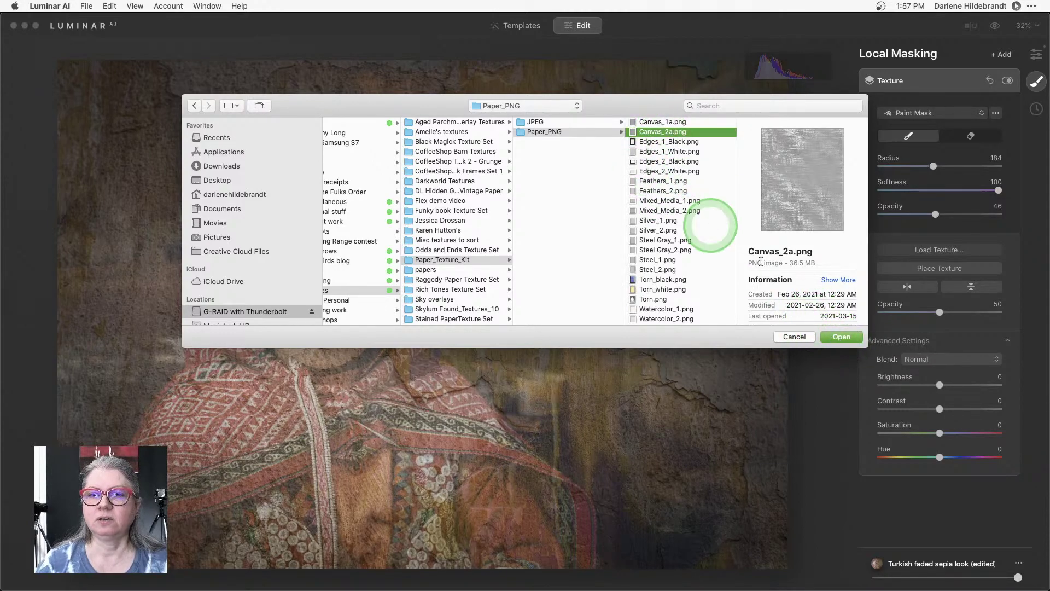
pyautogui.click(835, 335)
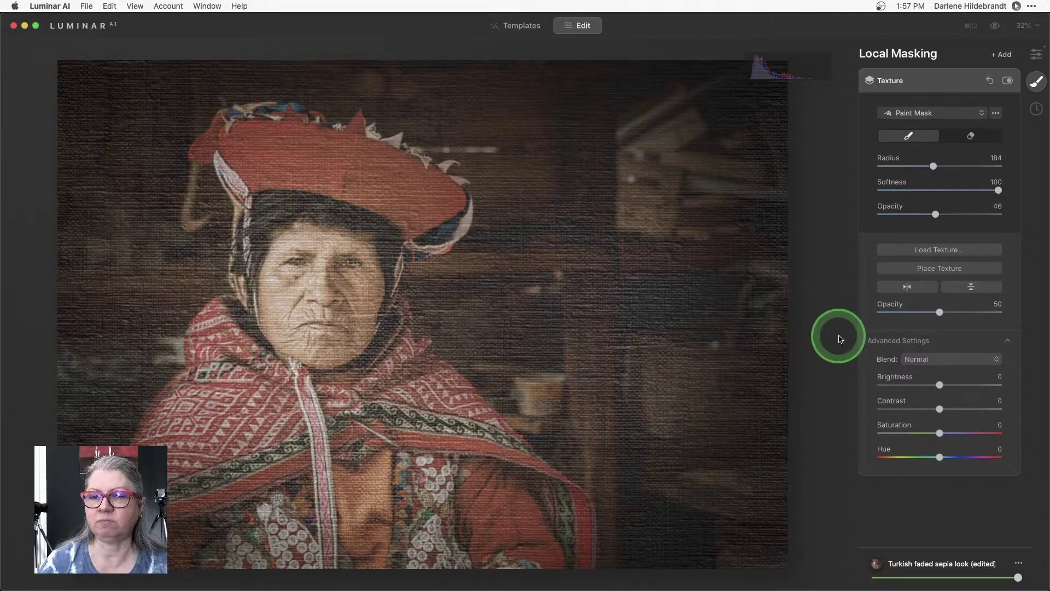
# Set the canvas texture's blend mode to Lighten and its opacity to 45.
pyautogui.click(936, 361)
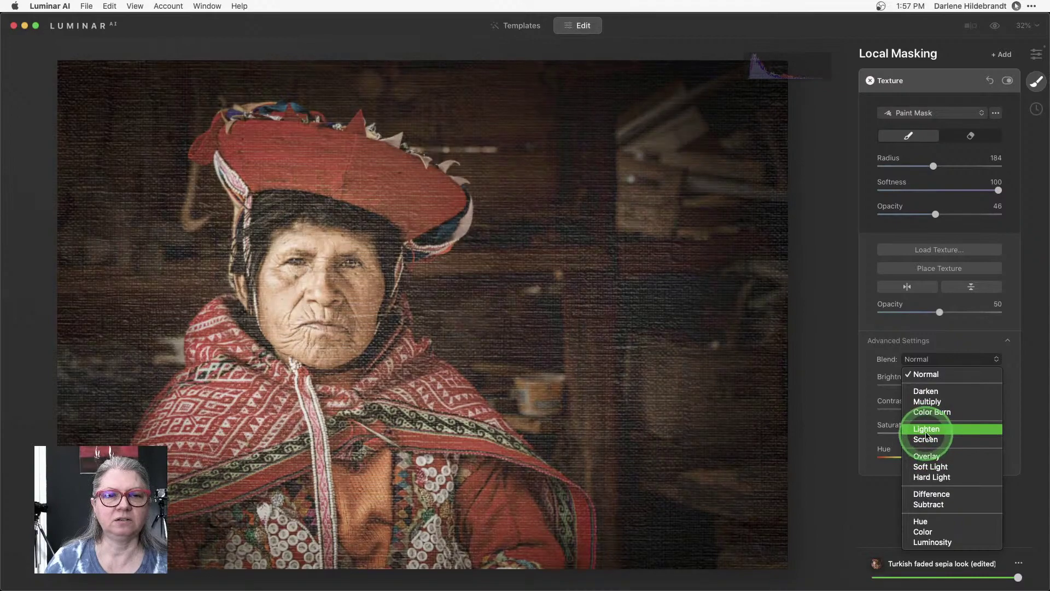
pyautogui.click(865, 425)
pyautogui.moveTo(940, 312); pyautogui.dragTo(935, 312)
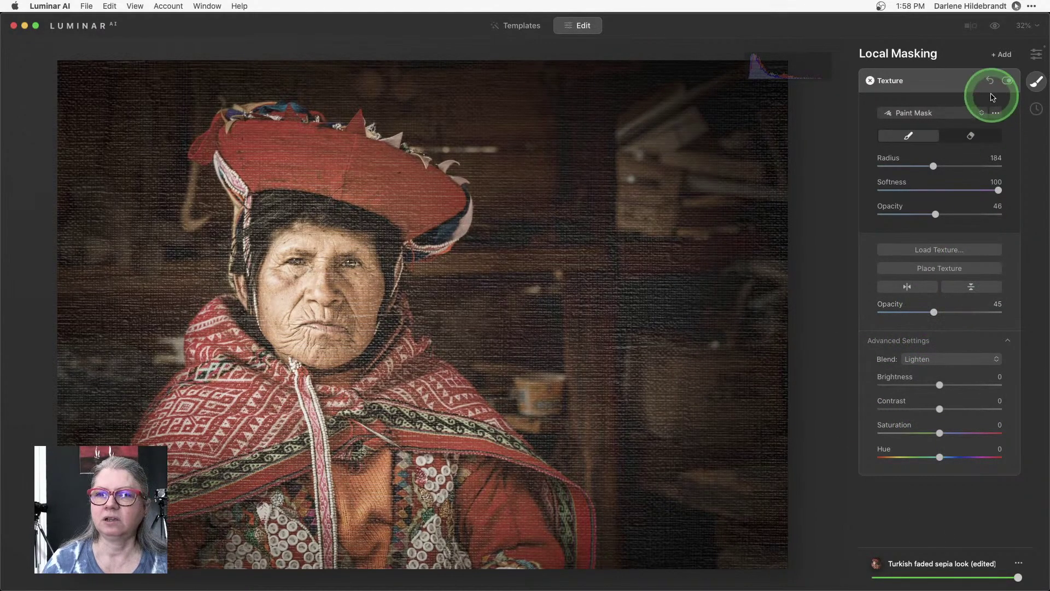
# Erase the texture from the woman's face with the mask eraser at 82 opacity.
pyautogui.click(970, 135)
pyautogui.moveTo(937, 215); pyautogui.dragTo(977, 214)
pyautogui.moveTo(295, 263)
pyautogui.mouseDown()
pyautogui.moveTo(297, 322)
pyautogui.moveTo(330, 276)
pyautogui.moveTo(351, 319)
pyautogui.moveTo(358, 243)
pyautogui.moveTo(340, 331)
pyautogui.moveTo(293, 318)
pyautogui.moveTo(277, 262)
pyautogui.mouseUp()
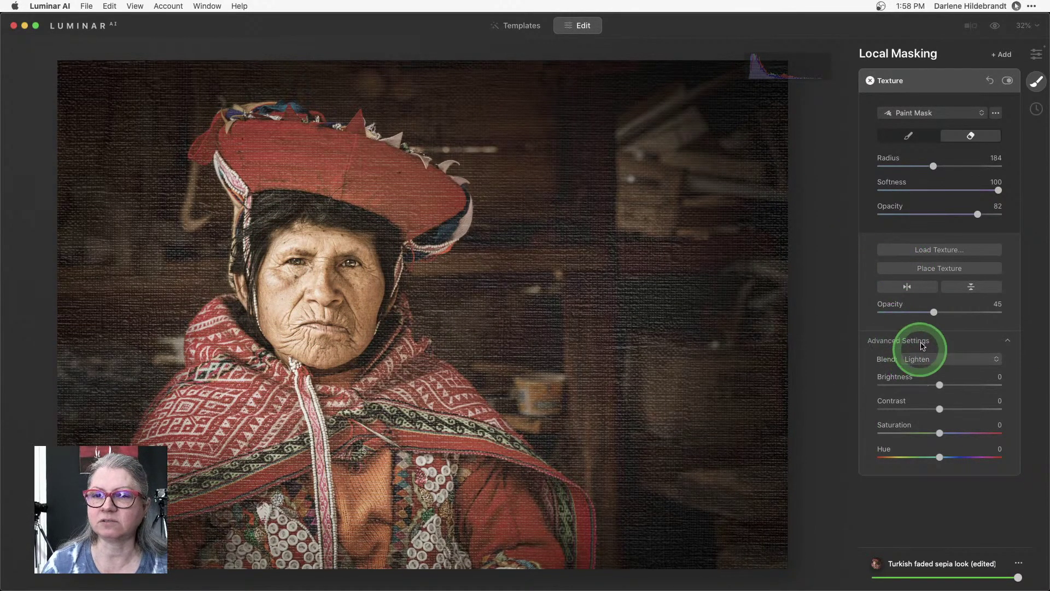
# Reduce the texture's opacity to 16 and raise its contrast to 33.
pyautogui.moveTo(932, 313); pyautogui.dragTo(905, 312)
pyautogui.moveTo(916, 415); pyautogui.dragTo(952, 405)
pyautogui.moveTo(904, 312); pyautogui.dragTo(906, 313)
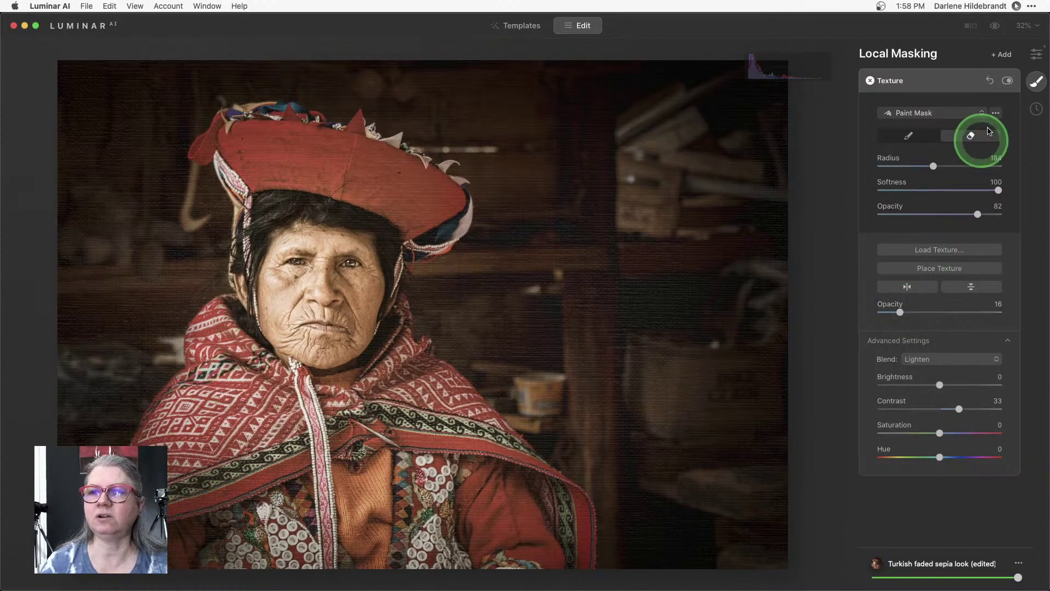
# Apply the Luminar AI edits back to Lightroom Classic and switch from Develop to the Library grid.
pyautogui.click(1036, 53)
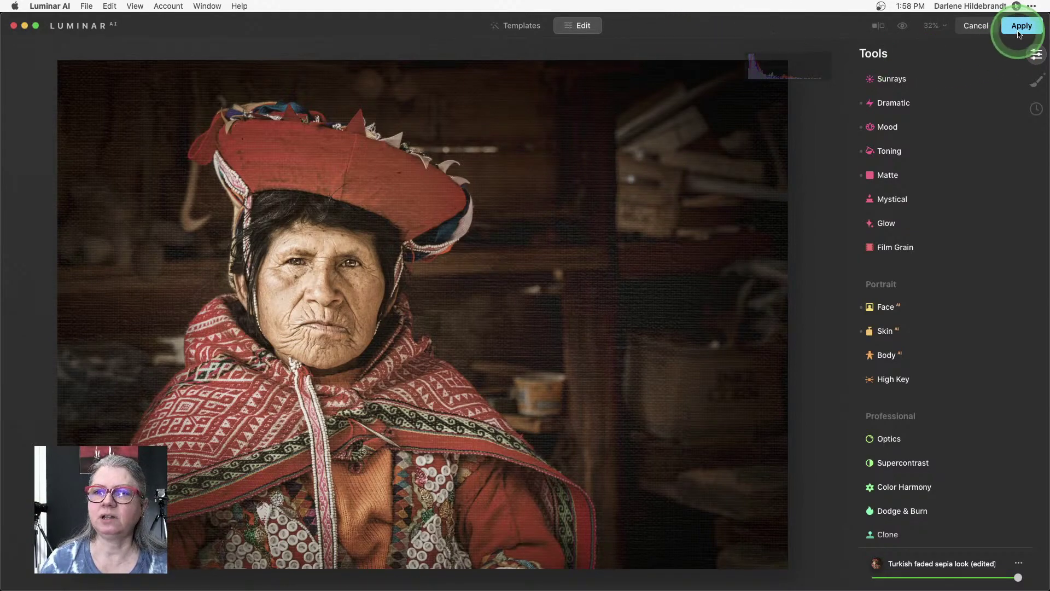
pyautogui.click(1020, 26)
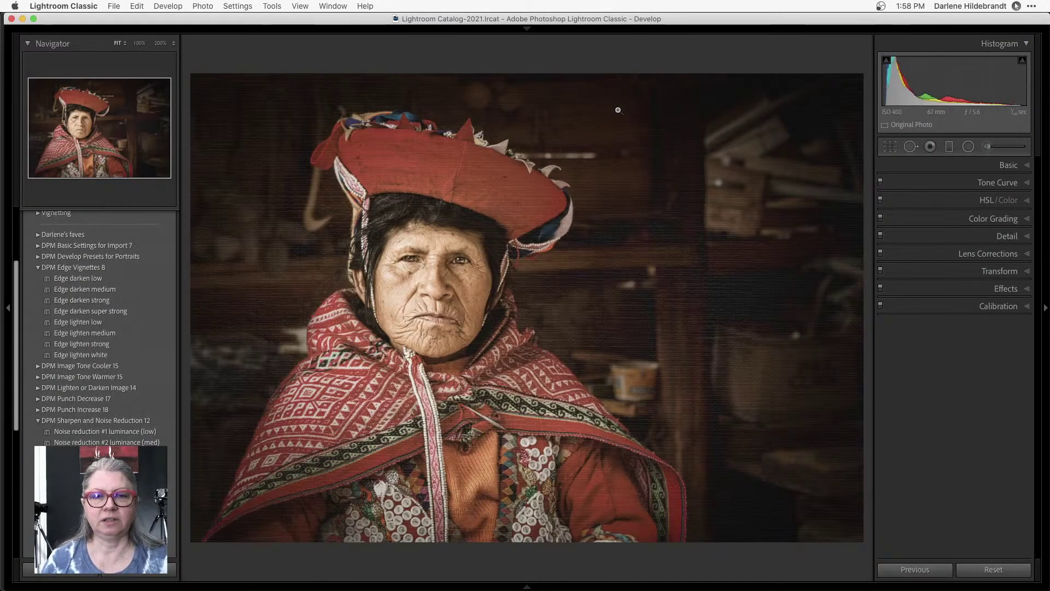
pyautogui.press('g')
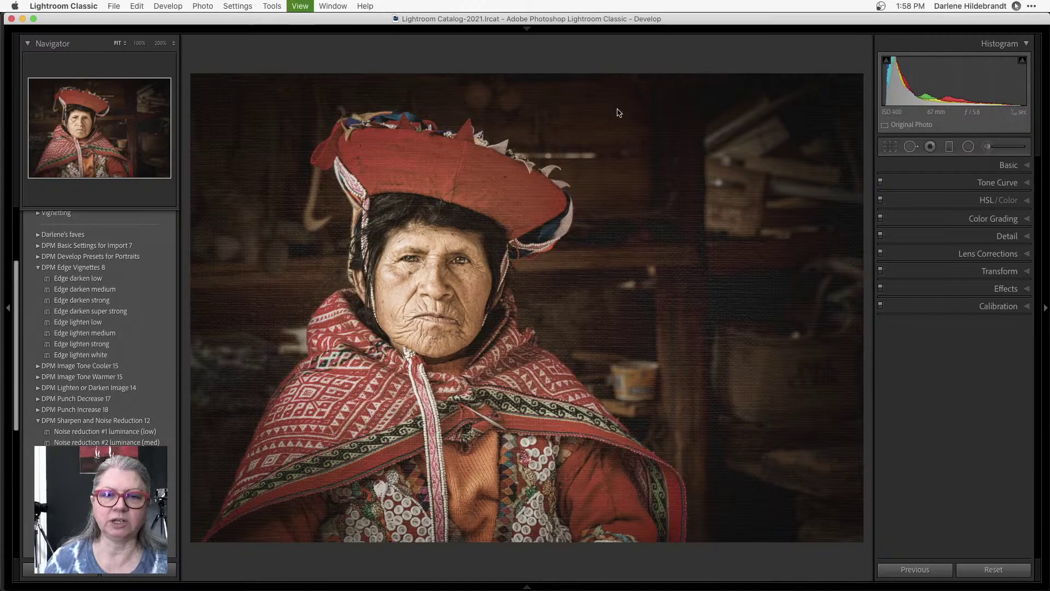
# Compare the original portrait of the woman in the red hat with its textured copy, and view the original in Develop.
pyautogui.doubleClick(655, 221)
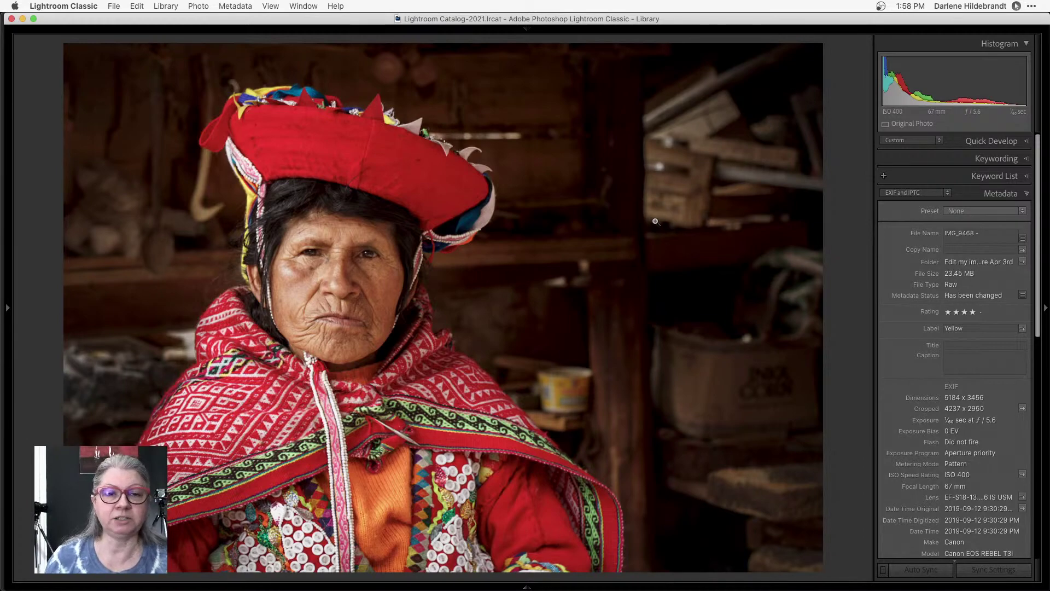
pyautogui.press('Right')
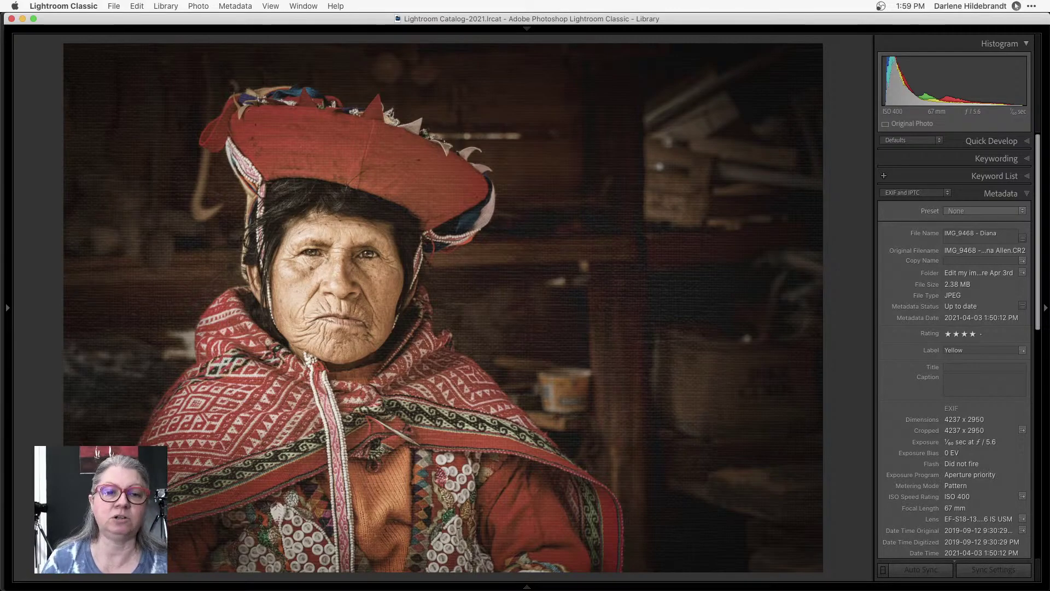
pyautogui.press('g')
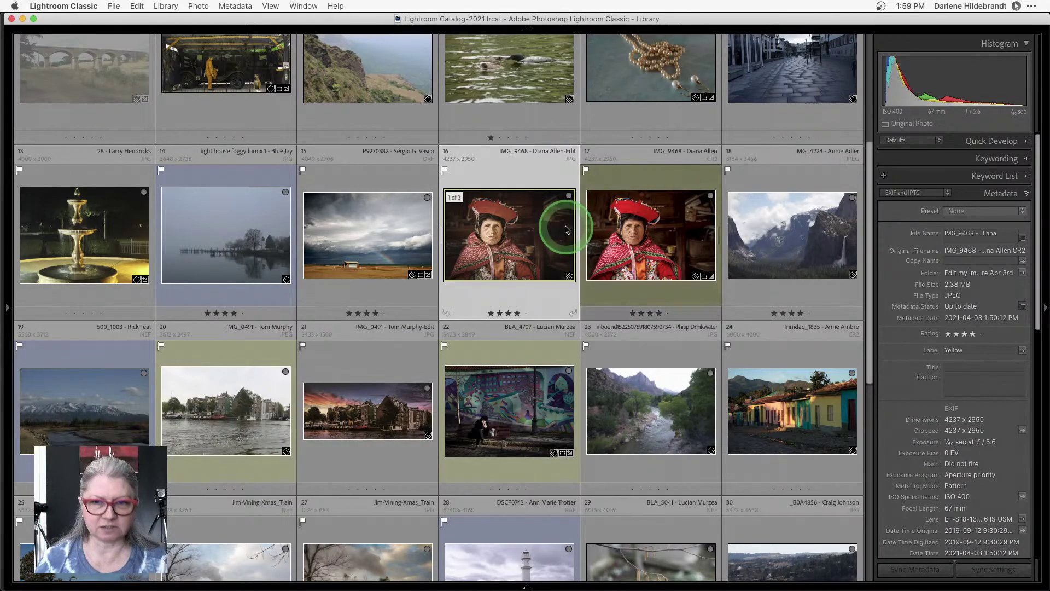
pyautogui.click(639, 241)
pyautogui.press('d')
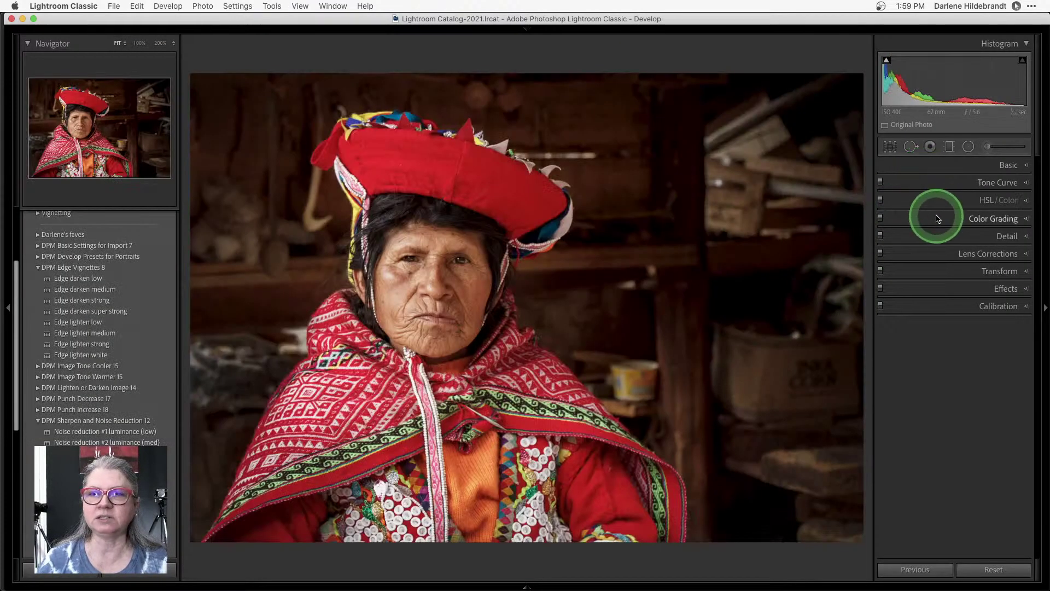
pyautogui.moveTo(886, 65)
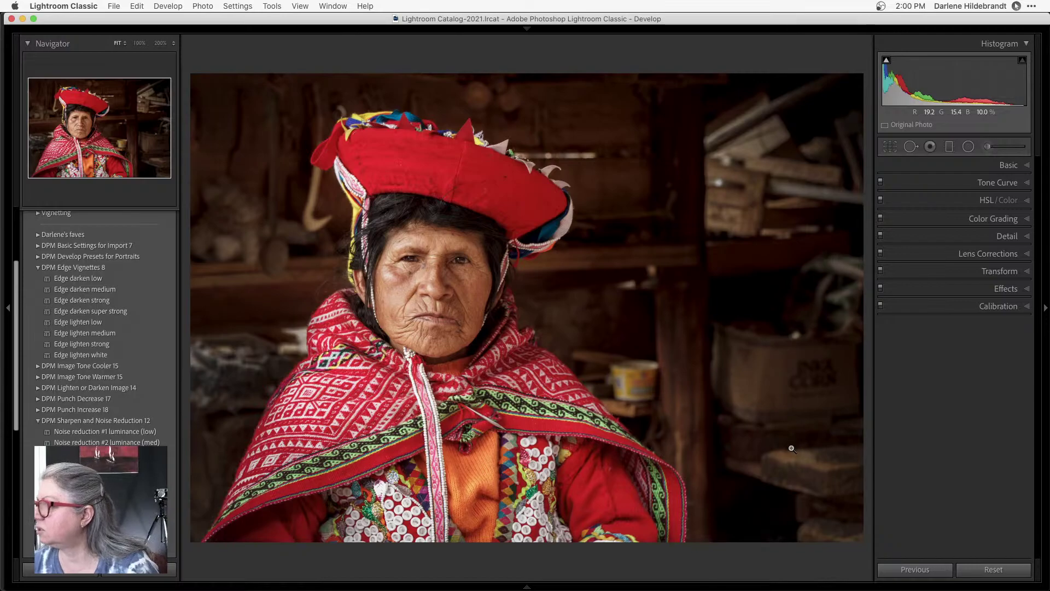
pyautogui.click(786, 450)
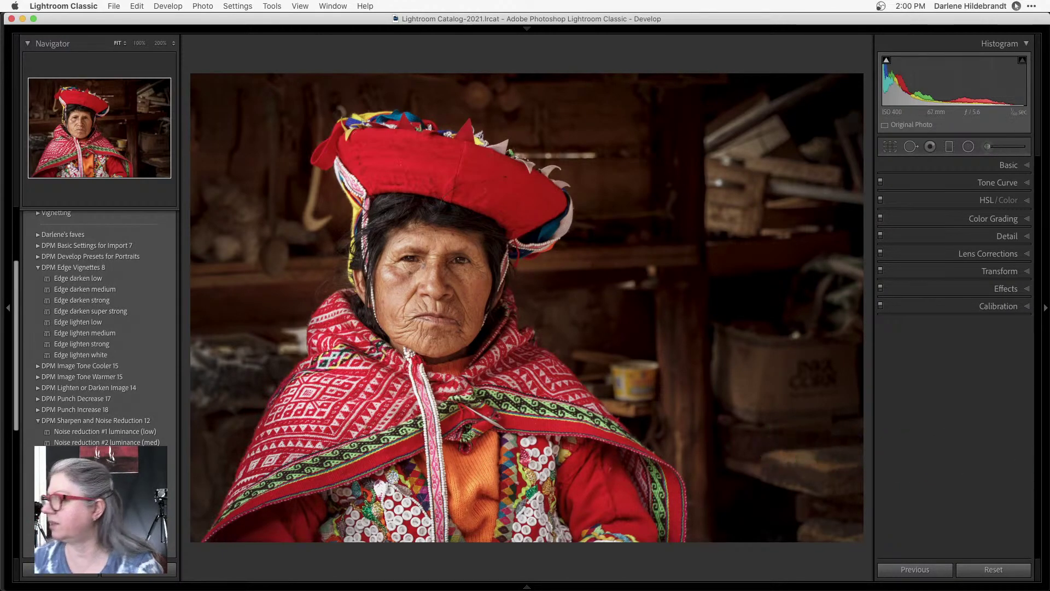
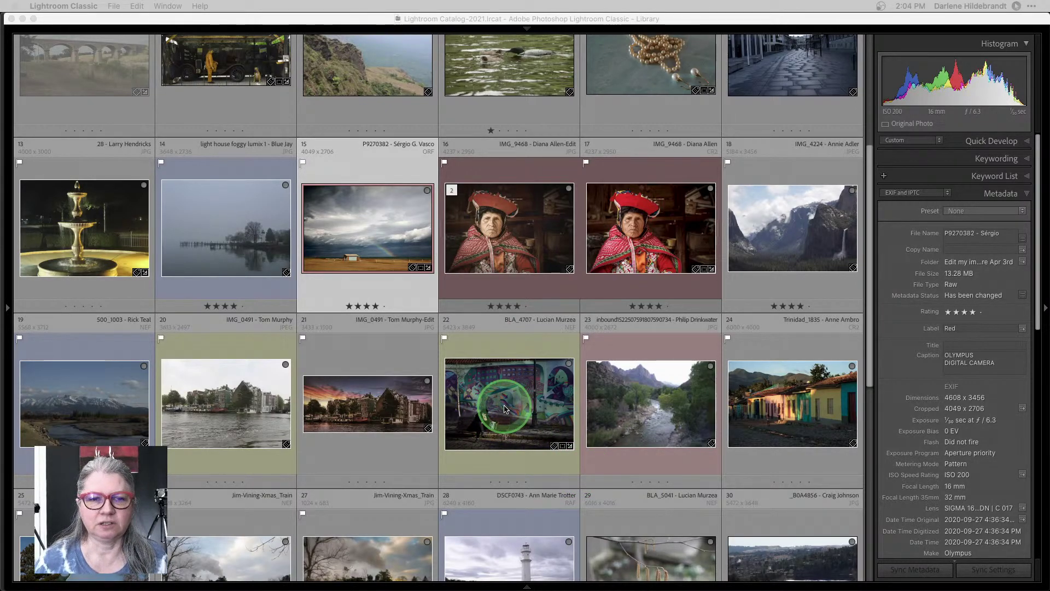
# Open the mural photo with the woman on the bench in Develop, compare it with its before state and show the Basic adjustments.
pyautogui.doubleClick(477, 427)
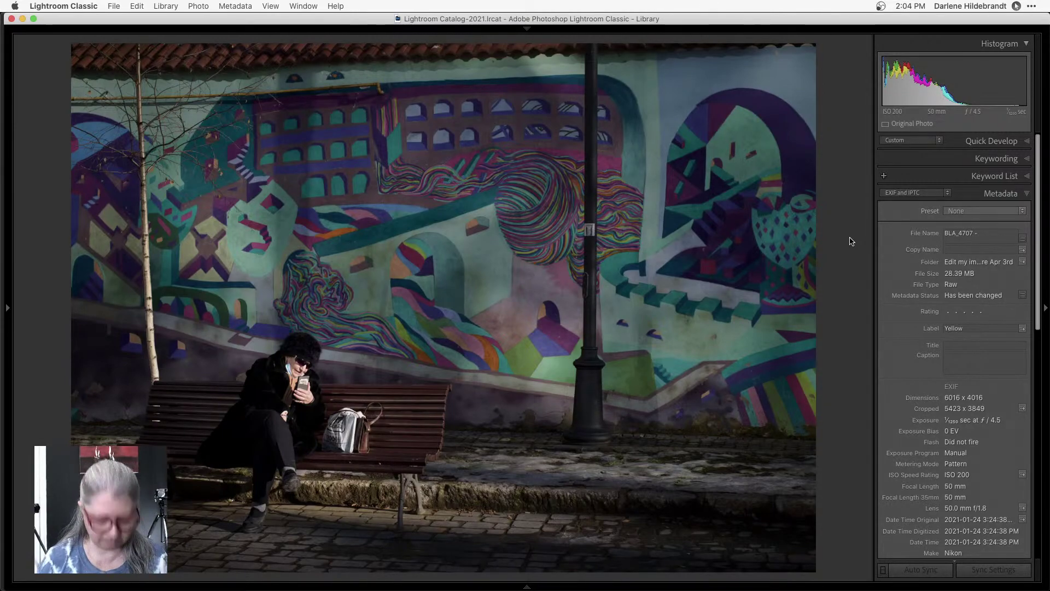
pyautogui.press('d')
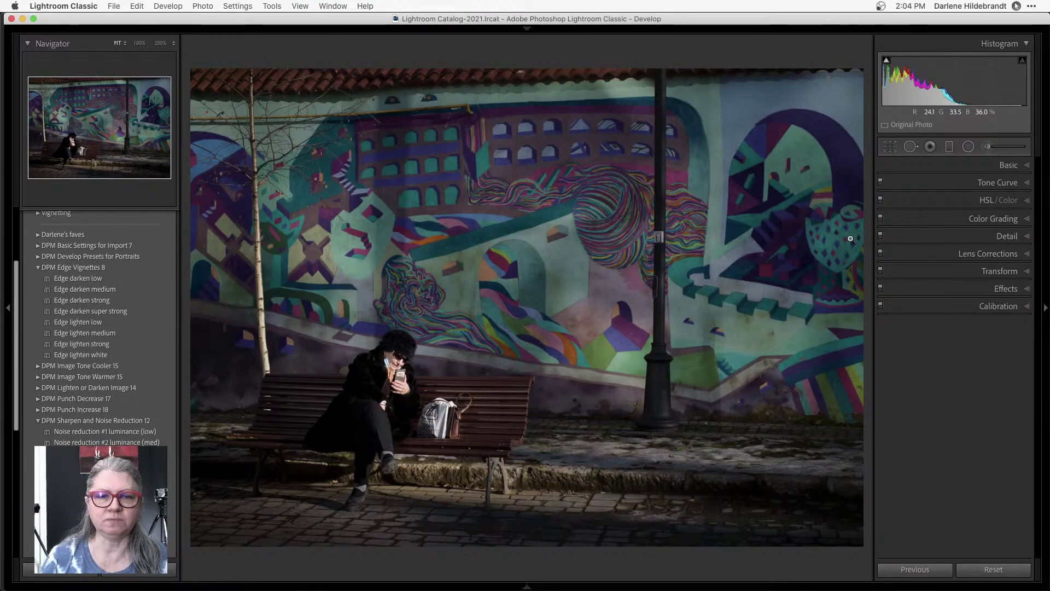
pyautogui.press('\\')
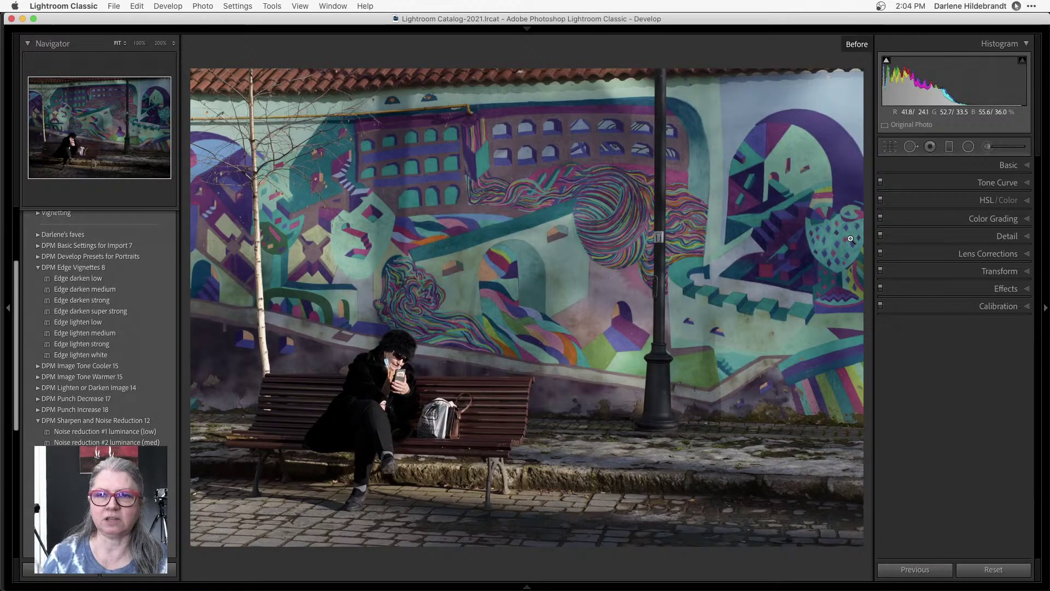
pyautogui.press('\\')
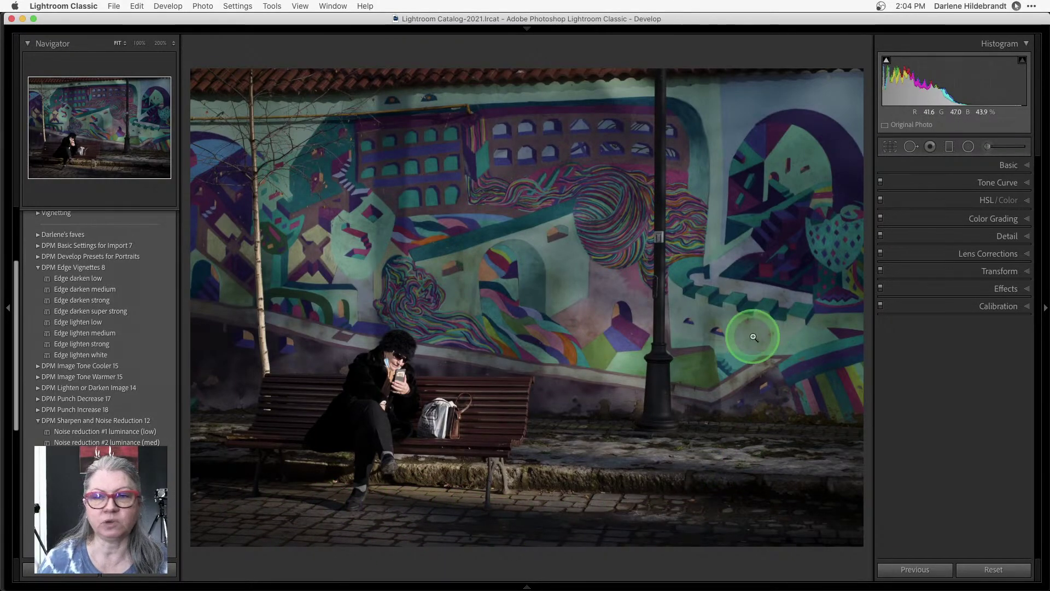
pyautogui.click(1003, 164)
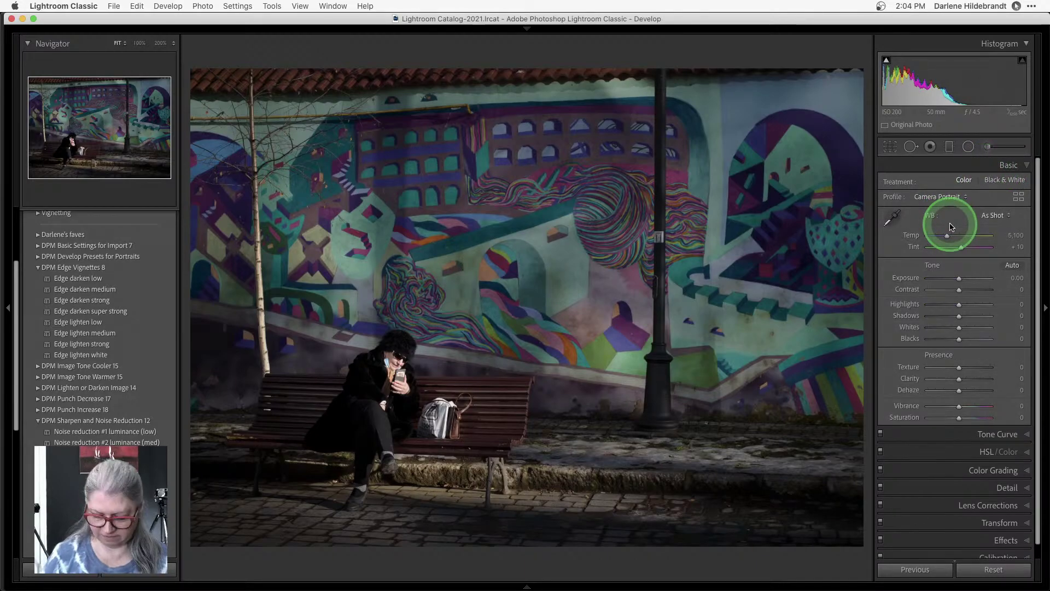
pyautogui.press('\\')
pyautogui.press('\\')
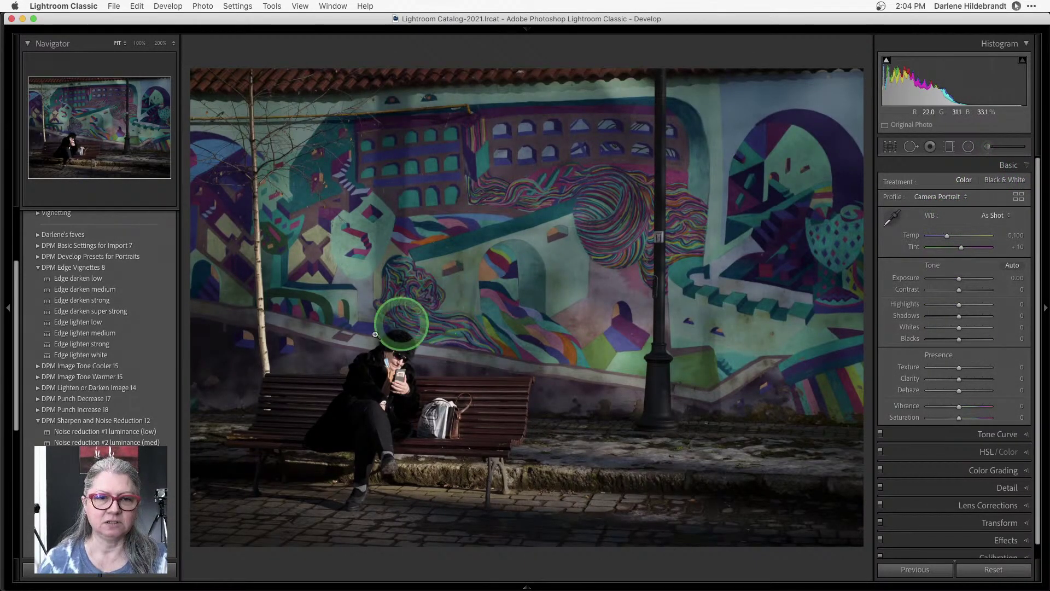
# Inspect the existing graduated filter on the paving stones near the bench, and check the woman on the bench at 100%.
pyautogui.press('k')
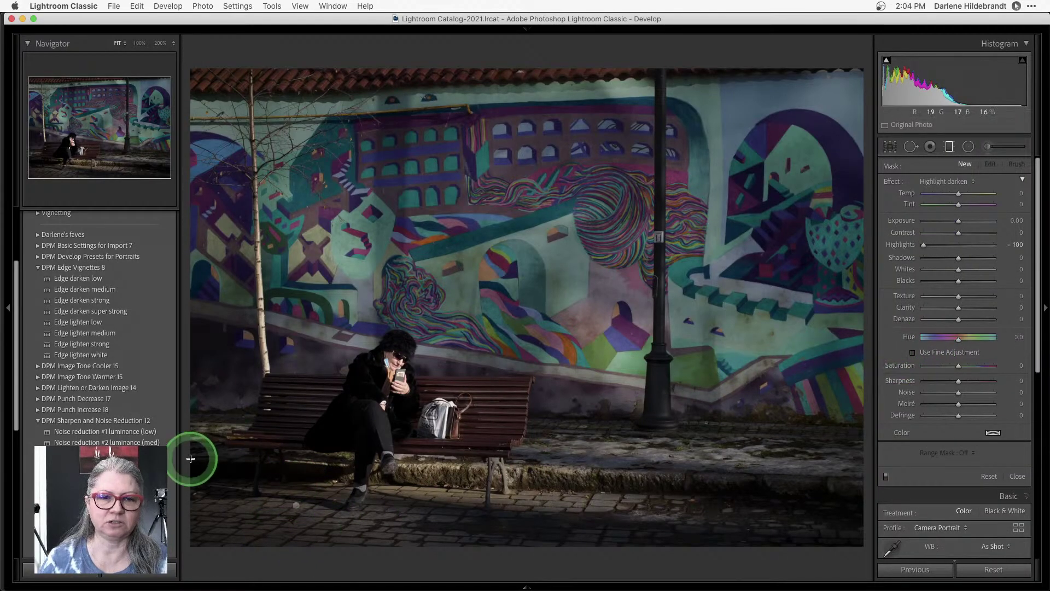
pyautogui.moveTo(296, 507); pyautogui.dragTo(246, 516)
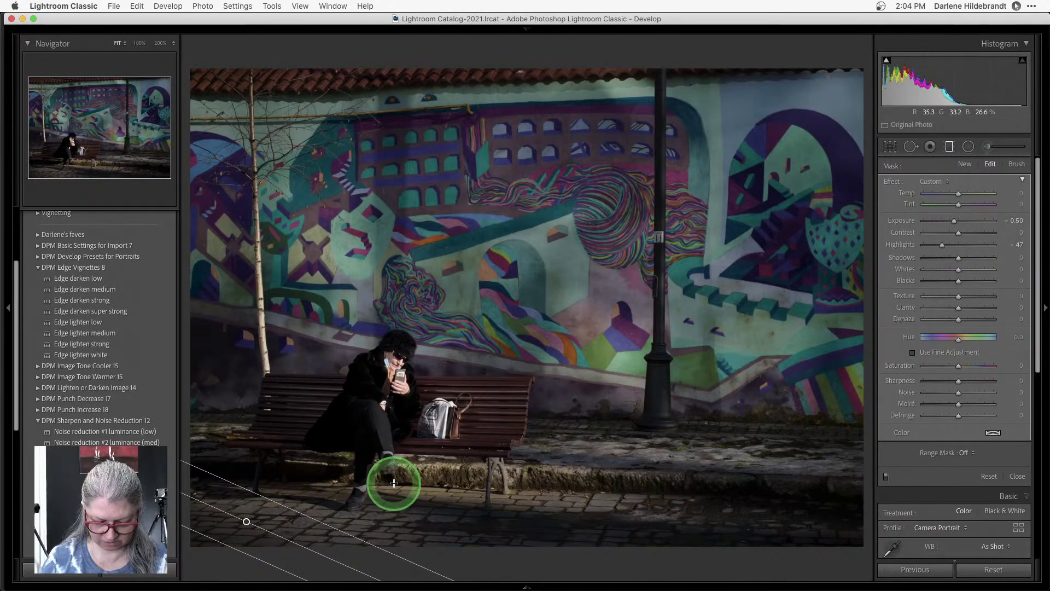
pyautogui.press('m')
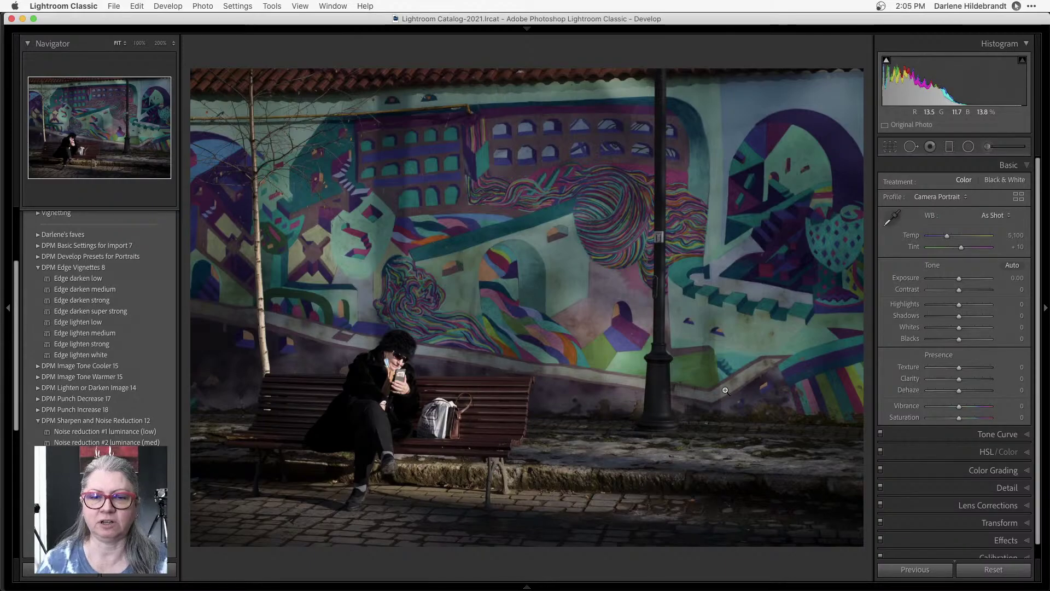
pyautogui.click(691, 412)
pyautogui.moveTo(691, 413); pyautogui.dragTo(594, 356)
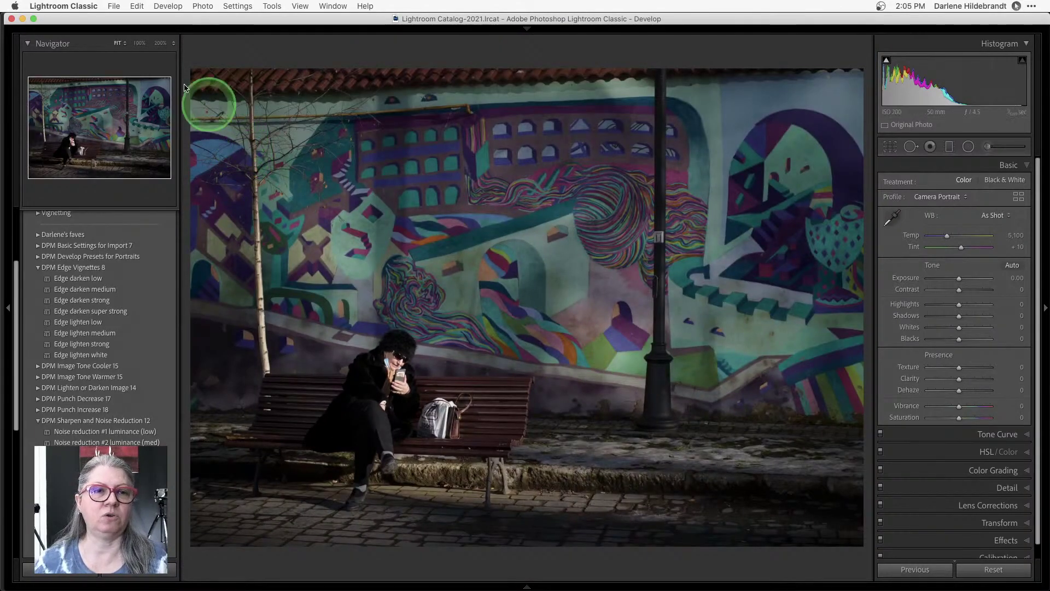
pyautogui.click(140, 43)
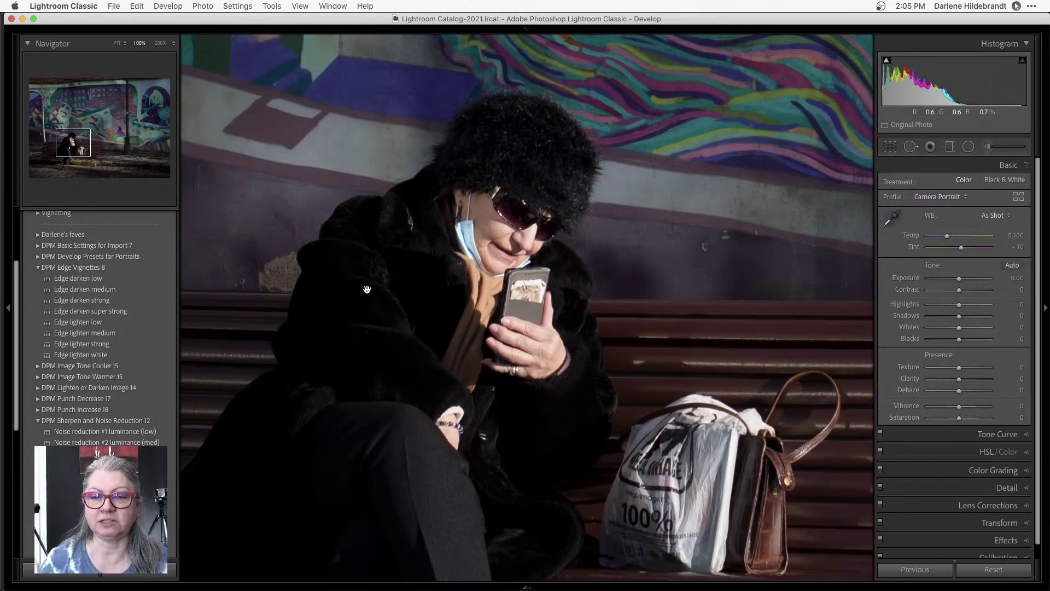
pyautogui.click(681, 305)
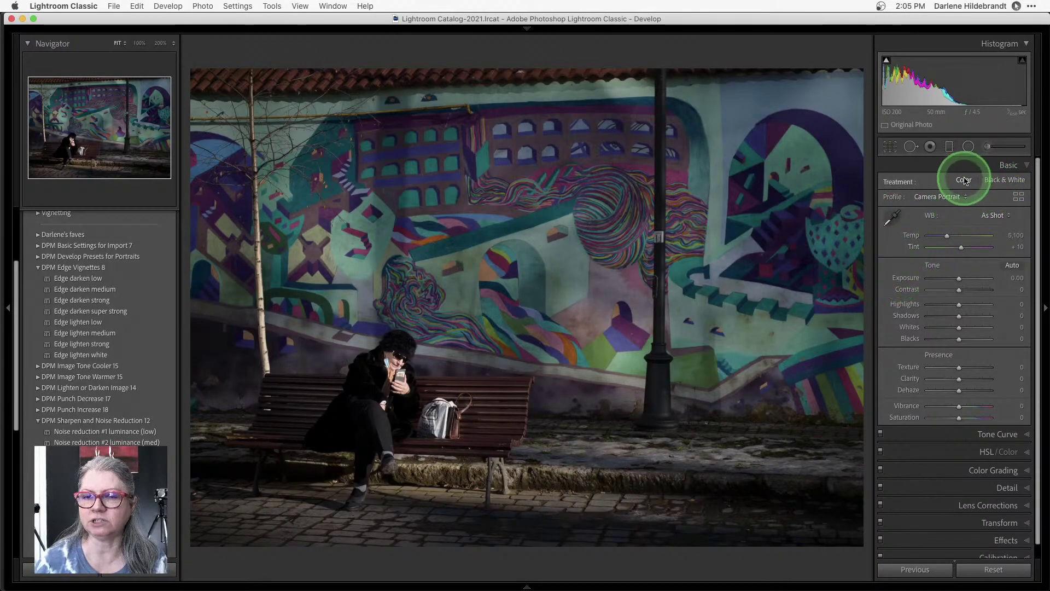
# Desaturate the mural photo completely by setting Saturation to -100.
pyautogui.moveTo(958, 424); pyautogui.dragTo(871, 421)
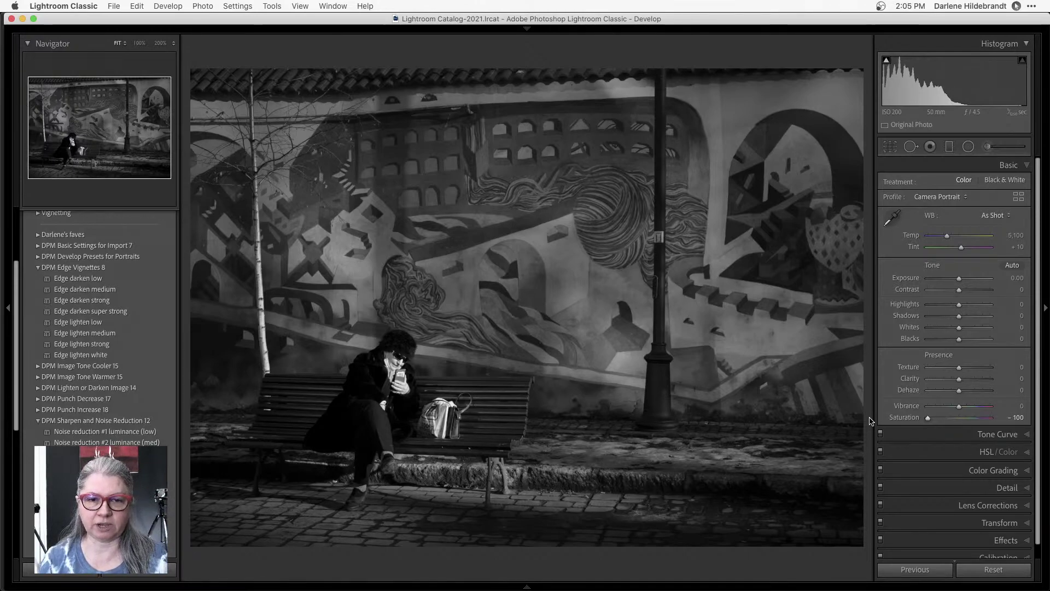
pyautogui.click(930, 418)
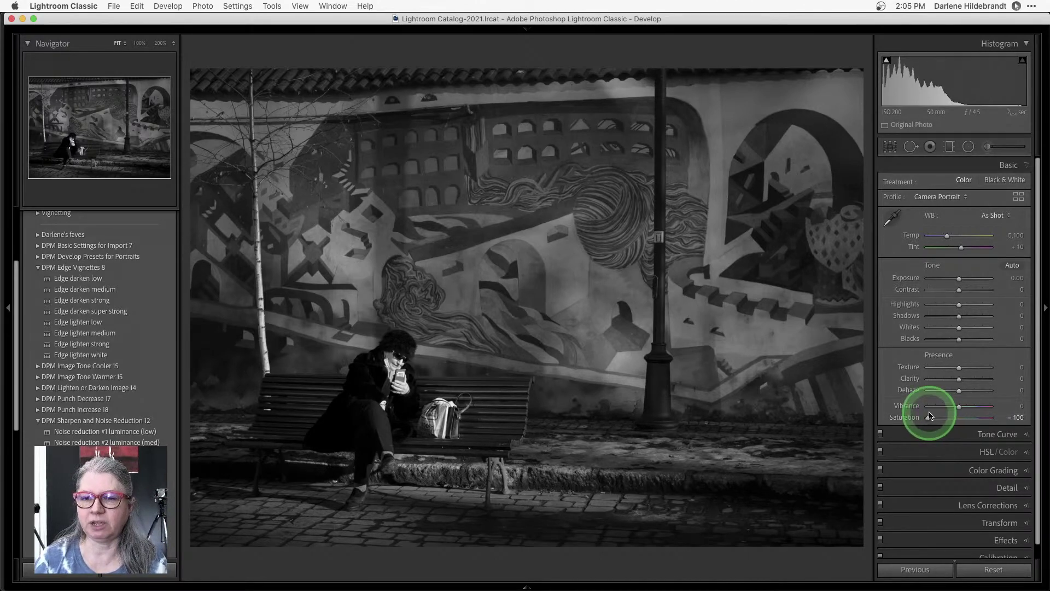
pyautogui.scroll(-1, 930, 415)
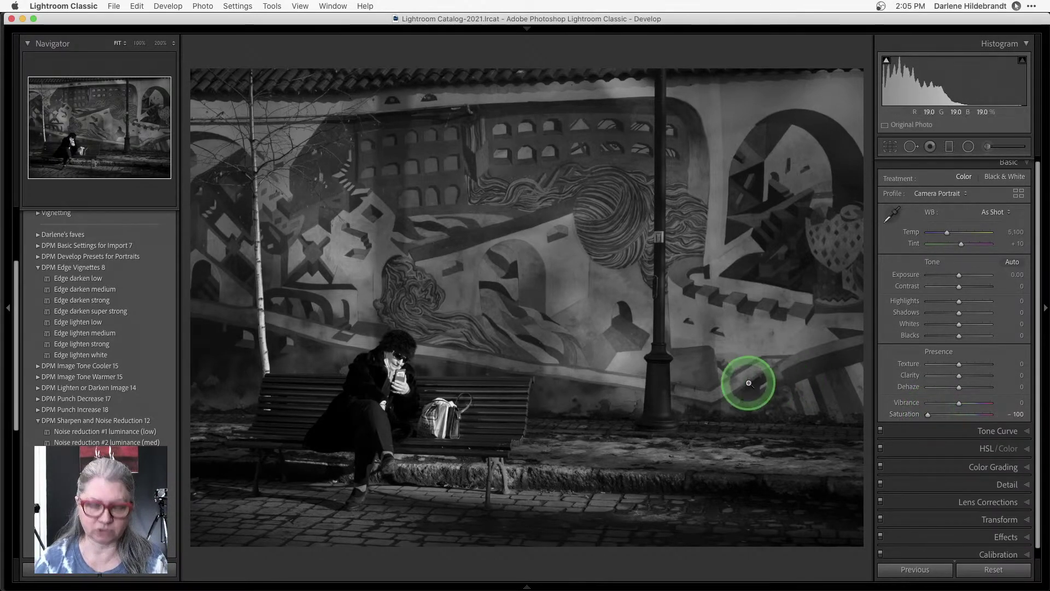
# Create a virtual copy of the desaturated mural photo, open it in Develop and reset its Saturation to 0.
pyautogui.moveTo(522, 574)
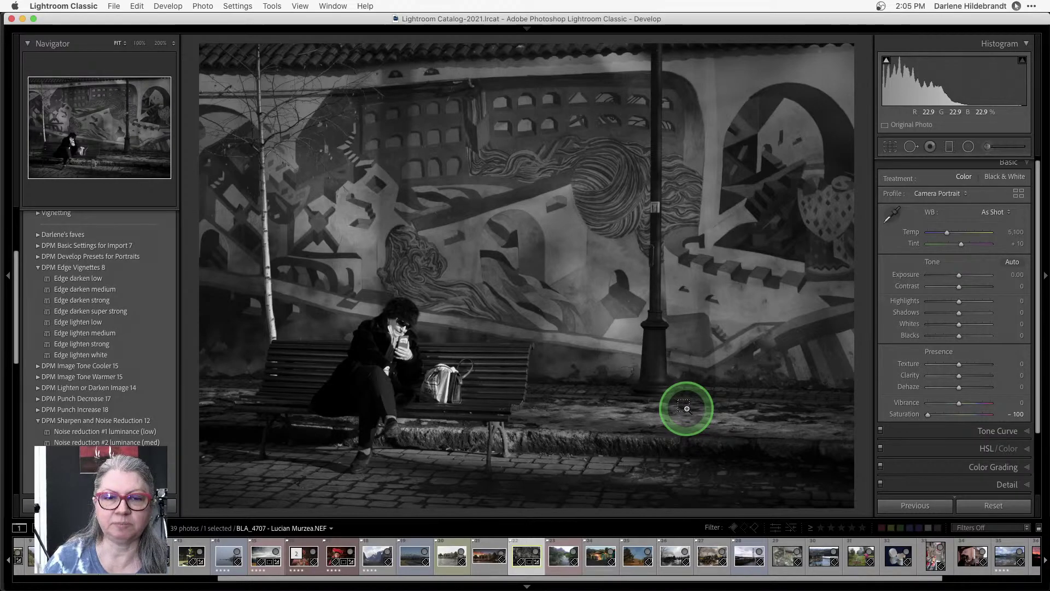
pyautogui.press('super+apostrophe')
pyautogui.press('g')
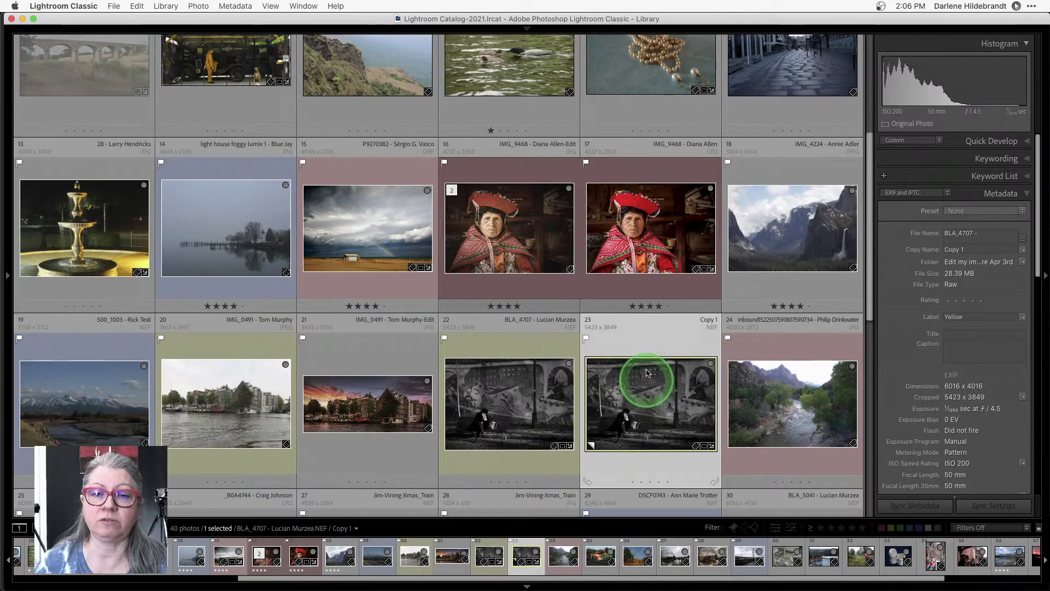
pyautogui.press('d')
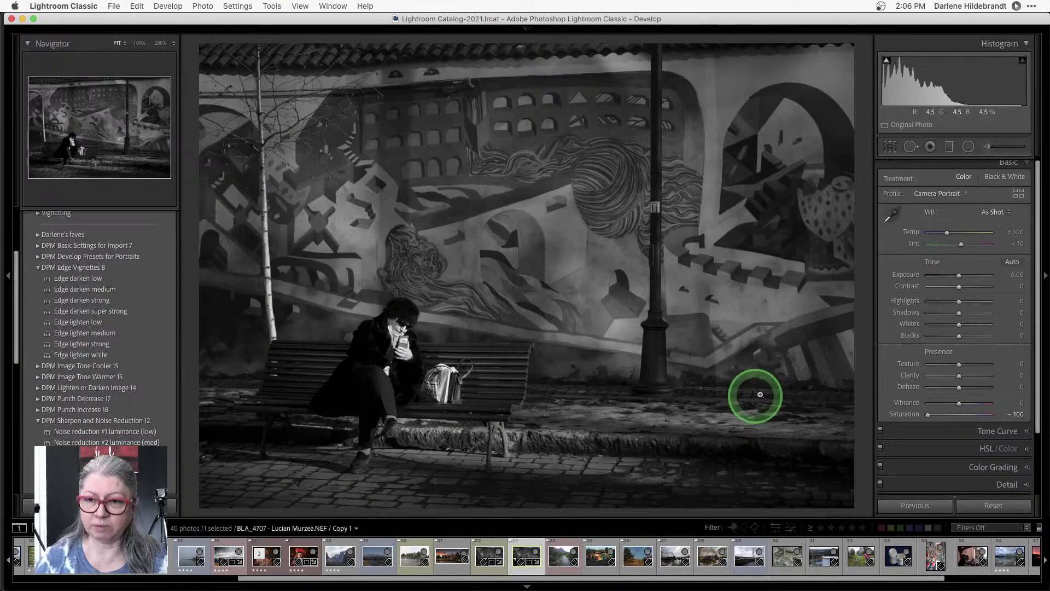
pyautogui.doubleClick(905, 415)
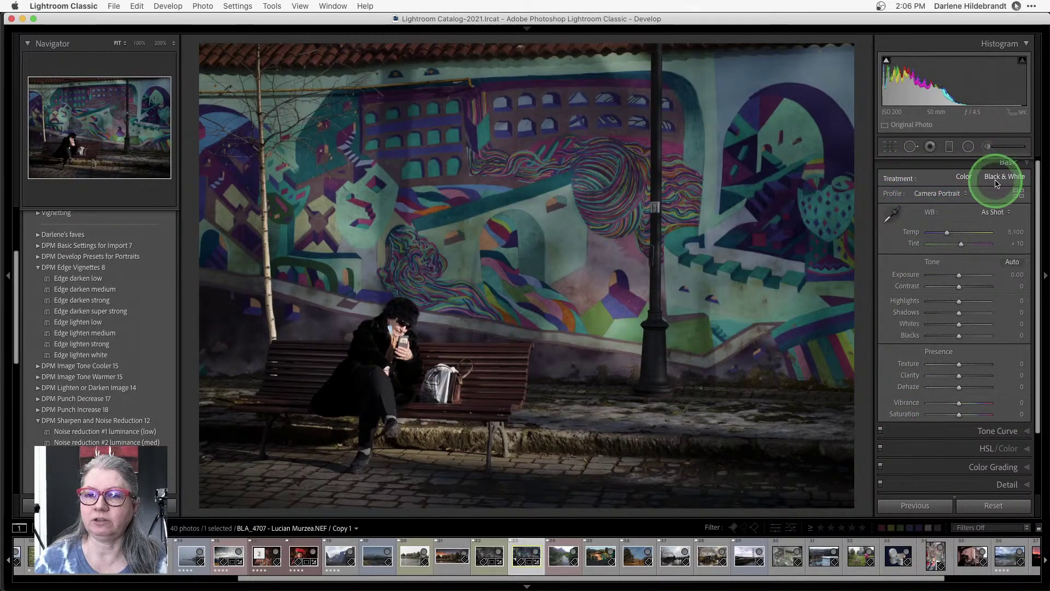
# Browse the virtual copy's available profiles in the Profile Browser and check the camera model and exposure details in the info overlay.
pyautogui.scroll(1, 979, 176)
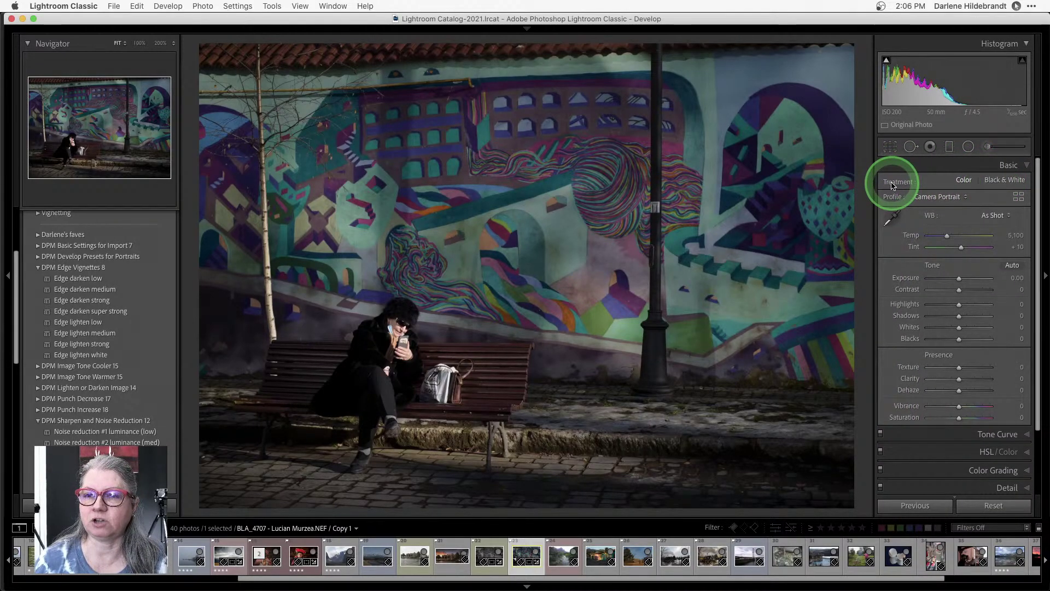
pyautogui.click(1018, 196)
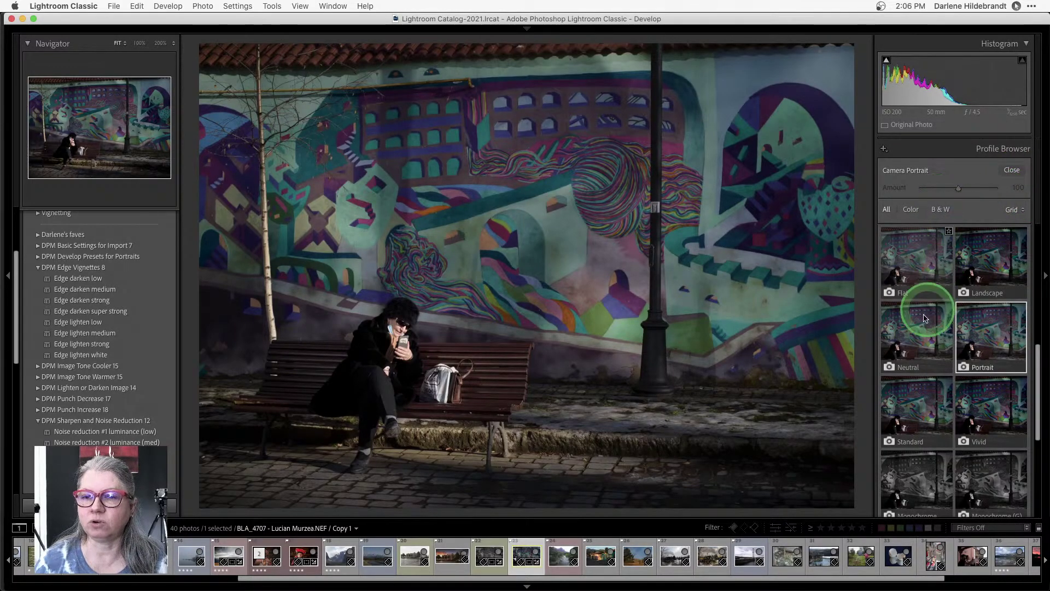
pyautogui.scroll(3, 924, 317)
pyautogui.scroll(3, 891, 274)
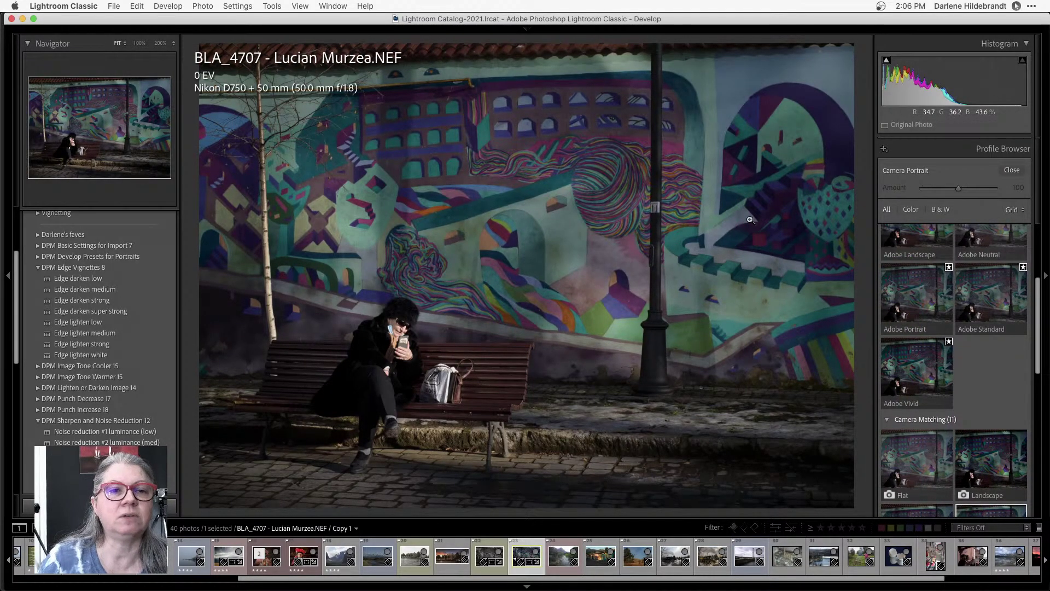
pyautogui.press('i')
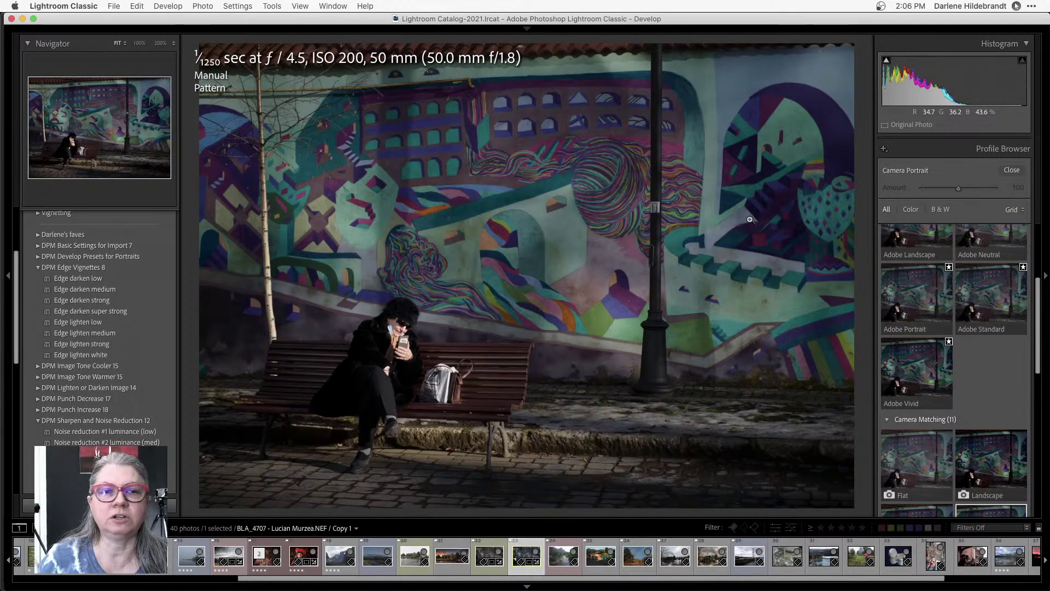
pyautogui.press('i')
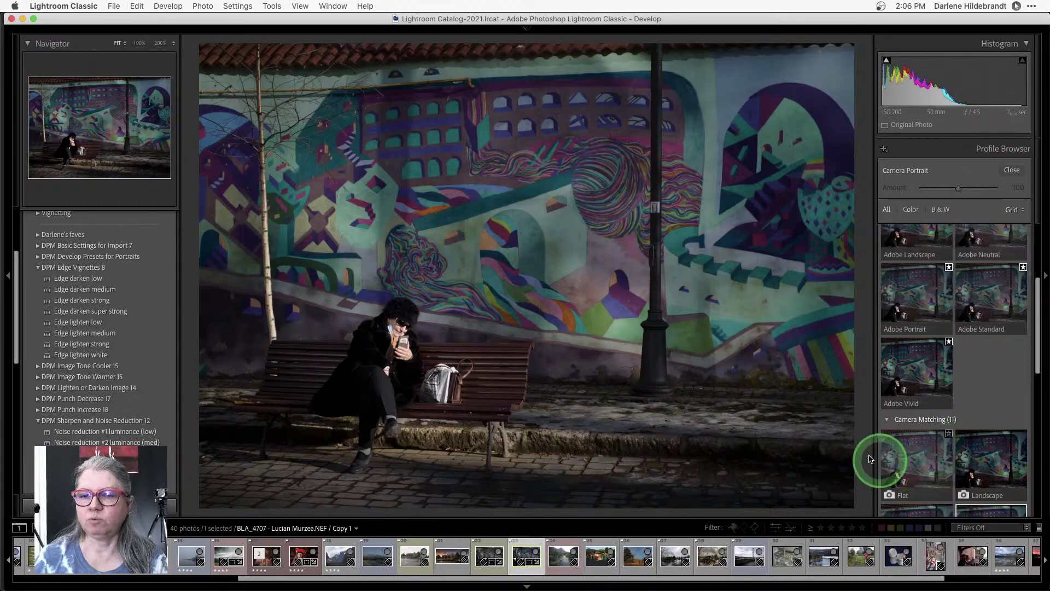
# Collapse the Adobe Raw and Camera Matching profile groups, and close and reopen the Profile Browser.
pyautogui.scroll(5, 883, 413)
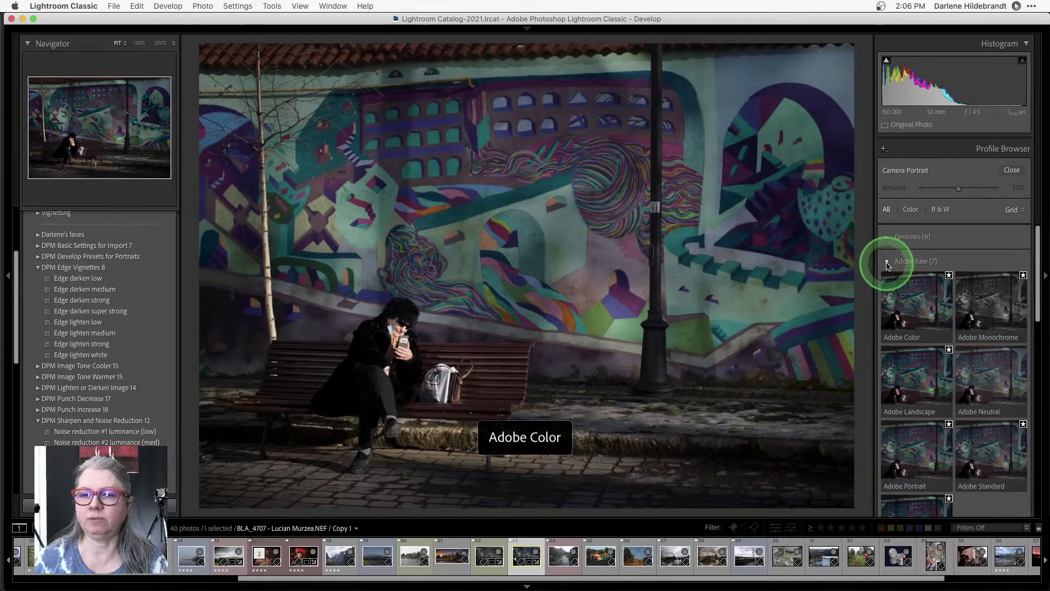
pyautogui.click(887, 262)
pyautogui.click(927, 275)
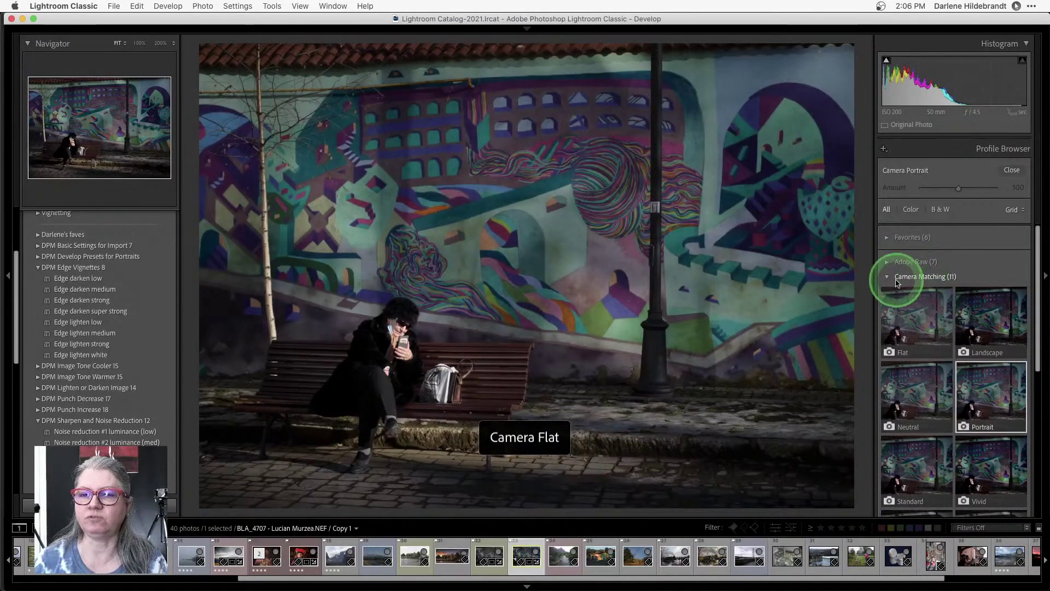
pyautogui.click(892, 276)
pyautogui.click(1011, 170)
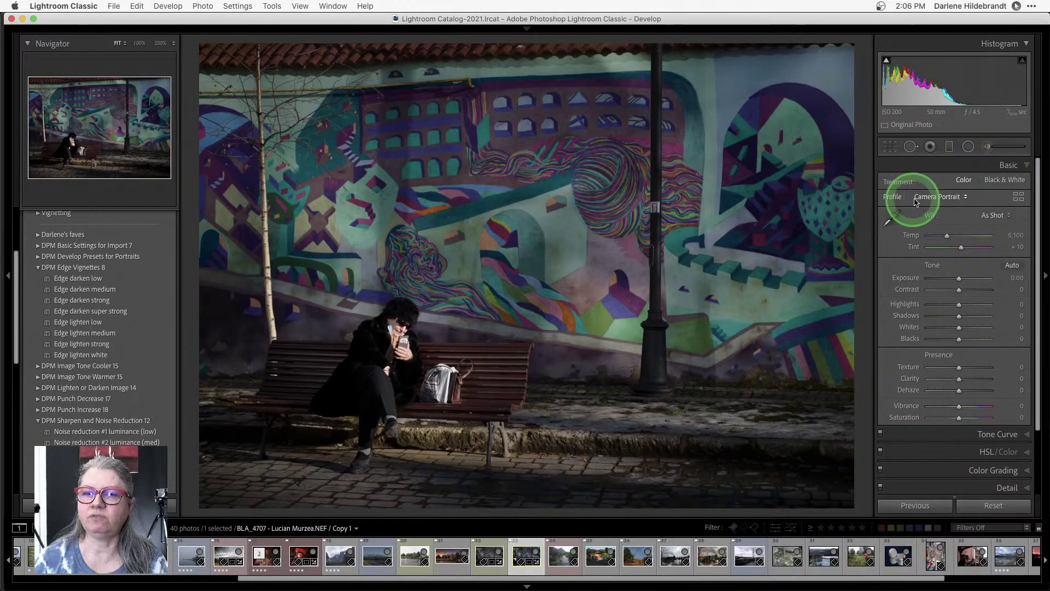
pyautogui.click(1018, 197)
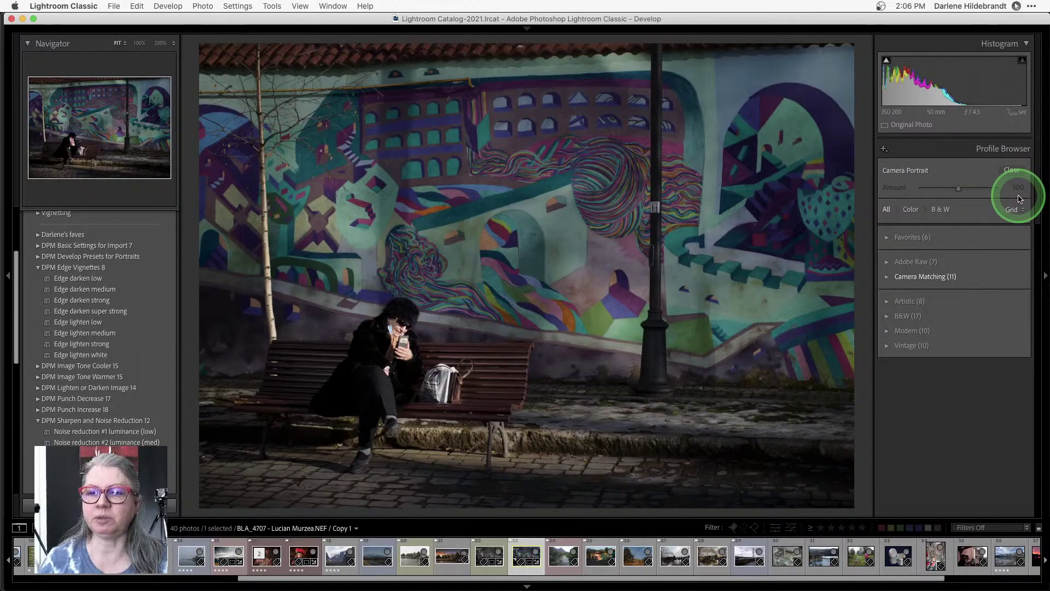
# Expand the Camera Matching profiles and try Camera Vivid and then Camera Landscape on the mural photo's virtual copy.
pyautogui.click(887, 277)
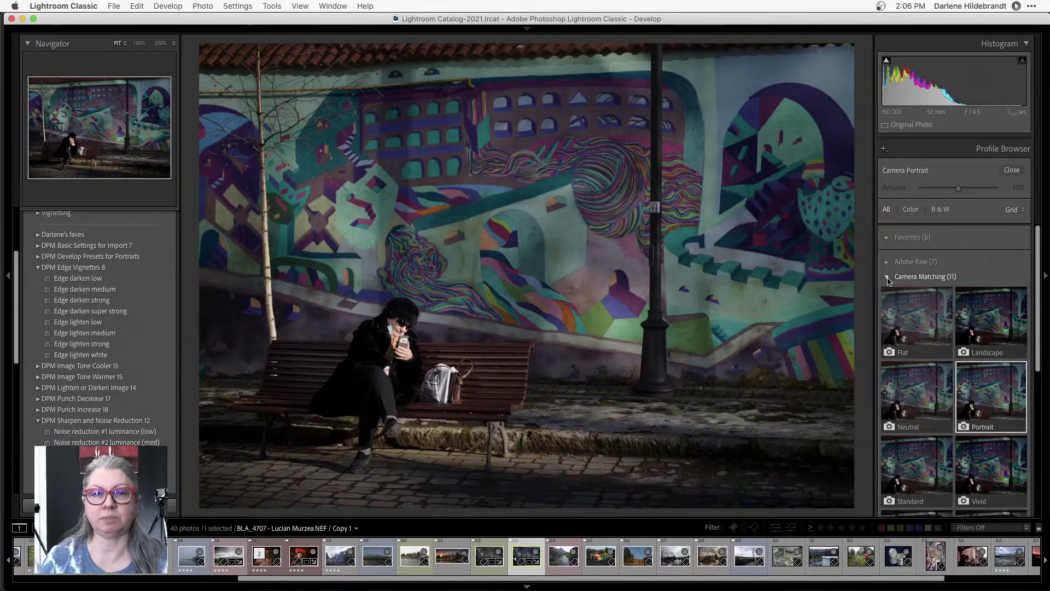
pyautogui.scroll(-3, 941, 251)
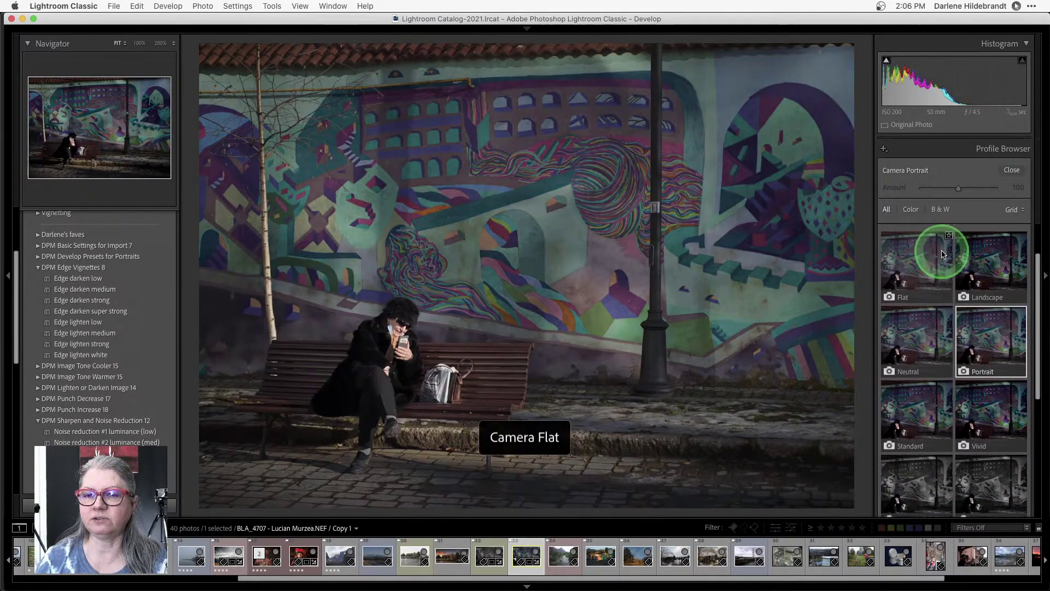
pyautogui.scroll(-4, 941, 253)
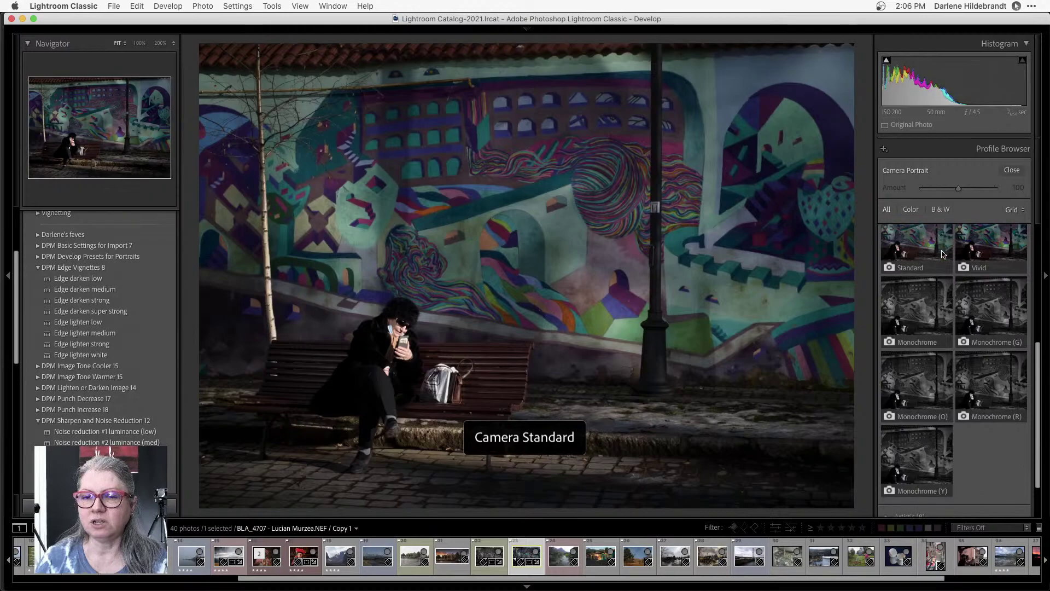
pyautogui.click(992, 433)
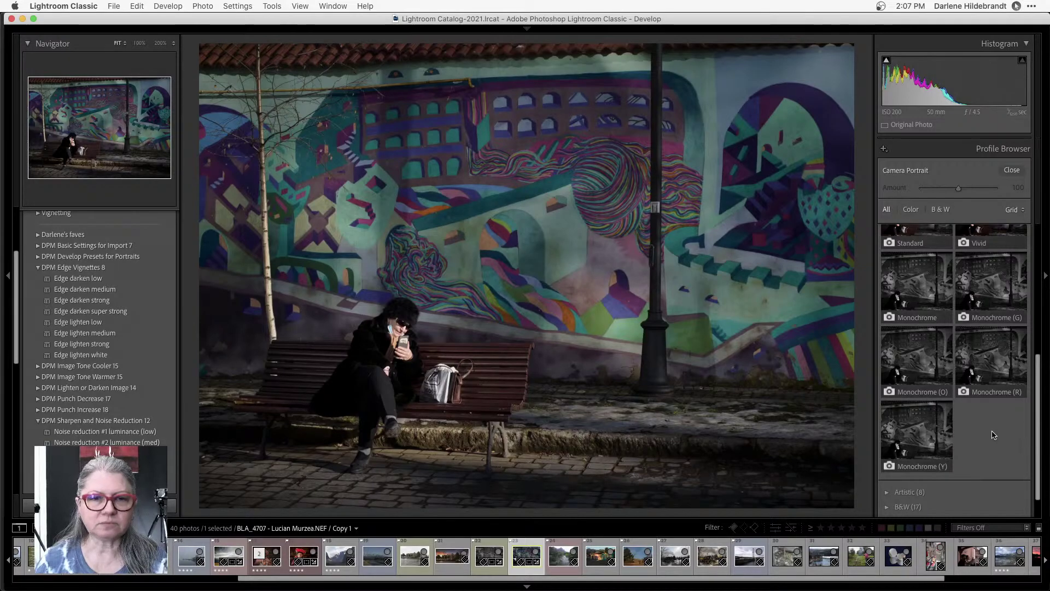
pyautogui.scroll(3, 994, 435)
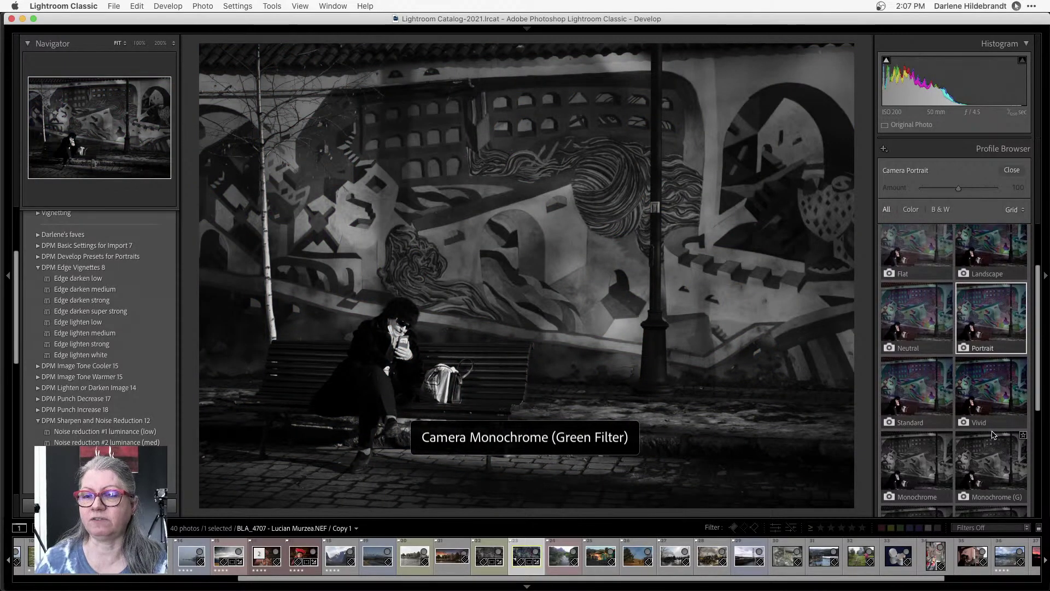
pyautogui.scroll(2, 994, 435)
pyautogui.click(957, 433)
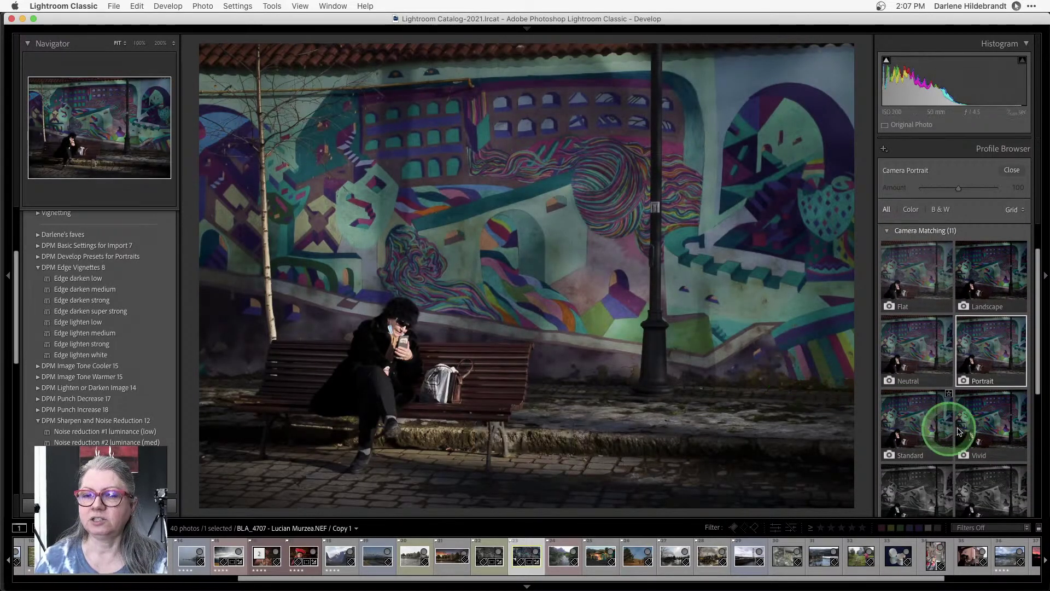
pyautogui.click(993, 267)
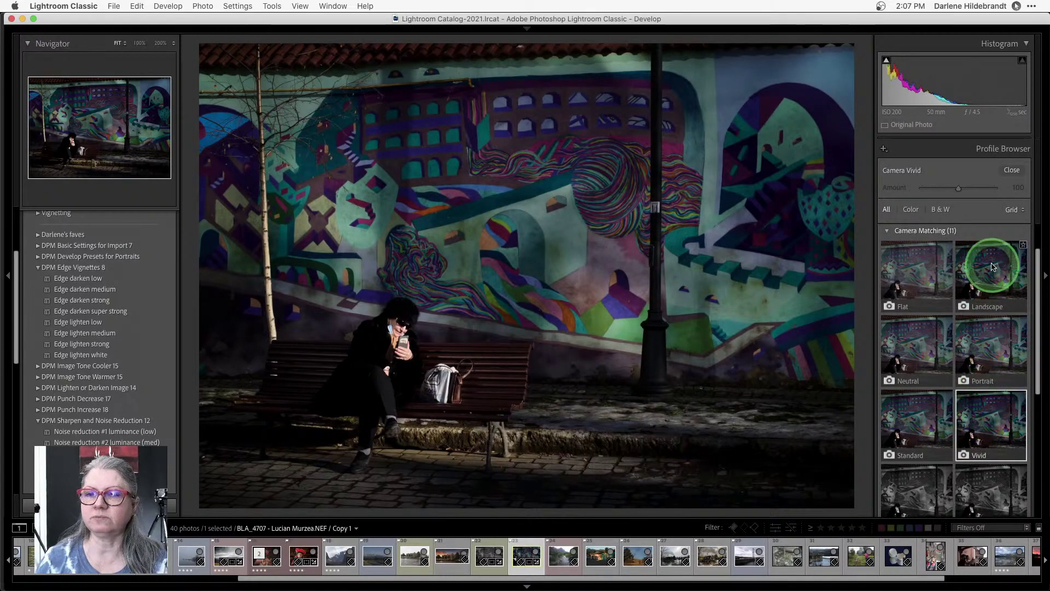
# Apply the Camera Monochrome profile to the virtual copy and limit the Profile Browser to B&W profiles before closing it.
pyautogui.scroll(-2, 993, 267)
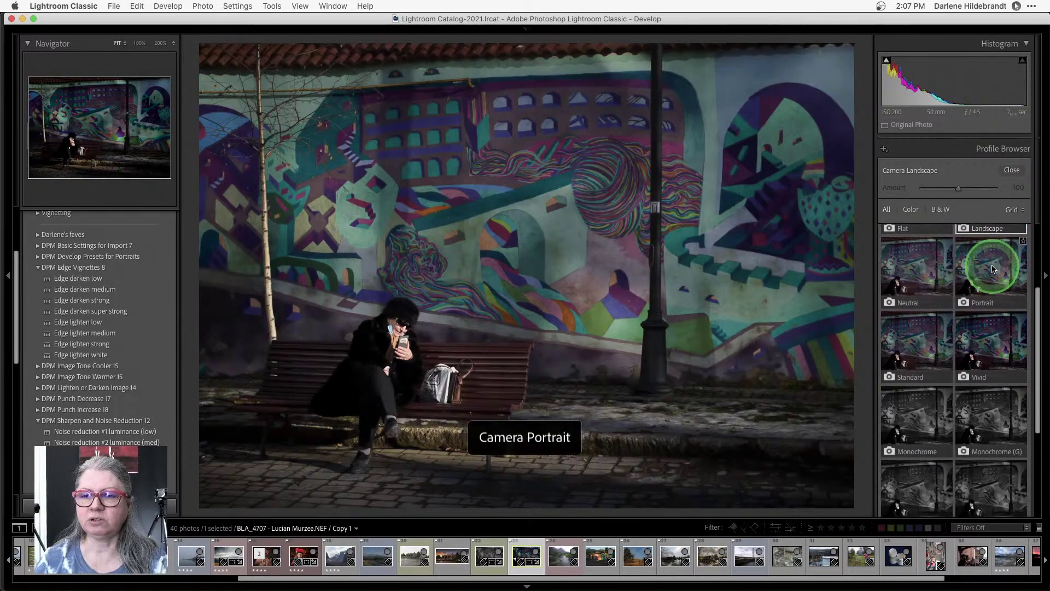
pyautogui.scroll(-3, 994, 268)
pyautogui.click(940, 288)
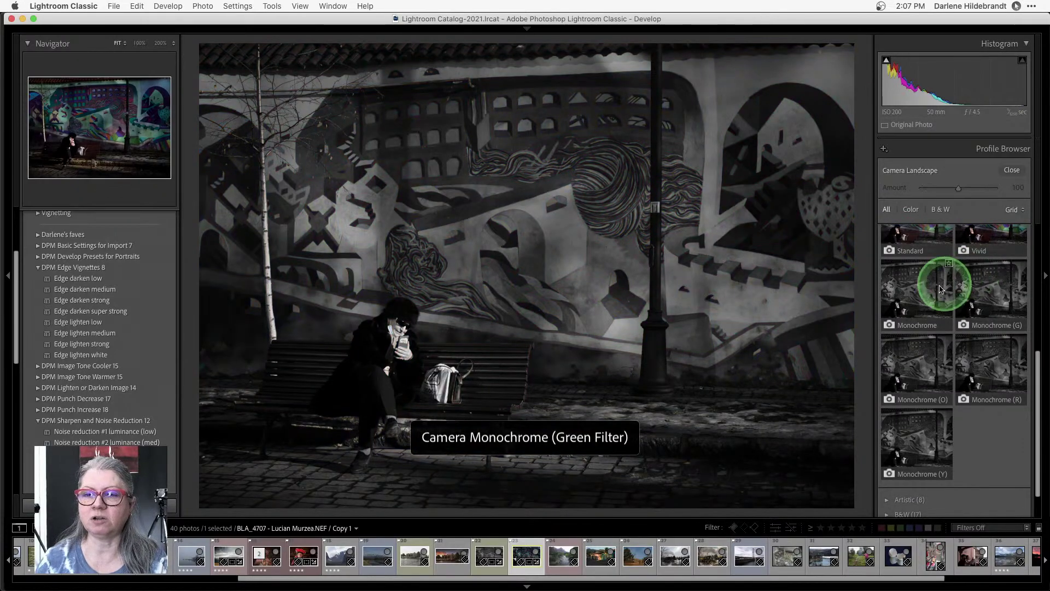
pyautogui.click(910, 290)
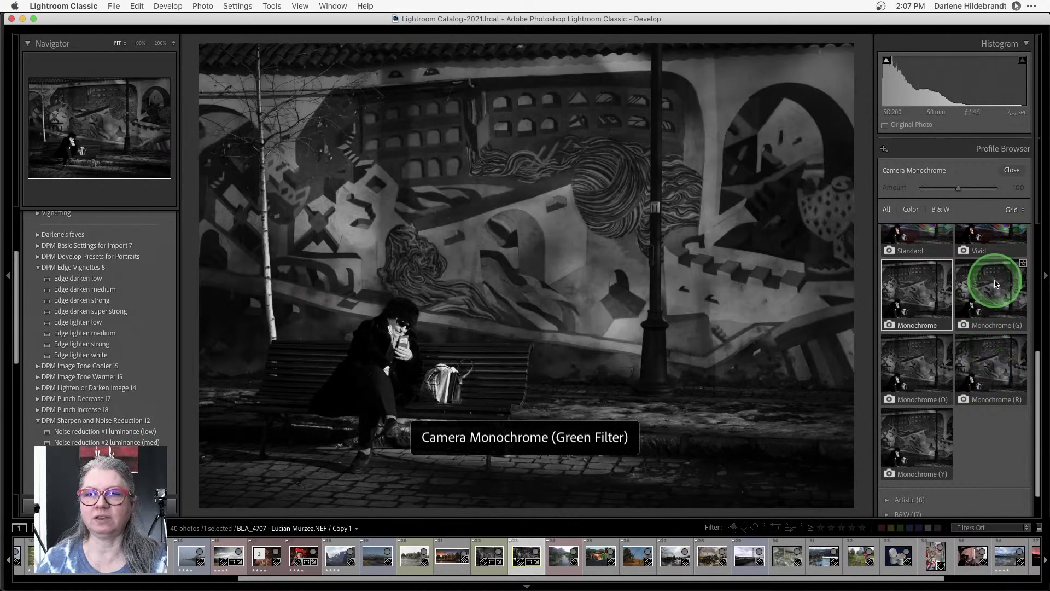
pyautogui.scroll(2, 983, 290)
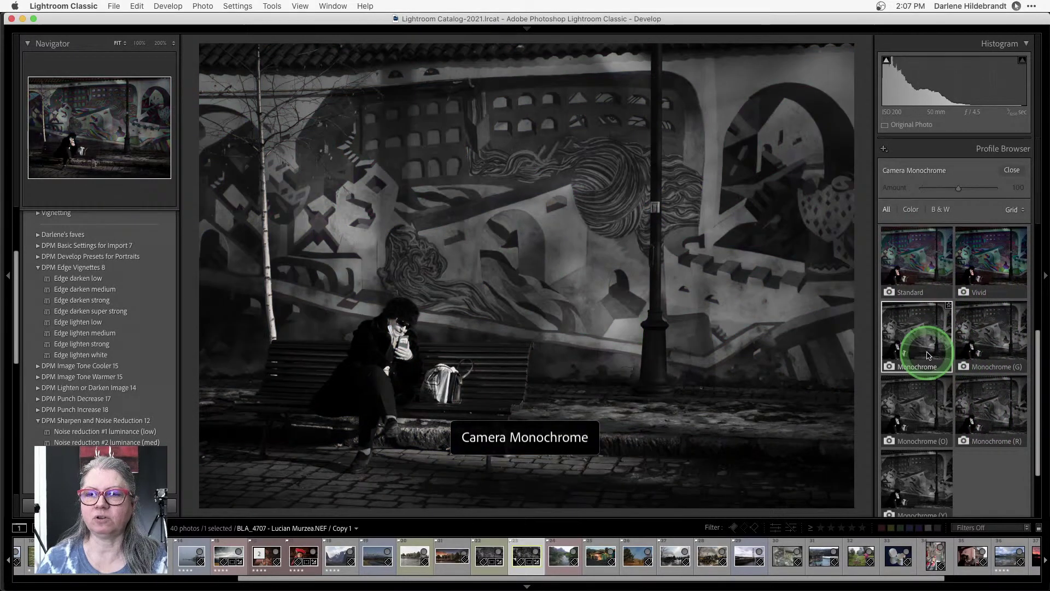
pyautogui.scroll(1, 962, 236)
pyautogui.click(940, 209)
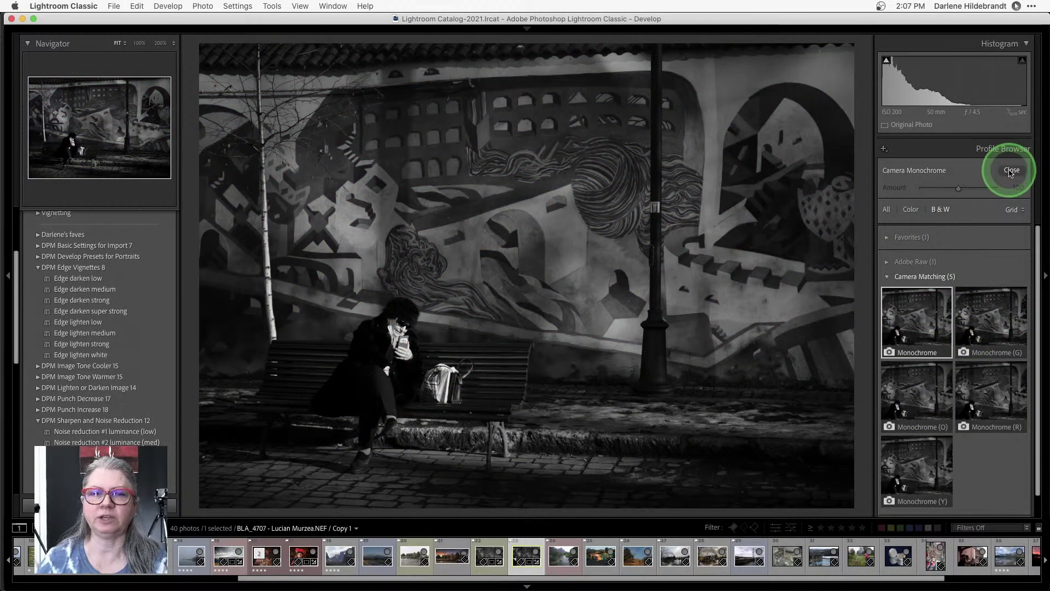
pyautogui.click(1011, 170)
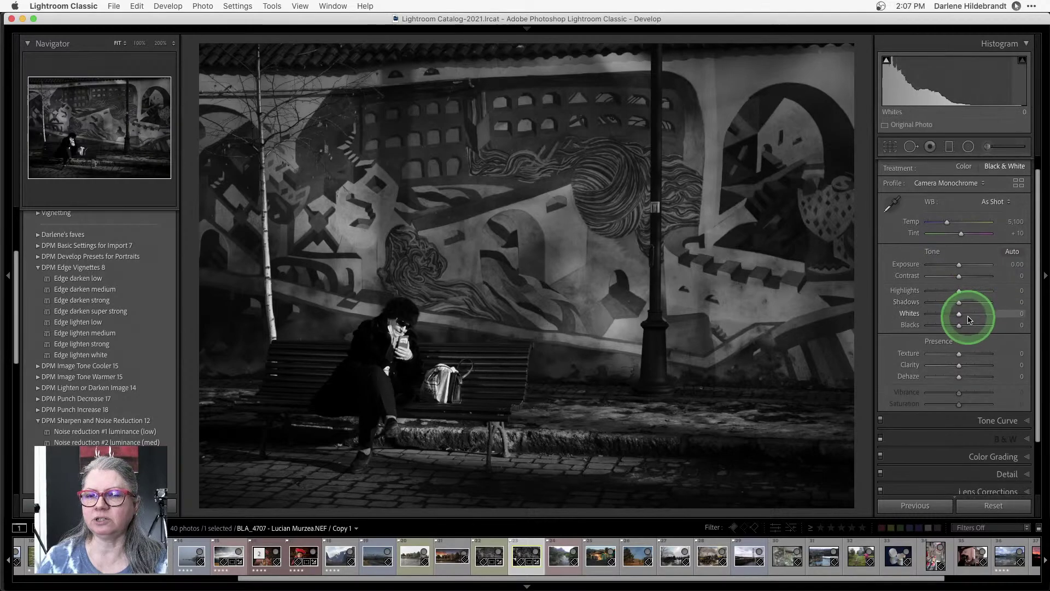
# Apply the Adobe Monochrome profile from the Adobe Raw group and expand the Black & White Mix controls.
pyautogui.click(1018, 196)
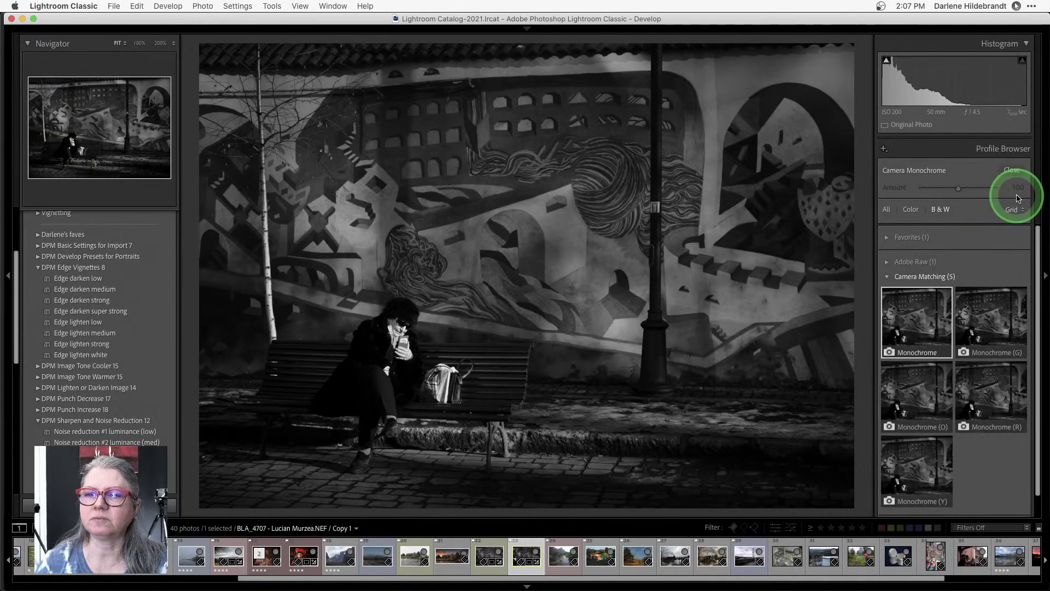
pyautogui.click(889, 278)
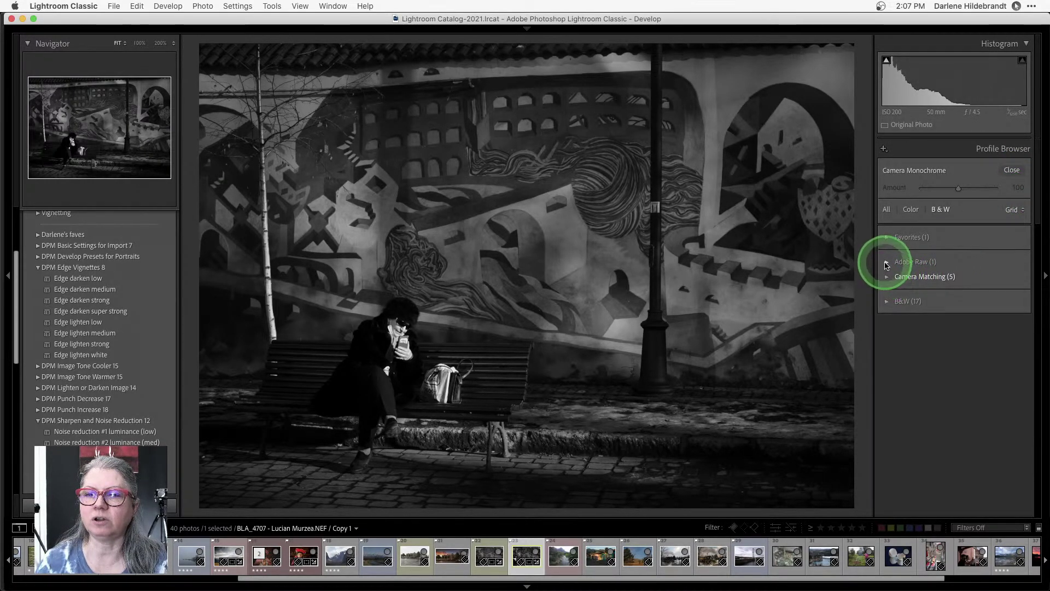
pyautogui.click(887, 262)
pyautogui.click(910, 306)
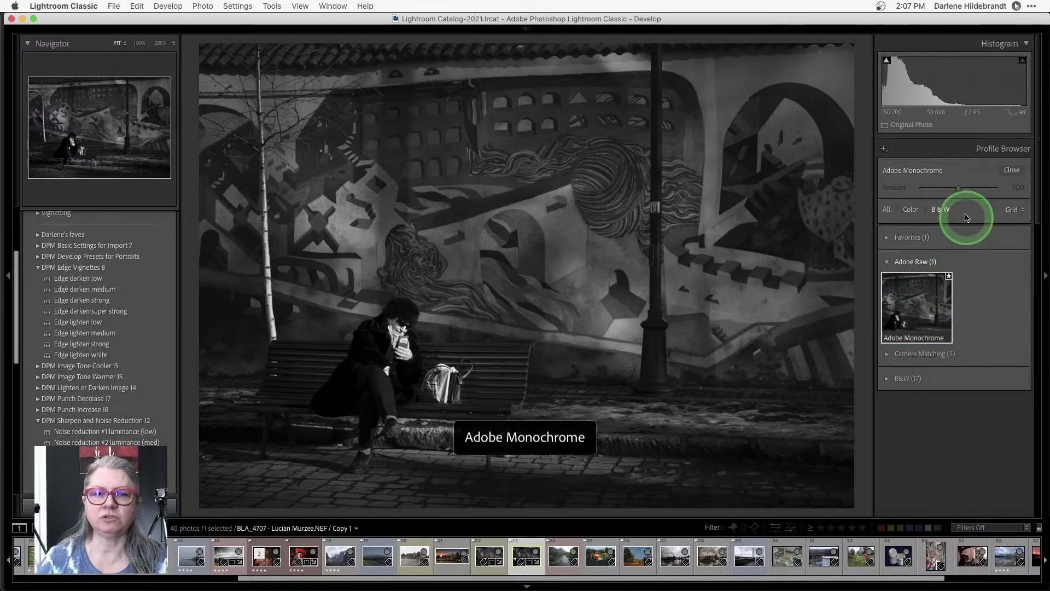
pyautogui.click(1011, 170)
pyautogui.scroll(-3, 982, 285)
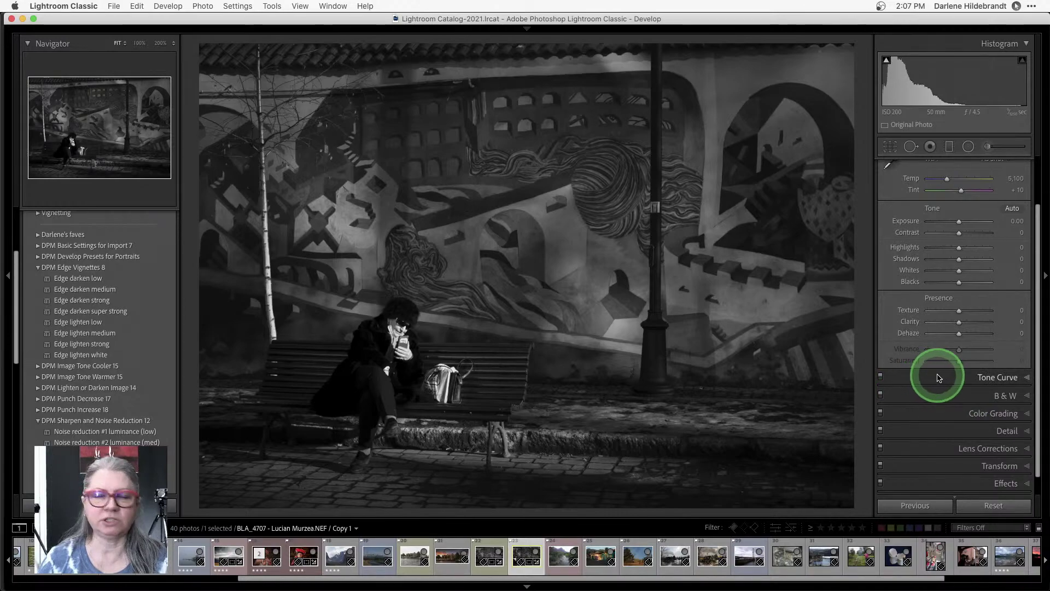
pyautogui.click(955, 395)
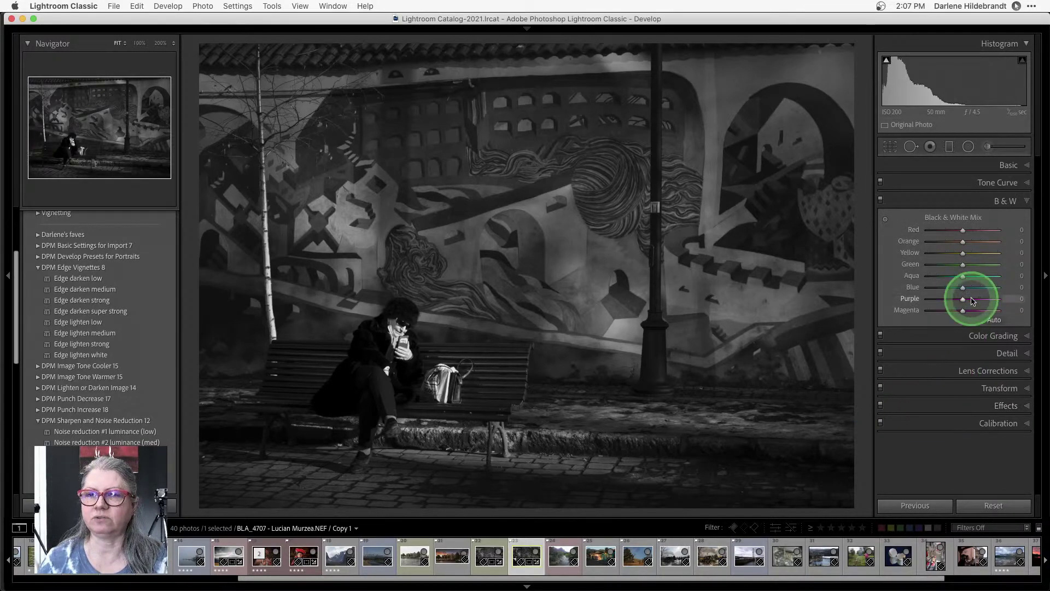
# Switch the profile to Camera Monochrome from the Camera Matching group and check whether the Black & White Mix is available.
pyautogui.click(1009, 165)
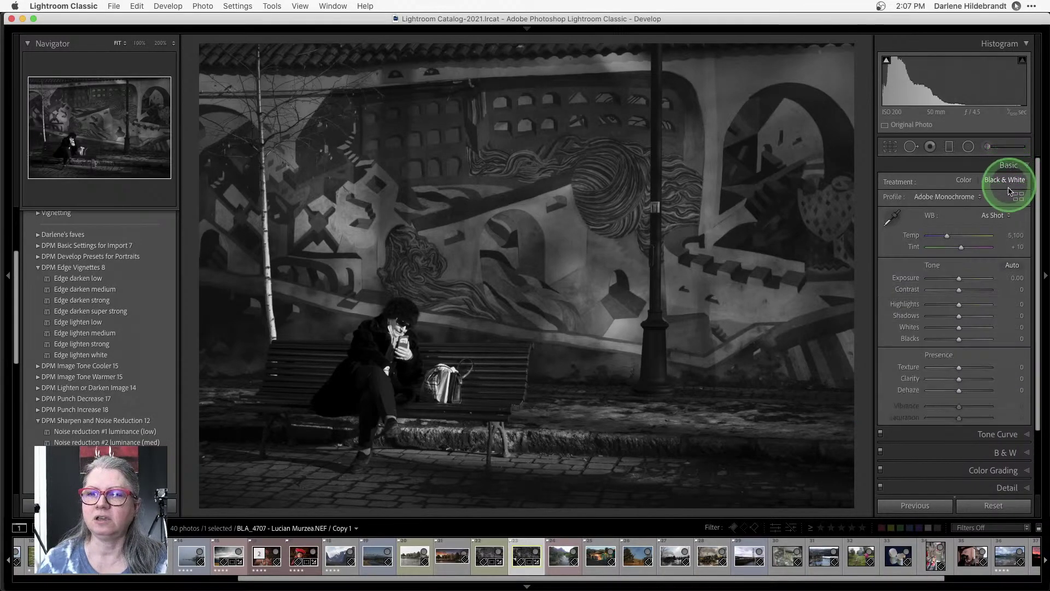
pyautogui.click(1018, 197)
pyautogui.click(916, 336)
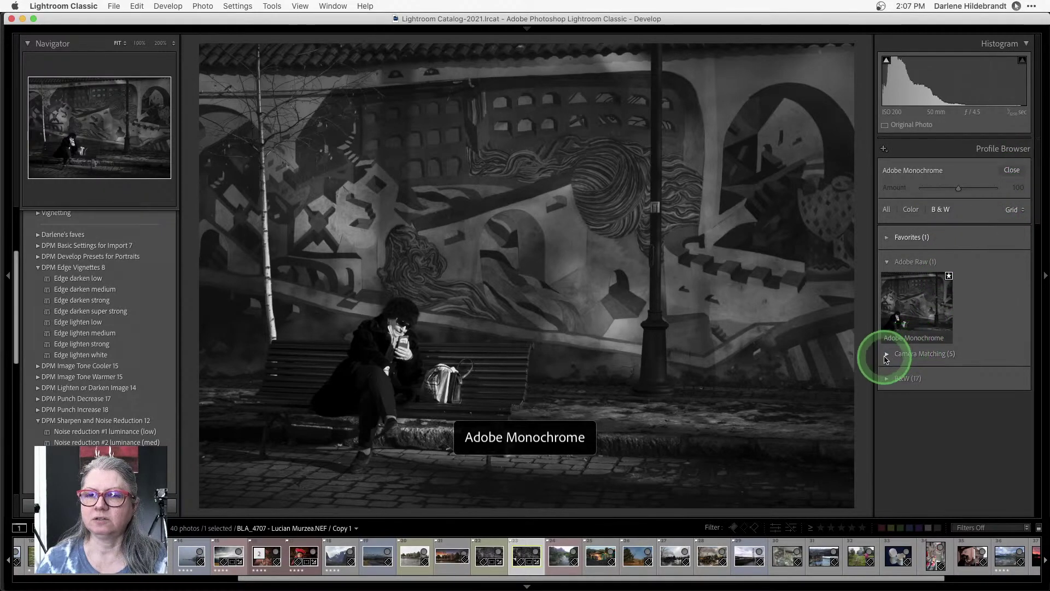
pyautogui.click(887, 357)
pyautogui.click(886, 356)
pyautogui.scroll(-1, 921, 356)
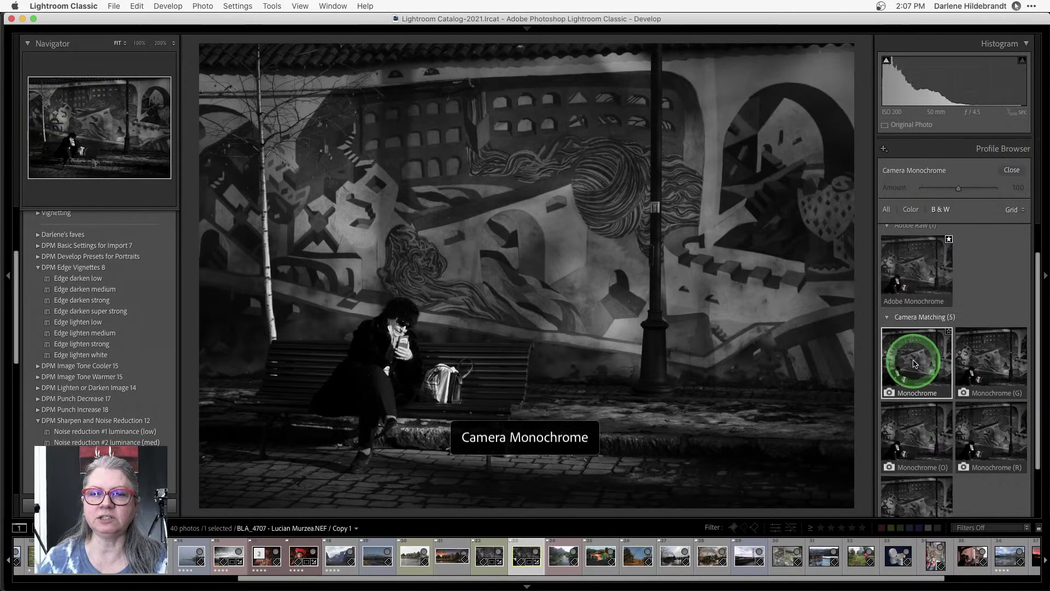
pyautogui.click(1011, 170)
pyautogui.press('super+1')
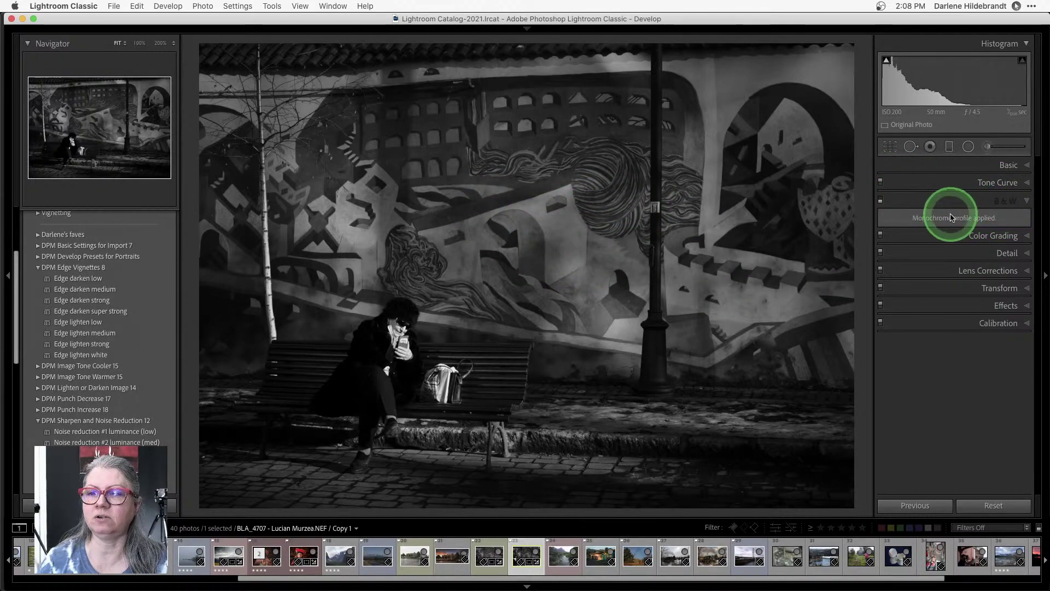
# Set the profile back to Adobe Monochrome and reopen the Black & White Mix controls.
pyautogui.click(1004, 165)
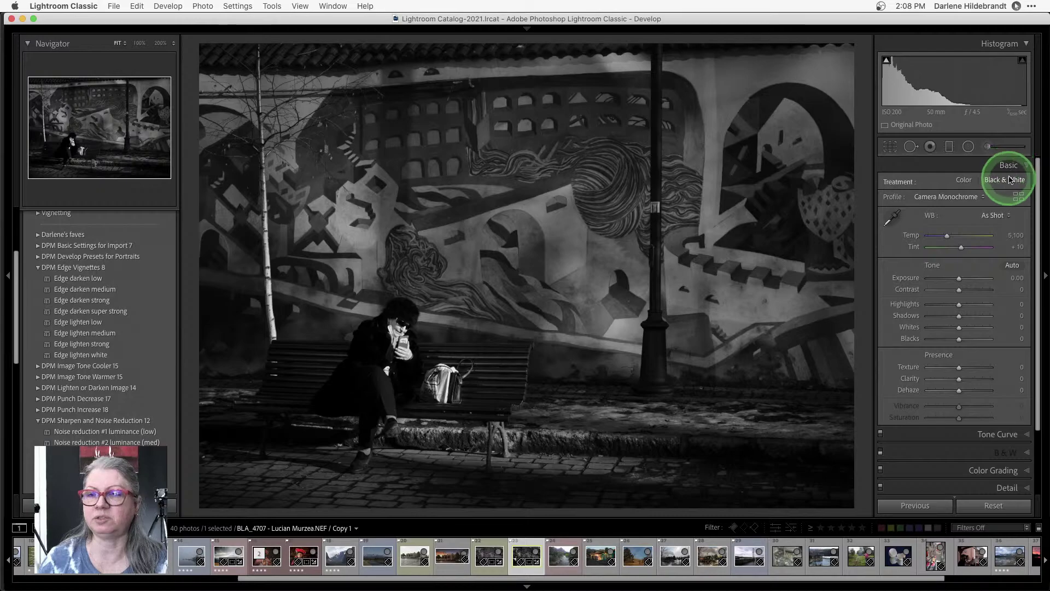
pyautogui.click(1019, 195)
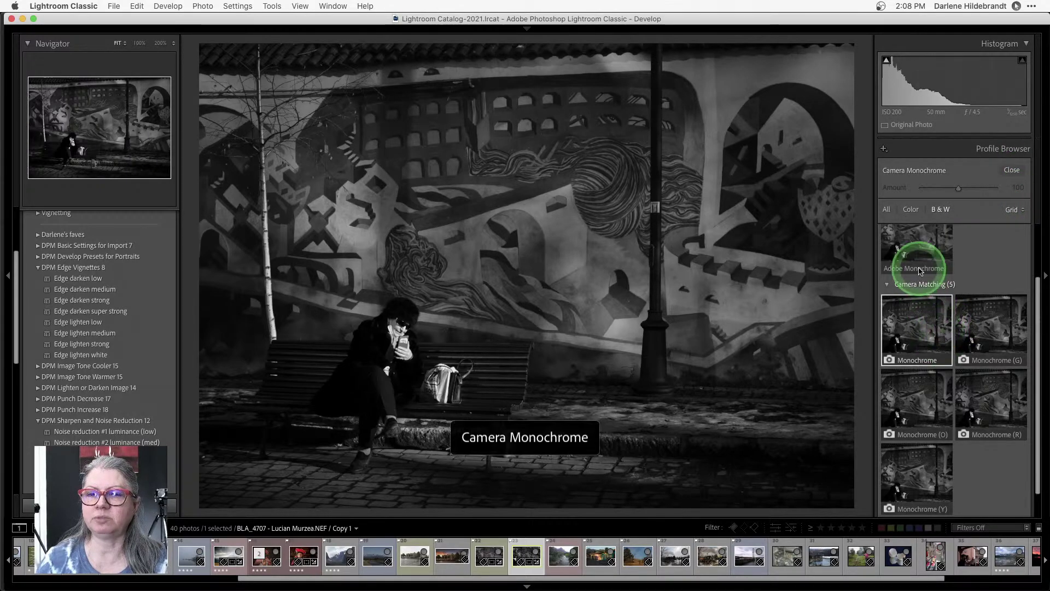
pyautogui.click(917, 257)
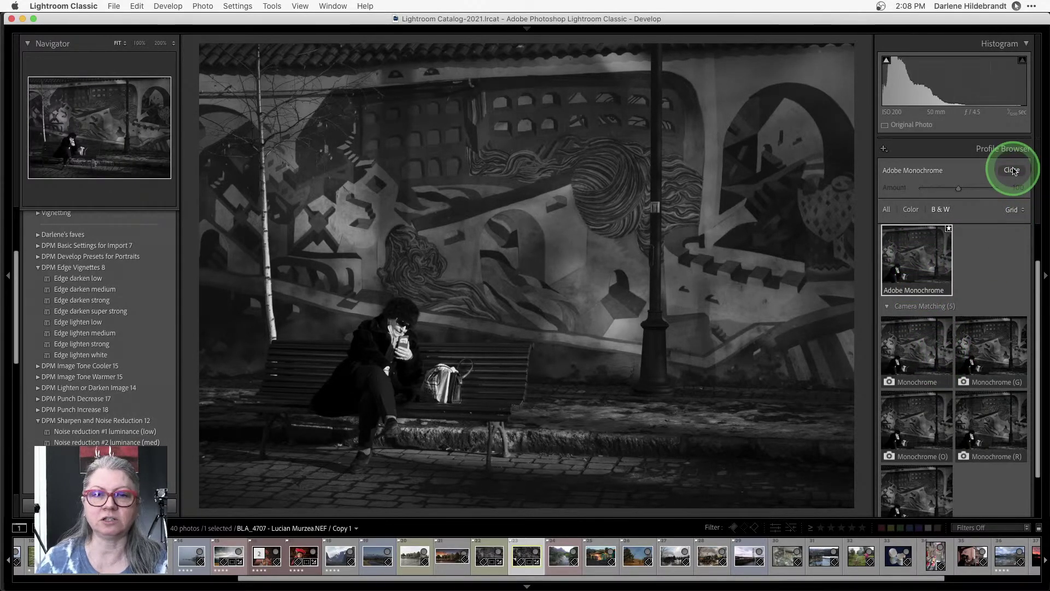
pyautogui.click(1011, 169)
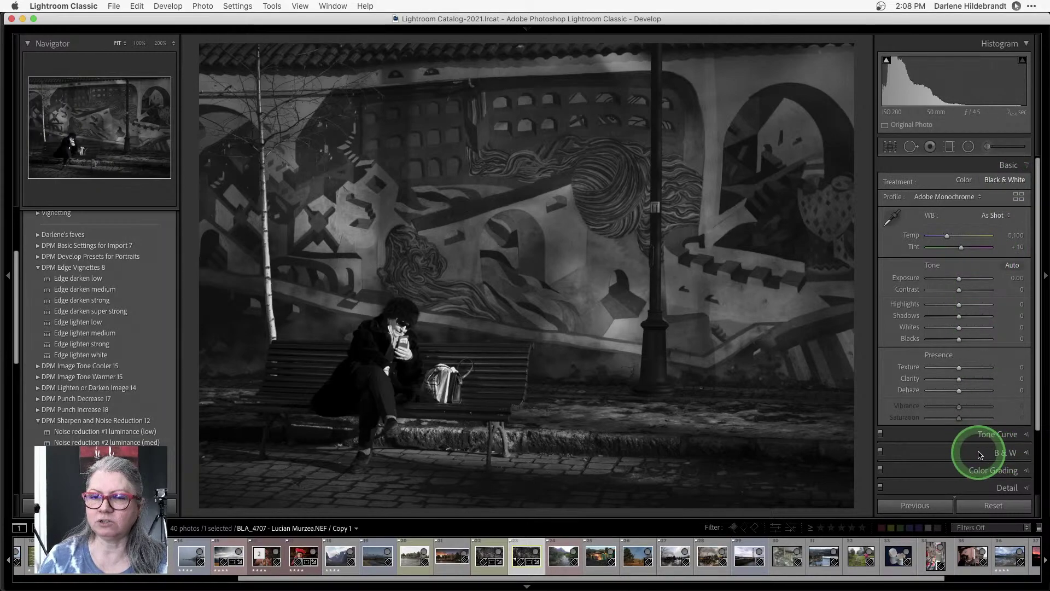
pyautogui.scroll(-2, 979, 455)
pyautogui.scroll(-3, 979, 455)
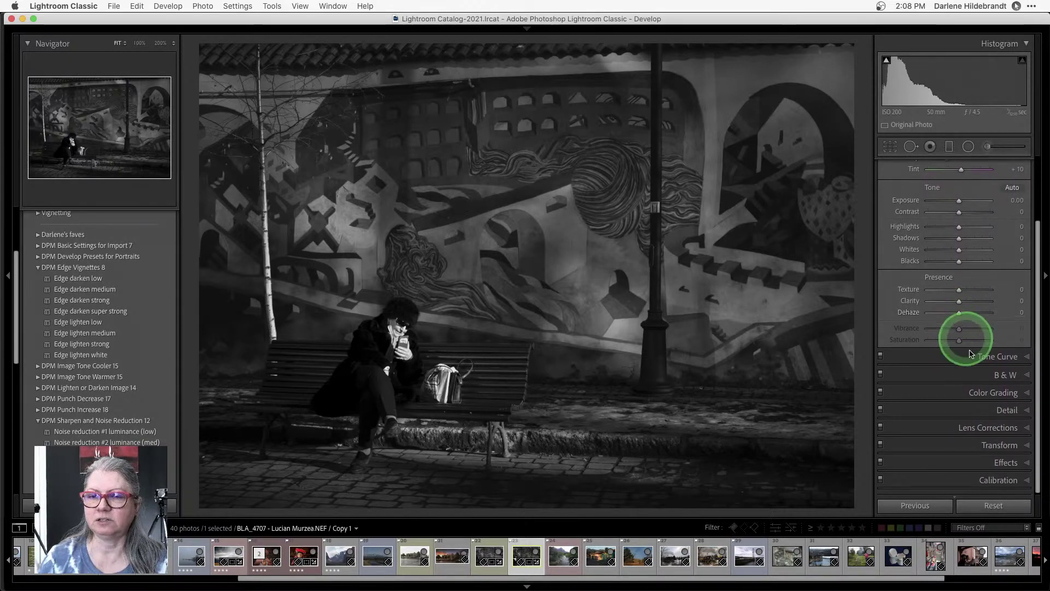
pyautogui.click(1008, 378)
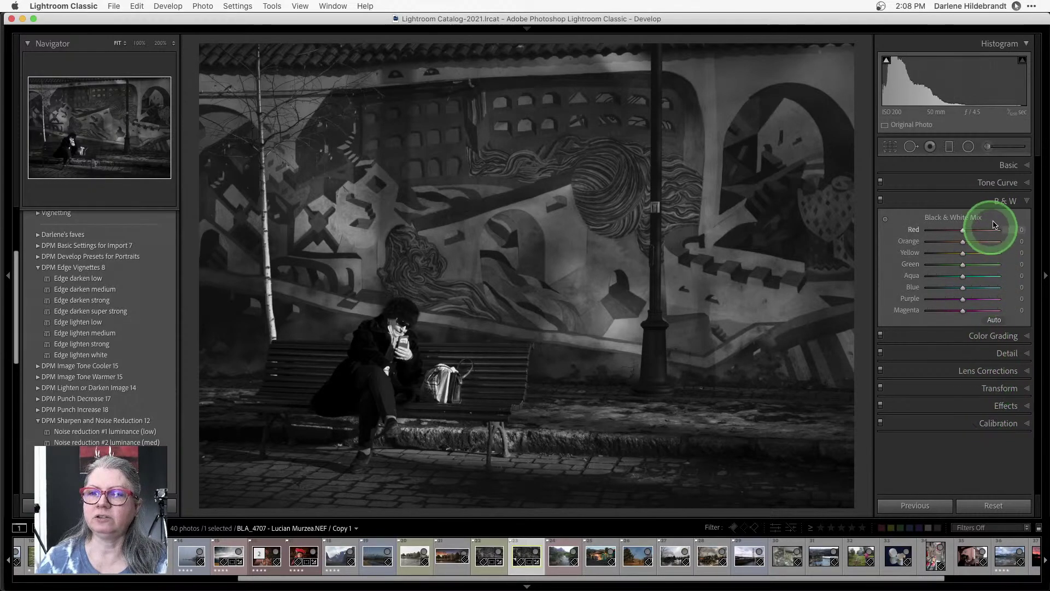
# Reopen the Basic adjustments and turn off Solo Mode so several Develop sections can stay open together.
pyautogui.click(1008, 166)
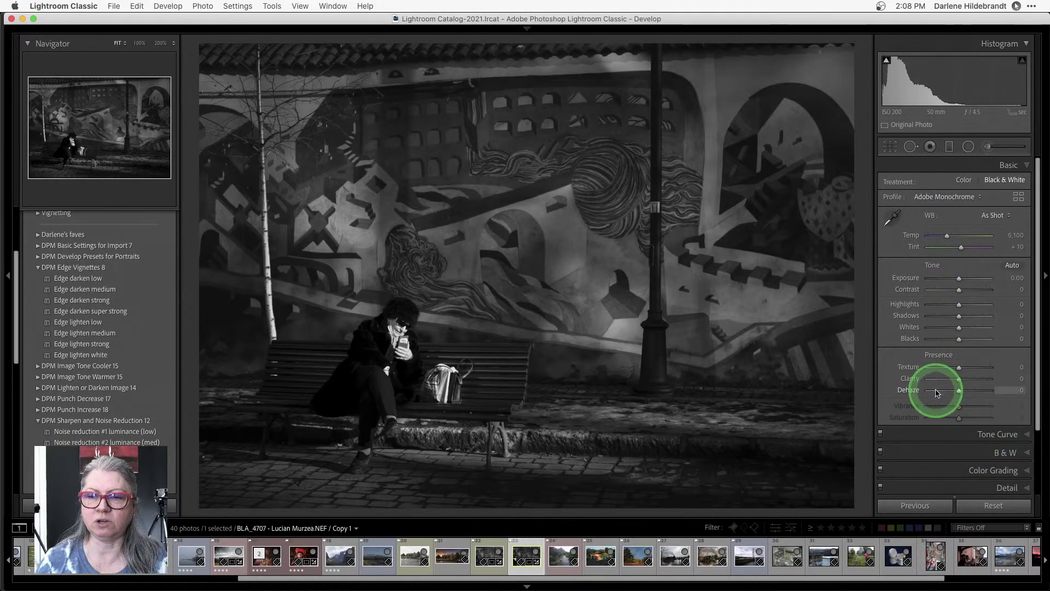
pyautogui.scroll(-1, 952, 431)
pyautogui.scroll(-2, 952, 432)
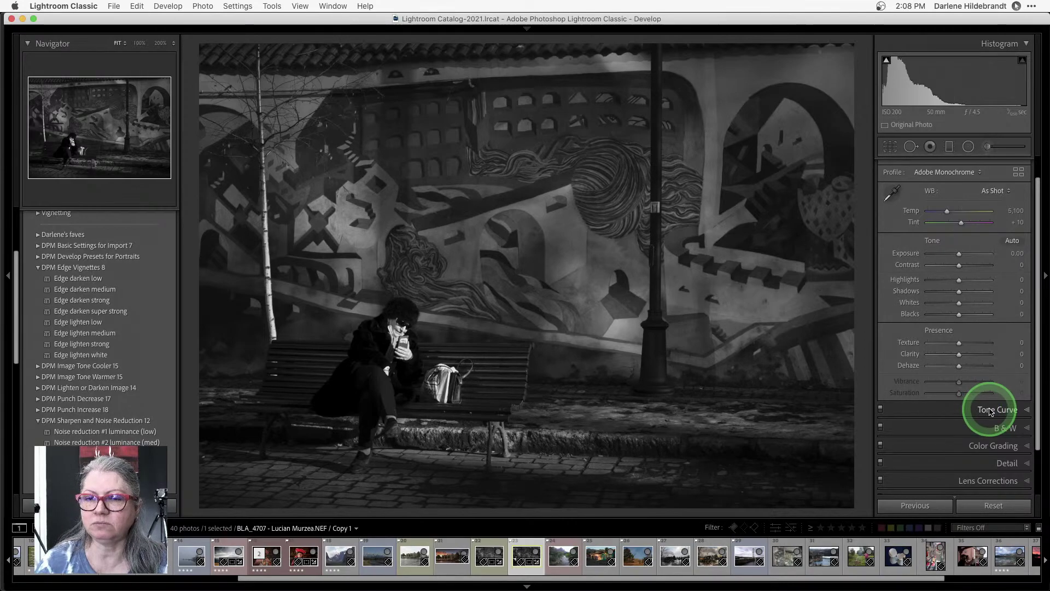
pyautogui.rightClick(991, 411)
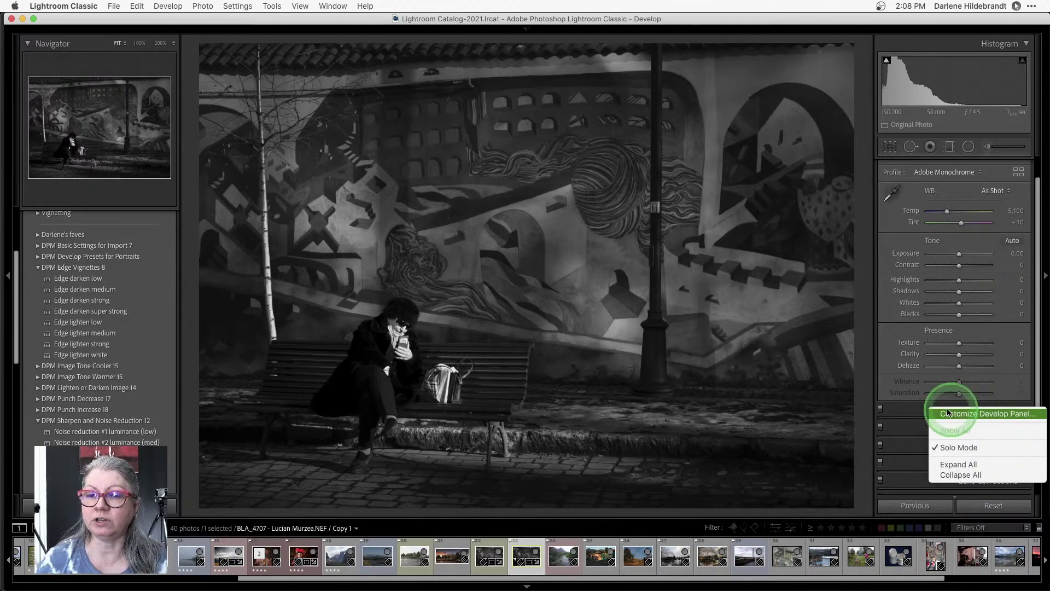
pyautogui.click(913, 411)
pyautogui.rightClick(912, 411)
pyautogui.click(909, 411)
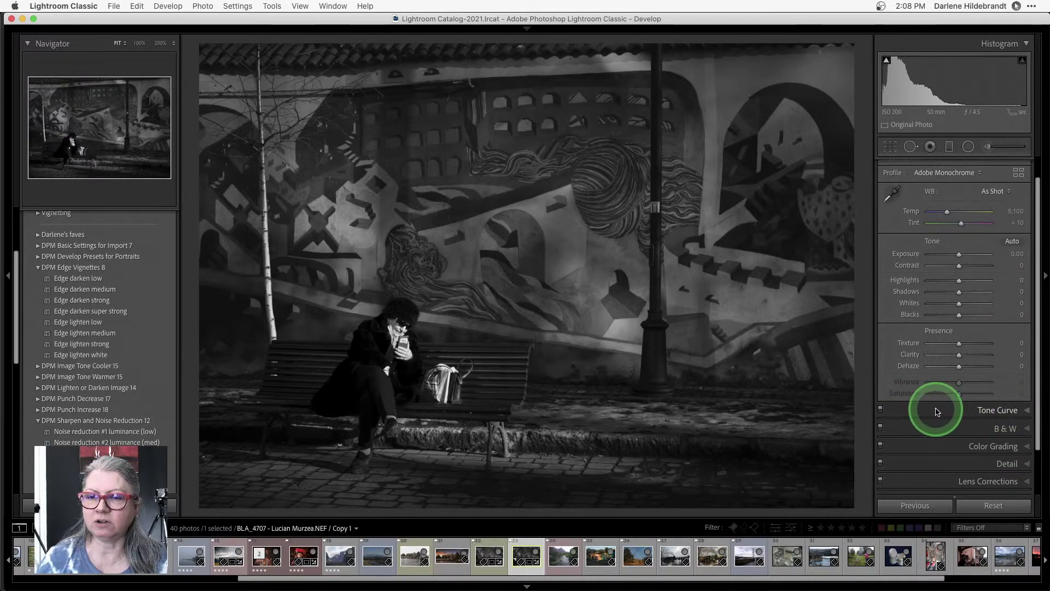
pyautogui.rightClick(941, 411)
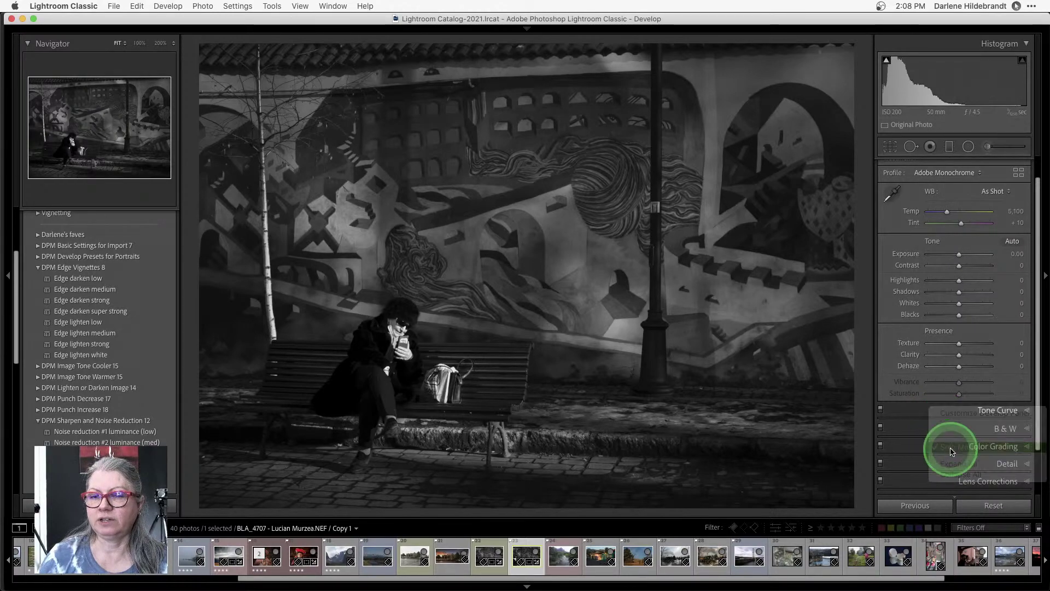
# Expand the B&W and Tone Curve sections alongside the Basic adjustments.
pyautogui.scroll(-5, 955, 425)
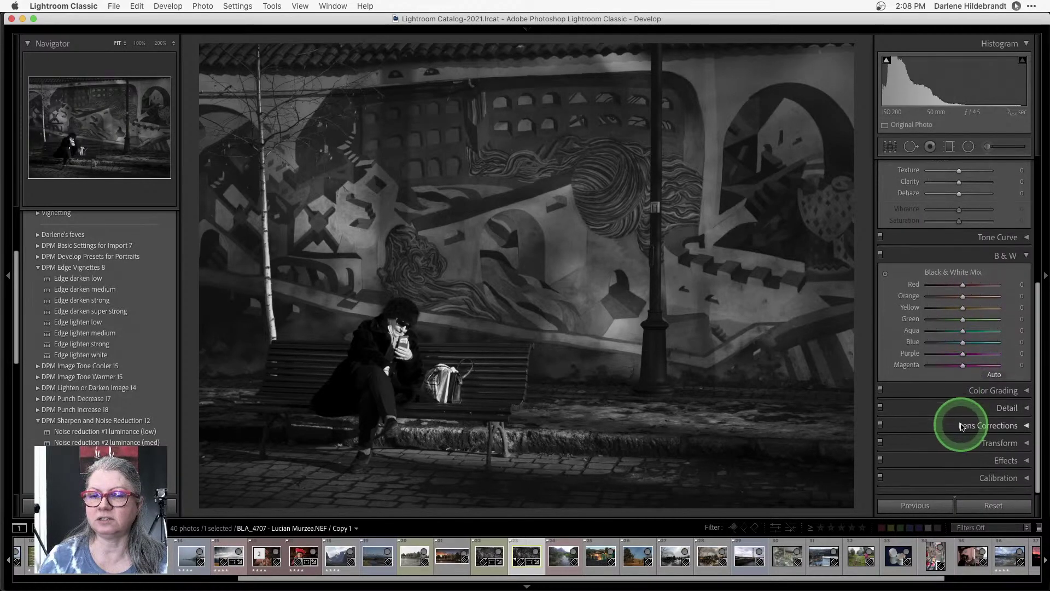
pyautogui.click(984, 239)
pyautogui.scroll(-4, 982, 262)
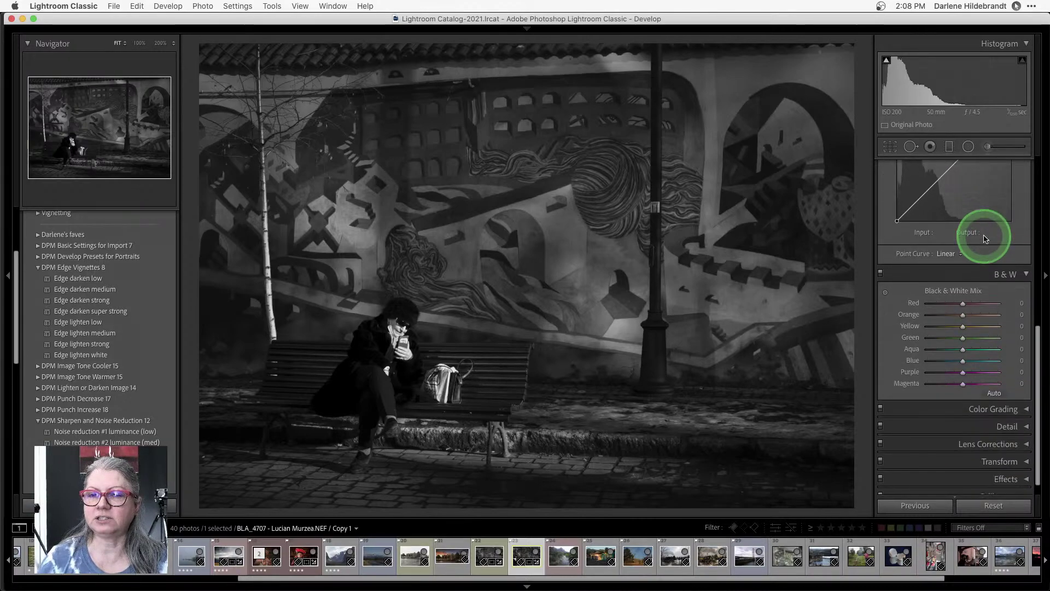
# Expand the Color Grading section and look through all the open Develop sections from end to end.
pyautogui.click(980, 396)
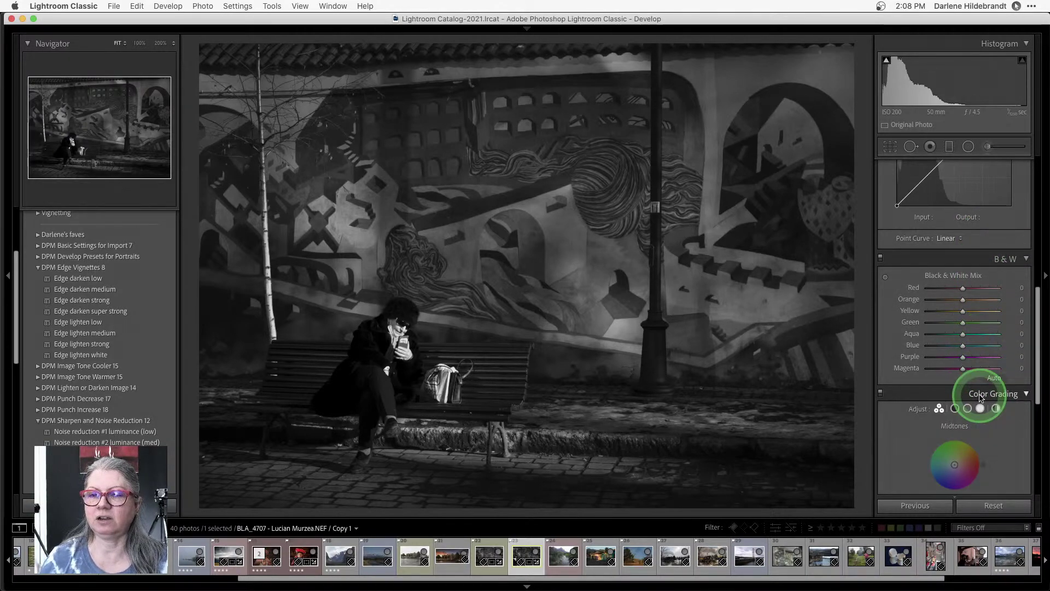
pyautogui.scroll(-3, 981, 398)
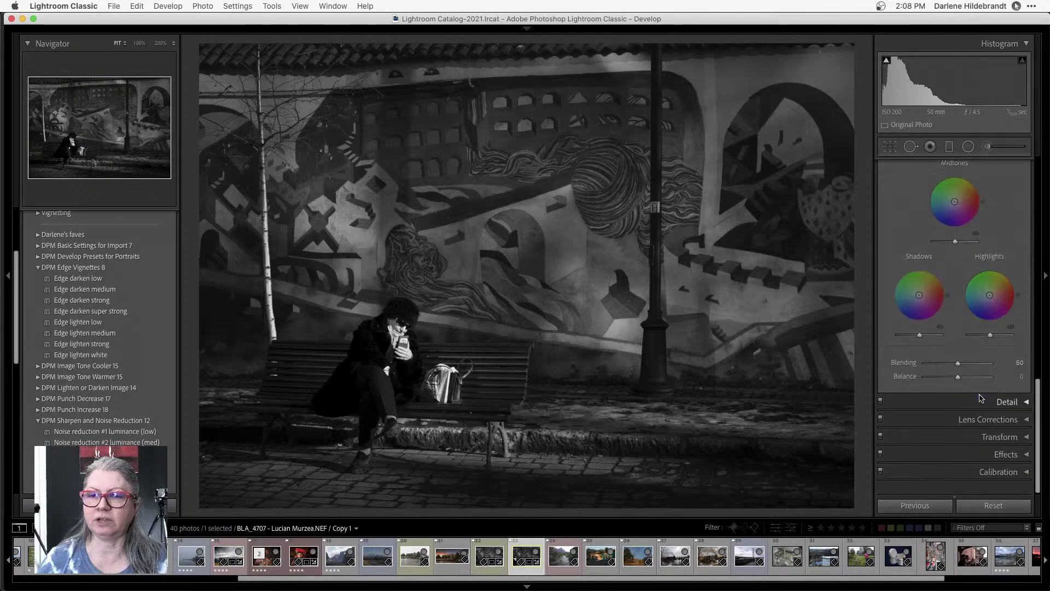
pyautogui.scroll(10, 962, 415)
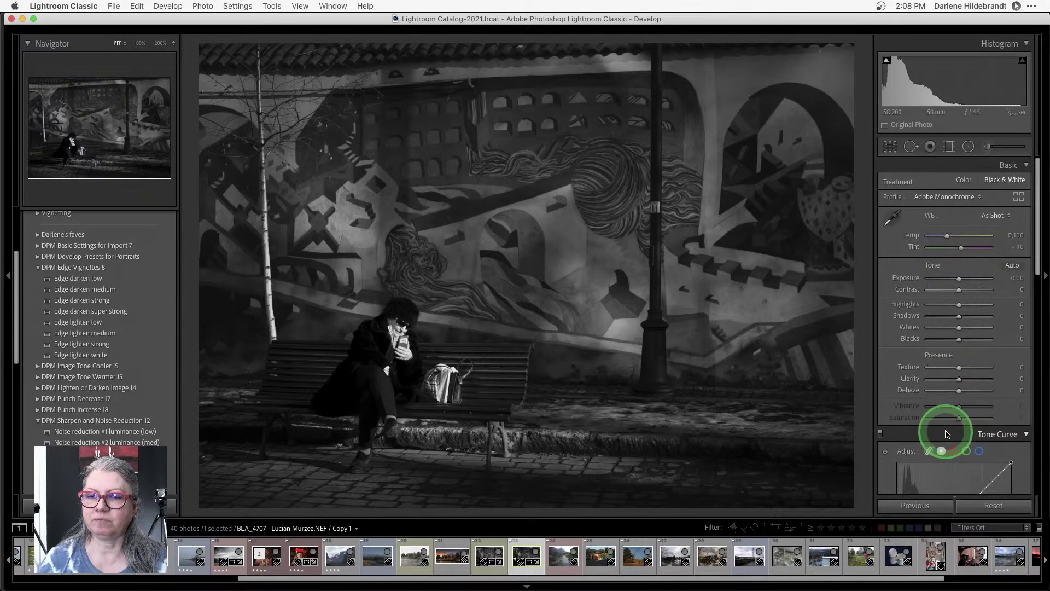
# Turn Solo Mode back on and open the Basic and B&W sections one at a time.
pyautogui.rightClick(947, 434)
pyautogui.click(958, 464)
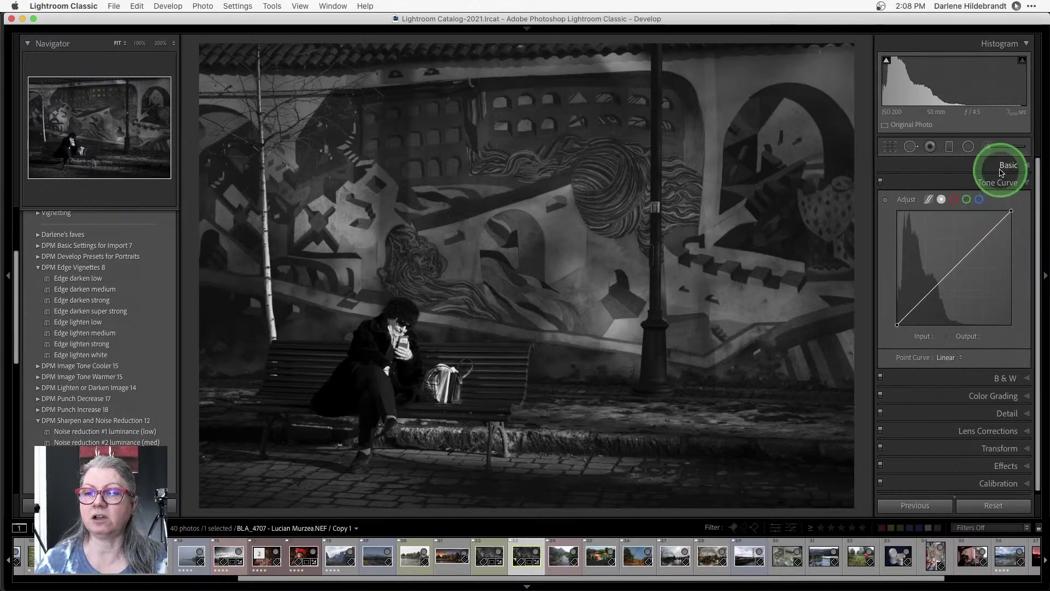
pyautogui.click(1005, 165)
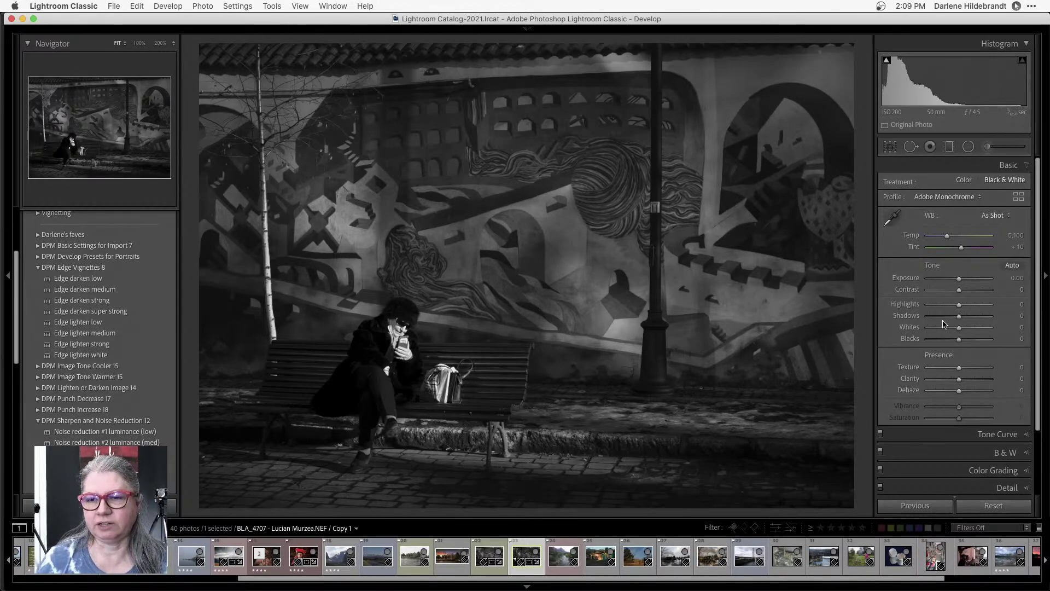
pyautogui.scroll(-2, 944, 324)
pyautogui.click(996, 433)
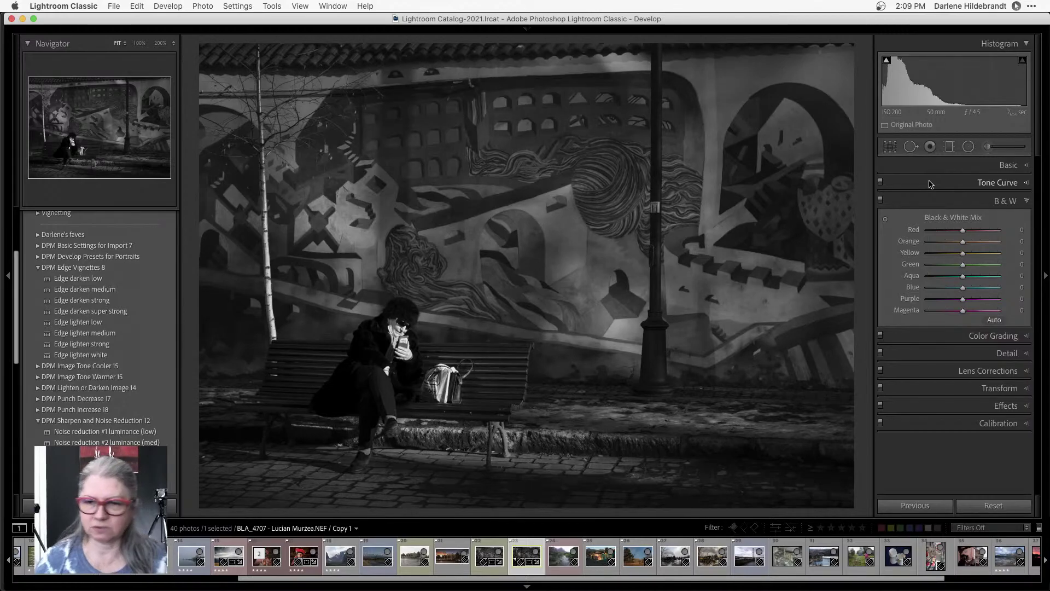
# Reset the virtual copy's Develop adjustments and restore the original mural photo's Saturation to 0.
pyautogui.click(992, 504)
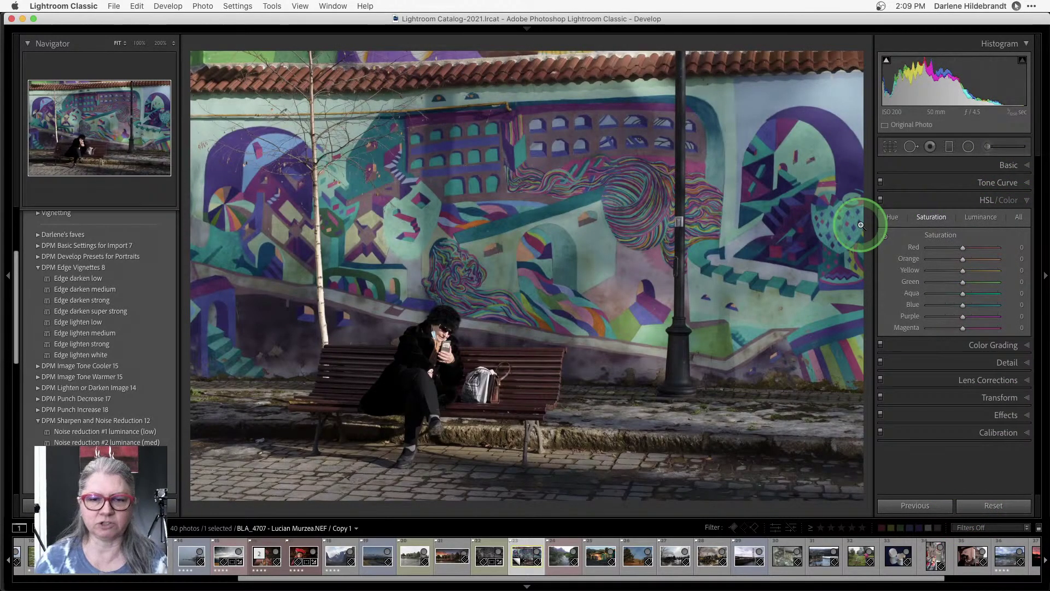
pyautogui.press('super+z')
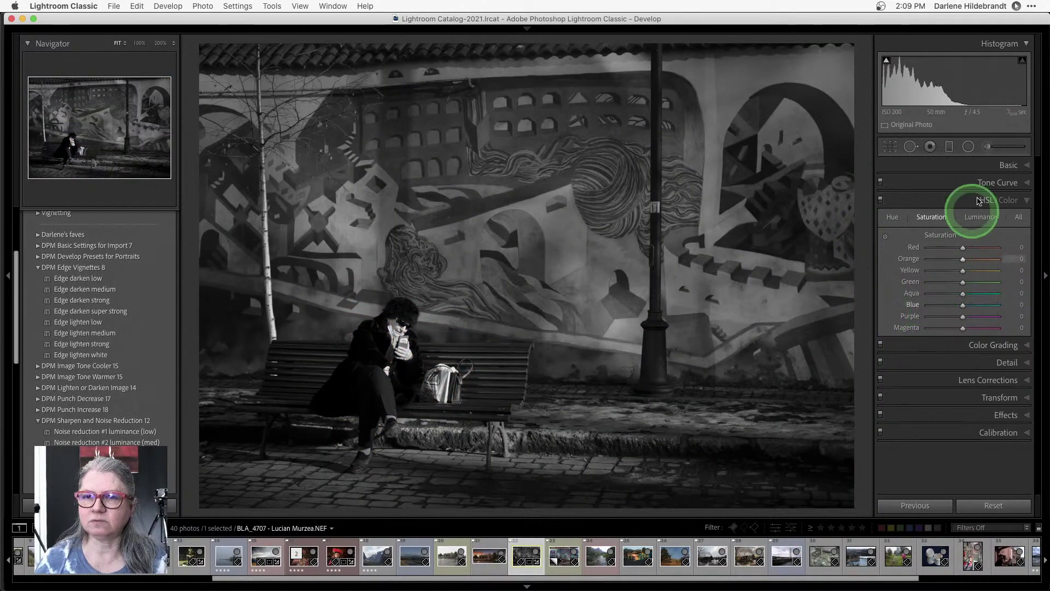
pyautogui.click(1005, 166)
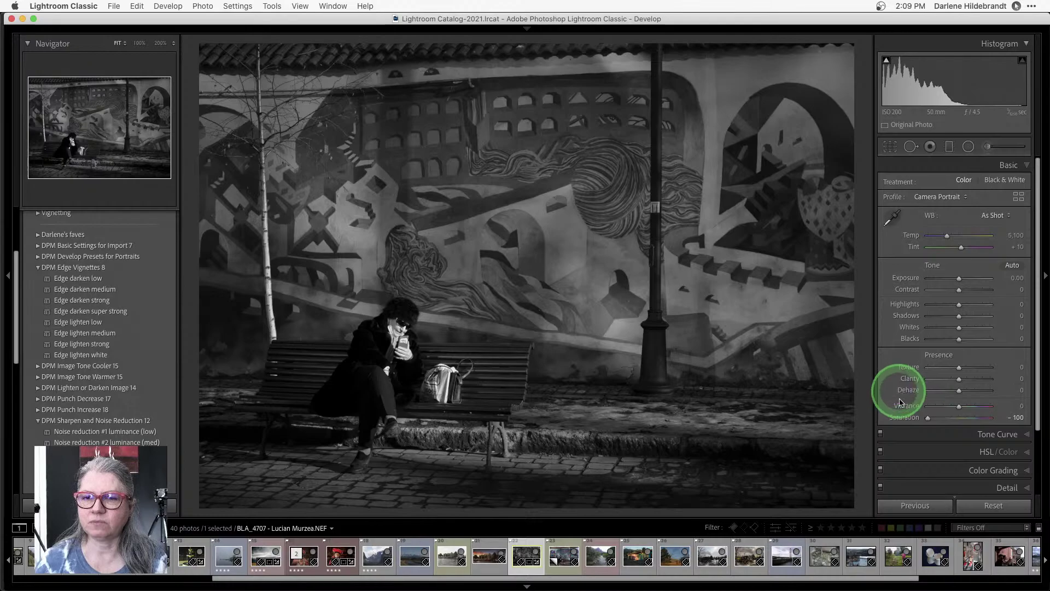
pyautogui.doubleClick(904, 418)
# Copy all Develop settings from the original mural photo, including Spot Removal and Crop.
pyautogui.press('super+shift+c')
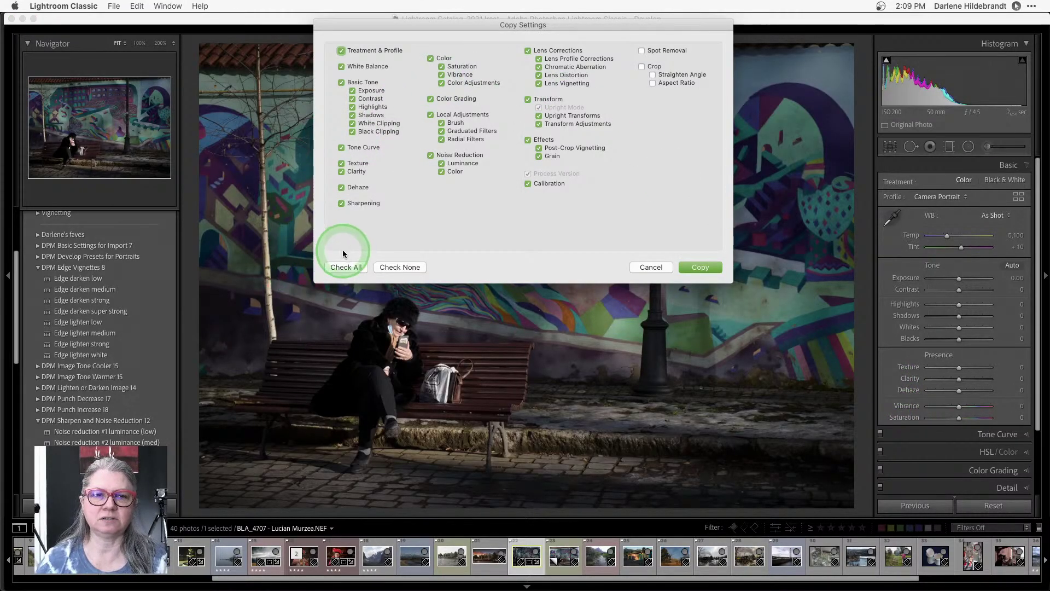
pyautogui.click(340, 267)
pyautogui.press('Return')
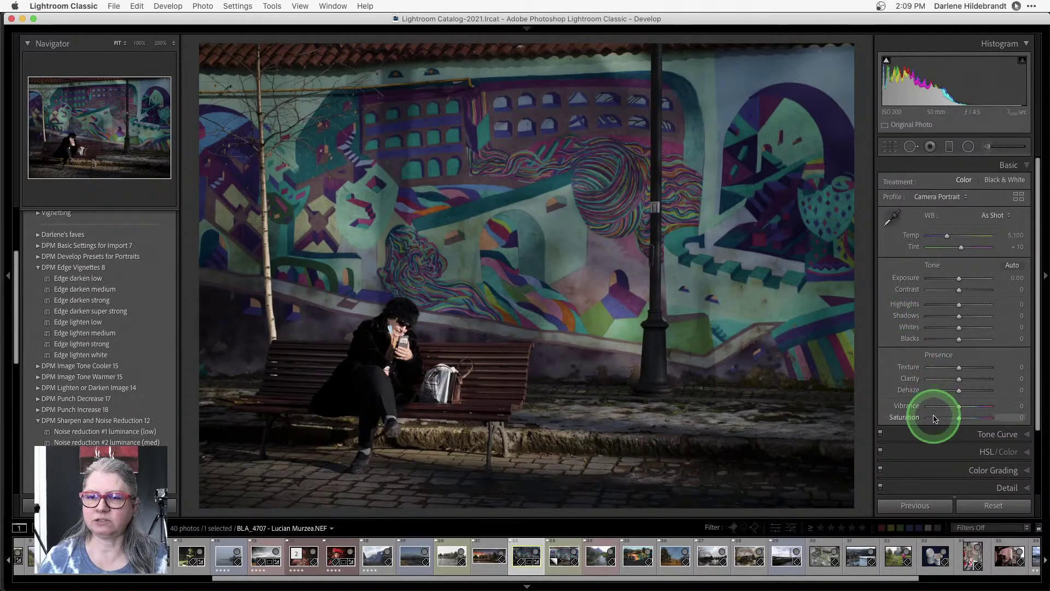
# Select virtual copy Copy 1 of the bench and mural photo and apply the Adobe Monochrome profile.
pyautogui.click(929, 417)
pyautogui.press('super+apostrophe')
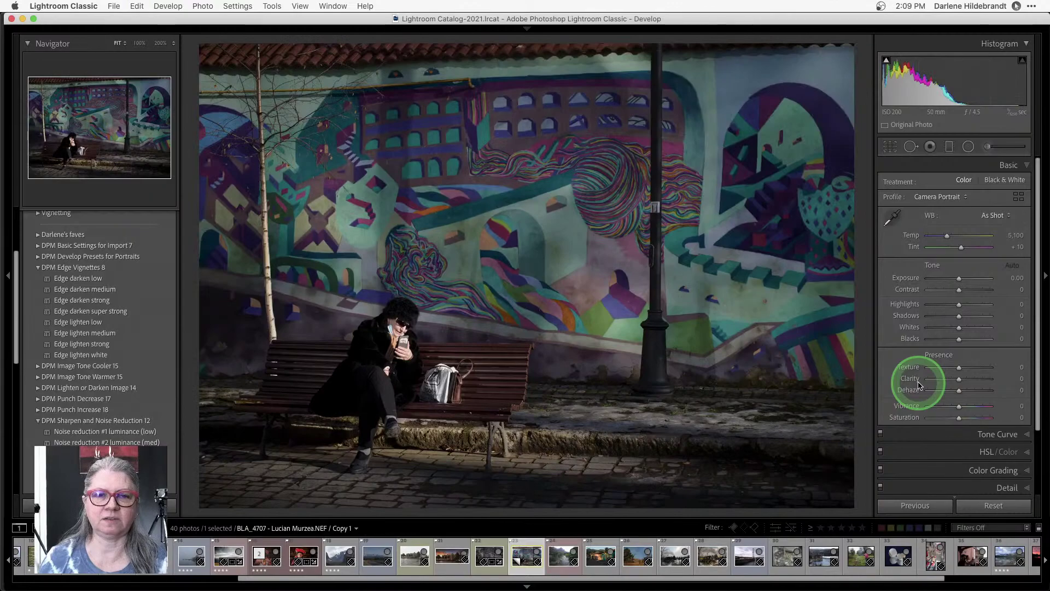
pyautogui.scroll(-2, 915, 368)
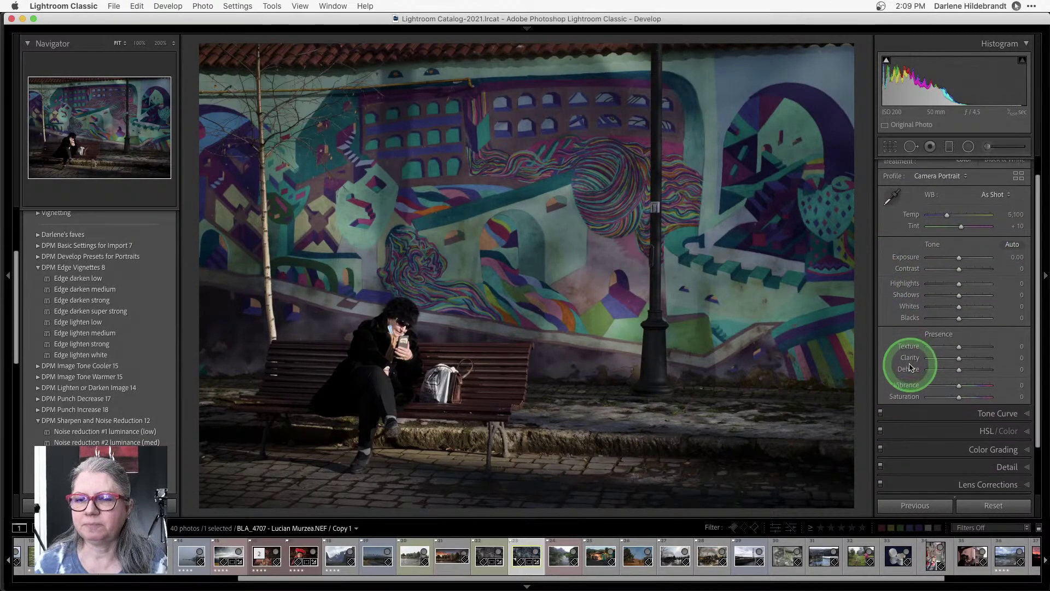
pyautogui.click(1019, 176)
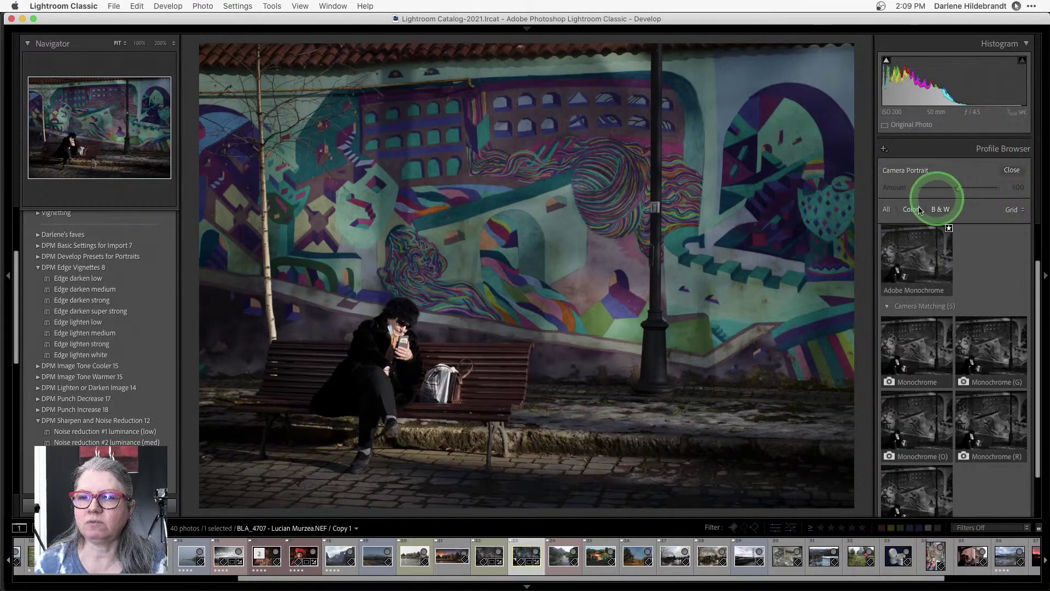
pyautogui.click(897, 251)
pyautogui.click(1010, 170)
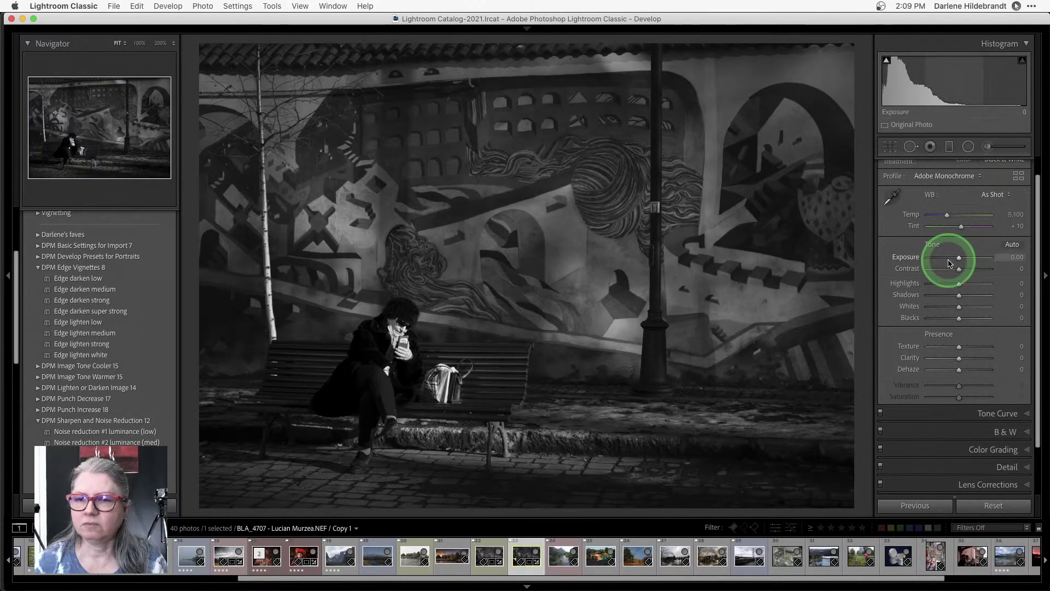
# Copy the Paste Settings history state to the Before view, and return the photo to its latest Adobe Monochrome state.
pyautogui.scroll(-2, 951, 259)
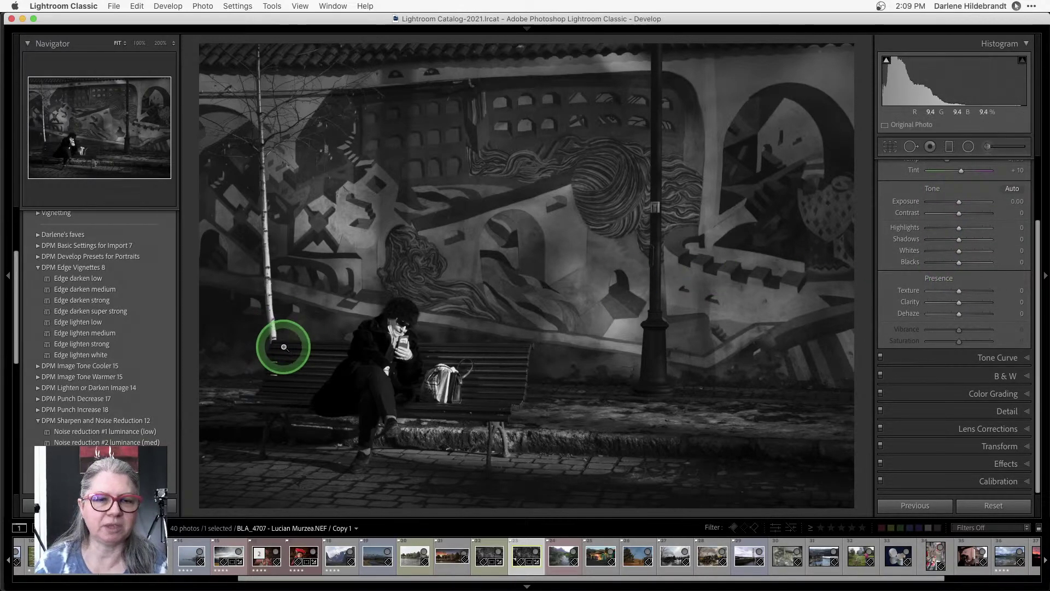
pyautogui.click(2, 252)
pyautogui.scroll(5, 57, 255)
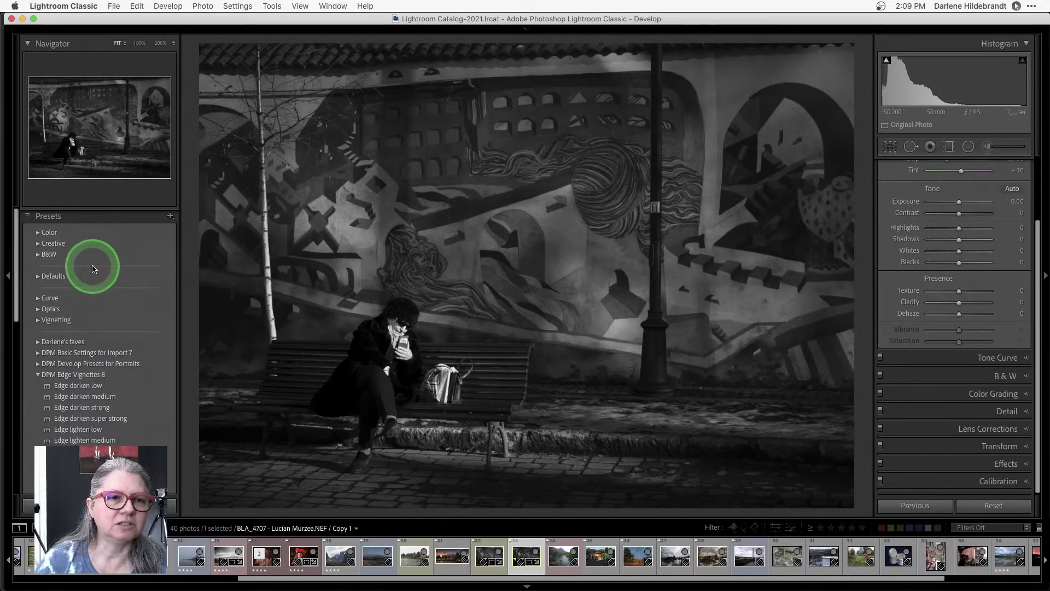
pyautogui.click(28, 217)
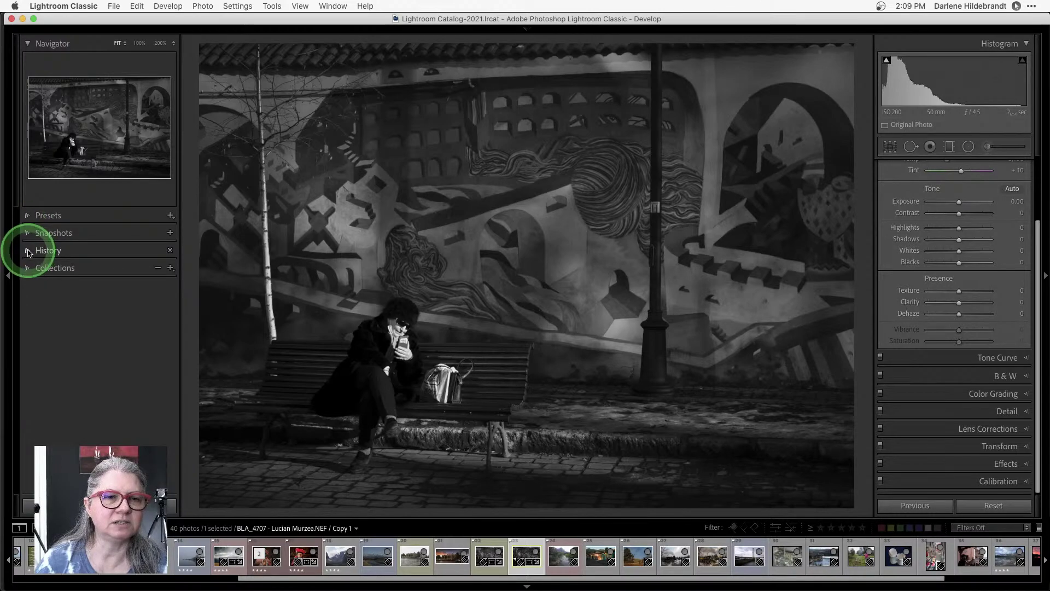
pyautogui.click(27, 250)
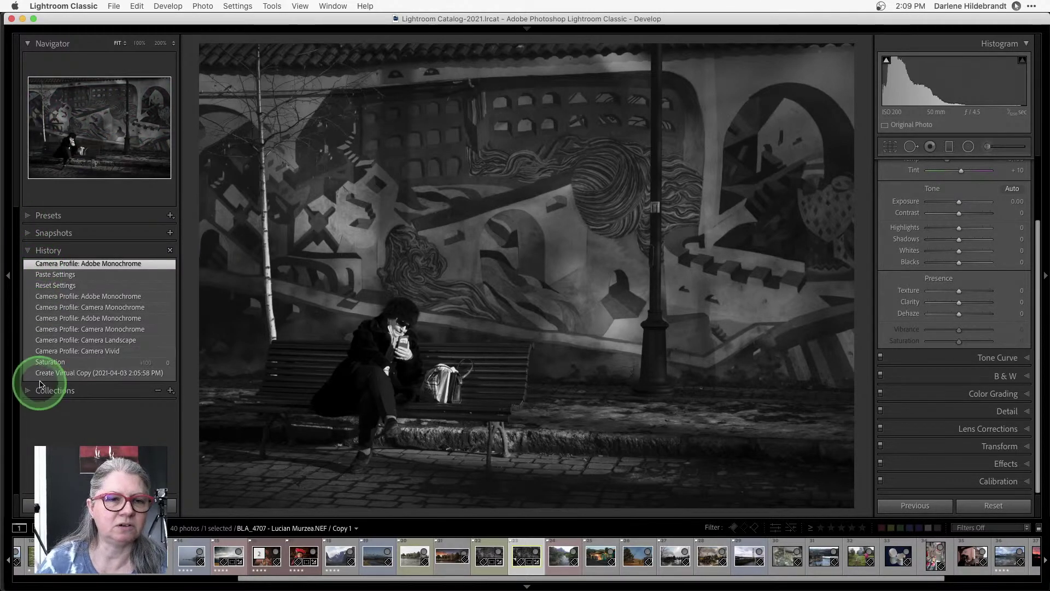
pyautogui.click(53, 276)
pyautogui.rightClick(53, 278)
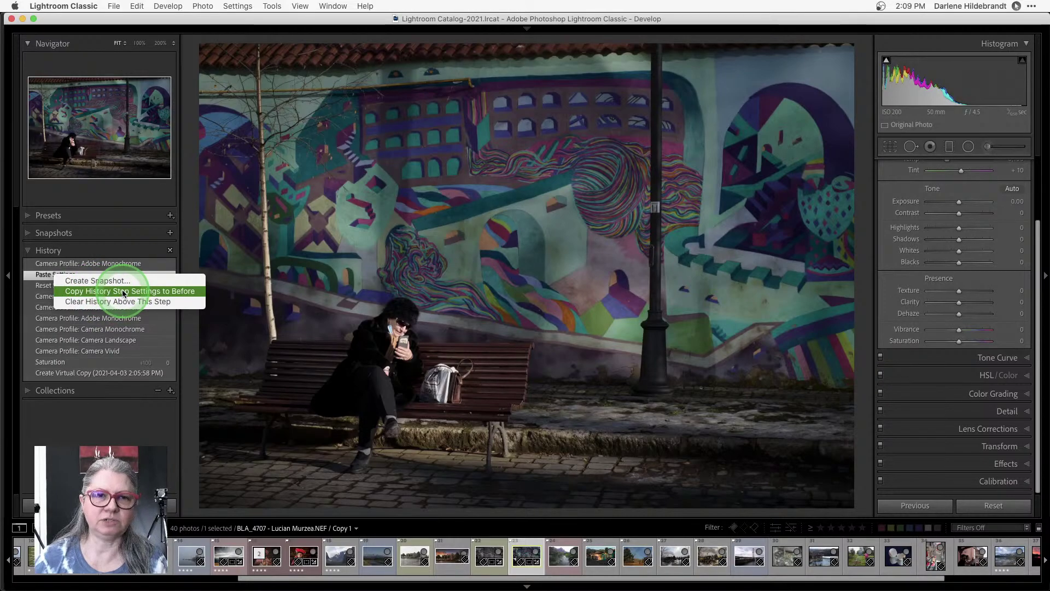
pyautogui.click(166, 293)
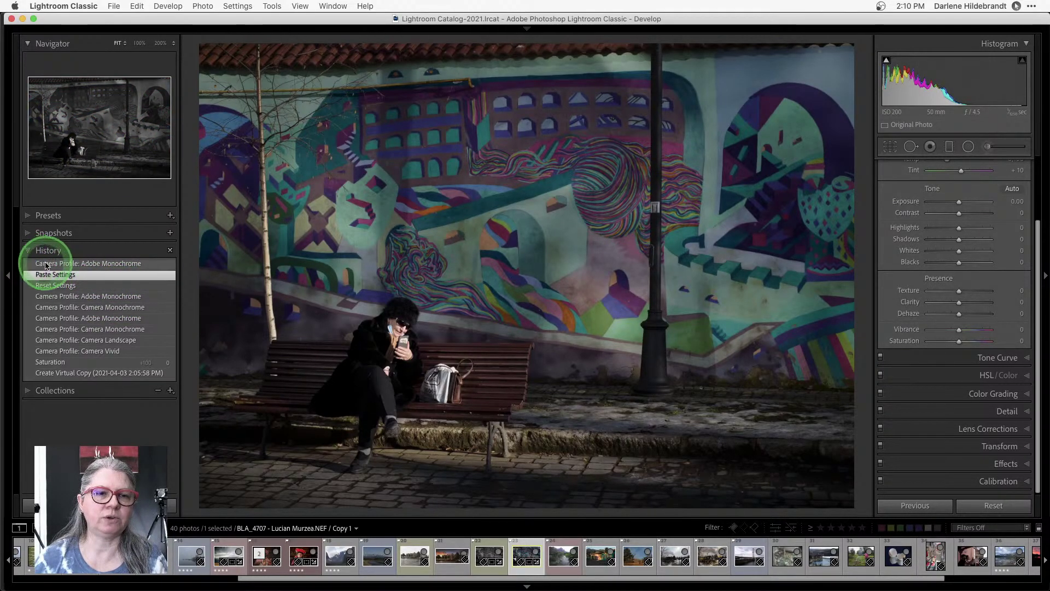
pyautogui.click(46, 265)
pyautogui.click(26, 217)
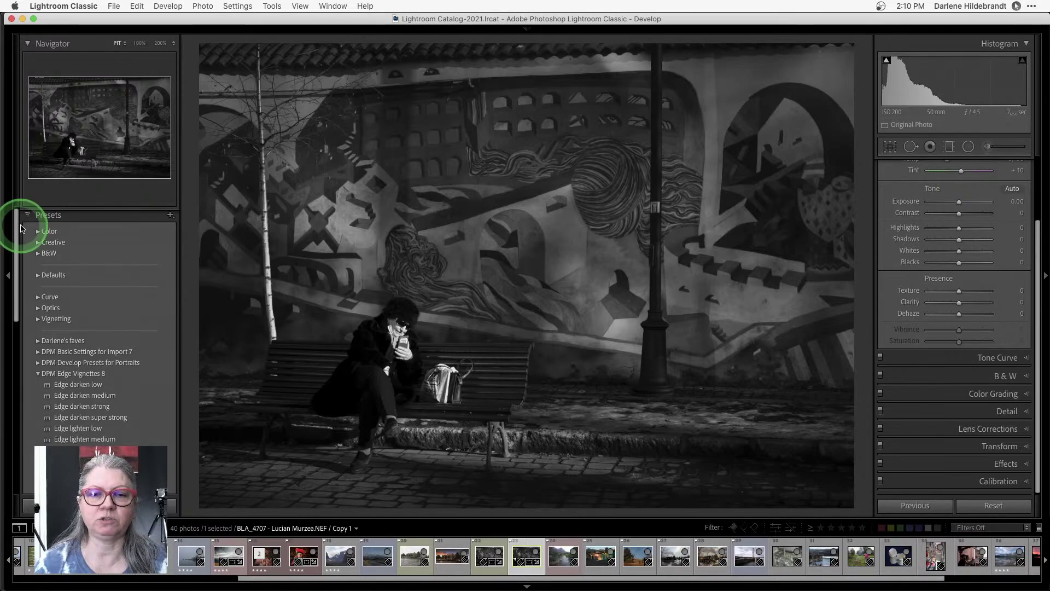
# Compare the color Before view with the monochrome version several times.
pyautogui.press('\\')
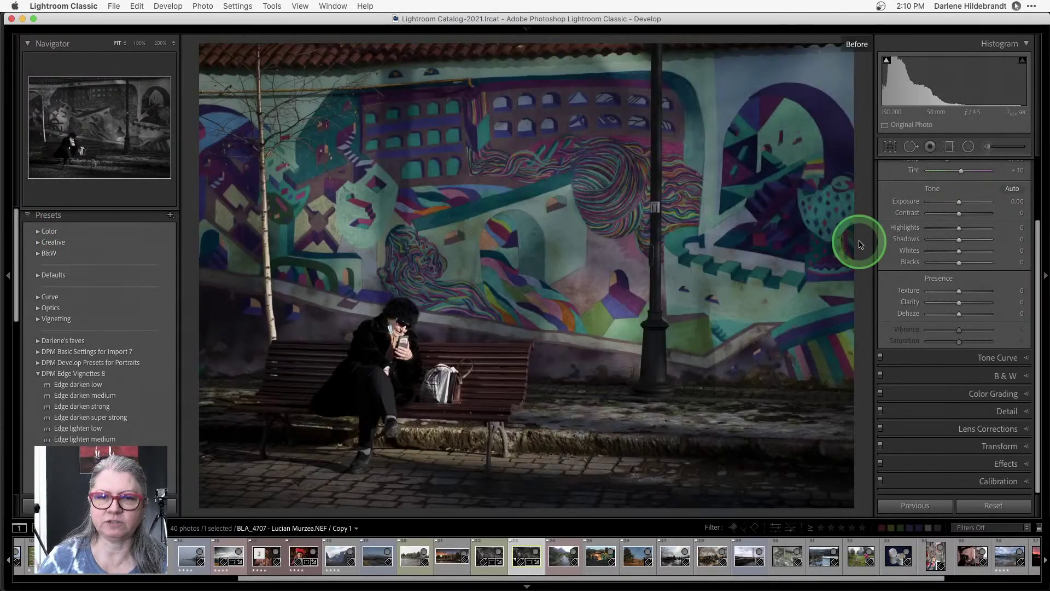
pyautogui.press('\\')
pyautogui.press('\\')
pyautogui.press('\\')
pyautogui.press('\\')
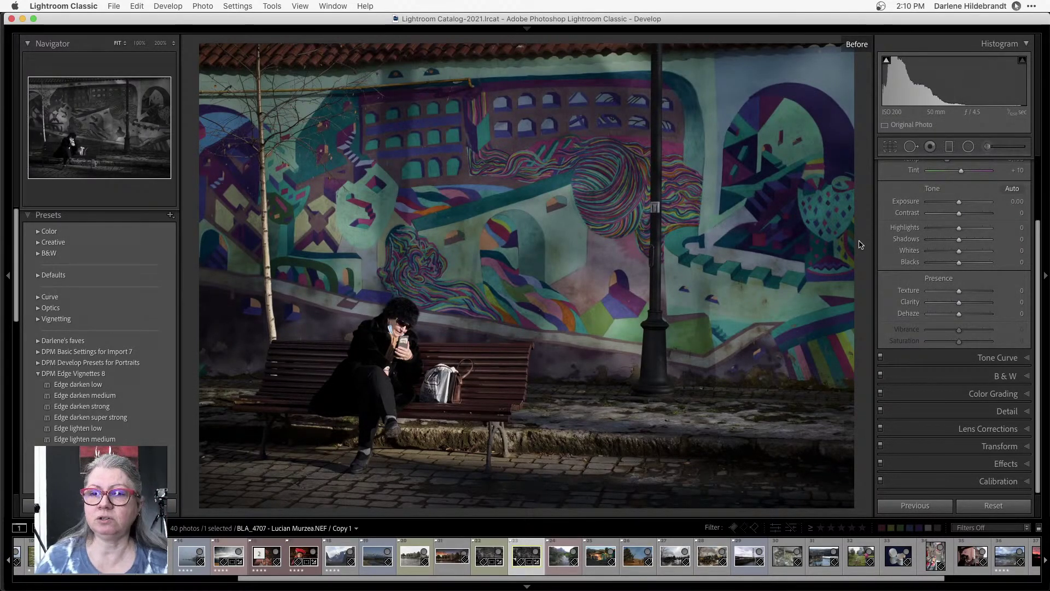
pyautogui.press('\\')
# Set Red to +6 in the Black & White Mix, and reset Orange after checking it at -100 on the woman's face.
pyautogui.click(991, 375)
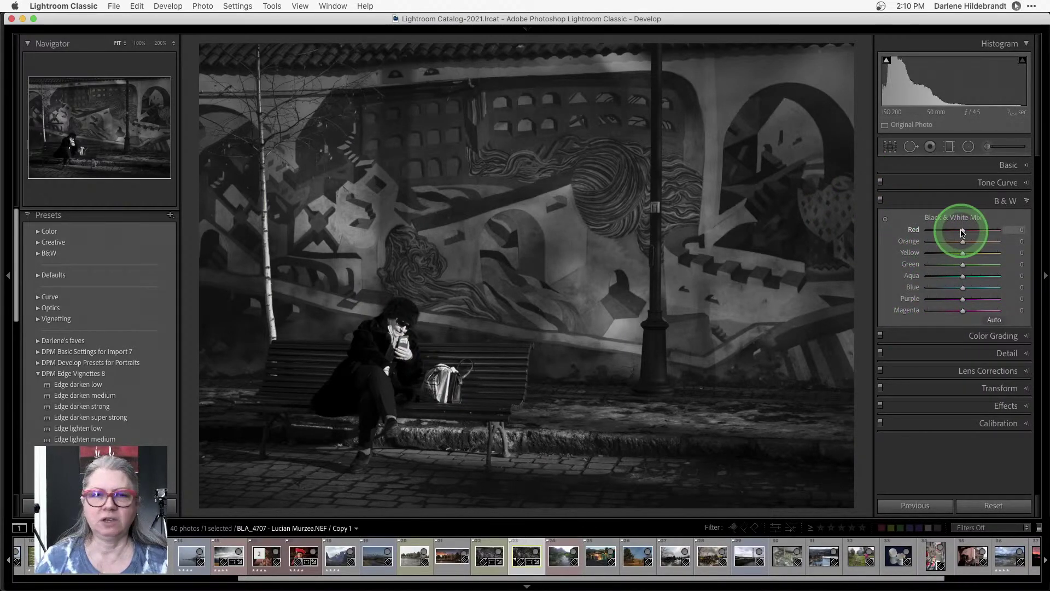
pyautogui.moveTo(963, 233); pyautogui.dragTo(388, 350)
pyautogui.click(396, 333)
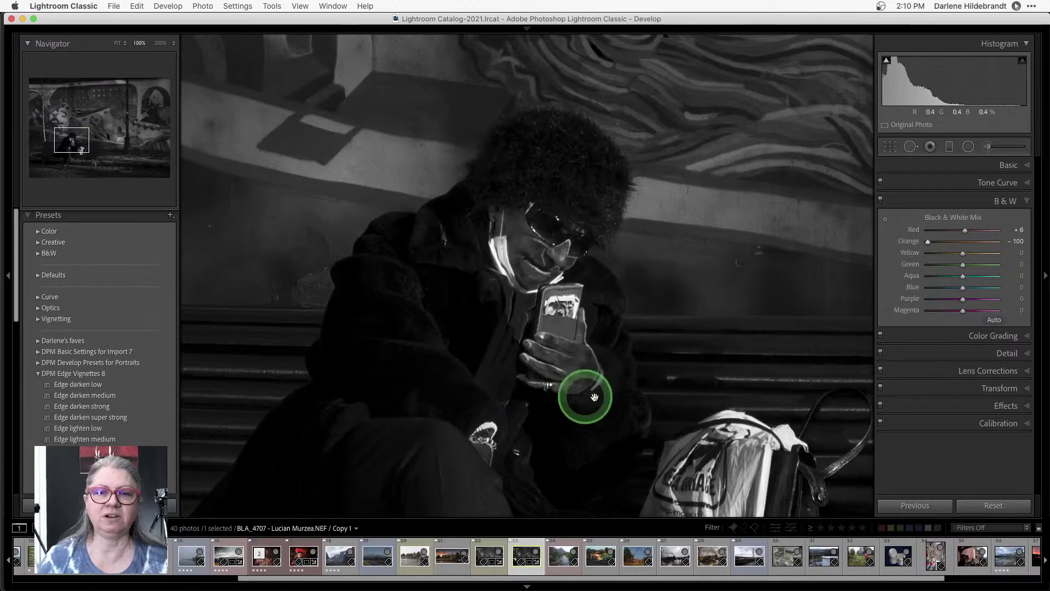
pyautogui.doubleClick(908, 242)
pyautogui.click(734, 234)
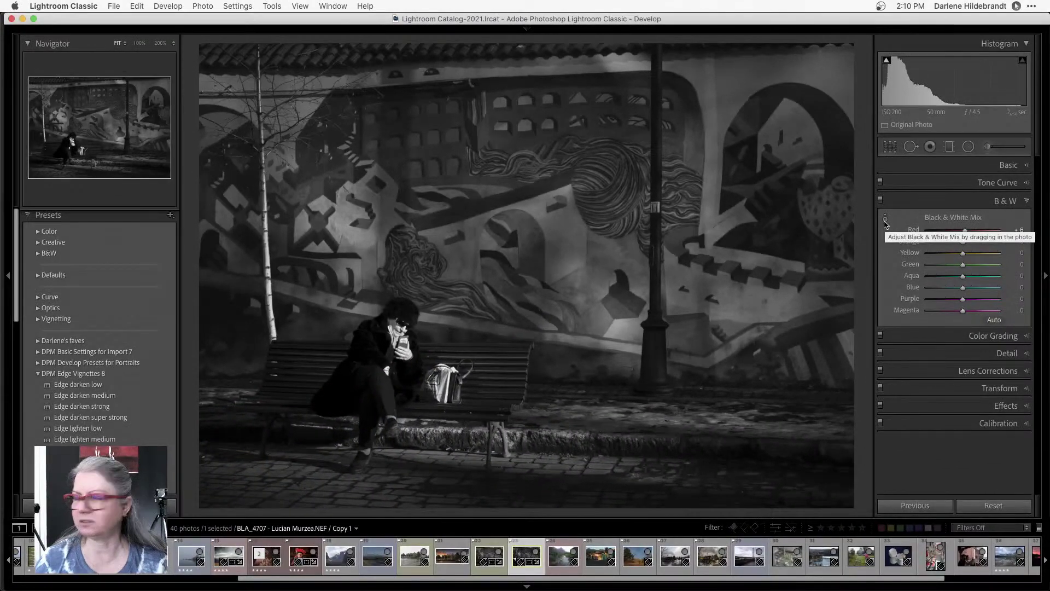
# Darken the mural's aqua and blue tones with the targeted Black & White Mix adjustment, to Aqua -97 and Blue -93.
pyautogui.click(885, 221)
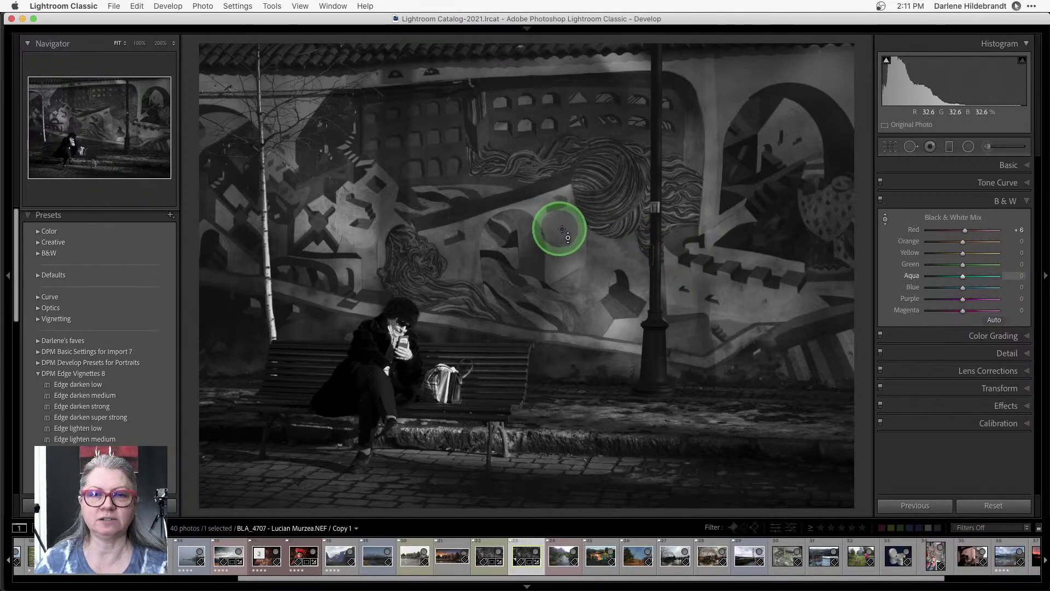
pyautogui.moveTo(558, 226); pyautogui.dragTo(559, 293)
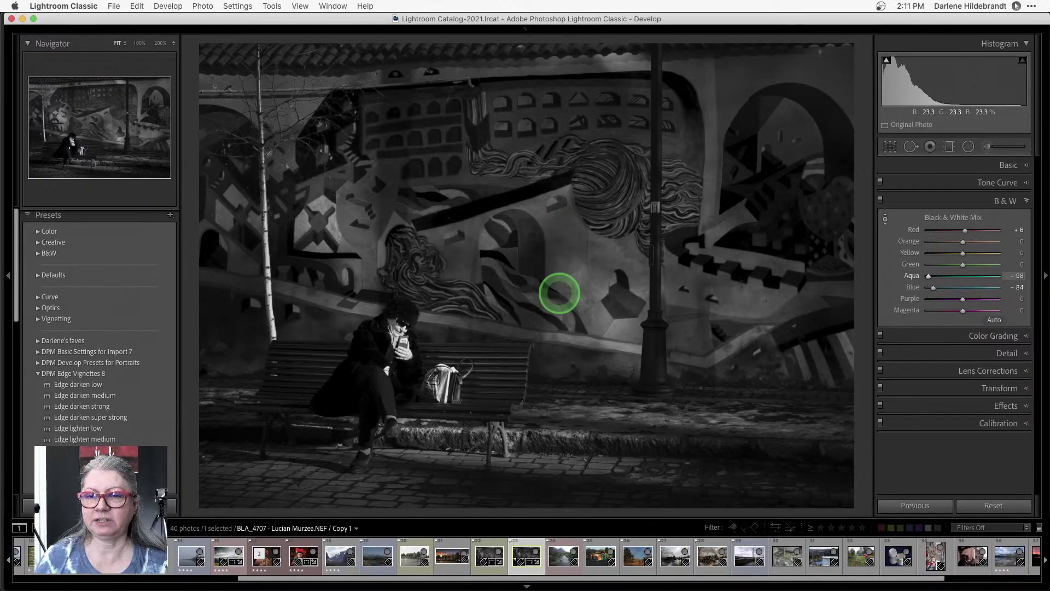
pyautogui.moveTo(559, 289); pyautogui.dragTo(572, 233)
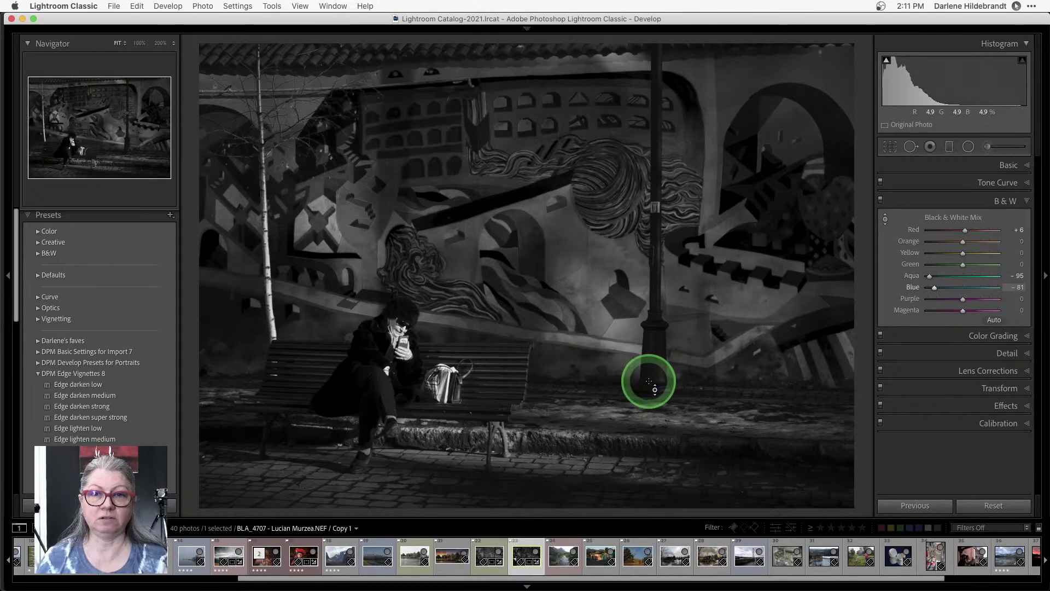
pyautogui.moveTo(697, 124)
pyautogui.mouseDown()
pyautogui.moveTo(697, 143)
pyautogui.moveTo(699, 96)
pyautogui.moveTo(695, 124)
pyautogui.mouseUp()
pyautogui.click(975, 350)
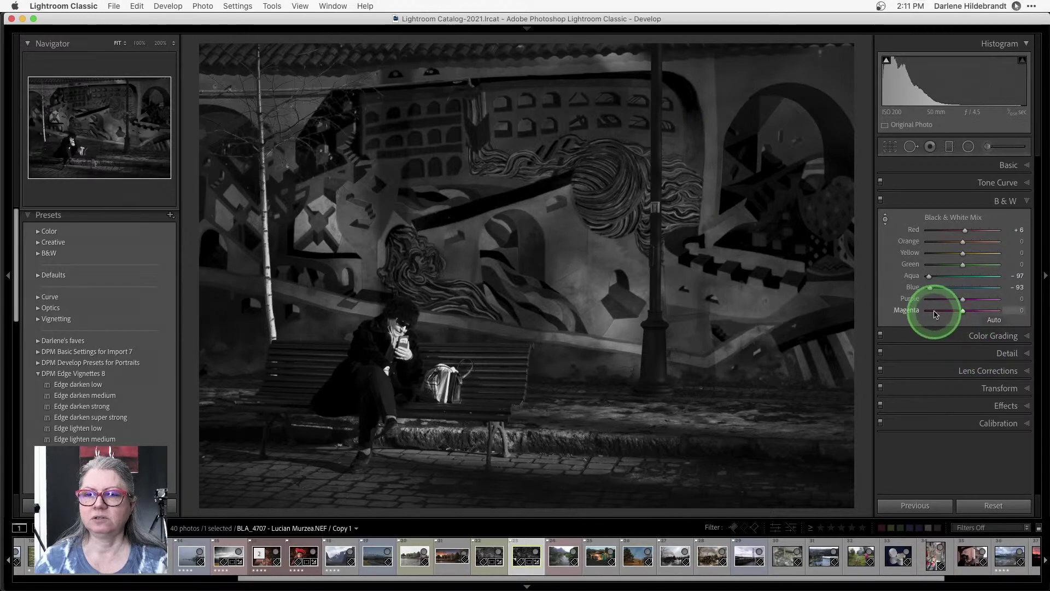
# Set the mix to Orange +8, Yellow +71, Aqua -81, Blue -85, Purple +82 and Magenta +73, and compare the photo without it.
pyautogui.moveTo(933, 307); pyautogui.dragTo(989, 297)
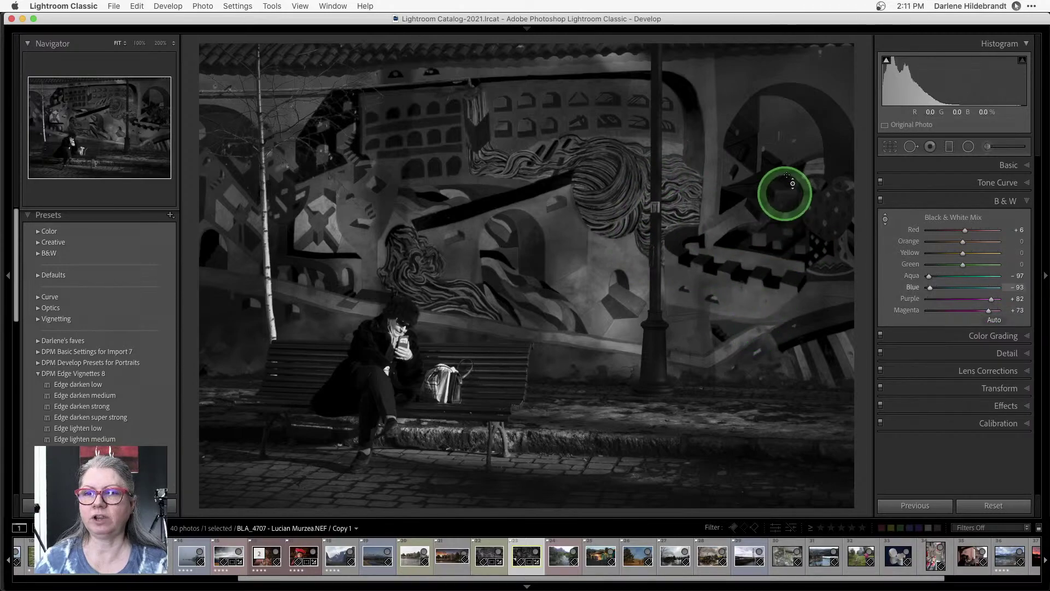
pyautogui.moveTo(784, 121); pyautogui.dragTo(816, 105)
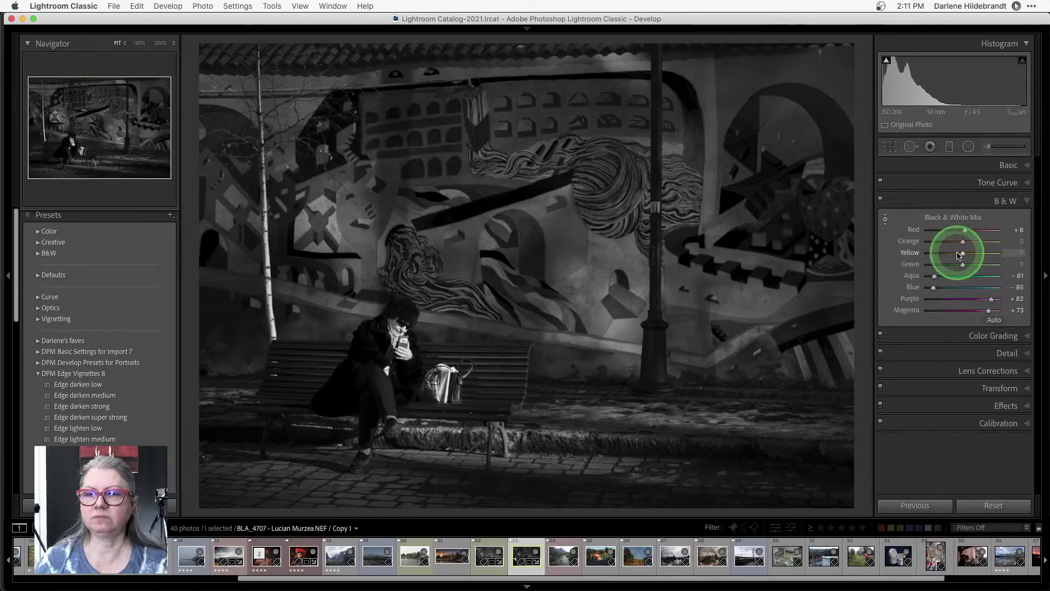
pyautogui.moveTo(933, 258); pyautogui.dragTo(963, 238)
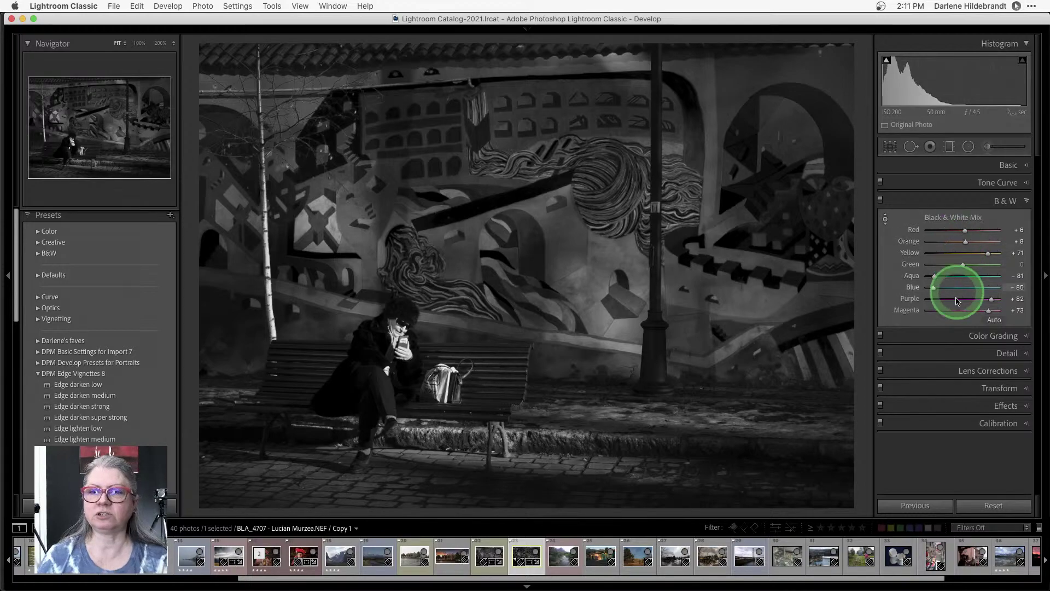
pyautogui.click(881, 201)
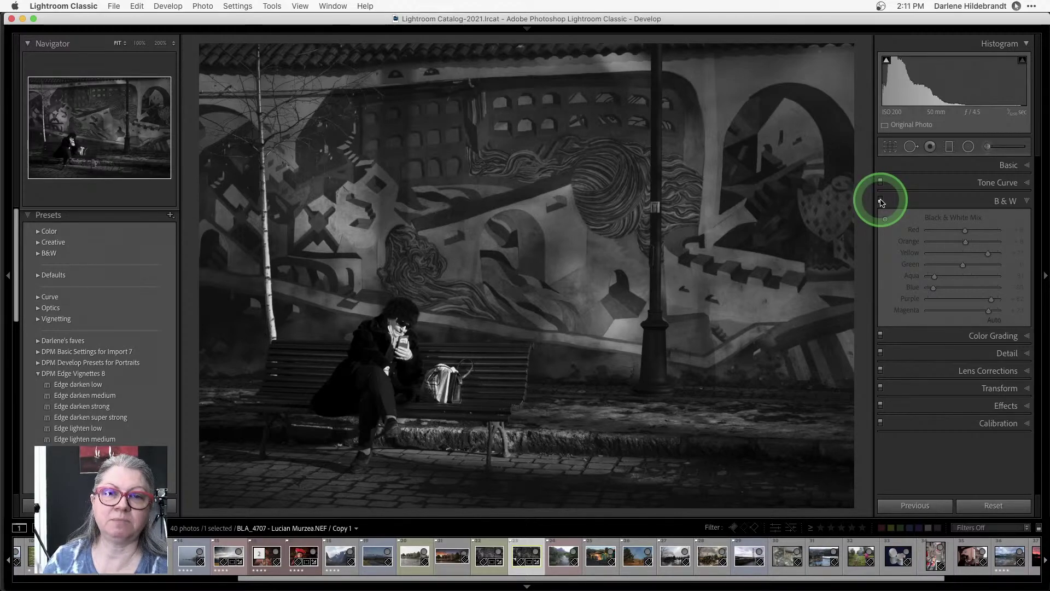
pyautogui.click(881, 201)
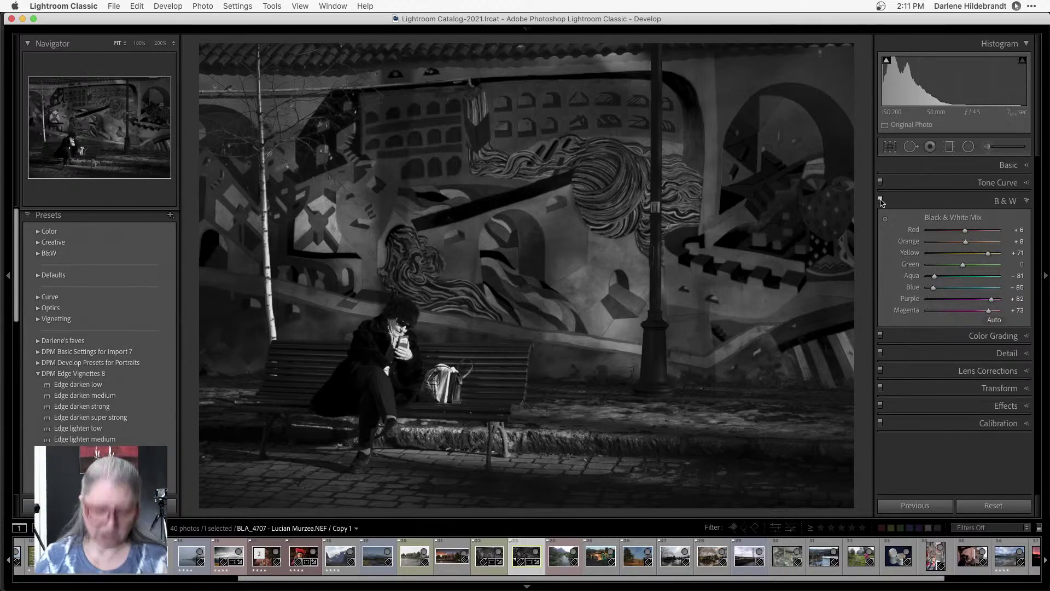
# Darken the white tree trunk with a tall, narrow radial filter using Highlight darken, with Exposure -0.86 and Highlights -100.
pyautogui.hotkey('shift', 'm')
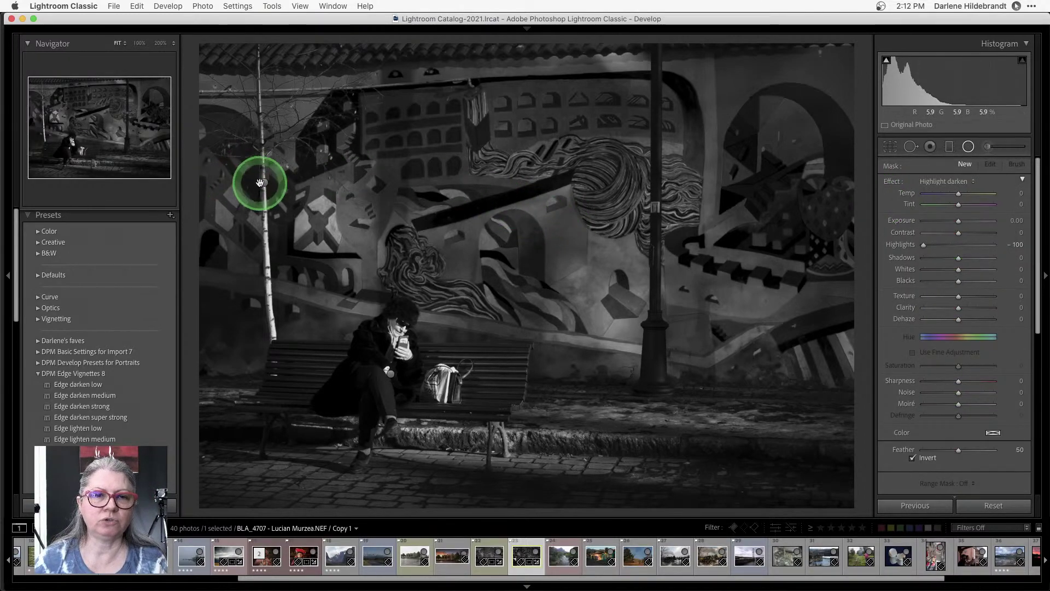
pyautogui.moveTo(263, 181); pyautogui.dragTo(301, 410)
pyautogui.moveTo(932, 245)
pyautogui.mouseDown()
pyautogui.moveTo(942, 247)
pyautogui.moveTo(905, 242)
pyautogui.mouseUp()
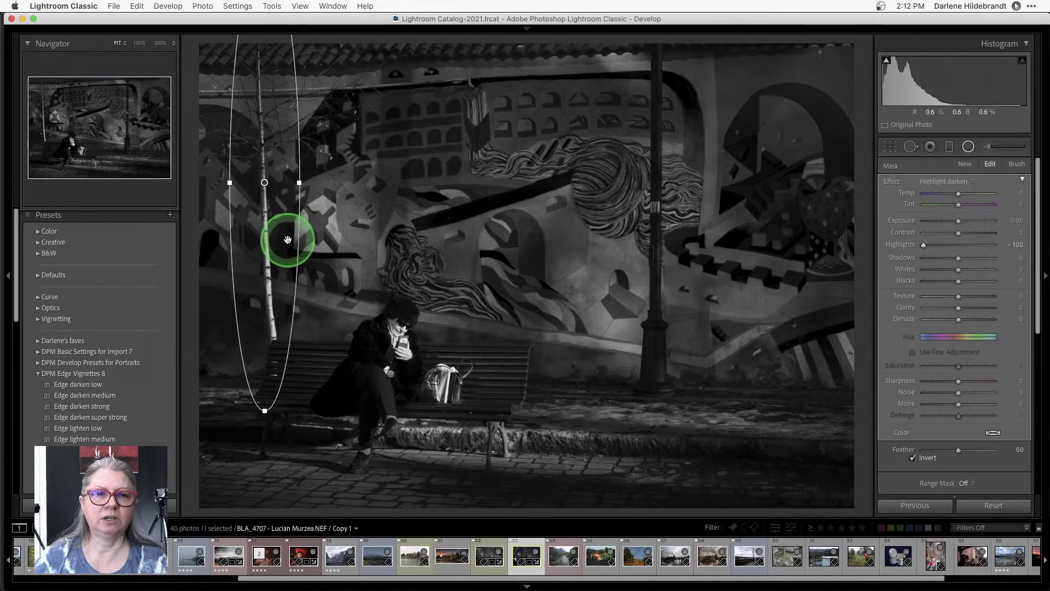
pyautogui.moveTo(951, 222); pyautogui.dragTo(956, 223)
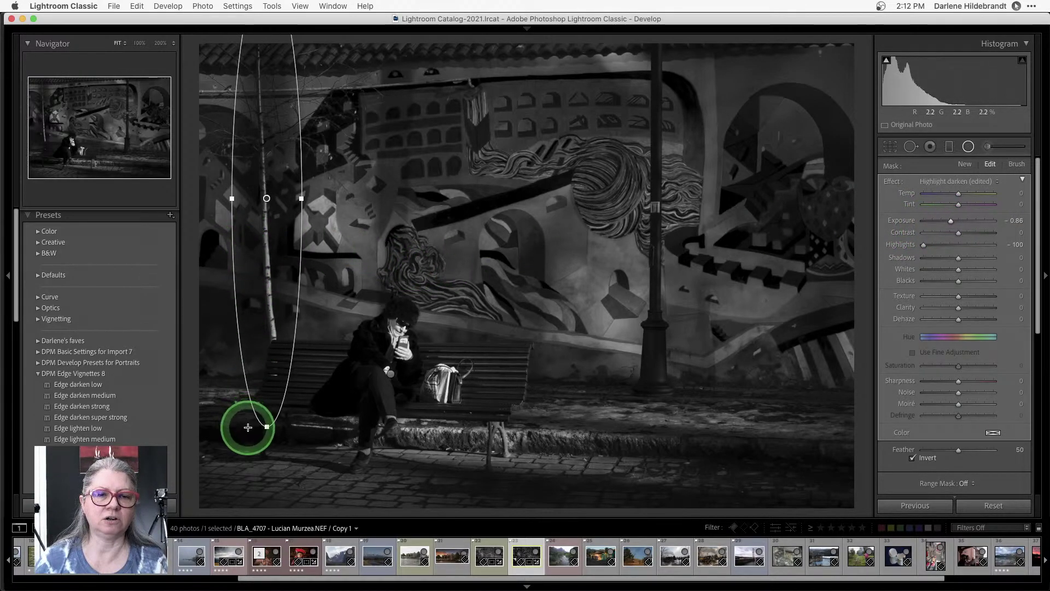
pyautogui.moveTo(251, 417); pyautogui.dragTo(258, 421)
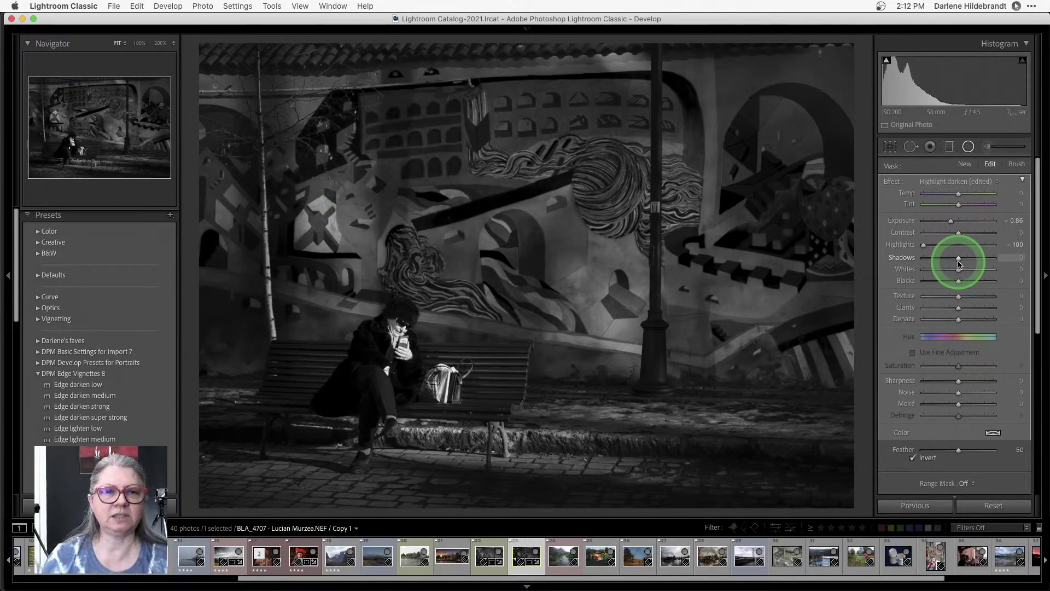
# Examine the radial filter's remaining adjustments and mask options, including Feather, Invert and Range Mask.
pyautogui.scroll(-3, 958, 264)
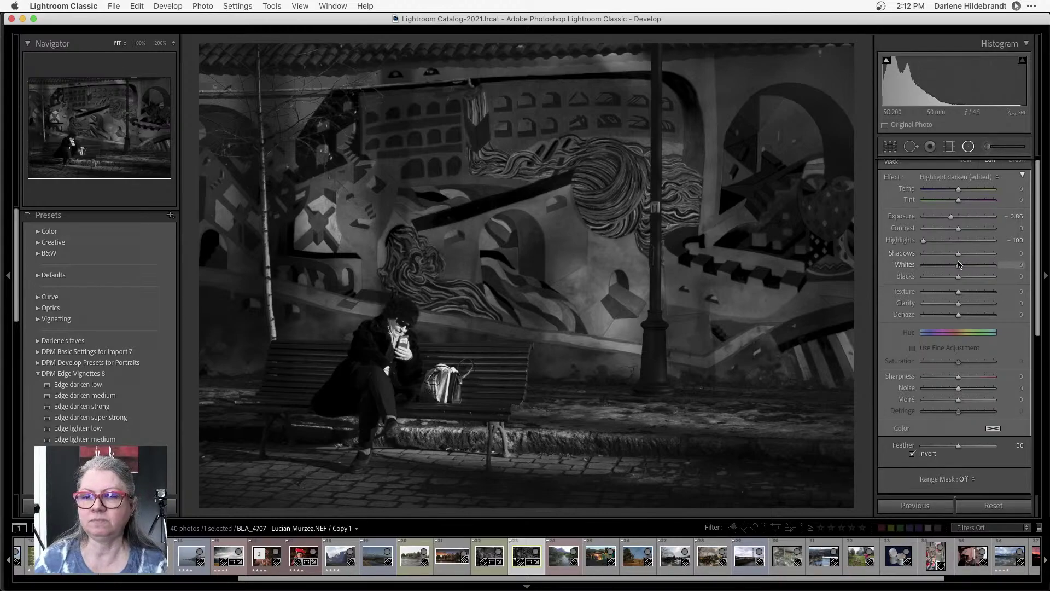
pyautogui.scroll(4, 958, 265)
pyautogui.scroll(-1, 958, 264)
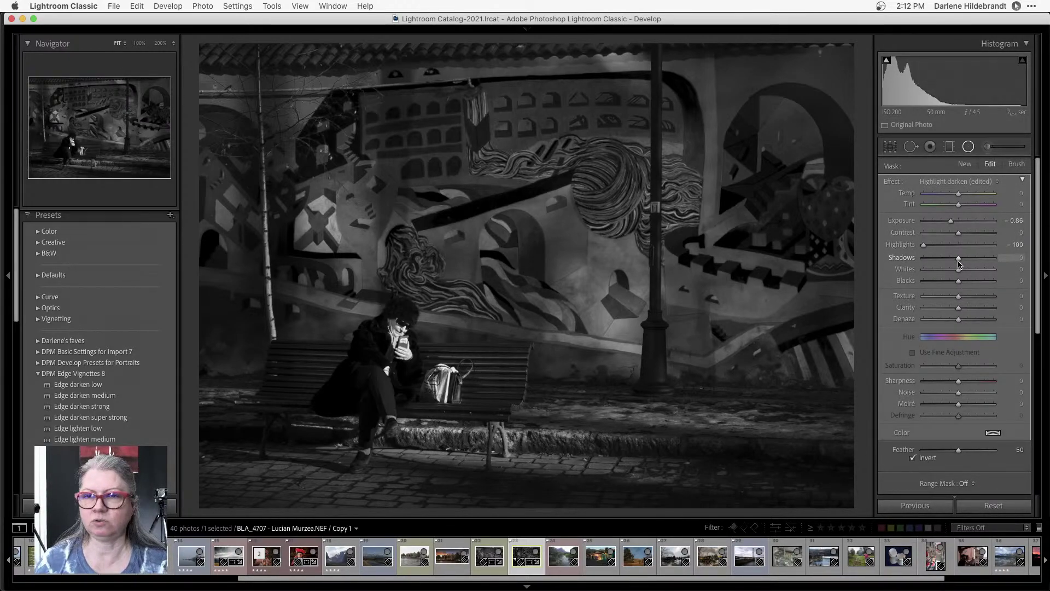
pyautogui.scroll(-5, 958, 265)
pyautogui.click(950, 305)
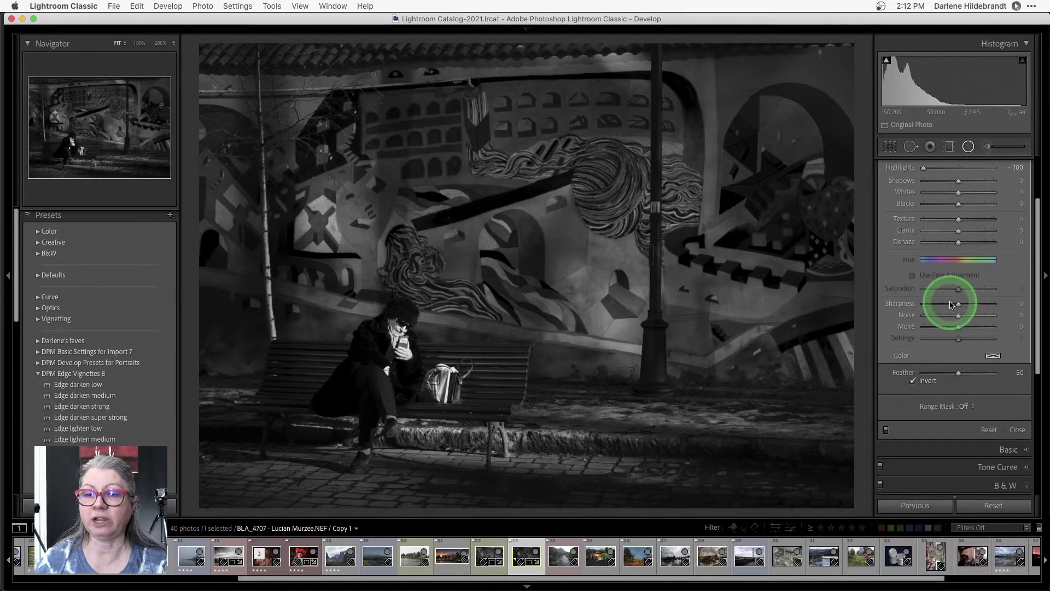
pyautogui.scroll(-3, 950, 305)
pyautogui.click(944, 360)
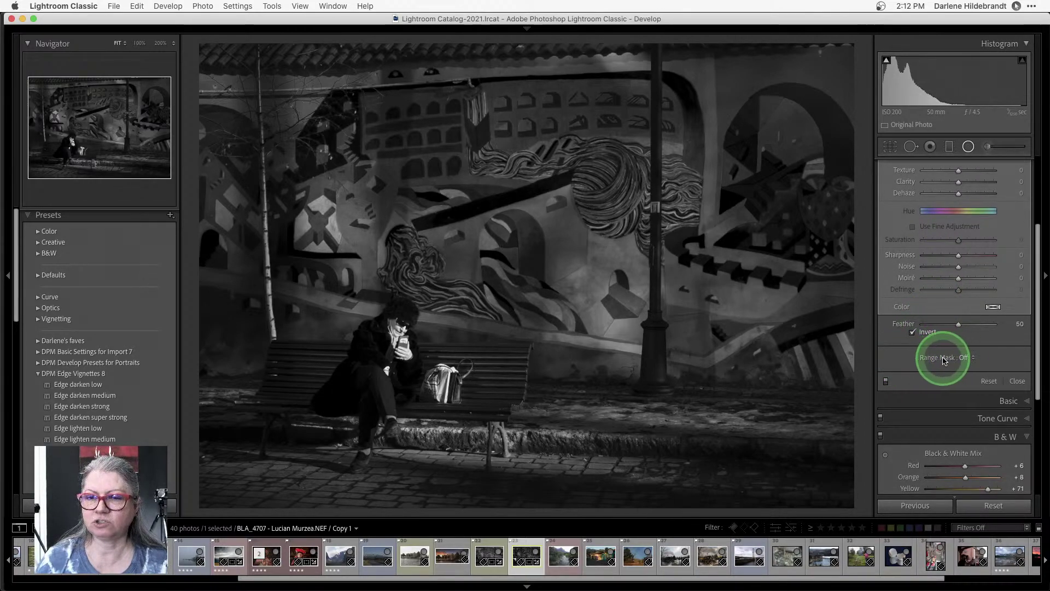
pyautogui.scroll(2, 947, 336)
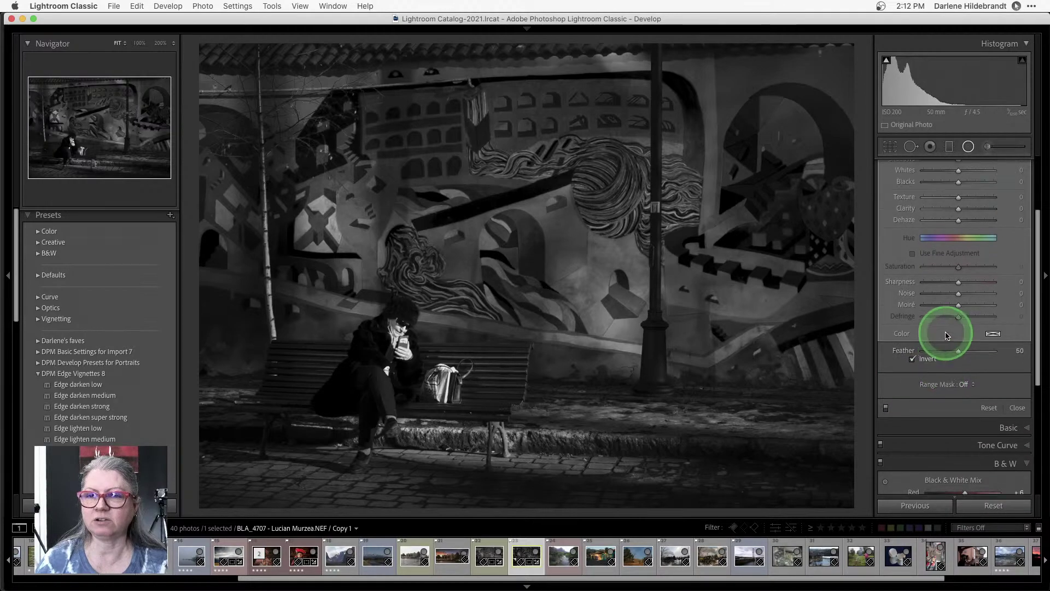
pyautogui.scroll(4, 947, 335)
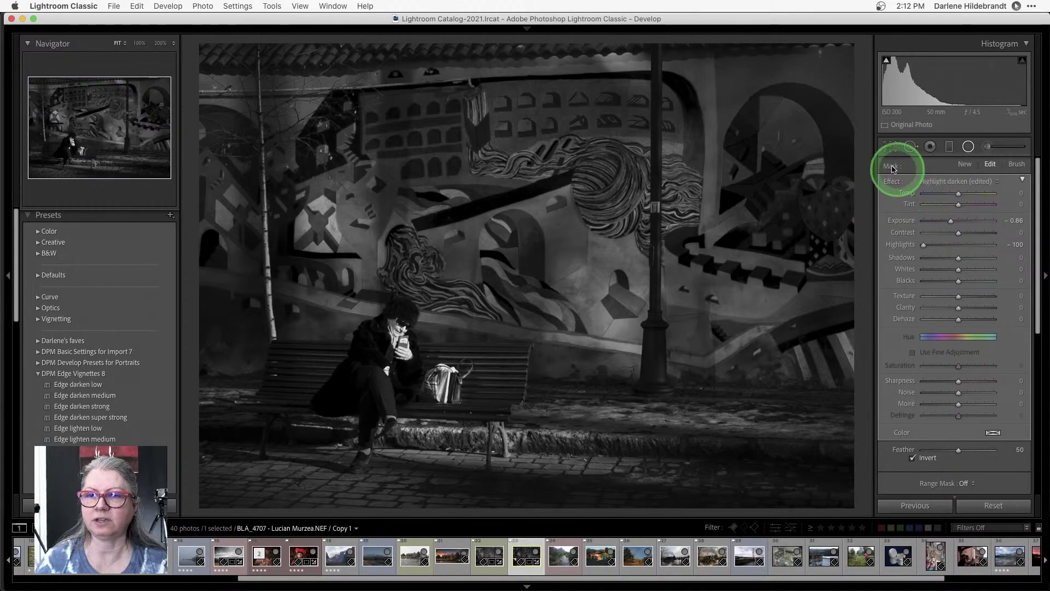
# Restrict the tree trunk's radial filter with a Luminance range mask and show the luminance mask overlay.
pyautogui.scroll(-4, 939, 294)
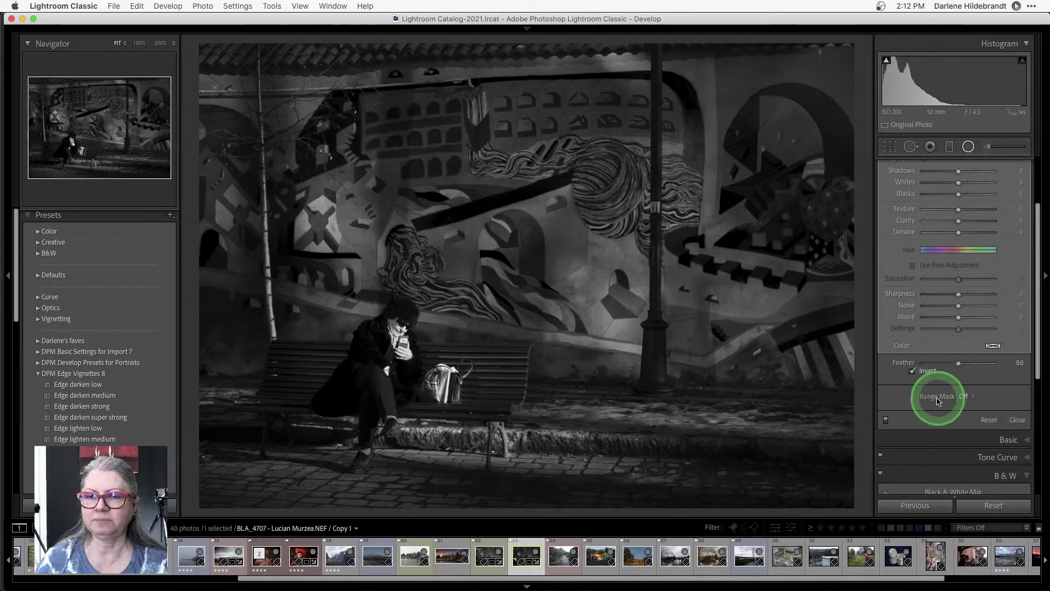
pyautogui.click(966, 397)
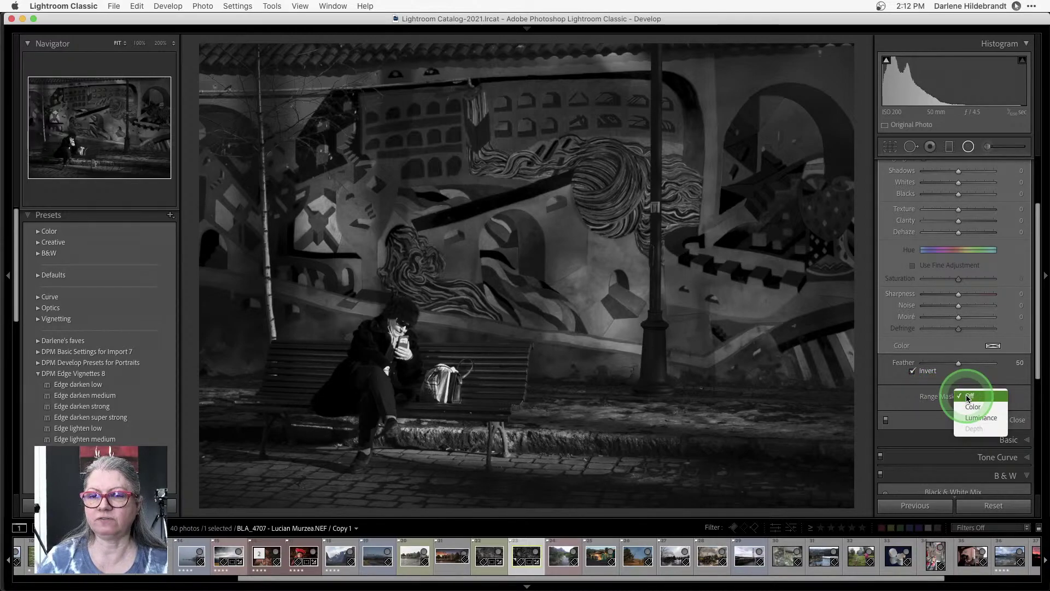
pyautogui.click(969, 418)
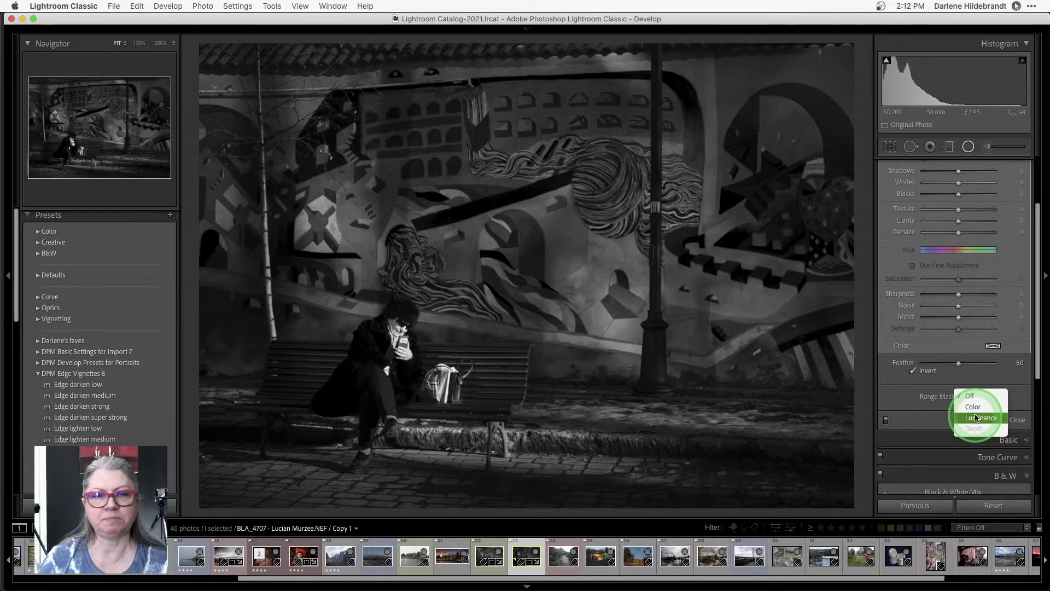
pyautogui.click(977, 417)
pyautogui.scroll(-5, 937, 342)
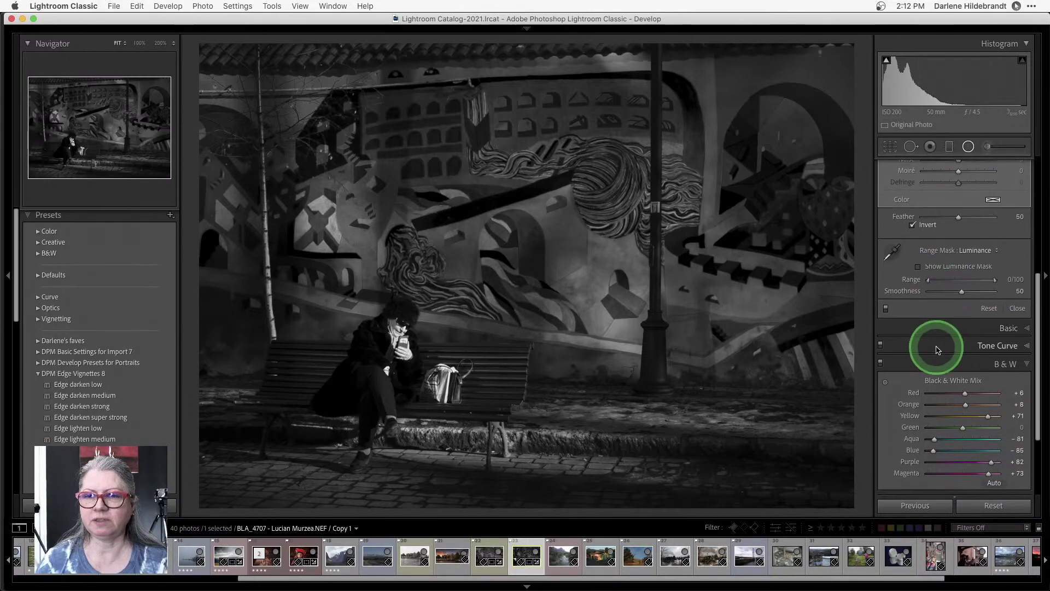
pyautogui.click(918, 267)
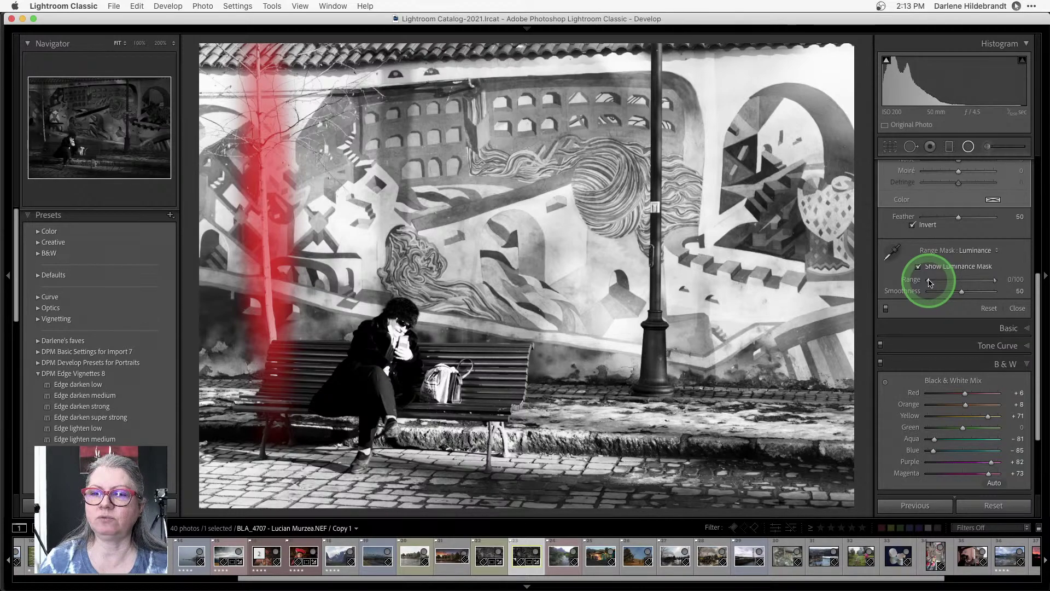
# Limit the luminance mask to the brightest tones with a Range of 92/100, testing other ranges, and hide the mask overlay.
pyautogui.moveTo(929, 282); pyautogui.dragTo(933, 283)
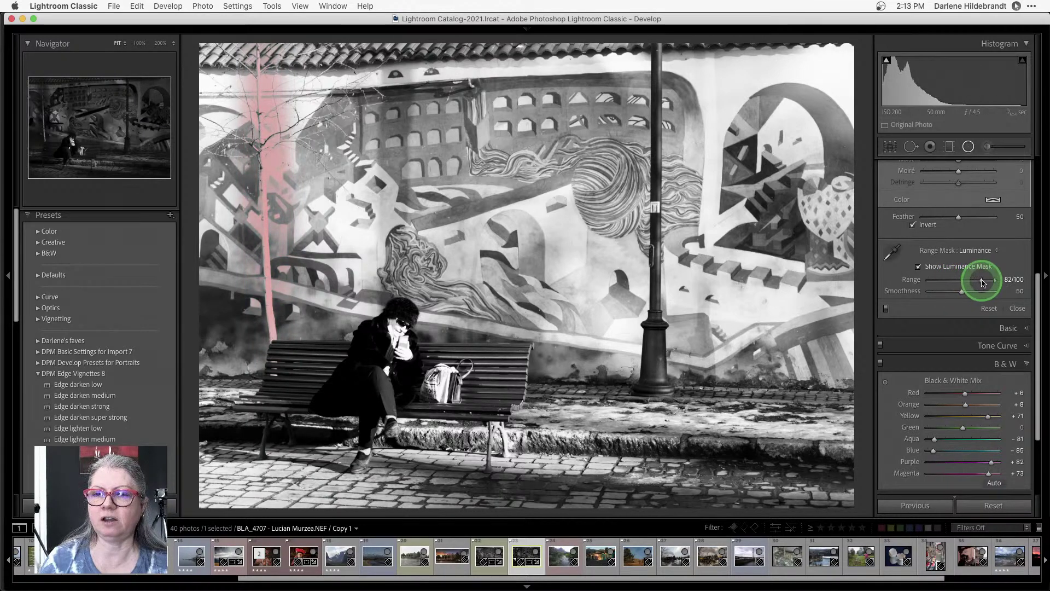
pyautogui.click(289, 237)
pyautogui.moveTo(279, 113)
pyautogui.mouseDown()
pyautogui.moveTo(266, 263)
pyautogui.moveTo(238, 291)
pyautogui.moveTo(283, 138)
pyautogui.mouseUp()
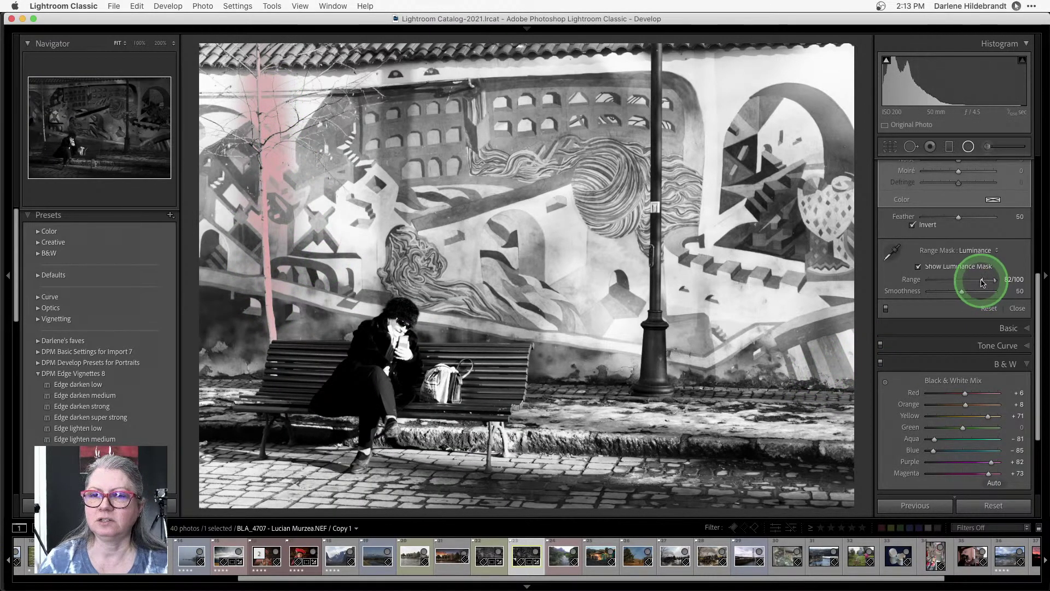
pyautogui.moveTo(983, 282); pyautogui.dragTo(907, 281)
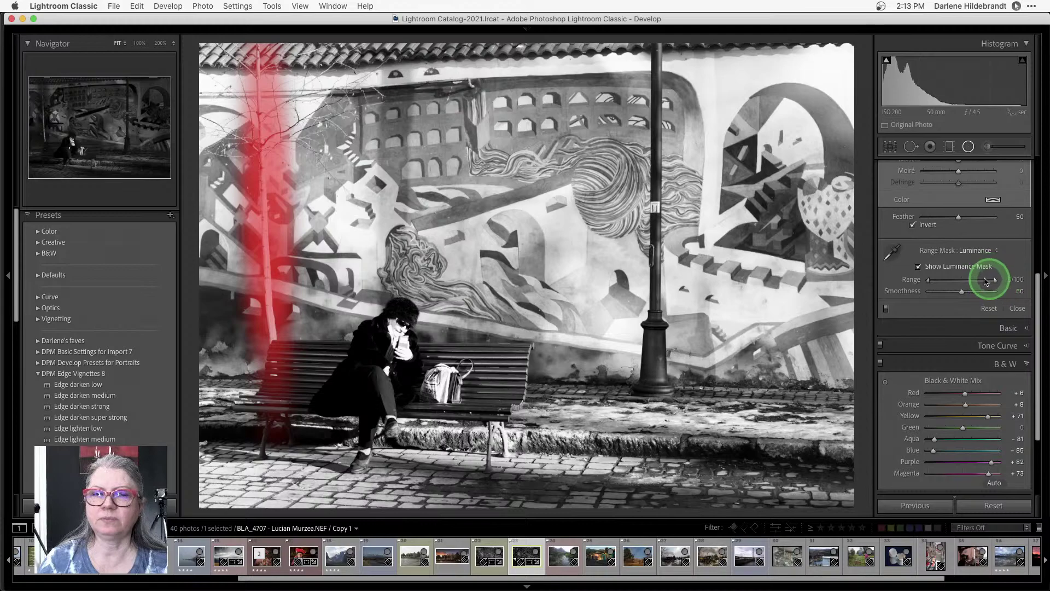
pyautogui.moveTo(986, 281); pyautogui.dragTo(955, 280)
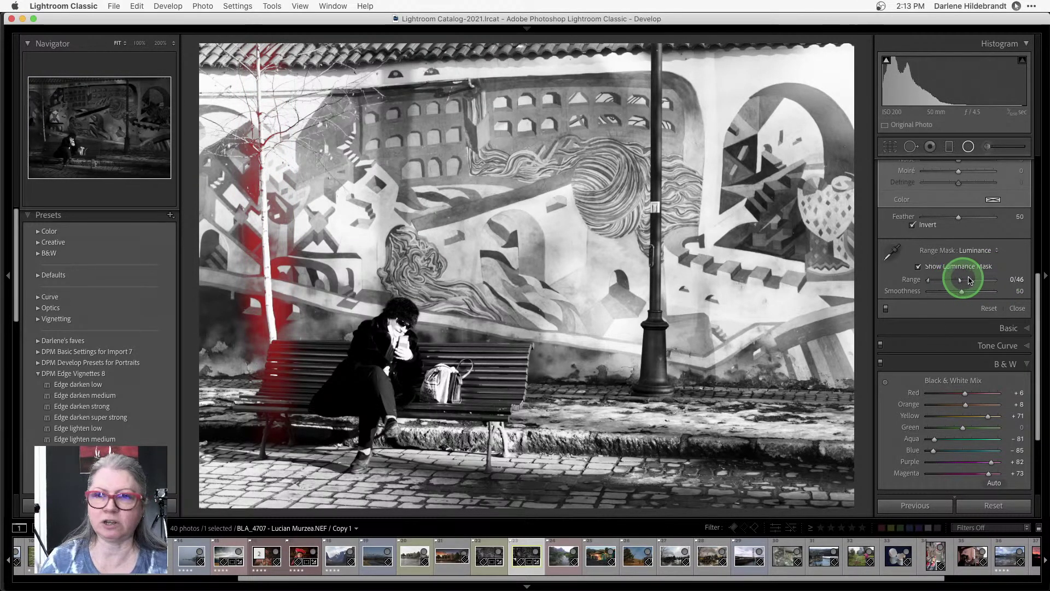
pyautogui.moveTo(970, 280); pyautogui.dragTo(1008, 281)
pyautogui.moveTo(928, 281); pyautogui.dragTo(979, 282)
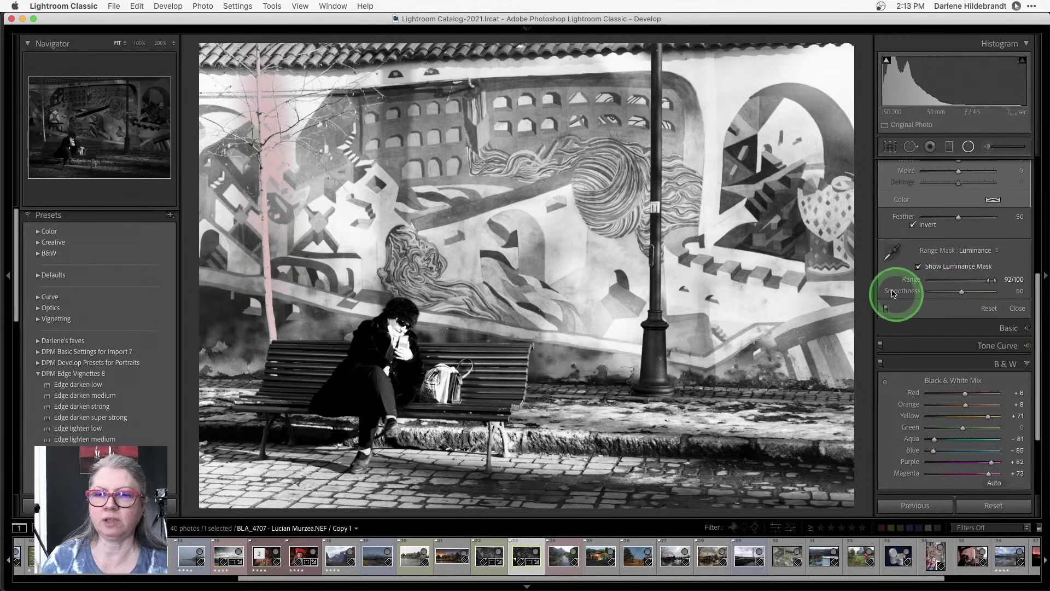
pyautogui.click(919, 267)
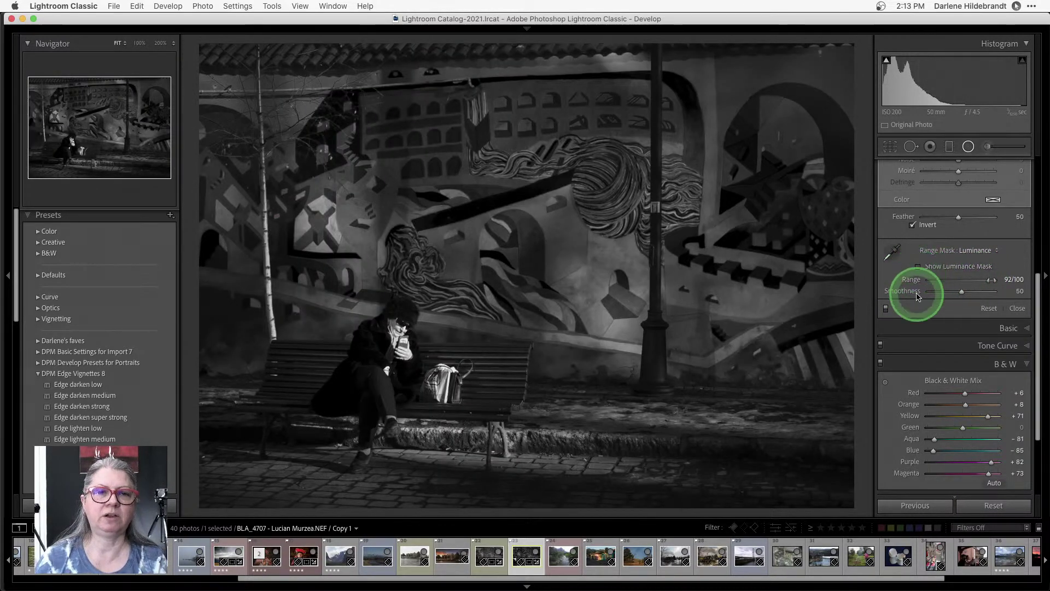
# Compare the photo with and without the radial filter, and set the filter's Exposure to -0.50.
pyautogui.click(887, 309)
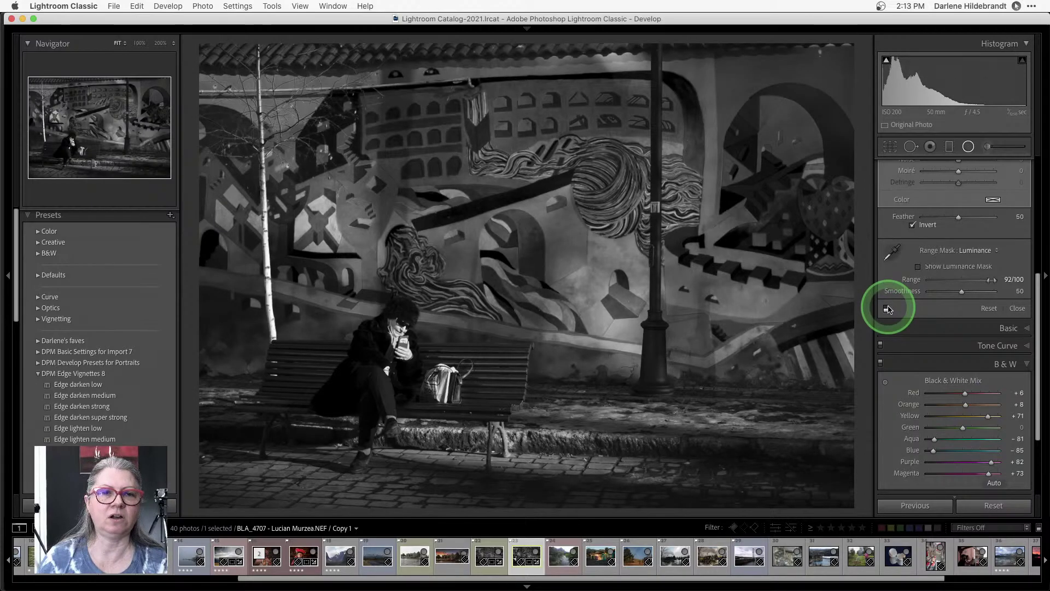
pyautogui.click(887, 309)
pyautogui.click(887, 309)
pyautogui.click(887, 309)
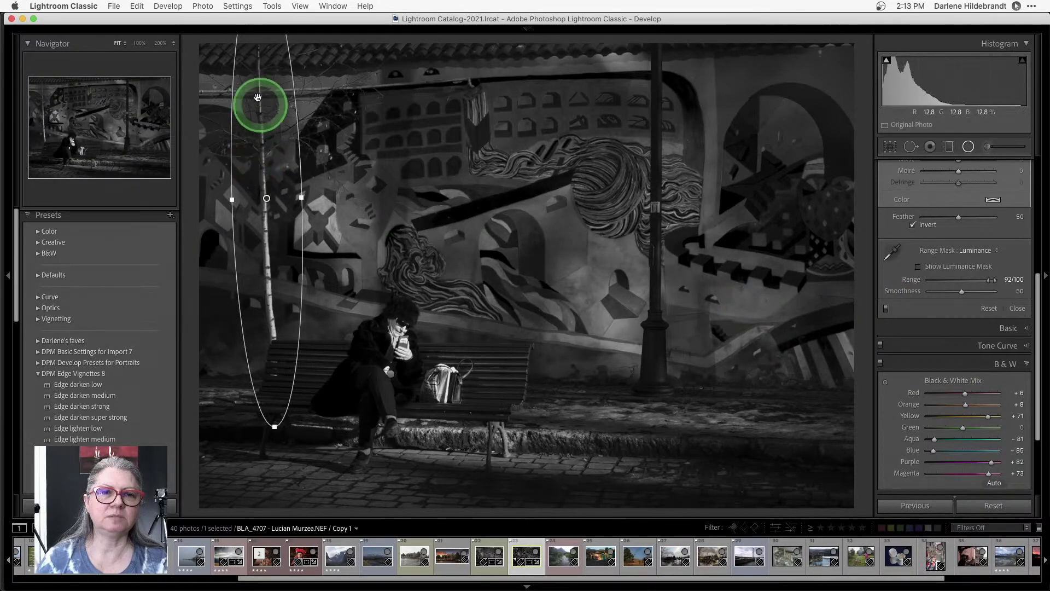
pyautogui.scroll(5, 998, 240)
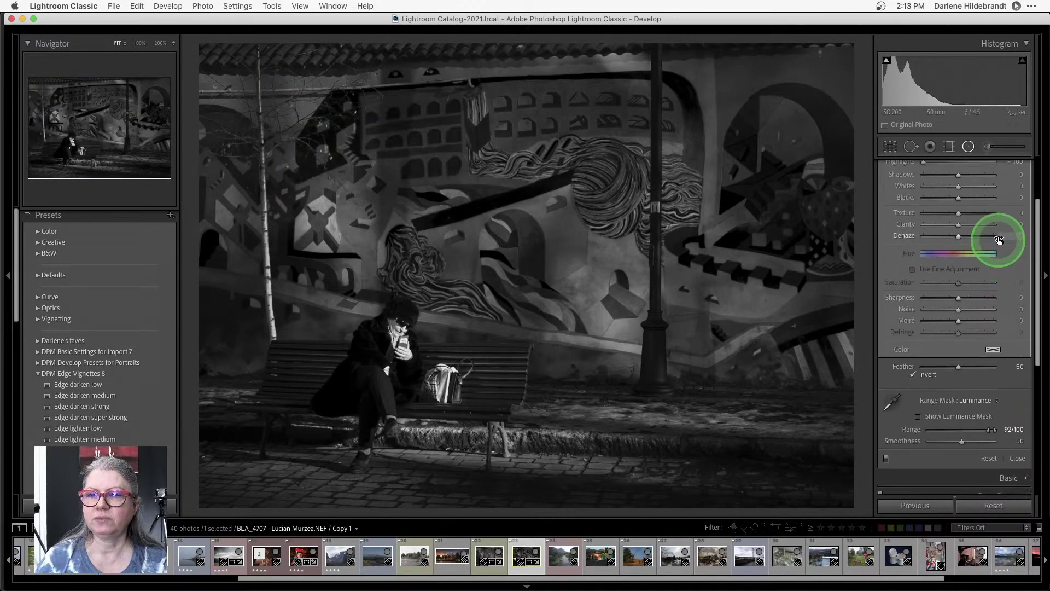
pyautogui.scroll(3, 999, 240)
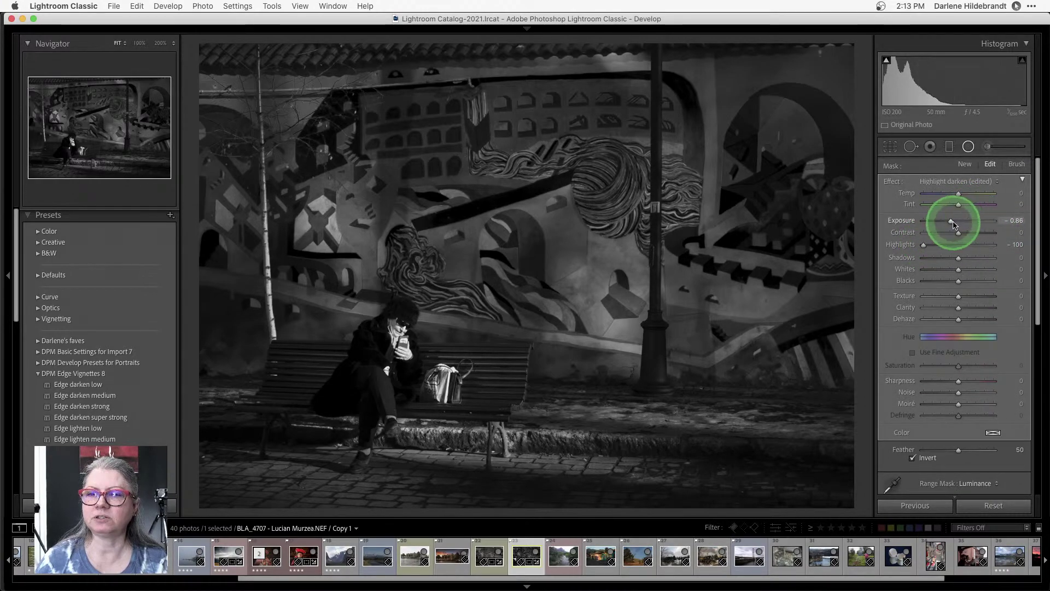
pyautogui.moveTo(954, 224); pyautogui.dragTo(952, 223)
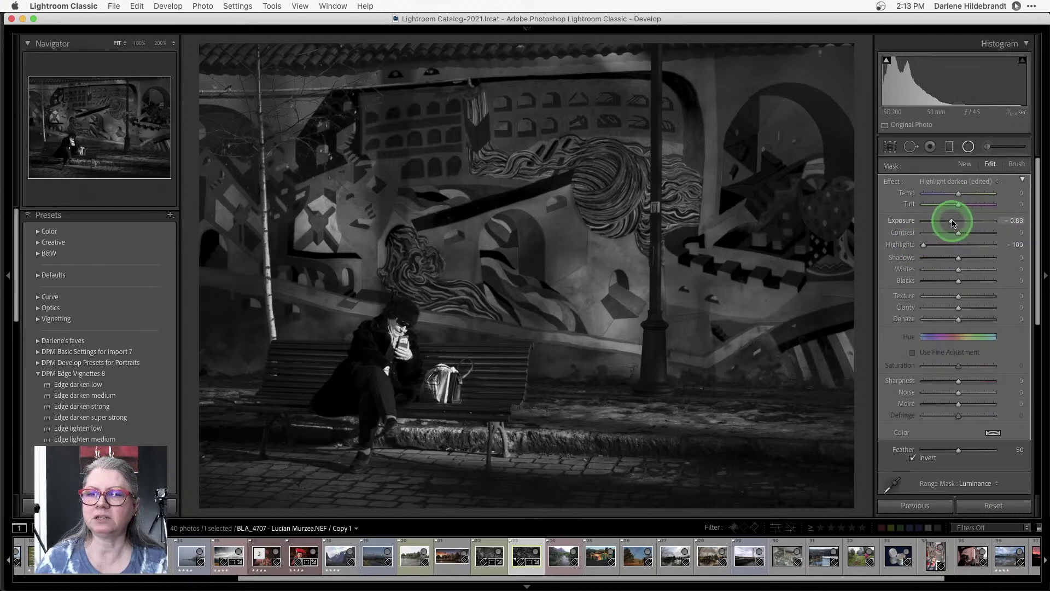
# Erase the radial filter from the wall to the right of the upper trunk, using the Erase brush with Feather 75 and Flow 80.
pyautogui.click(1015, 164)
pyautogui.scroll(-2, 962, 443)
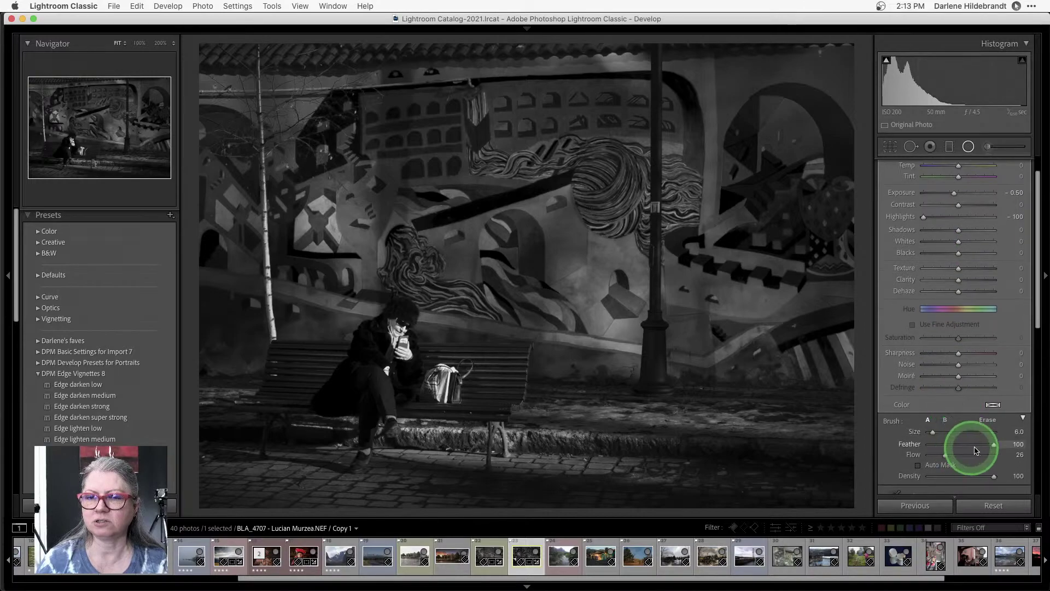
pyautogui.click(987, 420)
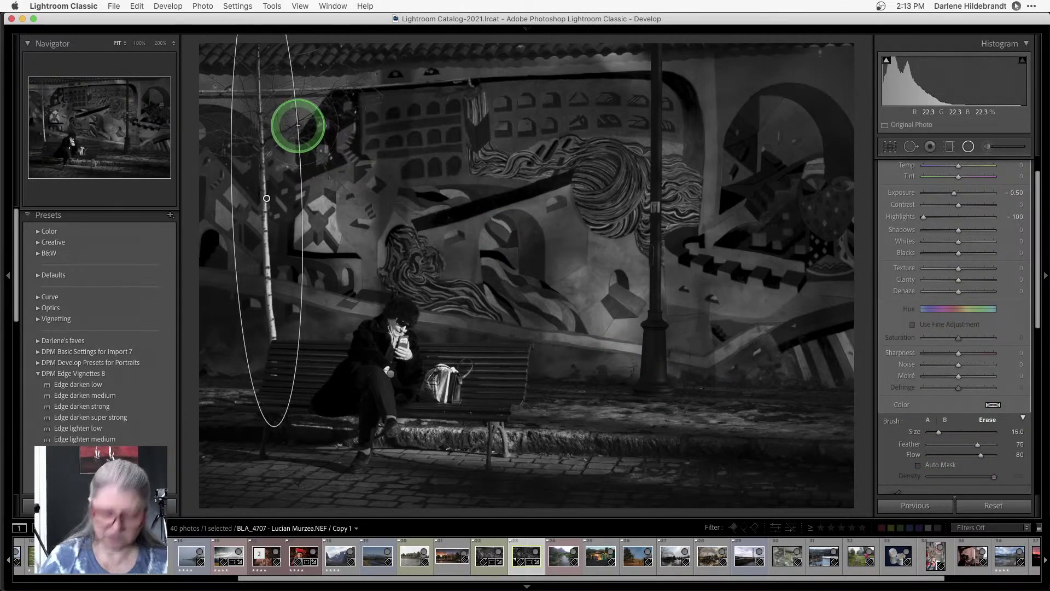
pyautogui.scroll(-5, 298, 126)
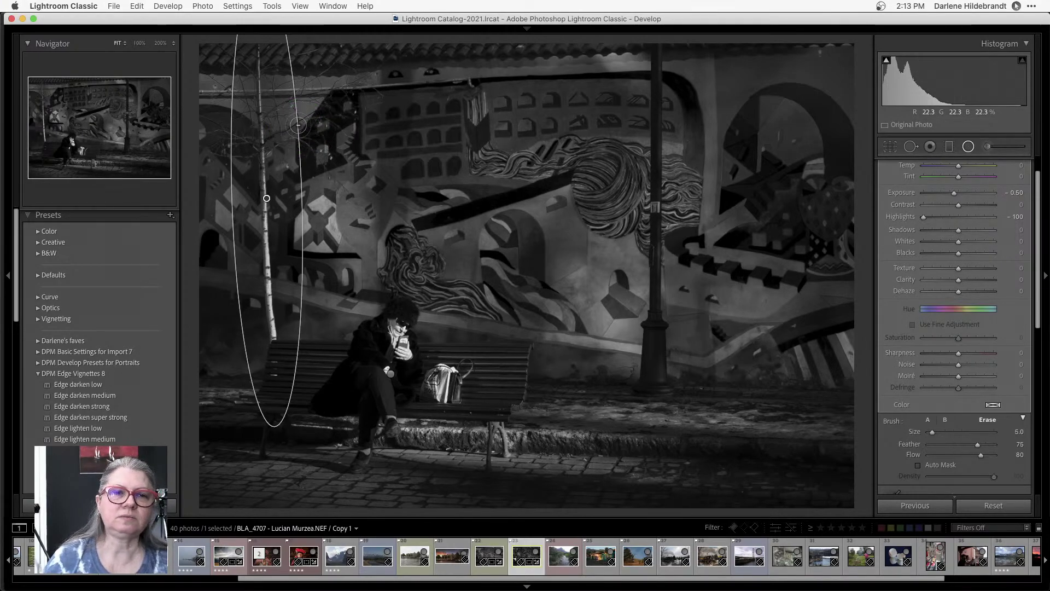
pyautogui.moveTo(298, 126)
pyautogui.mouseDown()
pyautogui.moveTo(270, 104)
pyautogui.moveTo(280, 81)
pyautogui.moveTo(291, 144)
pyautogui.moveTo(286, 102)
pyautogui.mouseUp()
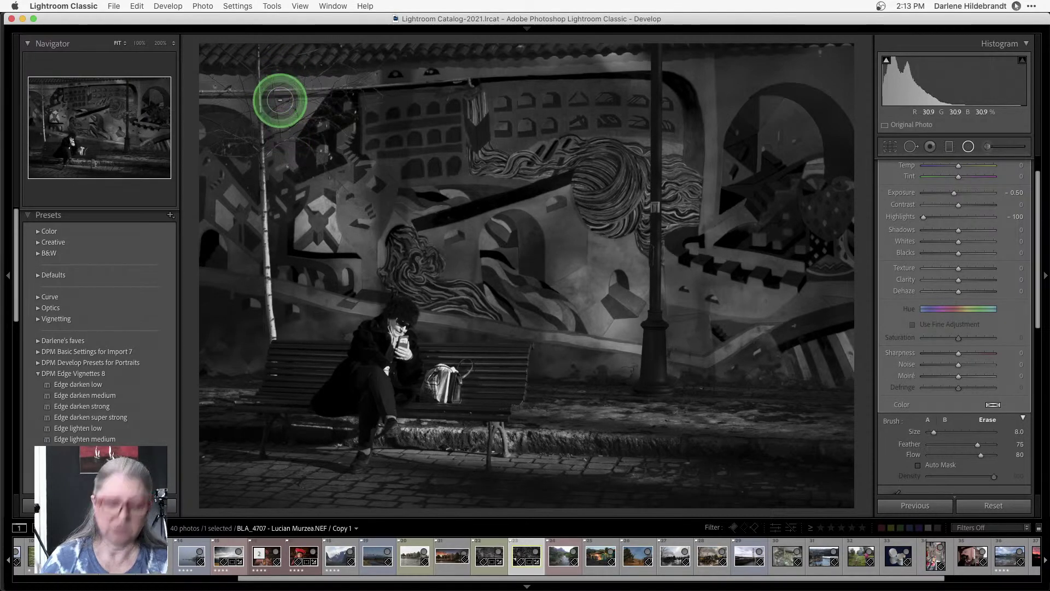
# Show the mask overlay and erase more of it beside the upper trunk with a size 8.0 brush at Feather 35.
pyautogui.press('o')
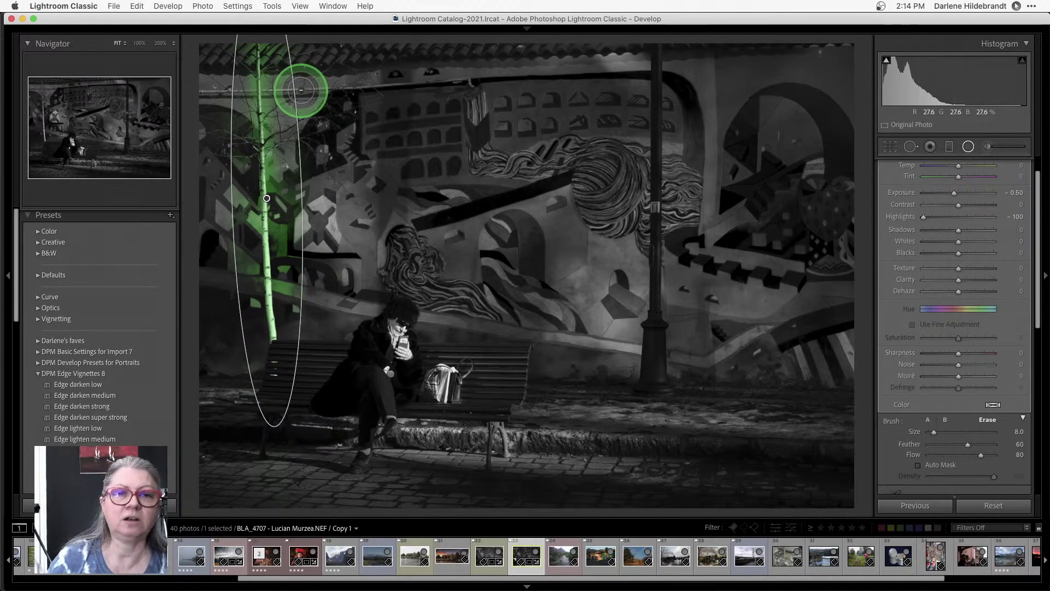
pyautogui.hotkey('shift', ']')
pyautogui.hotkey('shift', ']')
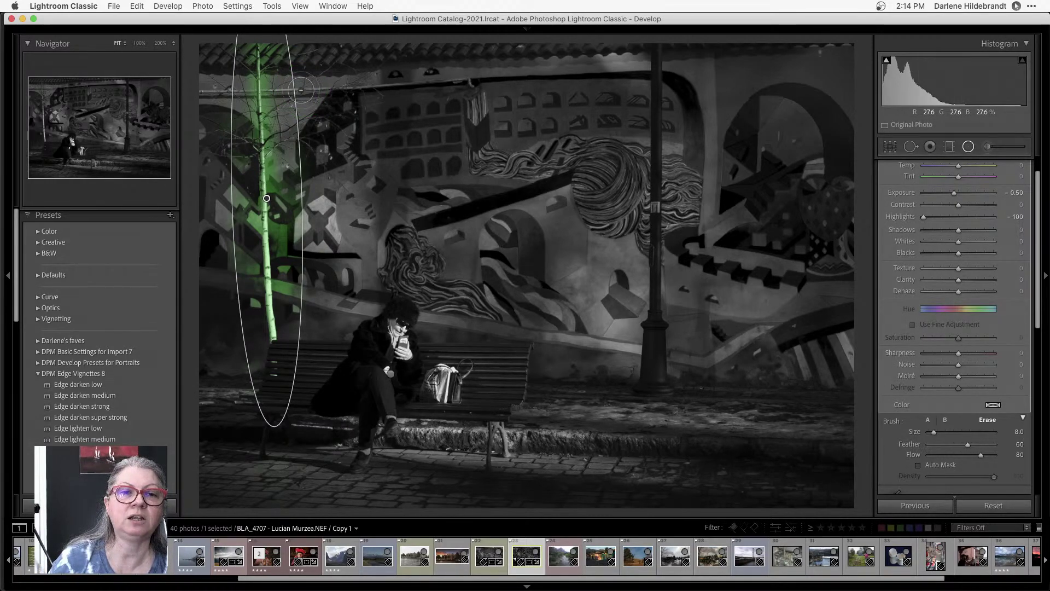
pyautogui.moveTo(301, 90)
pyautogui.mouseDown()
pyautogui.moveTo(282, 90)
pyautogui.moveTo(278, 112)
pyautogui.moveTo(277, 52)
pyautogui.moveTo(282, 181)
pyautogui.moveTo(278, 93)
pyautogui.mouseUp()
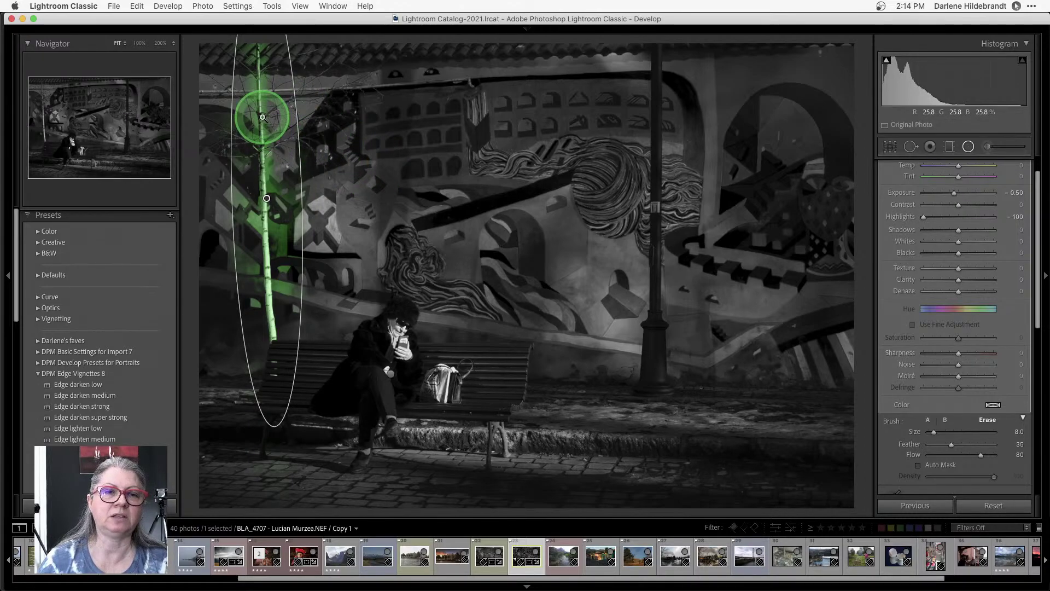
# Erase the filter's spill on both sides of the upper trunk at 100% magnification, and return to the full photo.
pyautogui.press('z')
pyautogui.moveTo(546, 199); pyautogui.dragTo(536, 27)
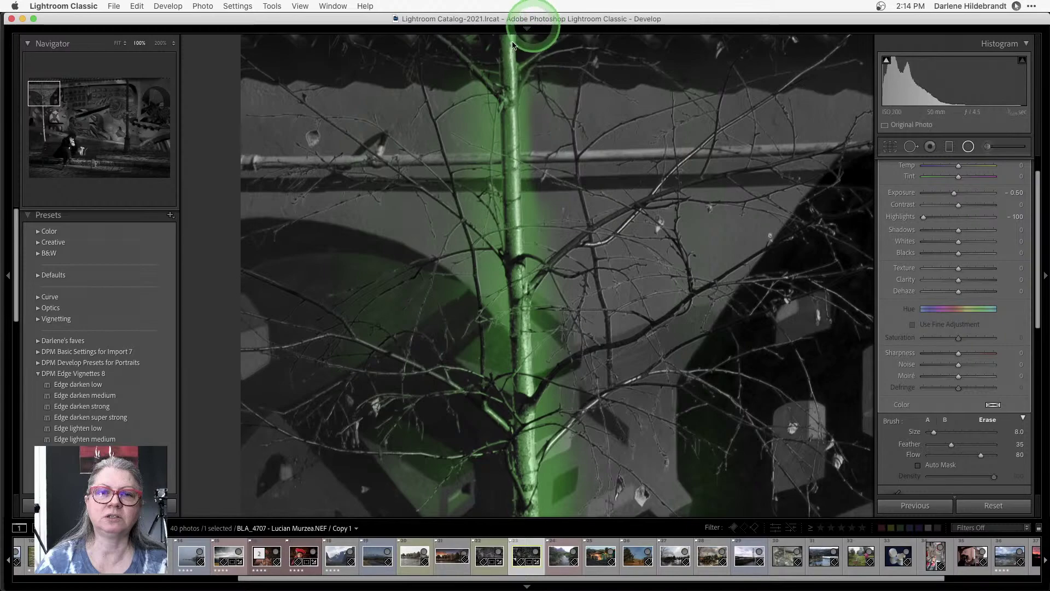
pyautogui.moveTo(450, 108)
pyautogui.mouseDown()
pyautogui.moveTo(479, 118)
pyautogui.moveTo(478, 66)
pyautogui.moveTo(487, 329)
pyautogui.moveTo(449, 128)
pyautogui.moveTo(479, 255)
pyautogui.moveTo(458, 297)
pyautogui.mouseUp()
pyautogui.moveTo(564, 356)
pyautogui.mouseDown()
pyautogui.moveTo(545, 141)
pyautogui.moveTo(541, 209)
pyautogui.moveTo(555, 274)
pyautogui.mouseUp()
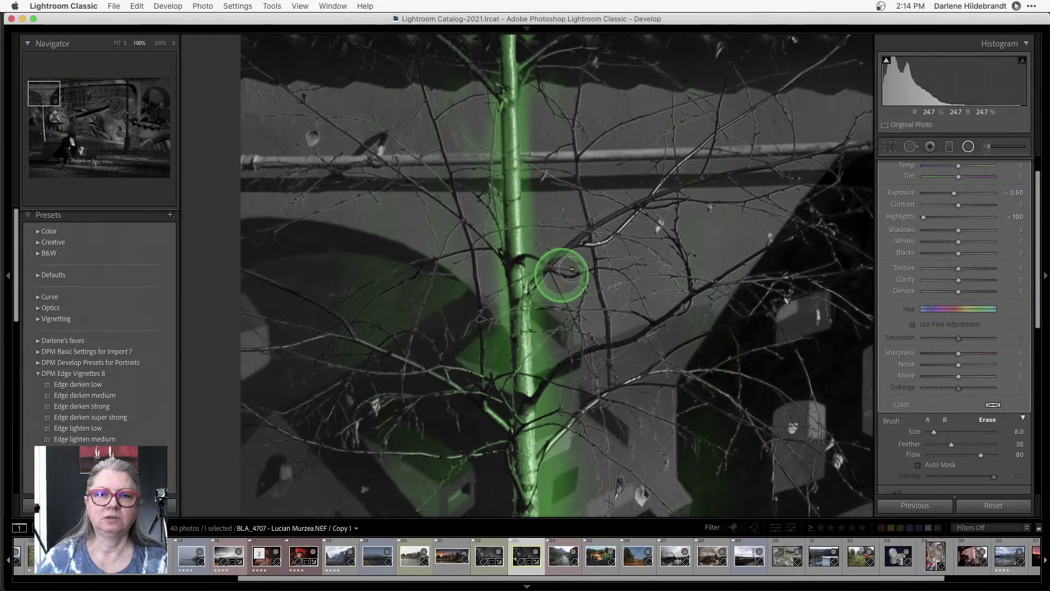
pyautogui.click(607, 149)
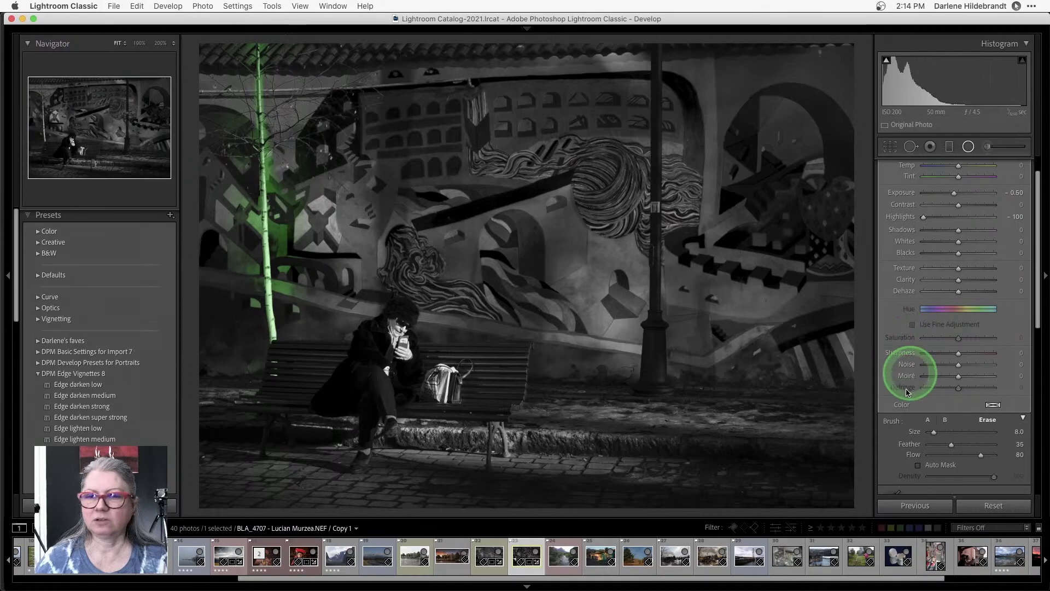
# Hide the mask overlay, set the radial filter's Exposure to -0.81 and Contrast to -52, and compare the photo with its before state.
pyautogui.press('o')
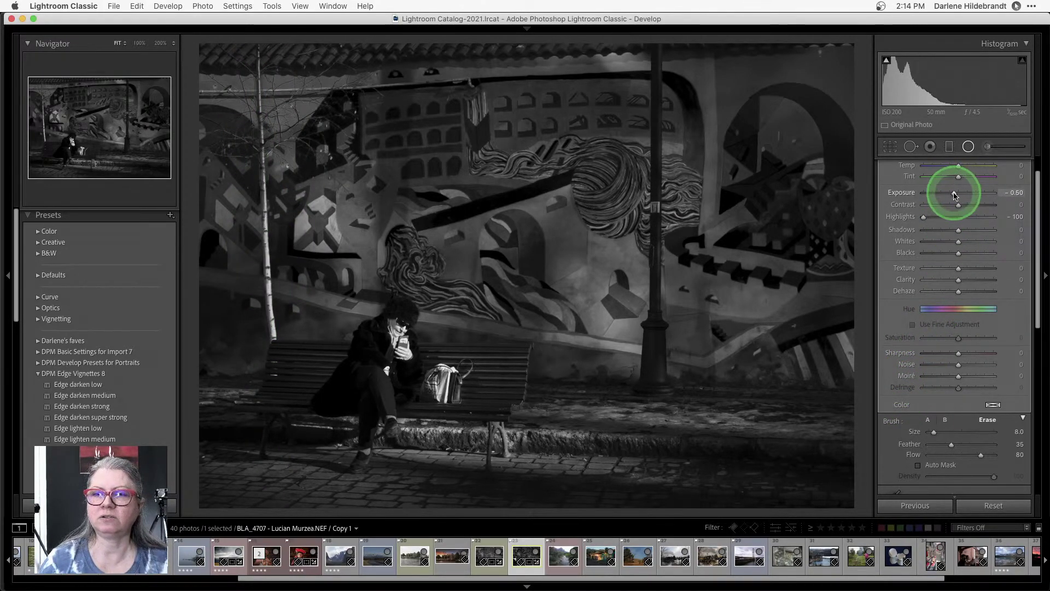
pyautogui.moveTo(951, 195); pyautogui.dragTo(941, 206)
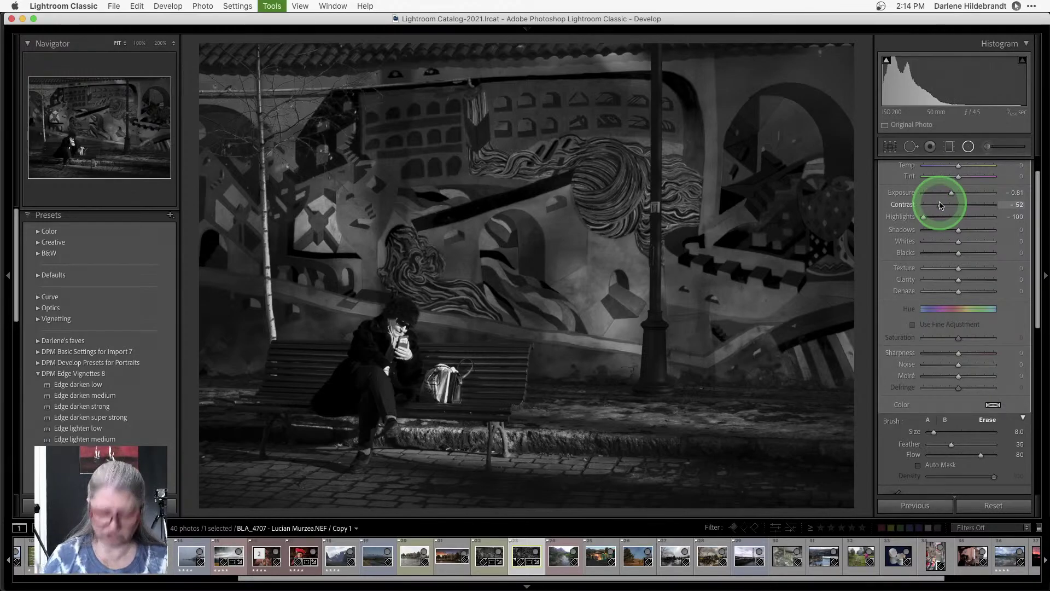
pyautogui.press('k')
pyautogui.press('\\')
pyautogui.press('\\')
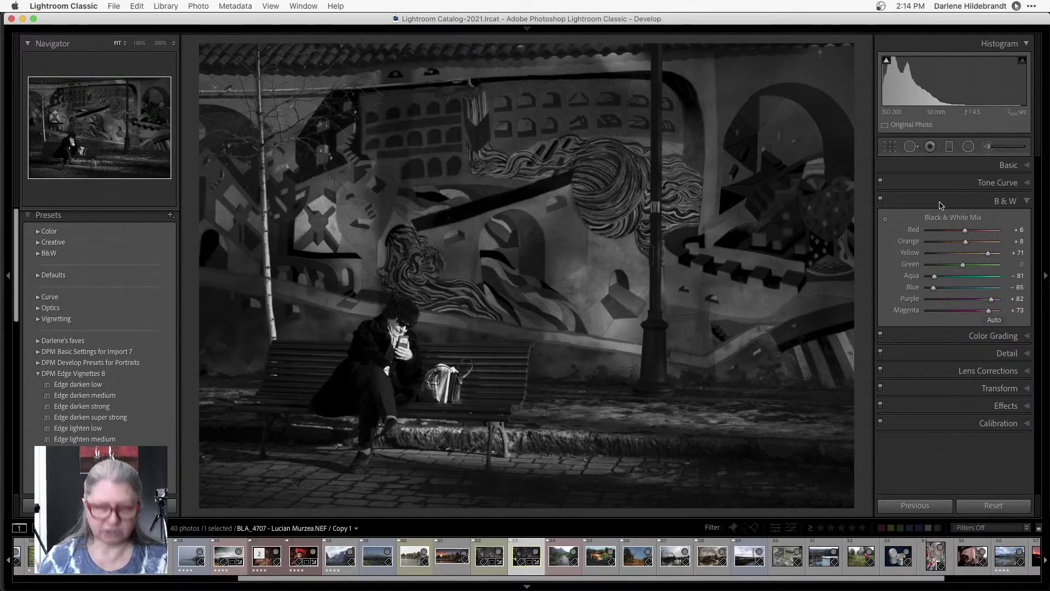
# Compare the original black-and-white version and its virtual copy side by side in the Library's Survey view with the side panels hidden.
pyautogui.press('g')
pyautogui.click(939, 205)
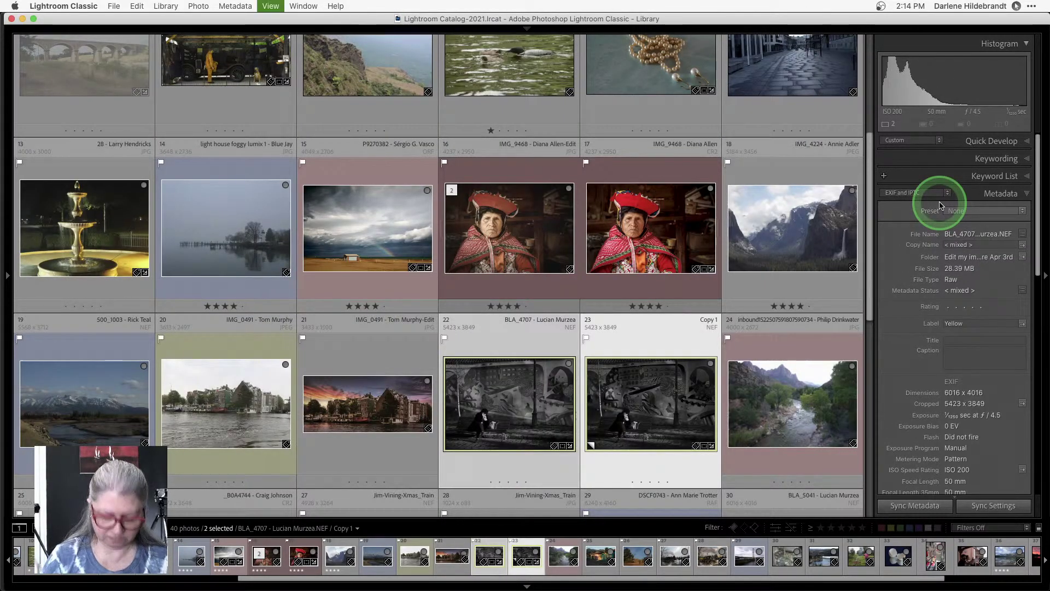
pyautogui.press('n')
pyautogui.press('Tab')
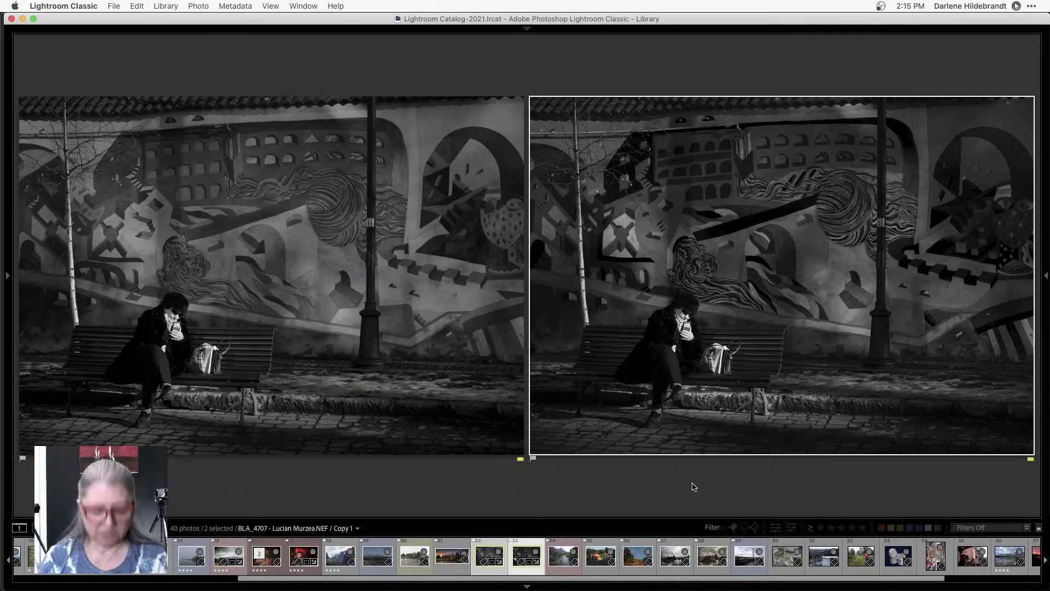
# Return the virtual copy to the Develop module and look over the Color Grading controls.
pyautogui.press('d')
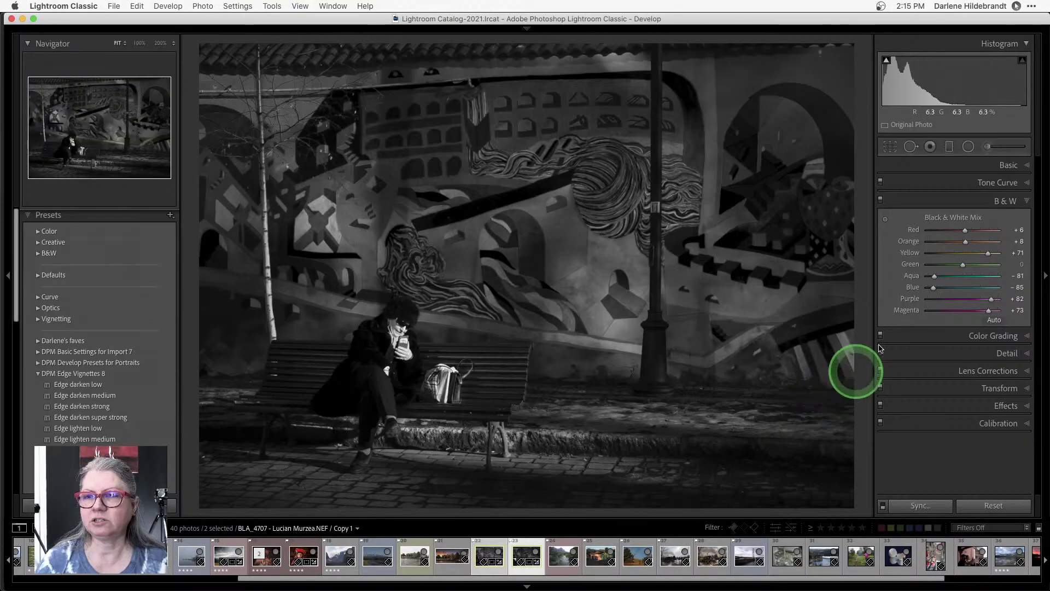
pyautogui.click(995, 200)
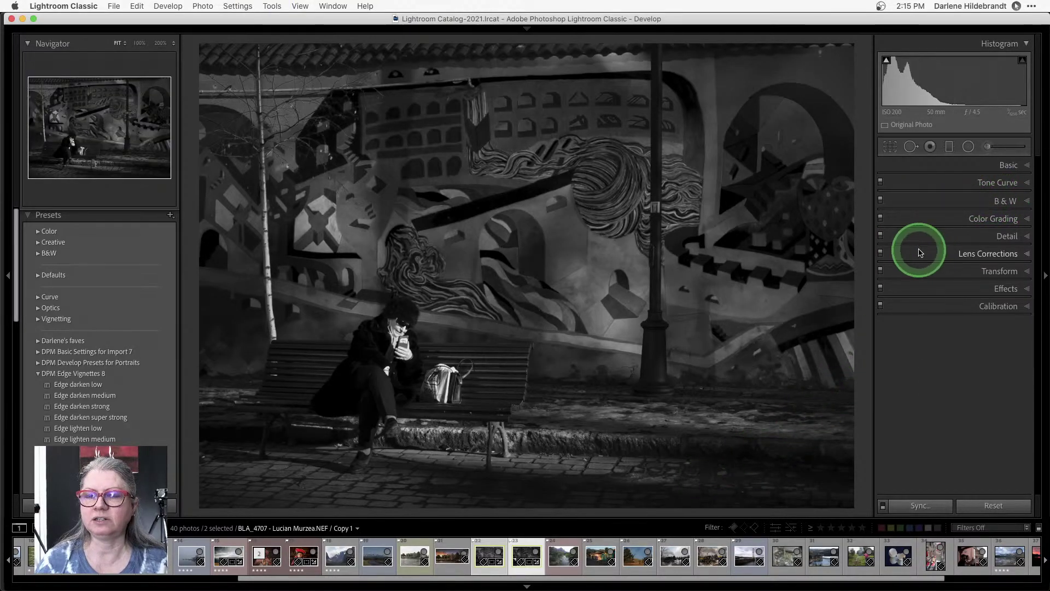
pyautogui.click(974, 220)
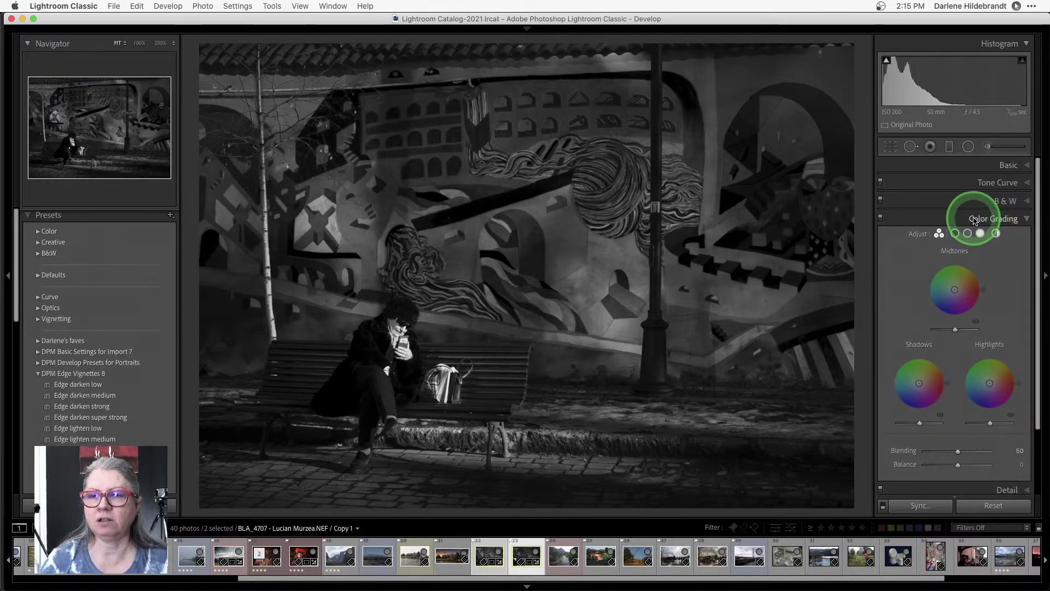
pyautogui.click(975, 220)
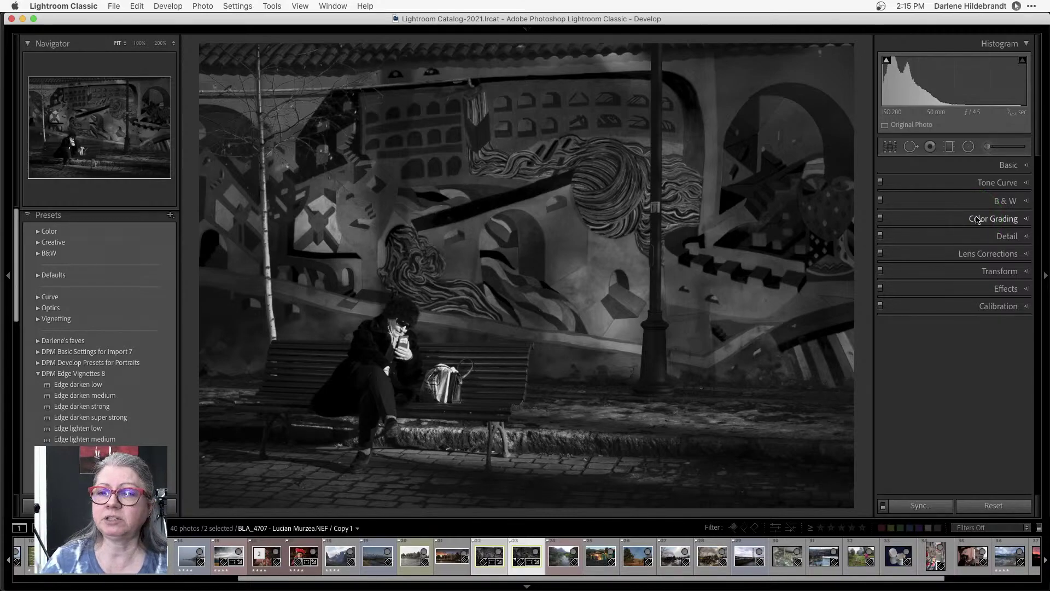
# Show the Color Grading controls for the shadows only.
pyautogui.click(978, 220)
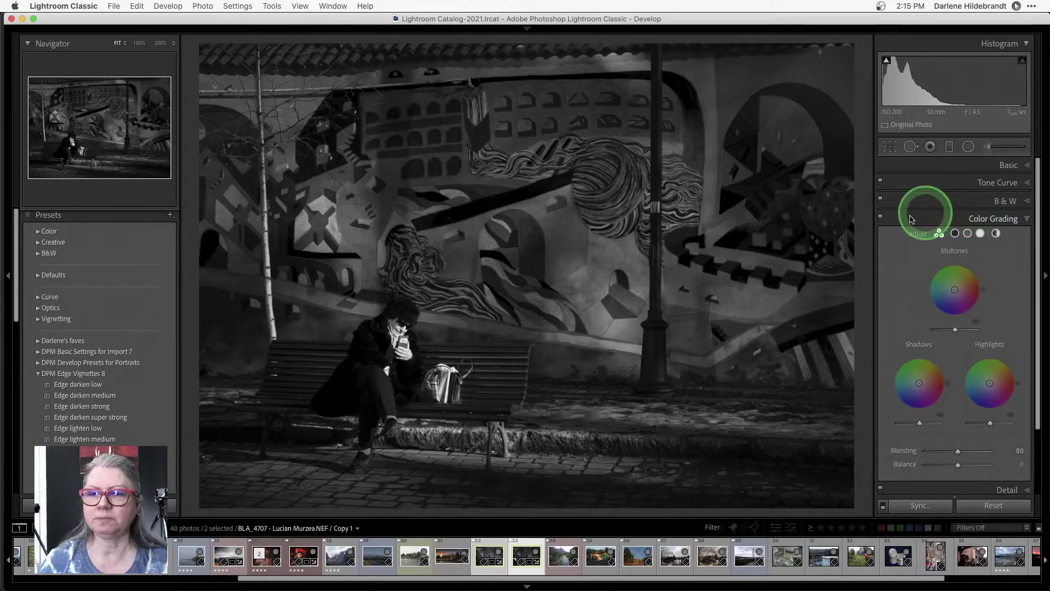
pyautogui.click(955, 233)
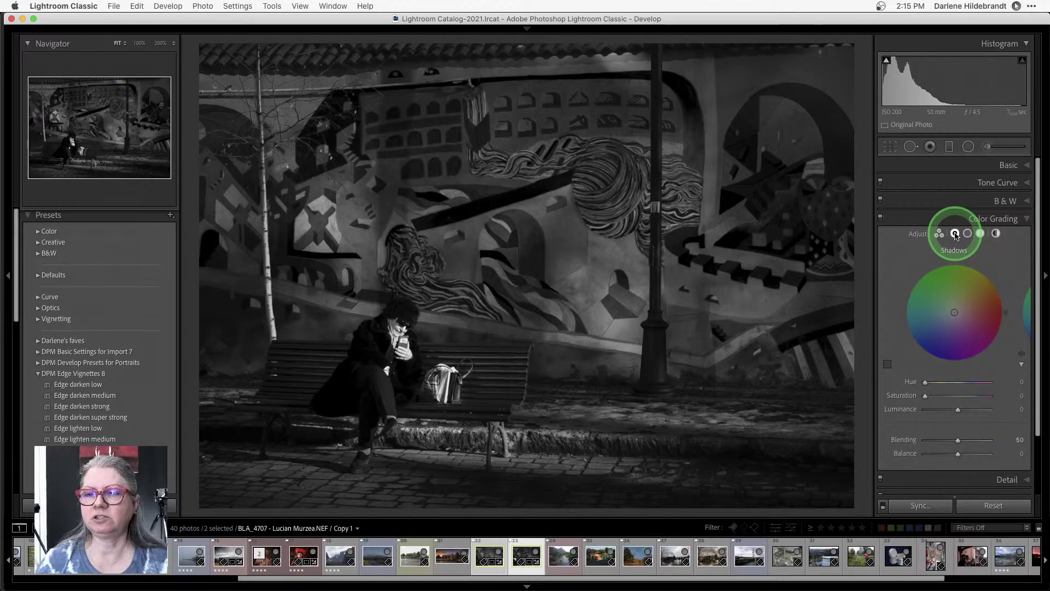
pyautogui.scroll(-1, 941, 246)
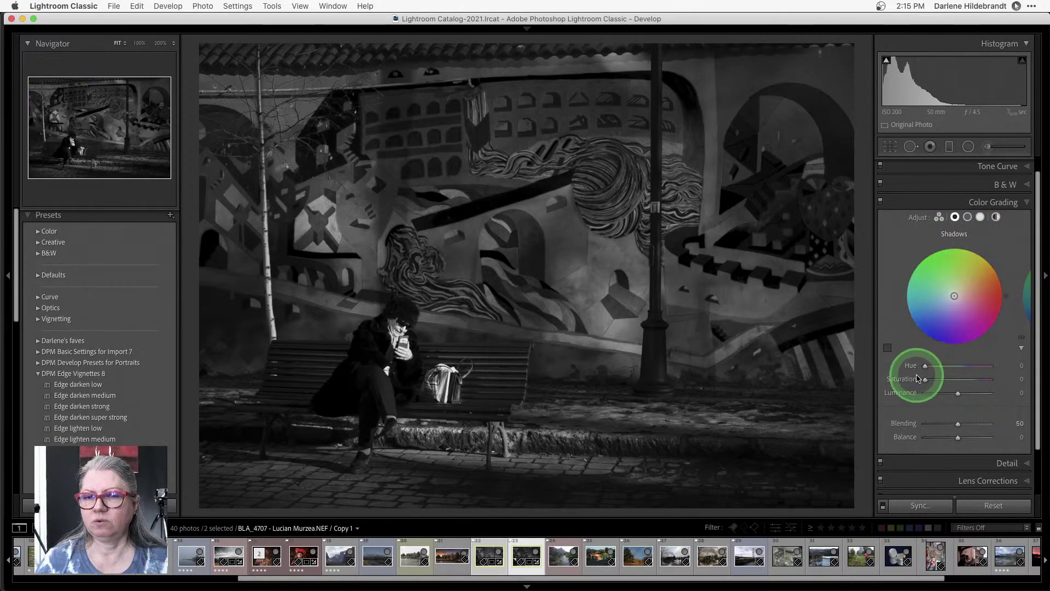
pyautogui.moveTo(925, 365); pyautogui.dragTo(969, 364)
pyautogui.click(935, 351)
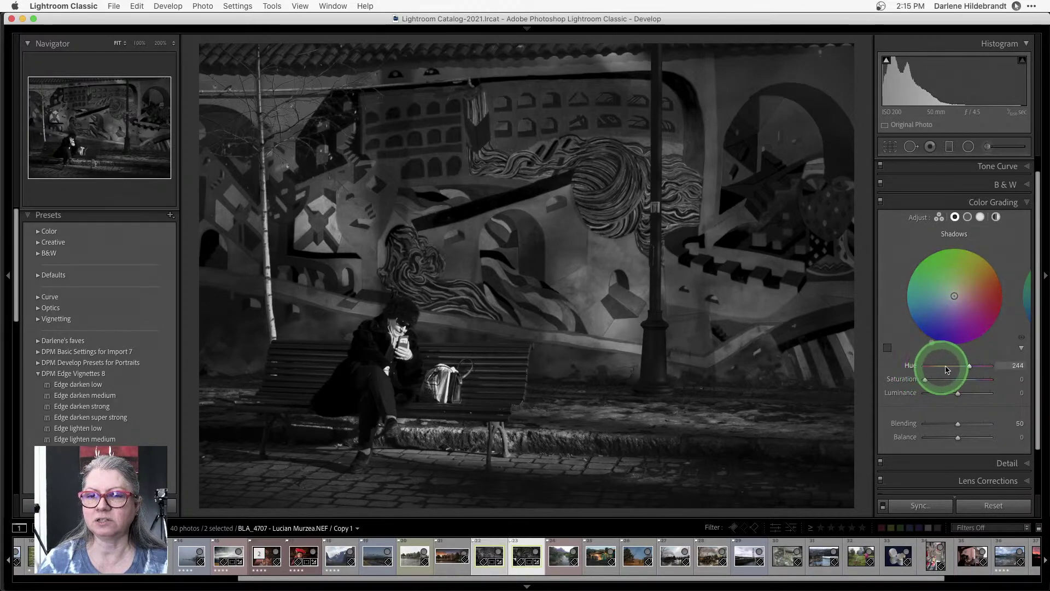
pyautogui.doubleClick(912, 370)
# Tint the virtual copy's shadows blue with a Hue of 228 and a Saturation of 58.
pyautogui.click(924, 380)
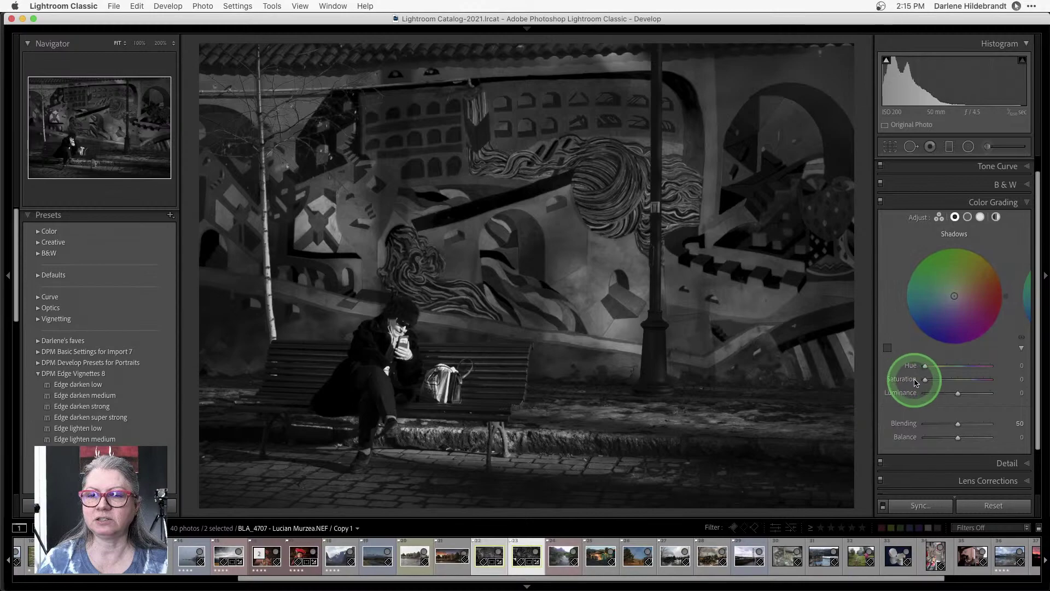
pyautogui.moveTo(924, 380); pyautogui.dragTo(968, 364)
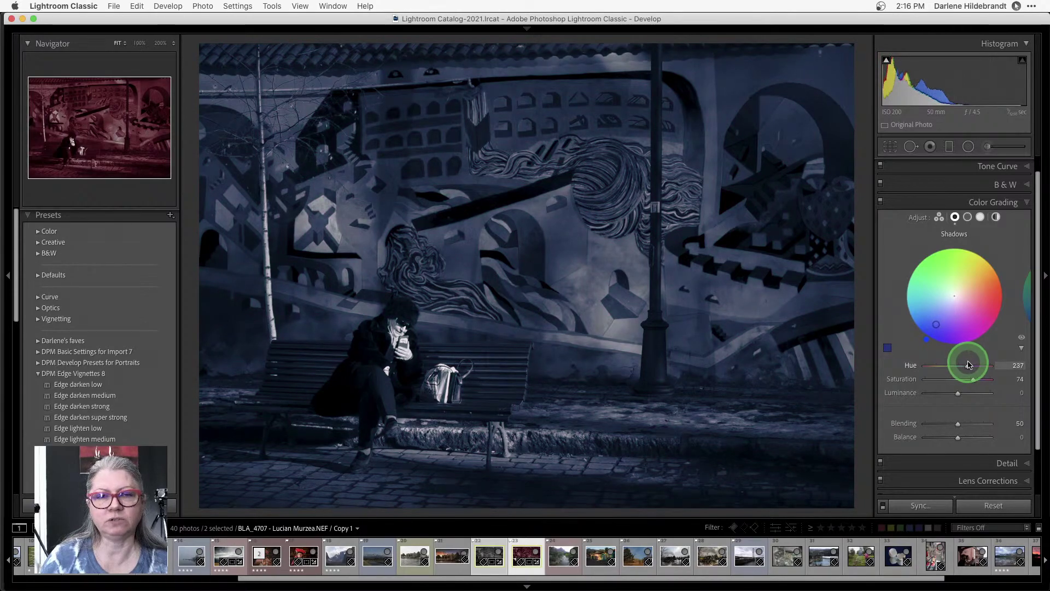
pyautogui.click(930, 328)
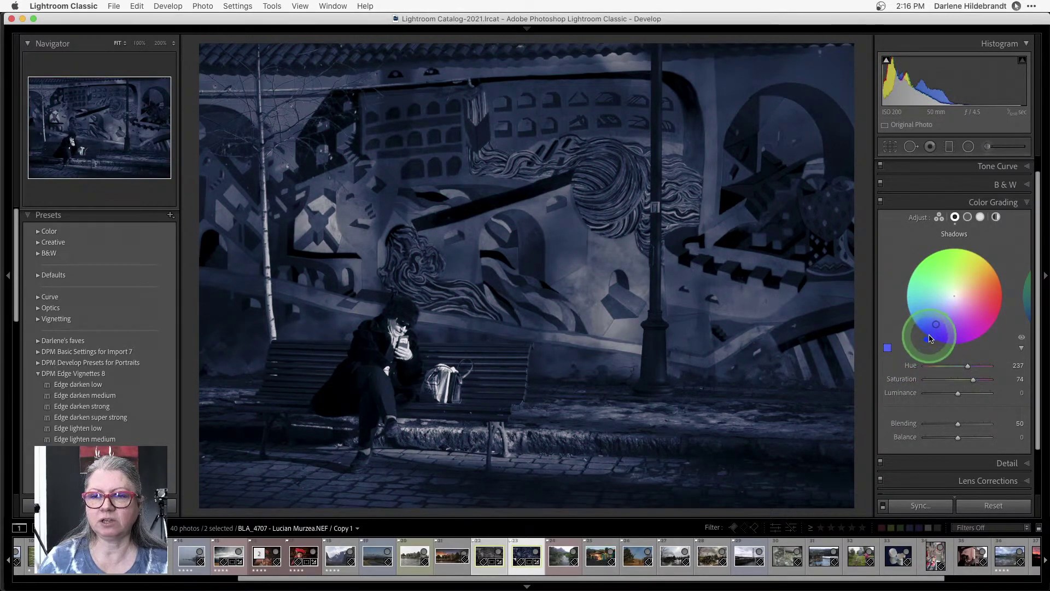
pyautogui.moveTo(929, 342); pyautogui.dragTo(932, 321)
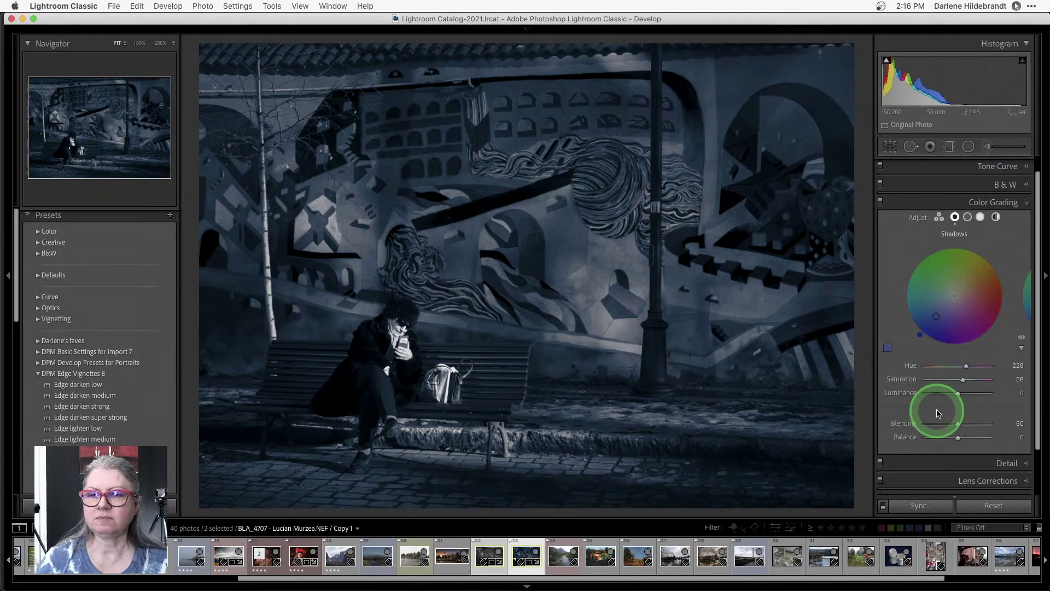
# Try a shadow Luminance of +75, reset it to its default, and slightly reduce the shadows' Saturation.
pyautogui.moveTo(957, 392); pyautogui.dragTo(983, 396)
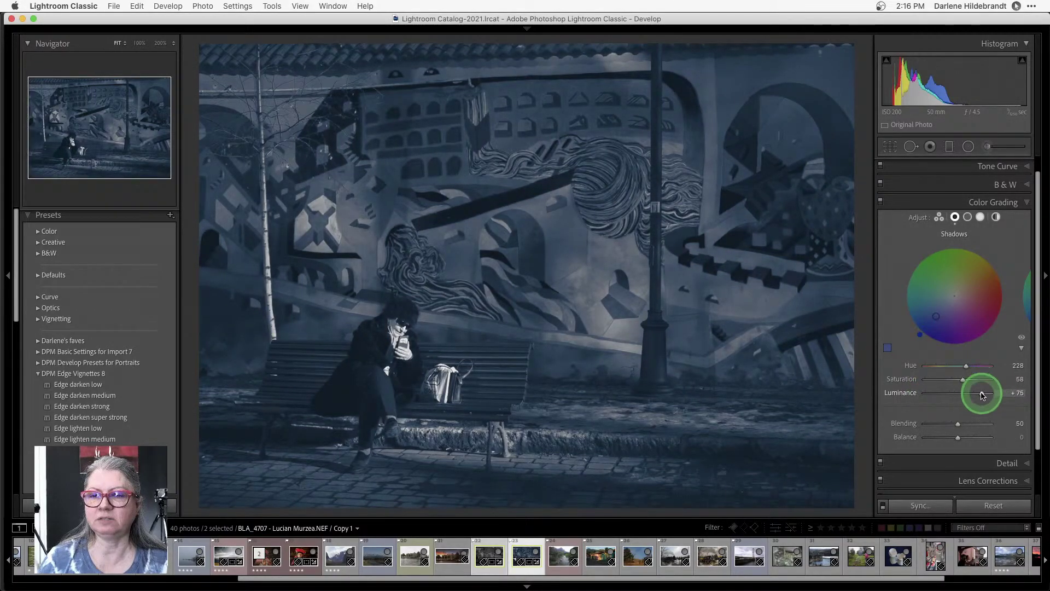
pyautogui.doubleClick(903, 392)
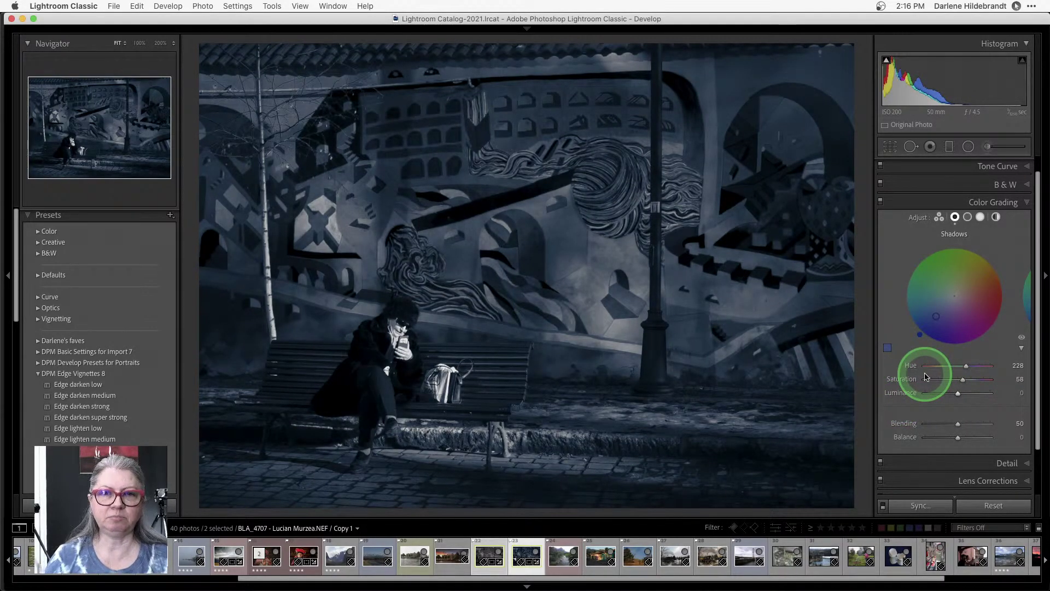
pyautogui.moveTo(963, 379); pyautogui.dragTo(956, 379)
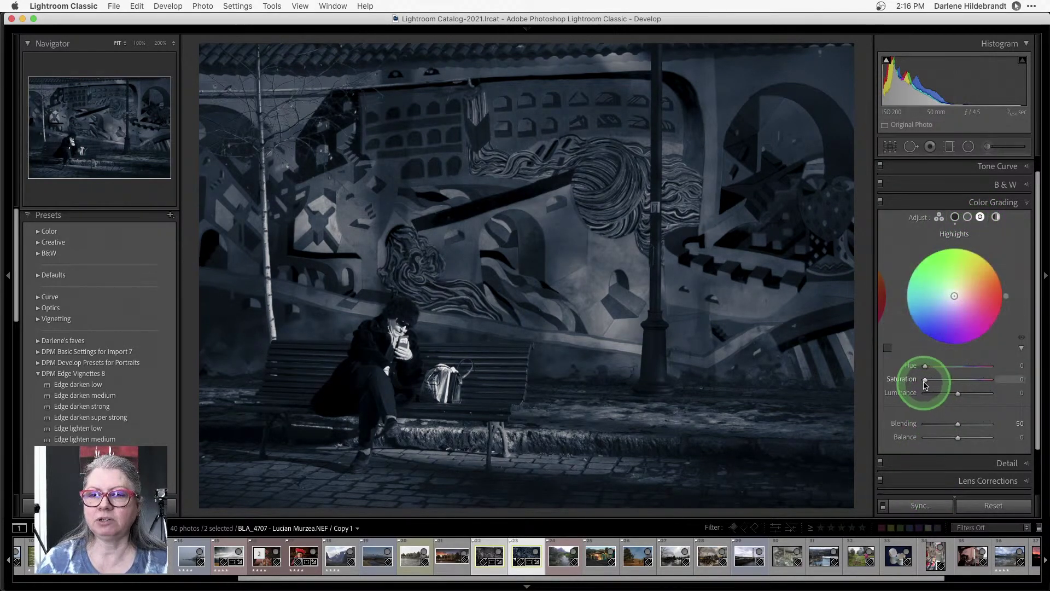
# Tint the highlights yellow in Color Grading with a Hue of 54 and a Saturation of 44.
pyautogui.moveTo(924, 379); pyautogui.dragTo(978, 379)
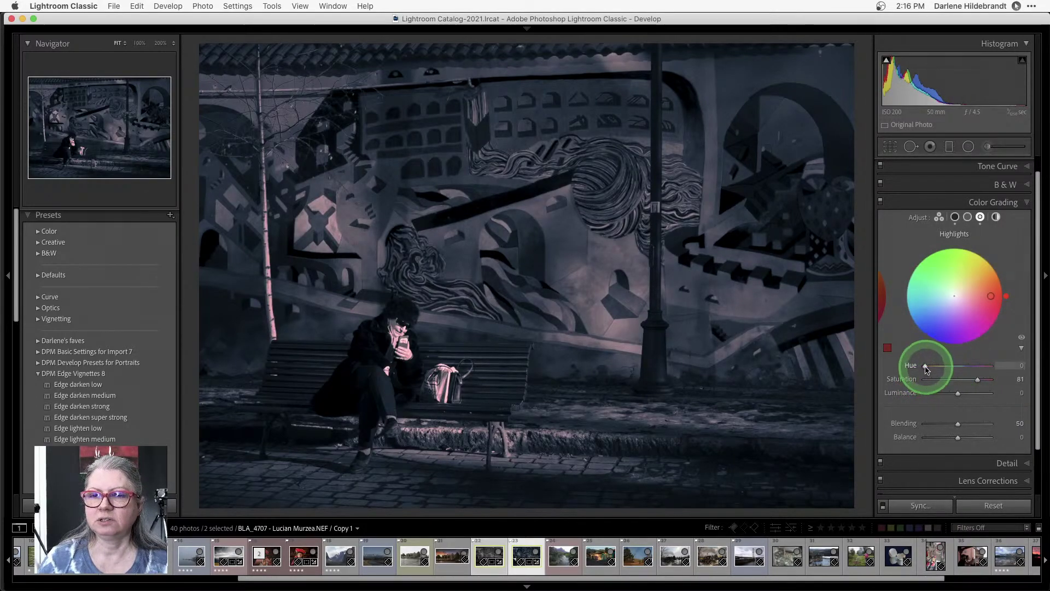
pyautogui.moveTo(1006, 295); pyautogui.dragTo(989, 257)
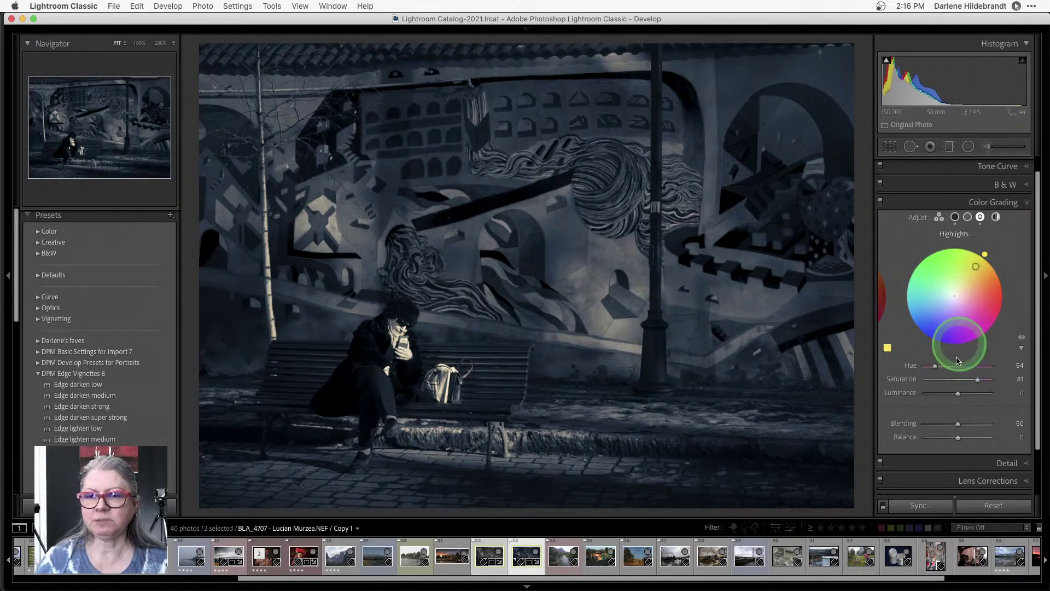
pyautogui.moveTo(977, 379); pyautogui.dragTo(952, 381)
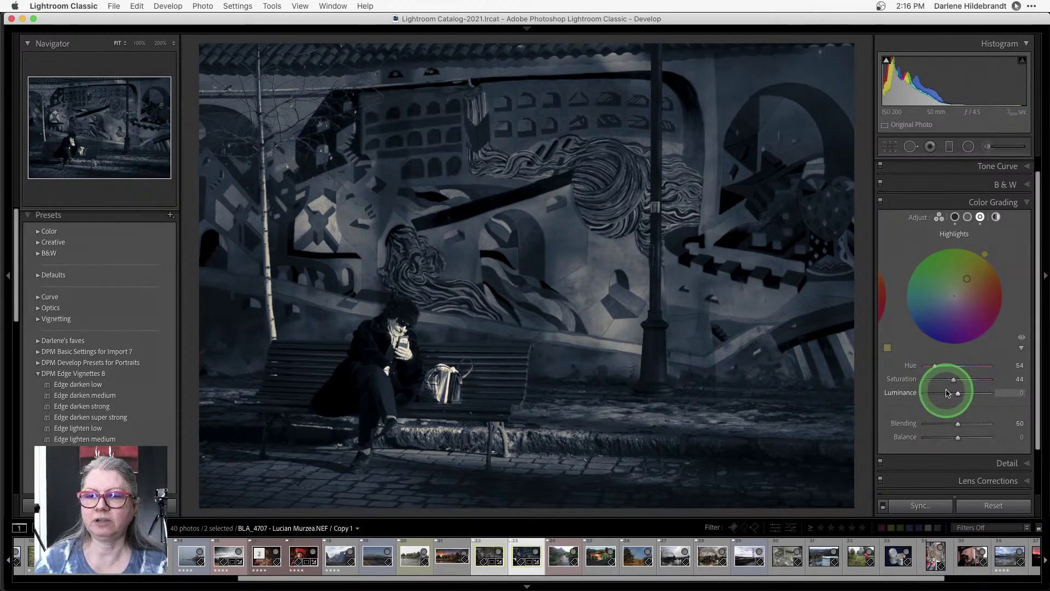
# Try the Color Grading Balance at its maximum, settle on +22, and collapse the Color Grading controls.
pyautogui.moveTo(958, 438); pyautogui.dragTo(1014, 438)
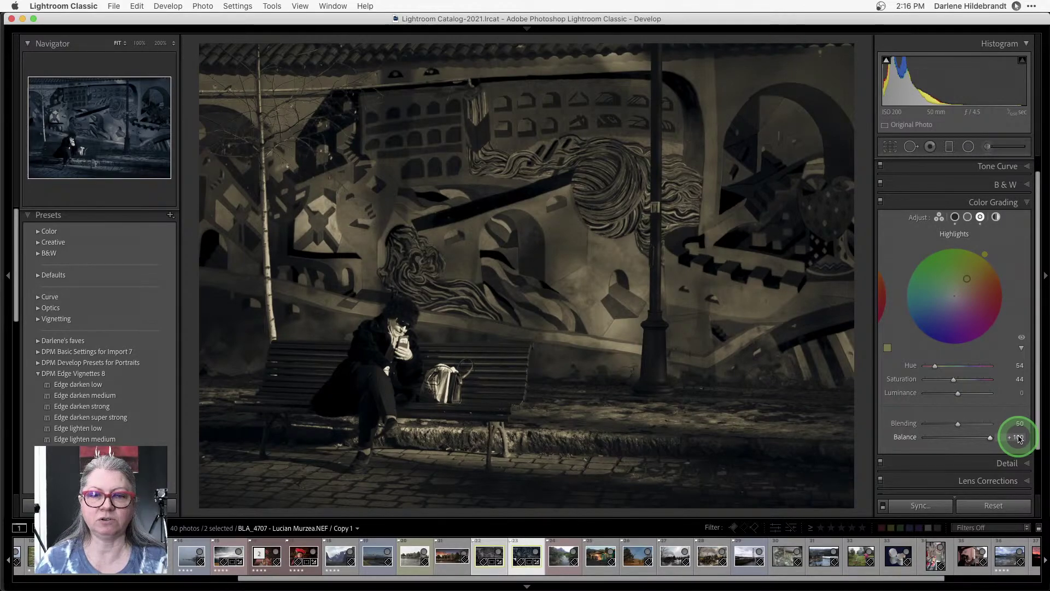
pyautogui.moveTo(1018, 438); pyautogui.dragTo(966, 440)
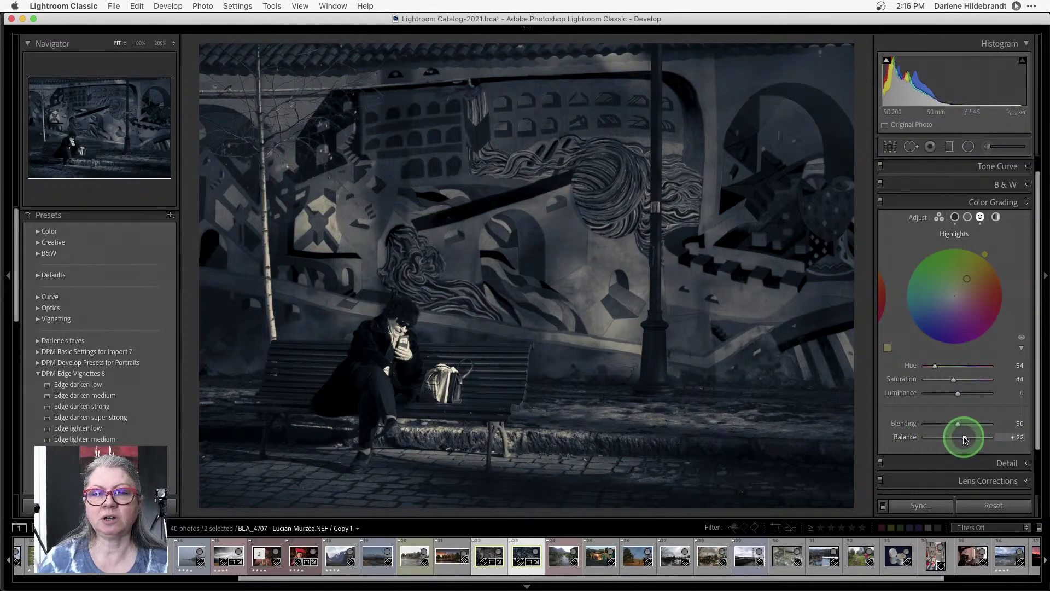
pyautogui.click(911, 207)
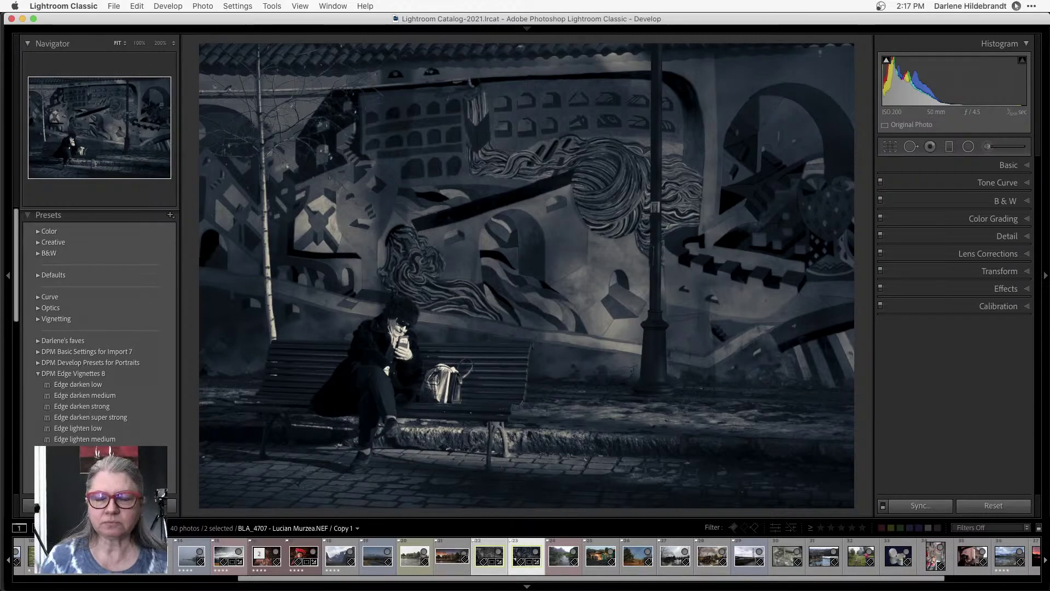
# Switch to the original black-and-white version, show its before state, and rotate it 180 degrees.
pyautogui.click(959, 503)
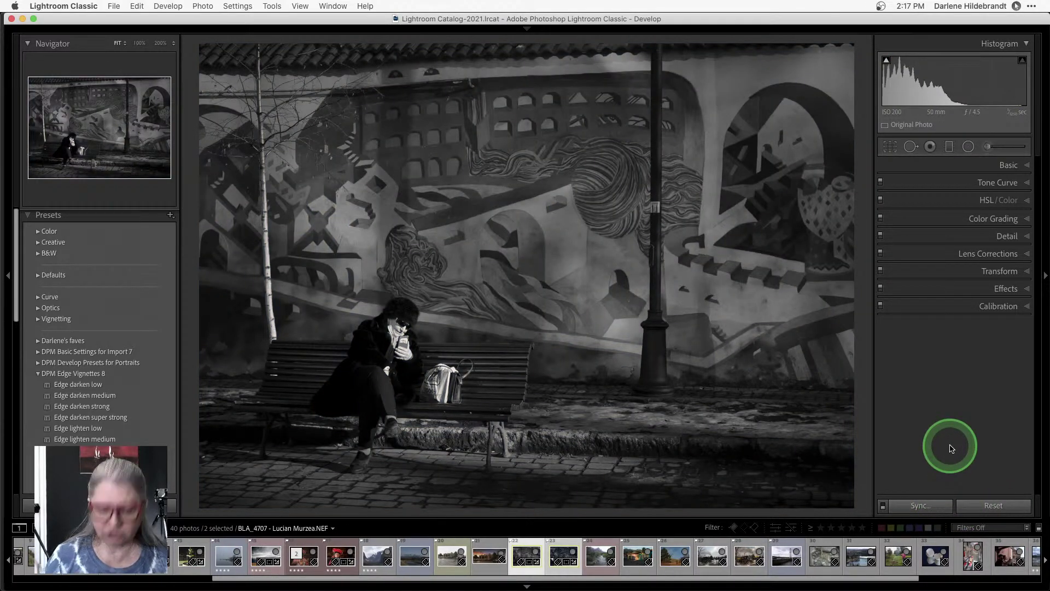
pyautogui.press('\\')
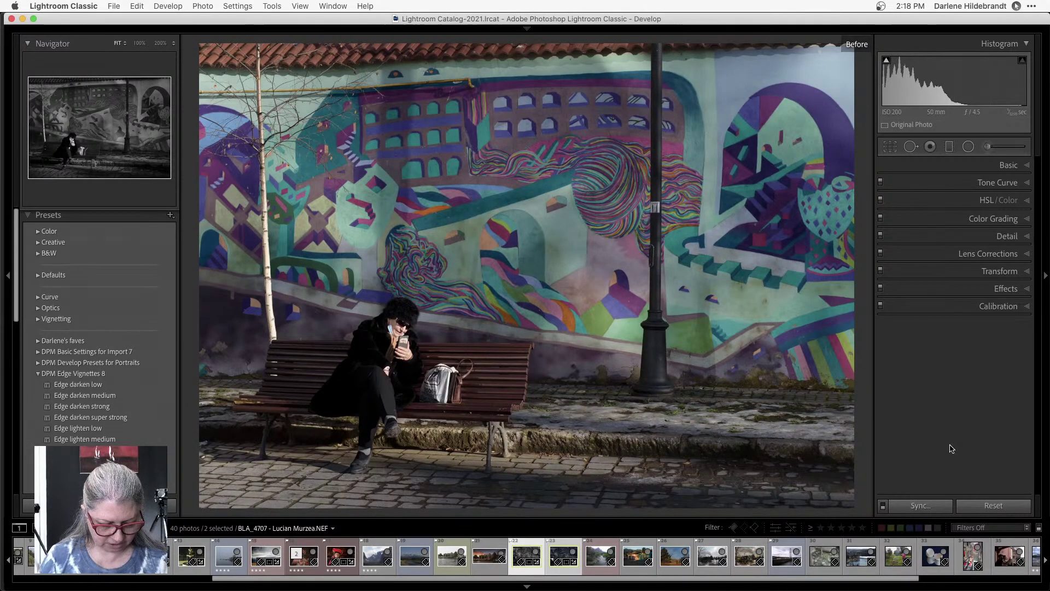
pyautogui.click(950, 448)
pyautogui.press('super+bracketright')
pyautogui.press('super+bracketright')
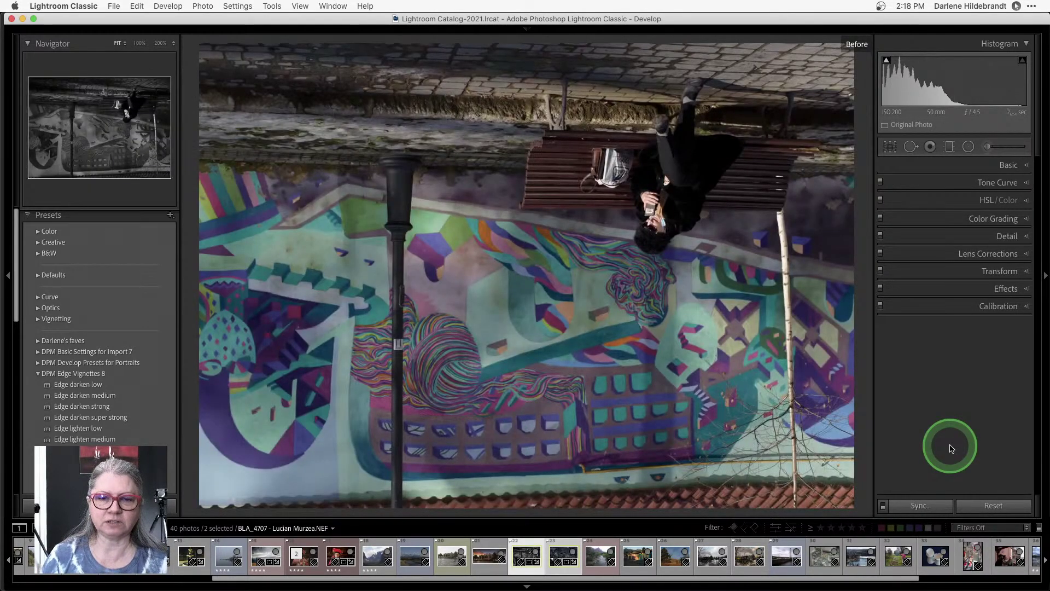
# Switch to the blue-toned virtual copy and rotate it 180 degrees as well.
pyautogui.press('Left')
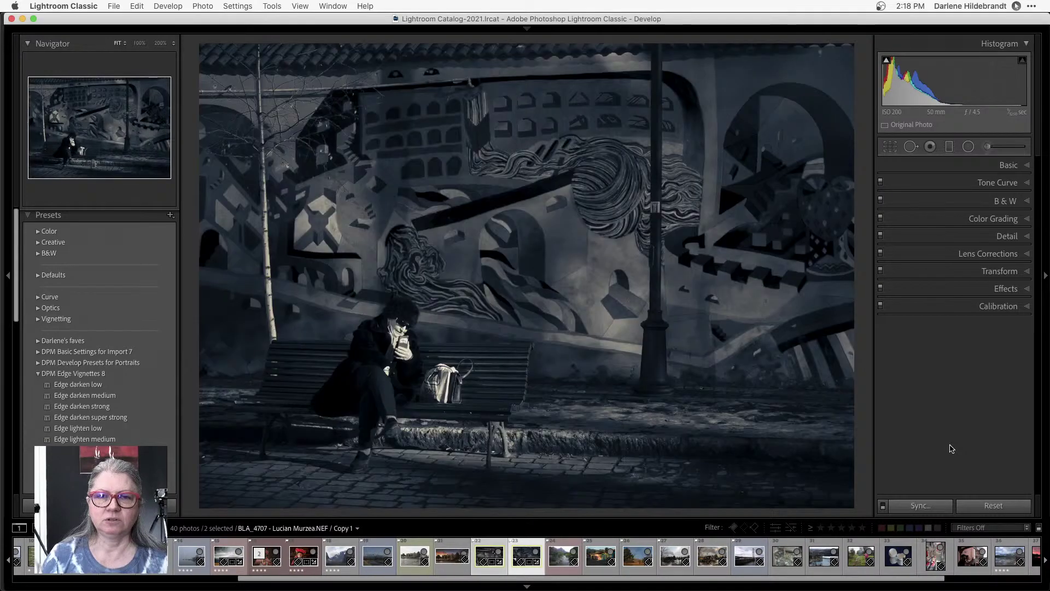
pyautogui.click(950, 448)
pyautogui.press('super+bracketright')
pyautogui.press('super+bracketright')
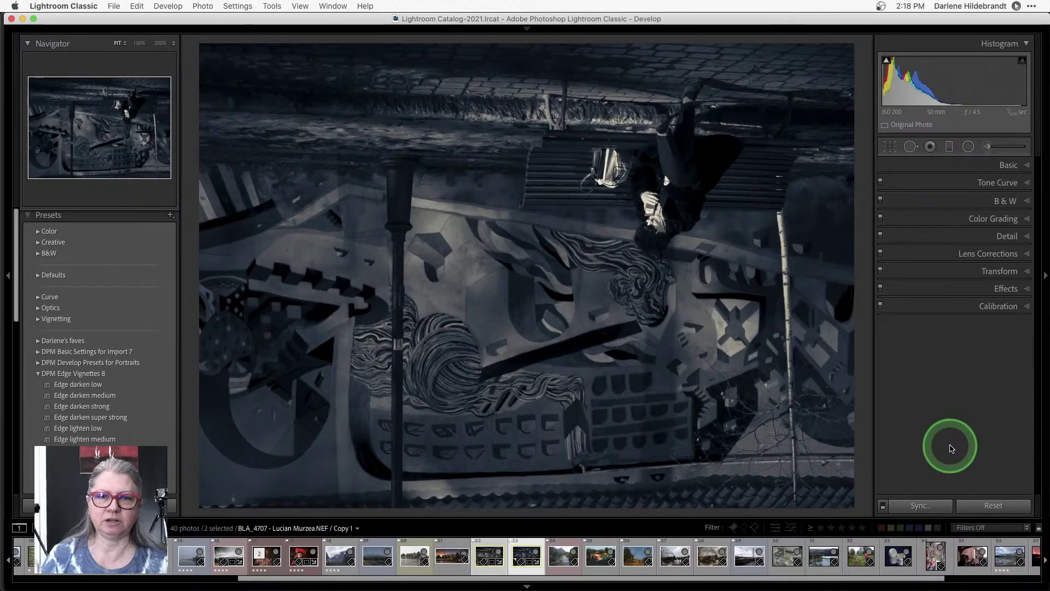
# Compare both upside-down versions and the color before state with the interface dimmed, and restore the normal display.
pyautogui.press('Right')
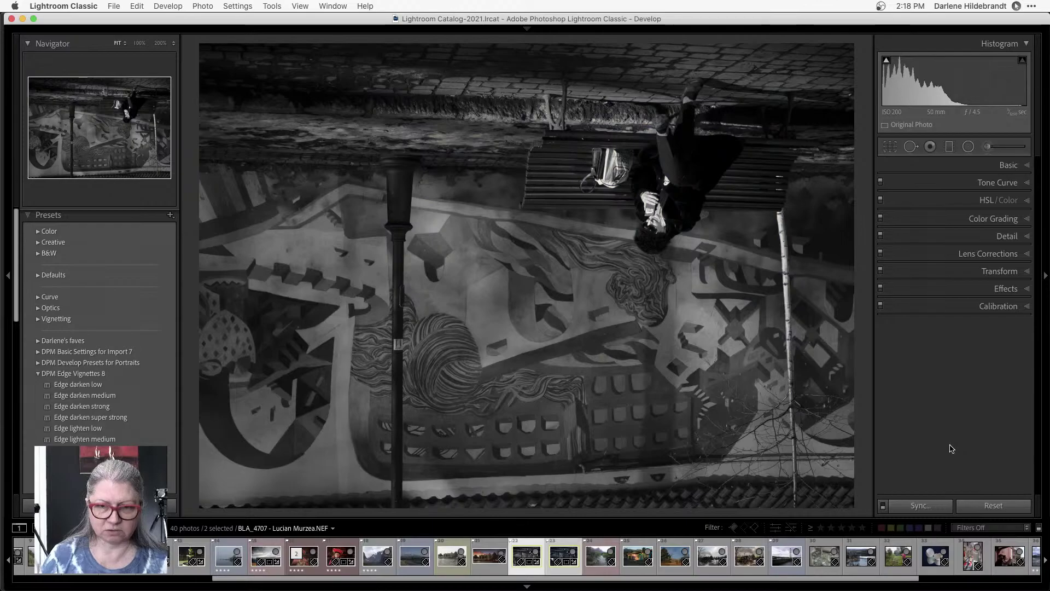
pyautogui.press('l')
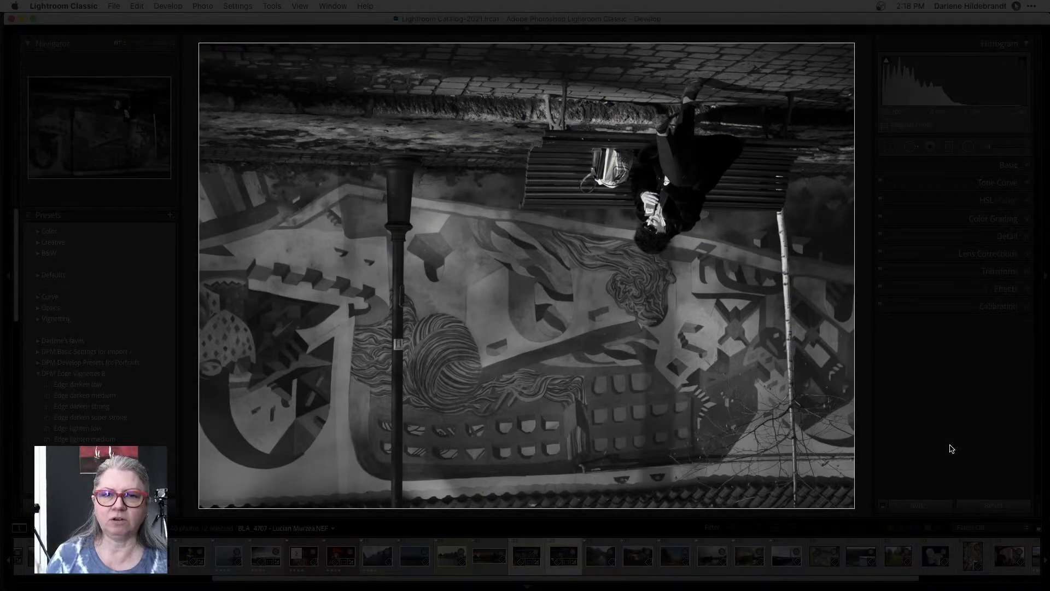
pyautogui.press('Left')
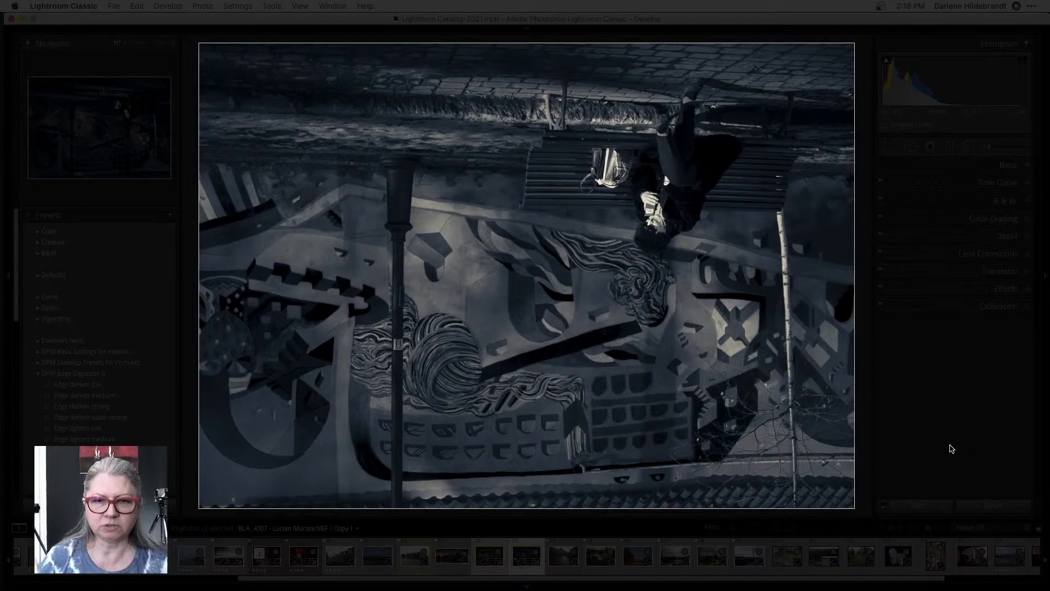
pyautogui.press('\\')
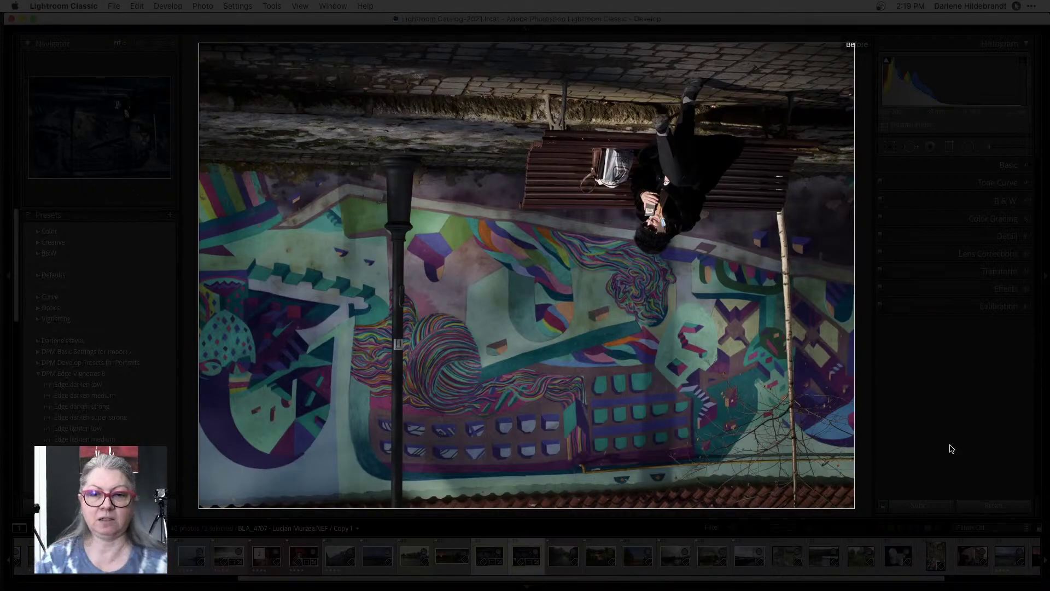
pyautogui.press('Right')
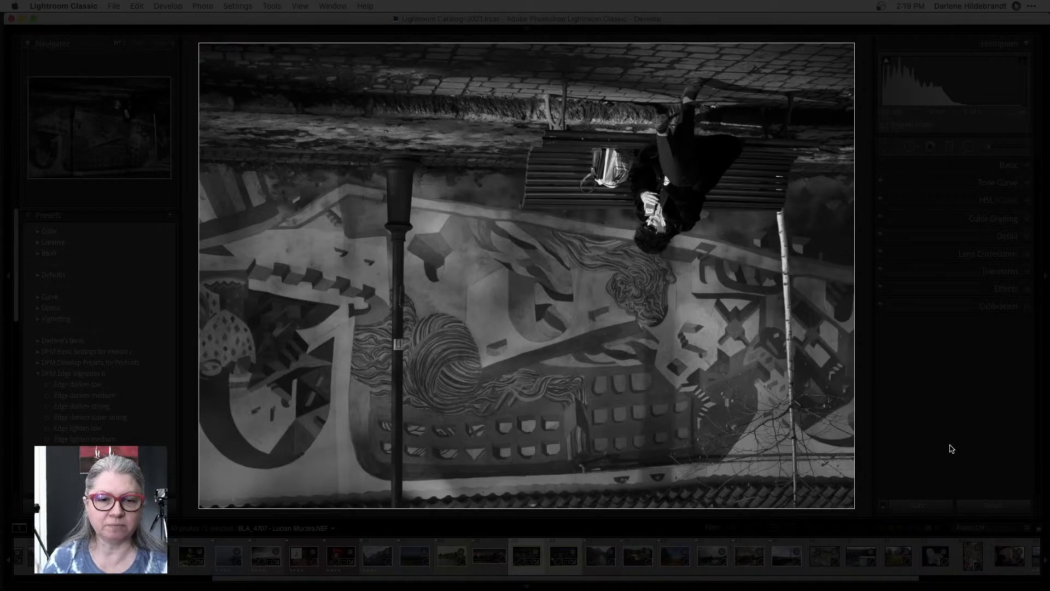
pyautogui.press('Right')
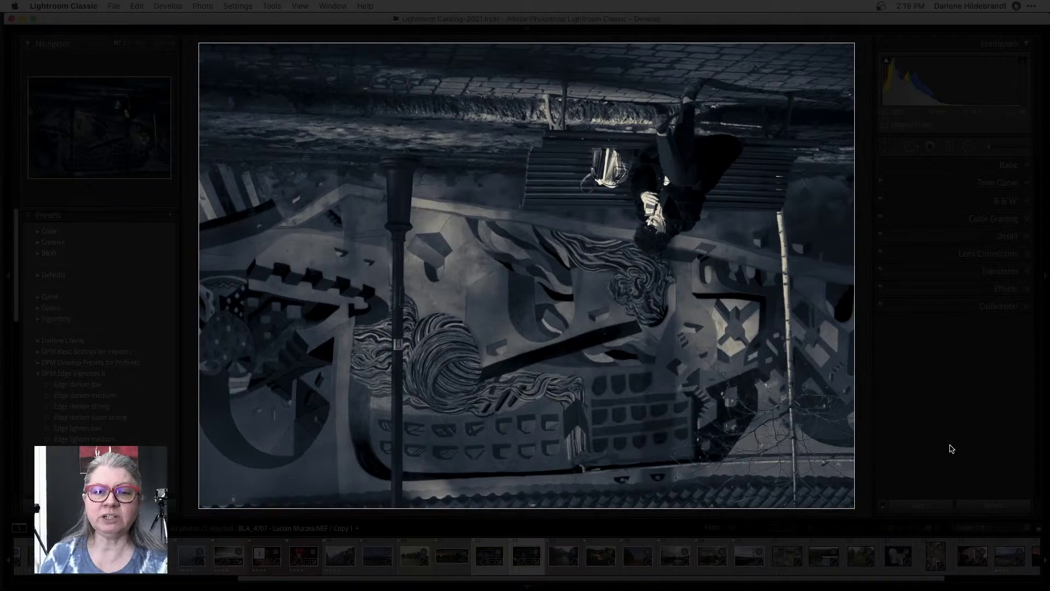
pyautogui.press('\\')
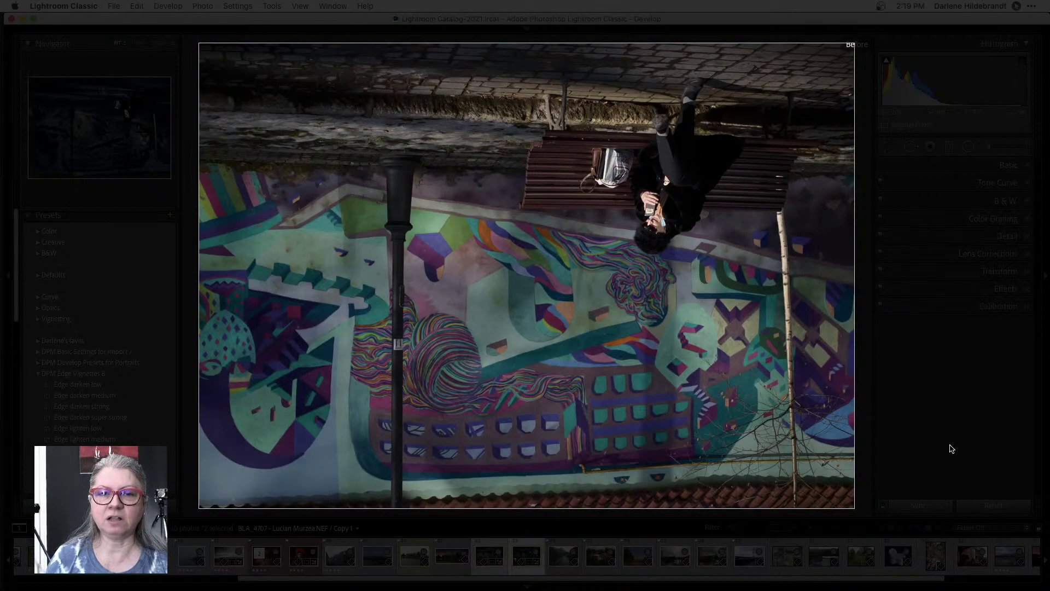
pyautogui.press('\\')
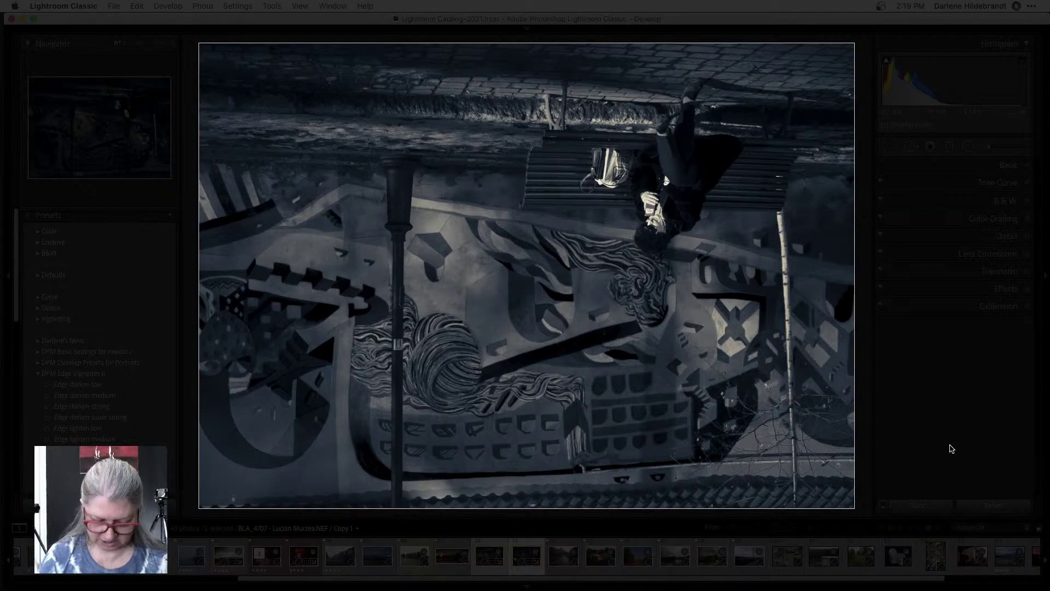
pyautogui.press('l')
pyautogui.press('l')
pyautogui.click(951, 449)
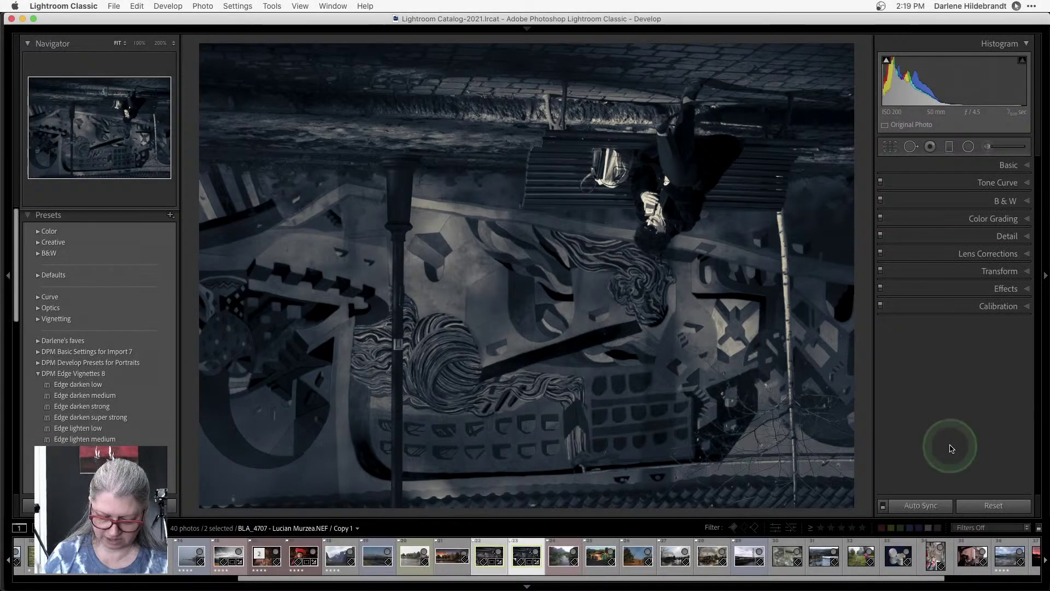
# Rotate the virtual copy and the original back upright, return to the virtual copy, and show its before state.
pyautogui.press('super+bracketright')
pyautogui.press('super+bracketright')
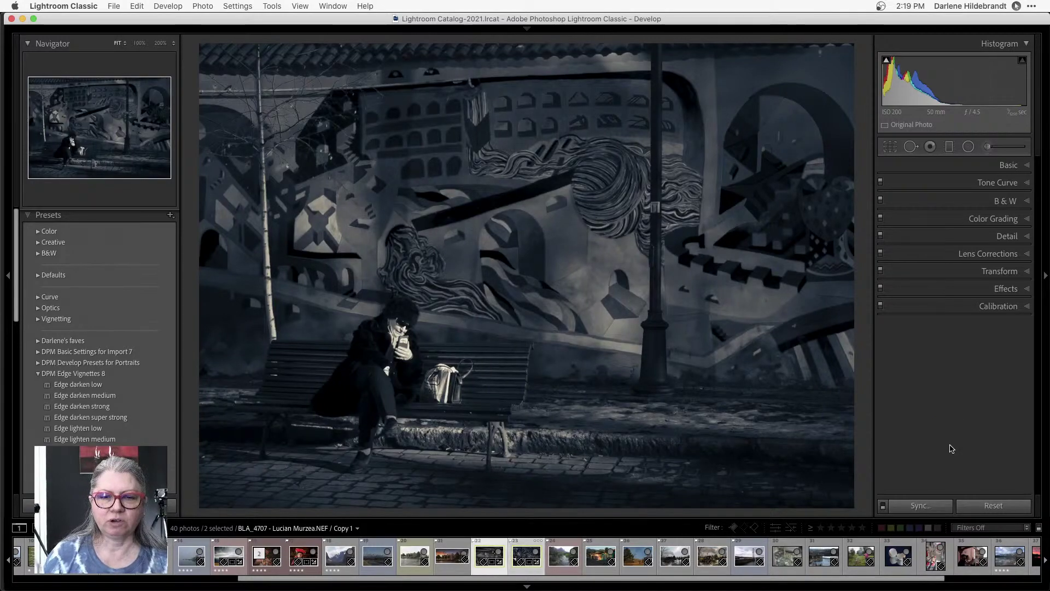
pyautogui.press('super+Left')
pyautogui.click(951, 449)
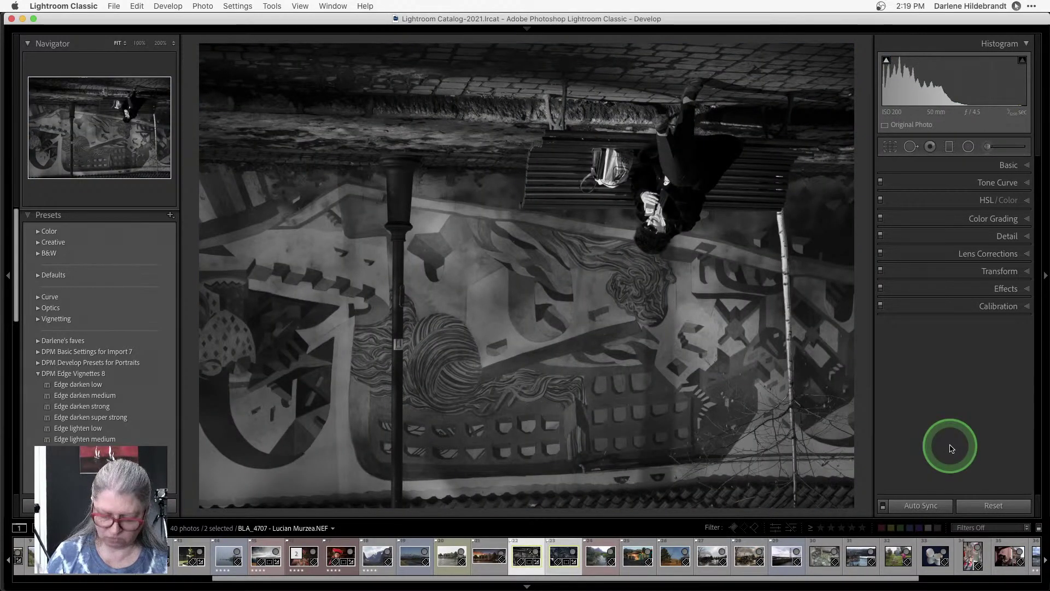
pyautogui.press('super+Right')
pyautogui.click(952, 449)
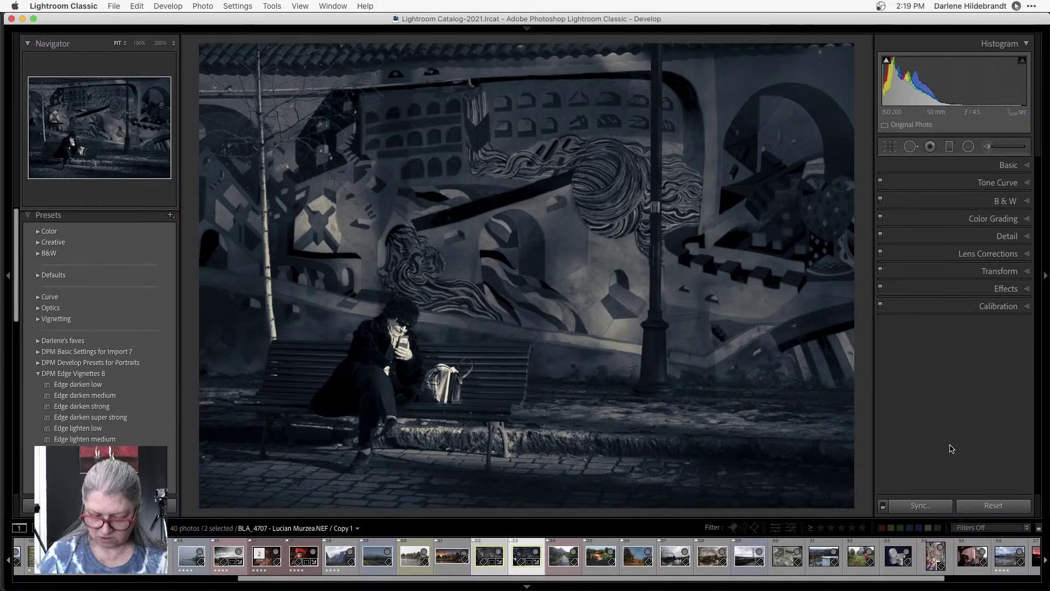
pyautogui.press('\\')
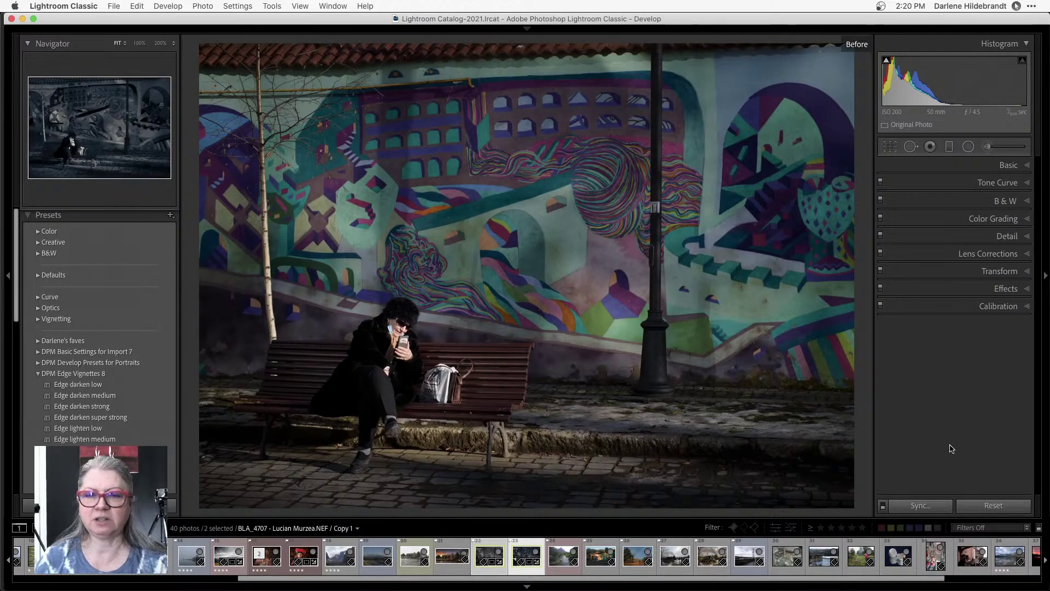
# Return the virtual copy to its edited view, switch to the original version, and show its Basic adjustments.
pyautogui.press('\\')
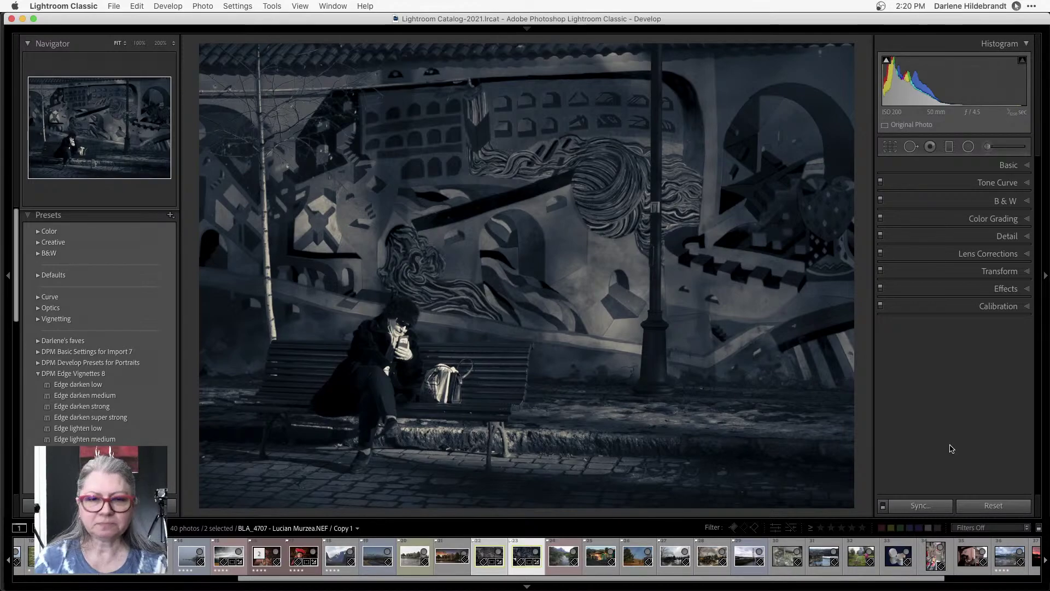
pyautogui.press('Left')
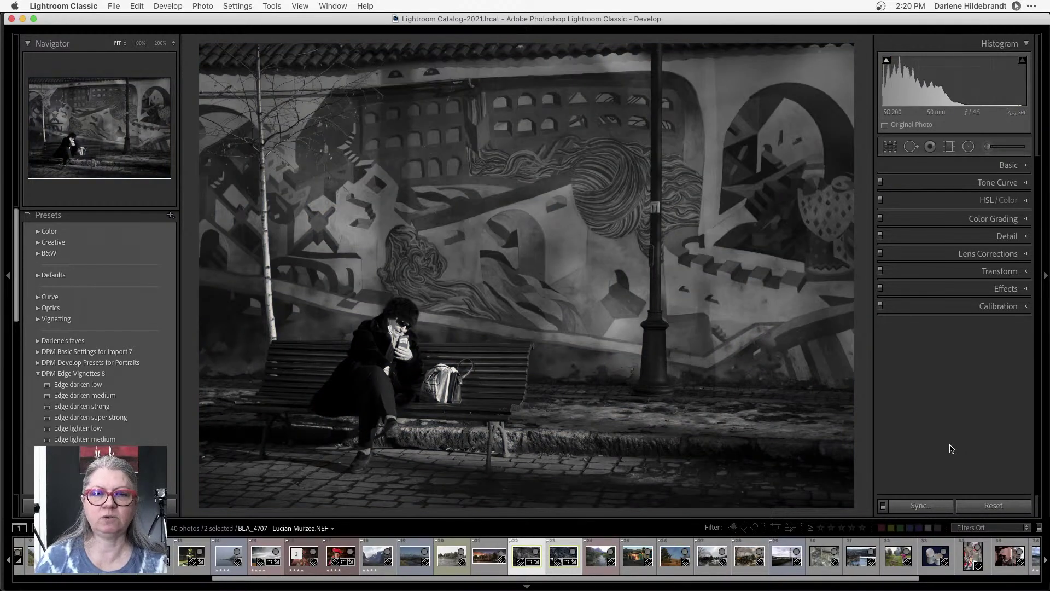
pyautogui.click(958, 445)
pyautogui.click(1009, 165)
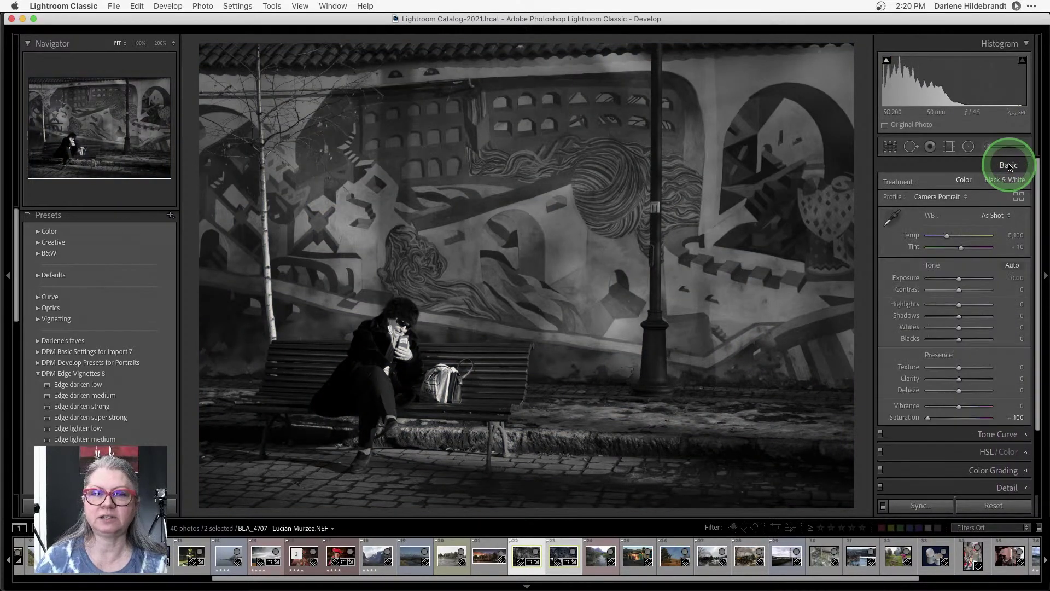
# Compare the Basic treatment settings of the virtual copy and the original, ending on the virtual copy.
pyautogui.press('Right')
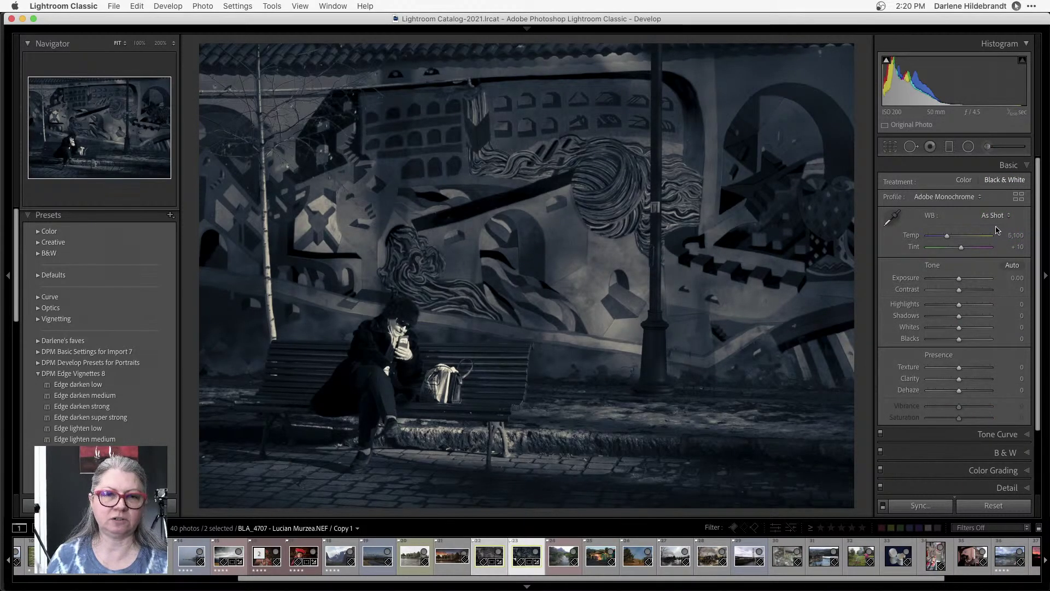
pyautogui.press('v')
pyautogui.press('Left')
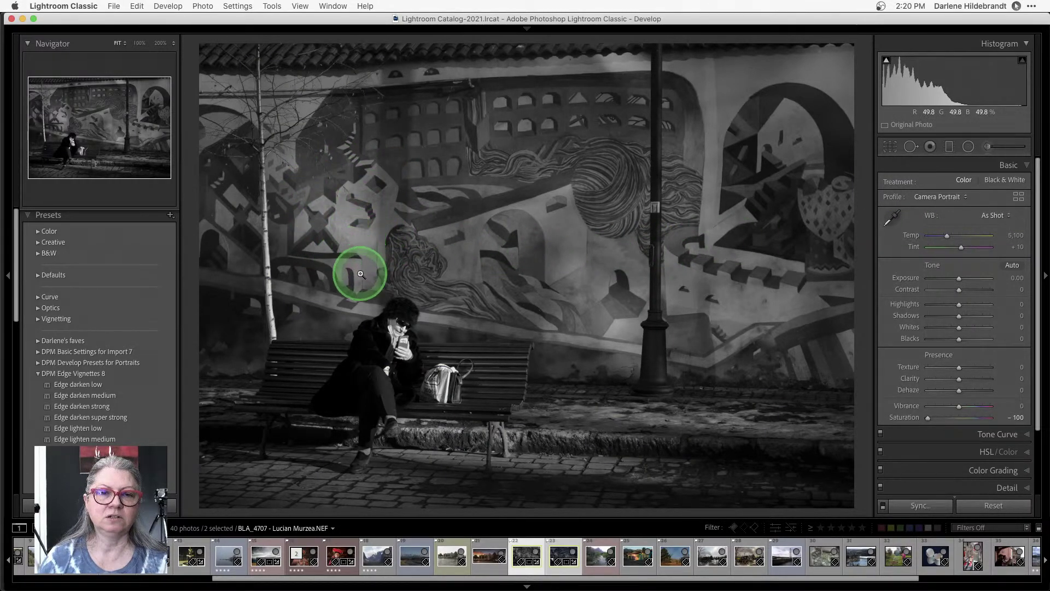
pyautogui.press('Right')
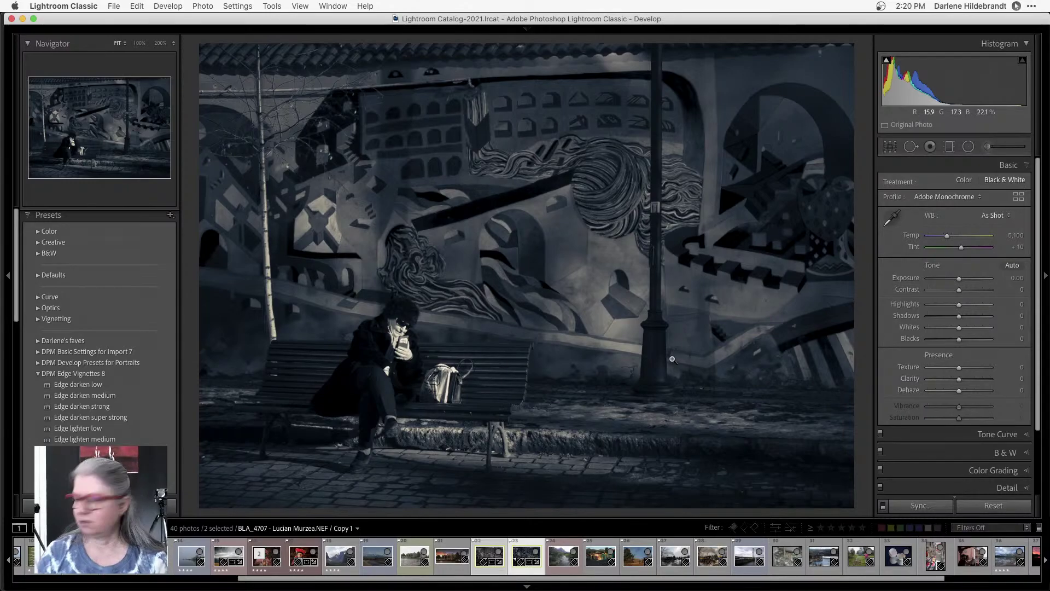
# Return to the library's photo grid and open the foggy lighthouse photo in the enlarged Loupe view.
pyautogui.press('g')
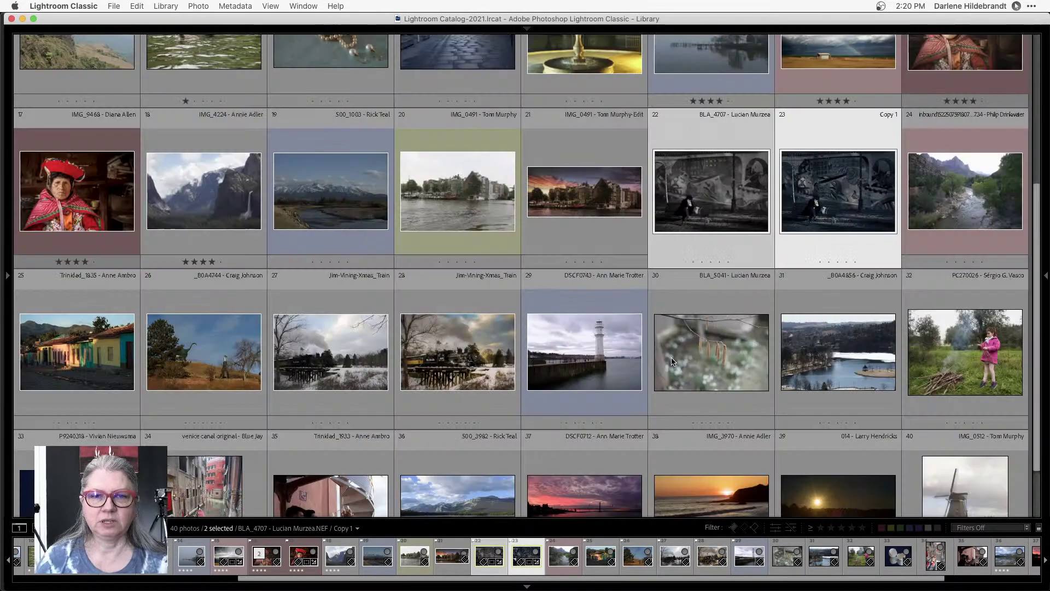
pyautogui.moveTo(673, 362)
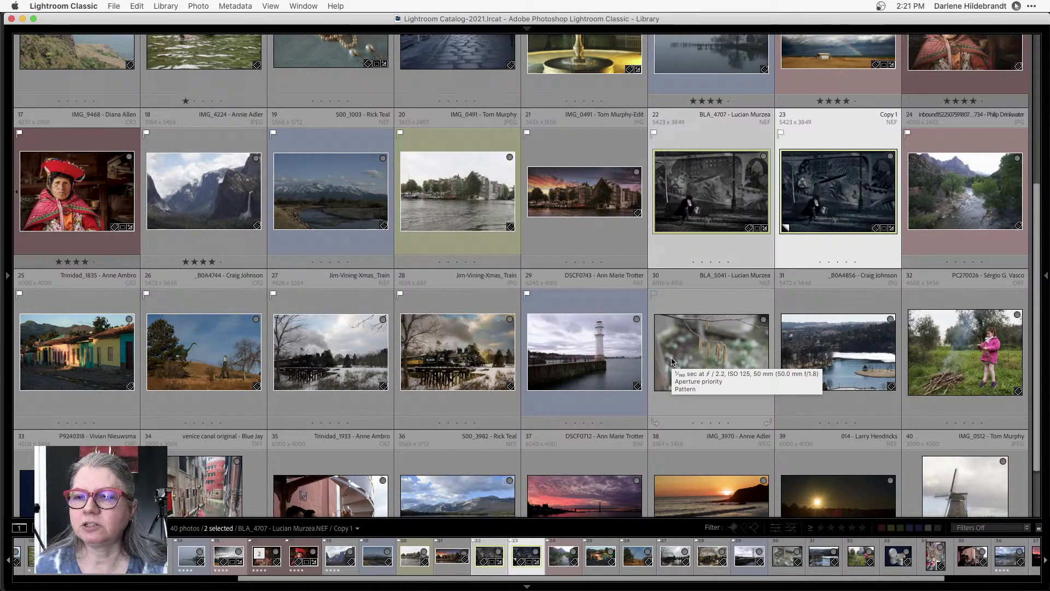
pyautogui.click(675, 345)
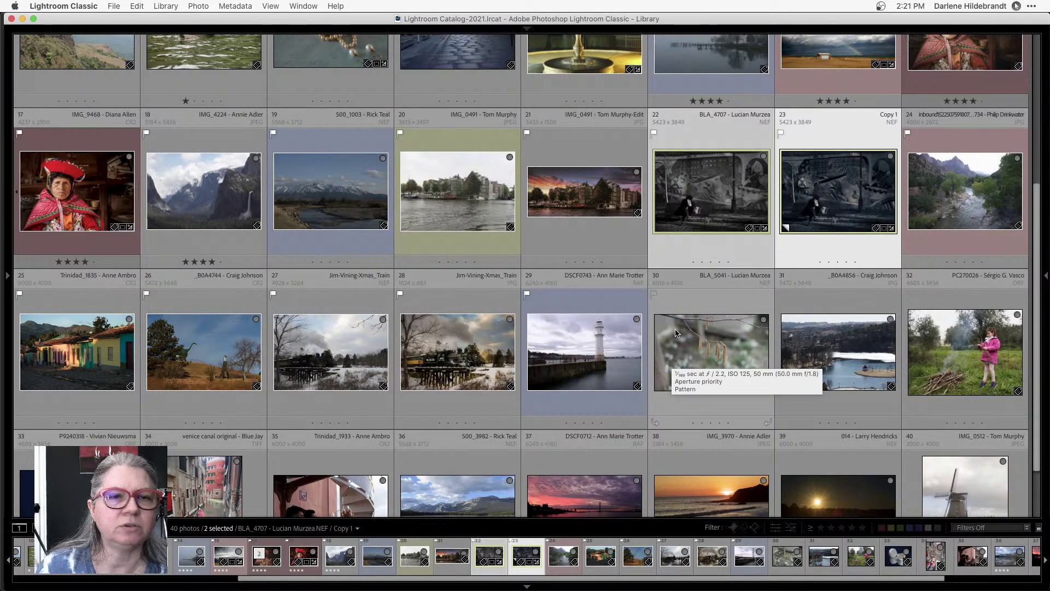
pyautogui.scroll(5, 676, 334)
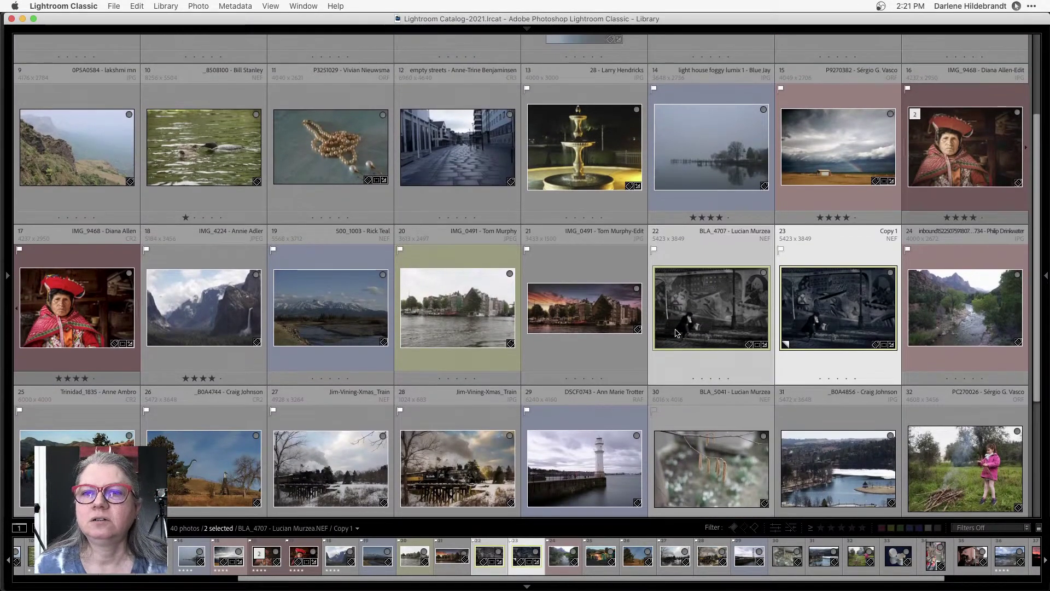
pyautogui.click(658, 247)
pyautogui.click(703, 168)
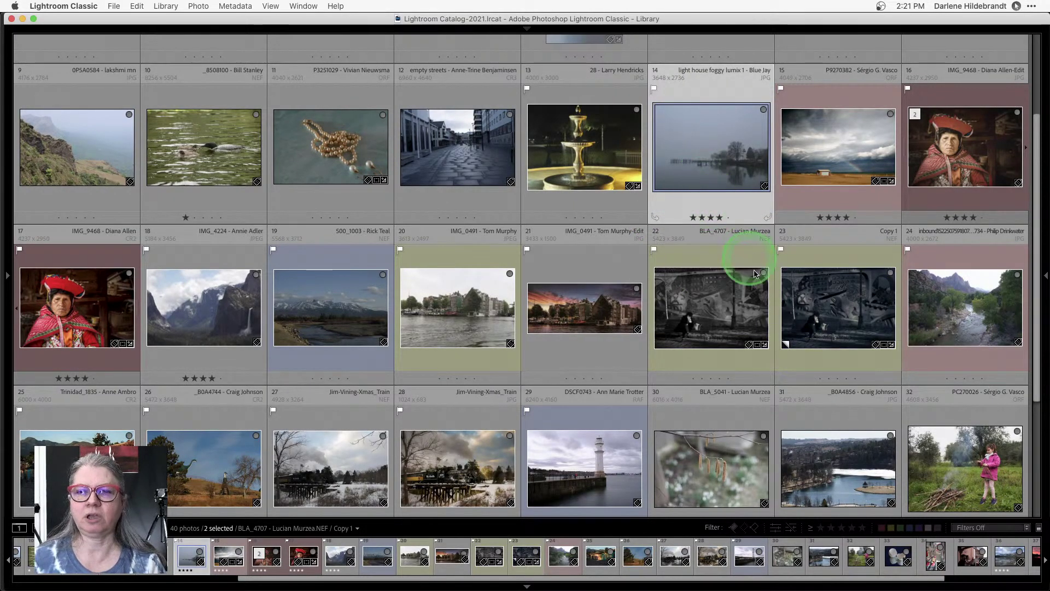
pyautogui.press('e')
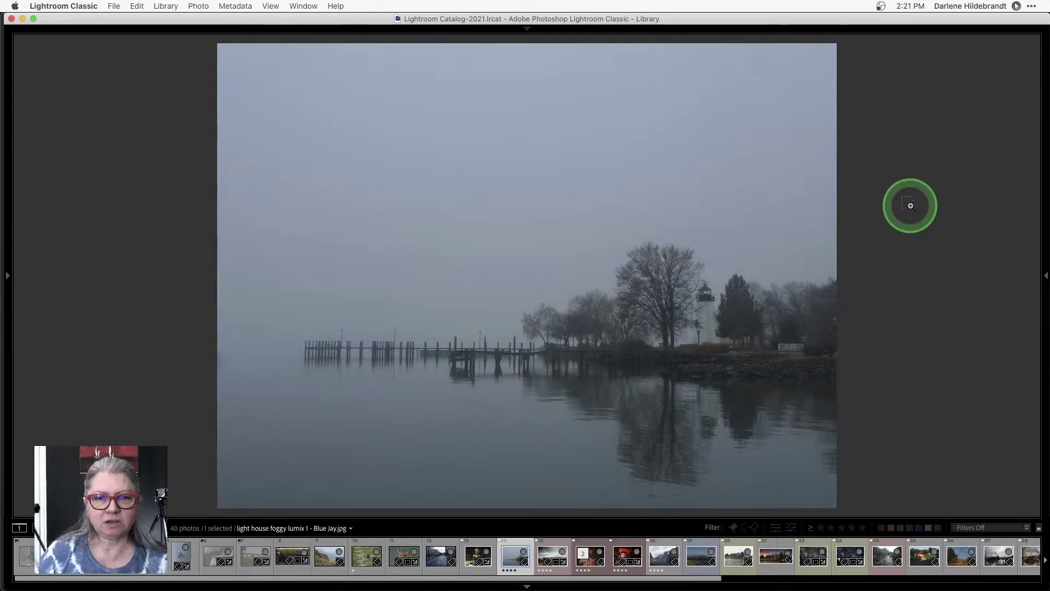
# Switch to Luminar AI and open the blue-toned foggy lighthouse photo for editing.
pyautogui.press('super+Tab')
pyautogui.press('super+Tab')
pyautogui.press('super+Tab')
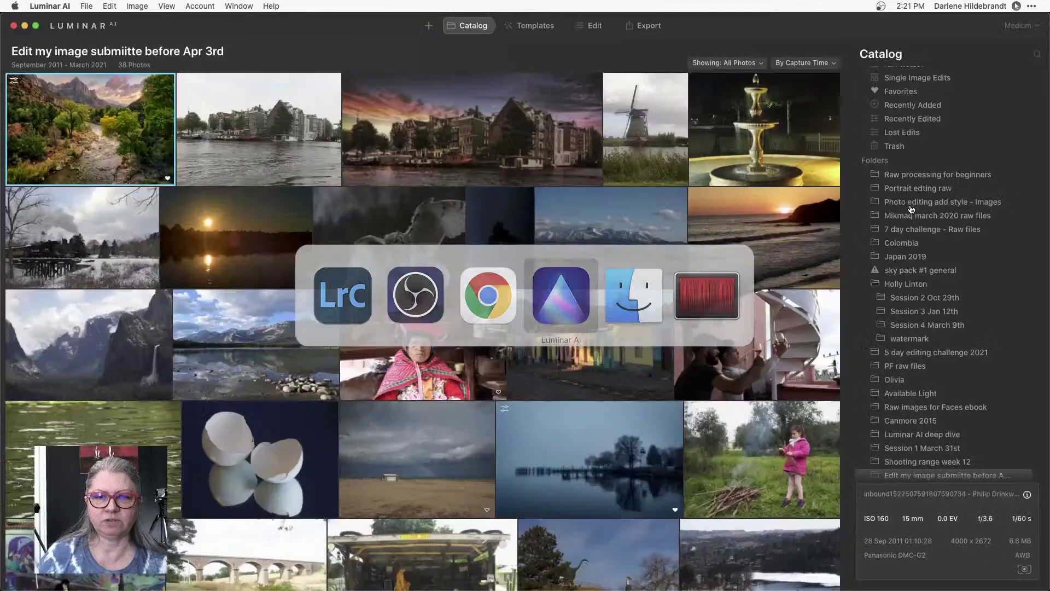
pyautogui.click(595, 445)
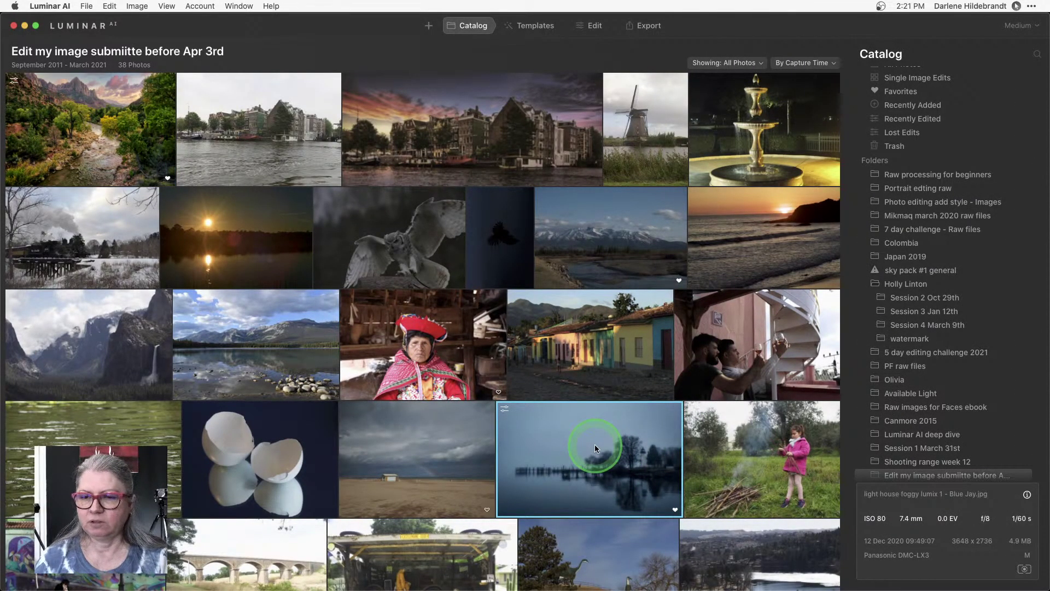
pyautogui.doubleClick(595, 444)
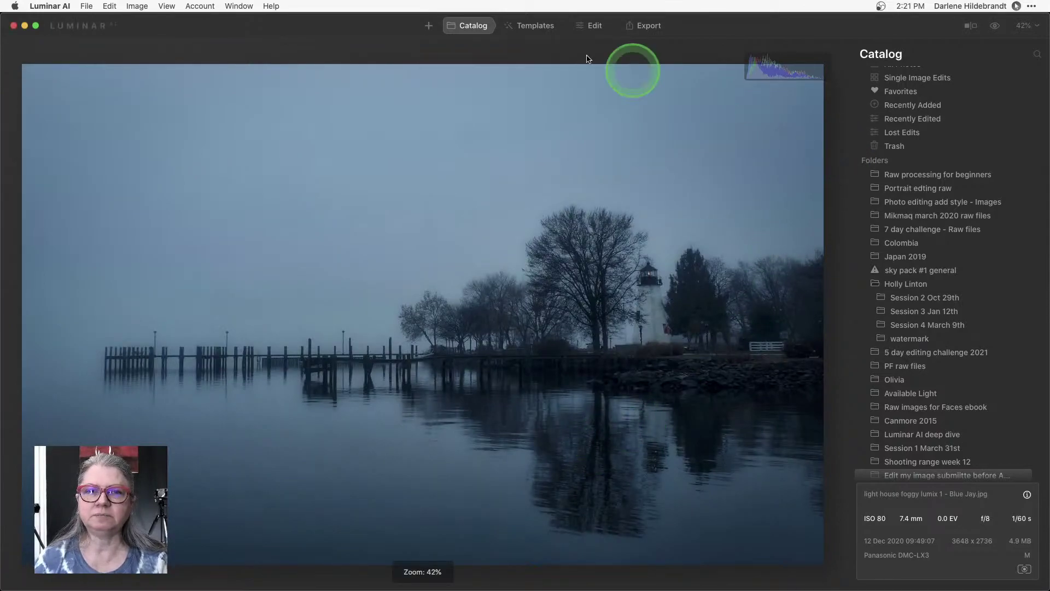
pyautogui.click(590, 25)
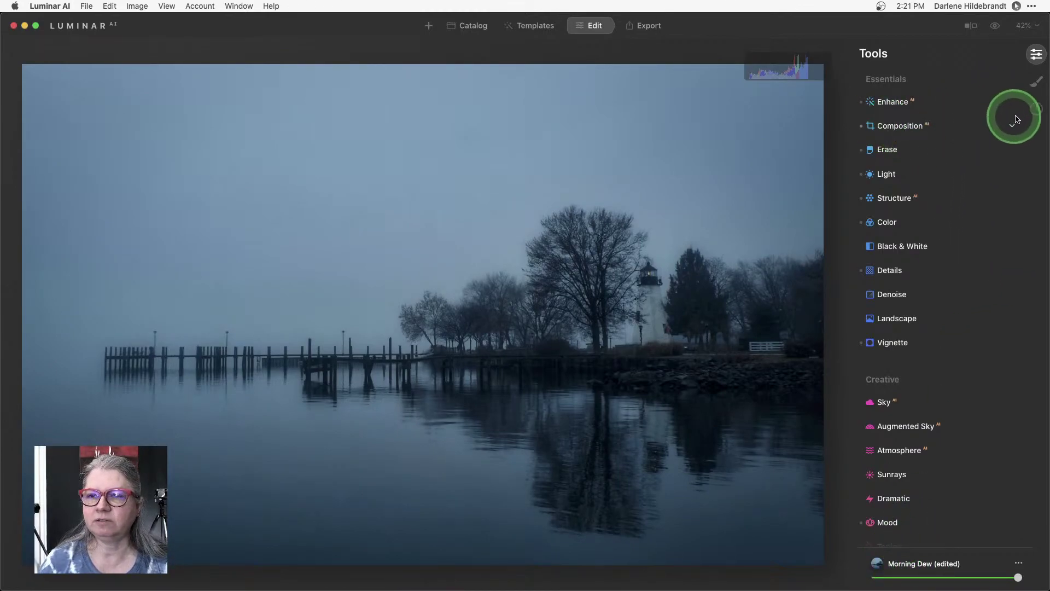
# Show the lighthouse photo's edit history and revert it to the Original state.
pyautogui.click(1035, 110)
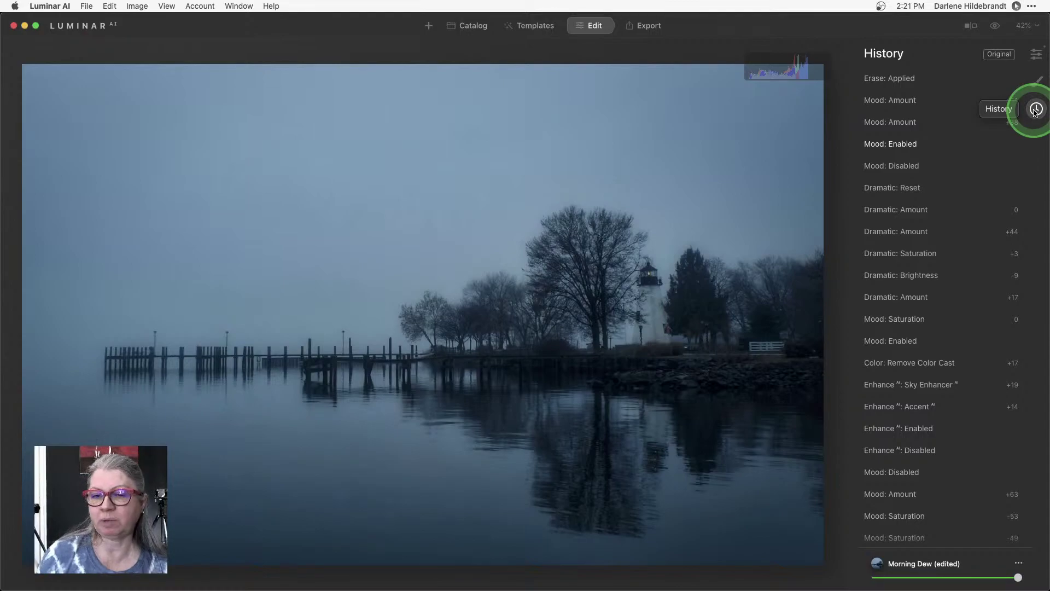
pyautogui.scroll(-15, 897, 243)
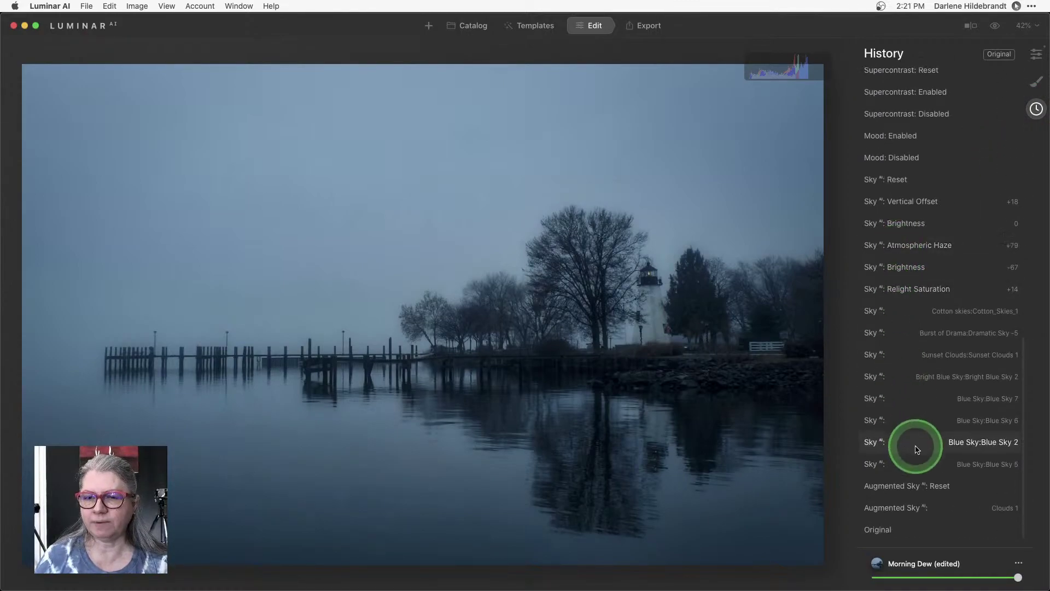
pyautogui.click(885, 529)
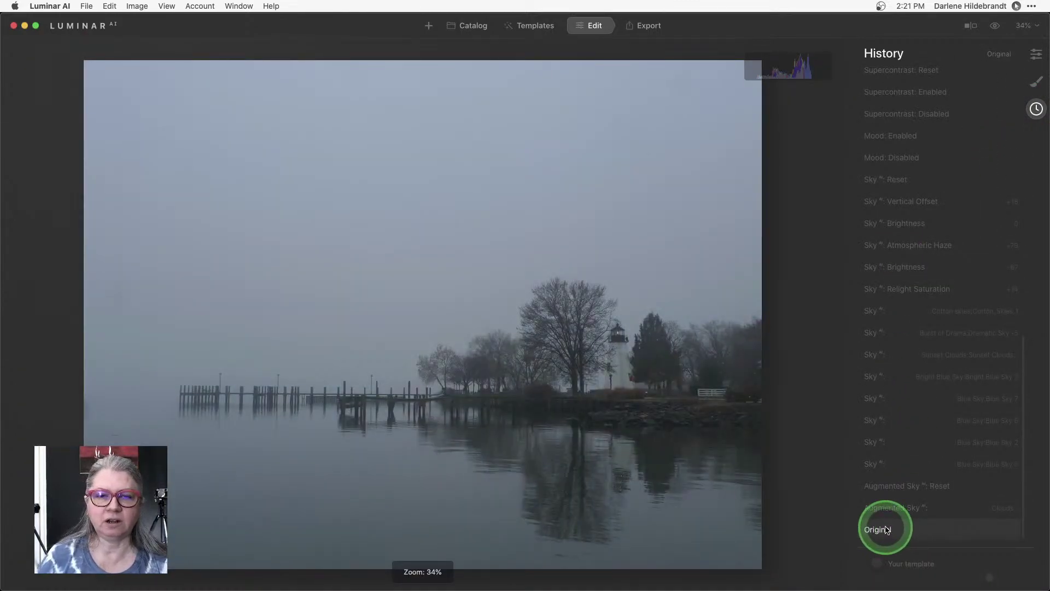
pyautogui.click(885, 518)
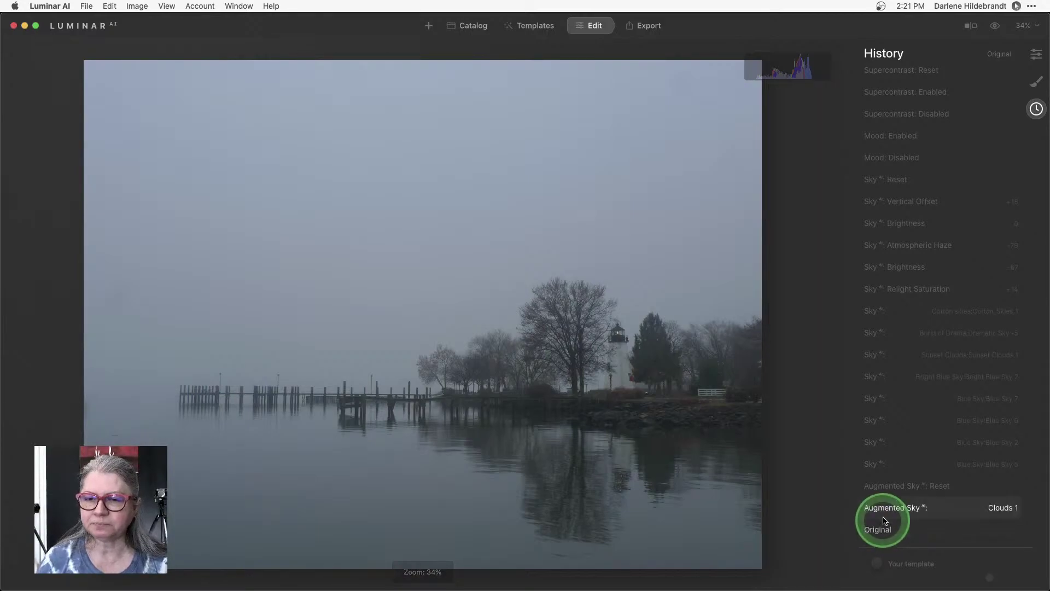
pyautogui.click(871, 528)
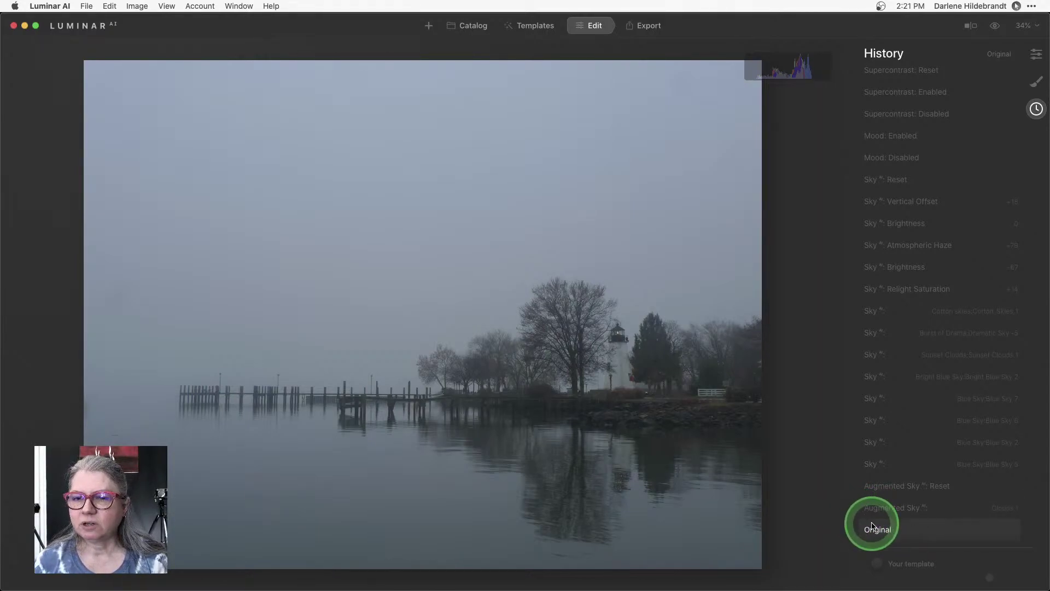
# Review the history entries, restore the latest edited state, and return to the editing tools.
pyautogui.moveTo(872, 526); pyautogui.dragTo(909, 469)
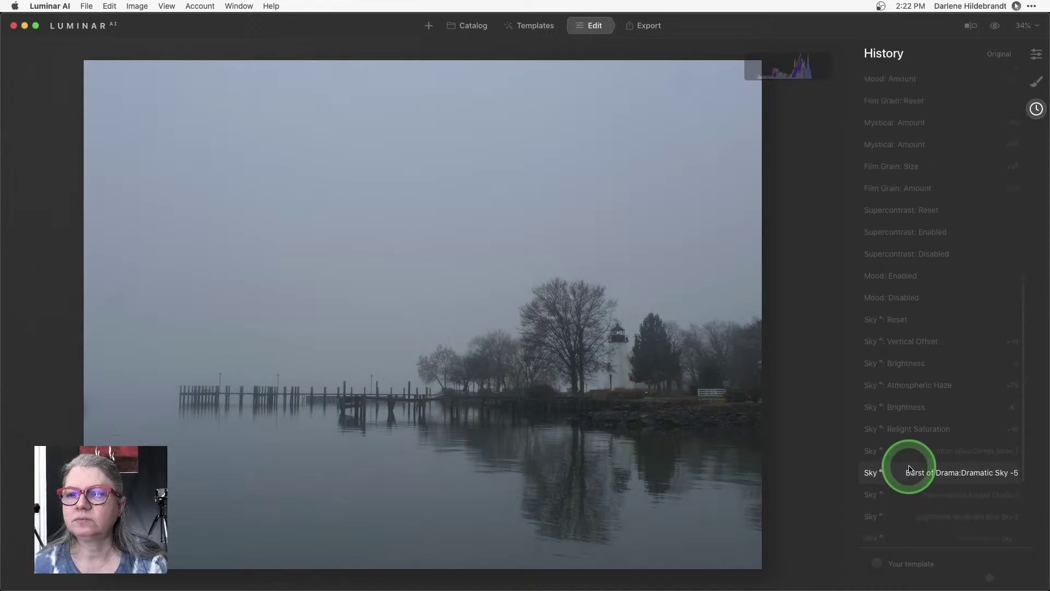
pyautogui.scroll(10, 909, 468)
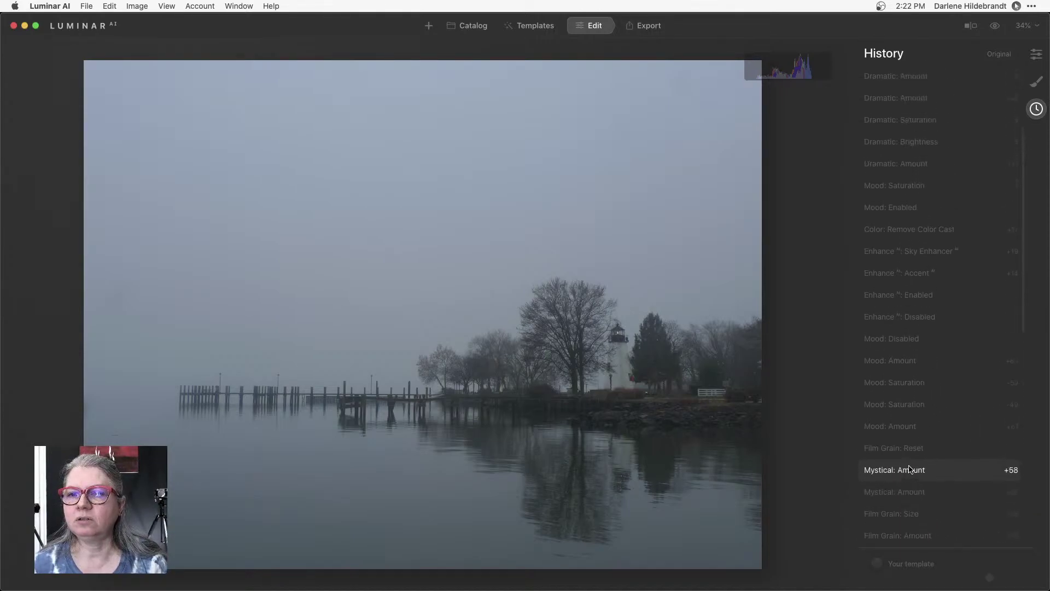
pyautogui.scroll(-15, 910, 469)
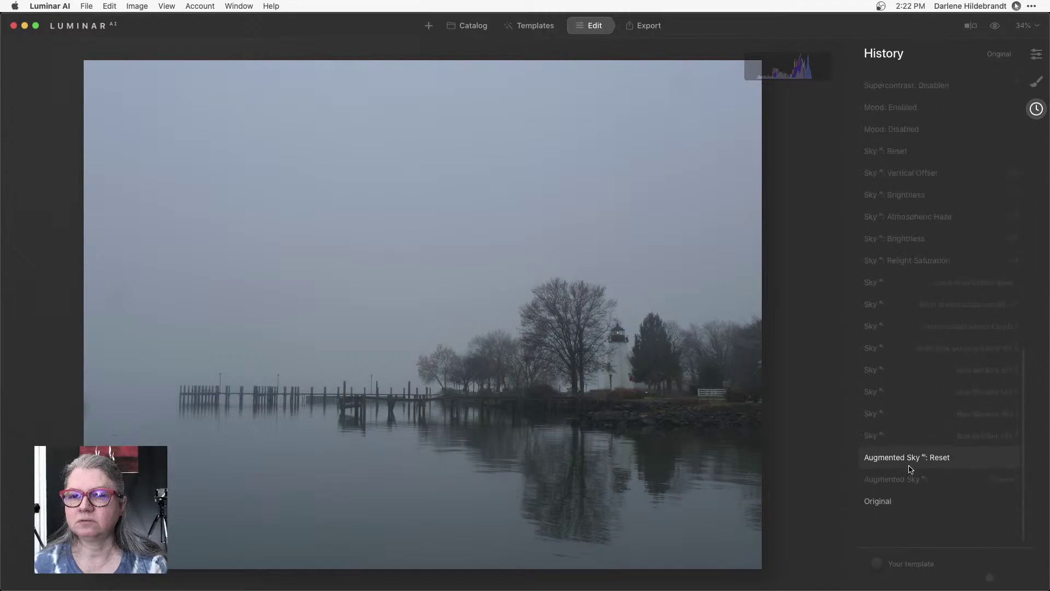
pyautogui.moveTo(917, 481)
pyautogui.mouseDown()
pyautogui.moveTo(897, 495)
pyautogui.moveTo(882, 466)
pyautogui.moveTo(902, 554)
pyautogui.moveTo(910, 125)
pyautogui.moveTo(941, 228)
pyautogui.moveTo(900, 83)
pyautogui.moveTo(933, 94)
pyautogui.moveTo(673, 90)
pyautogui.moveTo(591, 66)
pyautogui.moveTo(979, 116)
pyautogui.mouseUp()
pyautogui.scroll(10, 941, 228)
pyautogui.click(1036, 54)
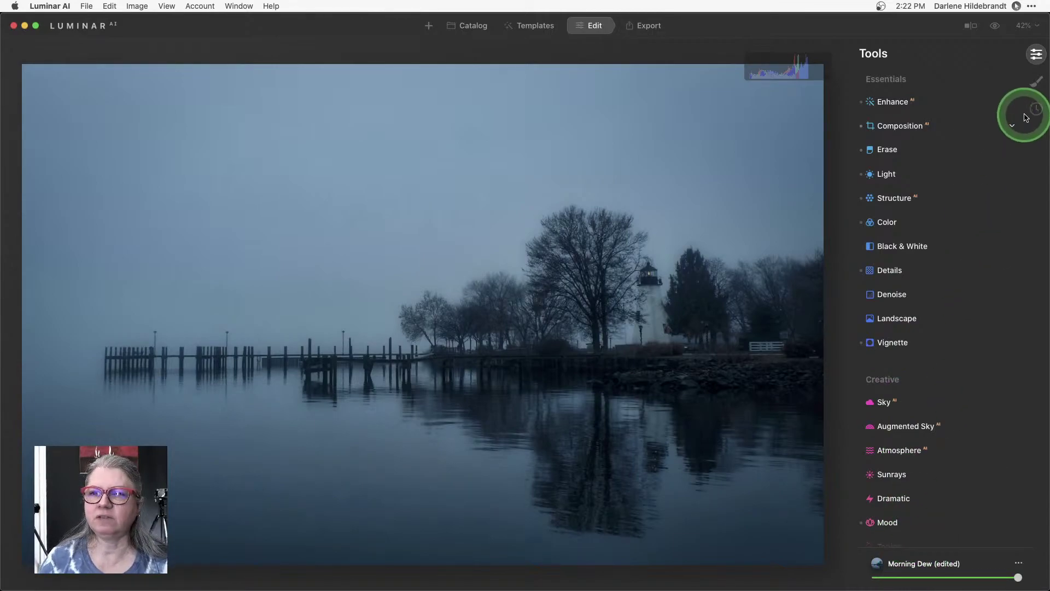
# Revert the lighthouse photo to its original through the edit history and show the overview of all template collections.
pyautogui.click(1035, 110)
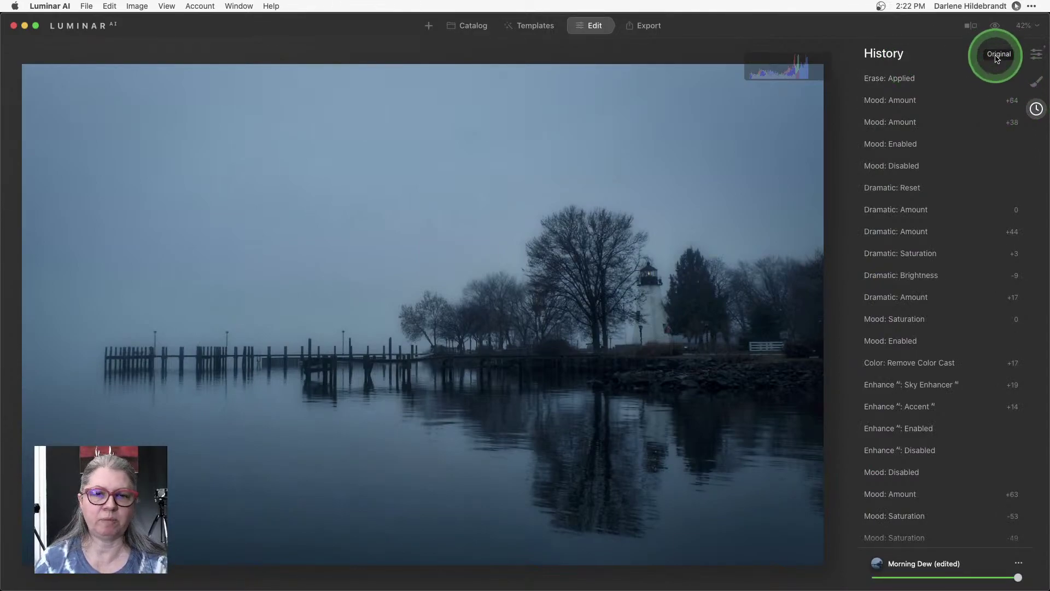
pyautogui.click(891, 115)
pyautogui.click(531, 31)
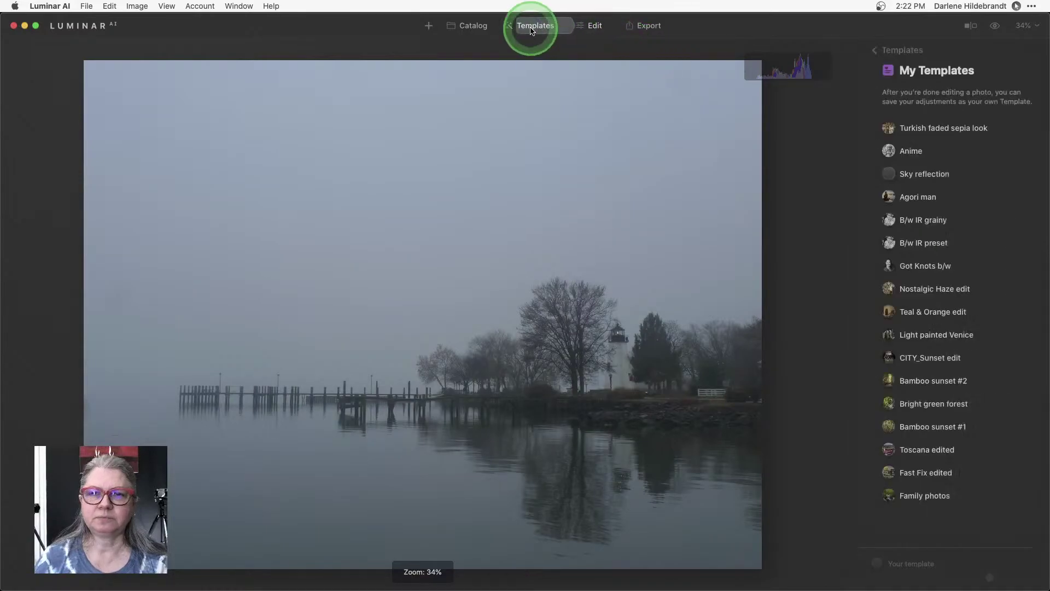
pyautogui.click(903, 51)
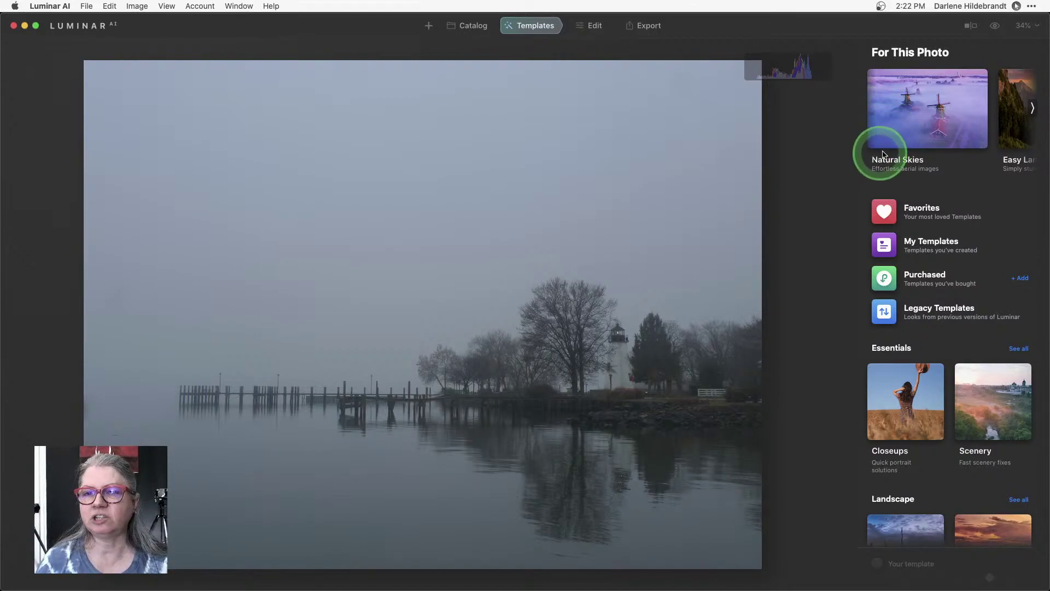
# Browse the collections suggested for this photo and open the Natural Skies collection.
pyautogui.click(1033, 109)
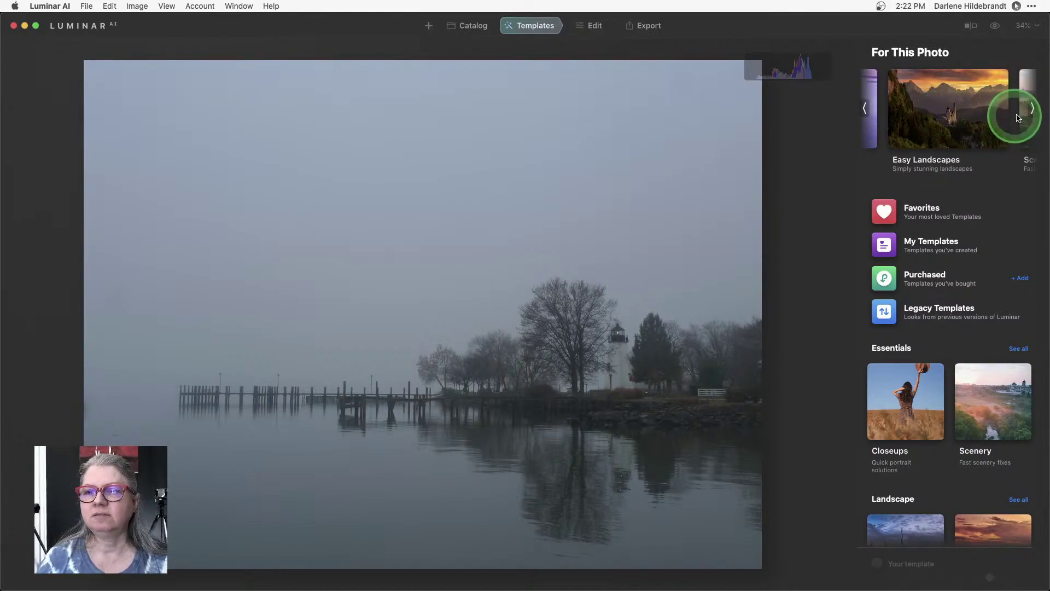
pyautogui.click(1033, 110)
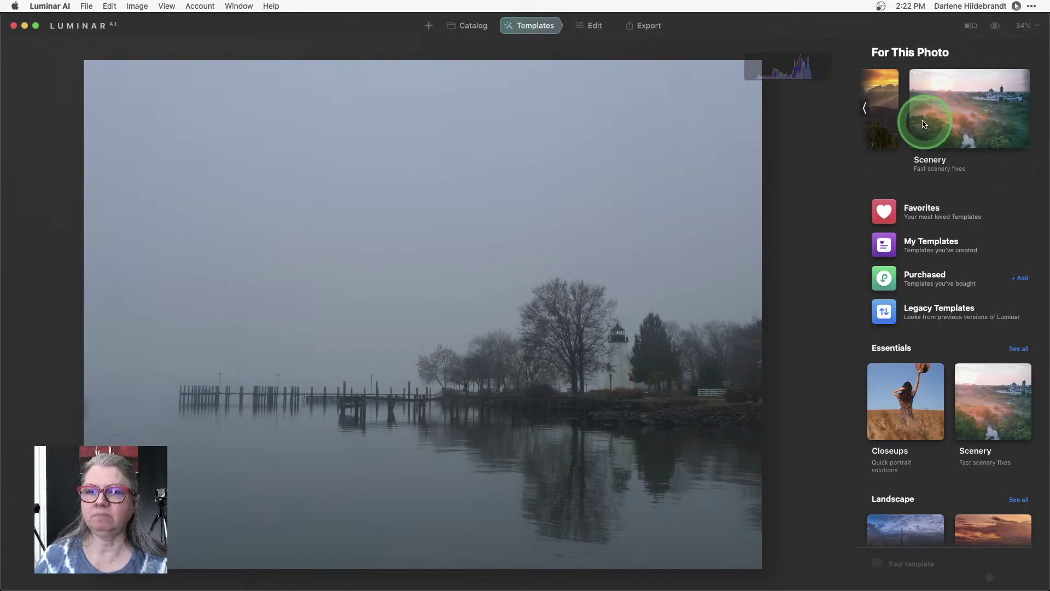
pyautogui.click(864, 108)
pyautogui.click(864, 108)
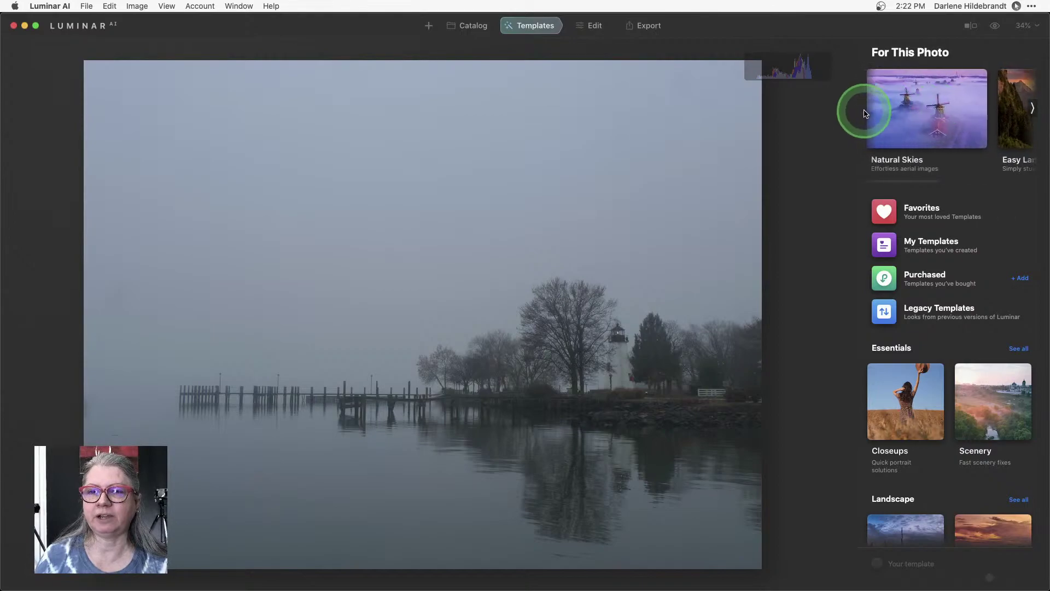
pyautogui.click(893, 111)
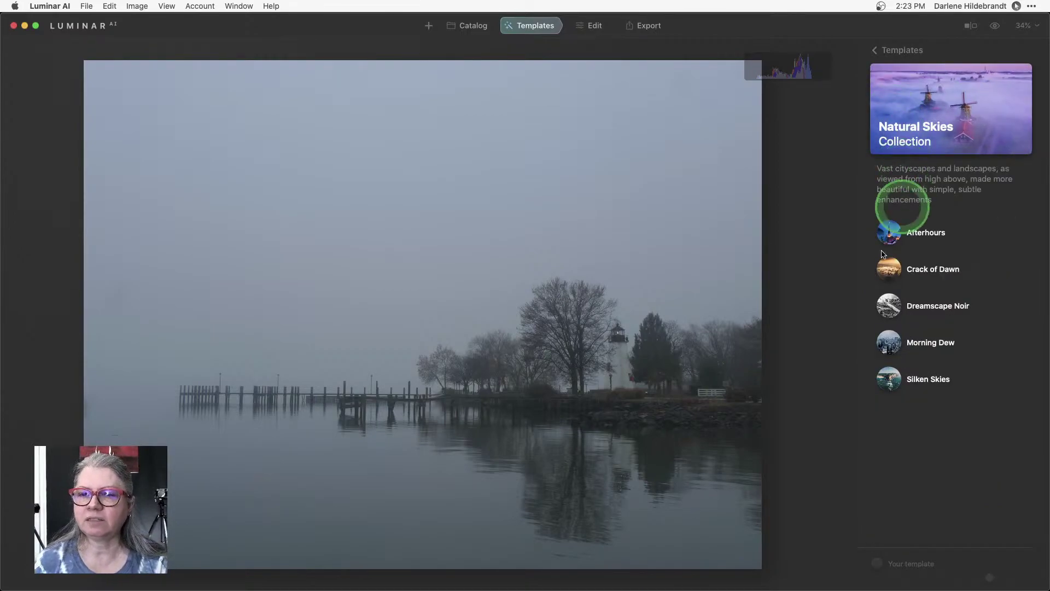
# Try the Afterhours, Crack of Dawn and Dreamscape Noir templates on the lighthouse photo in turn.
pyautogui.click(913, 234)
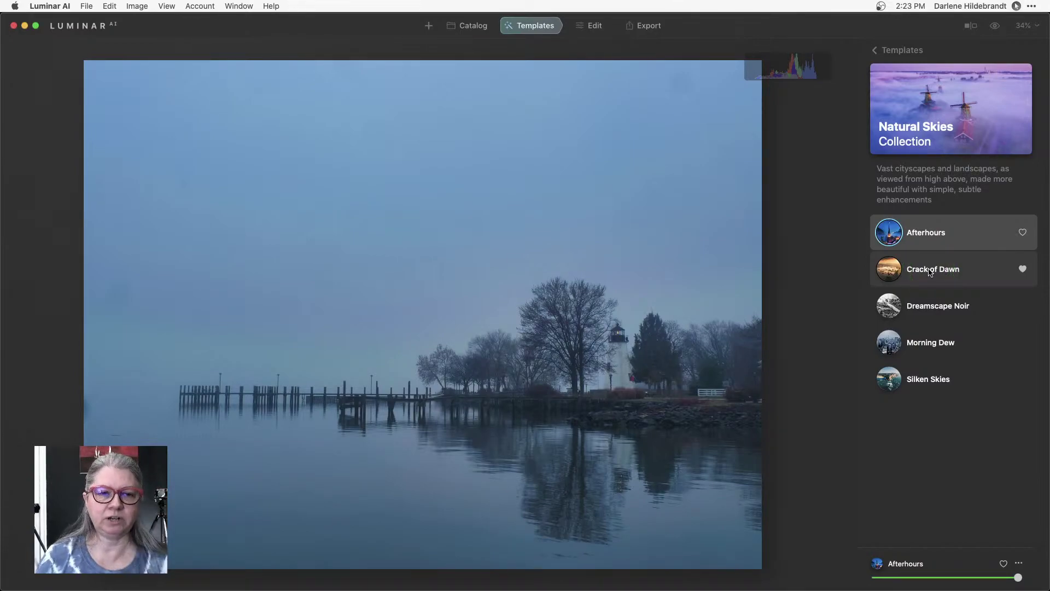
pyautogui.click(929, 271)
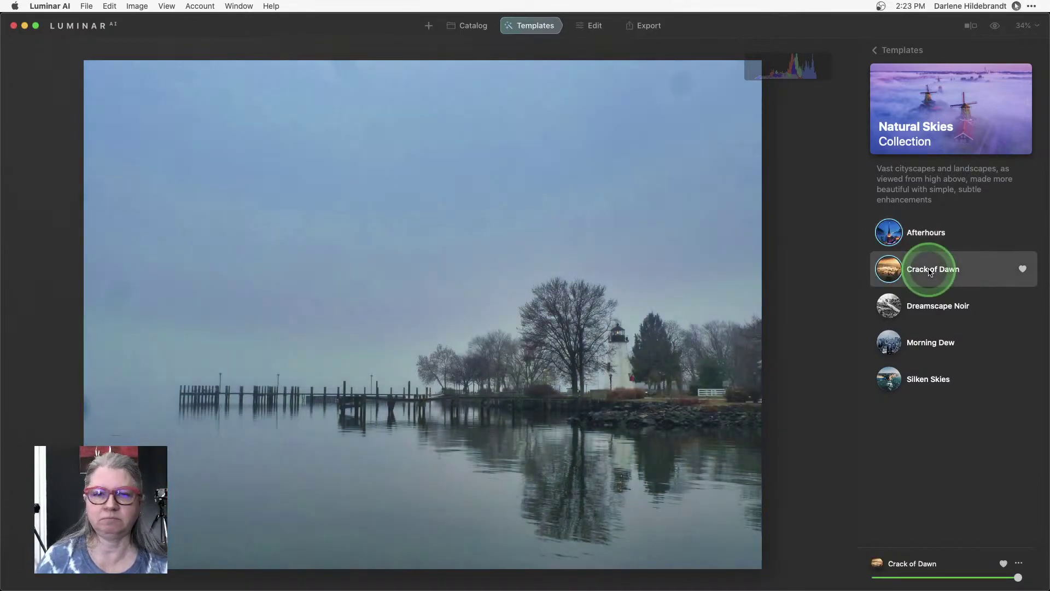
pyautogui.click(922, 309)
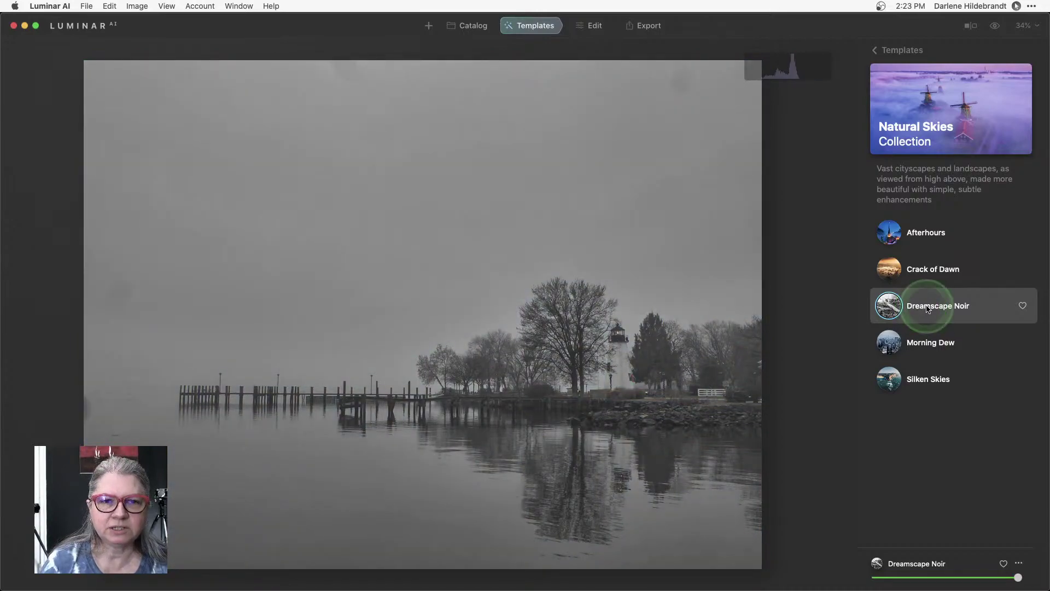
# Reapply the Crack of Dawn template and inspect the sky's texture at 100% zoom.
pyautogui.click(882, 283)
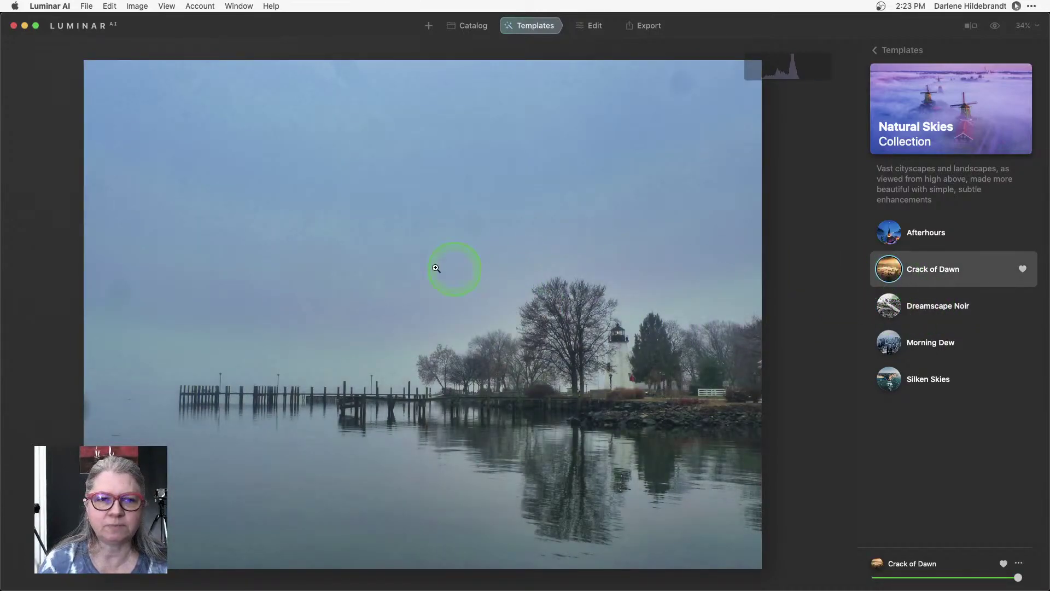
pyautogui.click(317, 227)
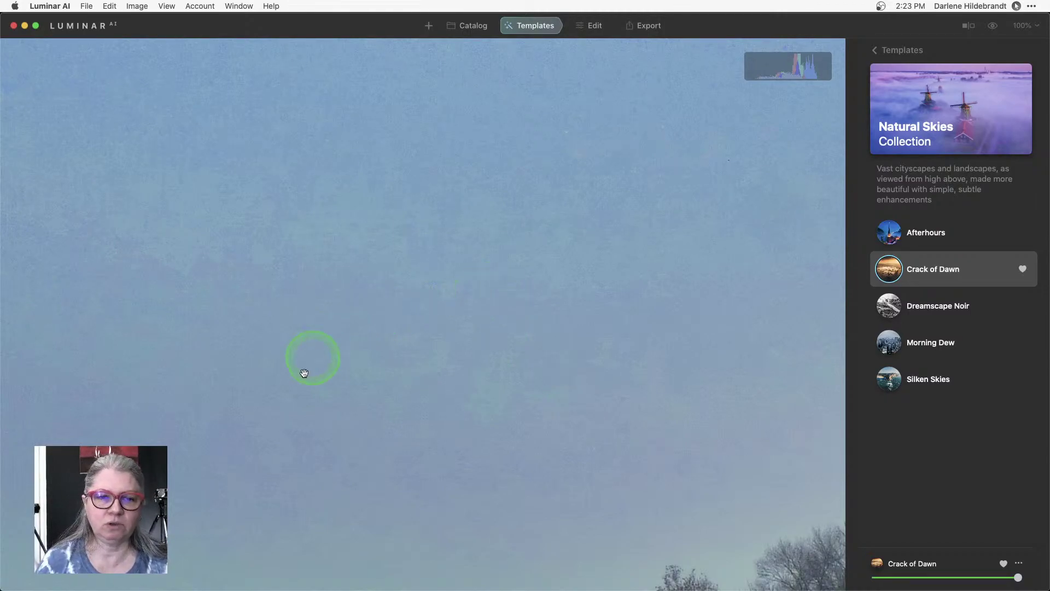
pyautogui.click(527, 385)
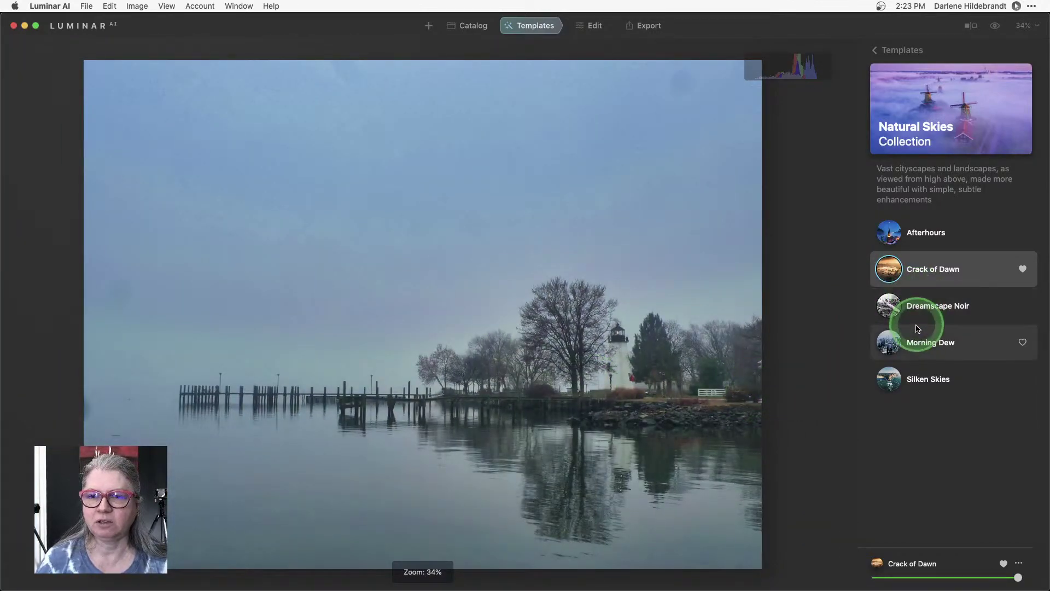
# Compare the Morning Dew and Silken Skies templates on the lighthouse photo, returning to Morning Dew.
pyautogui.click(918, 328)
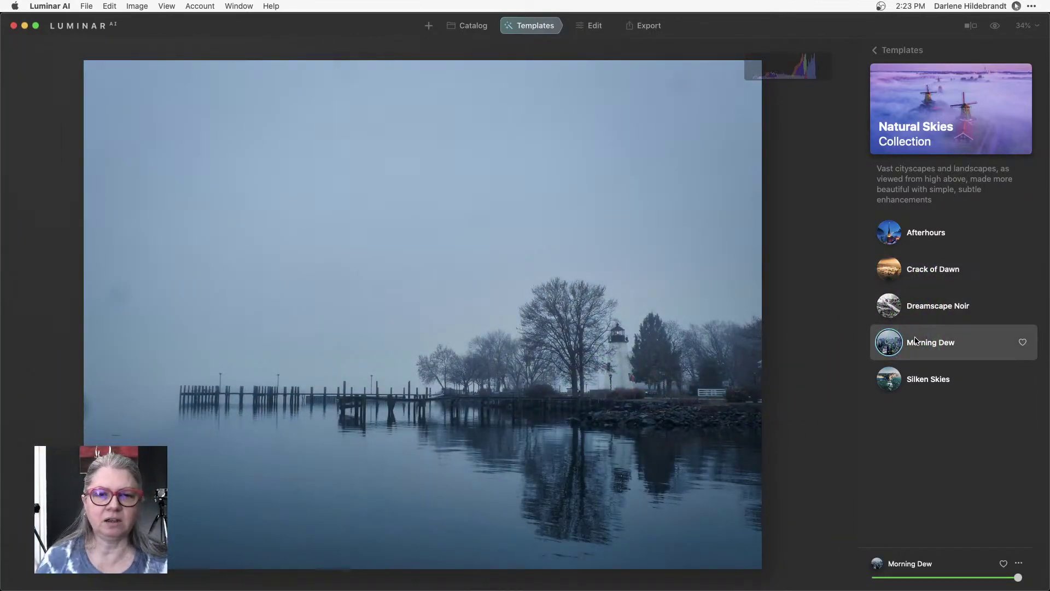
pyautogui.click(916, 340)
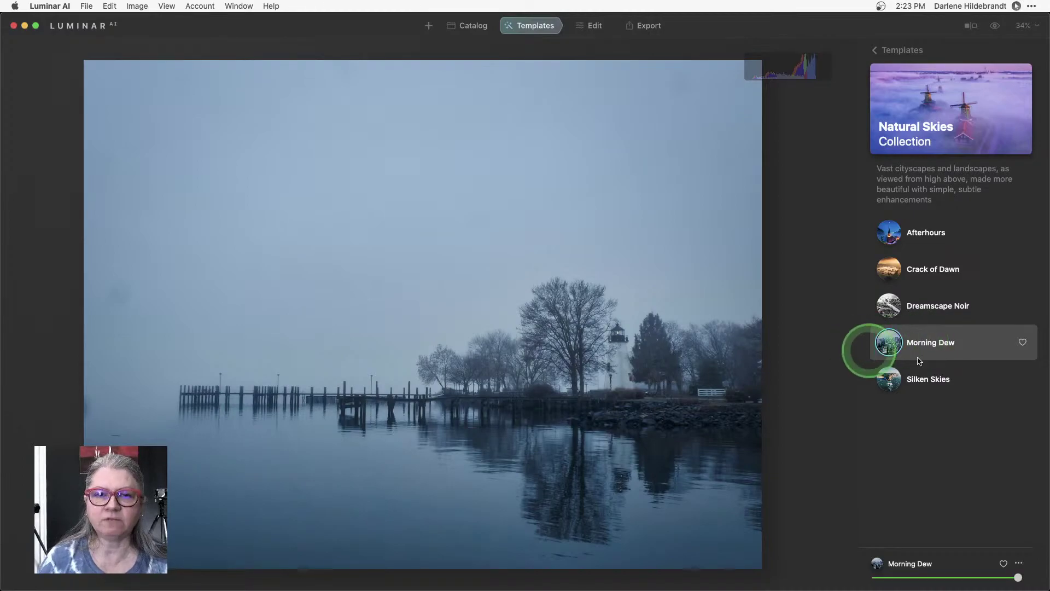
pyautogui.click(925, 383)
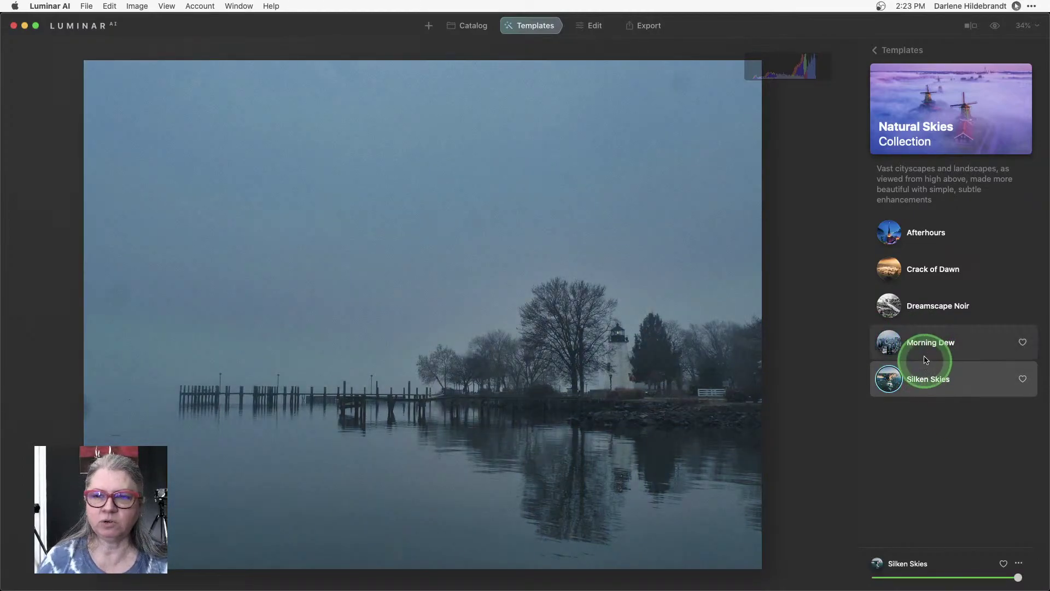
pyautogui.click(927, 347)
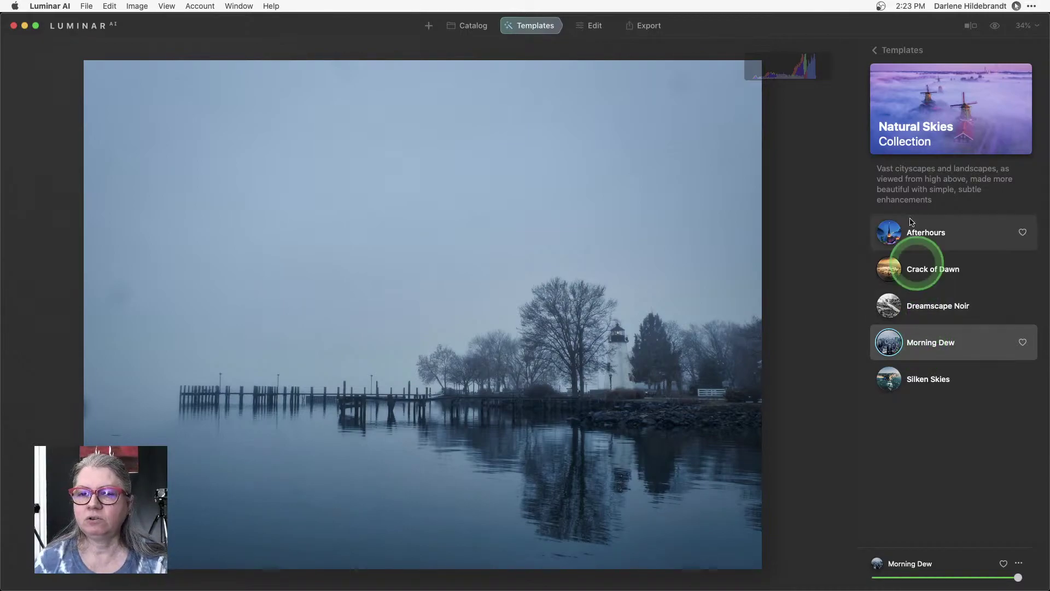
# Open the Easy Landscapes collection and try Long Exposure, Sunset, Clean Light, Forest Stream and Snowfall on the photo in turn.
pyautogui.click(896, 50)
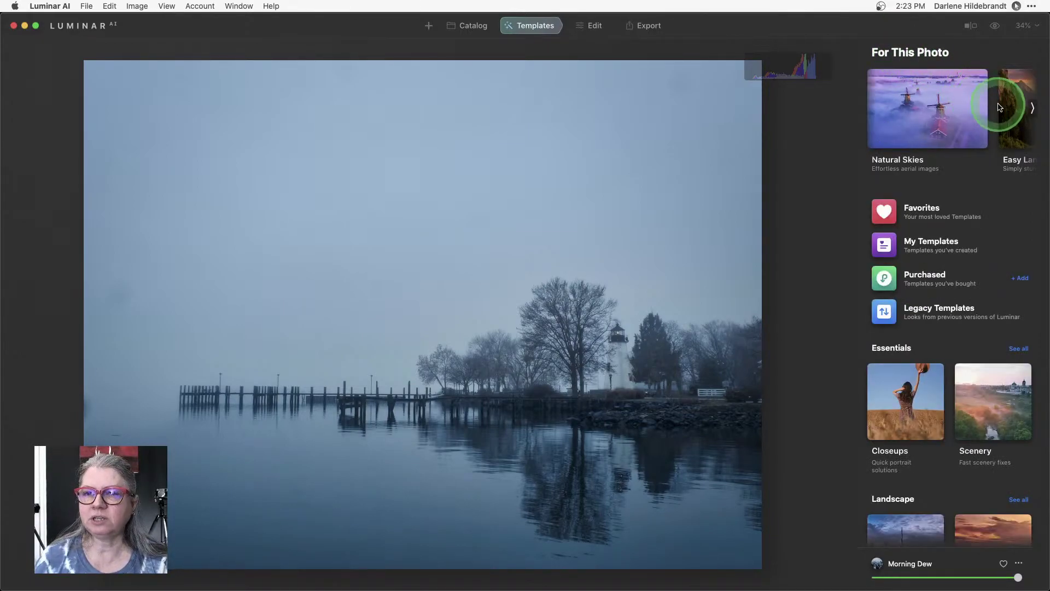
pyautogui.click(1033, 108)
pyautogui.click(943, 114)
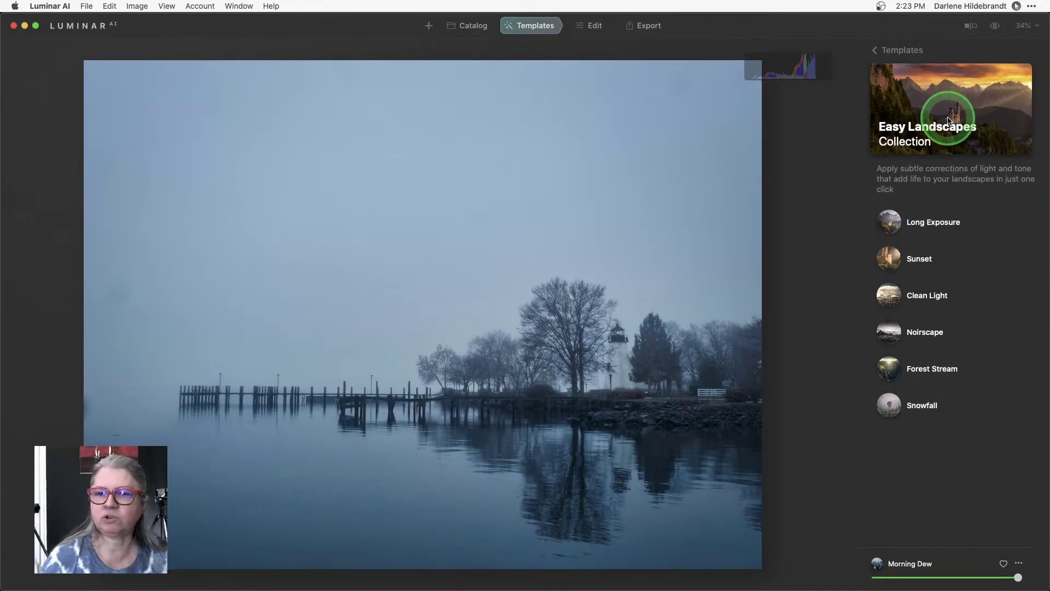
pyautogui.click(937, 222)
pyautogui.click(920, 262)
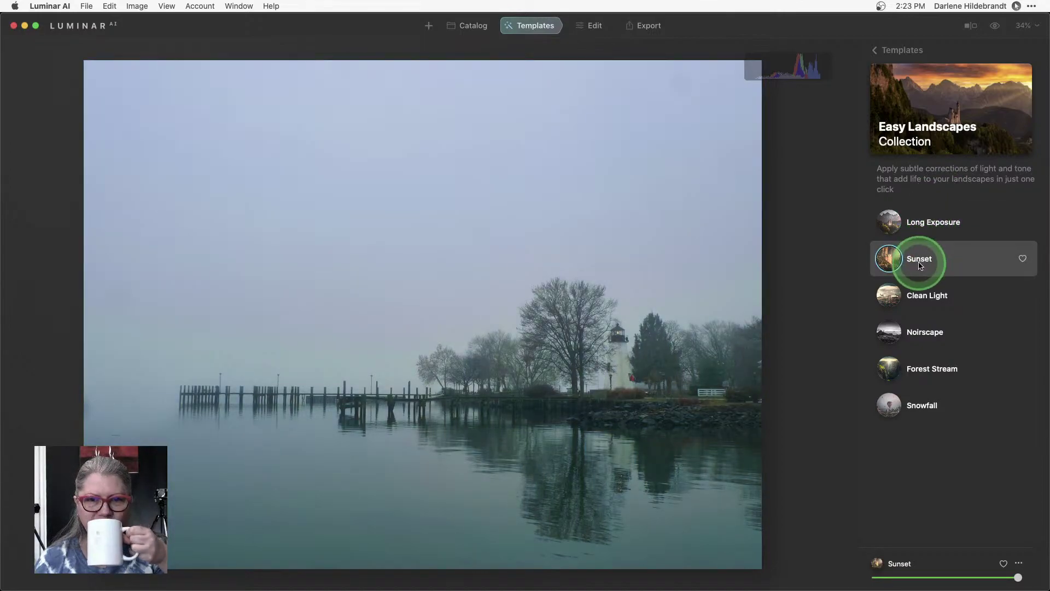
pyautogui.click(924, 295)
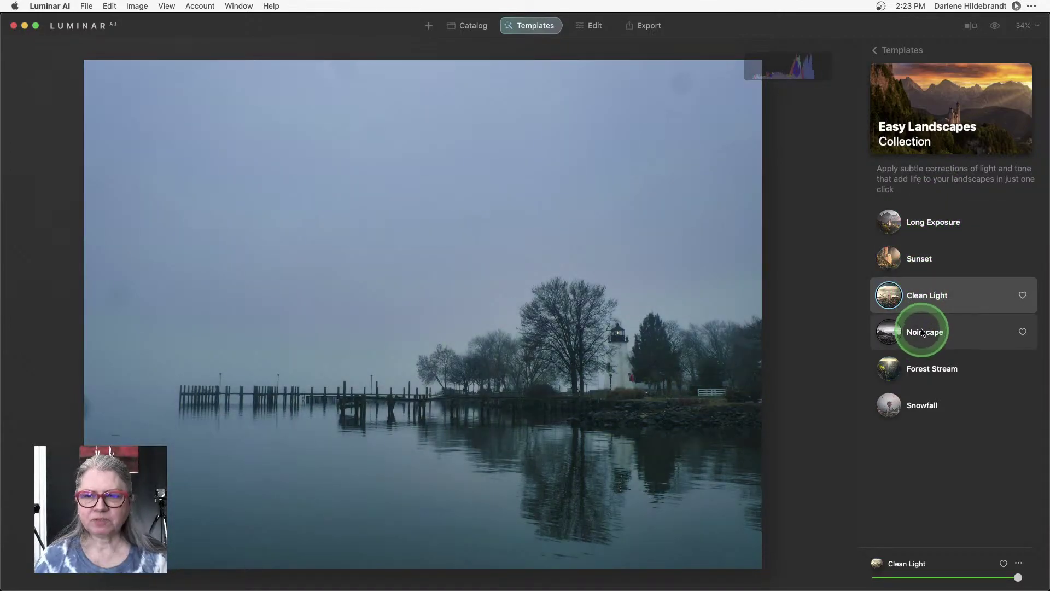
pyautogui.click(924, 368)
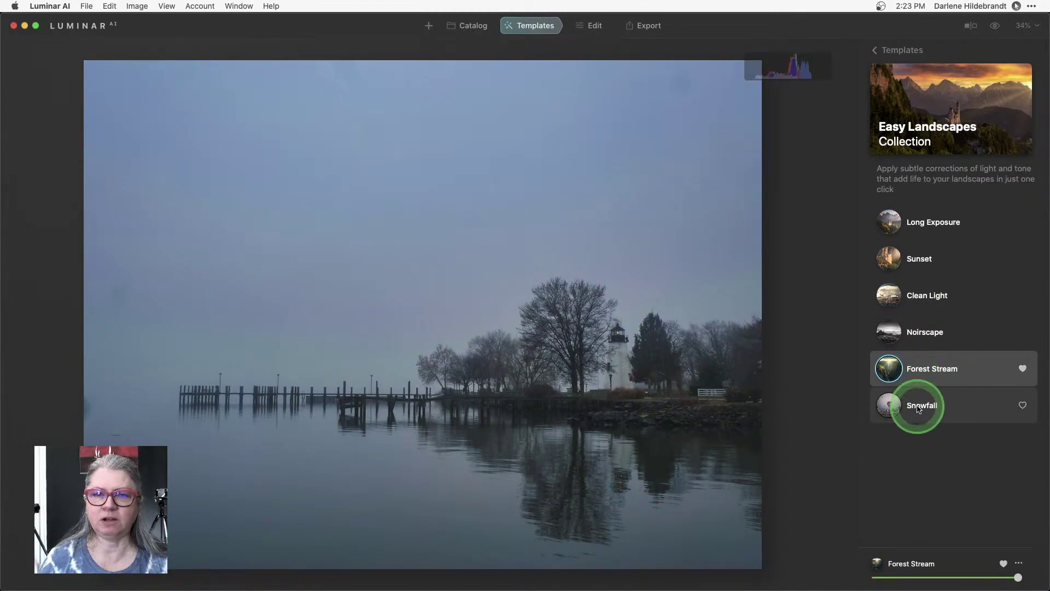
pyautogui.click(919, 407)
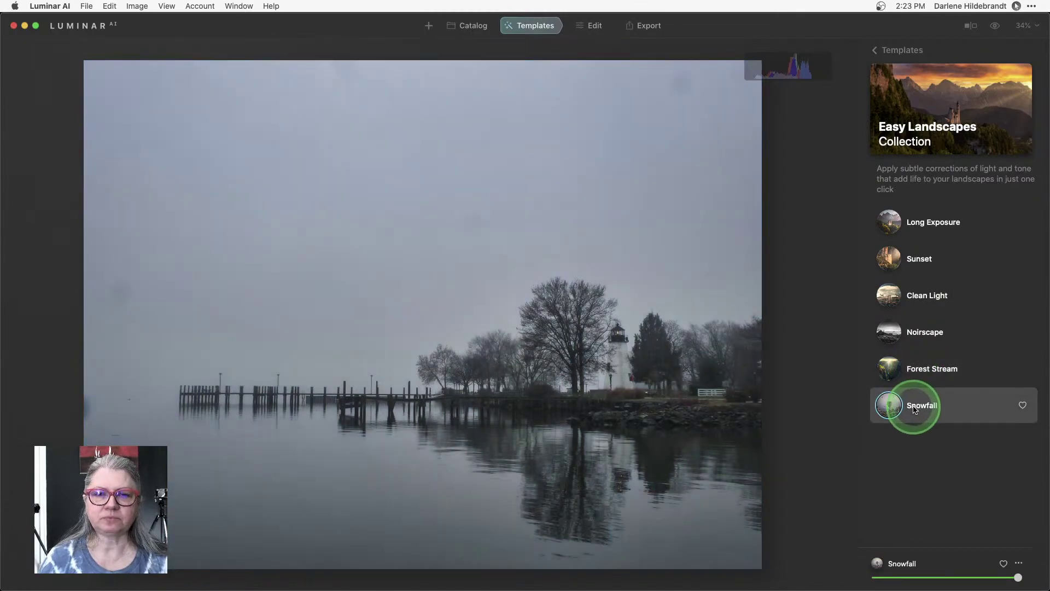
# Return to the Natural Skies collection and apply the Morning Dew template to the lighthouse photo.
pyautogui.click(889, 50)
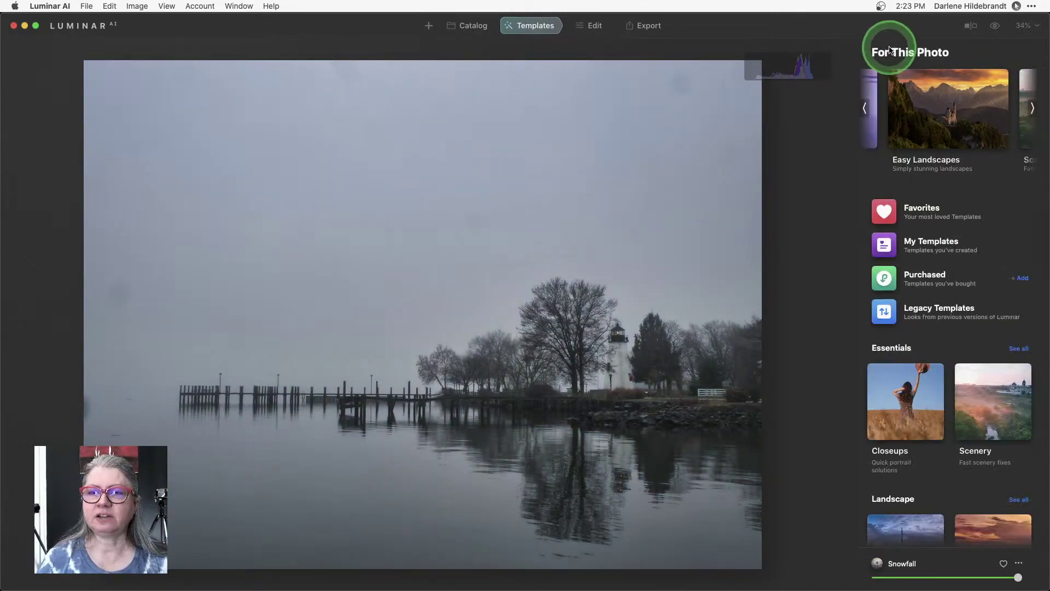
pyautogui.click(869, 108)
pyautogui.click(908, 110)
pyautogui.click(905, 345)
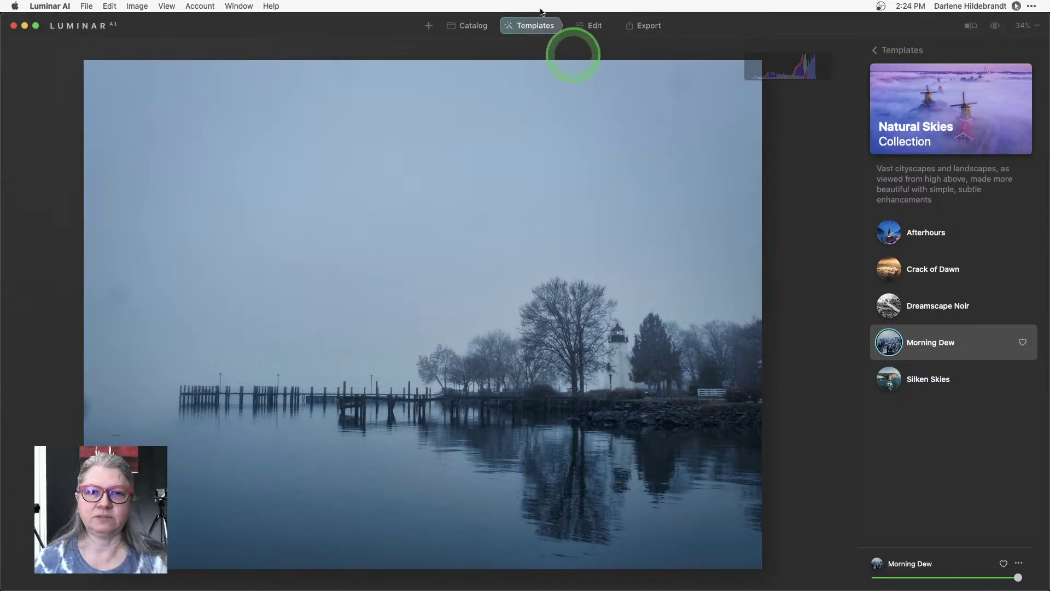
# Open the editing tools and have Composition AI crop the lighthouse photo automatically.
pyautogui.click(595, 26)
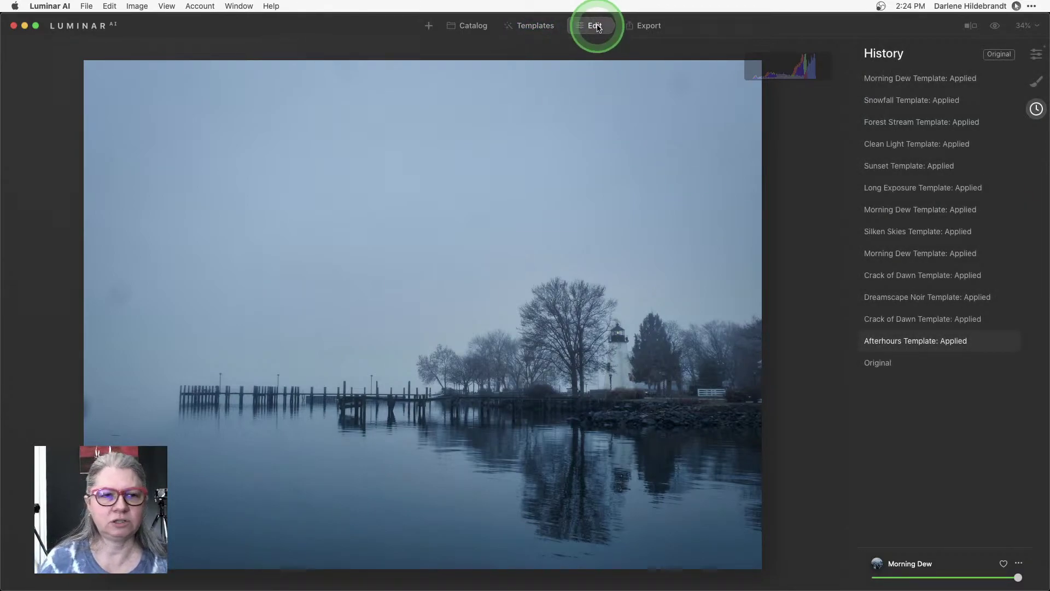
pyautogui.click(1036, 55)
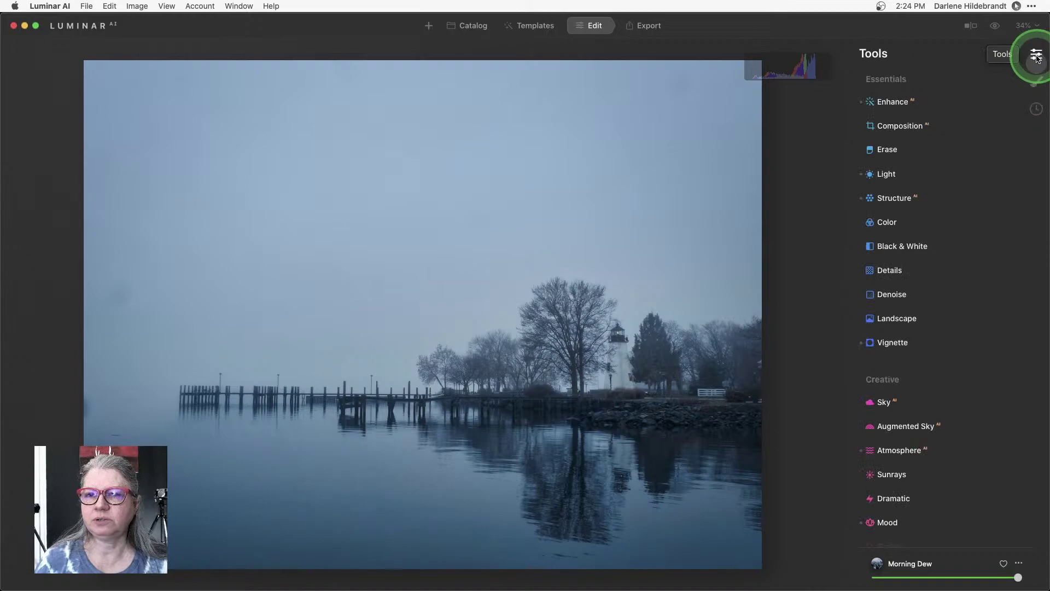
pyautogui.click(919, 138)
pyautogui.moveTo(920, 138); pyautogui.dragTo(895, 128)
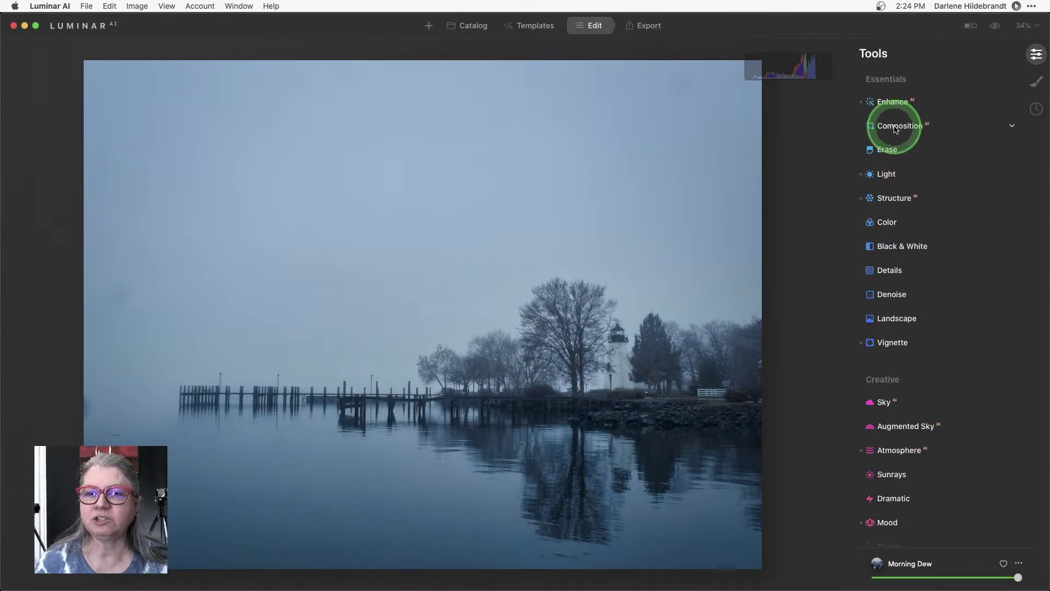
pyautogui.click(900, 126)
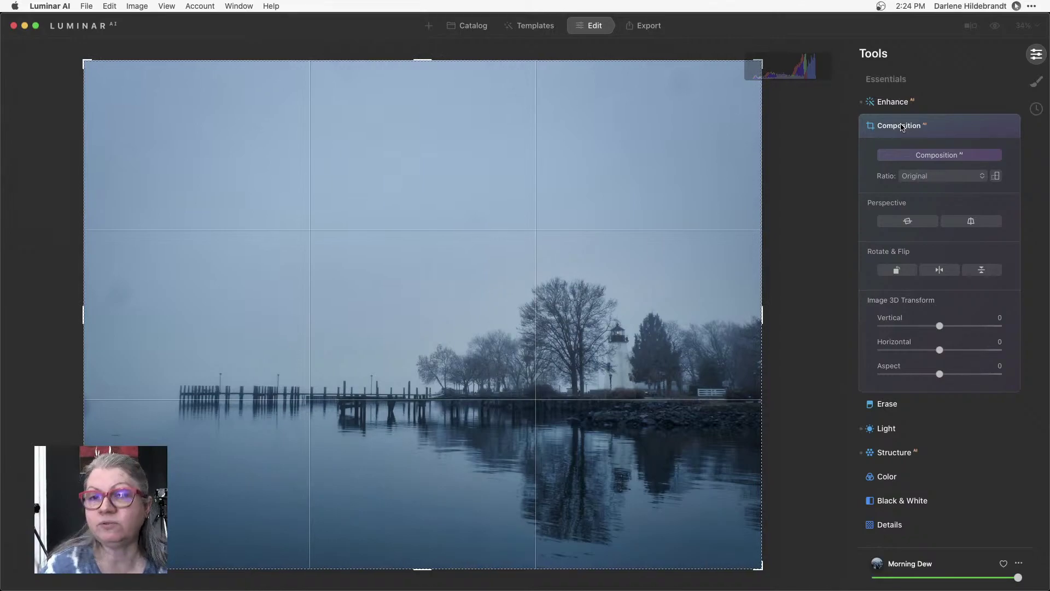
pyautogui.click(893, 155)
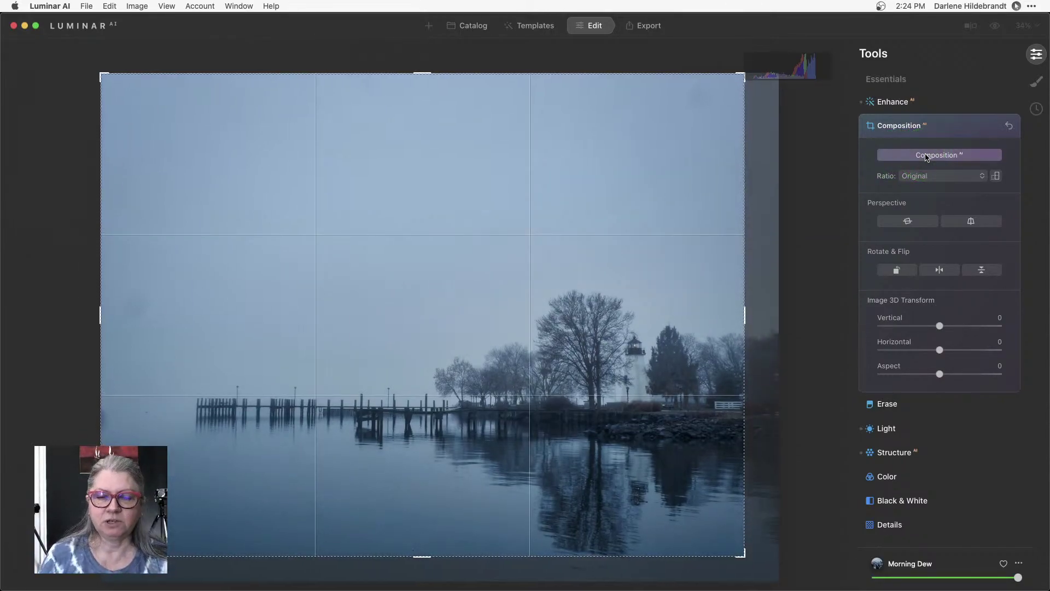
# Shift the photo within the crop frame so the crop reaches its lower-right corner, and align the horizon automatically.
pyautogui.click(586, 190)
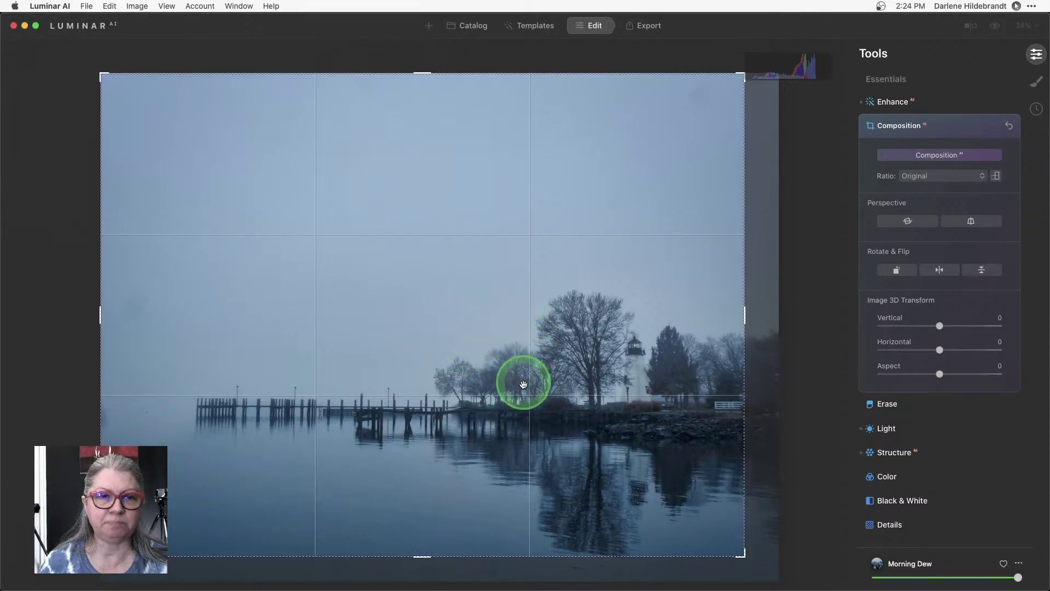
pyautogui.moveTo(520, 379); pyautogui.dragTo(566, 375)
pyautogui.click(808, 321)
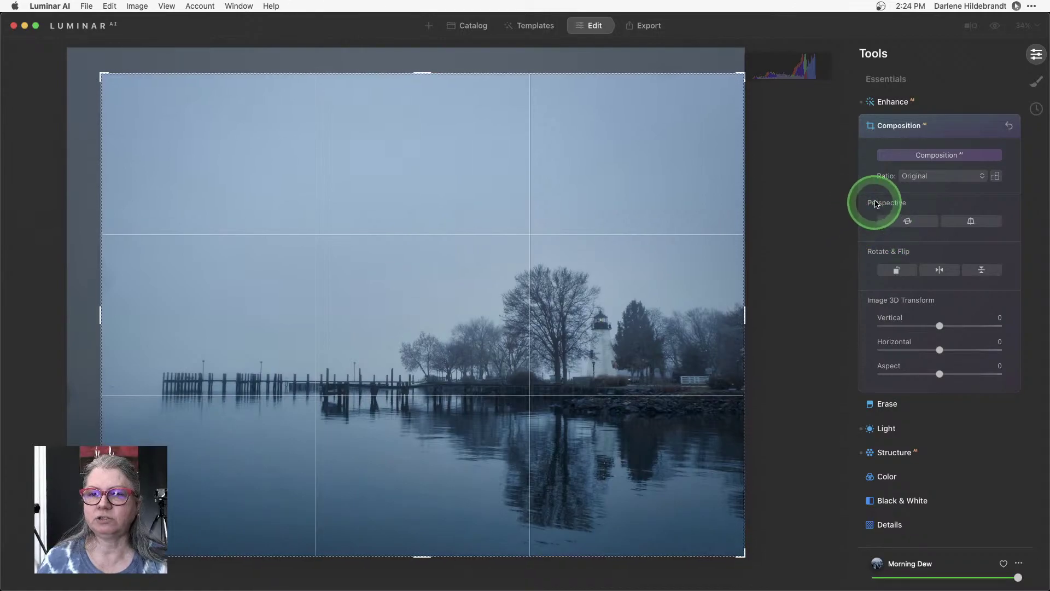
pyautogui.click(908, 224)
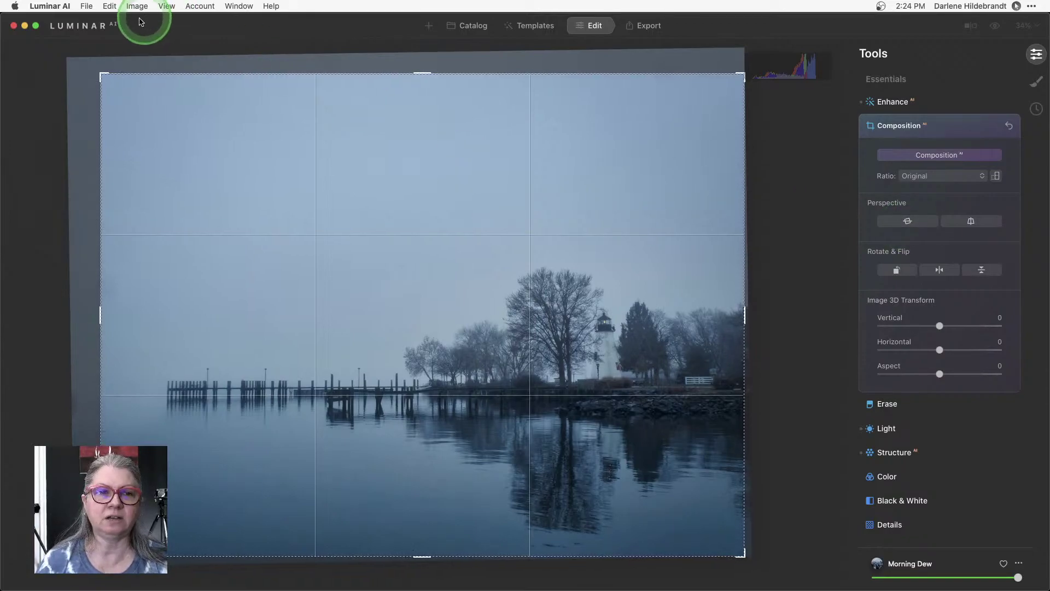
# Set the crop ratio to Free, trim a strip of sky off the upper edge, and apply the crop.
pyautogui.click(927, 176)
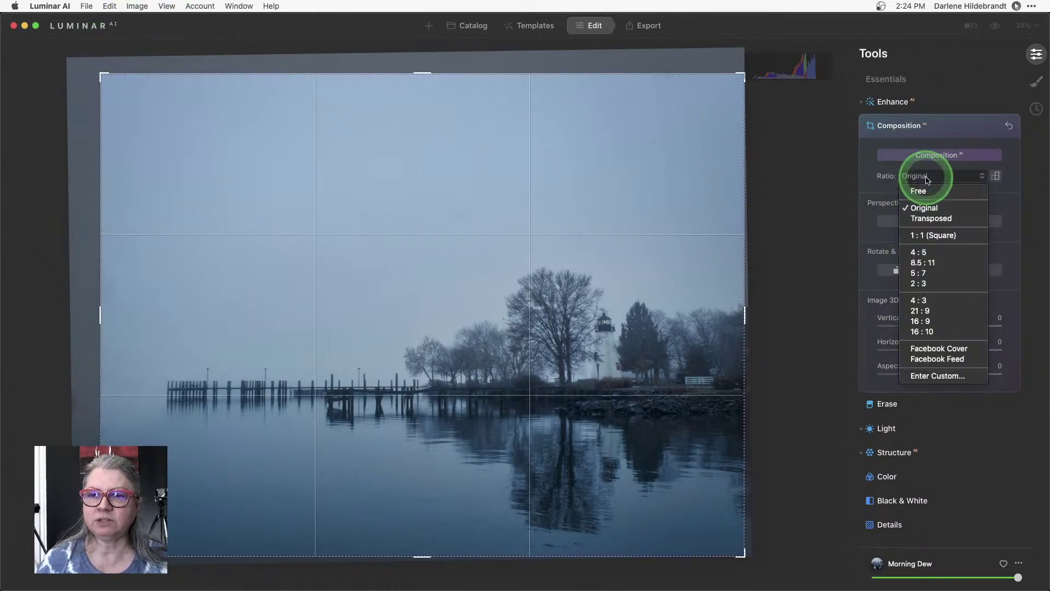
pyautogui.click(925, 186)
pyautogui.moveTo(454, 75); pyautogui.dragTo(422, 106)
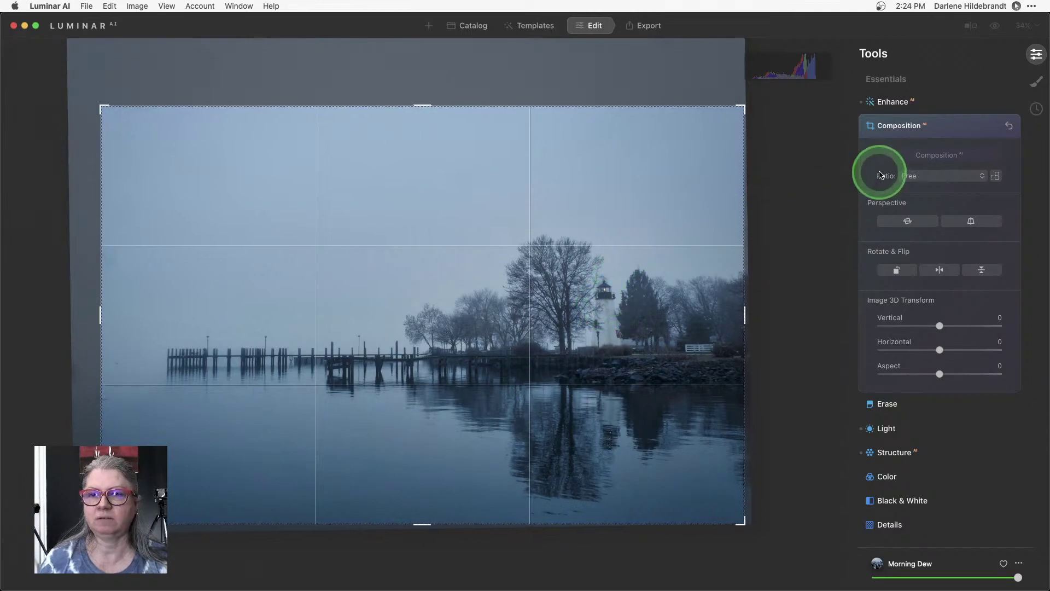
pyautogui.click(910, 126)
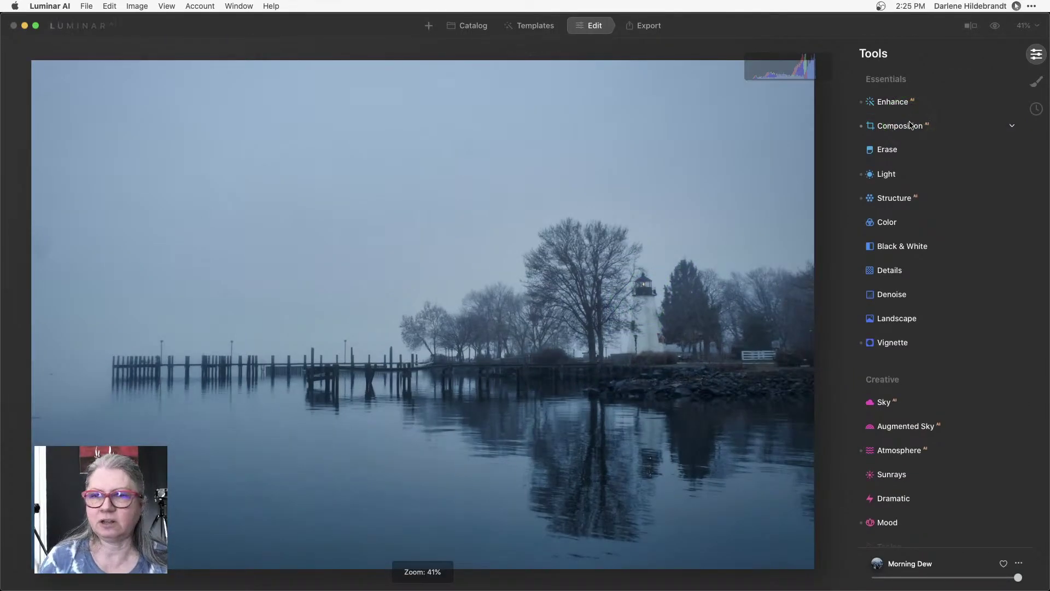
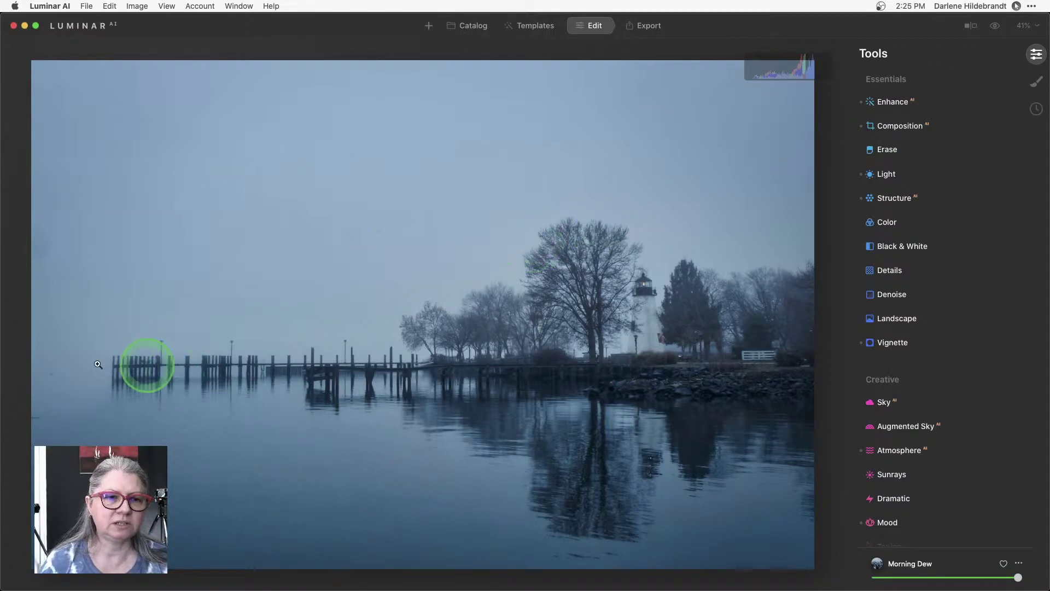
# Examine the photo's left edge and the sky above the pier for spots at 100% zoom.
pyautogui.click(51, 368)
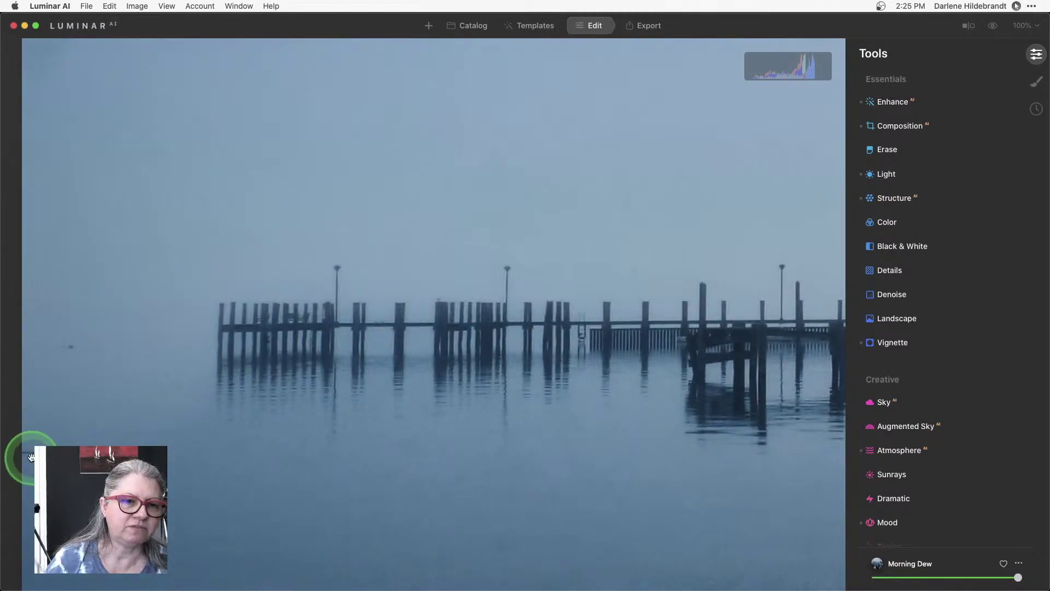
pyautogui.scroll(5, 70, 352)
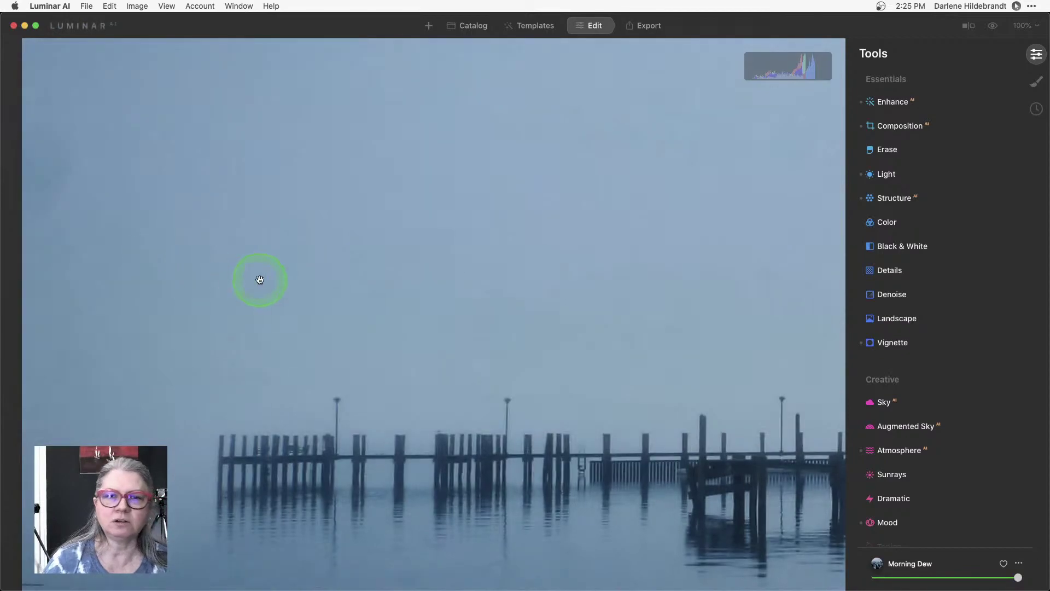
# Try lowering the Light exposure to -1.28 with the whole photo in view, reset it, and close the Light settings.
pyautogui.click(871, 172)
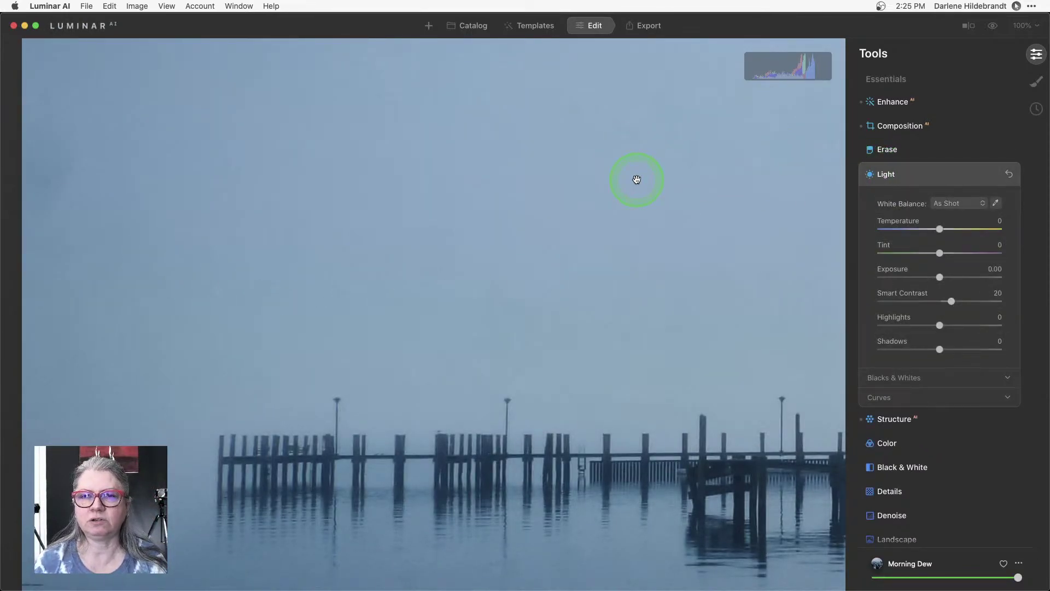
pyautogui.click(613, 185)
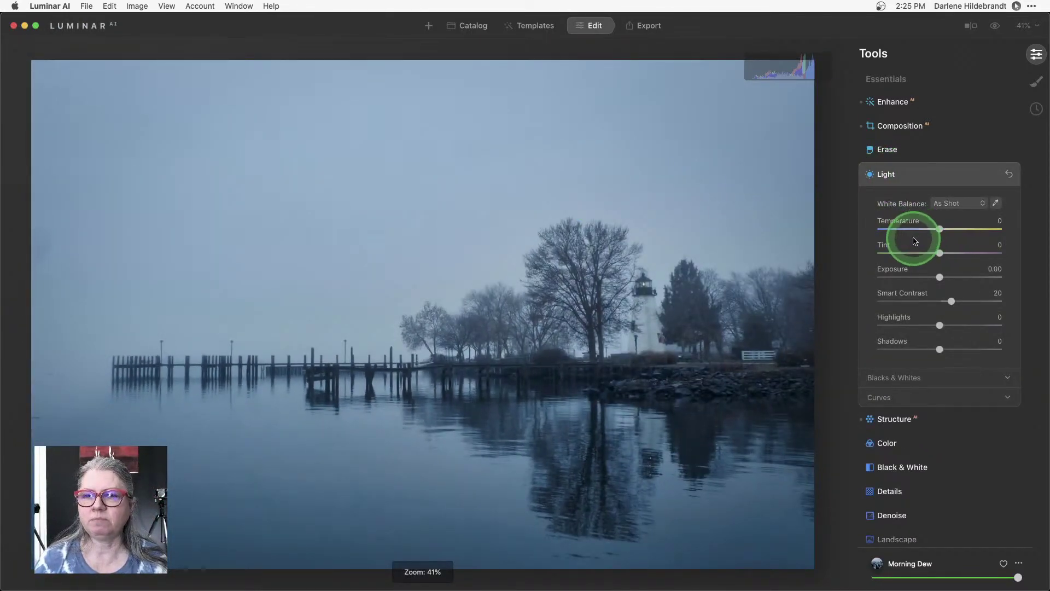
pyautogui.moveTo(908, 272); pyautogui.dragTo(925, 277)
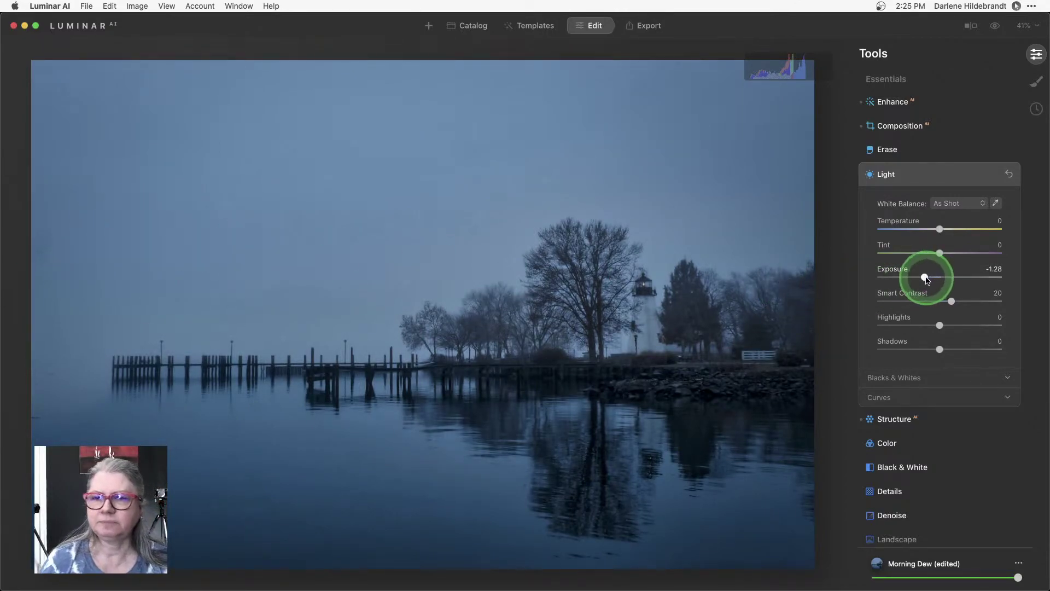
pyautogui.doubleClick(925, 278)
pyautogui.click(924, 172)
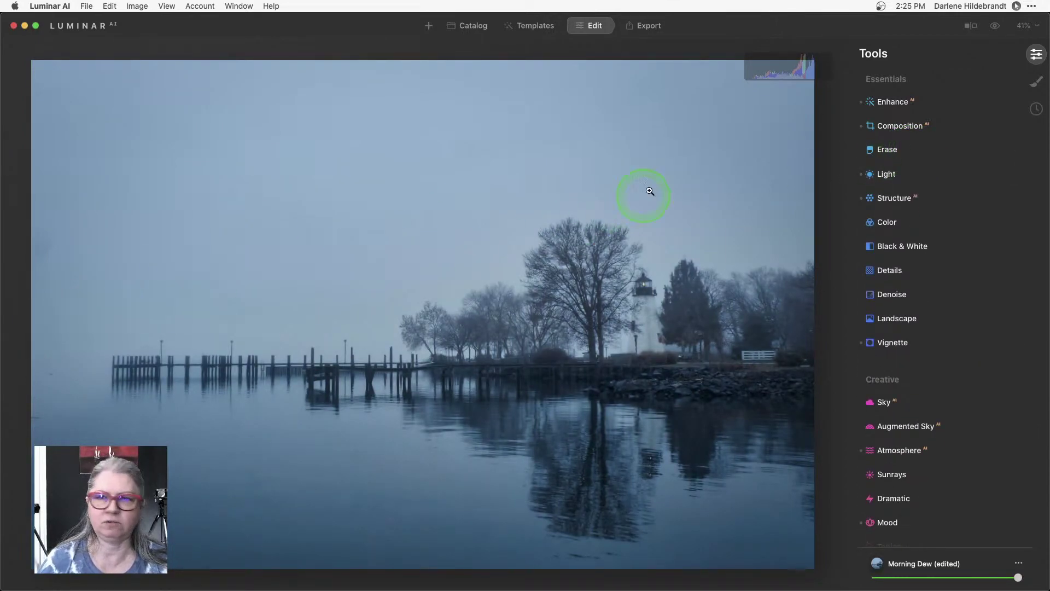
# Erase the small spot in the fog left of the pier and the mark on the photo's left edge, starting with brush radius 56.
pyautogui.click(897, 149)
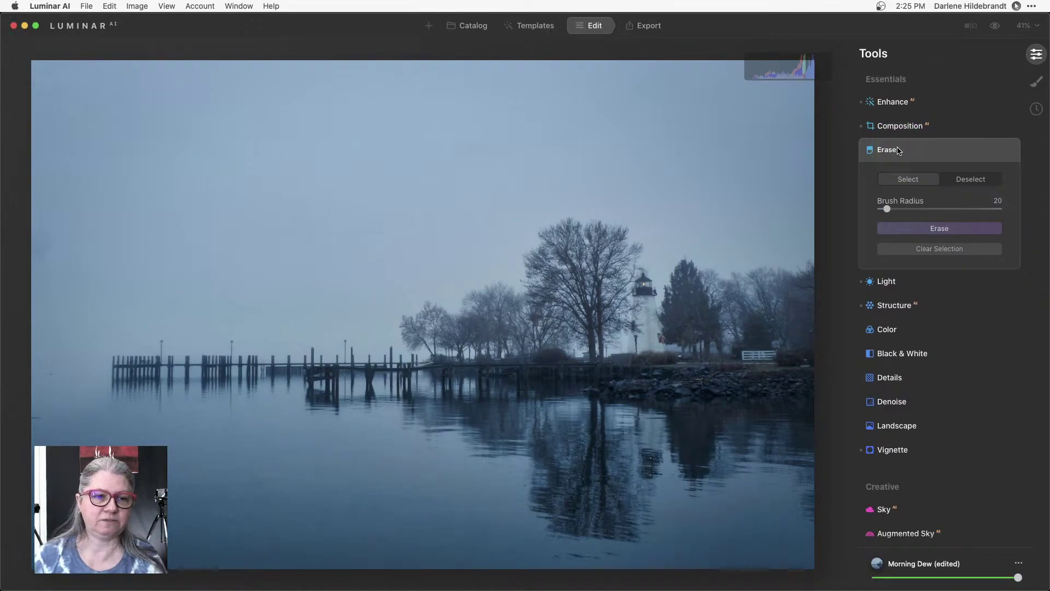
pyautogui.click(1028, 26)
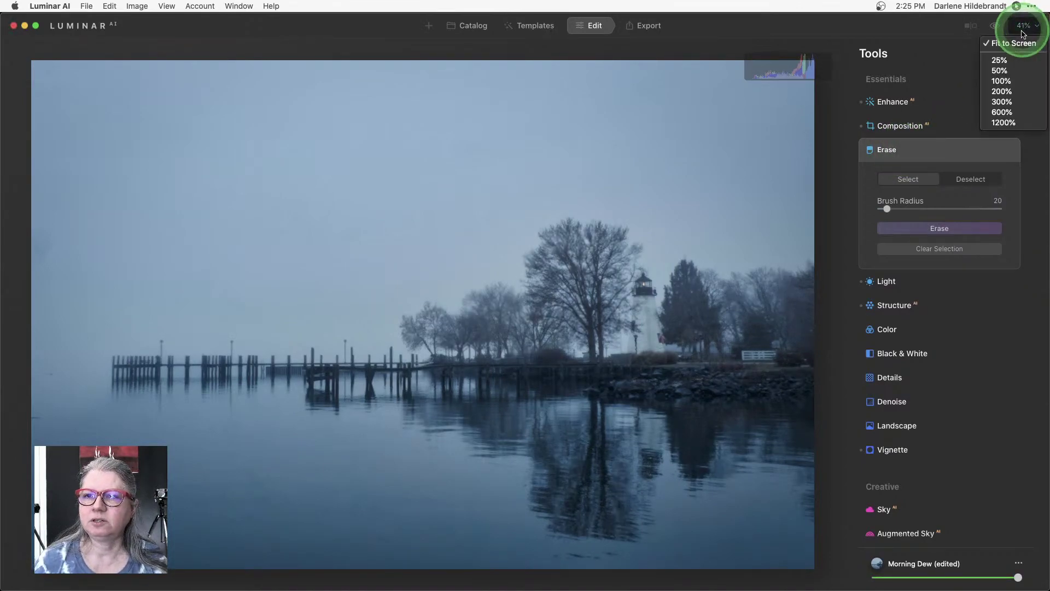
pyautogui.click(1001, 86)
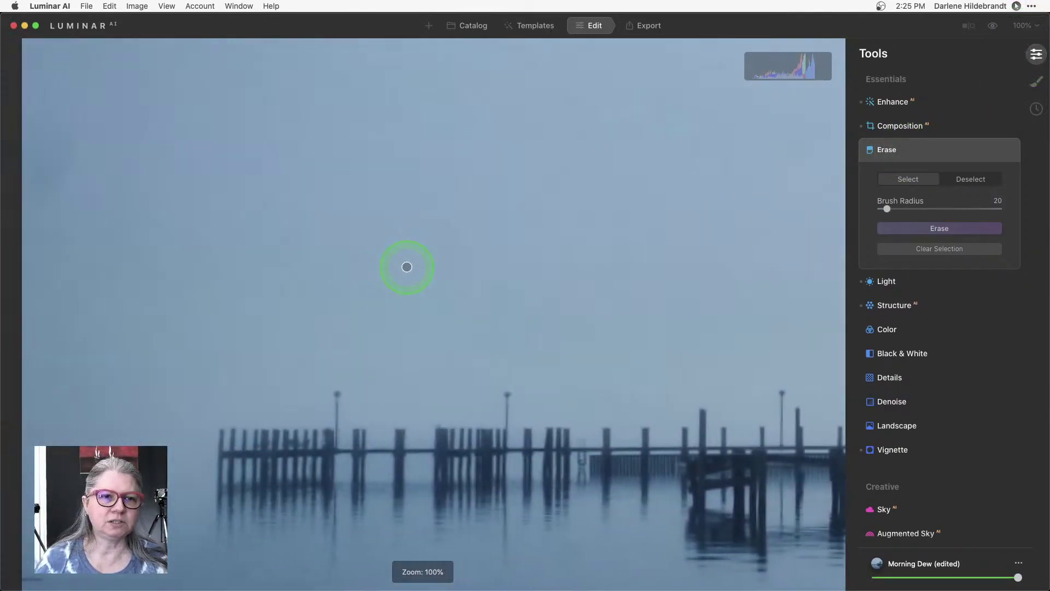
pyautogui.scroll(-4, 406, 266)
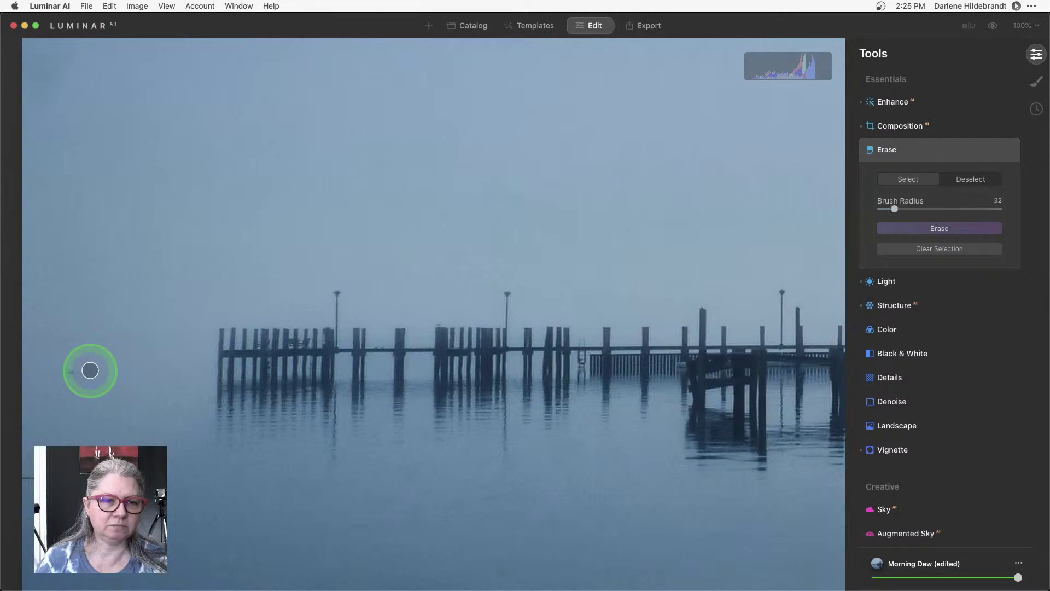
pyautogui.press(']')
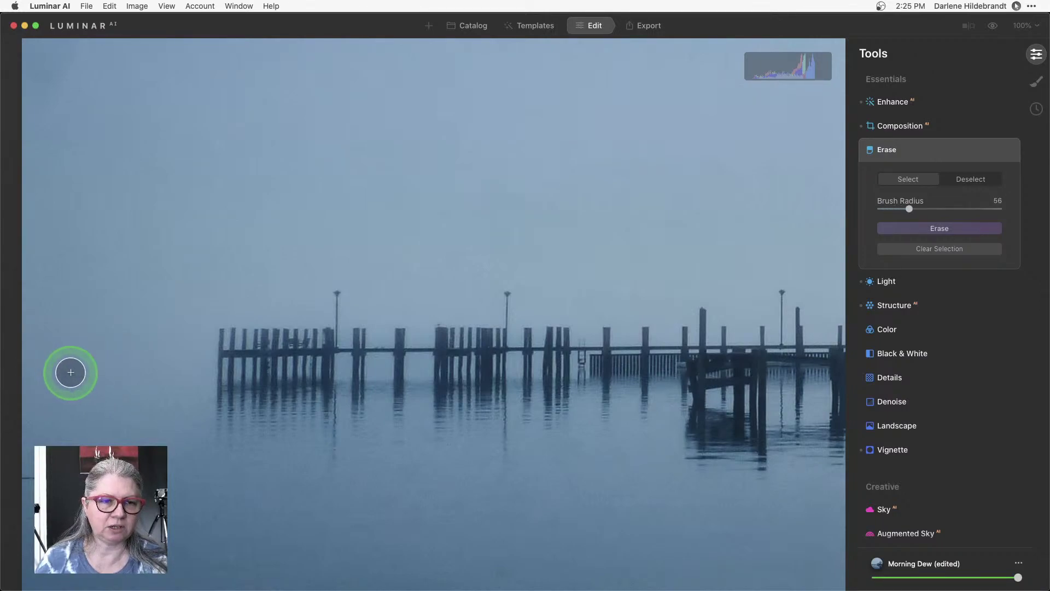
pyautogui.click(70, 373)
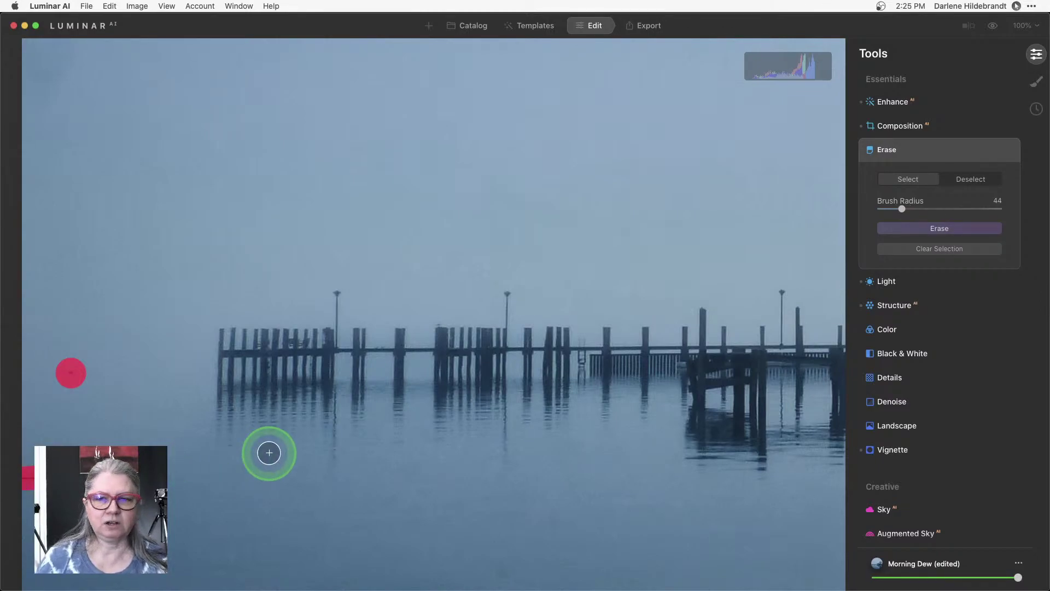
pyautogui.click(942, 230)
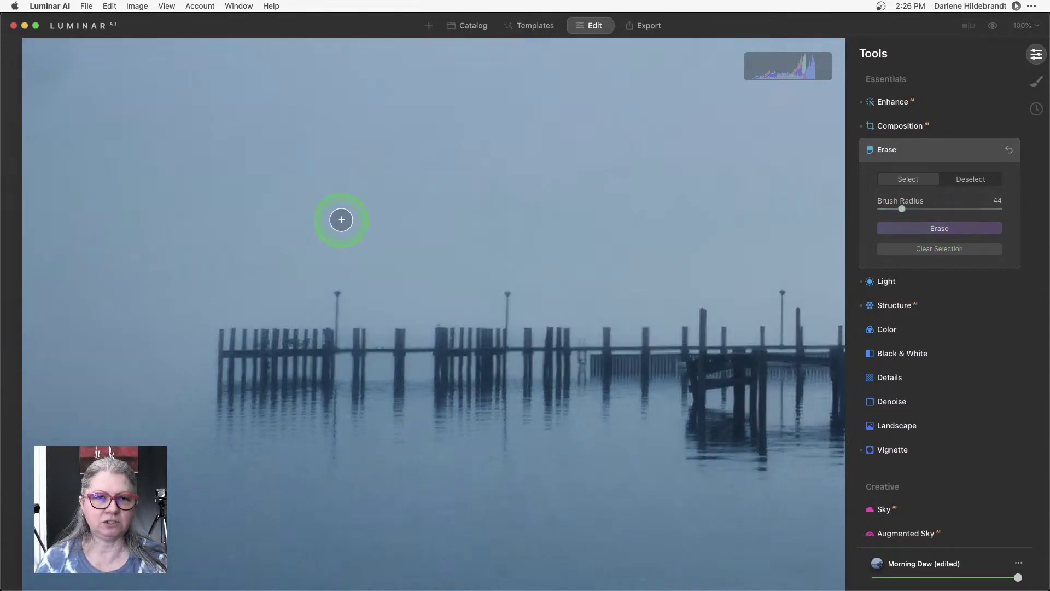
# Erase the dark patch in the sky on the photo's left edge with brush radius 68, and close the Erase tool.
pyautogui.scroll(5, 196, 177)
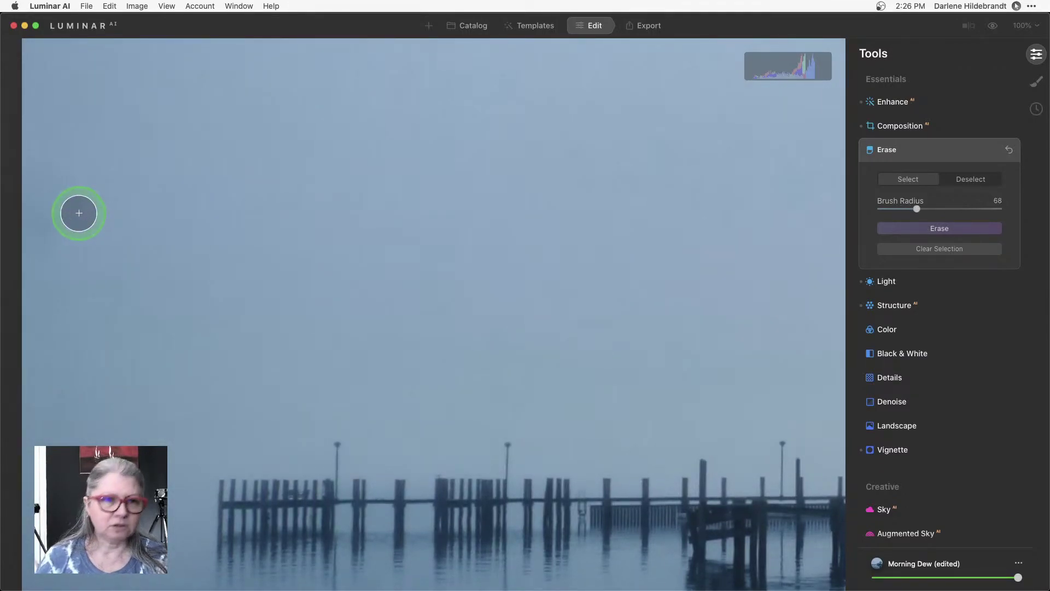
pyautogui.moveTo(35, 236)
pyautogui.mouseDown()
pyautogui.moveTo(68, 211)
pyautogui.moveTo(65, 241)
pyautogui.moveTo(41, 184)
pyautogui.moveTo(35, 246)
pyautogui.moveTo(38, 174)
pyautogui.moveTo(55, 157)
pyautogui.moveTo(67, 208)
pyautogui.moveTo(39, 260)
pyautogui.mouseUp()
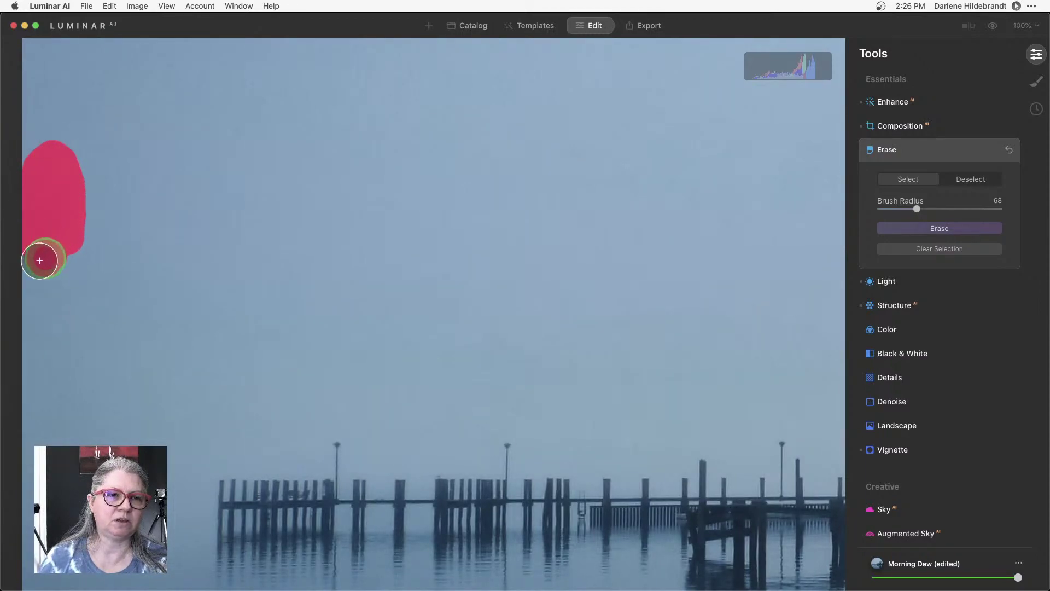
pyautogui.click(912, 230)
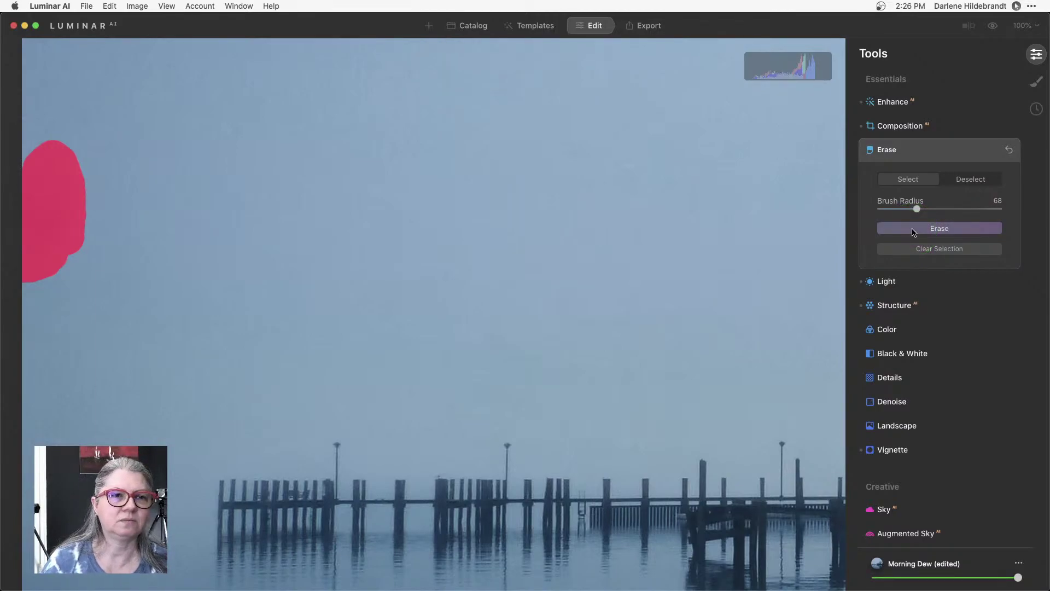
pyautogui.click(904, 230)
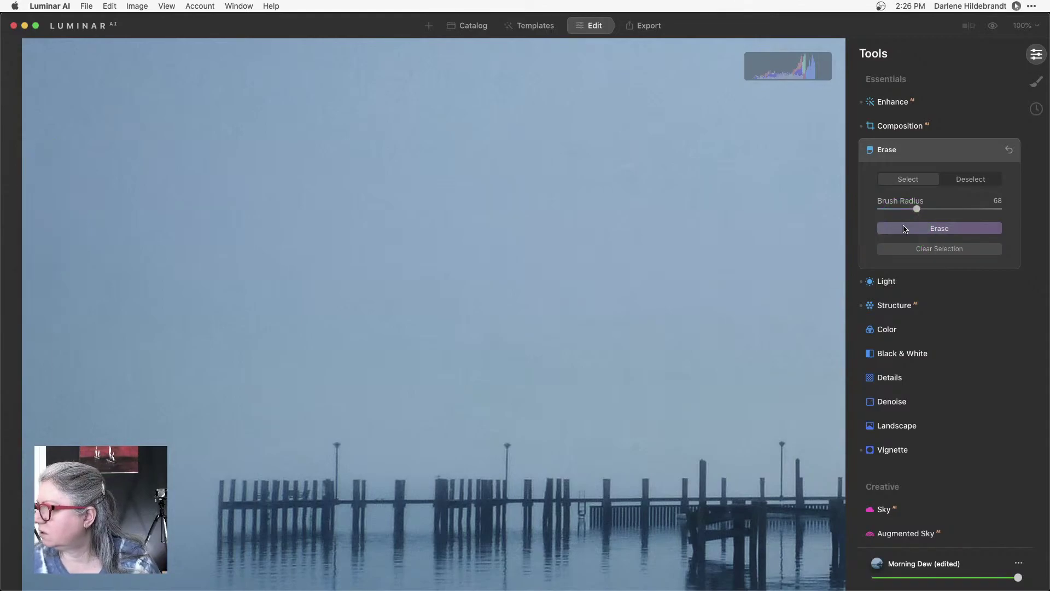
pyautogui.click(905, 229)
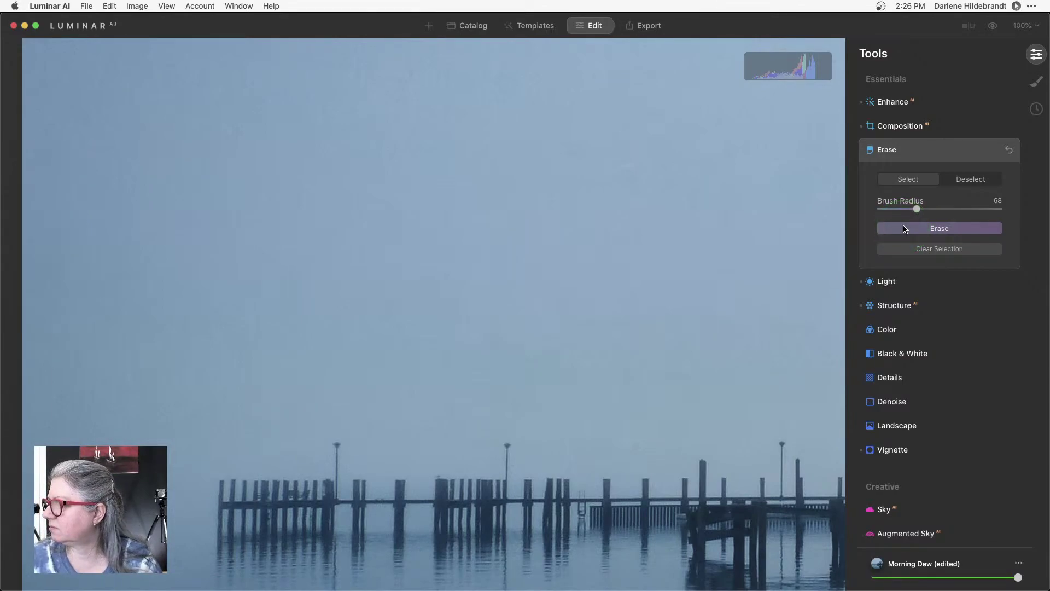
pyautogui.click(904, 229)
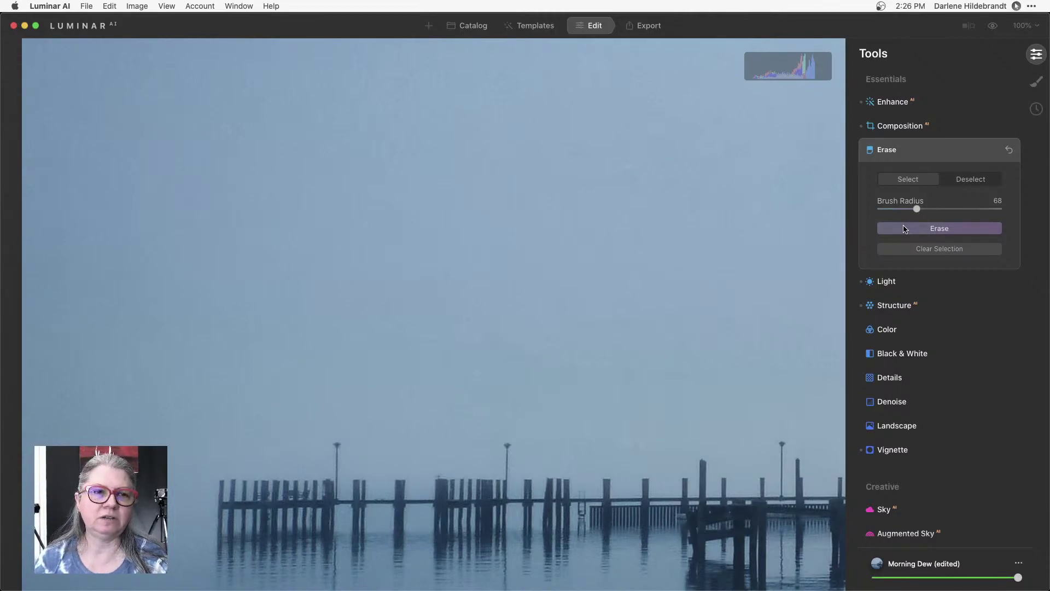
pyautogui.click(905, 229)
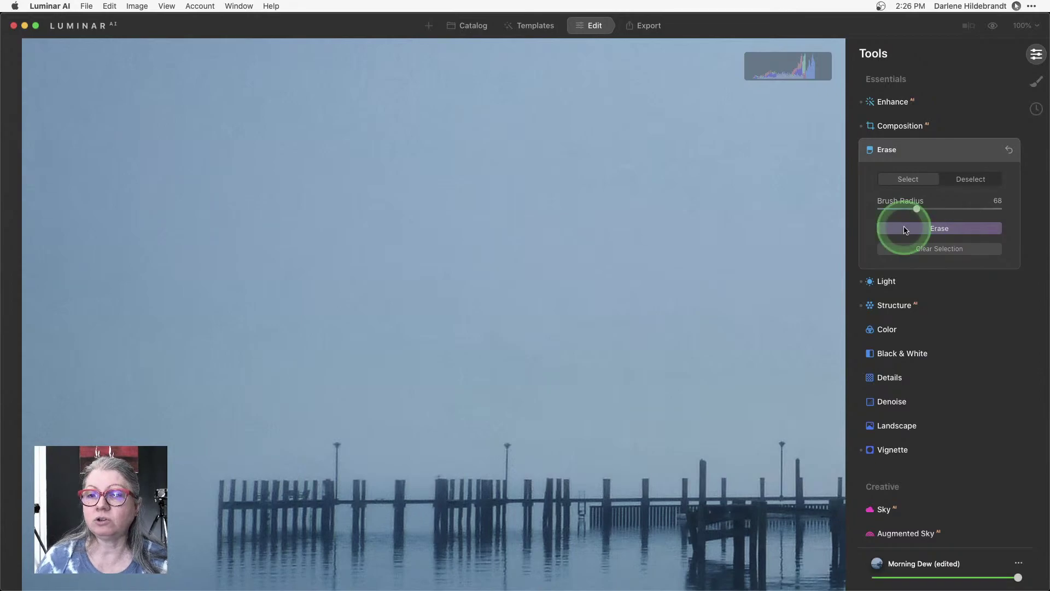
pyautogui.click(913, 156)
pyautogui.click(678, 208)
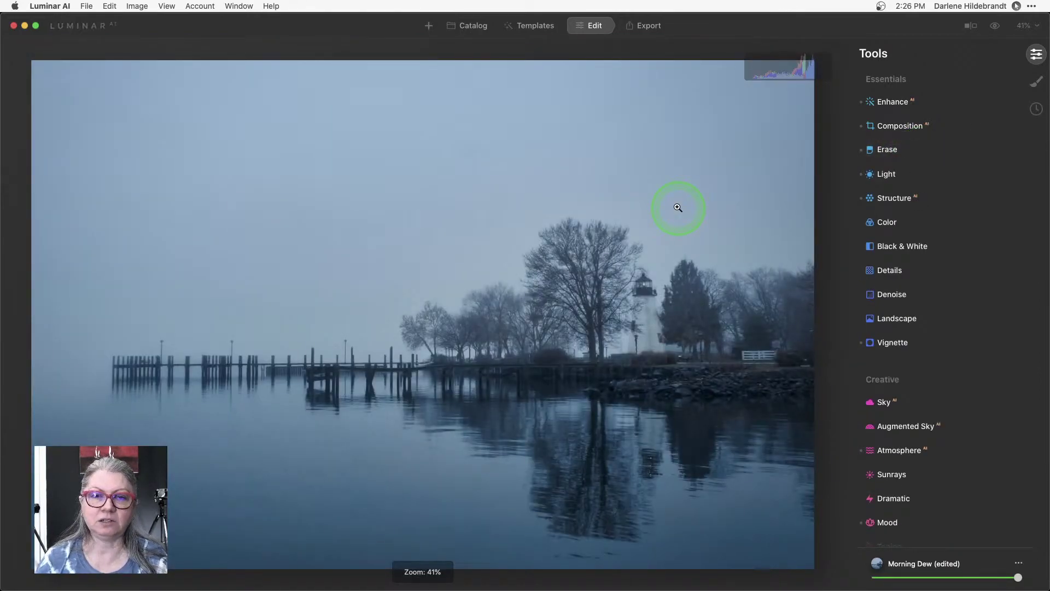
# Erase the dark ripples in the water below the large tree's reflection with brush radius 32, and return to the full photo.
pyautogui.click(588, 553)
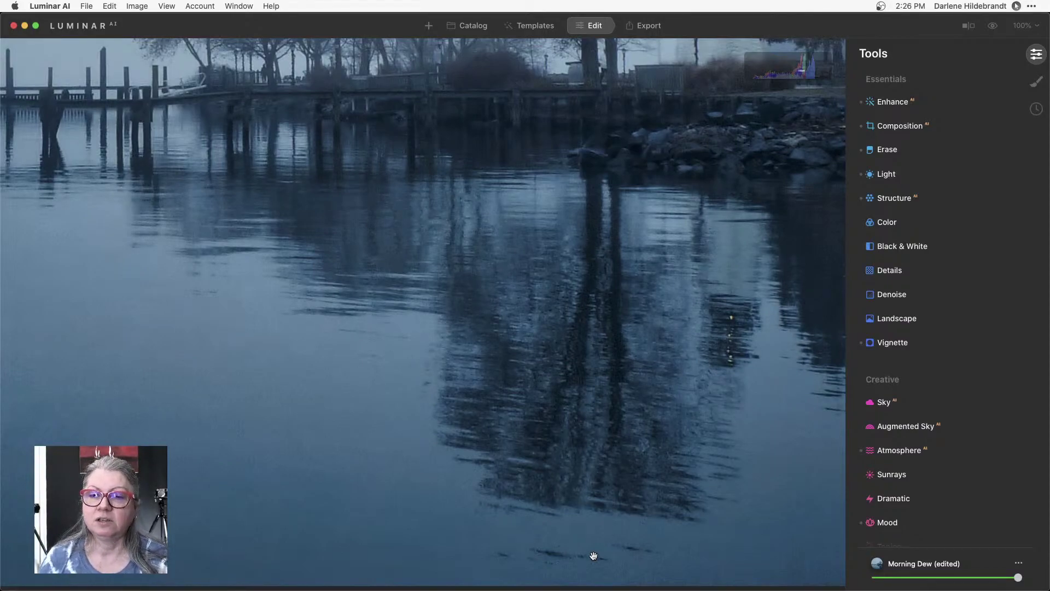
pyautogui.click(893, 151)
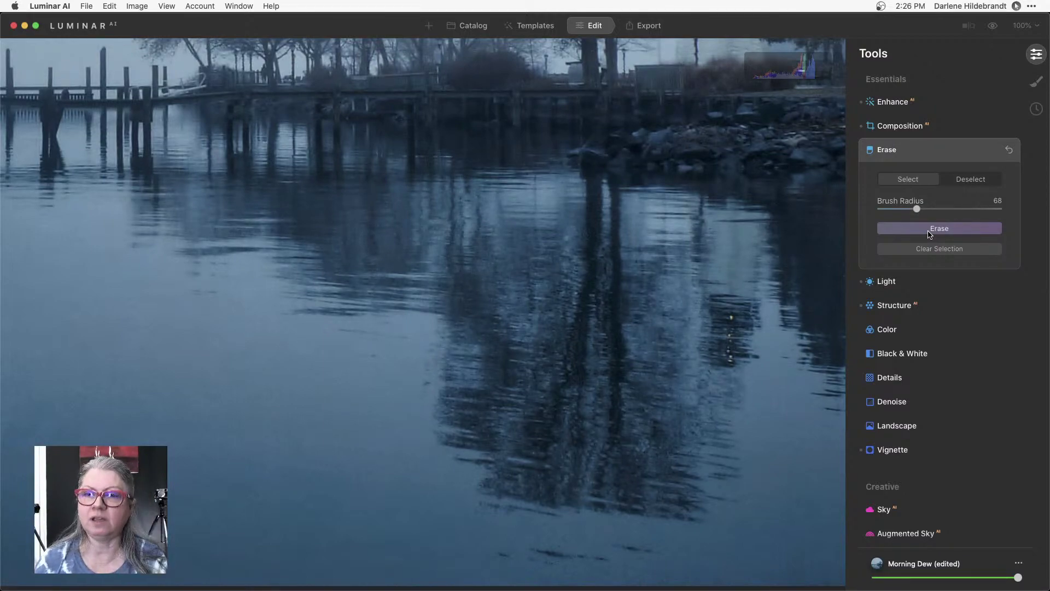
pyautogui.press('[')
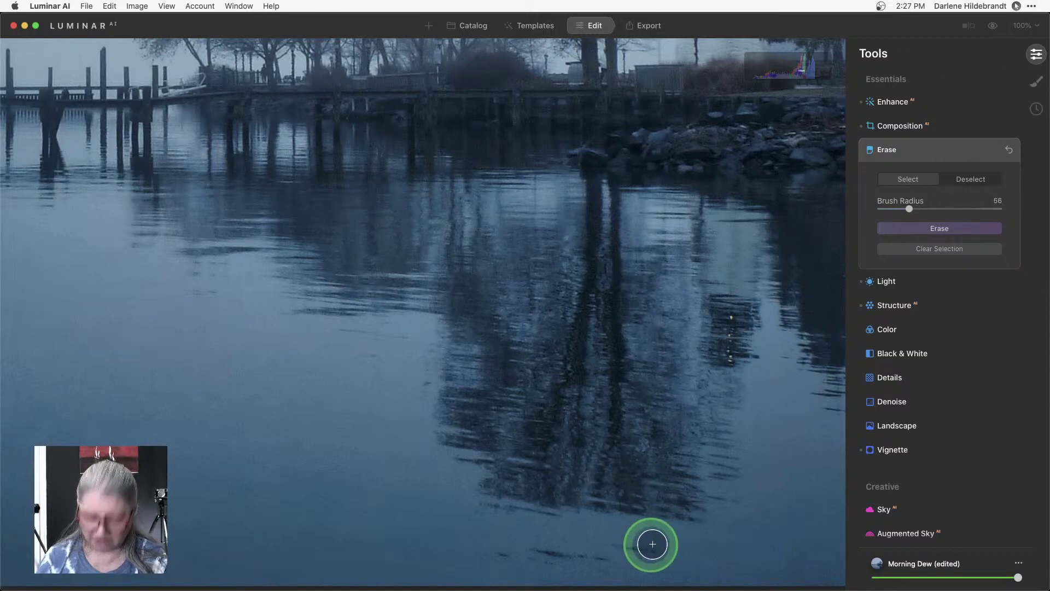
pyautogui.press('[')
pyautogui.press('[')
pyautogui.press('[')
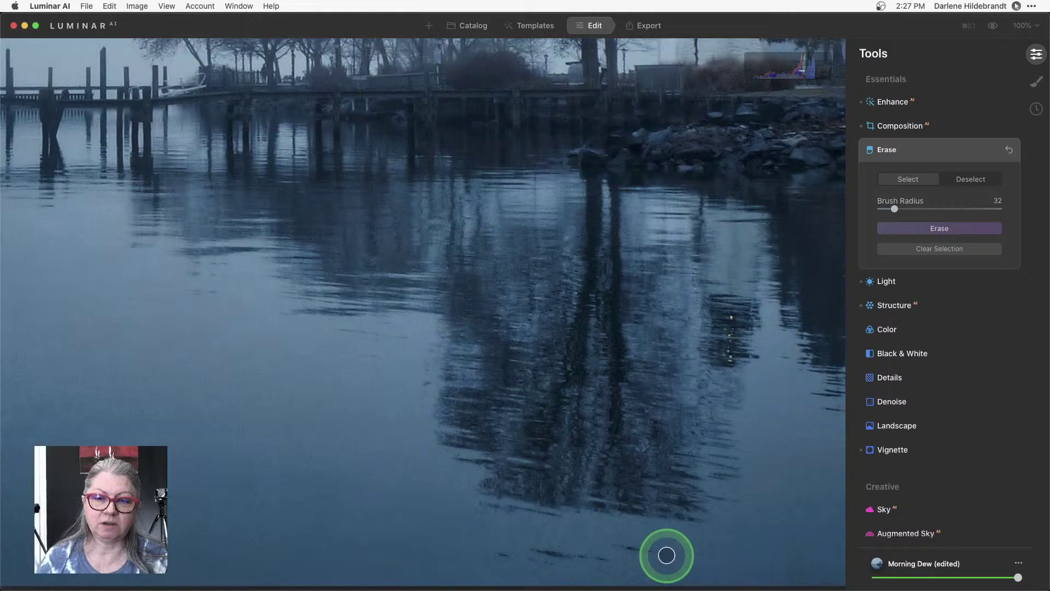
pyautogui.moveTo(666, 553)
pyautogui.mouseDown()
pyautogui.moveTo(613, 543)
pyautogui.moveTo(591, 562)
pyautogui.moveTo(514, 542)
pyautogui.moveTo(535, 558)
pyautogui.mouseUp()
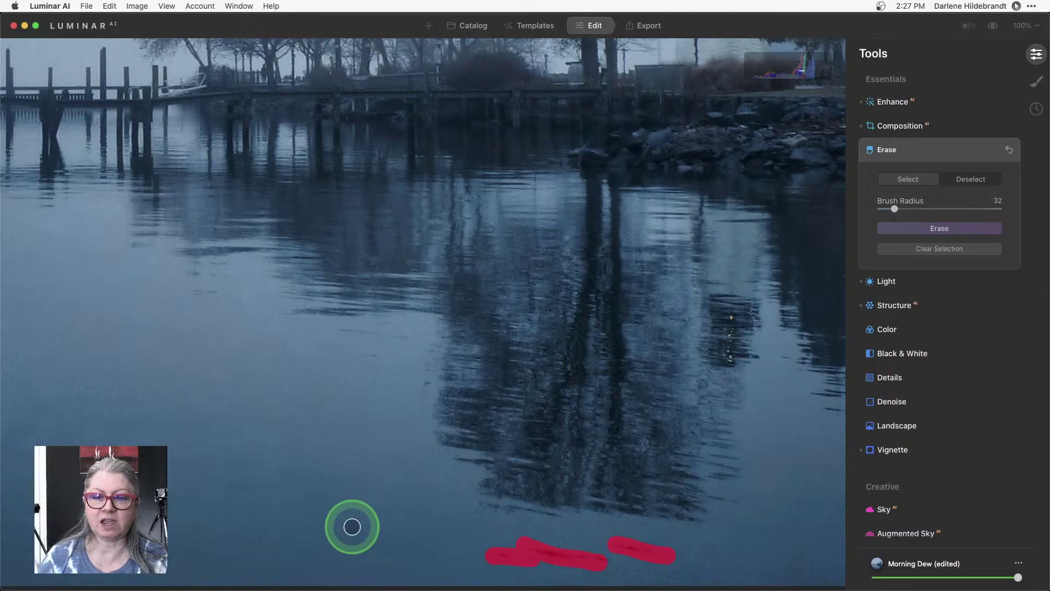
pyautogui.click(930, 229)
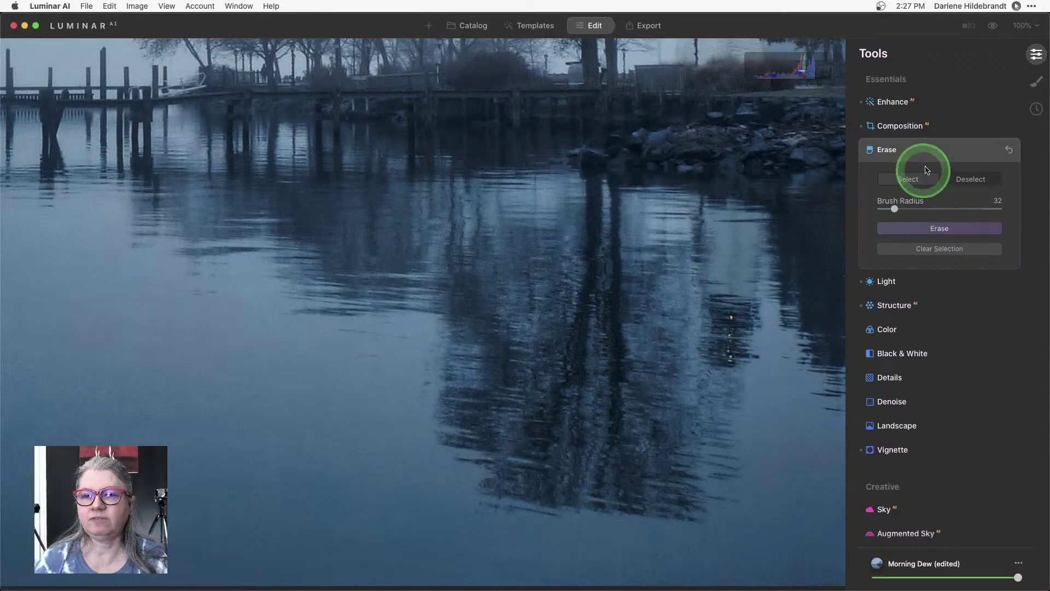
pyautogui.click(609, 290)
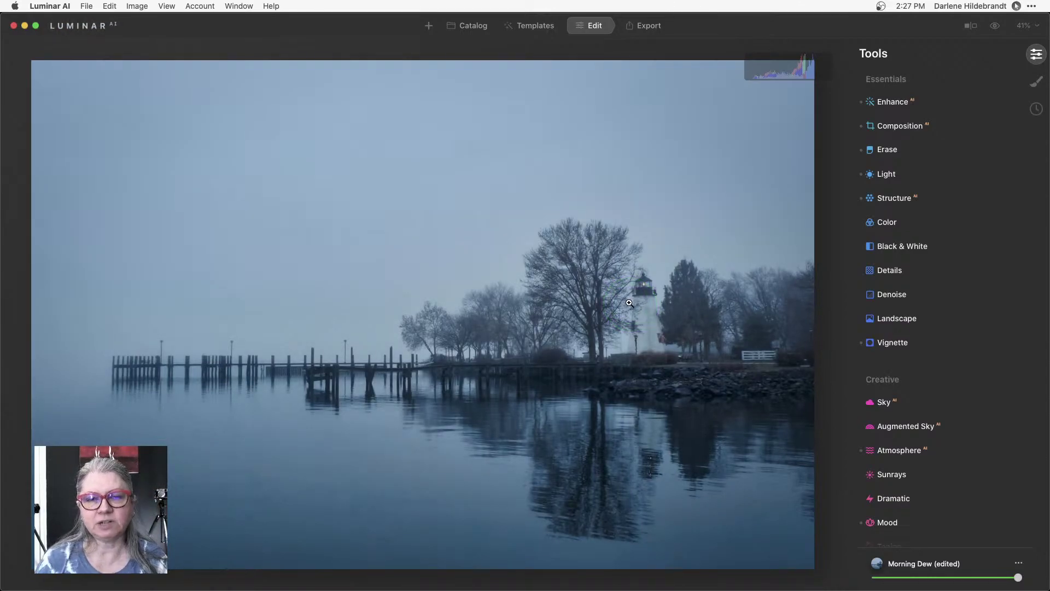
# Compare the whole photo before and after the edits.
pyautogui.press('\\')
pyautogui.press('\\')
pyautogui.press('\\')
pyautogui.press('\\')
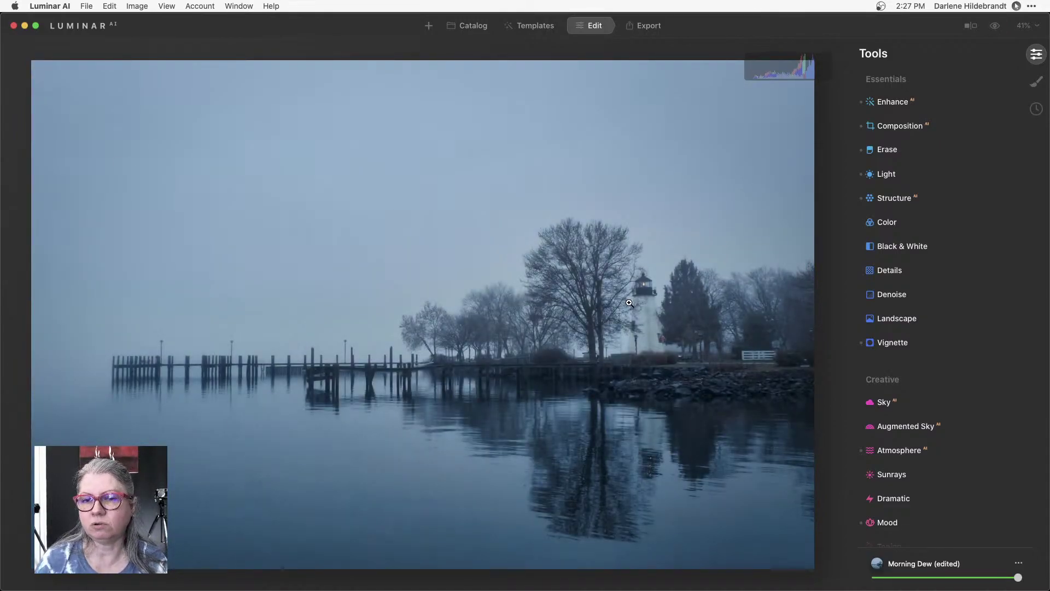
# Harden the Vignette's edge with Feather -100 in its advanced settings and set its Size to 33.
pyautogui.click(907, 345)
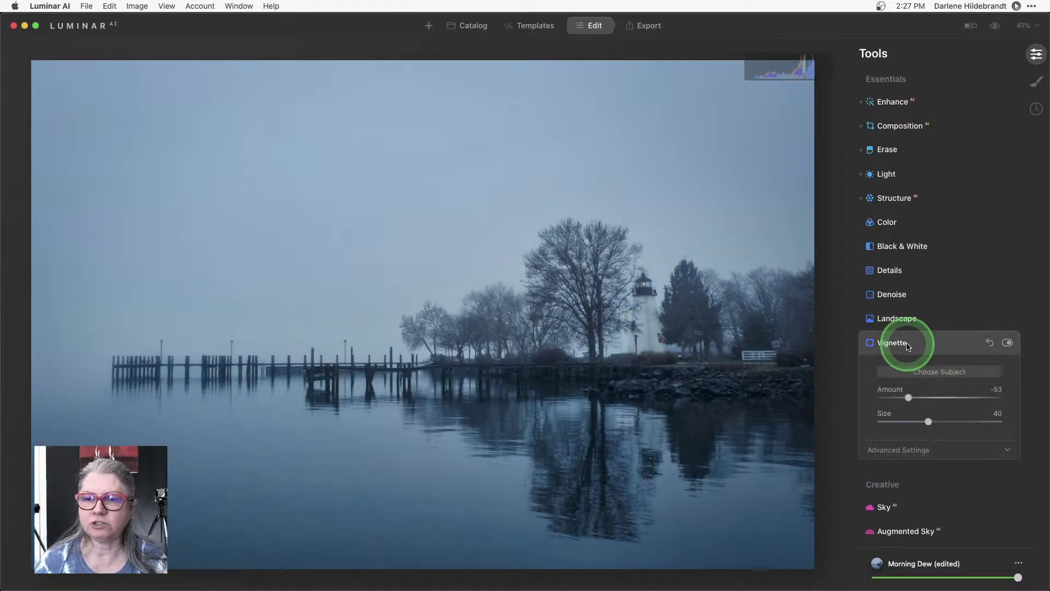
pyautogui.click(906, 447)
pyautogui.scroll(-3, 906, 448)
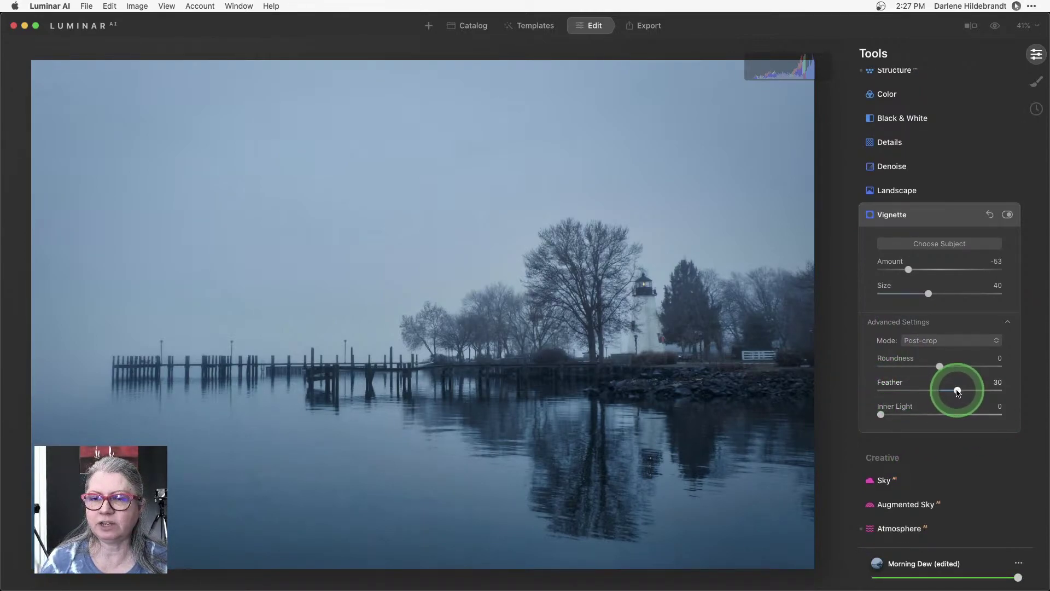
pyautogui.moveTo(957, 390); pyautogui.dragTo(875, 390)
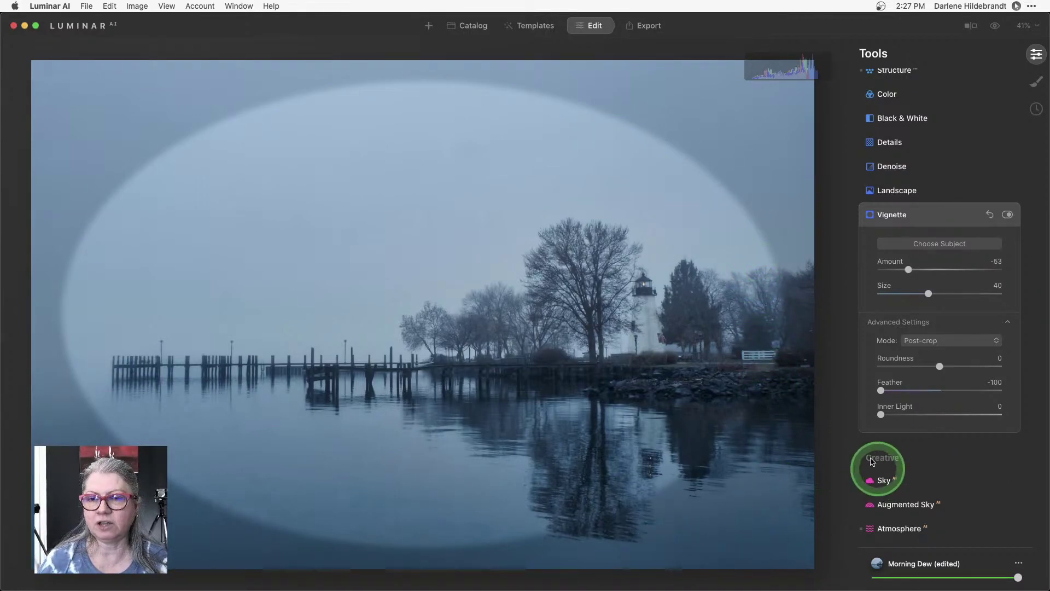
pyautogui.moveTo(929, 294); pyautogui.dragTo(921, 294)
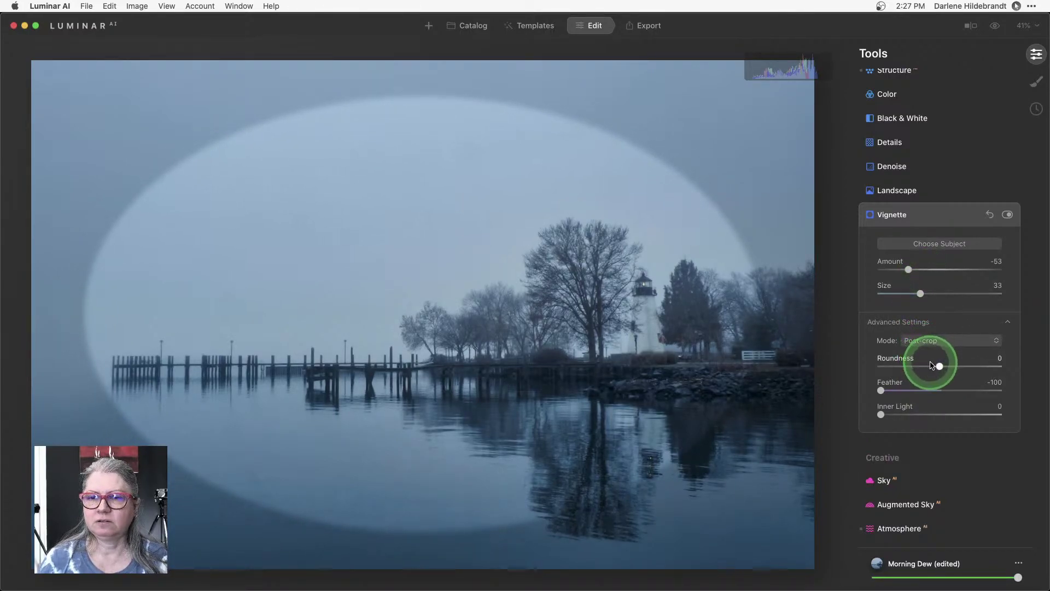
pyautogui.moveTo(941, 366)
pyautogui.mouseDown()
pyautogui.moveTo(954, 366)
pyautogui.moveTo(912, 362)
pyautogui.moveTo(939, 359)
pyautogui.mouseUp()
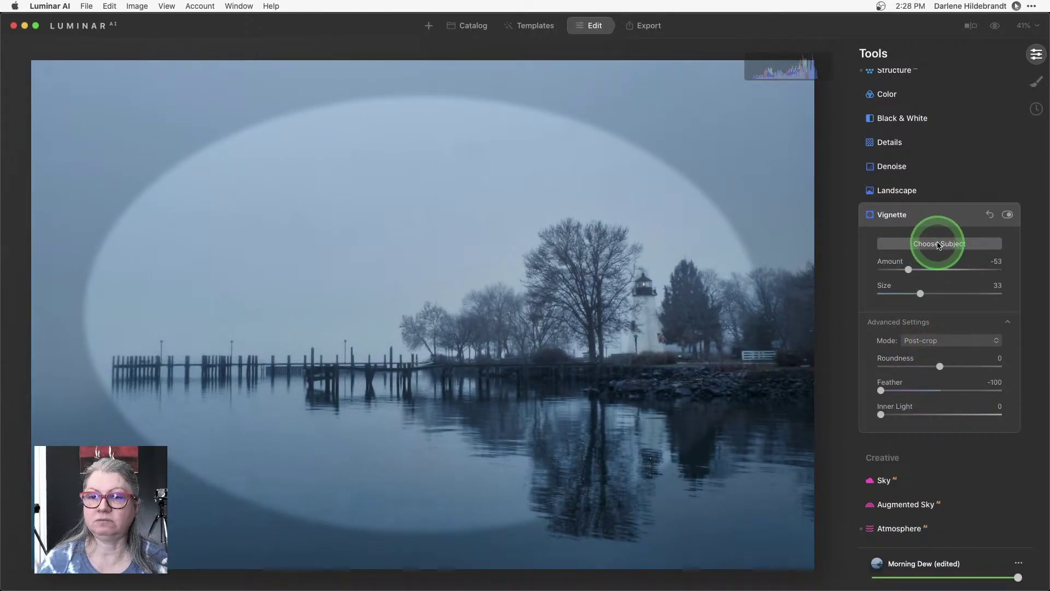
# Centre the vignette on the shoreline just left of the large tree's trunk and set its Size to 38.
pyautogui.click(468, 335)
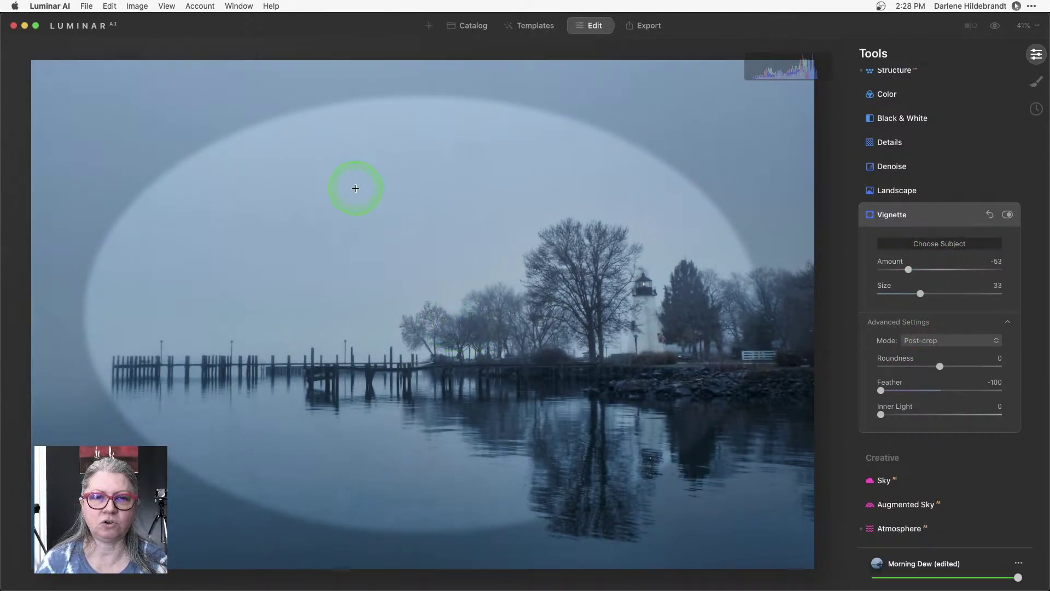
pyautogui.click(539, 343)
pyautogui.click(524, 343)
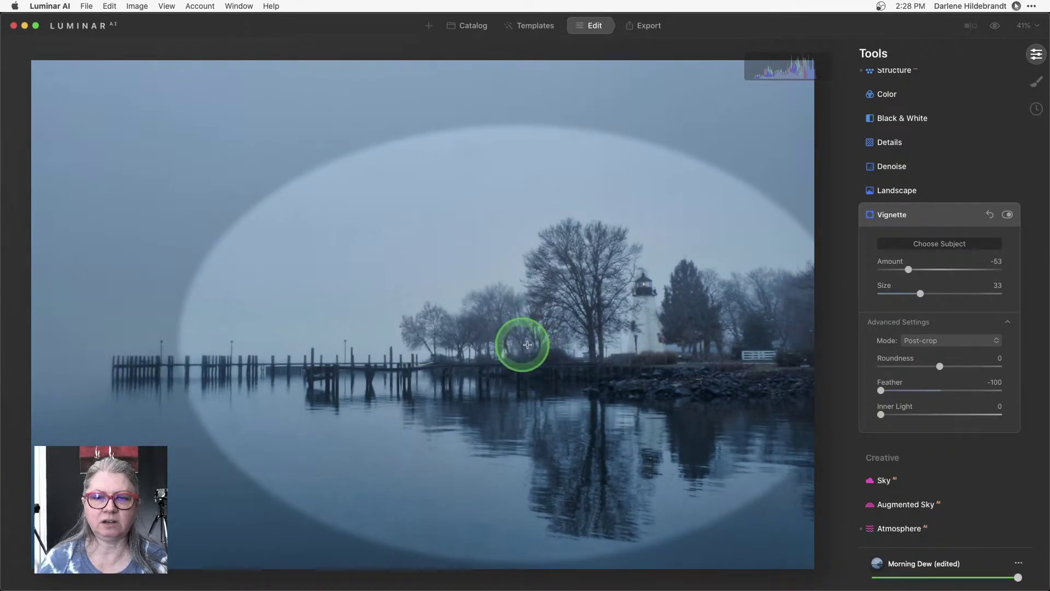
pyautogui.click(541, 344)
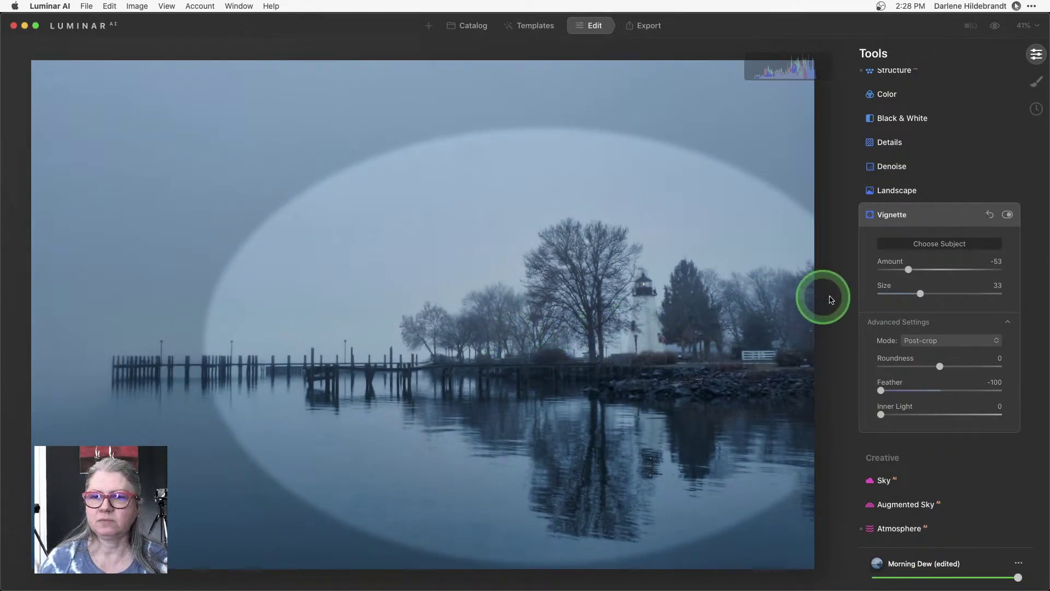
pyautogui.moveTo(921, 294); pyautogui.dragTo(926, 290)
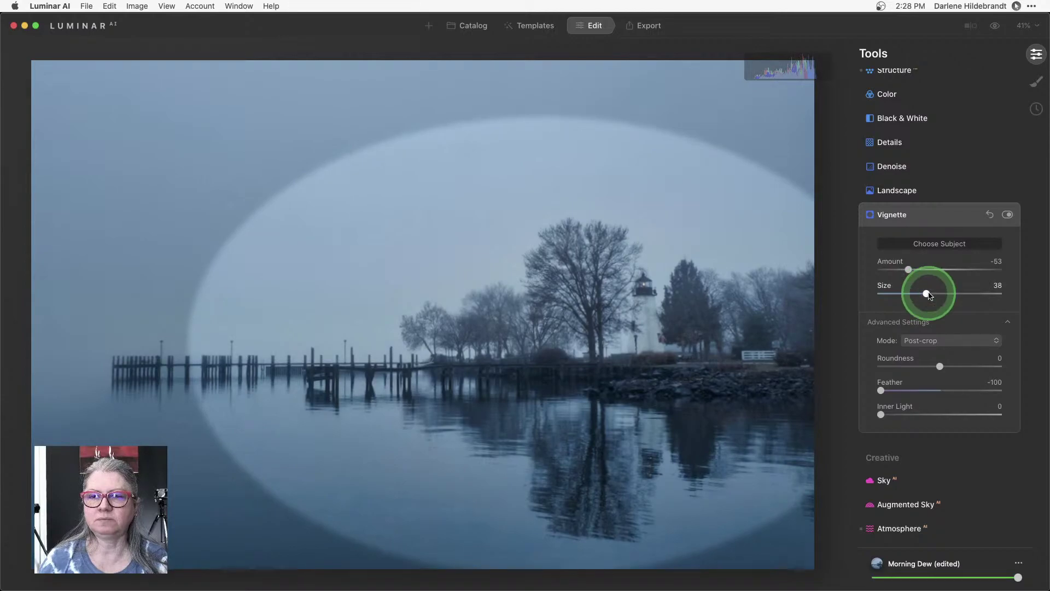
# Set the vignette's Feather to 74 and compare the photo with the vignette off and on.
pyautogui.moveTo(881, 390); pyautogui.dragTo(969, 393)
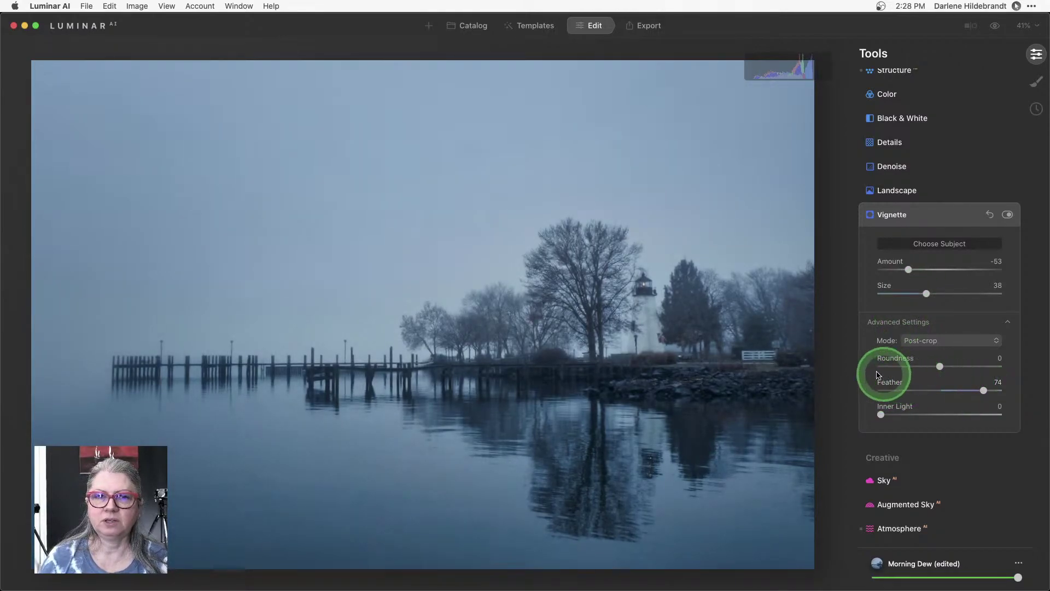
pyautogui.click(1007, 215)
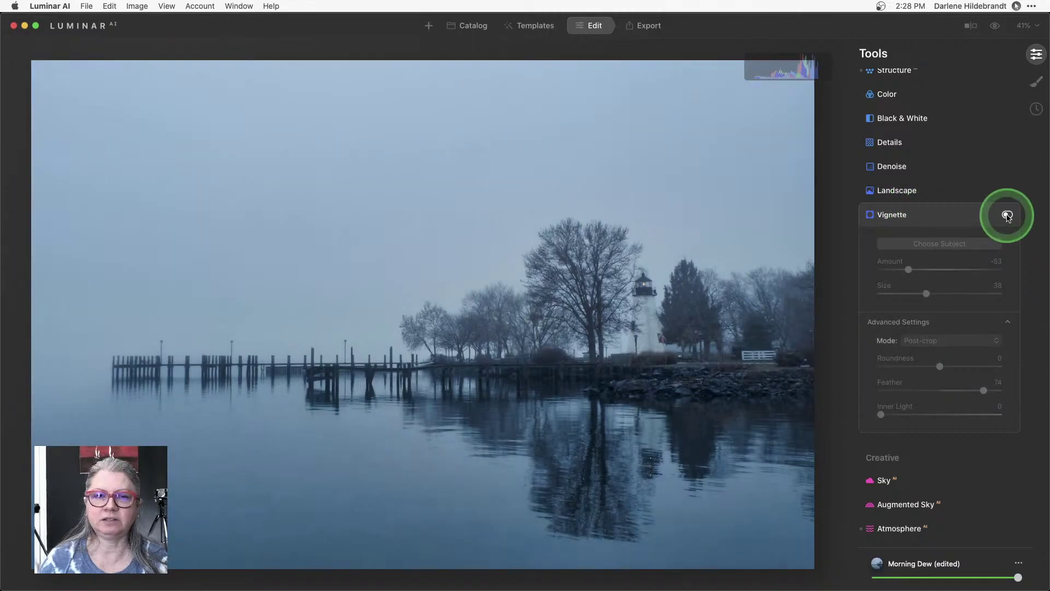
pyautogui.click(1007, 215)
pyautogui.click(1007, 215)
pyautogui.click(1007, 215)
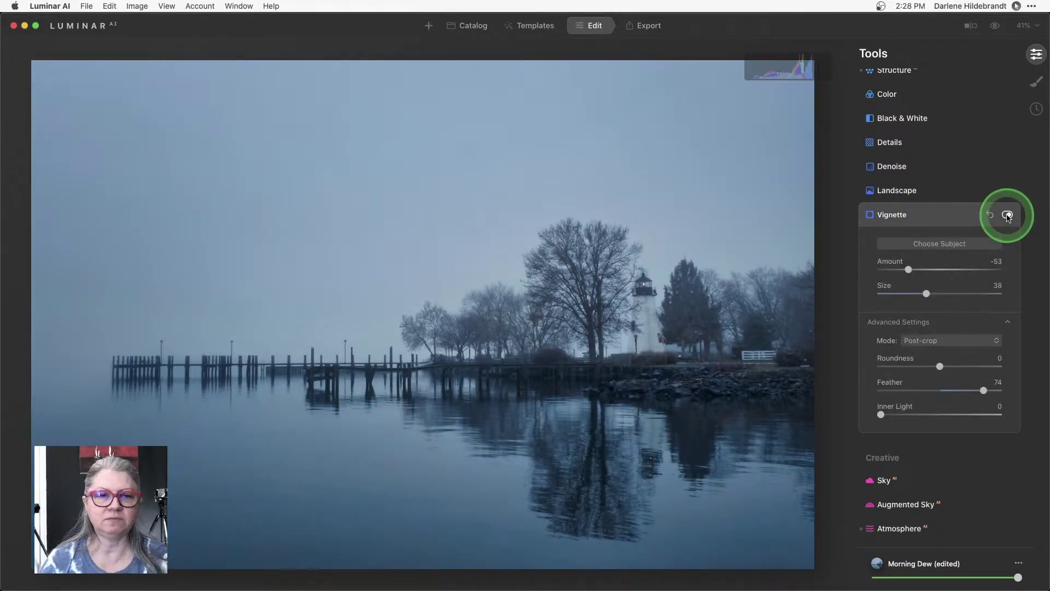
# Weaken the vignette by setting its Amount to -44.
pyautogui.moveTo(909, 267); pyautogui.dragTo(916, 270)
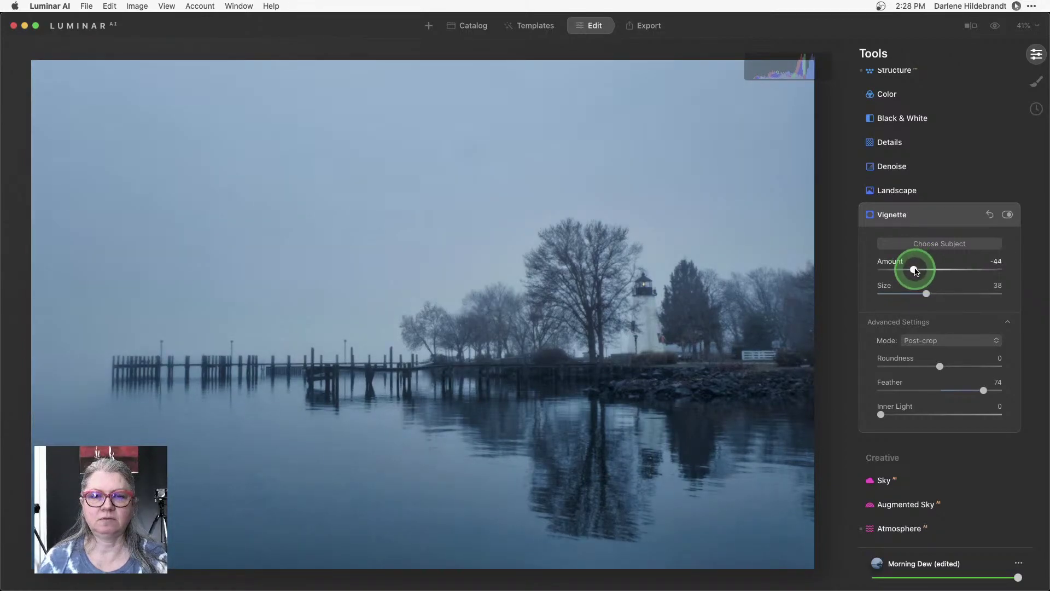
pyautogui.click(940, 214)
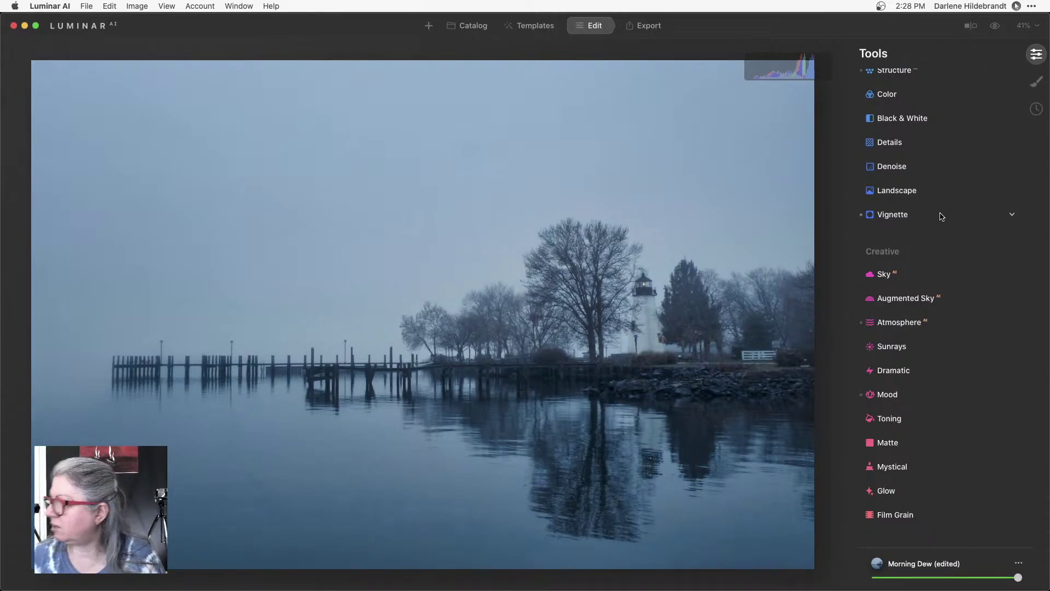
# Compare the photo with the Atmosphere fog off and on, and look through the available Atmosphere modes.
pyautogui.click(903, 323)
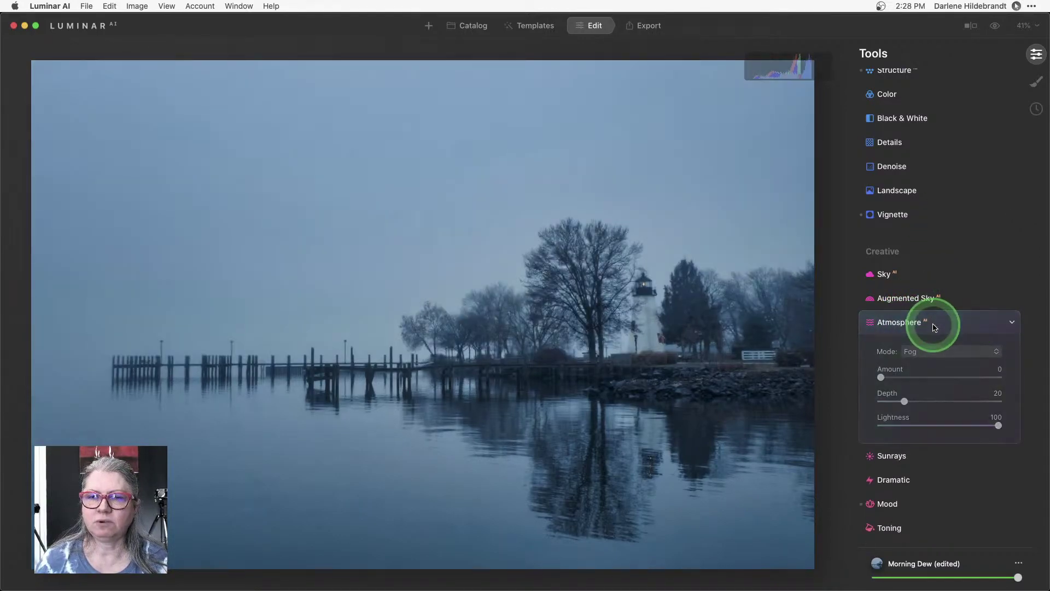
pyautogui.click(933, 327)
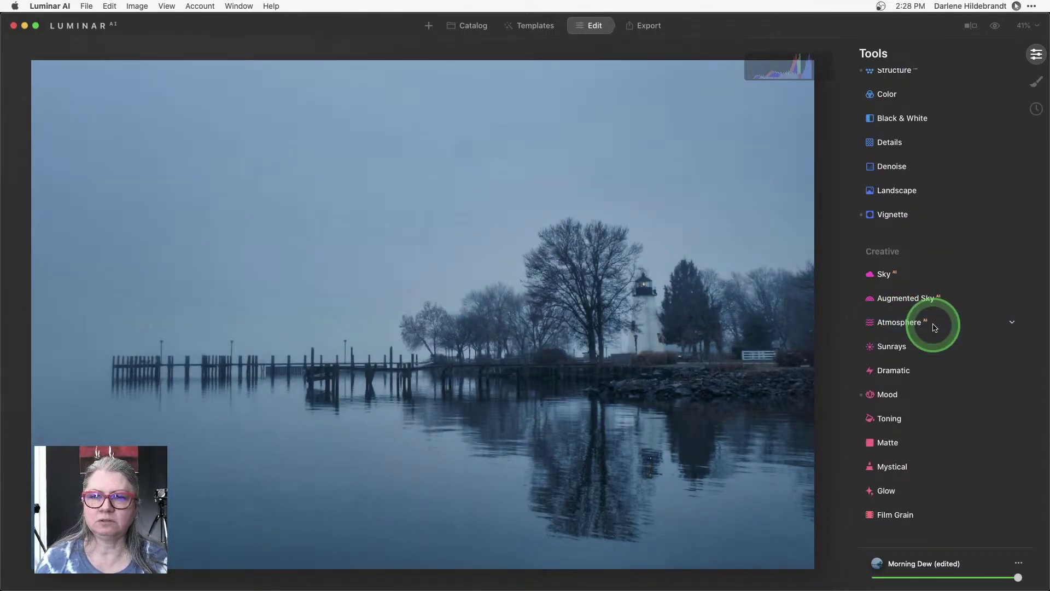
pyautogui.click(934, 327)
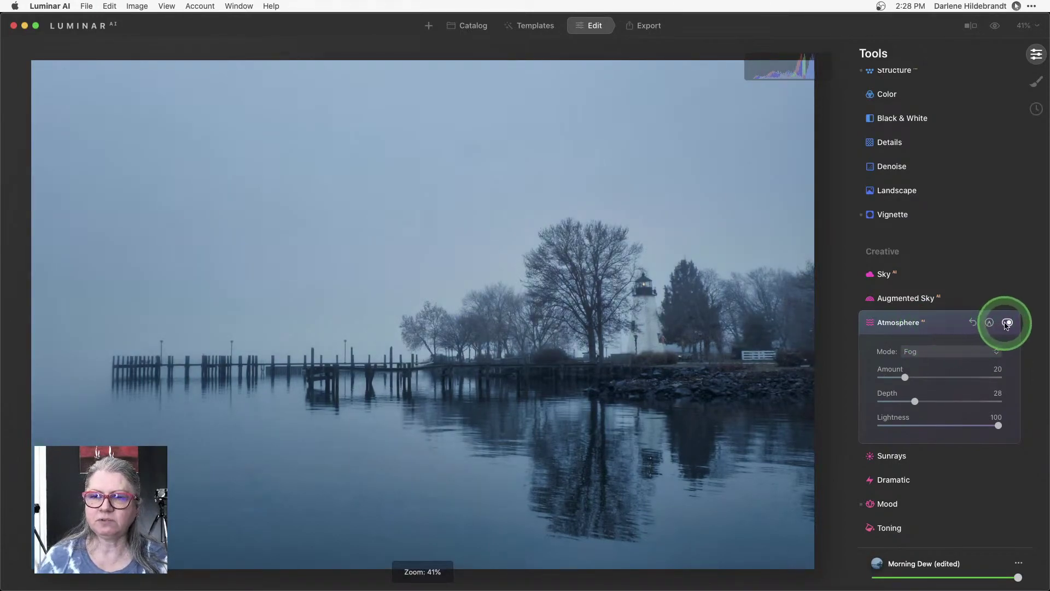
pyautogui.click(1006, 323)
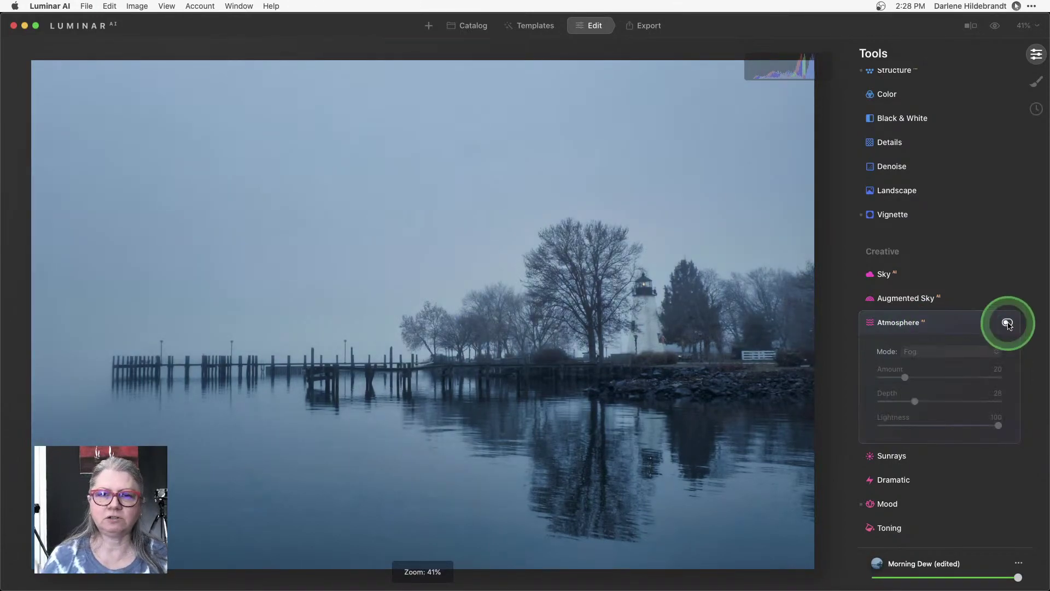
pyautogui.click(1007, 323)
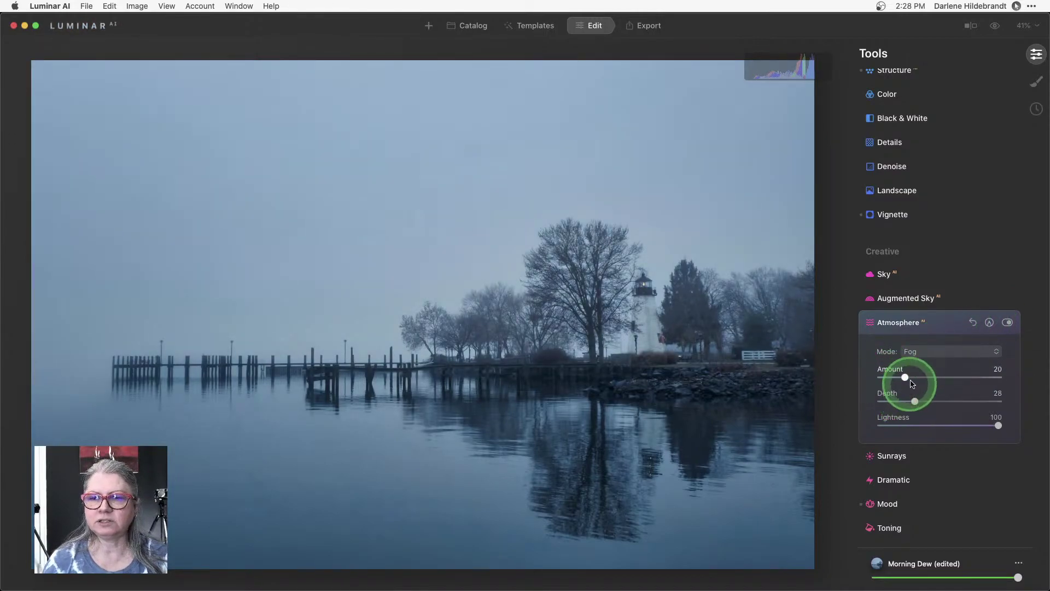
pyautogui.click(926, 353)
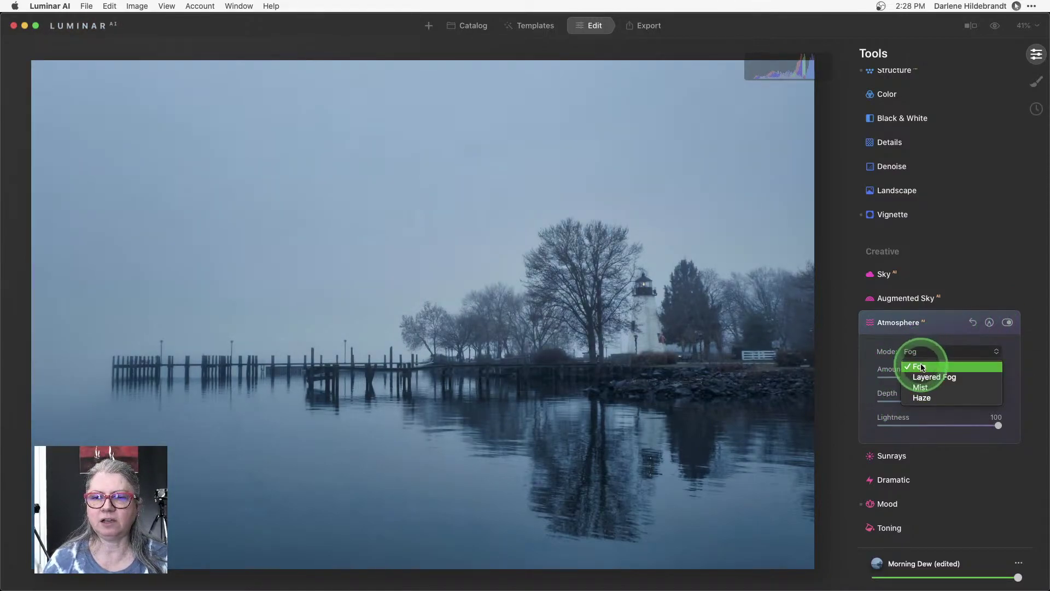
pyautogui.click(918, 358)
# Set the Atmosphere fog's Depth to 68 and its Amount to 15.
pyautogui.moveTo(915, 401); pyautogui.dragTo(1006, 399)
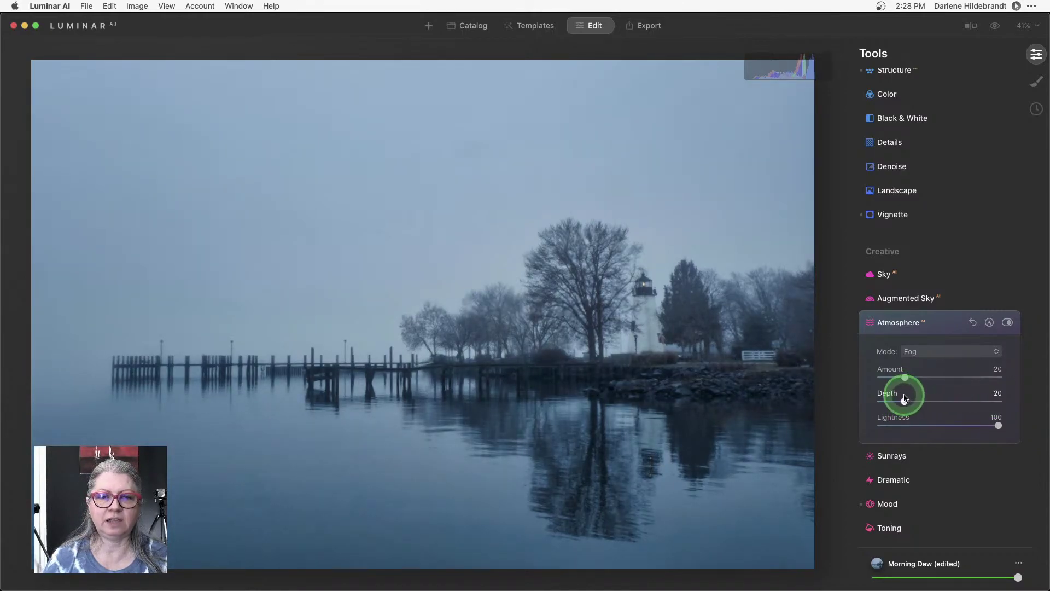
pyautogui.moveTo(905, 397); pyautogui.dragTo(958, 396)
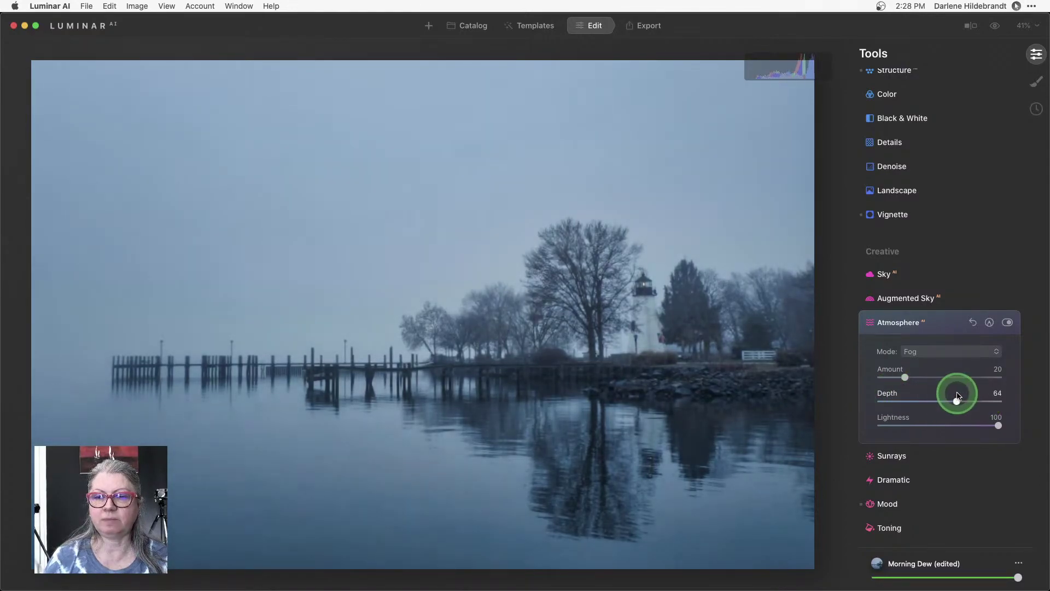
pyautogui.moveTo(904, 377); pyautogui.dragTo(961, 402)
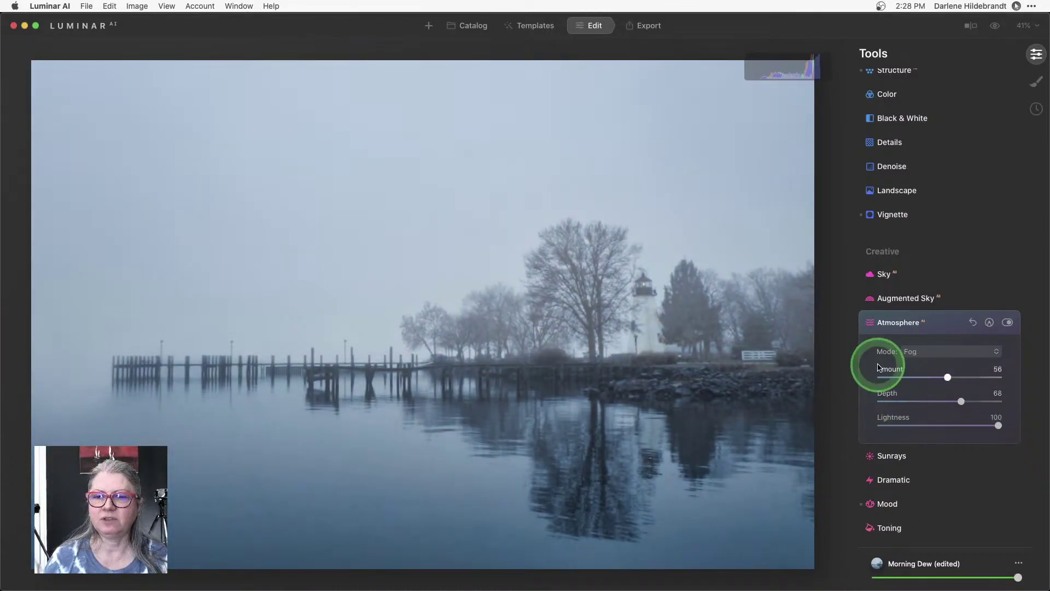
pyautogui.click(899, 377)
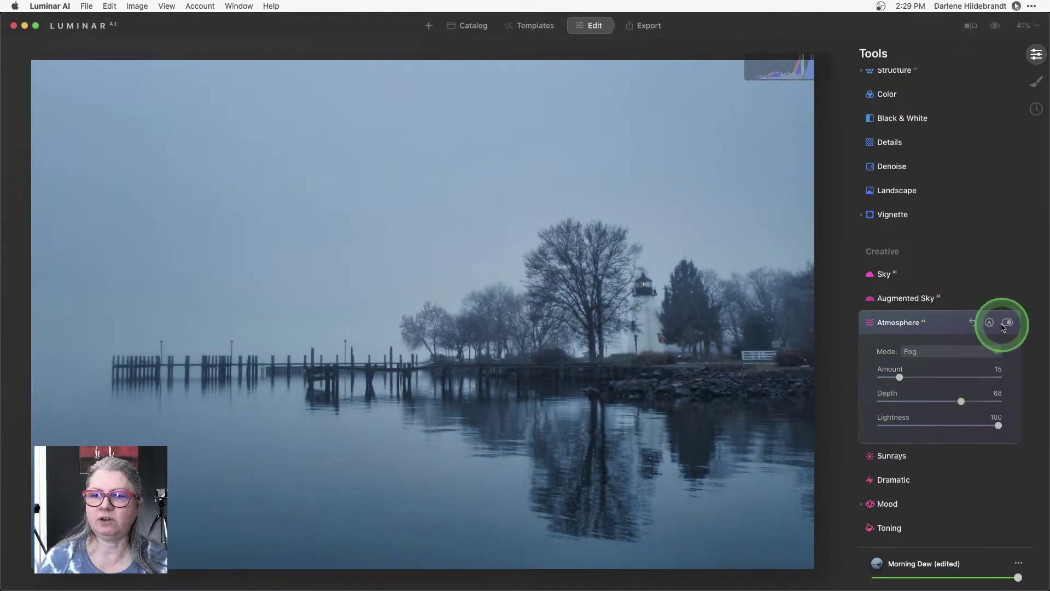
pyautogui.click(941, 323)
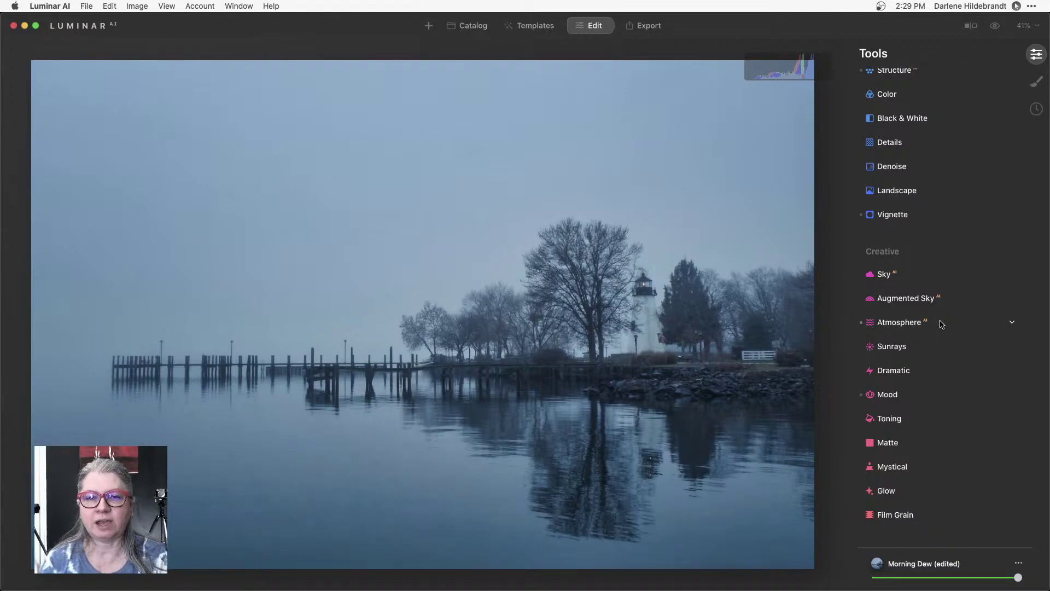
# Raise the Structure Amount to 52.
pyautogui.scroll(5, 941, 324)
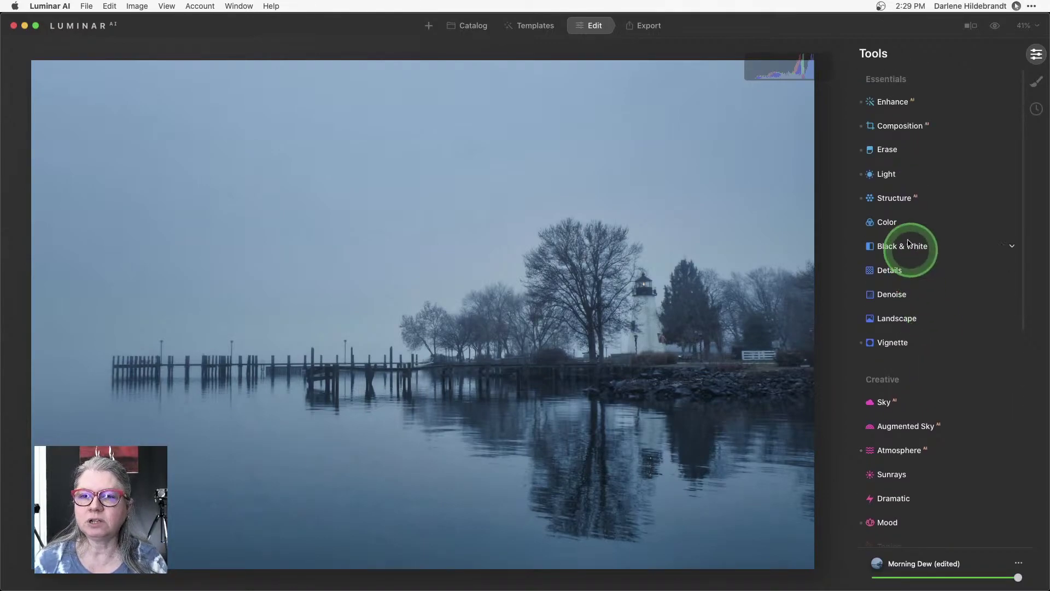
pyautogui.click(902, 198)
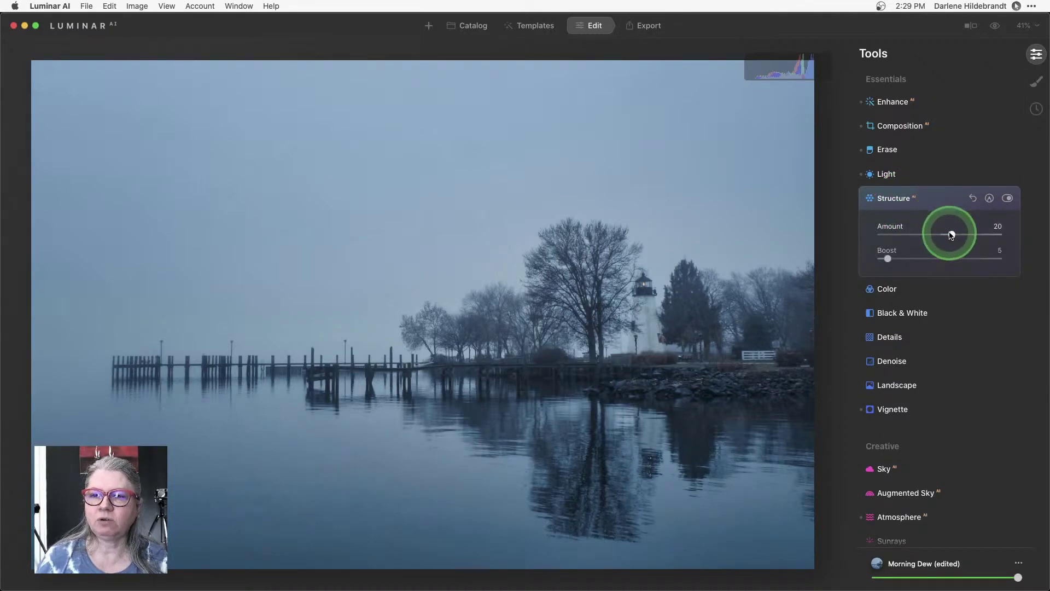
pyautogui.moveTo(951, 234); pyautogui.dragTo(968, 235)
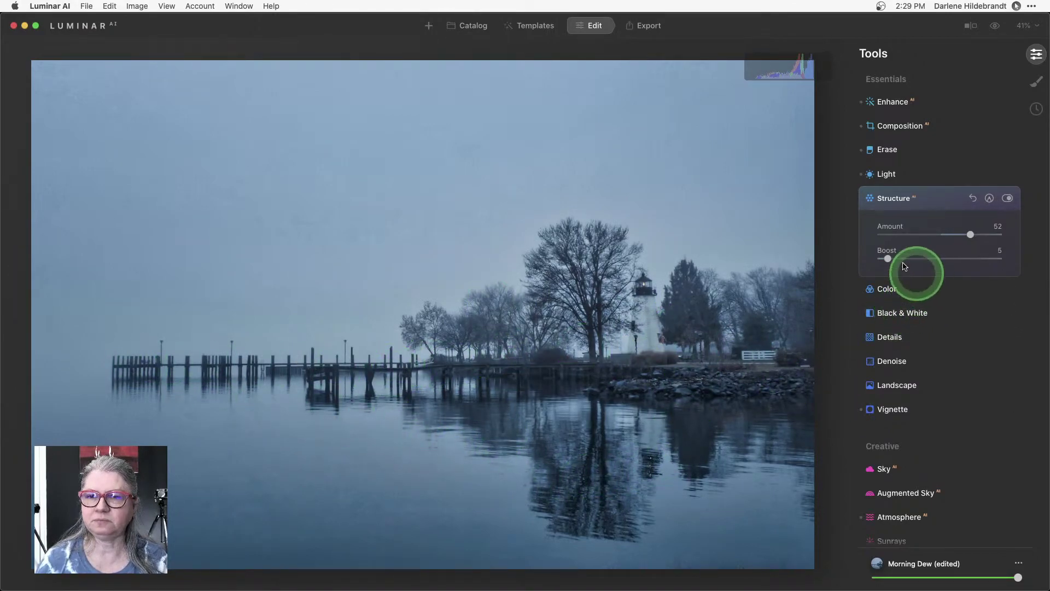
# Paint a Structure mask over the trees, lighthouse, shoreline and pier with a brush of radius 136 and opacity 84.
pyautogui.click(984, 205)
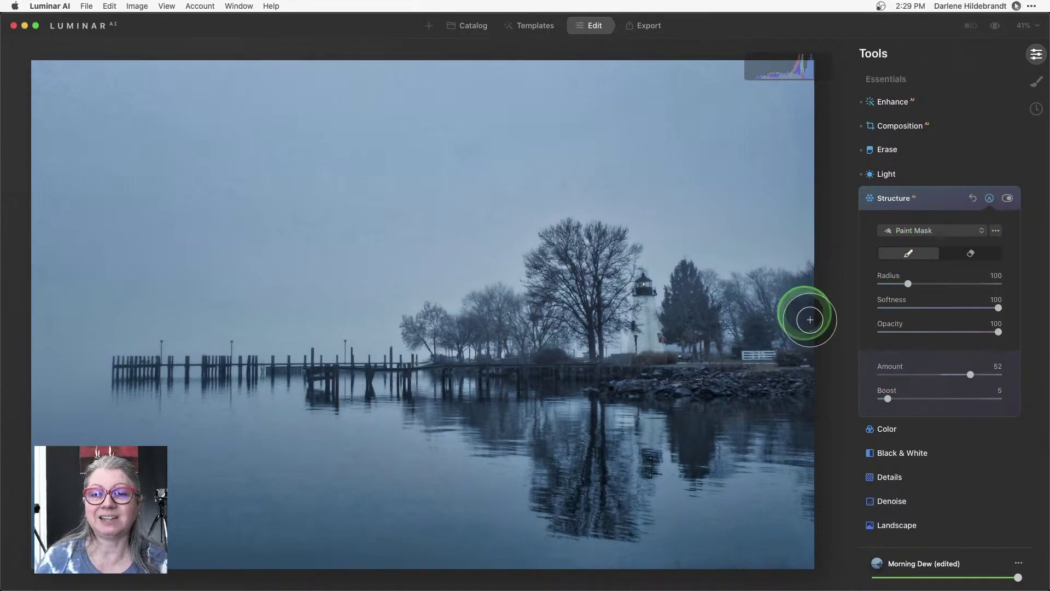
pyautogui.moveTo(998, 332); pyautogui.dragTo(981, 332)
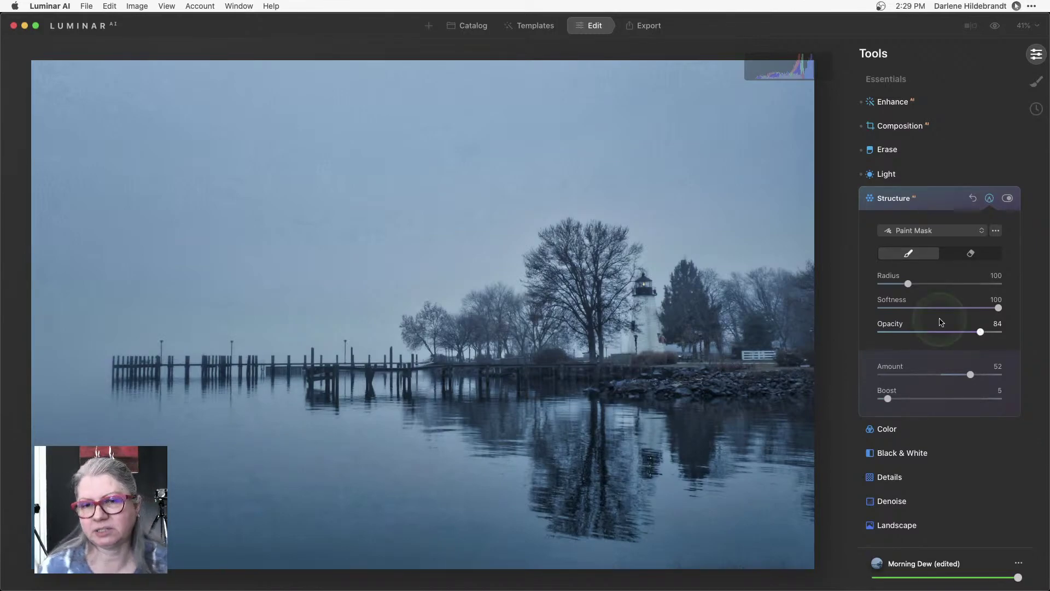
pyautogui.press(']')
pyautogui.press(']')
pyautogui.press(']')
pyautogui.press(']')
pyautogui.press(']')
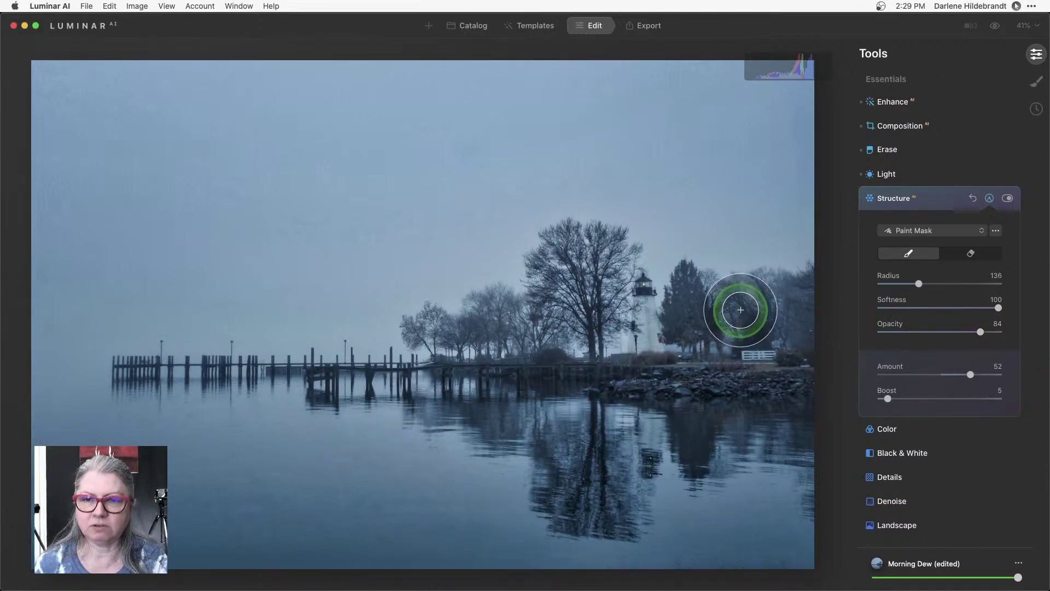
pyautogui.moveTo(673, 337)
pyautogui.mouseDown()
pyautogui.moveTo(743, 311)
pyautogui.moveTo(783, 313)
pyautogui.moveTo(767, 320)
pyautogui.moveTo(775, 372)
pyautogui.moveTo(784, 369)
pyautogui.moveTo(641, 369)
pyautogui.moveTo(733, 369)
pyautogui.moveTo(783, 309)
pyautogui.moveTo(760, 331)
pyautogui.moveTo(782, 413)
pyautogui.moveTo(761, 431)
pyautogui.moveTo(693, 410)
pyautogui.moveTo(677, 423)
pyautogui.moveTo(582, 371)
pyautogui.moveTo(616, 312)
pyautogui.moveTo(583, 273)
pyautogui.moveTo(583, 258)
pyautogui.moveTo(604, 283)
pyautogui.moveTo(585, 238)
pyautogui.moveTo(601, 276)
pyautogui.moveTo(666, 305)
pyautogui.moveTo(708, 295)
pyautogui.moveTo(760, 305)
pyautogui.moveTo(467, 342)
pyautogui.moveTo(469, 362)
pyautogui.moveTo(454, 363)
pyautogui.moveTo(117, 367)
pyautogui.mouseUp()
# Extend the Structure mask over the reflections in the water with a brush of radius 124 and opacity 38.
pyautogui.press('[')
pyautogui.press('[')
pyautogui.press('[')
pyautogui.press('[')
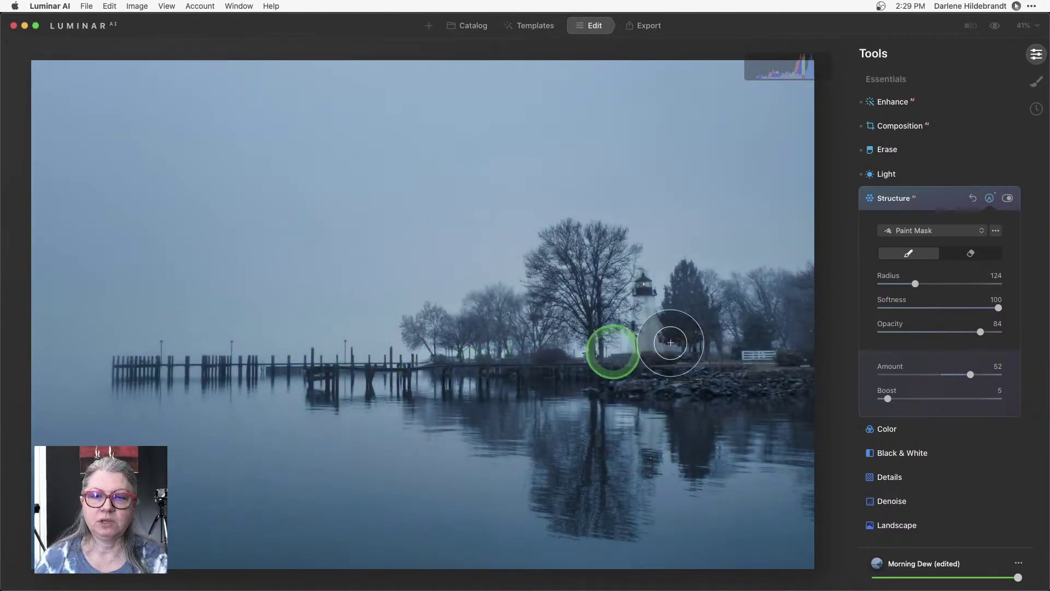
pyautogui.moveTo(919, 339); pyautogui.dragTo(926, 335)
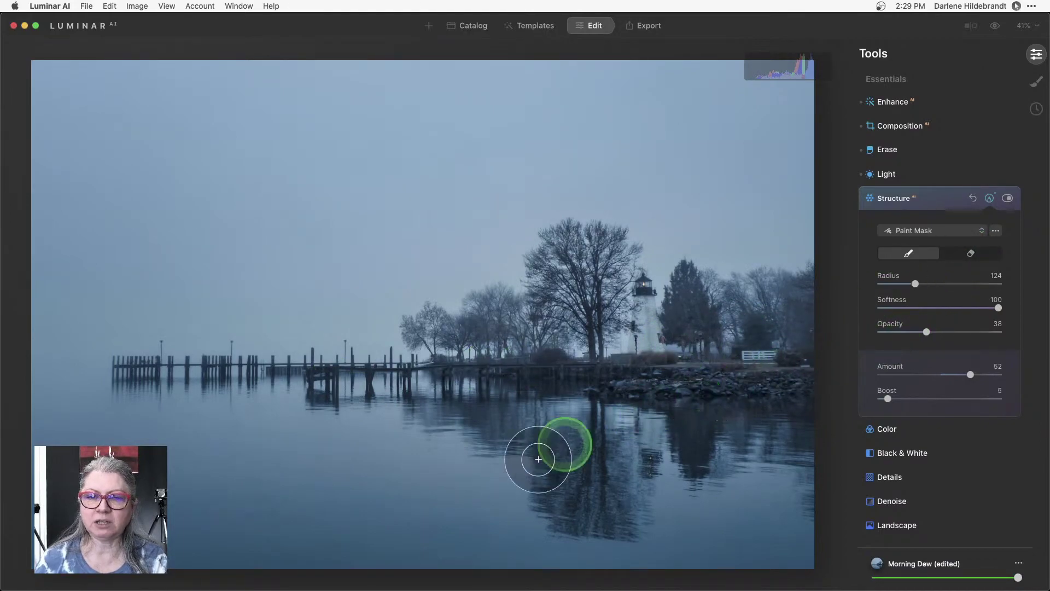
pyautogui.moveTo(487, 425)
pyautogui.mouseDown()
pyautogui.moveTo(445, 412)
pyautogui.moveTo(581, 440)
pyautogui.moveTo(569, 497)
pyautogui.moveTo(629, 494)
pyautogui.moveTo(696, 431)
pyautogui.moveTo(806, 479)
pyautogui.moveTo(614, 429)
pyautogui.moveTo(417, 421)
pyautogui.moveTo(457, 401)
pyautogui.moveTo(654, 408)
pyautogui.moveTo(732, 383)
pyautogui.mouseUp()
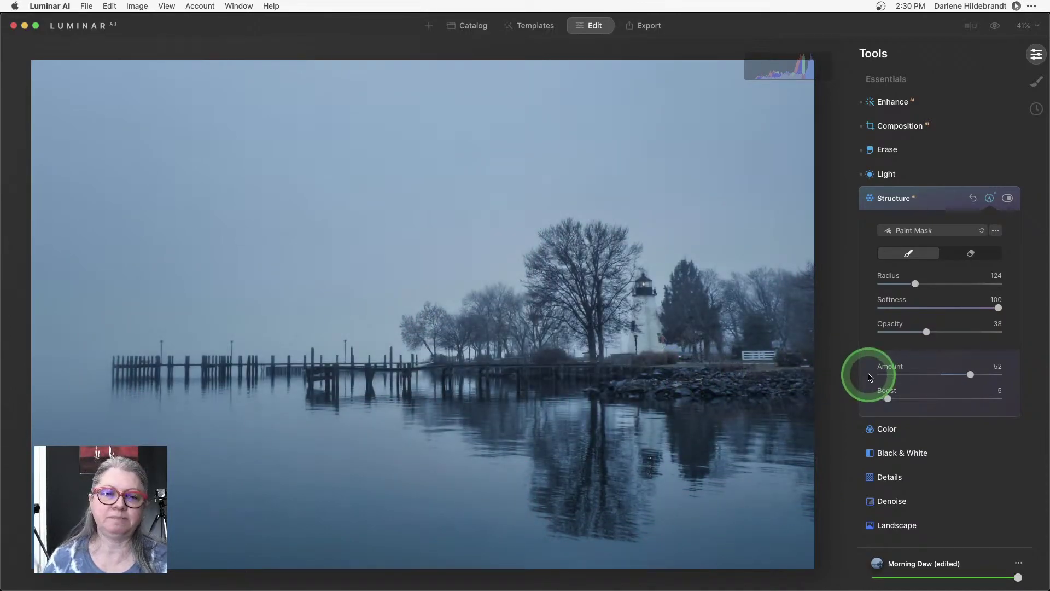
# Copy the painted Structure mask and close the Structure settings.
pyautogui.click(995, 231)
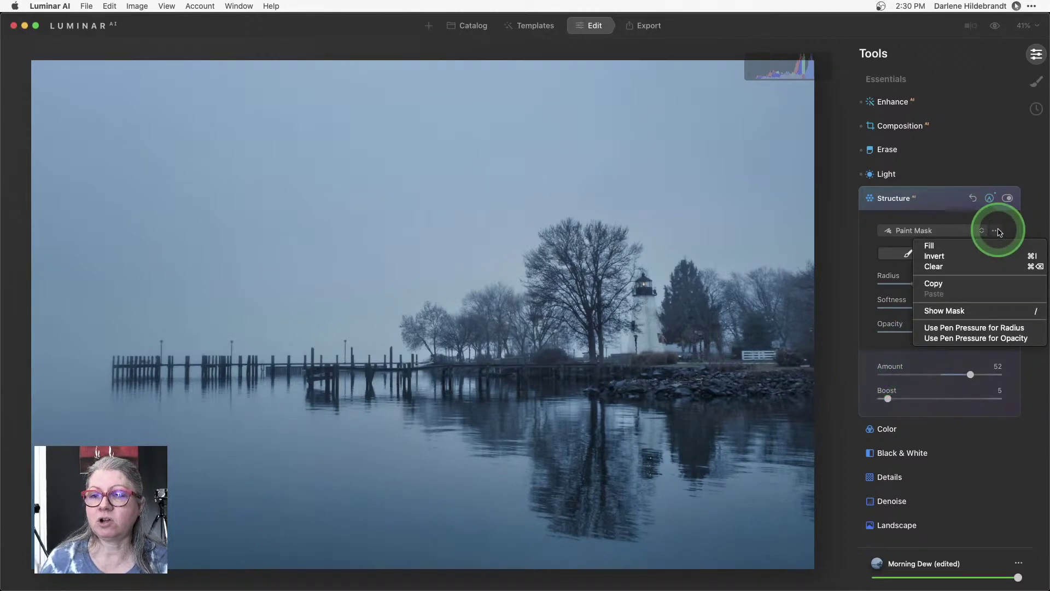
pyautogui.click(936, 282)
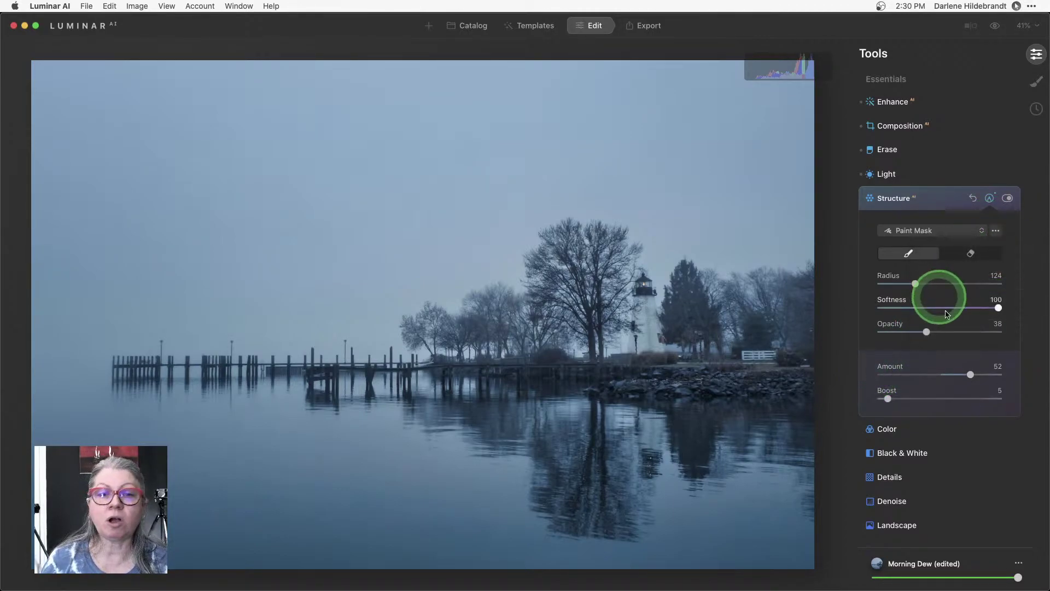
pyautogui.click(936, 205)
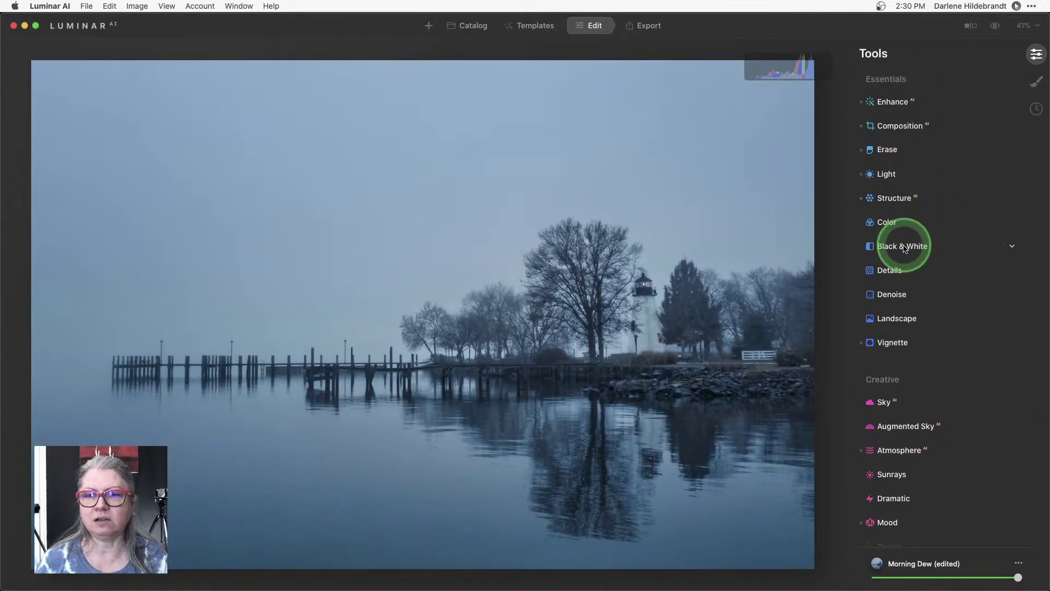
# In Details, set Small Details to 65, Medium Details to 86 and Sharpen to 14, checking the trees and sky at 100%.
pyautogui.click(890, 270)
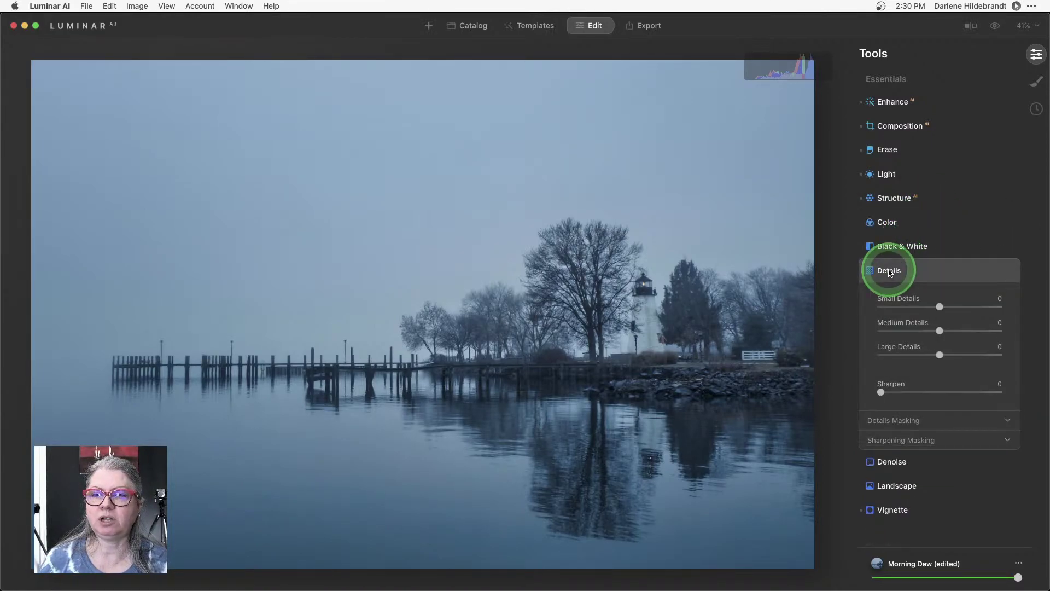
pyautogui.click(608, 274)
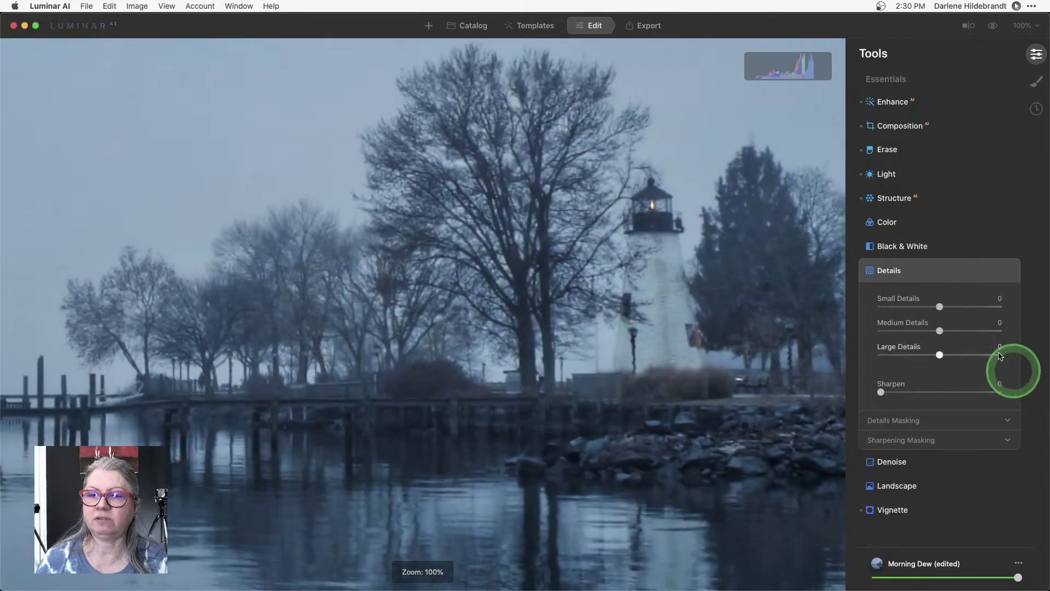
pyautogui.moveTo(940, 330); pyautogui.dragTo(953, 330)
pyautogui.moveTo(881, 392); pyautogui.dragTo(901, 392)
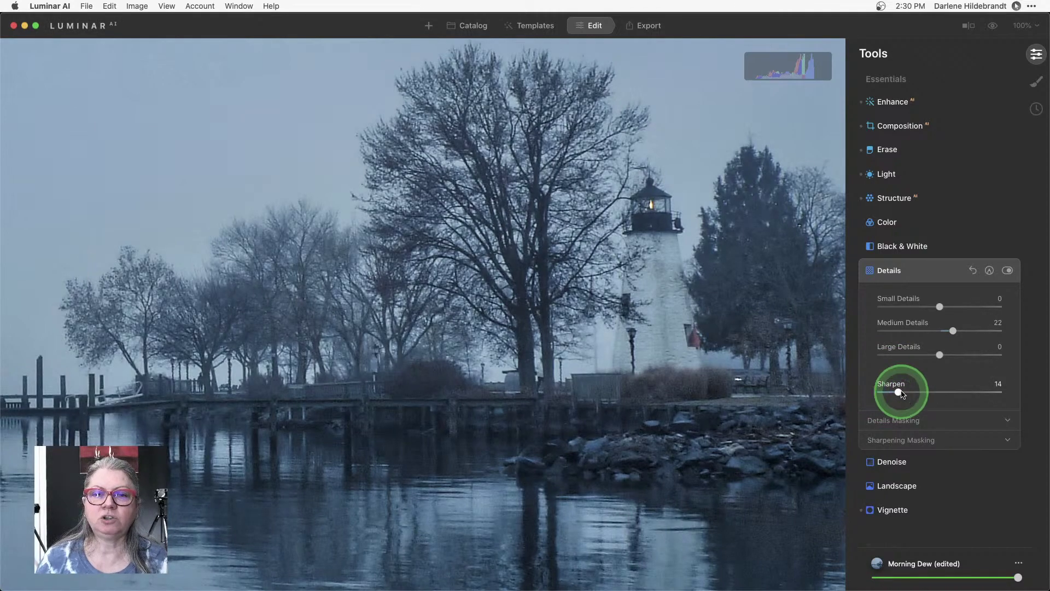
pyautogui.click(993, 331)
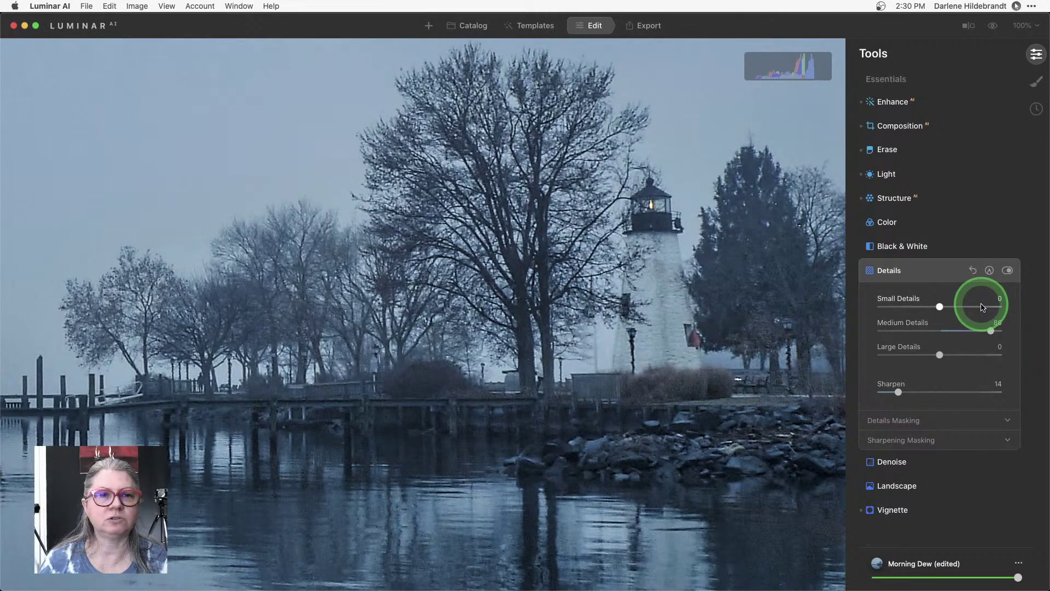
pyautogui.click(982, 307)
pyautogui.click(637, 207)
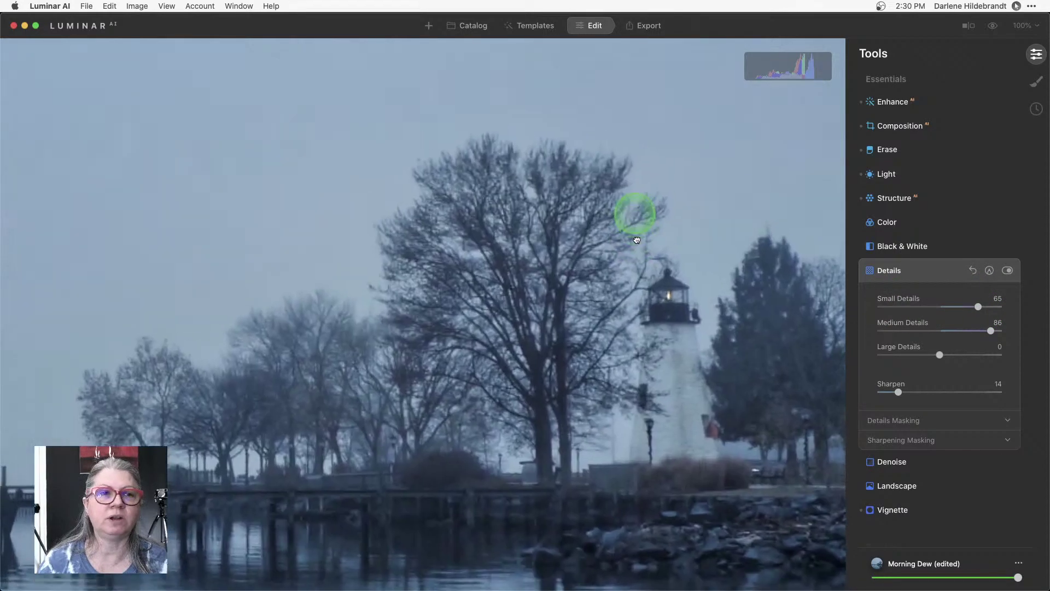
pyautogui.moveTo(636, 240); pyautogui.dragTo(637, 284)
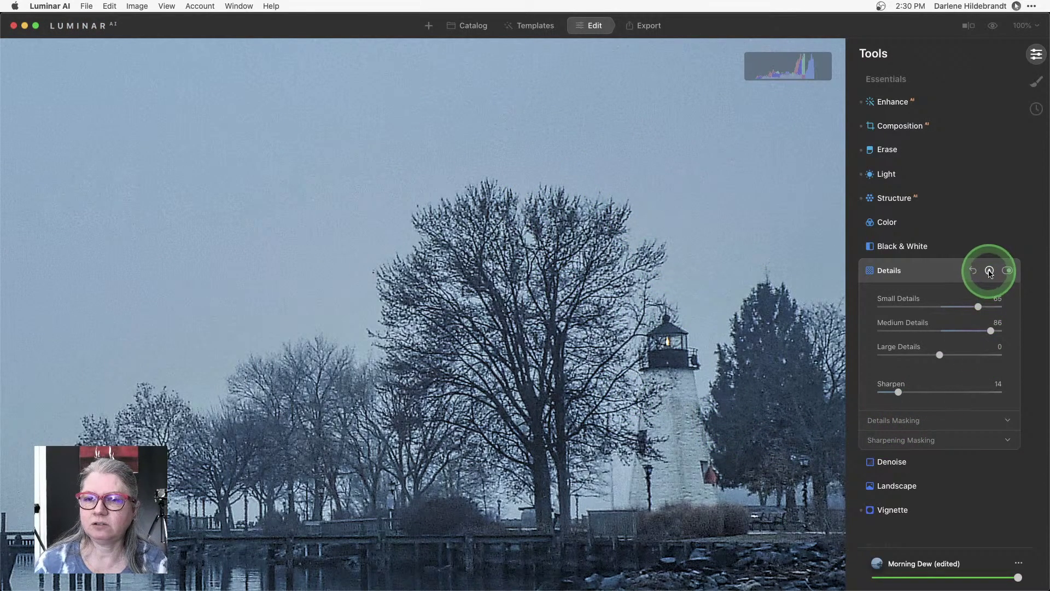
# Paste the copied Structure mask into the Details tool and leave mask editing.
pyautogui.click(990, 271)
pyautogui.click(996, 304)
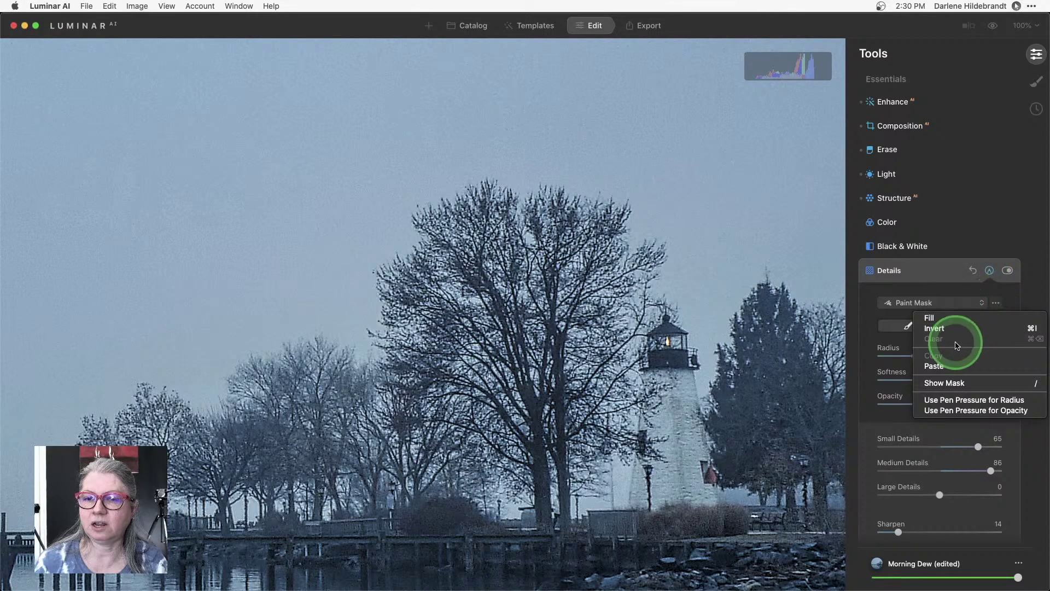
pyautogui.click(956, 365)
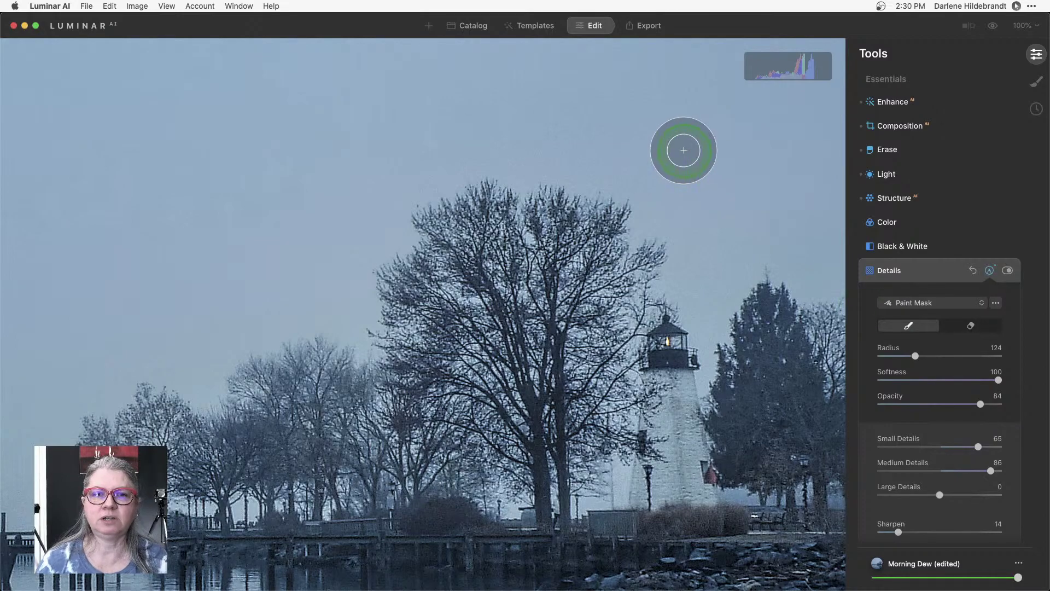
pyautogui.click(528, 251)
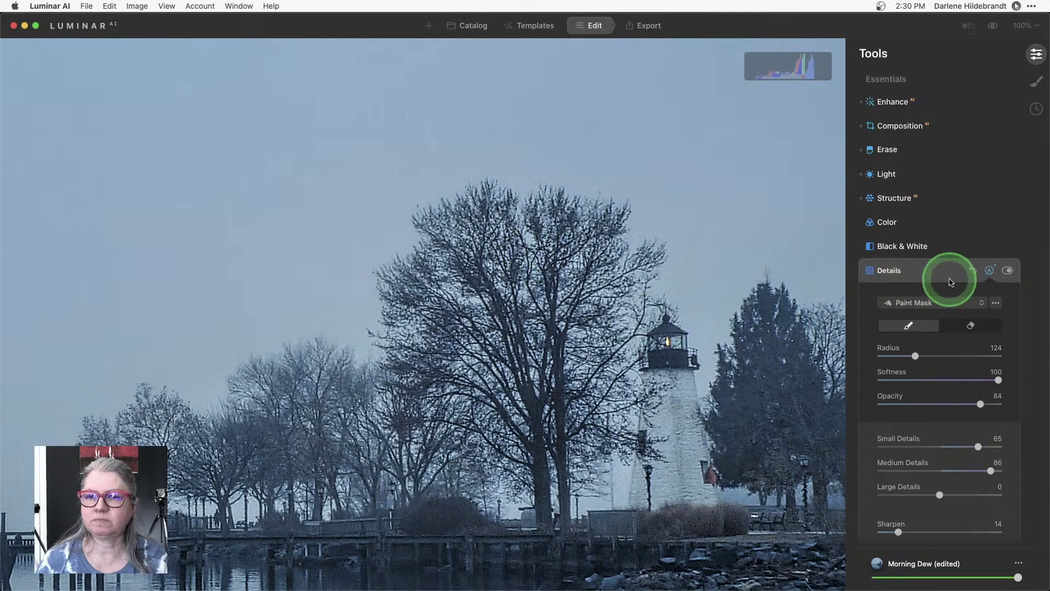
pyautogui.click(990, 271)
pyautogui.press('super+0')
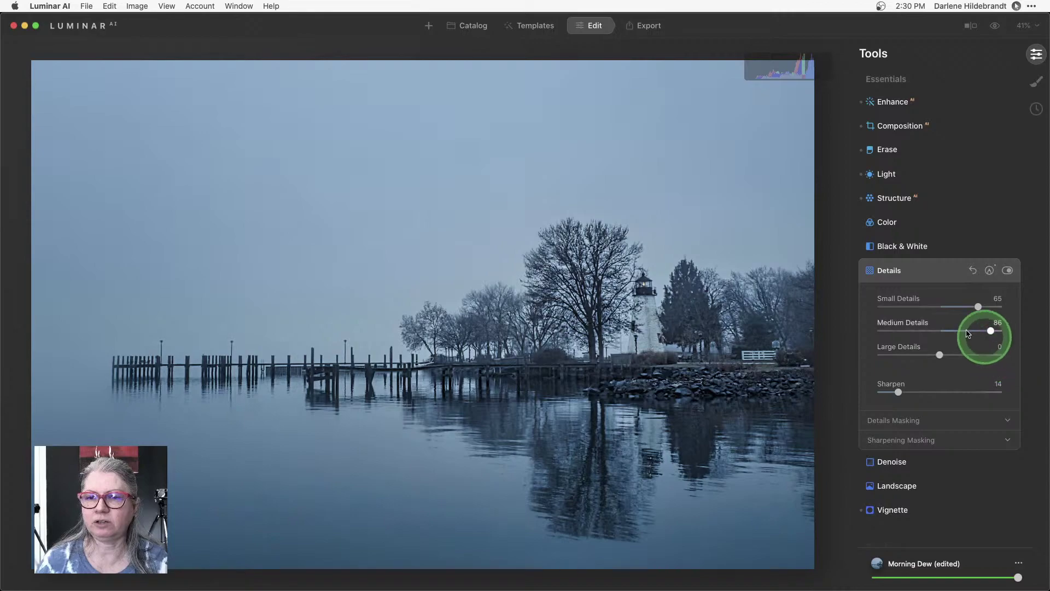
# Reduce the Details tool to Small Details 7 and Medium Details 21, compare the photo with and without it, and close the tool.
pyautogui.moveTo(989, 331); pyautogui.dragTo(945, 307)
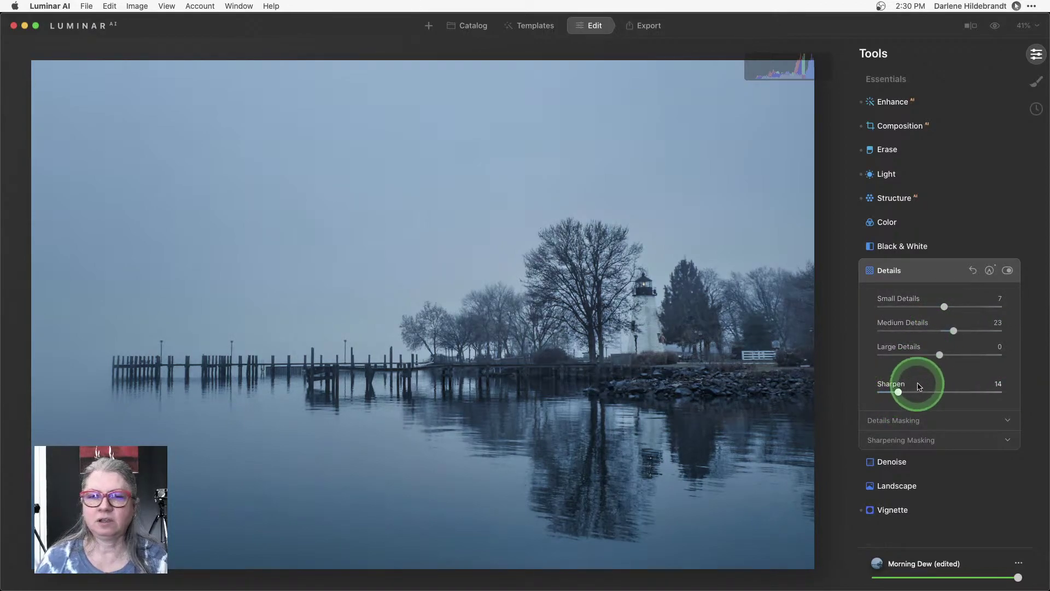
pyautogui.click(1007, 270)
pyautogui.click(1007, 270)
pyautogui.click(1007, 270)
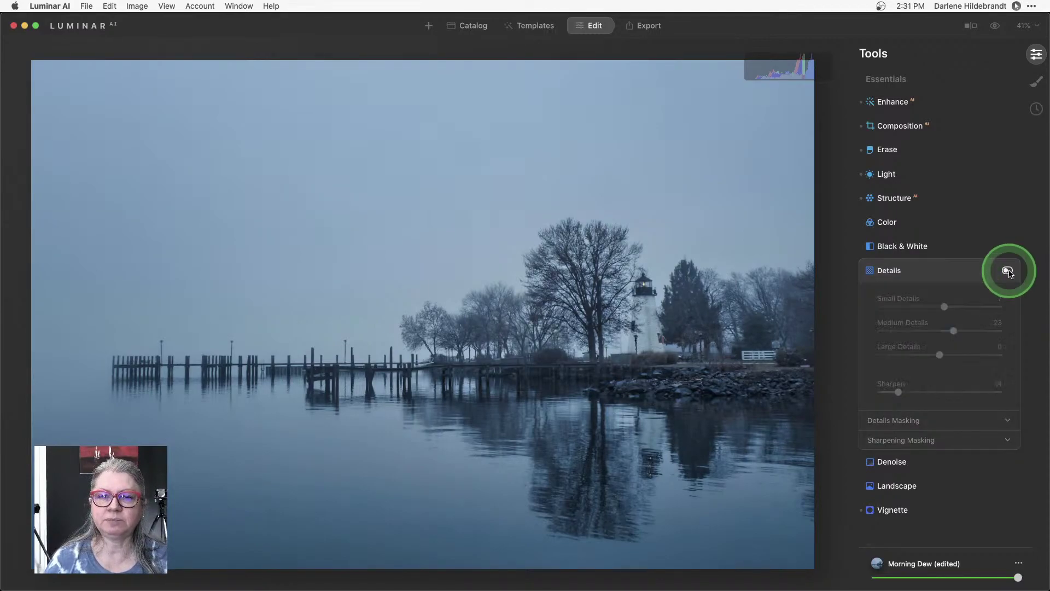
pyautogui.click(1007, 271)
pyautogui.moveTo(953, 331)
pyautogui.mouseDown()
pyautogui.moveTo(937, 328)
pyautogui.moveTo(954, 331)
pyautogui.mouseUp()
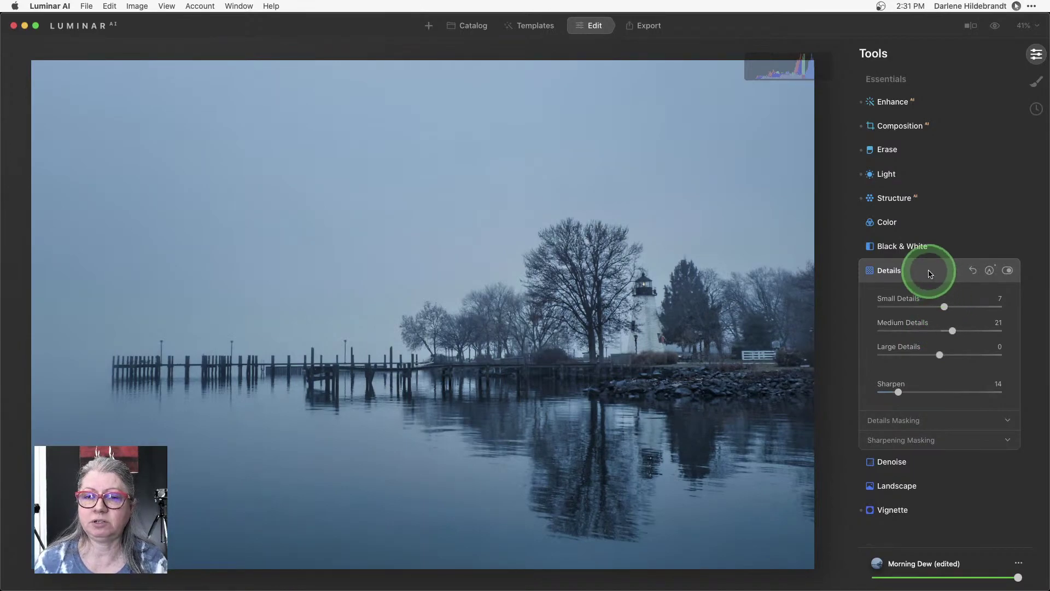
pyautogui.click(648, 324)
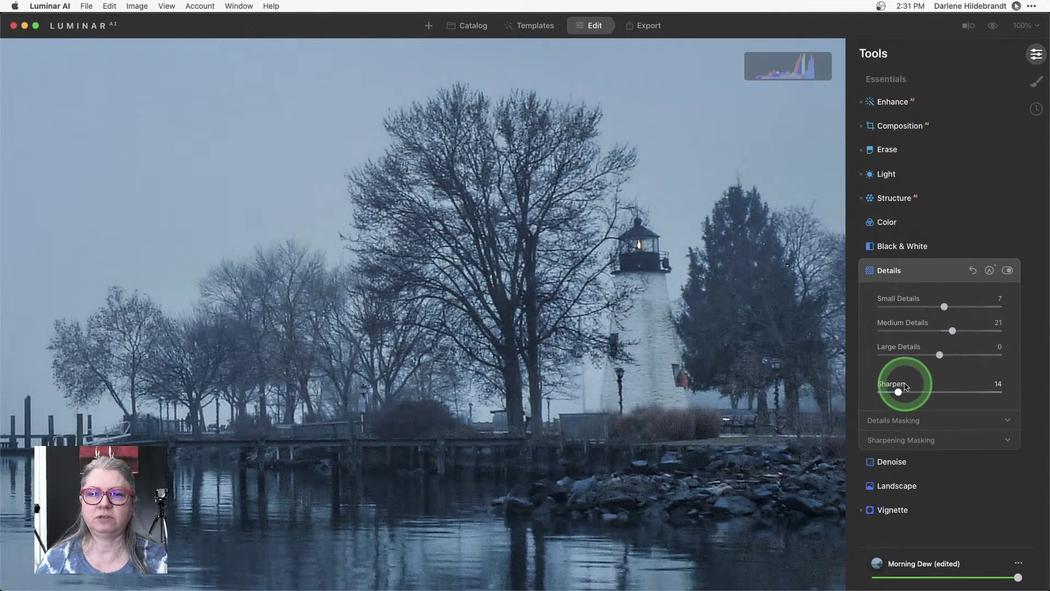
pyautogui.click(936, 272)
pyautogui.click(667, 288)
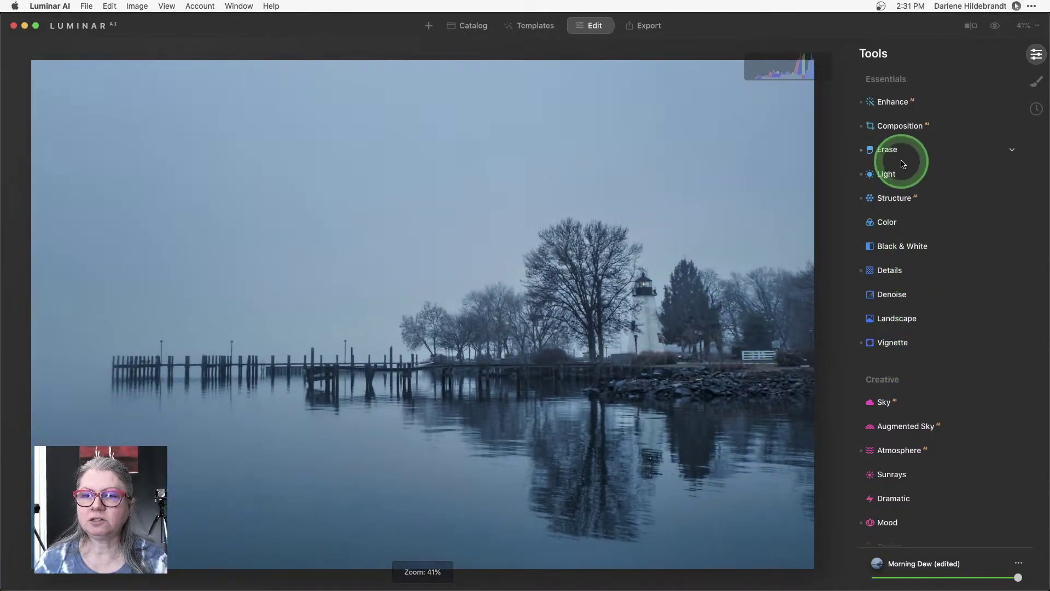
# Compare the photo with and without the Morning Dew Mood effect and lower its amount to 59.
pyautogui.scroll(-2, 922, 332)
pyautogui.scroll(-10, 922, 334)
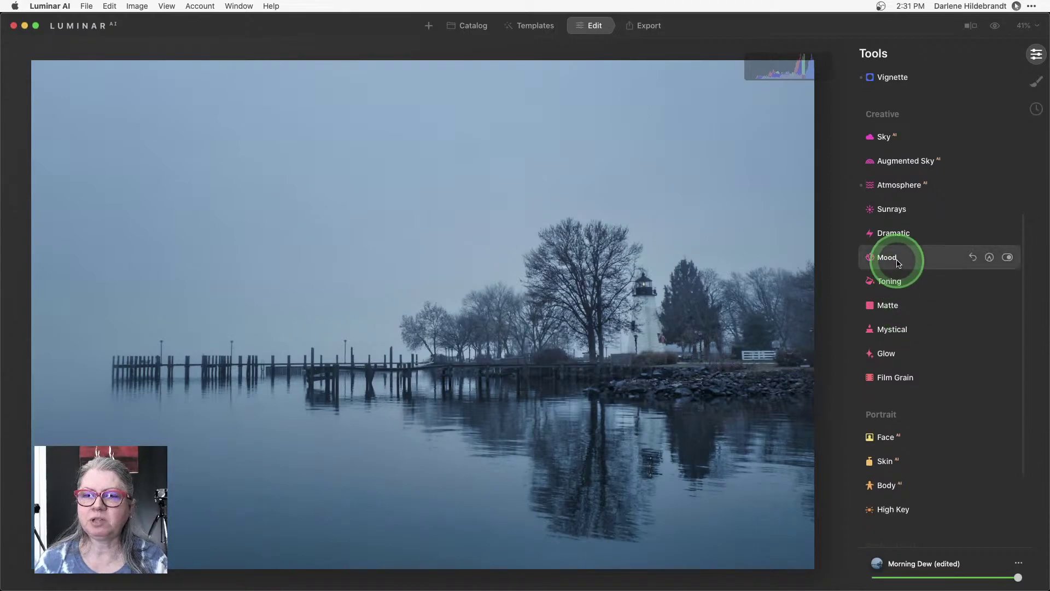
pyautogui.click(900, 259)
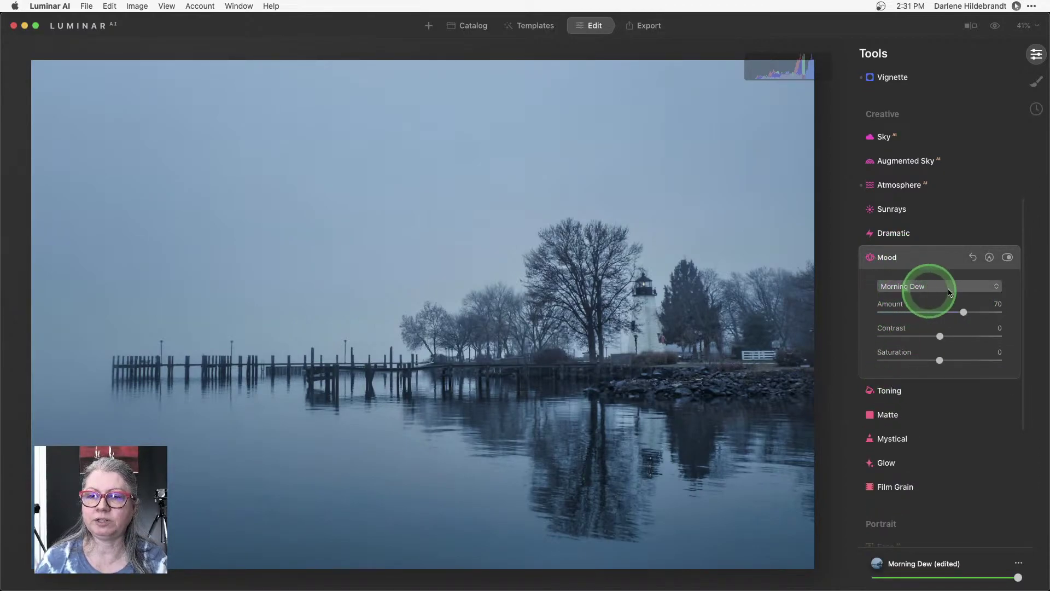
pyautogui.click(1008, 257)
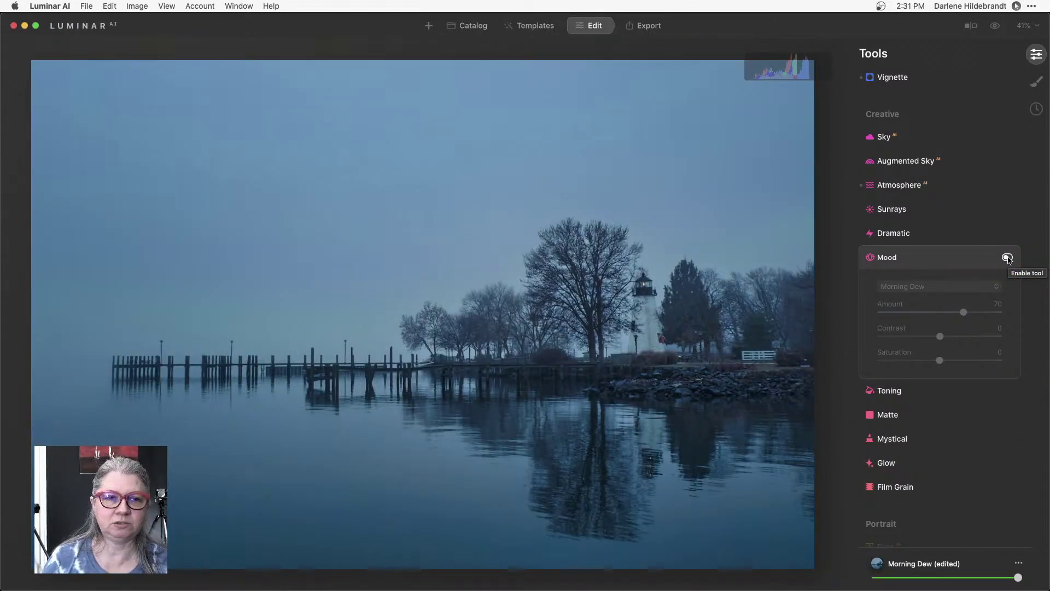
pyautogui.click(1007, 258)
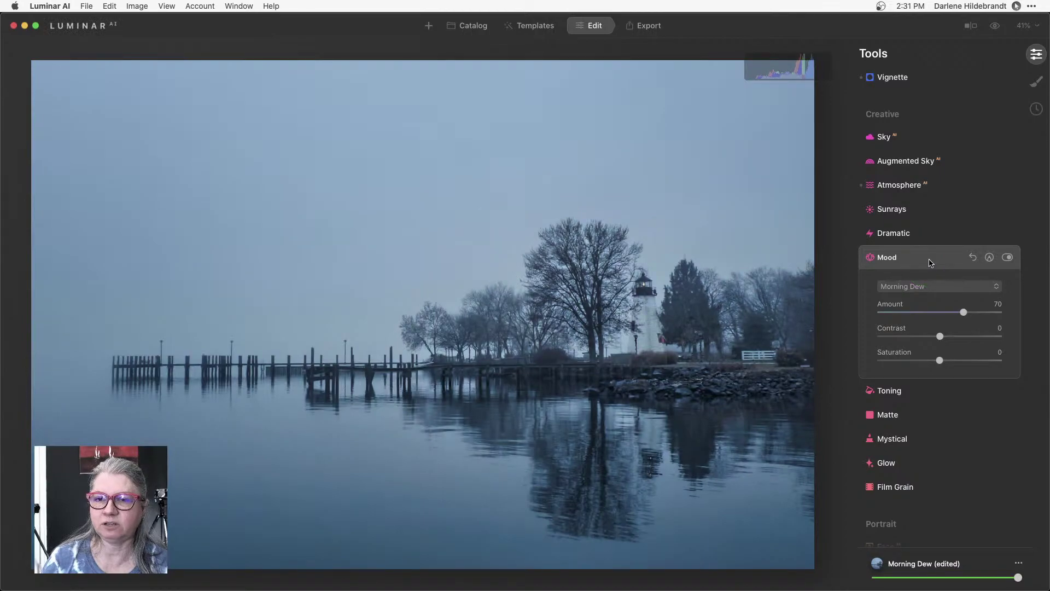
pyautogui.moveTo(963, 312)
pyautogui.mouseDown()
pyautogui.moveTo(941, 311)
pyautogui.moveTo(961, 311)
pyautogui.moveTo(950, 311)
pyautogui.mouseUp()
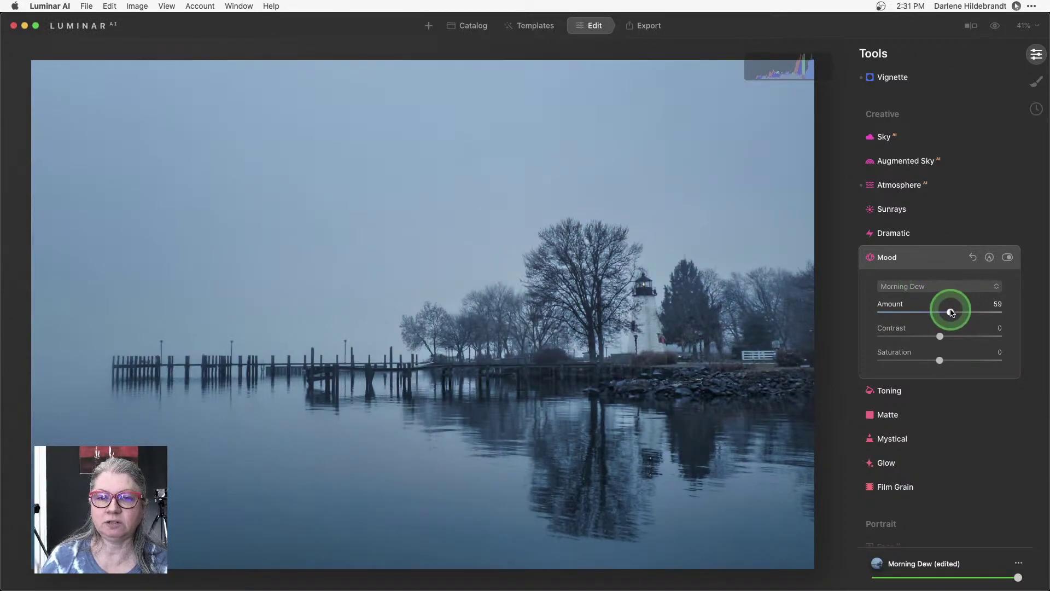
pyautogui.click(926, 261)
# Apply the Mystical effect with an amount of 51, checking the trees and lighthouse at 100%.
pyautogui.scroll(-2, 923, 396)
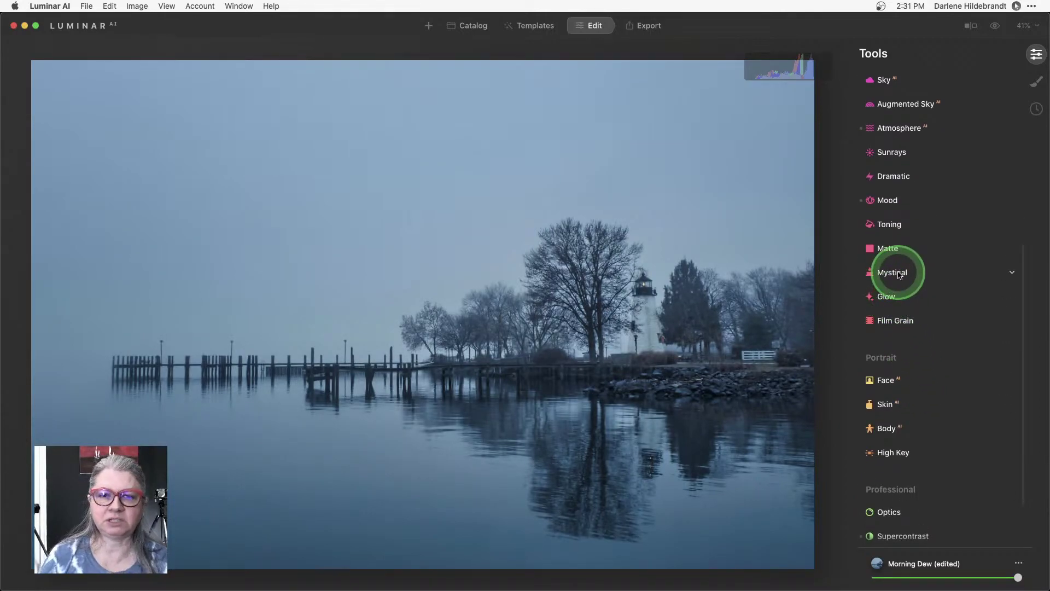
pyautogui.click(899, 273)
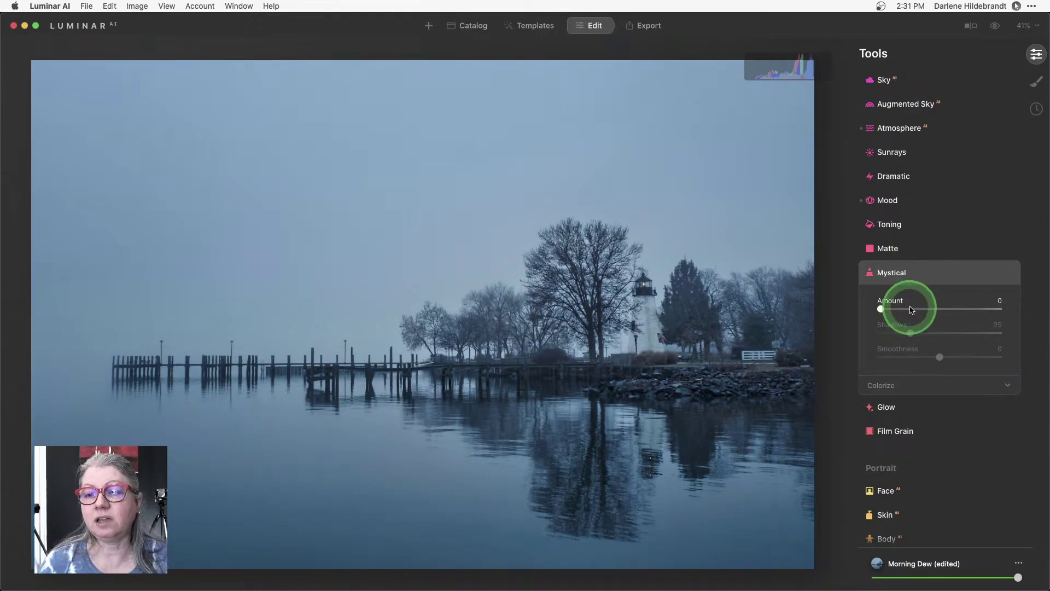
pyautogui.moveTo(911, 310); pyautogui.dragTo(987, 310)
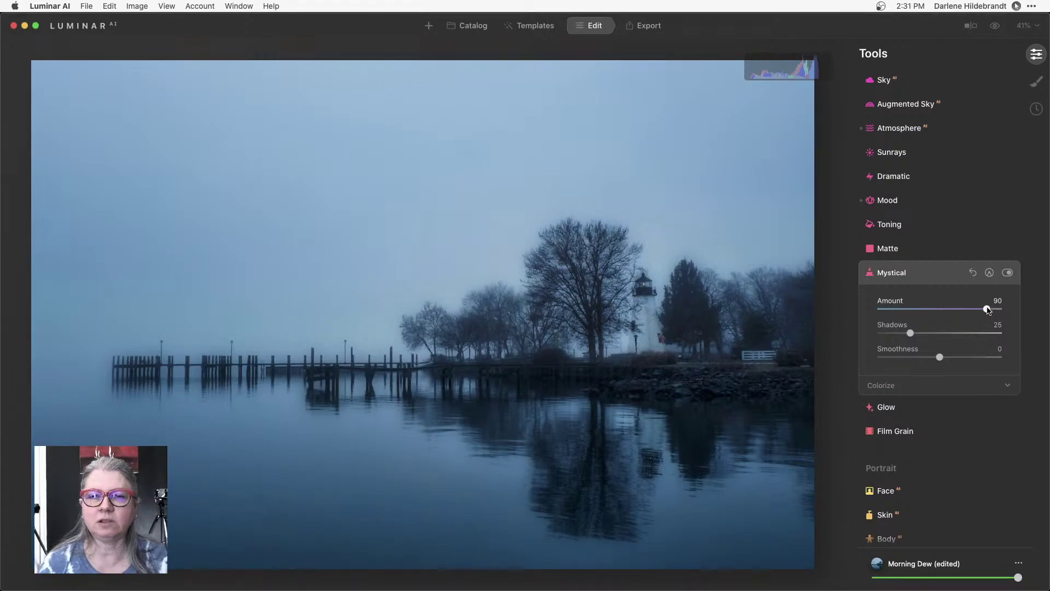
pyautogui.doubleClick(499, 286)
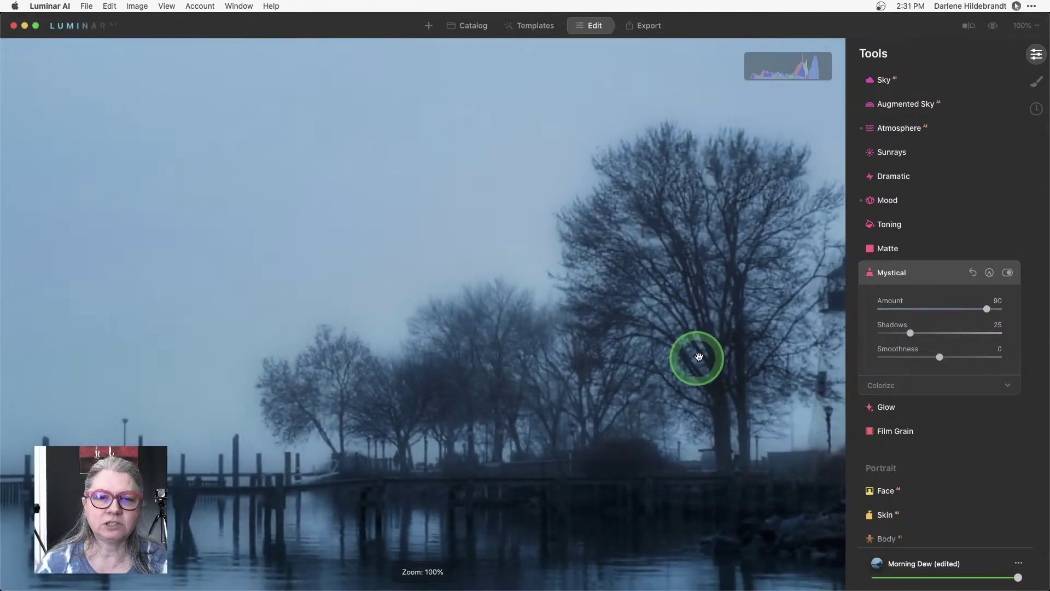
pyautogui.moveTo(714, 354); pyautogui.dragTo(551, 325)
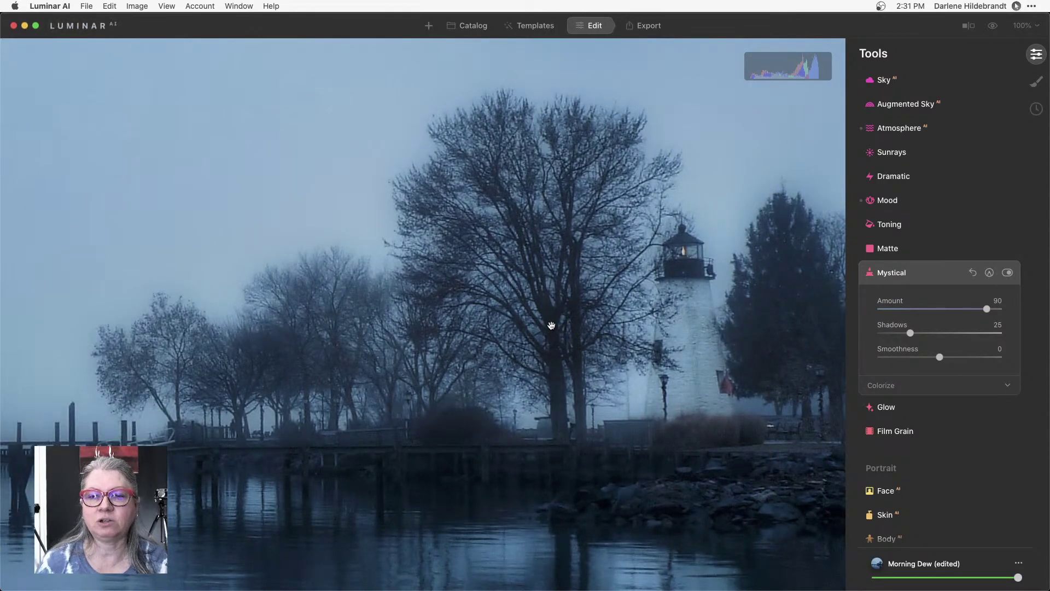
pyautogui.moveTo(933, 311)
pyautogui.mouseDown()
pyautogui.moveTo(952, 307)
pyautogui.moveTo(933, 312)
pyautogui.moveTo(943, 312)
pyautogui.mouseUp()
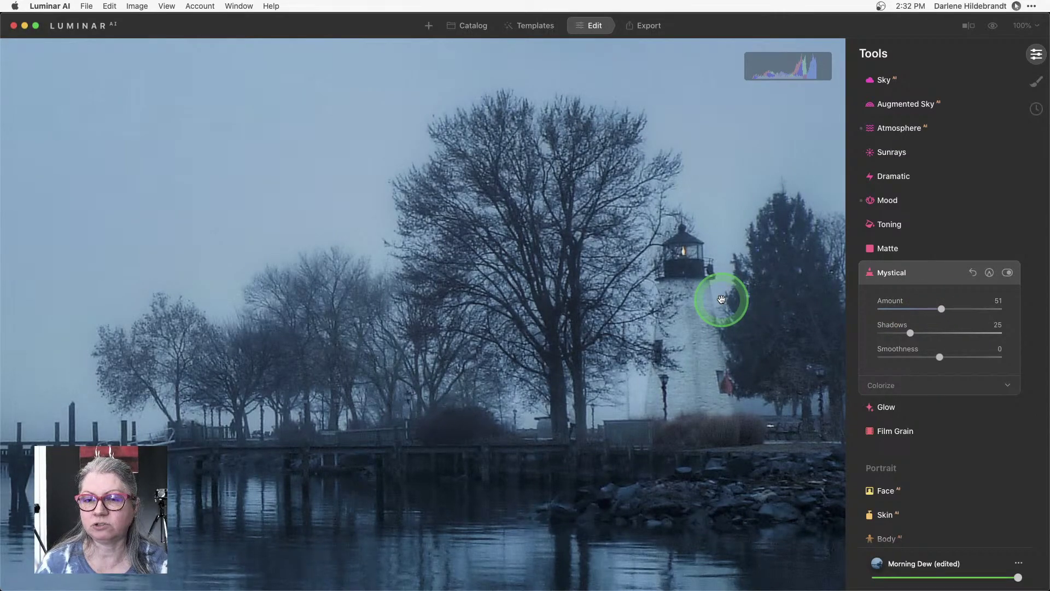
# Try Film Grain with an amount of 23, look at its size and roughness settings, and reset the tool.
pyautogui.click(901, 431)
pyautogui.moveTo(882, 357); pyautogui.dragTo(907, 356)
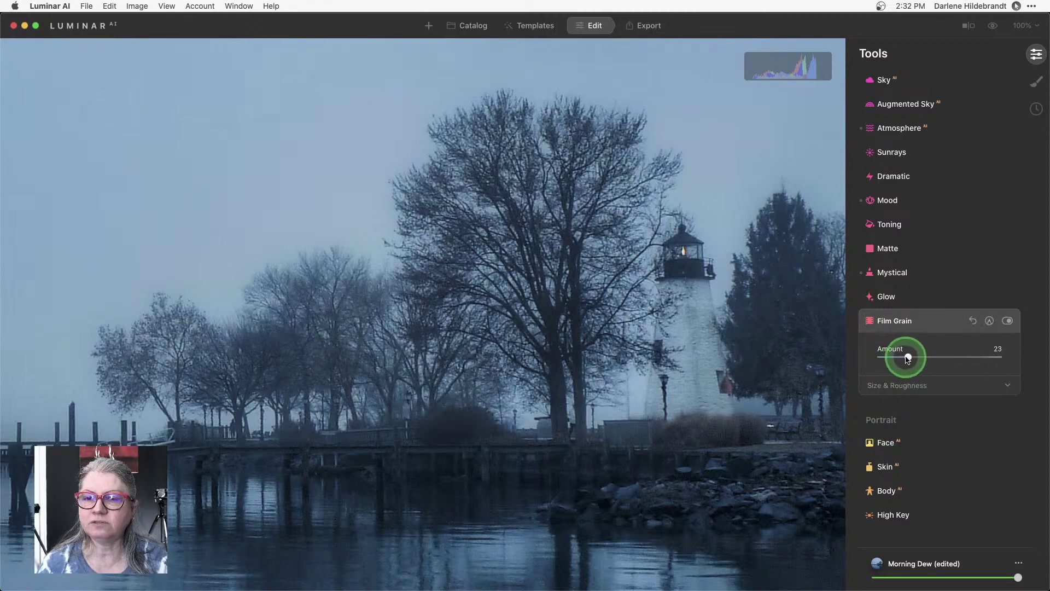
pyautogui.click(897, 386)
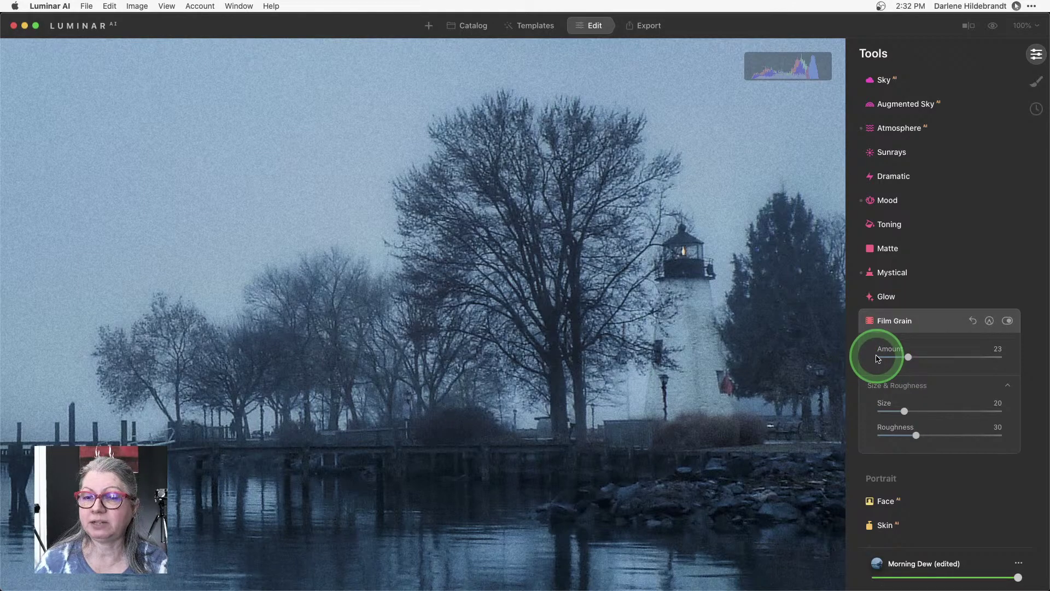
pyautogui.click(973, 323)
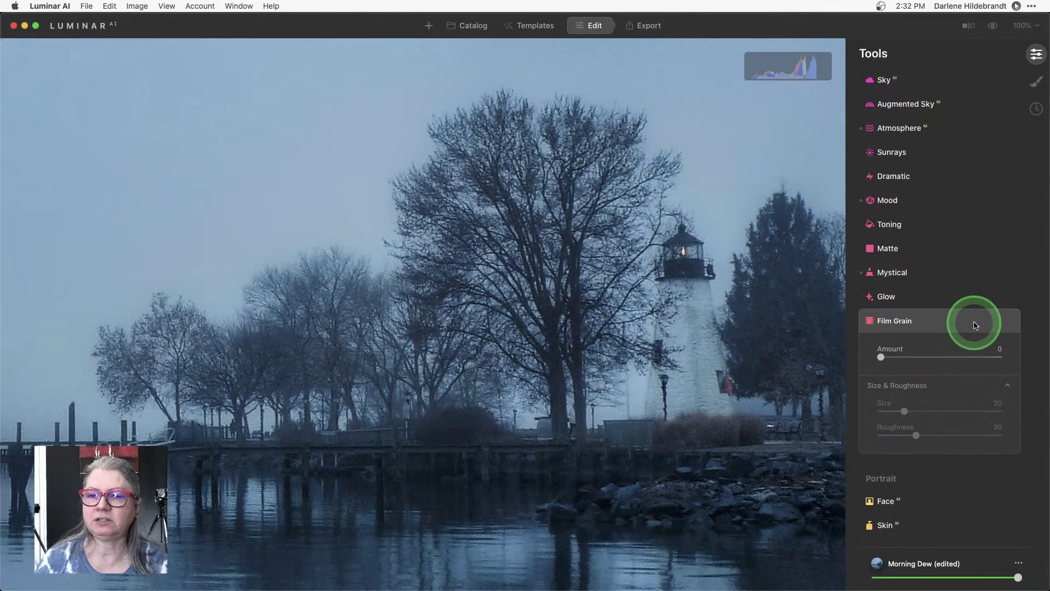
pyautogui.click(940, 324)
# Compare the whole edited photo with the original using the before/after split view.
pyautogui.scroll(-3, 939, 325)
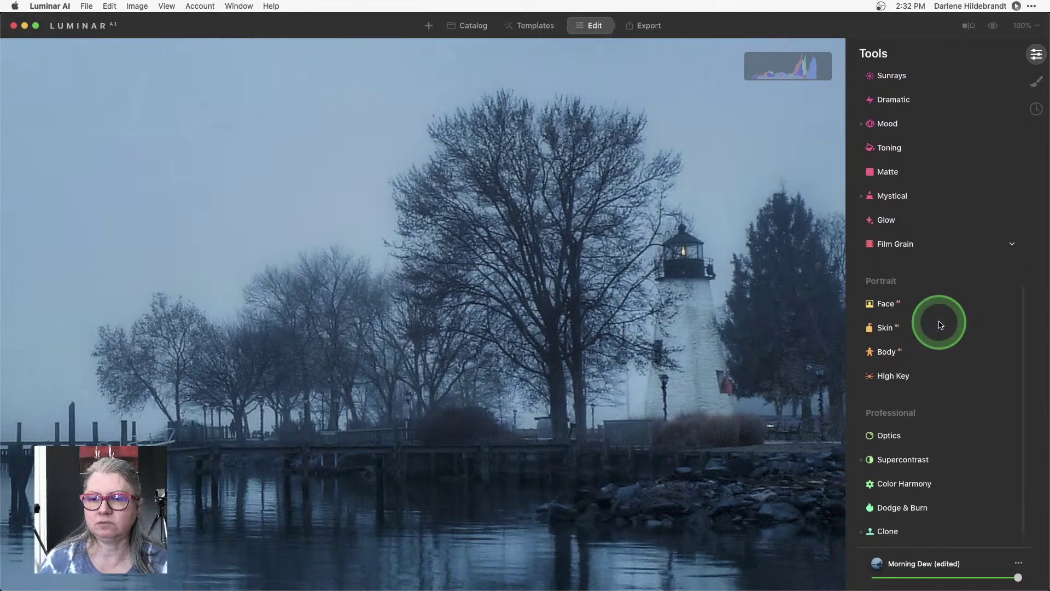
pyautogui.click(766, 307)
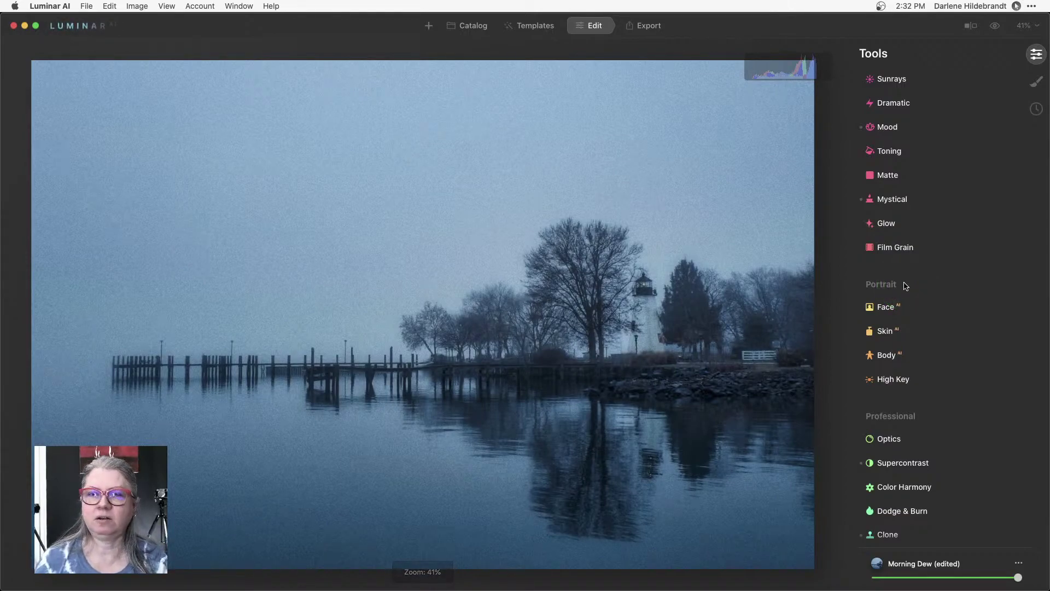
pyautogui.click(971, 25)
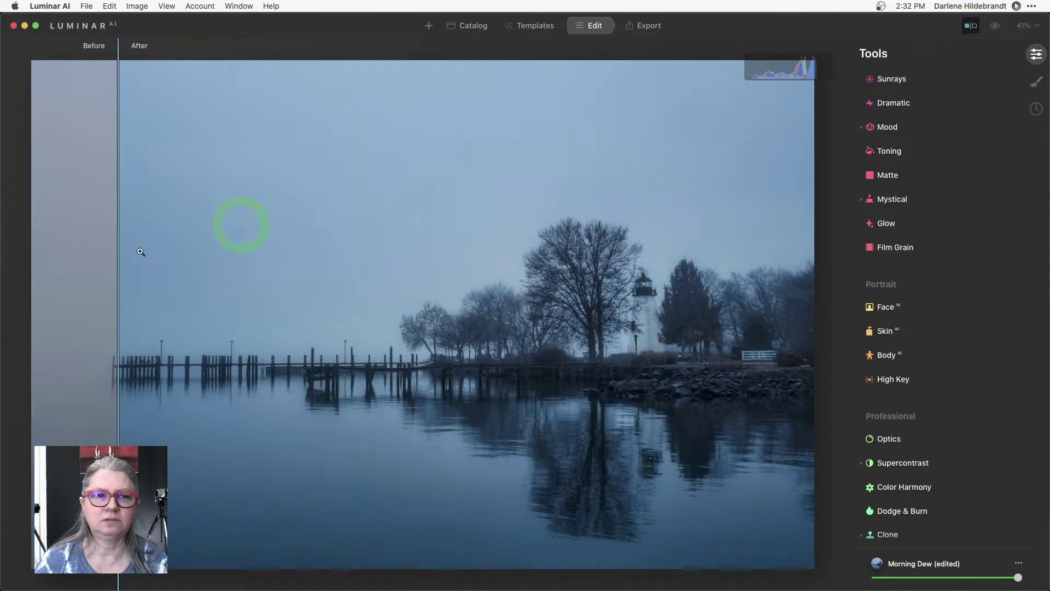
pyautogui.moveTo(117, 284); pyautogui.dragTo(1, 267)
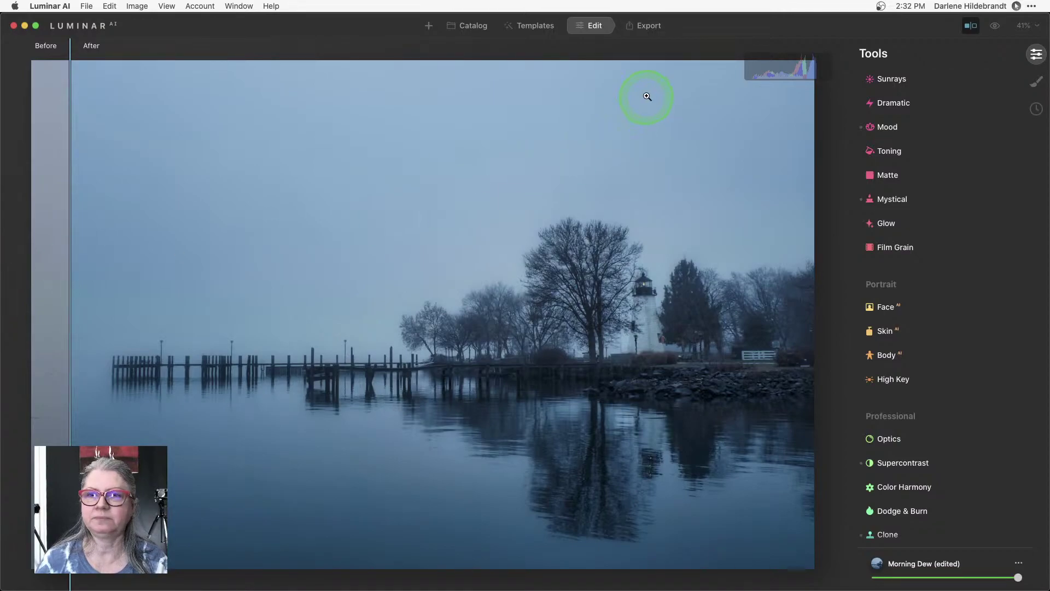
pyautogui.click(971, 26)
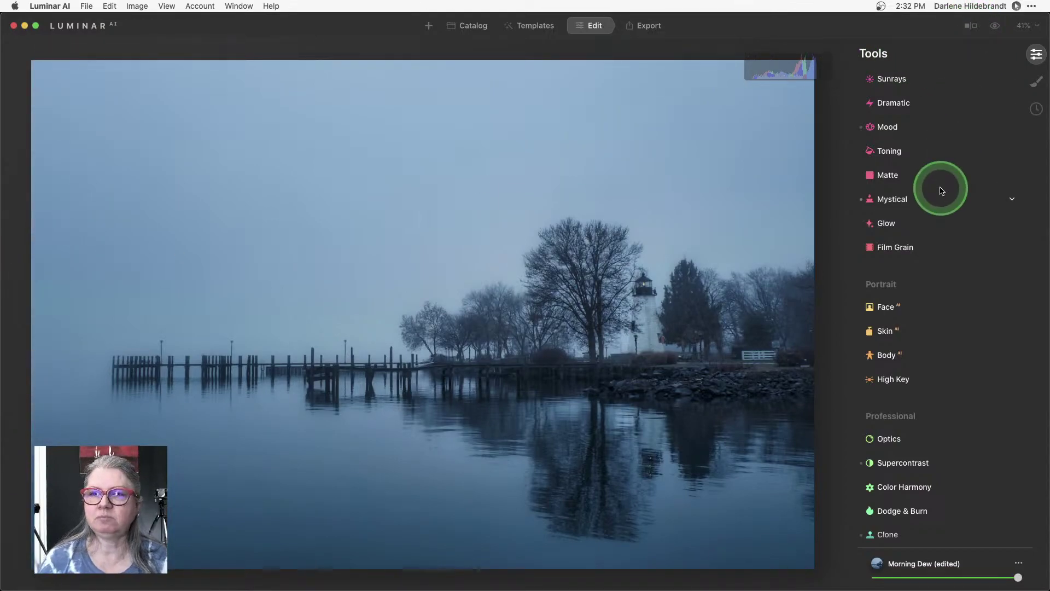
# Add a Texture layer in Local Masking and open the "40 high-res images" folder to load a texture from.
pyautogui.click(1036, 83)
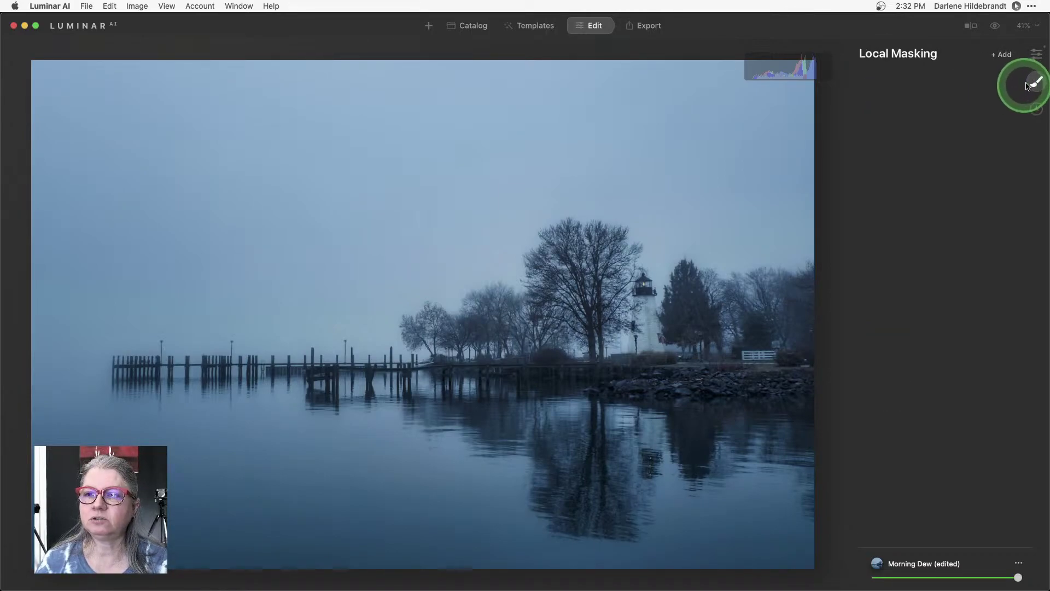
pyautogui.click(1002, 54)
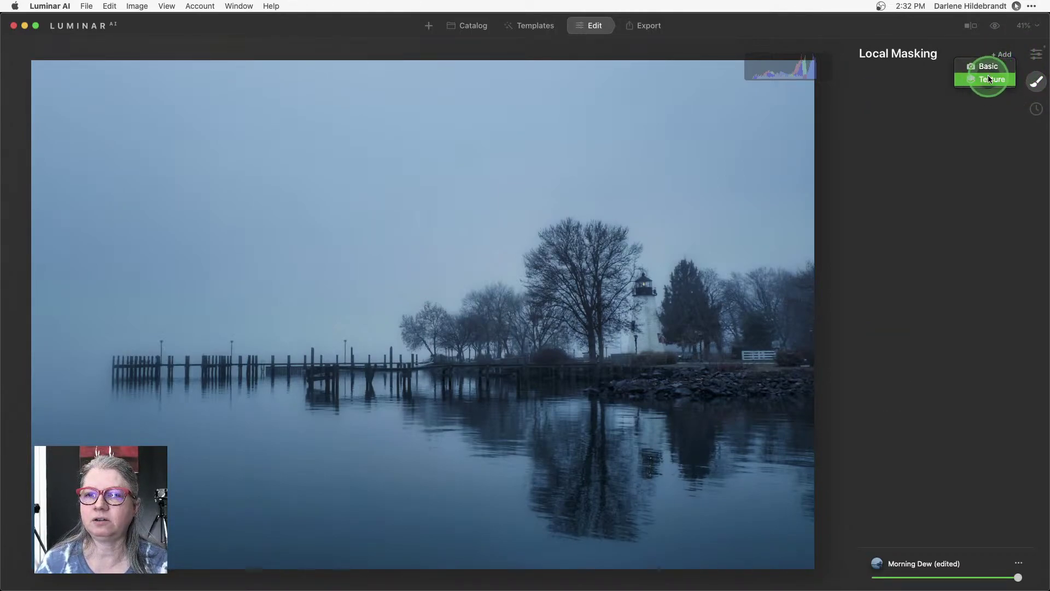
pyautogui.click(987, 77)
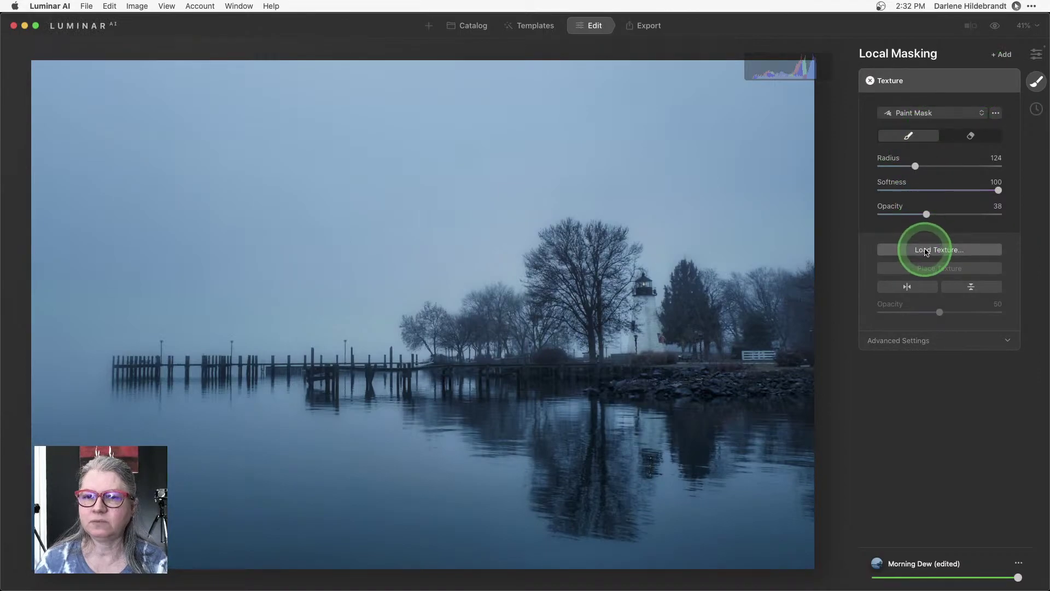
pyautogui.click(926, 252)
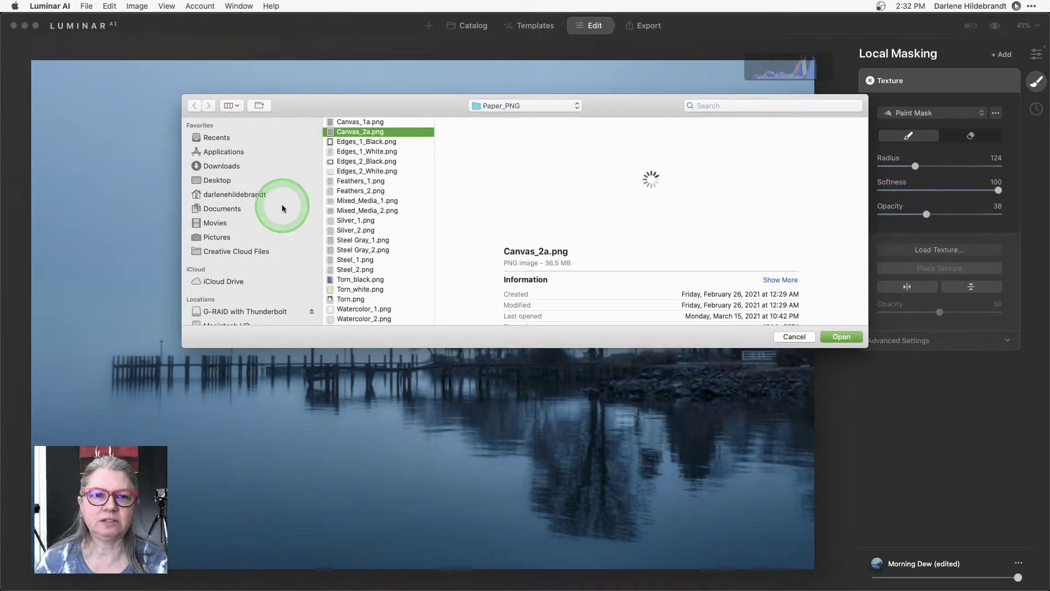
pyautogui.click(500, 105)
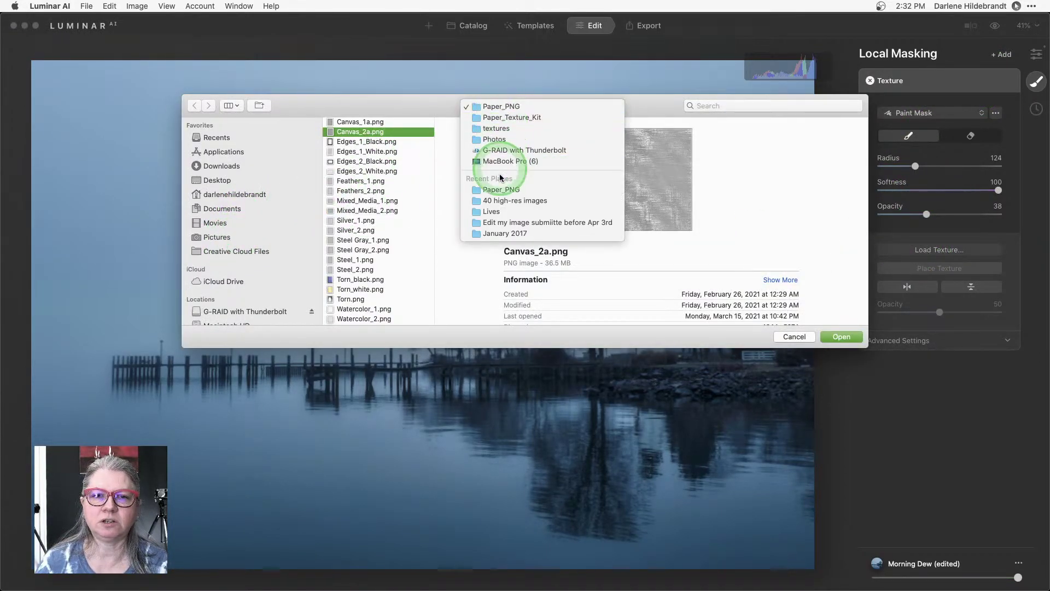
pyautogui.click(500, 200)
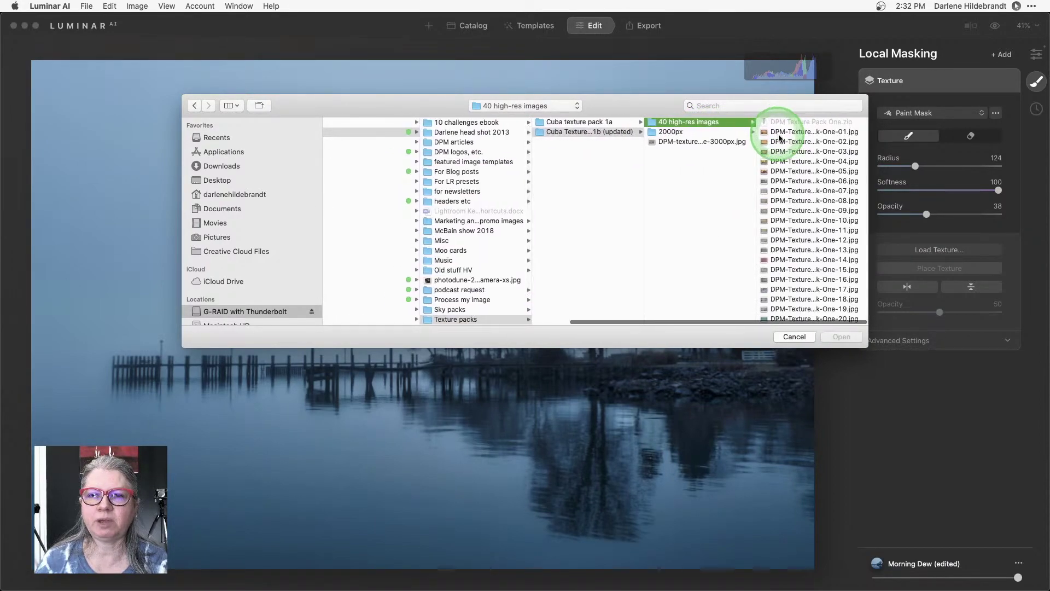
# Preview the DPM-Texture-Pack-One images one after another, starting from 01, to pick a suitable texture.
pyautogui.click(781, 134)
pyautogui.press('space')
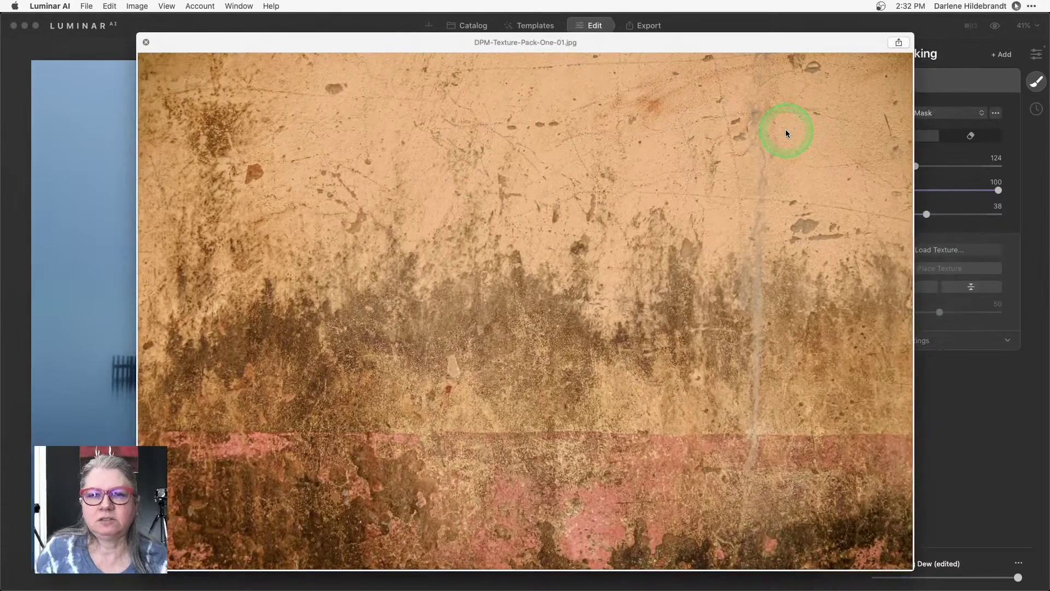
pyautogui.press('Down')
pyautogui.press('Down')
pyautogui.press('Down')
pyautogui.press('Down')
pyautogui.press('Down')
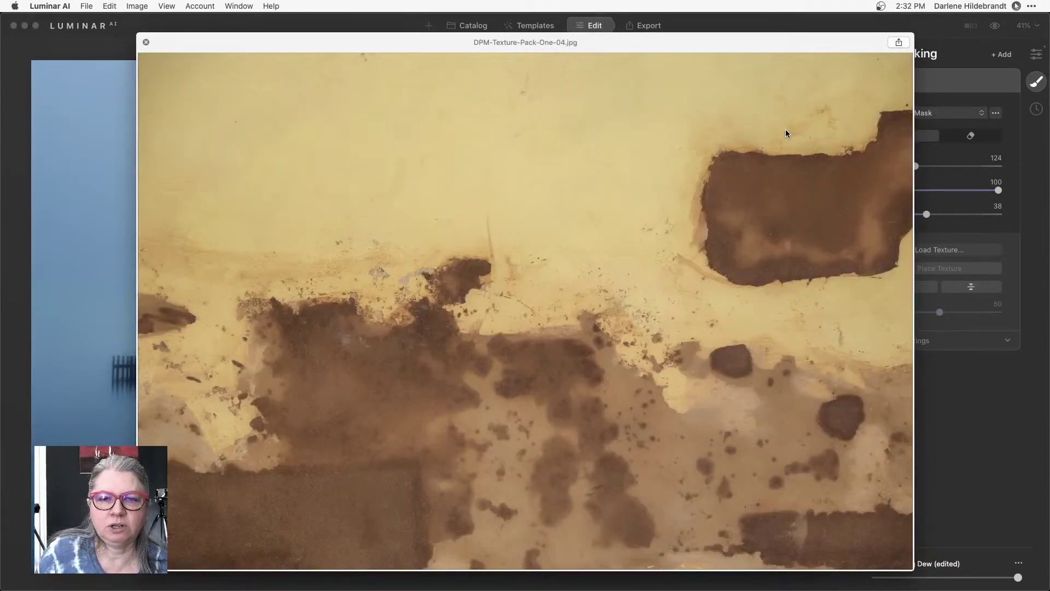
pyautogui.press('Down')
pyautogui.press('Down')
pyautogui.press('Down')
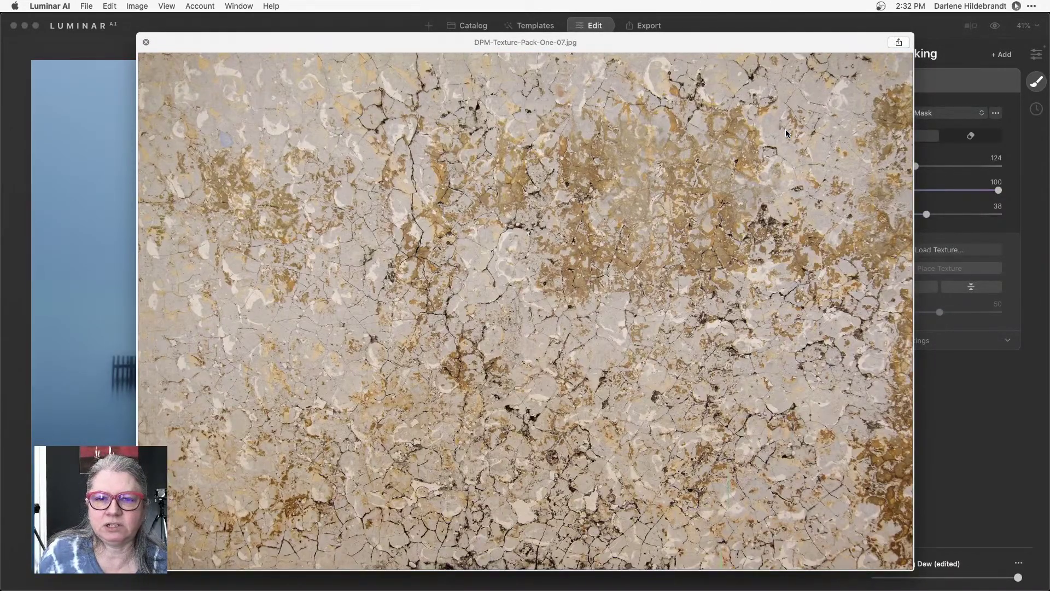
pyautogui.press('Down')
pyautogui.press('Down')
pyautogui.press('Down')
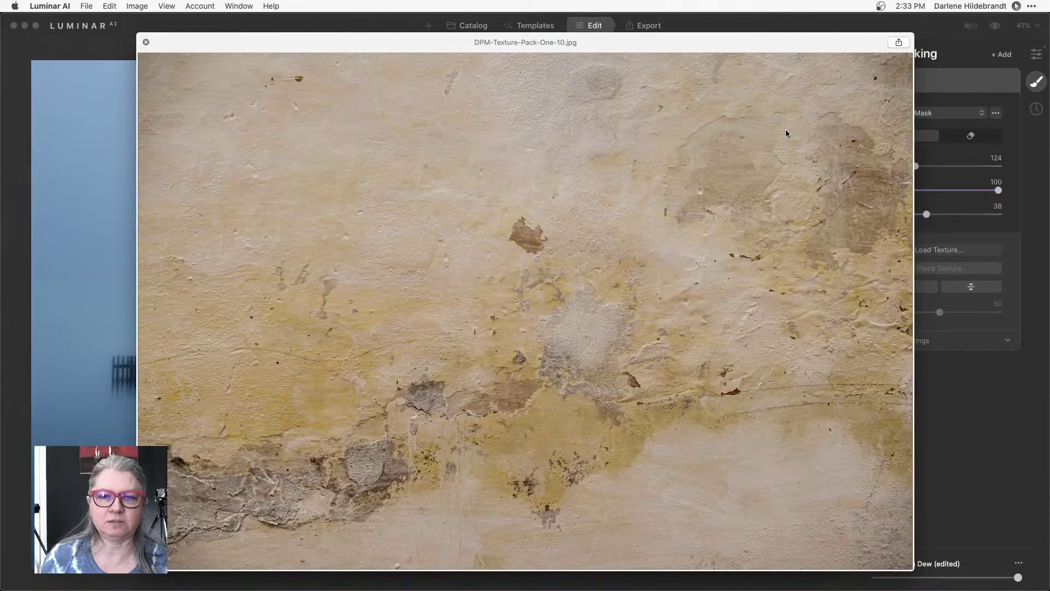
pyautogui.press('Down')
pyautogui.press('Down')
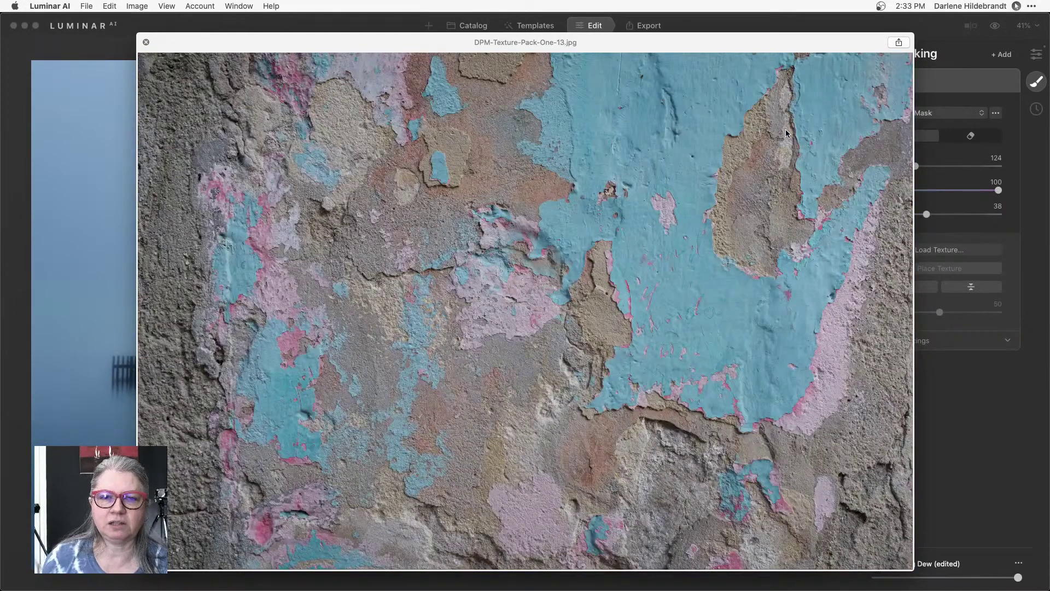
pyautogui.press('Down')
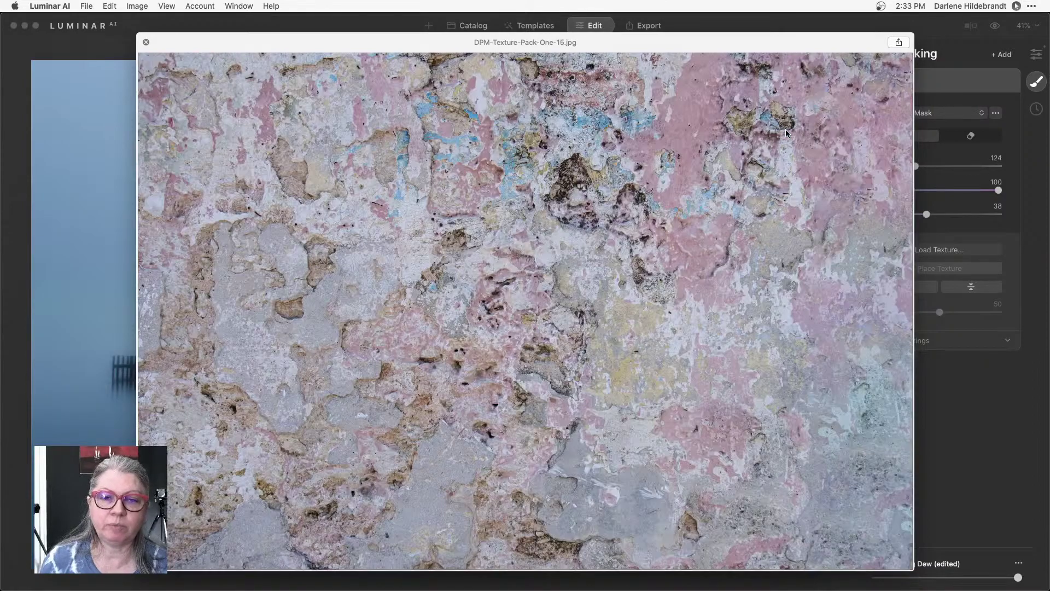
pyautogui.press('Down')
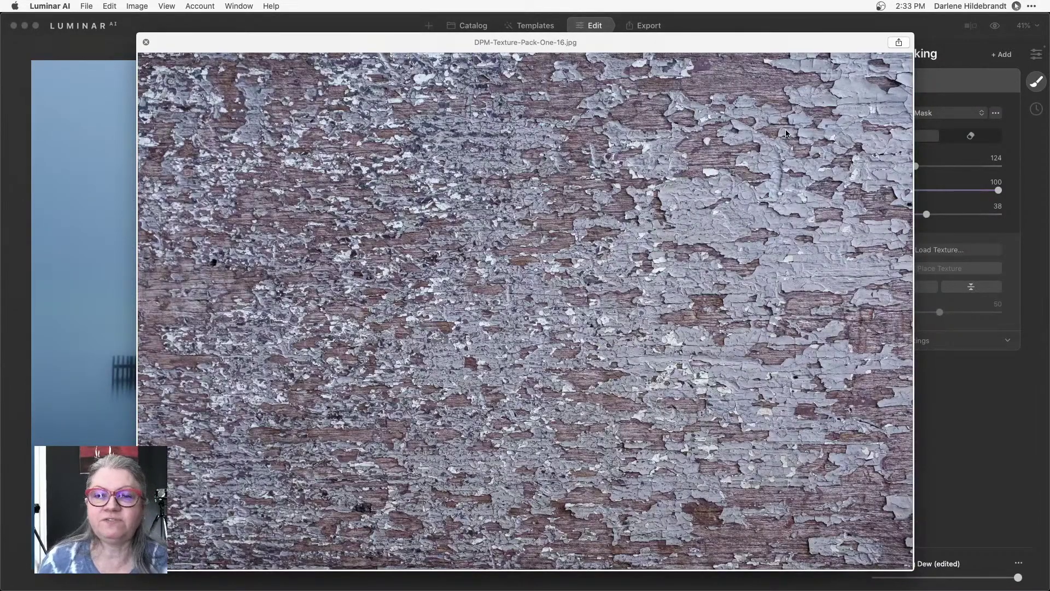
pyautogui.press('Down')
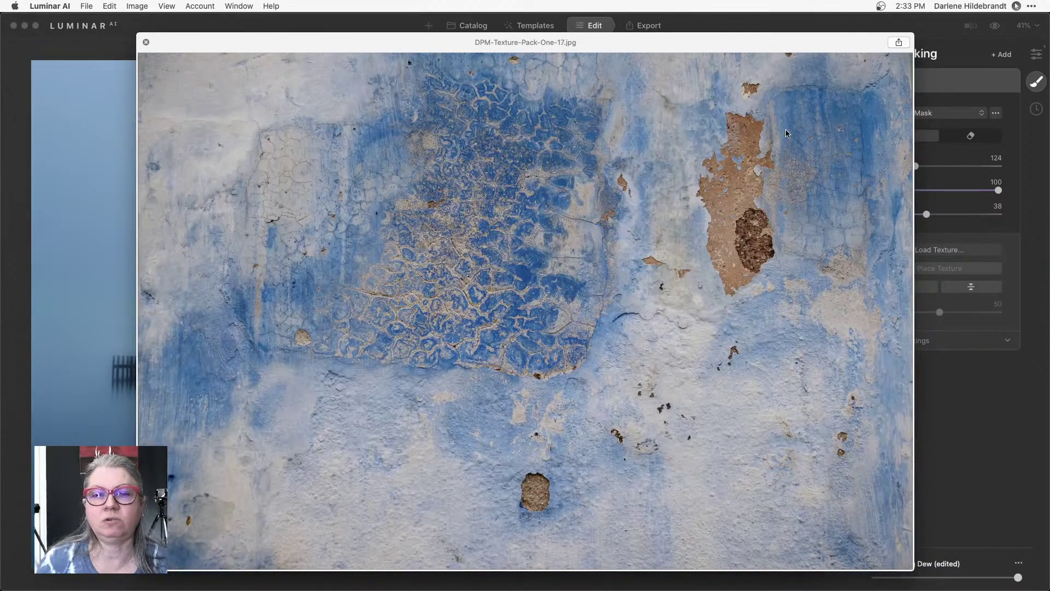
pyautogui.press('Down')
pyautogui.press('Down')
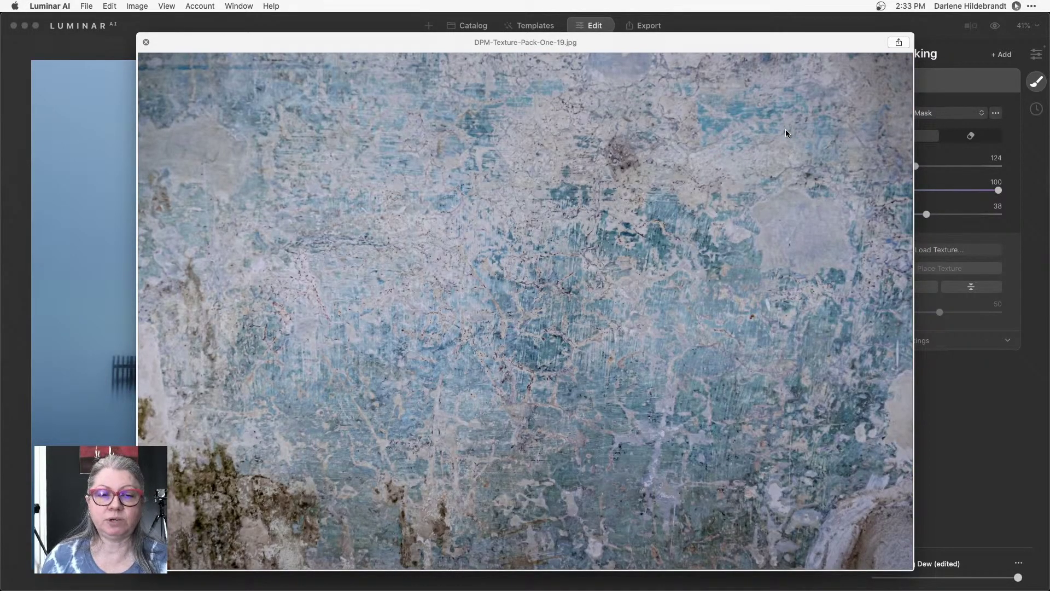
pyautogui.press('Down')
pyautogui.press('Down')
pyautogui.press('Down')
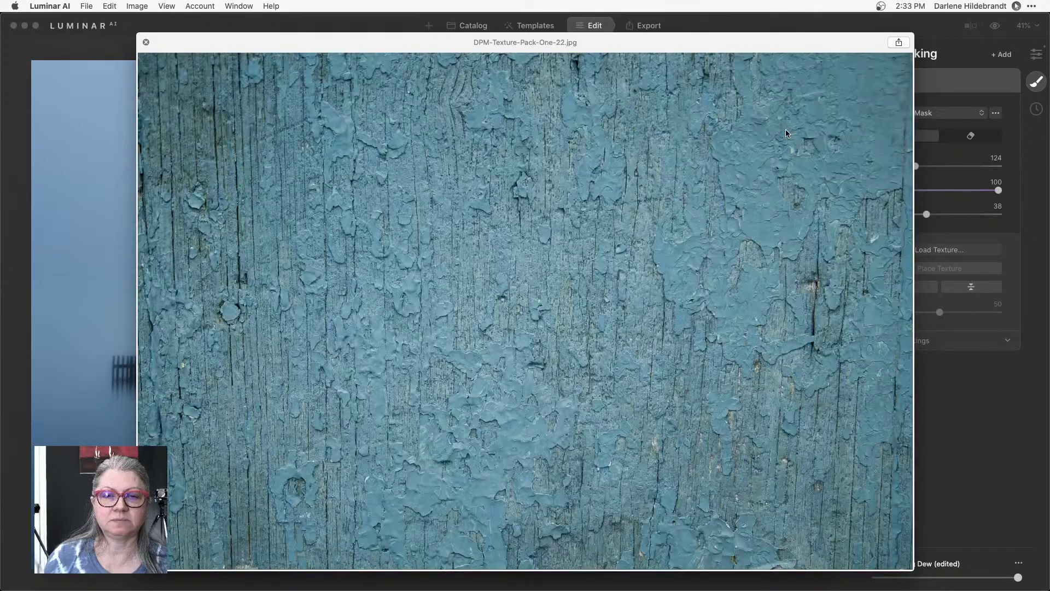
pyautogui.press('Down')
pyautogui.press('Up')
pyautogui.press('Up')
pyautogui.press('Up')
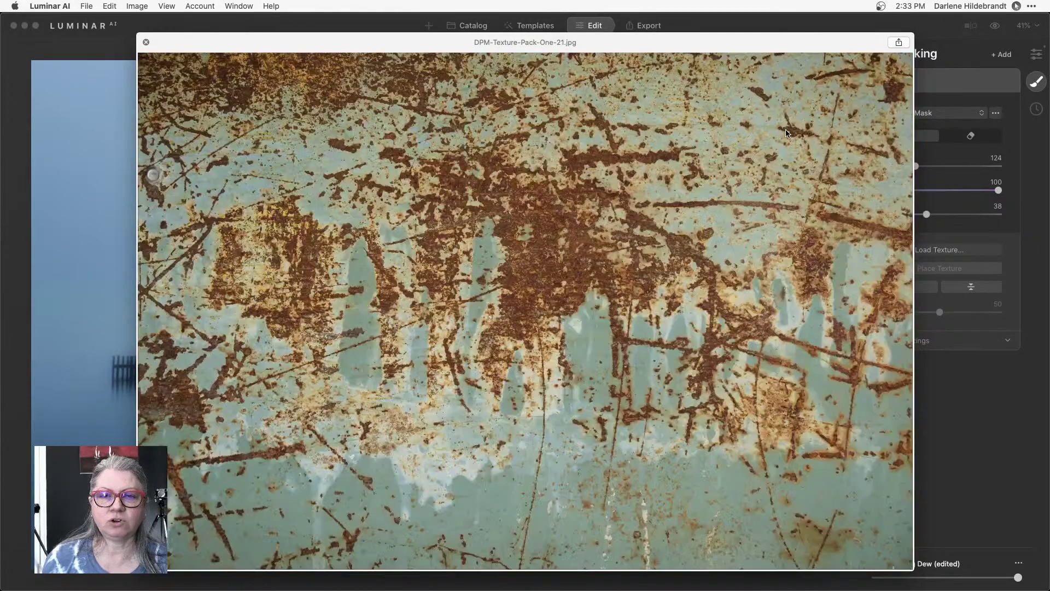
pyautogui.press('Up')
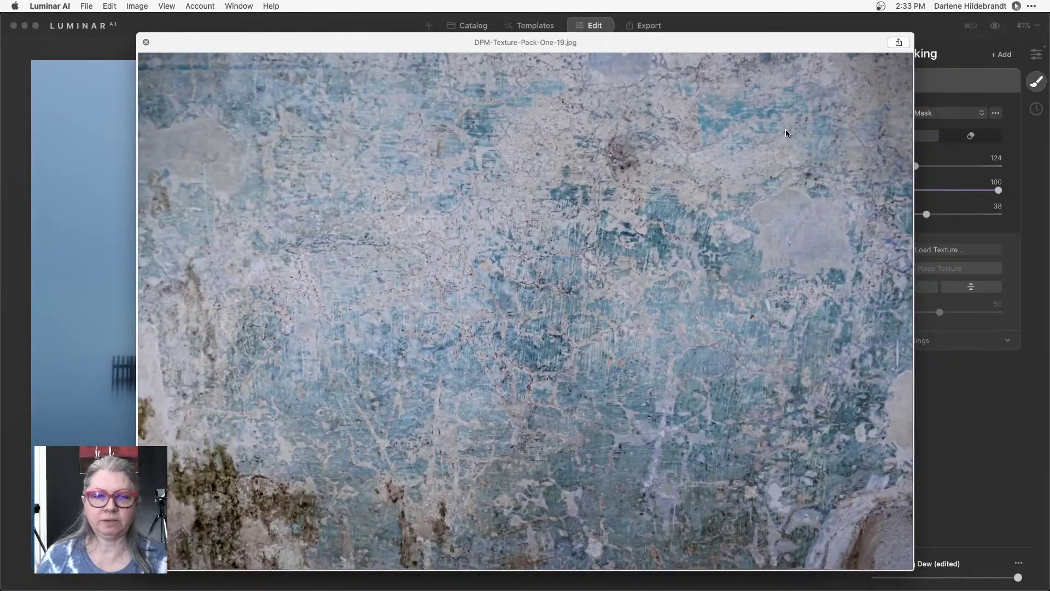
# Load DPM-Texture-Pack-One-19.jpg as the texture and expand its advanced settings.
pyautogui.press('space')
pyautogui.press('Up')
pyautogui.press('Up')
pyautogui.press('Up')
pyautogui.press('Up')
pyautogui.press('Up')
pyautogui.press('Up')
pyautogui.press('Up')
pyautogui.press('Up')
pyautogui.press('Up')
pyautogui.press('Up')
pyautogui.press('Up')
pyautogui.press('Up')
pyautogui.press('Up')
pyautogui.press('Up')
pyautogui.press('Up')
pyautogui.press('Up')
pyautogui.press('Up')
pyautogui.press('Up')
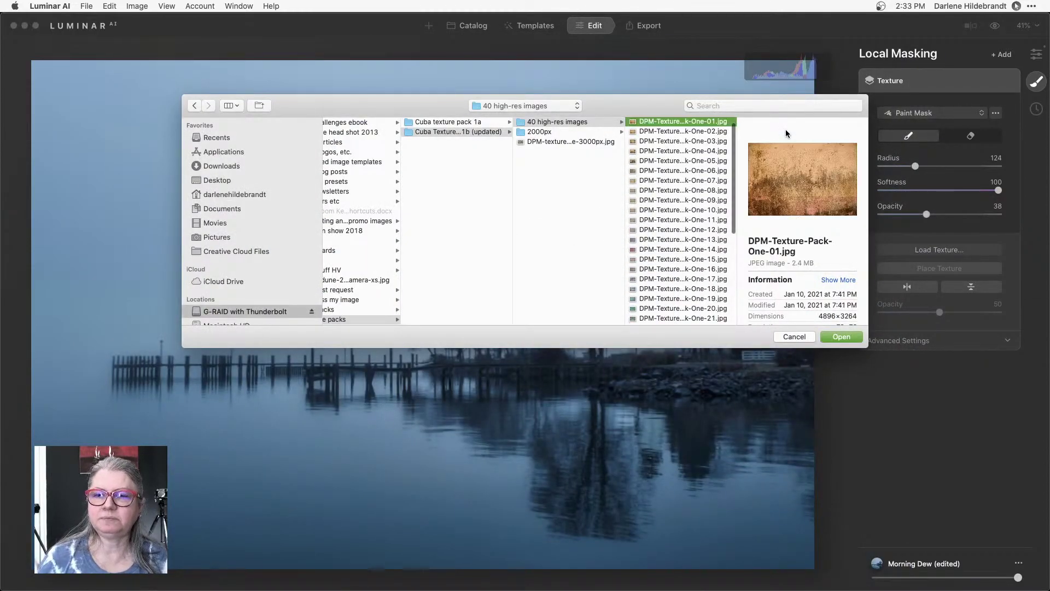
pyautogui.scroll(-3, 678, 189)
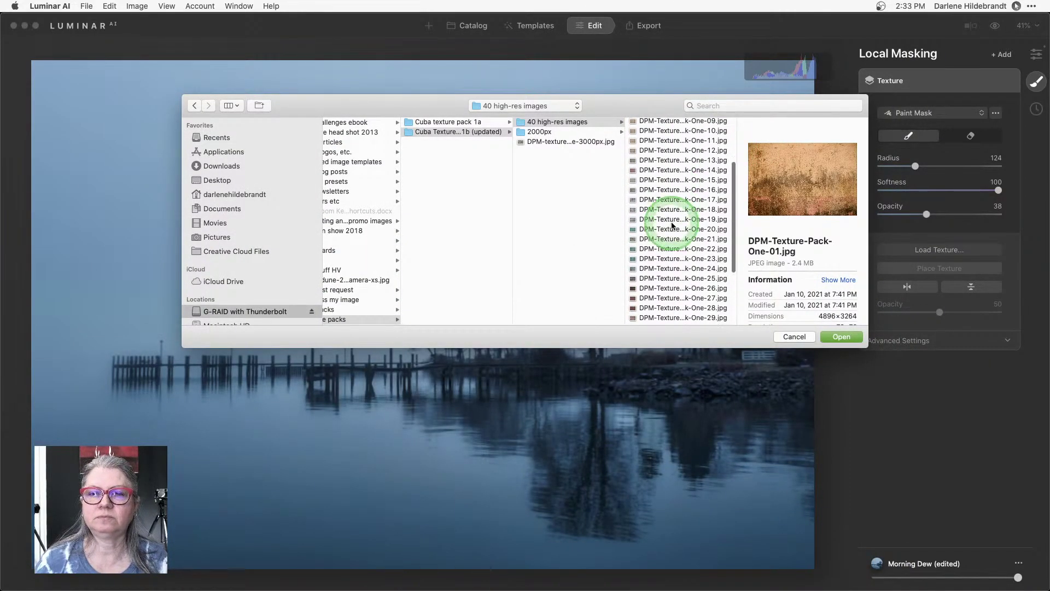
pyautogui.click(672, 221)
pyautogui.doubleClick(672, 221)
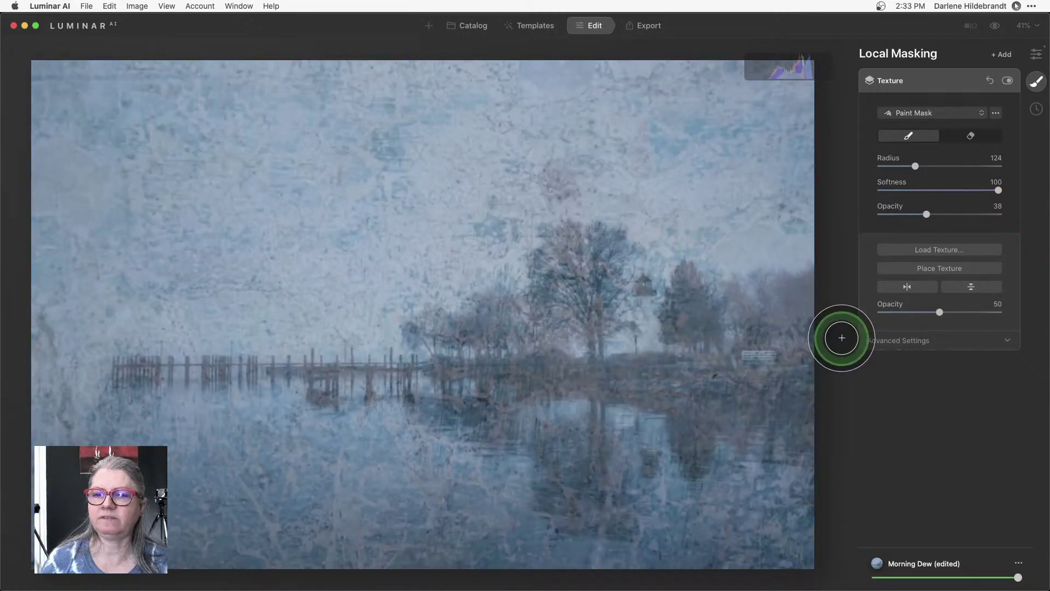
pyautogui.click(882, 342)
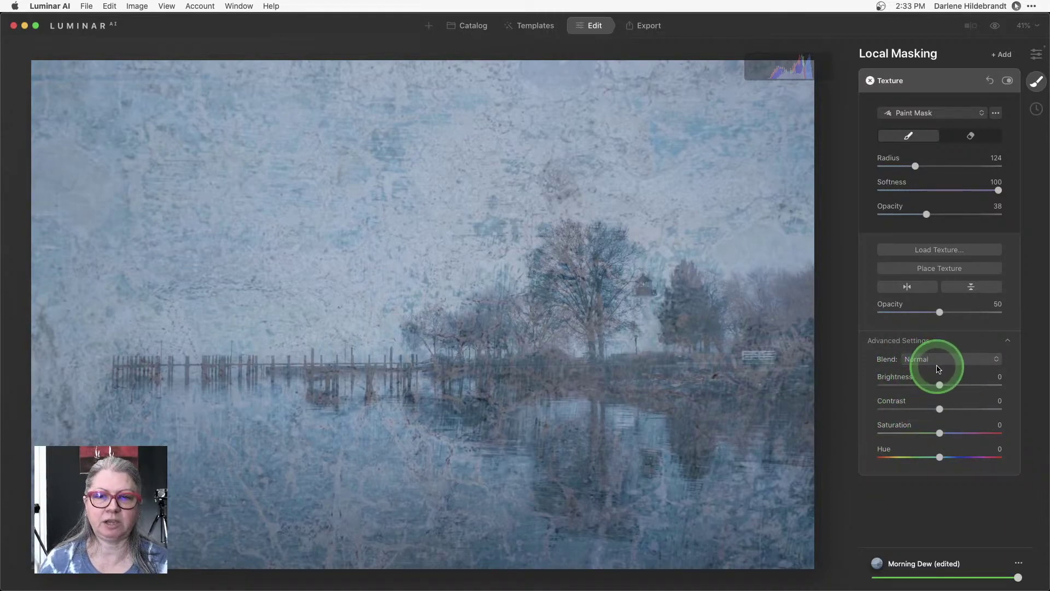
# Try flipping the texture horizontally and vertically over the photo, restoring its original orientation each time.
pyautogui.click(900, 288)
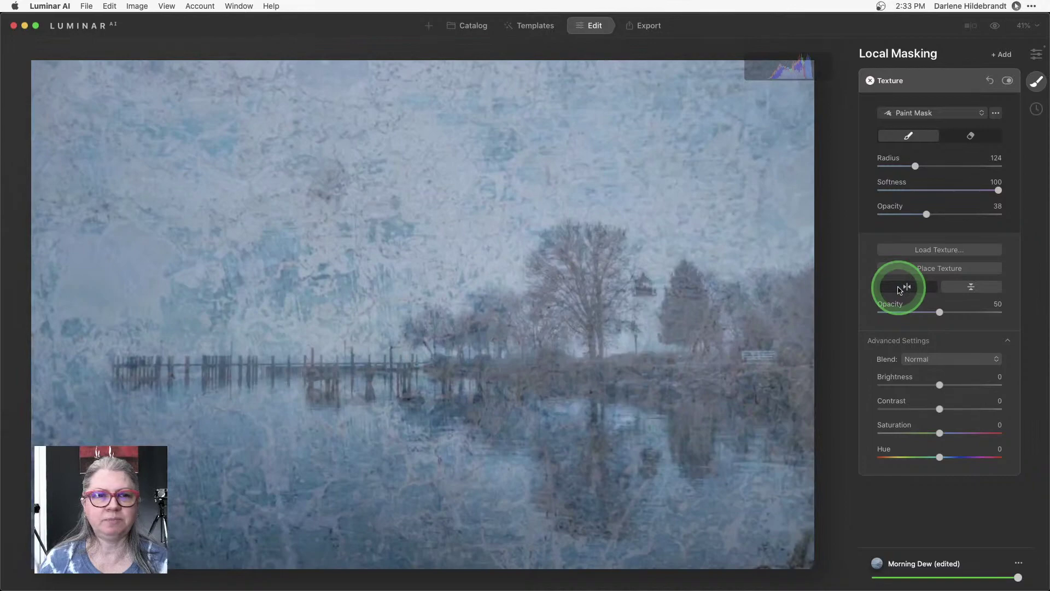
pyautogui.click(899, 289)
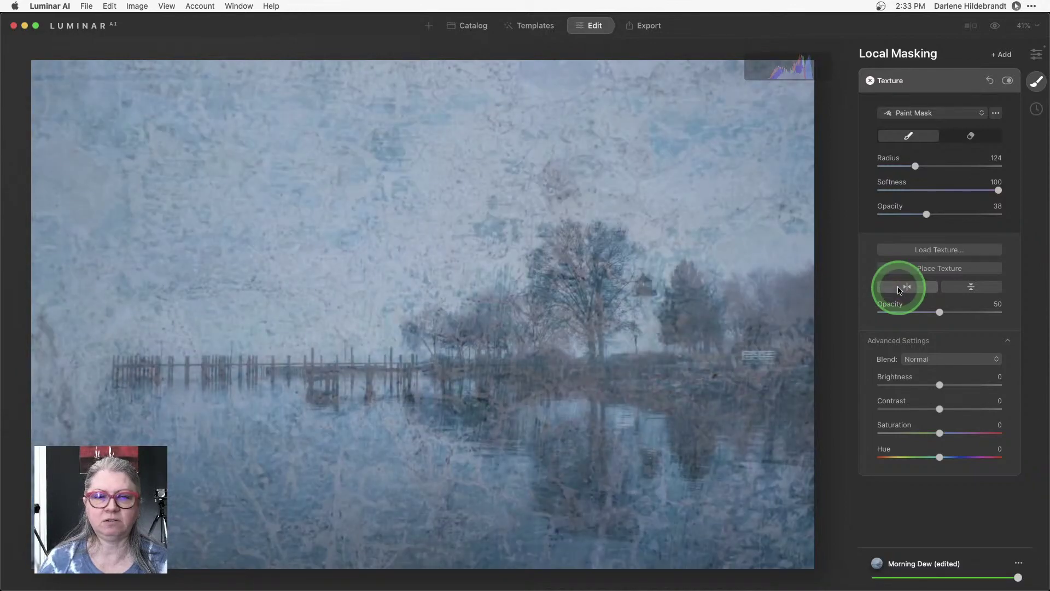
pyautogui.click(900, 289)
pyautogui.click(900, 289)
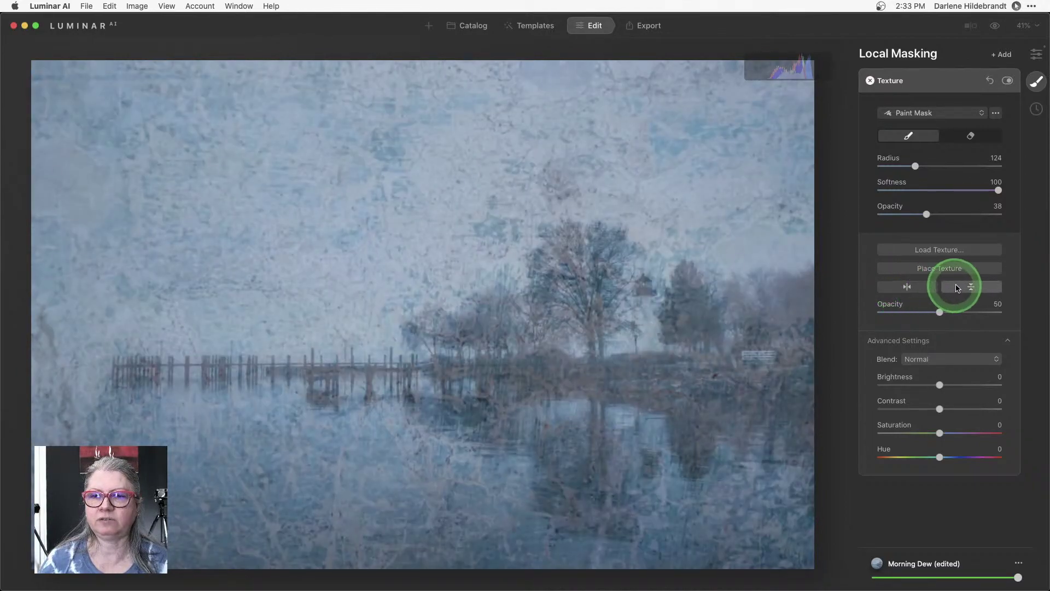
pyautogui.click(970, 288)
pyautogui.click(970, 288)
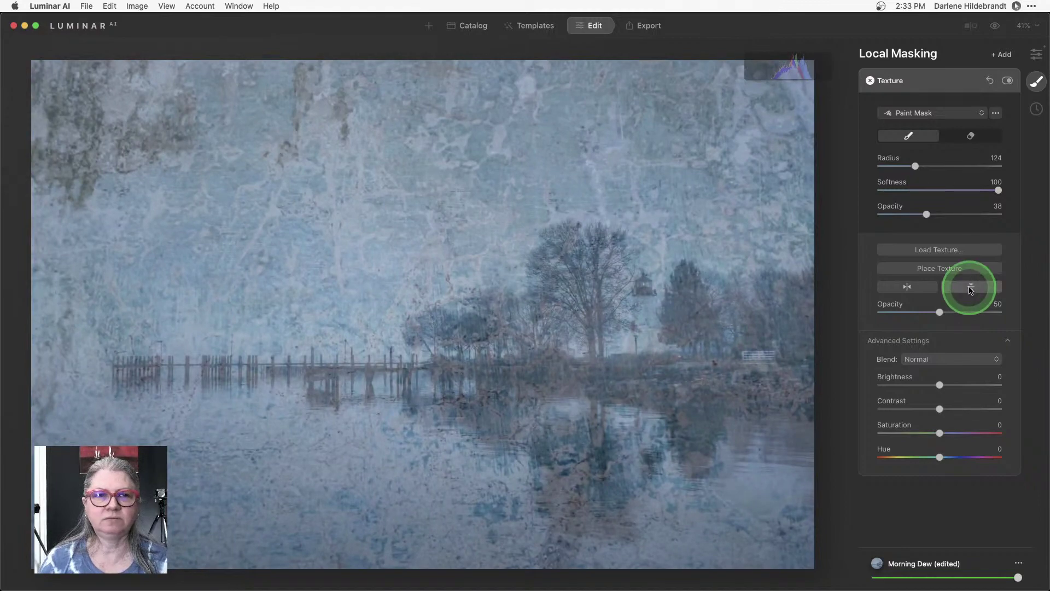
pyautogui.click(970, 288)
pyautogui.click(970, 288)
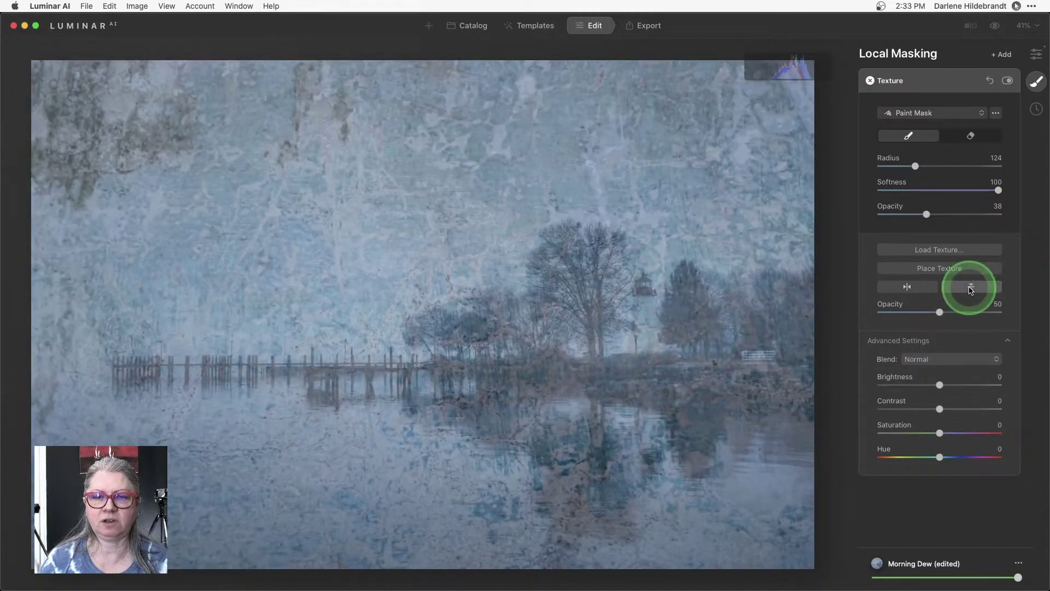
pyautogui.click(970, 288)
# Try the Darken blend mode on the texture and check it with a vertical flip.
pyautogui.click(927, 359)
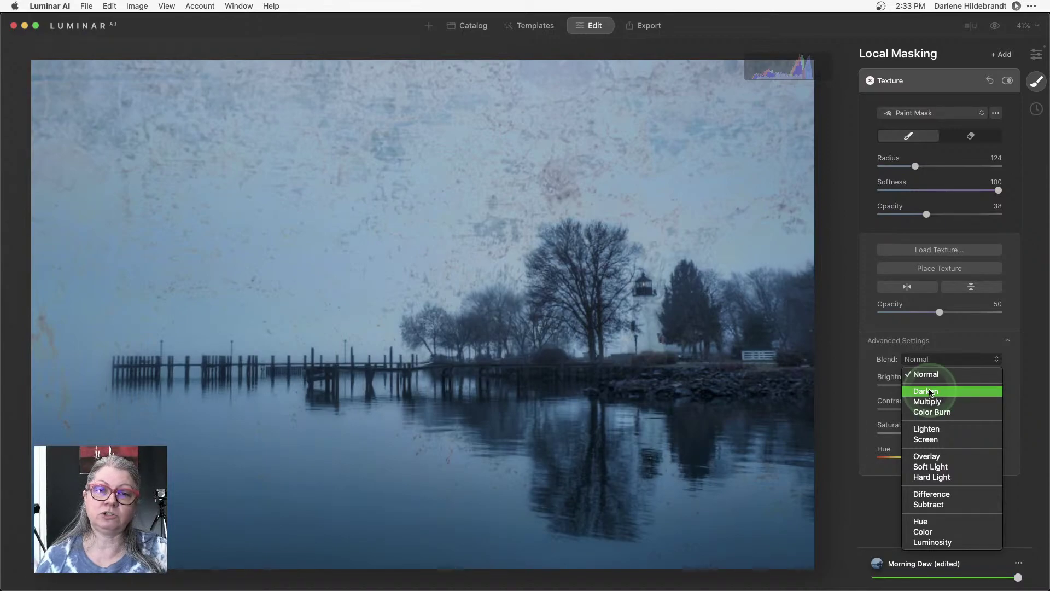
pyautogui.click(930, 392)
pyautogui.click(977, 289)
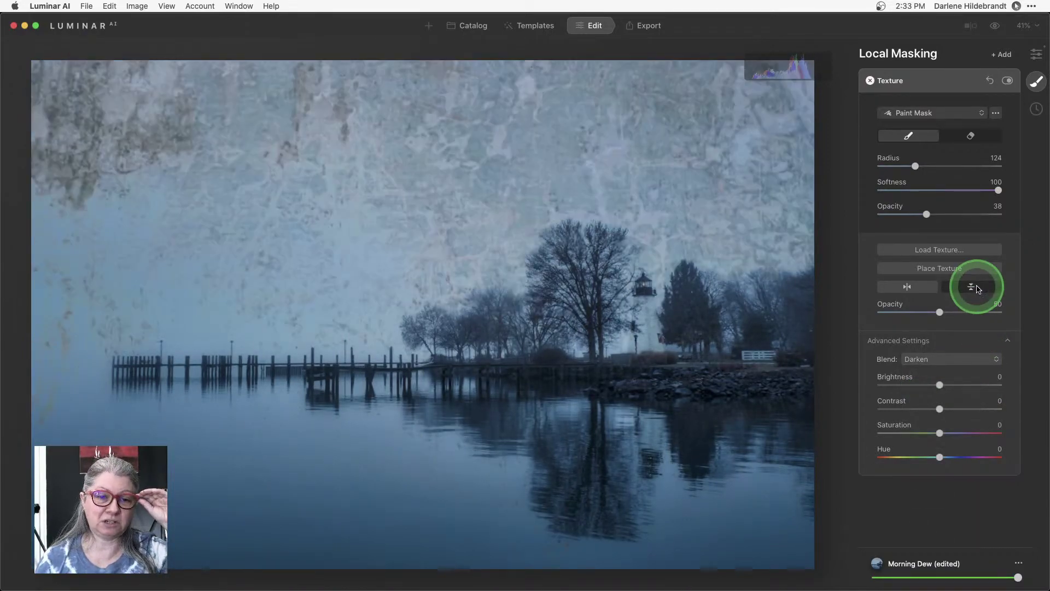
pyautogui.click(923, 341)
# Try the Lighten blend mode on the texture, flipping it vertically and back to compare.
pyautogui.click(926, 358)
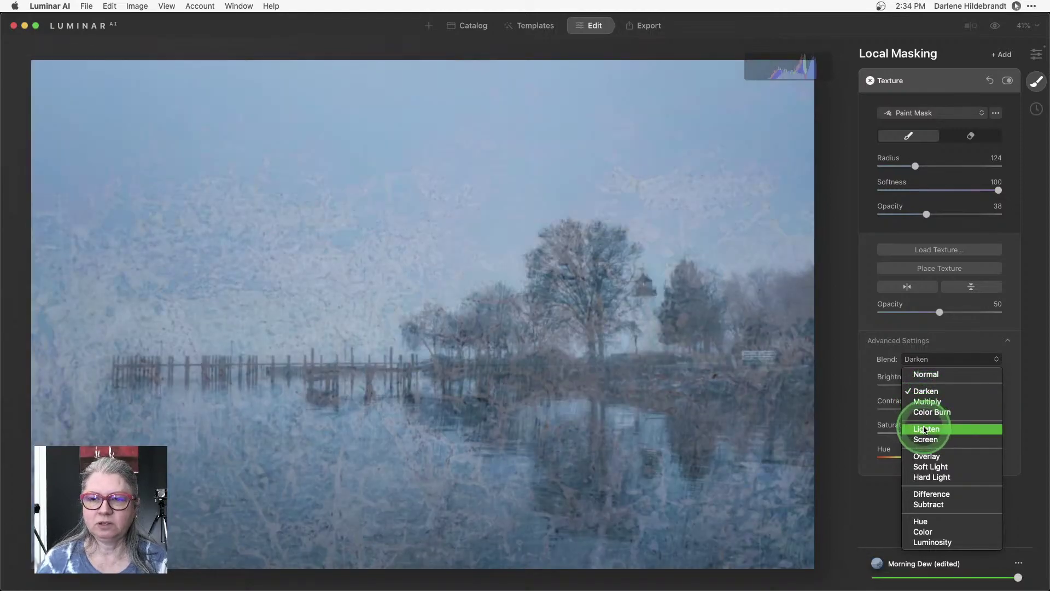
pyautogui.click(925, 429)
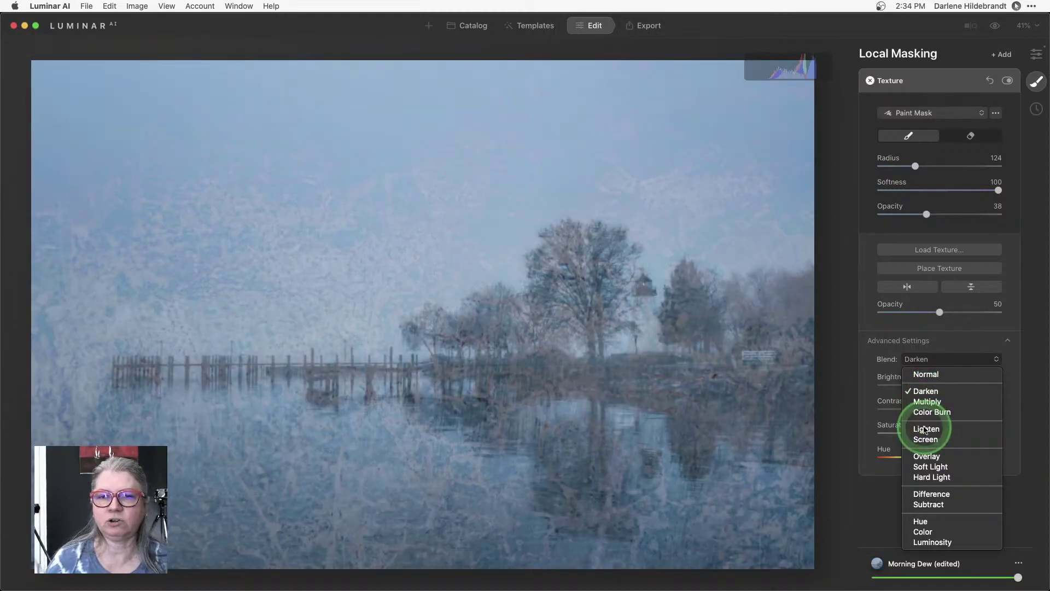
pyautogui.click(969, 286)
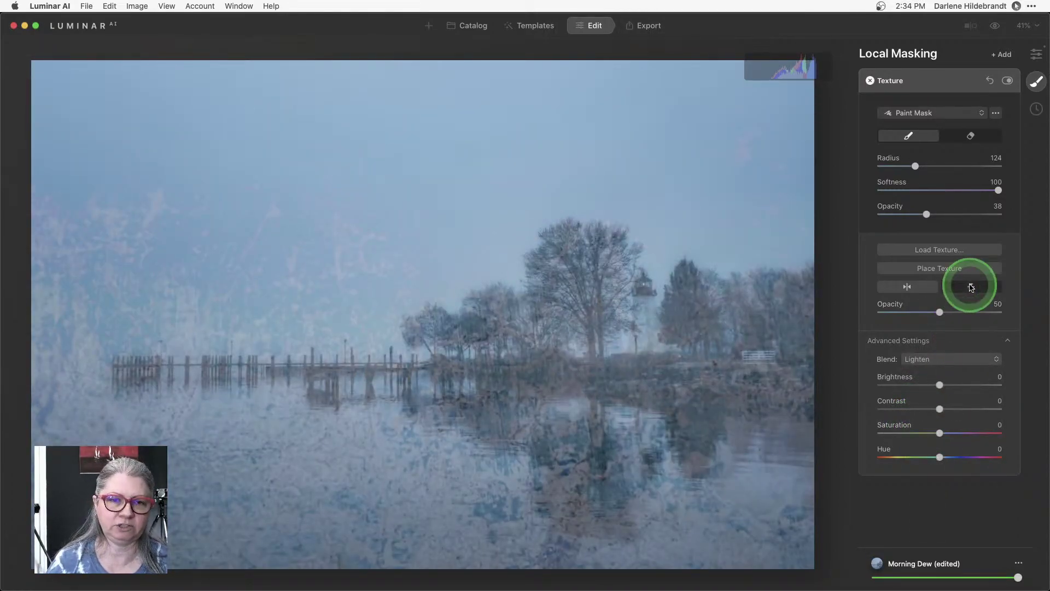
pyautogui.click(970, 286)
# Try the Overlay blend mode on the texture and compare it with the texture flipped vertically.
pyautogui.click(939, 359)
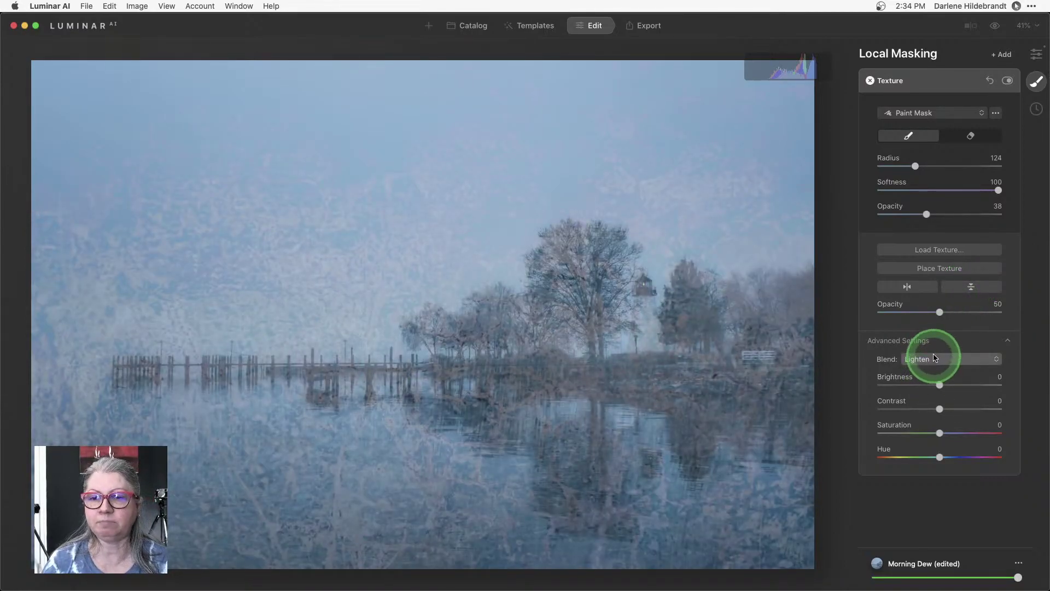
pyautogui.click(931, 402)
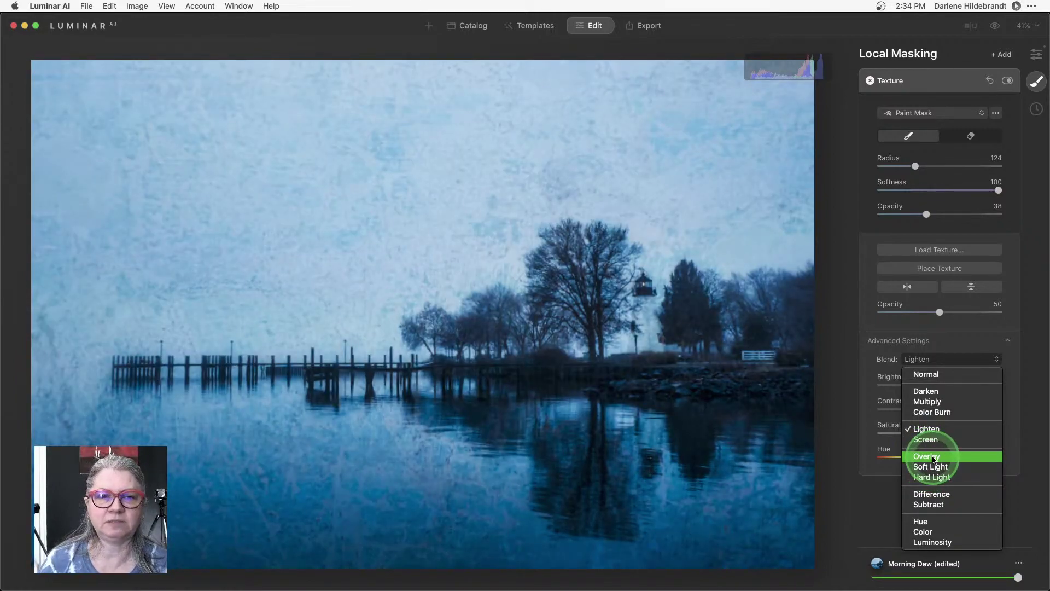
pyautogui.click(933, 458)
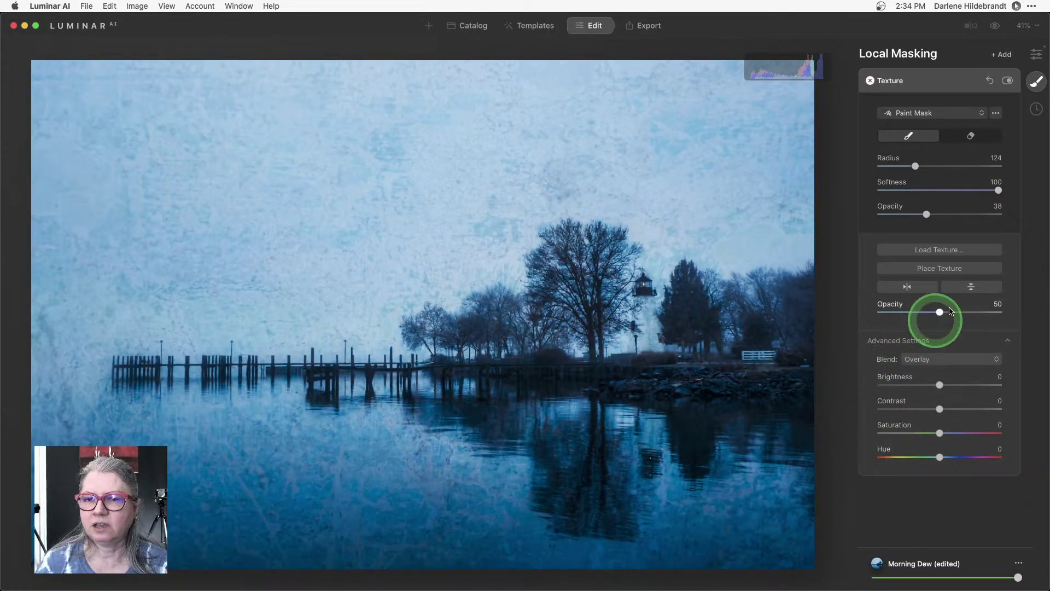
pyautogui.click(971, 287)
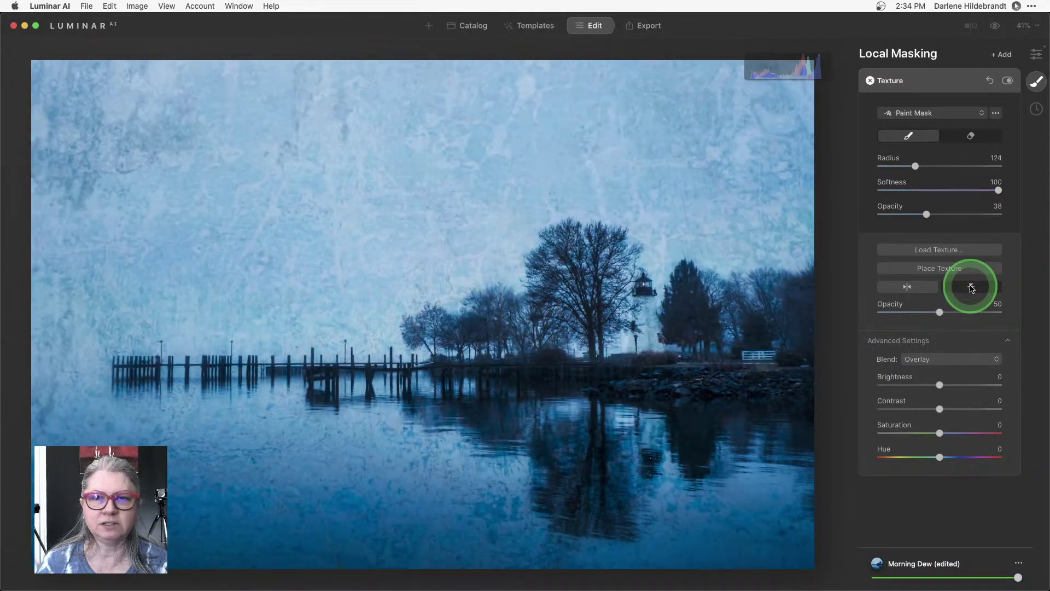
# Set the texture's contrast to -49, its opacity to 20 and its saturation to -100.
pyautogui.moveTo(940, 409); pyautogui.dragTo(910, 411)
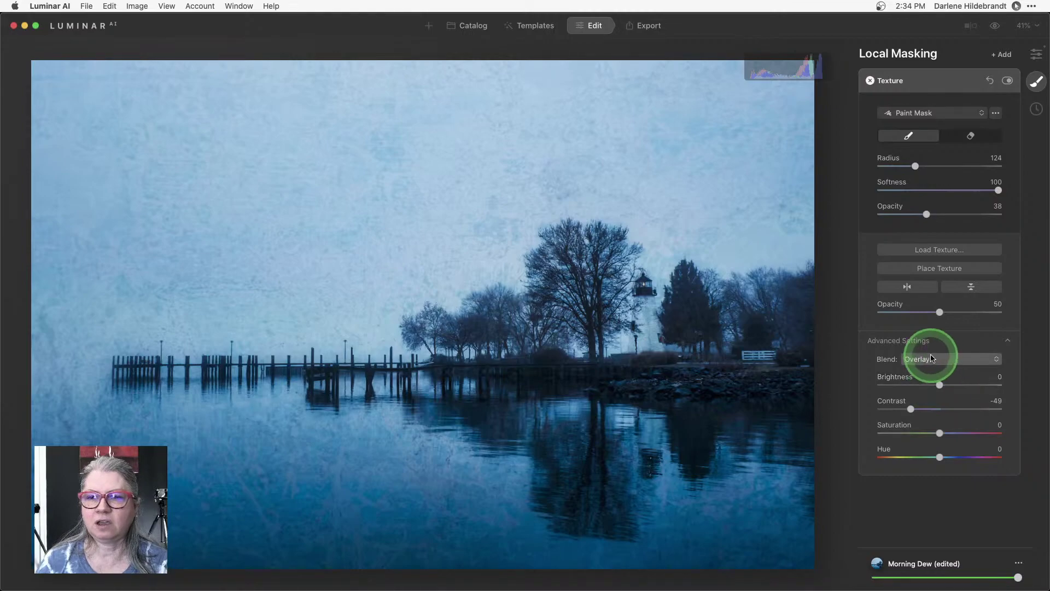
pyautogui.moveTo(938, 311); pyautogui.dragTo(904, 313)
pyautogui.moveTo(940, 433); pyautogui.dragTo(861, 433)
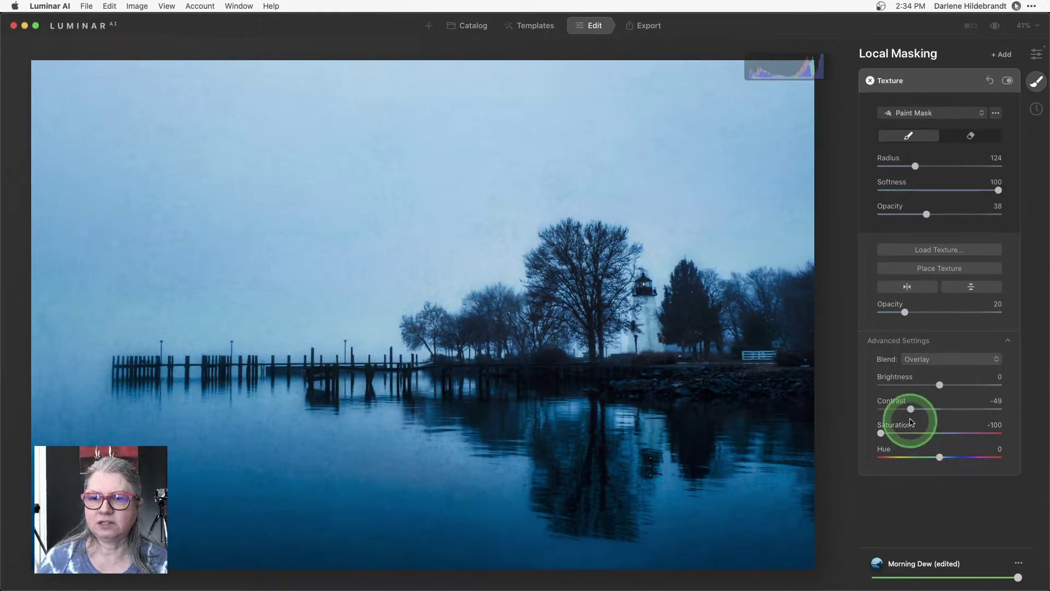
# Set the texture's contrast to -16, reset its saturation and set its blend mode to Normal.
pyautogui.moveTo(910, 408)
pyautogui.mouseDown()
pyautogui.moveTo(837, 409)
pyautogui.moveTo(929, 409)
pyautogui.mouseUp()
pyautogui.doubleClick(881, 432)
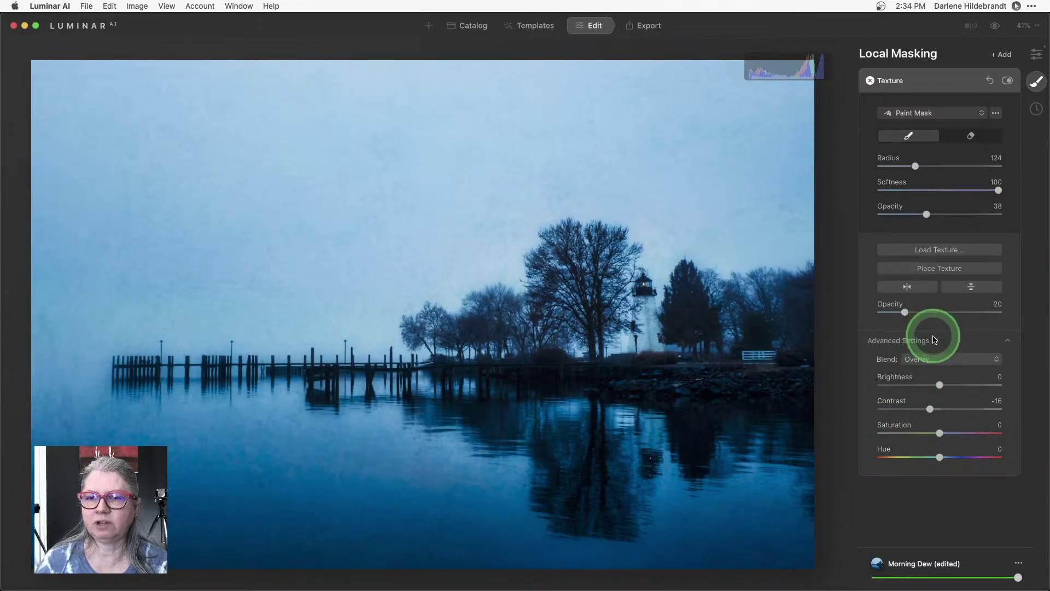
pyautogui.click(933, 359)
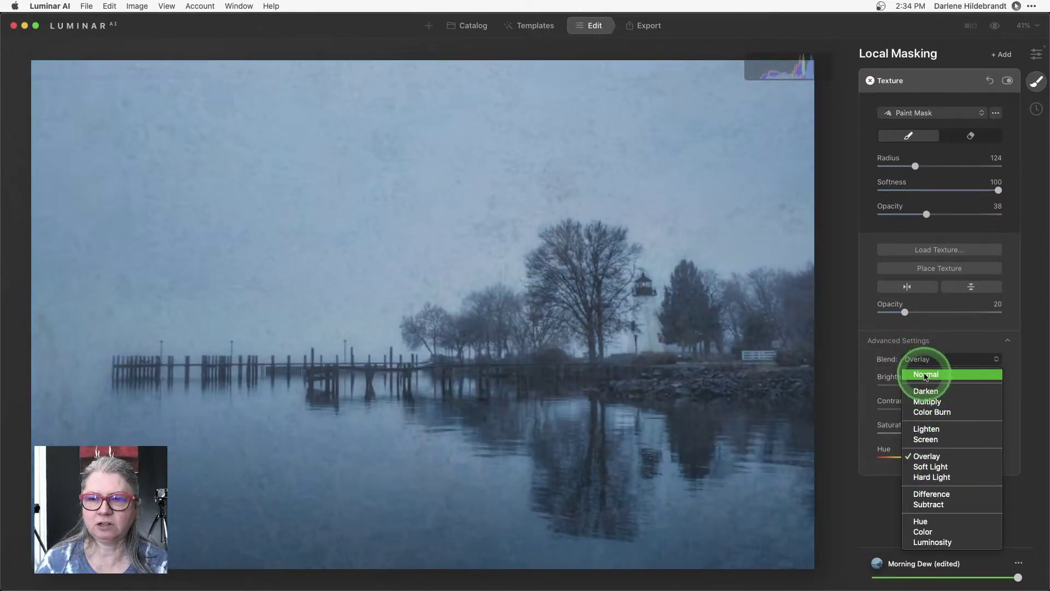
pyautogui.click(925, 376)
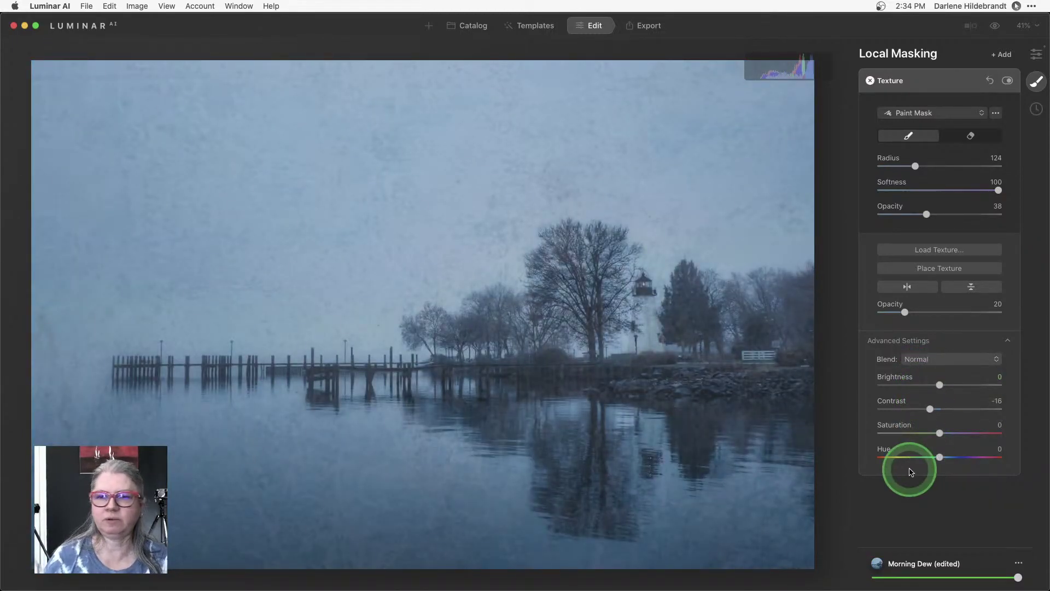
# Set the texture's brightness to -43 and its contrast to -21 in the advanced settings.
pyautogui.moveTo(939, 385); pyautogui.dragTo(917, 425)
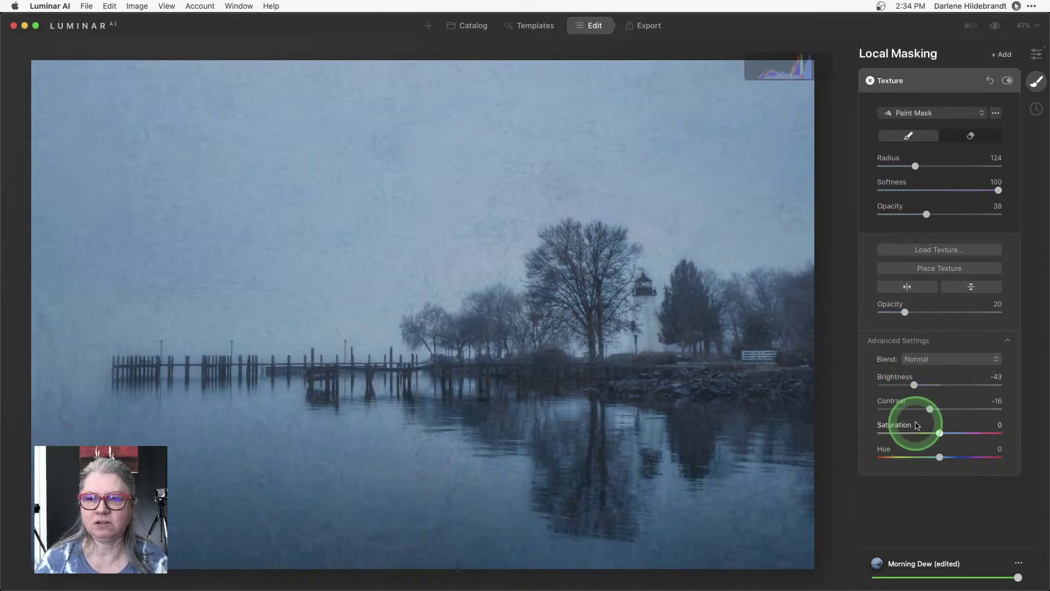
pyautogui.doubleClick(930, 408)
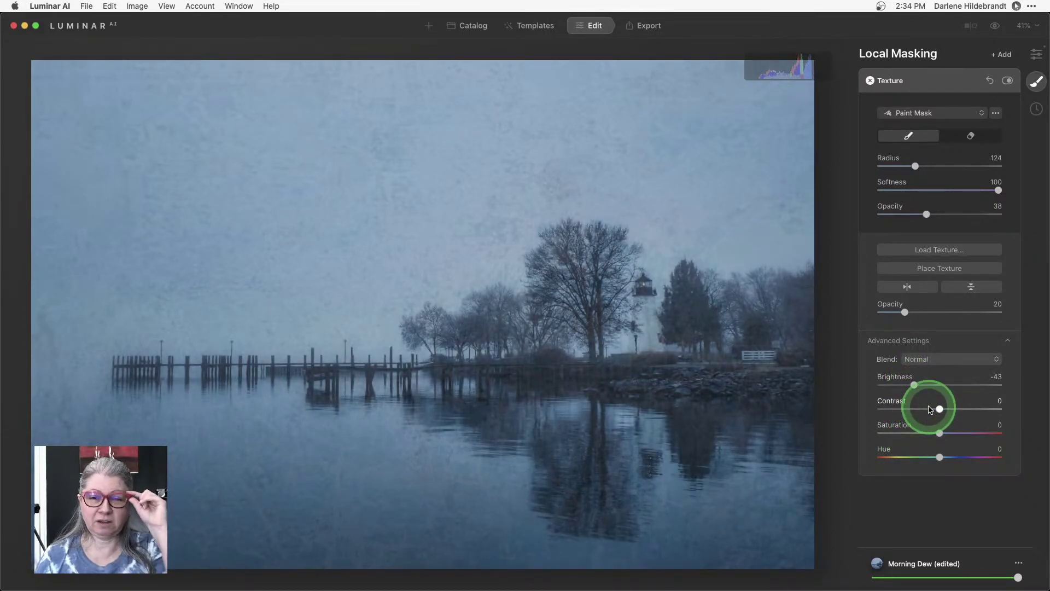
pyautogui.moveTo(937, 409)
pyautogui.mouseDown()
pyautogui.moveTo(929, 408)
pyautogui.moveTo(930, 425)
pyautogui.mouseUp()
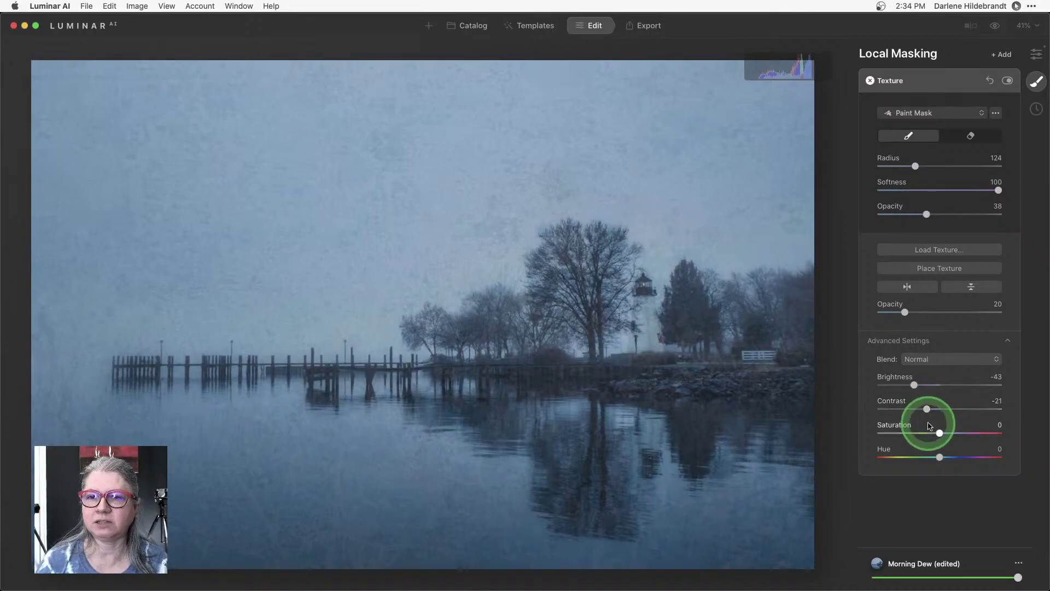
# Erase the texture mask over the trees and lighthouse at opacity 64, reducing the eraser radius to 100 for the lighthouse.
pyautogui.click(967, 136)
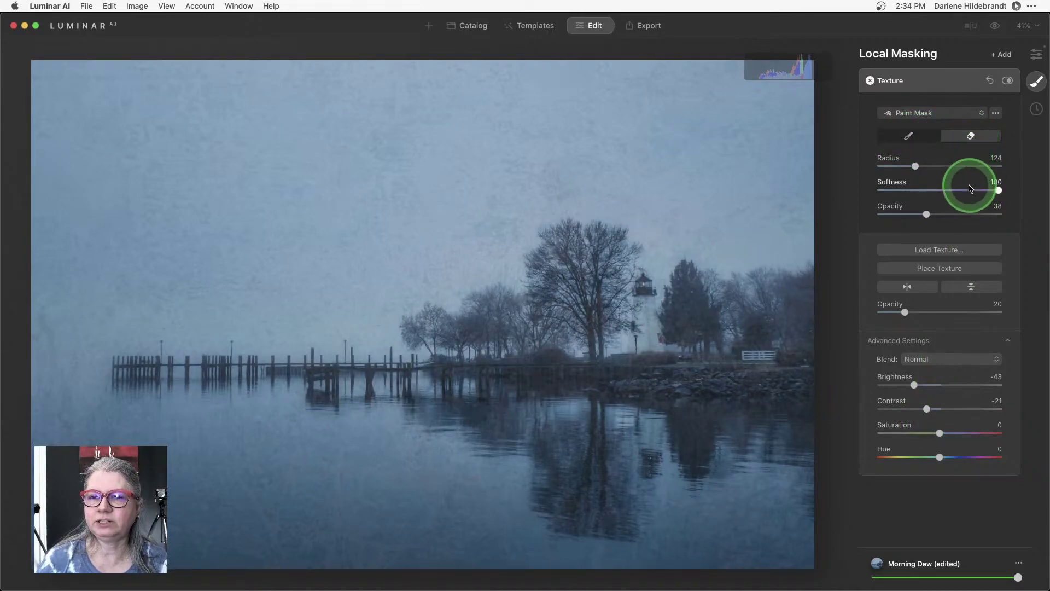
pyautogui.click(956, 214)
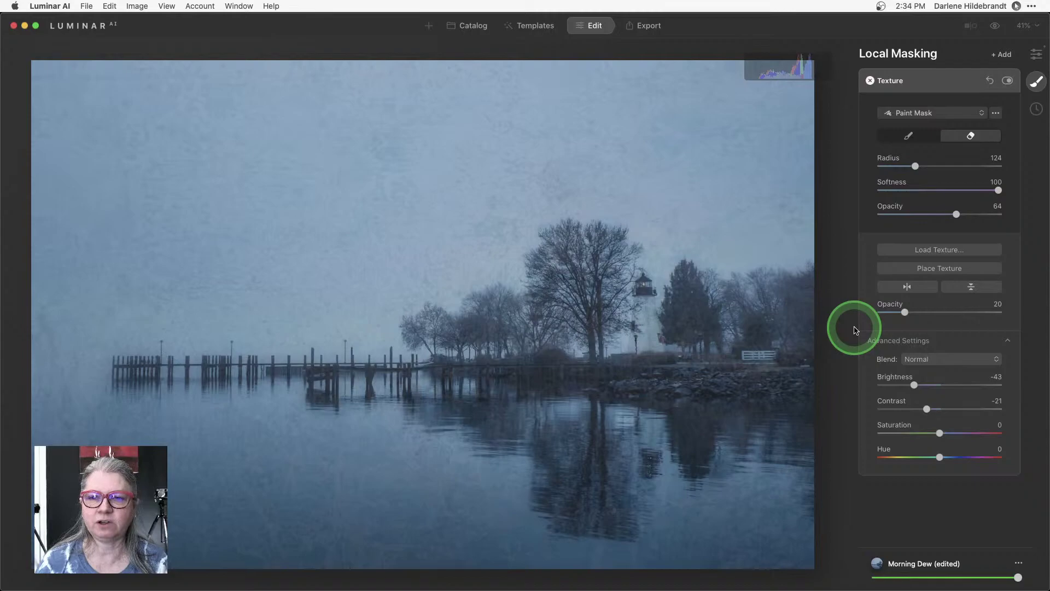
pyautogui.moveTo(667, 340)
pyautogui.mouseDown()
pyautogui.moveTo(592, 348)
pyautogui.moveTo(700, 346)
pyautogui.moveTo(699, 396)
pyautogui.moveTo(638, 427)
pyautogui.moveTo(570, 384)
pyautogui.moveTo(577, 375)
pyautogui.moveTo(774, 376)
pyautogui.moveTo(603, 364)
pyautogui.moveTo(593, 324)
pyautogui.moveTo(608, 347)
pyautogui.moveTo(637, 309)
pyautogui.moveTo(643, 365)
pyautogui.moveTo(725, 383)
pyautogui.moveTo(793, 381)
pyautogui.moveTo(492, 371)
pyautogui.mouseUp()
pyautogui.press('[')
pyautogui.press('[')
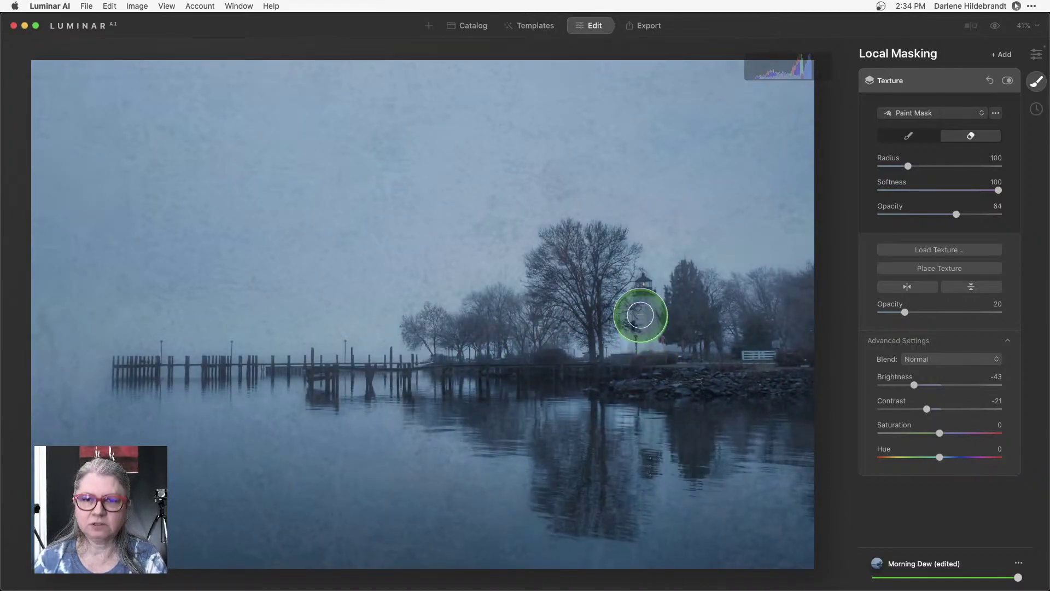
pyautogui.moveTo(640, 314)
pyautogui.mouseDown()
pyautogui.moveTo(639, 291)
pyautogui.moveTo(667, 335)
pyautogui.mouseUp()
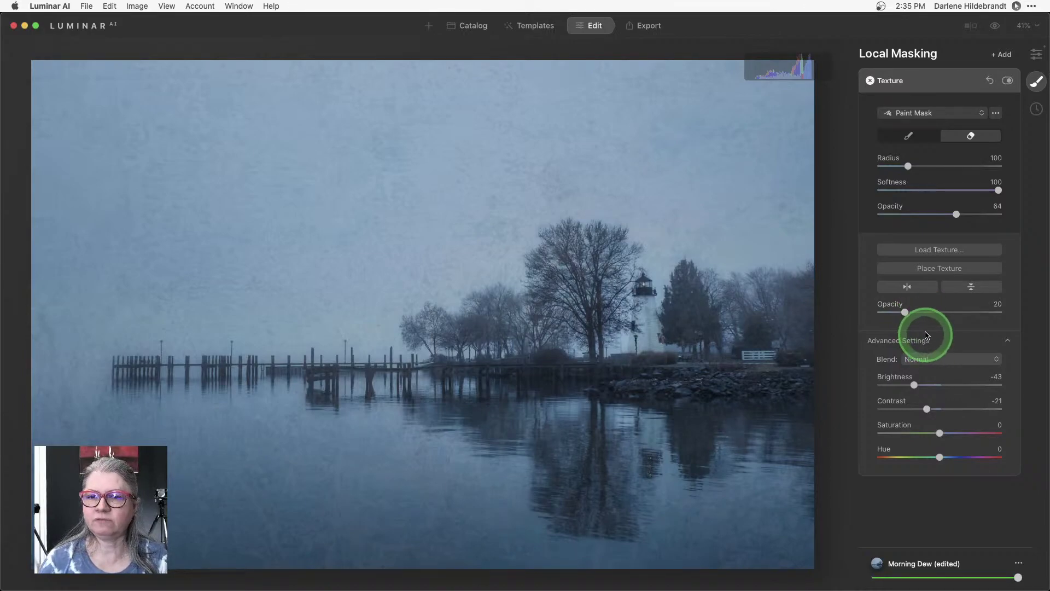
# Enlarge the mask eraser's radius to 136.
pyautogui.press(']')
pyautogui.press(']')
pyautogui.press(']')
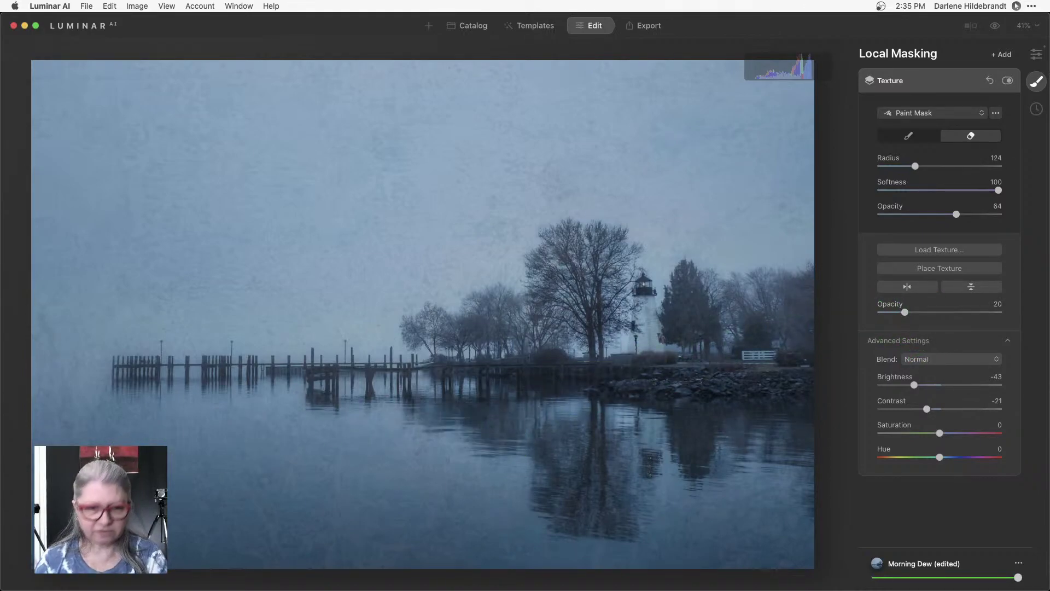
pyautogui.moveTo(45, 559); pyautogui.dragTo(46, 544)
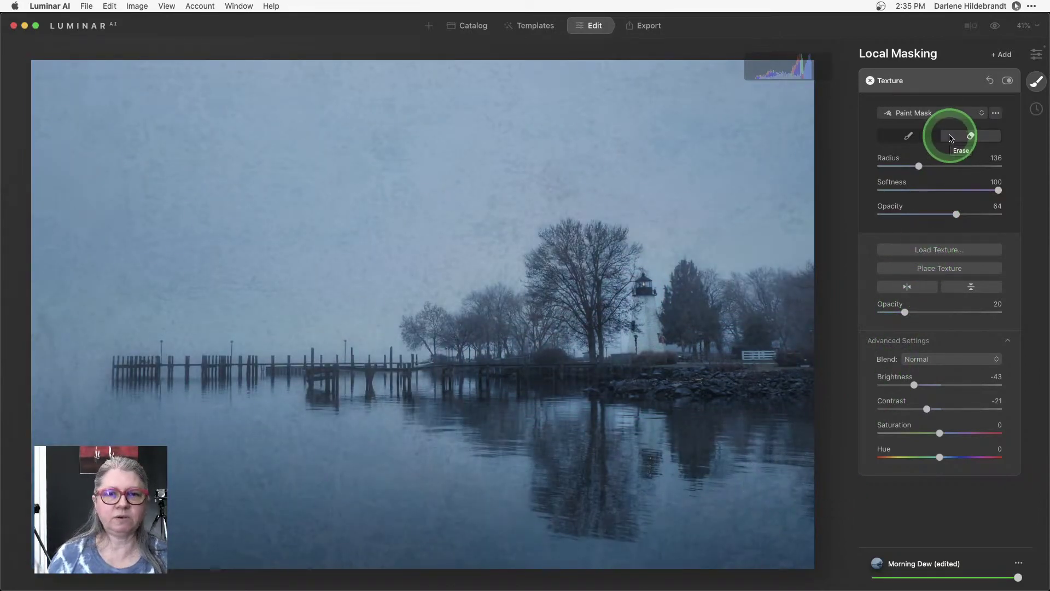
# Add another Texture adjustment to the local masking and return to the general editing tools.
pyautogui.click(943, 90)
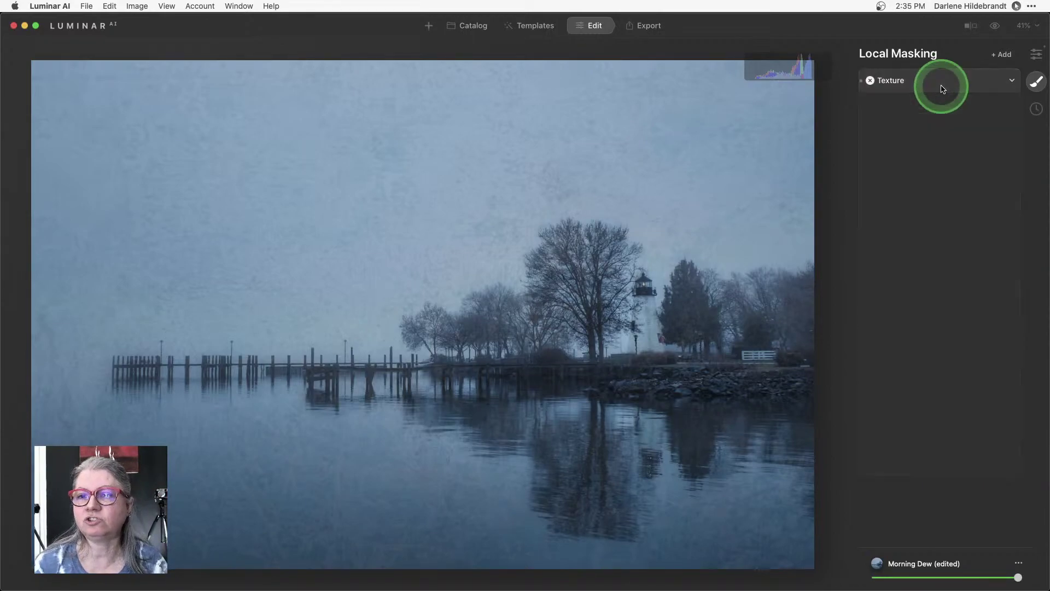
pyautogui.click(1001, 54)
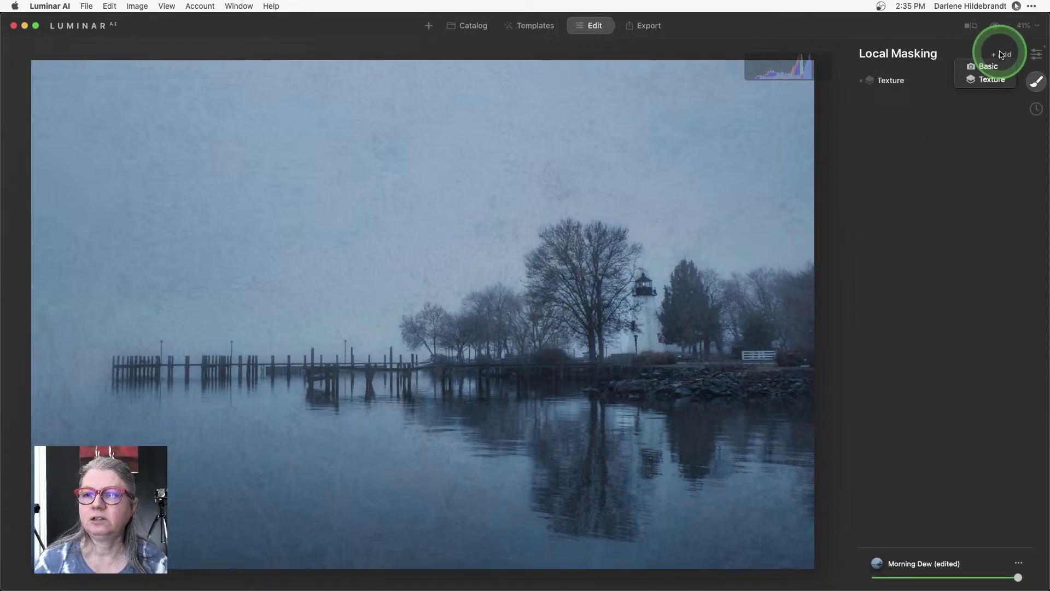
pyautogui.click(977, 79)
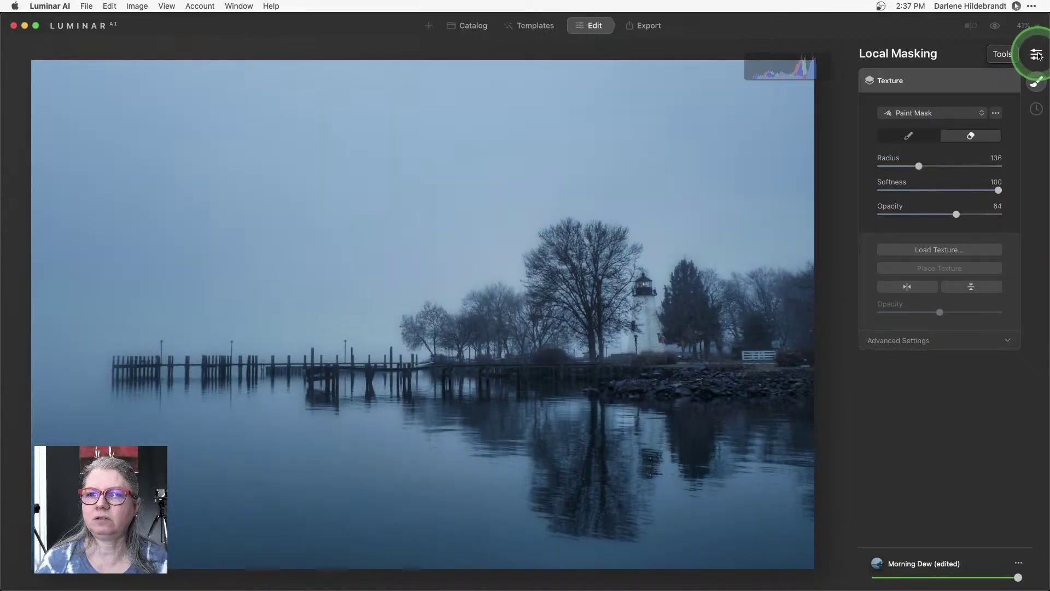
pyautogui.click(1036, 54)
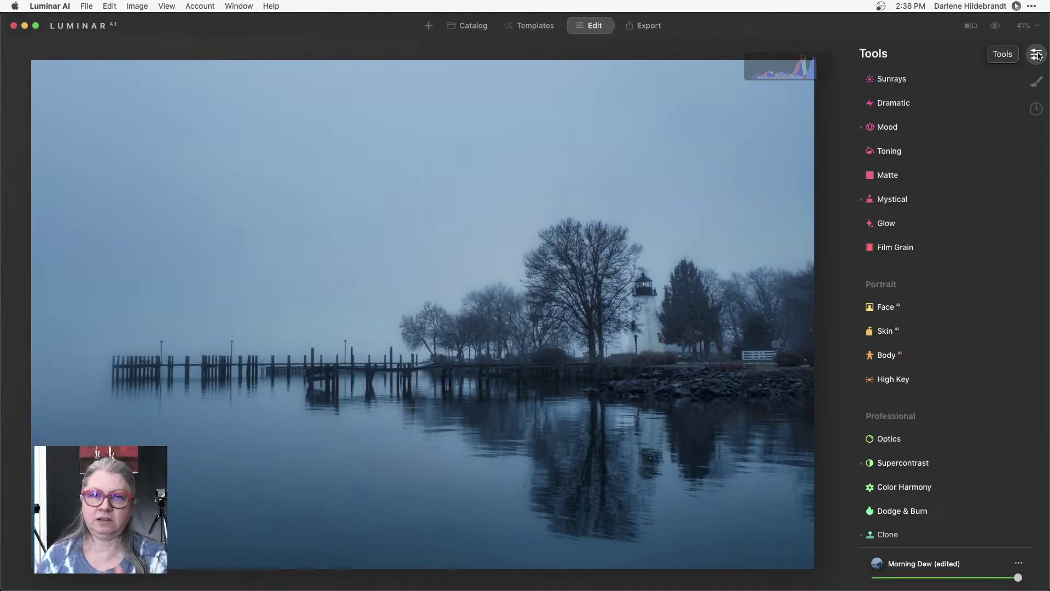
pyautogui.click(1038, 55)
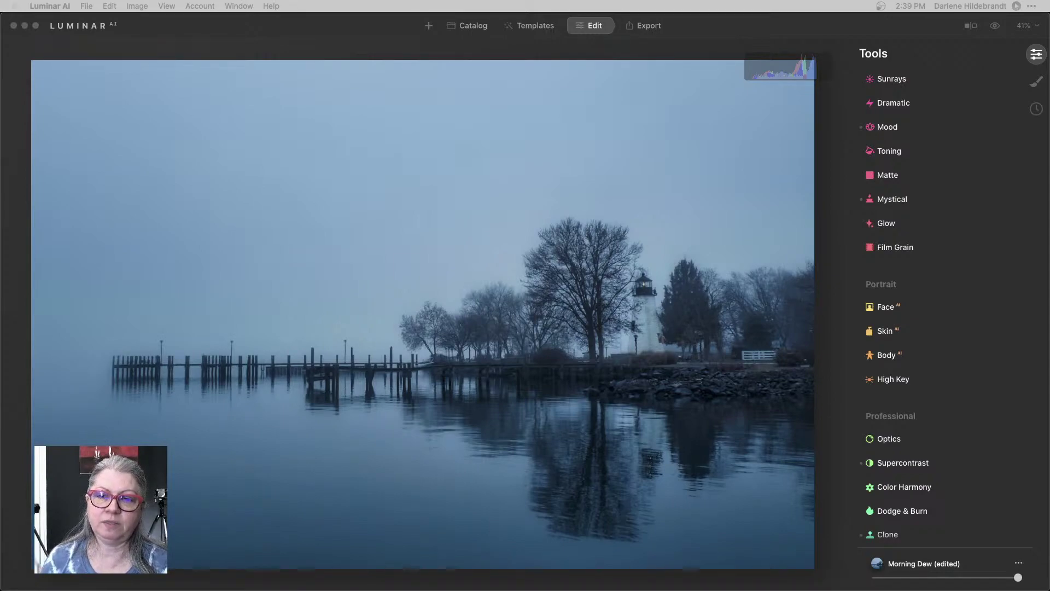
# Switch to Adobe Lightroom Classic and show the Library photo grid.
pyautogui.press('super+Tab')
pyautogui.press('super+Tab')
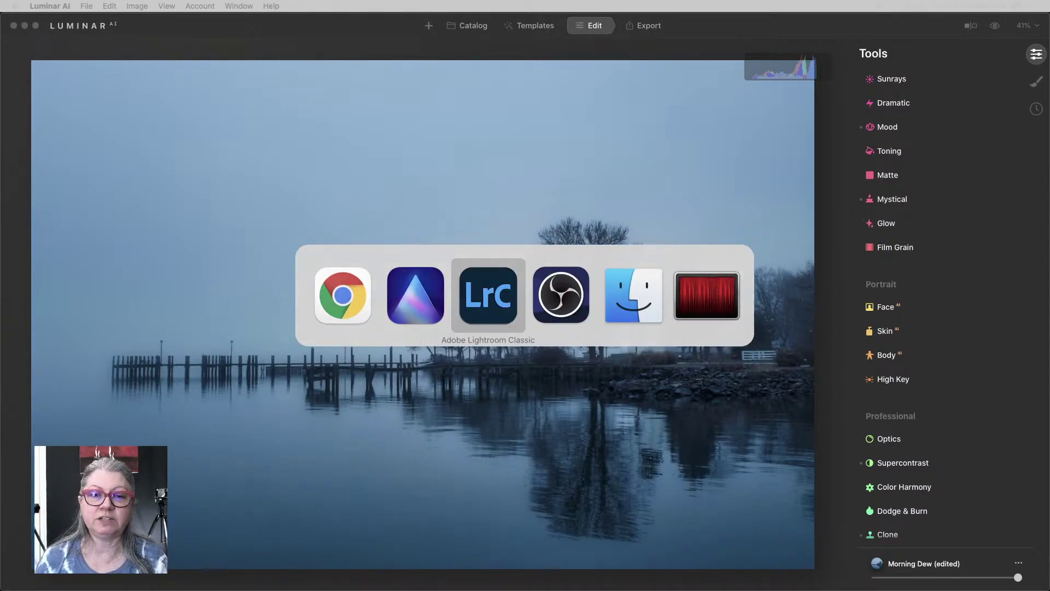
pyautogui.press('g')
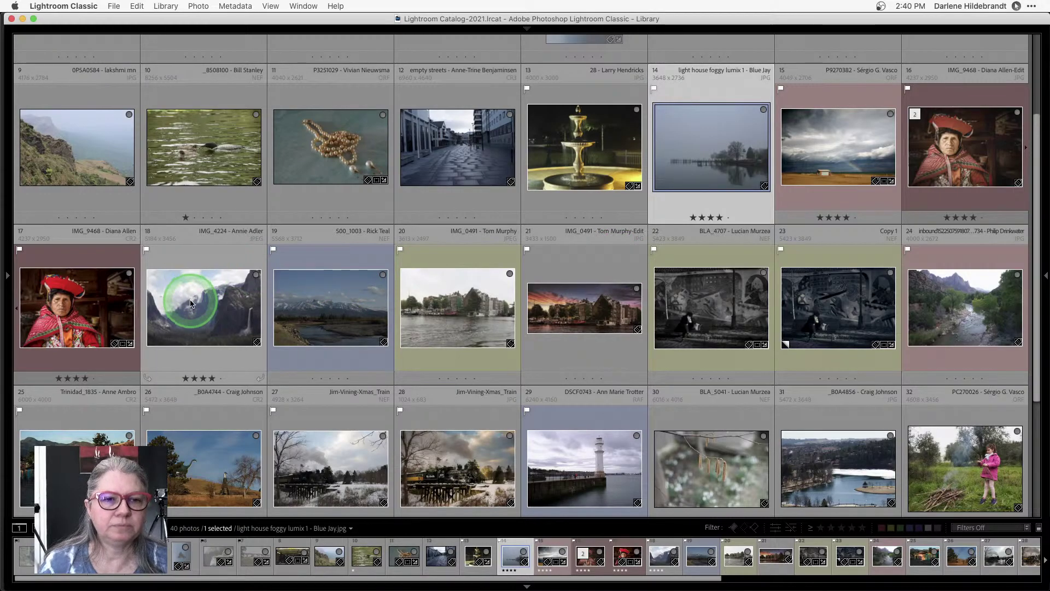
# Mark the selected foggy lighthouse photo with the red colour label.
pyautogui.scroll(3, 190, 304)
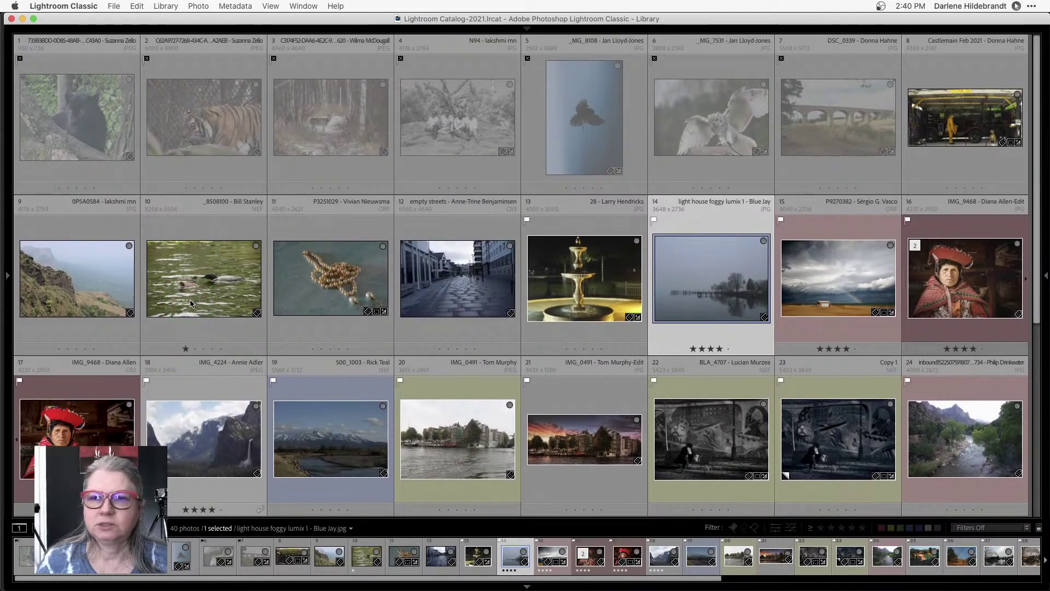
pyautogui.scroll(-3, 191, 304)
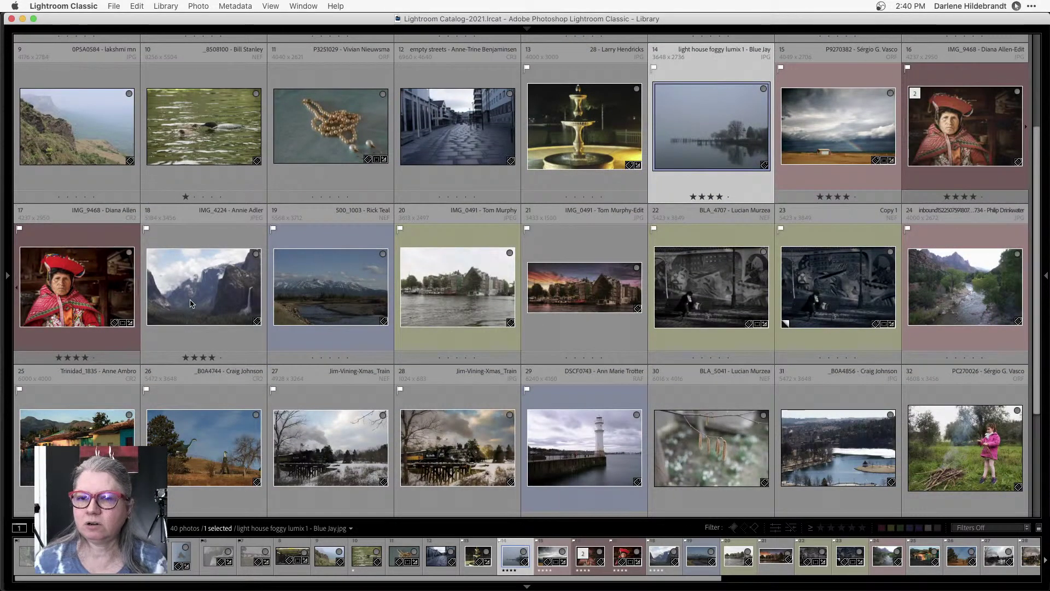
pyautogui.moveTo(191, 304)
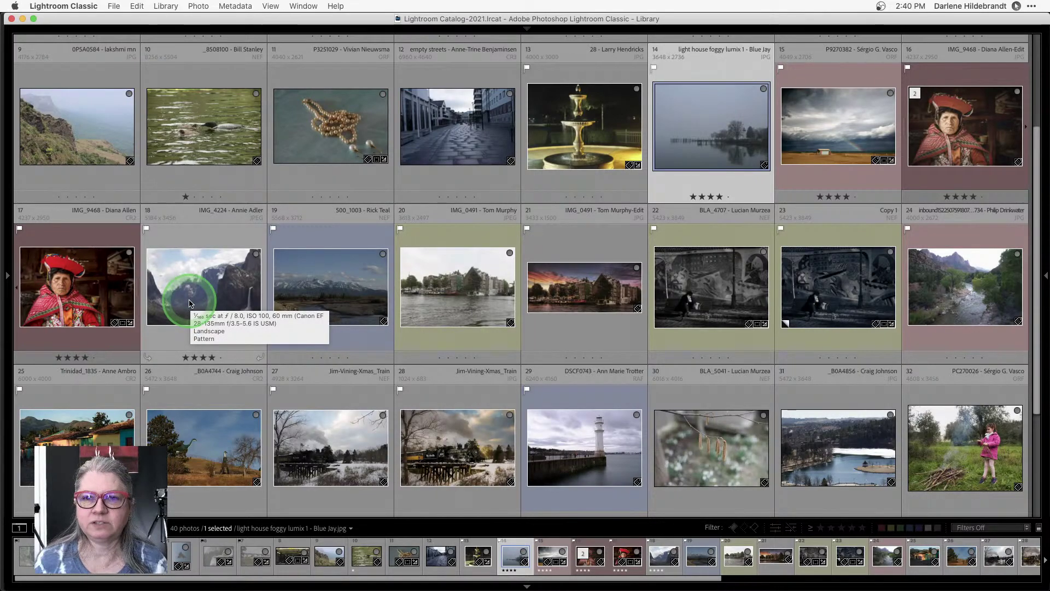
pyautogui.press('6')
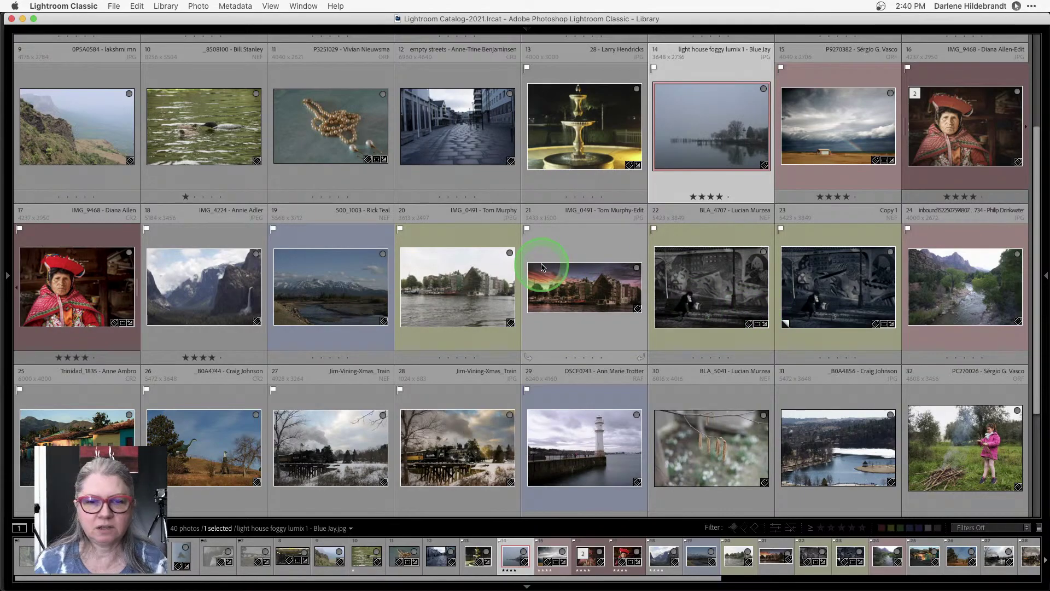
# Look through the photo grid and open the mountain valley waterfall photo IMG_4224 in the Develop module.
pyautogui.scroll(-2, 540, 264)
pyautogui.scroll(-3, 542, 266)
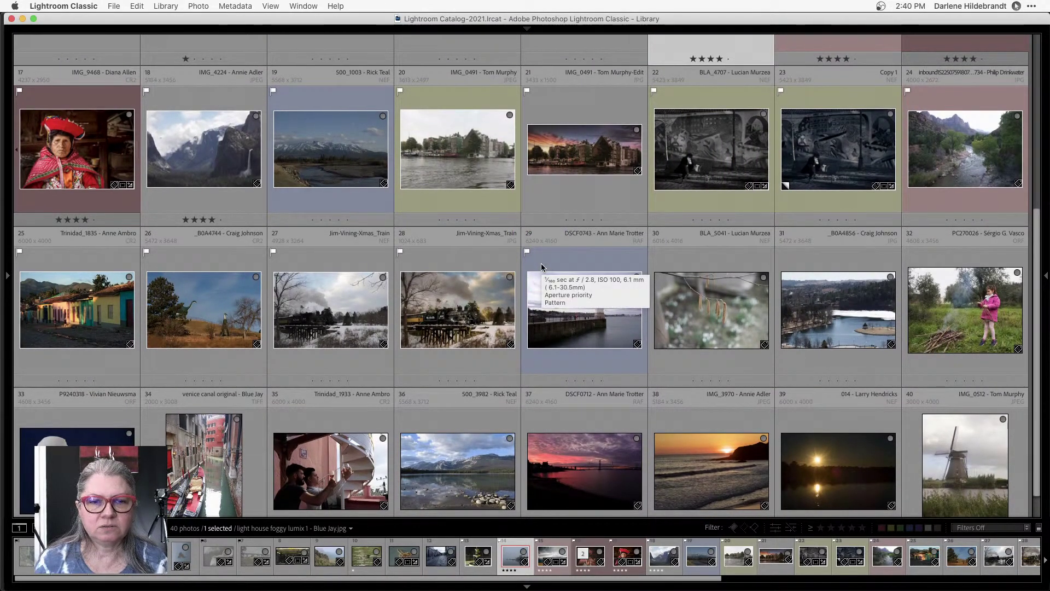
pyautogui.scroll(-1, 542, 266)
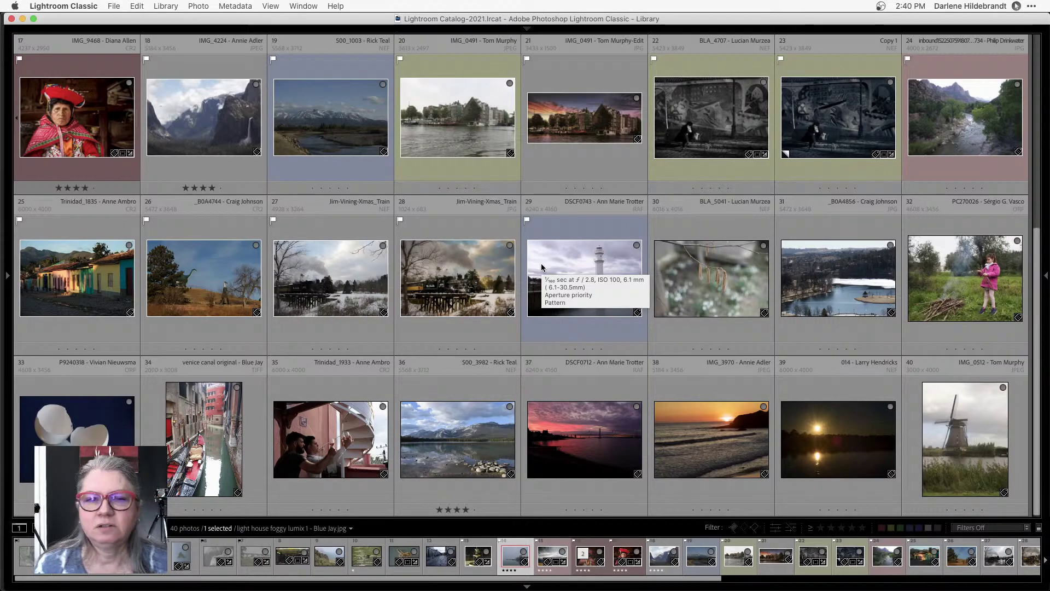
pyautogui.scroll(3, 541, 267)
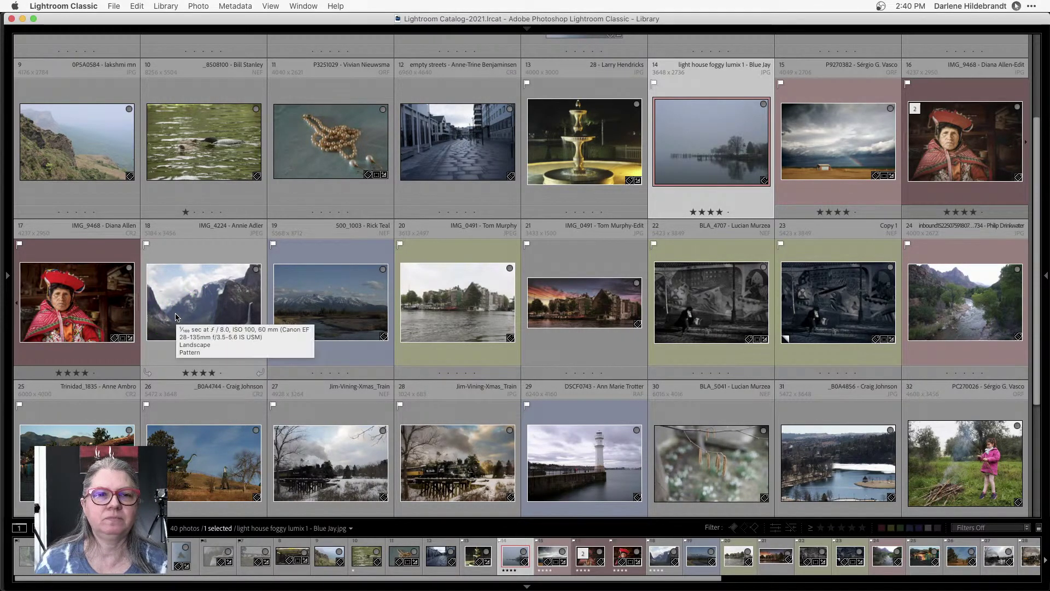
pyautogui.scroll(3, 175, 314)
pyautogui.scroll(-2, 175, 314)
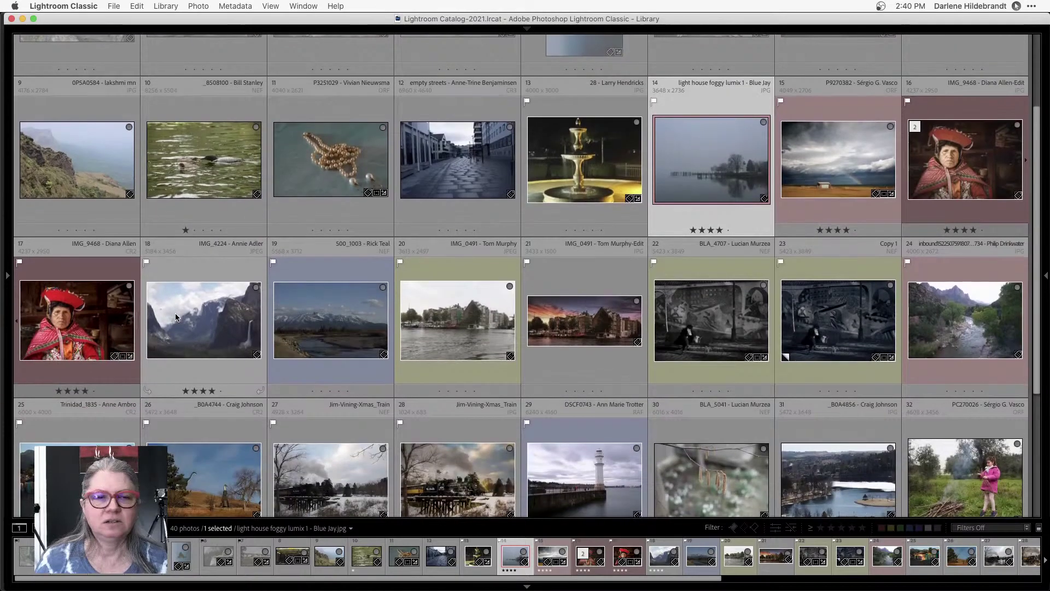
pyautogui.doubleClick(175, 320)
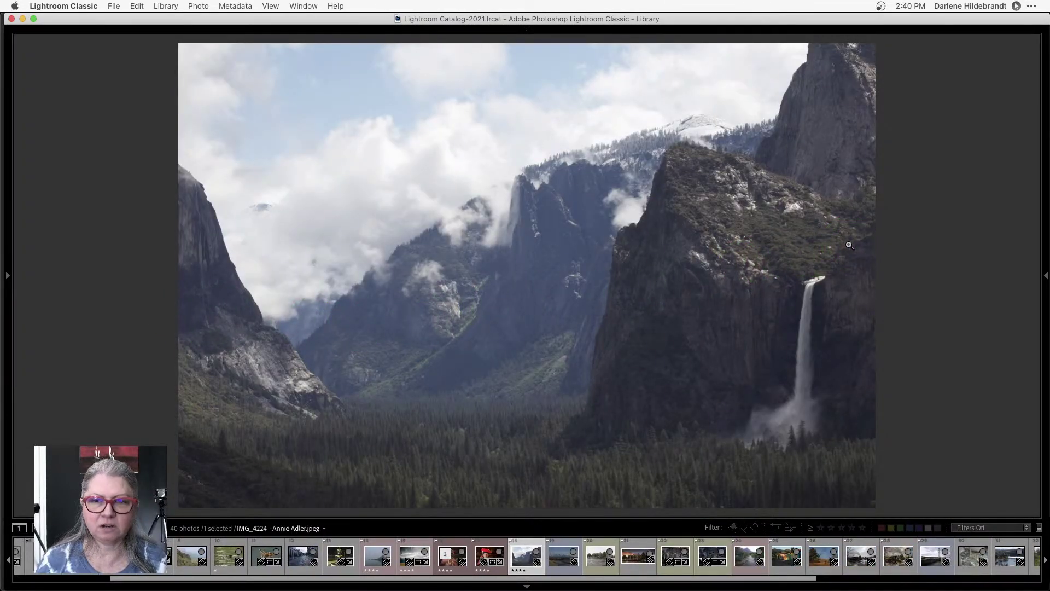
pyautogui.press('d')
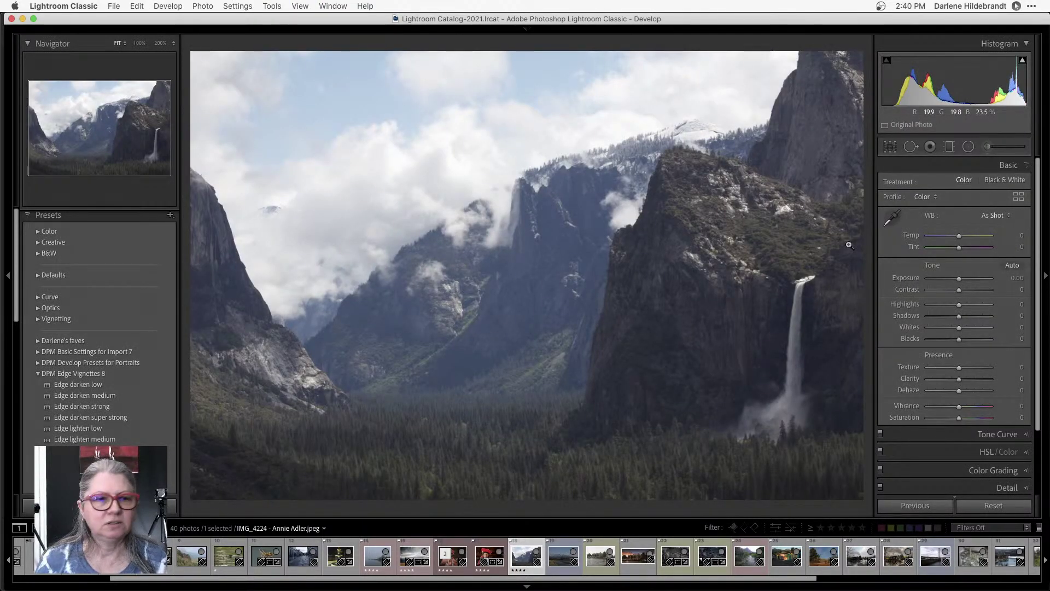
# Restore the photo's edit history to the latest Update Clarity Adjustment state and compare the edit with the original.
pyautogui.scroll(-5, 65, 247)
pyautogui.click(62, 252)
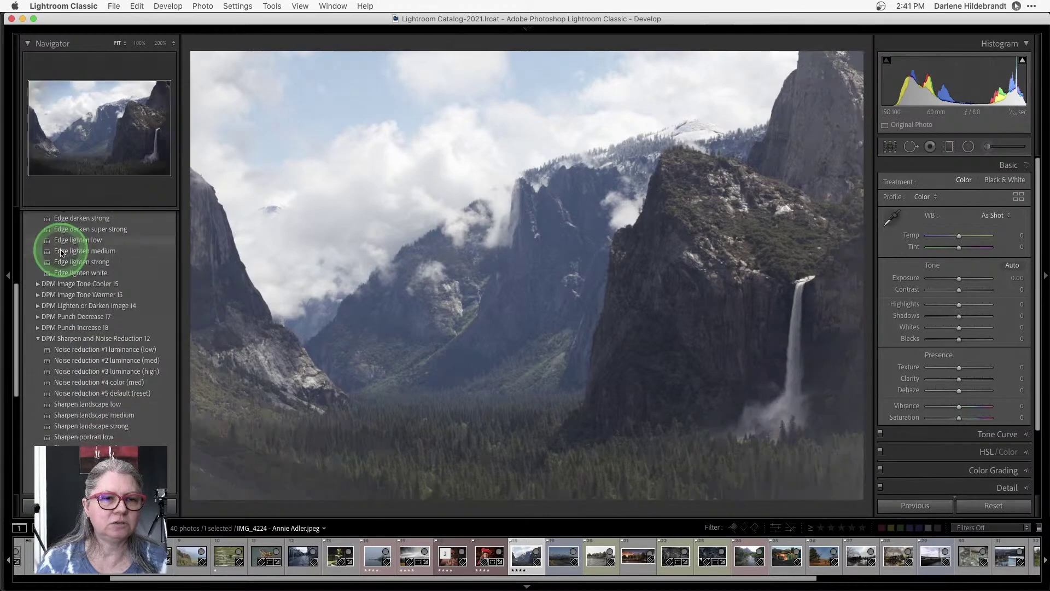
pyautogui.scroll(-10, 61, 246)
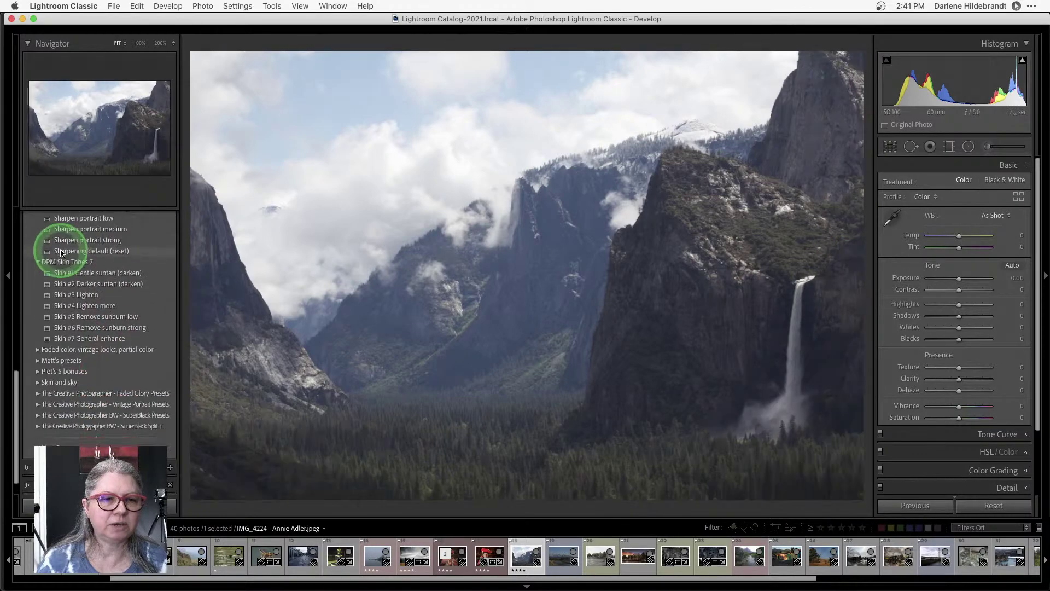
pyautogui.click(29, 463)
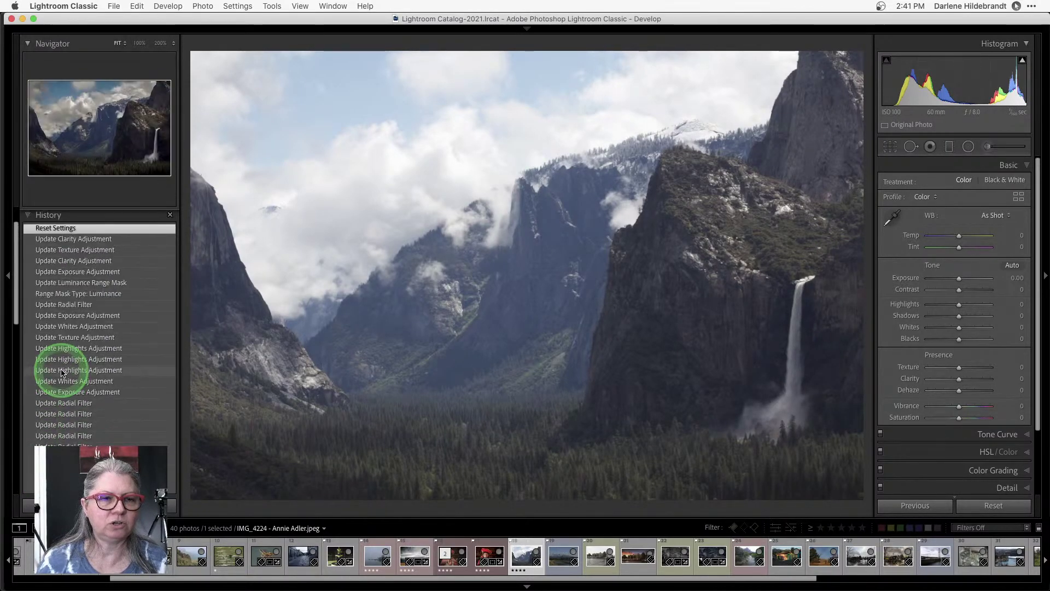
pyautogui.click(73, 241)
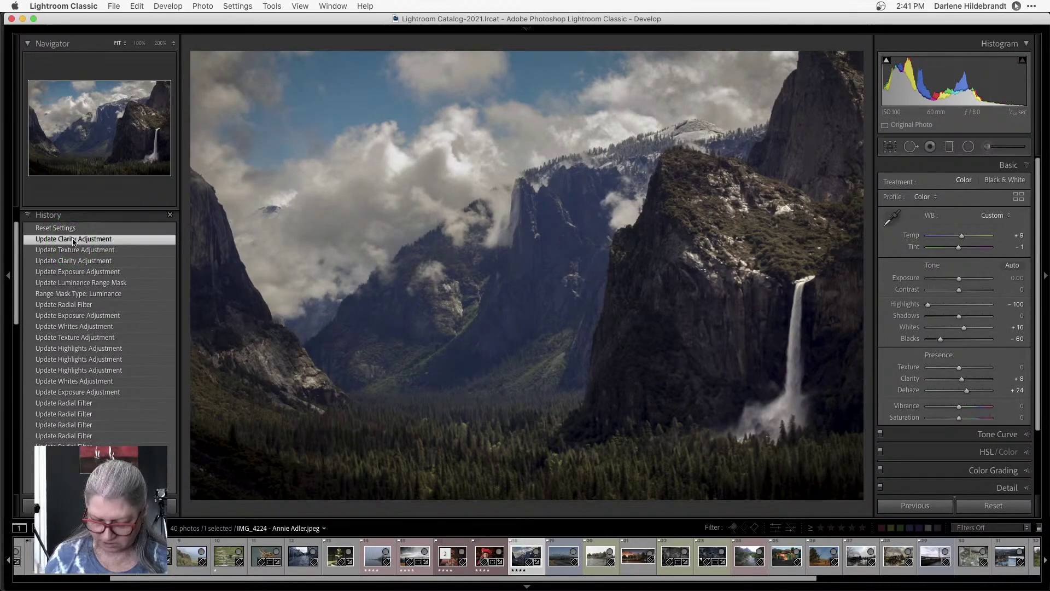
pyautogui.press('\\')
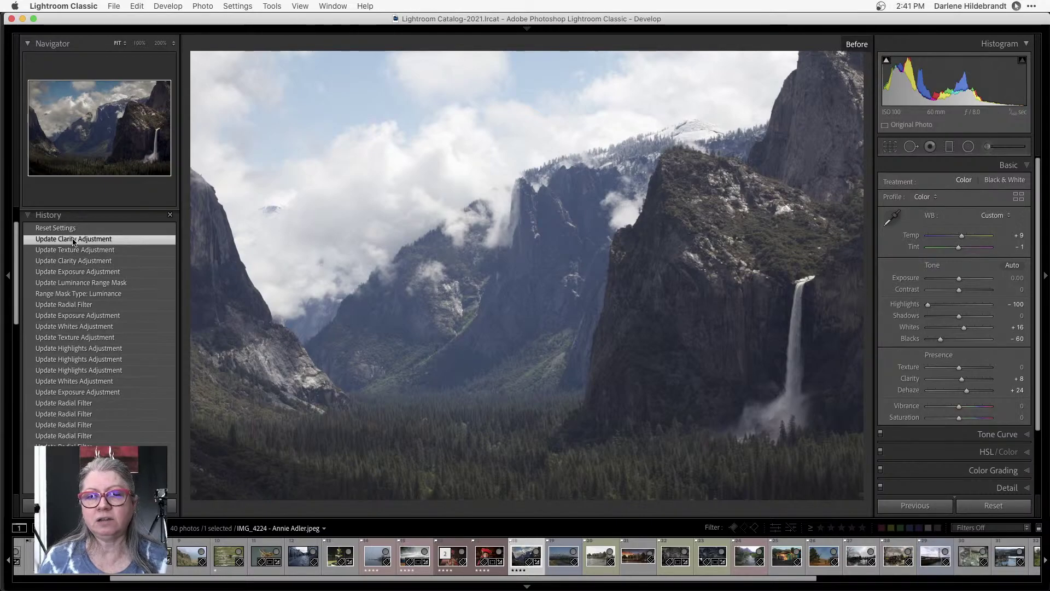
pyautogui.press('\\')
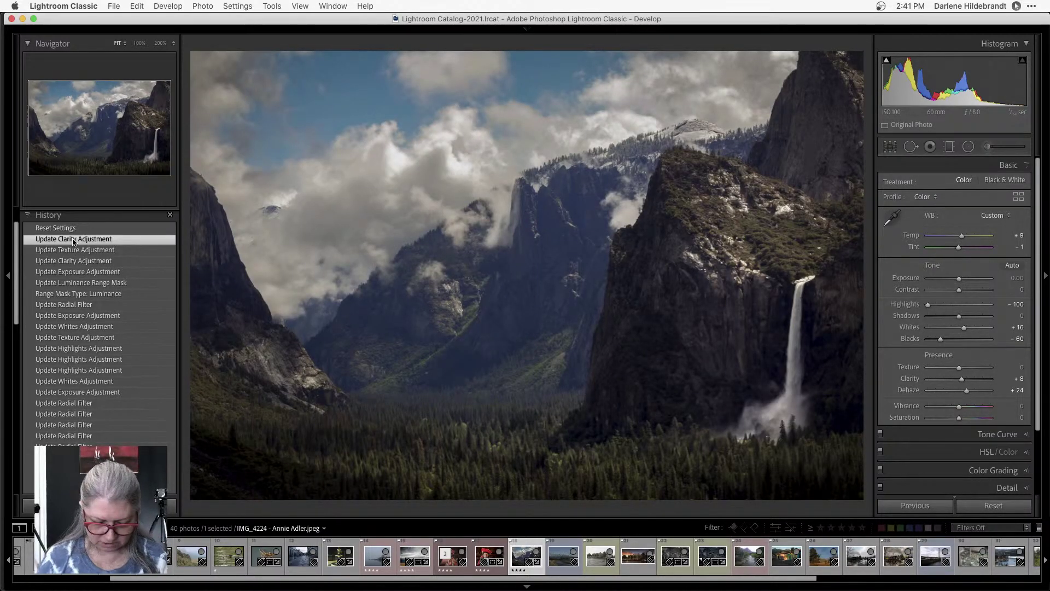
# Show the photo's radial filters and select the one over the waterfall cliff to examine its settings.
pyautogui.hotkey('shift', 'm')
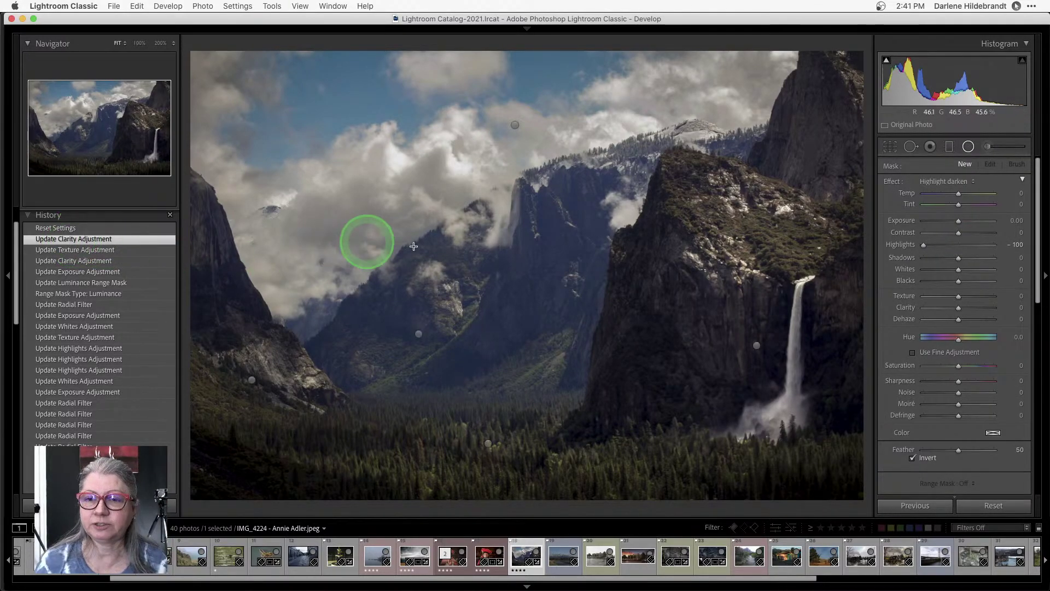
pyautogui.click(757, 345)
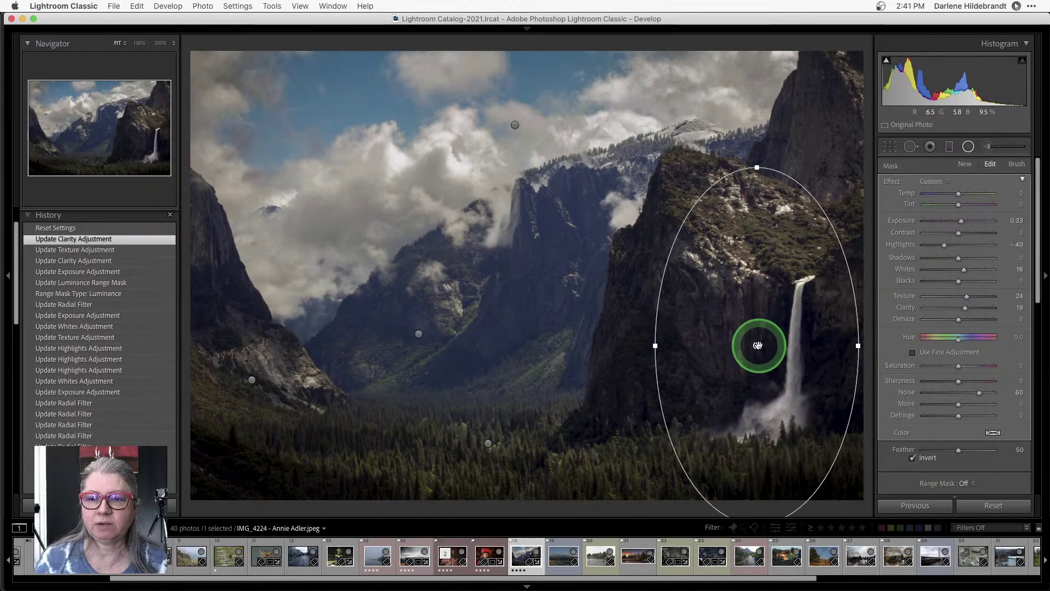
pyautogui.moveTo(758, 345)
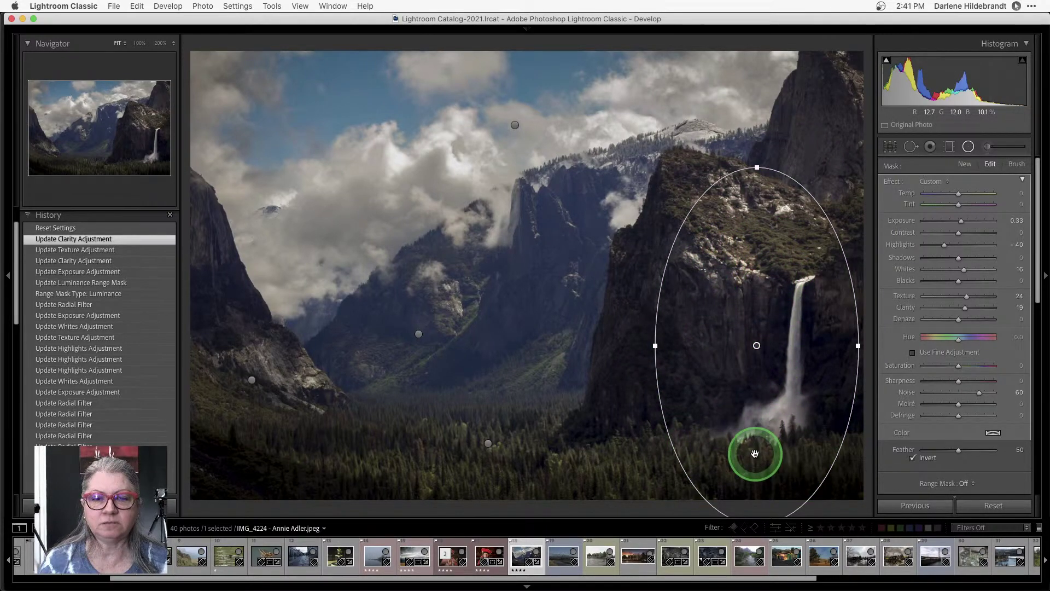
# Set Whites to 83 in the radial filter over the forest floor.
pyautogui.click(488, 443)
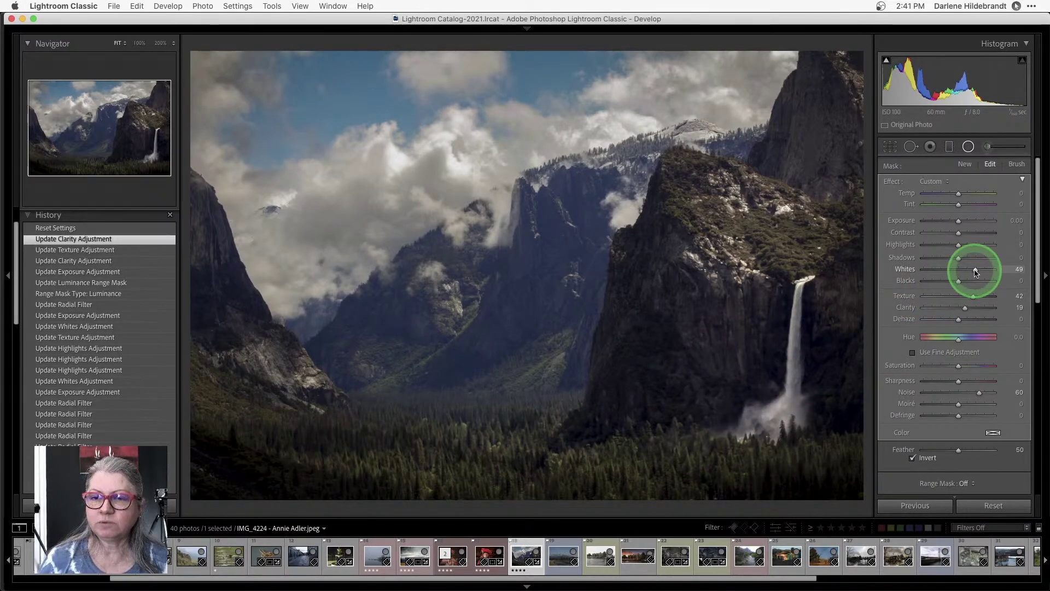
pyautogui.moveTo(976, 272)
pyautogui.mouseDown()
pyautogui.moveTo(956, 269)
pyautogui.moveTo(1031, 263)
pyautogui.moveTo(863, 267)
pyautogui.moveTo(1003, 260)
pyautogui.moveTo(887, 264)
pyautogui.moveTo(987, 265)
pyautogui.mouseUp()
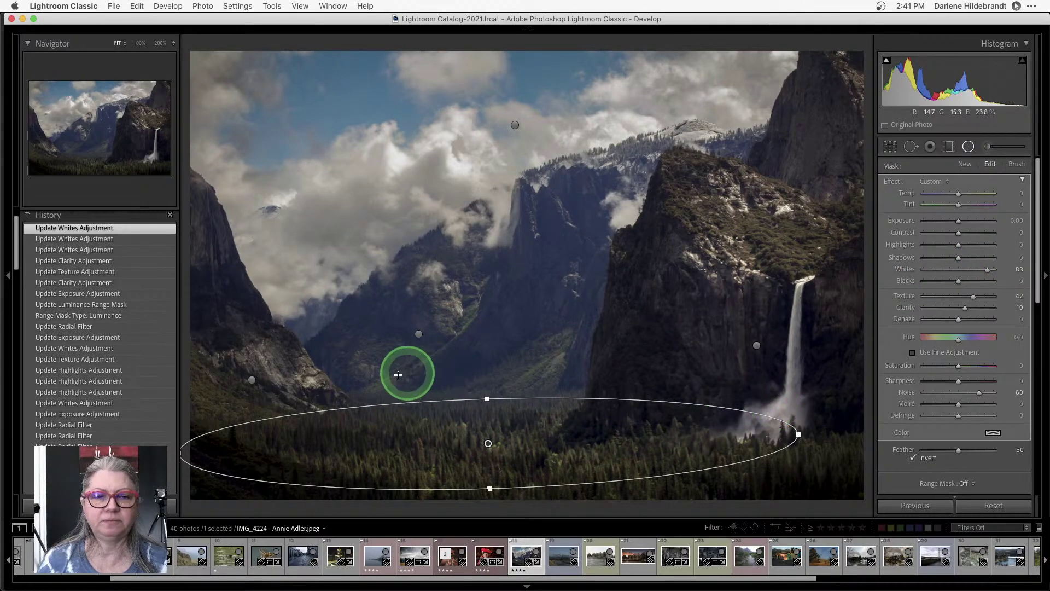
# Inspect the radial filters over the shaded slope, the valley and the clouds, comparing the photo with all radial filters off and on.
pyautogui.click(252, 379)
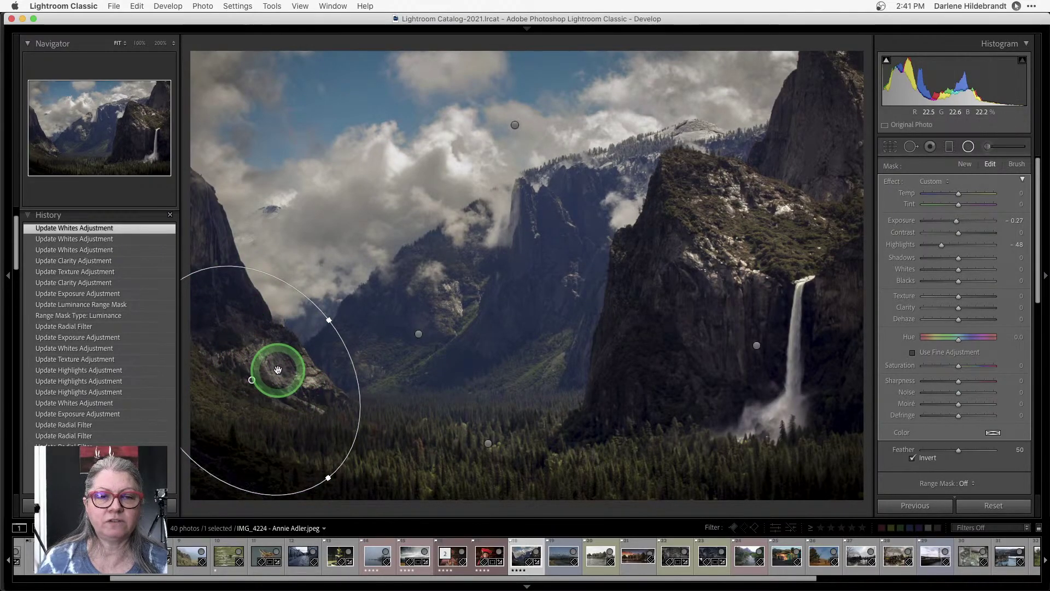
pyautogui.click(419, 333)
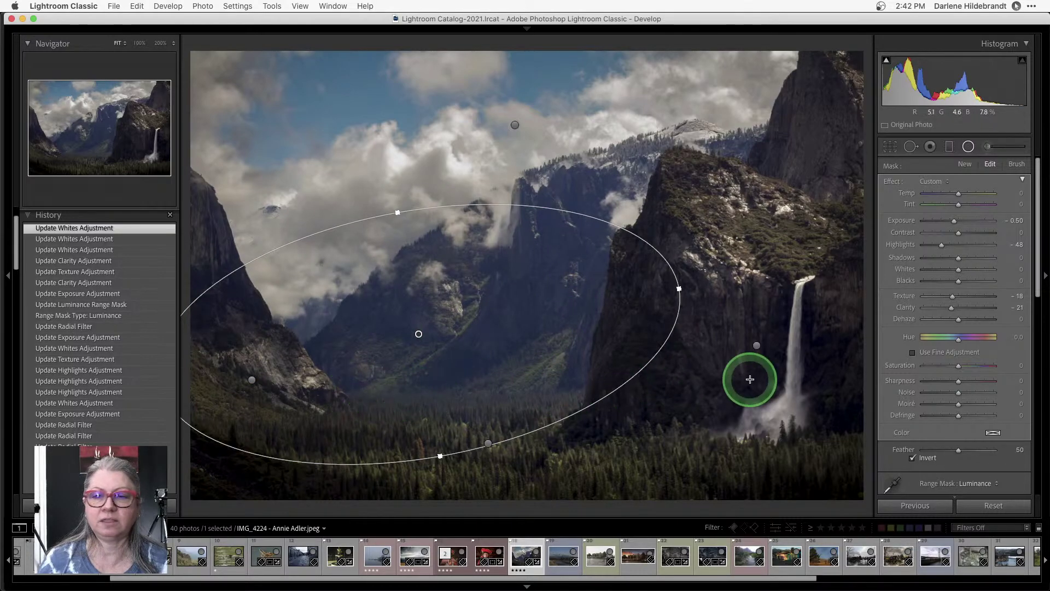
pyautogui.scroll(-2, 894, 426)
pyautogui.click(885, 490)
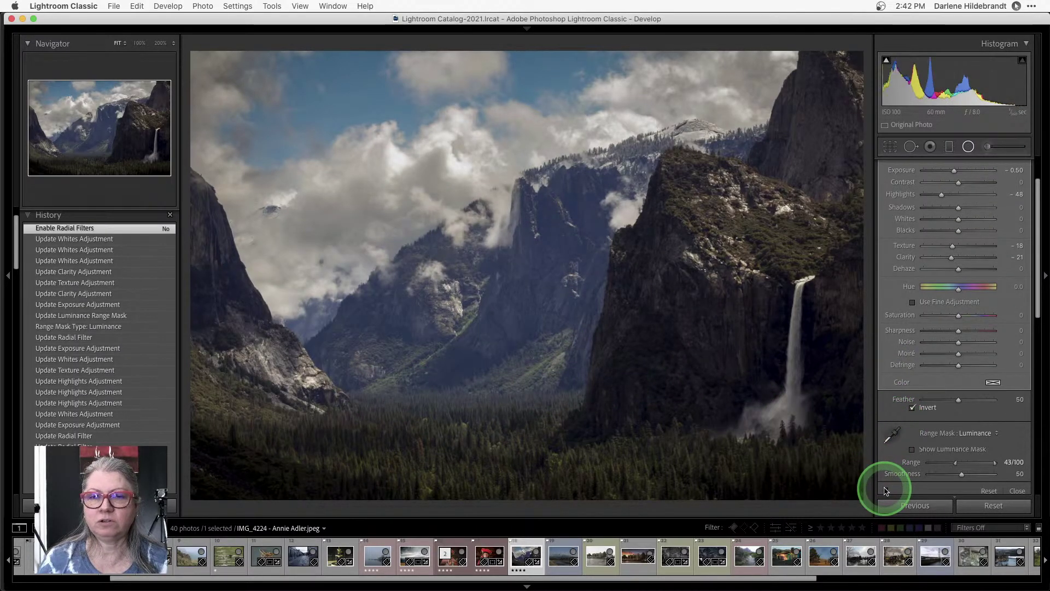
pyautogui.click(885, 490)
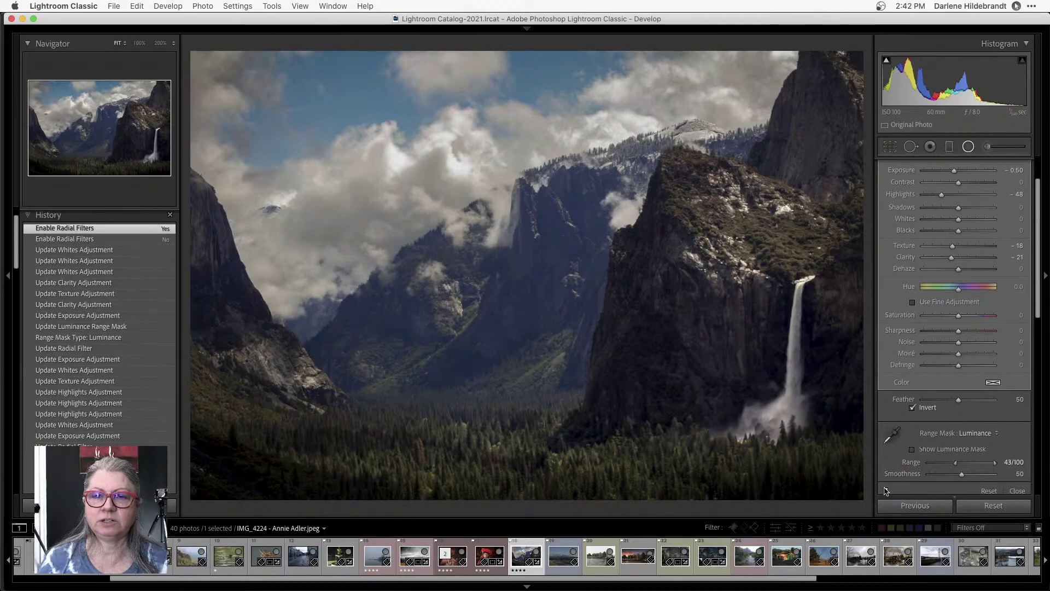
pyautogui.click(885, 490)
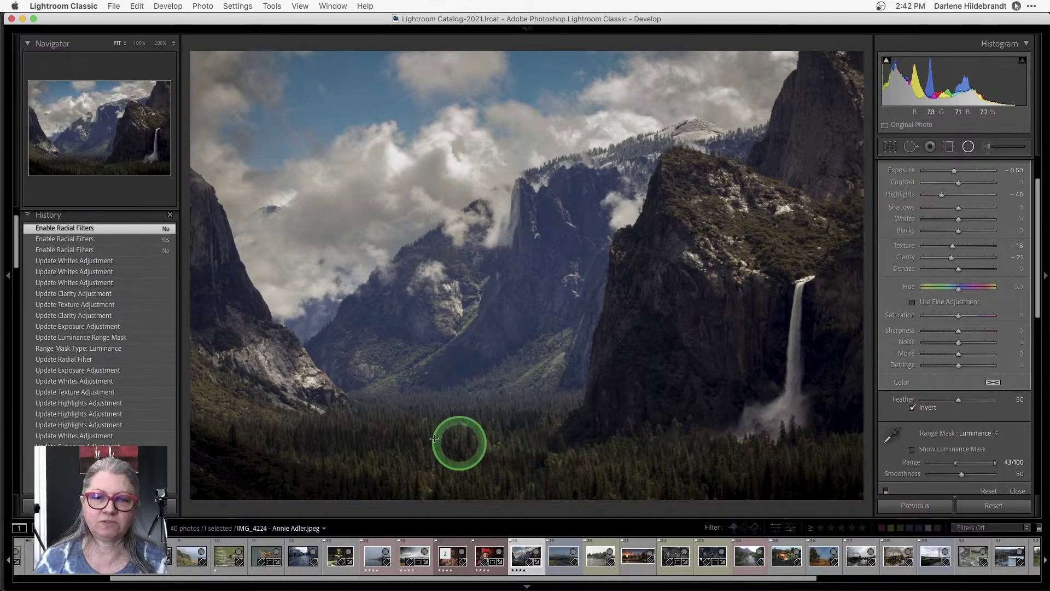
pyautogui.click(886, 490)
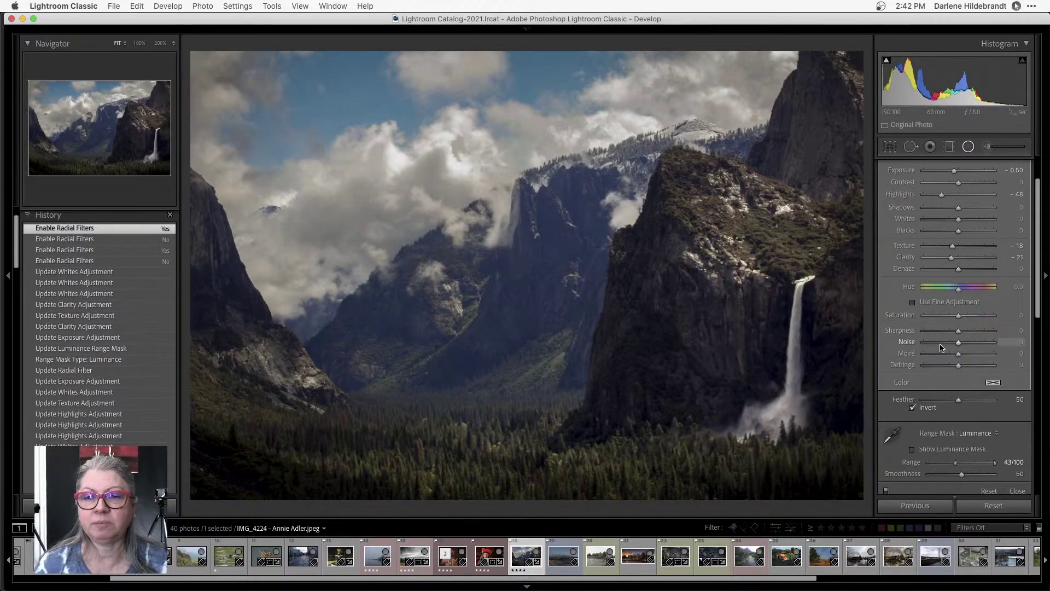
pyautogui.click(514, 124)
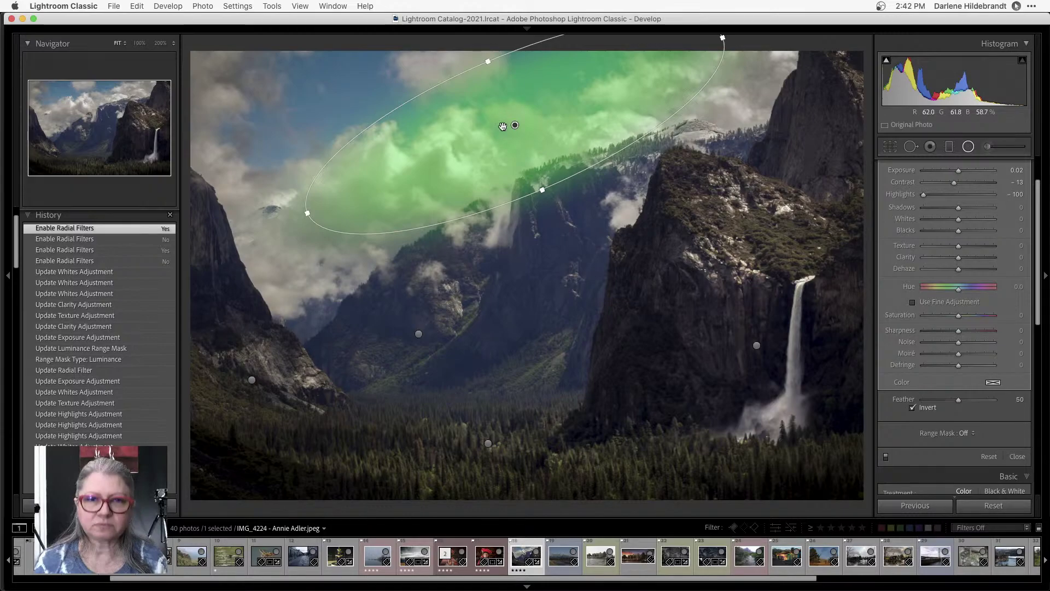
pyautogui.click(515, 125)
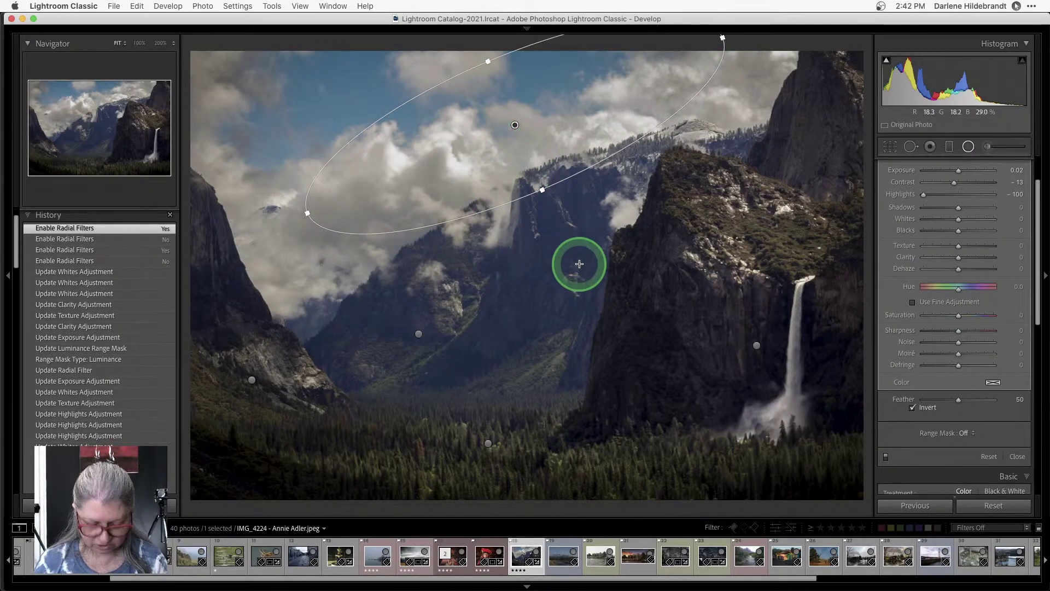
# Switch to the graduated filters and select the one across the sky to examine its settings.
pyautogui.press('m')
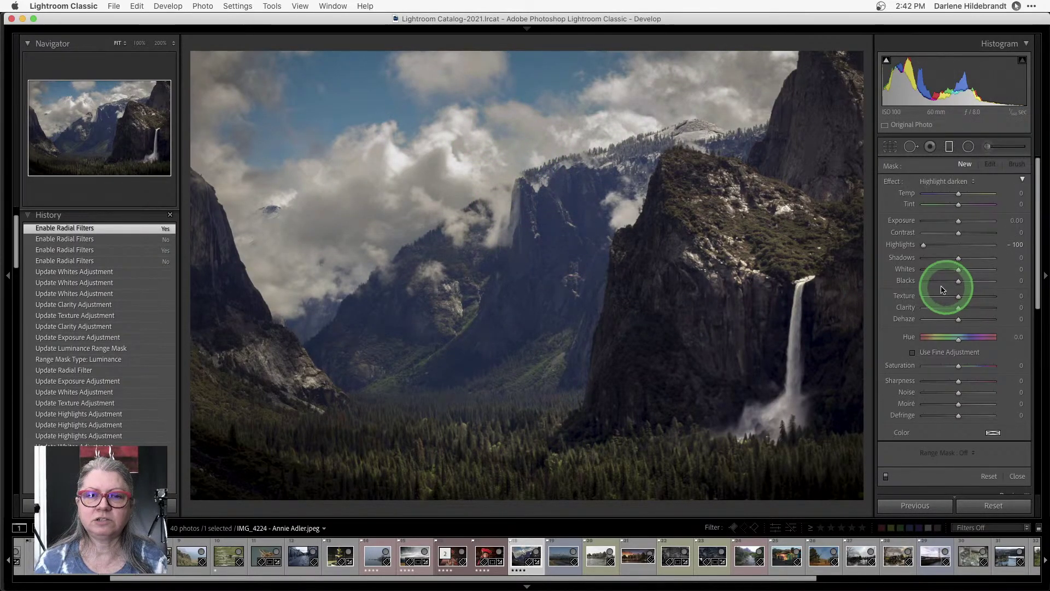
pyautogui.click(473, 261)
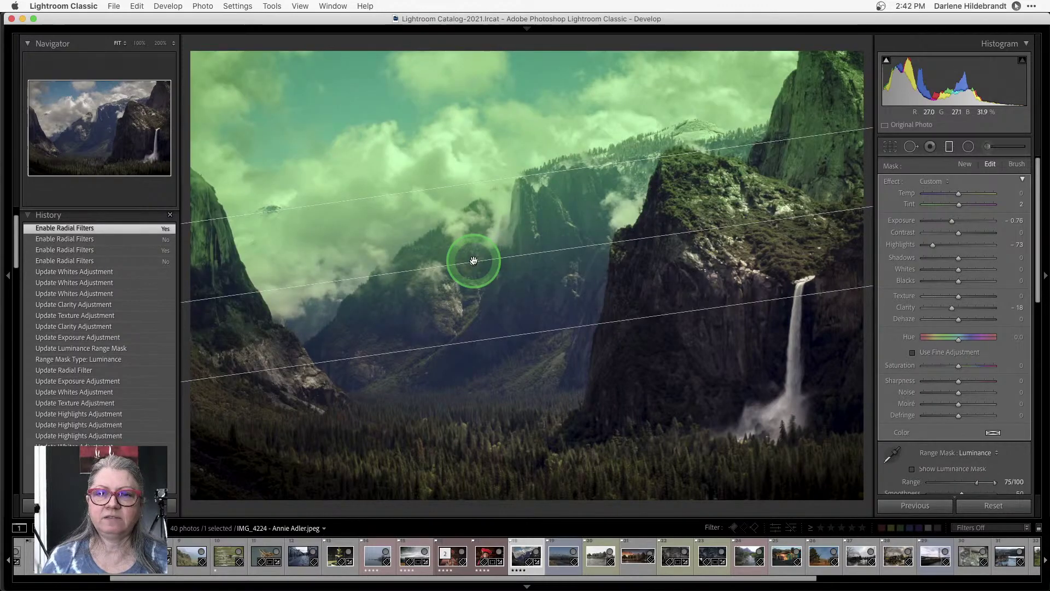
pyautogui.scroll(-5, 941, 301)
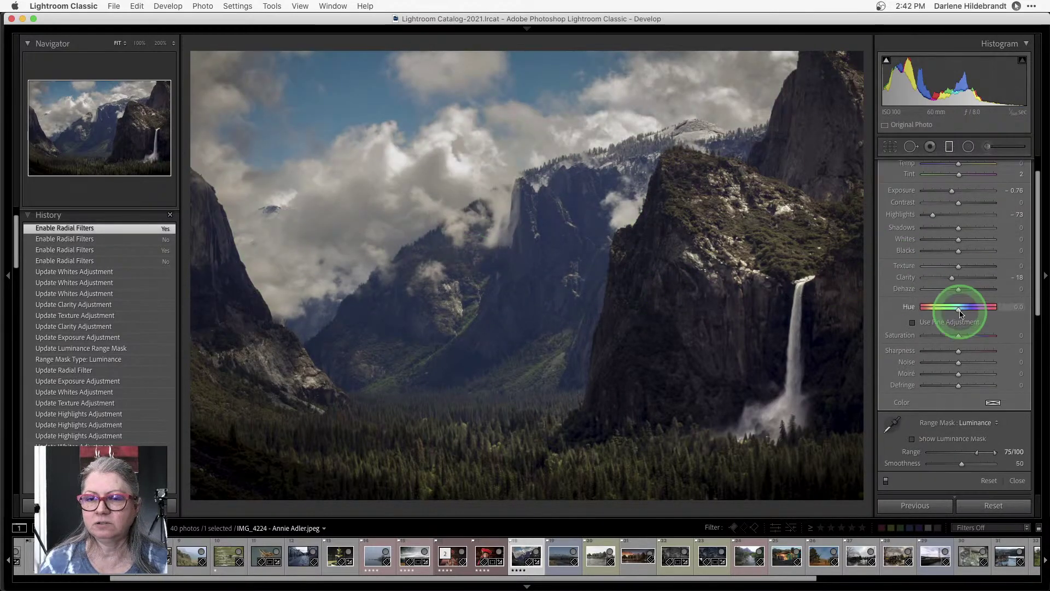
# Display the sky graduated filter's luminance mask and try a range of 0/100 to see its effect without the mask.
pyautogui.click(911, 391)
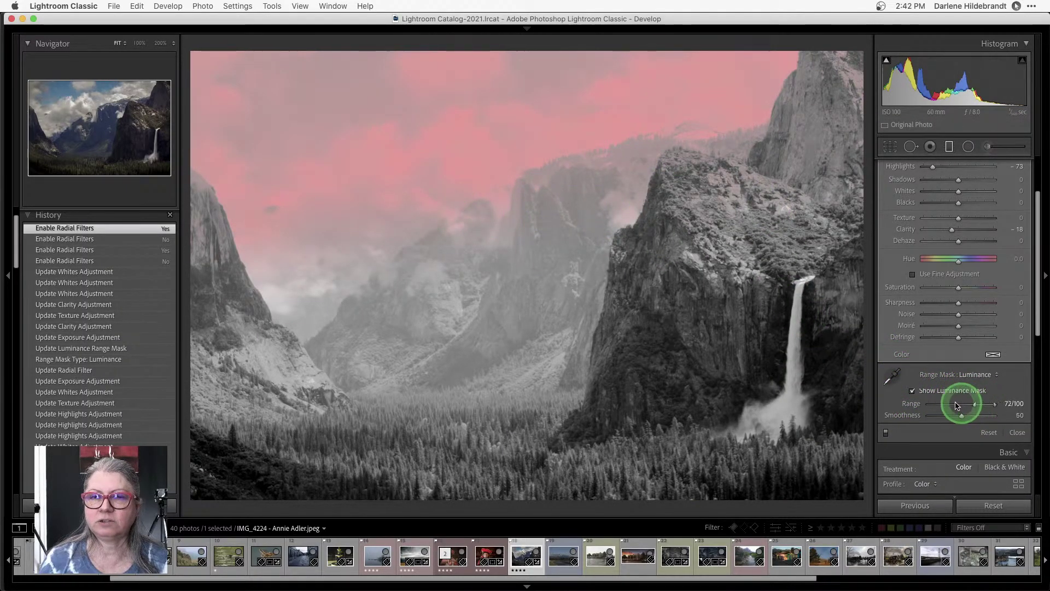
pyautogui.moveTo(957, 403); pyautogui.dragTo(906, 404)
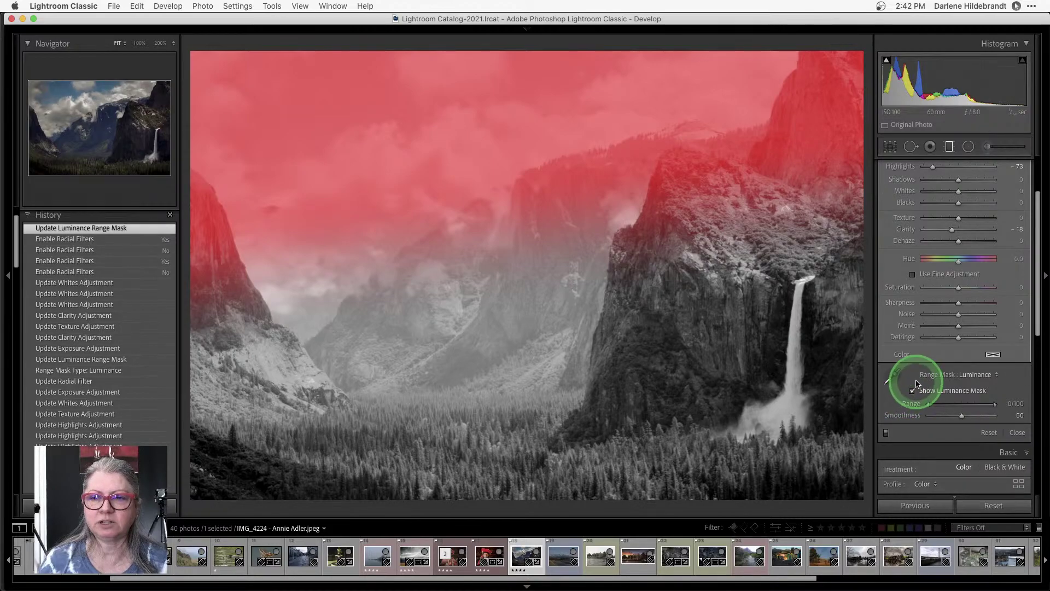
pyautogui.click(912, 391)
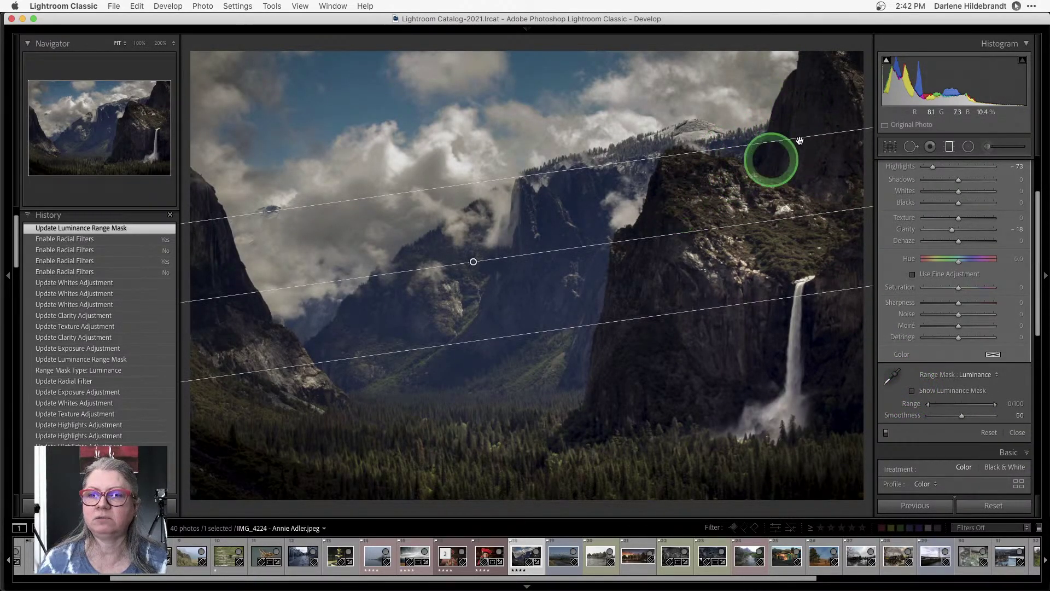
pyautogui.scroll(1, 891, 237)
pyautogui.scroll(4, 891, 239)
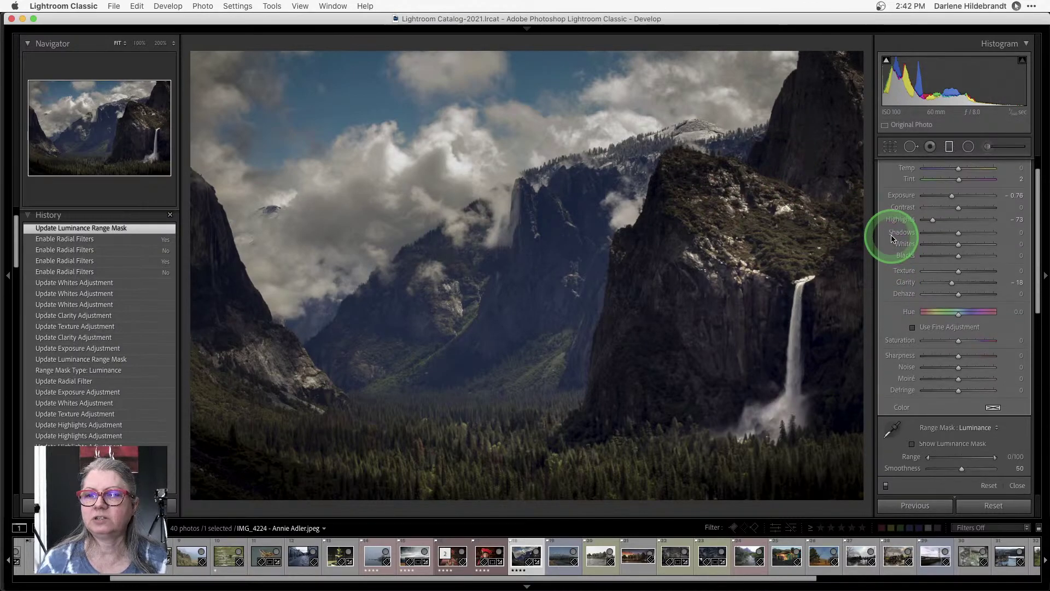
# Set the sky graduated filter's luminance range to 79/100 with the mask shown, and close the filter tool.
pyautogui.click(911, 444)
pyautogui.moveTo(929, 456); pyautogui.dragTo(979, 452)
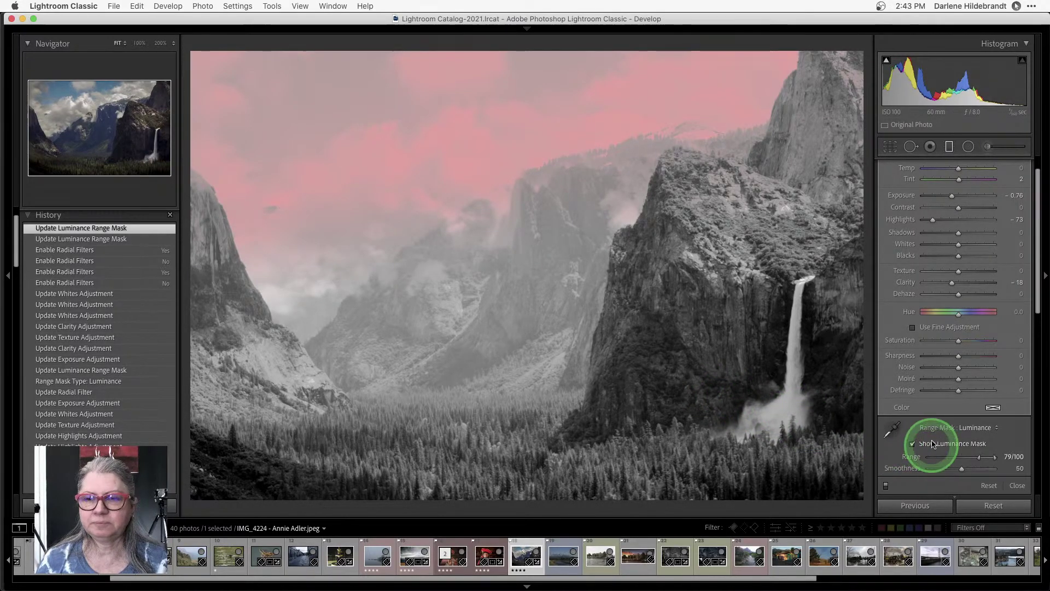
pyautogui.click(947, 412)
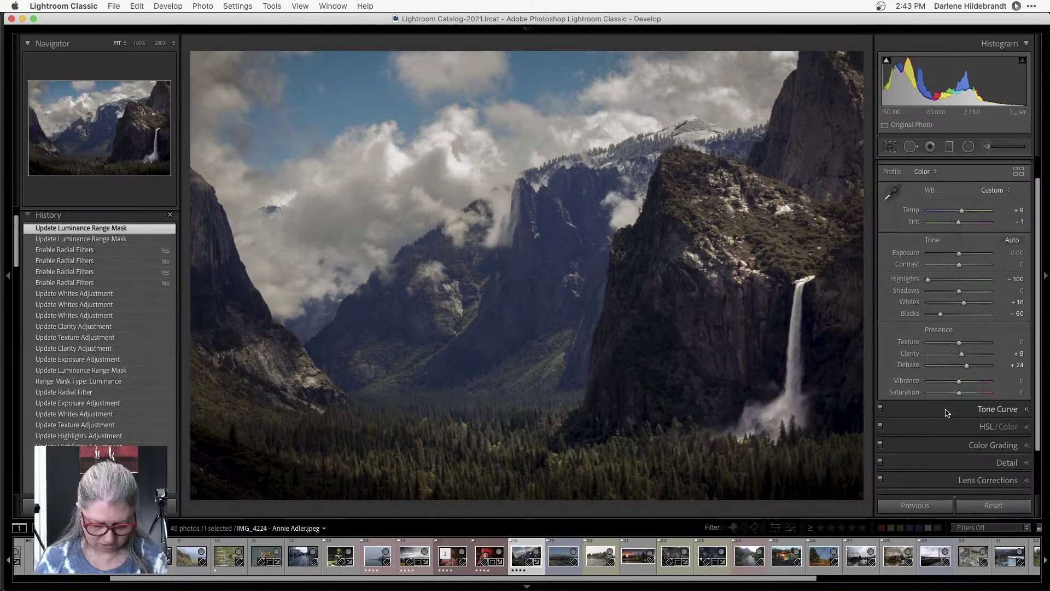
# Return to the photo grid and open the unedited snowy steam train photo in the large single-image view.
pyautogui.press('g')
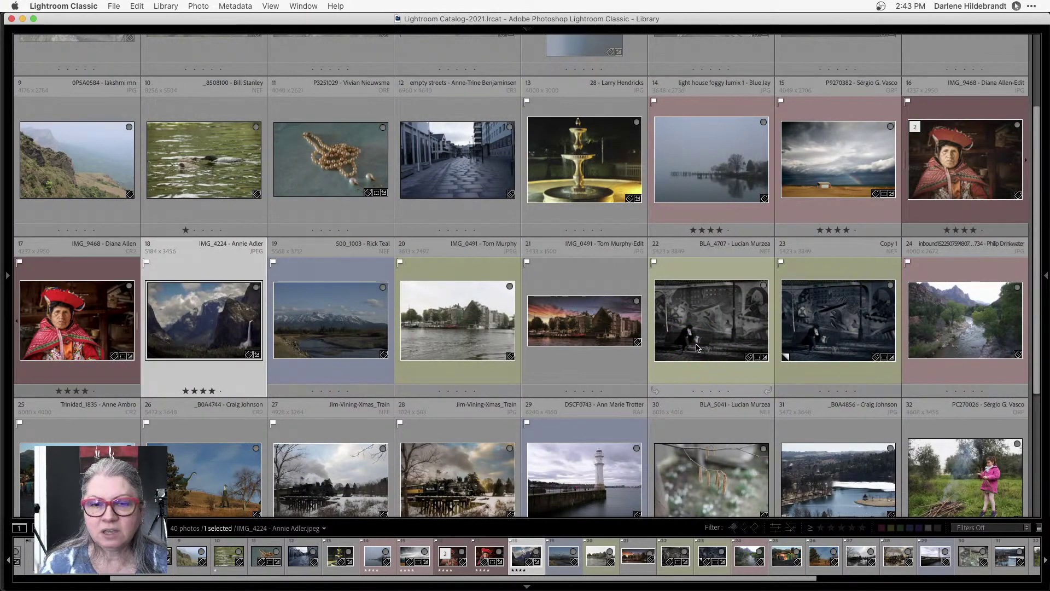
pyautogui.scroll(-3, 697, 346)
pyautogui.moveTo(358, 349); pyautogui.dragTo(316, 352)
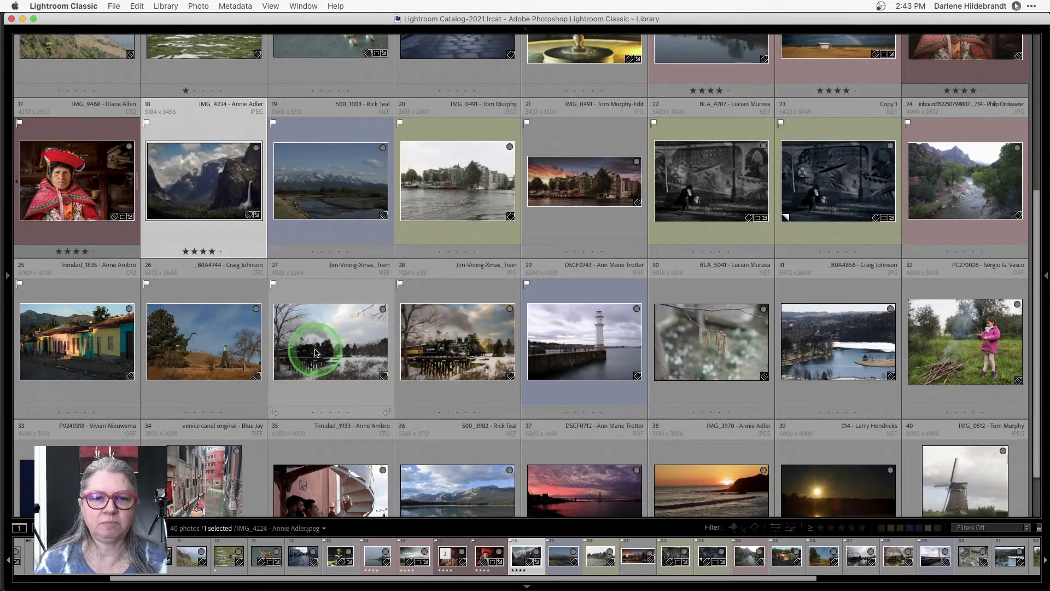
pyautogui.doubleClick(316, 352)
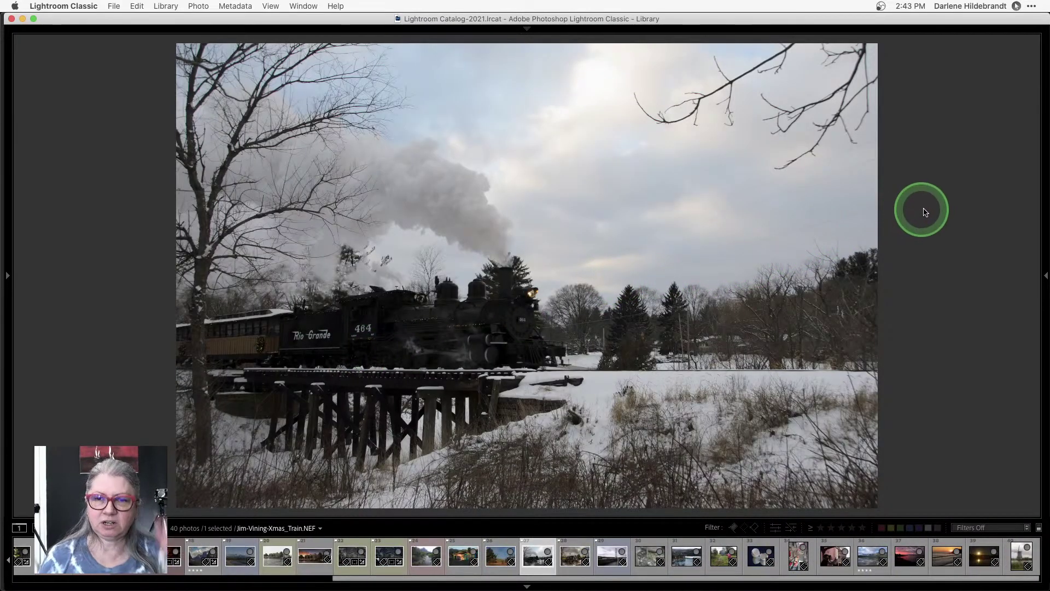
# Compare the unedited train photo with its edited version and inspect the power lines in the unedited sky up close.
pyautogui.press('Right')
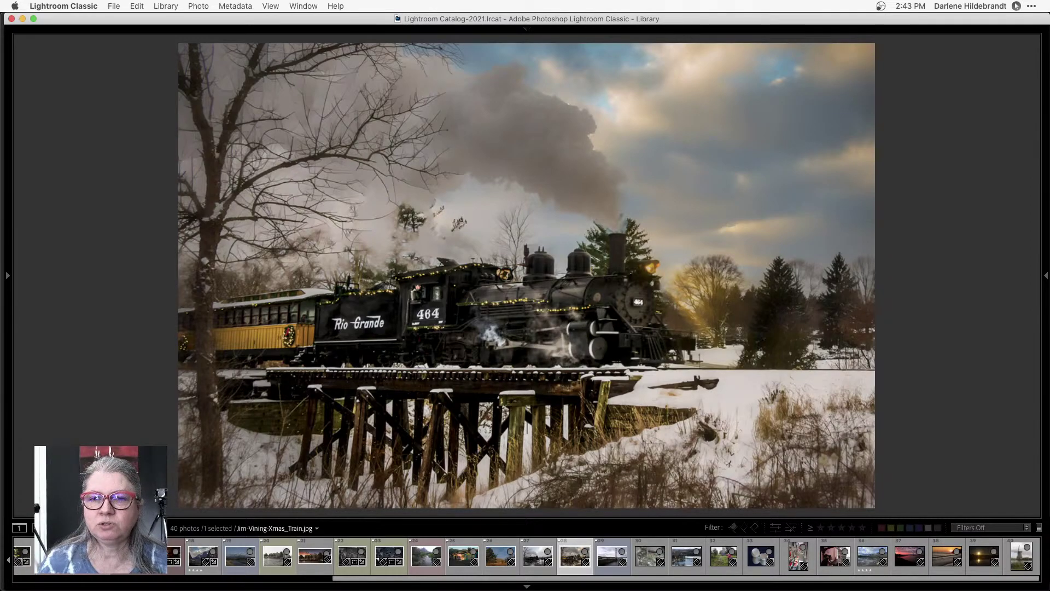
pyautogui.press('Left')
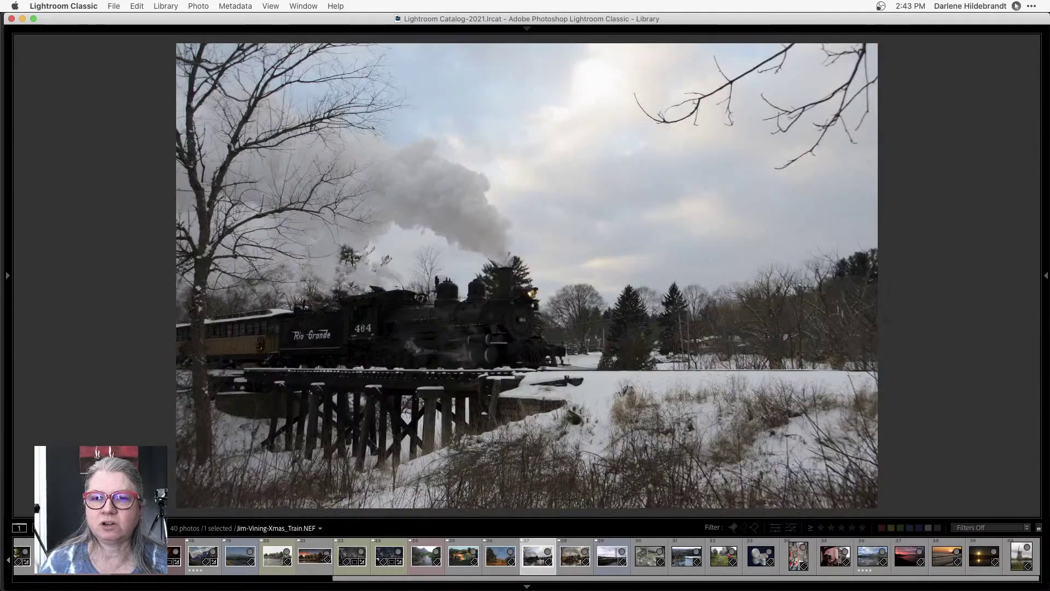
pyautogui.click(663, 258)
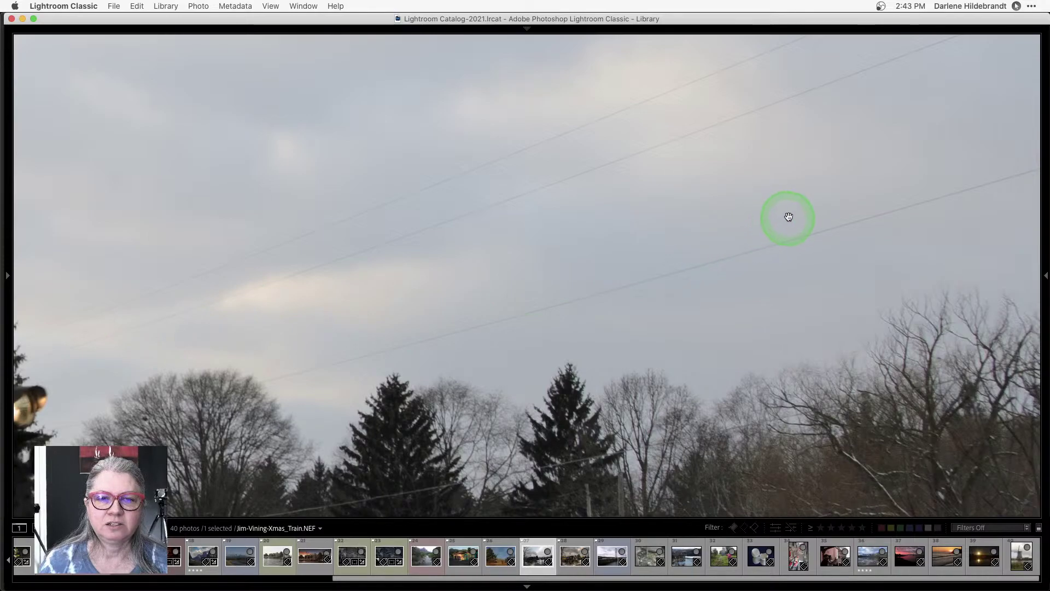
pyautogui.moveTo(788, 216); pyautogui.dragTo(403, 228)
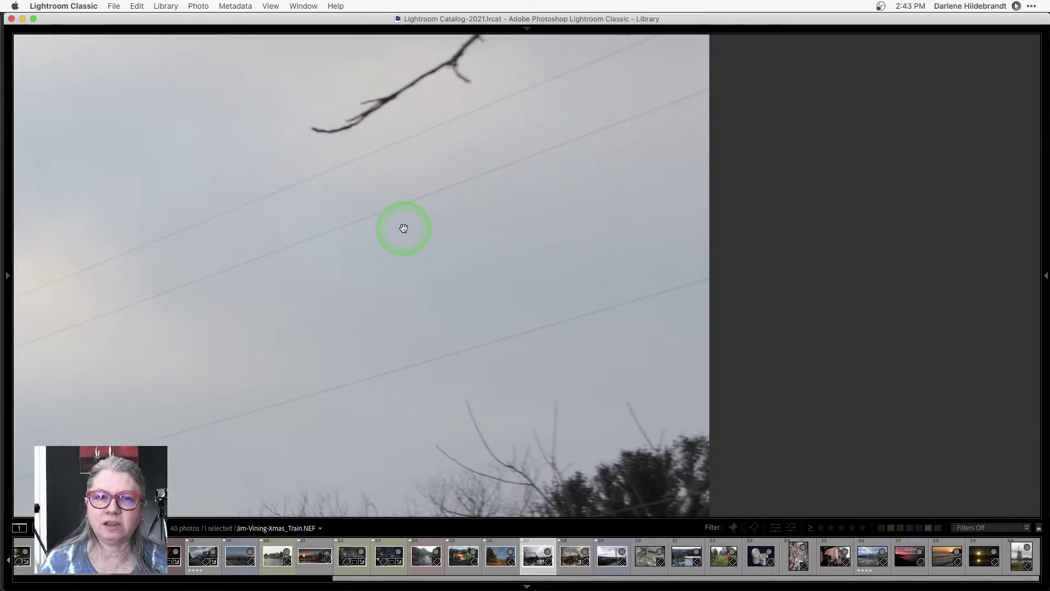
pyautogui.click(404, 228)
# Examine the sky and trees in the edited train photo and compare them with the unedited original.
pyautogui.press('Right')
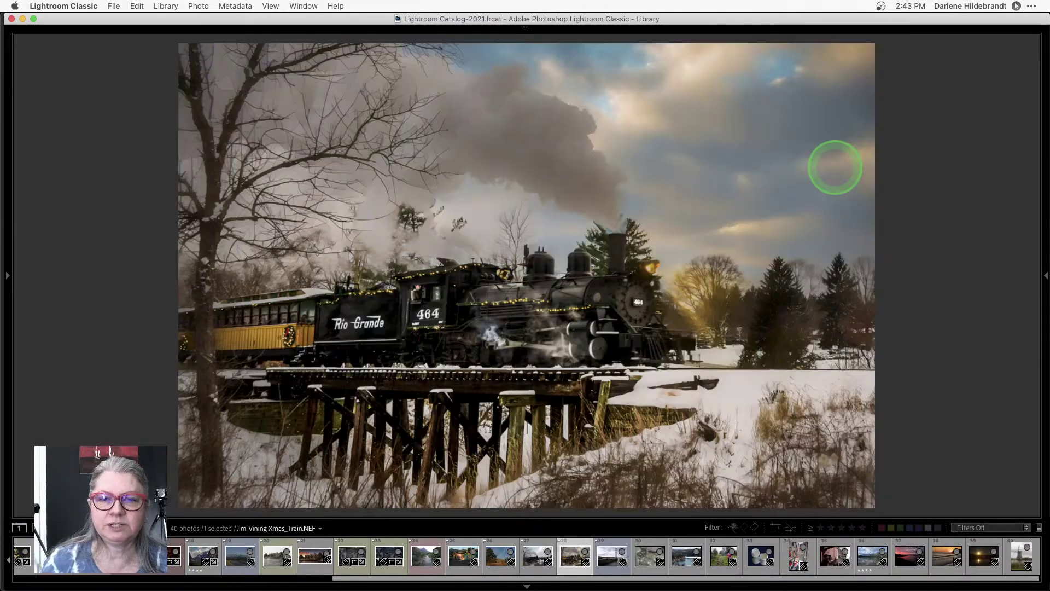
pyautogui.click(755, 232)
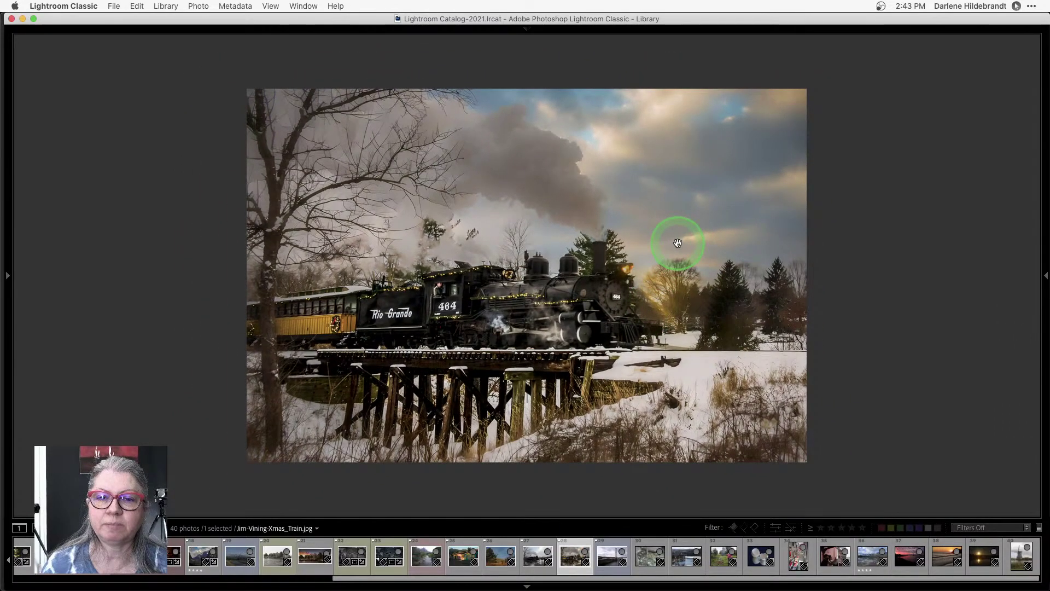
pyautogui.click(766, 248)
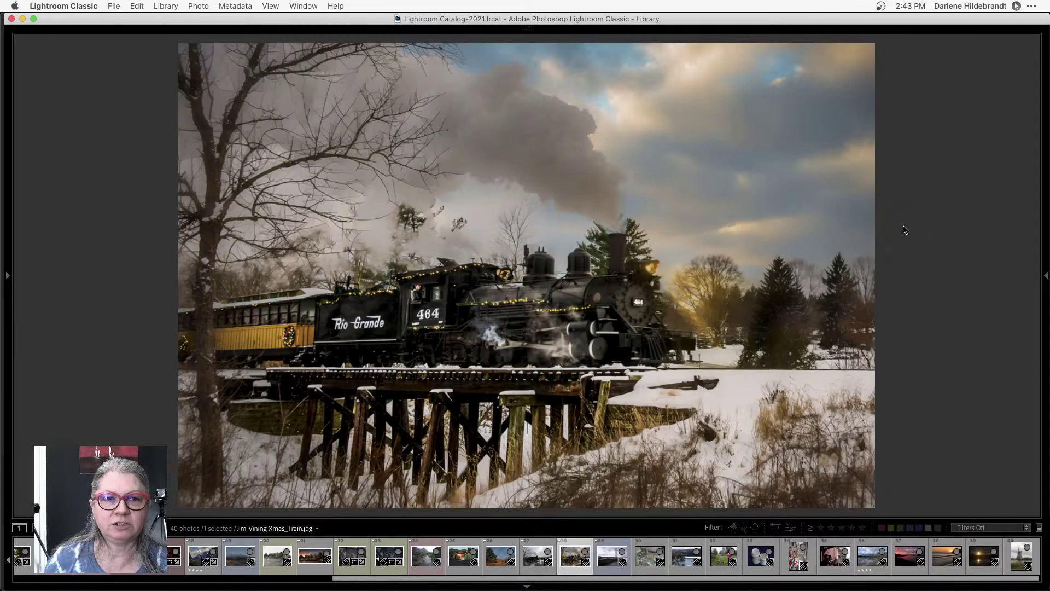
pyautogui.press('Left')
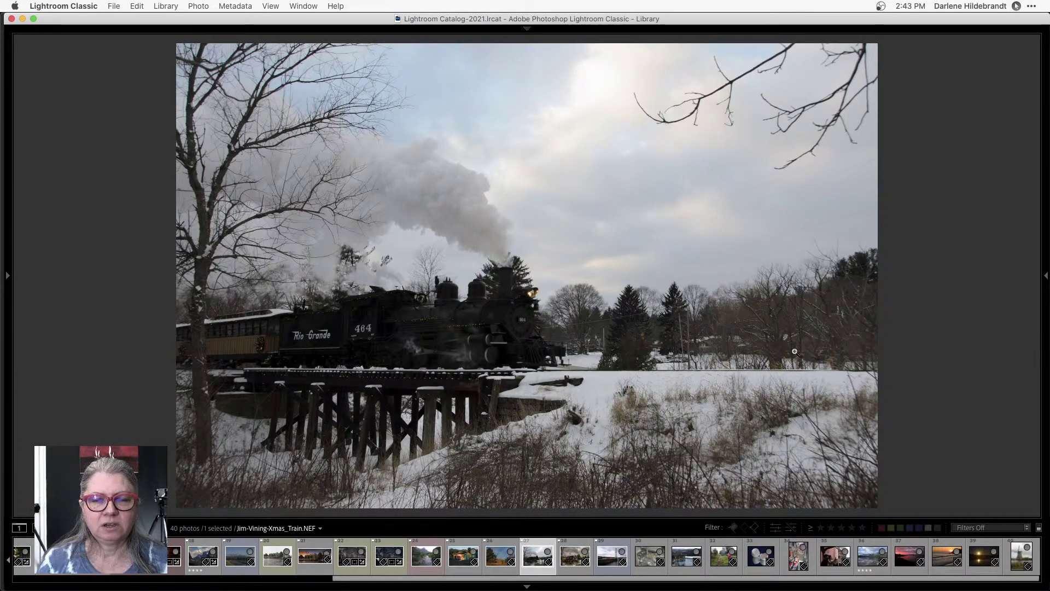
pyautogui.press('Right')
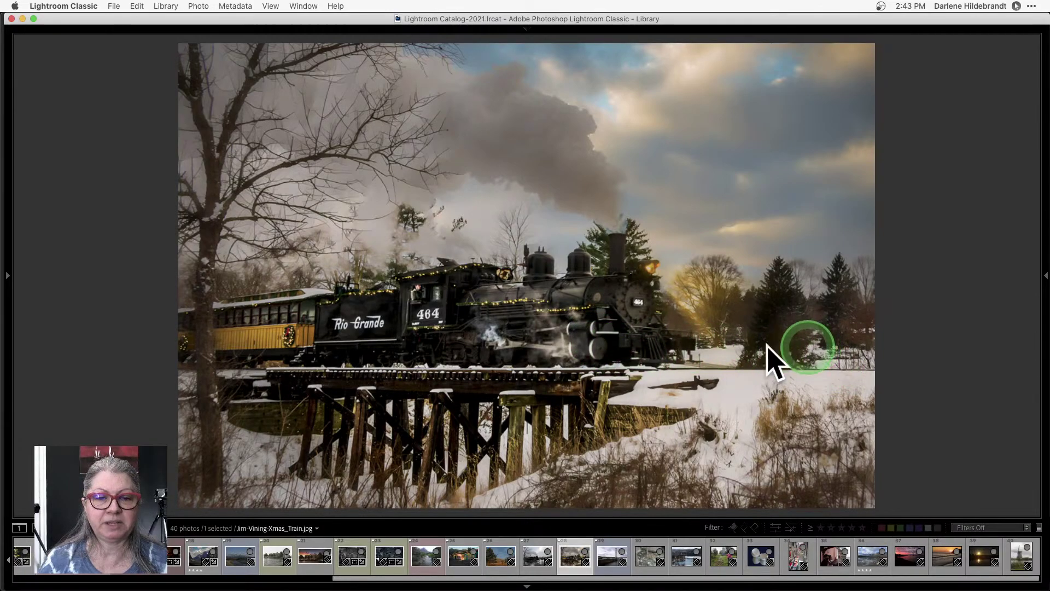
pyautogui.press('Left')
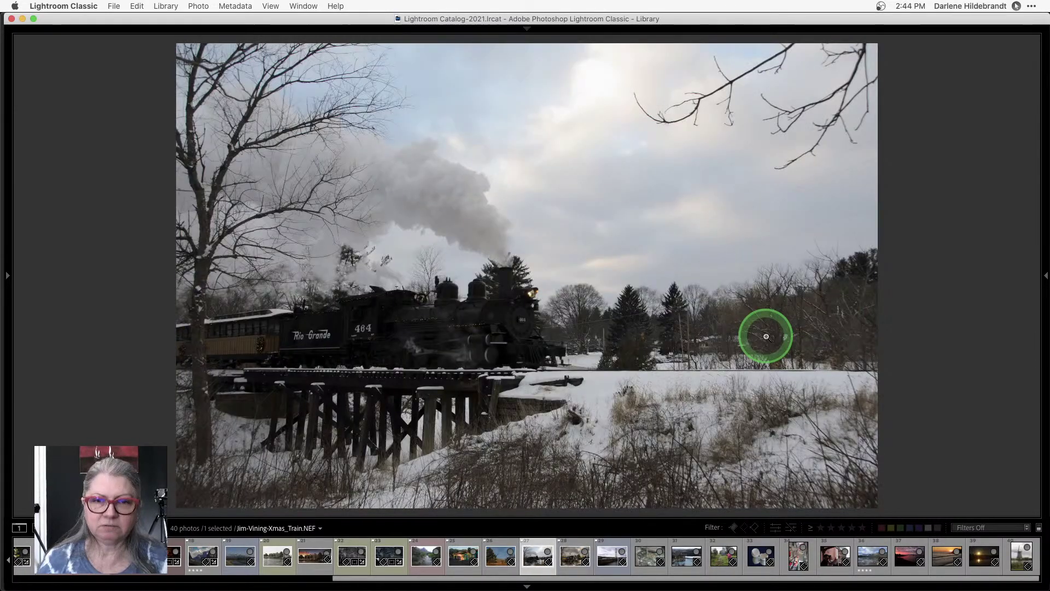
# Crop the unedited train photo freely, trimming the upper sky, the lower foreground and the right edge.
pyautogui.press('r')
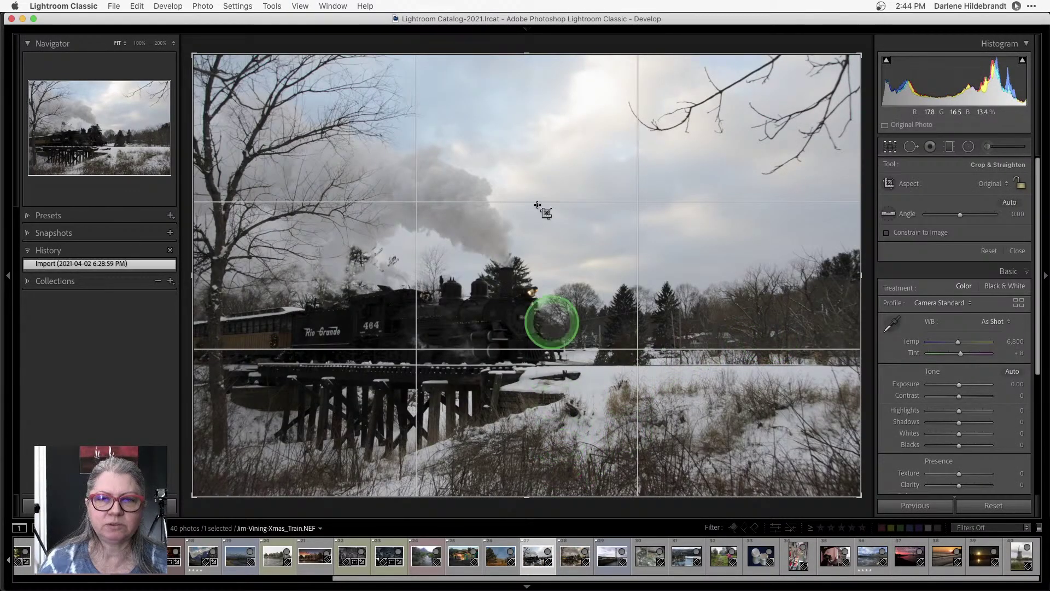
pyautogui.moveTo(525, 54); pyautogui.dragTo(520, 89)
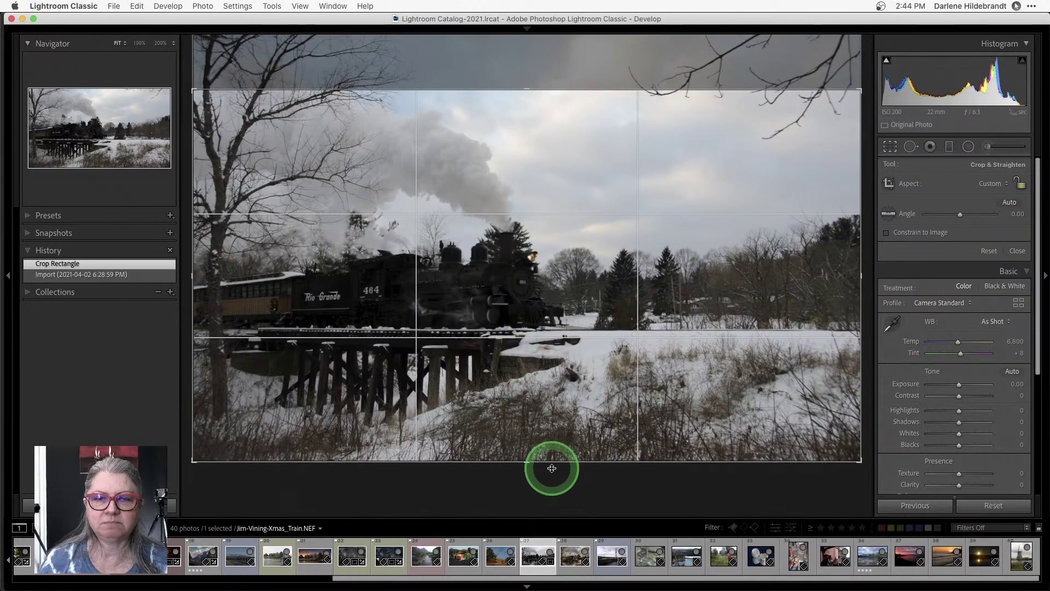
pyautogui.moveTo(552, 468); pyautogui.dragTo(545, 441)
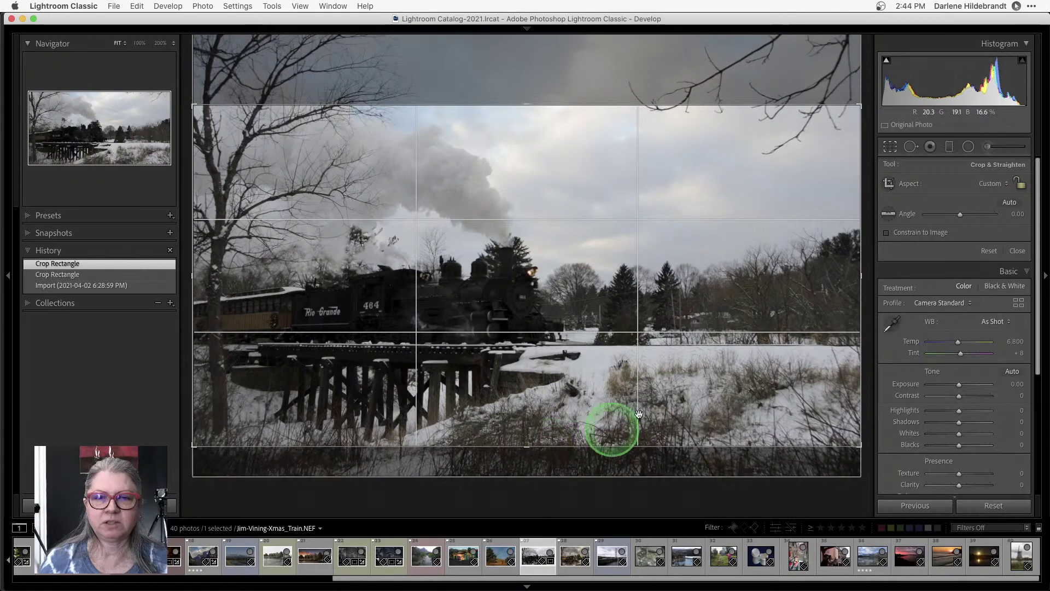
pyautogui.moveTo(858, 277); pyautogui.dragTo(804, 272)
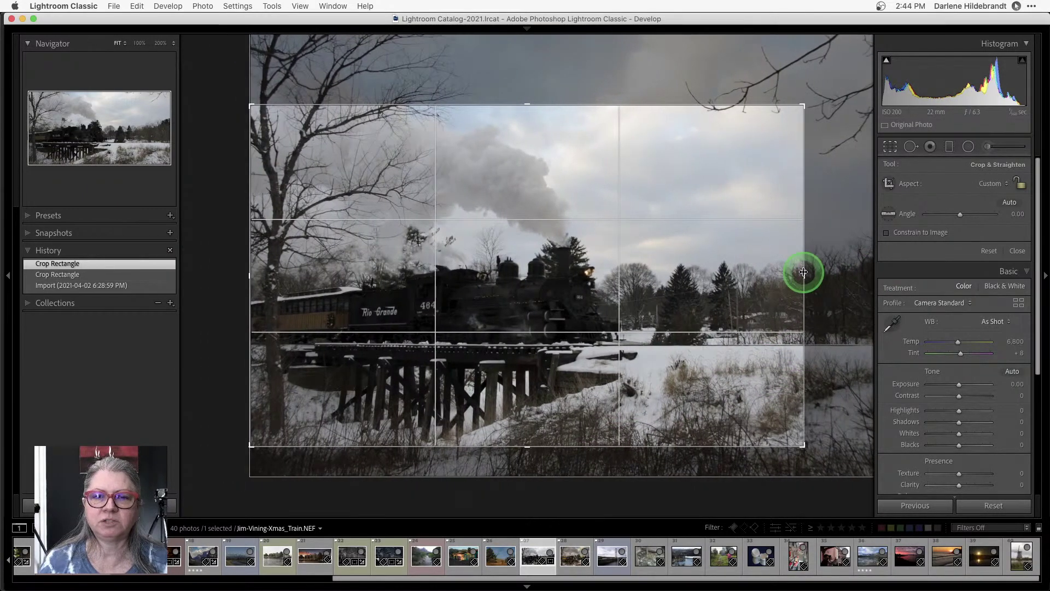
pyautogui.press('Return')
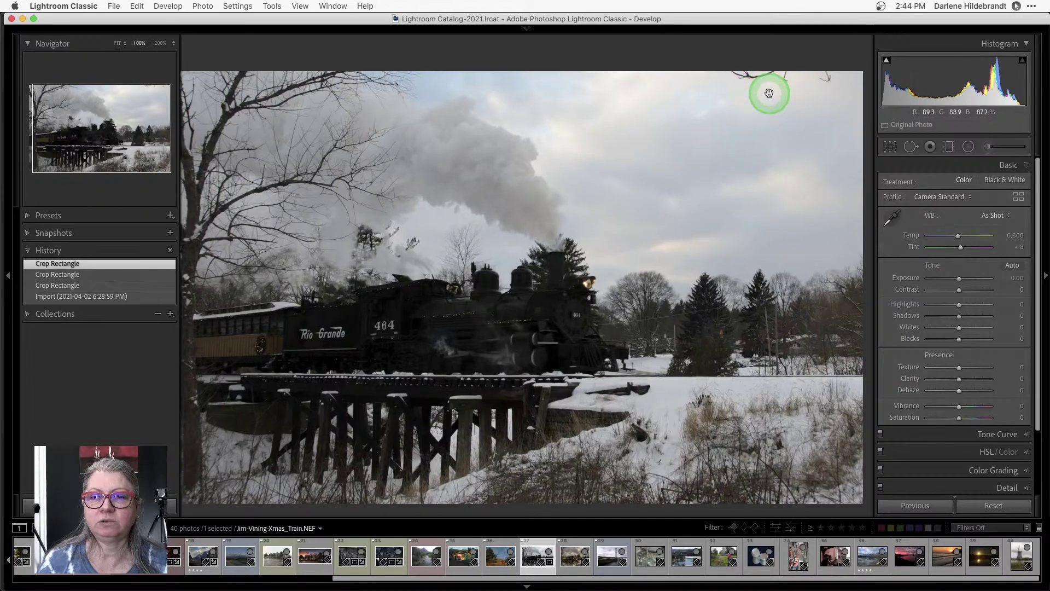
# Heal the leftover branch tips along the upper edge of the sky with Spot Removal, sampling from clear sky nearby.
pyautogui.click(771, 94)
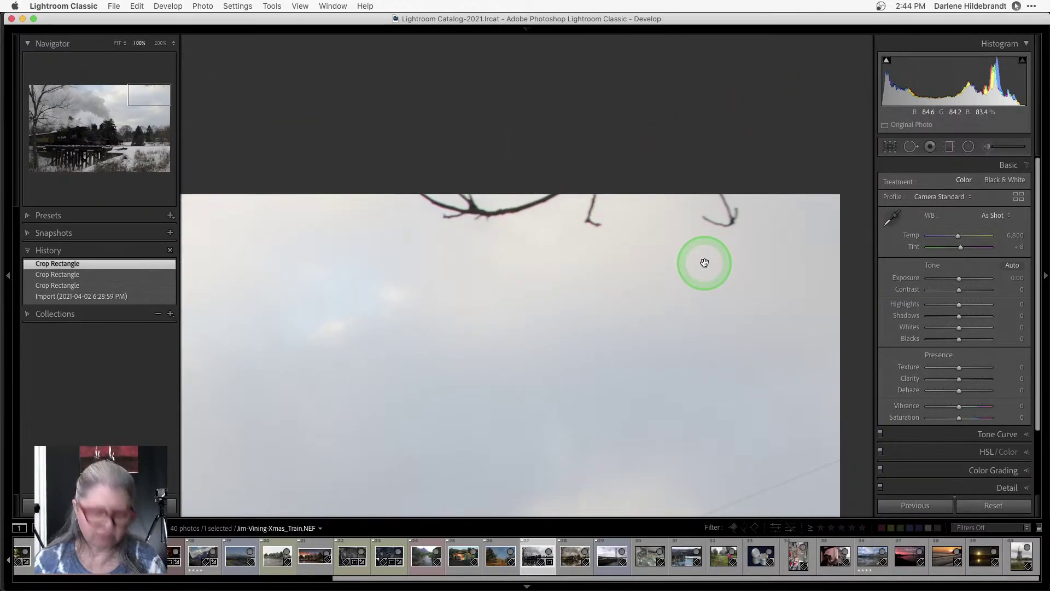
pyautogui.press('q')
pyautogui.moveTo(729, 215)
pyautogui.mouseDown()
pyautogui.moveTo(722, 201)
pyautogui.moveTo(721, 224)
pyautogui.mouseUp()
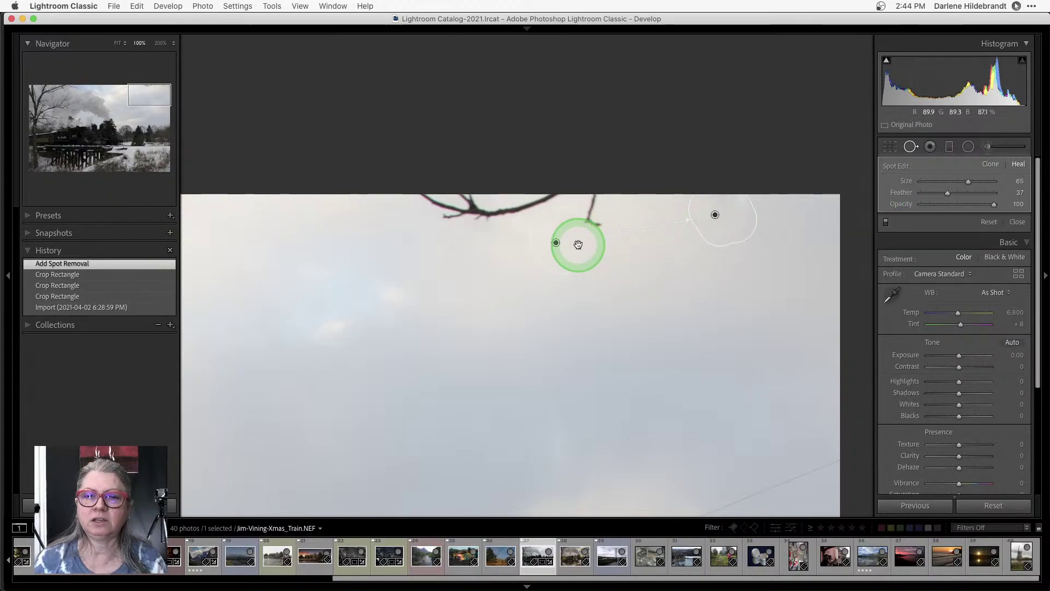
pyautogui.moveTo(578, 245)
pyautogui.mouseDown()
pyautogui.moveTo(586, 268)
pyautogui.moveTo(673, 204)
pyautogui.moveTo(600, 224)
pyautogui.mouseUp()
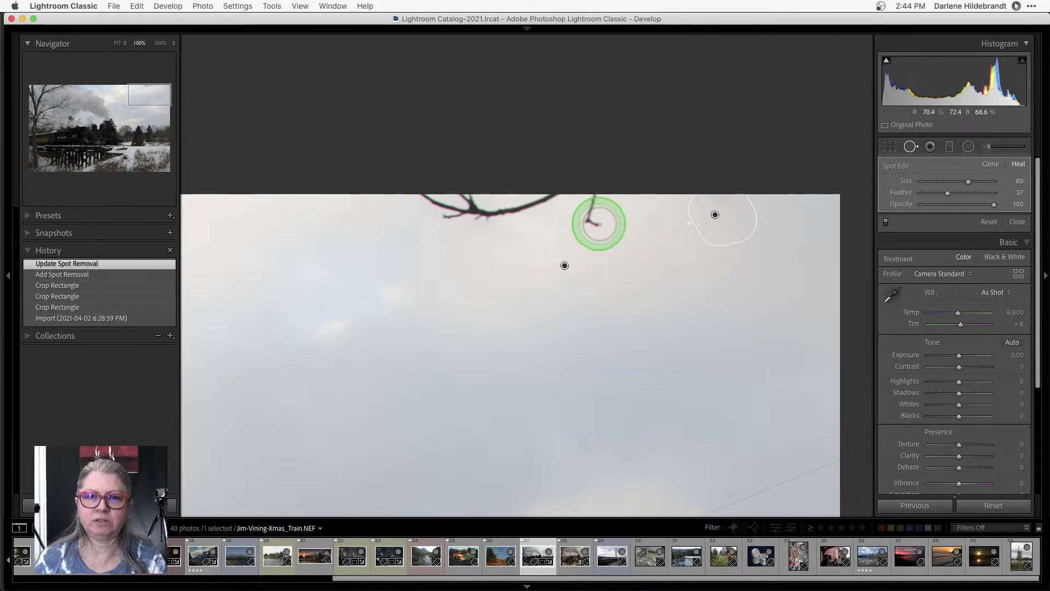
pyautogui.moveTo(600, 224); pyautogui.dragTo(597, 205)
pyautogui.moveTo(433, 203)
pyautogui.mouseDown()
pyautogui.moveTo(422, 197)
pyautogui.moveTo(448, 211)
pyautogui.moveTo(530, 206)
pyautogui.moveTo(571, 182)
pyautogui.mouseUp()
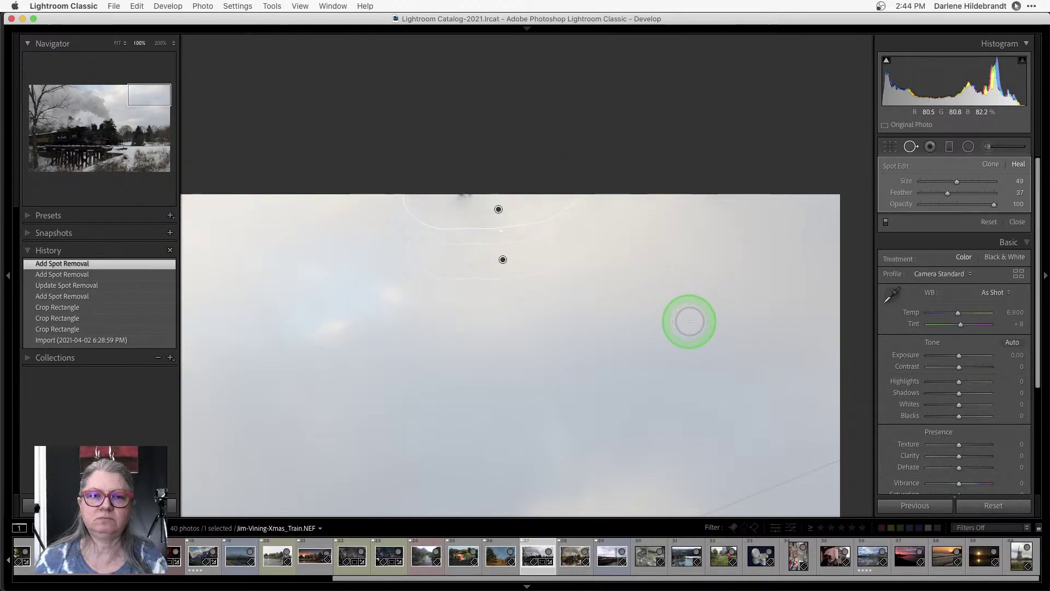
pyautogui.moveTo(465, 202); pyautogui.dragTo(462, 197)
pyautogui.press('q')
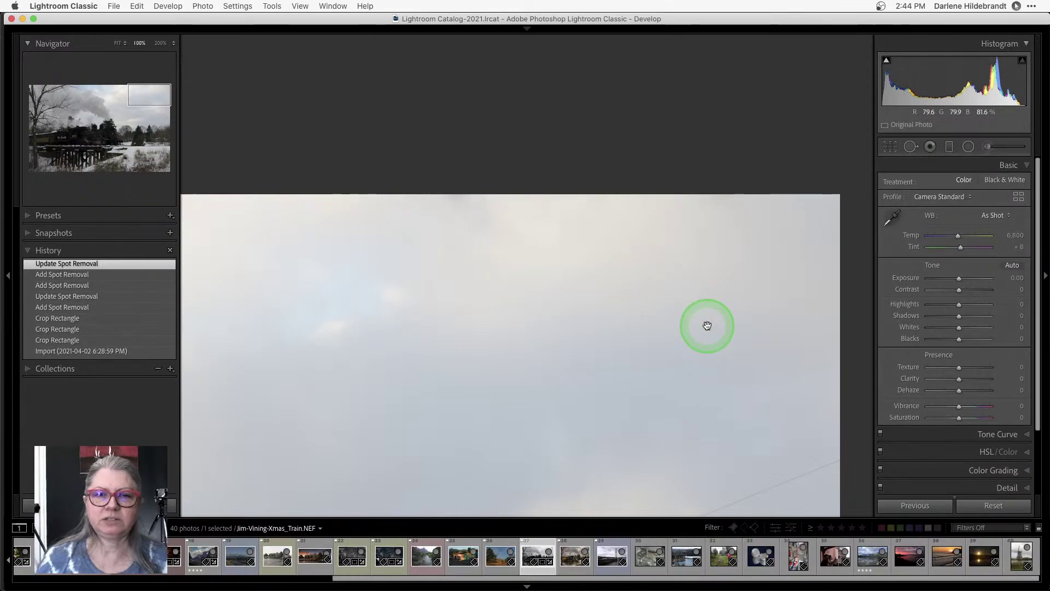
pyautogui.click(668, 308)
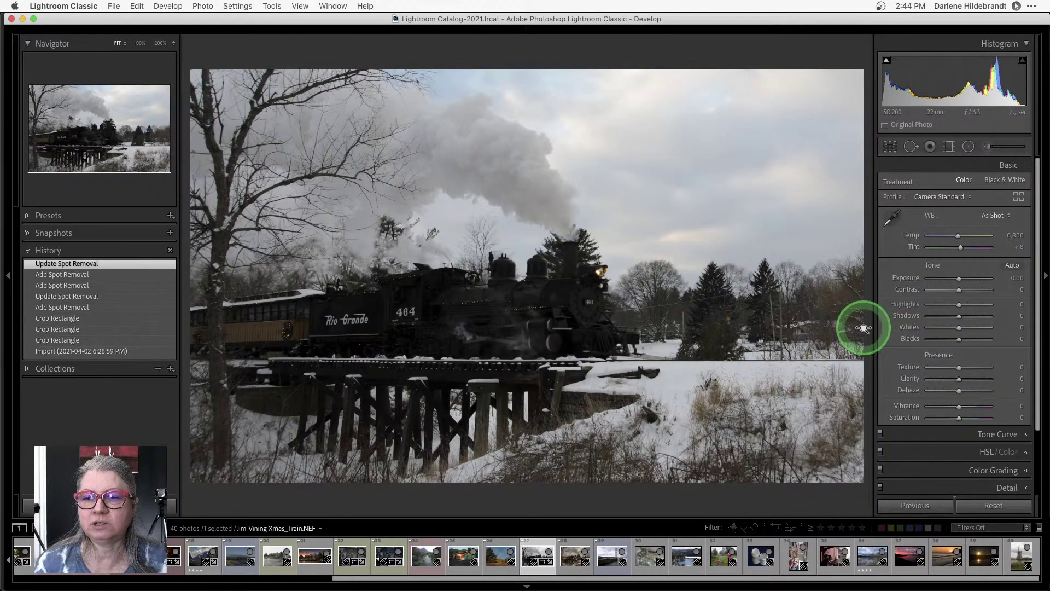
# Set the photo's Whites to +20 after checking clipping, Blacks to -13 and Exposure to +0.30.
pyautogui.keyDown('shift'); pyautogui.doubleClick(909, 328); pyautogui.keyUp('shift')
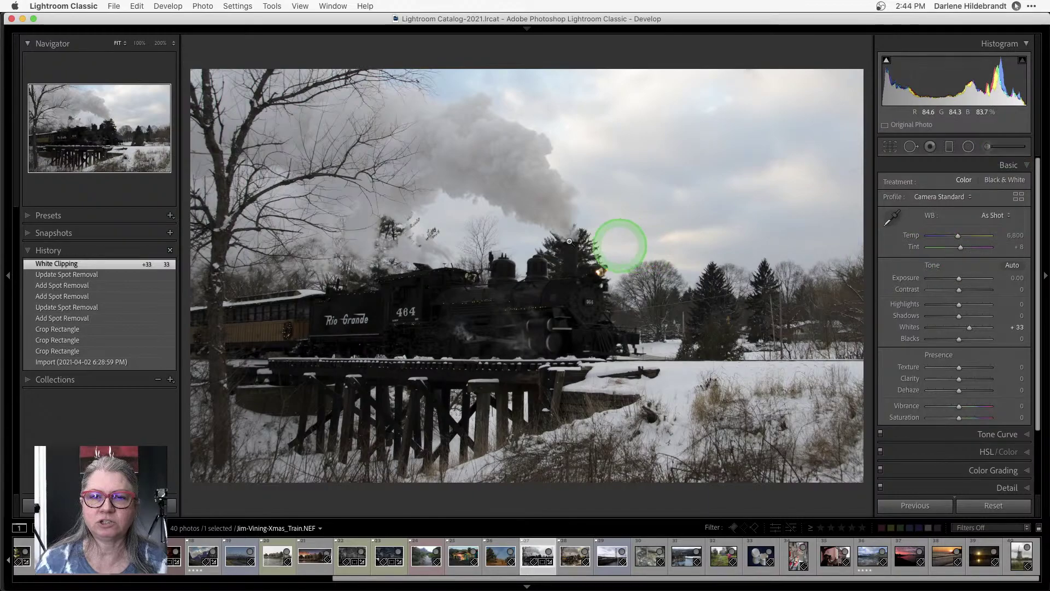
pyautogui.keyDown('alt'); pyautogui.click(969, 328); pyautogui.keyUp('alt')
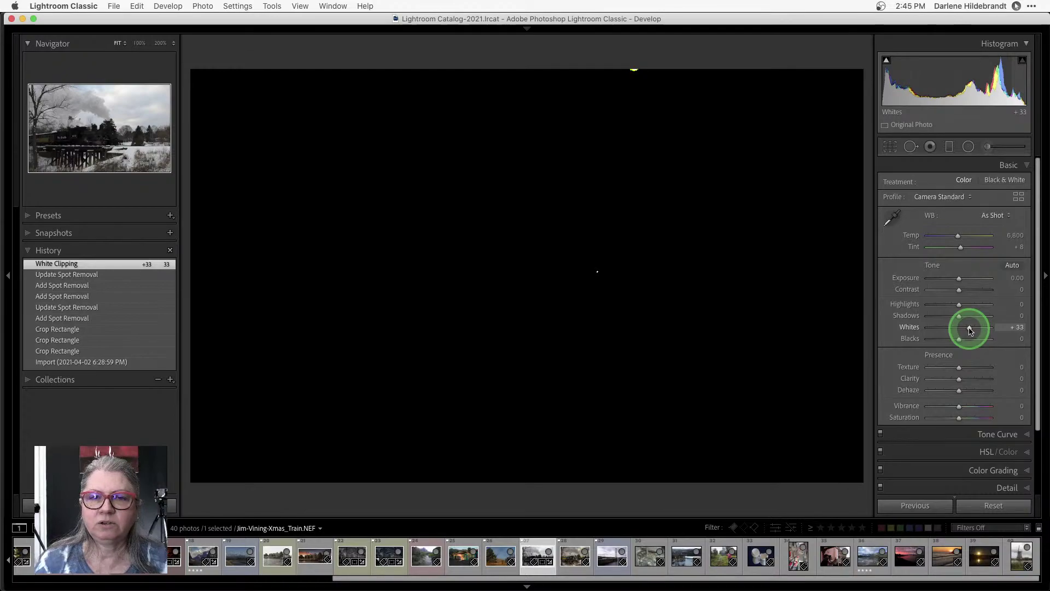
pyautogui.moveTo(970, 329)
pyautogui.mouseDown()
pyautogui.moveTo(979, 329)
pyautogui.moveTo(966, 329)
pyautogui.mouseUp()
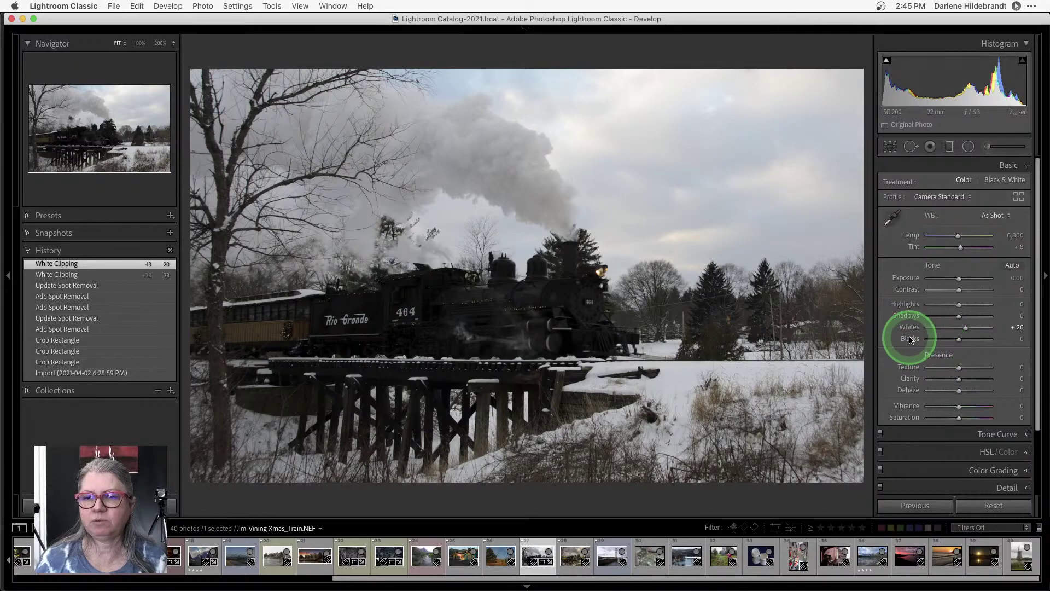
pyautogui.moveTo(910, 339); pyautogui.dragTo(956, 342)
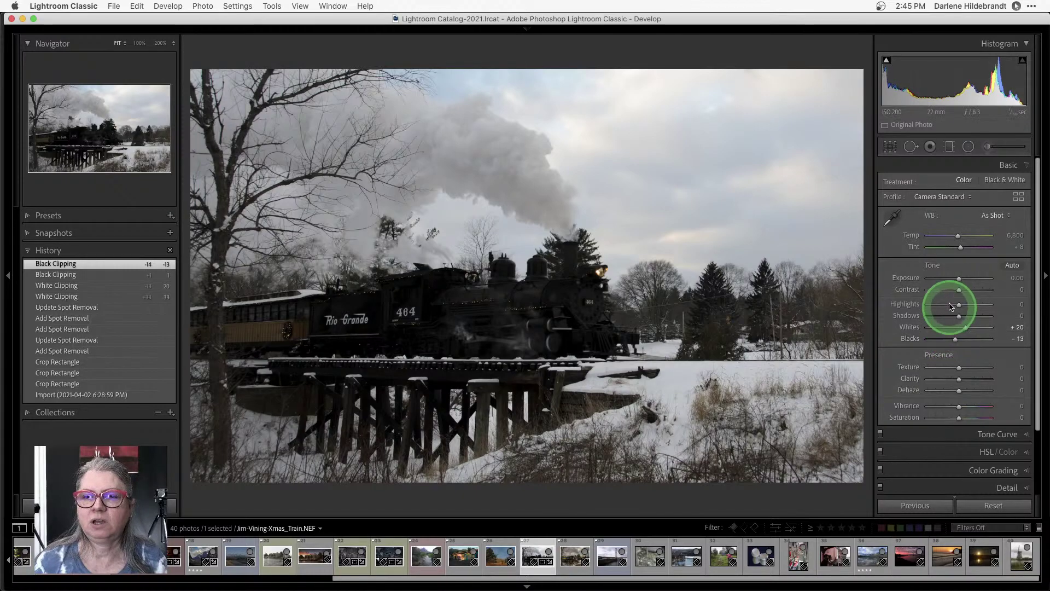
pyautogui.moveTo(958, 281); pyautogui.dragTo(962, 279)
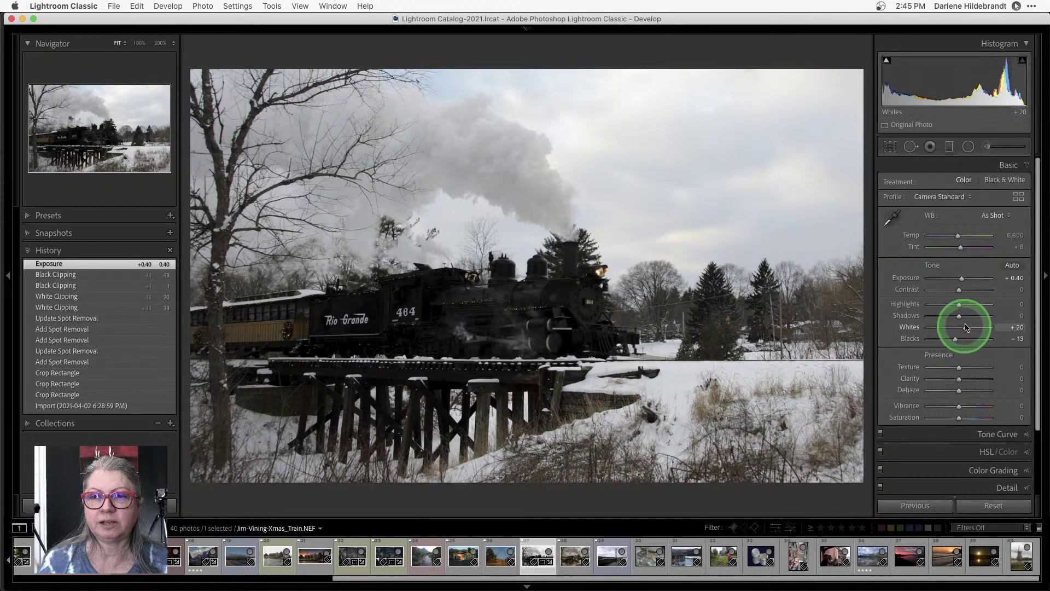
pyautogui.moveTo(957, 278); pyautogui.dragTo(962, 278)
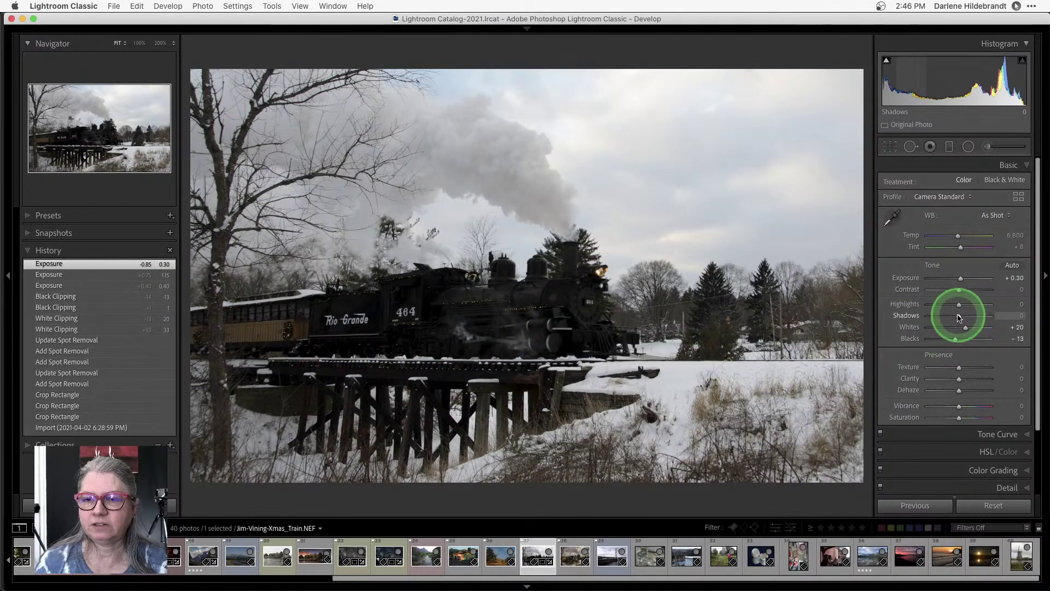
# Set the photo's Shadows to +100, Highlights to -100 and Blacks to -6.
pyautogui.moveTo(958, 318); pyautogui.dragTo(891, 298)
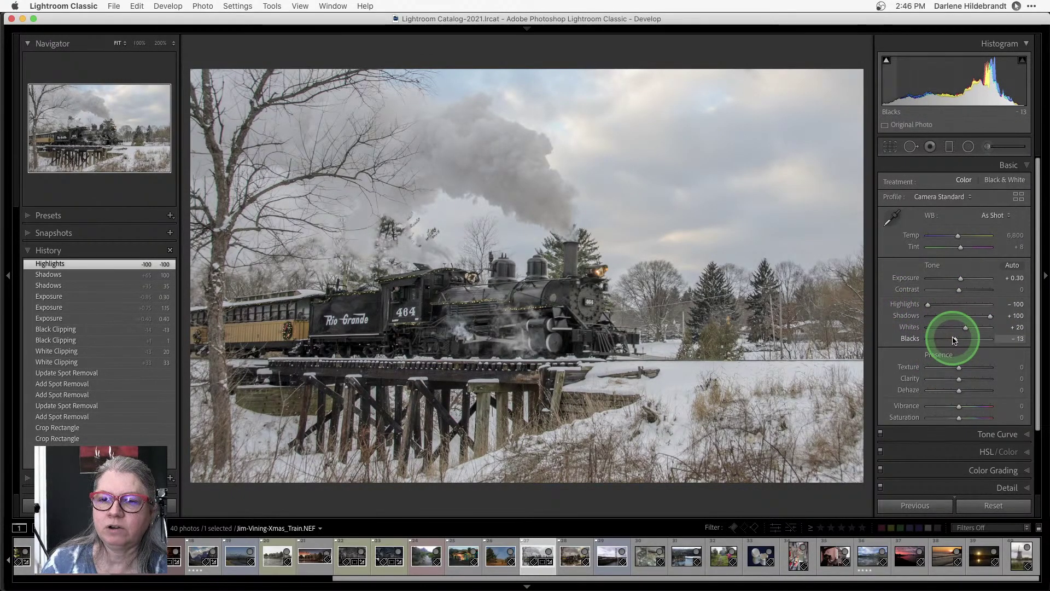
pyautogui.moveTo(953, 340); pyautogui.dragTo(955, 340)
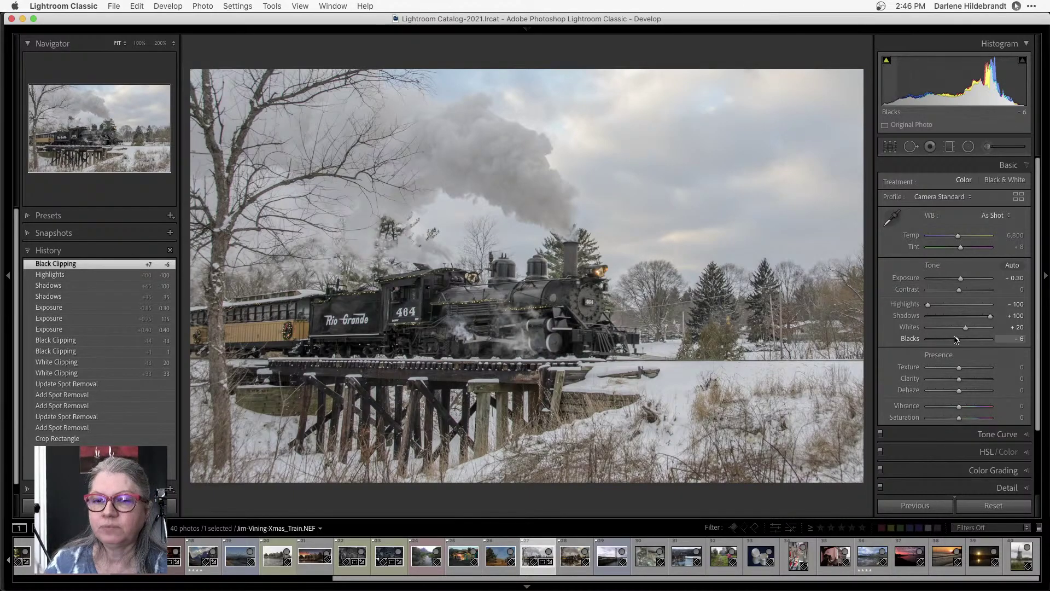
pyautogui.click(960, 362)
# Try an extreme Saturation of +90 and Vibrance of +84 on the whole photo, and reset both.
pyautogui.moveTo(960, 417); pyautogui.dragTo(987, 417)
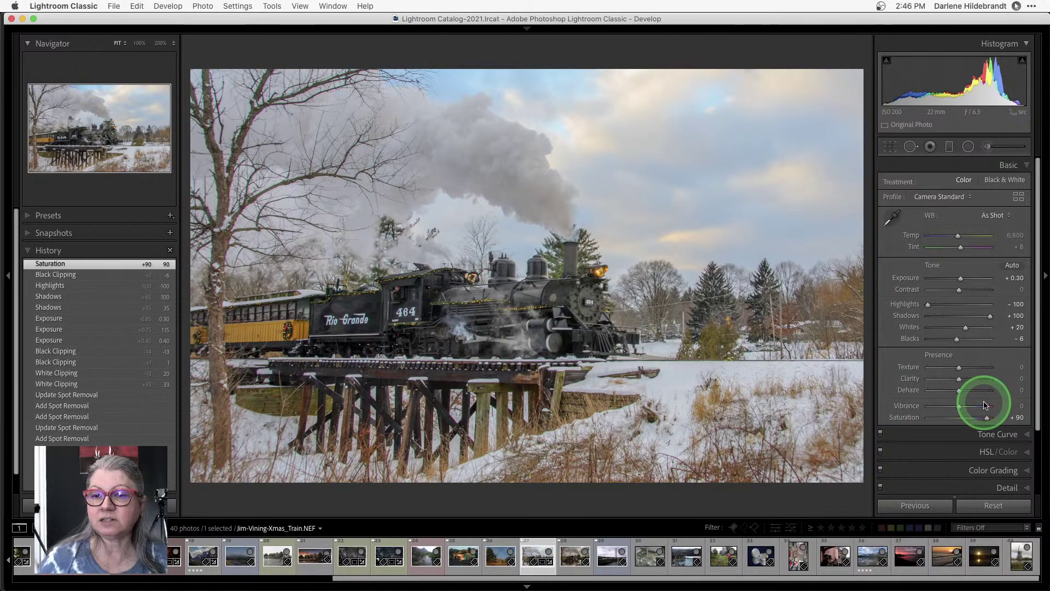
pyautogui.click(985, 405)
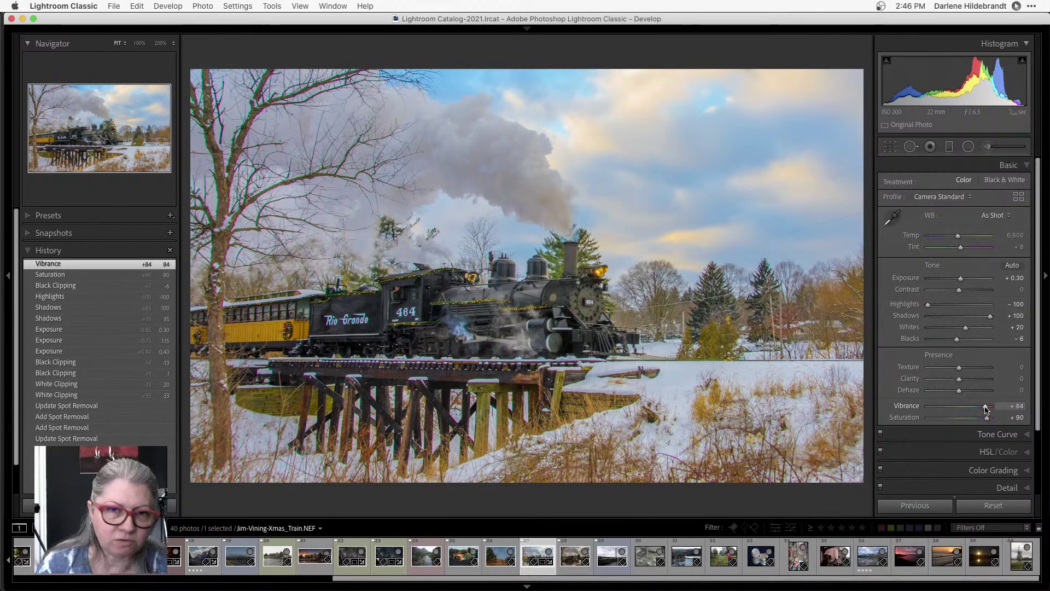
pyautogui.doubleClick(910, 405)
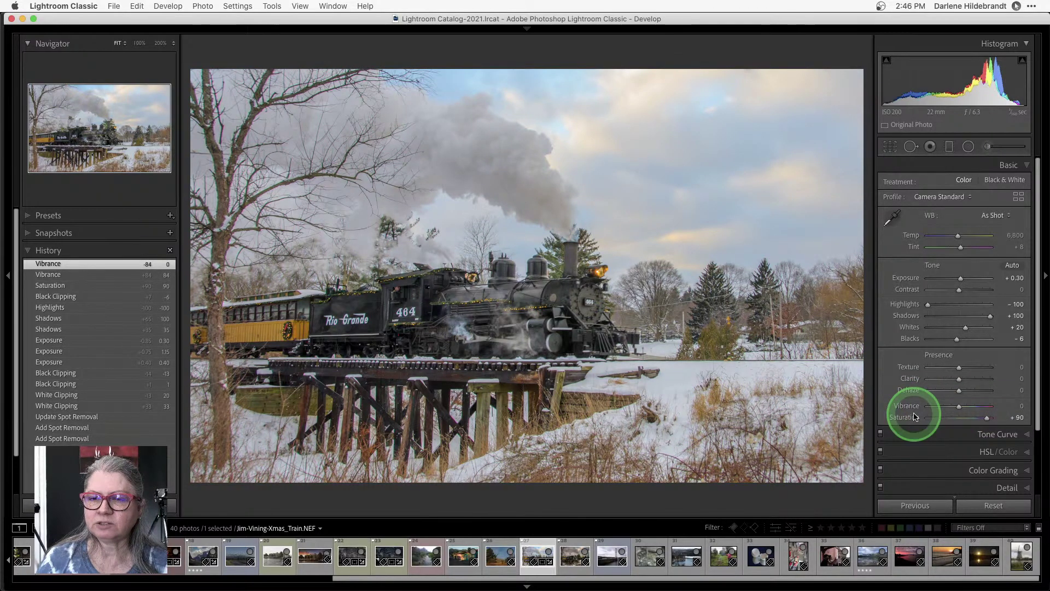
pyautogui.doubleClick(913, 417)
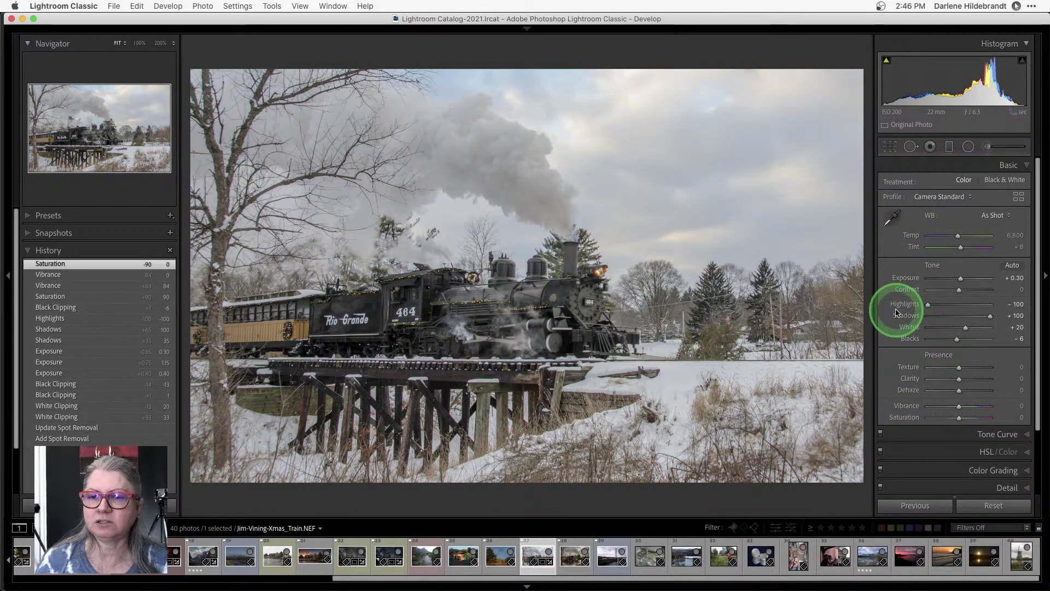
# Set Highlights to -37, Shadows to +41 and Whites to +25, and compare the photo with its unedited state.
pyautogui.click(949, 302)
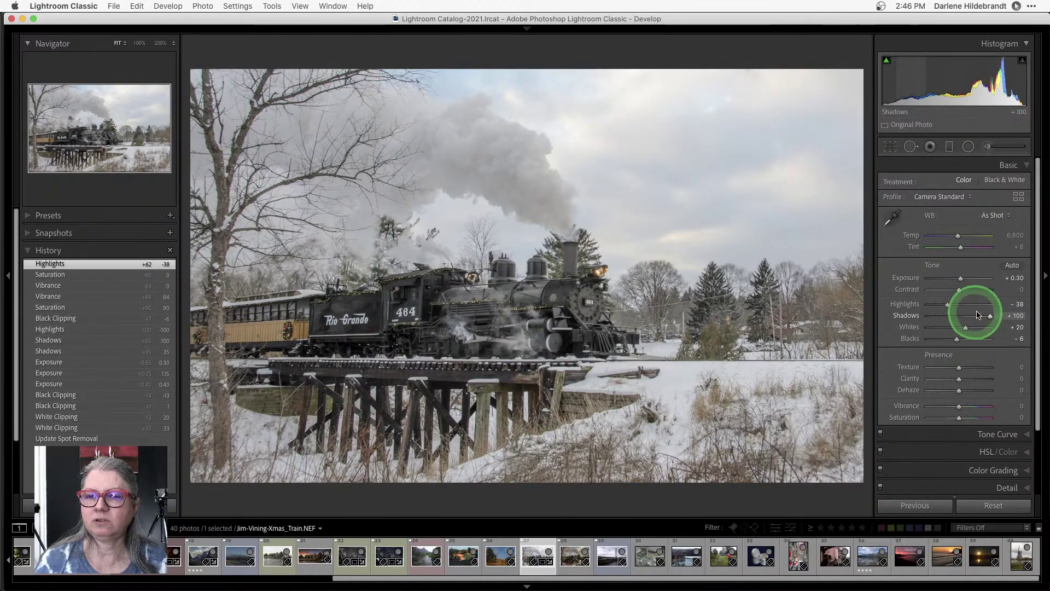
pyautogui.moveTo(987, 315)
pyautogui.mouseDown()
pyautogui.moveTo(961, 316)
pyautogui.moveTo(982, 316)
pyautogui.moveTo(970, 315)
pyautogui.mouseUp()
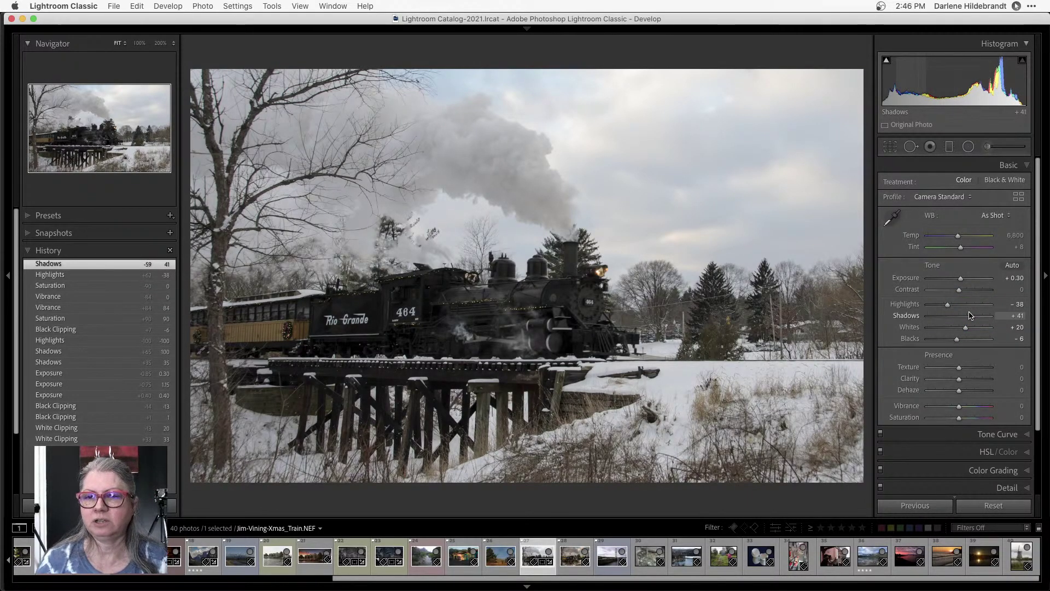
pyautogui.moveTo(948, 305); pyautogui.dragTo(967, 327)
pyautogui.press('alt')
pyautogui.press('alt')
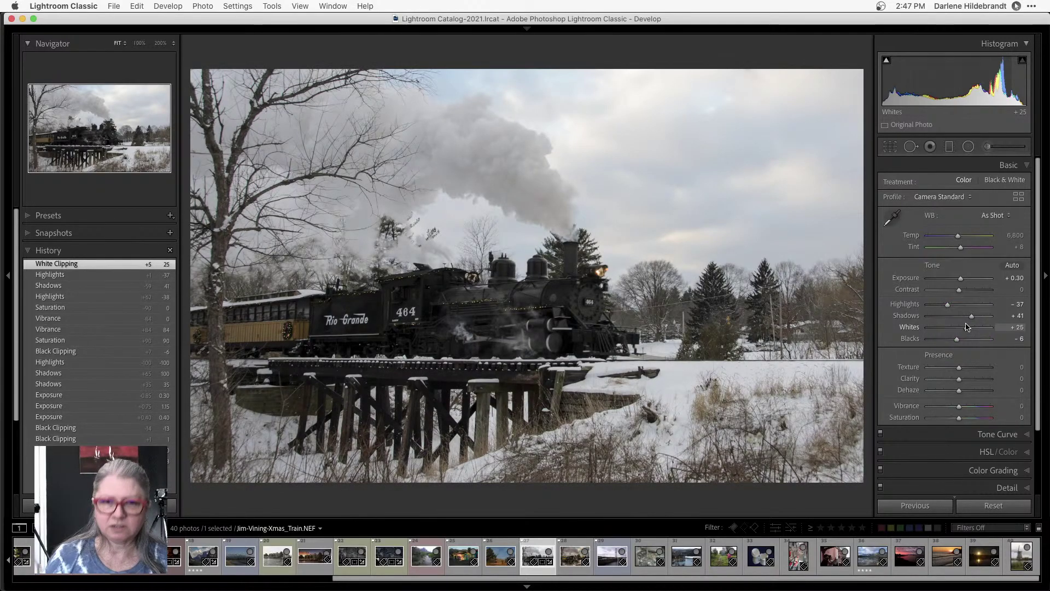
pyautogui.press('\\')
pyautogui.press('\\')
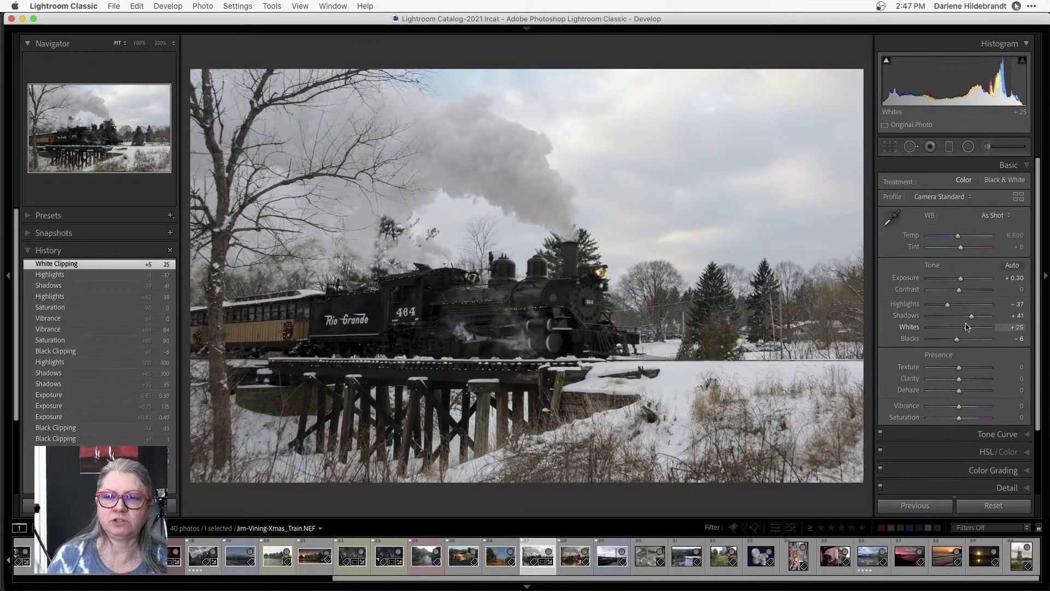
pyautogui.press('\\')
pyautogui.press('\\')
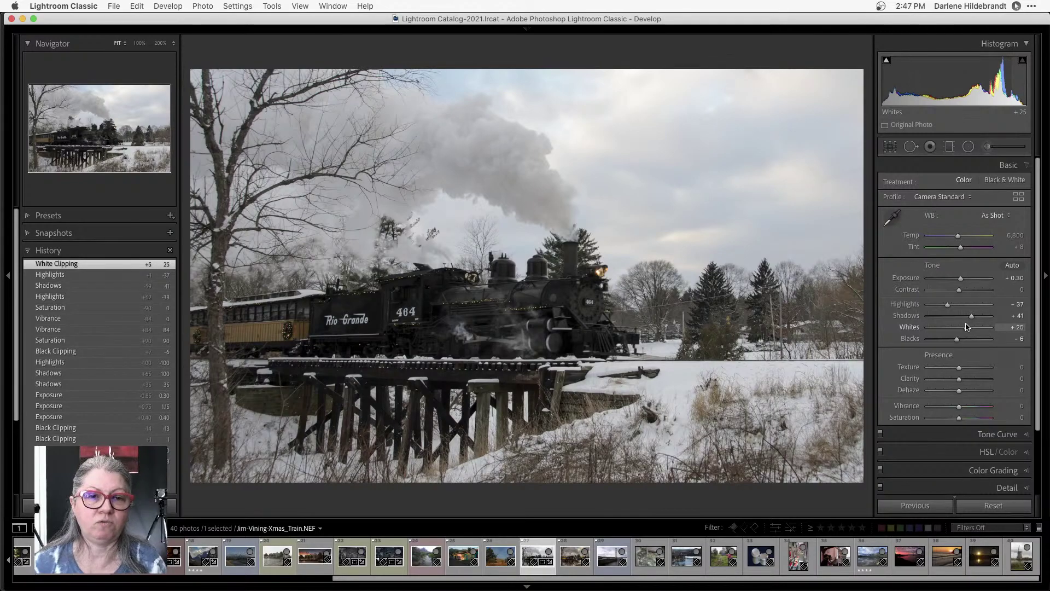
# Place an inverted radial filter ellipse over the train and locomotive, and reset all its effect settings.
pyautogui.hotkey('shift', 'm')
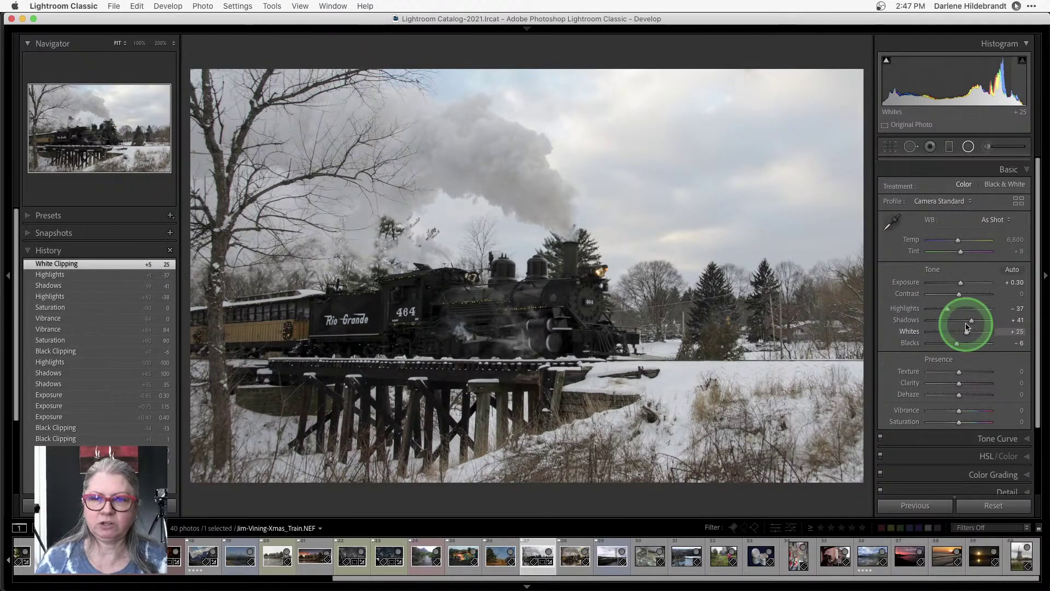
pyautogui.moveTo(409, 284); pyautogui.dragTo(591, 364)
pyautogui.moveTo(498, 314); pyautogui.dragTo(509, 322)
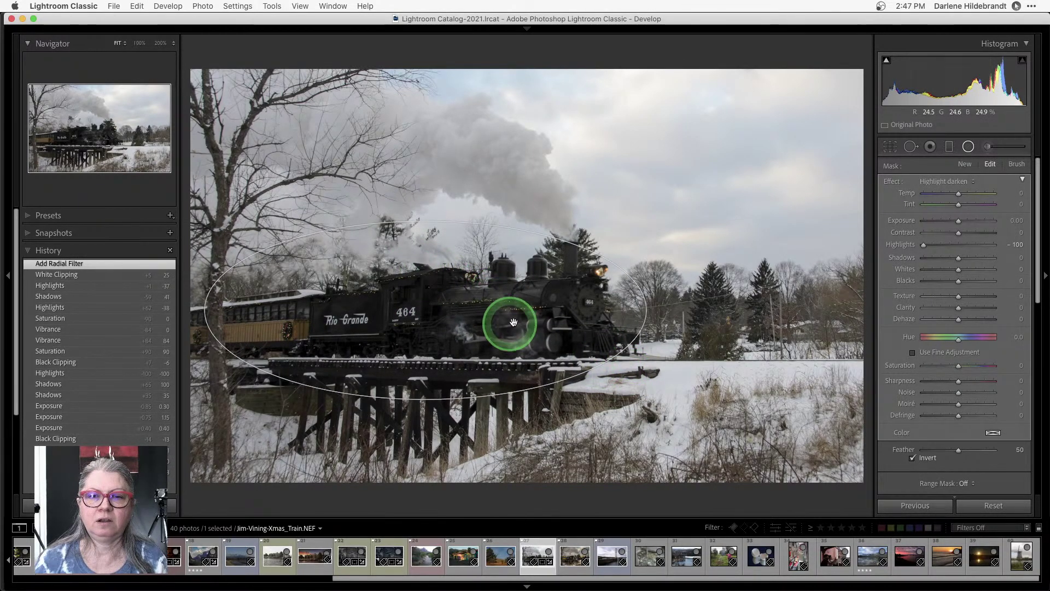
pyautogui.doubleClick(896, 182)
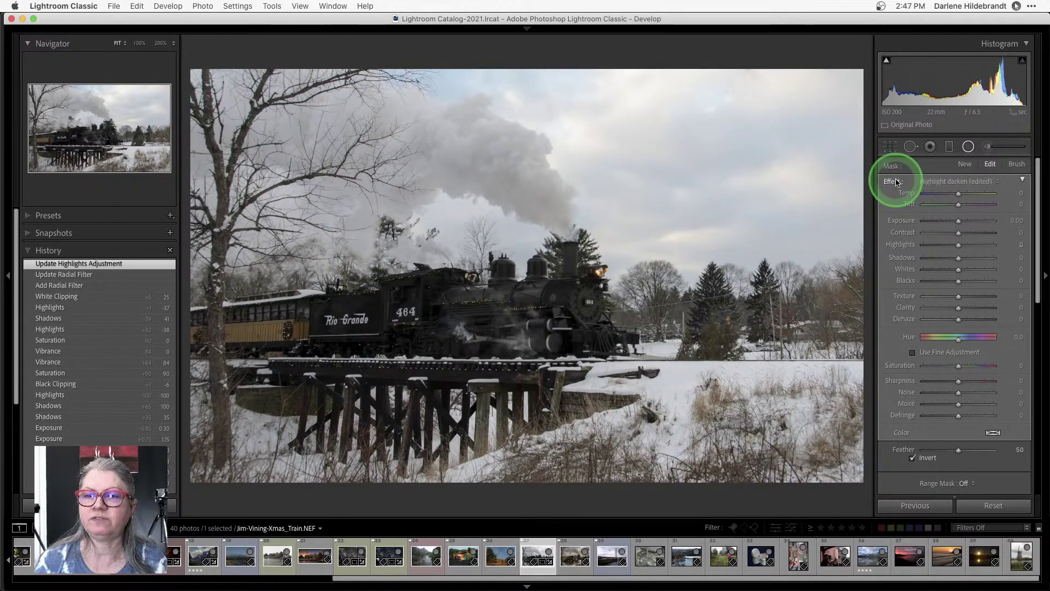
# Set the radial filter's Exposure to 0.67 and Shadows to 15, and reposition its ellipse over the locomotive.
pyautogui.moveTo(958, 225)
pyautogui.mouseDown()
pyautogui.moveTo(982, 224)
pyautogui.moveTo(958, 221)
pyautogui.mouseUp()
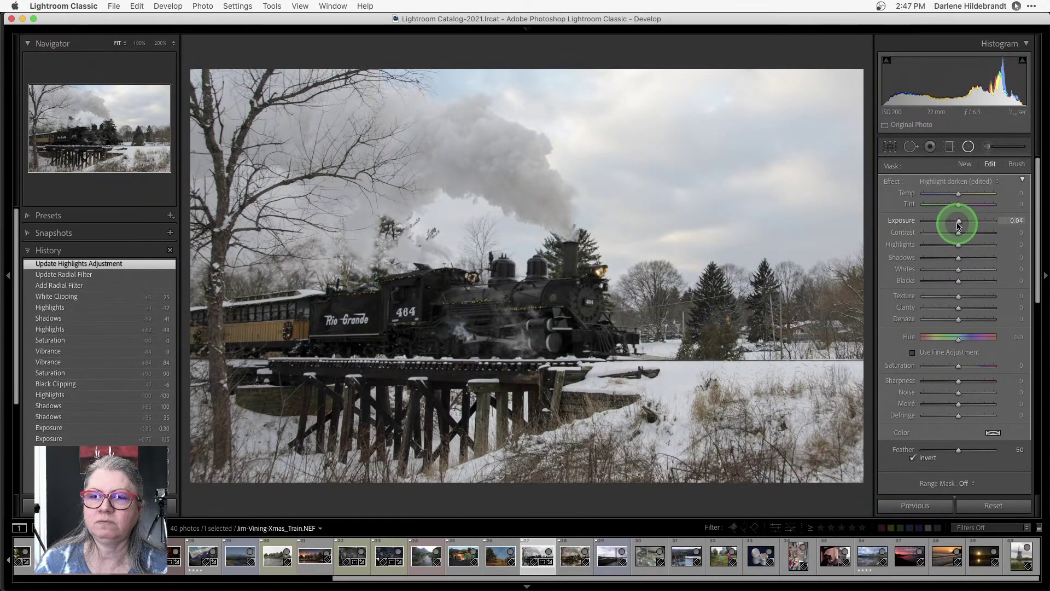
pyautogui.moveTo(959, 257)
pyautogui.mouseDown()
pyautogui.moveTo(1015, 257)
pyautogui.moveTo(961, 258)
pyautogui.mouseUp()
pyautogui.moveTo(959, 220); pyautogui.dragTo(964, 221)
pyautogui.moveTo(957, 261); pyautogui.dragTo(965, 261)
pyautogui.moveTo(656, 323); pyautogui.dragTo(565, 345)
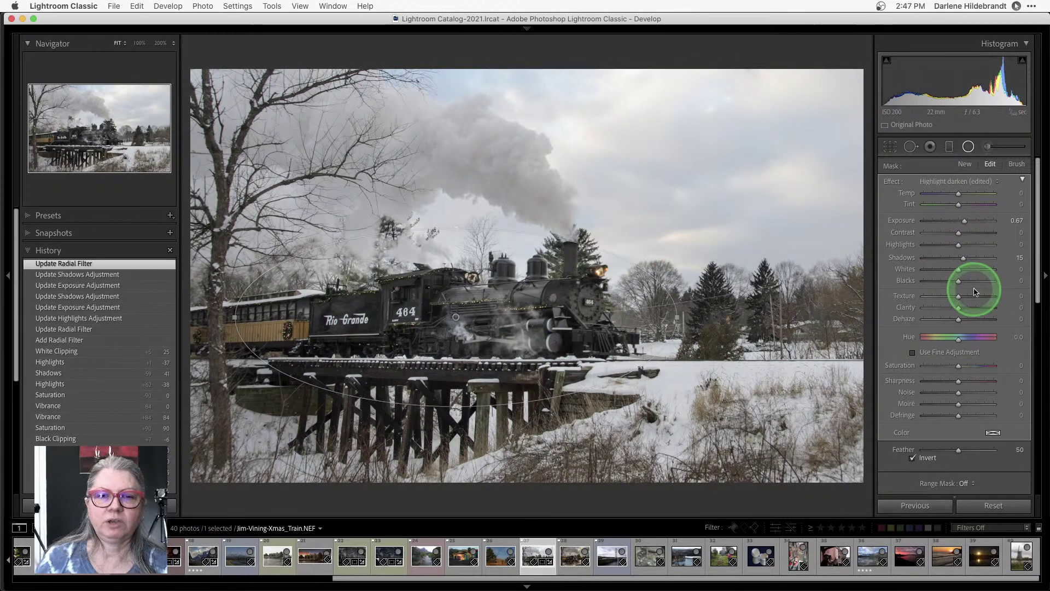
# Try raising the radial filter's Whites to 55, and reset the value.
pyautogui.moveTo(958, 269); pyautogui.dragTo(978, 270)
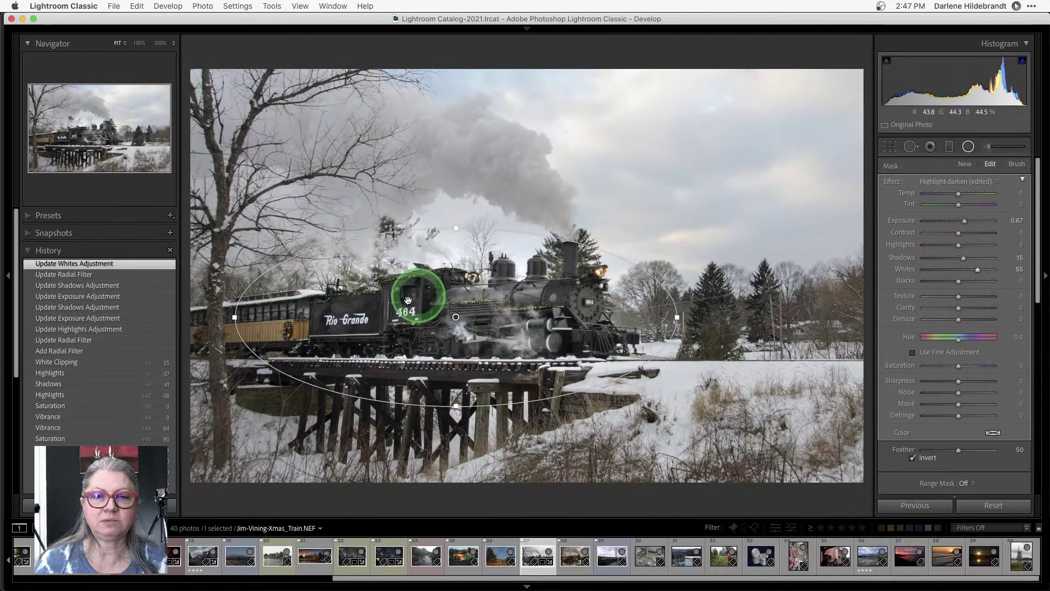
pyautogui.moveTo(978, 271); pyautogui.dragTo(978, 269)
pyautogui.doubleClick(977, 269)
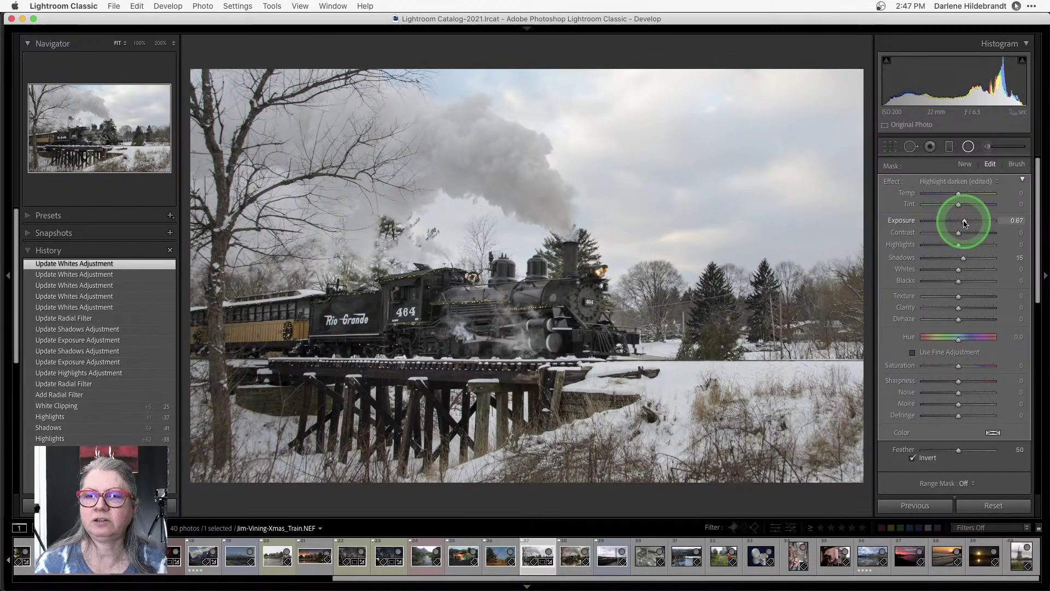
# Set the radial filter's Exposure to 0.56 and Whites to 74, and shift its ellipse slightly down over the locomotive.
pyautogui.moveTo(964, 223)
pyautogui.mouseDown()
pyautogui.moveTo(988, 223)
pyautogui.moveTo(963, 223)
pyautogui.mouseUp()
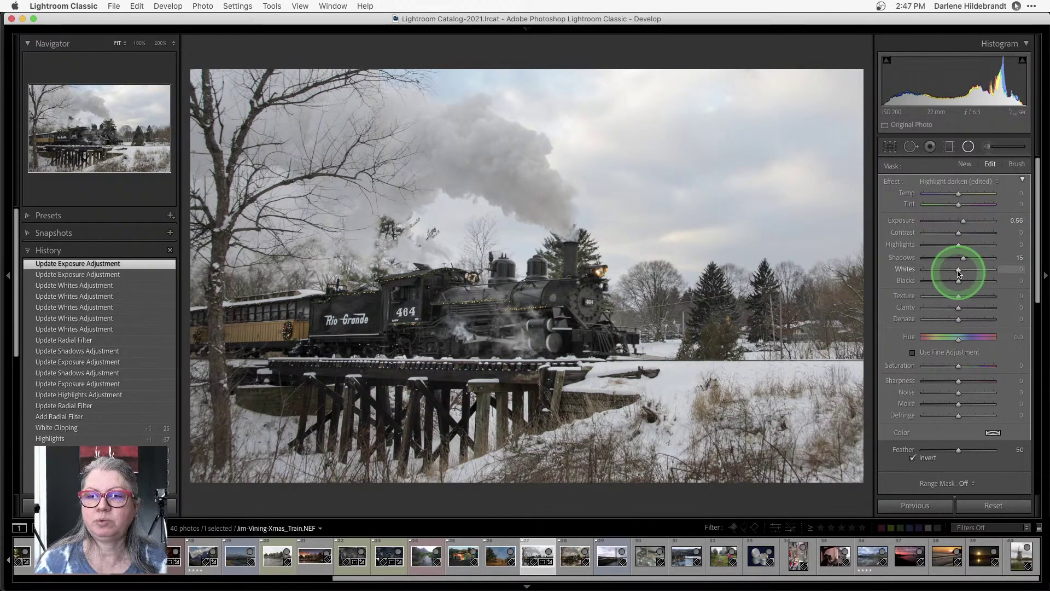
pyautogui.moveTo(966, 274); pyautogui.dragTo(991, 269)
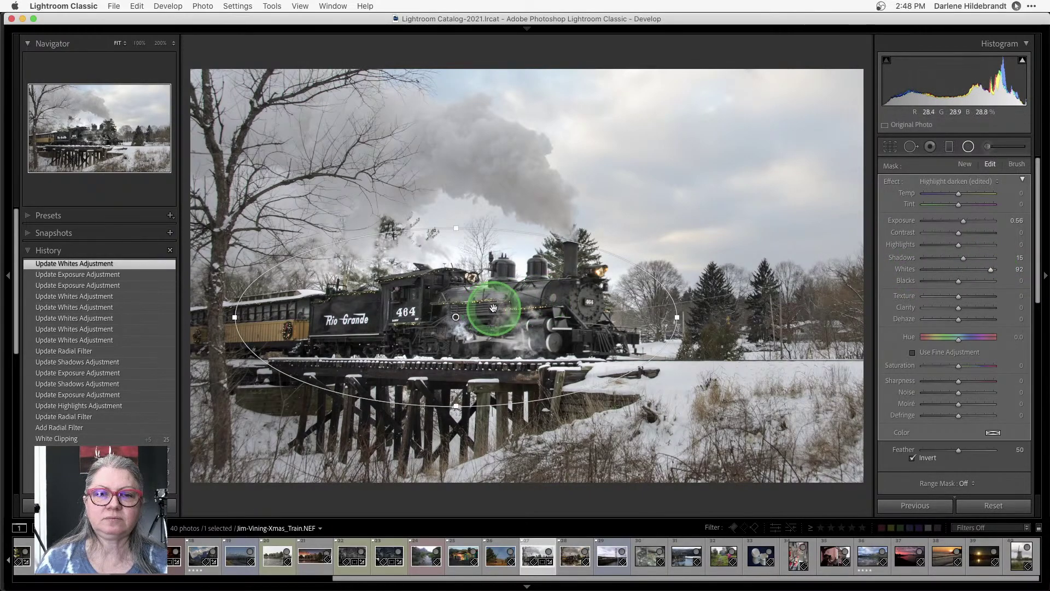
pyautogui.click(534, 300)
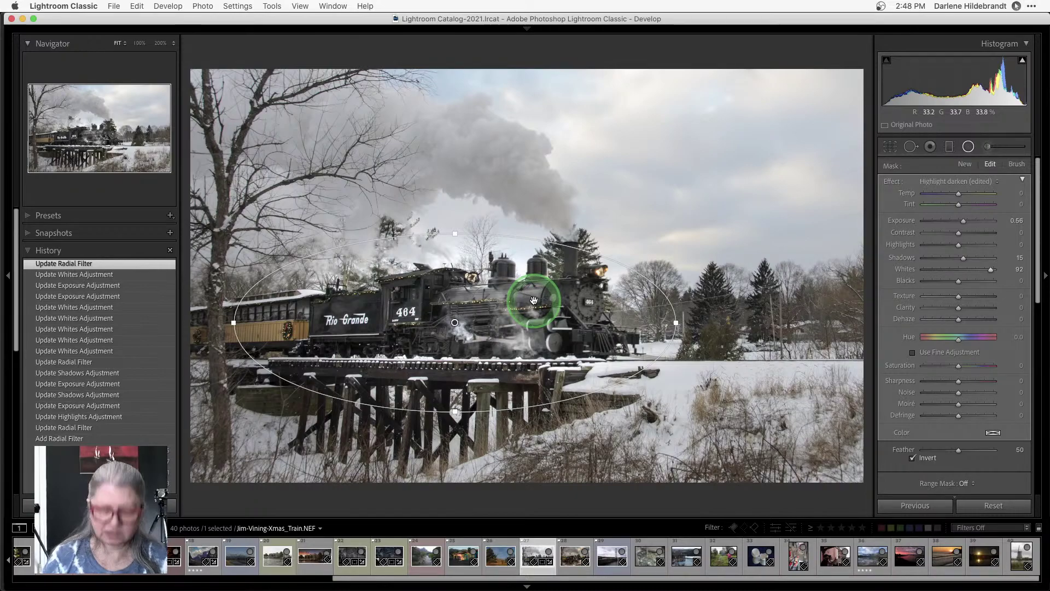
pyautogui.hotkey('shift', 'm')
pyautogui.hotkey('shift', 'm')
pyautogui.moveTo(535, 301); pyautogui.dragTo(457, 321)
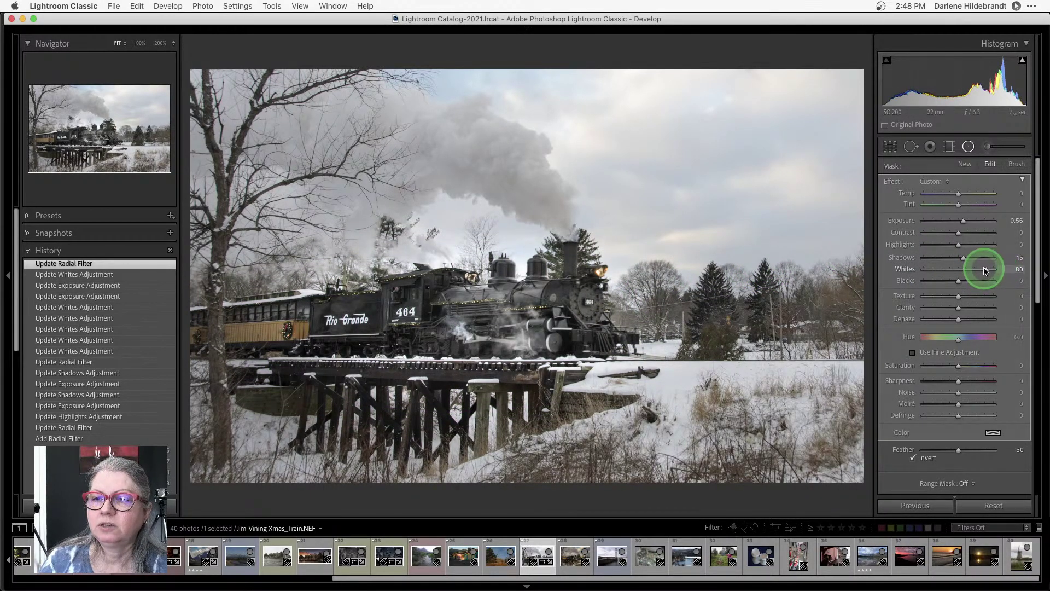
pyautogui.moveTo(984, 270); pyautogui.dragTo(965, 269)
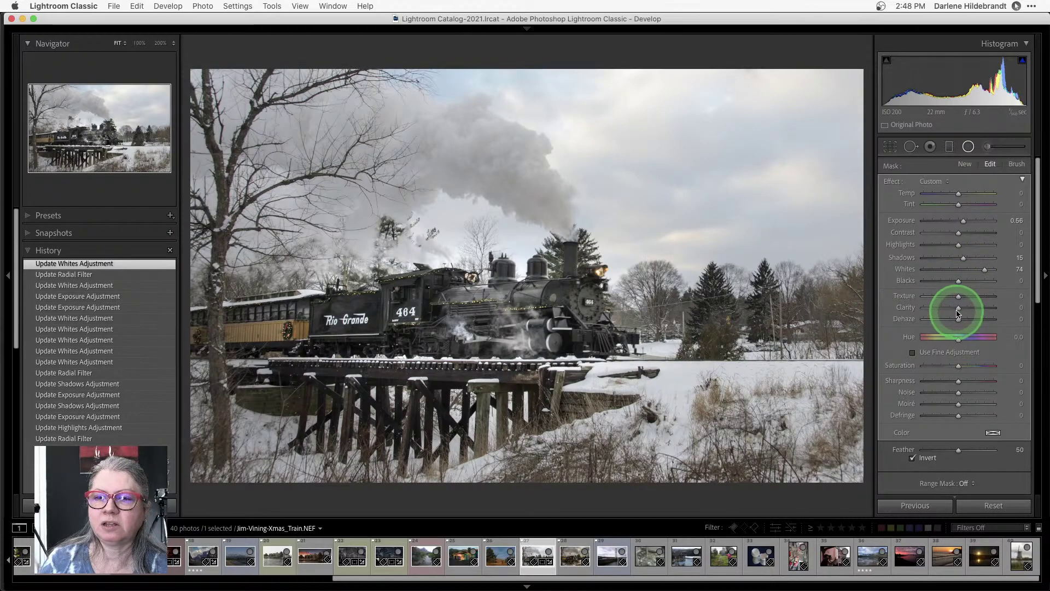
# Set the radial filter's Clarity to 37, Texture to 30 and Temp to 16, and close the filter.
pyautogui.moveTo(957, 307)
pyautogui.mouseDown()
pyautogui.moveTo(968, 310)
pyautogui.moveTo(956, 296)
pyautogui.moveTo(969, 299)
pyautogui.mouseUp()
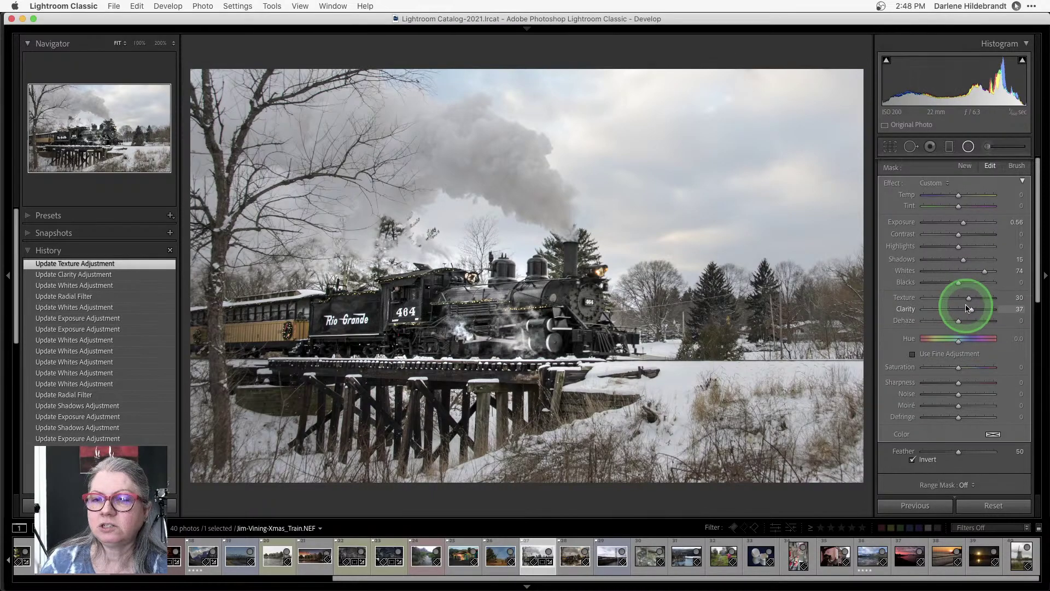
pyautogui.click(959, 194)
pyautogui.moveTo(961, 195)
pyautogui.mouseDown()
pyautogui.moveTo(980, 195)
pyautogui.moveTo(965, 194)
pyautogui.mouseUp()
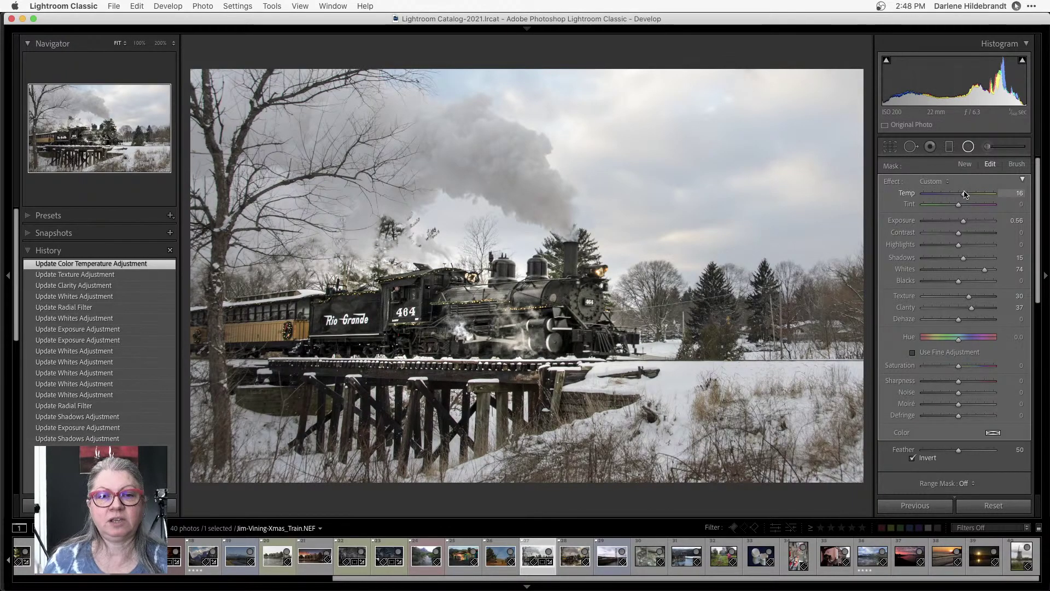
pyautogui.click(965, 194)
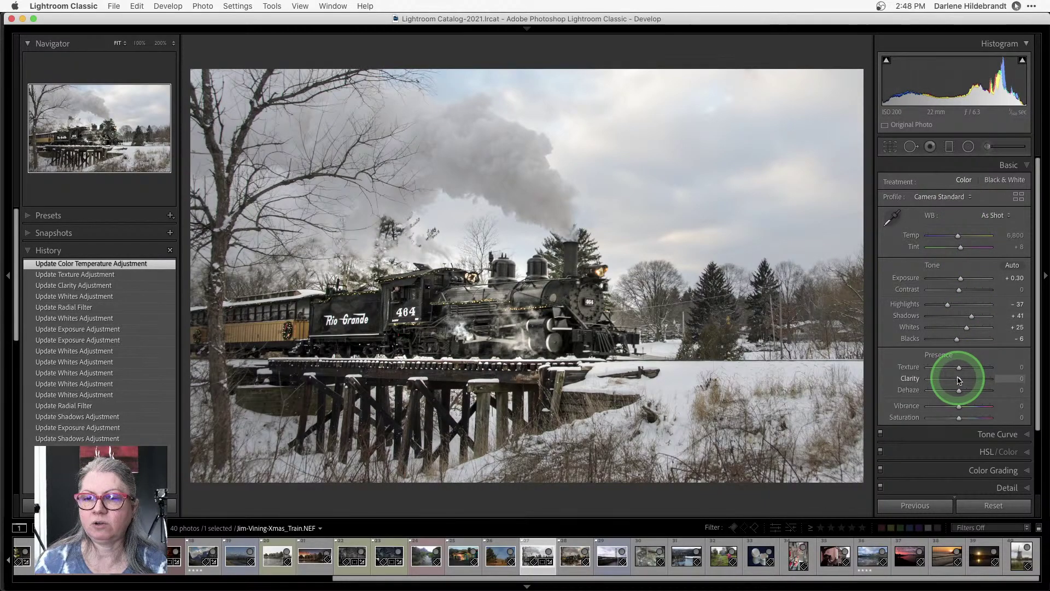
# Try the whole photo's Clarity at +100, and settle on +30.
pyautogui.moveTo(957, 379); pyautogui.dragTo(1008, 376)
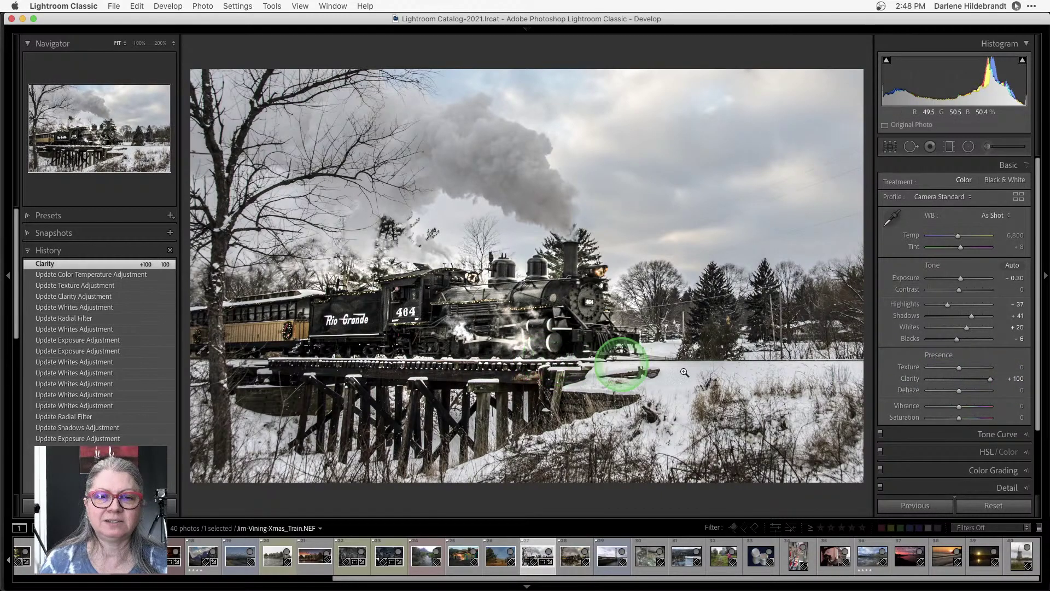
pyautogui.click(965, 379)
pyautogui.moveTo(968, 380); pyautogui.dragTo(968, 380)
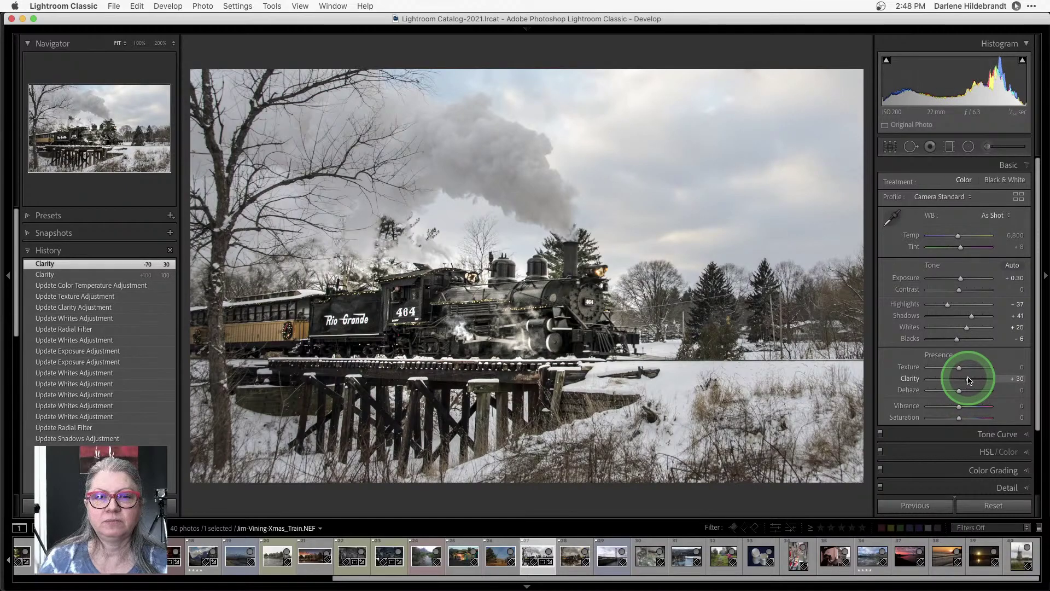
# Apply the Edge darken low vignette preset to the photo.
pyautogui.scroll(-2, 968, 380)
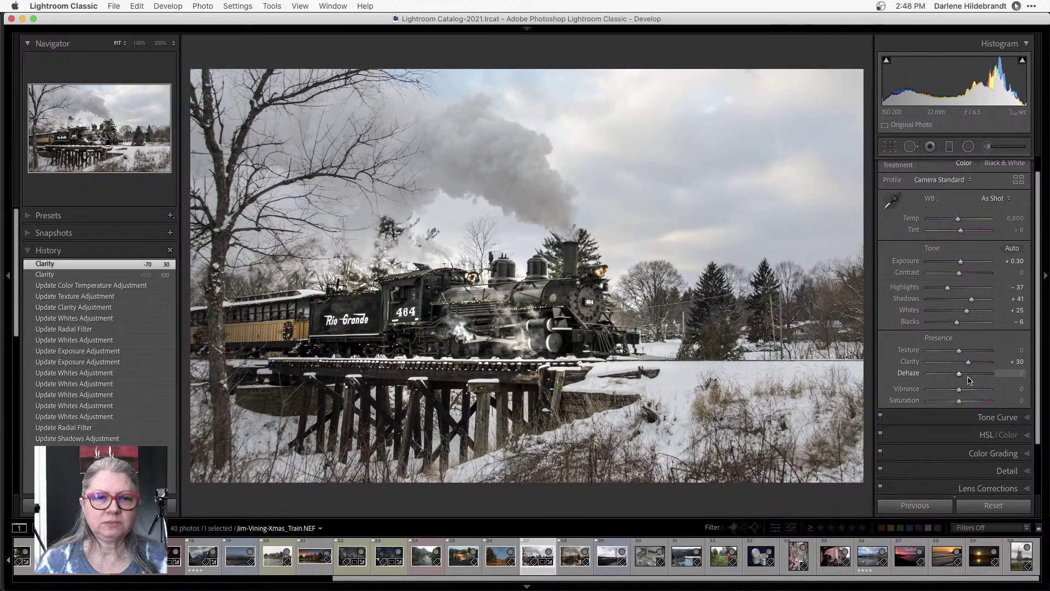
pyautogui.click(28, 215)
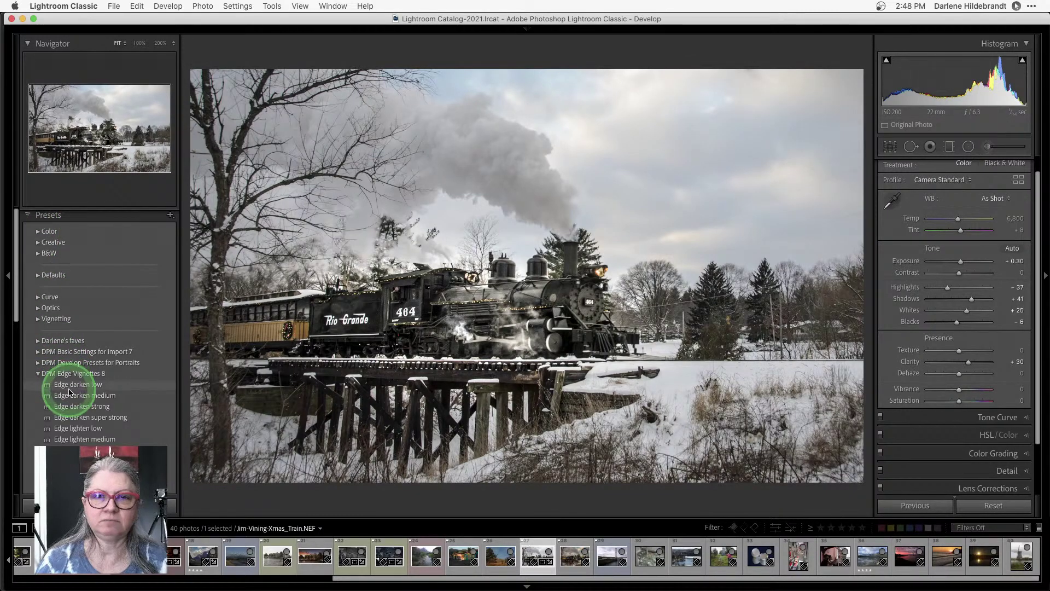
pyautogui.click(75, 384)
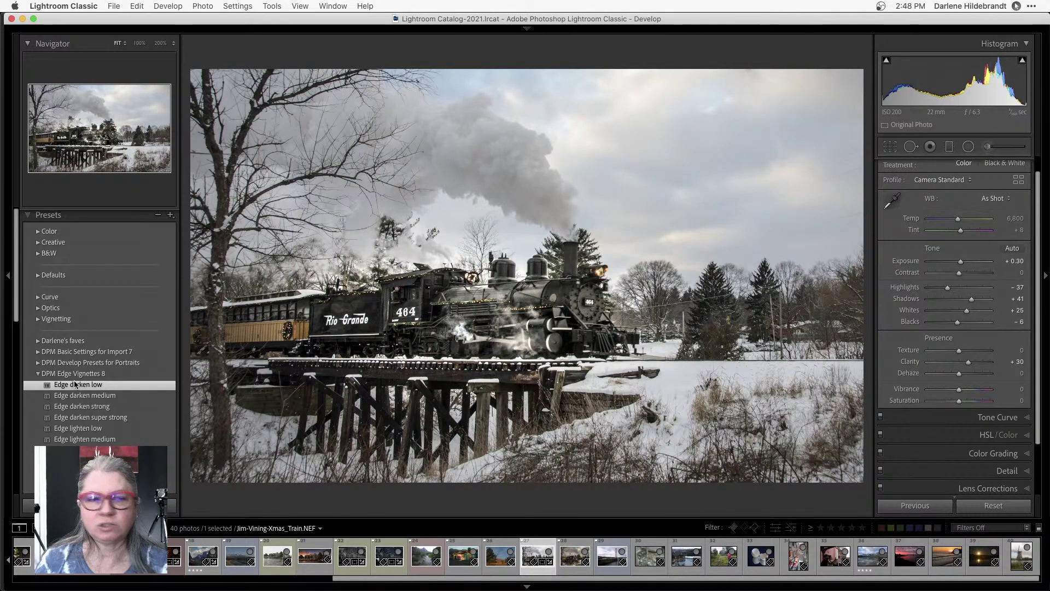
# Try the Contrast +20 and Remove haze low presets from the DPM Punch Increase group, and undo both.
pyautogui.scroll(-3, 77, 378)
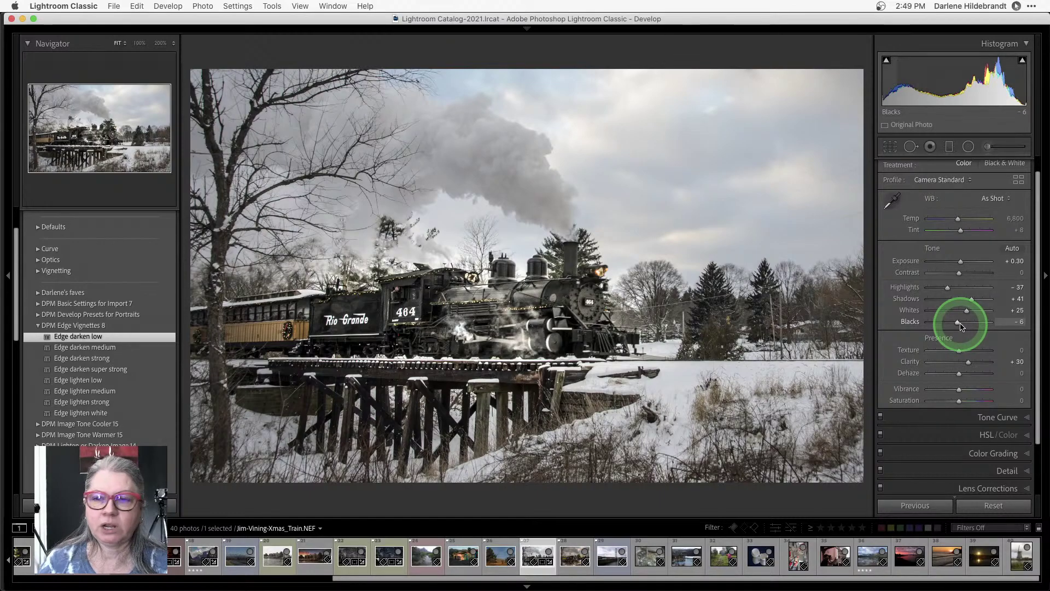
pyautogui.scroll(-4, 961, 326)
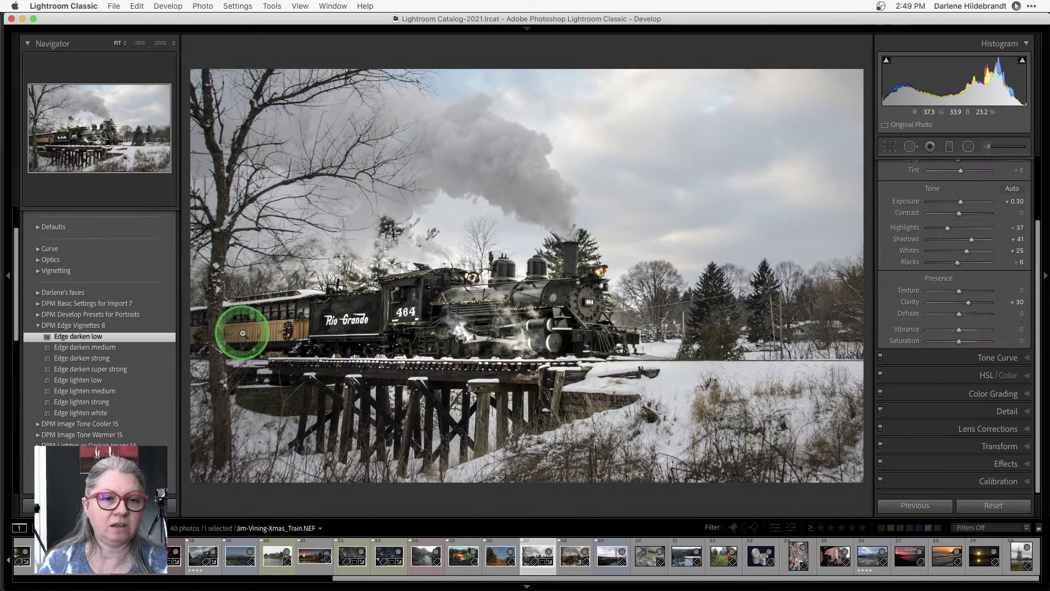
pyautogui.scroll(-5, 74, 336)
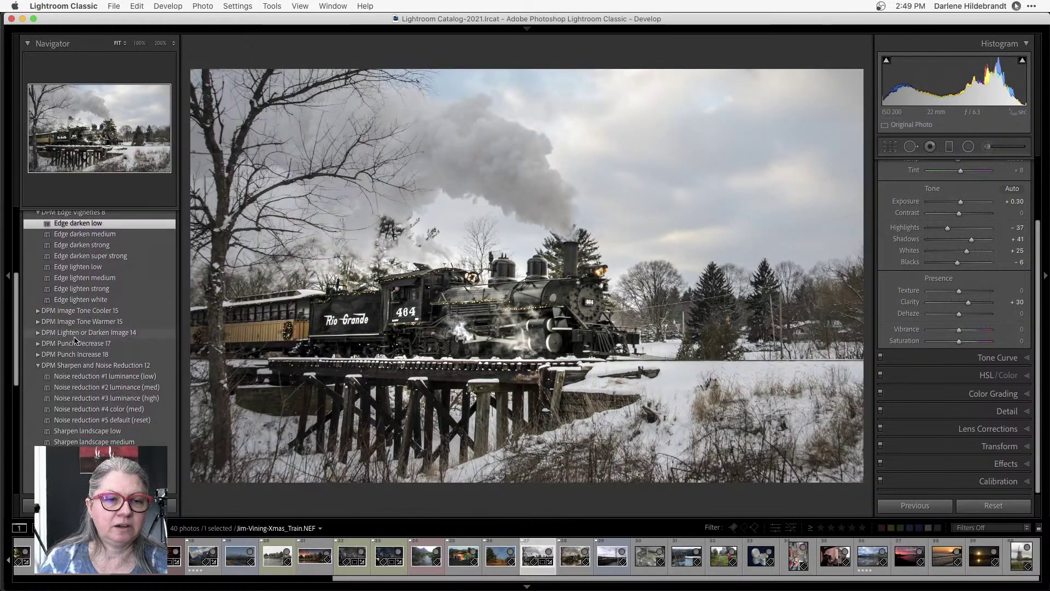
pyautogui.scroll(-7, 75, 339)
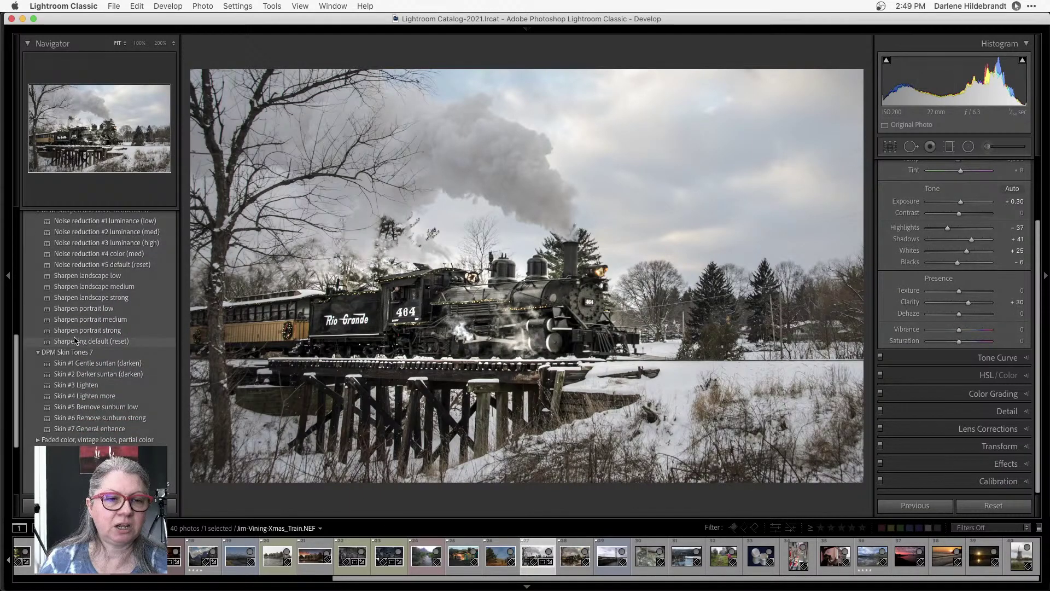
pyautogui.scroll(3, 75, 339)
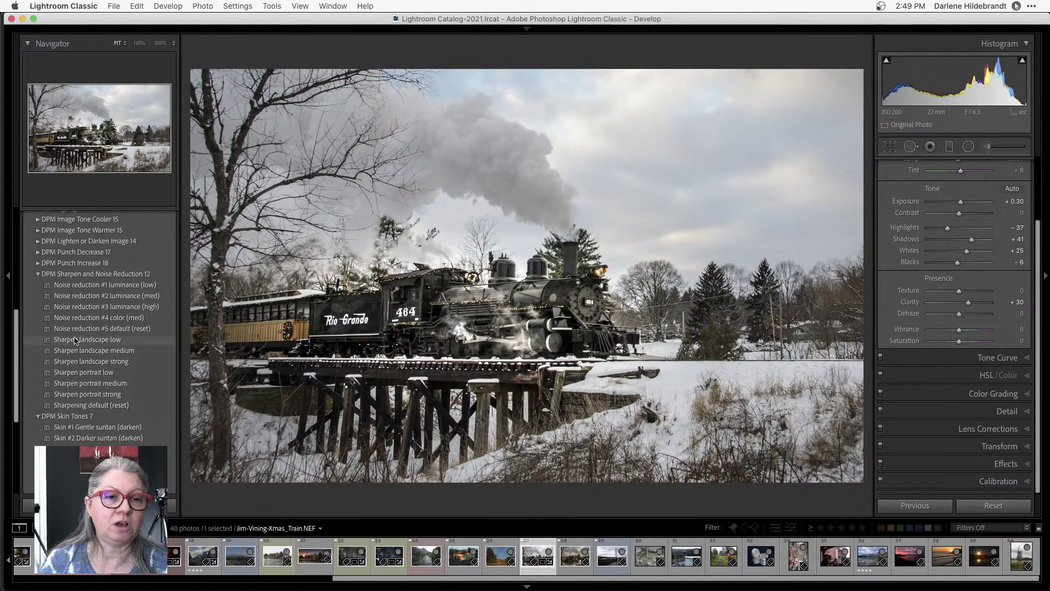
pyautogui.scroll(4, 75, 339)
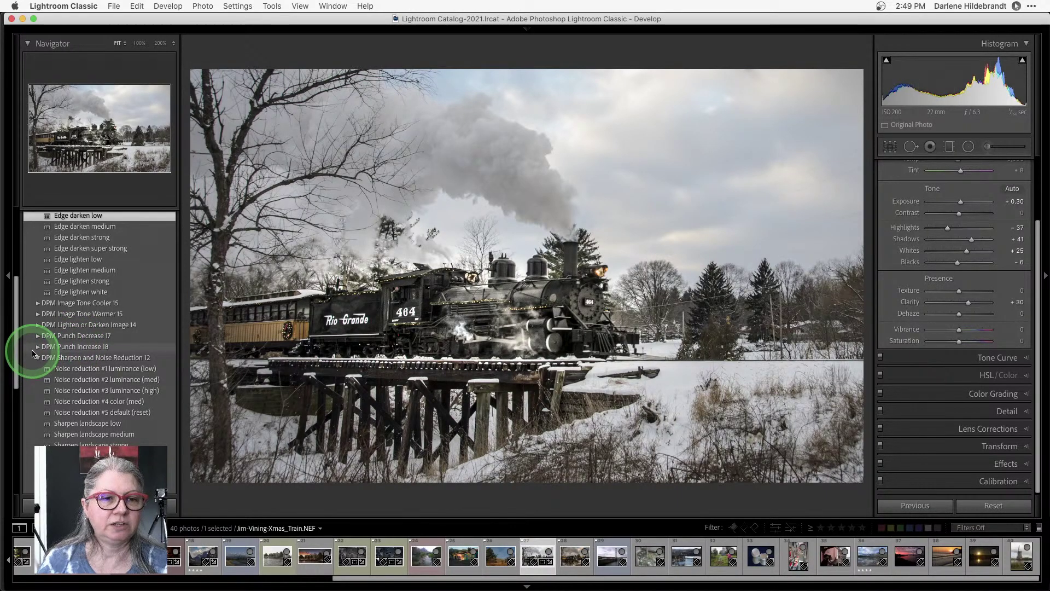
pyautogui.click(37, 349)
pyautogui.scroll(-3, 36, 345)
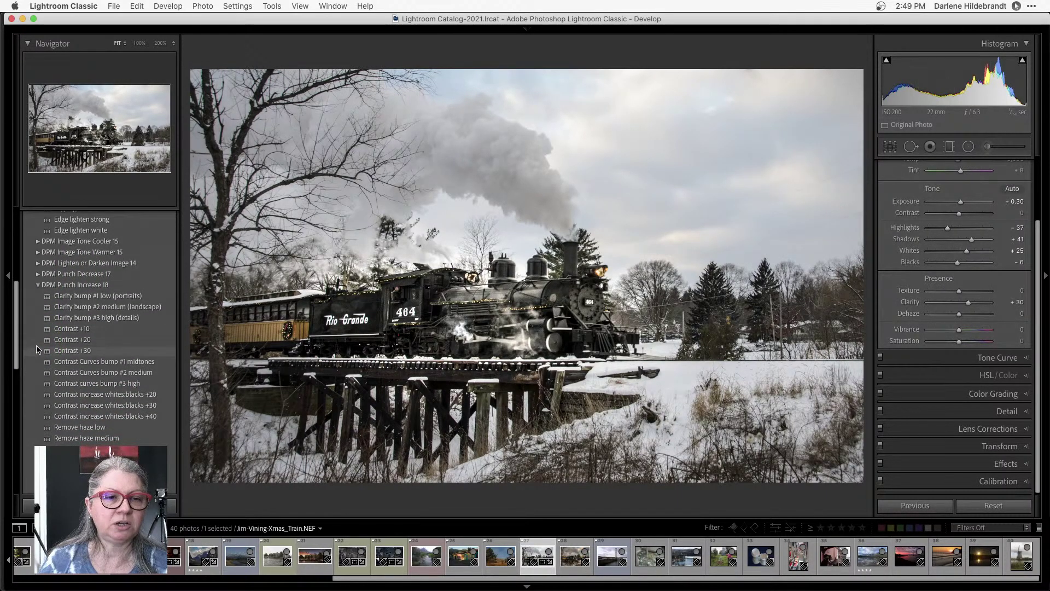
pyautogui.click(68, 340)
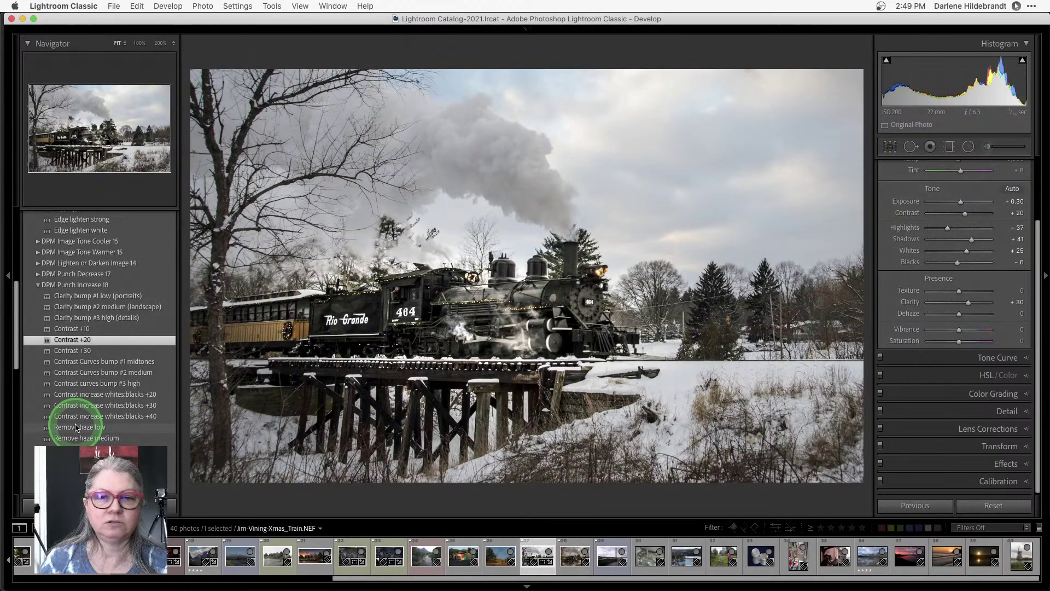
pyautogui.click(77, 427)
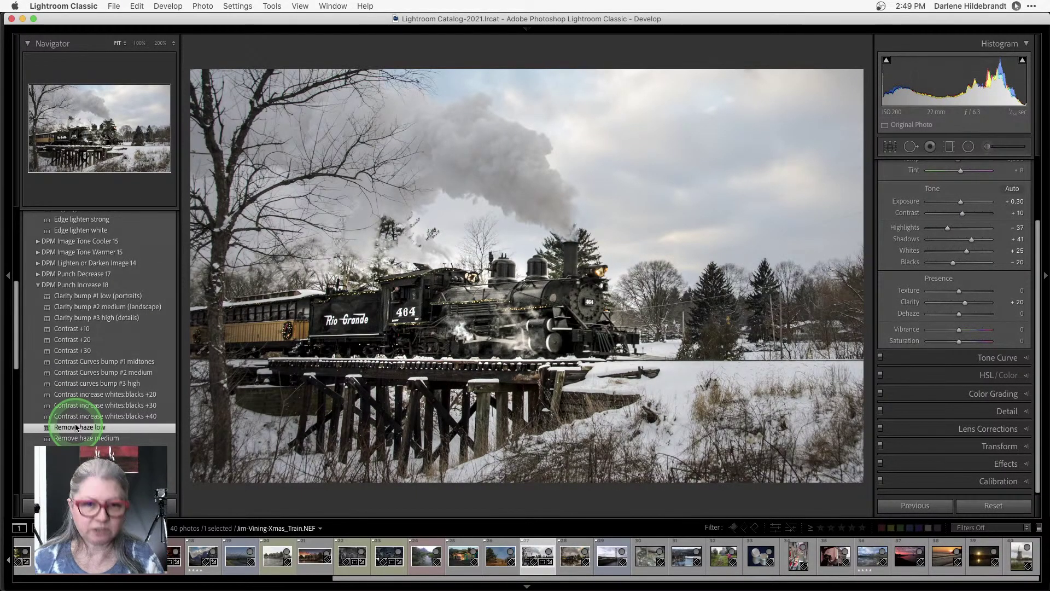
pyautogui.press('super+z')
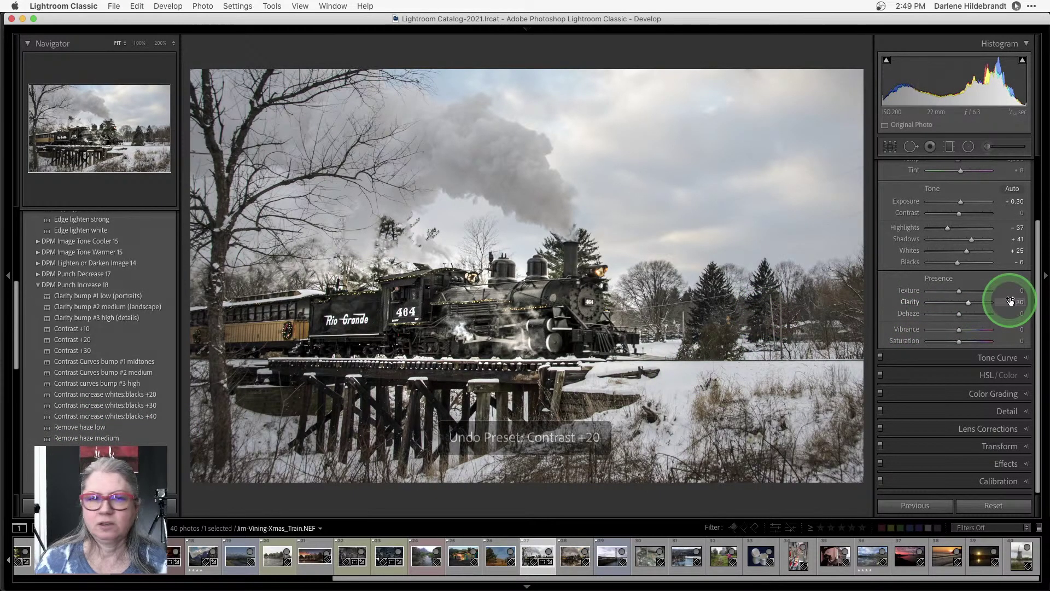
# Inspect the locomotive at 100% and apply the Noise reduction #1 luminance (low) and Sharpen landscape low presets.
pyautogui.click(399, 306)
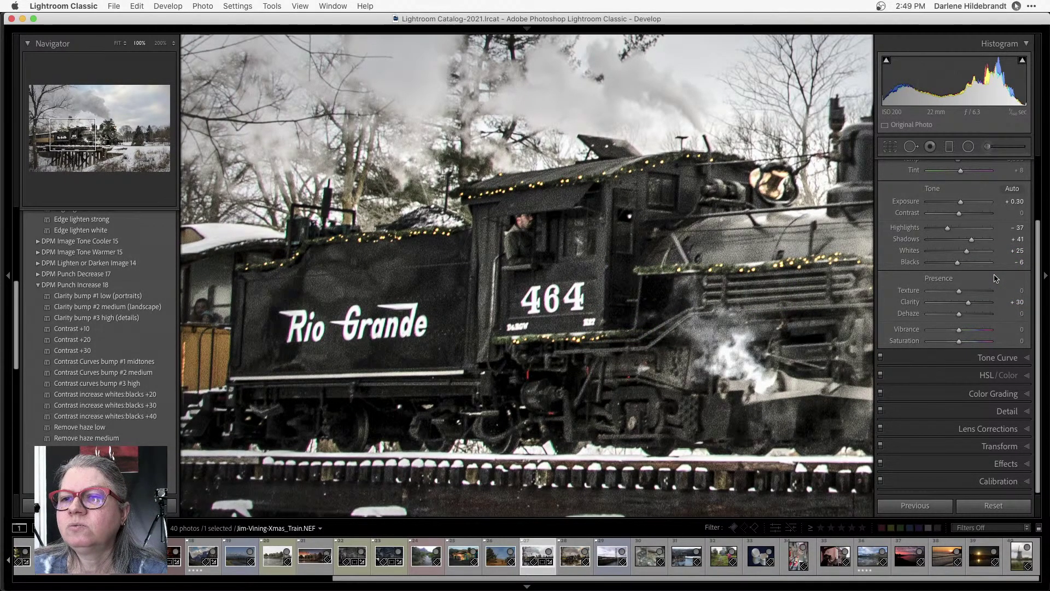
pyautogui.click(653, 255)
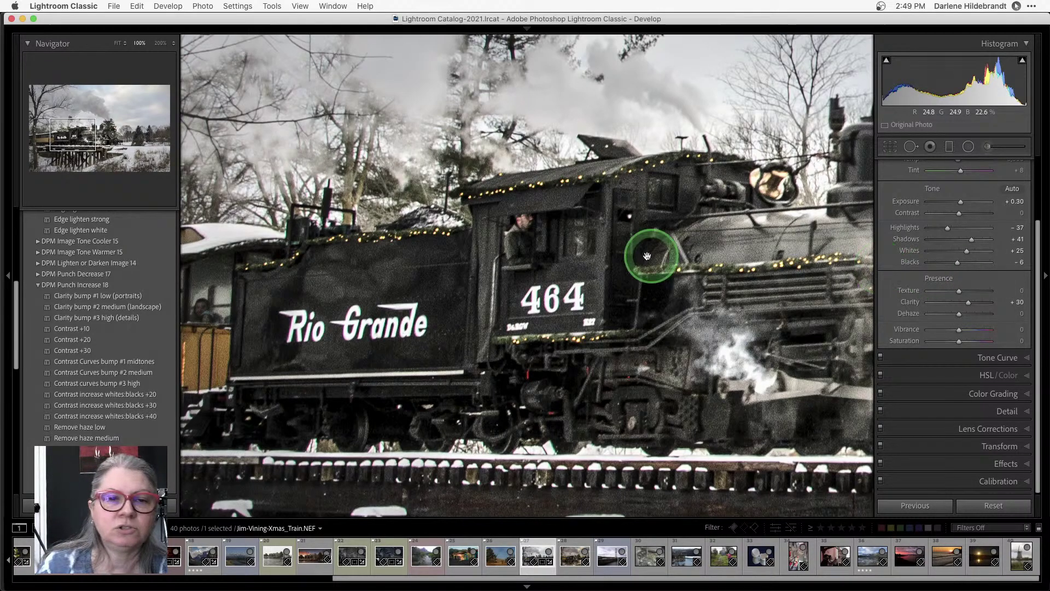
pyautogui.press('i')
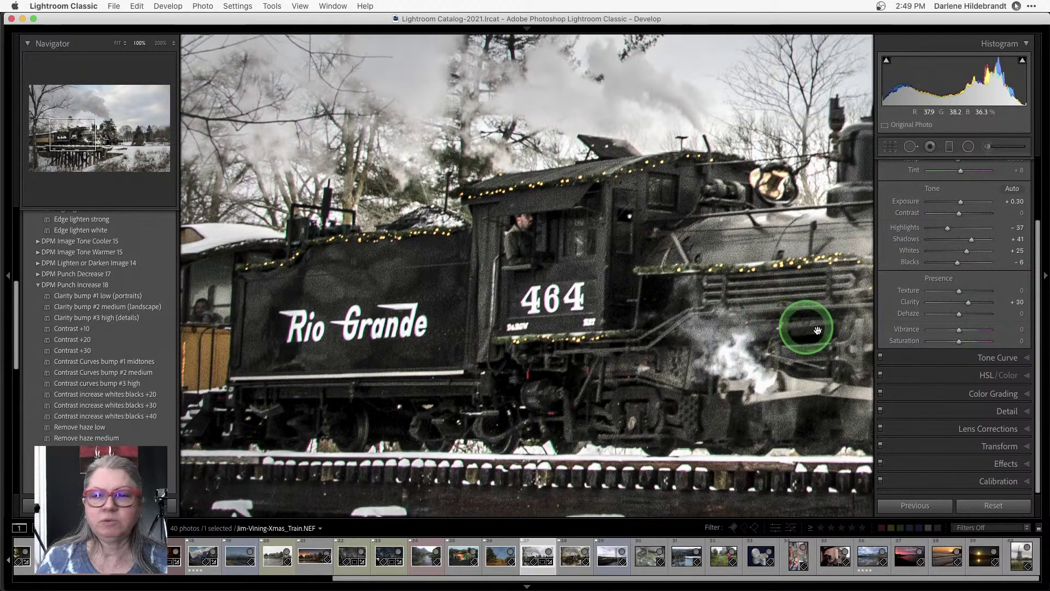
pyautogui.scroll(5, 88, 325)
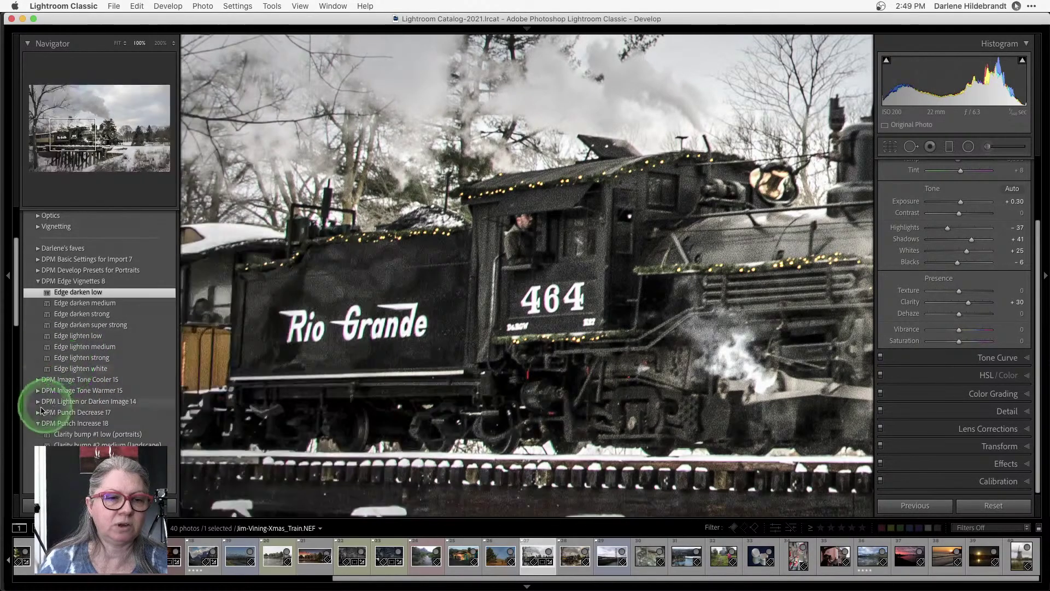
pyautogui.click(39, 423)
pyautogui.scroll(-3, 54, 383)
pyautogui.scroll(-5, 62, 337)
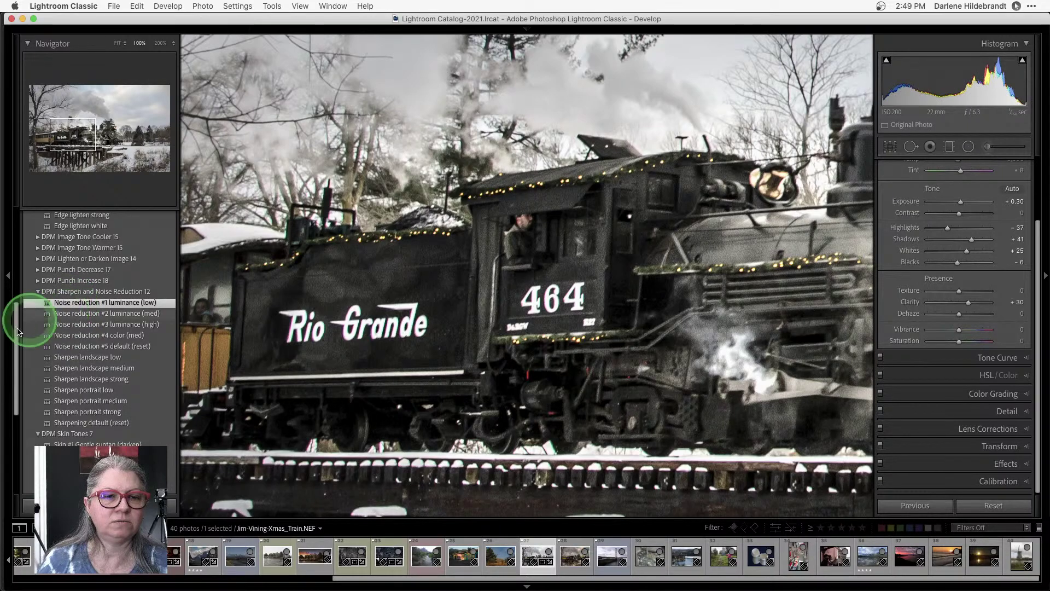
pyautogui.click(75, 359)
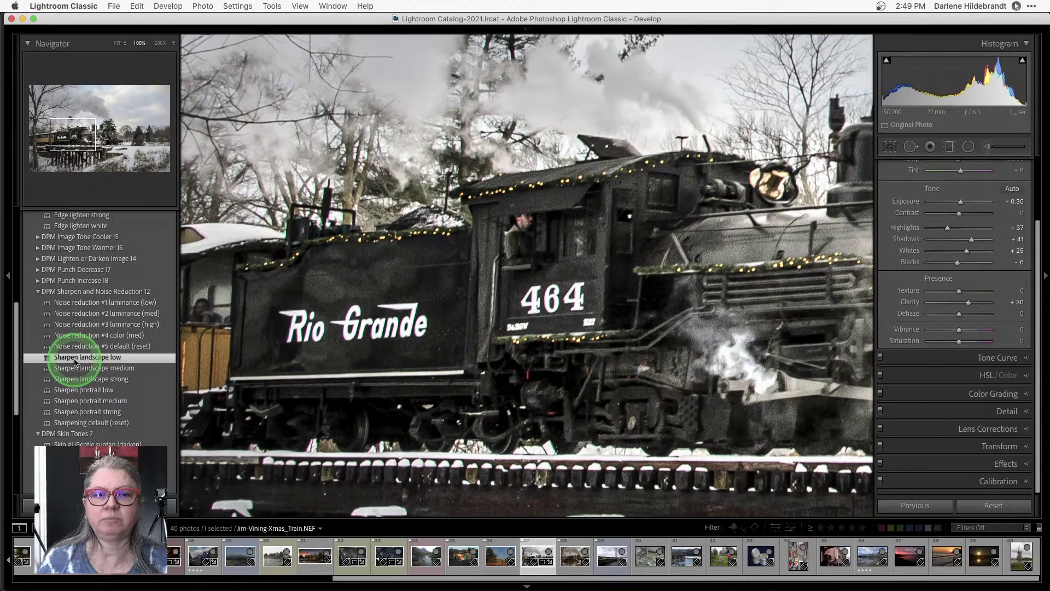
# Raise the noise reduction's Luminance and Color to 100, and set the sharpening Amount to 0.
pyautogui.click(1007, 411)
pyautogui.scroll(1, 951, 341)
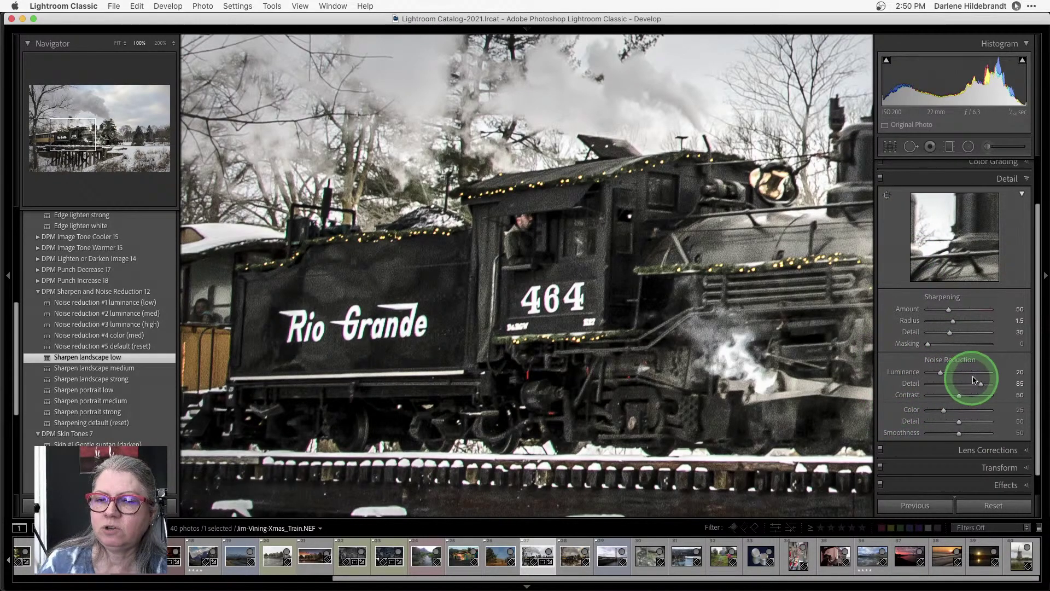
pyautogui.moveTo(981, 372); pyautogui.dragTo(994, 372)
pyautogui.moveTo(979, 410); pyautogui.dragTo(1003, 410)
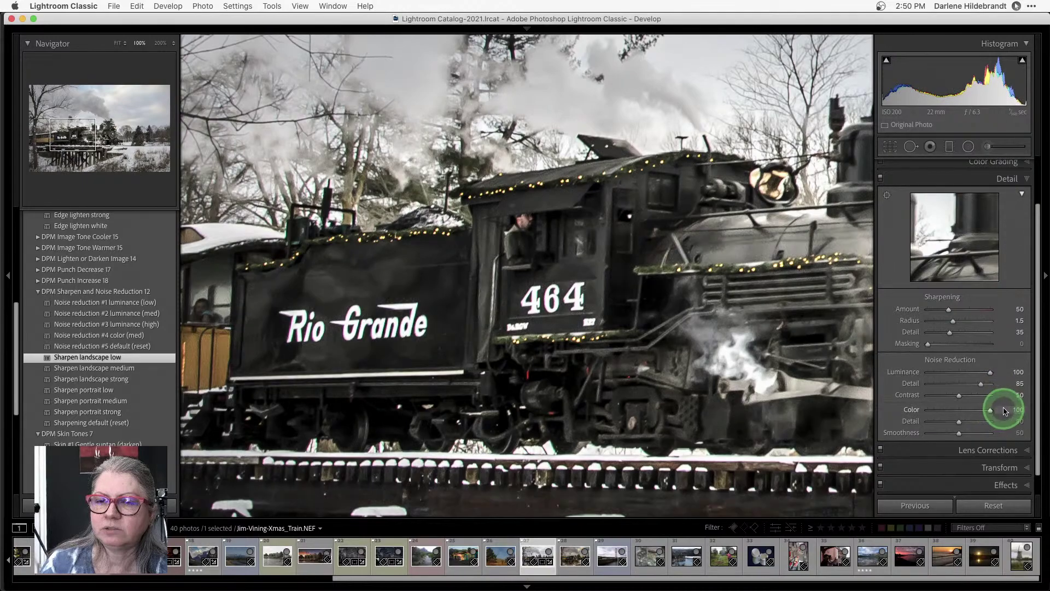
pyautogui.moveTo(954, 318); pyautogui.dragTo(915, 316)
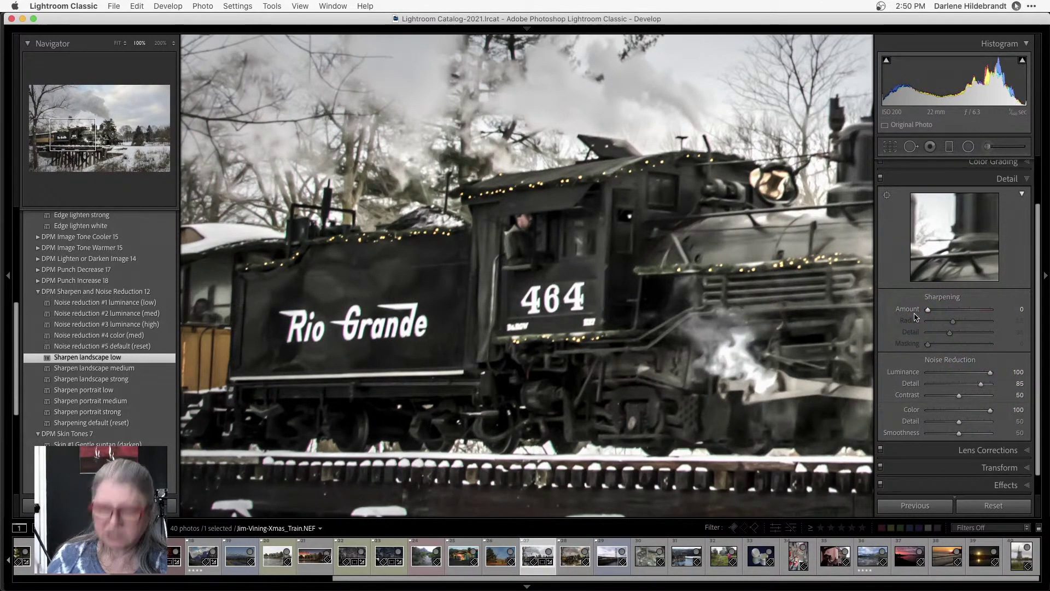
# Compare the photo with the Detail adjustments off and on, and set the noise reduction's Luminance to 63 and Color to 10.
pyautogui.click(880, 179)
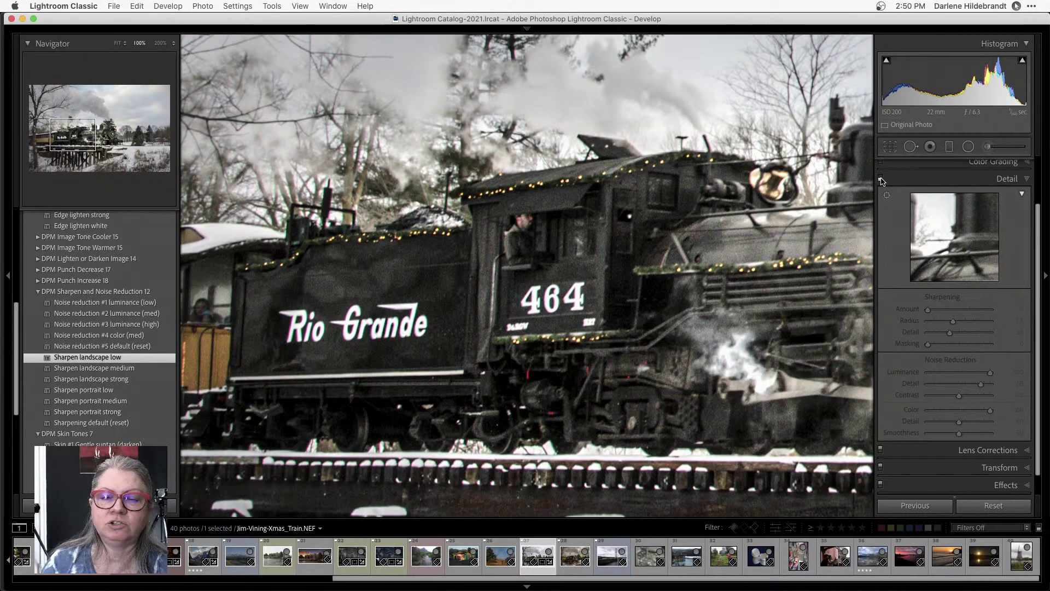
pyautogui.click(880, 179)
pyautogui.click(915, 318)
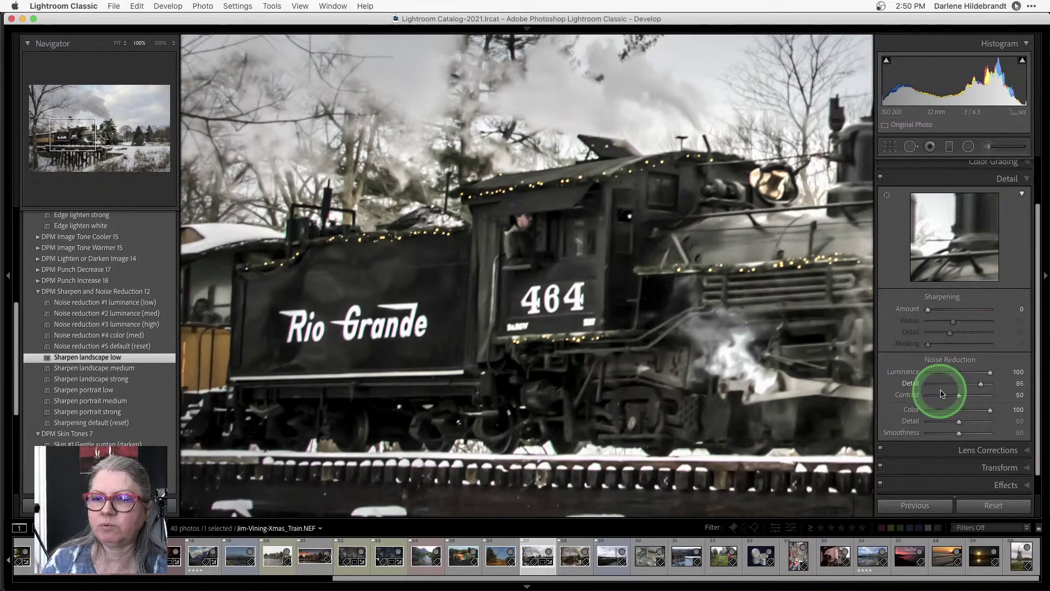
pyautogui.moveTo(961, 375); pyautogui.dragTo(967, 374)
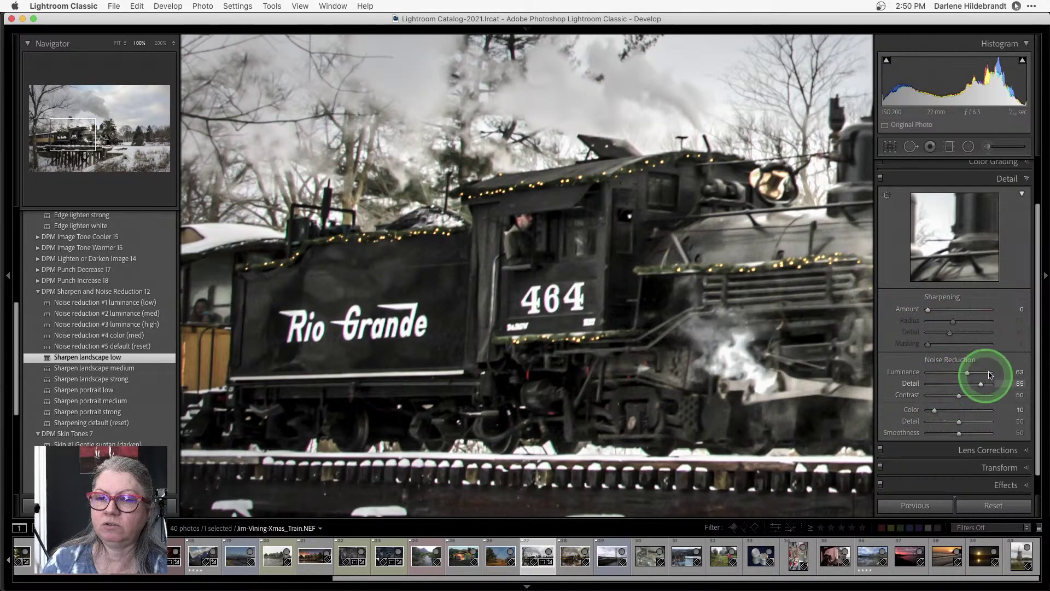
# Set the sharpening Amount to 122 and limit it to the edges with Masking at 81, previewing the mask.
pyautogui.moveTo(928, 312); pyautogui.dragTo(1009, 313)
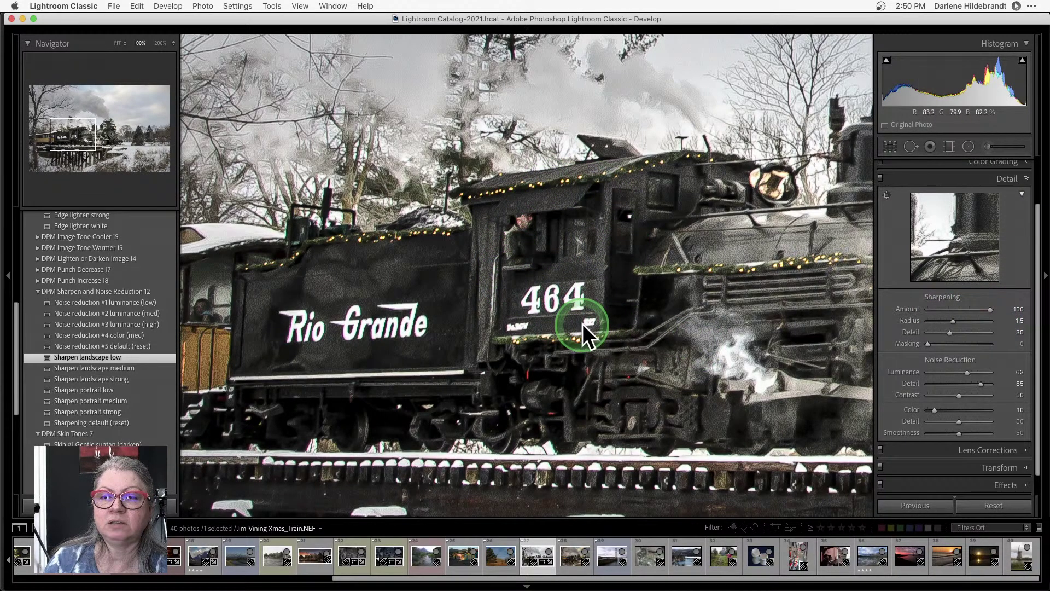
pyautogui.click(944, 309)
pyautogui.click(682, 294)
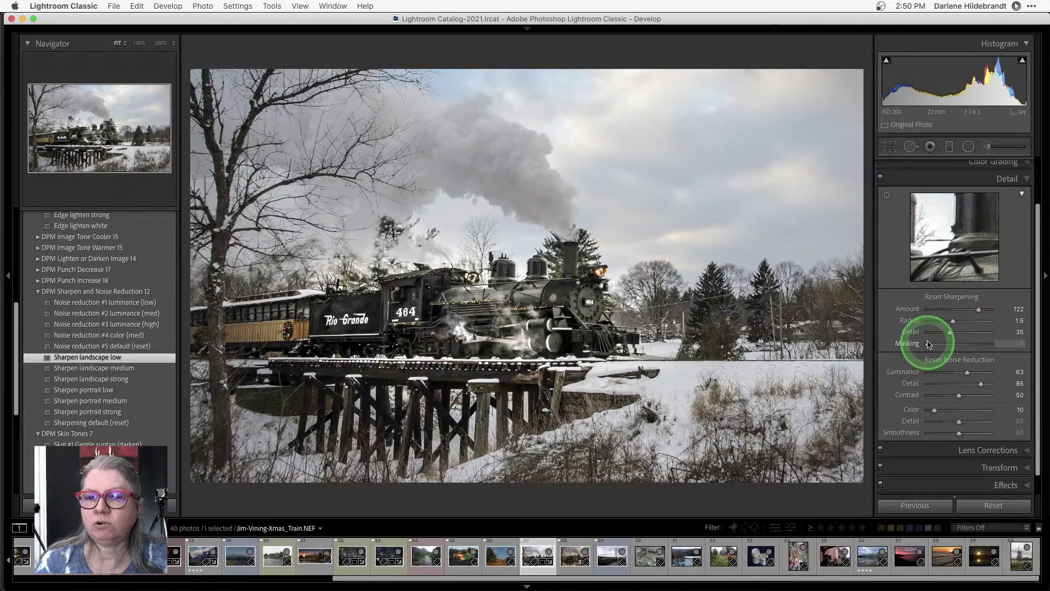
pyautogui.keyDown('alt'); pyautogui.click(928, 344); pyautogui.keyUp('alt')
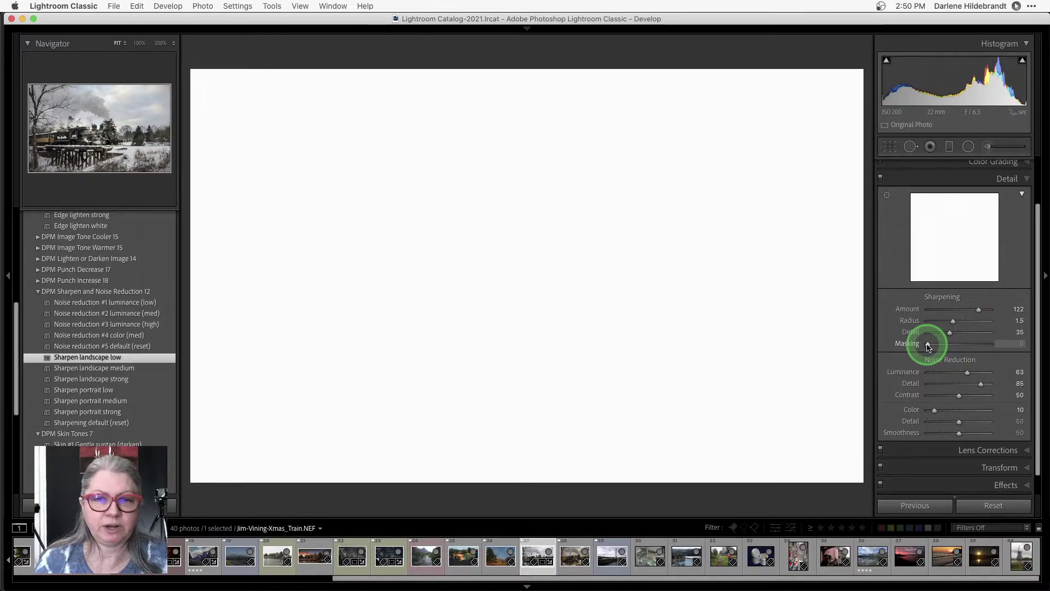
pyautogui.moveTo(928, 344); pyautogui.dragTo(979, 345)
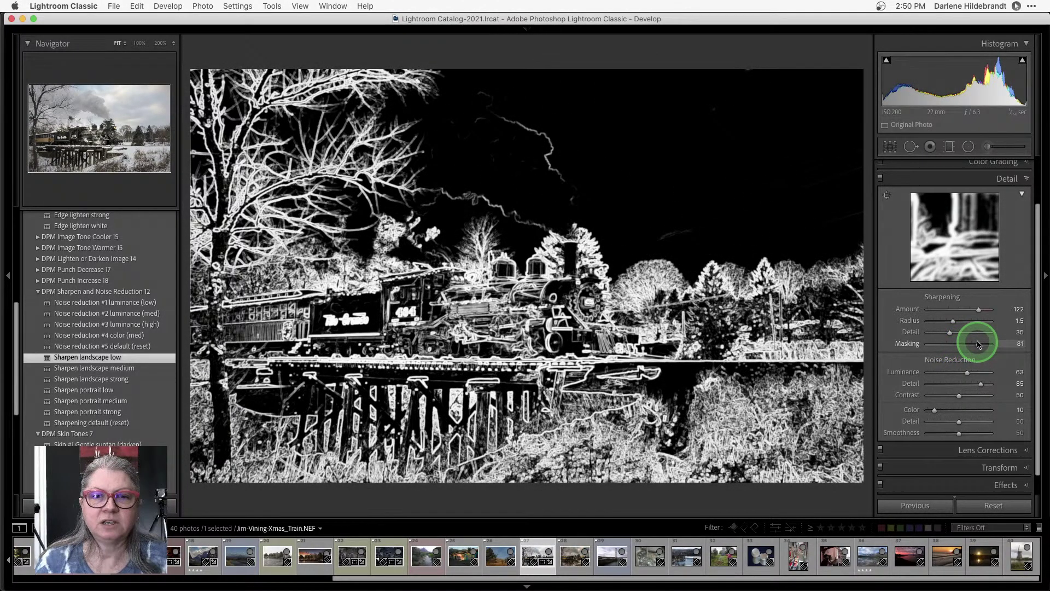
pyautogui.moveTo(979, 343); pyautogui.dragTo(979, 344)
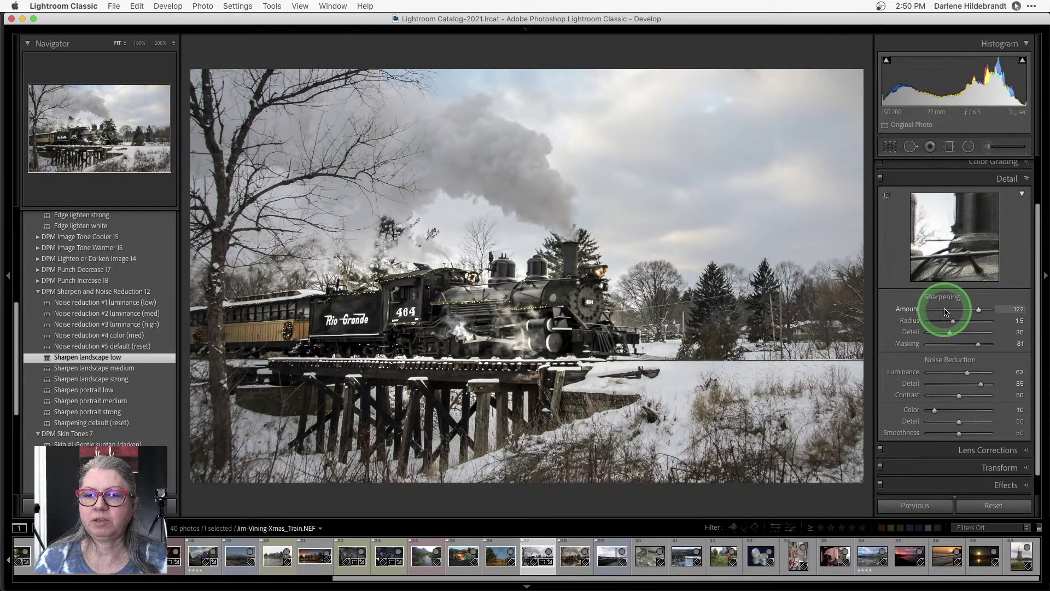
# Inspect the locomotive at 100% and 200%, and set the sharpening Amount to 53 and the noise reduction's Luminance to 40.
pyautogui.click(602, 184)
pyautogui.moveTo(603, 266); pyautogui.dragTo(599, 319)
pyautogui.moveTo(566, 435); pyautogui.dragTo(766, 264)
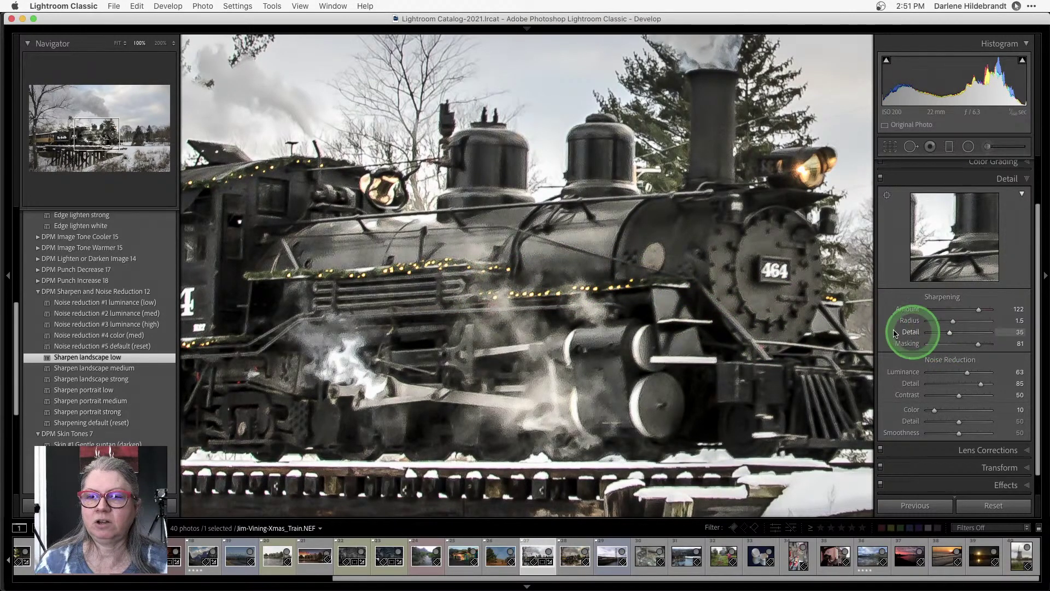
pyautogui.moveTo(513, 300); pyautogui.dragTo(629, 311)
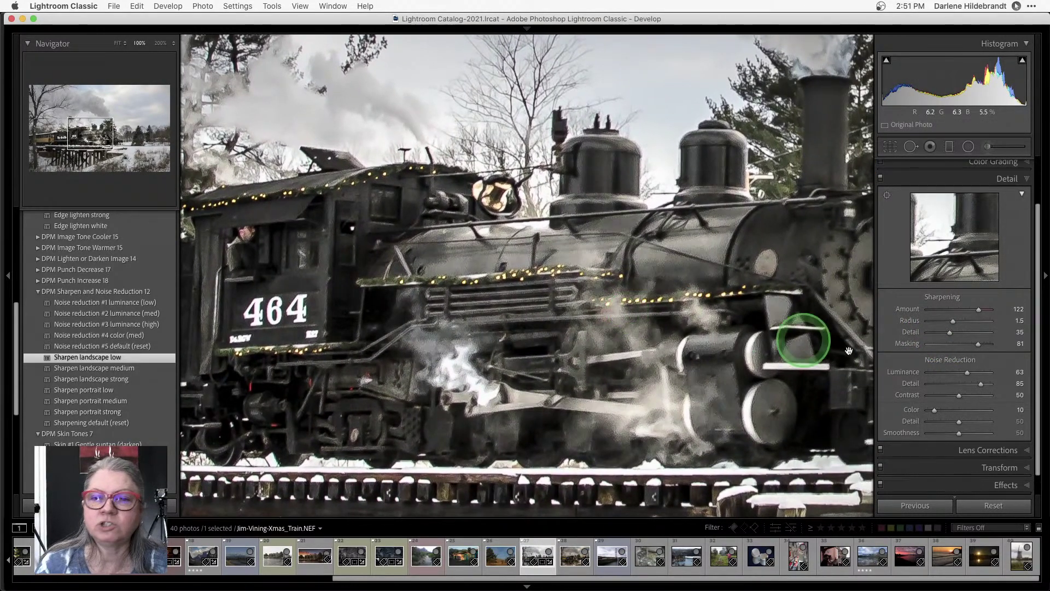
pyautogui.click(160, 42)
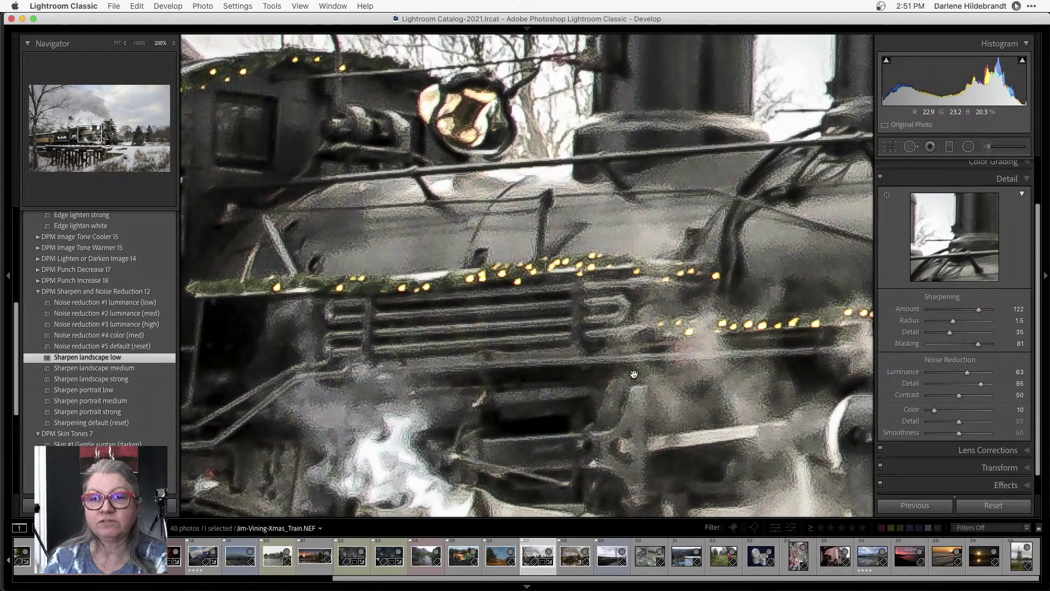
pyautogui.moveTo(935, 309); pyautogui.dragTo(949, 308)
pyautogui.moveTo(967, 373); pyautogui.dragTo(953, 374)
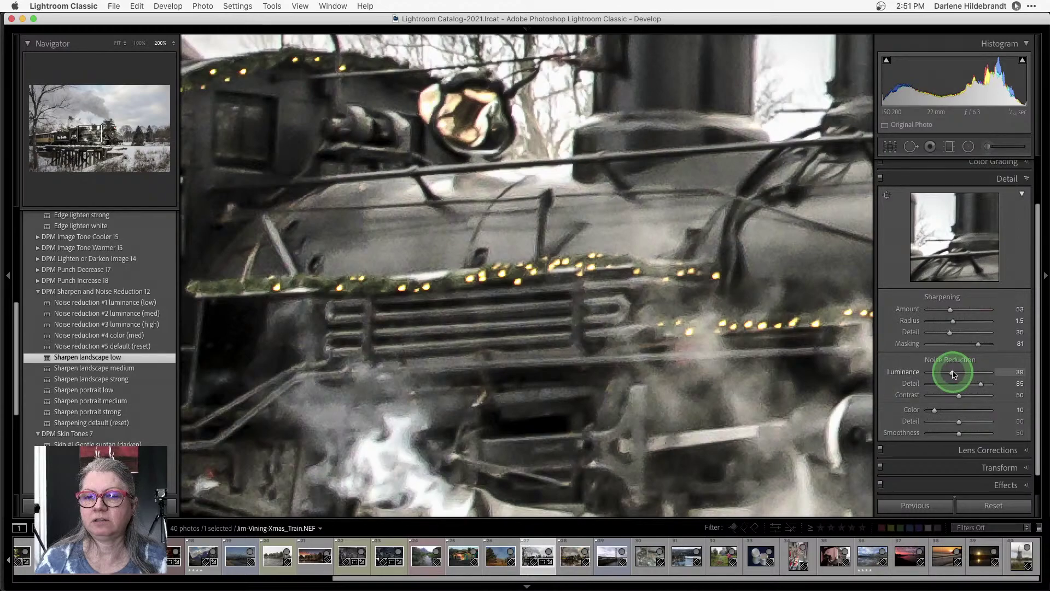
pyautogui.click(558, 281)
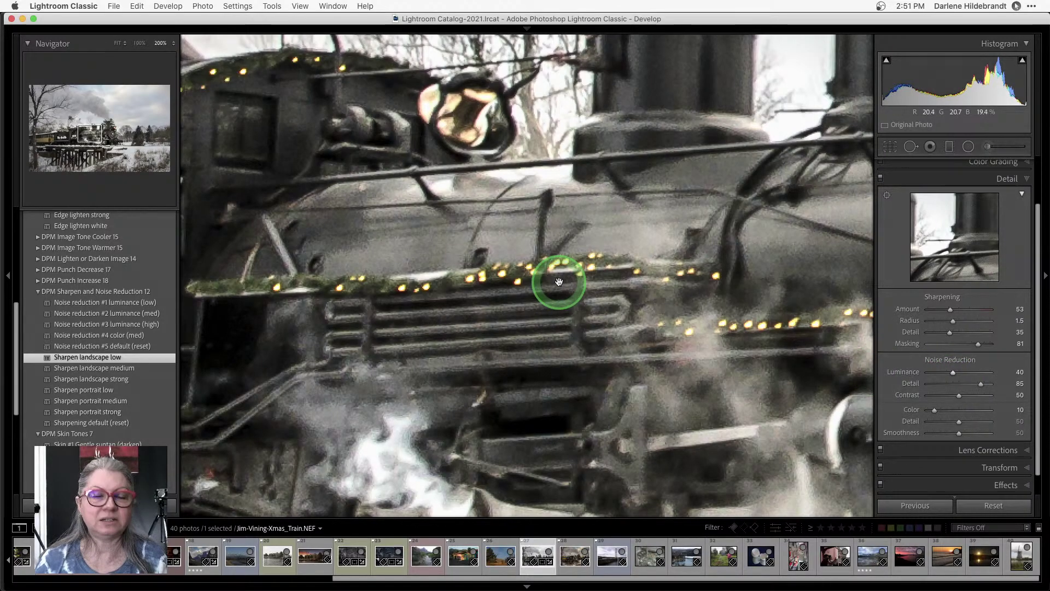
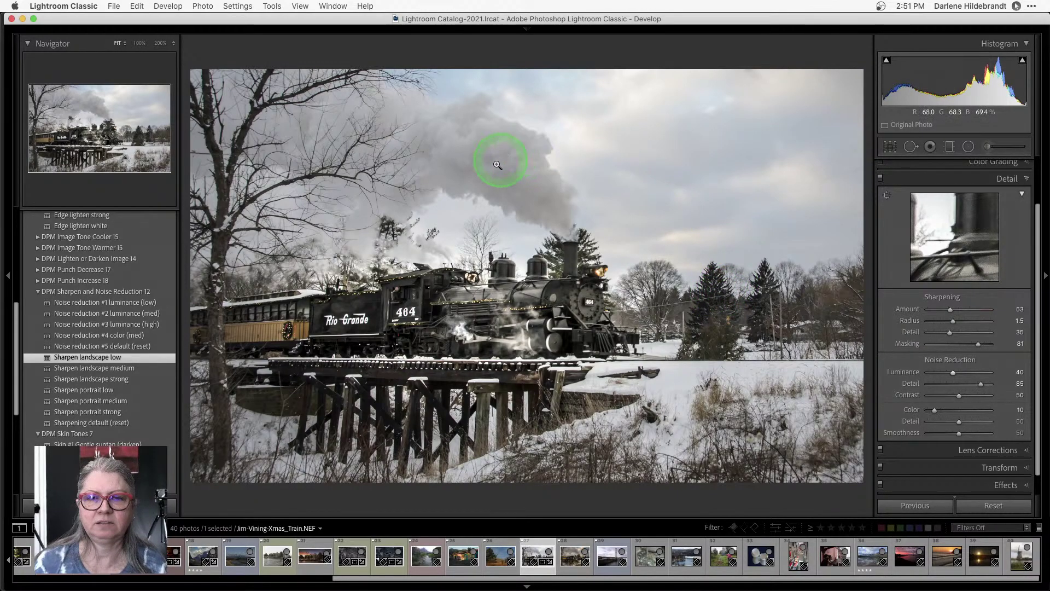
# Try a black-and-white treatment with the mix's Aqua at -68 and Blue at -56, and return the photo to color.
pyautogui.scroll(5, 984, 295)
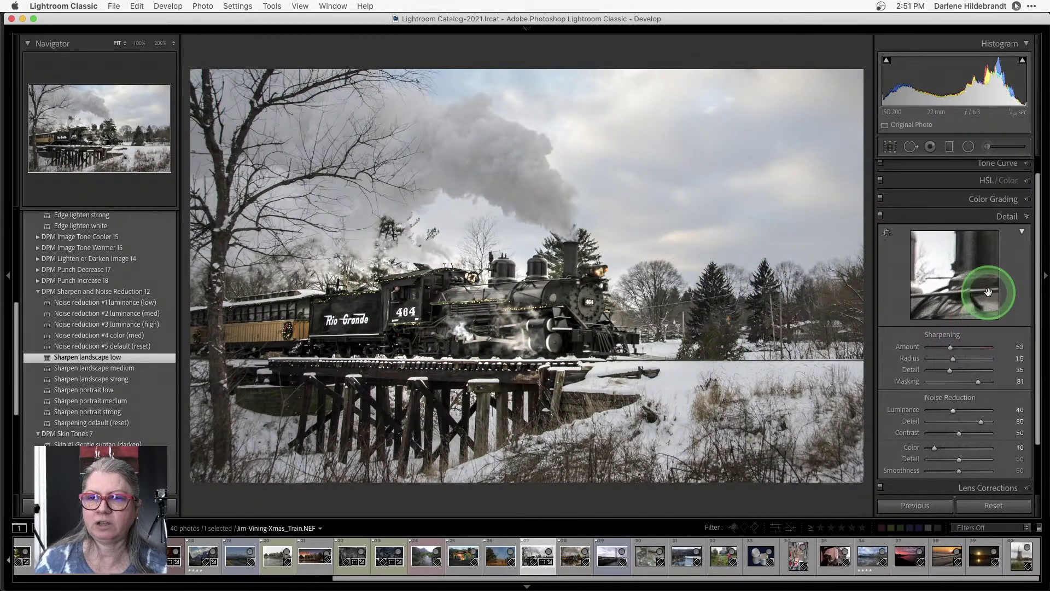
pyautogui.click(1010, 166)
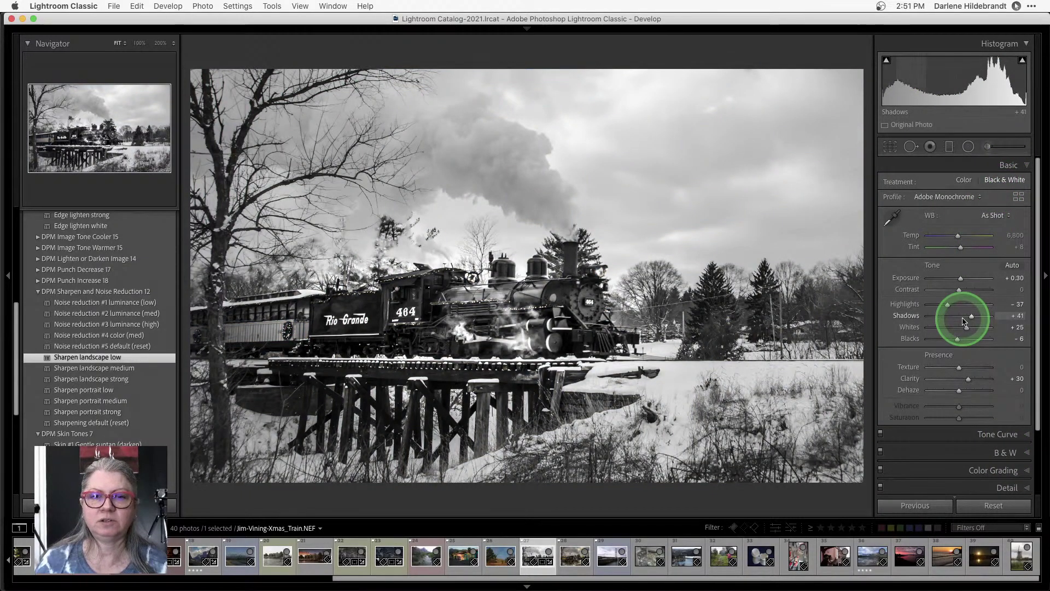
pyautogui.scroll(-3, 957, 314)
pyautogui.click(964, 363)
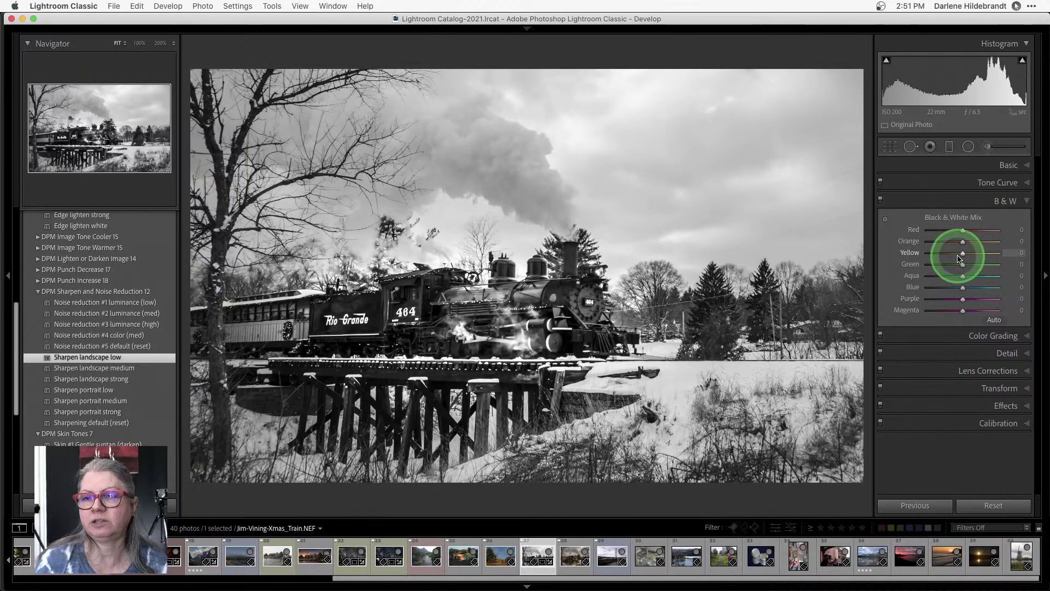
pyautogui.moveTo(963, 275); pyautogui.dragTo(940, 225)
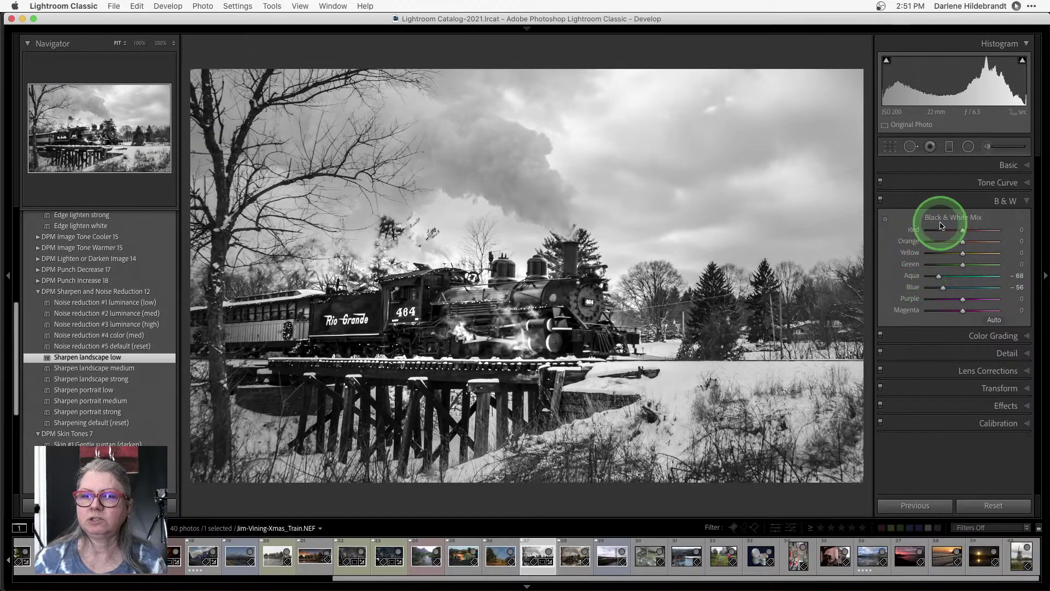
pyautogui.click(1008, 165)
pyautogui.click(964, 180)
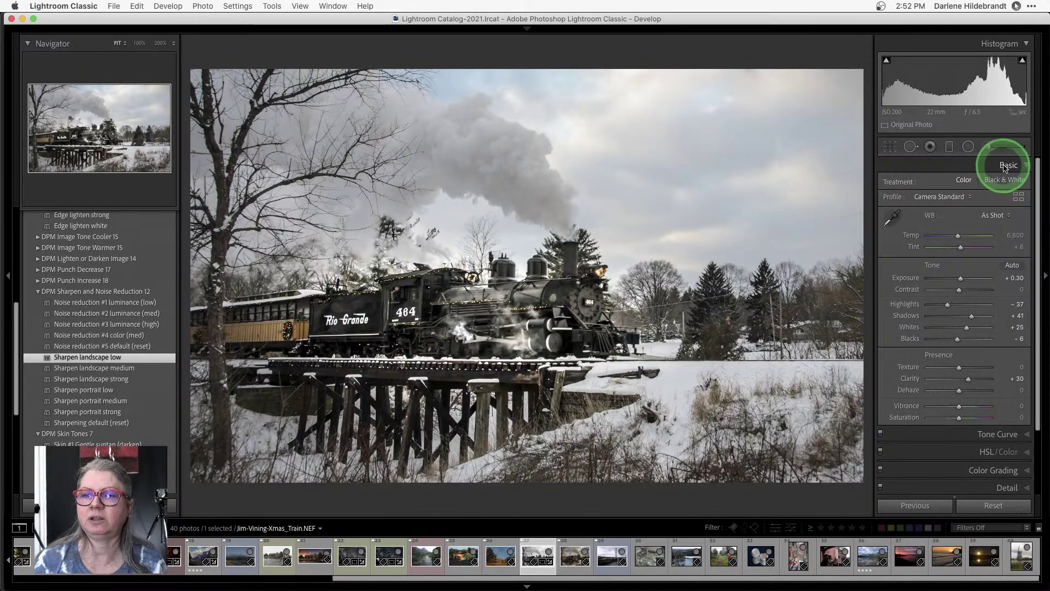
# Darken the sky by setting the HSL luminance of Aqua to -7, Blue to -31 and Magenta to -20.
pyautogui.scroll(-2, 962, 379)
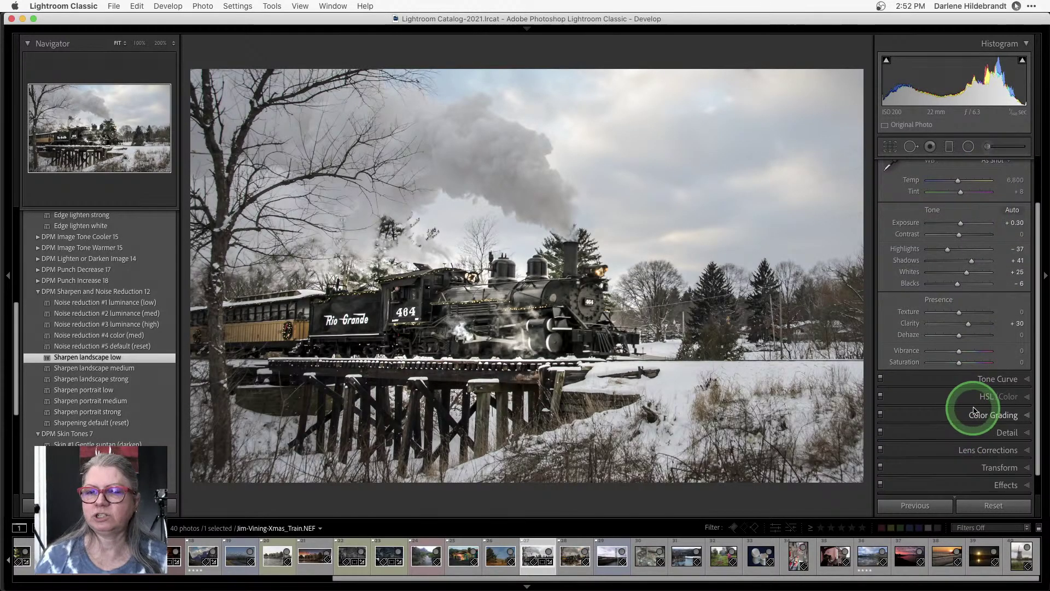
pyautogui.click(960, 400)
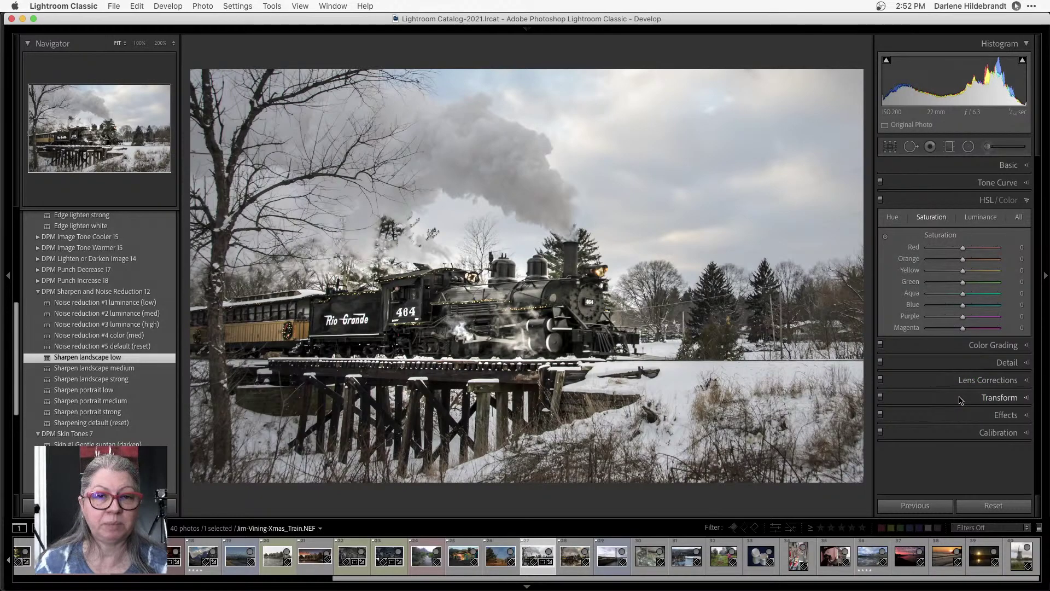
pyautogui.click(981, 218)
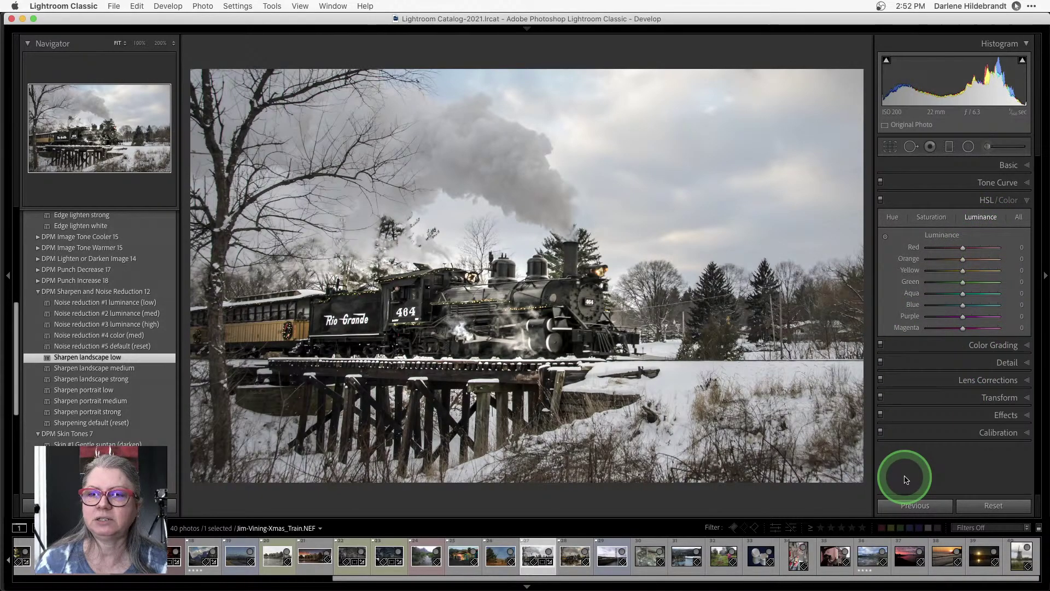
pyautogui.click(887, 239)
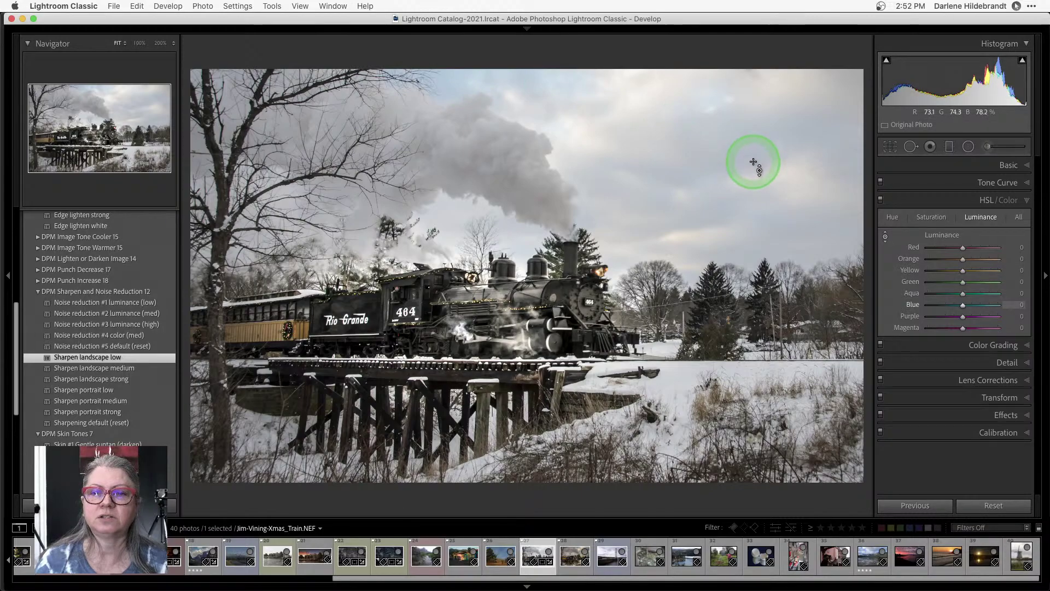
pyautogui.moveTo(753, 170)
pyautogui.mouseDown()
pyautogui.moveTo(746, 136)
pyautogui.moveTo(747, 218)
pyautogui.moveTo(746, 183)
pyautogui.mouseUp()
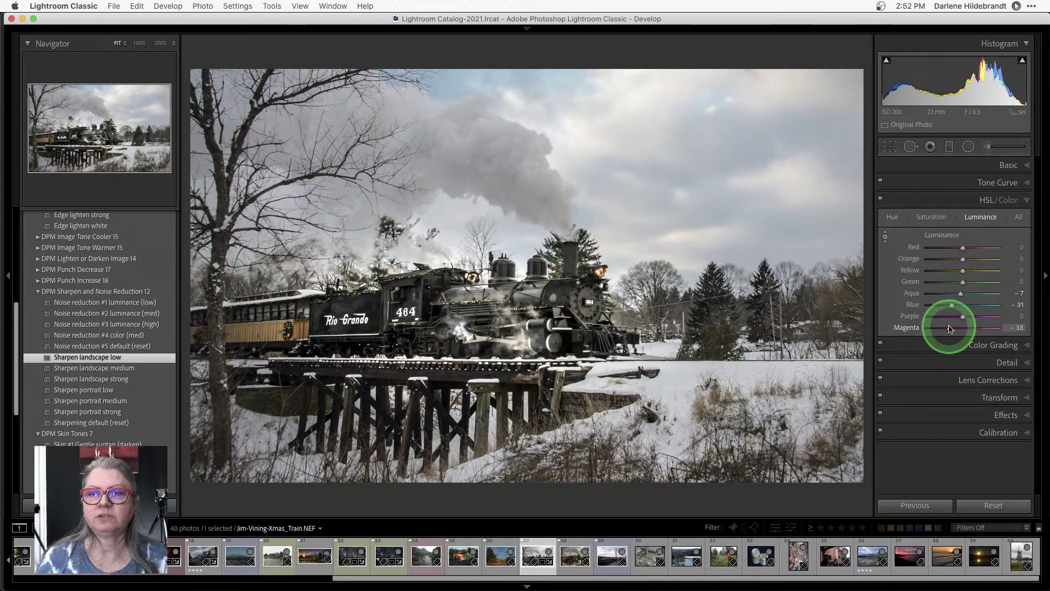
pyautogui.moveTo(950, 329); pyautogui.dragTo(956, 320)
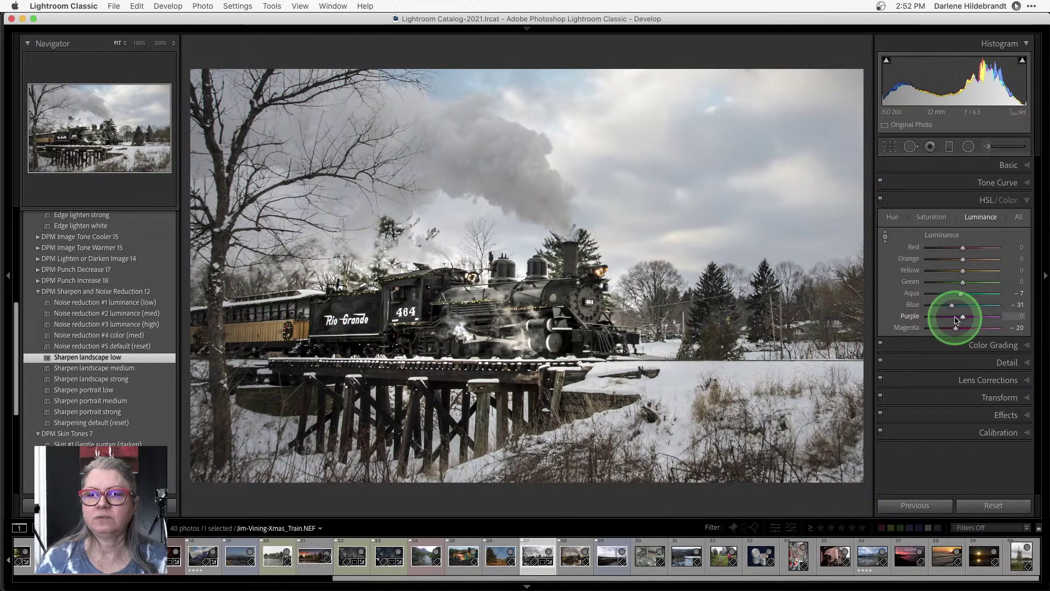
# Try shifting the Blue hue to +100, and reset the hue adjustments.
pyautogui.click(955, 316)
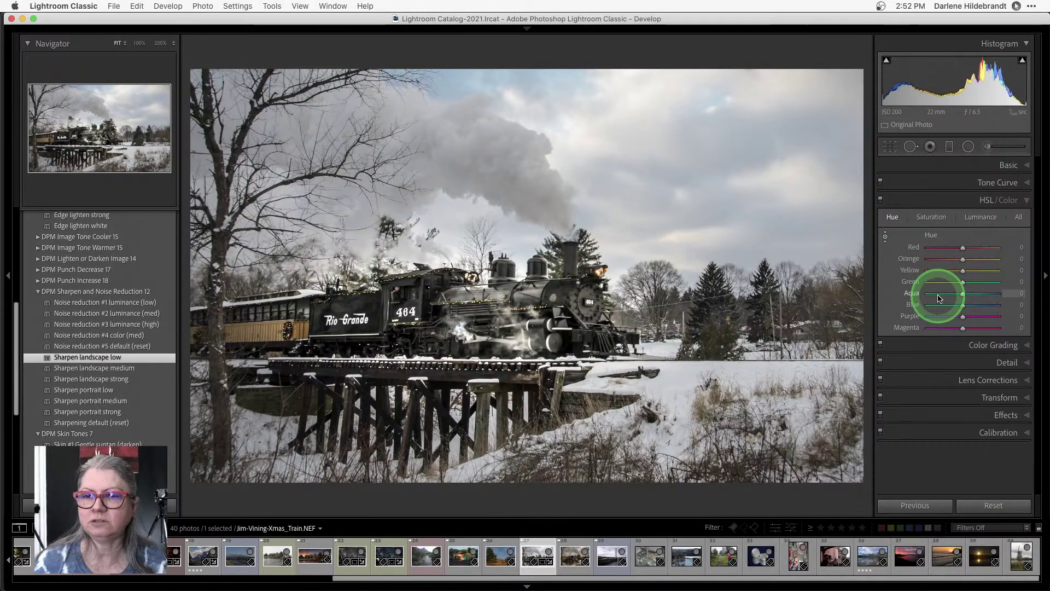
pyautogui.moveTo(963, 305); pyautogui.dragTo(1033, 308)
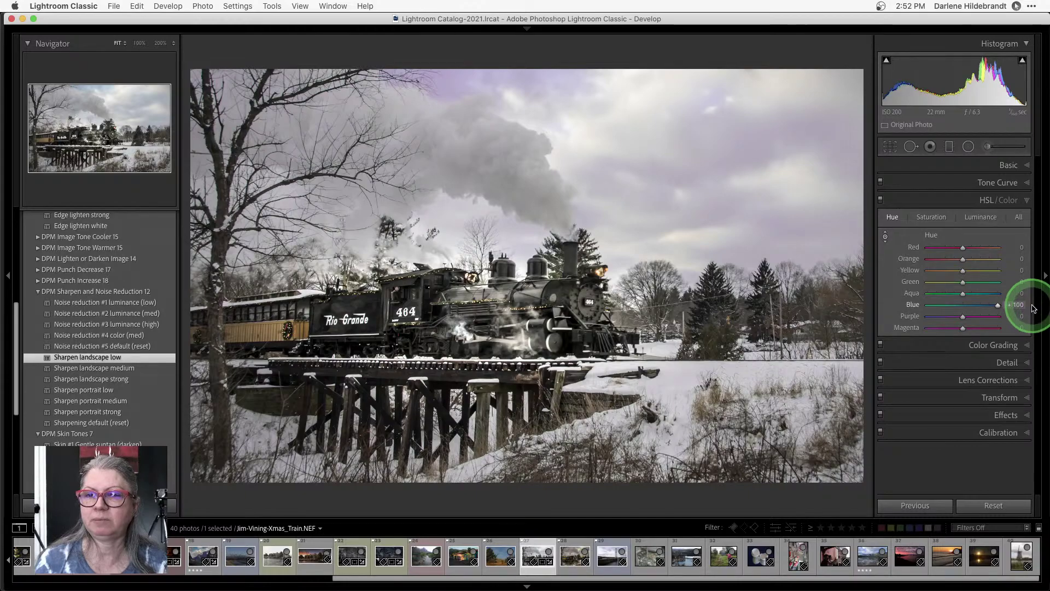
pyautogui.doubleClick(931, 235)
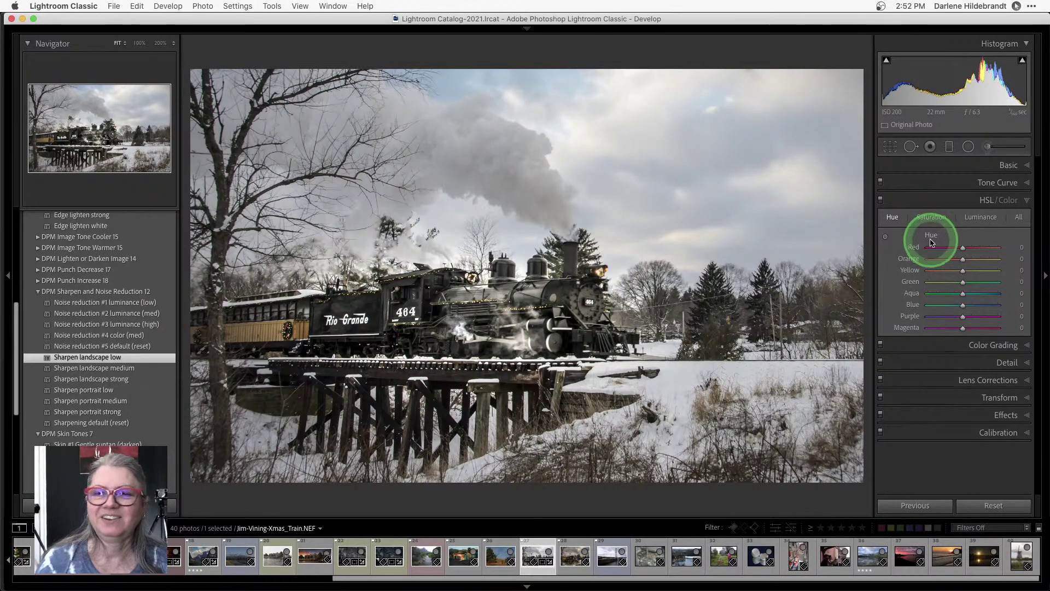
# Set the HSL saturation of Blue to +23.
pyautogui.click(932, 217)
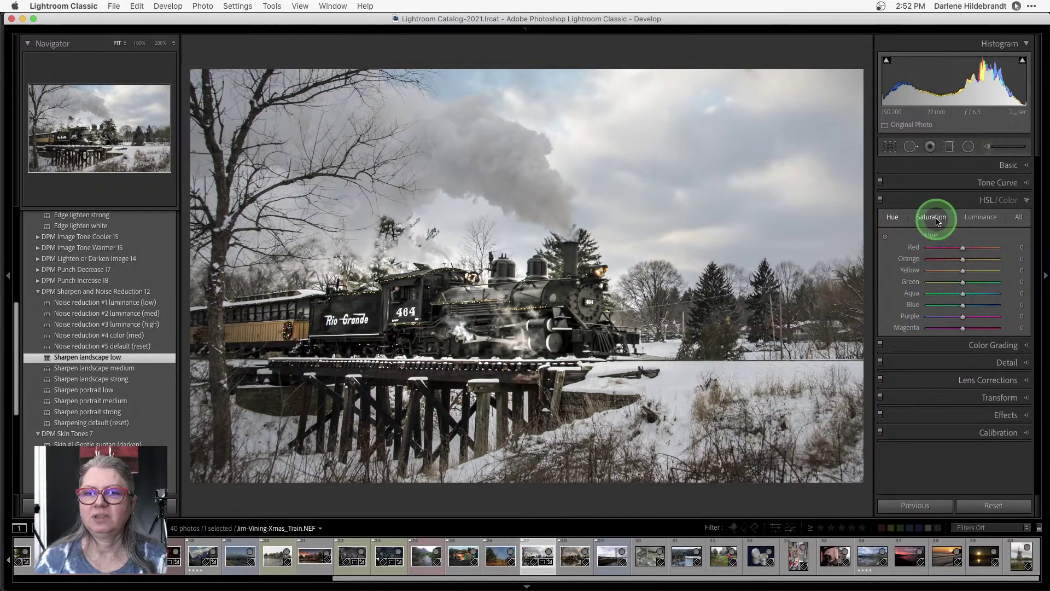
pyautogui.moveTo(963, 306); pyautogui.dragTo(981, 305)
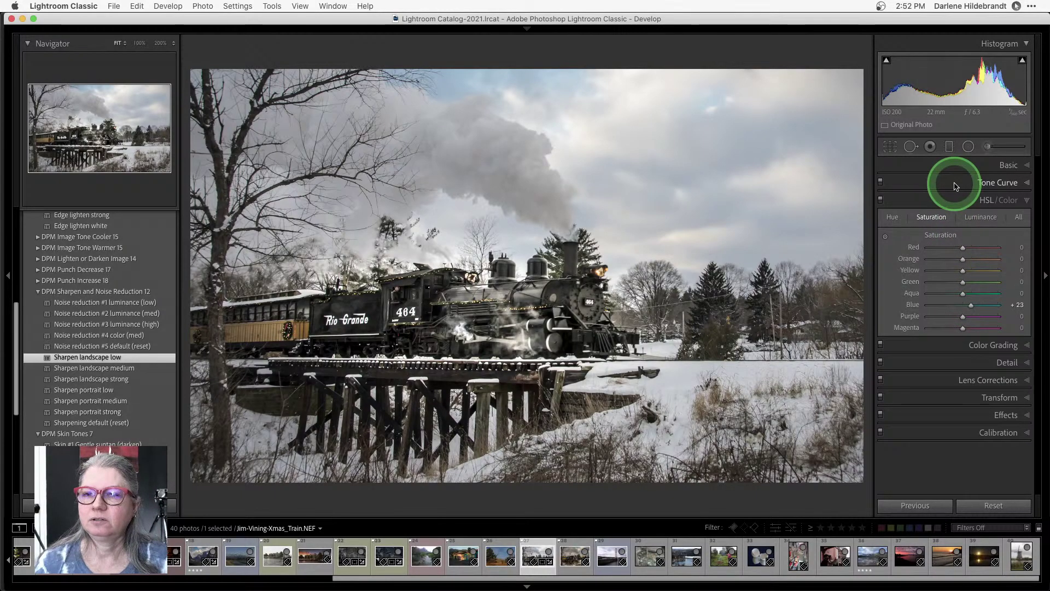
pyautogui.click(954, 201)
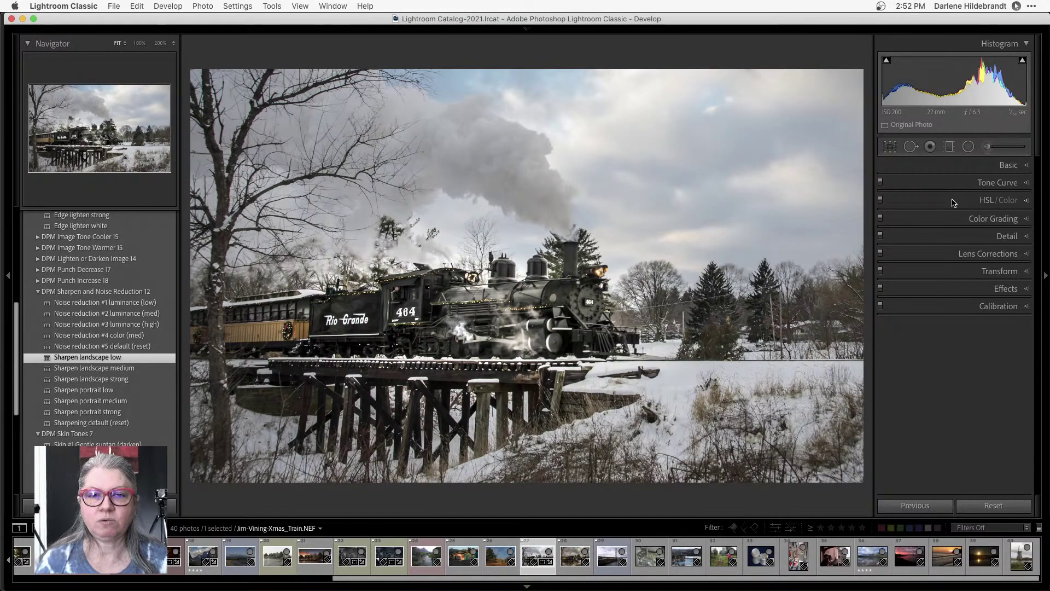
# Convert the photo to black and white, and darken the sky with the mix's Aqua at -50 and Blue at -71.
pyautogui.click(1009, 164)
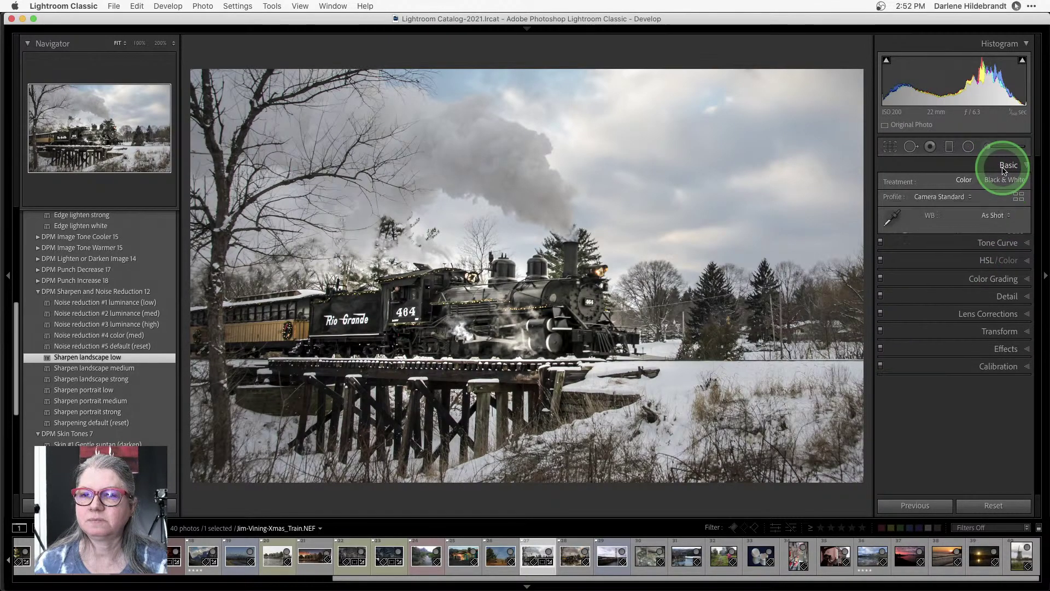
pyautogui.click(1005, 179)
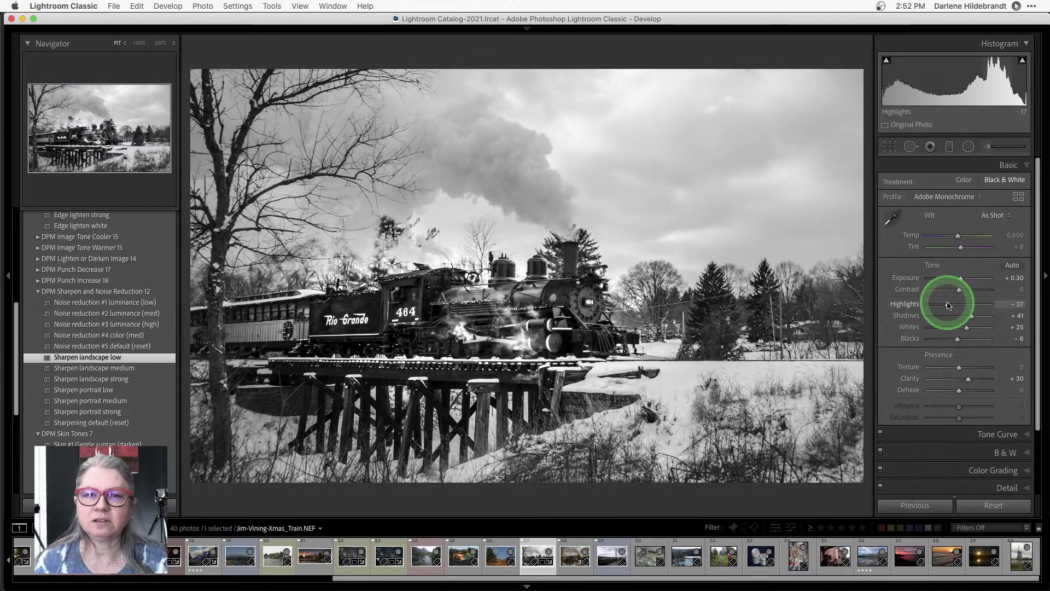
pyautogui.scroll(-3, 954, 301)
pyautogui.click(983, 356)
pyautogui.click(1004, 374)
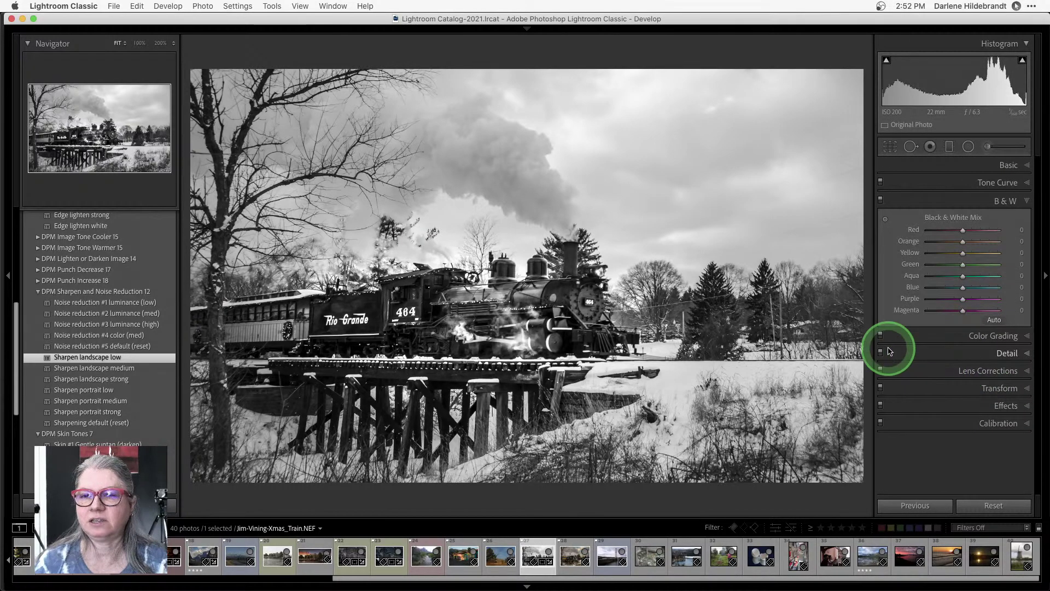
pyautogui.click(939, 287)
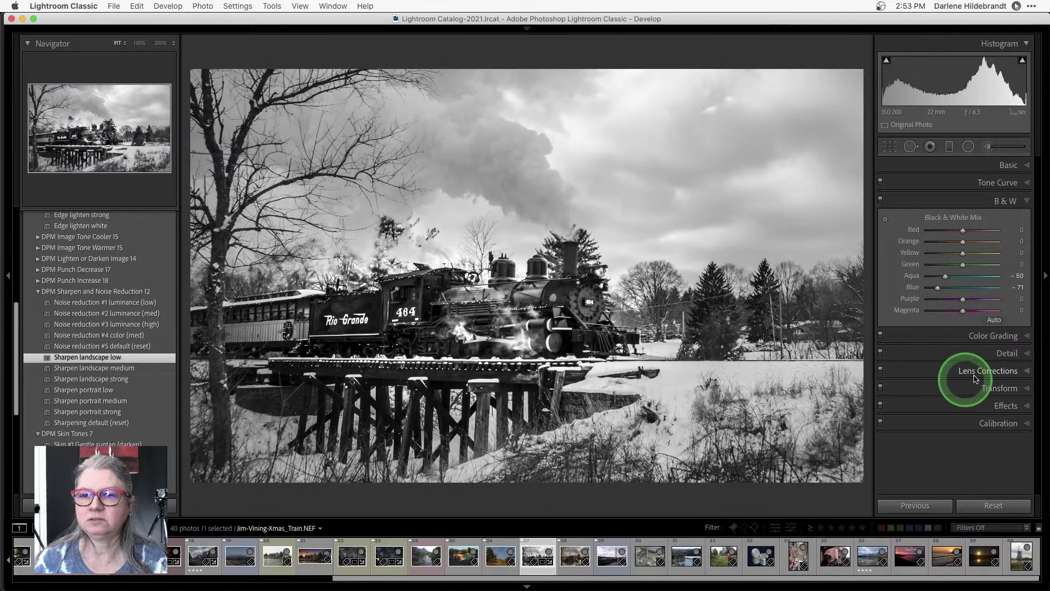
# Tone the shadows in Color Grading with Hue 55 and Saturation 72.
pyautogui.click(979, 335)
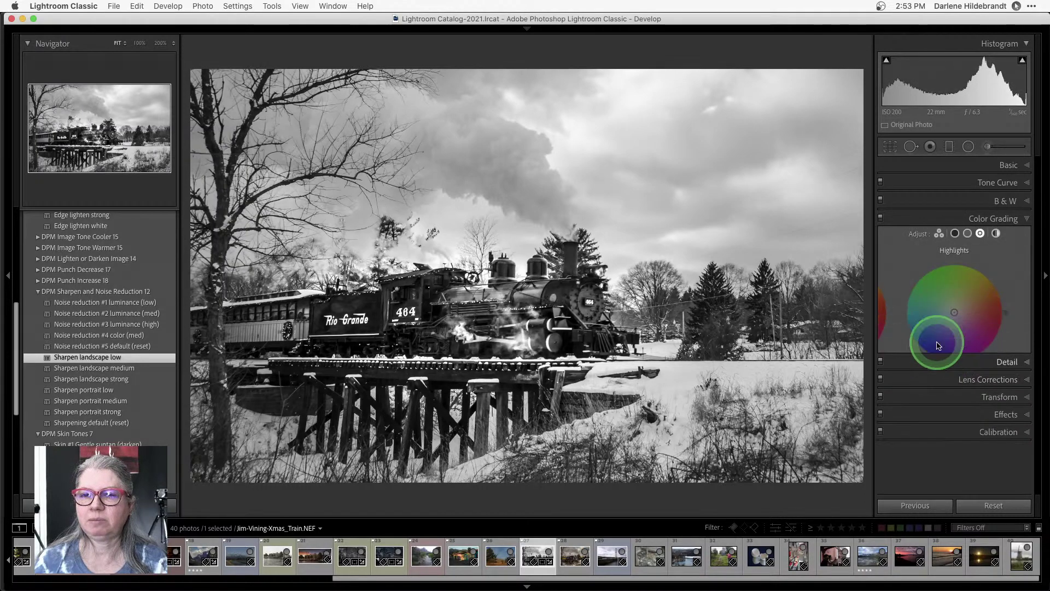
pyautogui.click(955, 235)
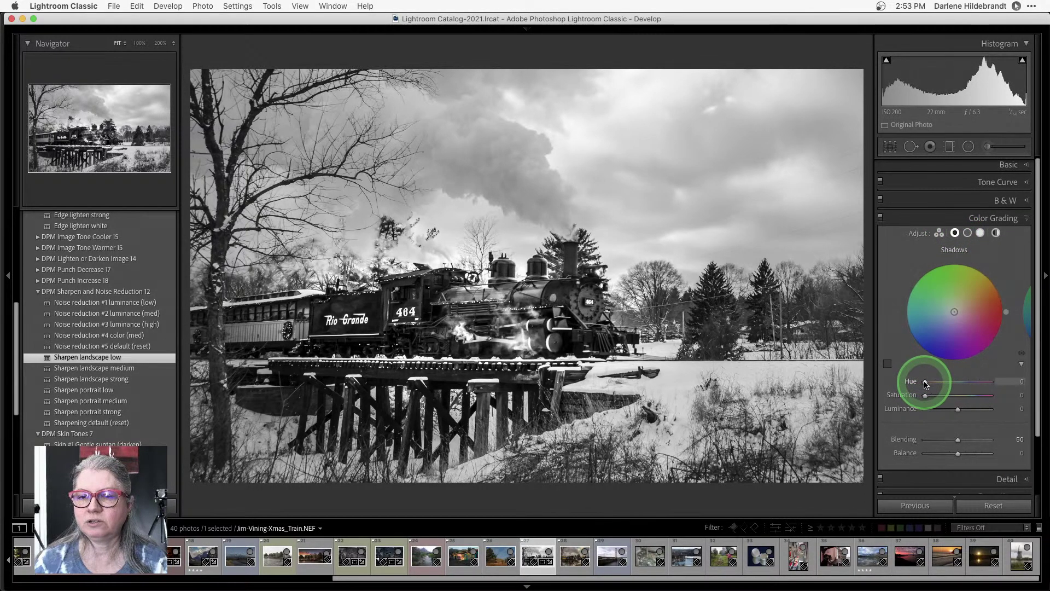
pyautogui.moveTo(924, 382); pyautogui.dragTo(974, 397)
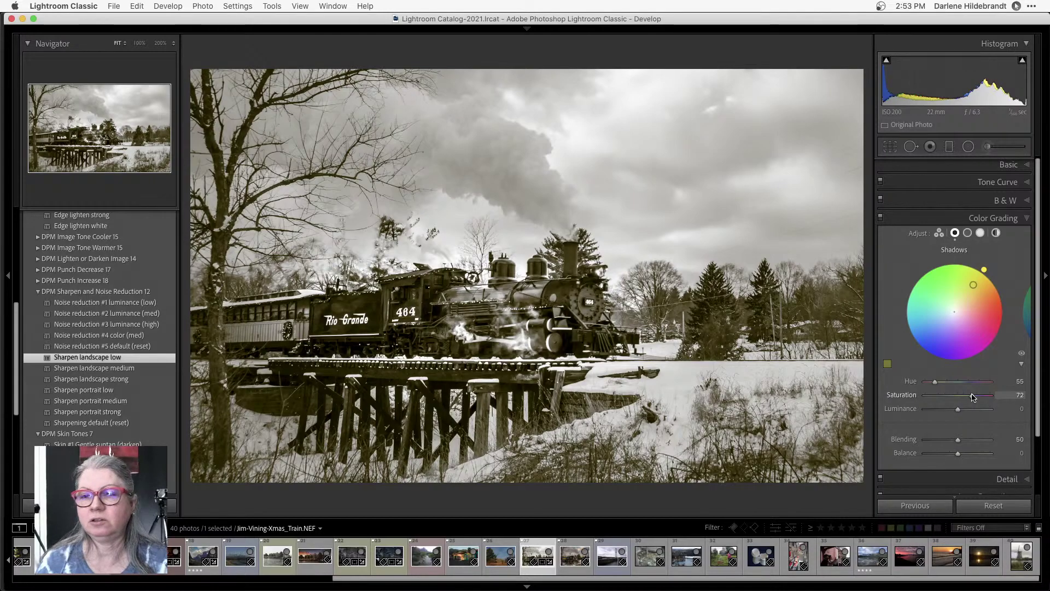
# Set the Color Grading shadows to Hue 58 and Saturation 51, and compare the photo with and without the toning.
pyautogui.moveTo(984, 270); pyautogui.dragTo(978, 266)
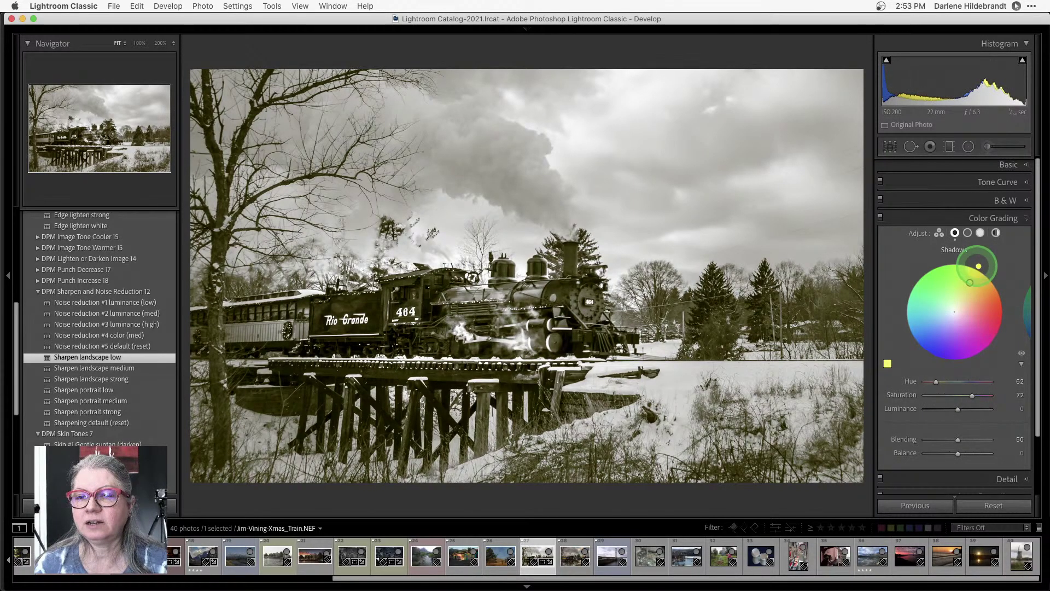
pyautogui.click(965, 404)
pyautogui.moveTo(965, 404); pyautogui.dragTo(952, 404)
pyautogui.click(936, 382)
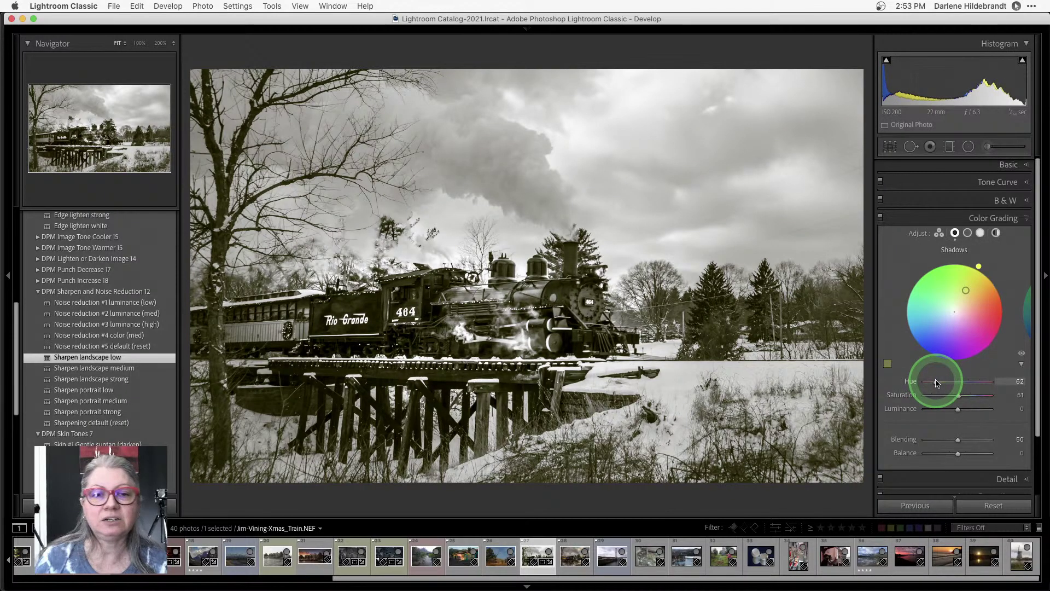
pyautogui.moveTo(937, 381); pyautogui.dragTo(936, 382)
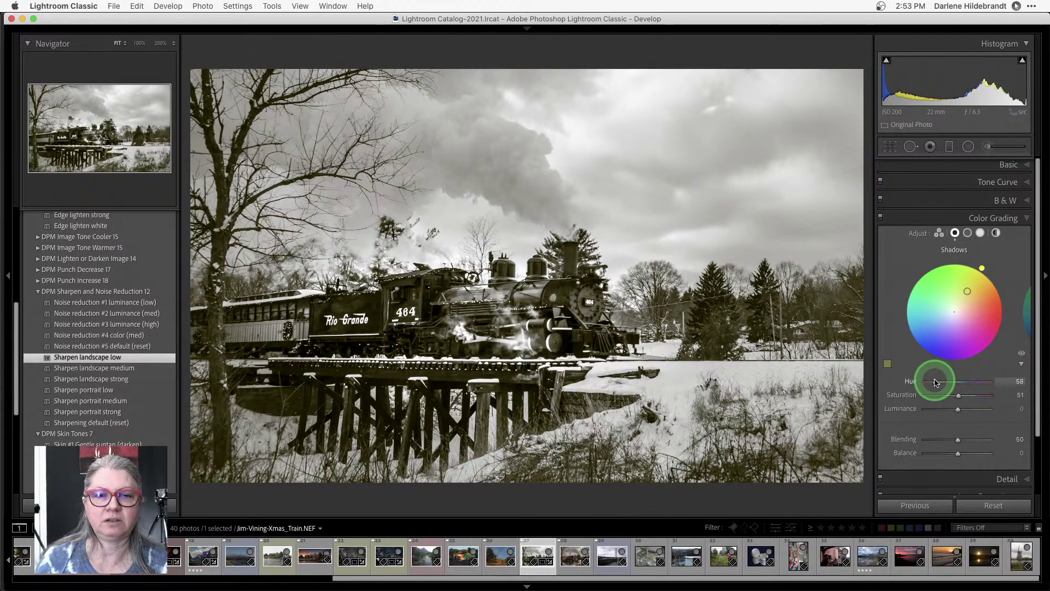
pyautogui.click(880, 217)
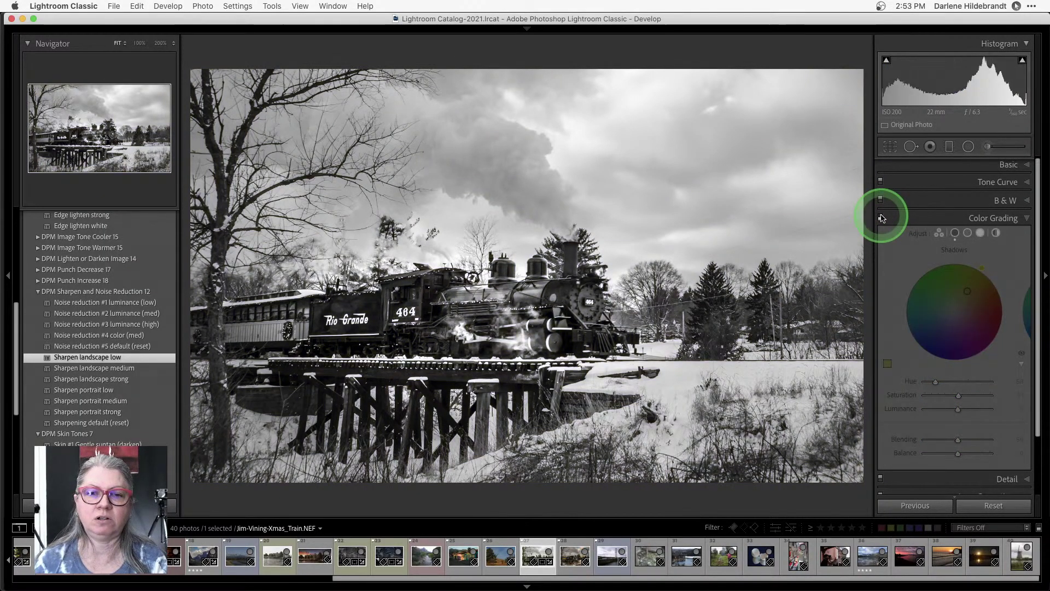
pyautogui.click(880, 217)
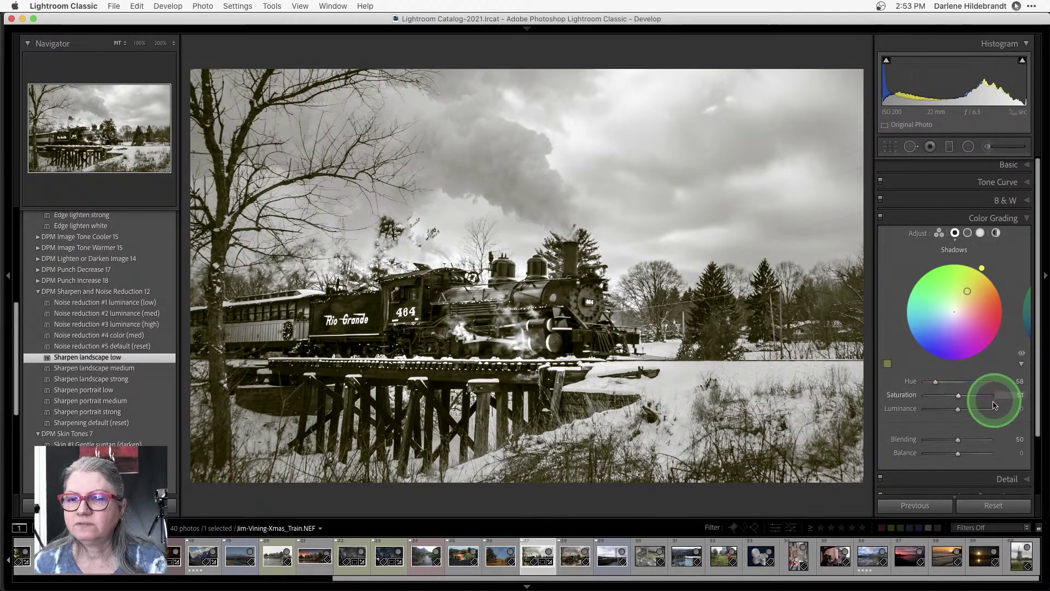
# Tone the highlights in Color Grading with Hue 56 and Saturation 1.
pyautogui.click(980, 232)
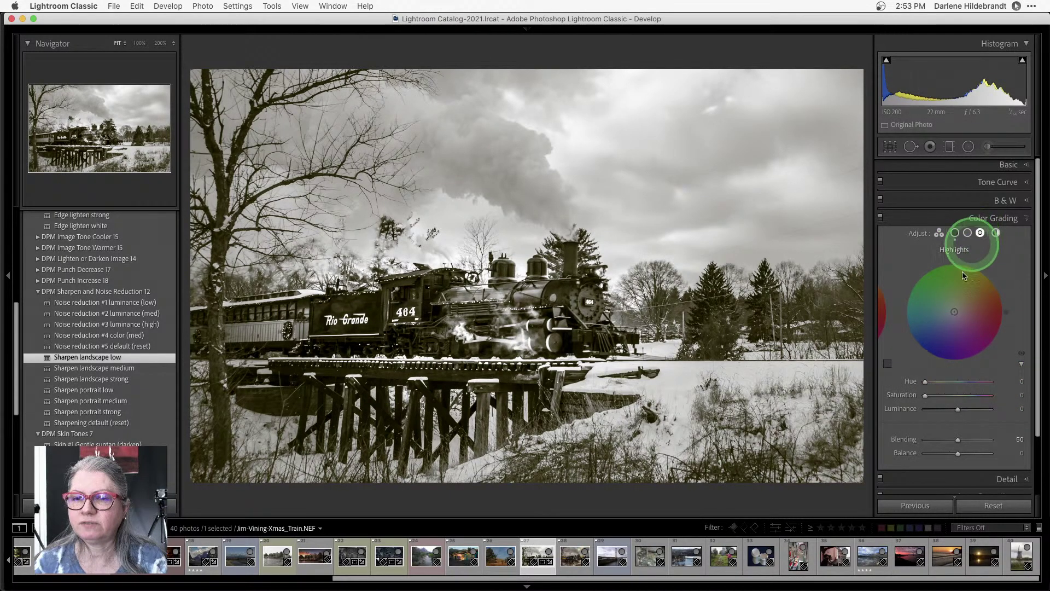
pyautogui.moveTo(930, 387); pyautogui.dragTo(953, 397)
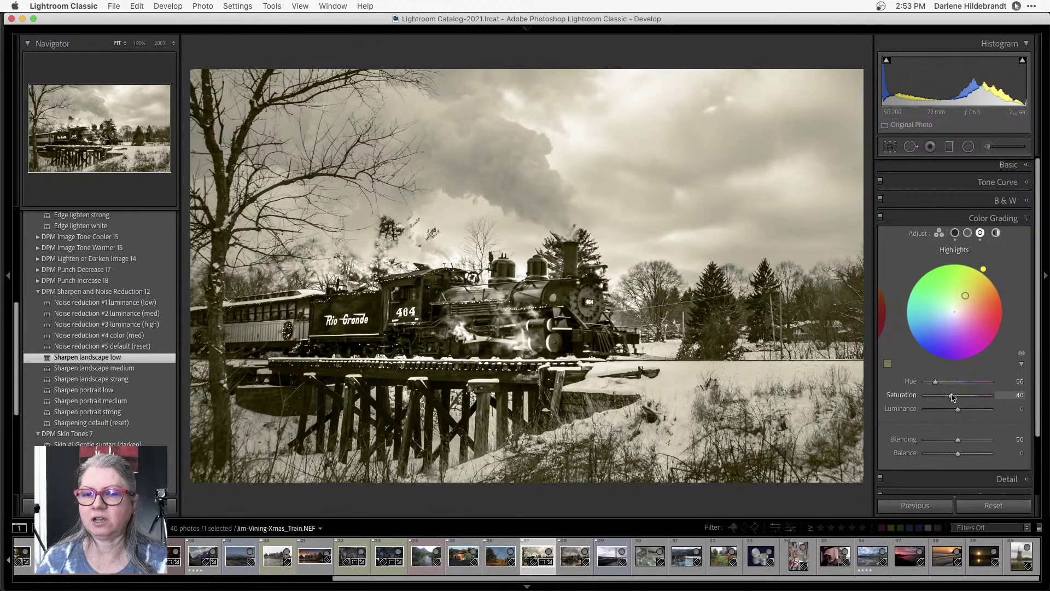
pyautogui.moveTo(953, 397); pyautogui.dragTo(931, 397)
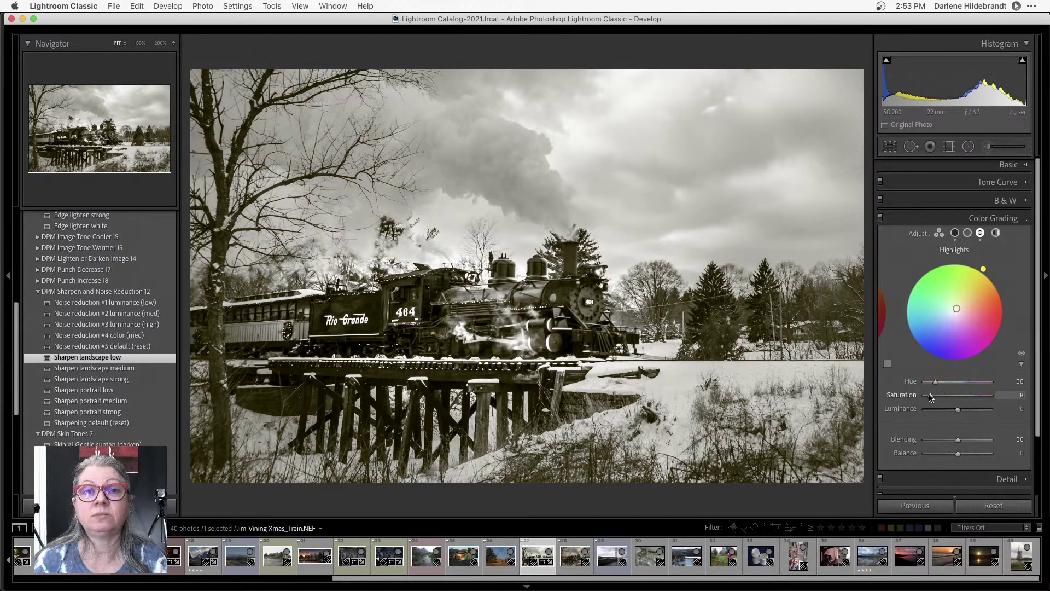
pyautogui.moveTo(930, 397); pyautogui.dragTo(930, 397)
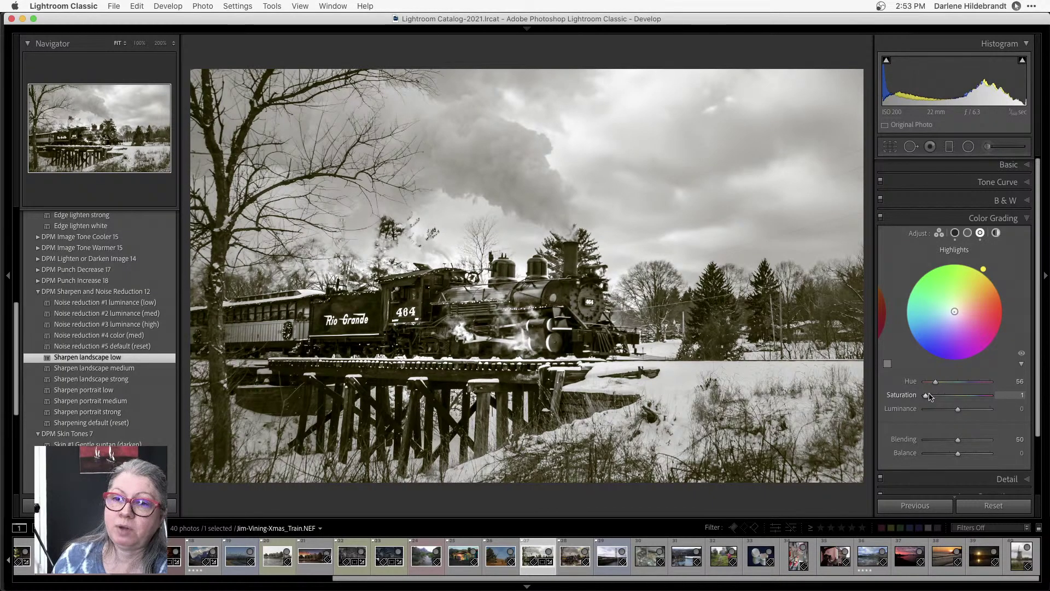
# Try a warmer white balance temperature on the toned black-and-white photo, and undo the change.
pyautogui.click(1004, 165)
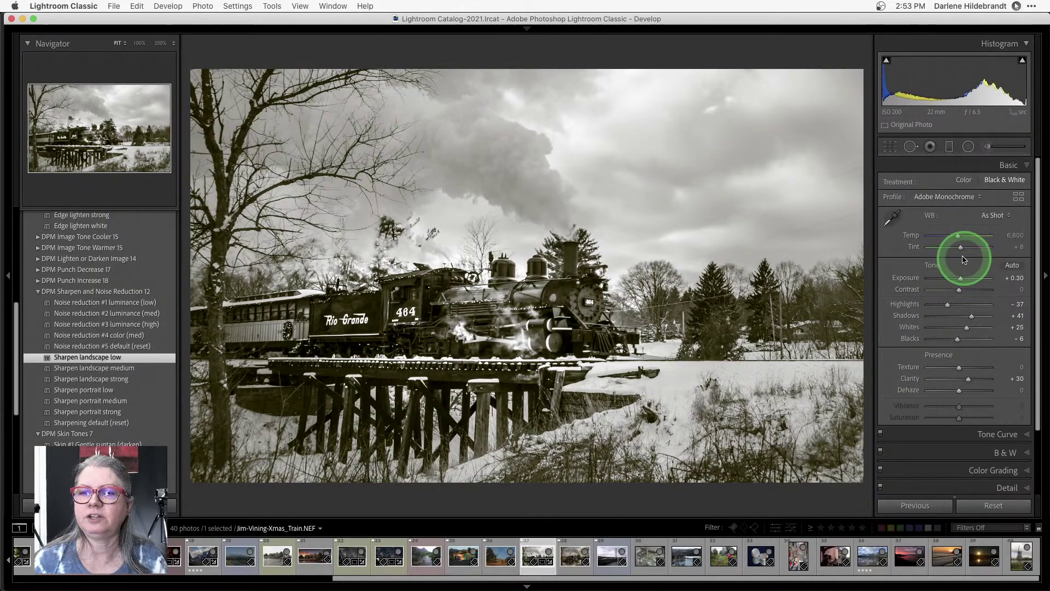
pyautogui.moveTo(958, 238)
pyautogui.mouseDown()
pyautogui.moveTo(910, 234)
pyautogui.moveTo(1003, 239)
pyautogui.moveTo(940, 238)
pyautogui.moveTo(978, 238)
pyautogui.mouseUp()
pyautogui.press('super+z')
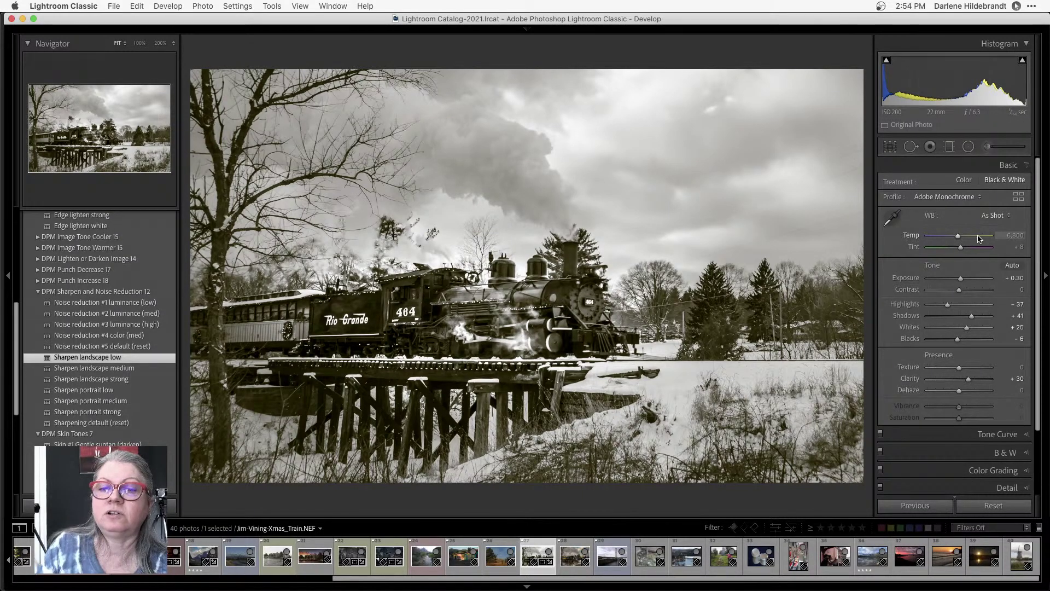
pyautogui.moveTo(941, 316)
pyautogui.mouseDown()
pyautogui.moveTo(971, 307)
pyautogui.moveTo(942, 312)
pyautogui.moveTo(948, 319)
pyautogui.mouseUp()
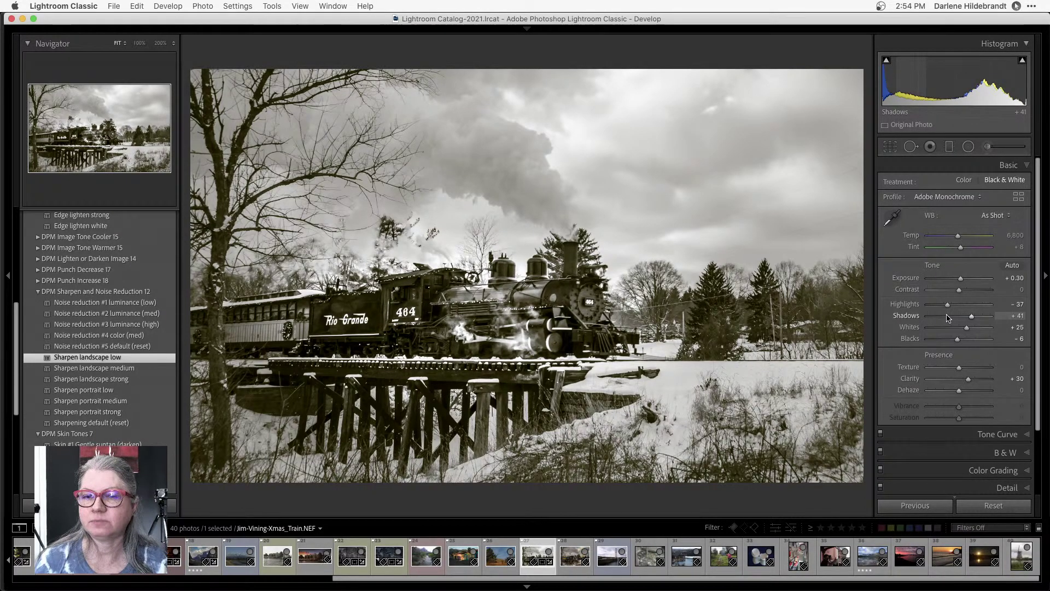
# Return to the photo grid and open the Trinidad_1835 photo of the colourful street houses for developing.
pyautogui.press('g')
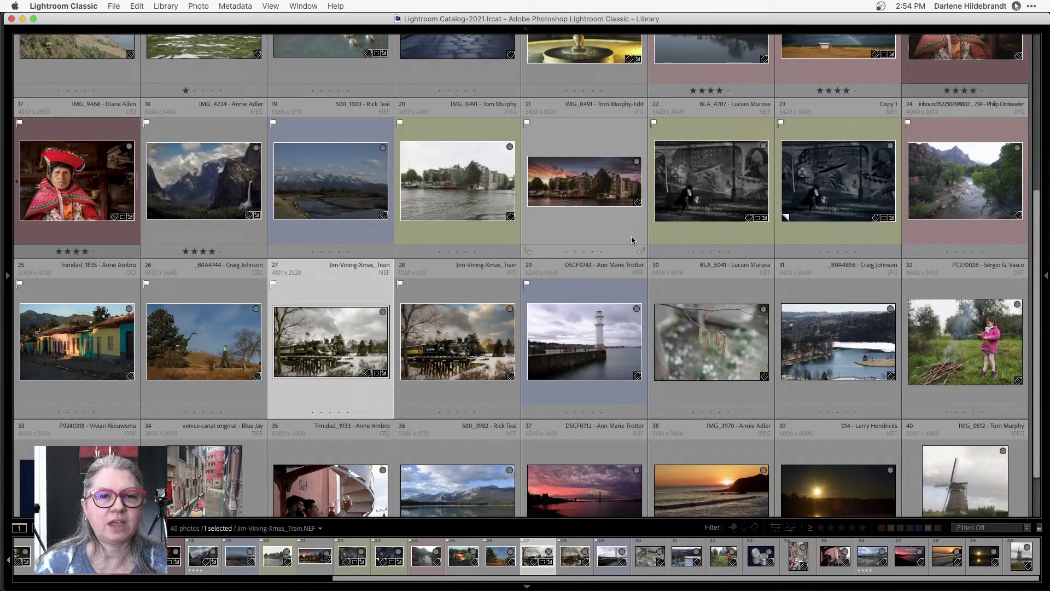
pyautogui.scroll(-2, 632, 240)
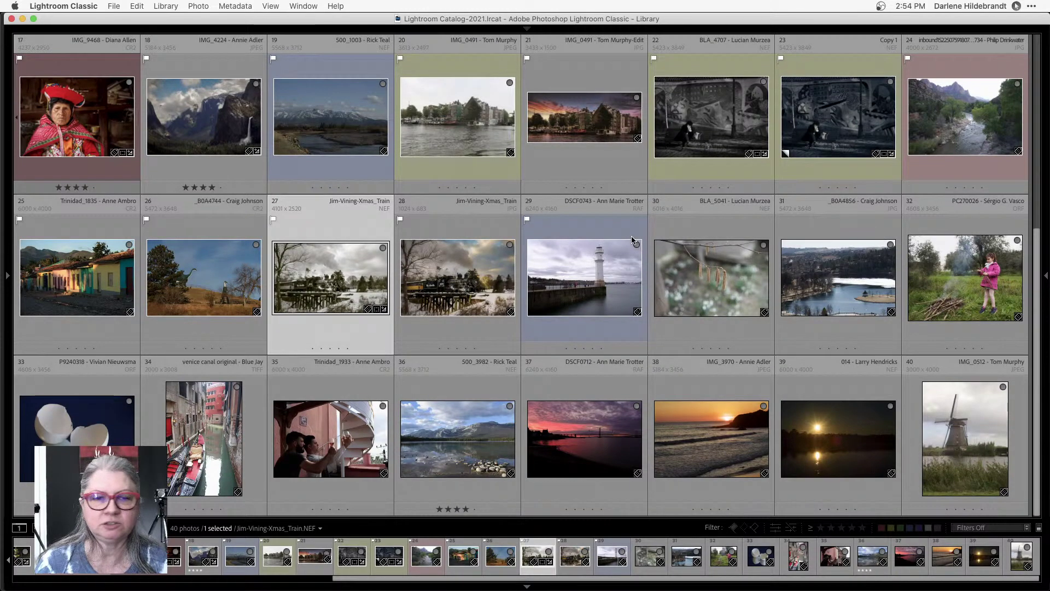
pyautogui.doubleClick(55, 282)
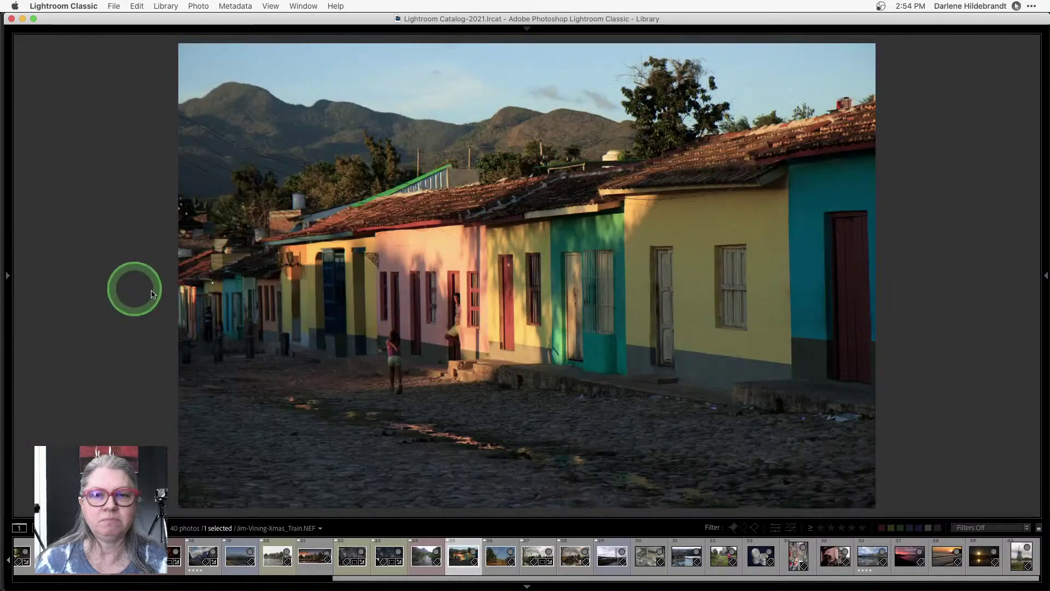
pyautogui.click(919, 183)
pyautogui.press('d')
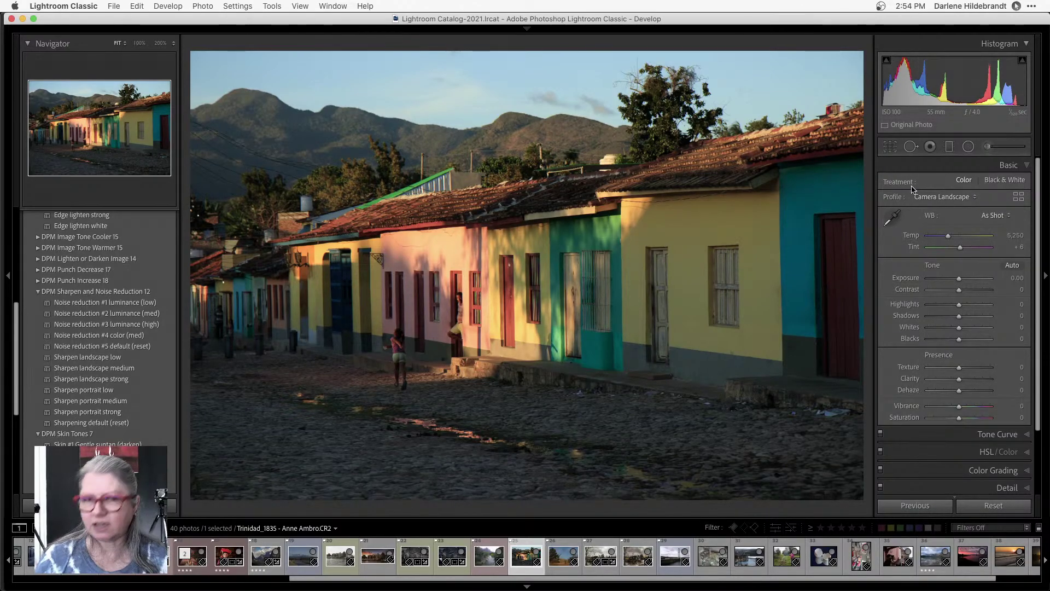
pyautogui.click(911, 189)
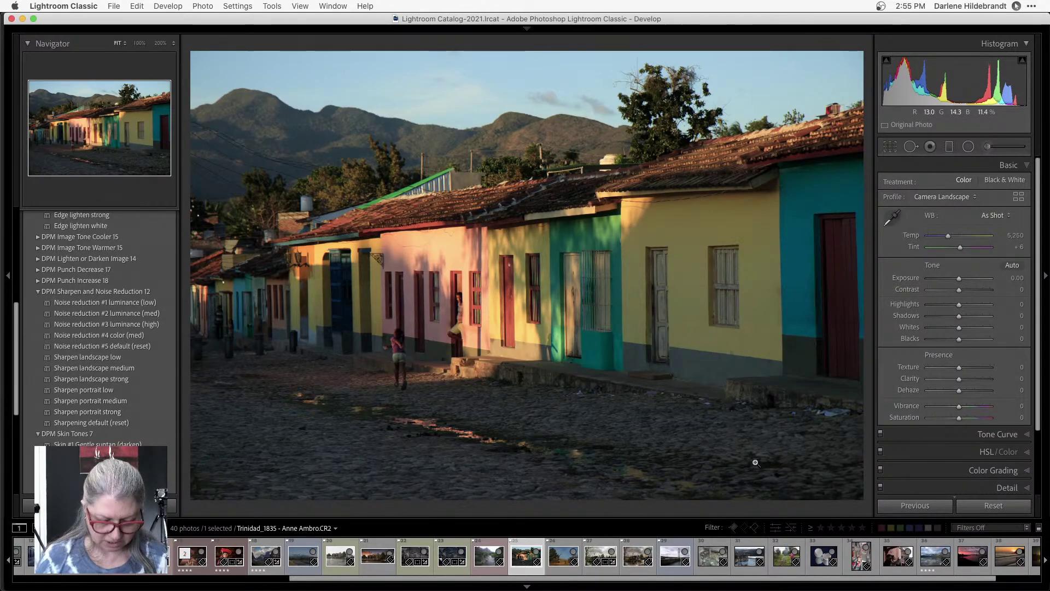
# Crop away the dark cobbled foreground, the large yellow and teal houses nearest the camera, and a thin strip of sky.
pyautogui.press('r')
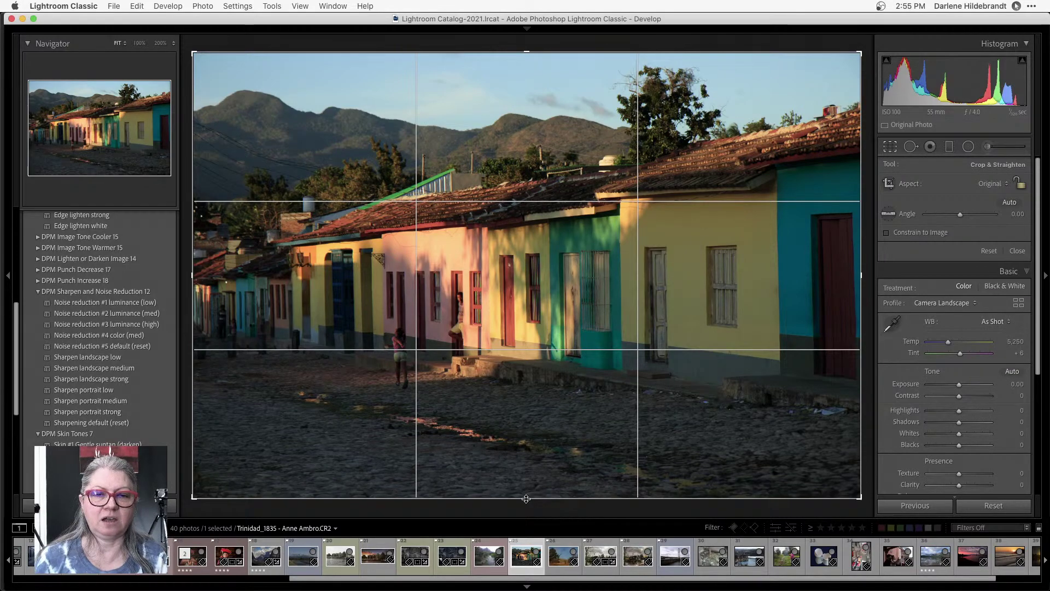
pyautogui.moveTo(526, 498); pyautogui.dragTo(523, 460)
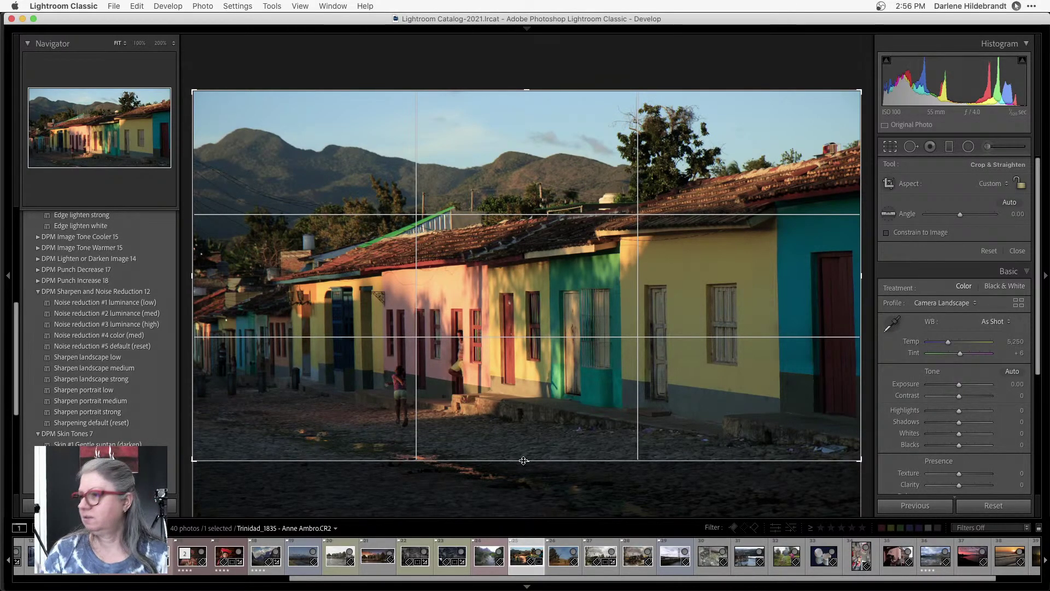
pyautogui.click(520, 462)
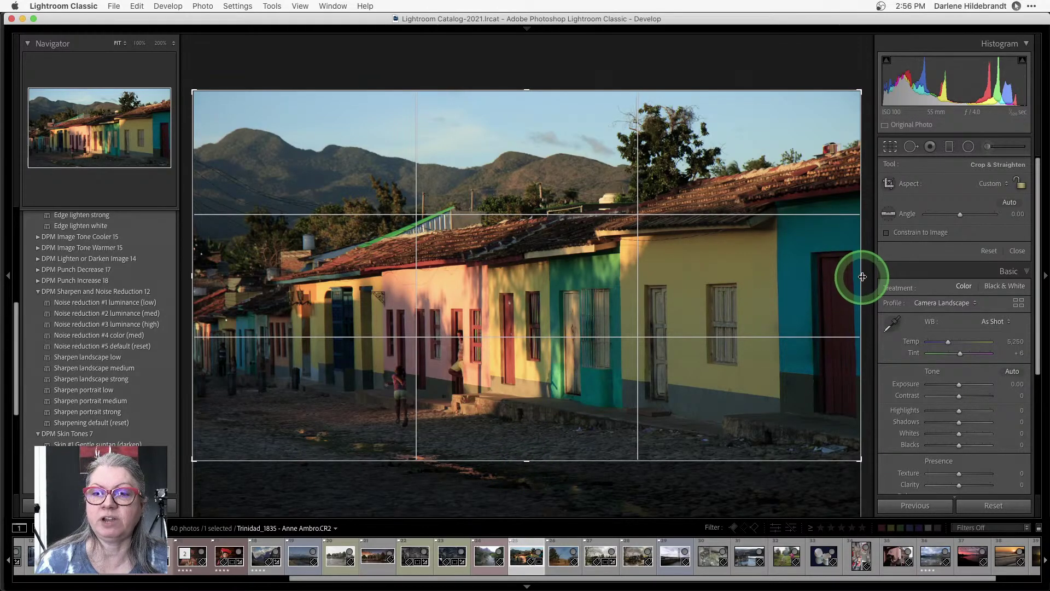
pyautogui.moveTo(860, 277); pyautogui.dragTo(746, 280)
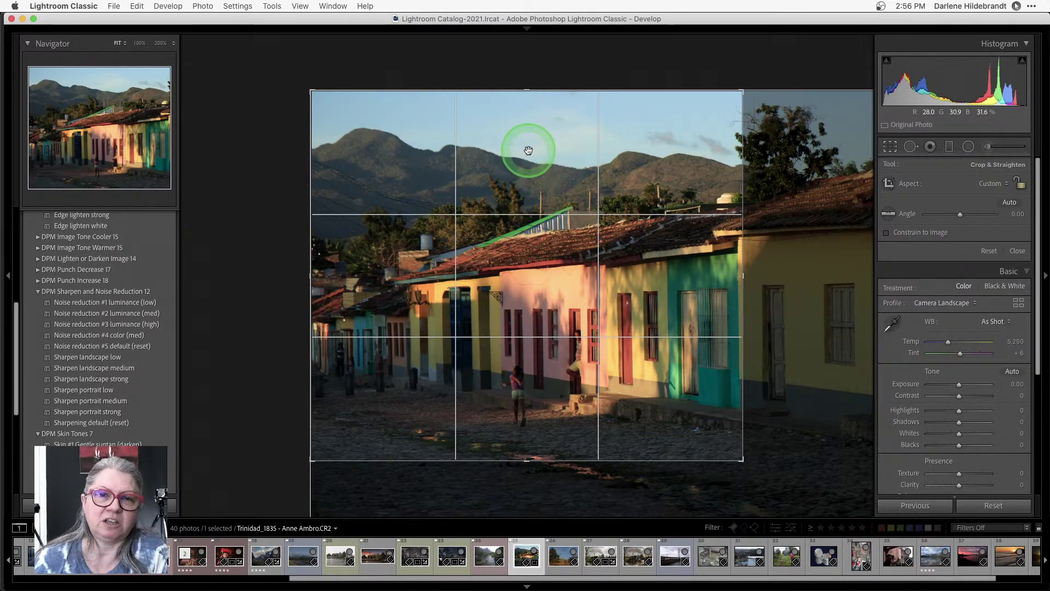
pyautogui.moveTo(528, 151); pyautogui.dragTo(525, 94)
pyautogui.press('Return')
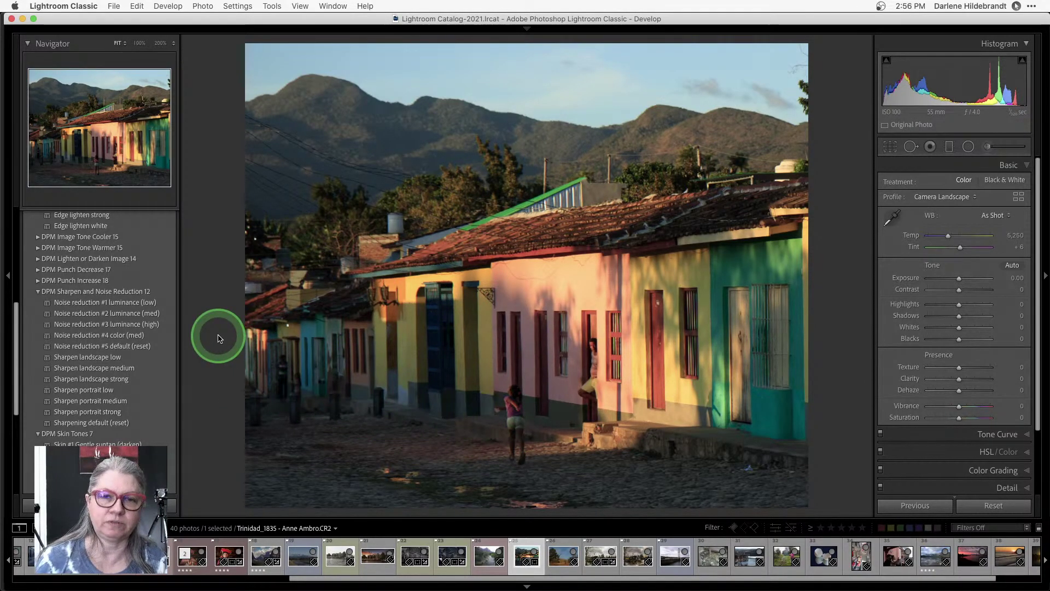
# Create a virtual copy of the cropped street photo, and flip the copy horizontally.
pyautogui.press('super+apostrophe')
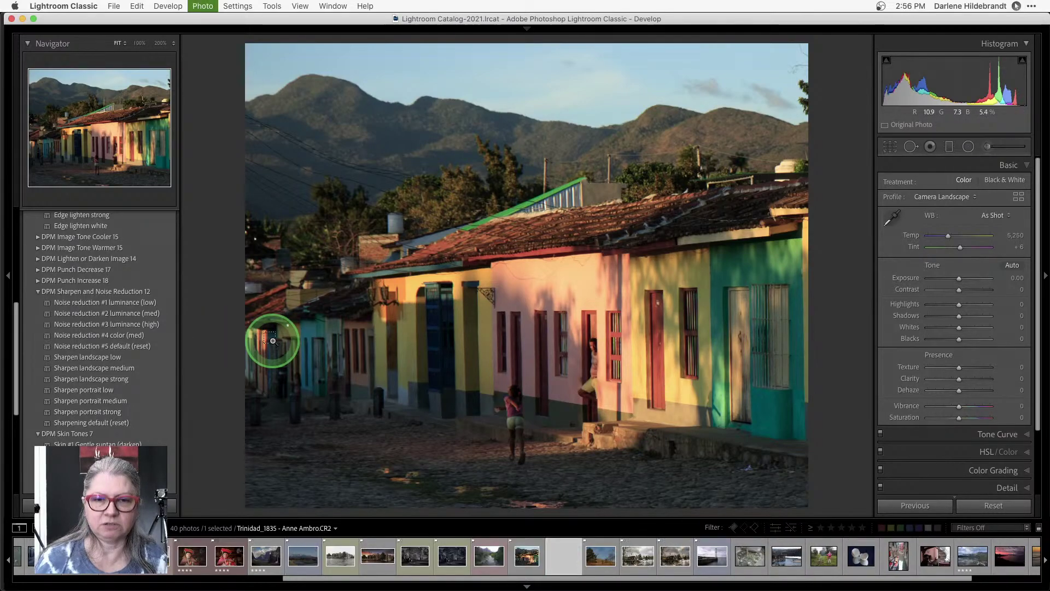
pyautogui.click(202, 6)
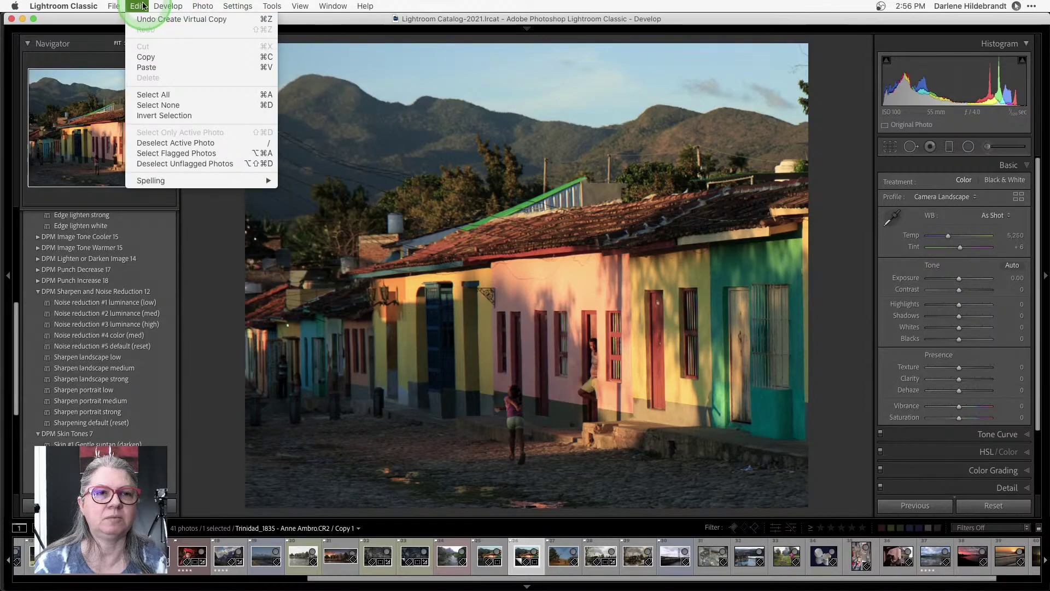
pyautogui.moveTo(117, 6)
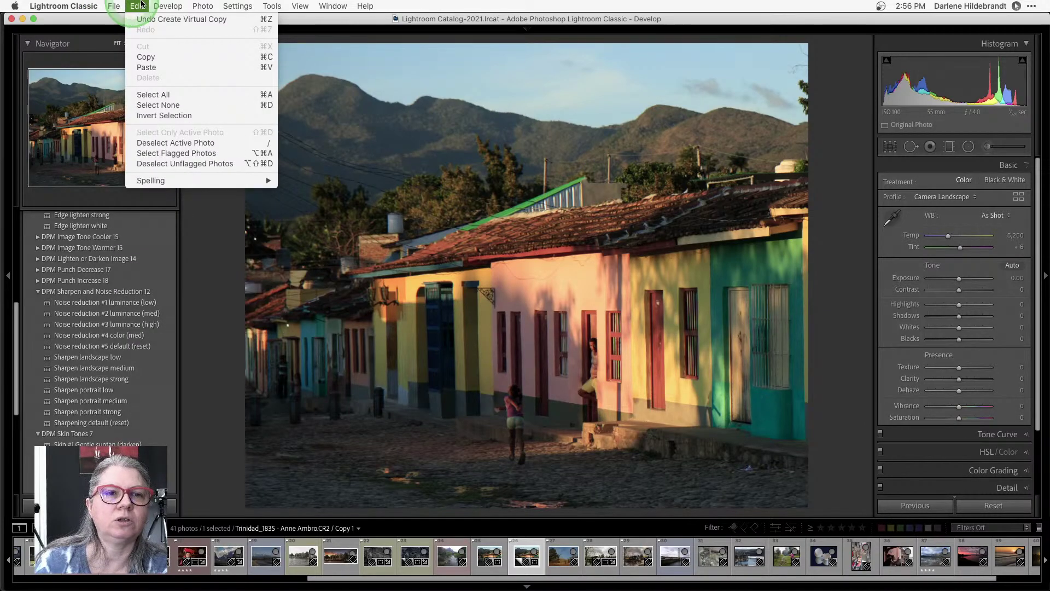
pyautogui.moveTo(196, 4)
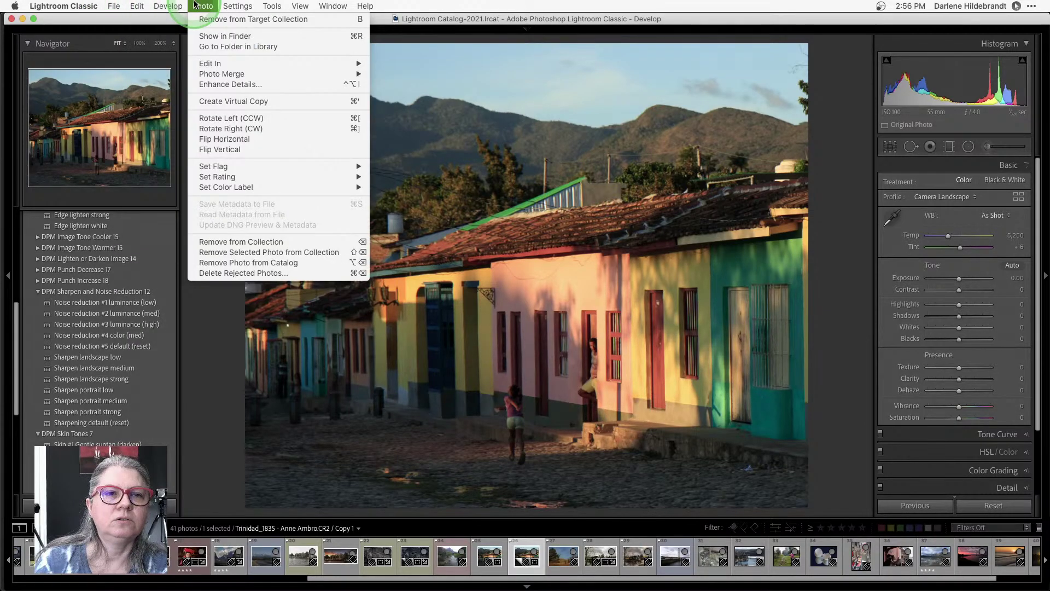
pyautogui.click(213, 140)
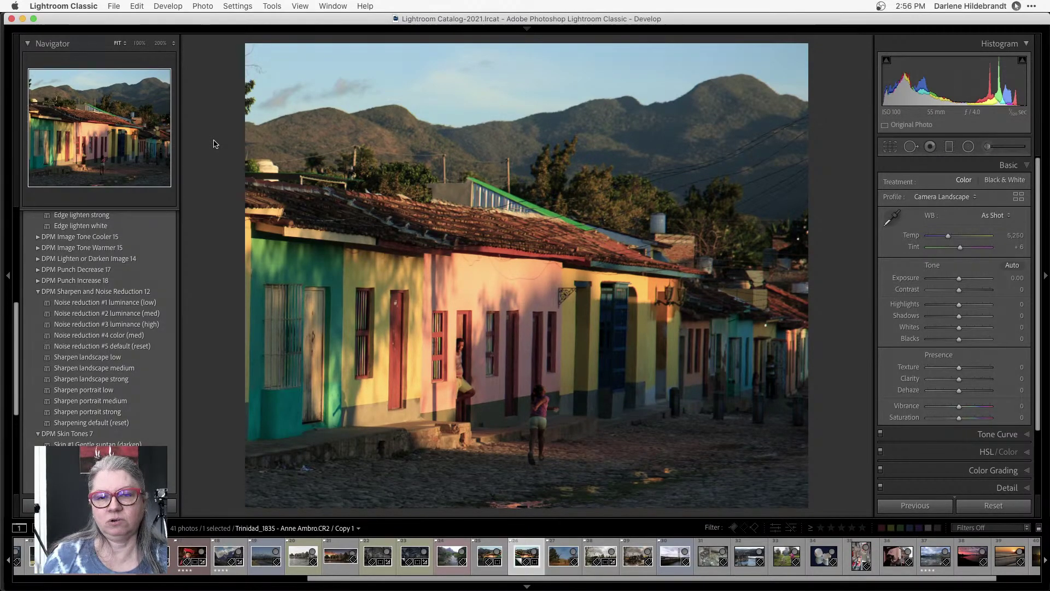
# Compare the flipped virtual copy with the original street photo, ending on the original.
pyautogui.press('Left')
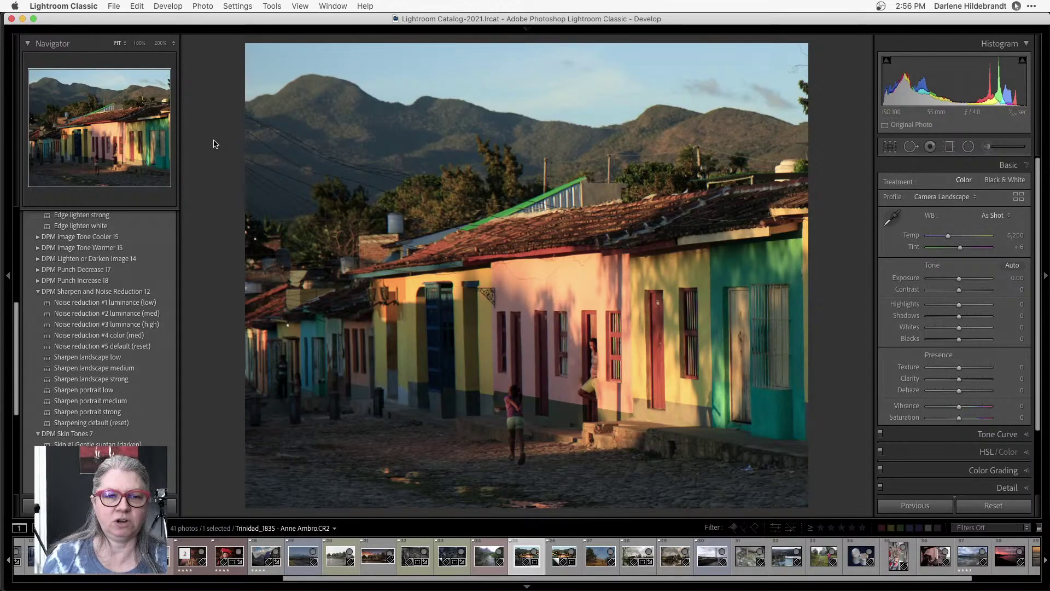
pyautogui.press('Right')
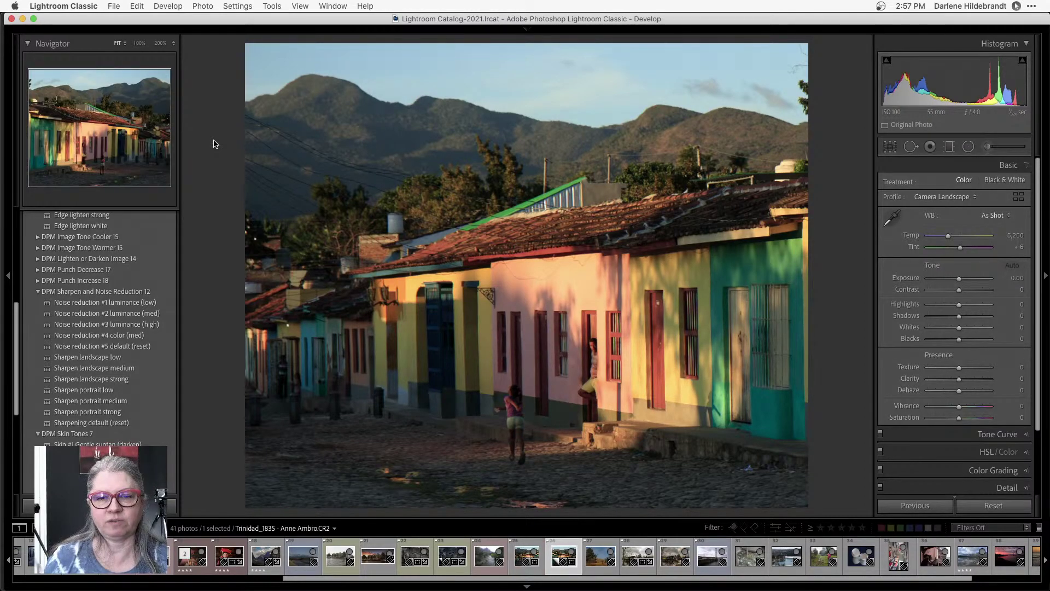
pyautogui.press('Left')
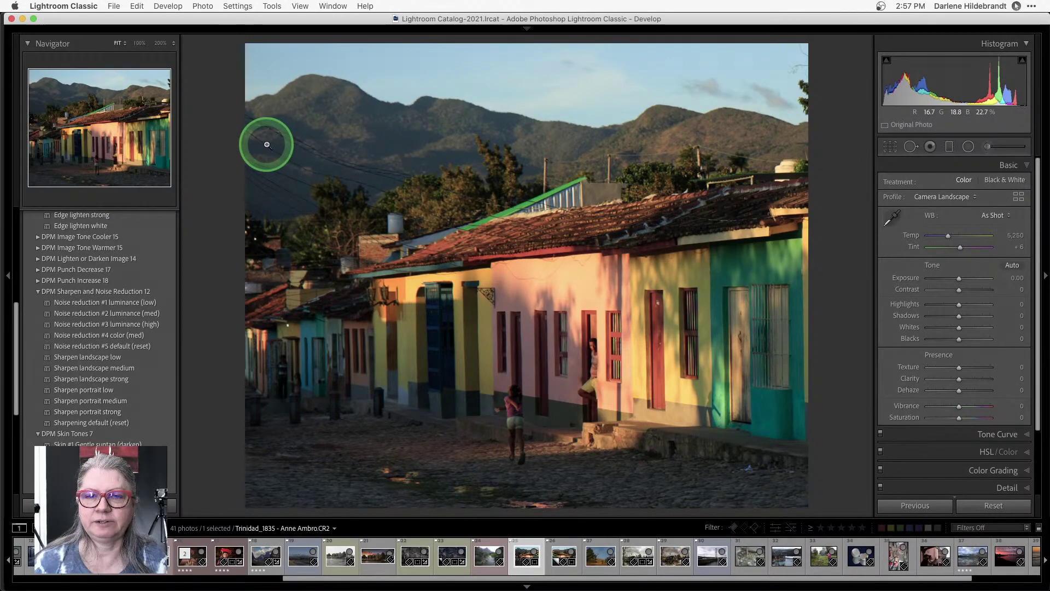
# Try automatic straightening on the original street photo's crop, undo it, and close the crop tool.
pyautogui.press('r')
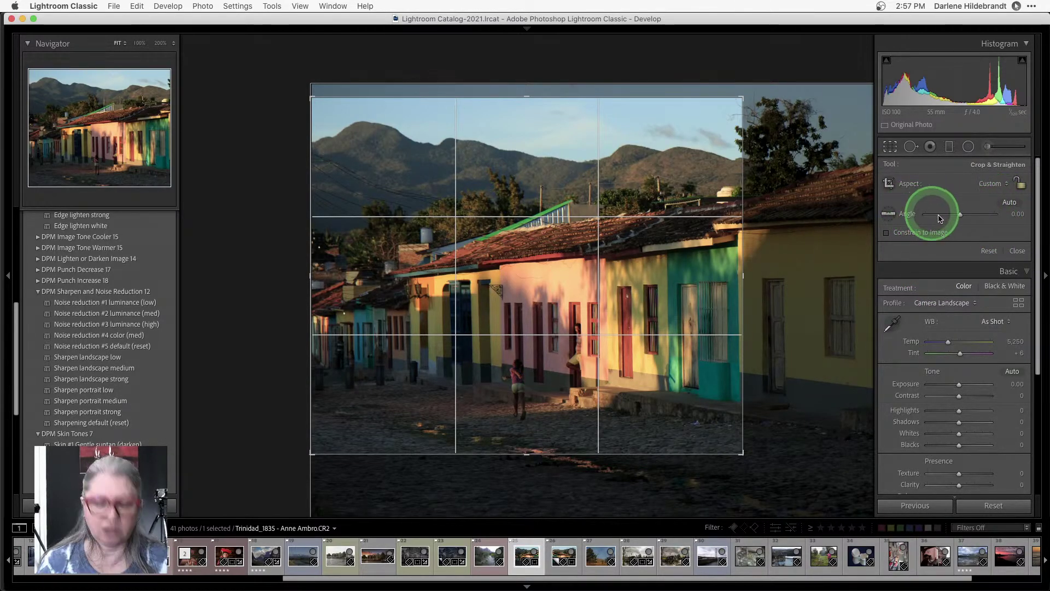
pyautogui.press('r')
pyautogui.press('r')
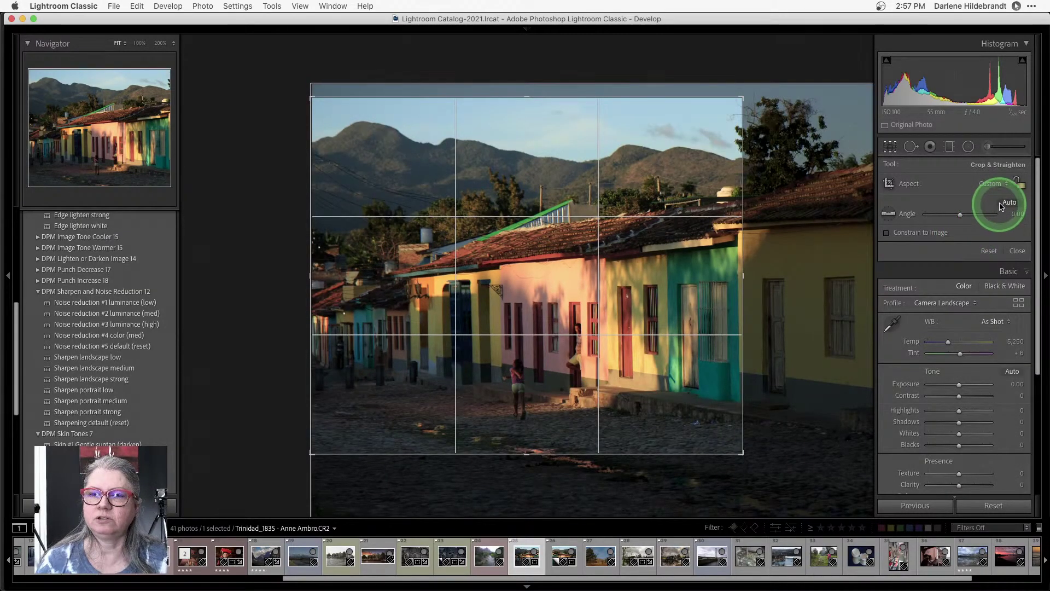
pyautogui.click(1004, 203)
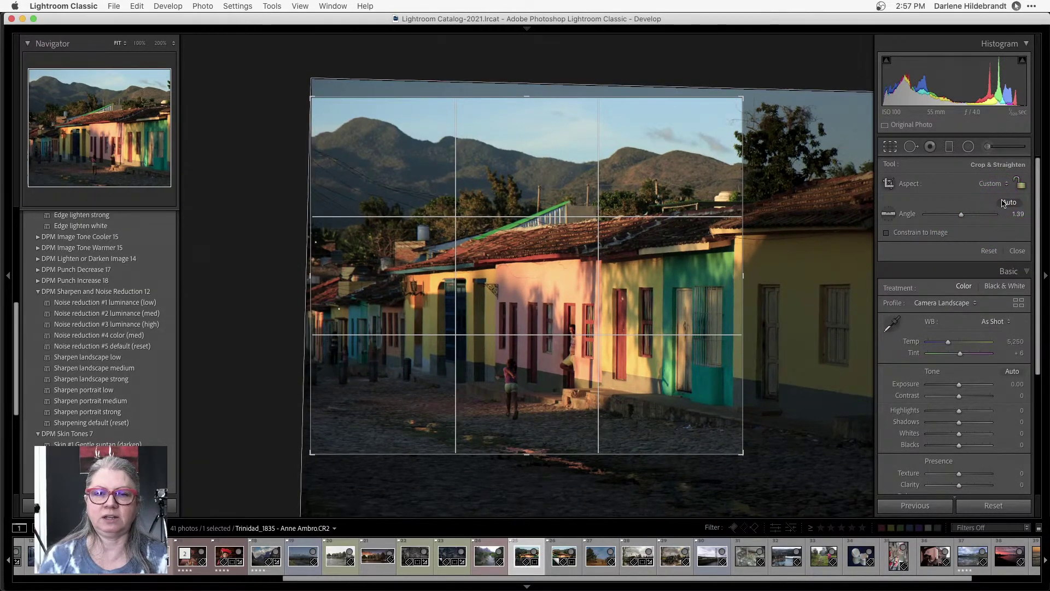
pyautogui.press('super+z')
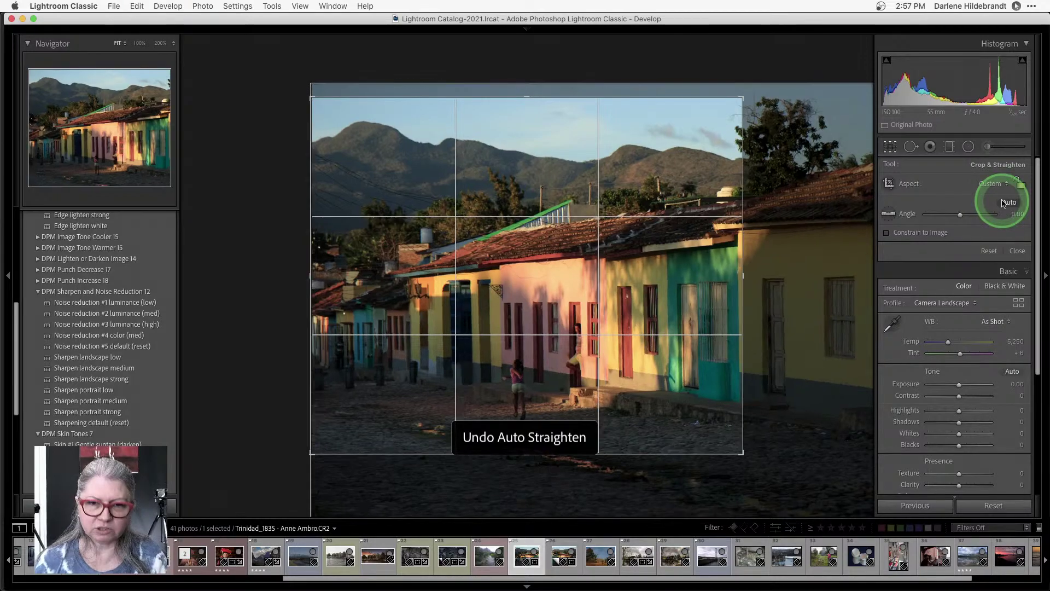
pyautogui.press('r')
pyautogui.scroll(-3, 976, 270)
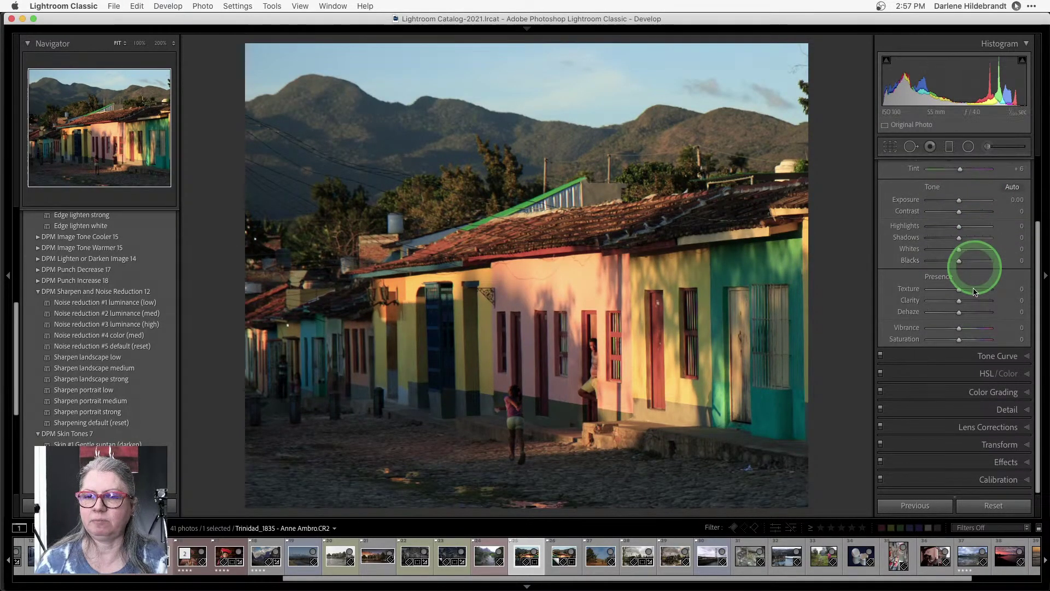
# Enable lens profile corrections and chromatic aberration removal for the original street photo.
pyautogui.click(965, 429)
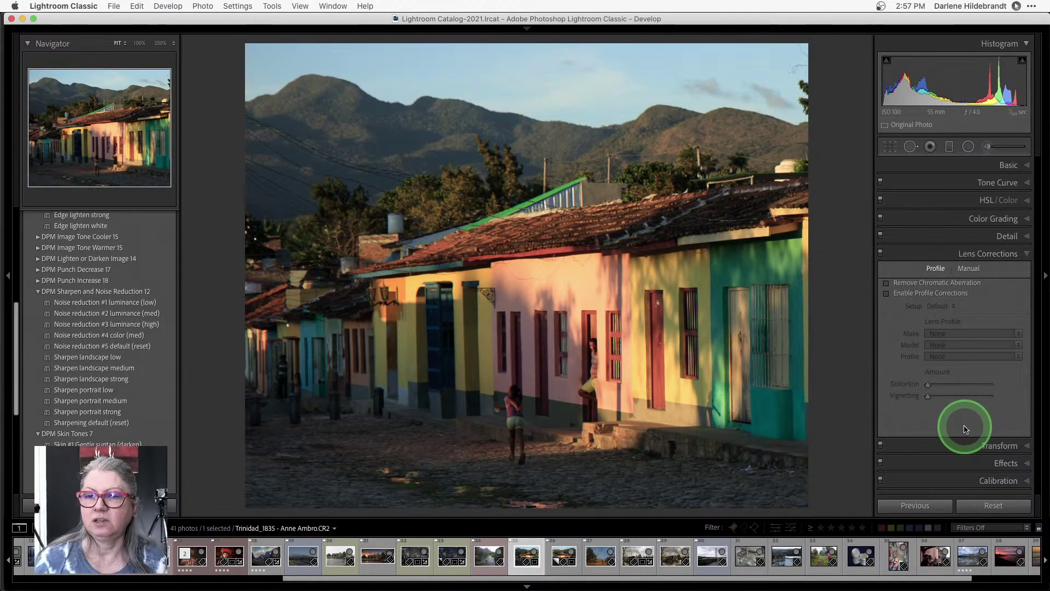
pyautogui.click(887, 293)
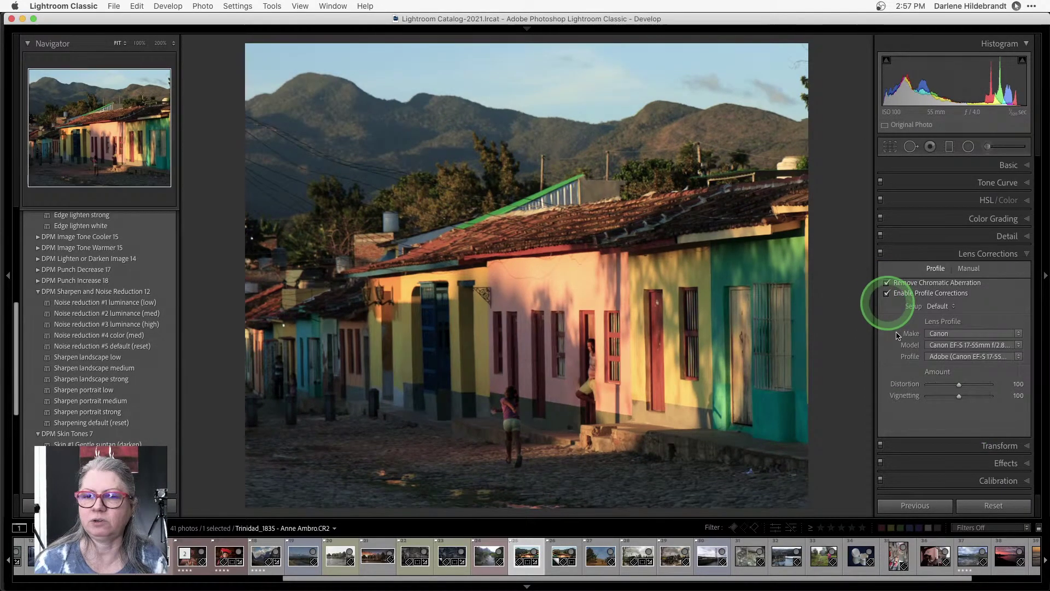
# Try the Auto and Full Upright perspective corrections on the street photo, turning each one off again.
pyautogui.click(984, 445)
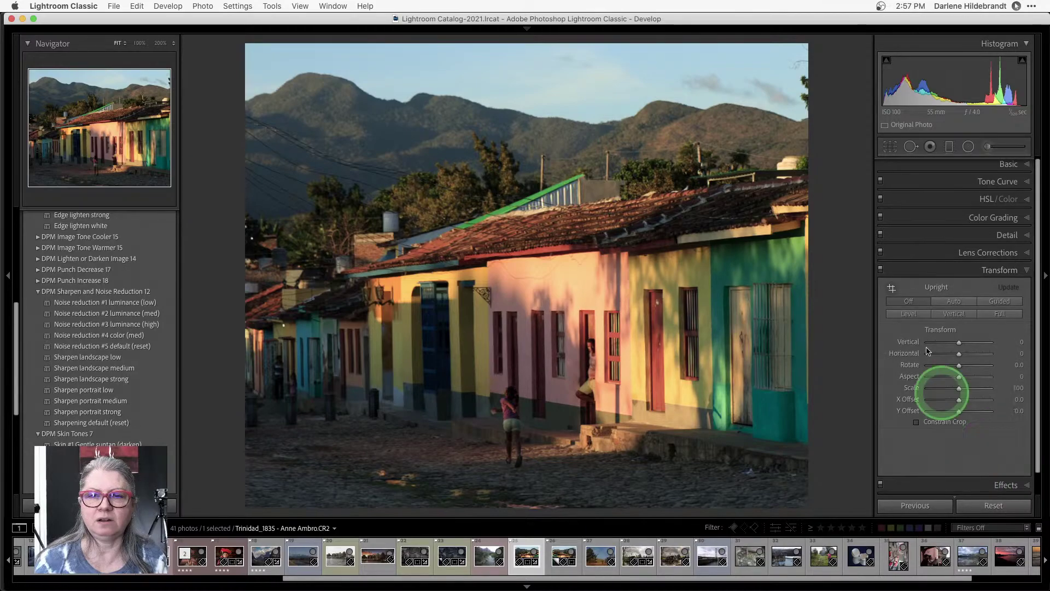
pyautogui.click(930, 343)
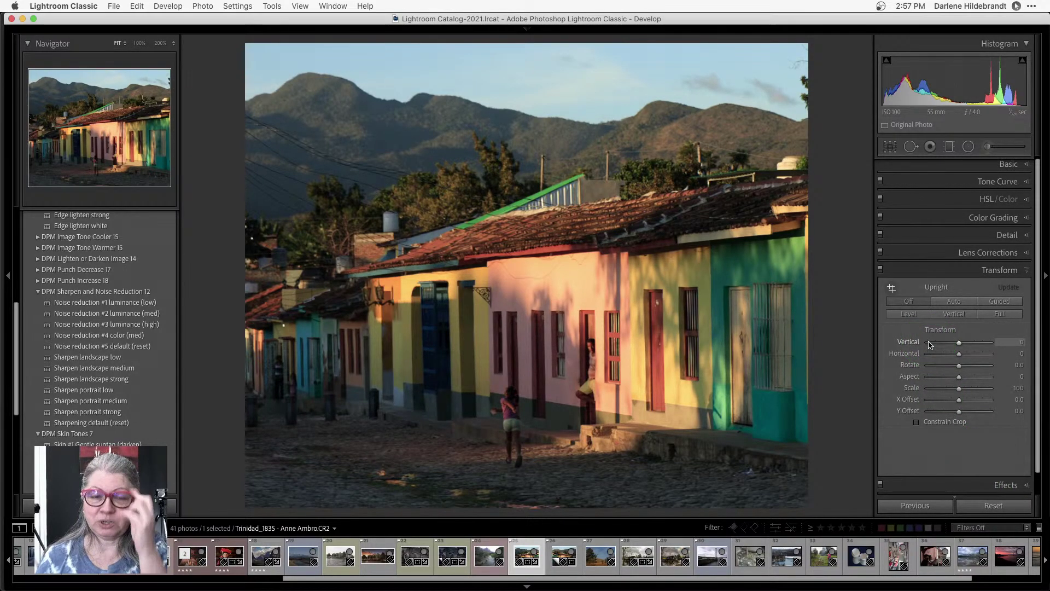
pyautogui.click(930, 344)
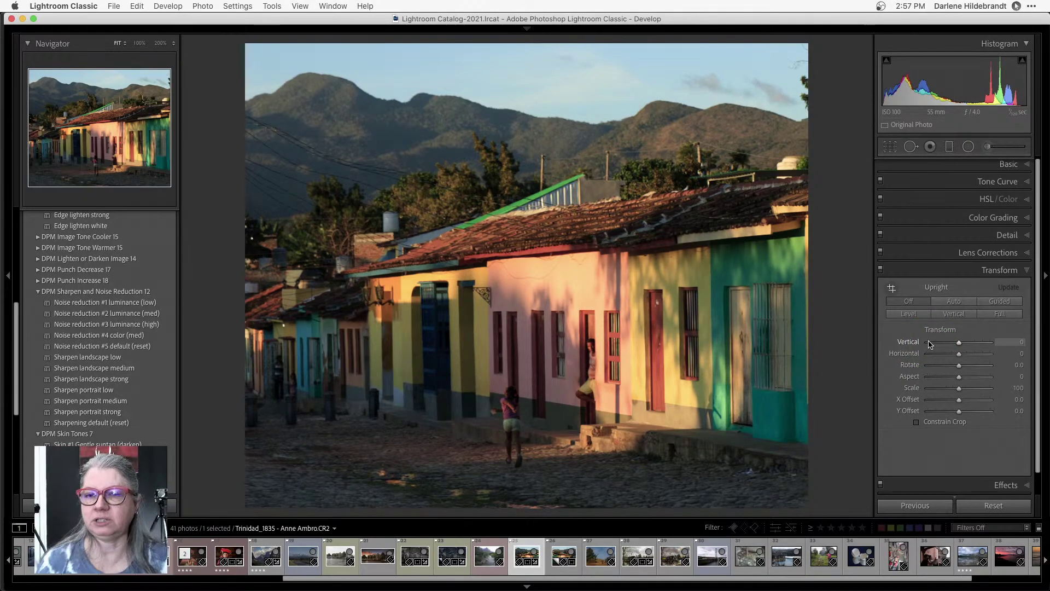
pyautogui.click(953, 304)
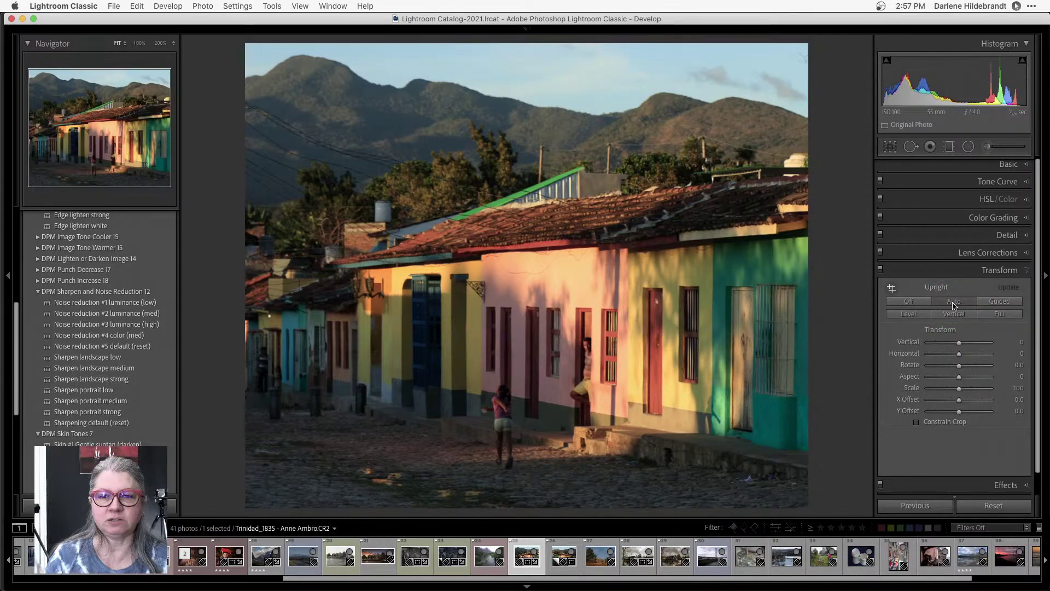
pyautogui.click(909, 301)
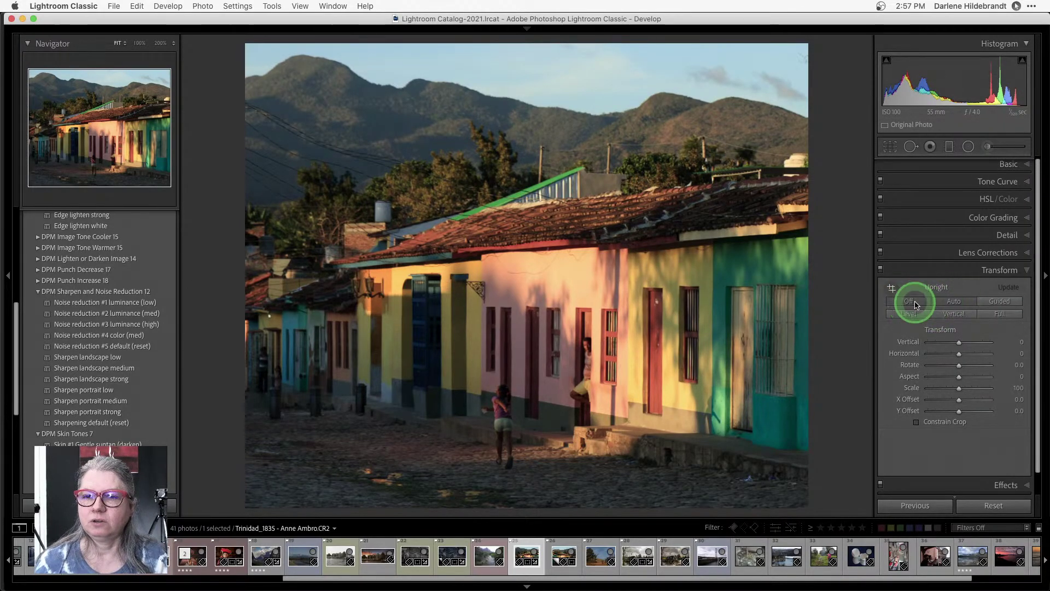
pyautogui.click(994, 315)
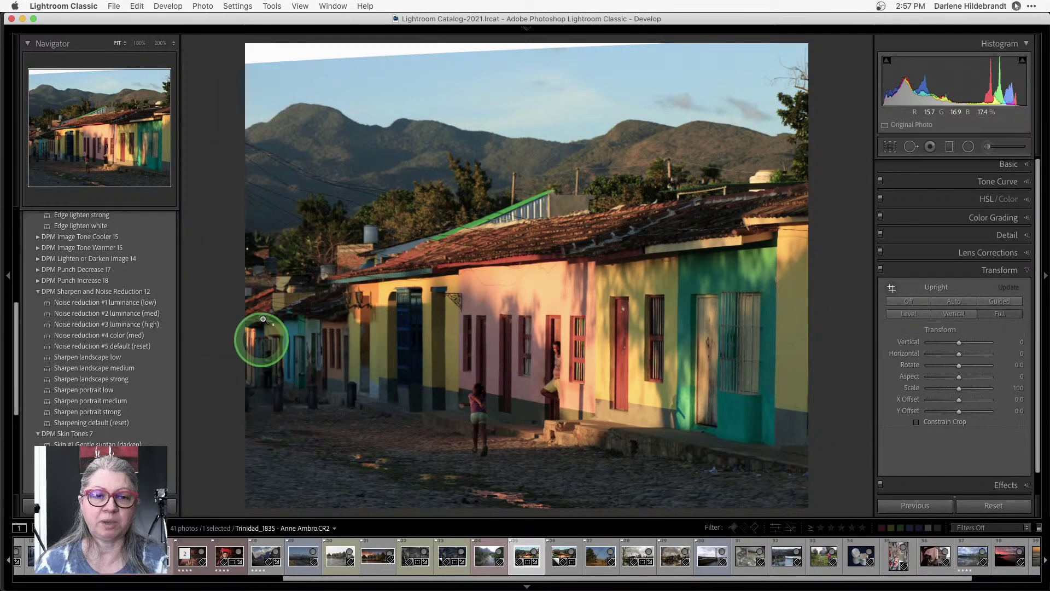
pyautogui.click(910, 301)
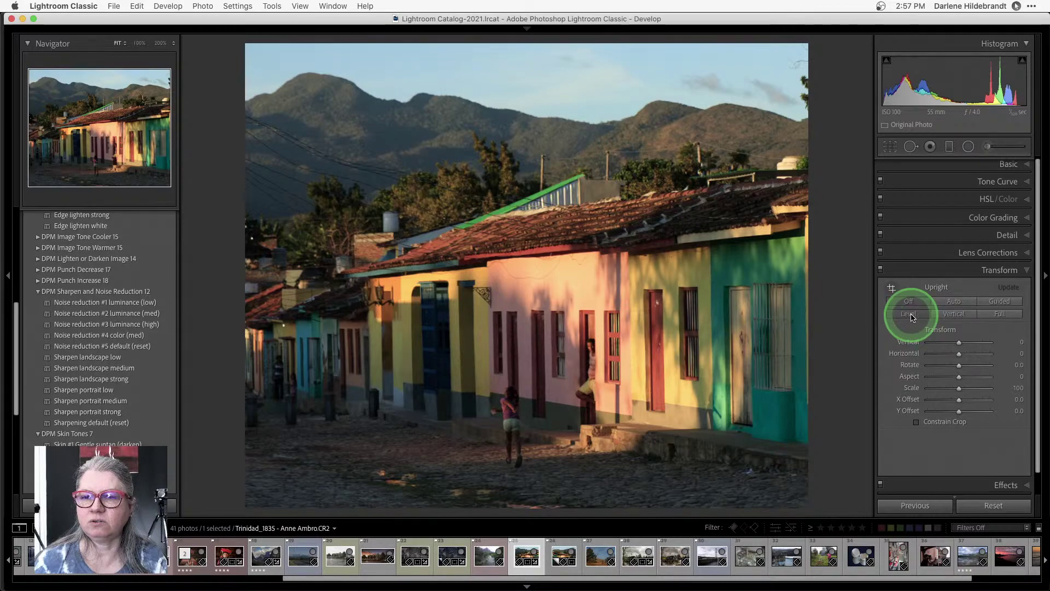
# Try Level, apply the Vertical Upright correction instead, and trim the crop slightly on its left edge.
pyautogui.click(910, 314)
pyautogui.click(952, 314)
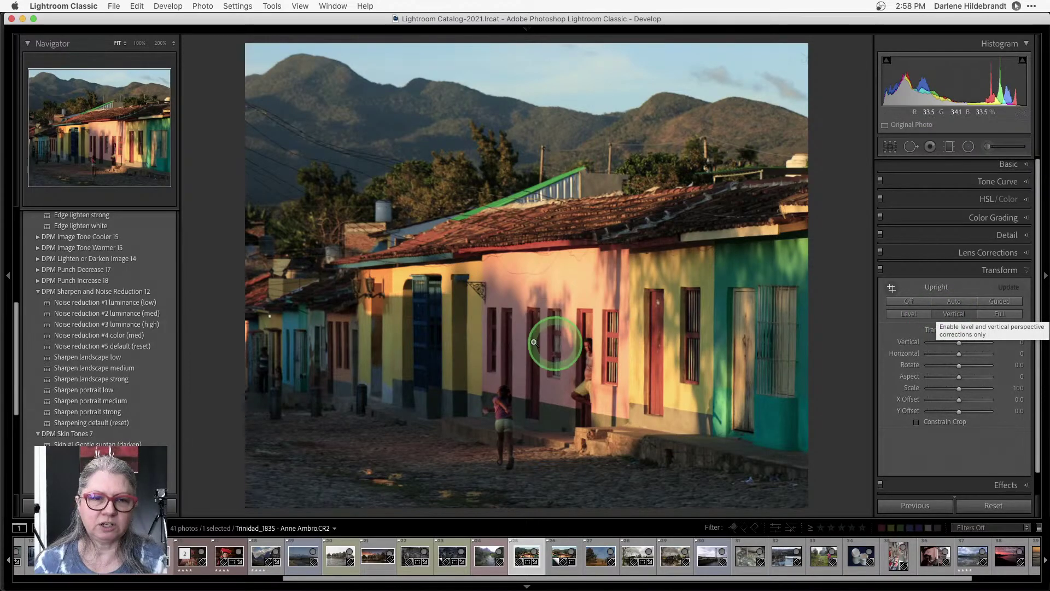
pyautogui.press('r')
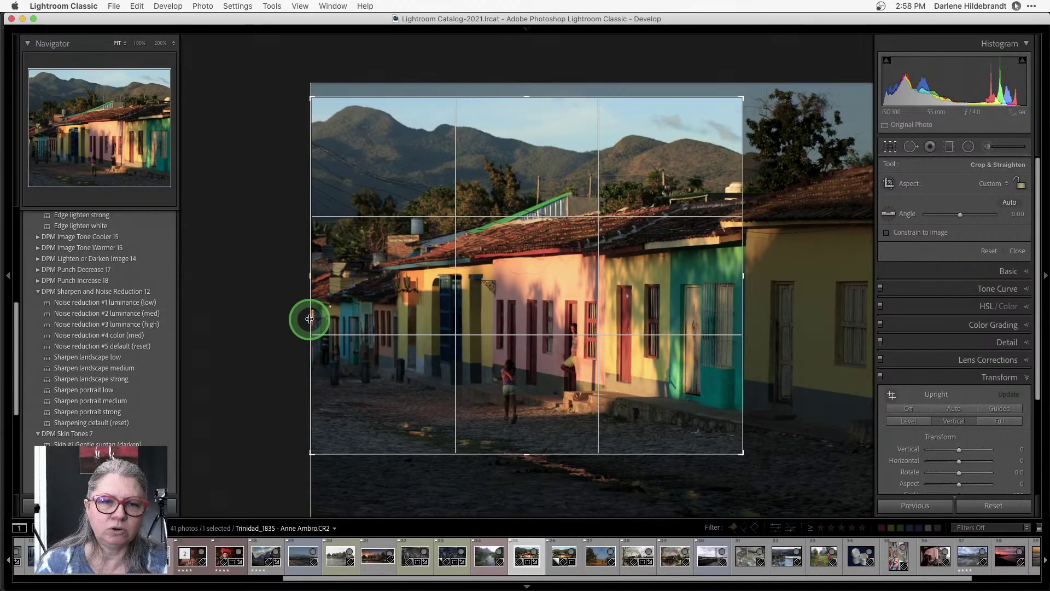
pyautogui.press('r')
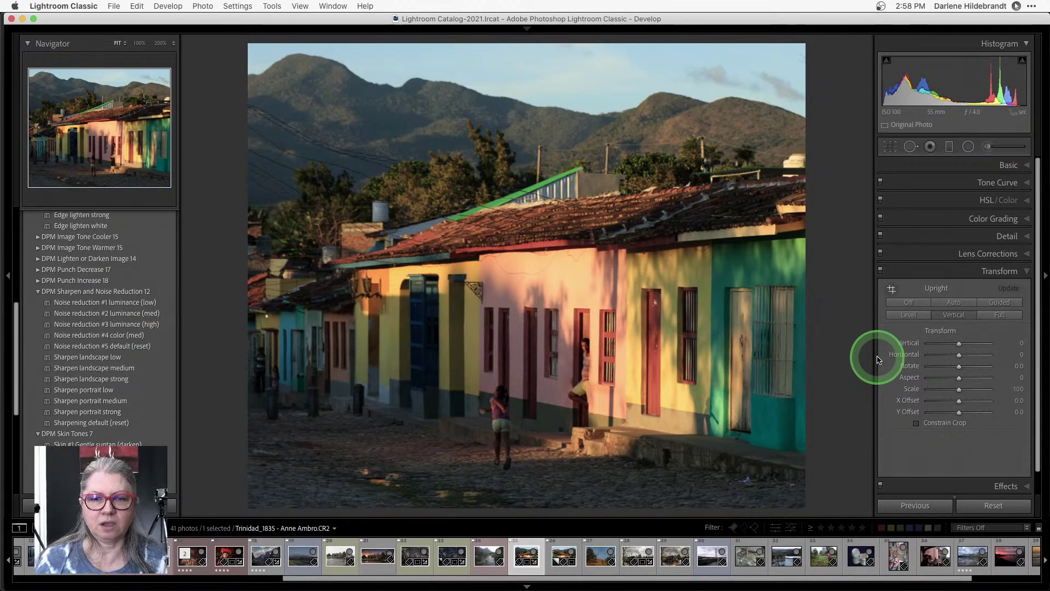
# Add a radial filter around the walking girl with Highlights reset to 0 and Exposure 0.72, and adjust its position and shape.
pyautogui.hotkey('shift', 'm')
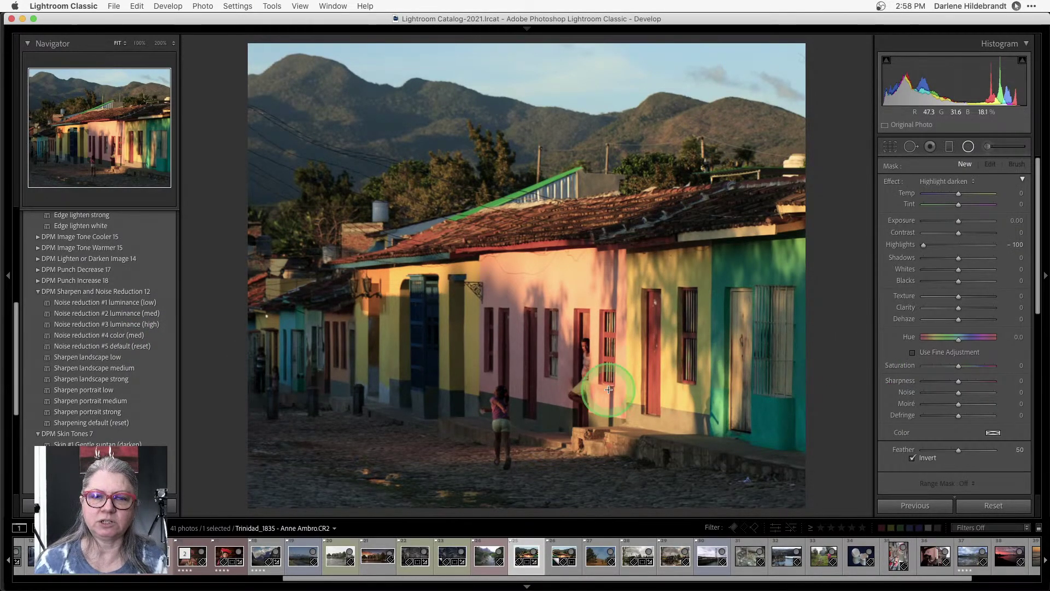
pyautogui.moveTo(531, 355); pyautogui.dragTo(607, 436)
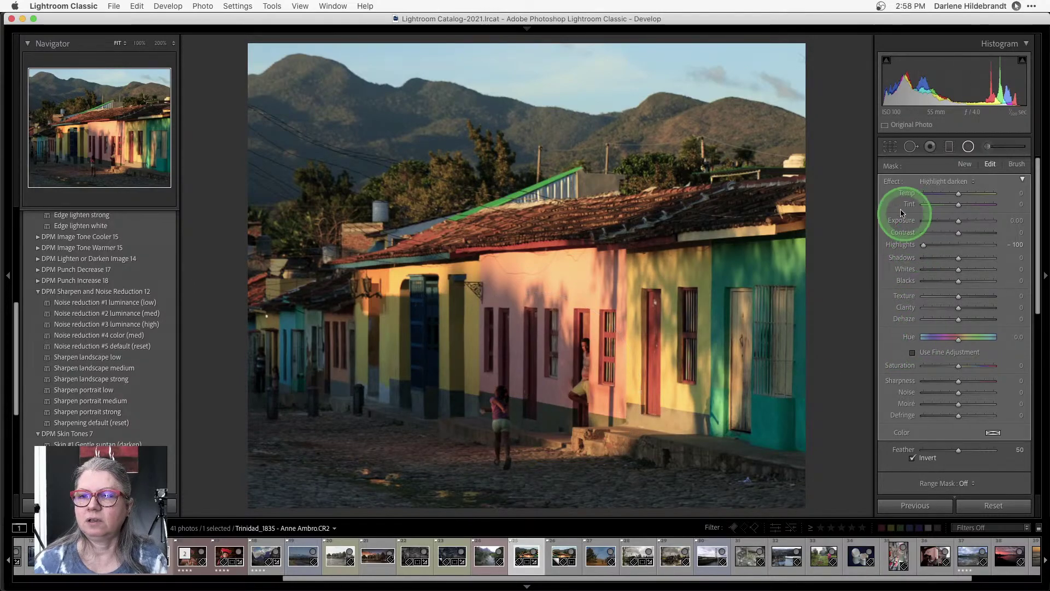
pyautogui.doubleClick(959, 244)
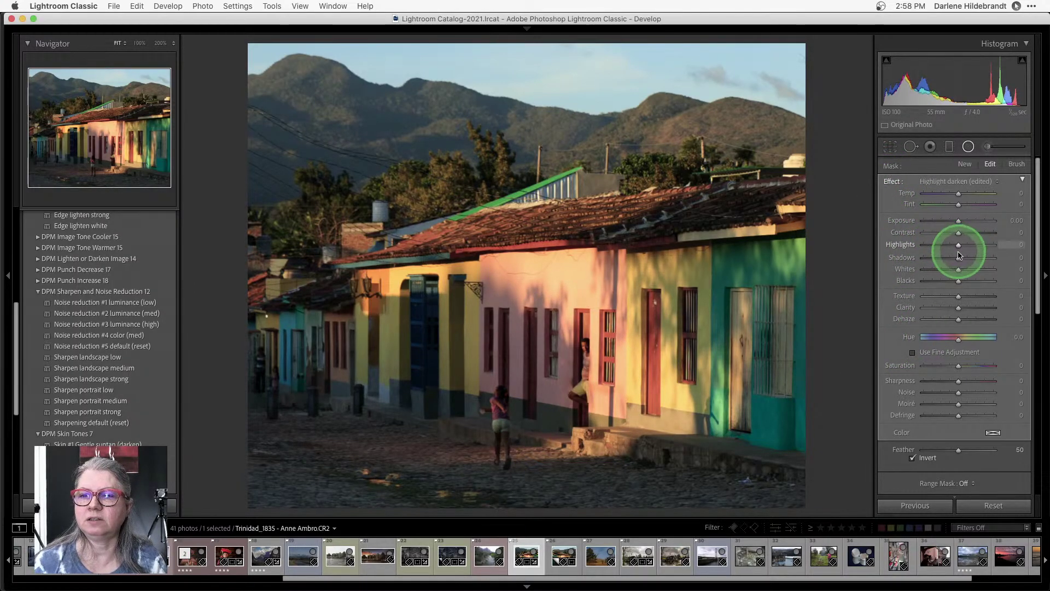
pyautogui.doubleClick(958, 269)
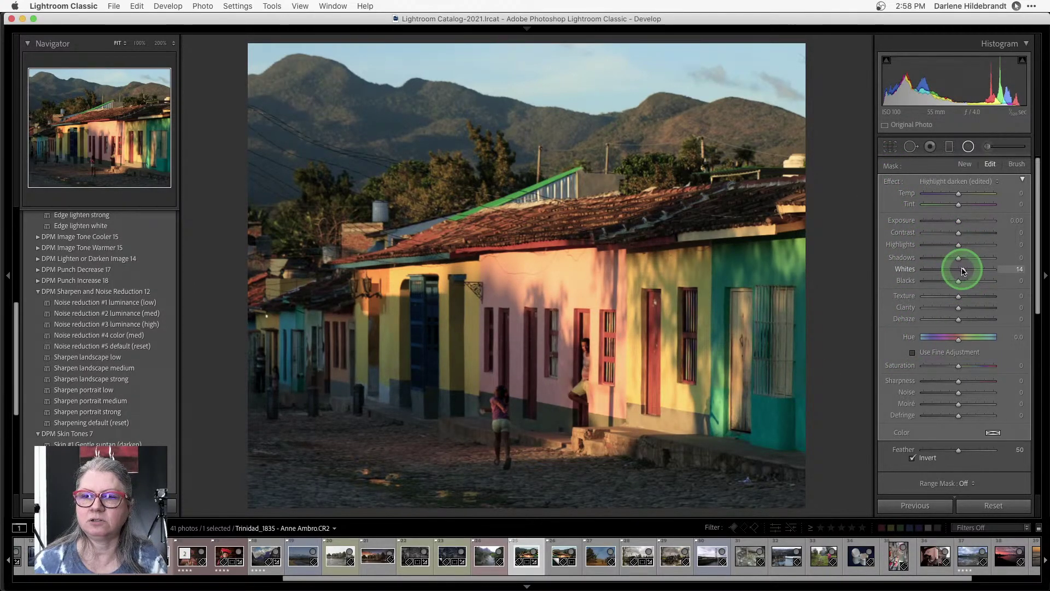
pyautogui.moveTo(957, 221); pyautogui.dragTo(963, 219)
pyautogui.moveTo(510, 415); pyautogui.dragTo(488, 422)
pyautogui.moveTo(504, 499); pyautogui.dragTo(489, 450)
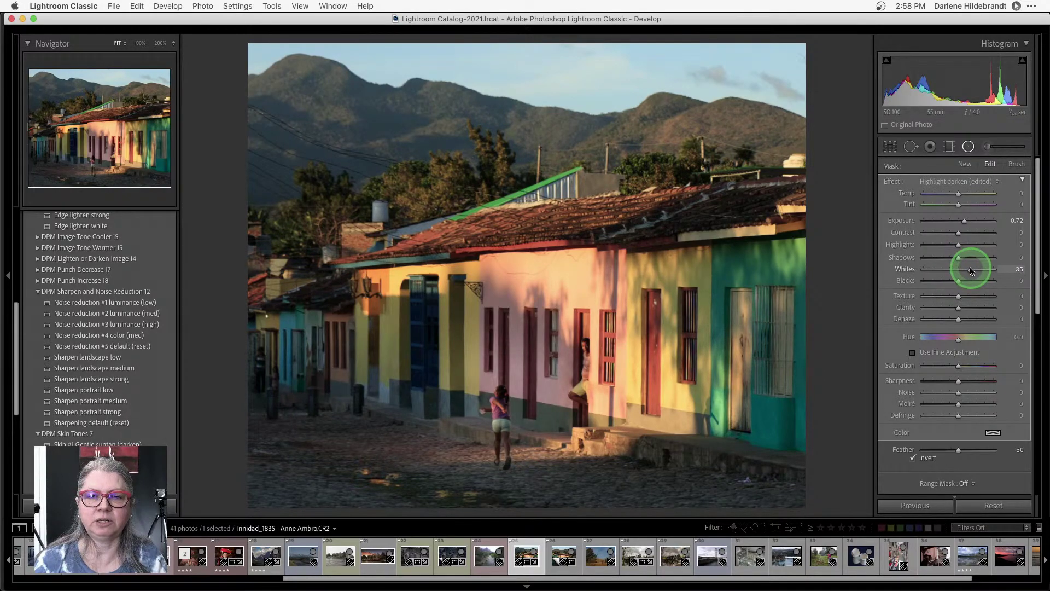
# Set the girl's radial filter to Exposure 1.02, Whites 36 and Shadows 34.
pyautogui.moveTo(971, 270); pyautogui.dragTo(971, 270)
pyautogui.moveTo(964, 221); pyautogui.dragTo(969, 221)
pyautogui.moveTo(958, 257); pyautogui.dragTo(1008, 254)
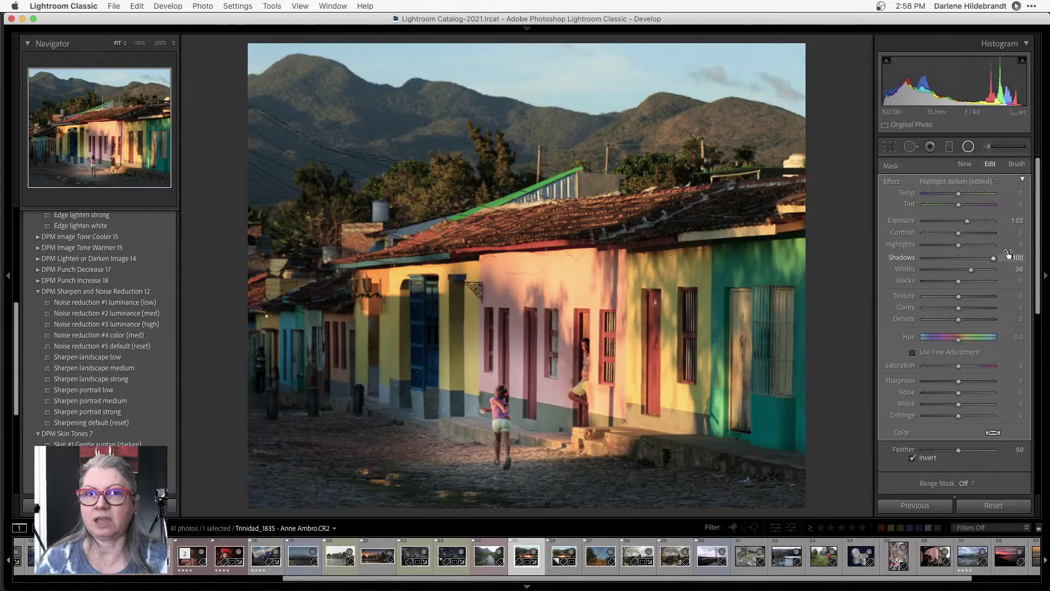
pyautogui.moveTo(980, 261); pyautogui.dragTo(980, 261)
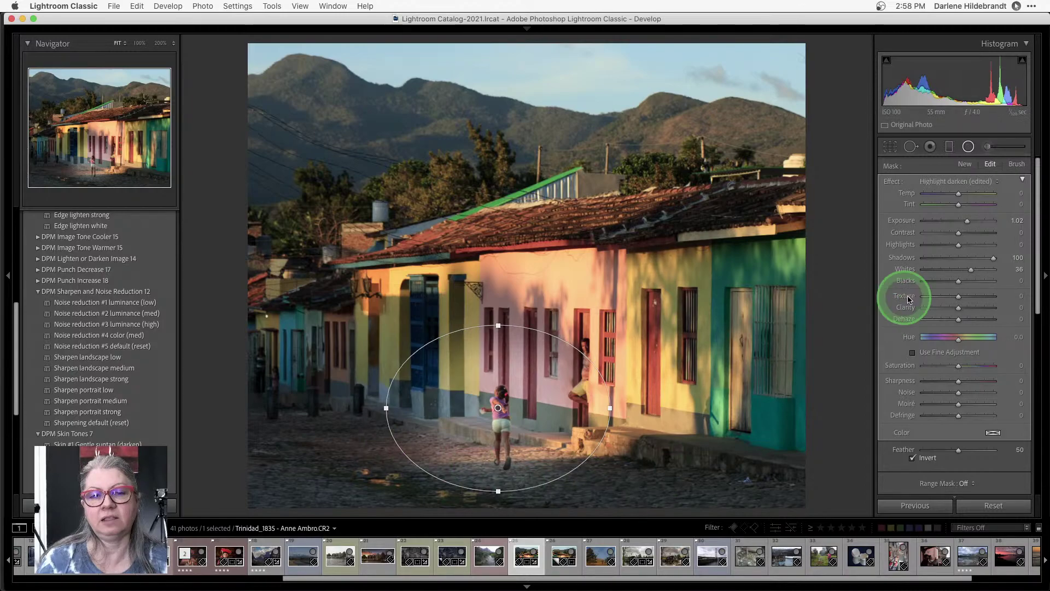
pyautogui.moveTo(946, 264); pyautogui.dragTo(969, 261)
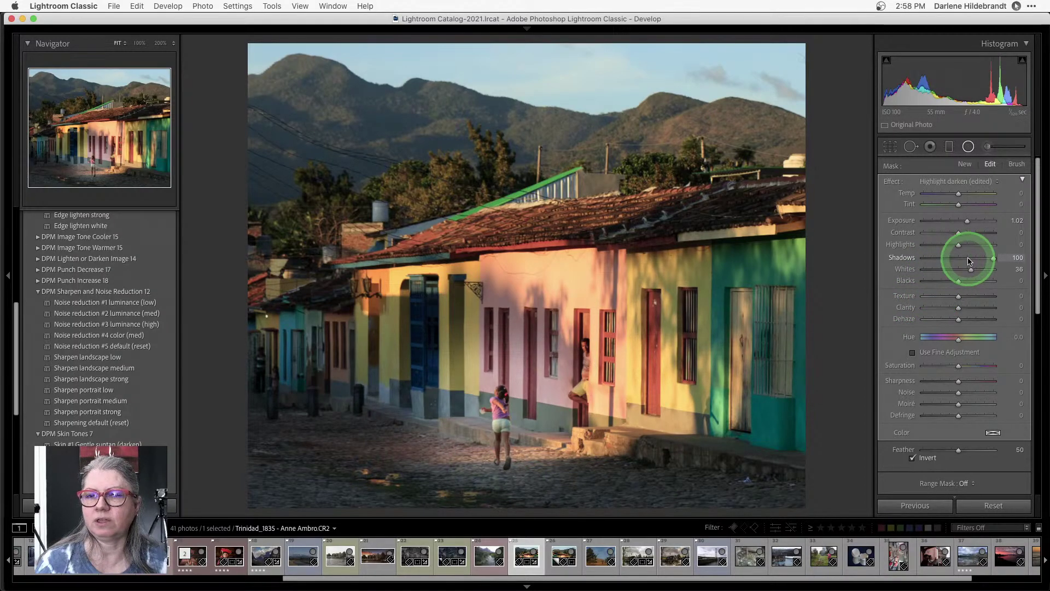
pyautogui.click(965, 260)
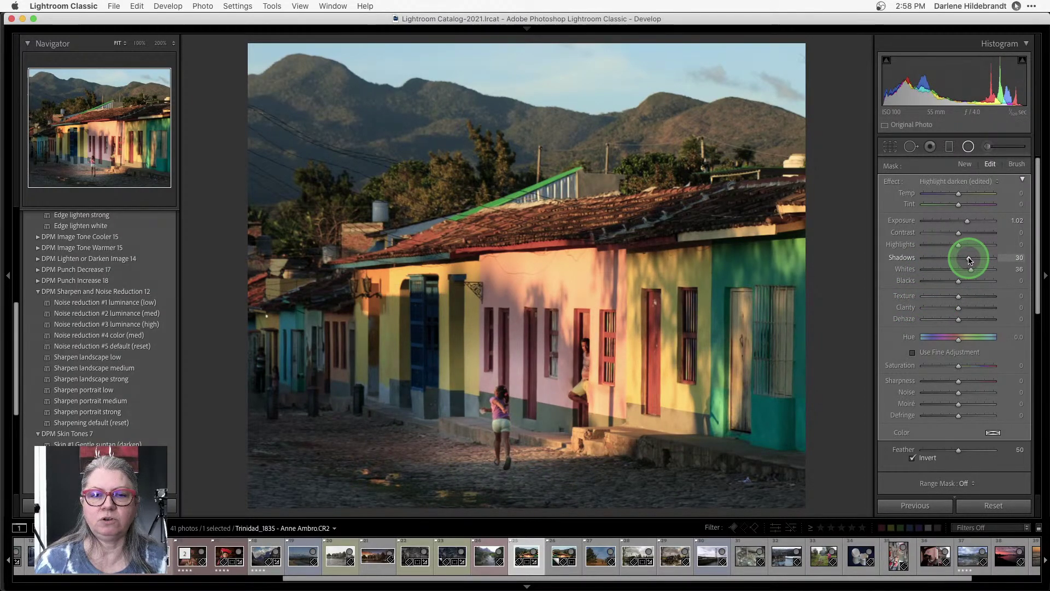
pyautogui.moveTo(970, 261); pyautogui.dragTo(972, 260)
pyautogui.click(970, 256)
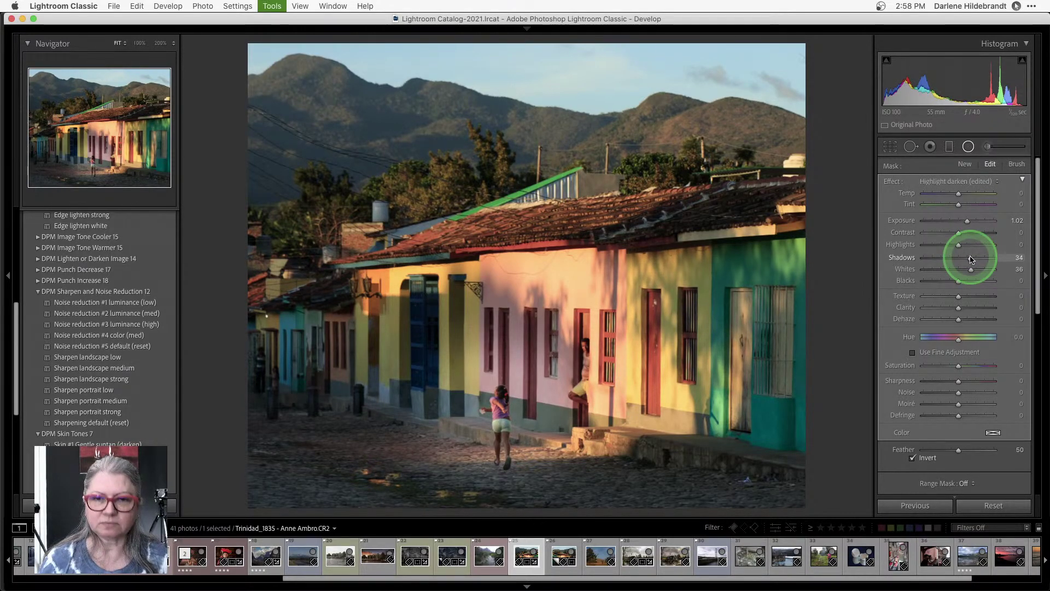
# Leave the radial filter and set the photo's overall Whites to +39, Blacks to −37 and Highlights to −50.
pyautogui.click(992, 166)
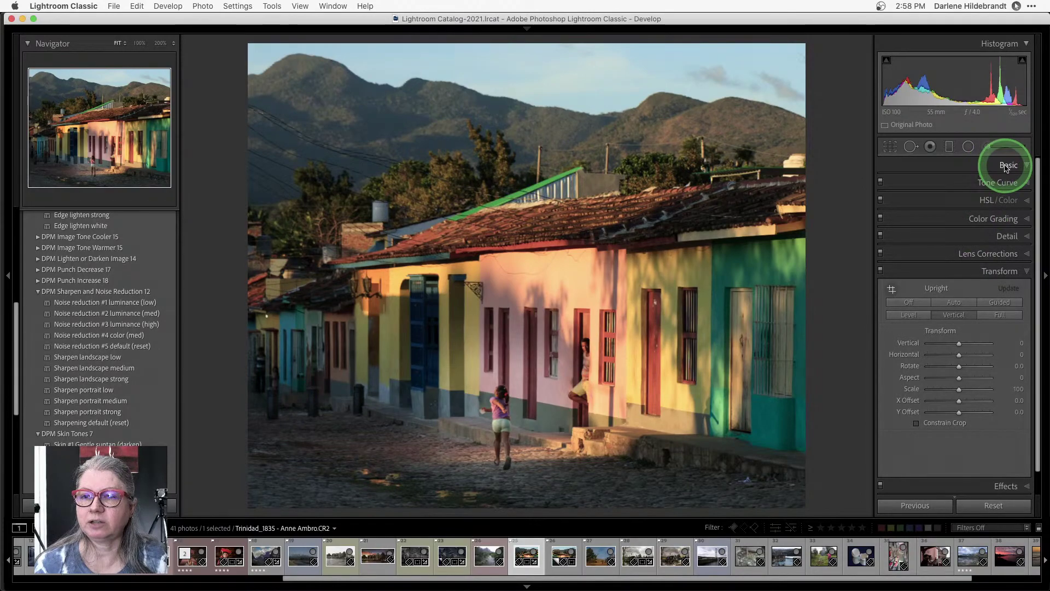
pyautogui.click(946, 308)
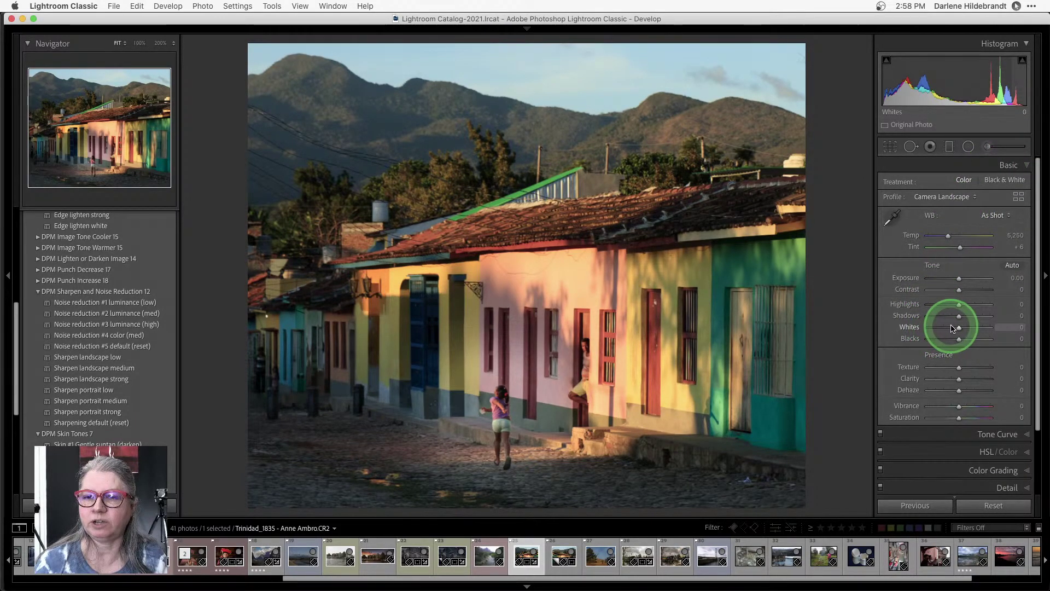
pyautogui.press('alt')
pyautogui.moveTo(959, 329)
pyautogui.mouseDown()
pyautogui.moveTo(983, 328)
pyautogui.moveTo(949, 341)
pyautogui.mouseUp()
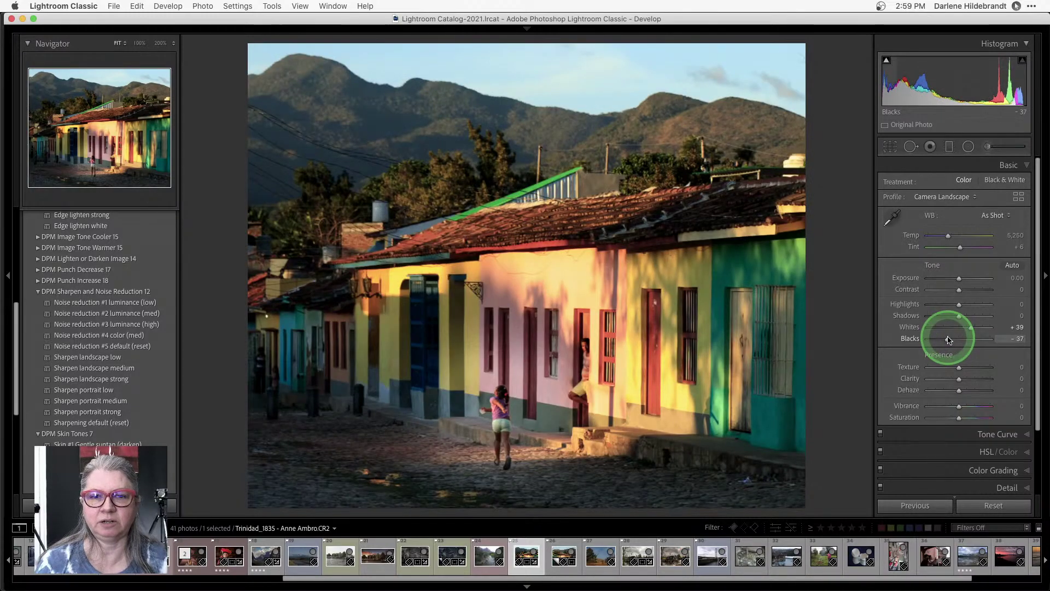
pyautogui.moveTo(937, 305); pyautogui.dragTo(943, 304)
# Darken the sunlit walls with the targeted HSL luminance adjustment, to Orange −14 and Yellow −47.
pyautogui.scroll(-3, 943, 317)
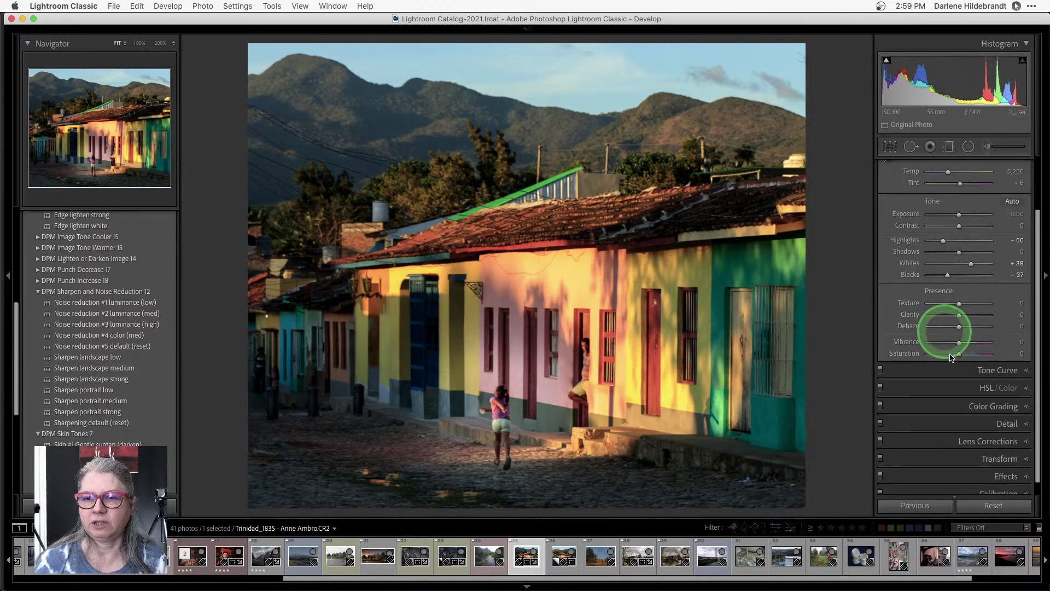
pyautogui.click(960, 390)
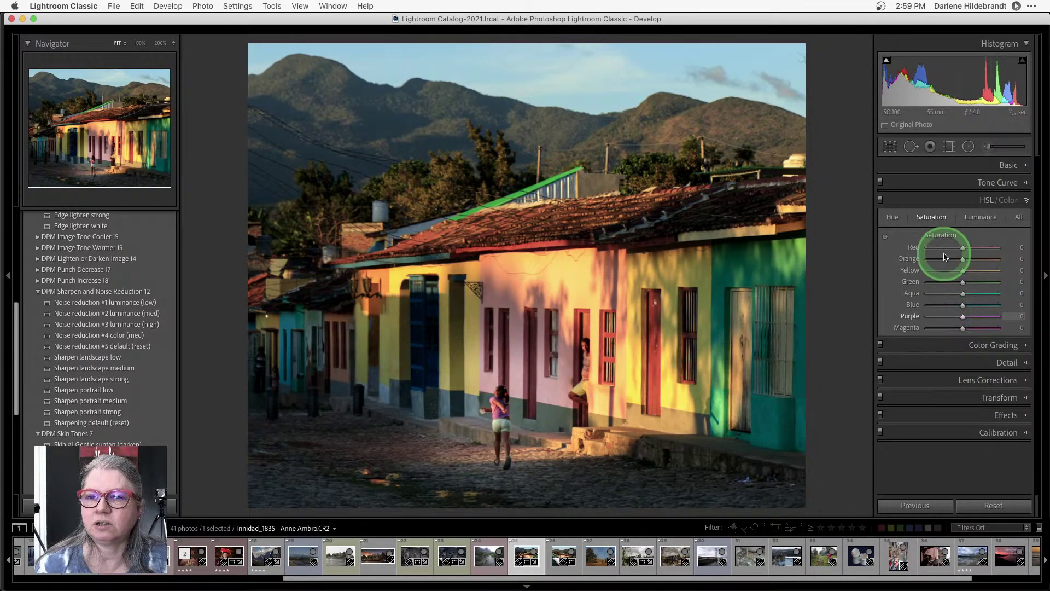
pyautogui.click(982, 218)
pyautogui.click(885, 236)
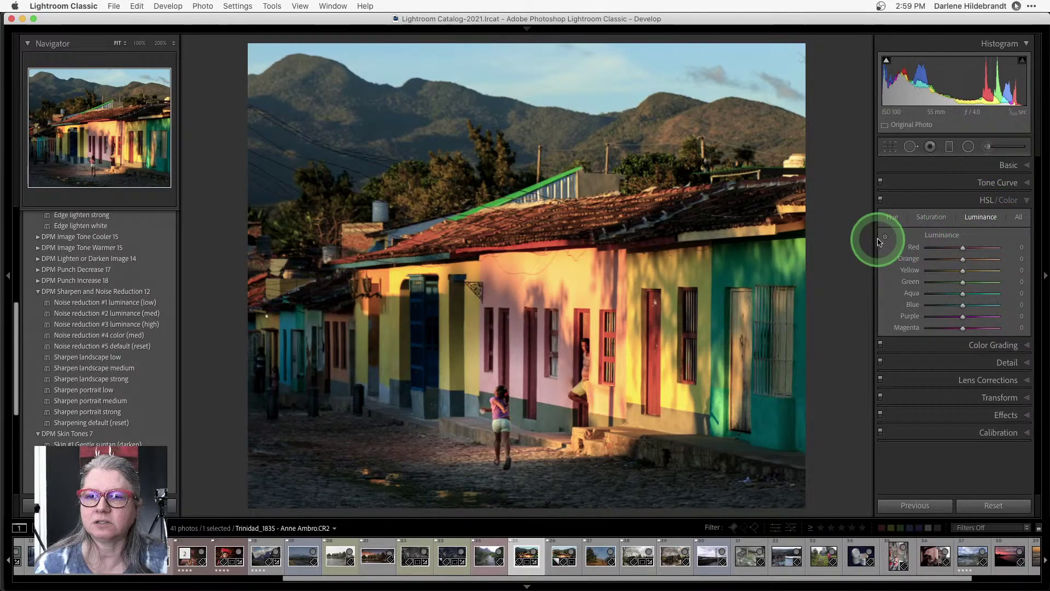
pyautogui.click(583, 274)
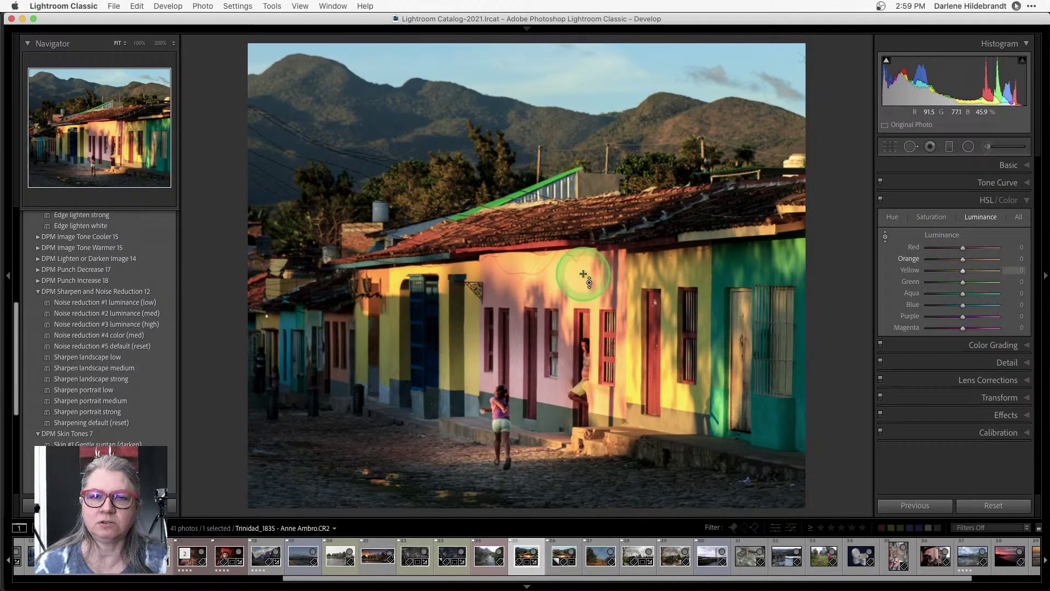
pyautogui.moveTo(581, 272)
pyautogui.mouseDown()
pyautogui.moveTo(581, 294)
pyautogui.moveTo(579, 244)
pyautogui.moveTo(582, 291)
pyautogui.mouseUp()
# Reduce the sunlit walls' HSL saturation to Orange −10 and Yellow −39, and compare the edit with the before view.
pyautogui.click(932, 218)
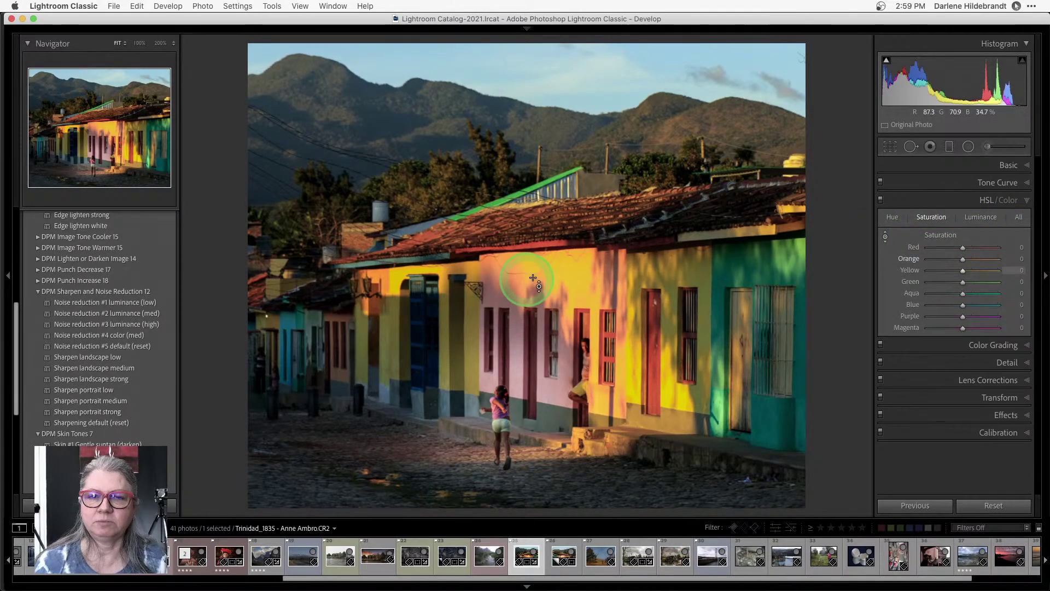
pyautogui.click(572, 271)
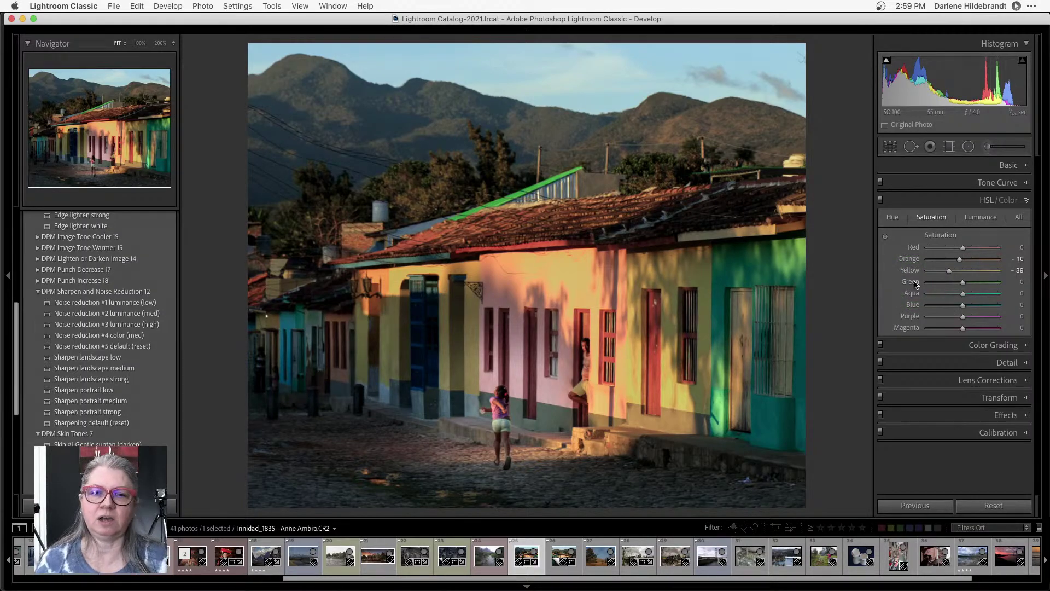
pyautogui.press('\\')
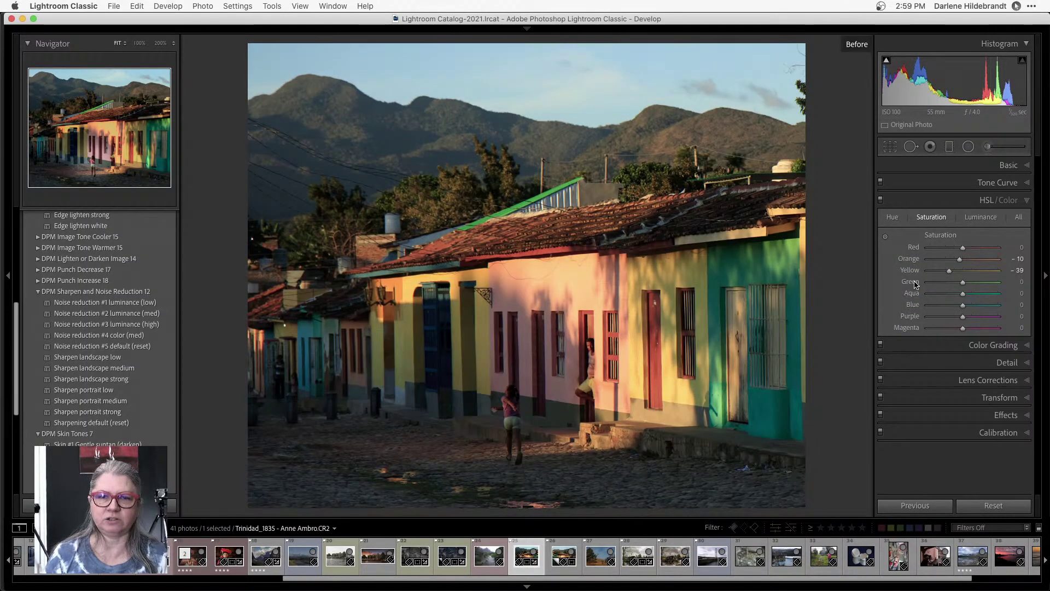
pyautogui.press('\\')
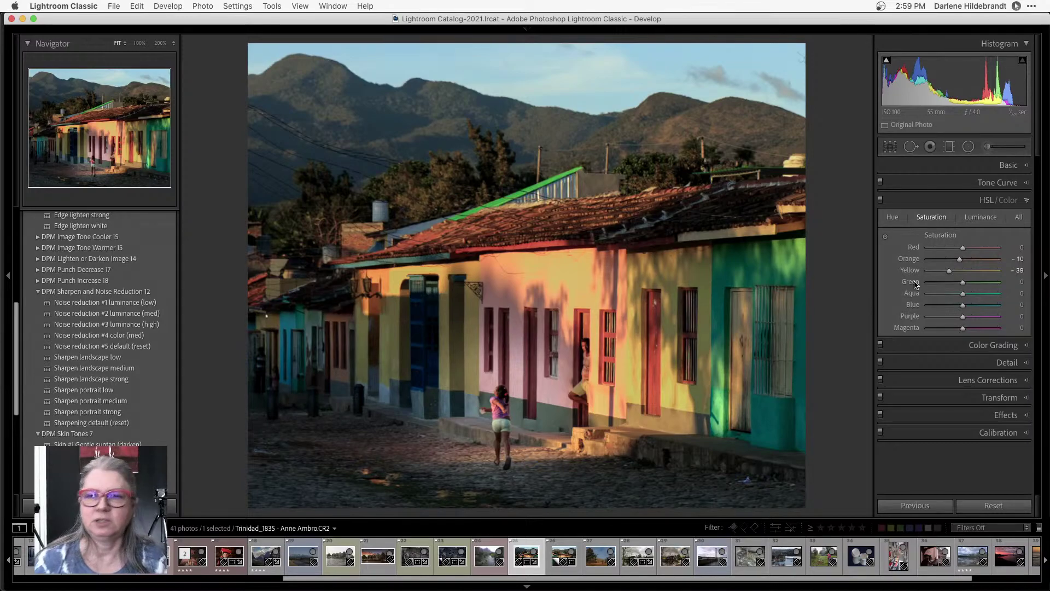
# Darken the blue sky with the targeted HSL luminance adjustment, to Aqua −52 and Blue −100.
pyautogui.click(980, 216)
pyautogui.click(885, 236)
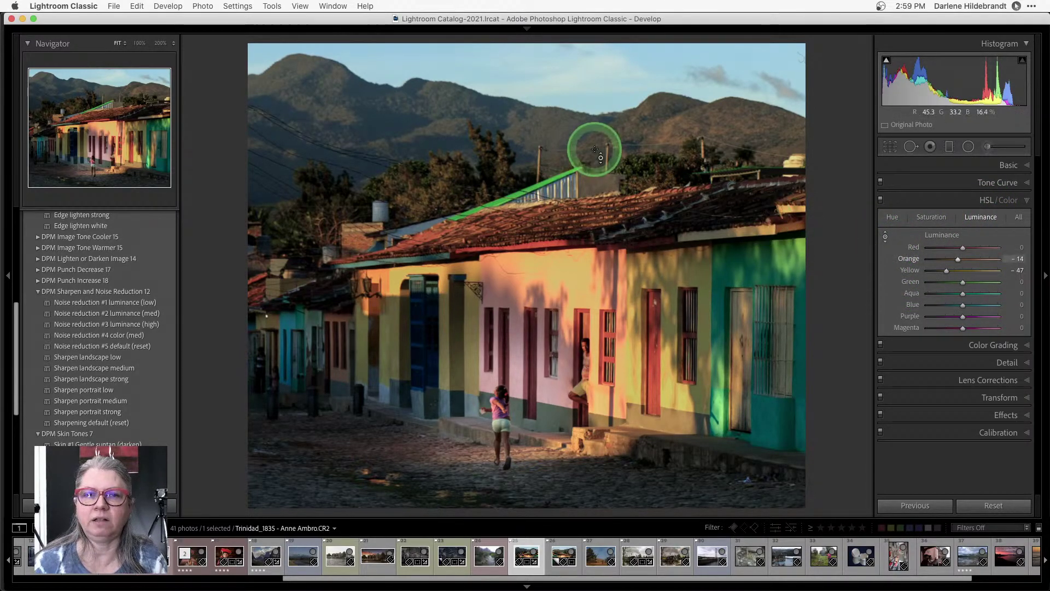
pyautogui.moveTo(644, 57); pyautogui.dragTo(646, 172)
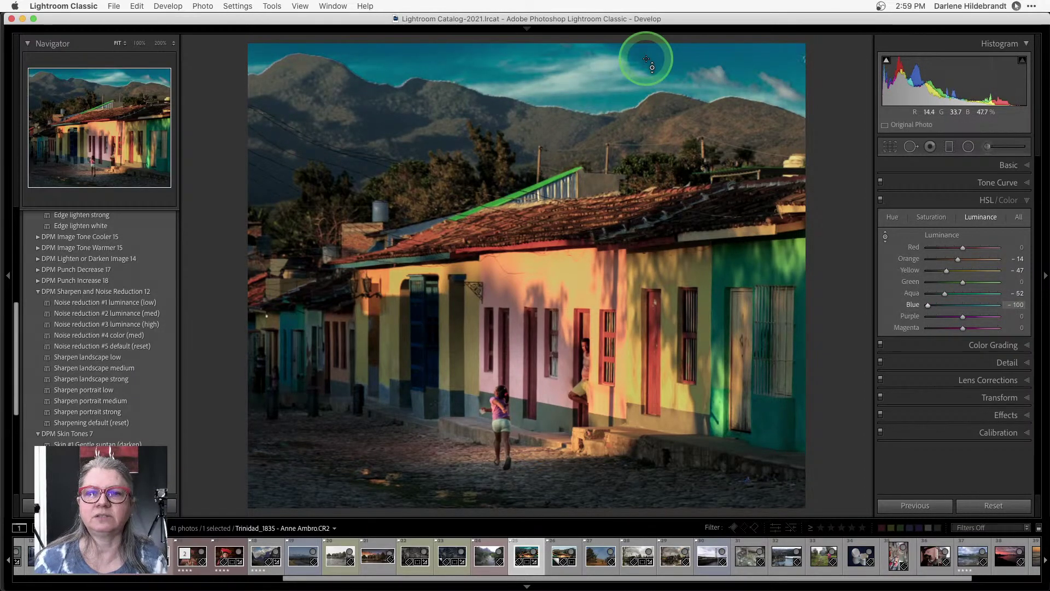
# Check the mountain ridge against the sky up close, and set the sky's HSL luminance to Aqua −26 and Blue −29.
pyautogui.click(884, 237)
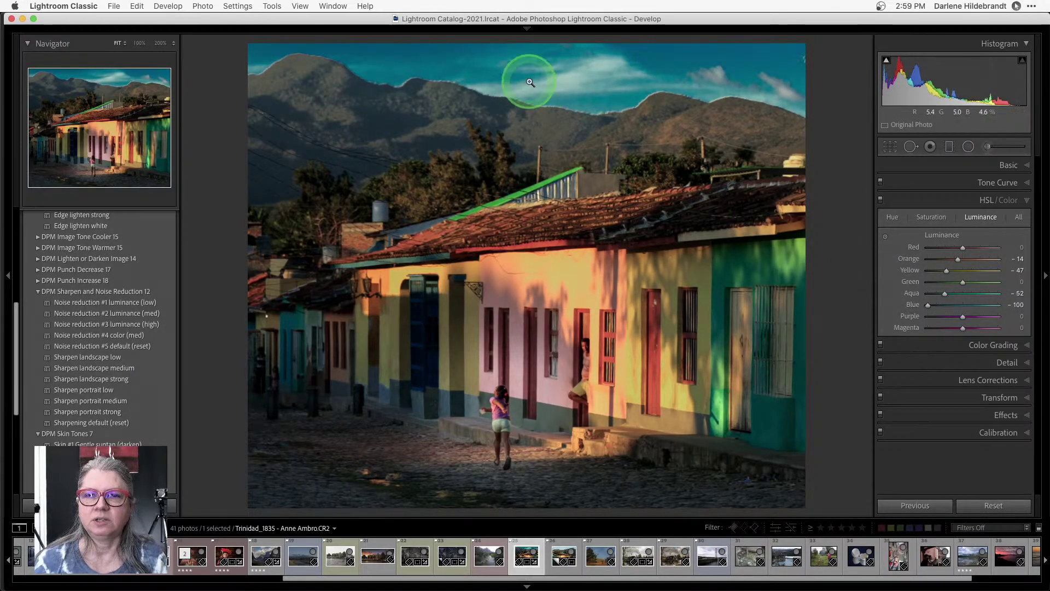
pyautogui.click(628, 112)
pyautogui.moveTo(633, 136); pyautogui.dragTo(639, 258)
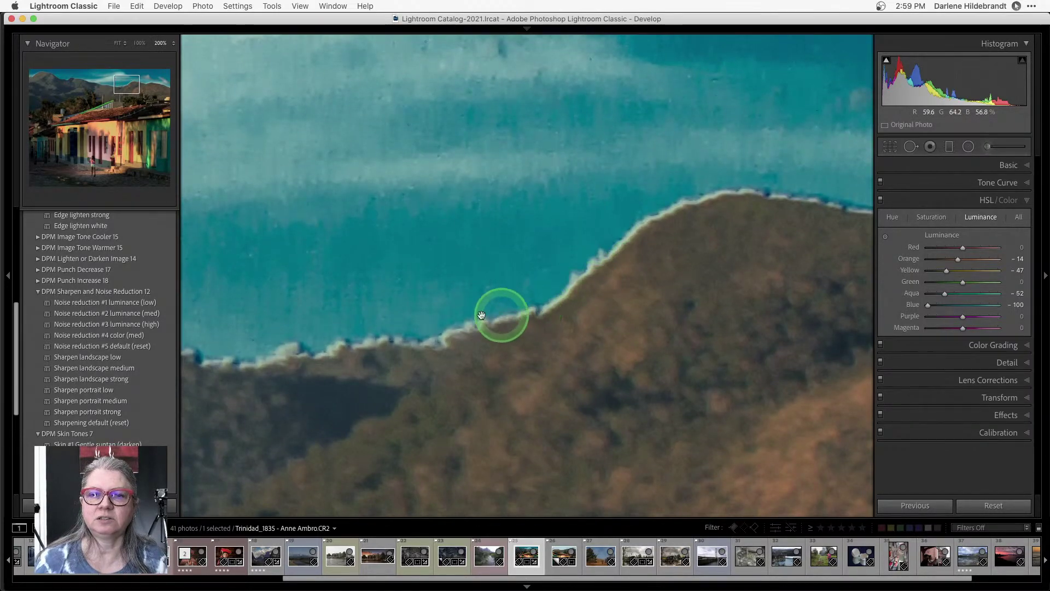
pyautogui.moveTo(739, 225); pyautogui.dragTo(389, 192)
pyautogui.moveTo(612, 234); pyautogui.dragTo(347, 199)
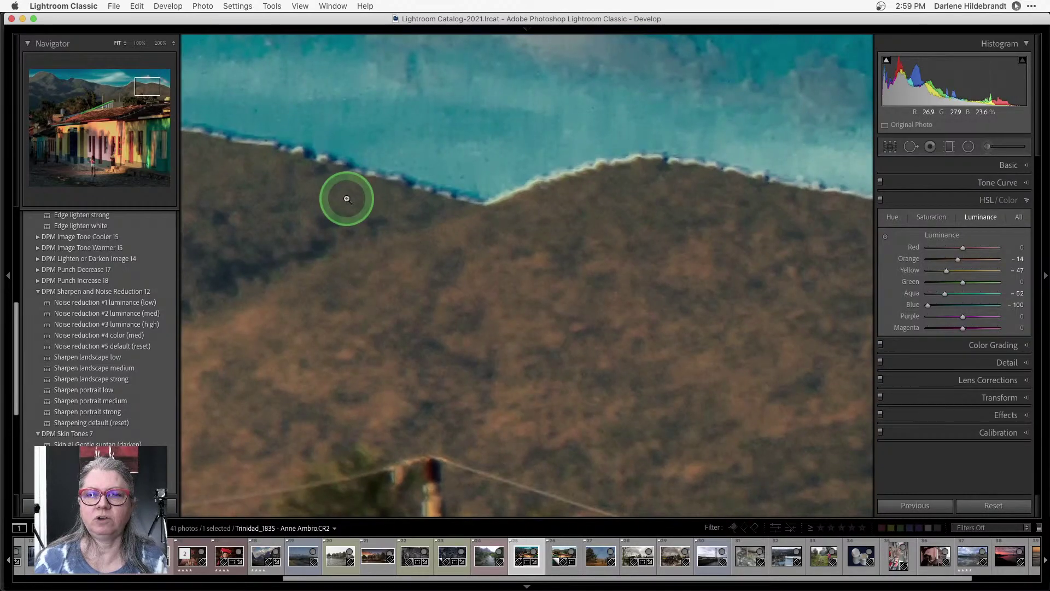
pyautogui.click(345, 198)
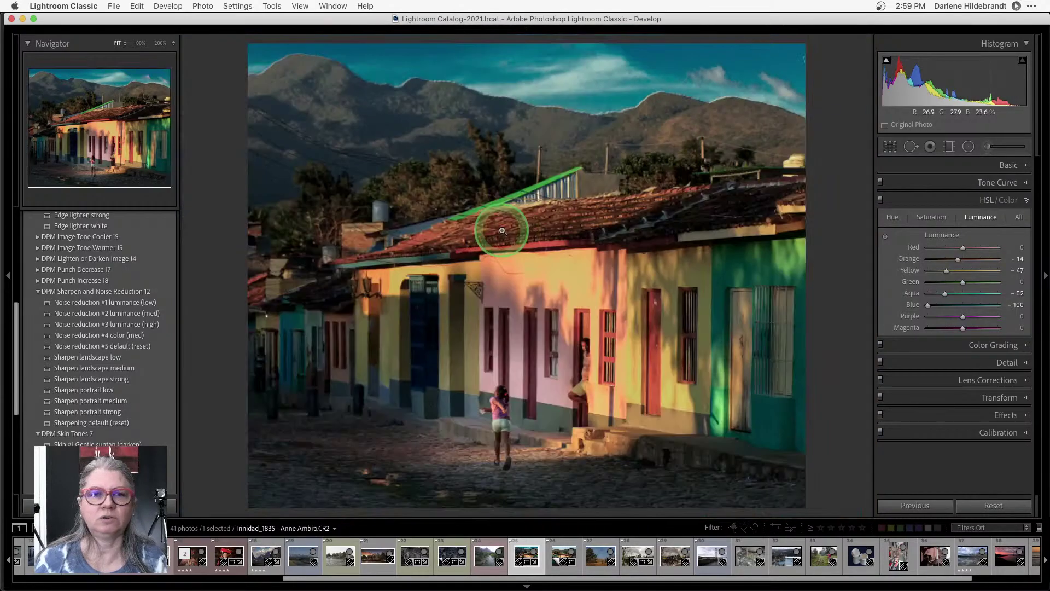
pyautogui.click(139, 43)
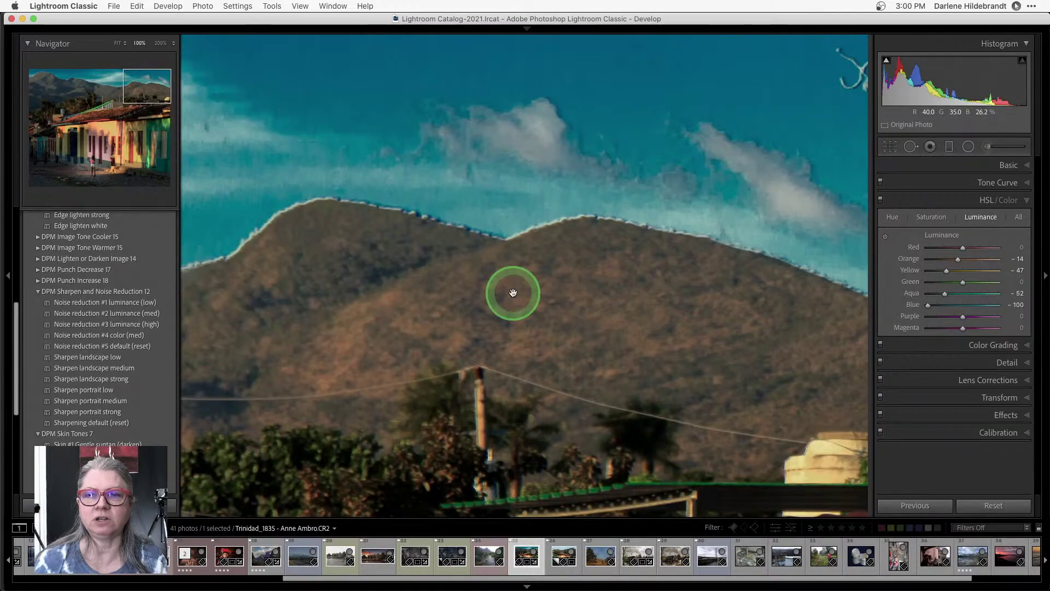
pyautogui.moveTo(657, 286); pyautogui.dragTo(459, 244)
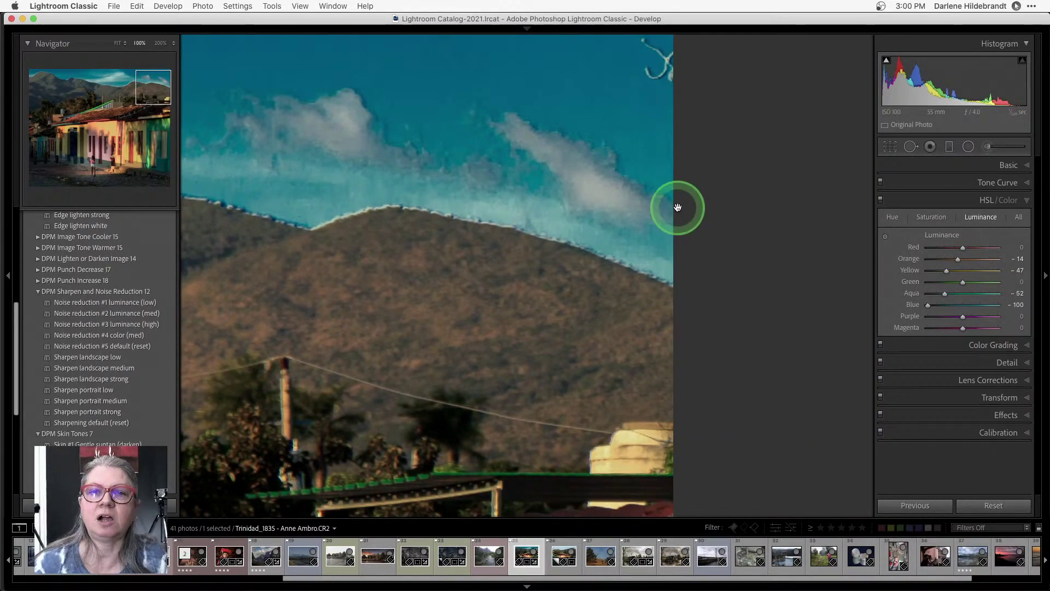
pyautogui.click(601, 184)
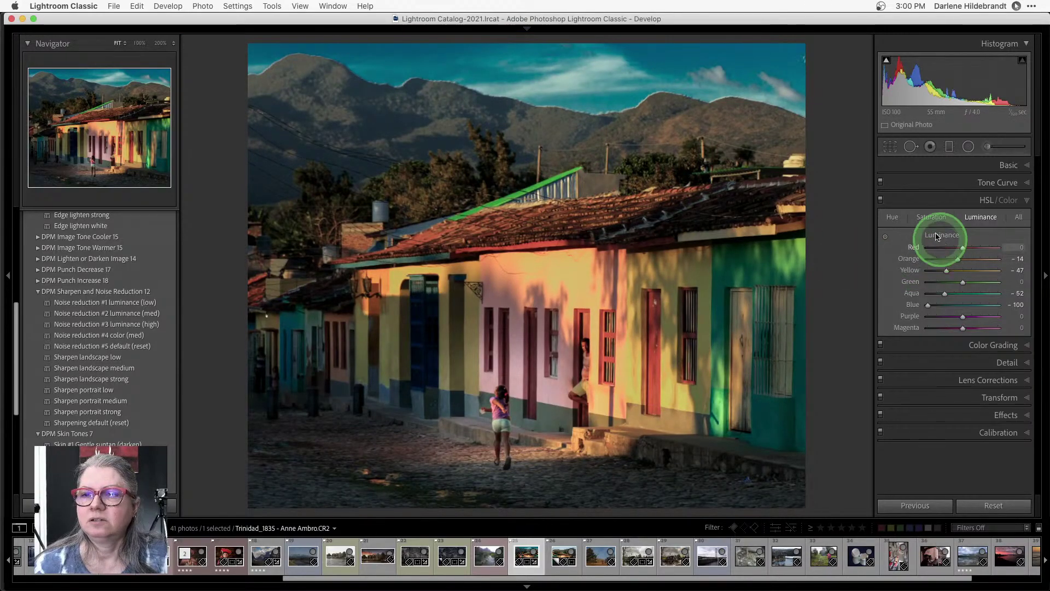
pyautogui.moveTo(921, 305); pyautogui.dragTo(955, 296)
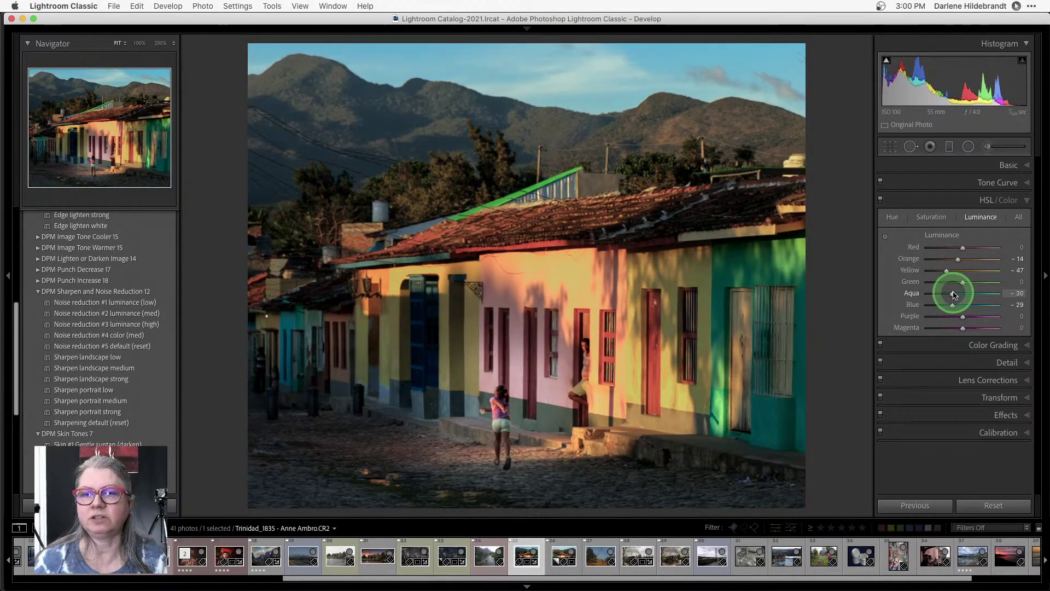
# Heal the stray twig in the sky's upper-right corner, using clear sky beside it as the source.
pyautogui.click(792, 59)
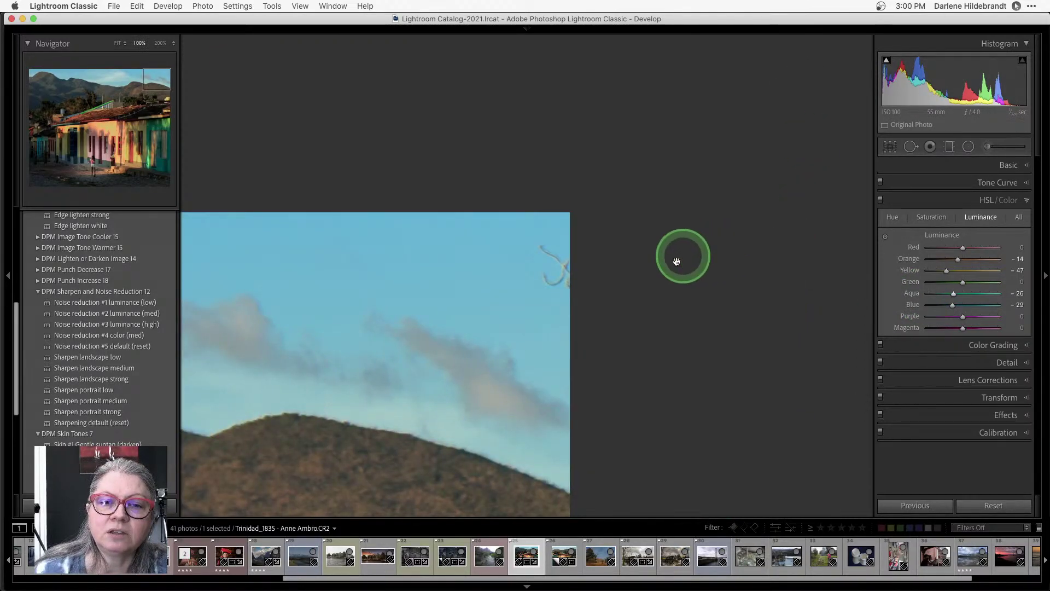
pyautogui.press('q')
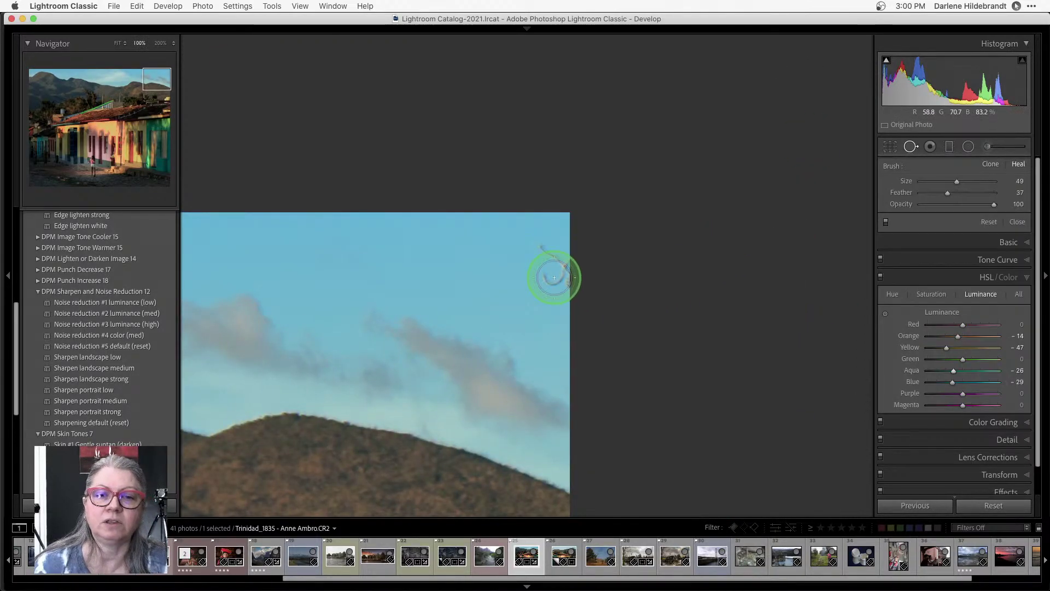
pyautogui.moveTo(555, 279); pyautogui.dragTo(540, 247)
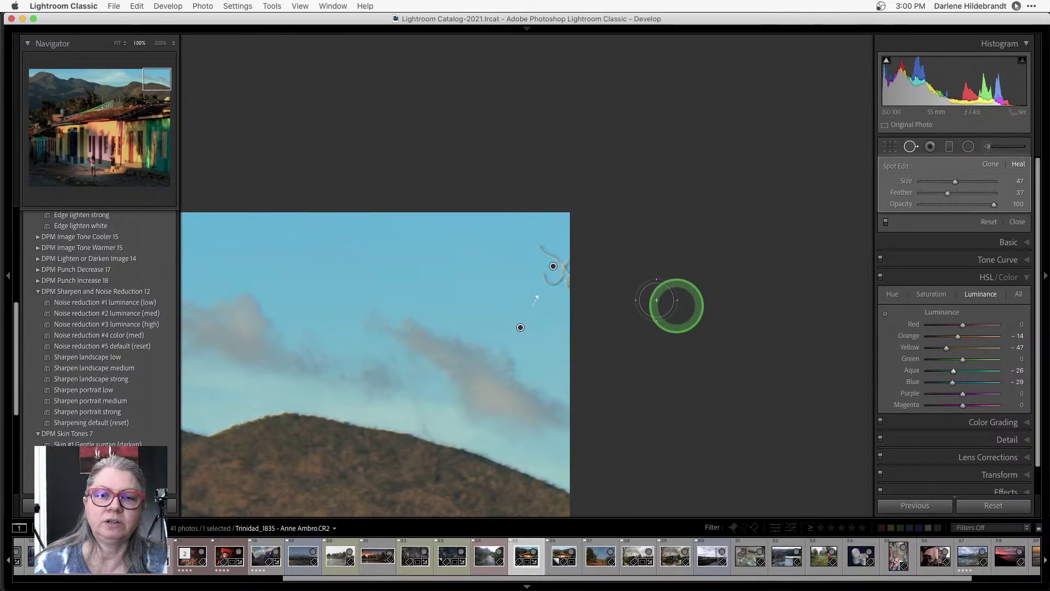
pyautogui.moveTo(520, 327); pyautogui.dragTo(490, 275)
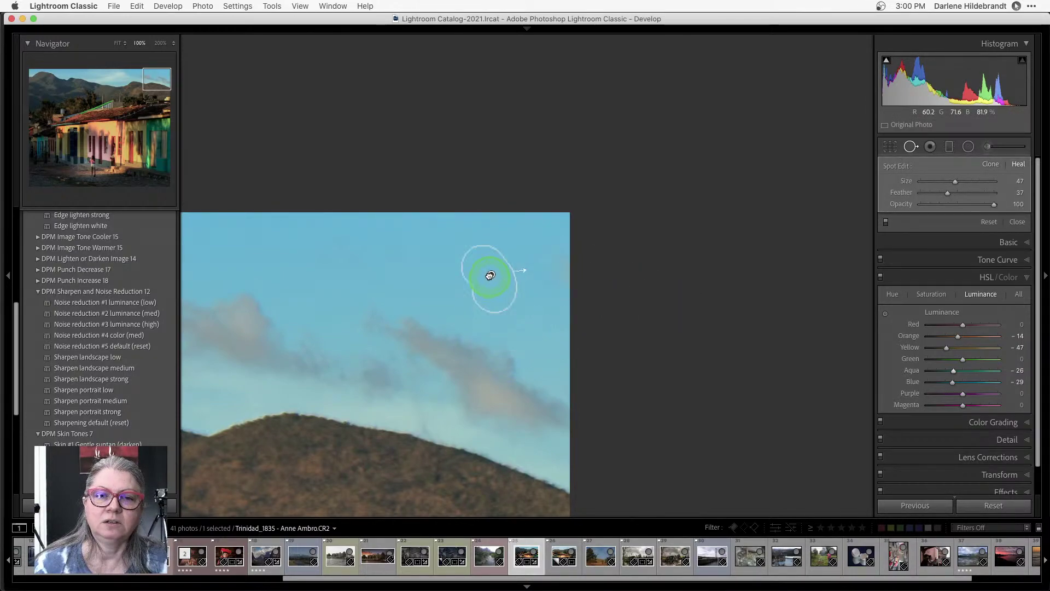
pyautogui.press('q')
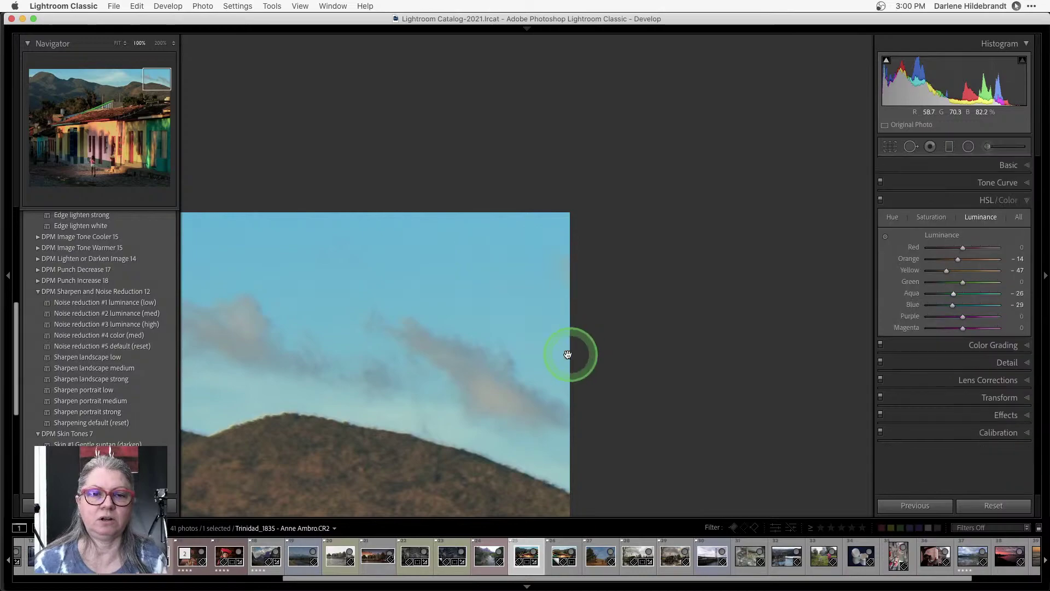
pyautogui.click(434, 347)
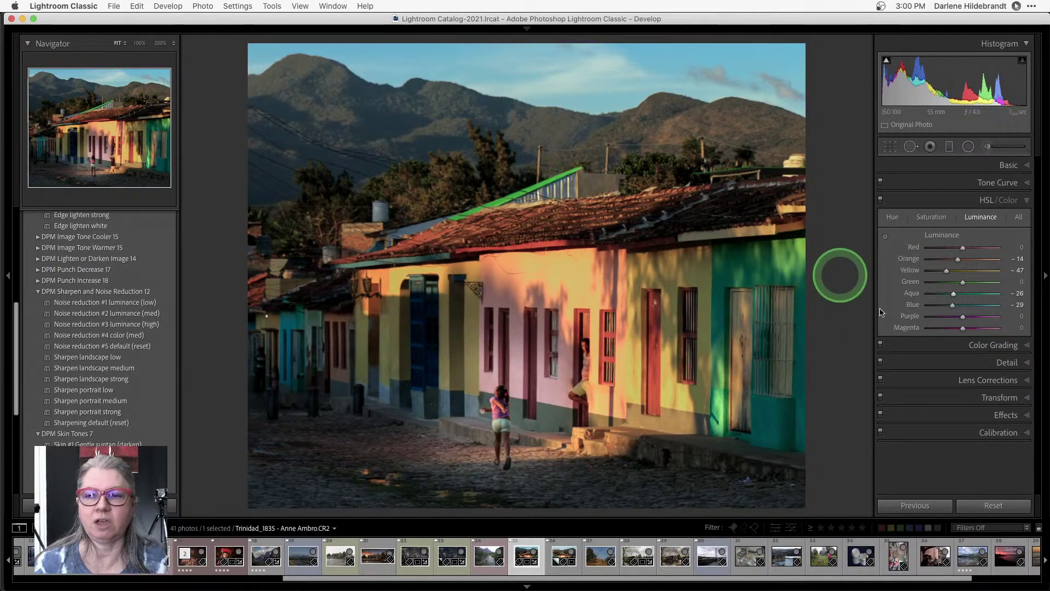
# Turn off Remove Chromatic Aberration in the lens corrections and inspect the whole mountain ridge for colour fringing at 100%.
pyautogui.click(991, 381)
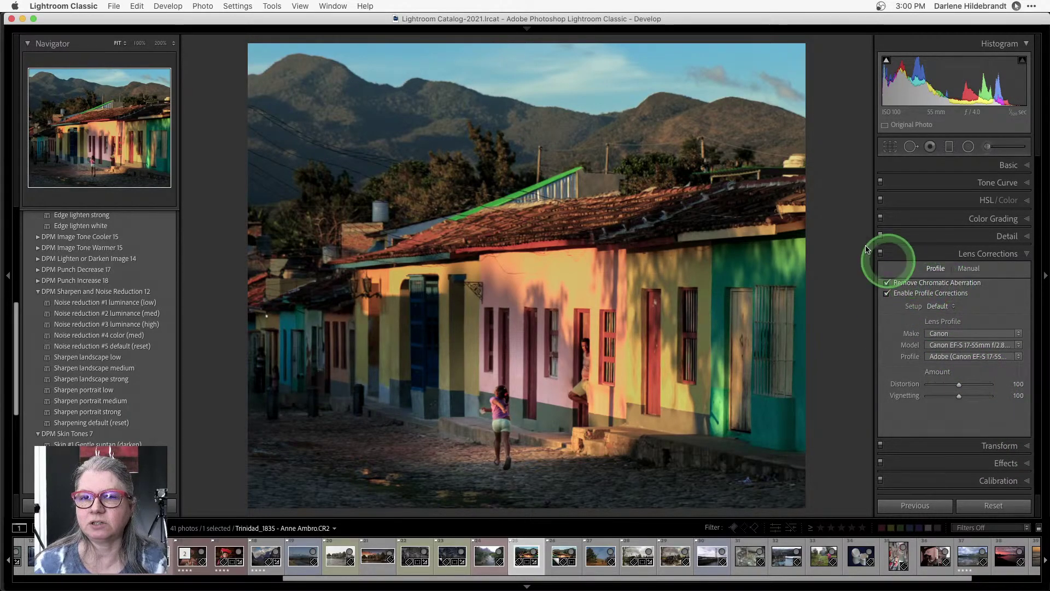
pyautogui.click(887, 283)
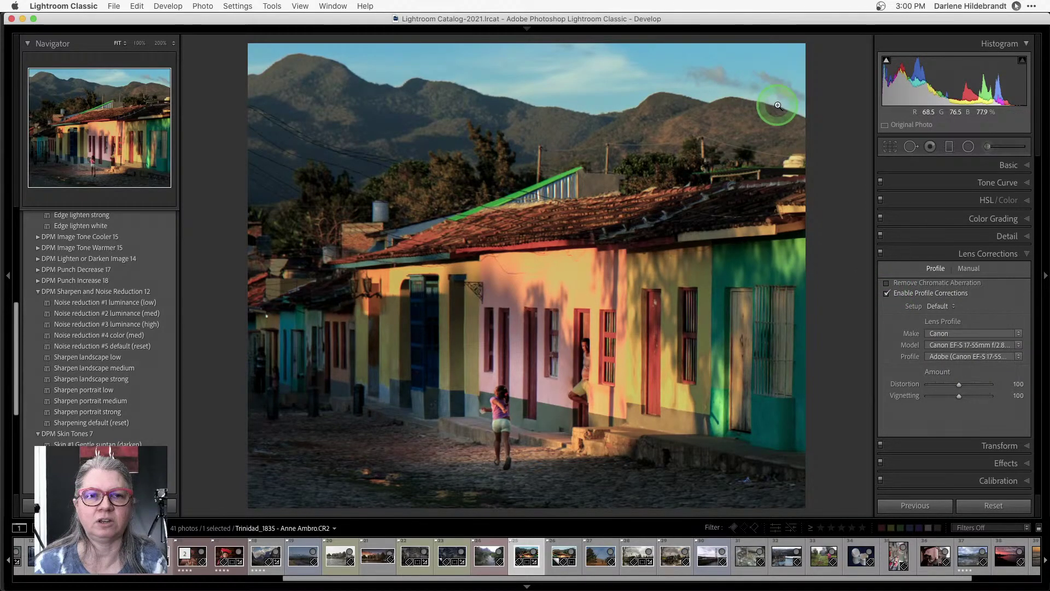
pyautogui.click(778, 105)
pyautogui.moveTo(396, 157); pyautogui.dragTo(565, 219)
pyautogui.moveTo(297, 286); pyautogui.dragTo(629, 258)
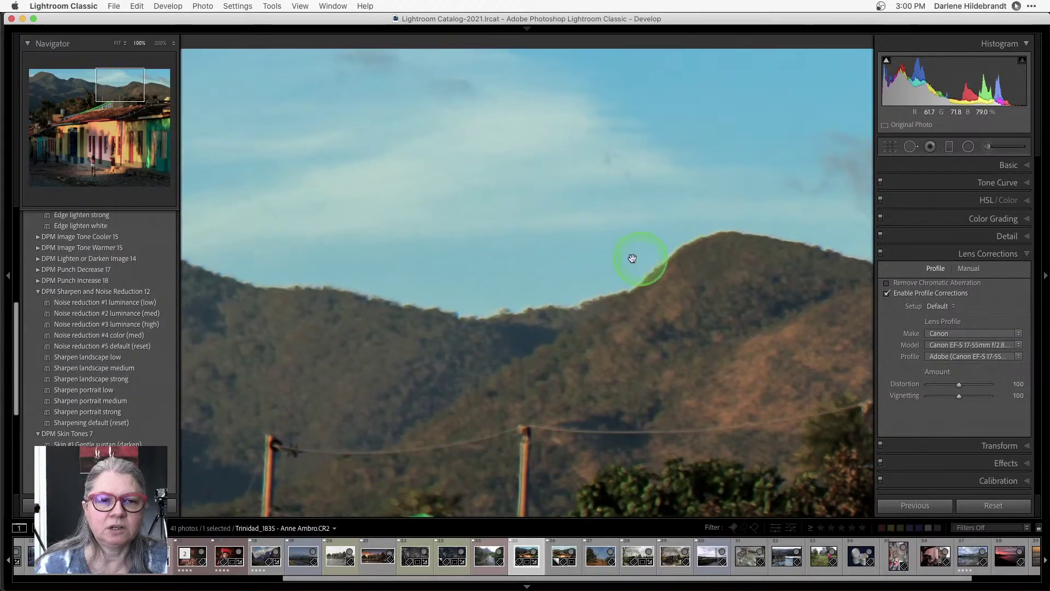
pyautogui.moveTo(359, 255); pyautogui.dragTo(591, 236)
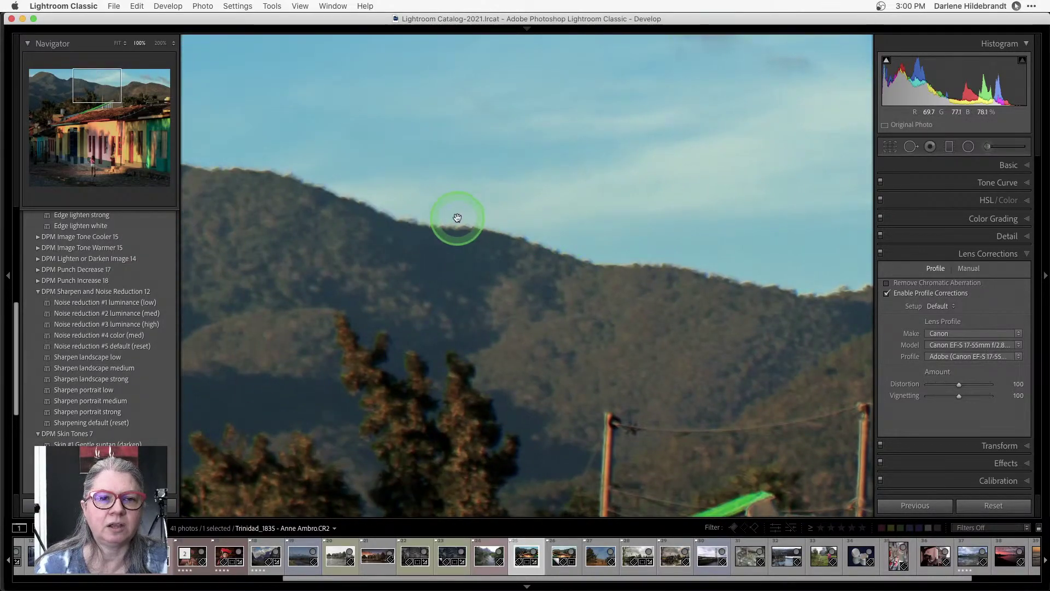
pyautogui.moveTo(457, 218); pyautogui.dragTo(569, 235)
pyautogui.moveTo(379, 264); pyautogui.dragTo(534, 234)
pyautogui.moveTo(366, 184); pyautogui.dragTo(644, 223)
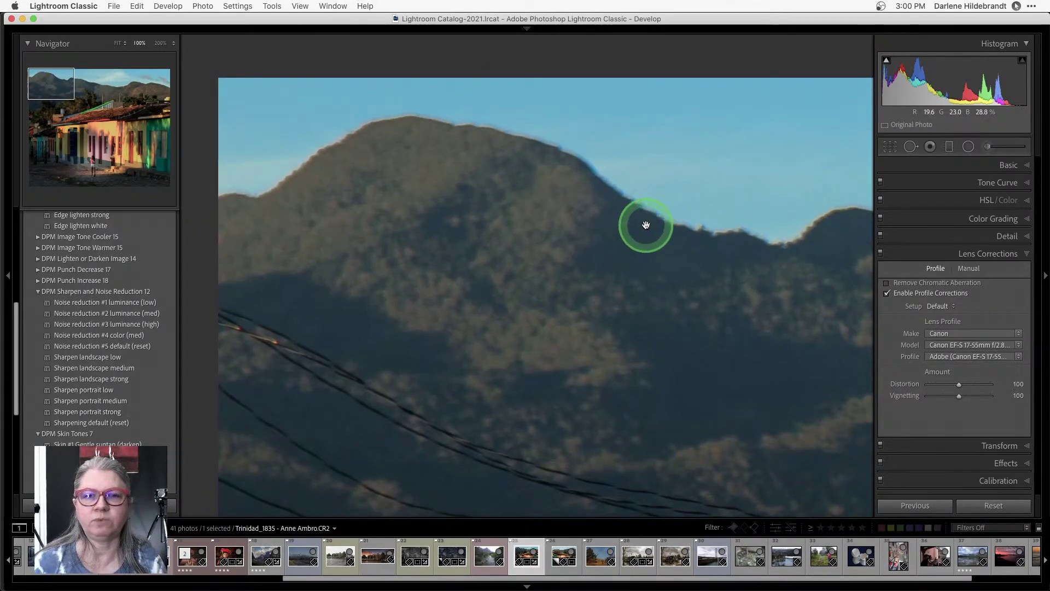
# Try to sample the fringe colour along the mountain ridge with the manual Defringe colour selector.
pyautogui.click(972, 271)
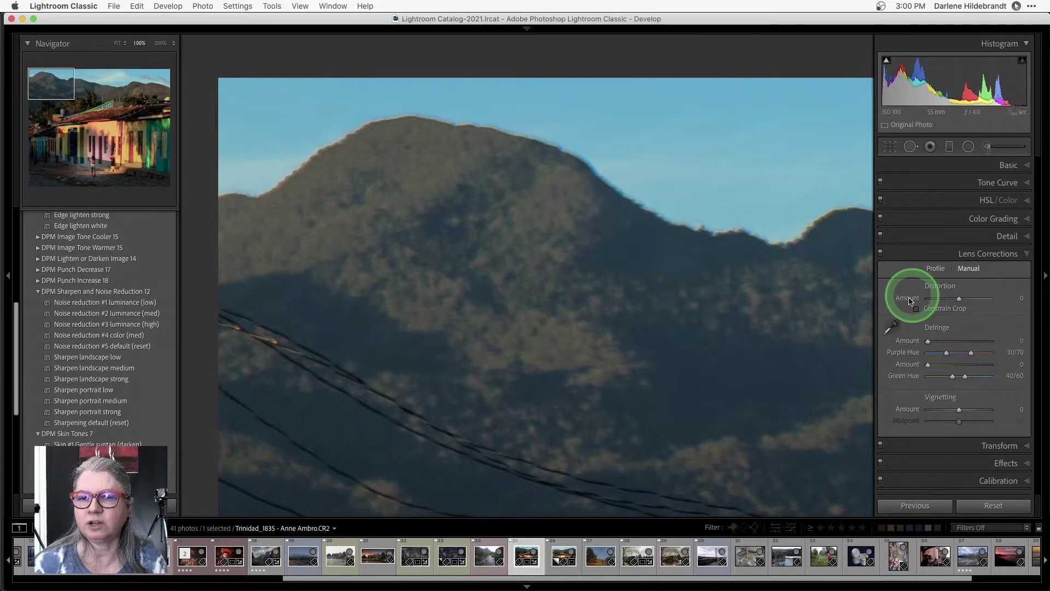
pyautogui.click(891, 326)
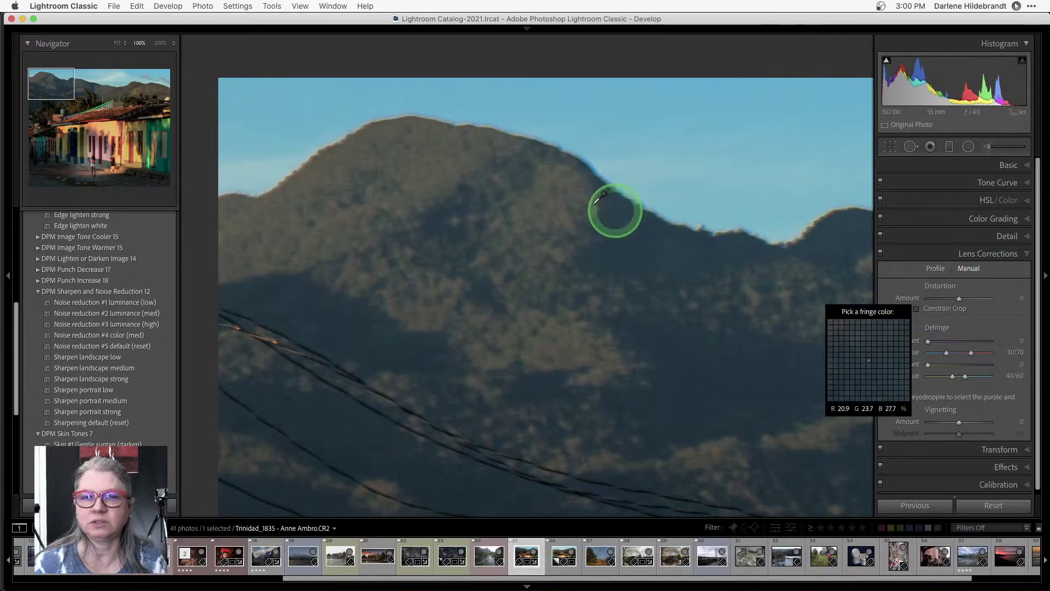
pyautogui.click(308, 155)
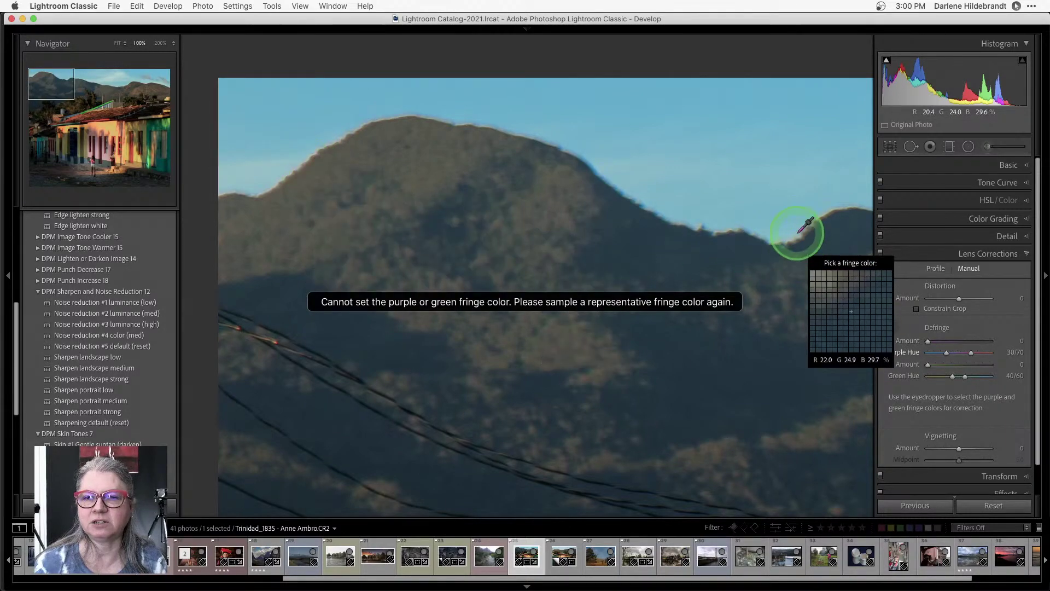
pyautogui.click(968, 336)
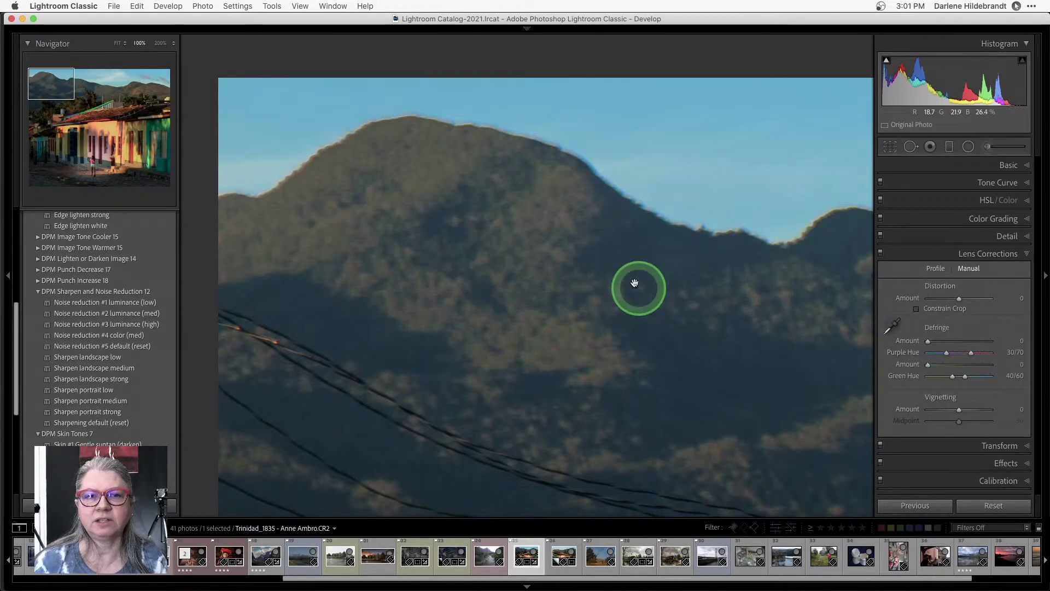
pyautogui.click(586, 310)
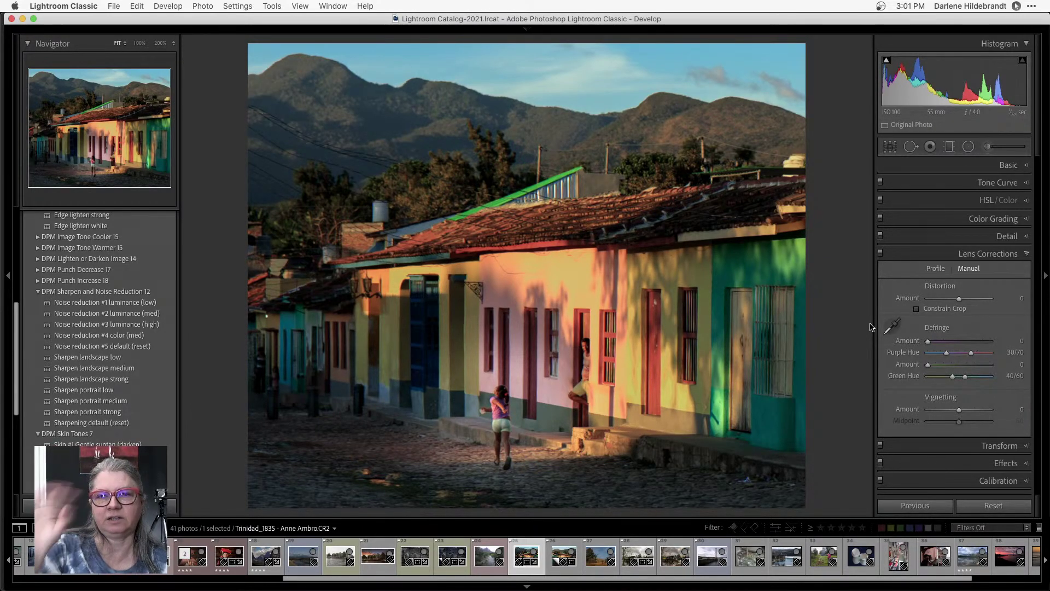
# Crop the photo tighter around the houses and the girl, cutting off the sky, the mountains and most of the green house.
pyautogui.press('r')
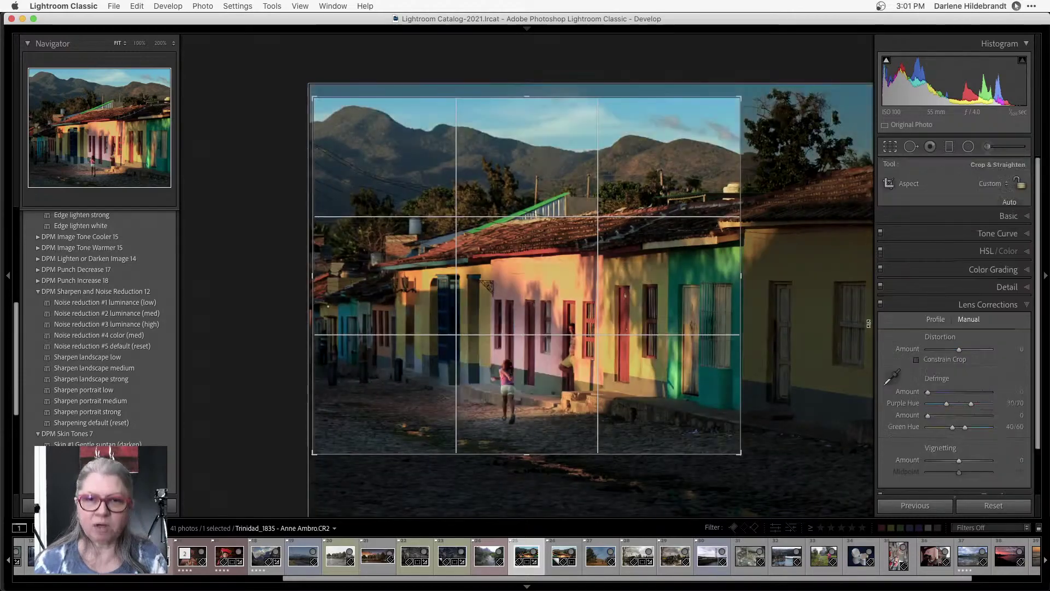
pyautogui.moveTo(529, 98); pyautogui.dragTo(532, 154)
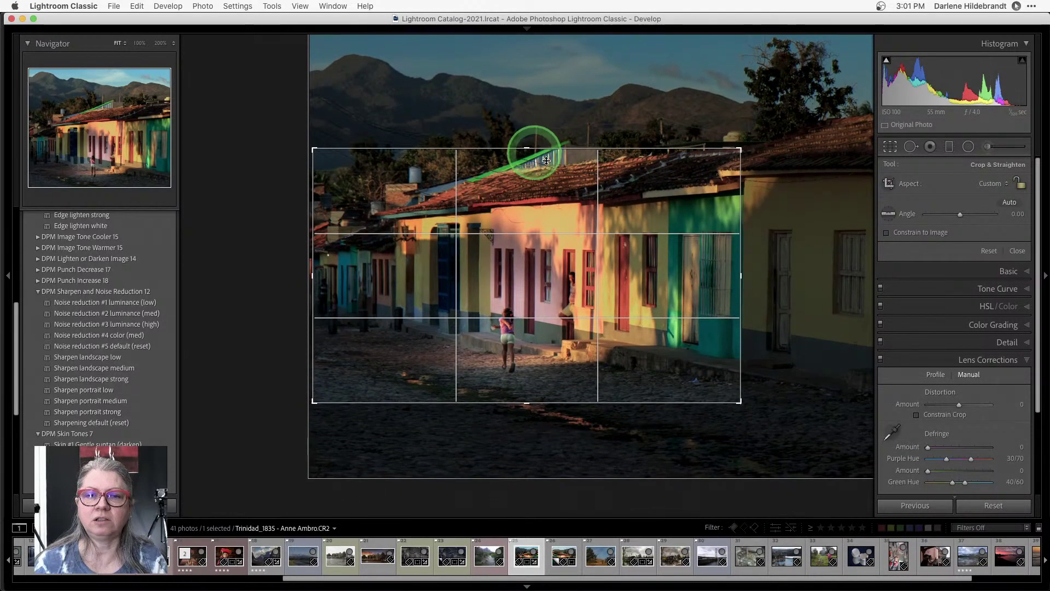
pyautogui.moveTo(740, 272); pyautogui.dragTo(715, 272)
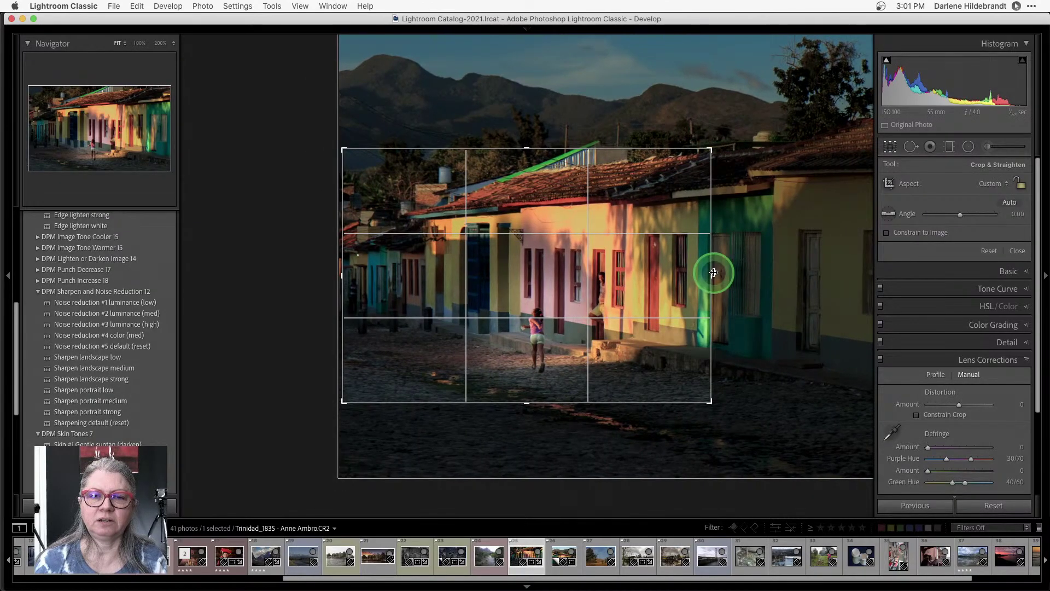
pyautogui.press('Return')
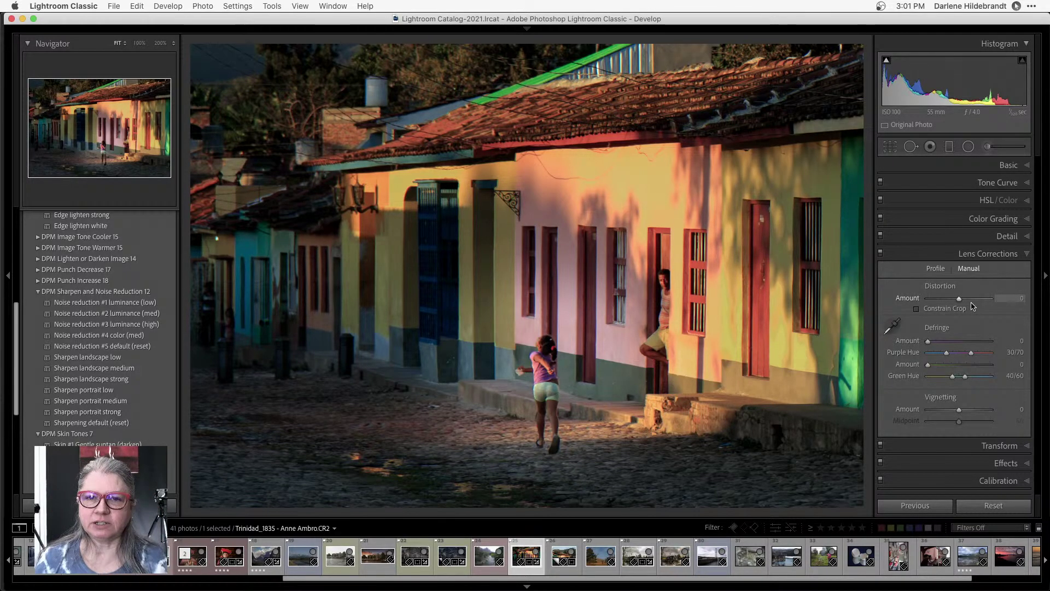
# Set the HSL saturation of Yellow to −32 to bring back some colour in the sunlit walls.
pyautogui.click(978, 200)
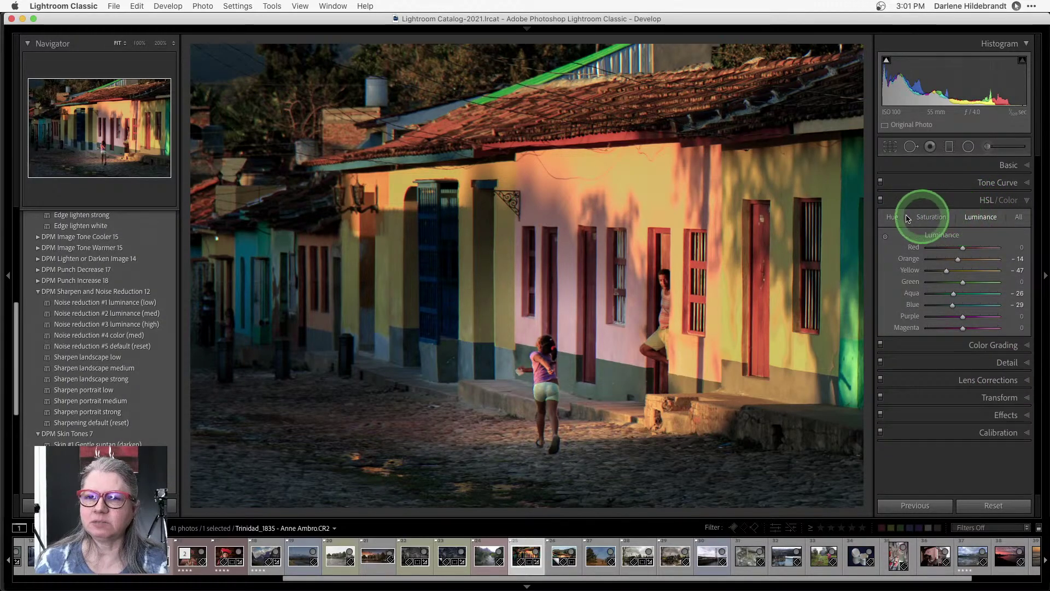
pyautogui.moveTo(947, 270)
pyautogui.mouseDown()
pyautogui.moveTo(911, 270)
pyautogui.moveTo(1012, 270)
pyautogui.moveTo(850, 270)
pyautogui.moveTo(973, 272)
pyautogui.moveTo(912, 270)
pyautogui.moveTo(951, 274)
pyautogui.mouseUp()
pyautogui.click(932, 217)
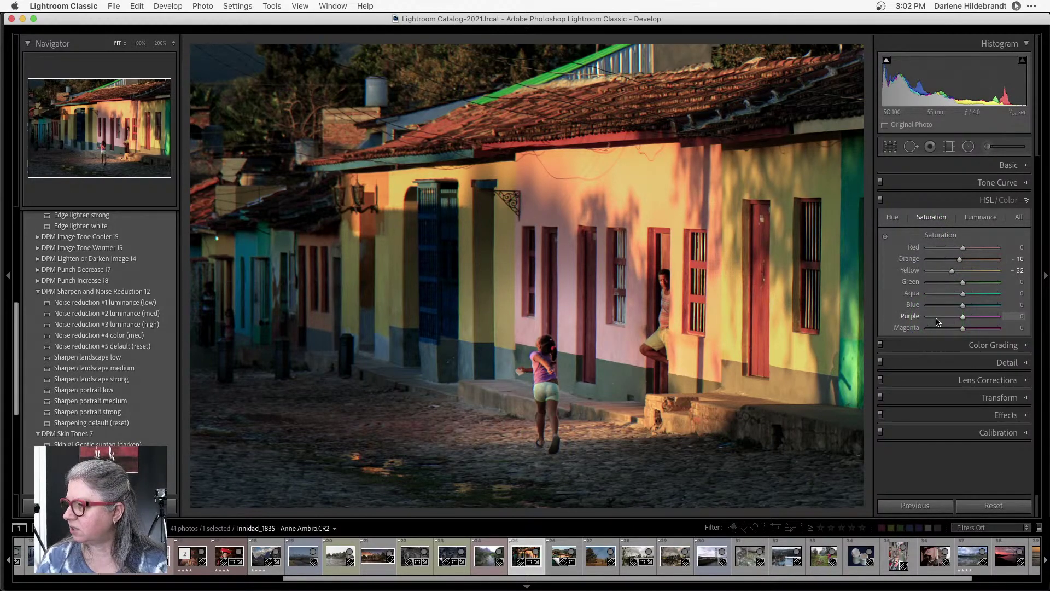
pyautogui.moveTo(919, 284); pyautogui.dragTo(902, 243)
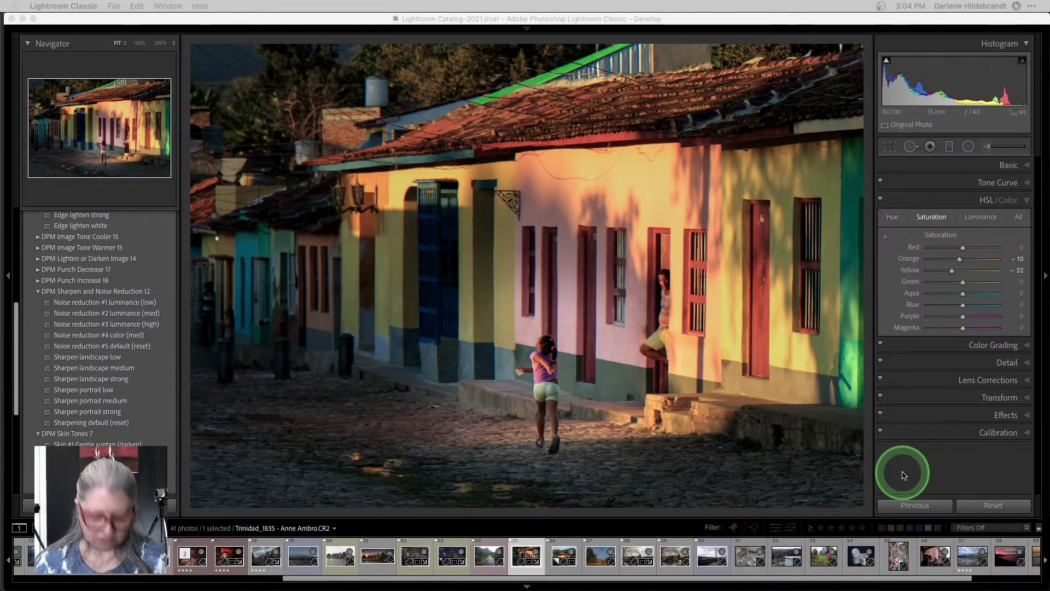
# Return to the Library grid and mark the edited Trinidad street photo with a red colour label.
pyautogui.press('g')
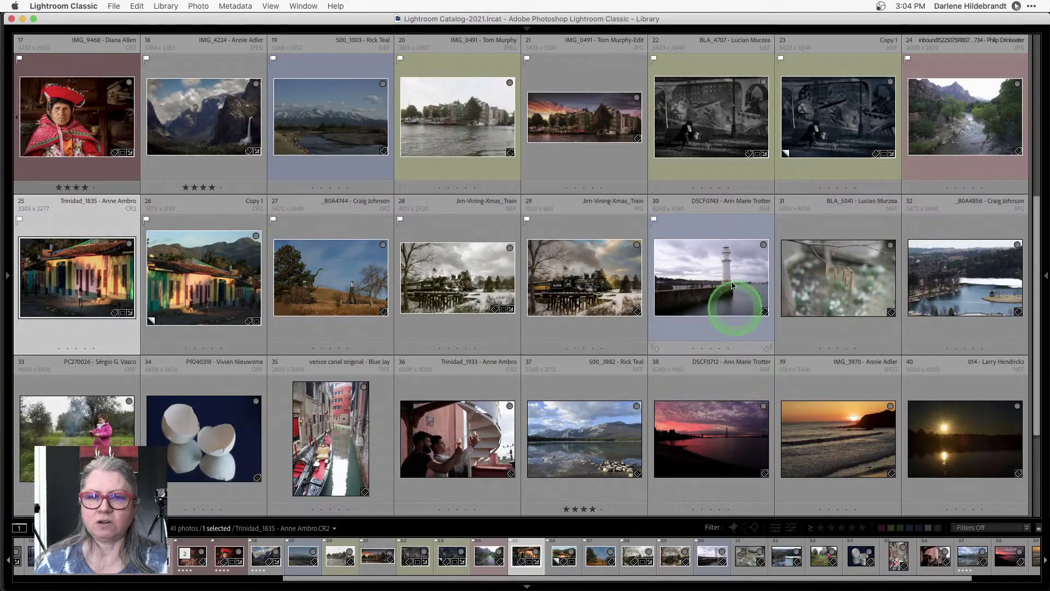
pyautogui.moveTo(730, 252)
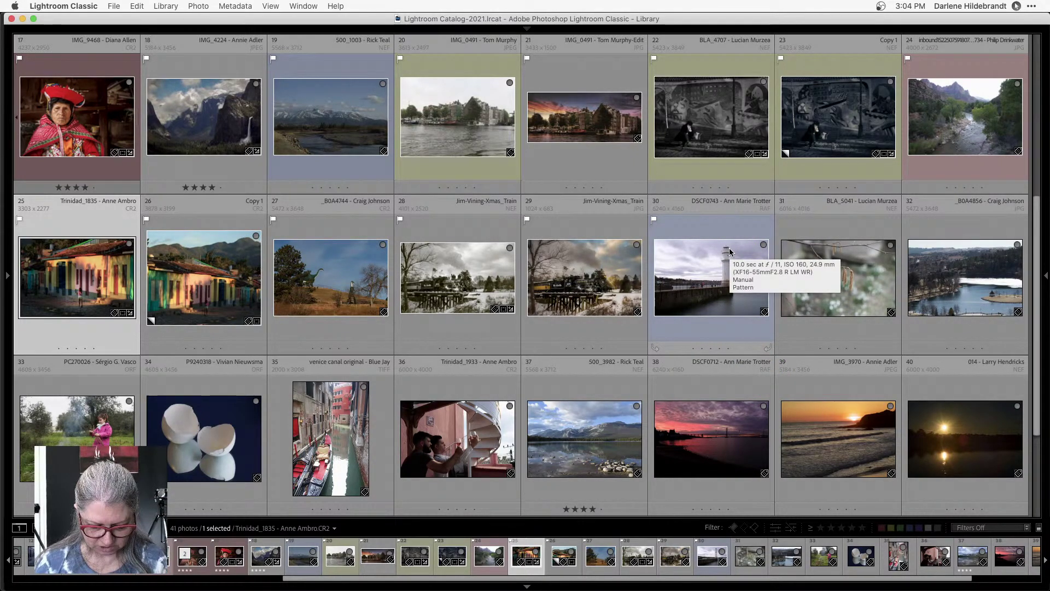
pyautogui.press('6')
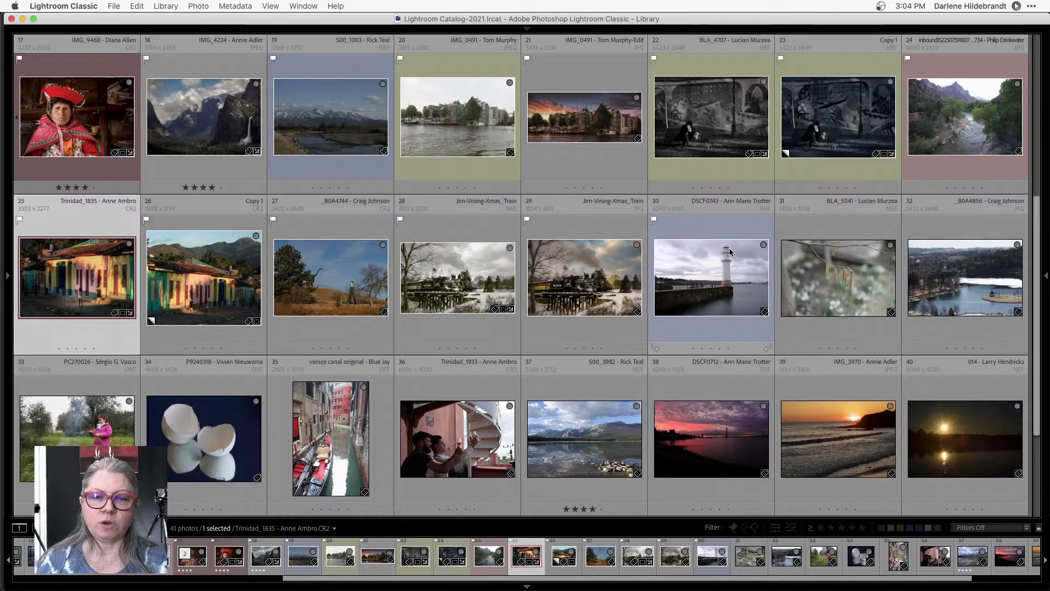
pyautogui.scroll(2, 730, 251)
pyautogui.click(574, 218)
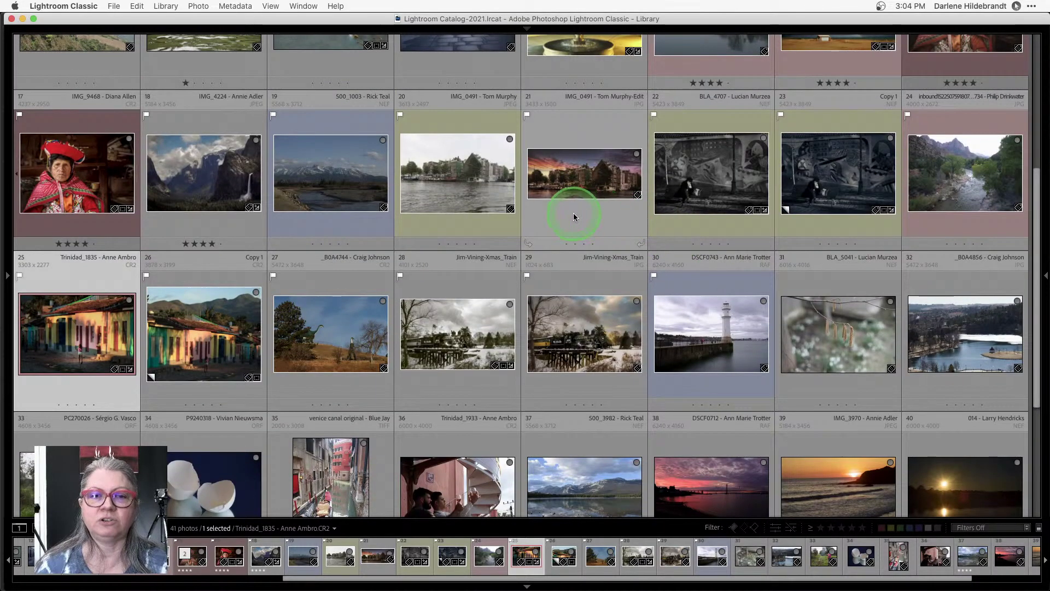
# Look through the submitted photos in the Library grid and view the mountain and river photo enlarged.
pyautogui.scroll(2, 574, 217)
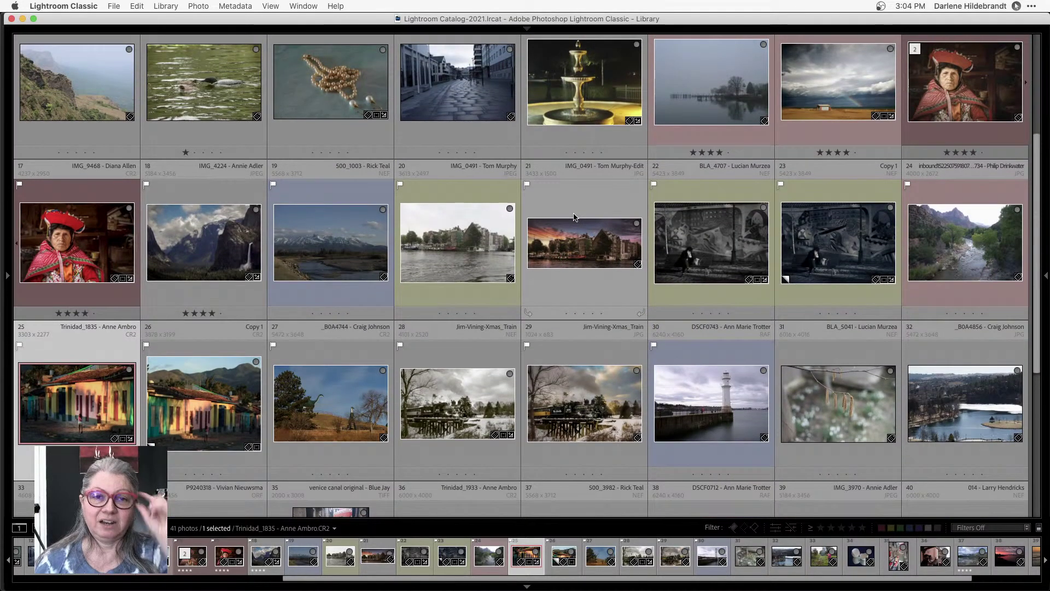
pyautogui.scroll(-3, 574, 217)
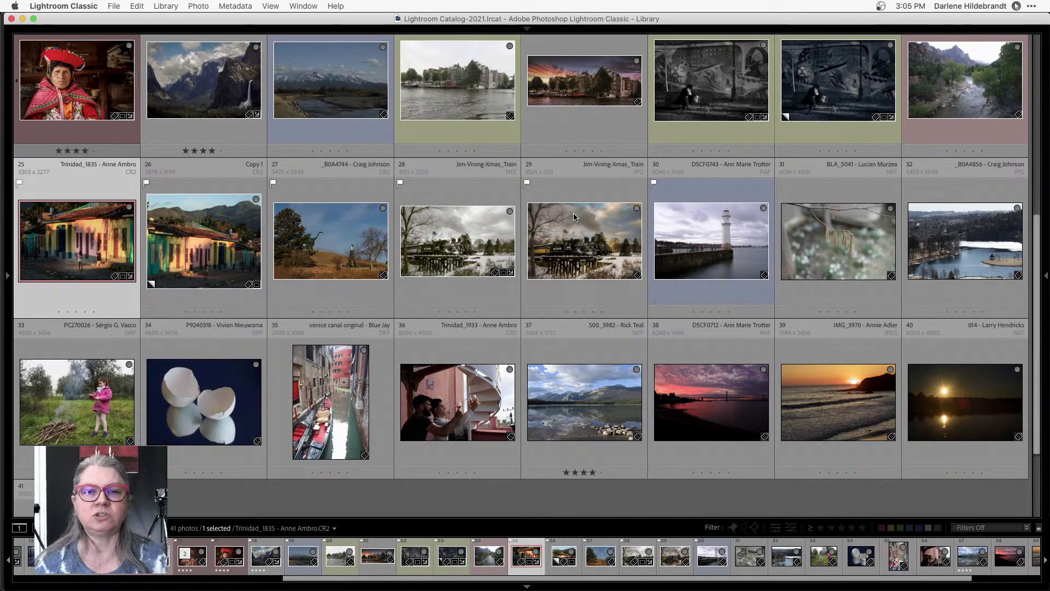
pyautogui.scroll(5, 574, 217)
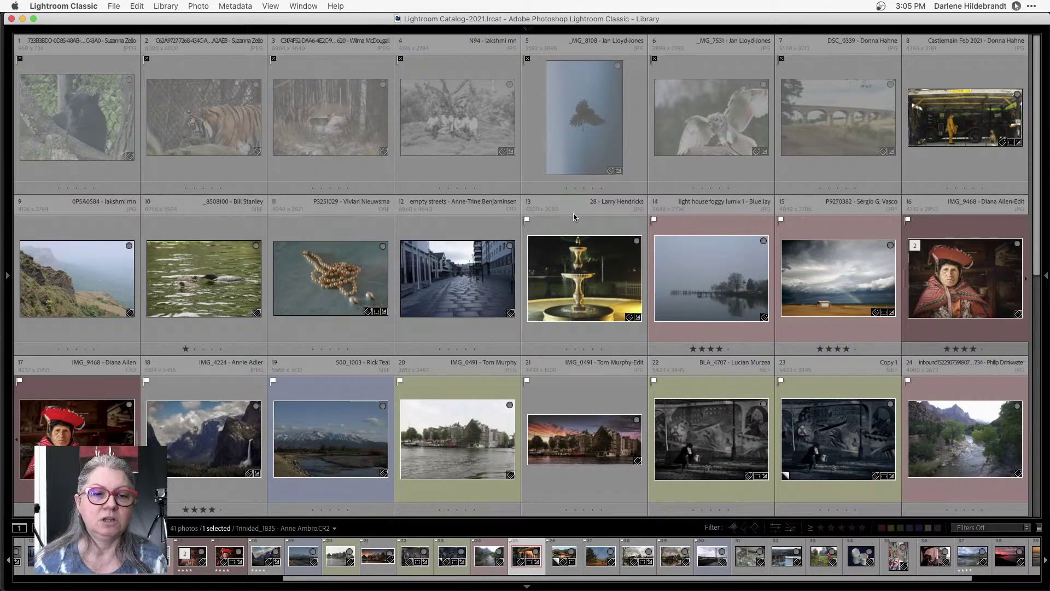
pyautogui.click(588, 223)
pyautogui.scroll(-2, 588, 223)
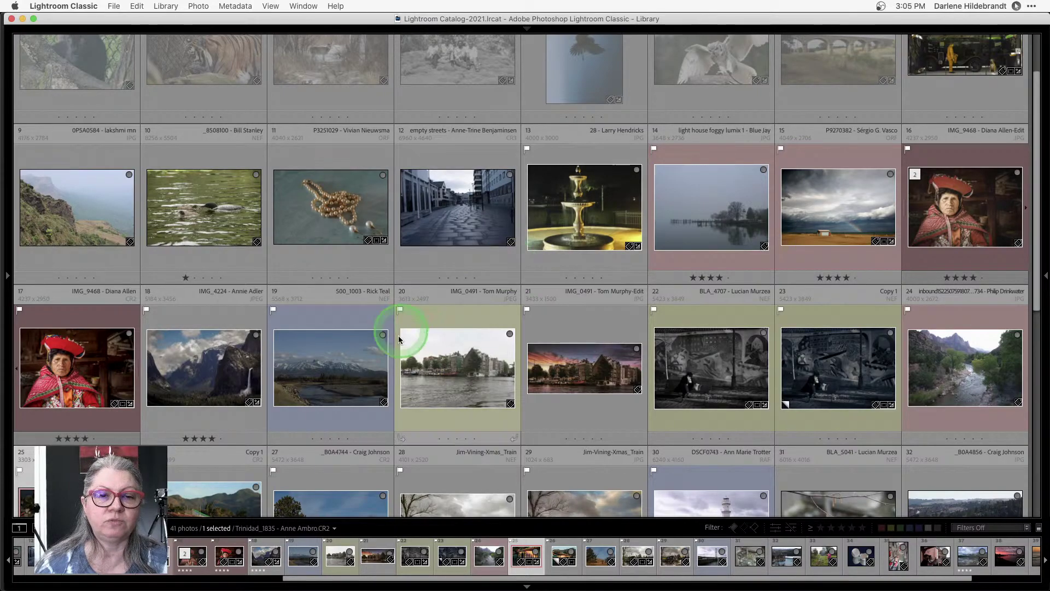
pyautogui.click(330, 369)
pyautogui.press('e')
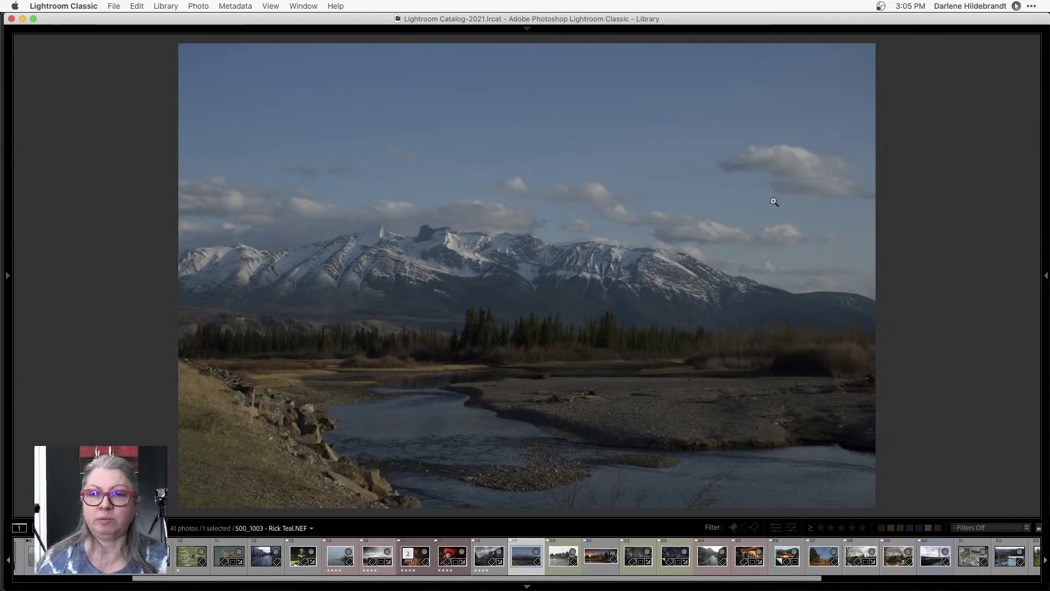
pyautogui.press('g')
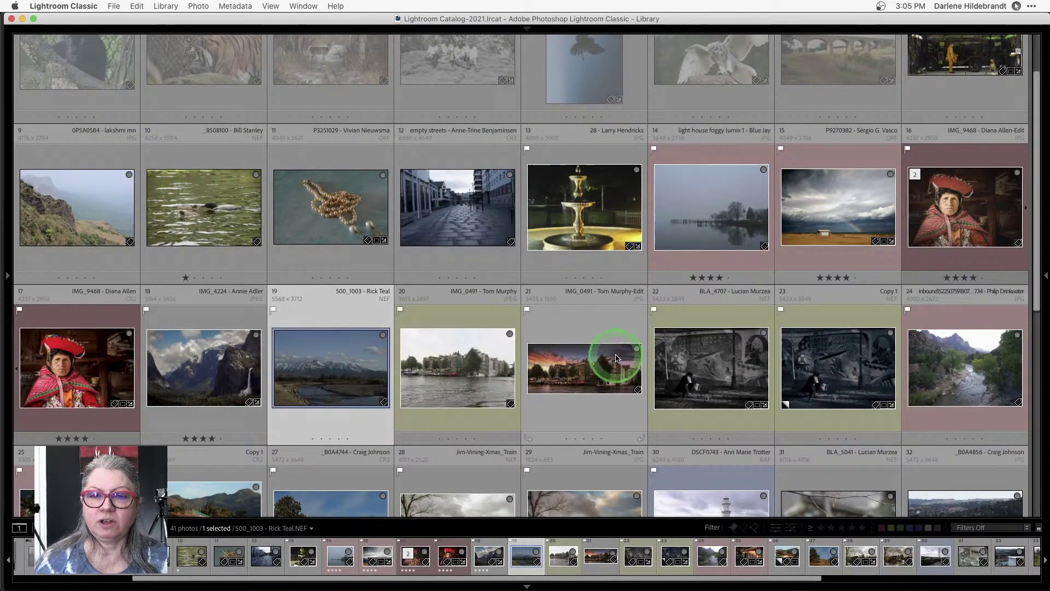
# Examine the canal houses at sunset, the lighthouse and the hanging catkins photos one by one in Loupe view.
pyautogui.doubleClick(569, 372)
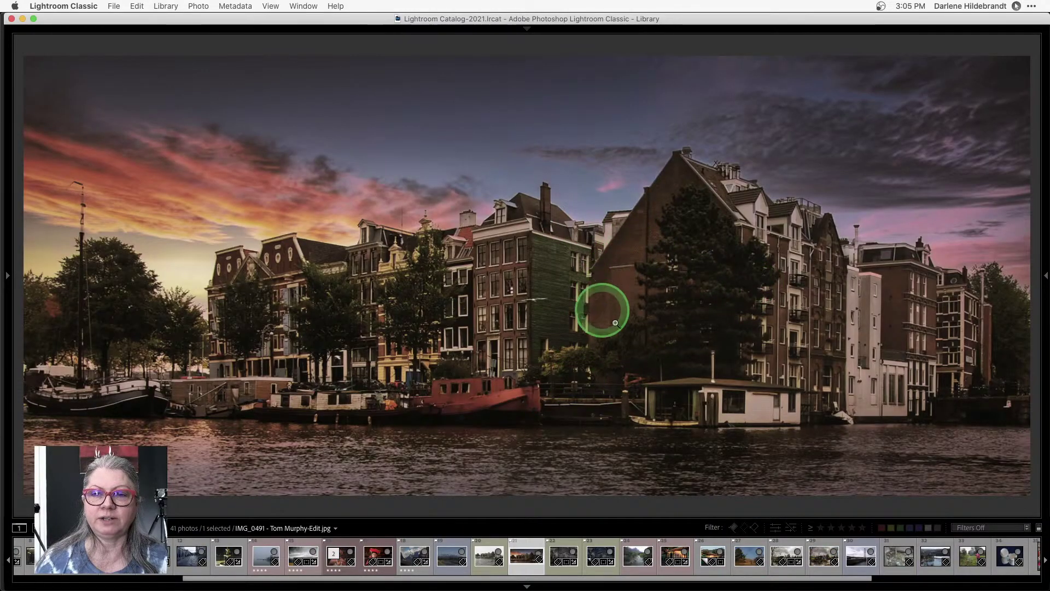
pyautogui.doubleClick(660, 328)
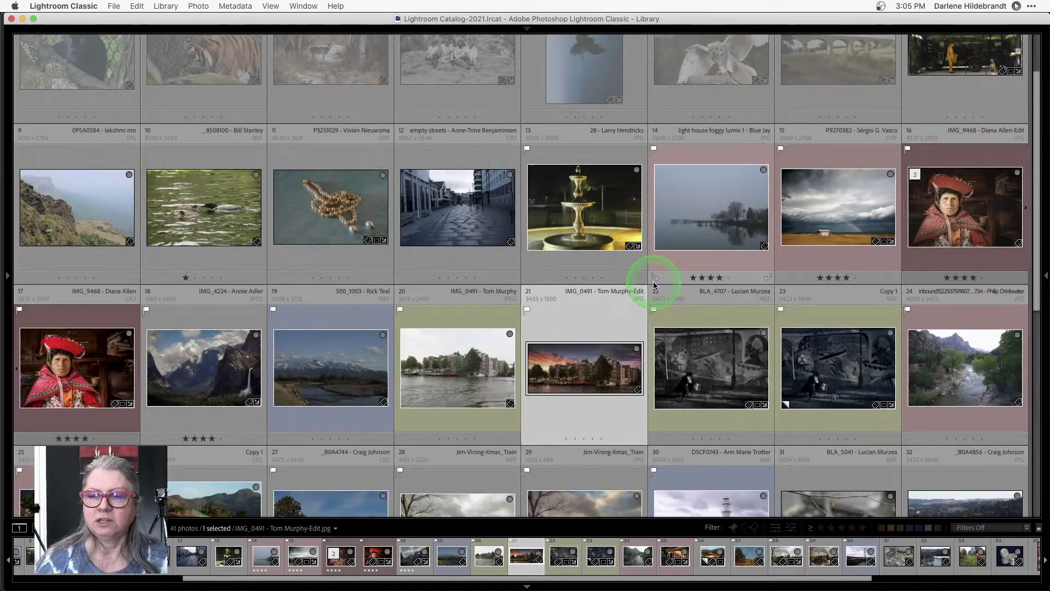
pyautogui.scroll(-3, 654, 284)
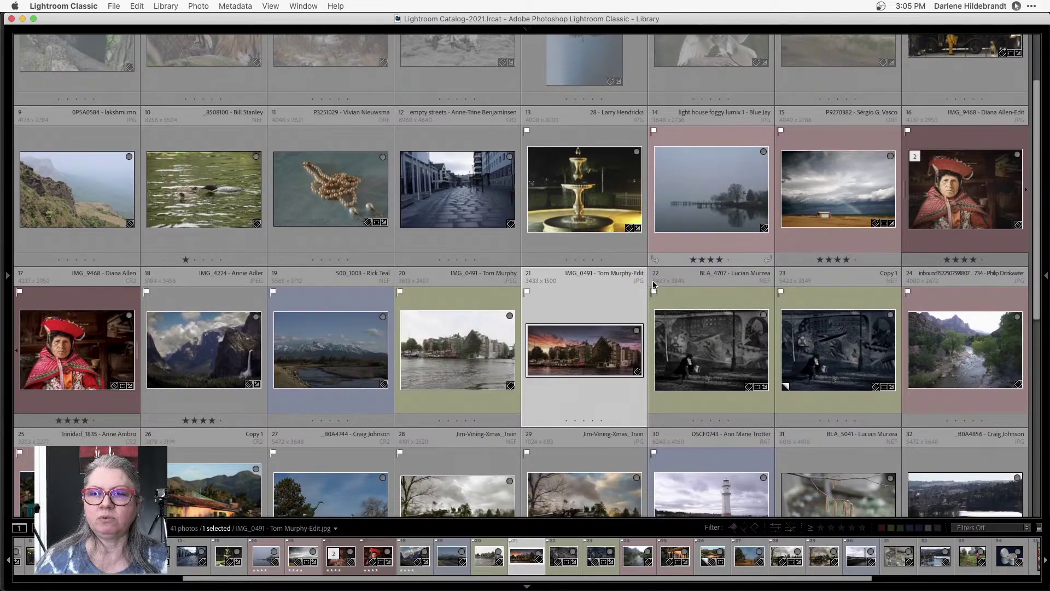
pyautogui.scroll(-5, 654, 284)
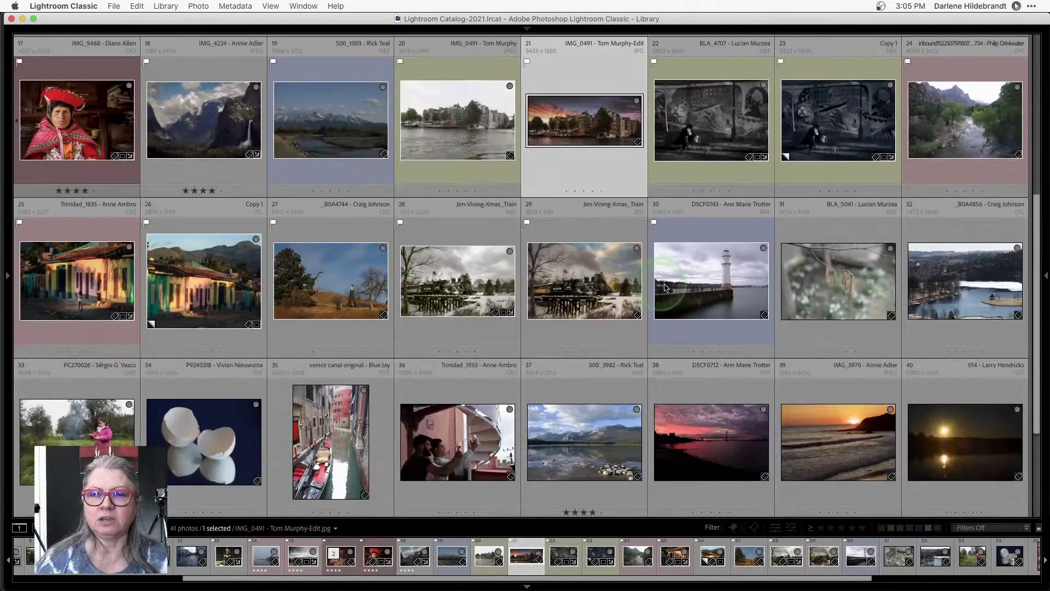
pyautogui.doubleClick(665, 288)
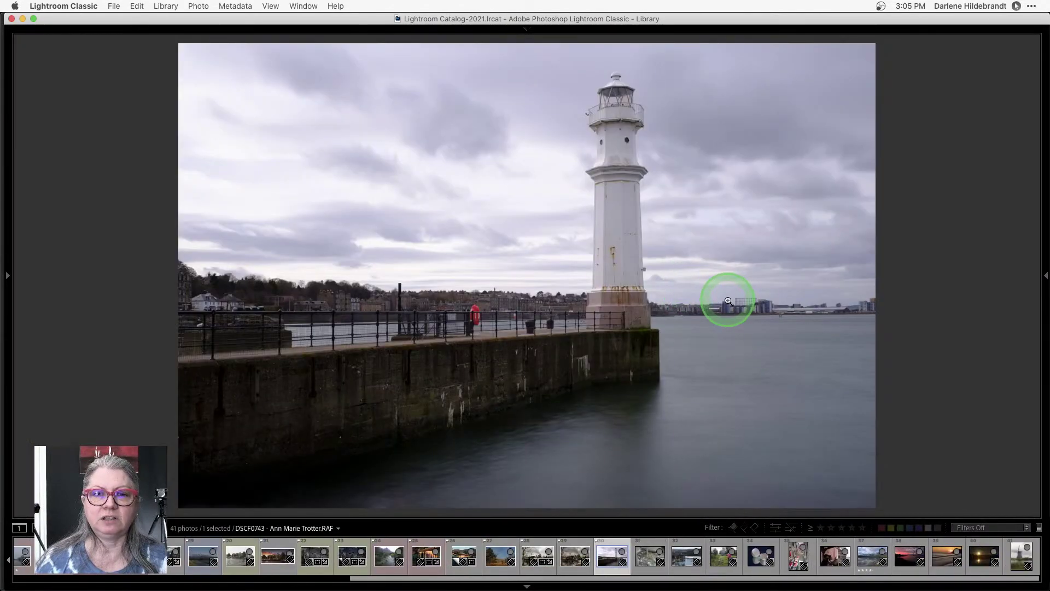
pyautogui.press('g')
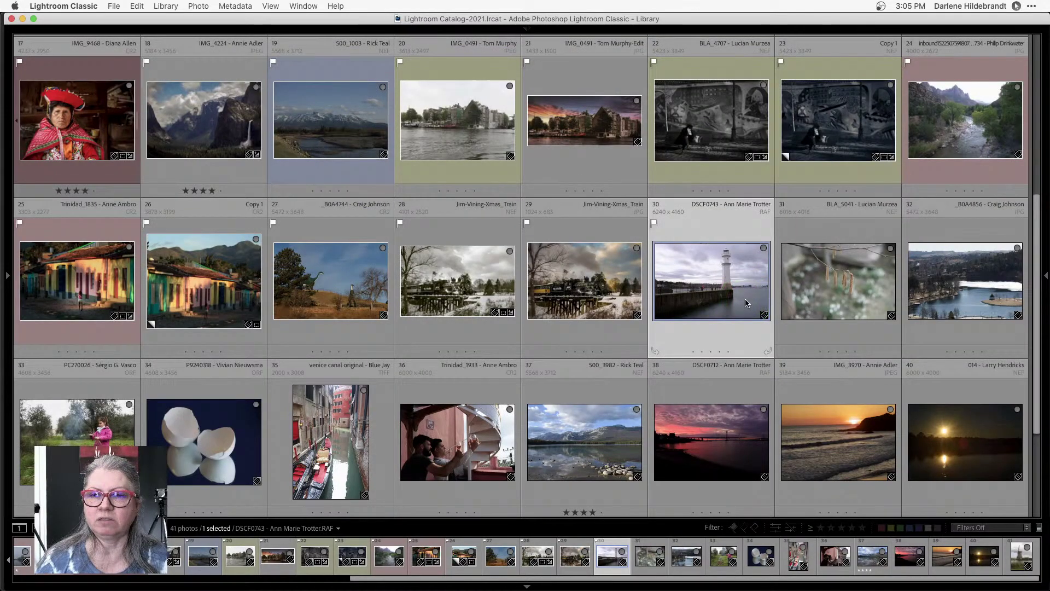
pyautogui.doubleClick(812, 304)
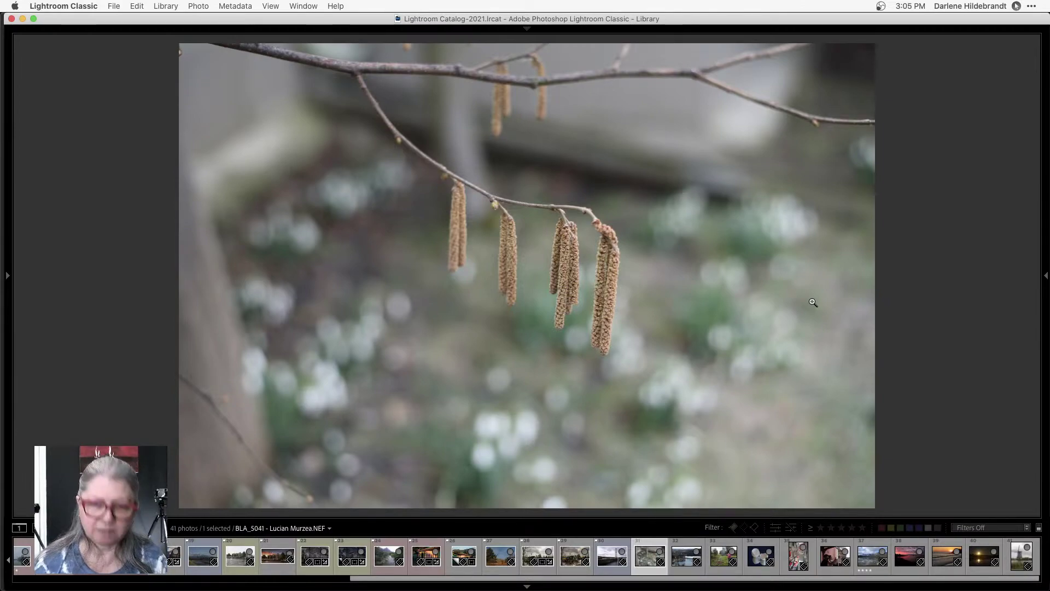
pyautogui.press('g')
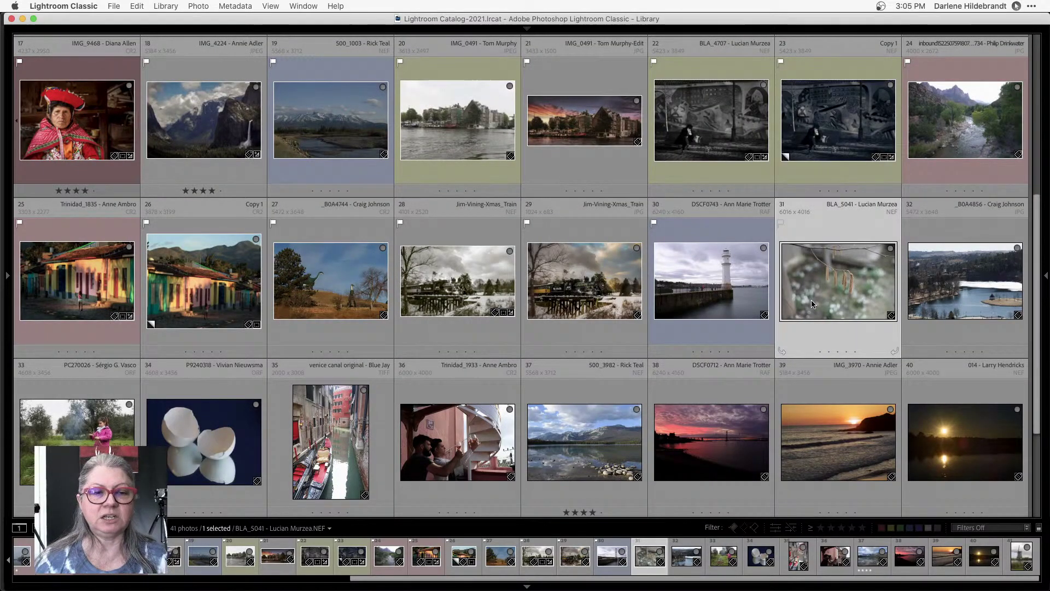
# Inspect the eggshell photo close up for stains inside the shell and specks in the dark blue background.
pyautogui.scroll(-3, 812, 304)
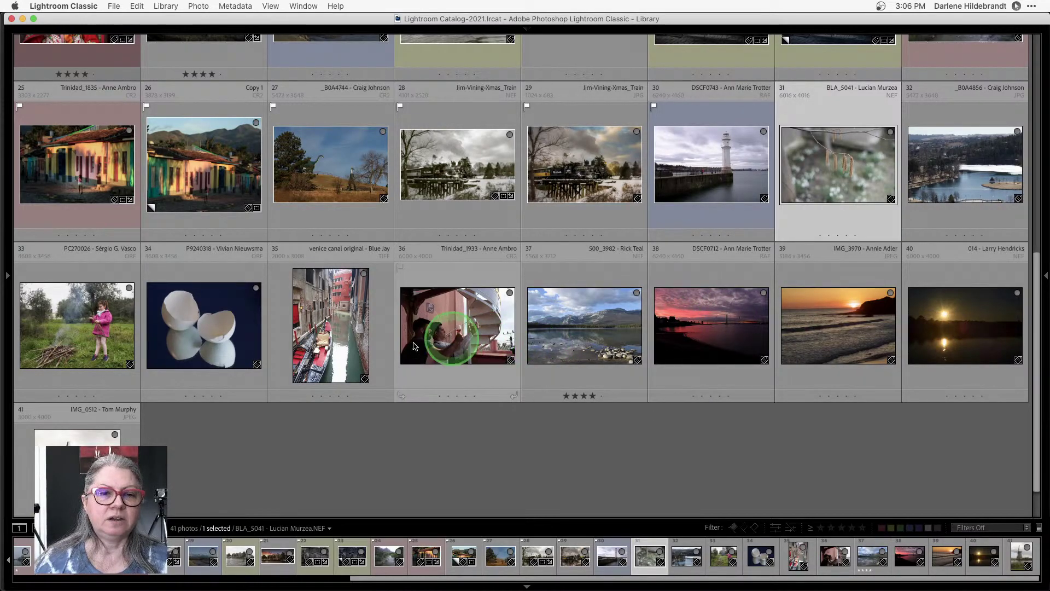
pyautogui.doubleClick(235, 341)
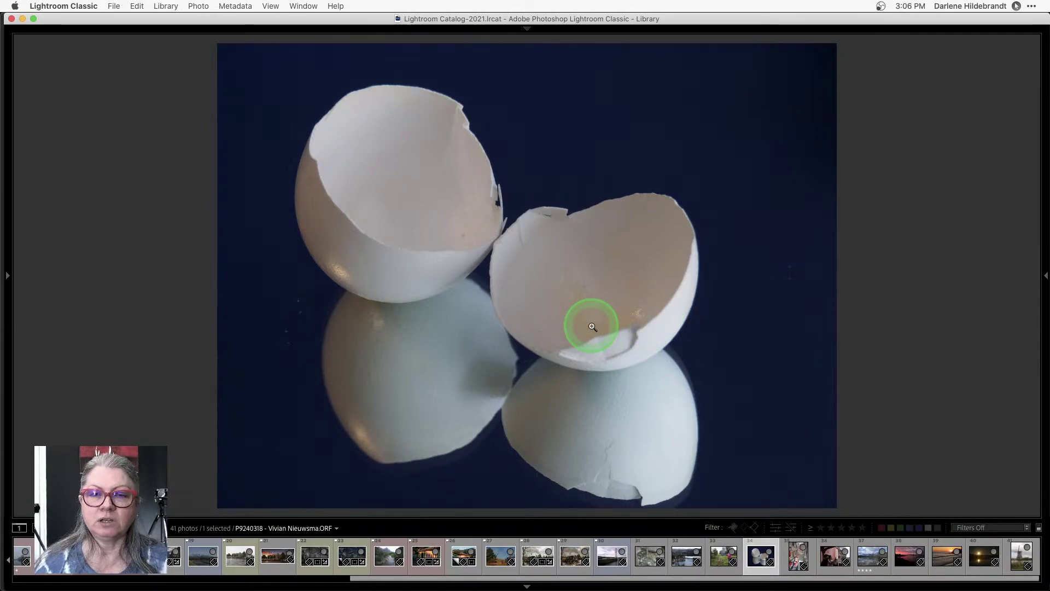
pyautogui.click(563, 312)
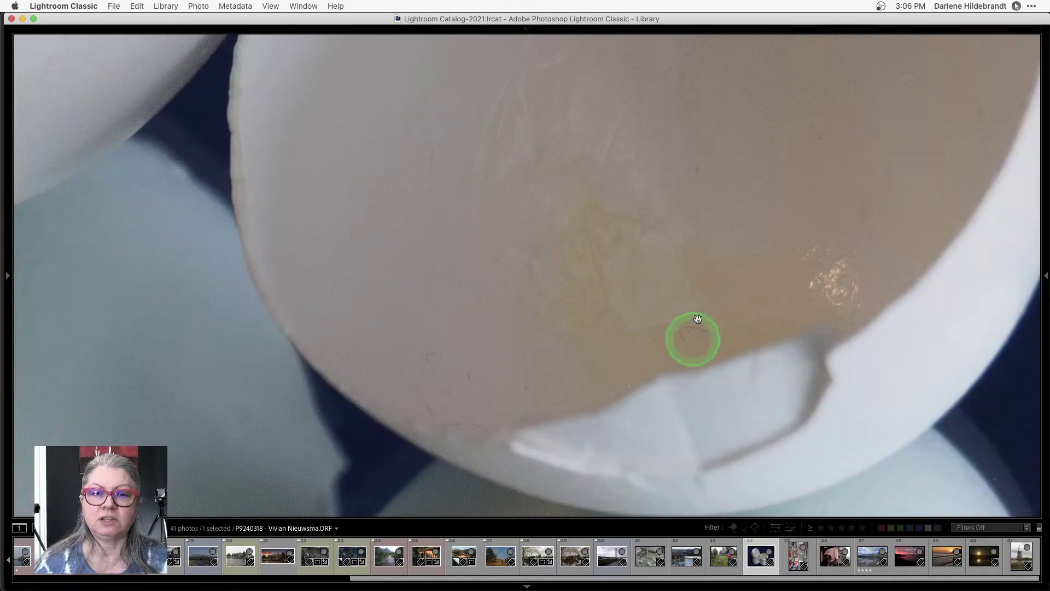
pyautogui.click(617, 313)
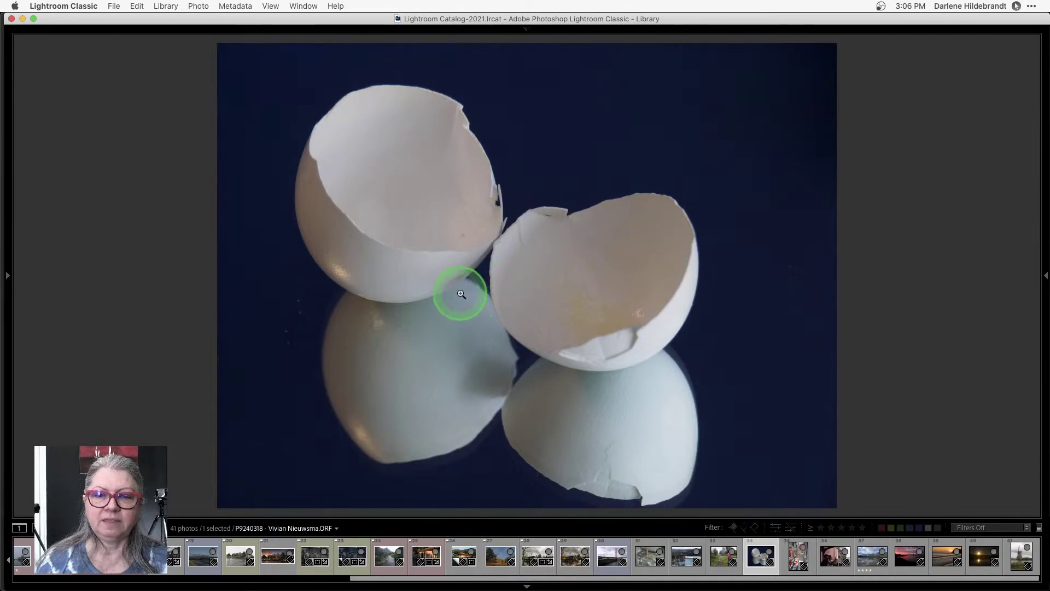
pyautogui.click(281, 373)
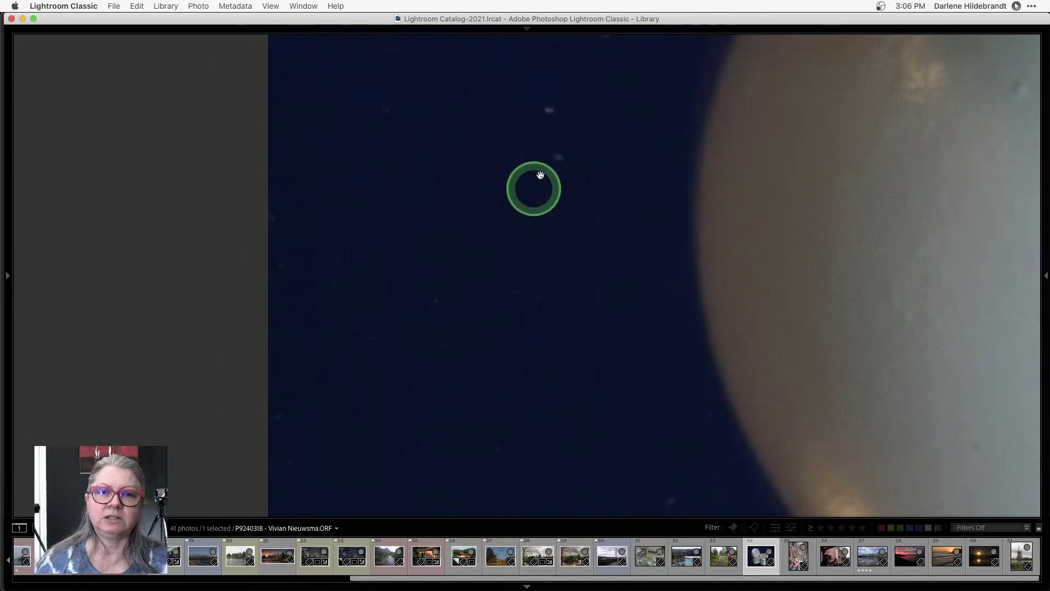
pyautogui.scroll(5, 520, 415)
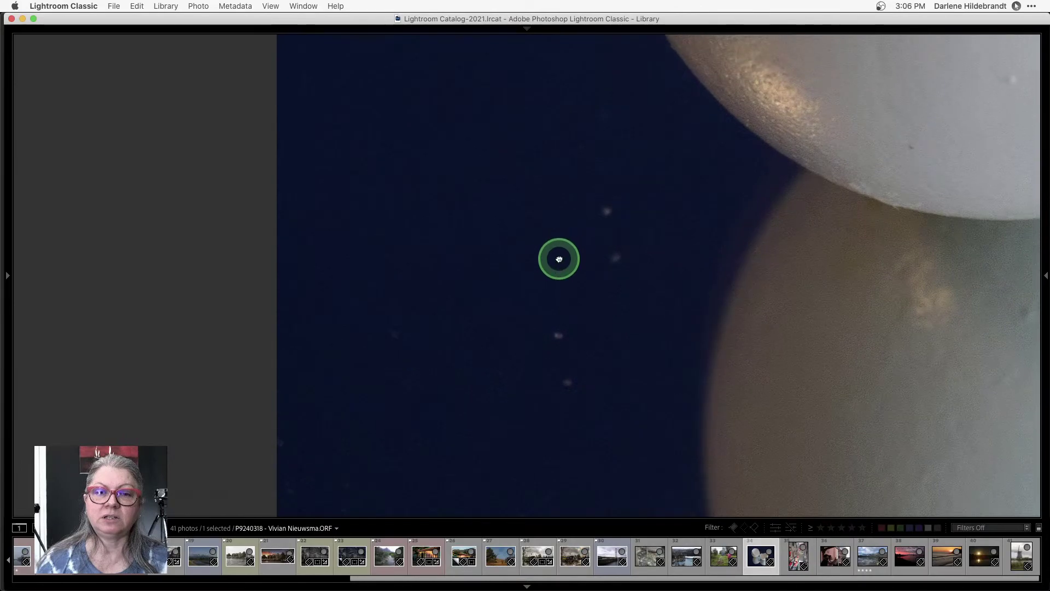
pyautogui.click(602, 276)
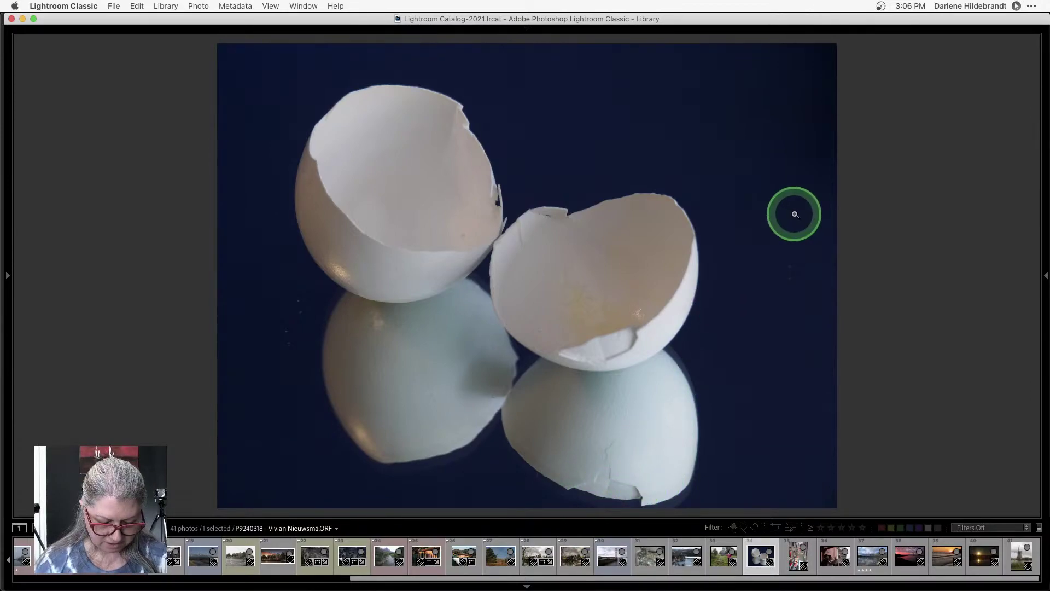
pyautogui.press('g')
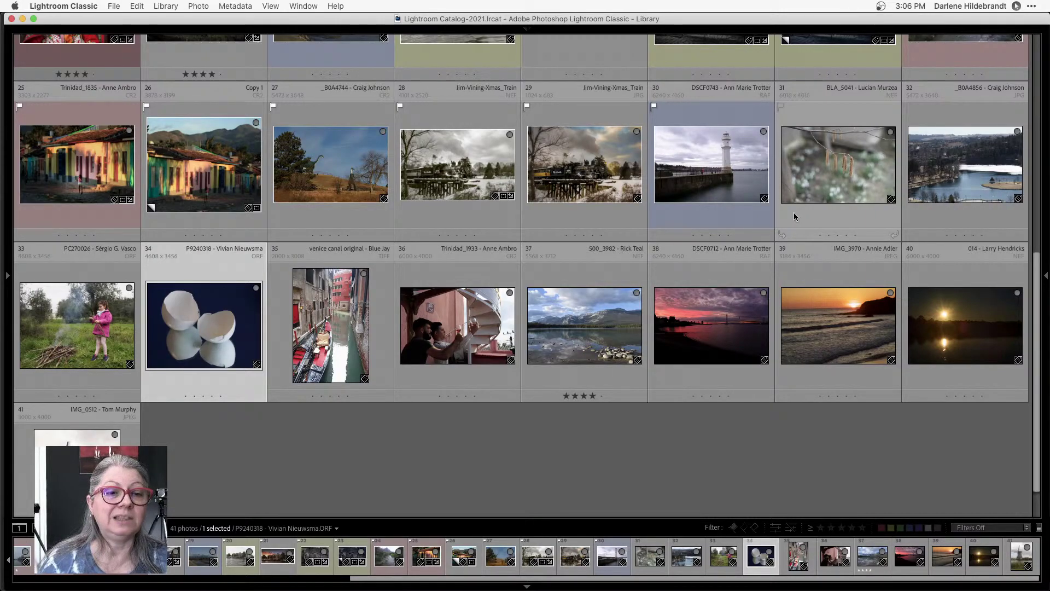
# Open the Venice canal photo in the Develop module and check it for clipped highlights with the clipping overlay.
pyautogui.doubleClick(312, 332)
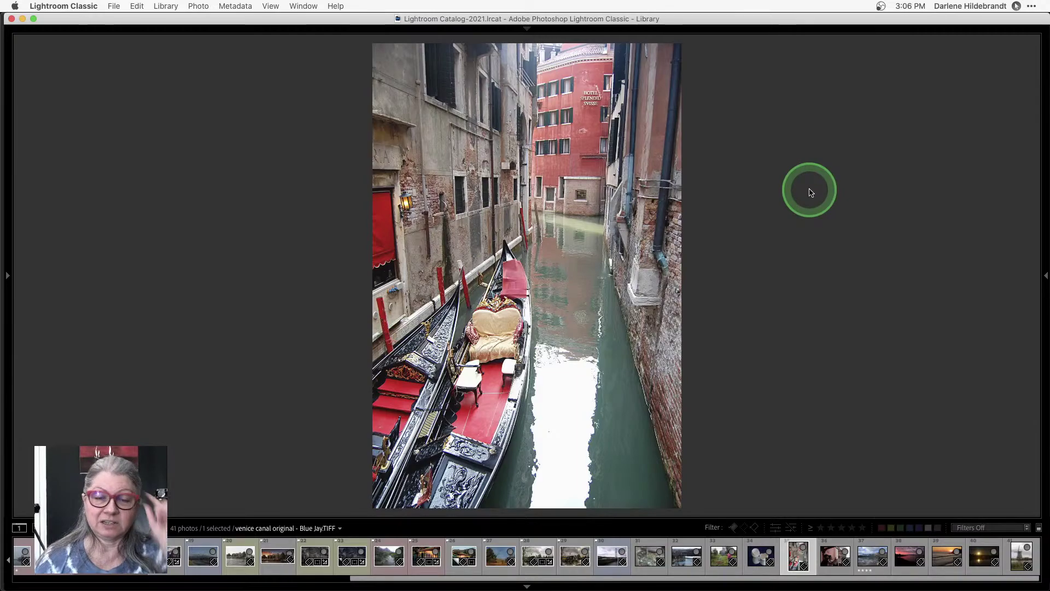
pyautogui.press('d')
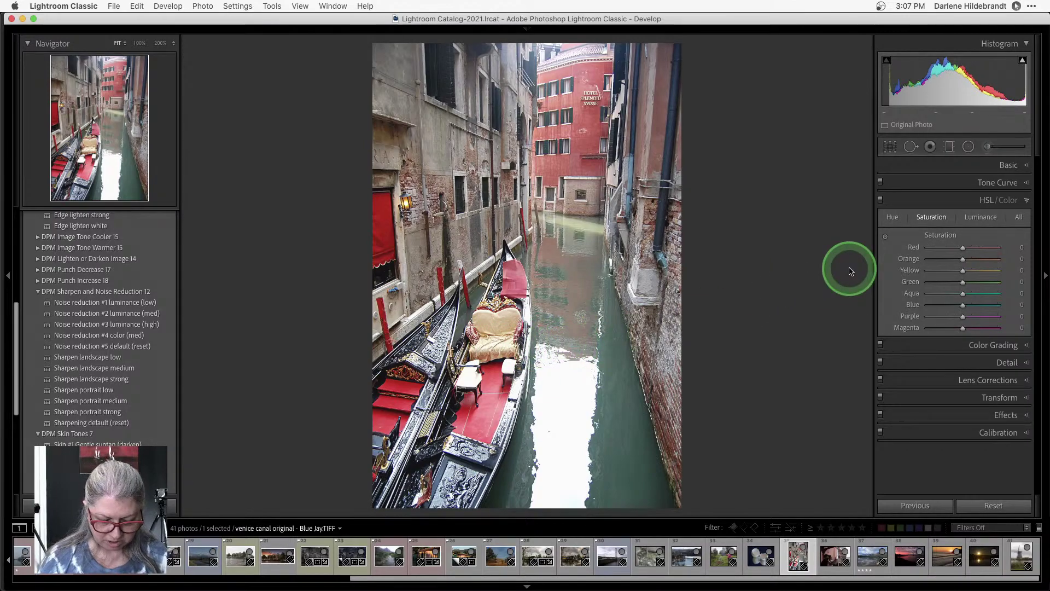
pyautogui.press('j')
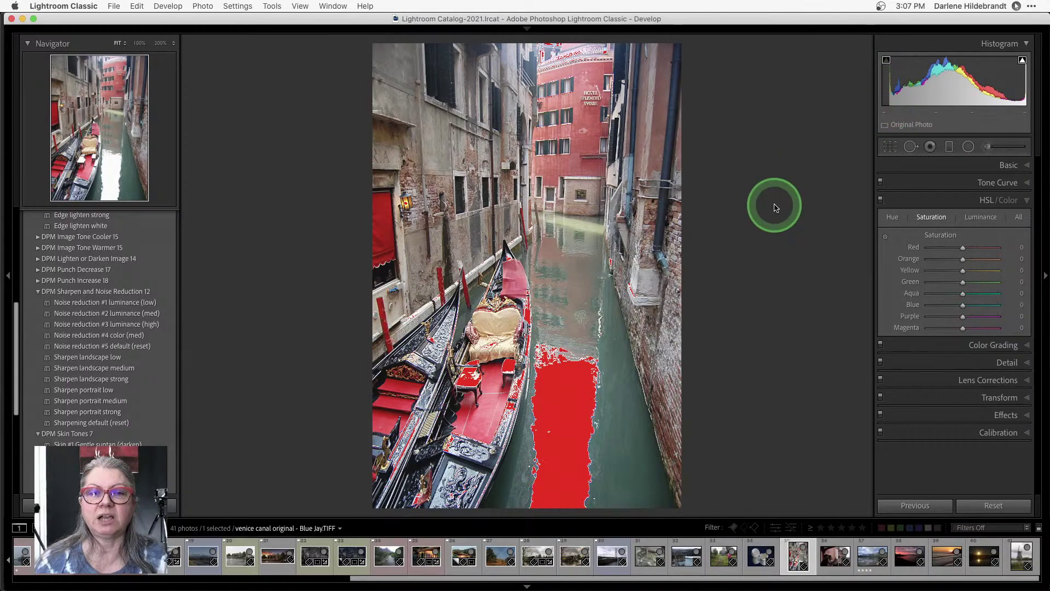
pyautogui.press('j')
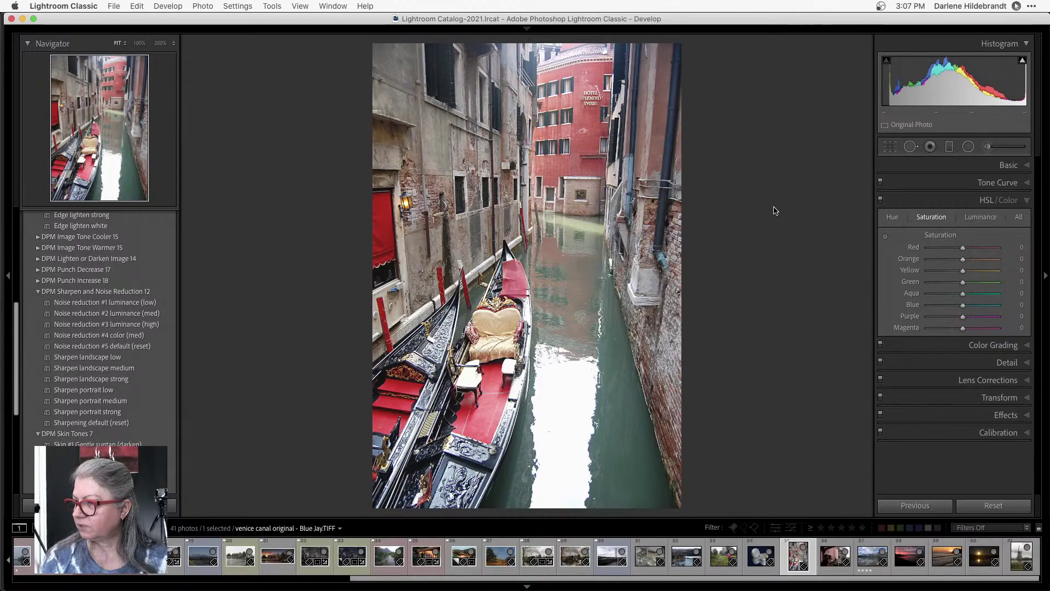
# Switch to Luminar AI to look through the submitted photos in its Catalog, and return to Lightroom Classic.
pyautogui.press('super+Tab')
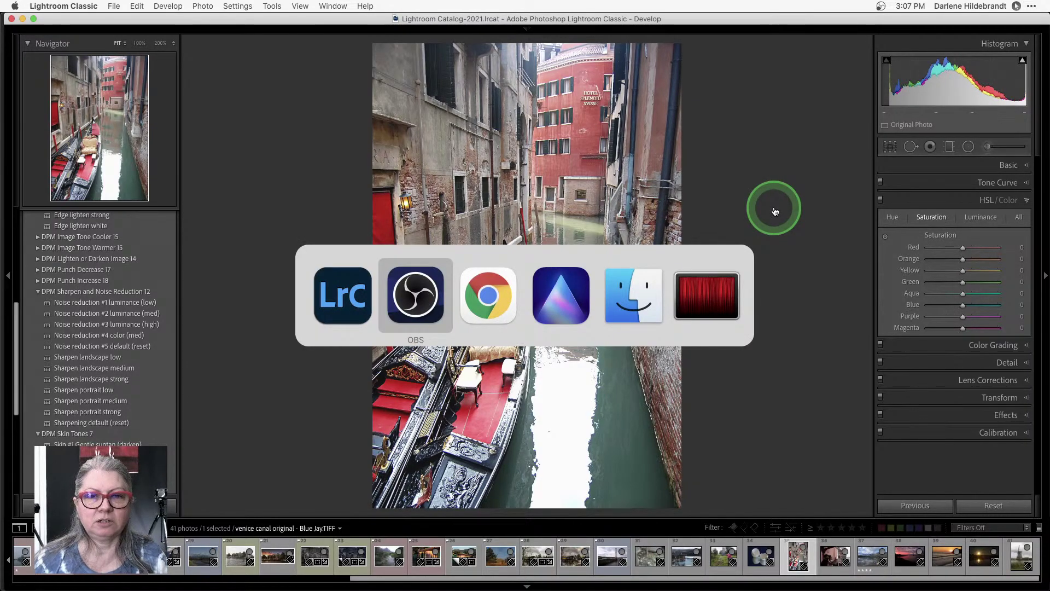
pyautogui.press('super+Tab')
pyautogui.press('super+Tab')
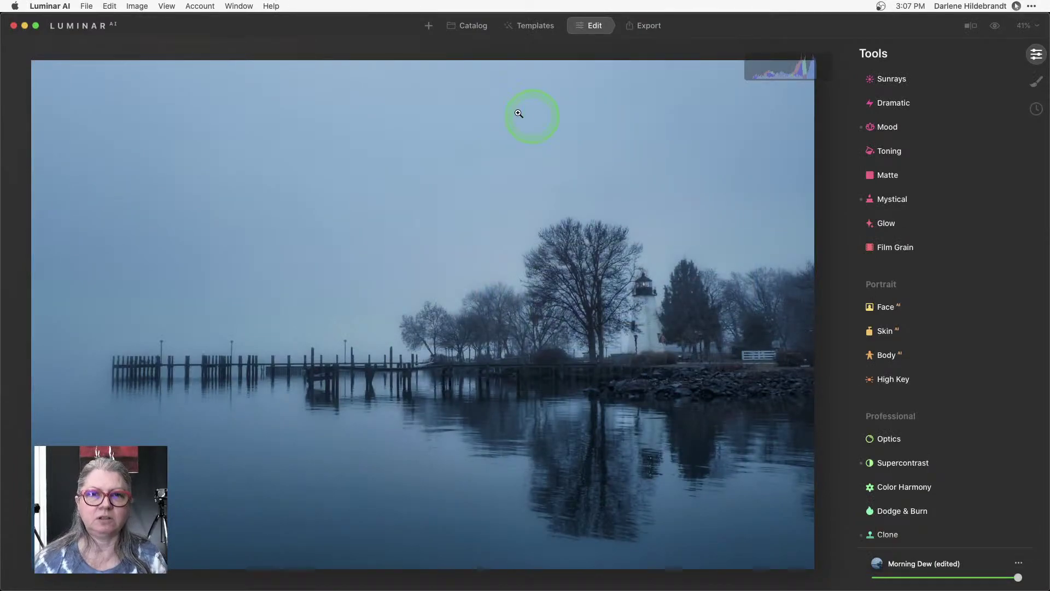
pyautogui.click(468, 26)
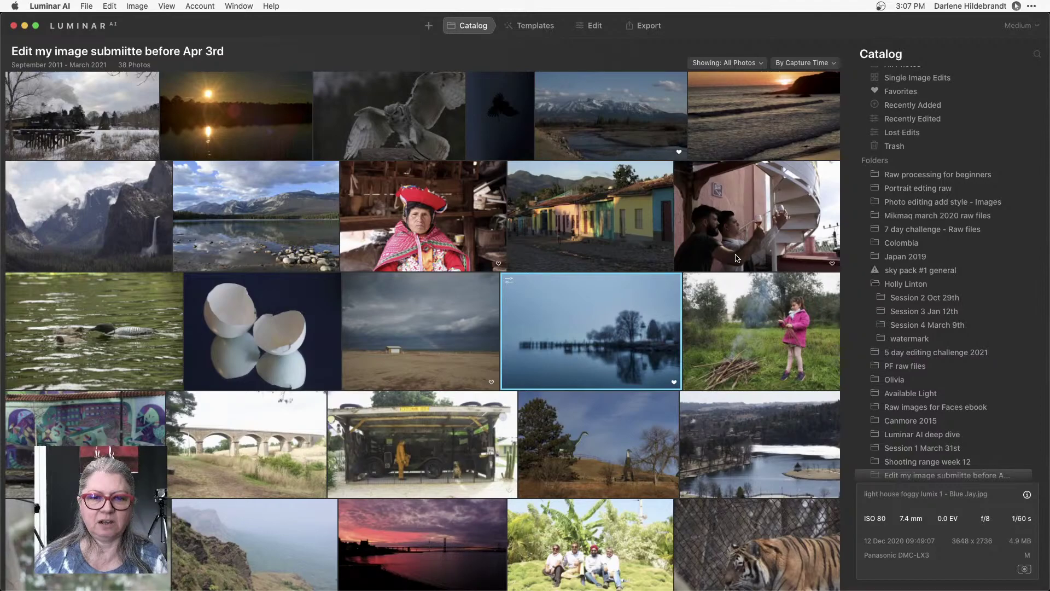
pyautogui.scroll(-5, 735, 257)
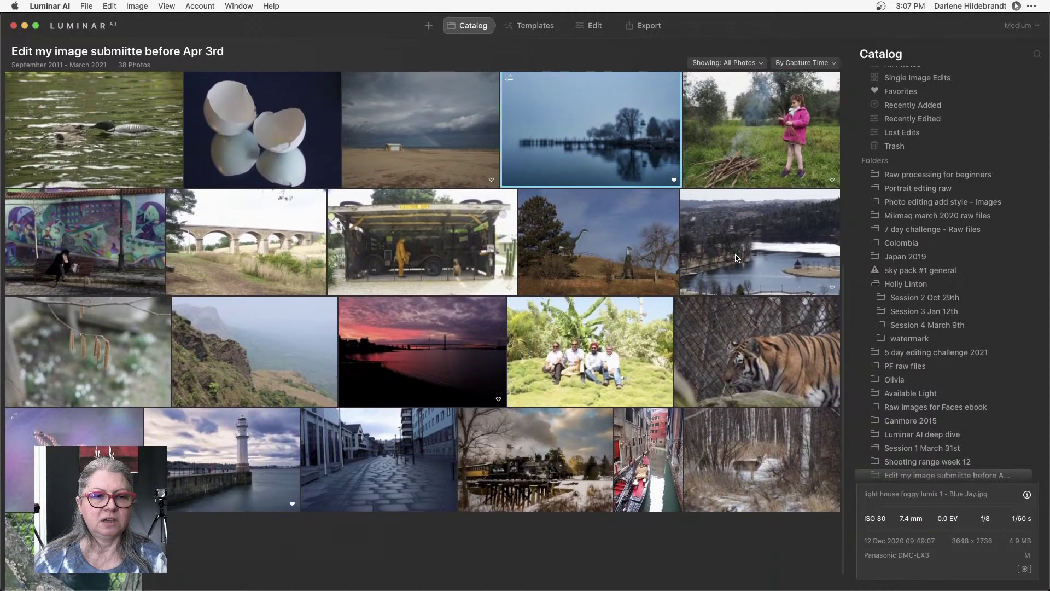
pyautogui.scroll(3, 735, 258)
pyautogui.click(597, 241)
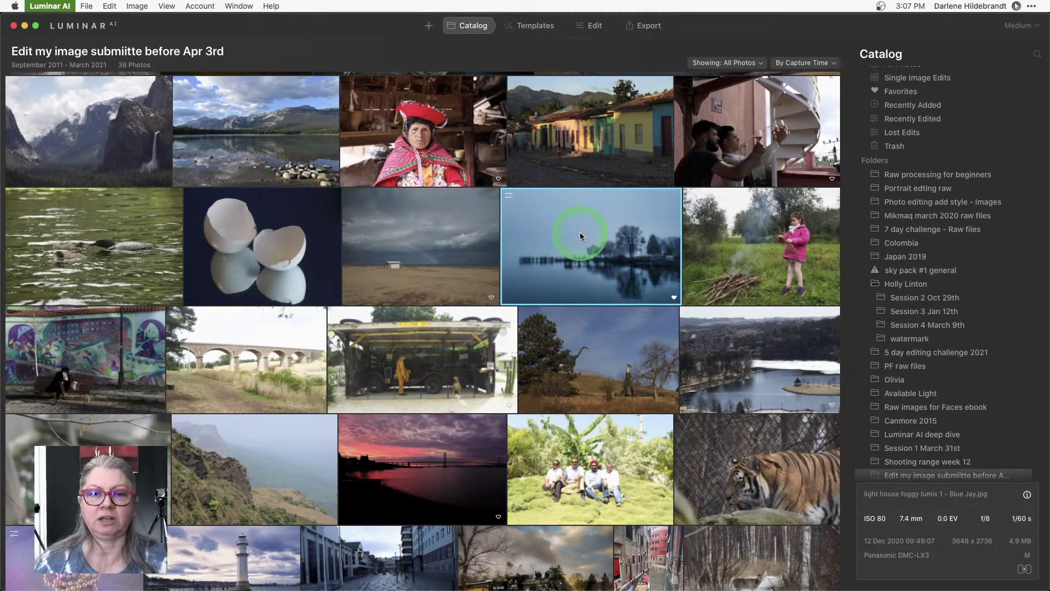
pyautogui.press('super+Tab')
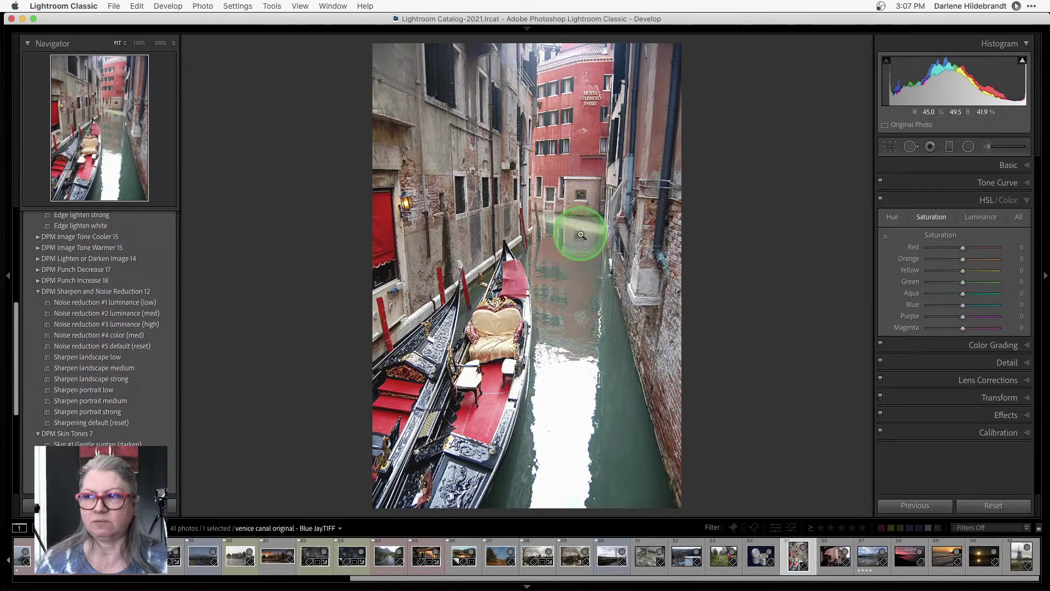